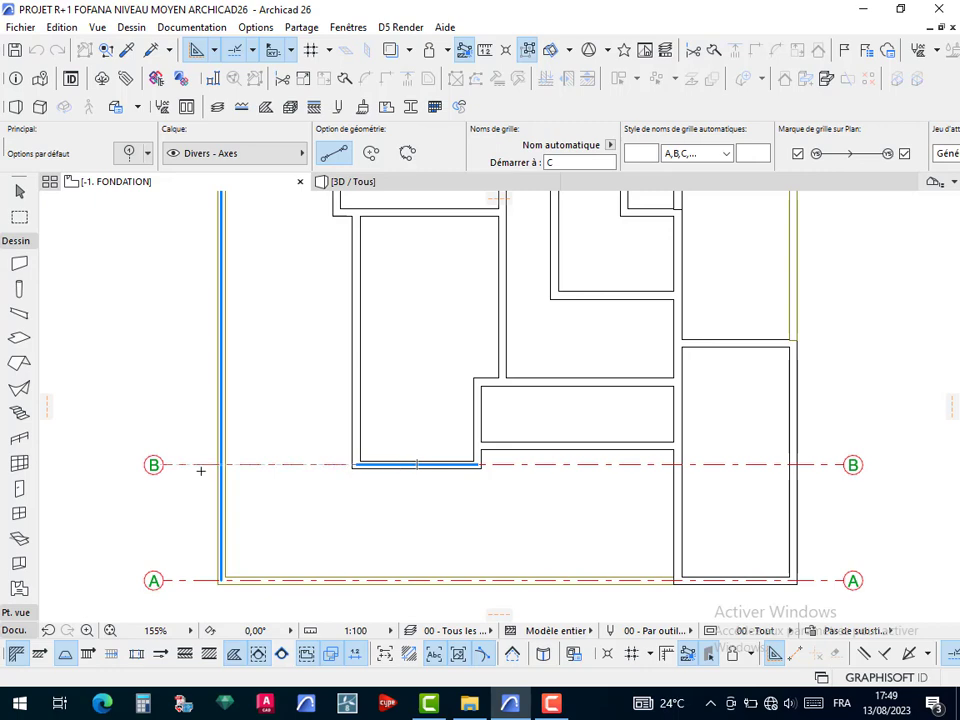
Draw a horizontal grid axis along the narrow room's lower wall centreline, from the right-hand wall junction to align with axis B's left end
{"action": "scroll", "coordinate": [200, 470], "scroll_direction": "up", "scroll_amount": 3}
{"action": "scroll", "coordinate": [218, 465], "scroll_direction": "down", "scroll_amount": 5}
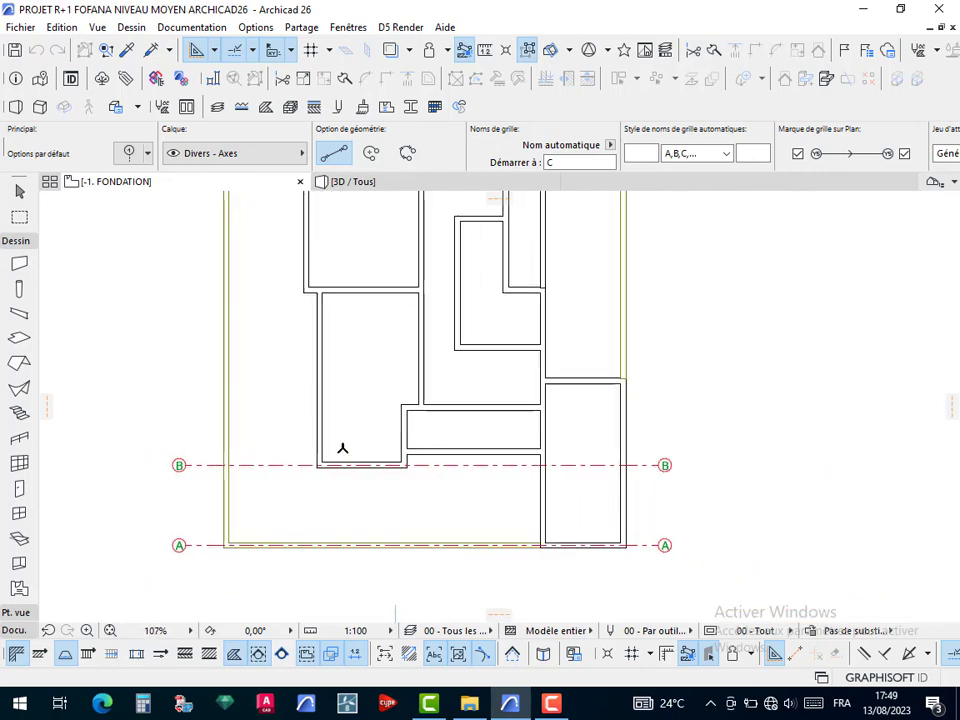
{"action": "scroll", "coordinate": [556, 448], "scroll_direction": "up", "scroll_amount": 6}
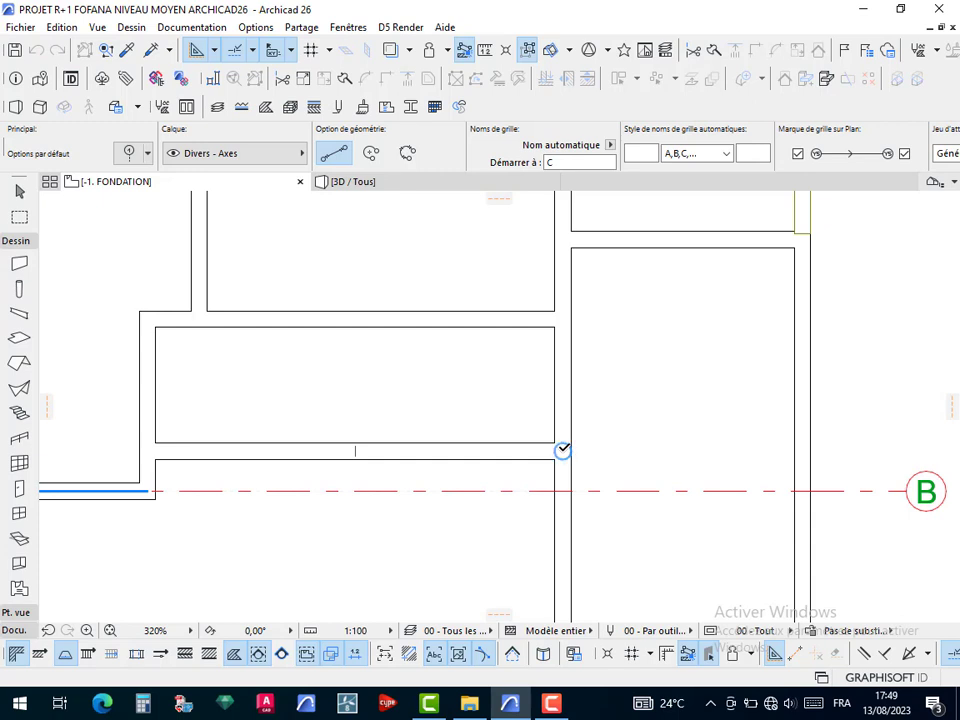
{"action": "left_click", "coordinate": [563, 450]}
{"action": "scroll", "coordinate": [390, 450], "scroll_direction": "down", "scroll_amount": 6}
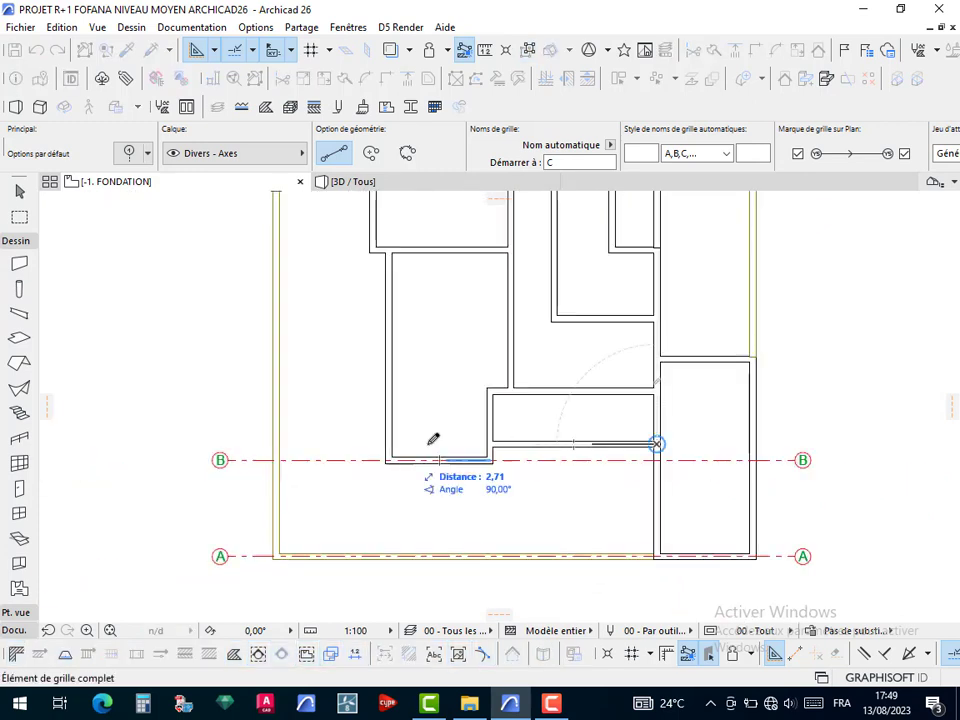
{"action": "scroll", "coordinate": [240, 439], "scroll_direction": "up", "scroll_amount": 3}
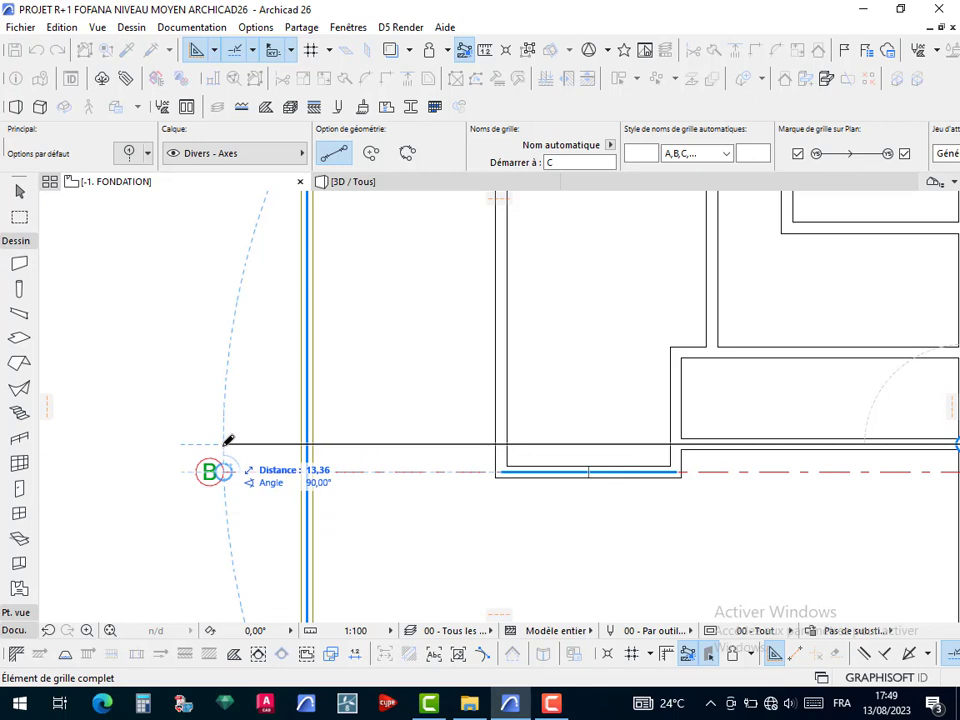
{"action": "left_click", "coordinate": [224, 440]}
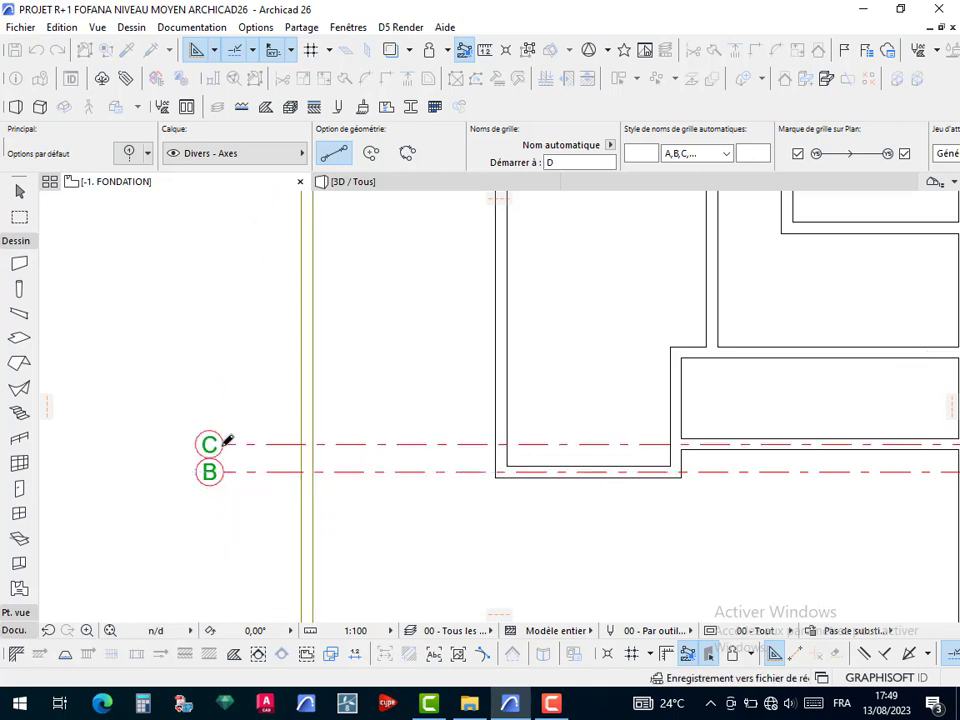
Stretch the right end of grid axis C horizontally until it aligns with axis B's right end
{"action": "scroll", "coordinate": [225, 420], "scroll_direction": "down", "scroll_amount": 2}
{"action": "scroll", "coordinate": [214, 492], "scroll_direction": "down", "scroll_amount": 1}
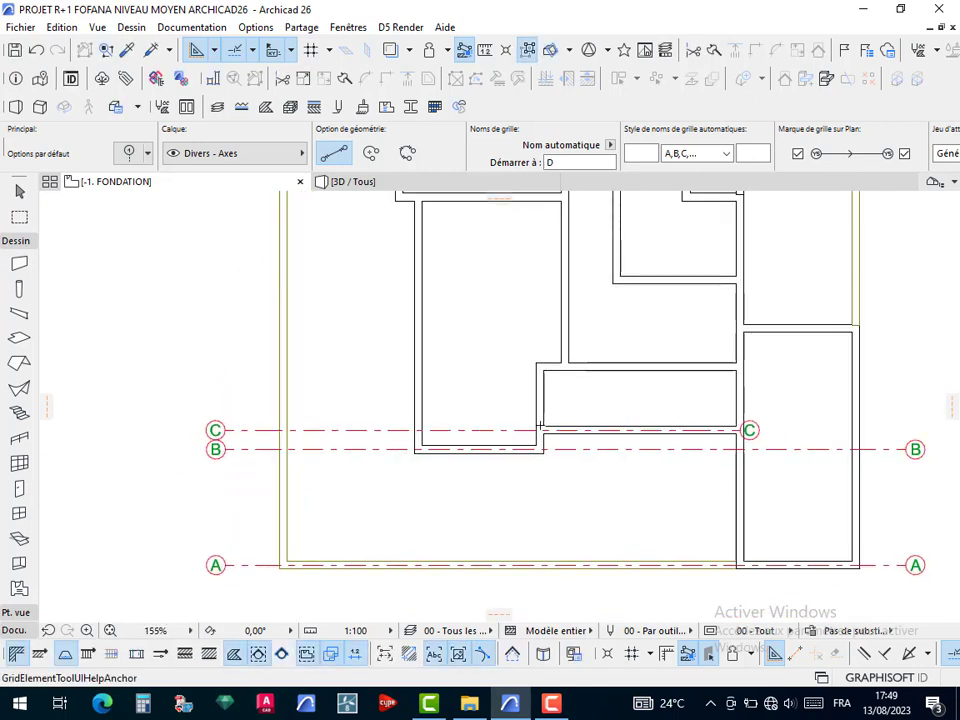
{"action": "middle_click_drag", "start_coordinate": [602, 420], "coordinate": [391, 438]}
{"action": "key", "text": "Escape"}
{"action": "left_click", "coordinate": [267, 449]}
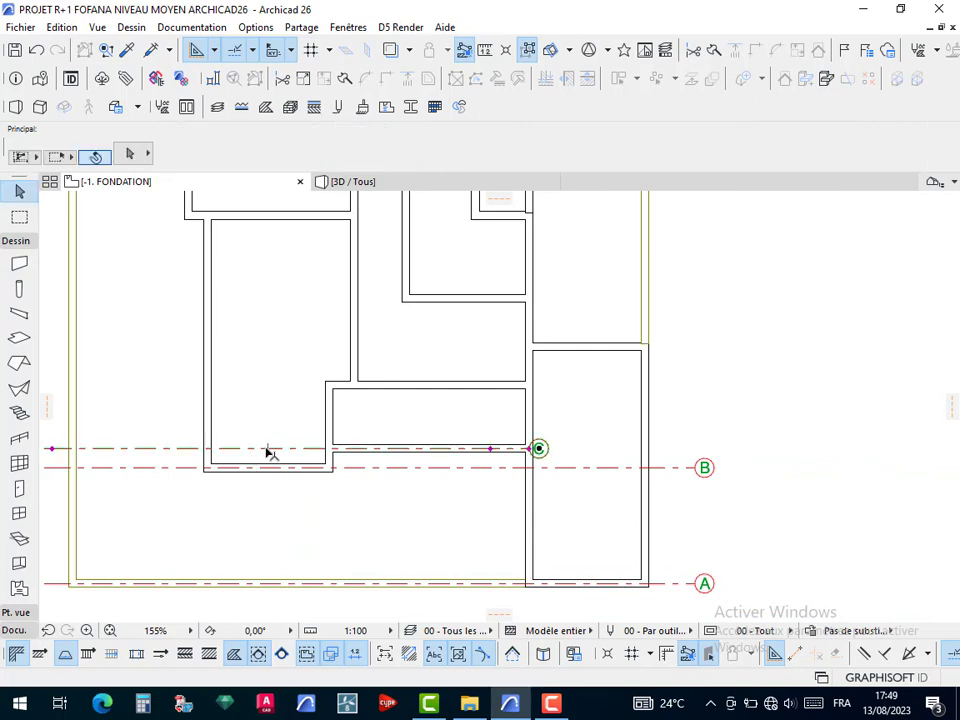
{"action": "left_click", "coordinate": [536, 449]}
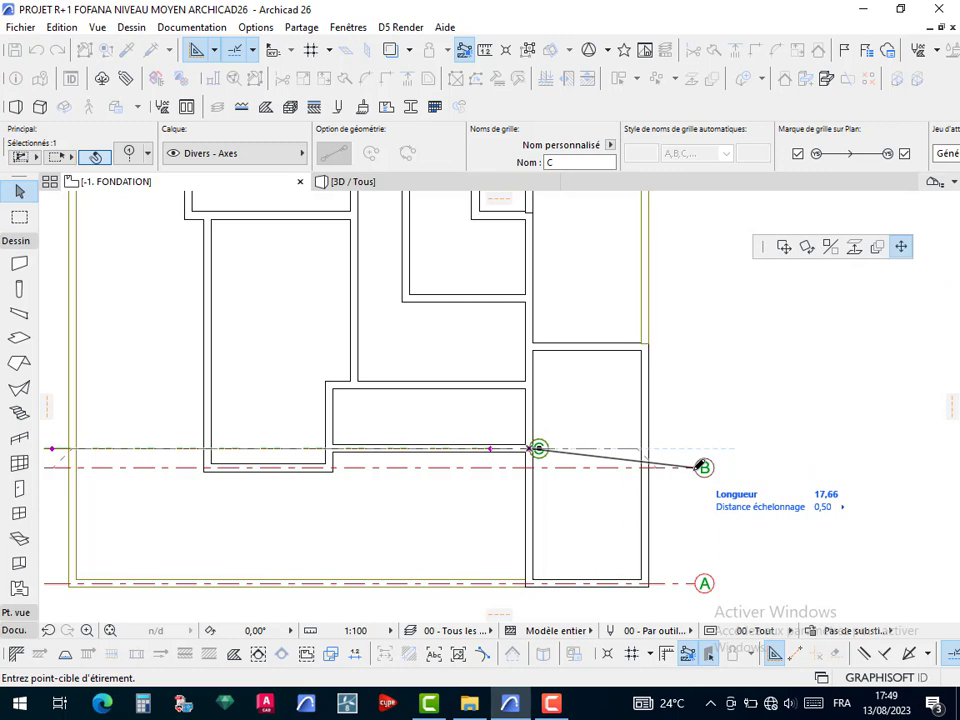
{"action": "scroll", "coordinate": [700, 467], "scroll_direction": "up", "scroll_amount": 5}
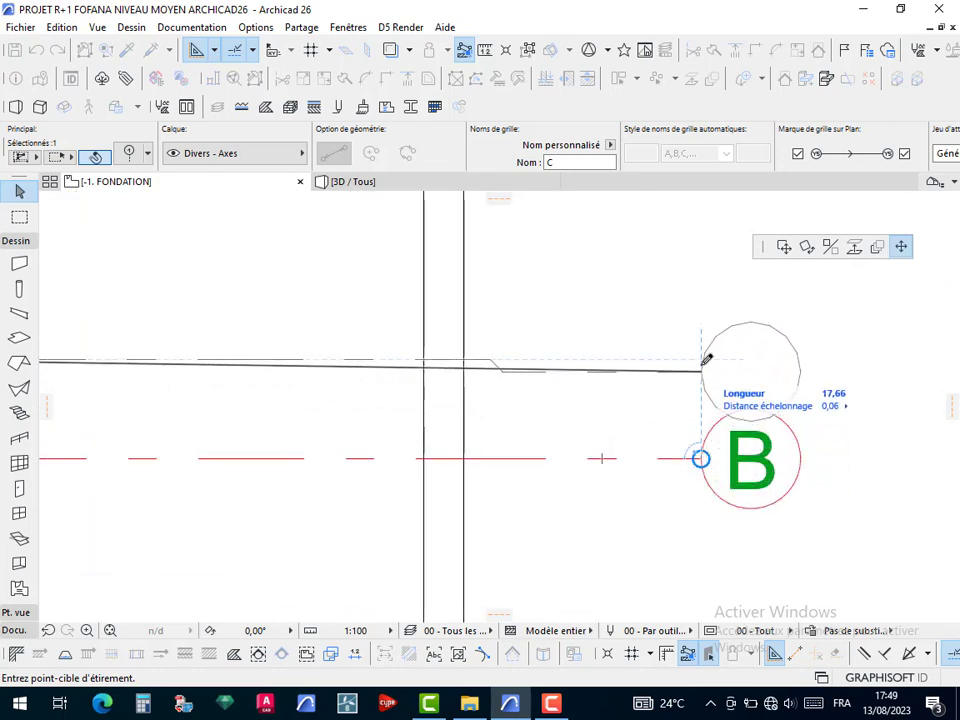
{"action": "left_click", "coordinate": [711, 354]}
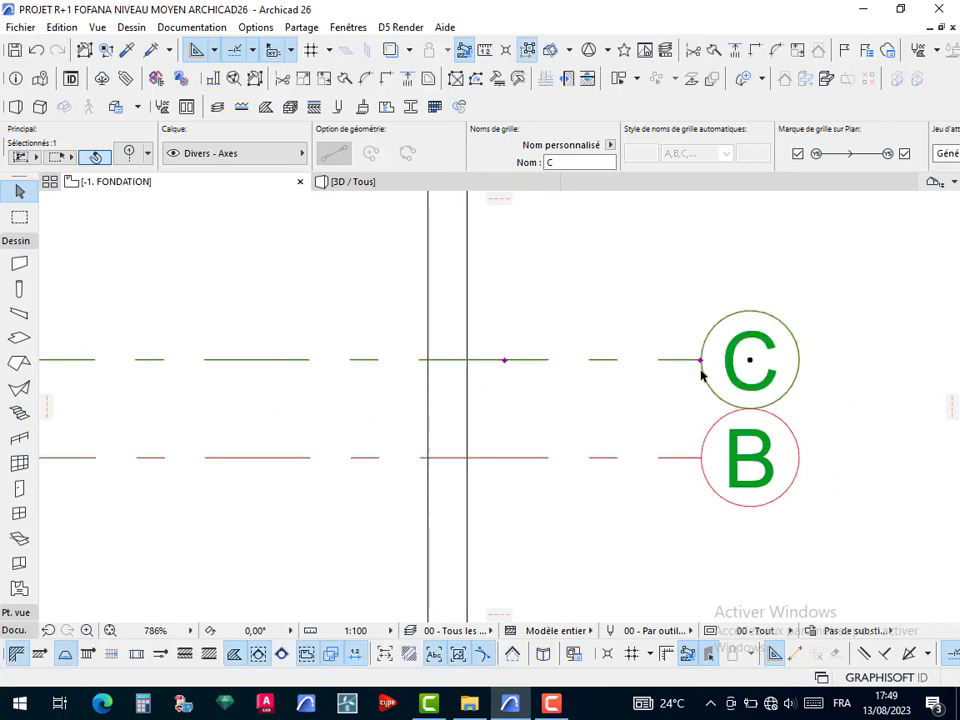
{"action": "scroll", "coordinate": [703, 369], "scroll_direction": "down", "scroll_amount": 5}
{"action": "key", "text": "Escape"}
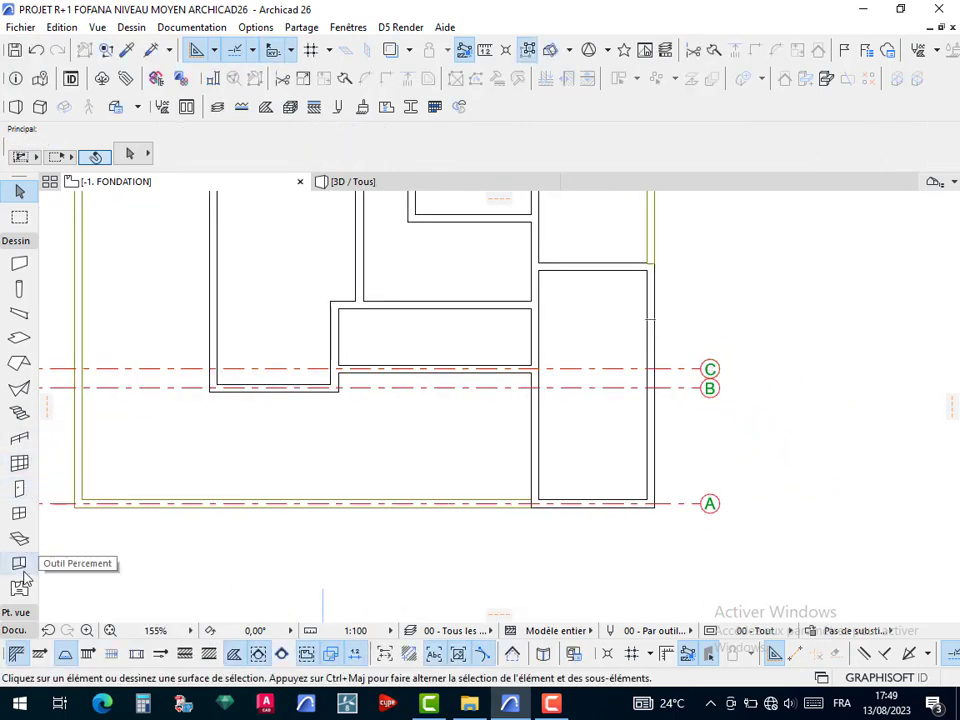
Draw a horizontal grid axis along the centreline of the narrow room's upper wall, with both ends aligned to axis C's ends
{"action": "left_click", "coordinate": [25, 245]}
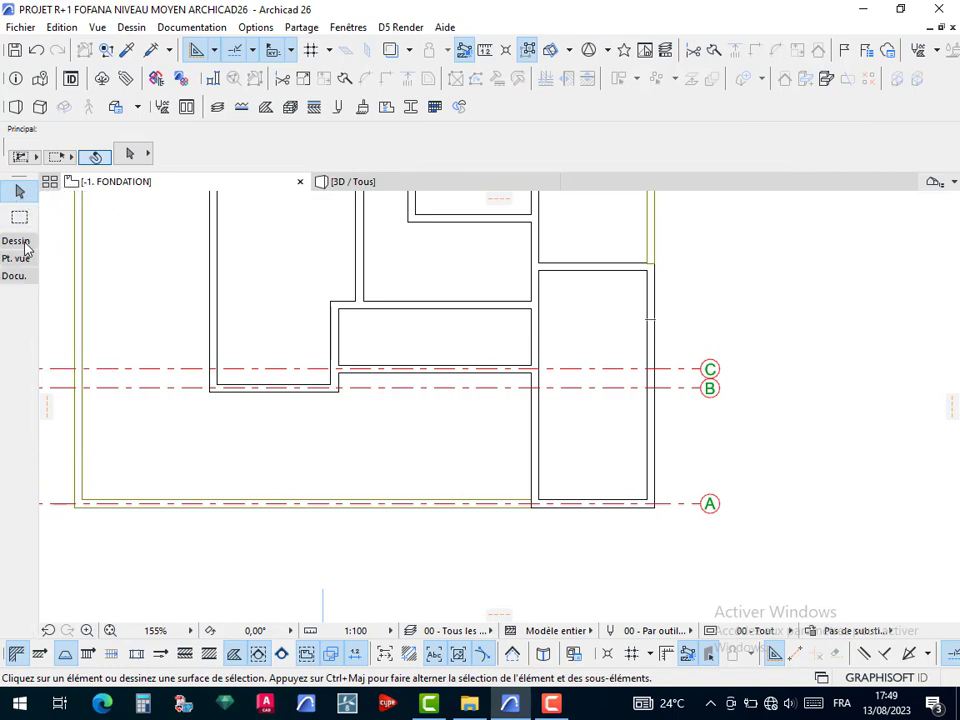
{"action": "left_click", "coordinate": [25, 279]}
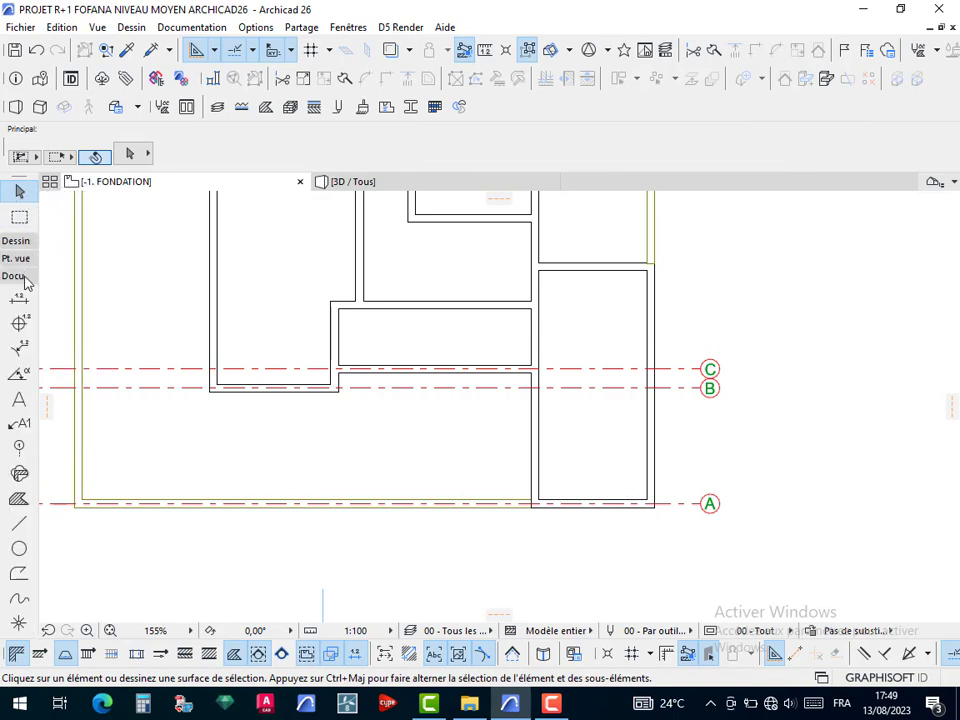
{"action": "left_click", "coordinate": [22, 448]}
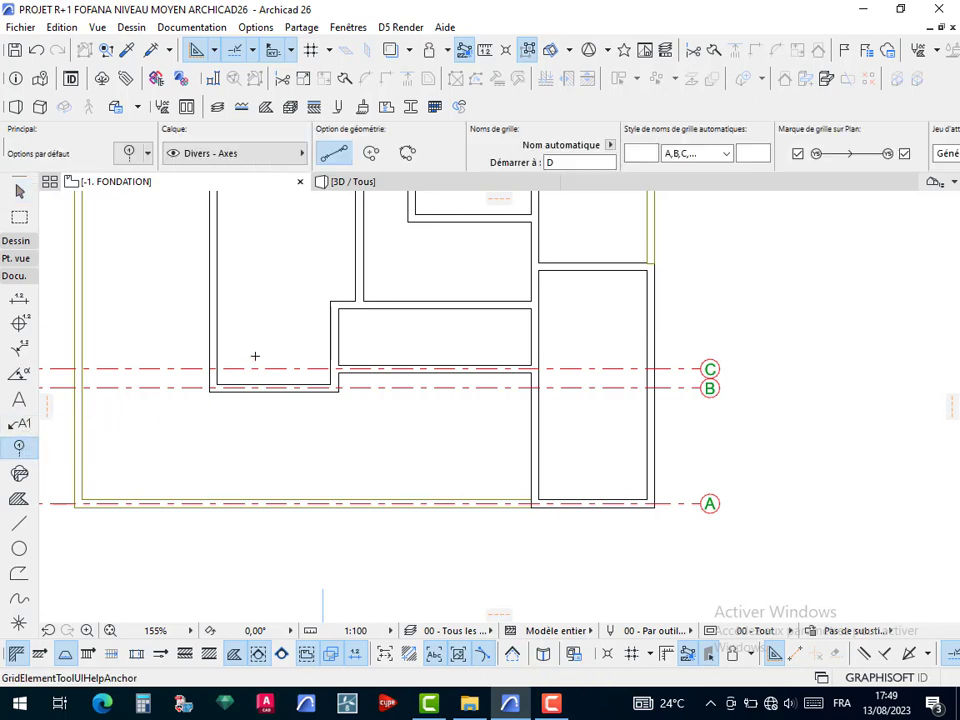
{"action": "middle_click_drag", "start_coordinate": [414, 228], "coordinate": [512, 294]}
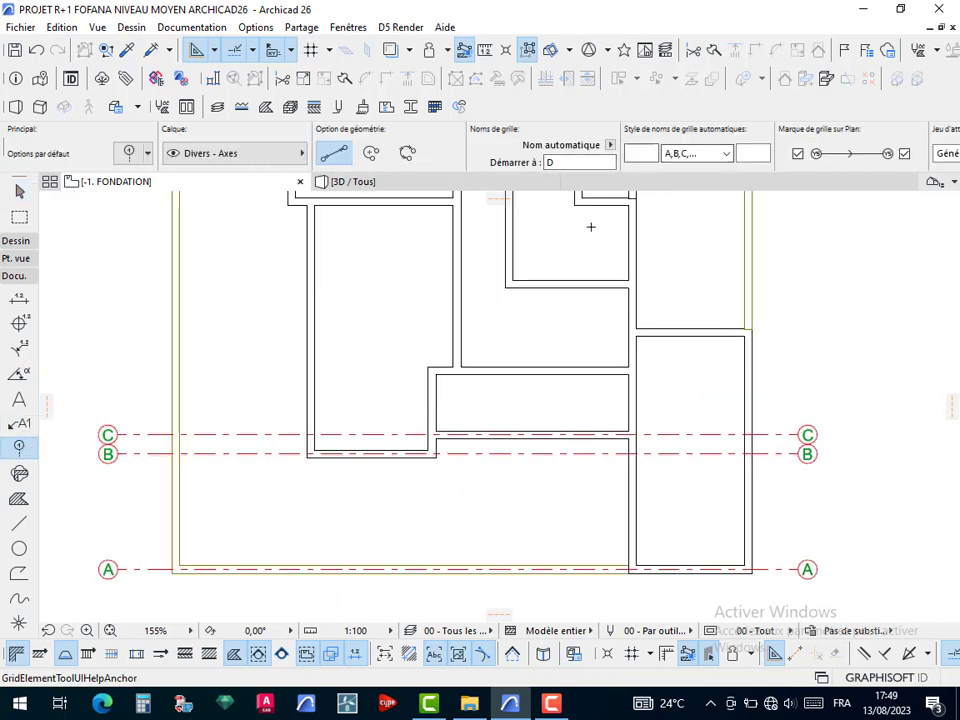
{"action": "scroll", "coordinate": [500, 325], "scroll_direction": "down", "scroll_amount": 3}
{"action": "scroll", "coordinate": [457, 348], "scroll_direction": "up", "scroll_amount": 6}
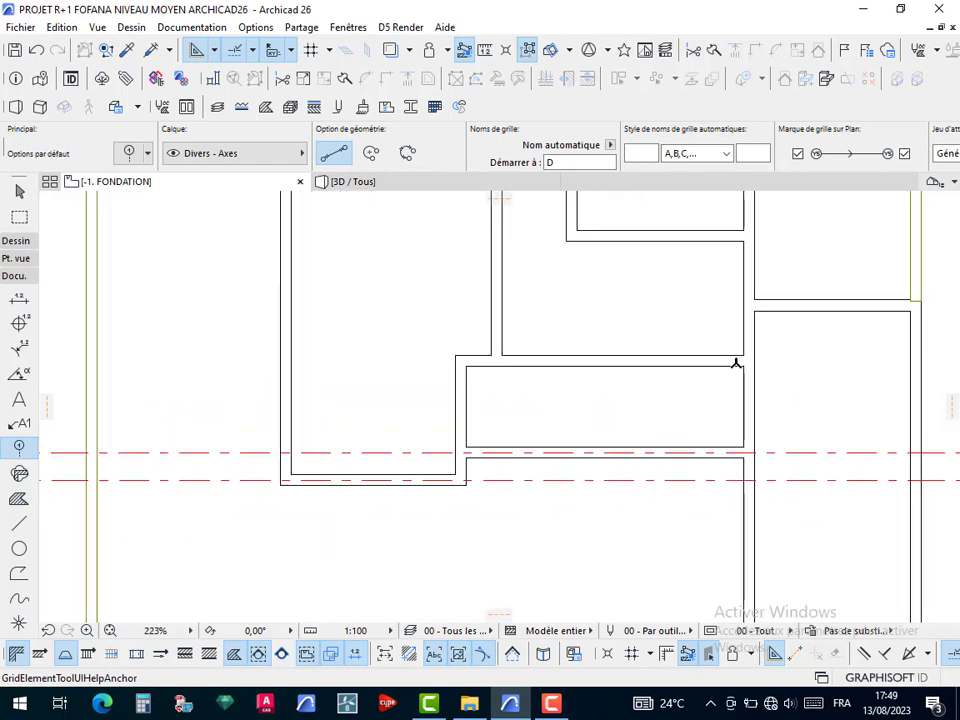
{"action": "middle_click_drag", "start_coordinate": [748, 363], "coordinate": [330, 364]}
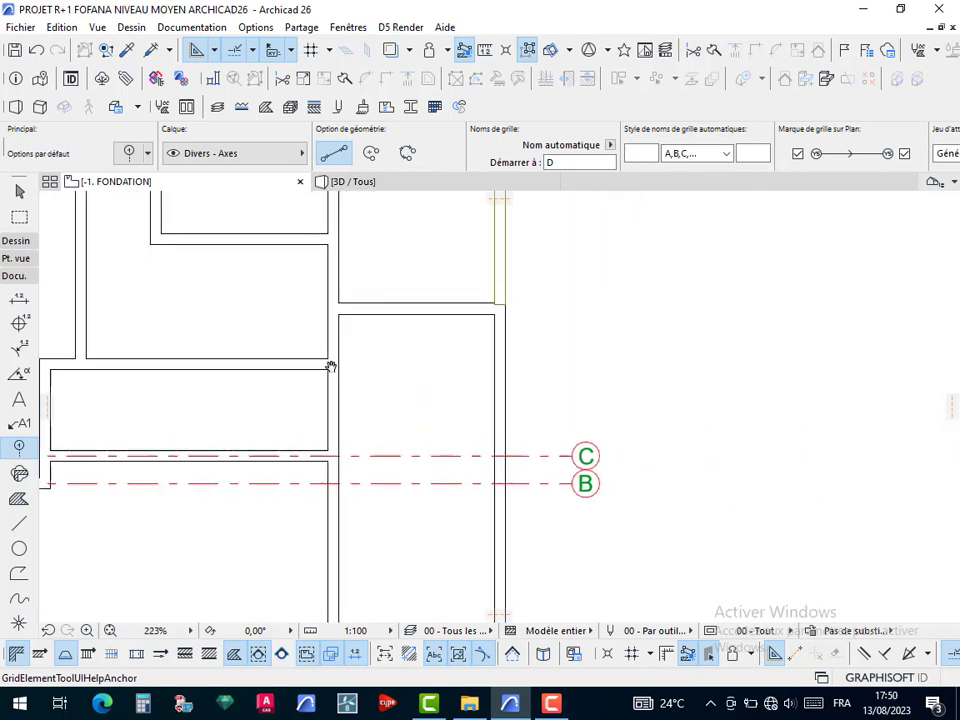
{"action": "scroll", "coordinate": [330, 364], "scroll_direction": "up", "scroll_amount": 2}
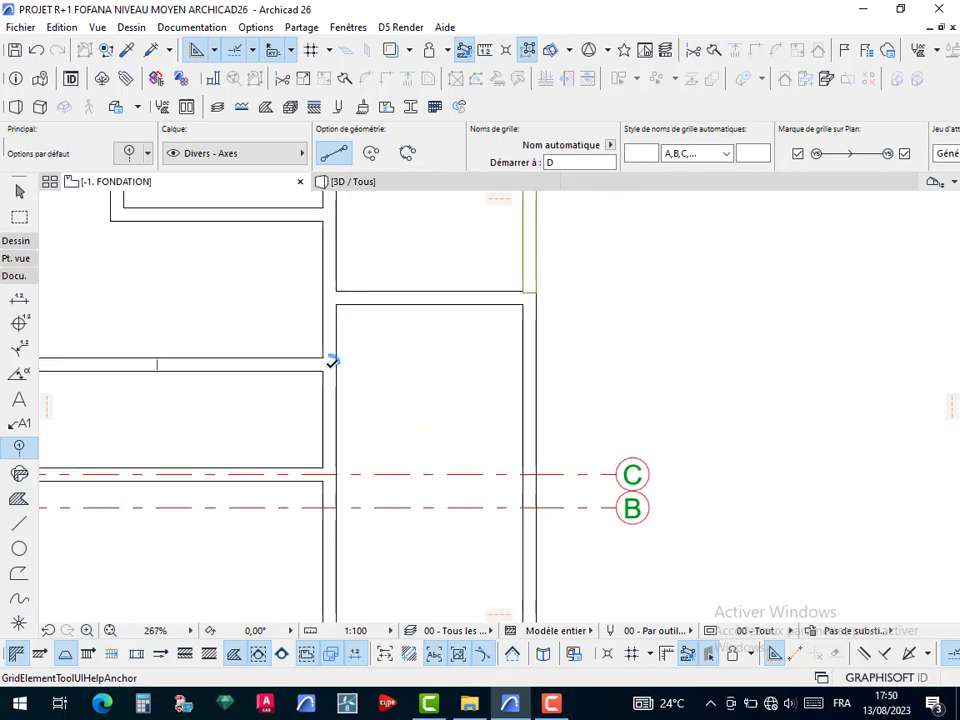
{"action": "left_click", "coordinate": [330, 364]}
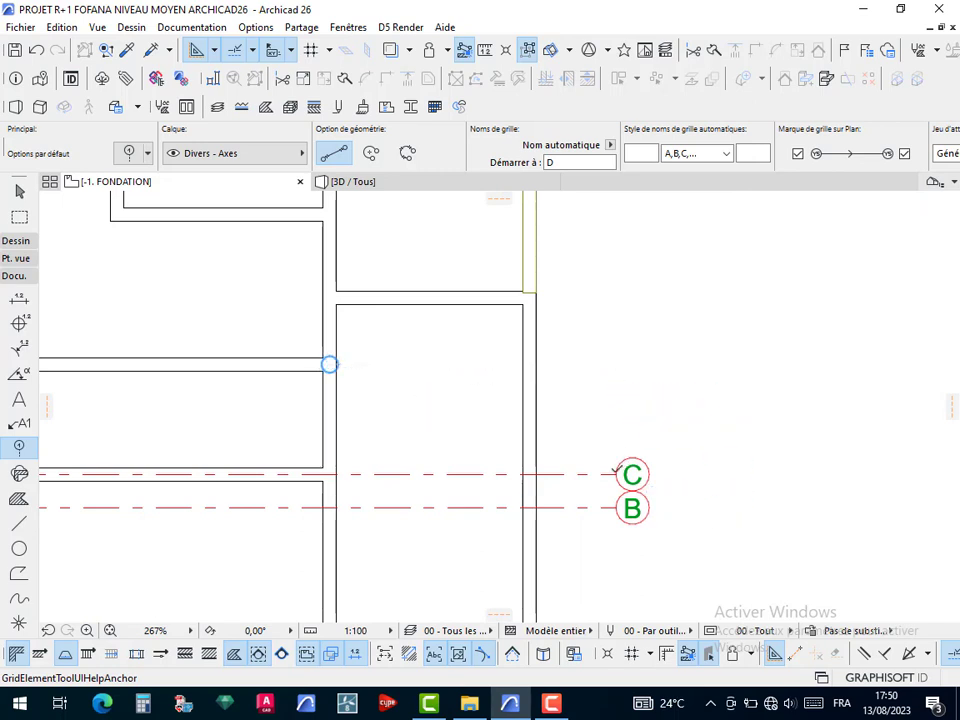
{"action": "left_click", "coordinate": [616, 364]}
{"action": "scroll", "coordinate": [512, 374], "scroll_direction": "down", "scroll_amount": 2}
{"action": "scroll", "coordinate": [229, 373], "scroll_direction": "down", "scroll_amount": 1}
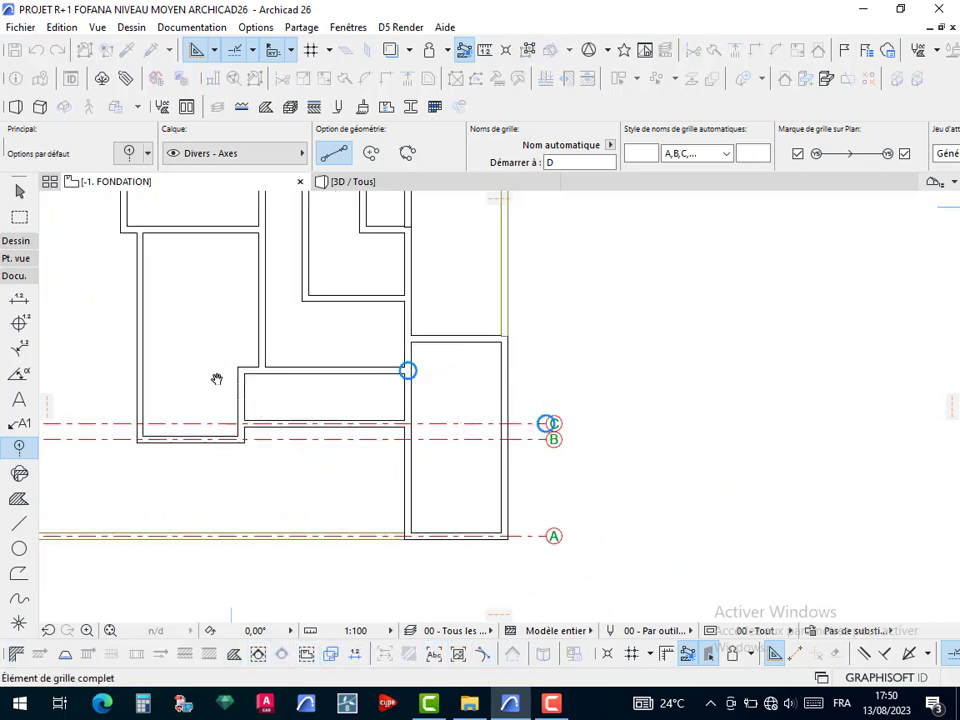
{"action": "middle_click_drag", "start_coordinate": [216, 379], "coordinate": [422, 371]}
{"action": "scroll", "coordinate": [313, 391], "scroll_direction": "up", "scroll_amount": 1}
{"action": "scroll", "coordinate": [312, 391], "scroll_direction": "up", "scroll_amount": 1}
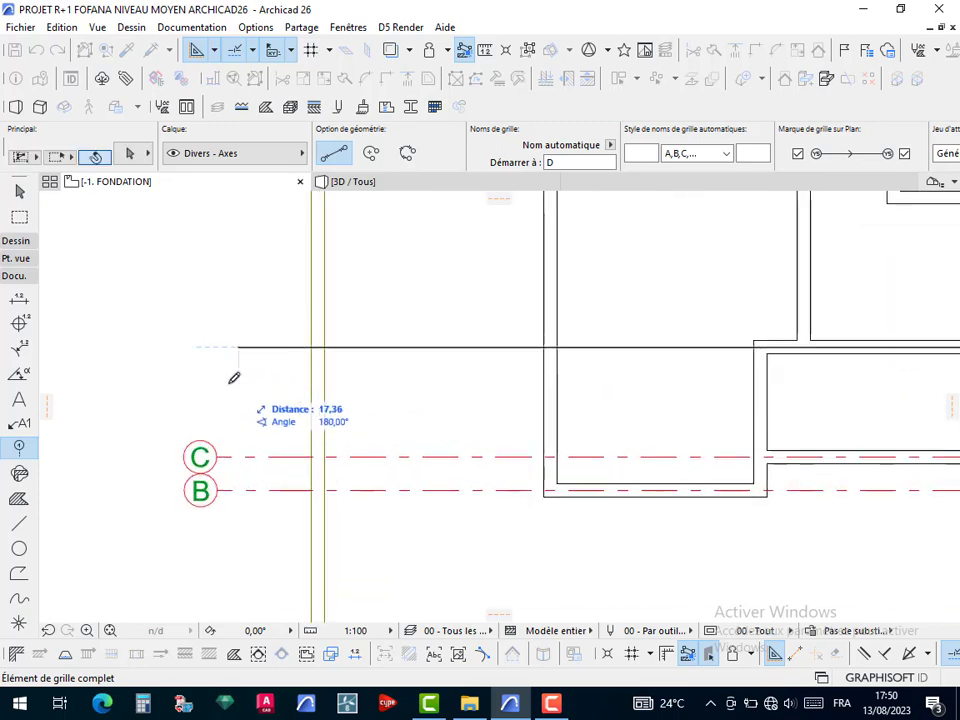
{"action": "left_click", "coordinate": [221, 445]}
Draw a horizontal grid axis along the upper wall centreline of the lower-right room, with both ends aligned to axis D's ends
{"action": "scroll", "coordinate": [280, 350], "scroll_direction": "down", "scroll_amount": 2}
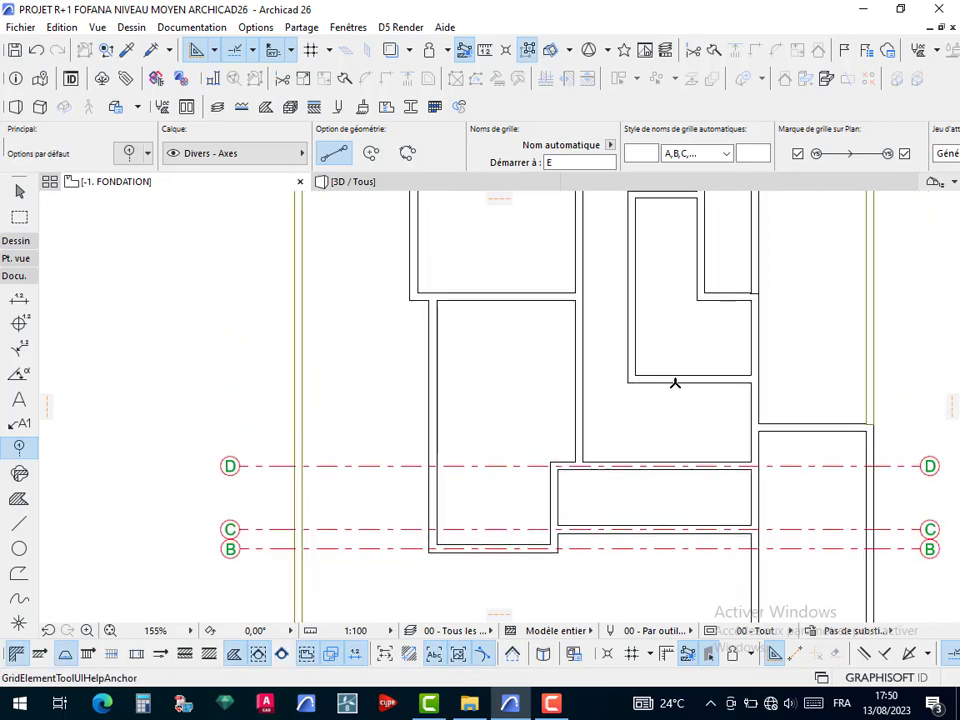
{"action": "scroll", "coordinate": [435, 377], "scroll_direction": "up", "scroll_amount": 5}
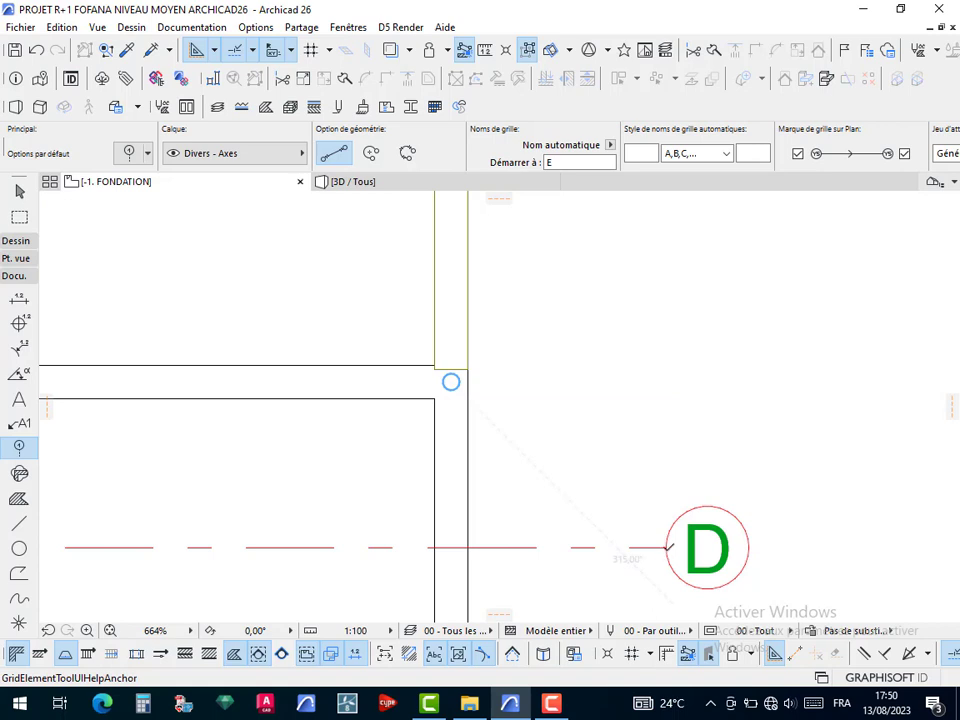
{"action": "left_click", "coordinate": [665, 382]}
{"action": "scroll", "coordinate": [485, 367], "scroll_direction": "down", "scroll_amount": 5}
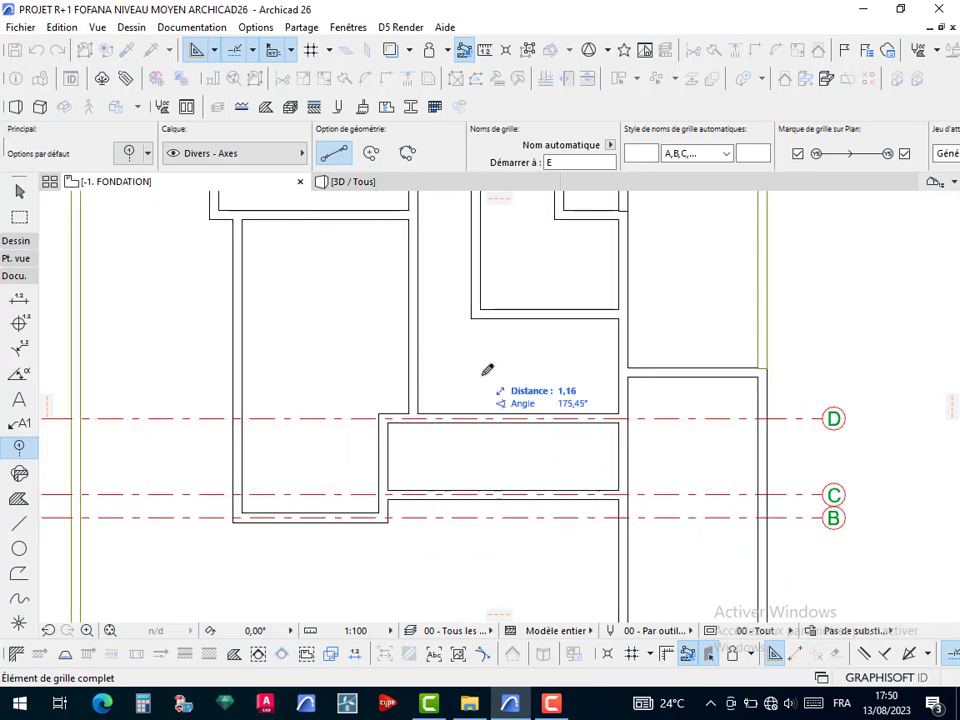
{"action": "middle_click_drag", "start_coordinate": [225, 359], "coordinate": [519, 360]}
{"action": "scroll", "coordinate": [296, 369], "scroll_direction": "up", "scroll_amount": 3}
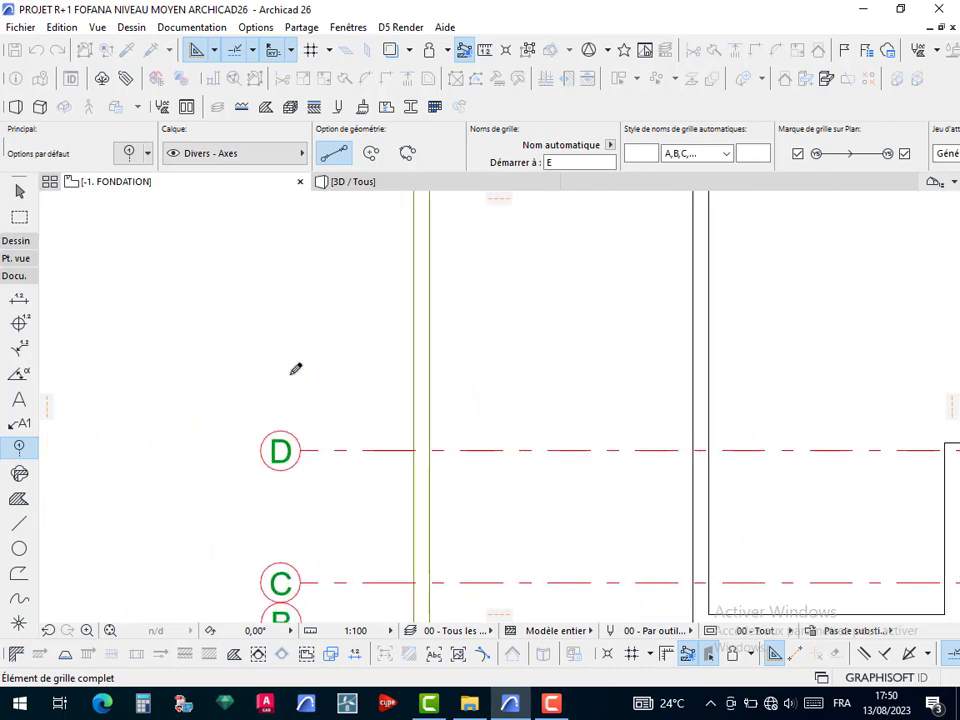
{"action": "left_click", "coordinate": [306, 448]}
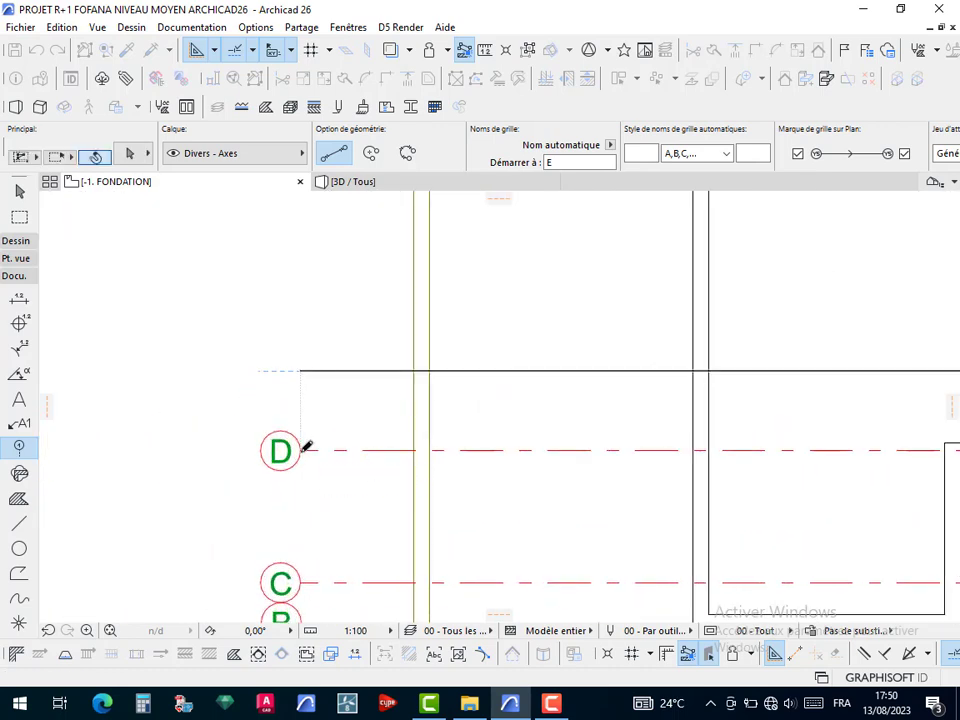
Draw a horizontal grid axis along the L-shaped room's bottom wall centreline, from its right wall junction to align with axis E's left end
{"action": "scroll", "coordinate": [338, 364], "scroll_direction": "down", "scroll_amount": 5}
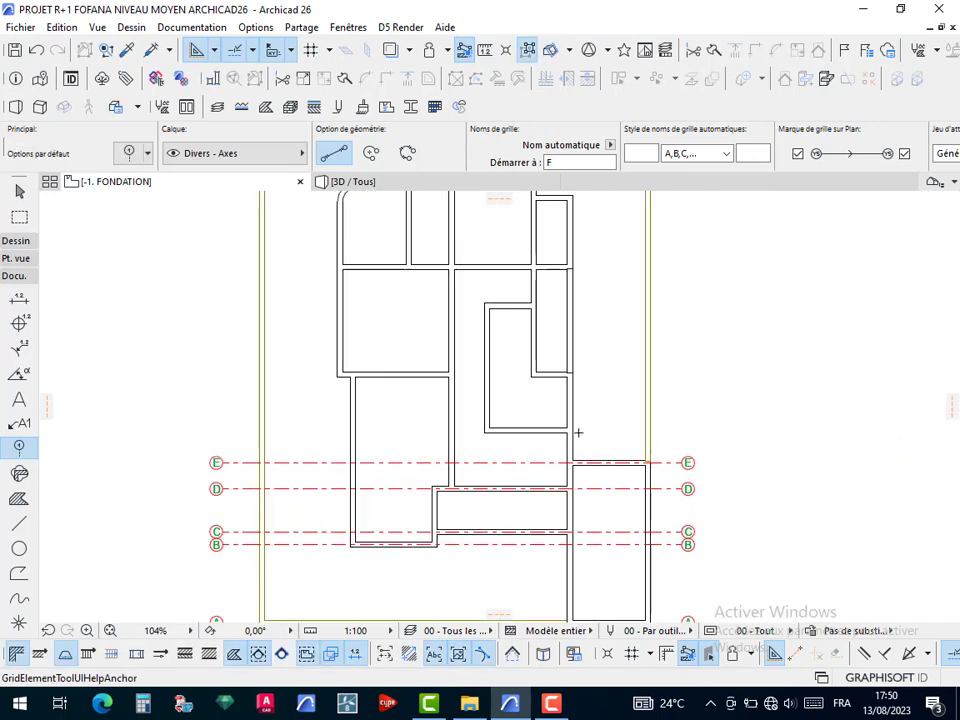
{"action": "scroll", "coordinate": [578, 432], "scroll_direction": "up", "scroll_amount": 5}
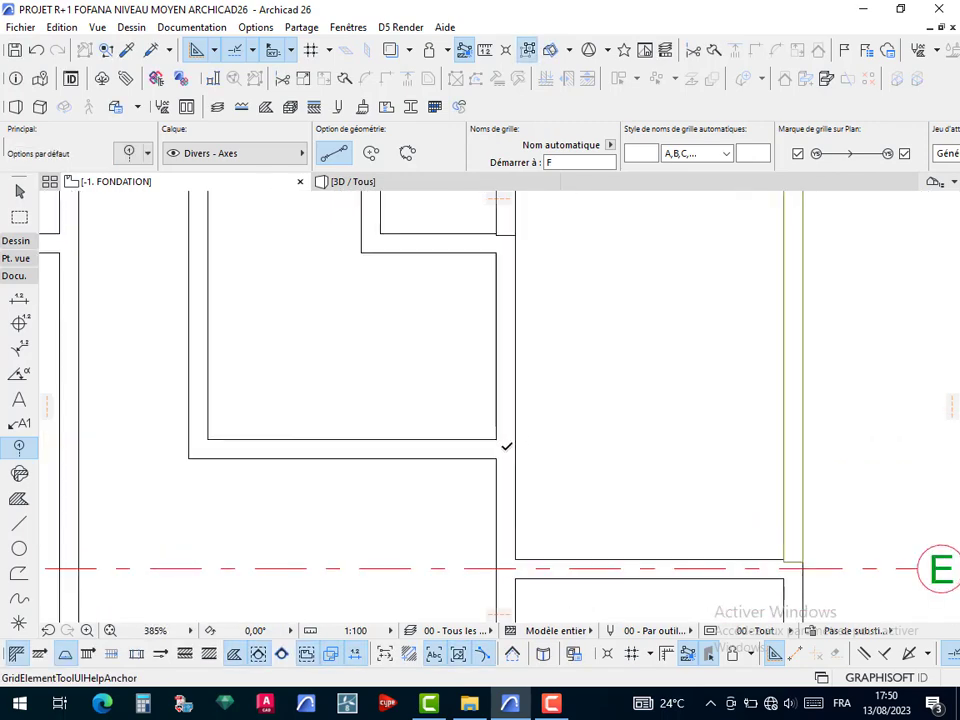
{"action": "scroll", "coordinate": [506, 446], "scroll_direction": "down", "scroll_amount": 5}
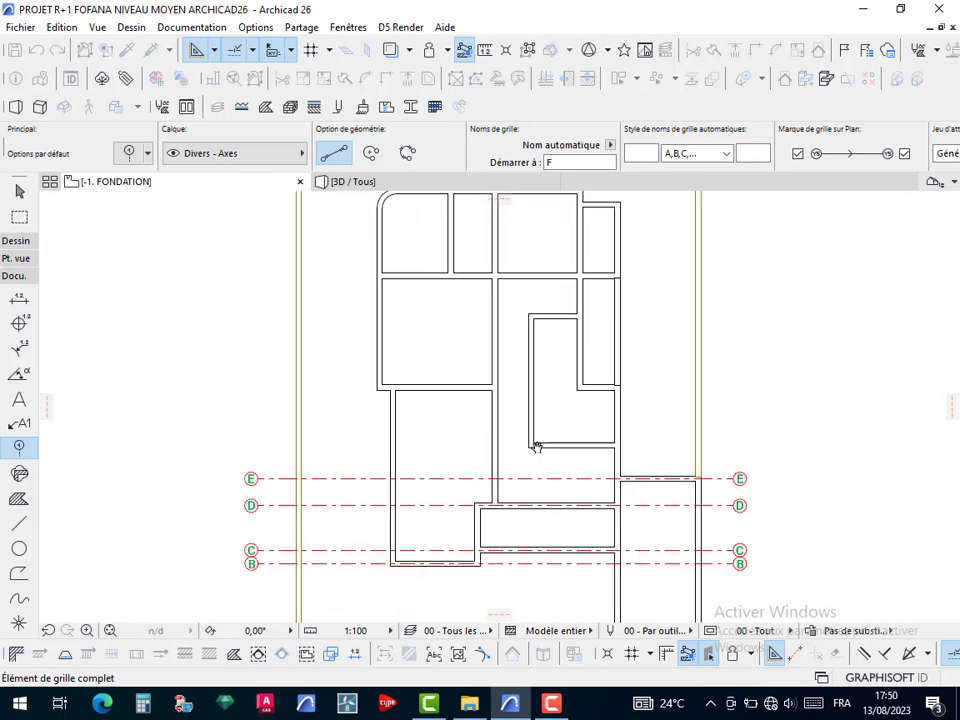
{"action": "scroll", "coordinate": [298, 435], "scroll_direction": "up", "scroll_amount": 4}
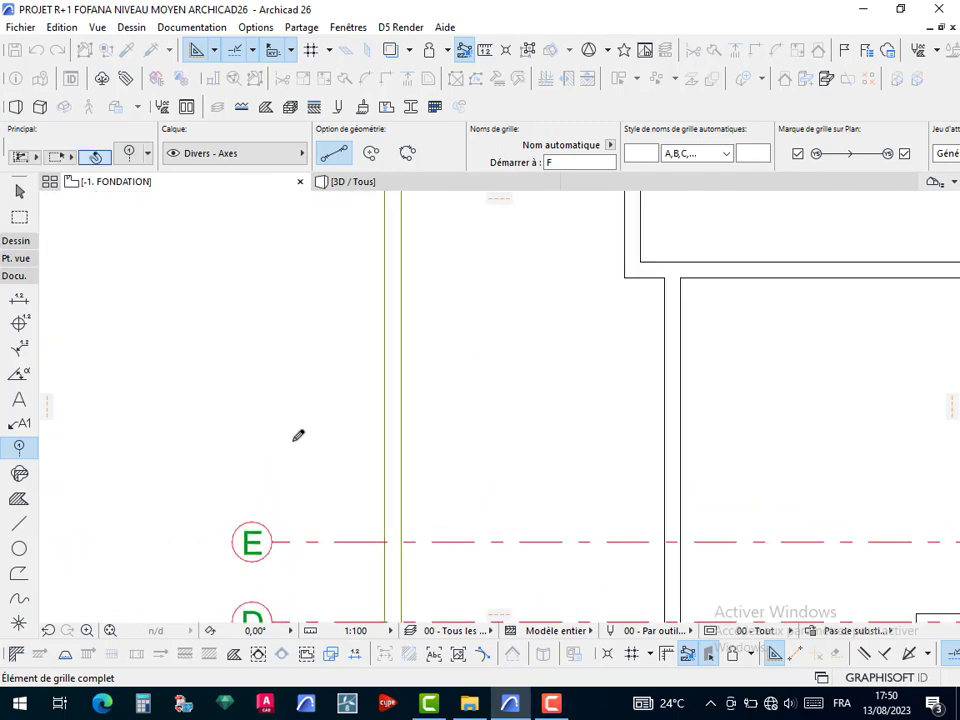
{"action": "left_click", "coordinate": [273, 540]}
Draw a horizontal grid axis along the large left room's bottom wall centreline, aligned with axis E's right end and axis F's left end
{"action": "scroll", "coordinate": [519, 375], "scroll_direction": "down", "scroll_amount": 4}
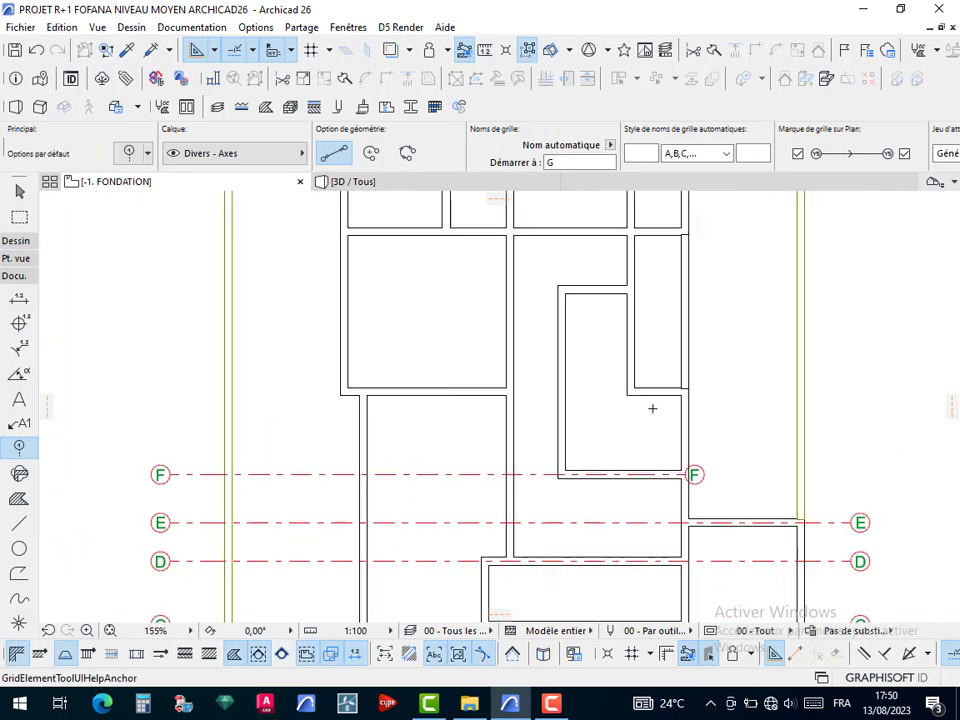
{"action": "scroll", "coordinate": [694, 400], "scroll_direction": "up", "scroll_amount": 4}
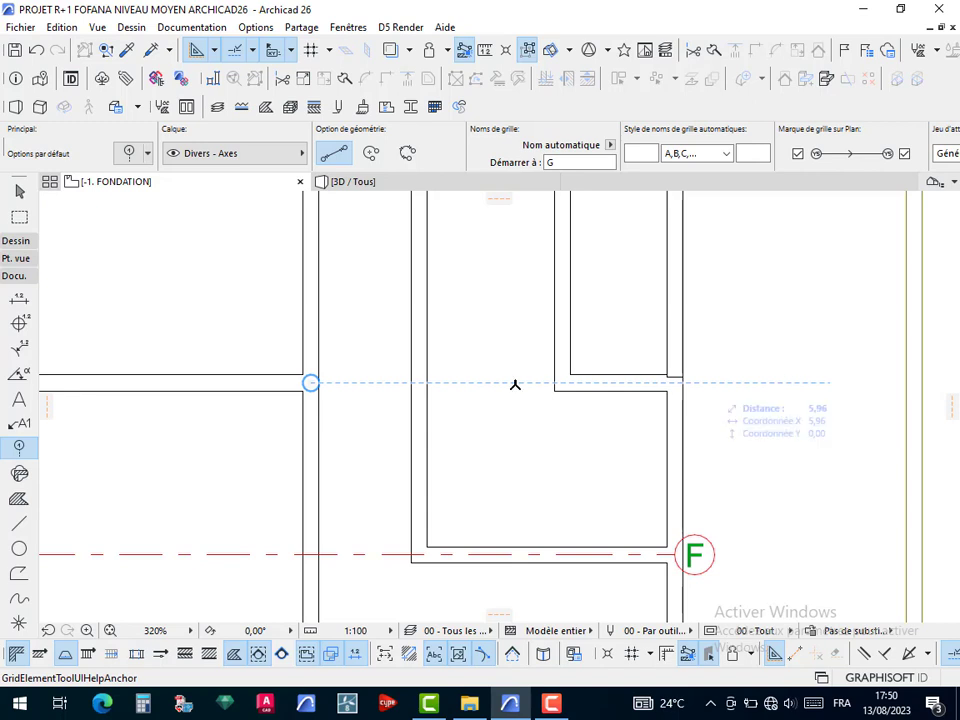
{"action": "middle_click_drag", "start_coordinate": [713, 381], "coordinate": [631, 287]}
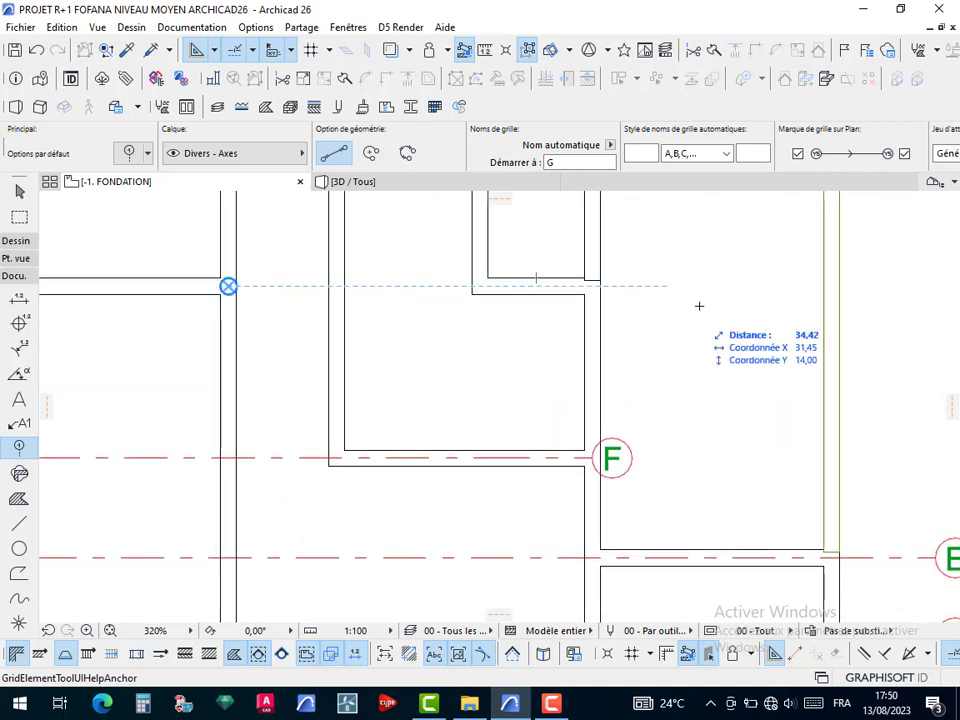
{"action": "middle_click_drag", "start_coordinate": [750, 300], "coordinate": [597, 320]}
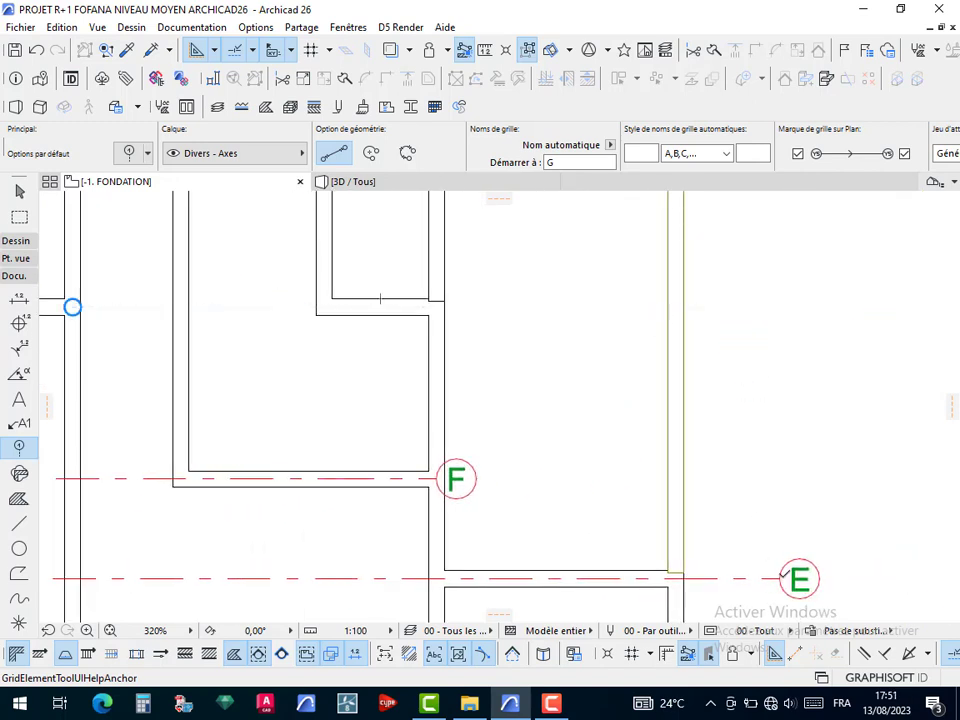
{"action": "left_click", "coordinate": [778, 307]}
{"action": "scroll", "coordinate": [653, 323], "scroll_direction": "down", "scroll_amount": 5}
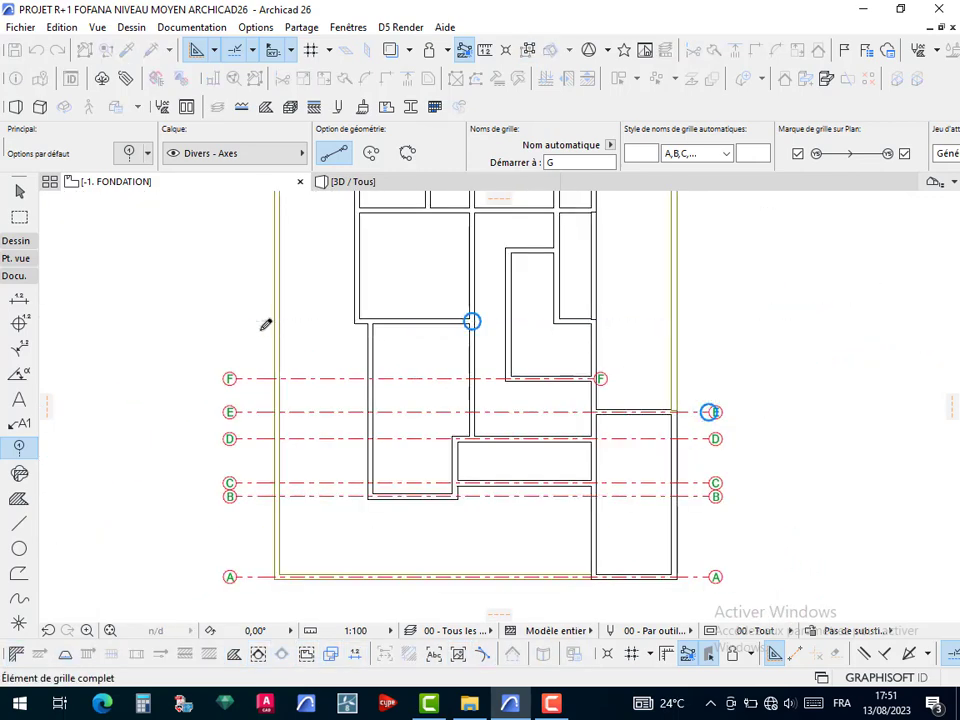
{"action": "scroll", "coordinate": [266, 324], "scroll_direction": "up", "scroll_amount": 3}
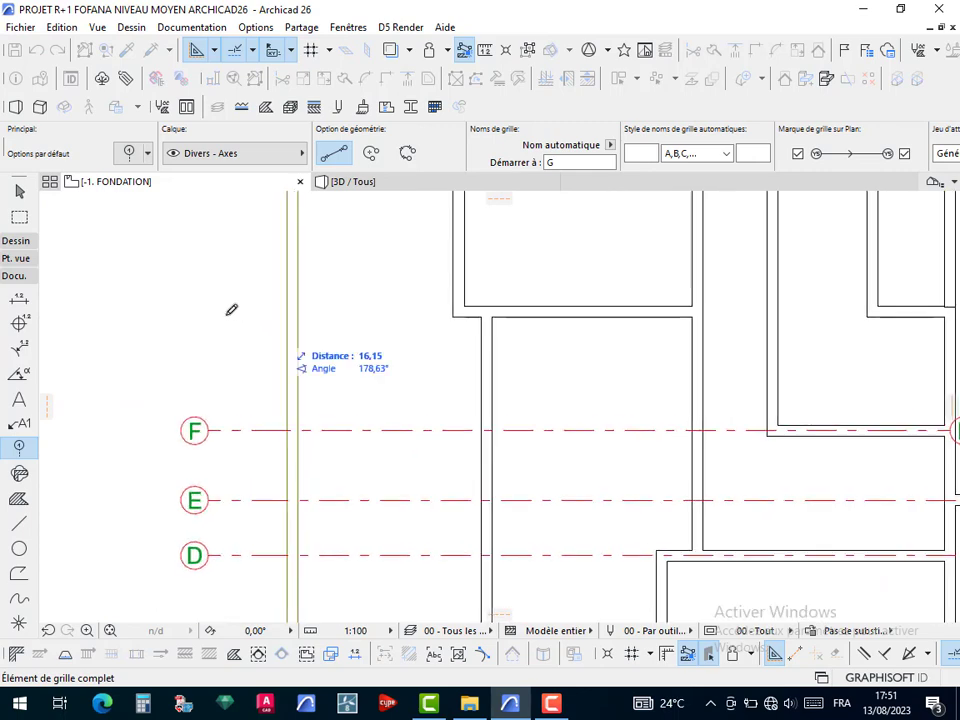
{"action": "left_click", "coordinate": [213, 425]}
Draw a horizontal grid axis along the L-shaped room's top wall centreline, with both ends aligned to axis G's ends
{"action": "scroll", "coordinate": [449, 342], "scroll_direction": "down", "scroll_amount": 3}
{"action": "middle_click_drag", "start_coordinate": [449, 342], "coordinate": [402, 441]}
{"action": "scroll", "coordinate": [404, 440], "scroll_direction": "down", "scroll_amount": 1}
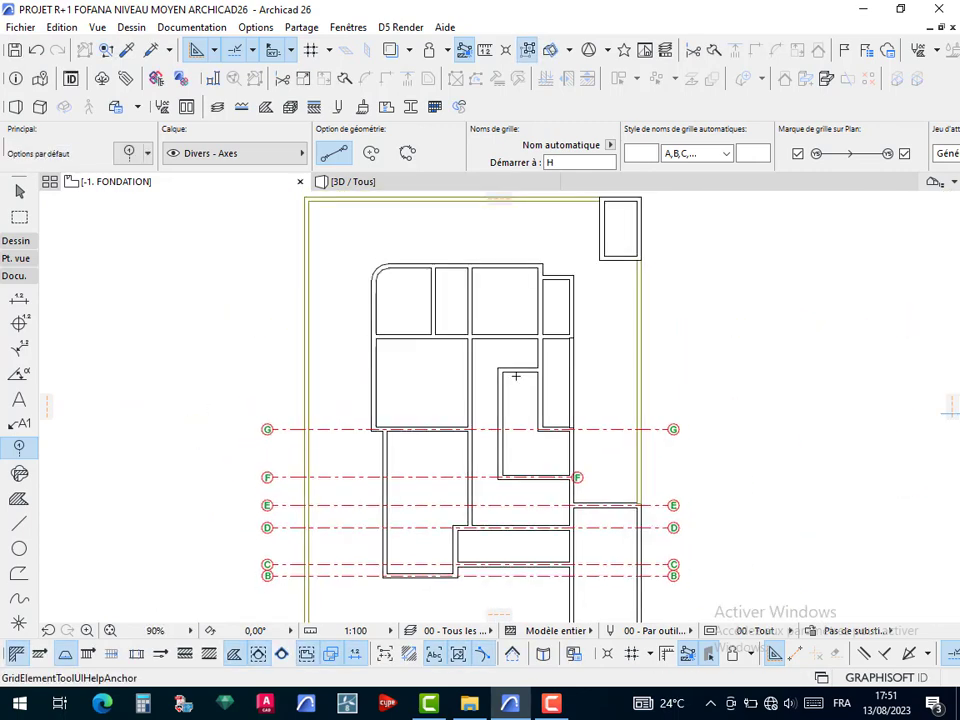
{"action": "scroll", "coordinate": [541, 362], "scroll_direction": "up", "scroll_amount": 4}
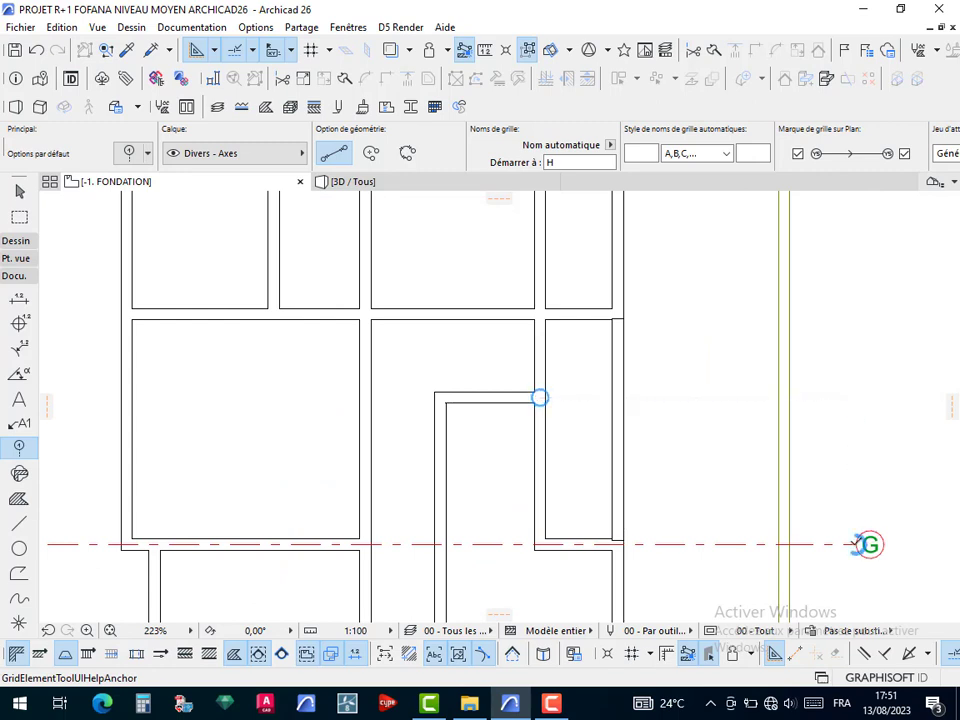
{"action": "left_click", "coordinate": [855, 398]}
{"action": "scroll", "coordinate": [621, 424], "scroll_direction": "down", "scroll_amount": 3}
{"action": "scroll", "coordinate": [266, 430], "scroll_direction": "up", "scroll_amount": 5}
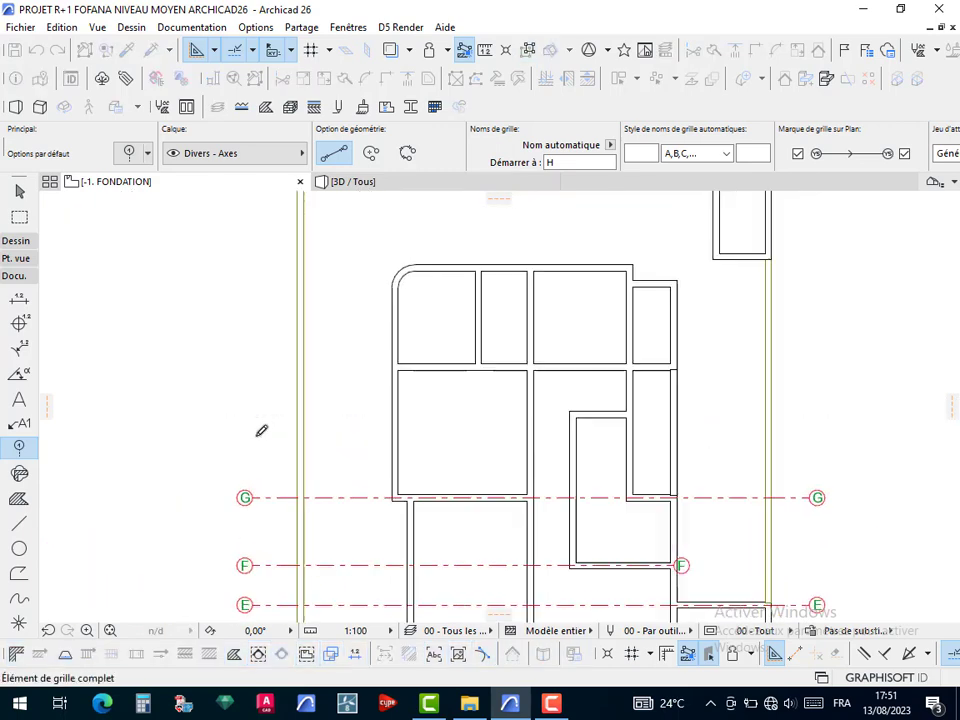
{"action": "left_click", "coordinate": [246, 379]}
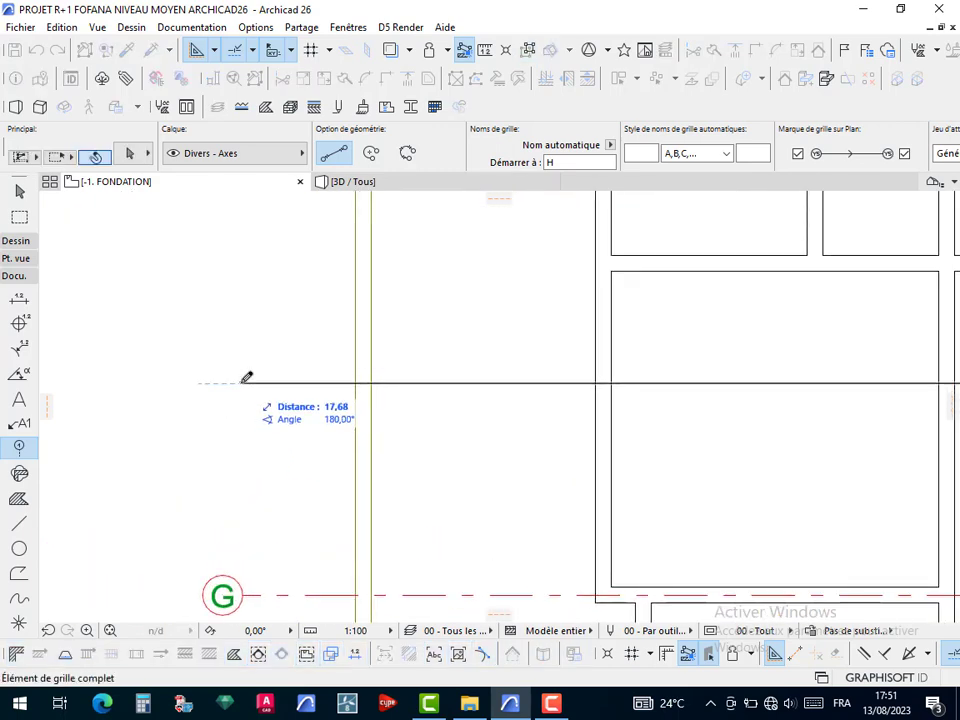
{"action": "left_click", "coordinate": [246, 582]}
Draw a horizontal grid axis along the centreline of the long wall below the upper row of rooms, with both ends aligned to axis H's ends
{"action": "scroll", "coordinate": [255, 452], "scroll_direction": "down", "scroll_amount": 5}
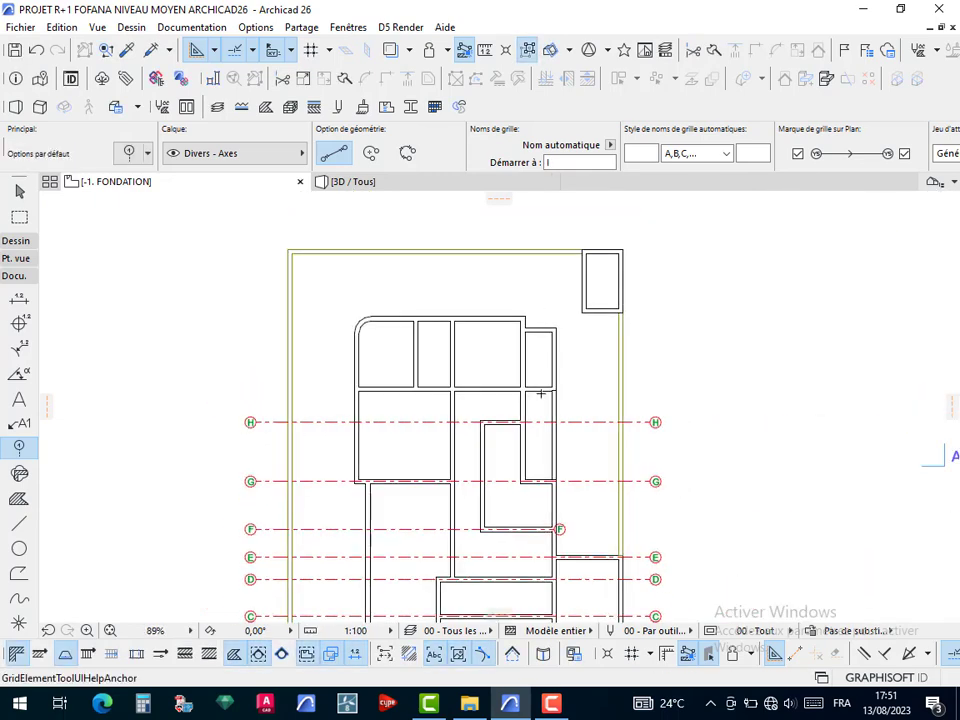
{"action": "scroll", "coordinate": [540, 394], "scroll_direction": "up", "scroll_amount": 5}
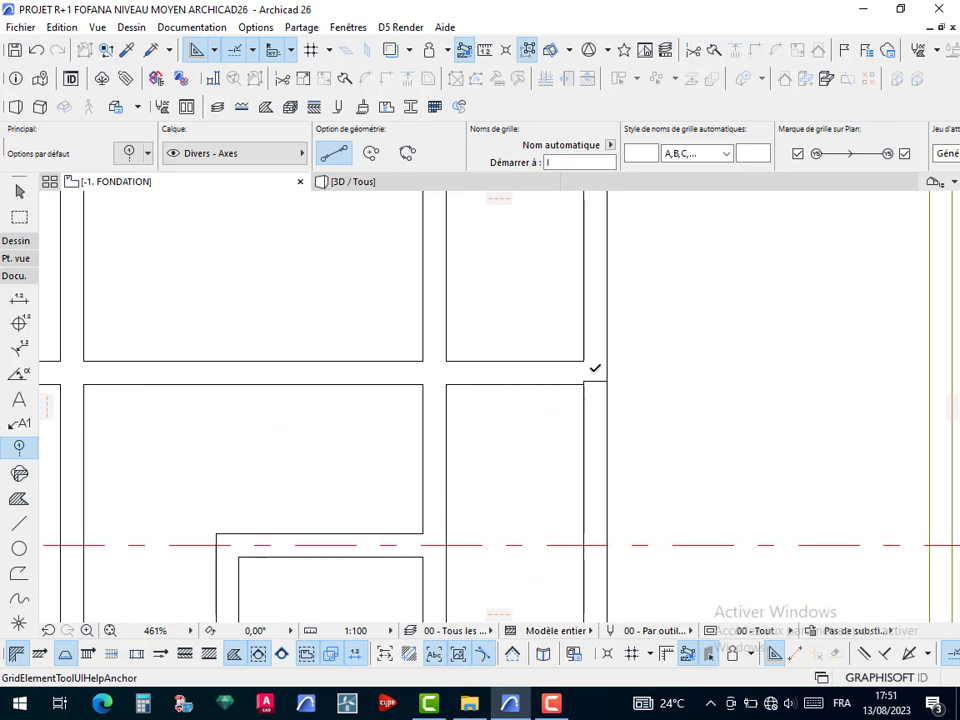
{"action": "scroll", "coordinate": [673, 369], "scroll_direction": "down", "scroll_amount": 2}
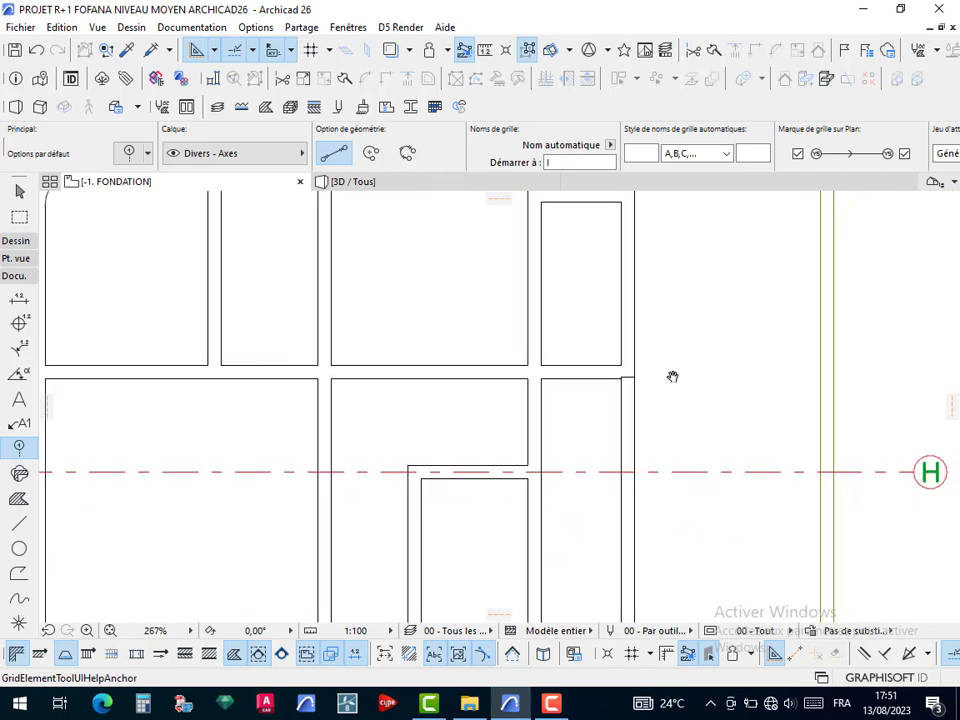
{"action": "middle_click_drag", "start_coordinate": [671, 377], "coordinate": [553, 358]}
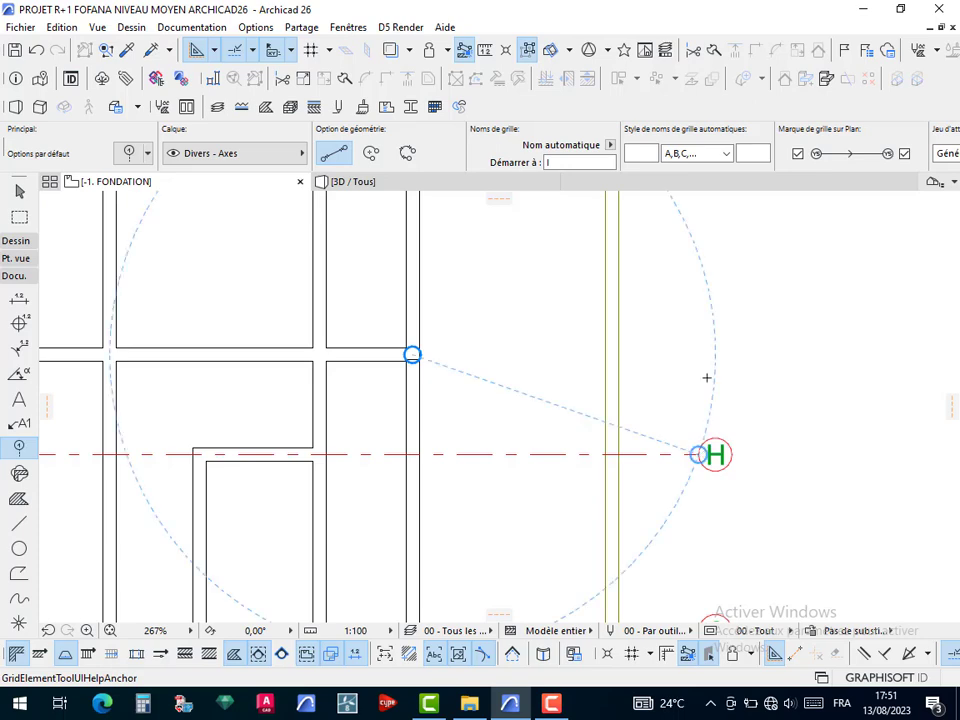
{"action": "scroll", "coordinate": [446, 356], "scroll_direction": "down", "scroll_amount": 3}
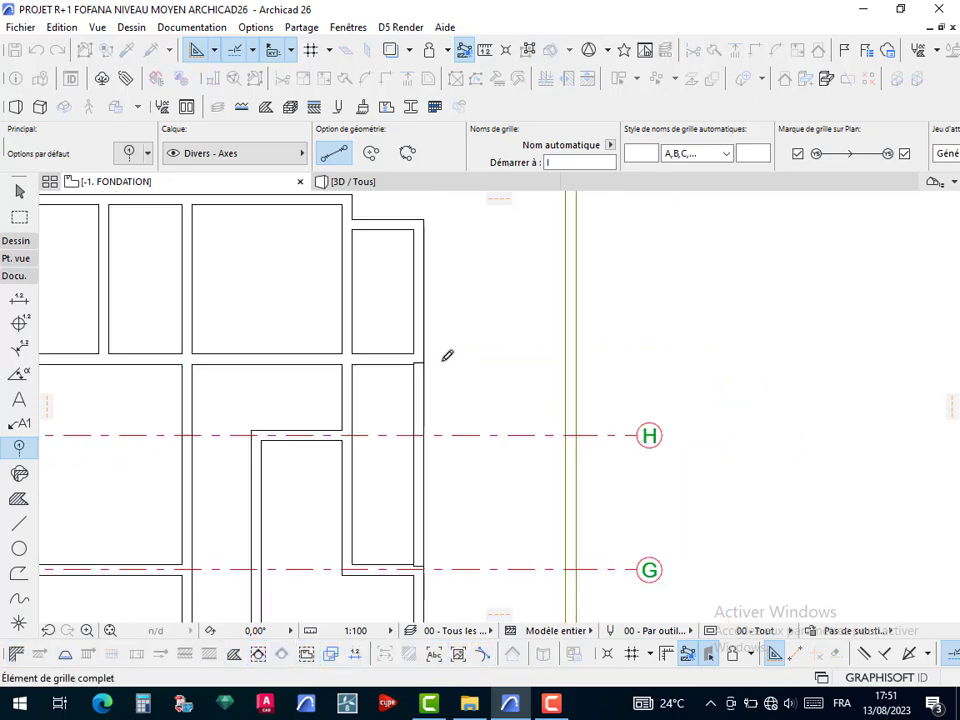
{"action": "scroll", "coordinate": [340, 367], "scroll_direction": "up", "scroll_amount": 3}
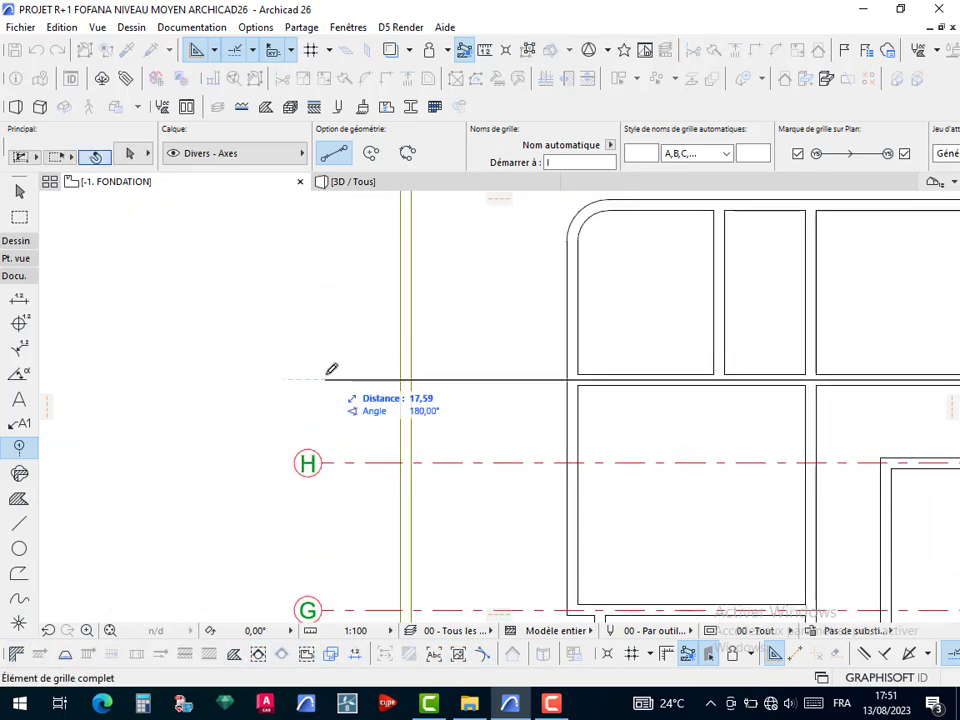
{"action": "left_click", "coordinate": [322, 462]}
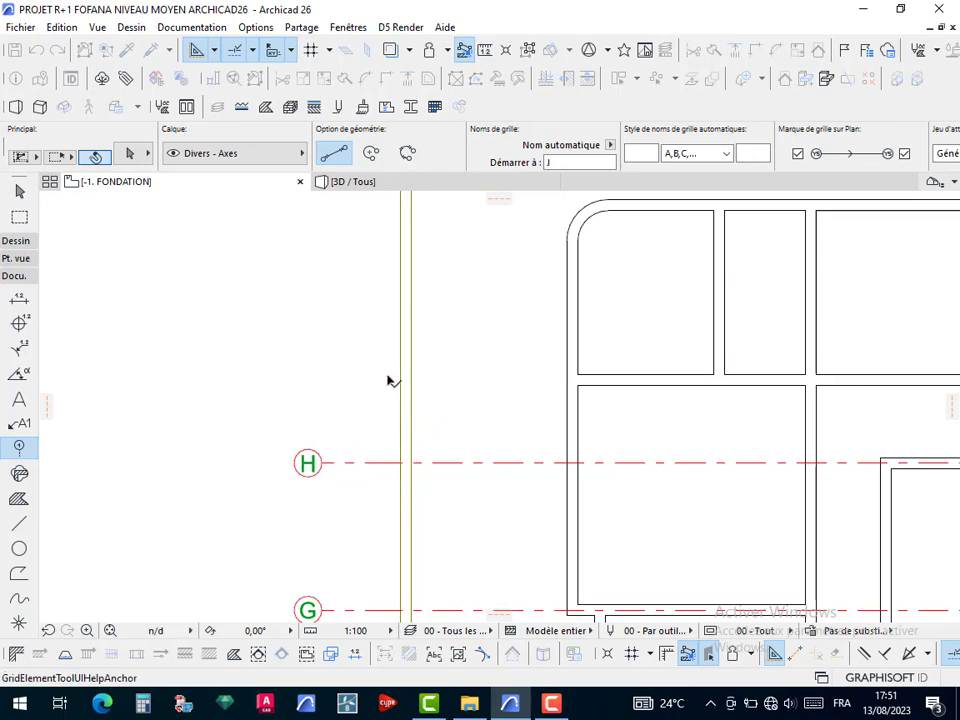
Draw a horizontal grid axis along the small upper-right room's top wall centreline, from its right corner to align with axis I's left end
{"action": "scroll", "coordinate": [470, 354], "scroll_direction": "down", "scroll_amount": 3}
{"action": "middle_click_drag", "start_coordinate": [786, 278], "coordinate": [621, 303]}
{"action": "scroll", "coordinate": [636, 300], "scroll_direction": "up", "scroll_amount": 4}
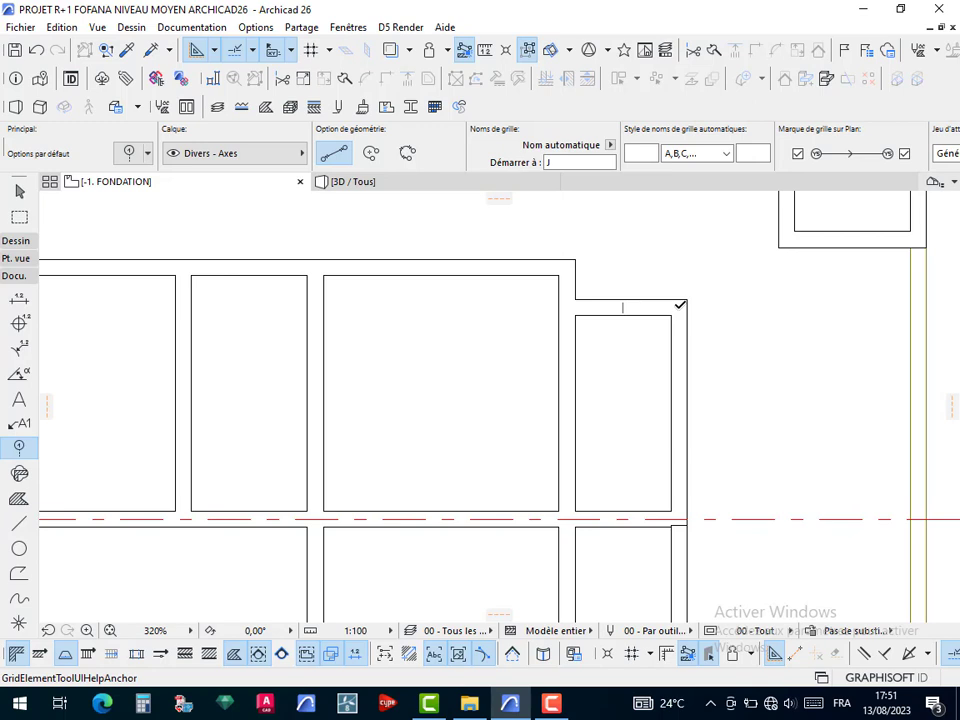
{"action": "left_click", "coordinate": [680, 306]}
{"action": "scroll", "coordinate": [456, 328], "scroll_direction": "down", "scroll_amount": 3}
{"action": "middle_click_drag", "start_coordinate": [435, 326], "coordinate": [540, 326]}
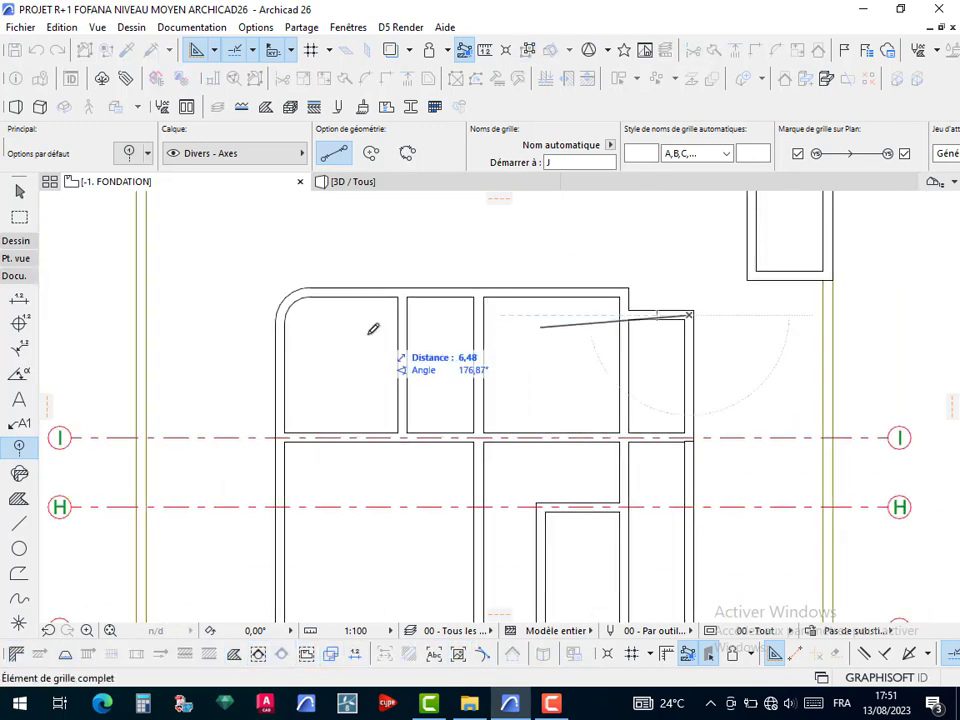
{"action": "left_click", "coordinate": [78, 424]}
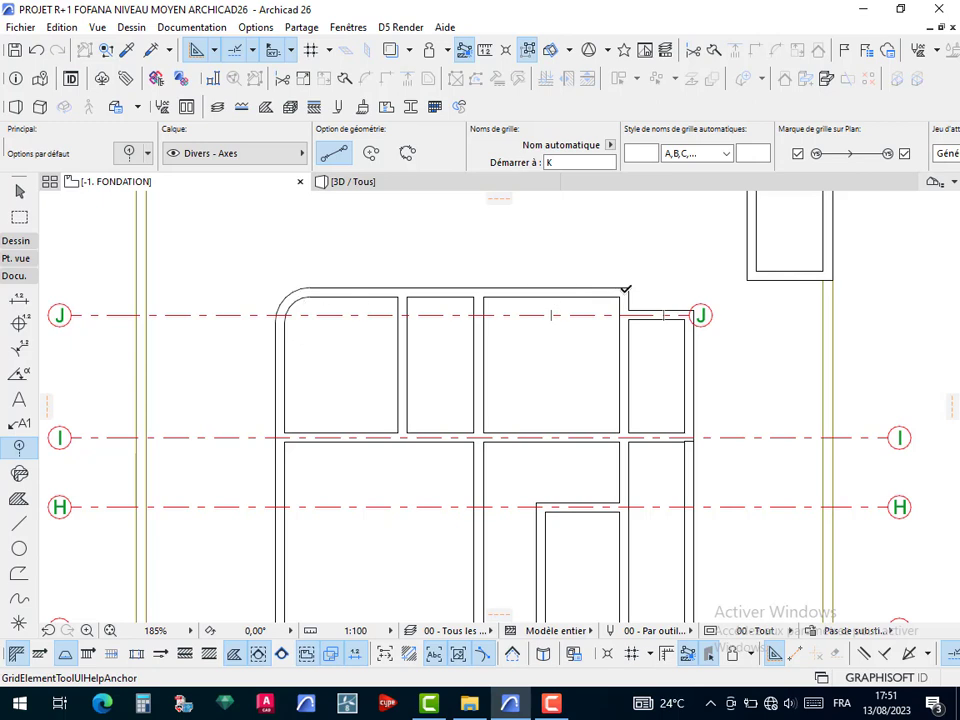
Draw a horizontal grid axis along the building's topmost wall centreline, from its right corner to align with axis J's left end
{"action": "scroll", "coordinate": [625, 289], "scroll_direction": "up", "scroll_amount": 9}
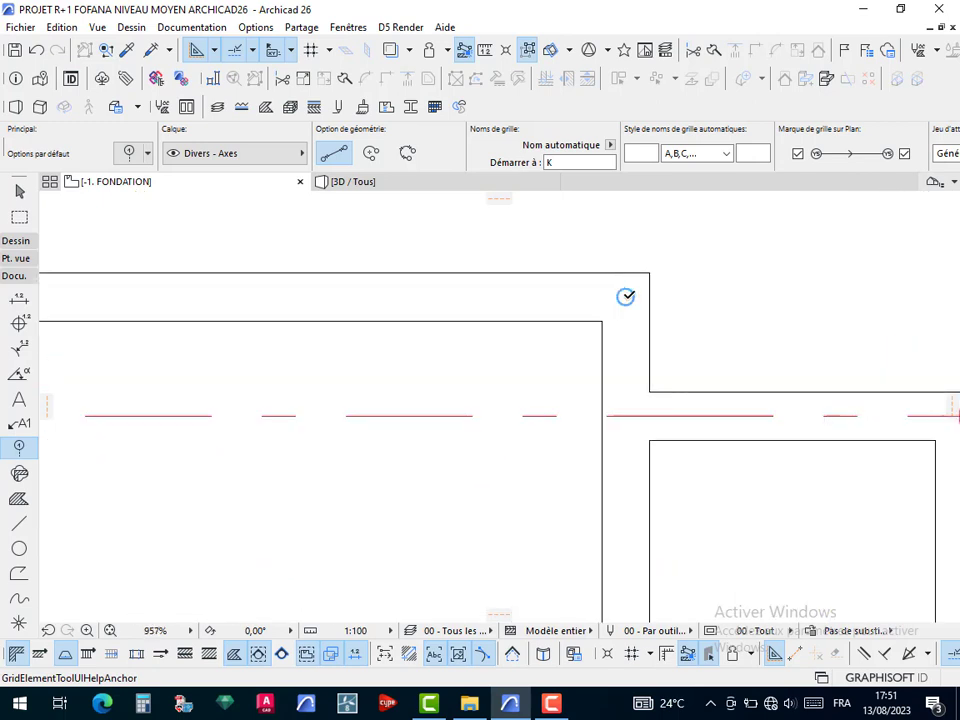
{"action": "left_click", "coordinate": [625, 297]}
{"action": "scroll", "coordinate": [587, 308], "scroll_direction": "down", "scroll_amount": 8}
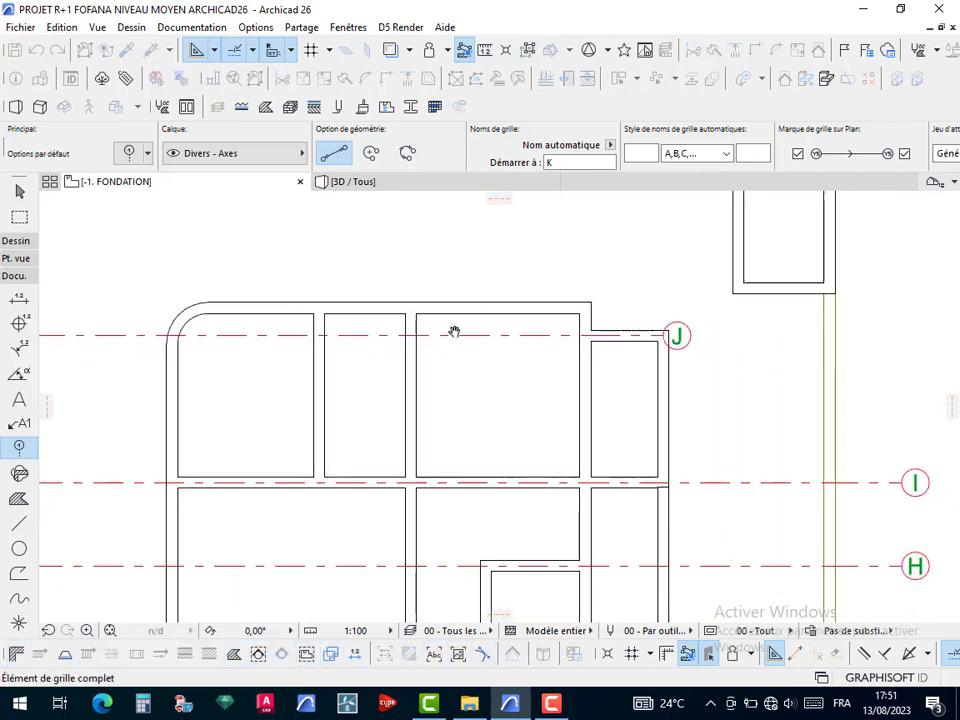
{"action": "middle_click_drag", "start_coordinate": [454, 332], "coordinate": [728, 351]}
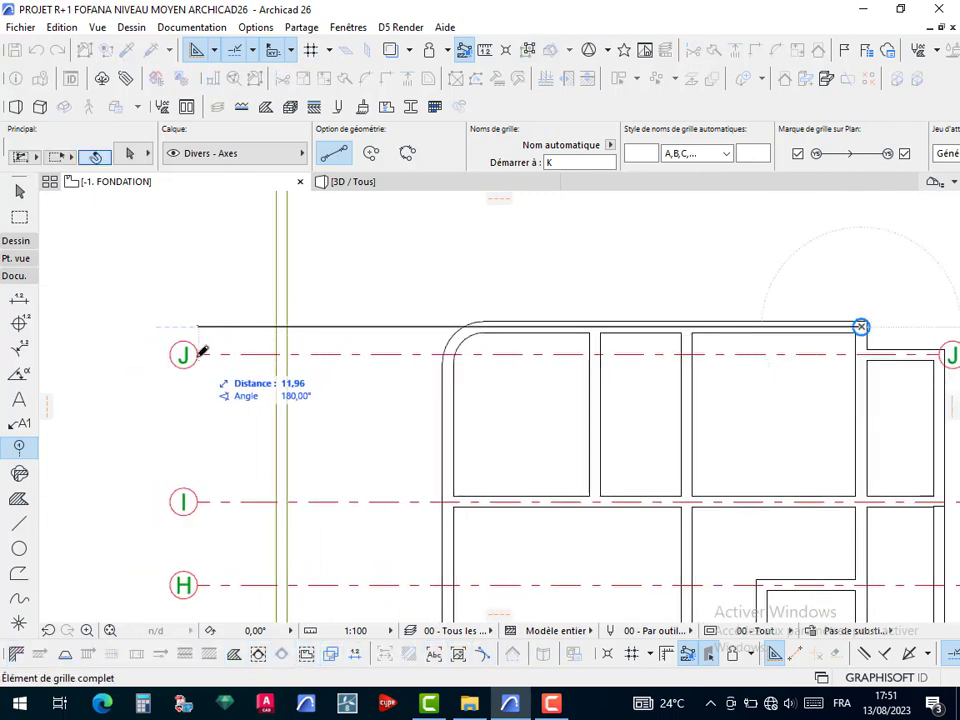
{"action": "left_click", "coordinate": [199, 326]}
{"action": "scroll", "coordinate": [372, 324], "scroll_direction": "down", "scroll_amount": 4}
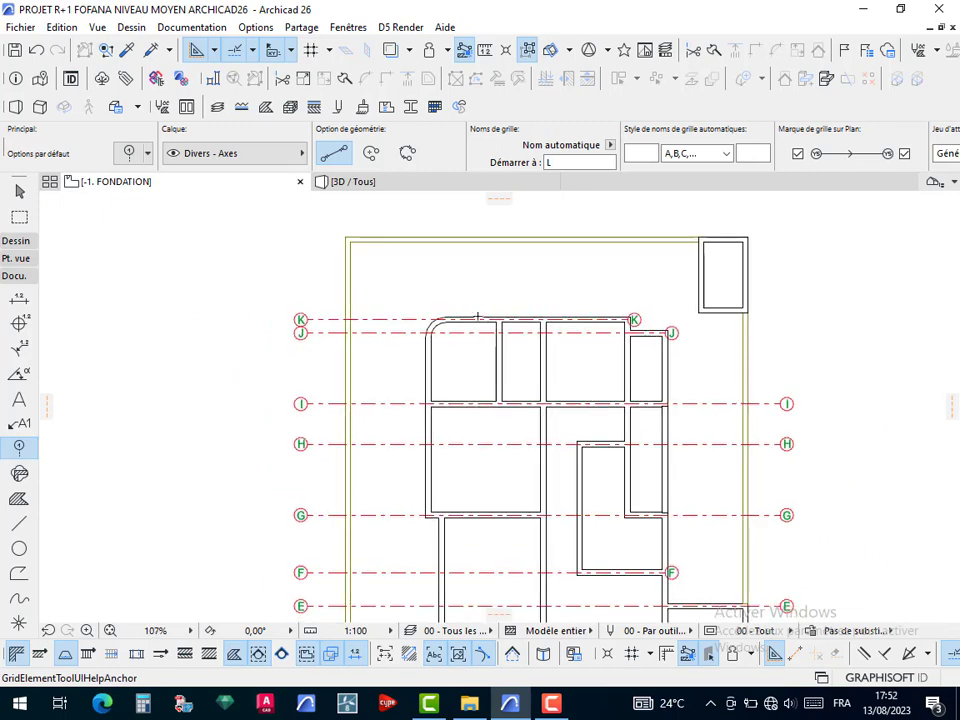
Stretch the right end of grid axis K horizontally until it aligns with axis I's right end
{"action": "key", "text": "Escape"}
{"action": "left_click", "coordinate": [392, 320]}
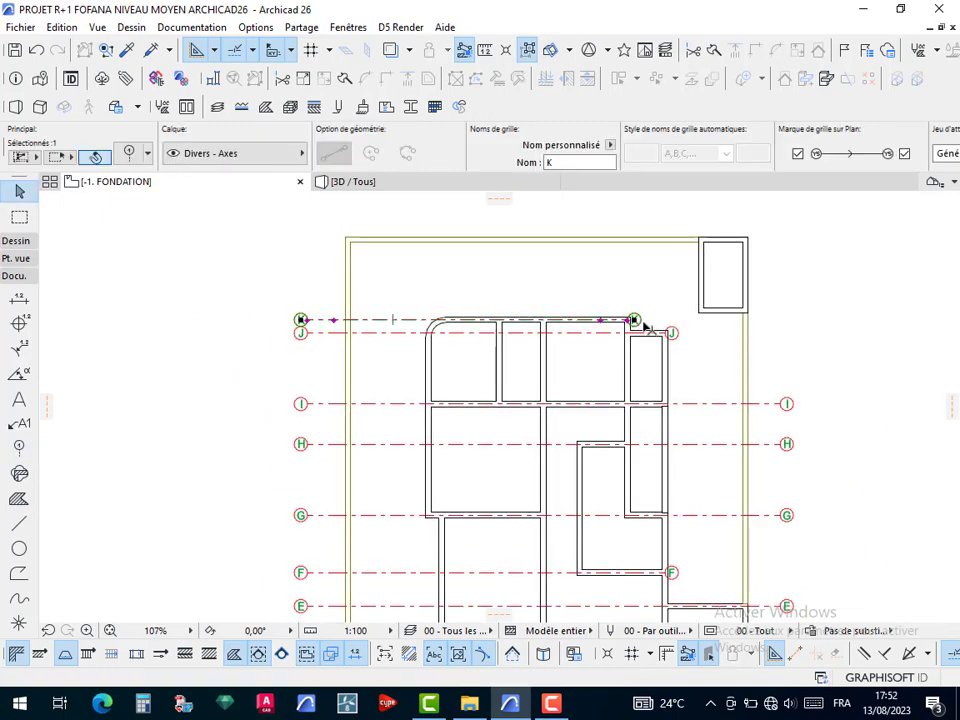
{"action": "scroll", "coordinate": [645, 327], "scroll_direction": "up", "scroll_amount": 8}
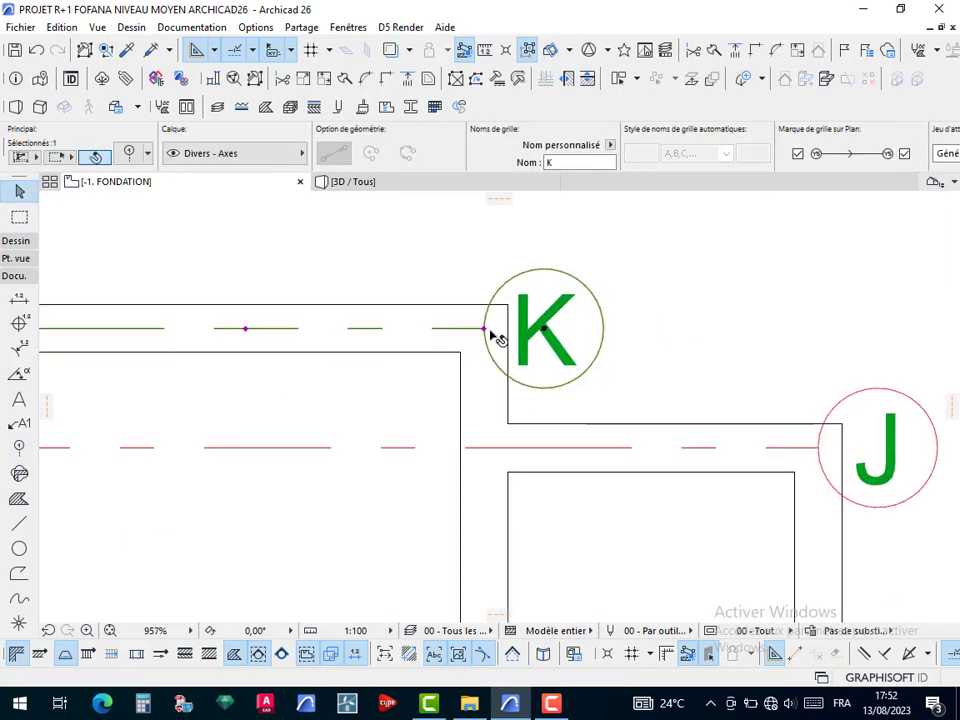
{"action": "left_click", "coordinate": [484, 332]}
{"action": "scroll", "coordinate": [520, 318], "scroll_direction": "down", "scroll_amount": 6}
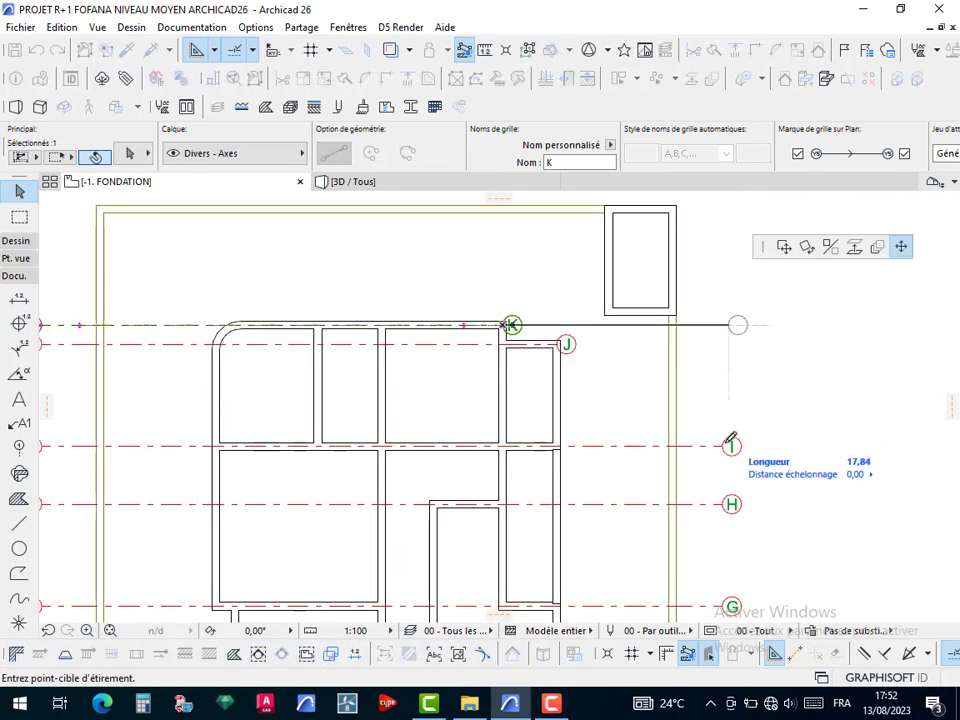
{"action": "left_click", "coordinate": [731, 446]}
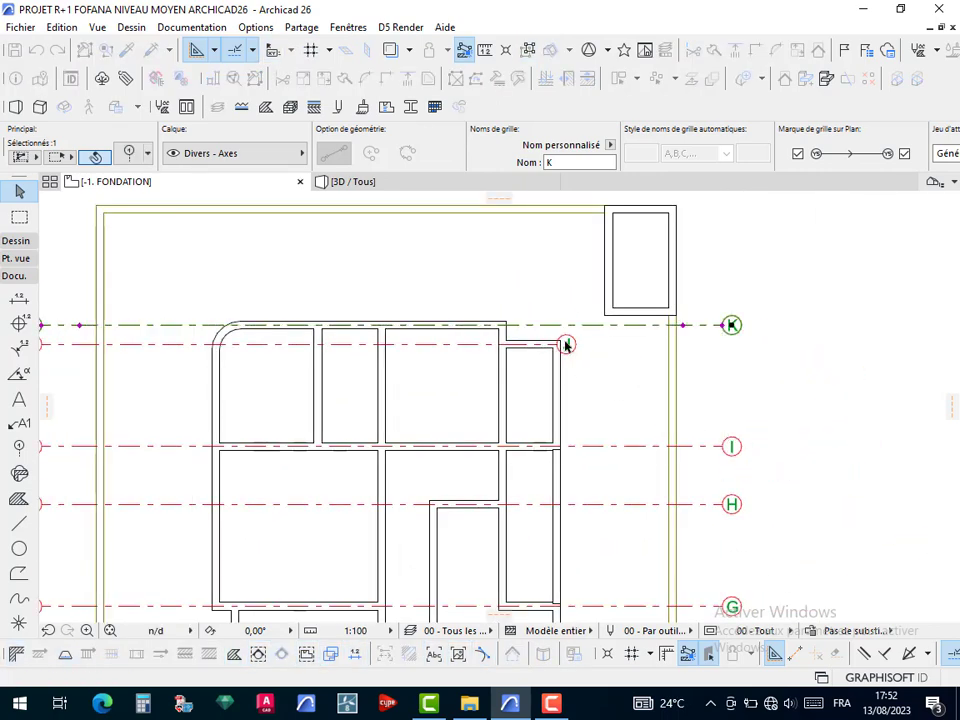
Stretch the right end of grid axis J horizontally until it aligns with axis I's right end
{"action": "left_click", "coordinate": [563, 345]}
{"action": "left_click", "coordinate": [563, 345]}
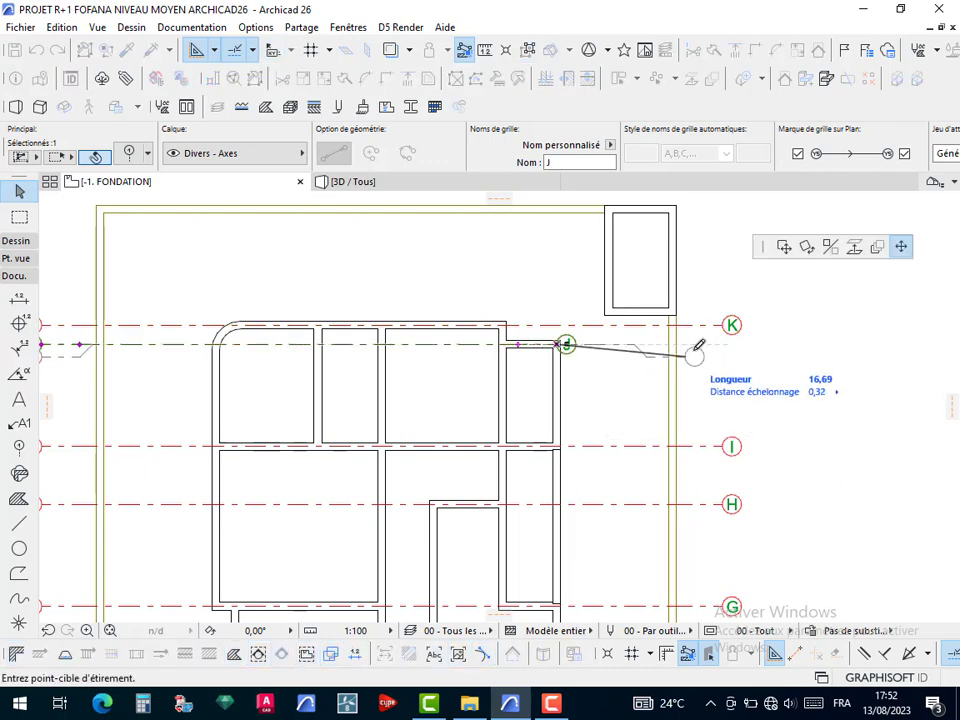
{"action": "left_click", "coordinate": [718, 448]}
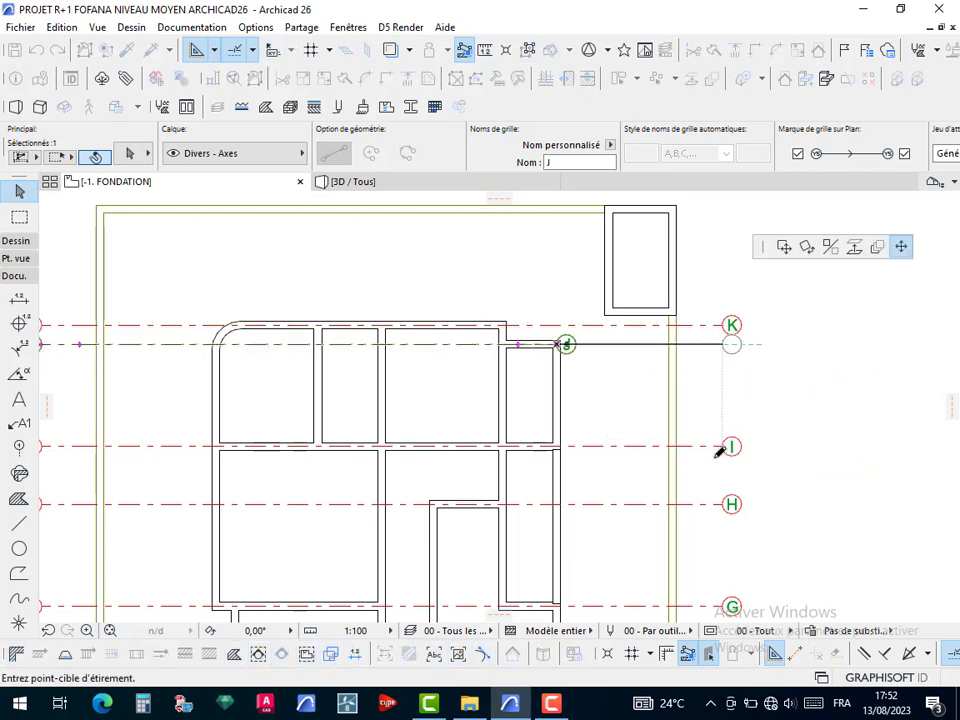
Stretch the right end of grid axis F horizontally until it aligns with axis E's right end
{"action": "middle_click_drag", "start_coordinate": [716, 476], "coordinate": [705, 172]}
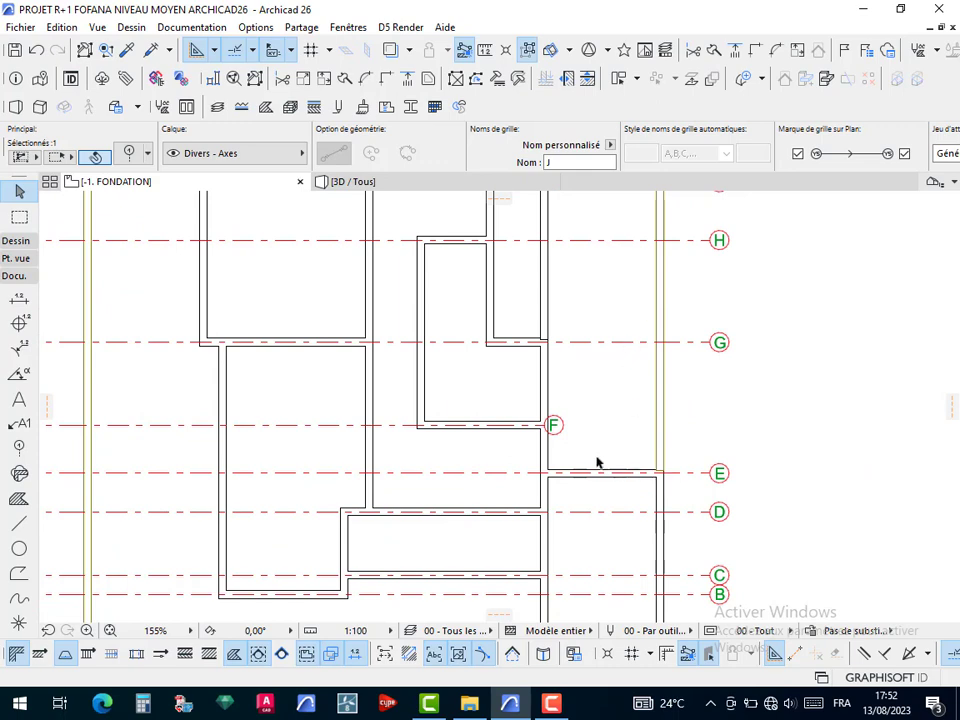
{"action": "key", "text": "Escape"}
{"action": "left_click", "coordinate": [555, 436]}
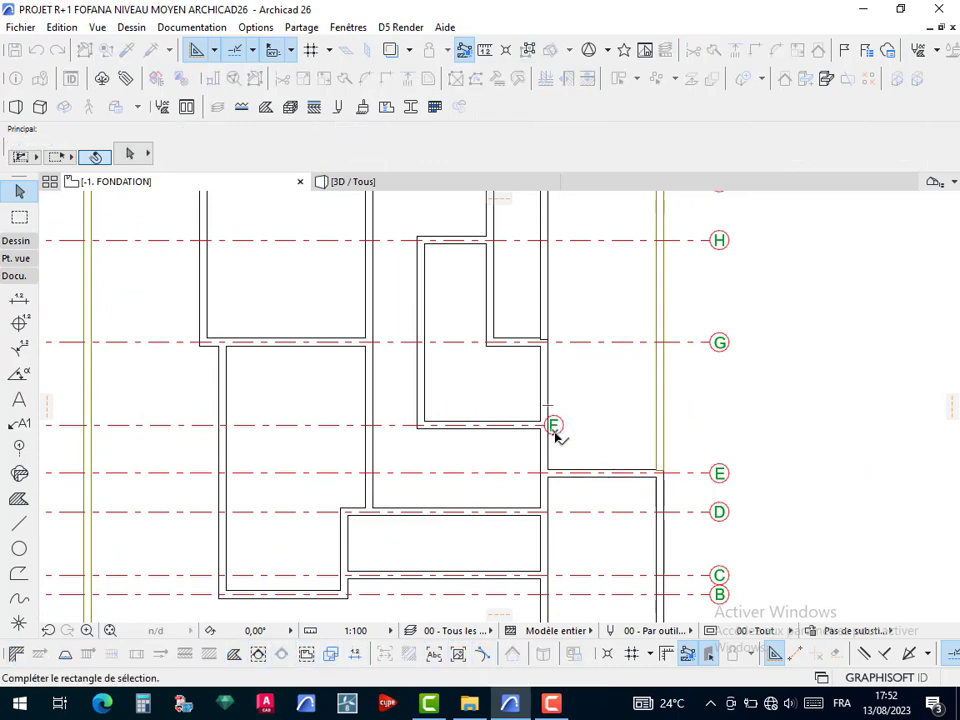
{"action": "left_click", "coordinate": [557, 405]}
{"action": "left_click", "coordinate": [555, 429]}
{"action": "scroll", "coordinate": [555, 428], "scroll_direction": "up", "scroll_amount": 3}
{"action": "left_click", "coordinate": [550, 465]}
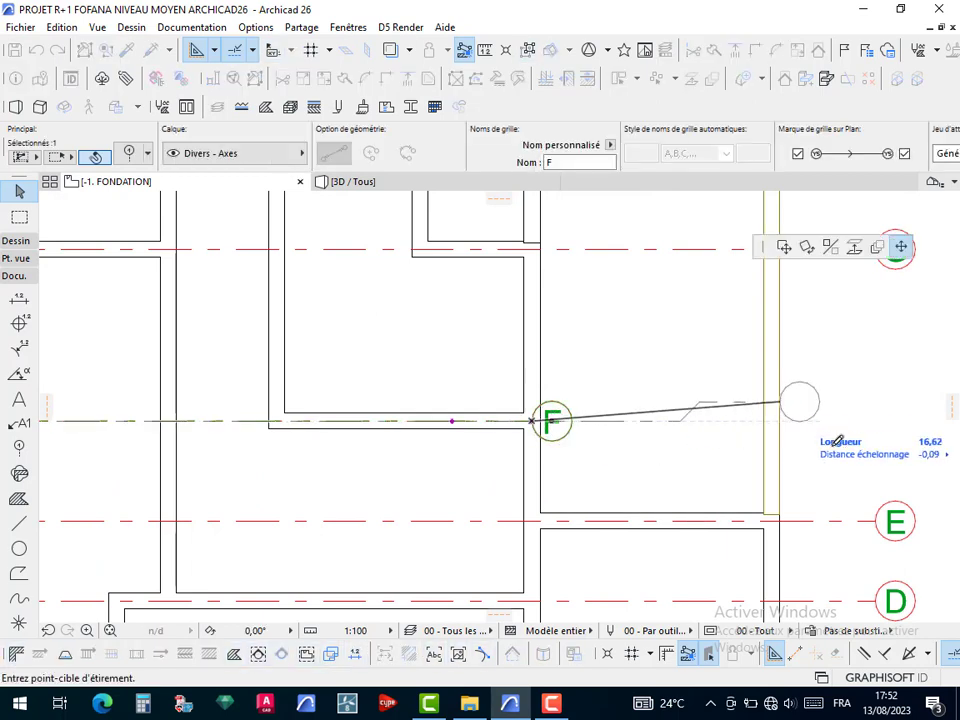
{"action": "left_click", "coordinate": [882, 514]}
{"action": "scroll", "coordinate": [703, 381], "scroll_direction": "down", "scroll_amount": 5}
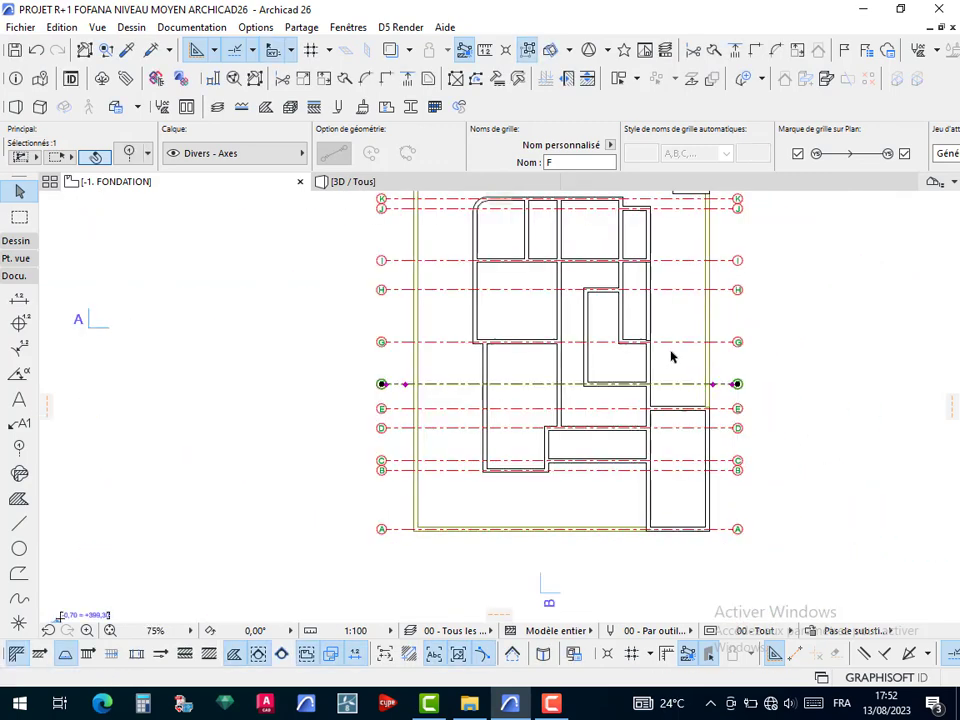
{"action": "middle_click_drag", "start_coordinate": [621, 377], "coordinate": [613, 415]}
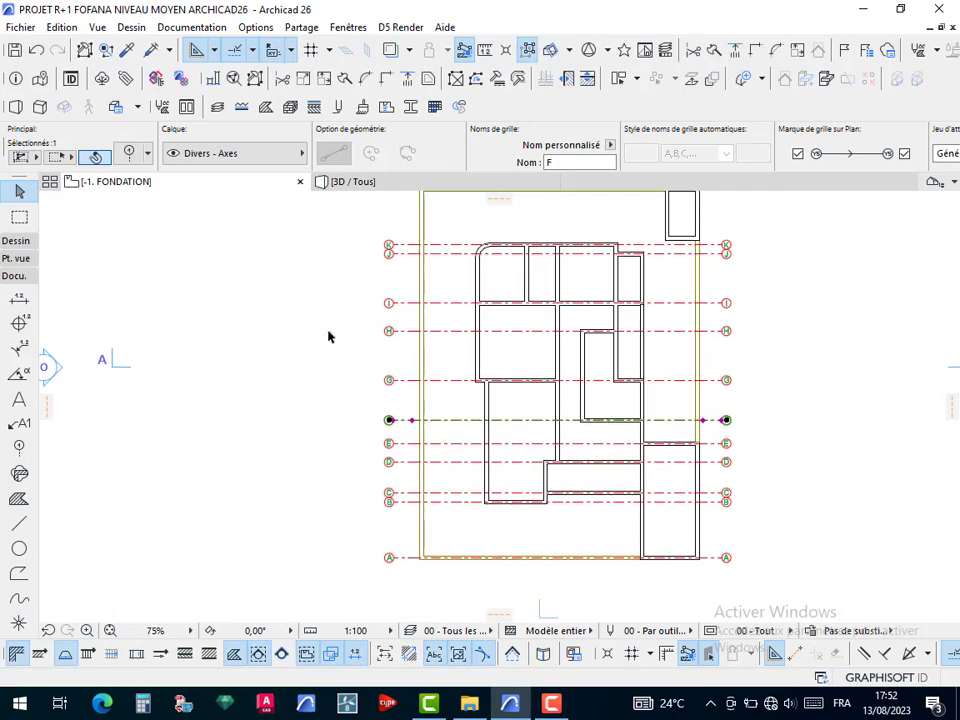
Deselect grid axis F
{"action": "scroll", "coordinate": [686, 456], "scroll_direction": "up", "scroll_amount": 5}
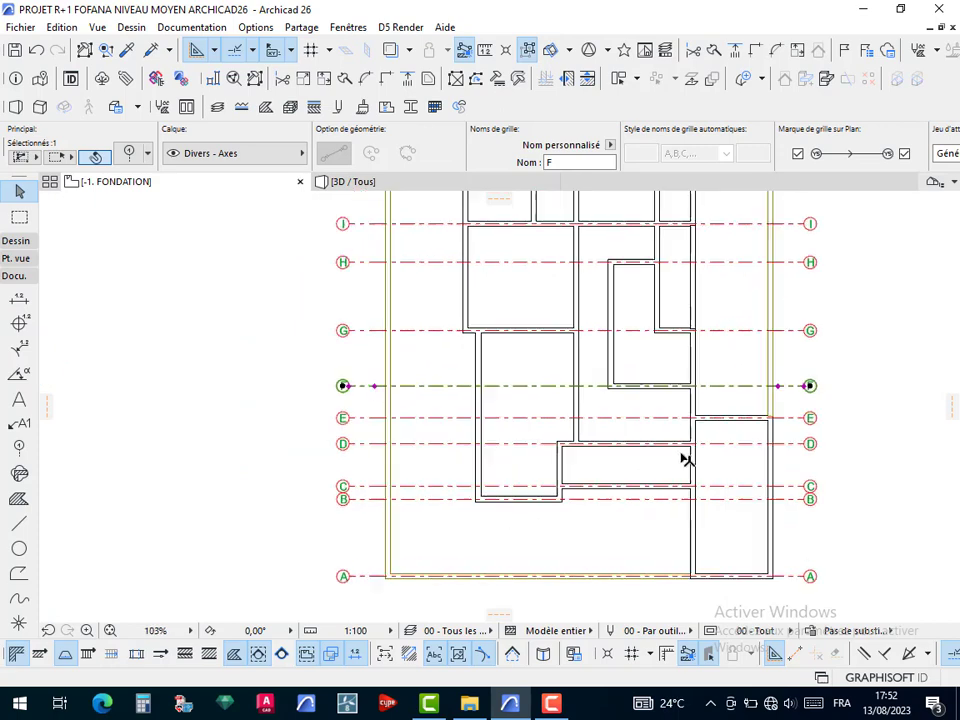
{"action": "scroll", "coordinate": [205, 223], "scroll_direction": "down", "scroll_amount": 3}
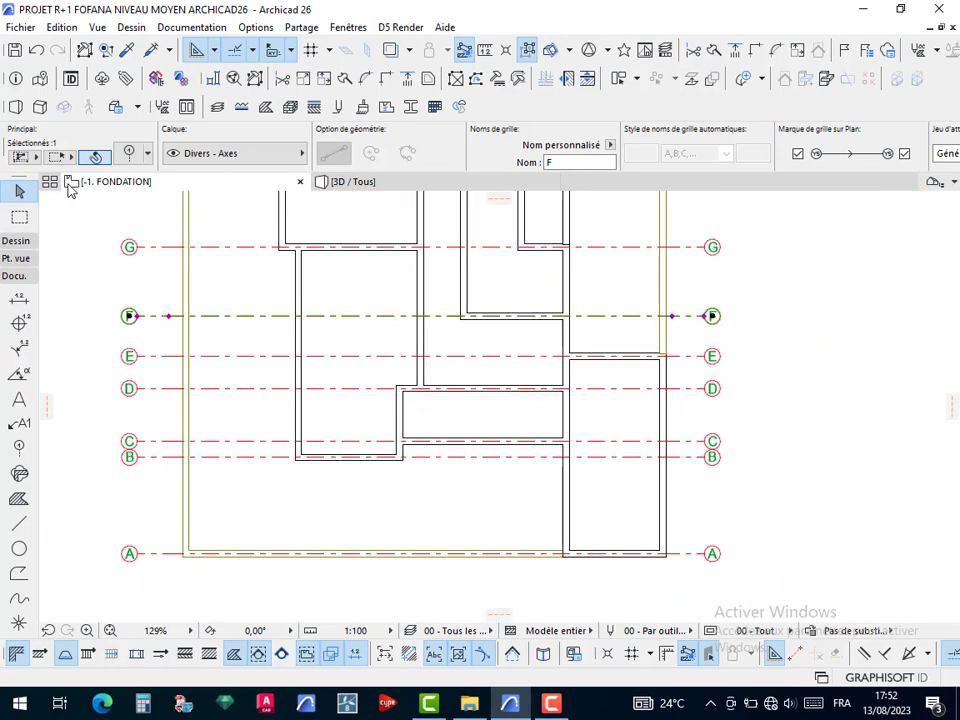
{"action": "left_click", "coordinate": [68, 319]}
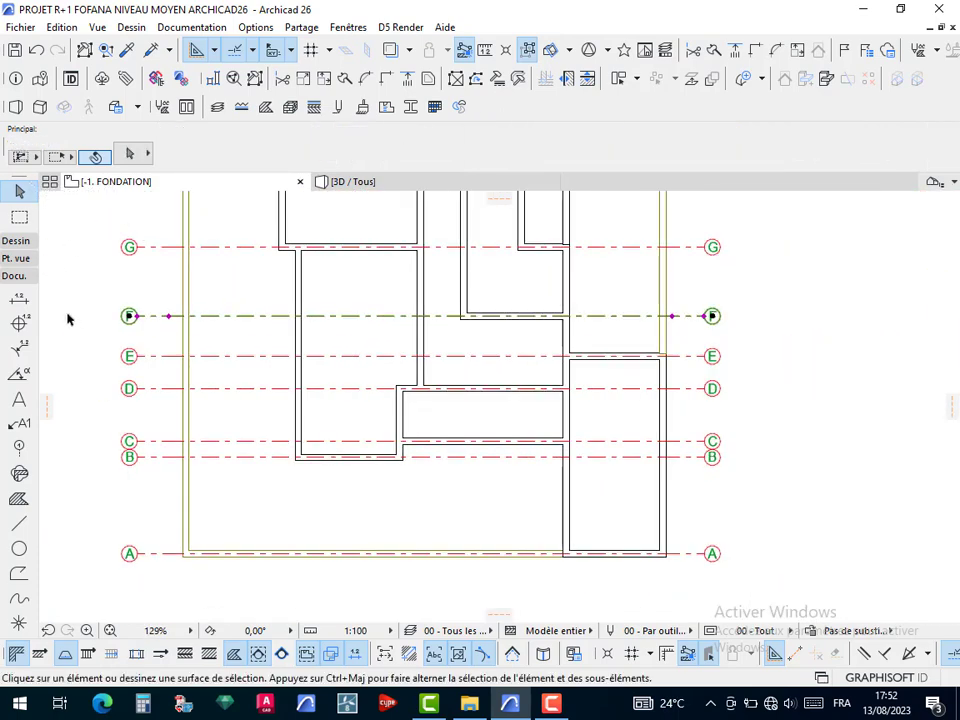
Draw a vertical grid axis about 10.90 long from the outer wall corner on axis G down past axis A
{"action": "left_click", "coordinate": [19, 447]}
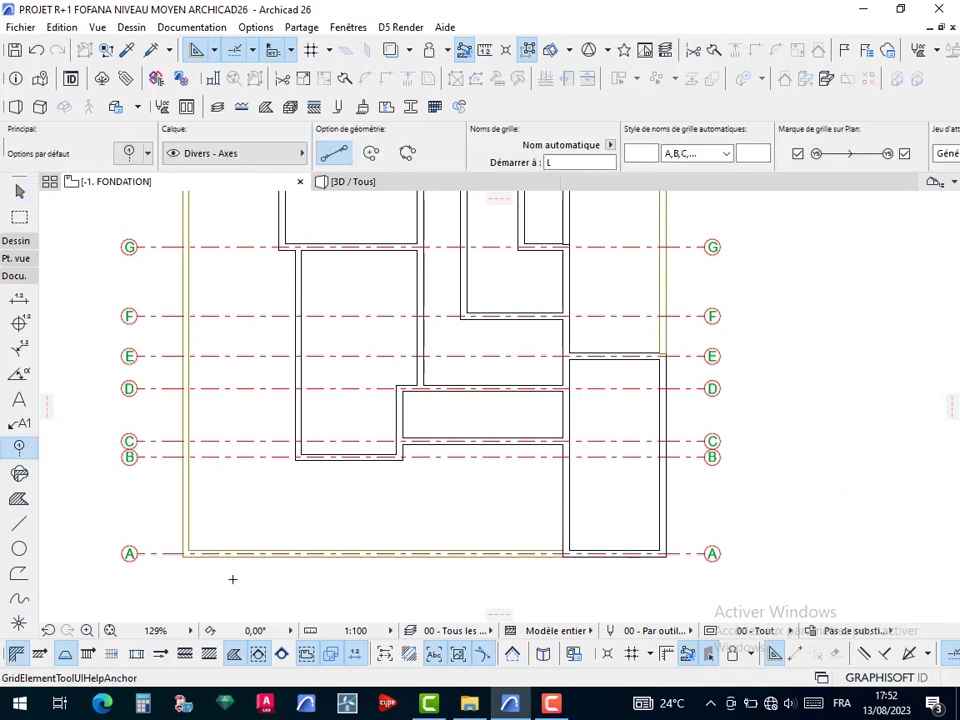
{"action": "scroll", "coordinate": [181, 563], "scroll_direction": "up", "scroll_amount": 3}
{"action": "scroll", "coordinate": [205, 538], "scroll_direction": "down", "scroll_amount": 4}
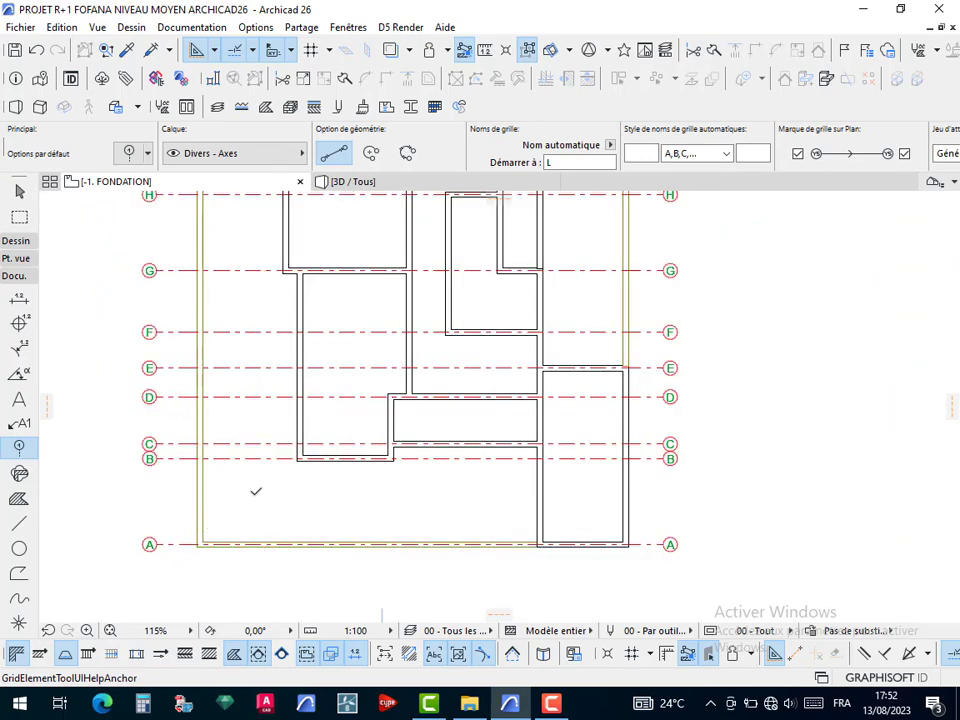
{"action": "middle_click_drag", "start_coordinate": [298, 426], "coordinate": [307, 475]}
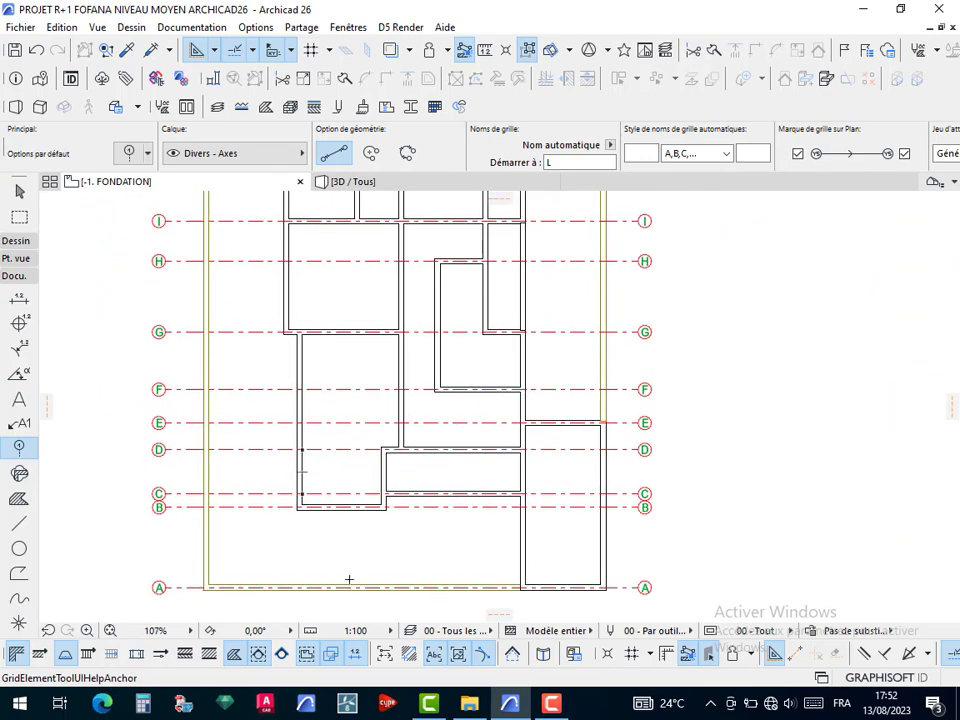
{"action": "middle_click_drag", "start_coordinate": [349, 579], "coordinate": [373, 527]}
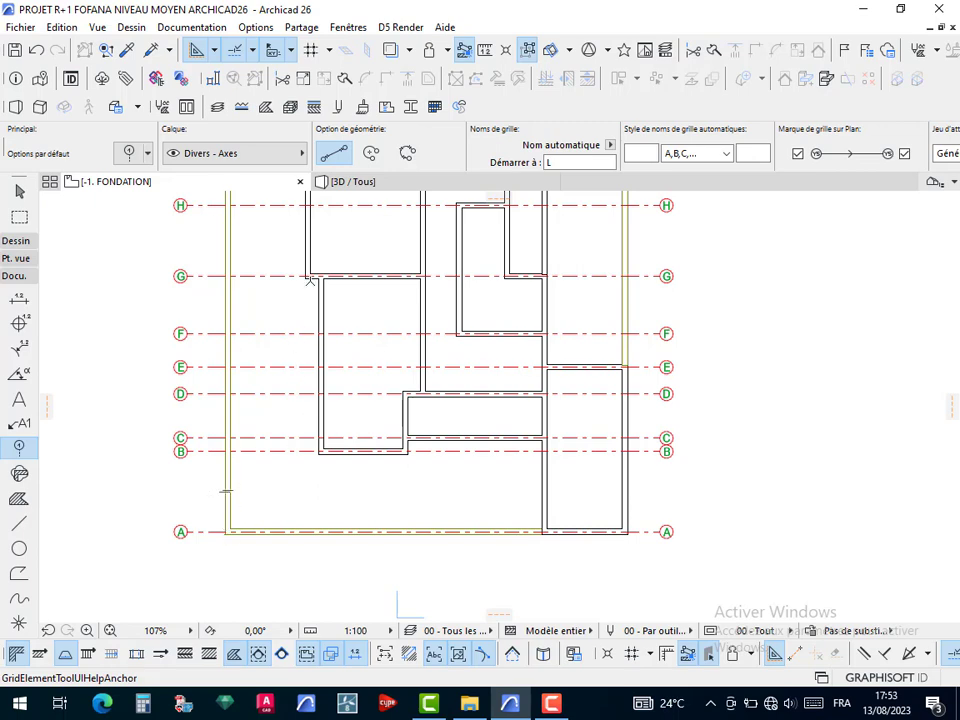
{"action": "scroll", "coordinate": [307, 271], "scroll_direction": "up", "scroll_amount": 5}
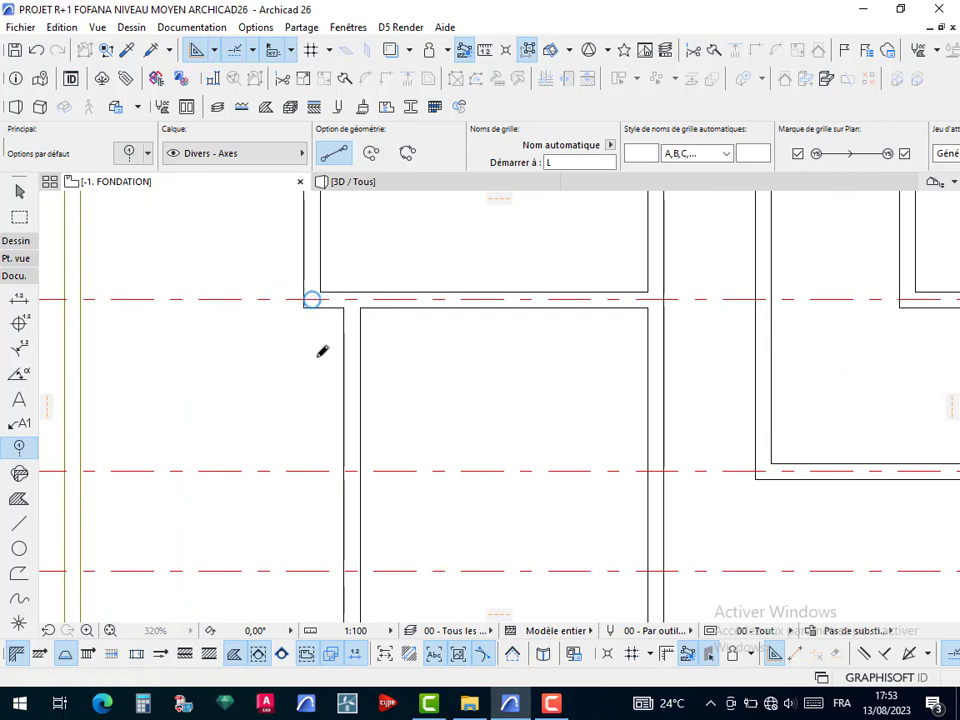
{"action": "scroll", "coordinate": [321, 381], "scroll_direction": "down", "scroll_amount": 6}
{"action": "left_click", "coordinate": [316, 200]}
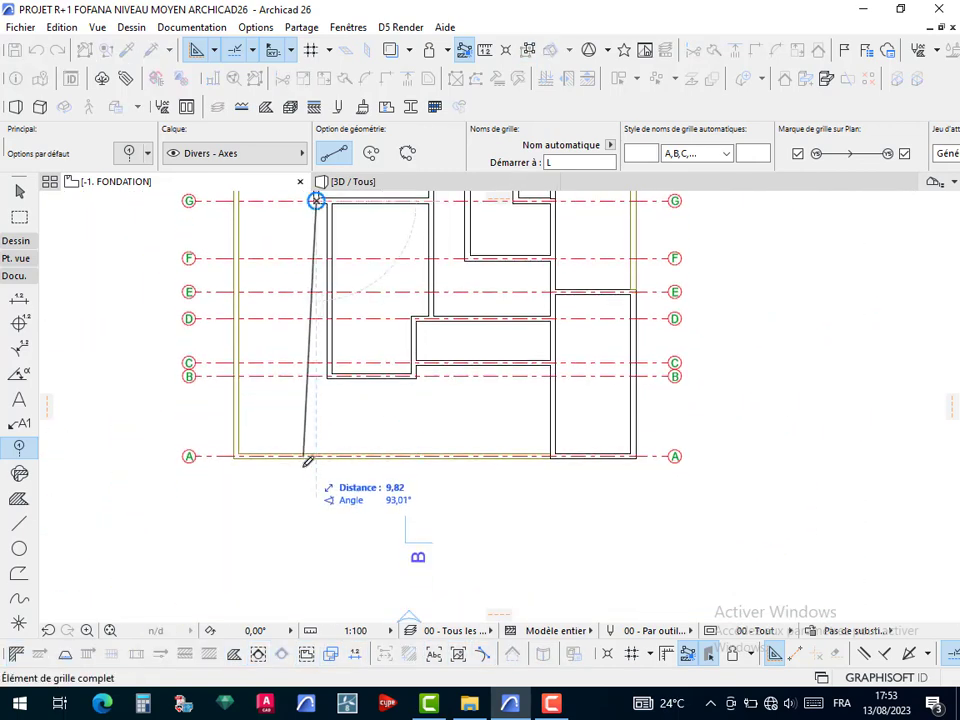
{"action": "scroll", "coordinate": [321, 487], "scroll_direction": "up", "scroll_amount": 4}
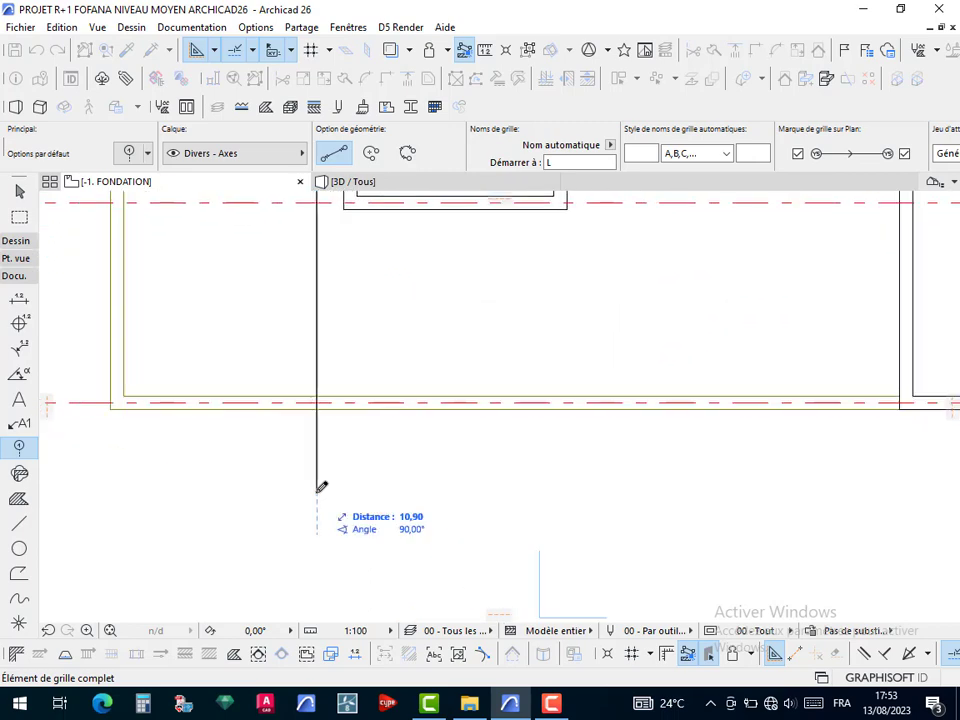
{"action": "left_click", "coordinate": [317, 488]}
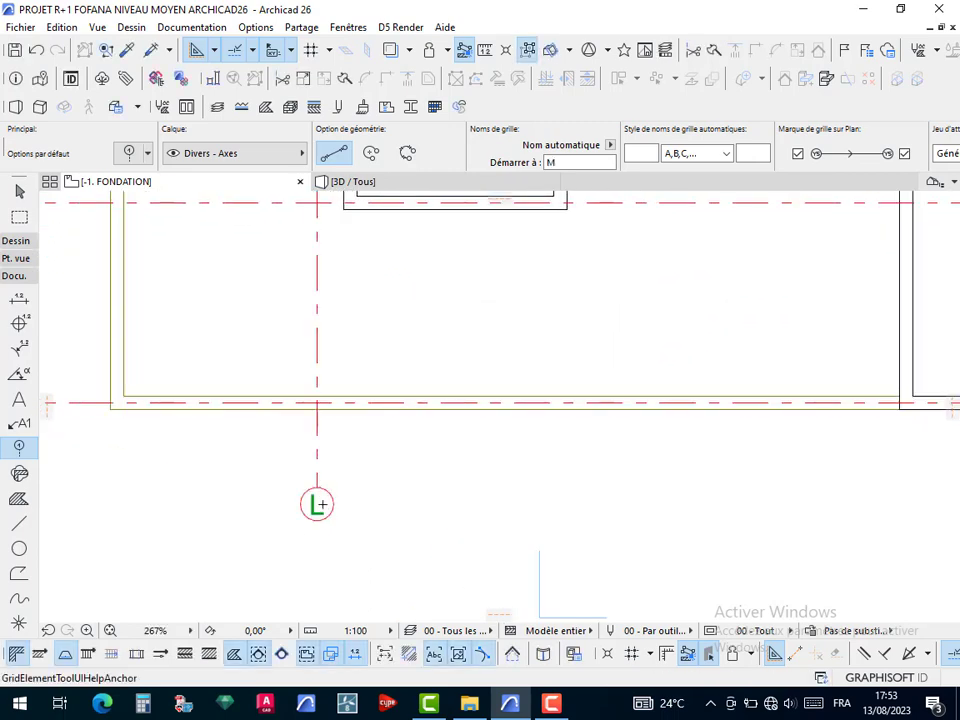
{"action": "scroll", "coordinate": [317, 504], "scroll_direction": "down", "scroll_amount": 4}
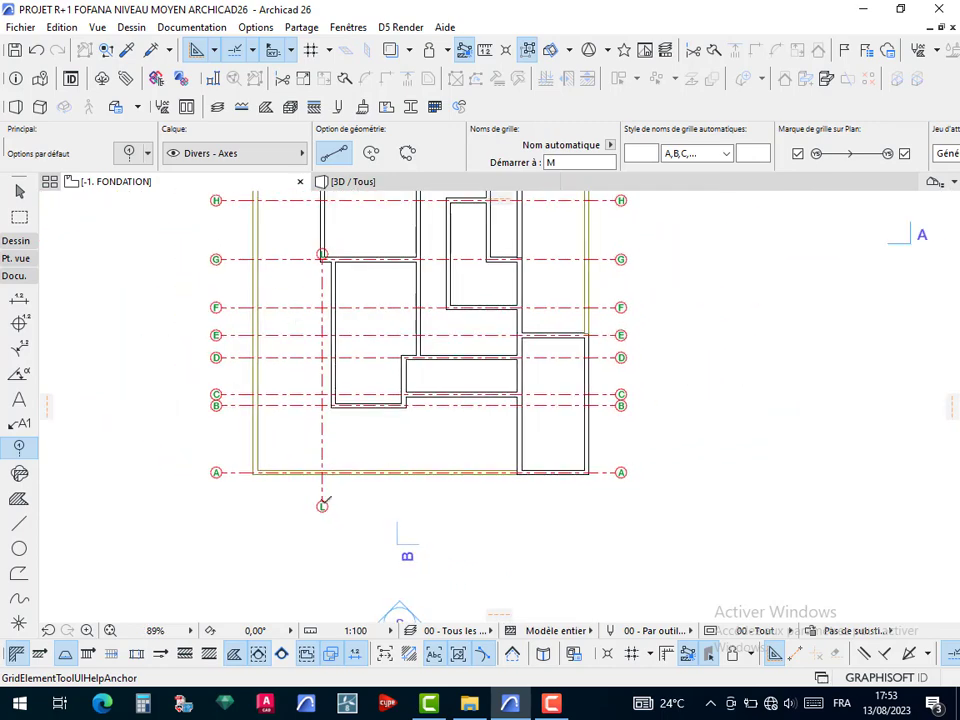
Delete the vertical grid axis that starts at the outer wall corner on axis G
{"action": "key", "text": "Escape"}
{"action": "left_click", "coordinate": [322, 457]}
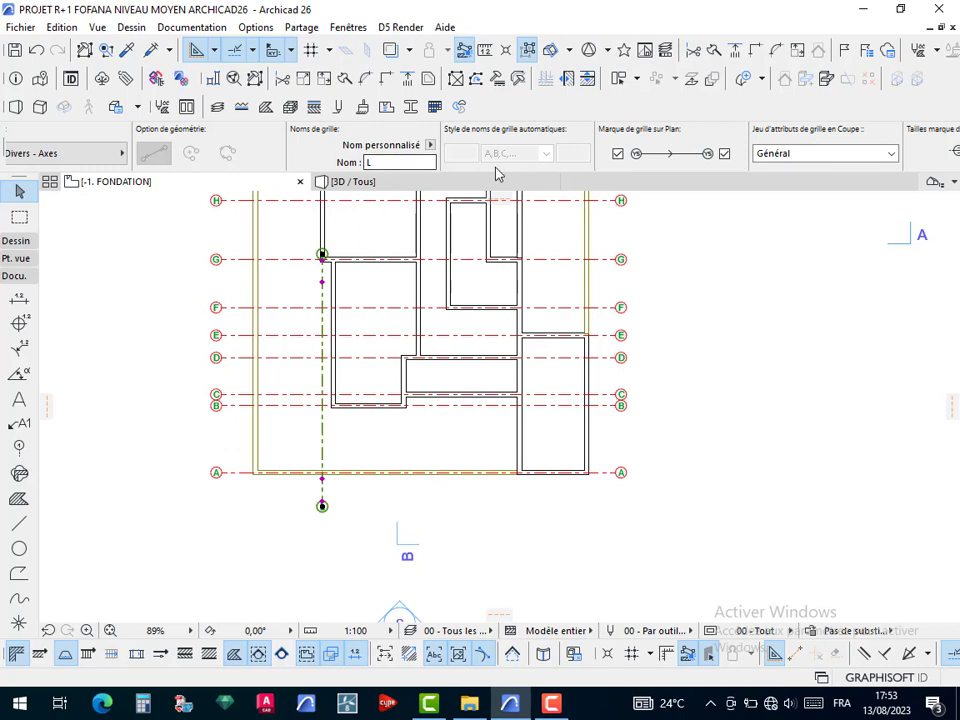
{"action": "left_click", "coordinate": [325, 533]}
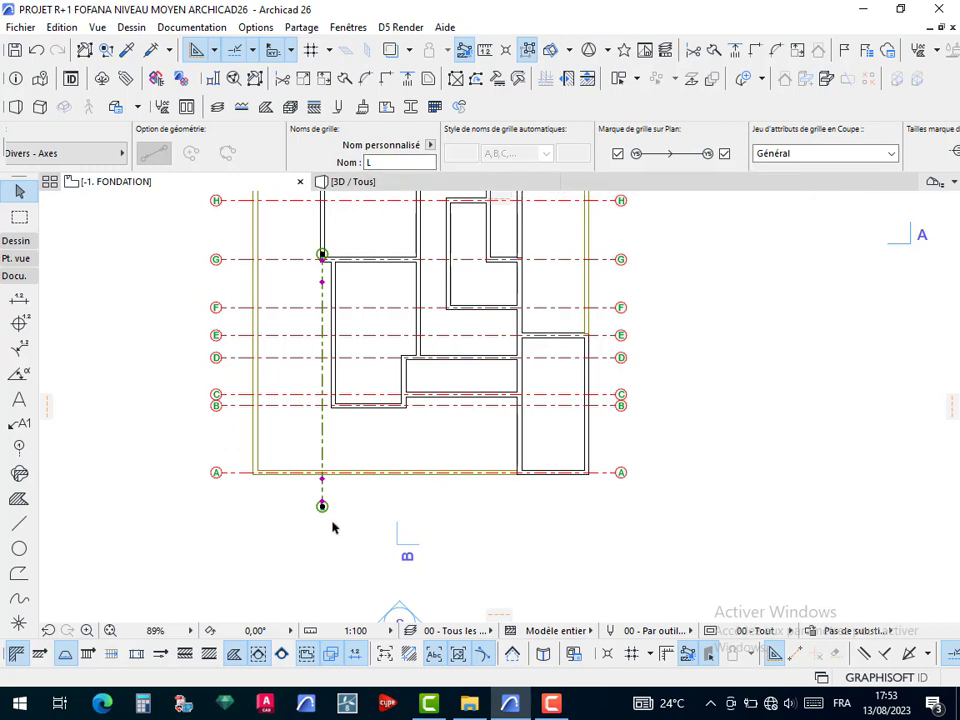
{"action": "left_click", "coordinate": [333, 527]}
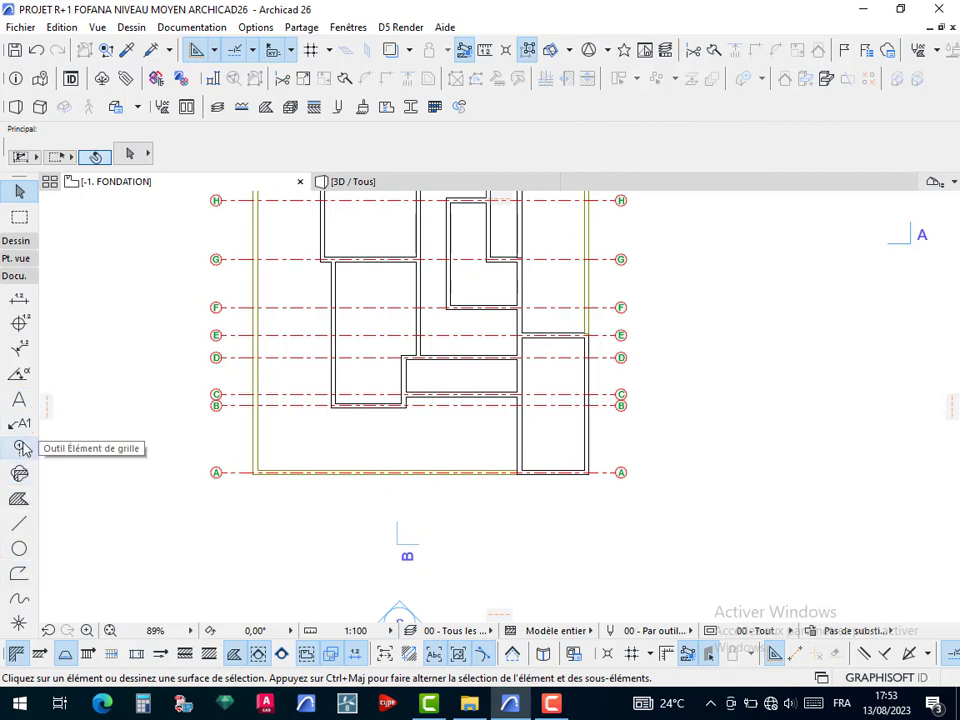
Set the automatic grid naming for new axes to the 1,2,3,... style, starting at 1
{"action": "left_click", "coordinate": [19, 449]}
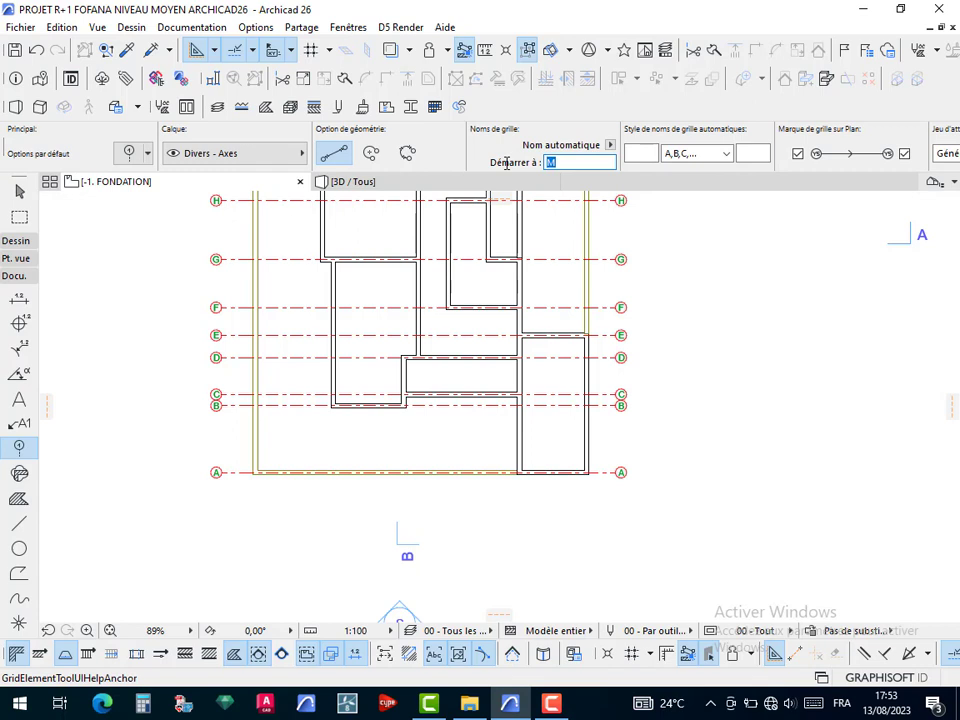
{"action": "left_click", "coordinate": [725, 154]}
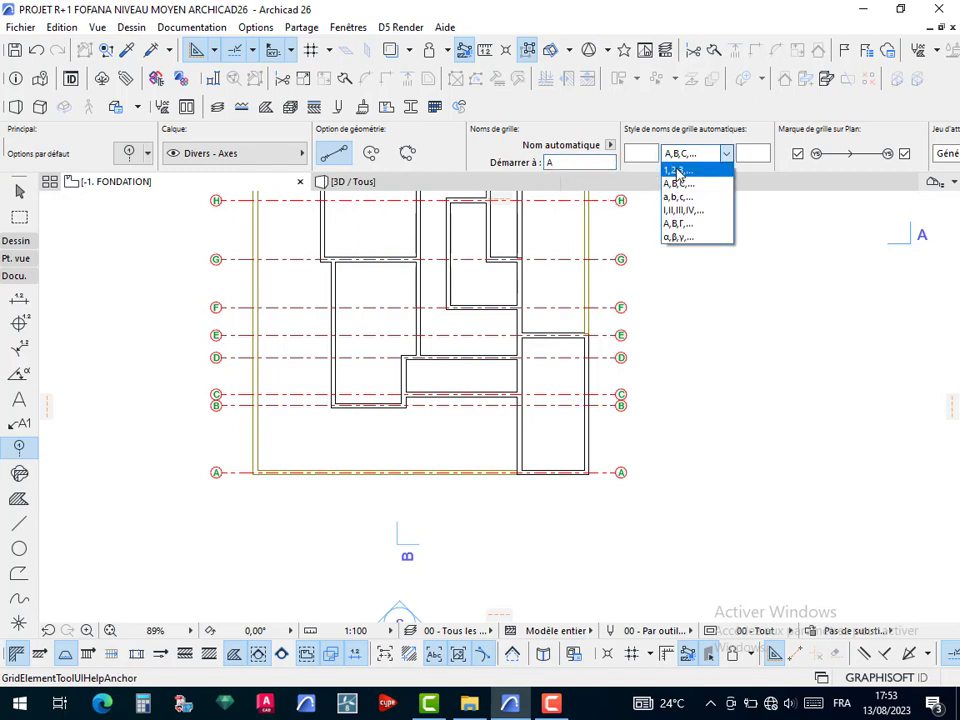
{"action": "left_click", "coordinate": [678, 171]}
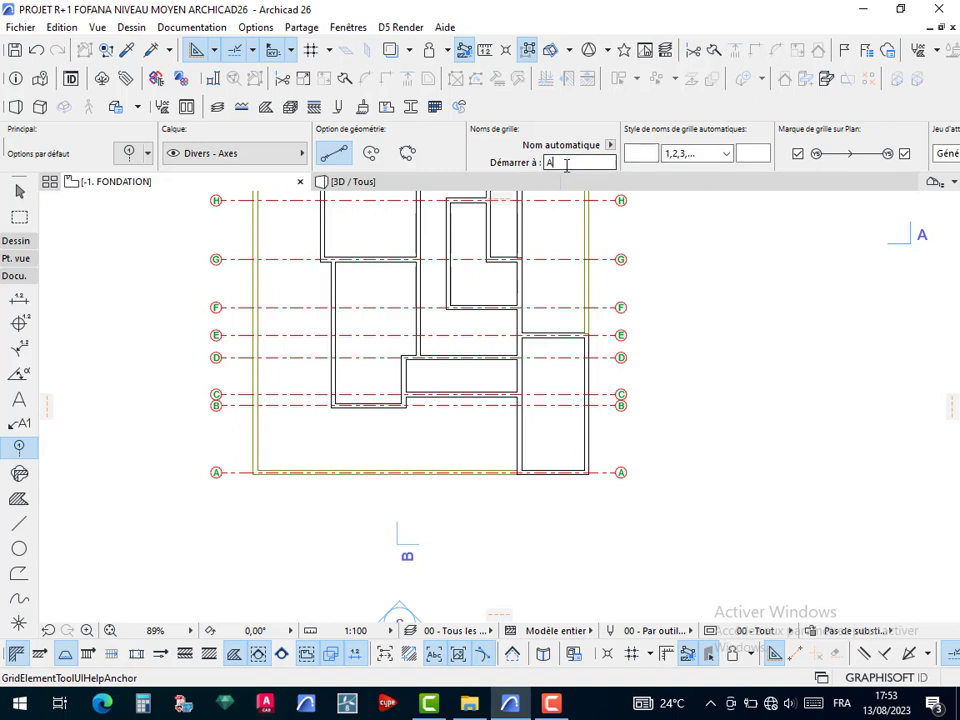
{"action": "left_click_drag", "start_coordinate": [566, 165], "coordinate": [506, 168]}
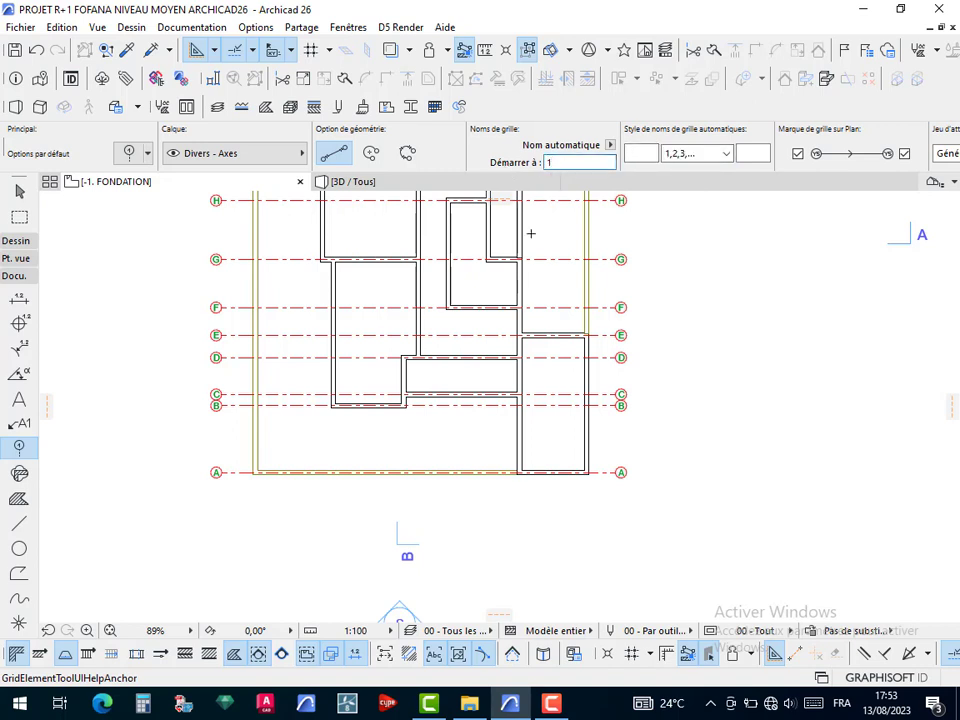
{"action": "left_click", "coordinate": [554, 706]}
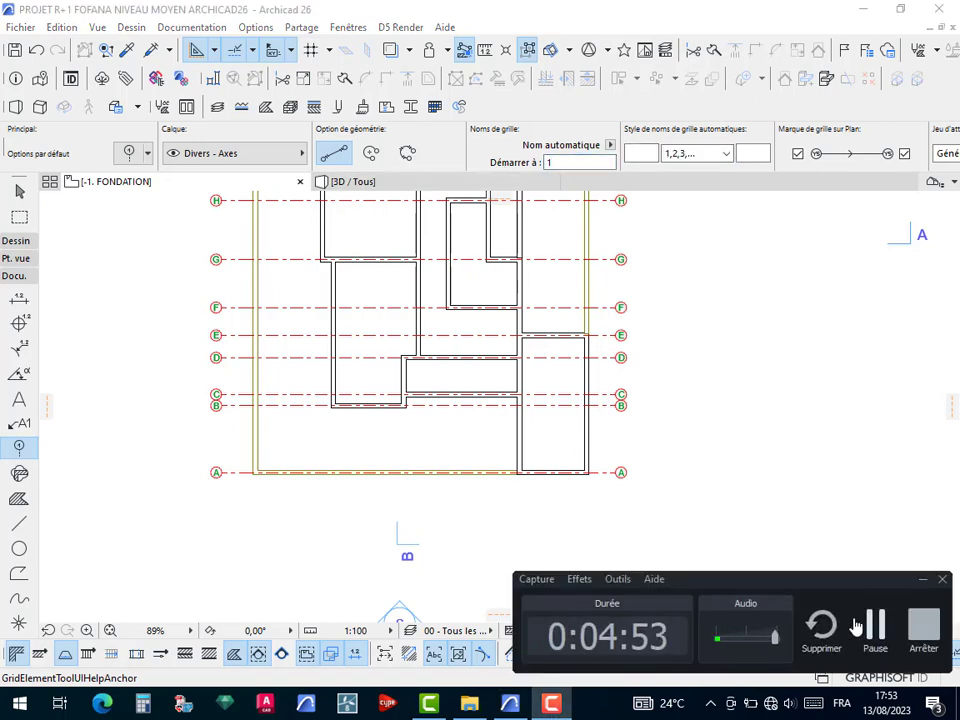
{"action": "left_click", "coordinate": [875, 628]}
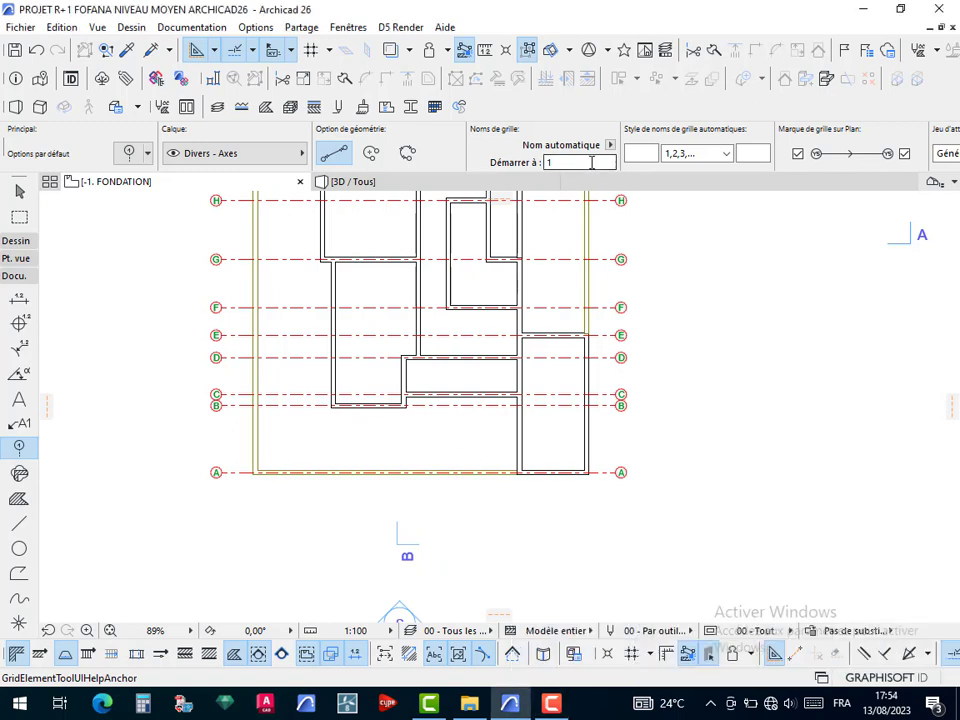
Try A as the starting value of the automatic grid names and set it back to 1
{"action": "left_click_drag", "start_coordinate": [590, 163], "coordinate": [519, 167]}
{"action": "type", "text": "A"}
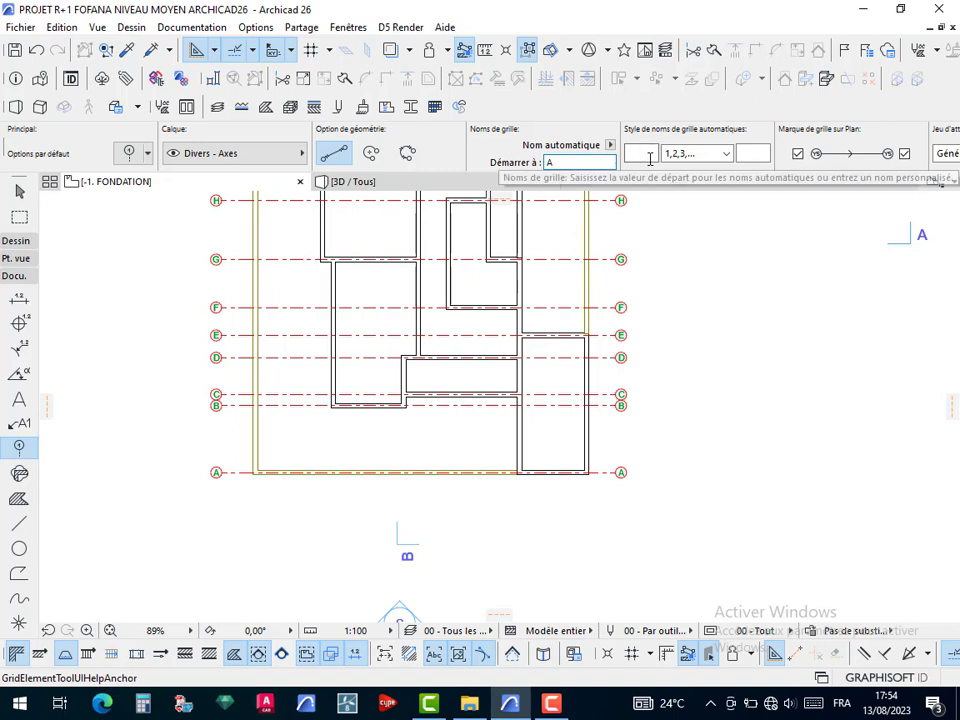
{"action": "key", "text": "BackSpace"}
{"action": "type", "text": "1"}
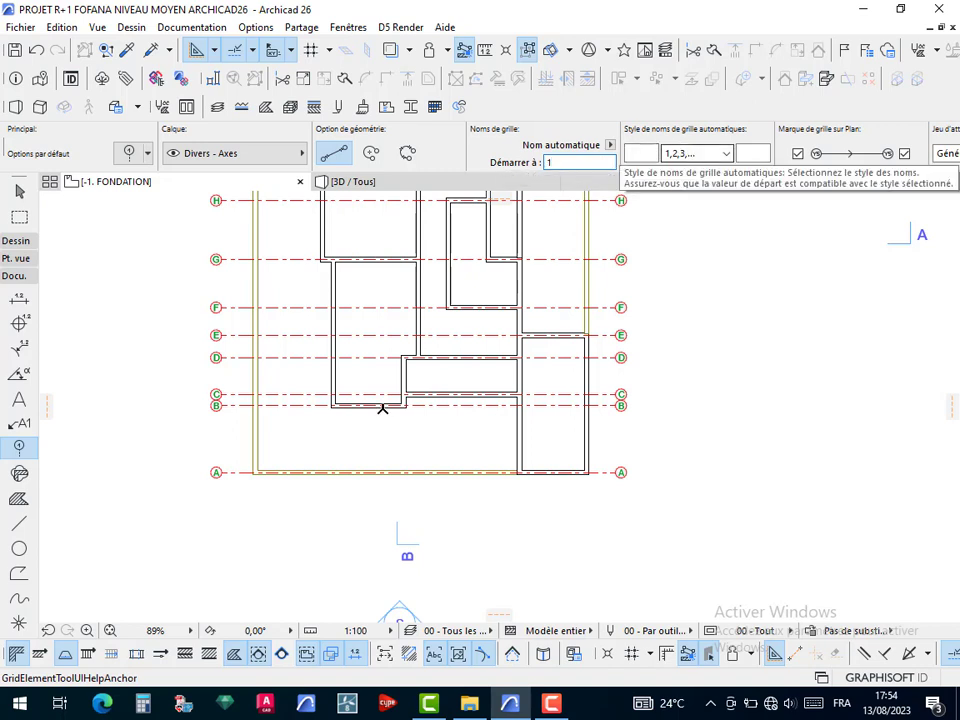
Draw vertical grid axis 1, about 10.91 long, from the outer wall corner's centreline on axis G down past axis A
{"action": "scroll", "coordinate": [313, 294], "scroll_direction": "up", "scroll_amount": 3}
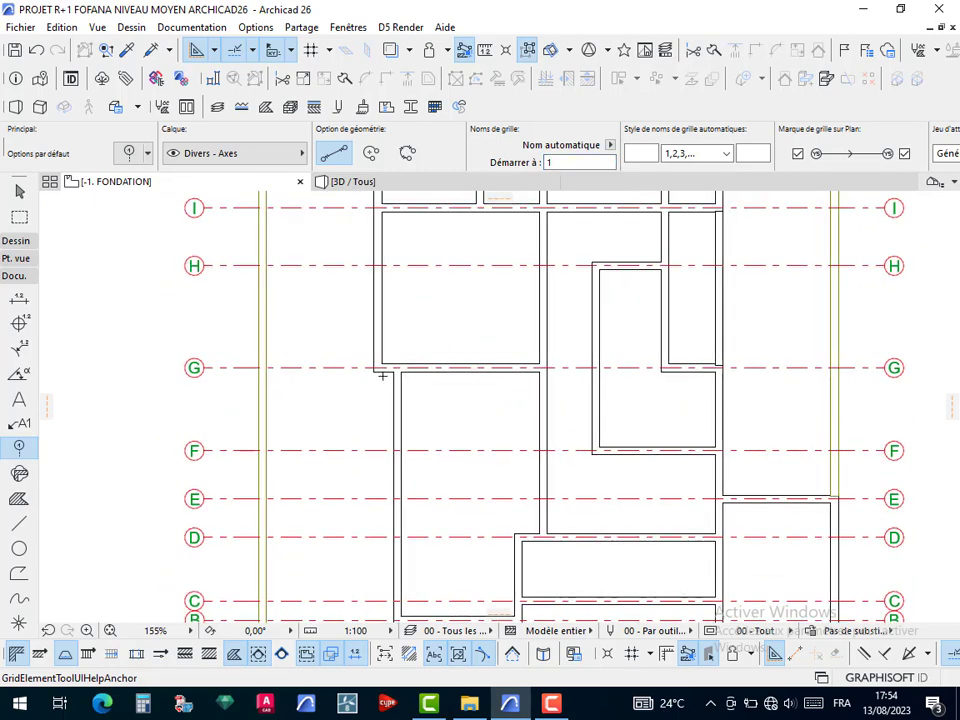
{"action": "scroll", "coordinate": [381, 375], "scroll_direction": "up", "scroll_amount": 3}
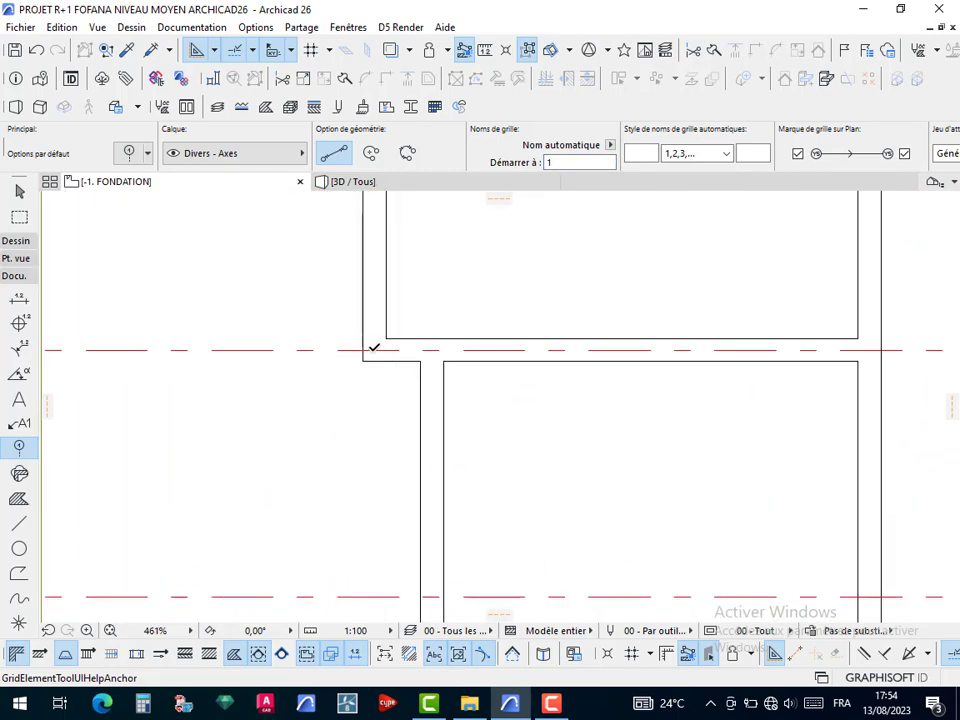
{"action": "left_click", "coordinate": [373, 349]}
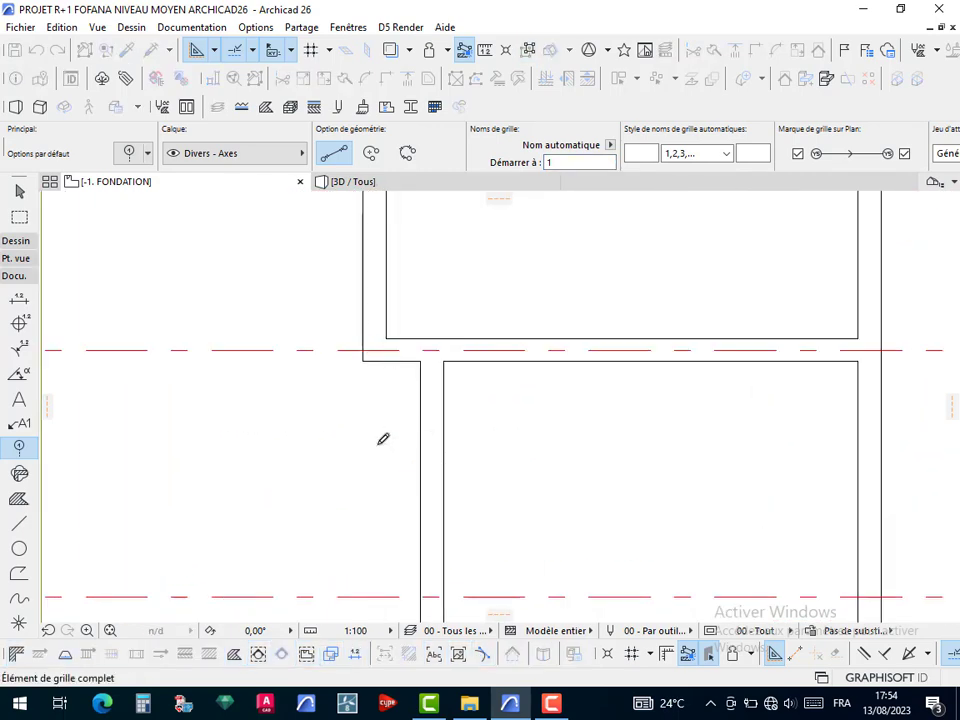
{"action": "scroll", "coordinate": [370, 450], "scroll_direction": "down", "scroll_amount": 5}
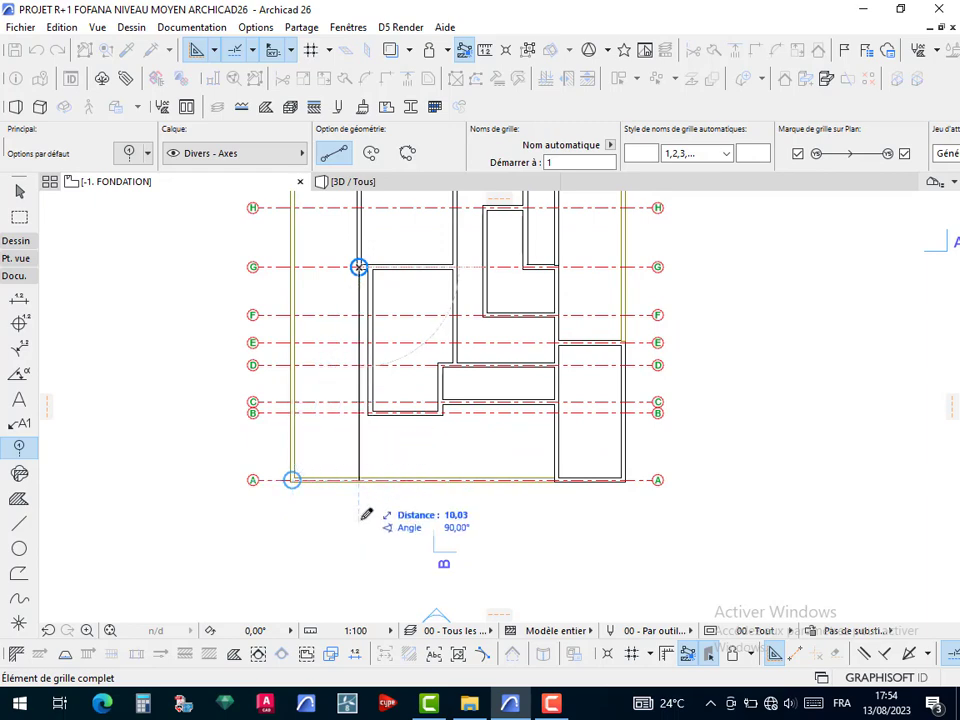
{"action": "scroll", "coordinate": [362, 495], "scroll_direction": "up", "scroll_amount": 3}
{"action": "key", "text": "shift"}
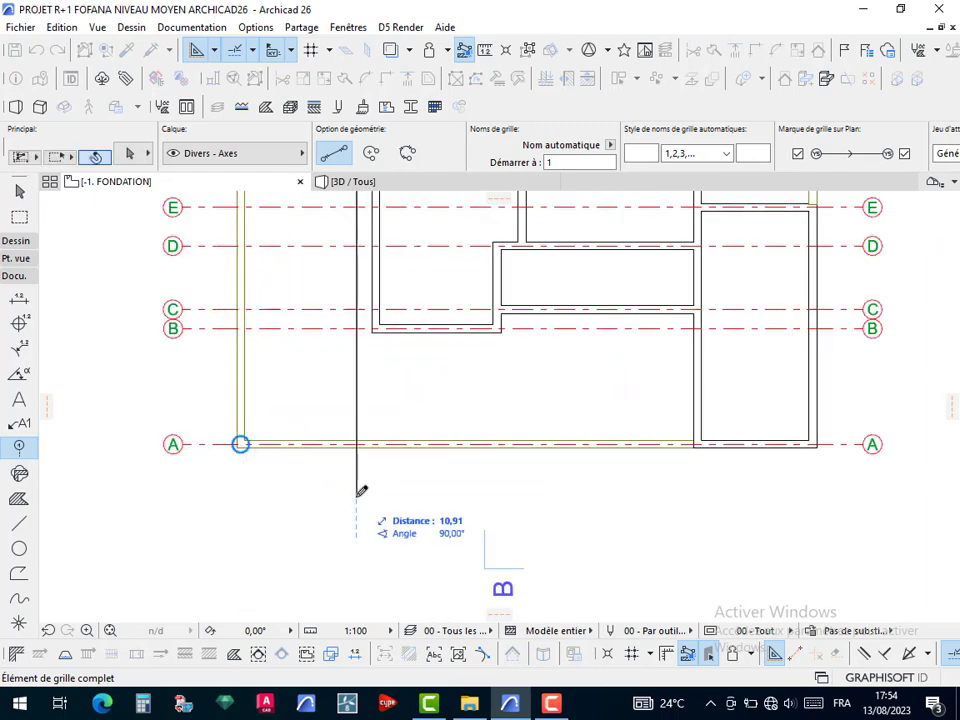
{"action": "left_click", "coordinate": [361, 491]}
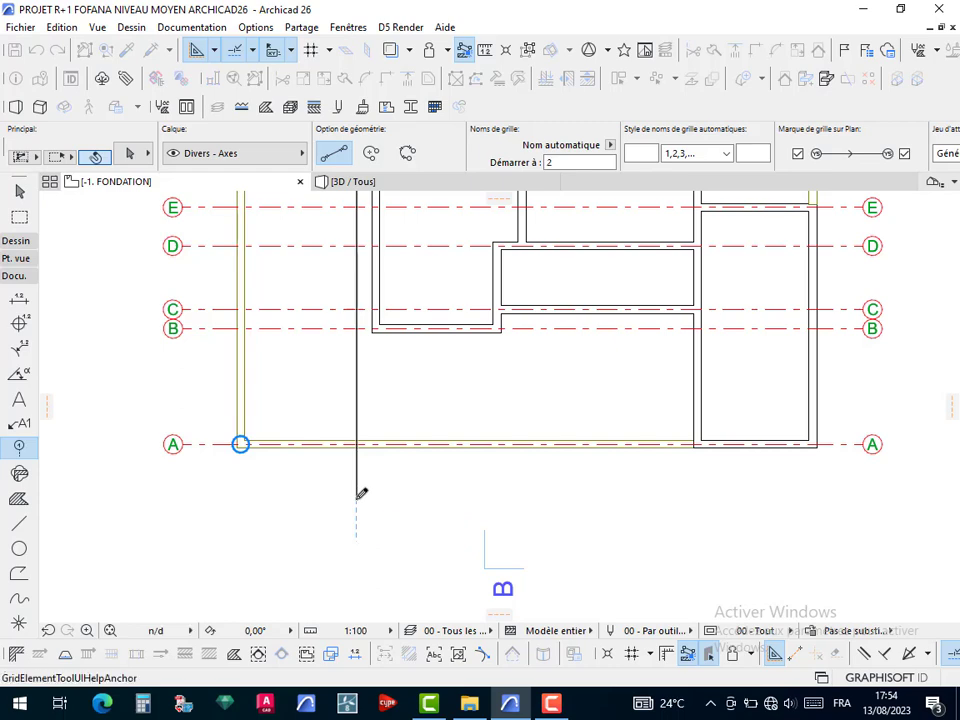
{"action": "scroll", "coordinate": [362, 517], "scroll_direction": "up", "scroll_amount": 3}
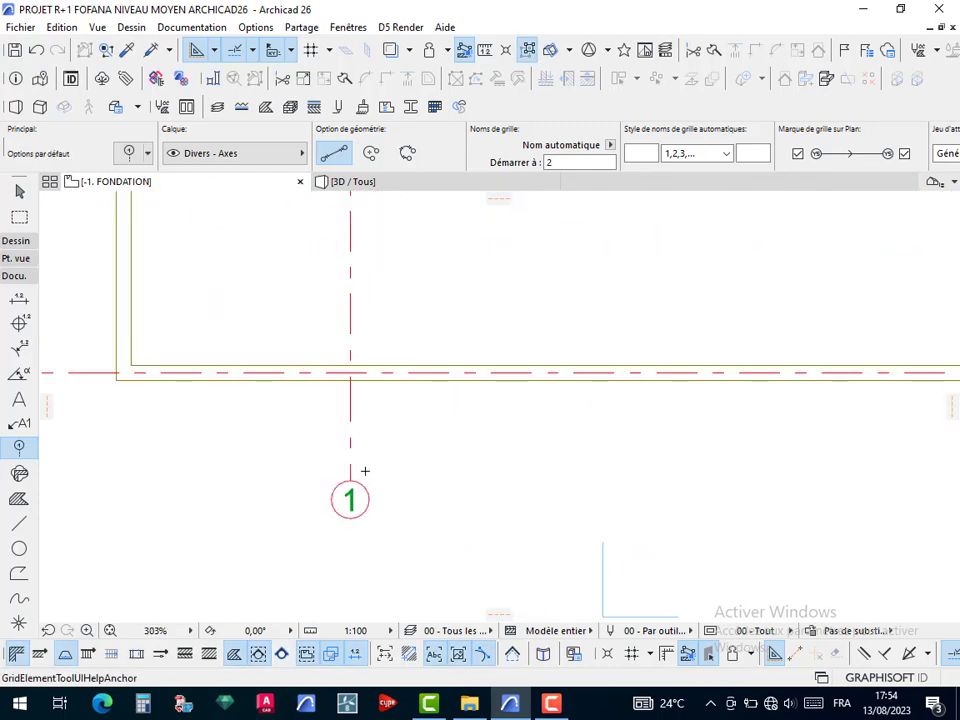
Draw vertical grid axis 2 from the lower room's left wall centreline on axis G down to align with axis 1's lower end
{"action": "scroll", "coordinate": [364, 471], "scroll_direction": "down", "scroll_amount": 5}
{"action": "middle_click_drag", "start_coordinate": [391, 334], "coordinate": [418, 470]}
{"action": "scroll", "coordinate": [400, 470], "scroll_direction": "up", "scroll_amount": 8}
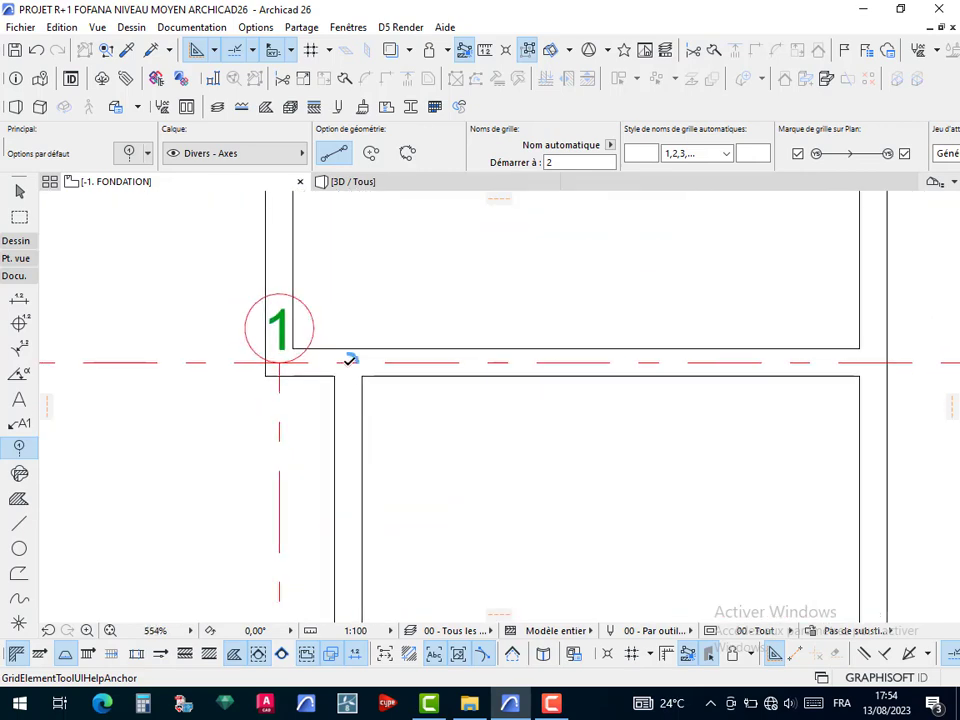
{"action": "scroll", "coordinate": [350, 500], "scroll_direction": "down", "scroll_amount": 7}
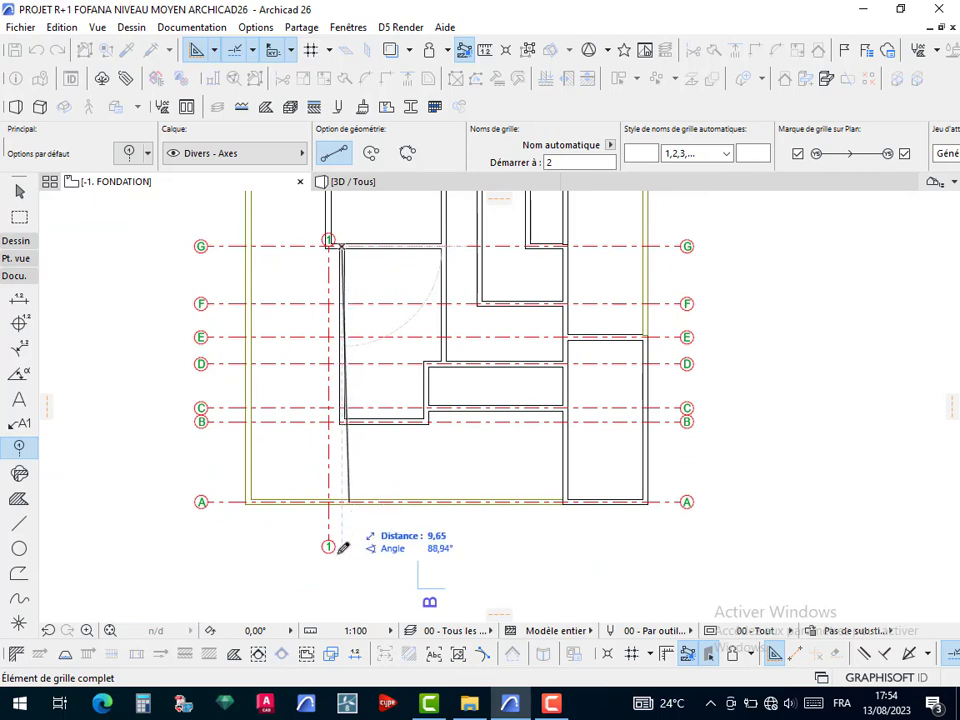
{"action": "scroll", "coordinate": [342, 547], "scroll_direction": "up", "scroll_amount": 4}
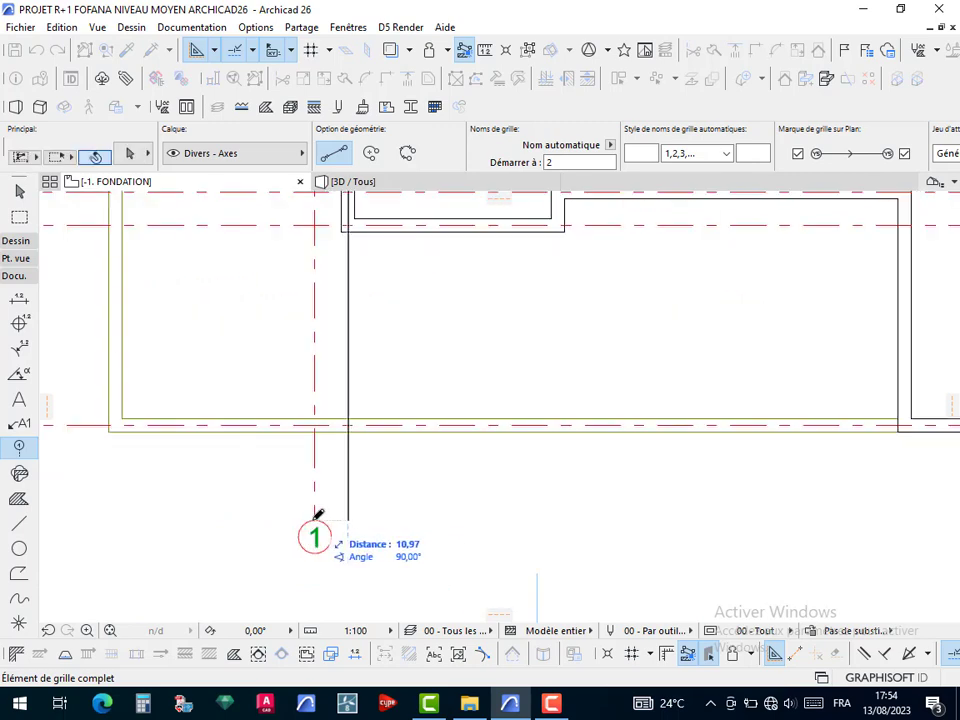
{"action": "left_click", "coordinate": [318, 514]}
Draw vertical grid axis 3, about 22.5 long, along the left upper partition's centreline from above the enclosure wall down level with axis 2's lower end
{"action": "scroll", "coordinate": [390, 443], "scroll_direction": "down", "scroll_amount": 6}
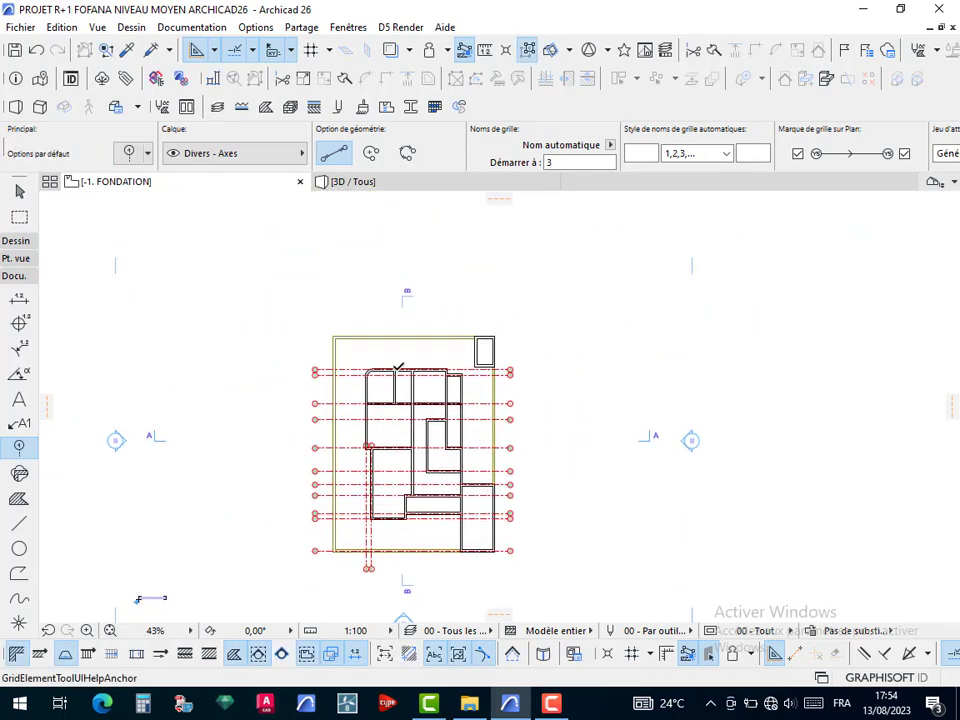
{"action": "scroll", "coordinate": [398, 368], "scroll_direction": "up", "scroll_amount": 8}
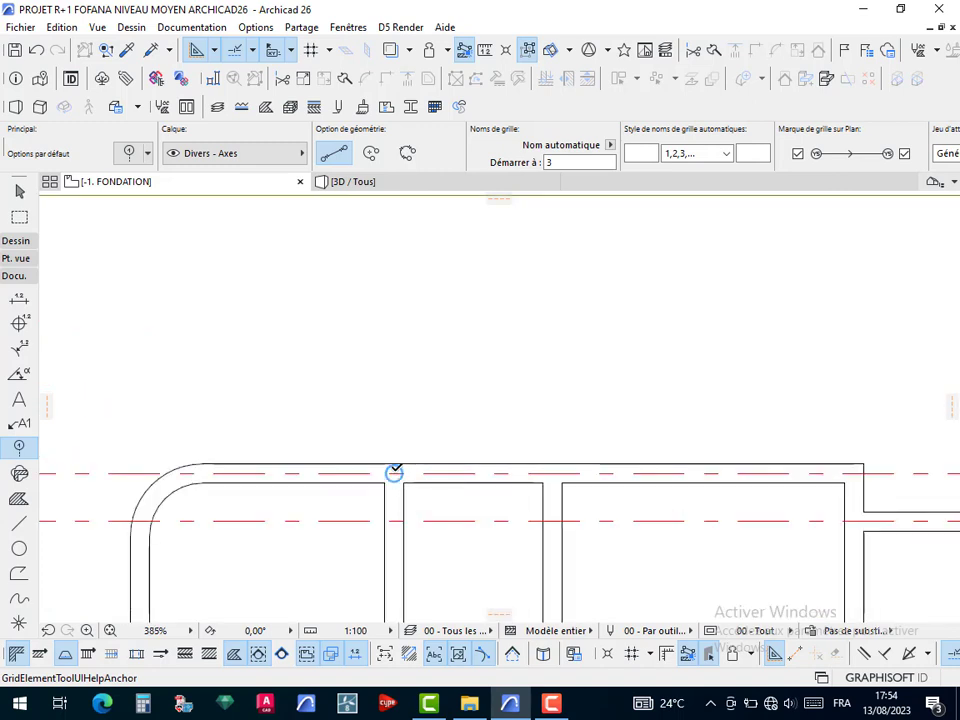
{"action": "middle_click_drag", "start_coordinate": [397, 347], "coordinate": [409, 624]}
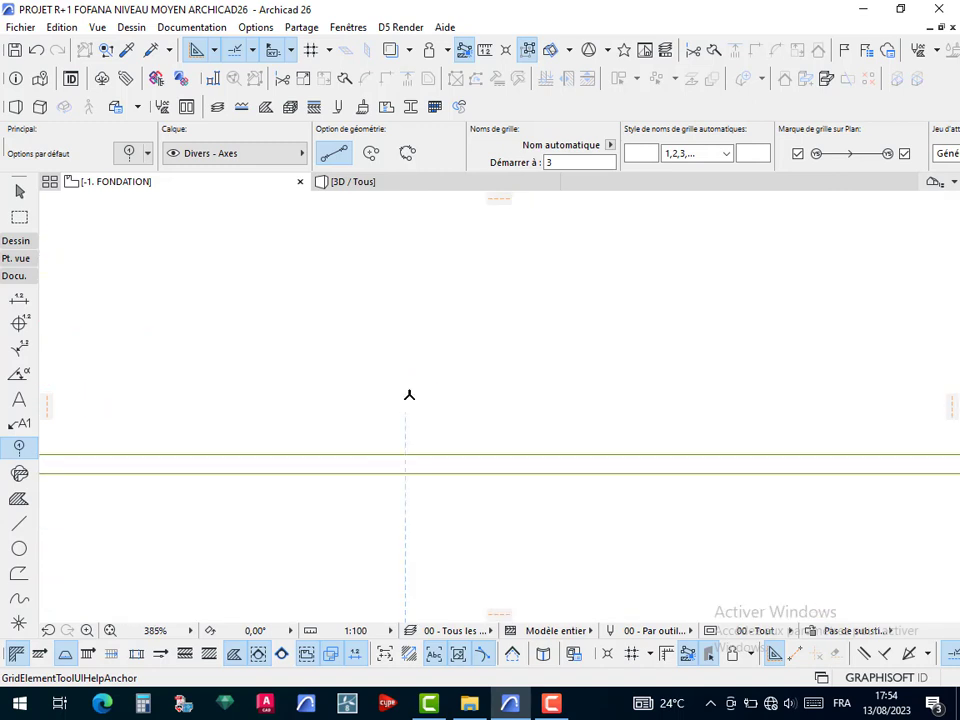
{"action": "left_click", "coordinate": [405, 343]}
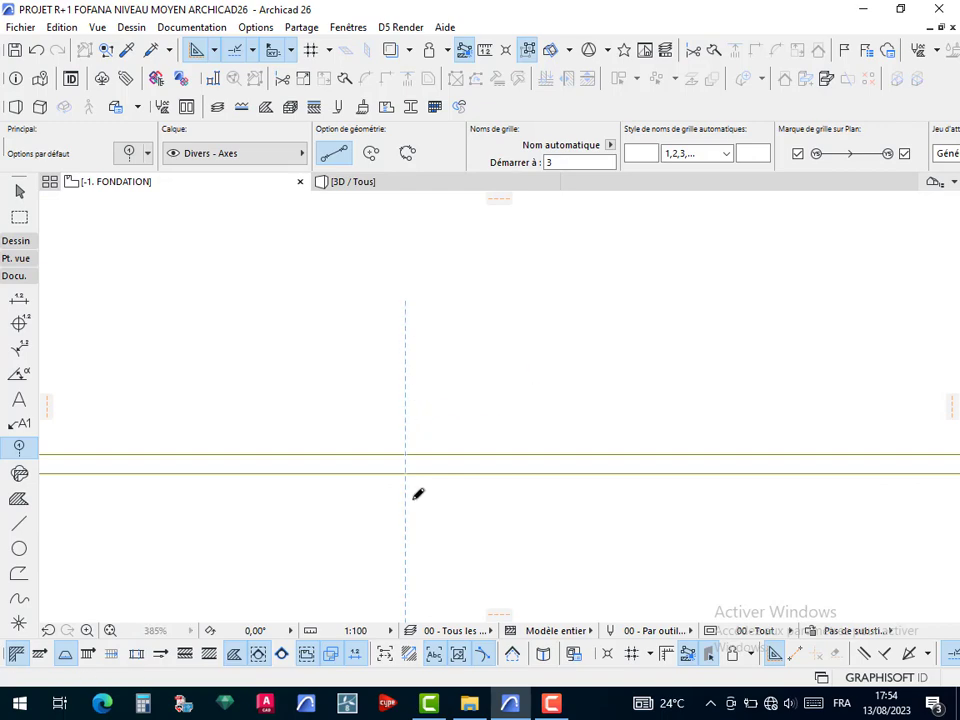
{"action": "left_click", "coordinate": [410, 446]}
{"action": "scroll", "coordinate": [410, 403], "scroll_direction": "down", "scroll_amount": 4}
{"action": "scroll", "coordinate": [410, 403], "scroll_direction": "down", "scroll_amount": 5}
{"action": "left_click", "coordinate": [414, 336]}
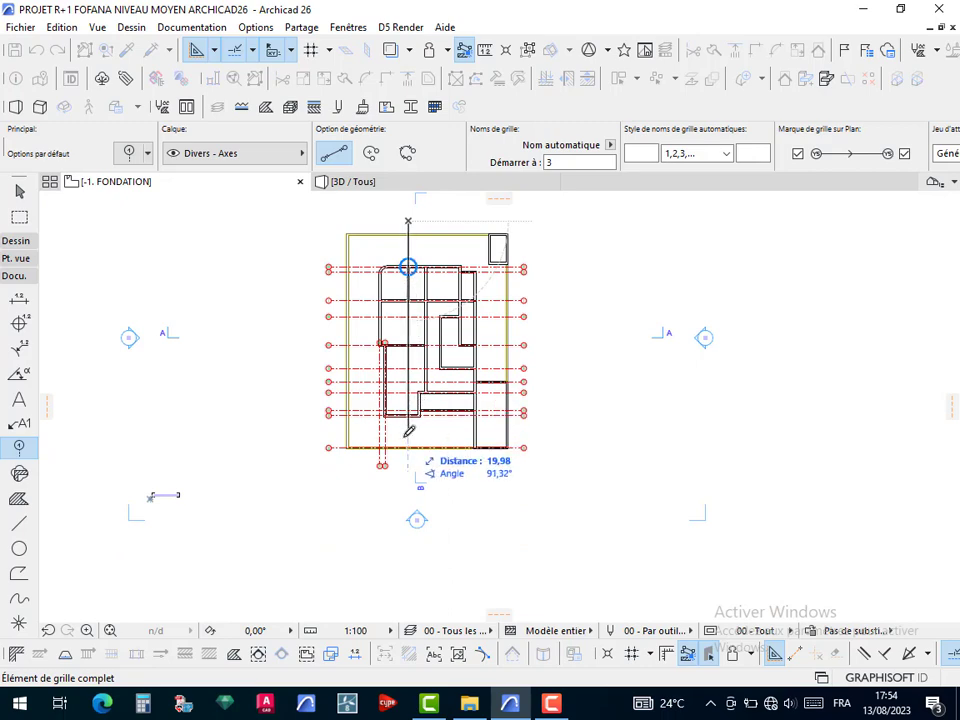
{"action": "scroll", "coordinate": [414, 465], "scroll_direction": "up", "scroll_amount": 3}
{"action": "scroll", "coordinate": [407, 486], "scroll_direction": "up", "scroll_amount": 5}
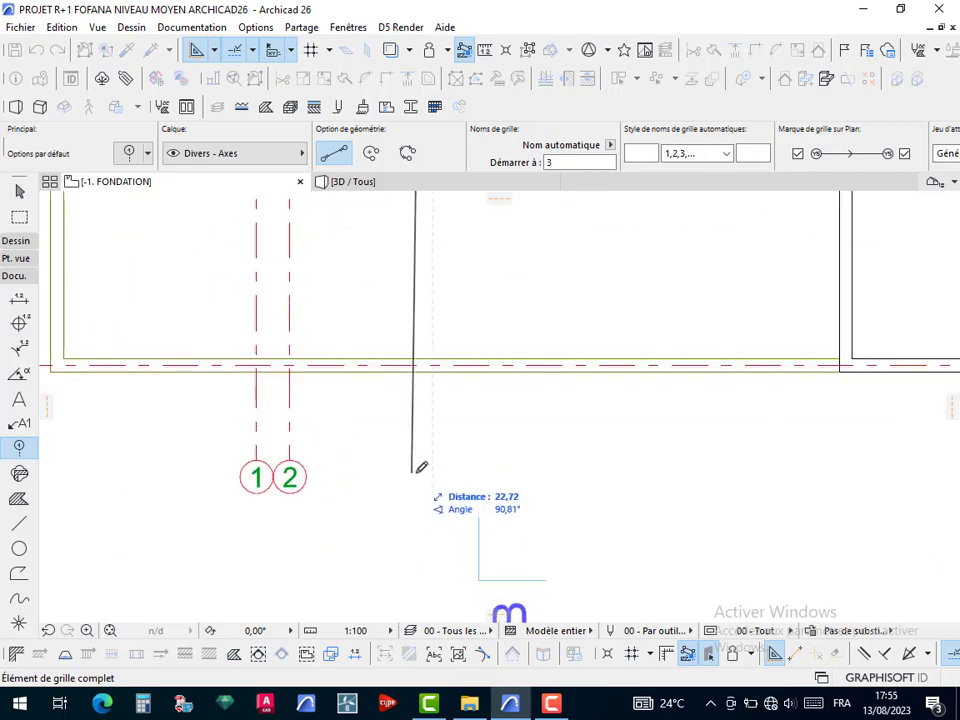
{"action": "left_click", "coordinate": [310, 462]}
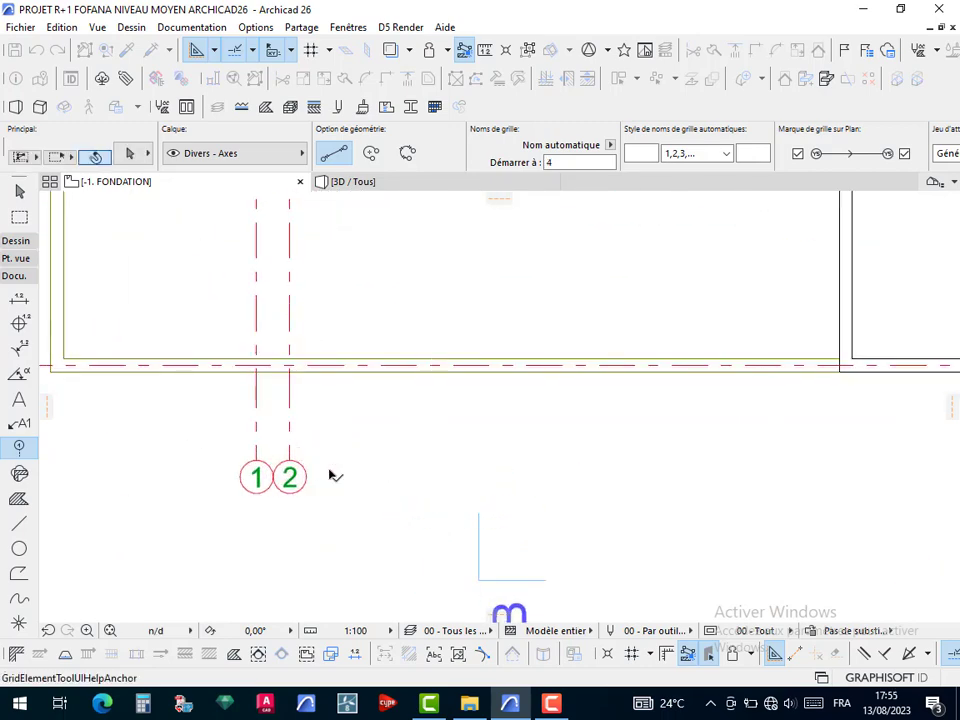
Draw vertical grid axis 4 through the lower-left room's right wall centreline on axis B, aligning both ends with axis 3
{"action": "scroll", "coordinate": [380, 410], "scroll_direction": "down", "scroll_amount": 6}
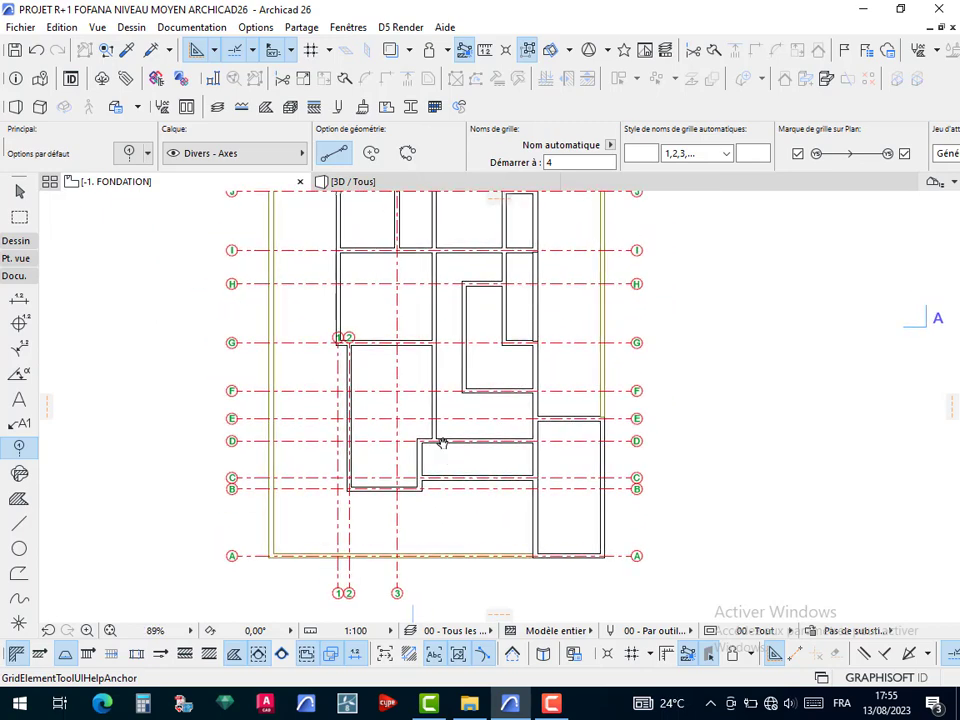
{"action": "scroll", "coordinate": [420, 540], "scroll_direction": "up", "scroll_amount": 8}
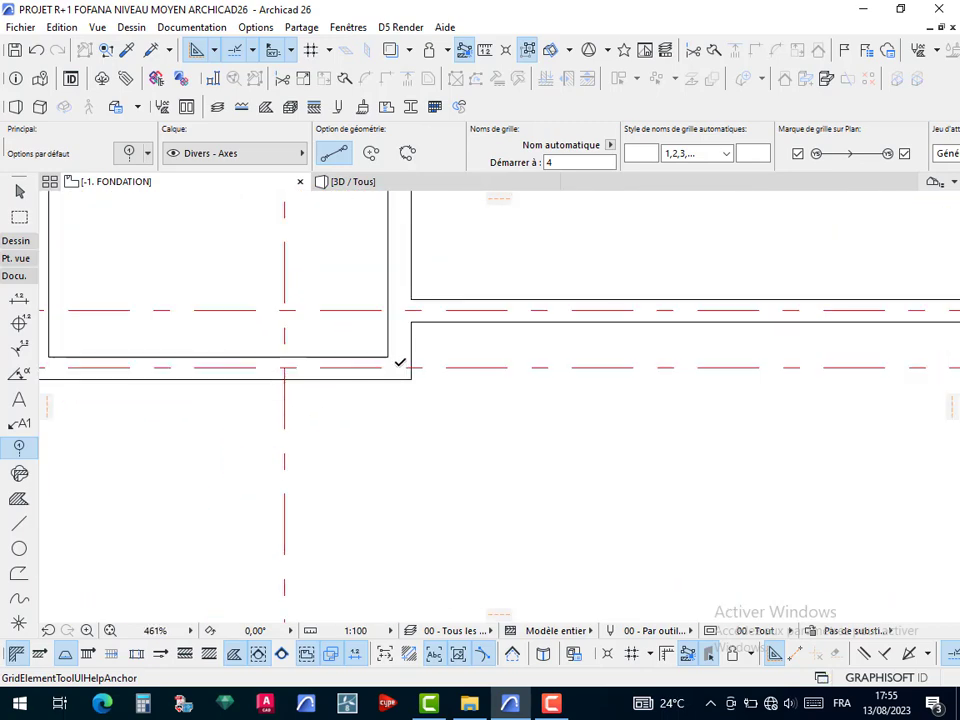
{"action": "scroll", "coordinate": [392, 533], "scroll_direction": "down", "scroll_amount": 3}
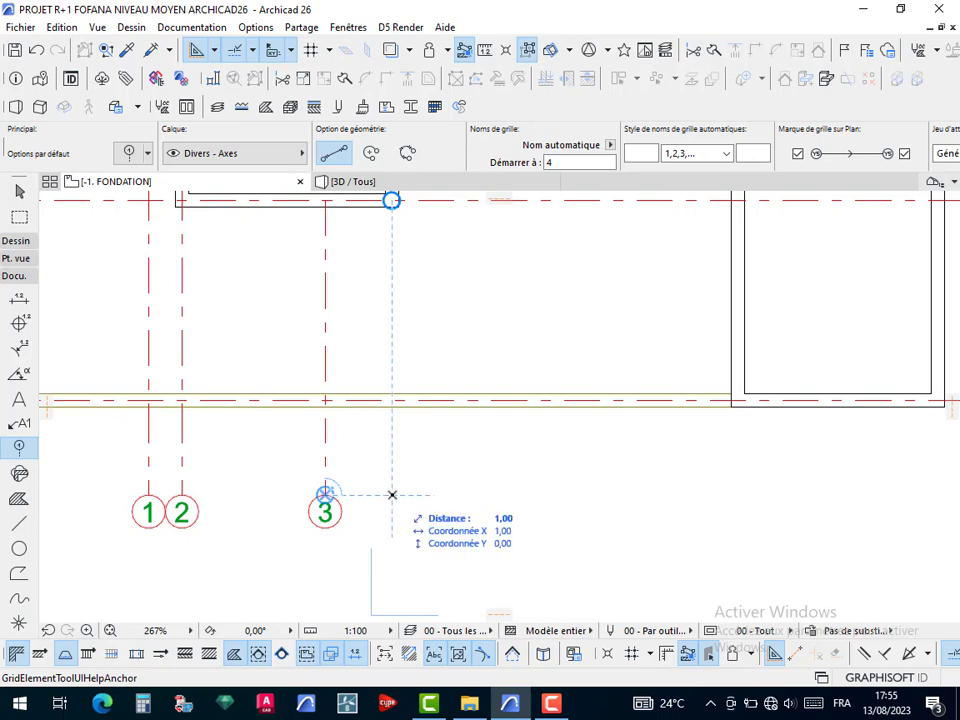
{"action": "key", "text": "Escape"}
{"action": "scroll", "coordinate": [393, 462], "scroll_direction": "down", "scroll_amount": 5}
{"action": "scroll", "coordinate": [430, 366], "scroll_direction": "down", "scroll_amount": 1}
{"action": "middle_click_drag", "start_coordinate": [430, 374], "coordinate": [445, 607]}
{"action": "scroll", "coordinate": [410, 304], "scroll_direction": "up", "scroll_amount": 5}
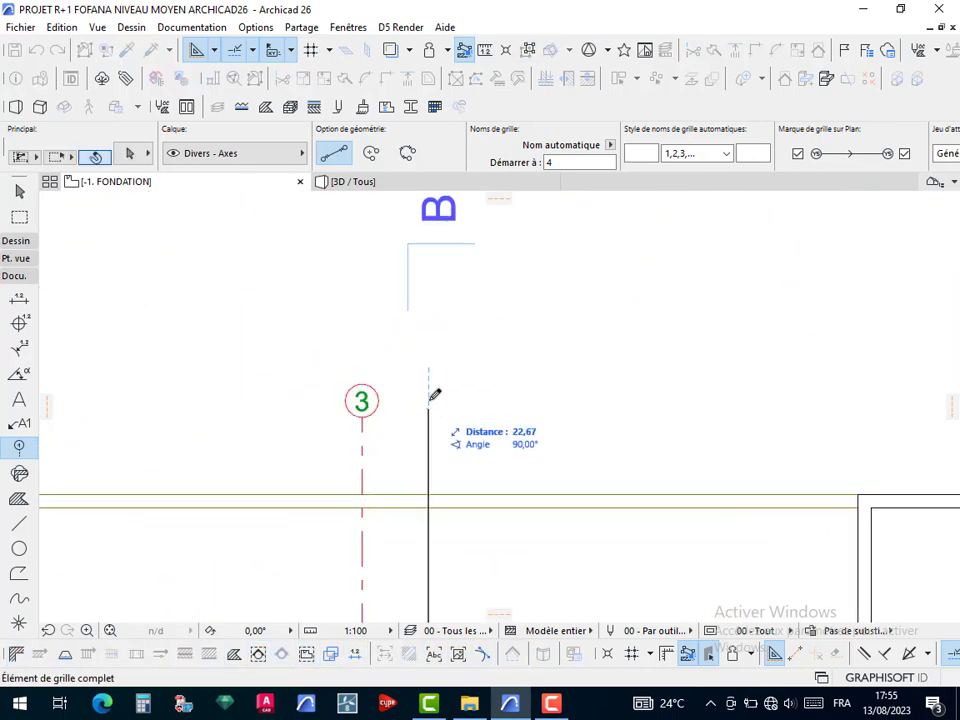
{"action": "left_click", "coordinate": [362, 402]}
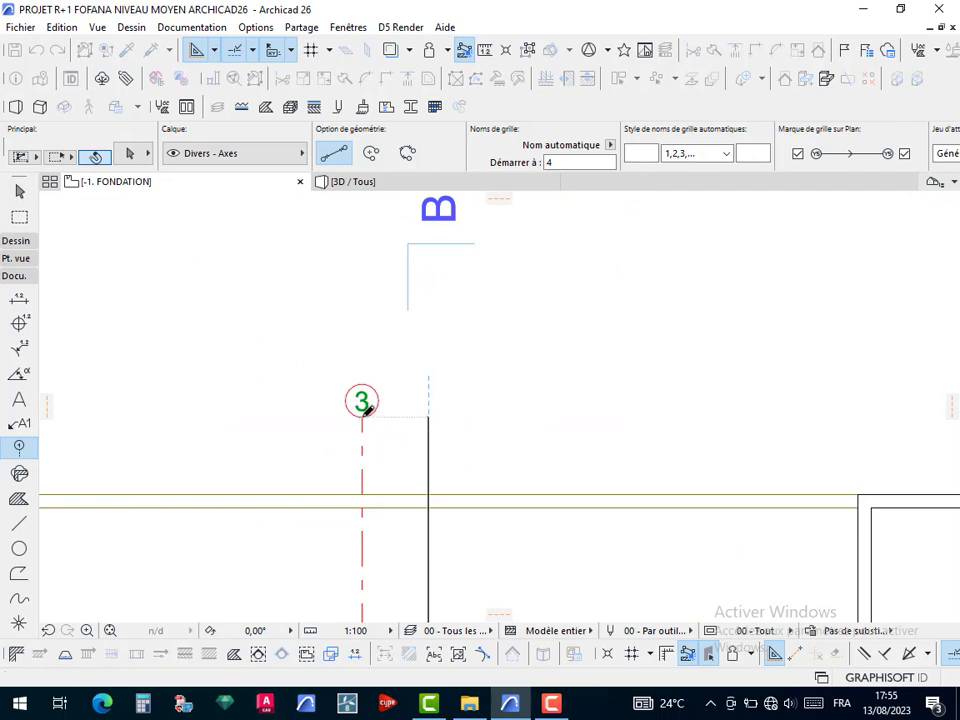
Draw vertical grid axis 5 along the second upper partition's centreline on axis K, aligning both ends with axis 4
{"action": "scroll", "coordinate": [398, 400], "scroll_direction": "down", "scroll_amount": 6}
{"action": "scroll", "coordinate": [418, 453], "scroll_direction": "up", "scroll_amount": 6}
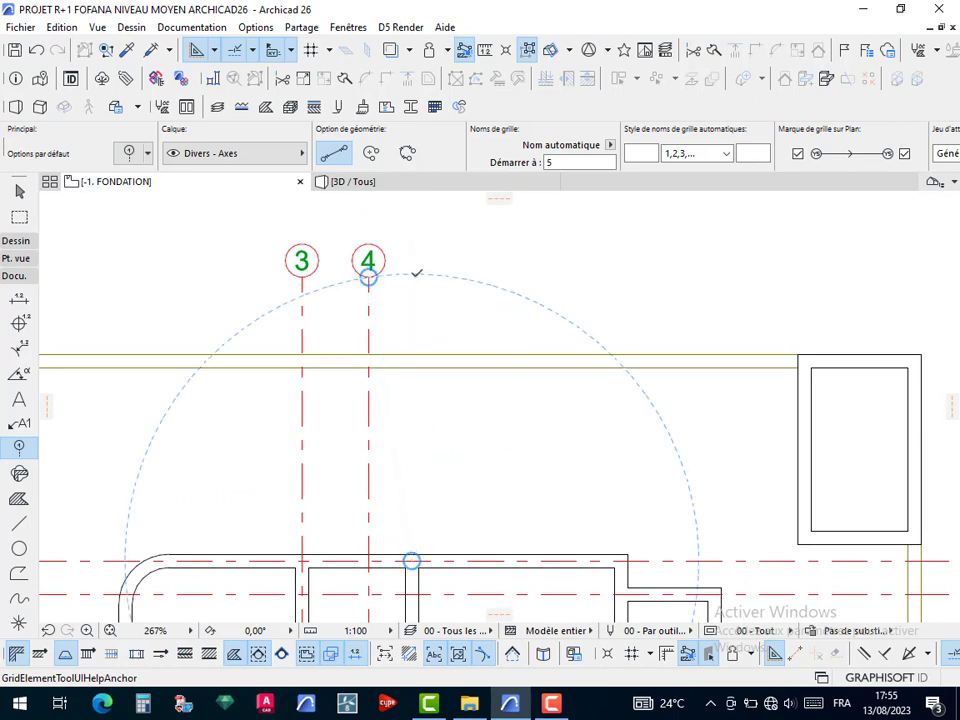
{"action": "scroll", "coordinate": [413, 273], "scroll_direction": "up", "scroll_amount": 3}
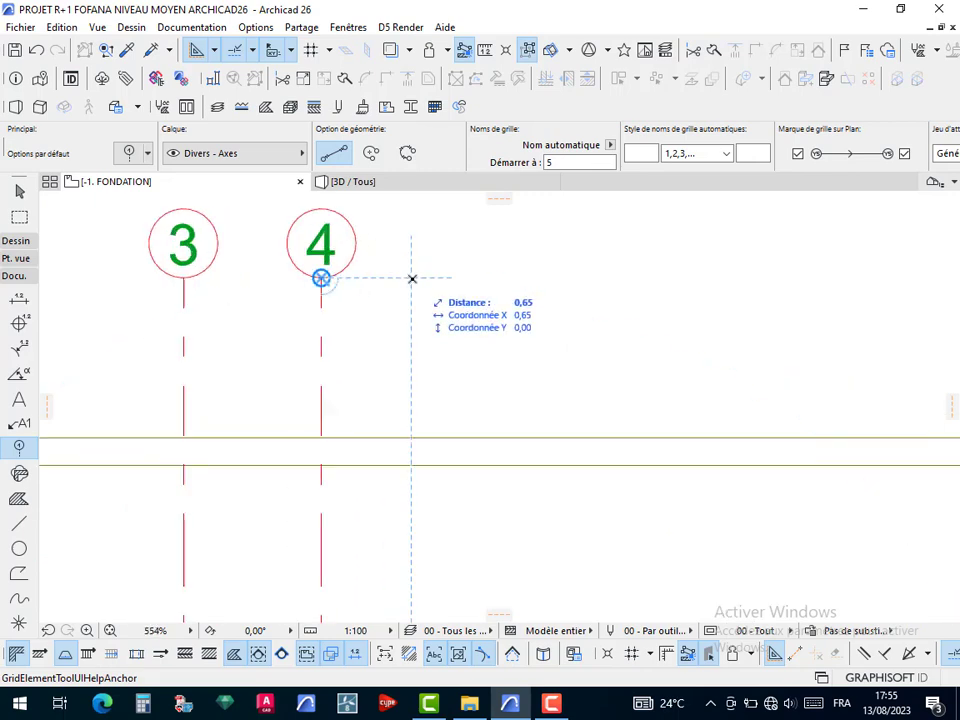
{"action": "scroll", "coordinate": [418, 350], "scroll_direction": "down", "scroll_amount": 5}
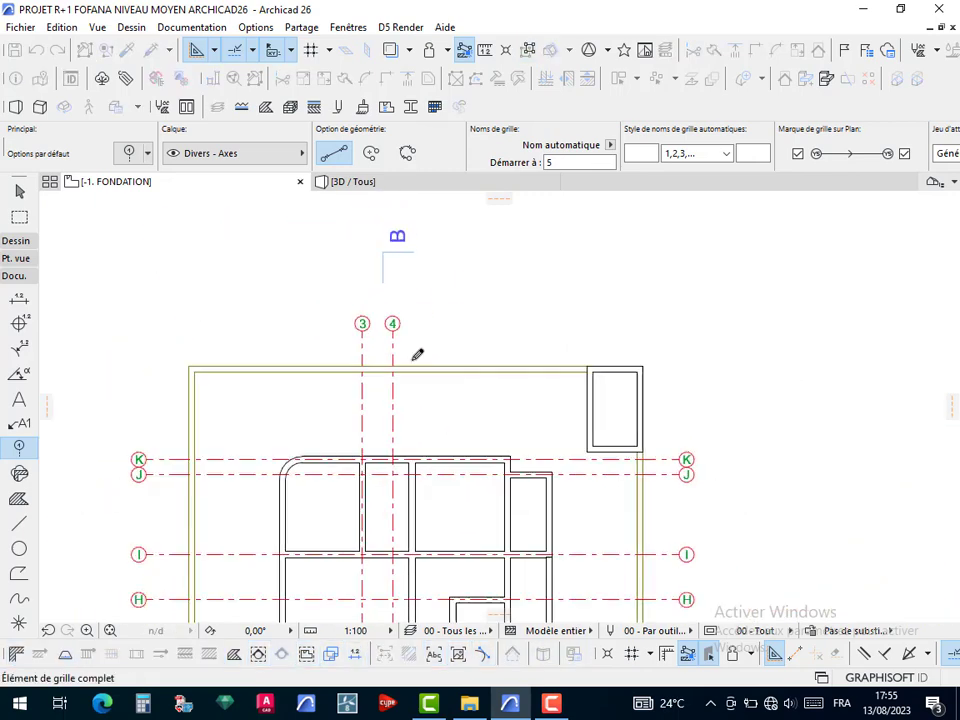
{"action": "scroll", "coordinate": [413, 357], "scroll_direction": "down", "scroll_amount": 4}
{"action": "middle_click_drag", "start_coordinate": [418, 433], "coordinate": [404, 217]}
{"action": "scroll", "coordinate": [405, 386], "scroll_direction": "up", "scroll_amount": 3}
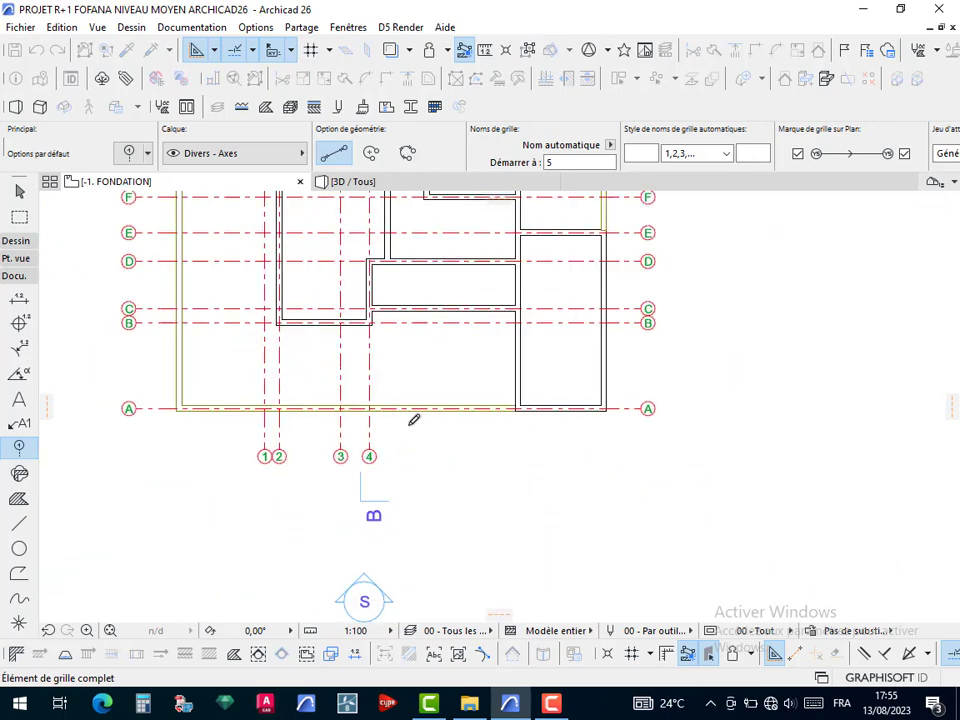
{"action": "scroll", "coordinate": [413, 420], "scroll_direction": "up", "scroll_amount": 2}
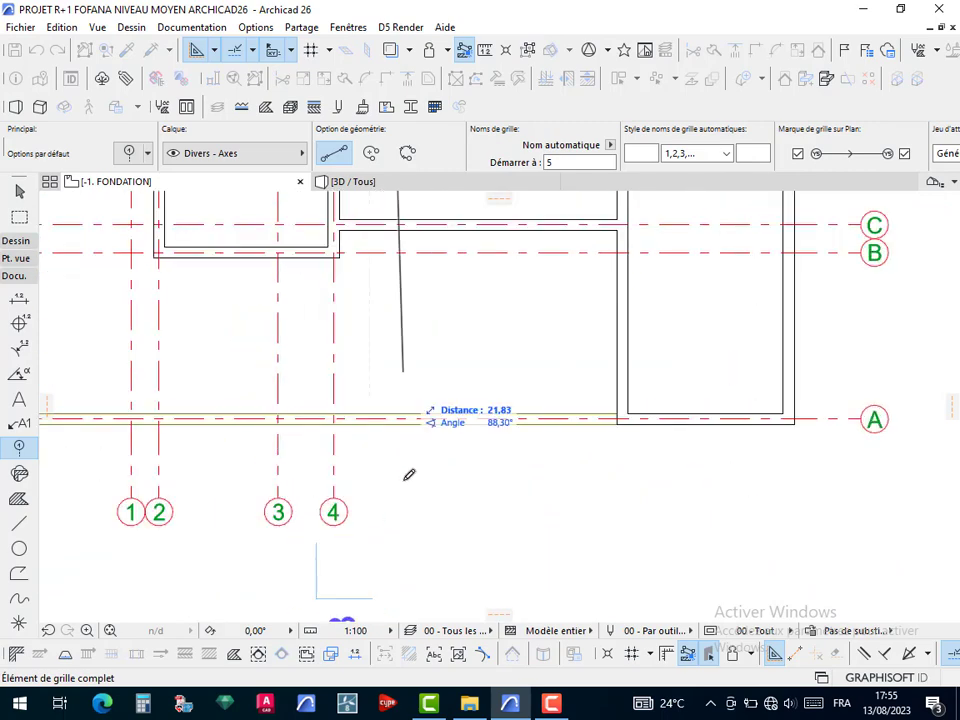
{"action": "left_click", "coordinate": [341, 494]}
Draw vertical grid axis 6 through the inner room's left wall centreline on axis H, aligning both ends with axis 5
{"action": "scroll", "coordinate": [420, 395], "scroll_direction": "down", "scroll_amount": 1}
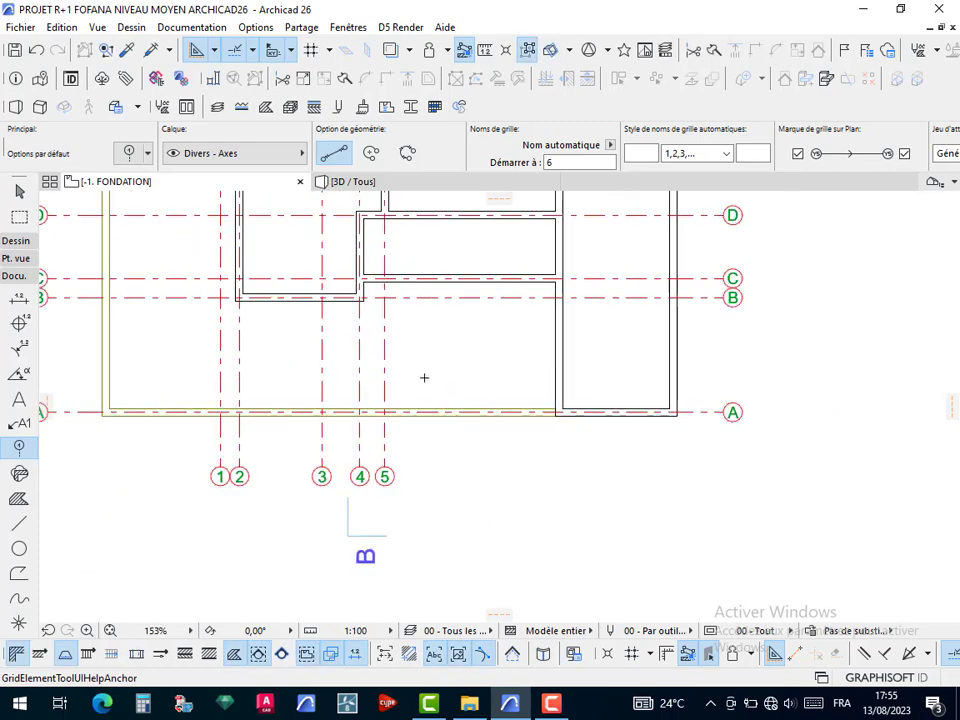
{"action": "scroll", "coordinate": [424, 385], "scroll_direction": "down", "scroll_amount": 1}
{"action": "mouse_move", "coordinate": [439, 436]}
{"action": "middle_mouse_down"}
{"action": "mouse_move", "coordinate": [456, 660]}
{"action": "mouse_move", "coordinate": [431, 454]}
{"action": "mouse_move", "coordinate": [434, 626]}
{"action": "middle_mouse_up"}
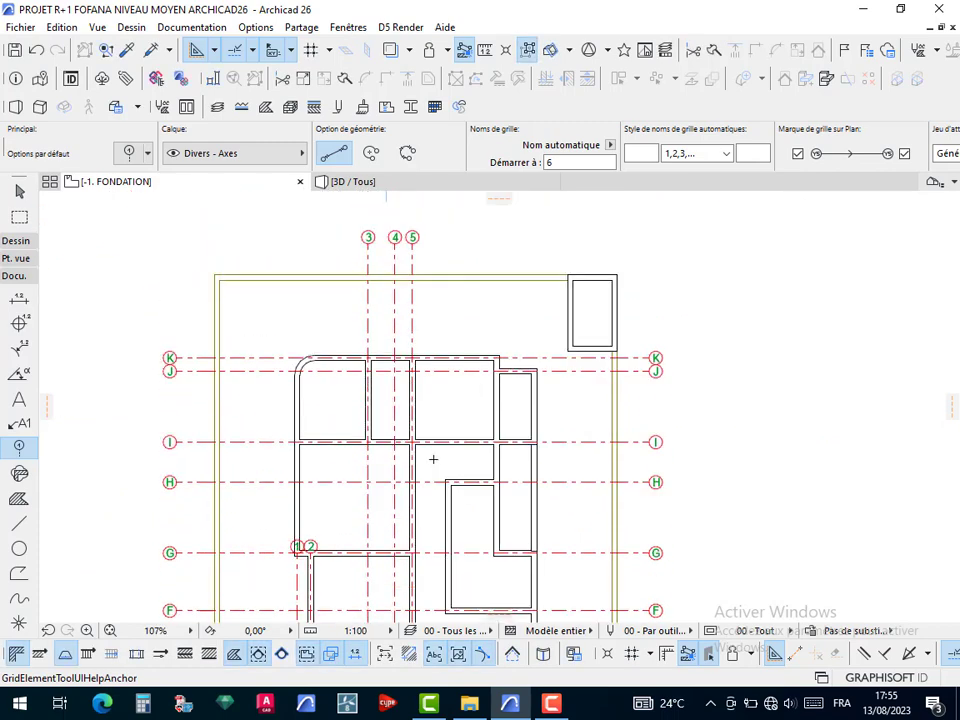
{"action": "scroll", "coordinate": [433, 459], "scroll_direction": "up", "scroll_amount": 3}
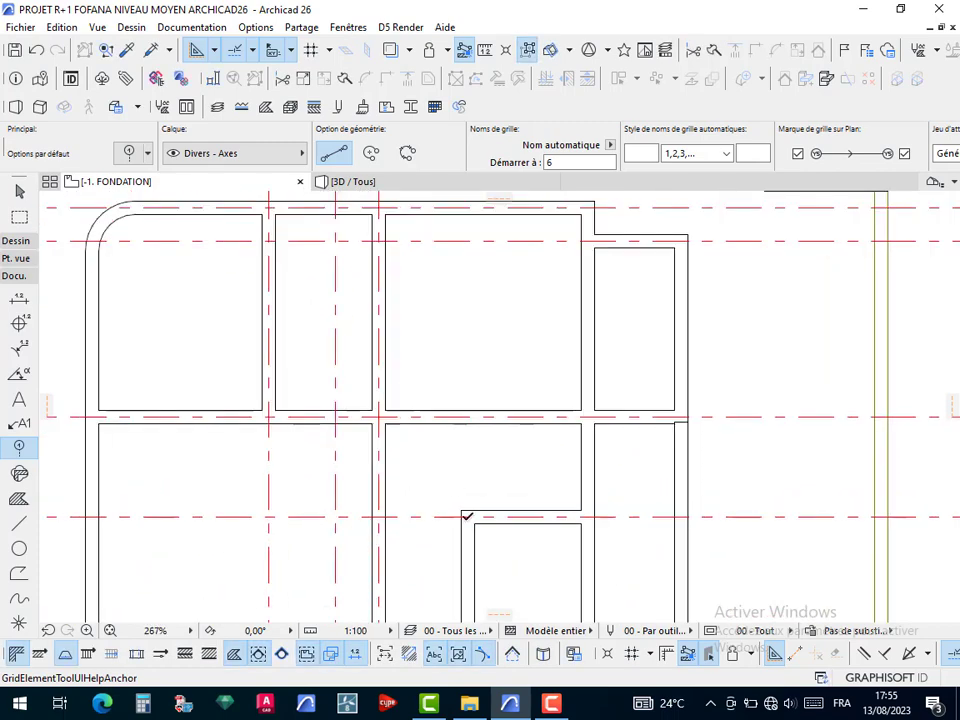
{"action": "middle_click_drag", "start_coordinate": [465, 358], "coordinate": [483, 614]}
{"action": "middle_click_drag", "start_coordinate": [473, 399], "coordinate": [484, 636]}
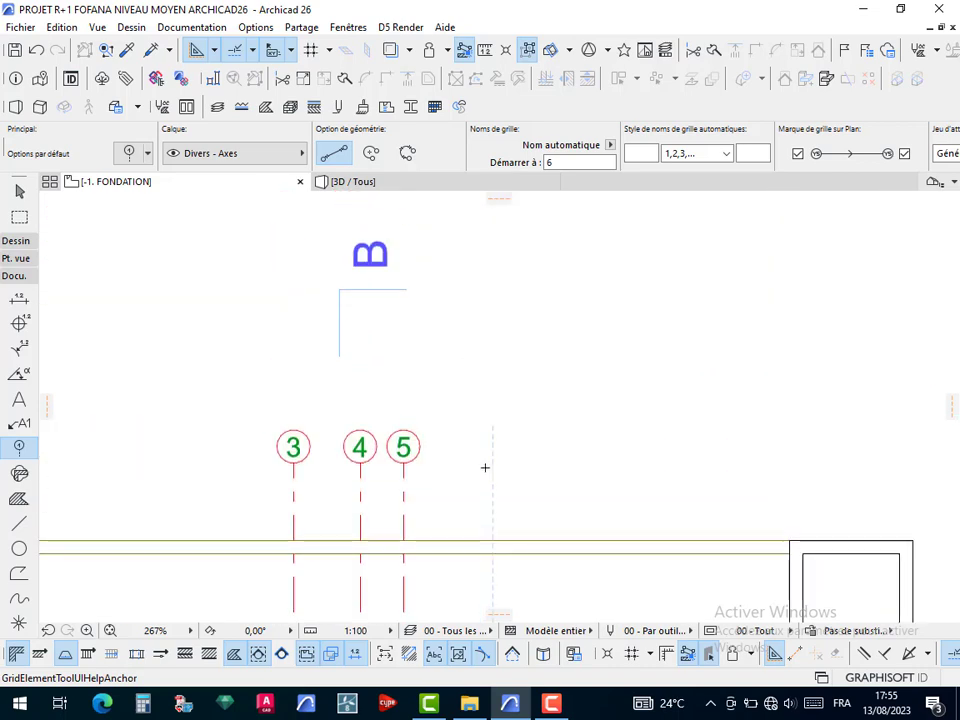
{"action": "scroll", "coordinate": [485, 467], "scroll_direction": "up", "scroll_amount": 2}
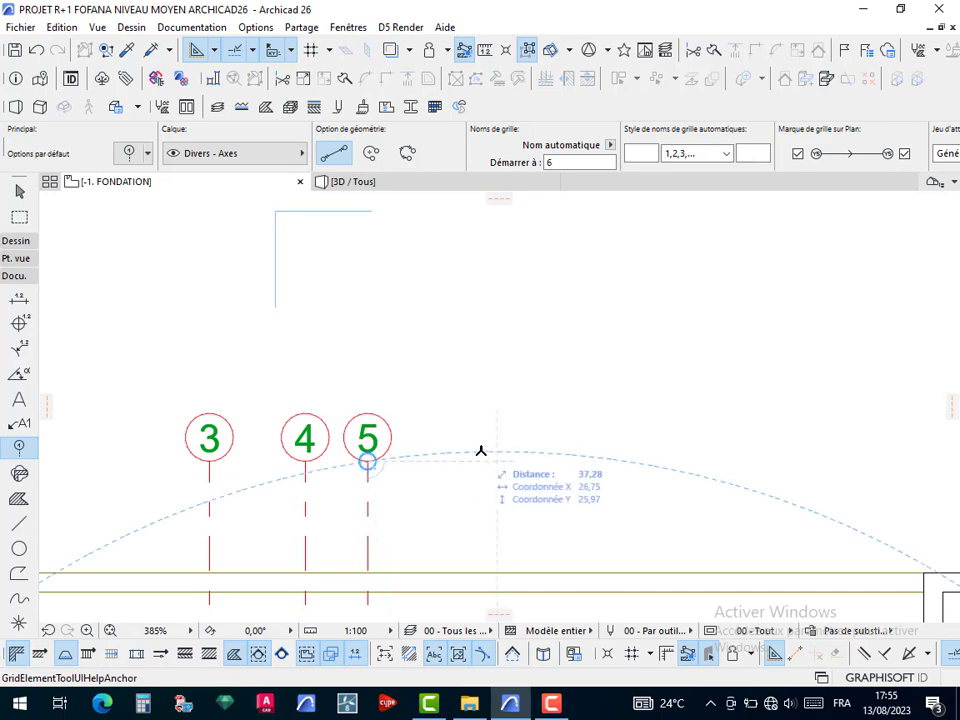
{"action": "left_click", "coordinate": [497, 462]}
{"action": "scroll", "coordinate": [500, 490], "scroll_direction": "down", "scroll_amount": 5}
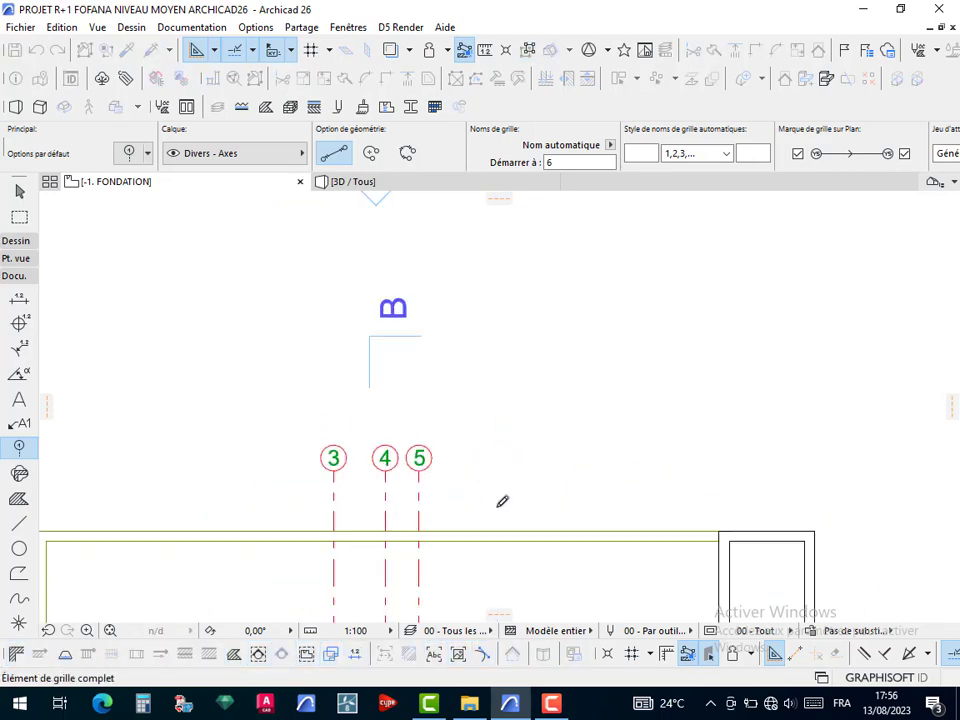
{"action": "scroll", "coordinate": [467, 460], "scroll_direction": "down", "scroll_amount": 3}
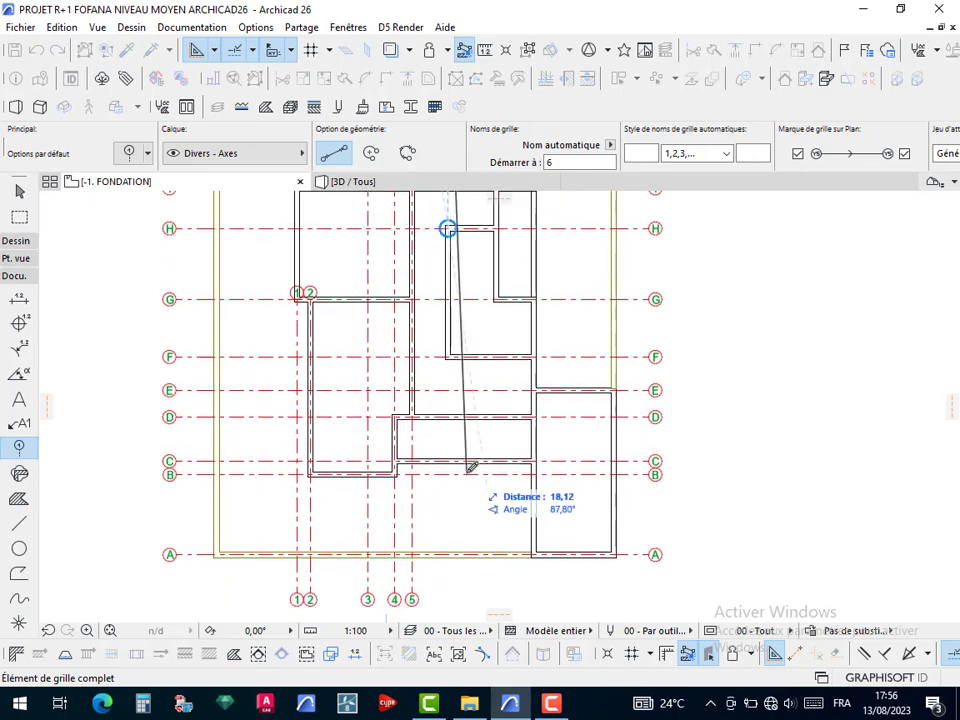
{"action": "scroll", "coordinate": [450, 462], "scroll_direction": "up", "scroll_amount": 5}
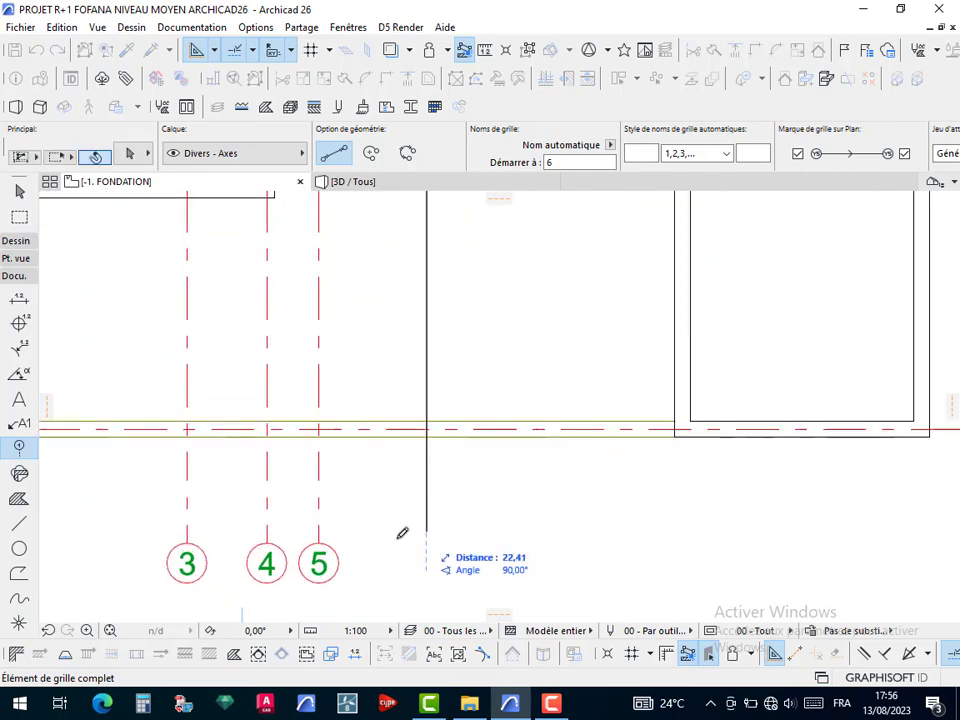
{"action": "left_click", "coordinate": [315, 542]}
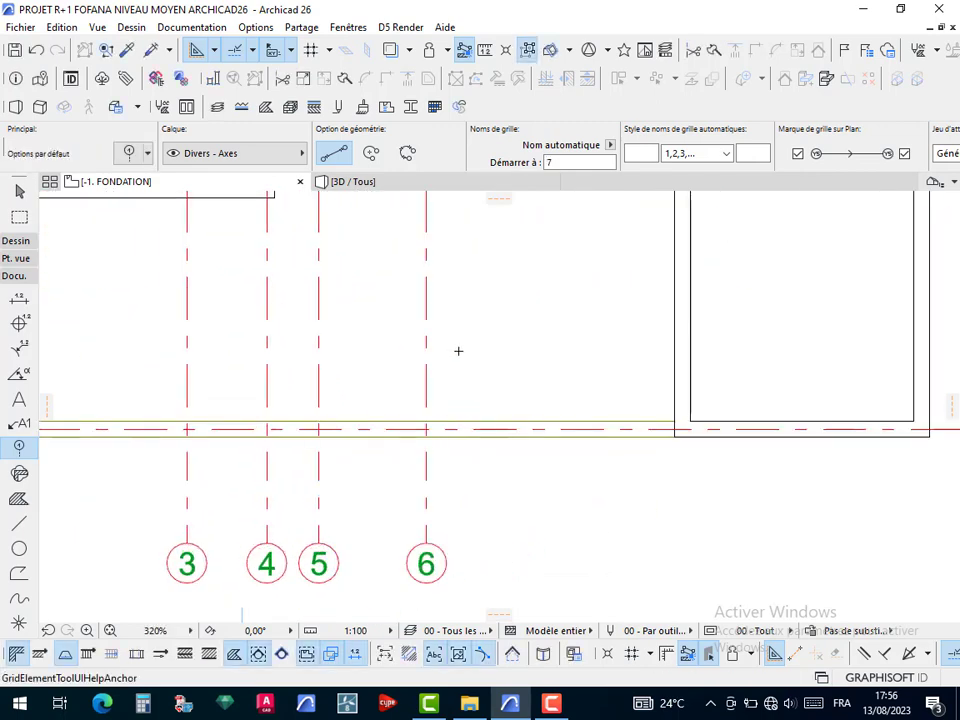
Draw vertical grid axis 7, about 22.53 long, through the upper right wall corner's centreline on axis K, aligning both ends with axis 6
{"action": "scroll", "coordinate": [471, 445], "scroll_direction": "down", "scroll_amount": 5}
{"action": "middle_click_drag", "start_coordinate": [493, 315], "coordinate": [506, 637]}
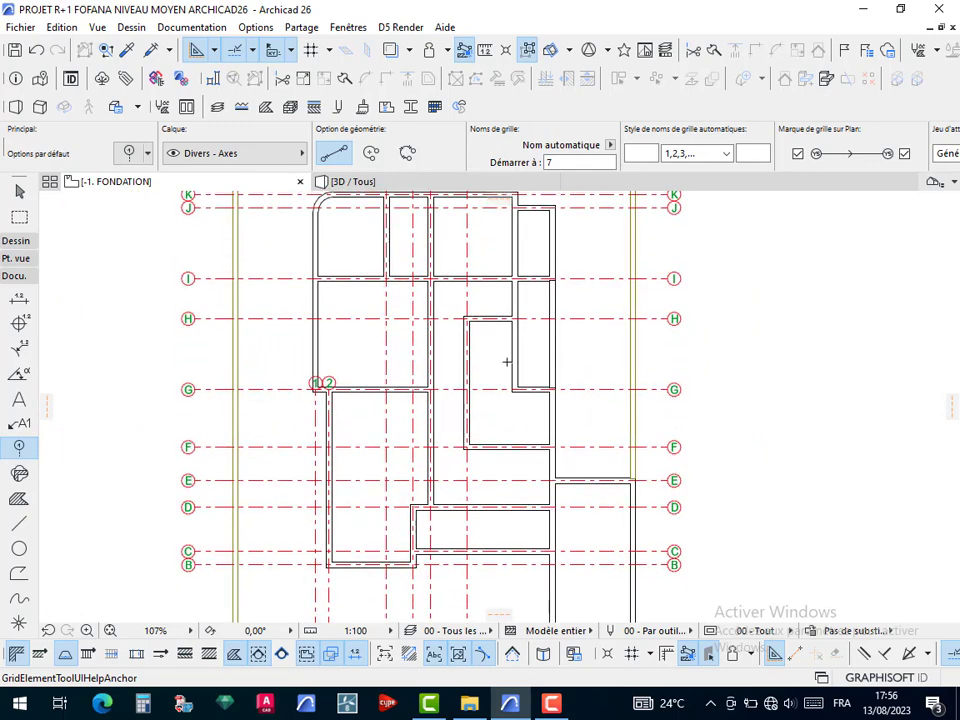
{"action": "middle_click_drag", "start_coordinate": [527, 435], "coordinate": [513, 674]}
{"action": "scroll", "coordinate": [508, 434], "scroll_direction": "up", "scroll_amount": 5}
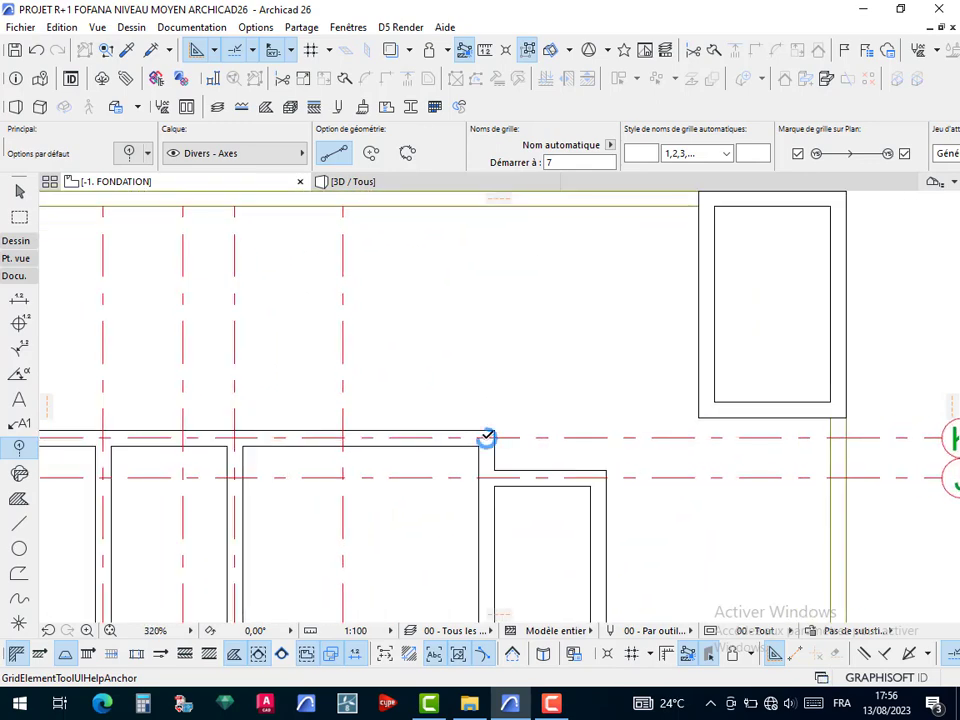
{"action": "middle_click_drag", "start_coordinate": [492, 477], "coordinate": [500, 712]}
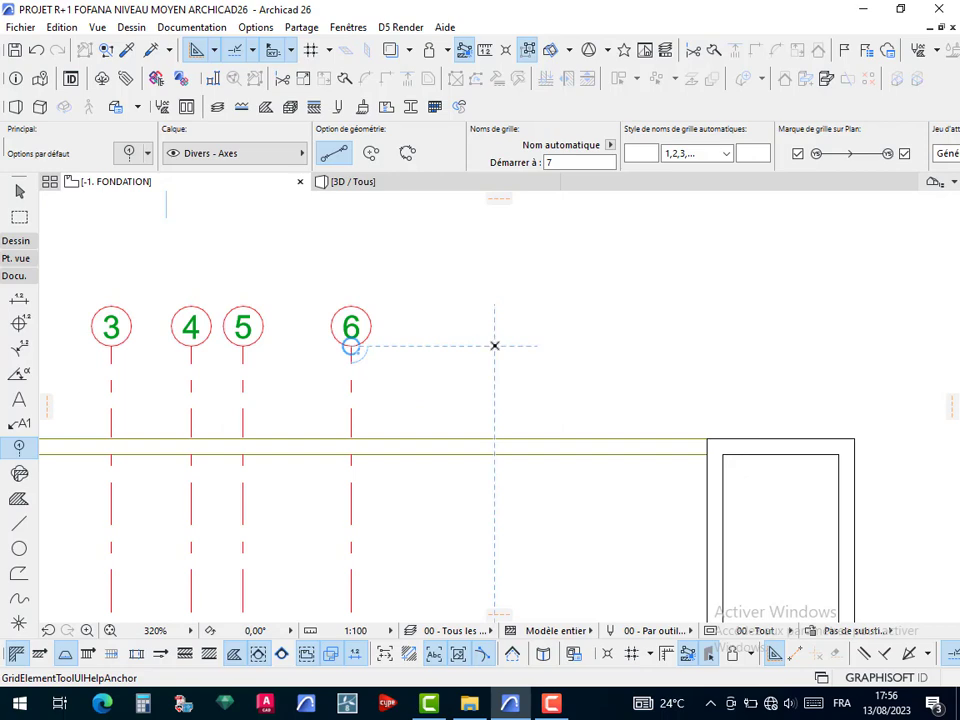
{"action": "left_click", "coordinate": [495, 344]}
{"action": "scroll", "coordinate": [500, 380], "scroll_direction": "down", "scroll_amount": 6}
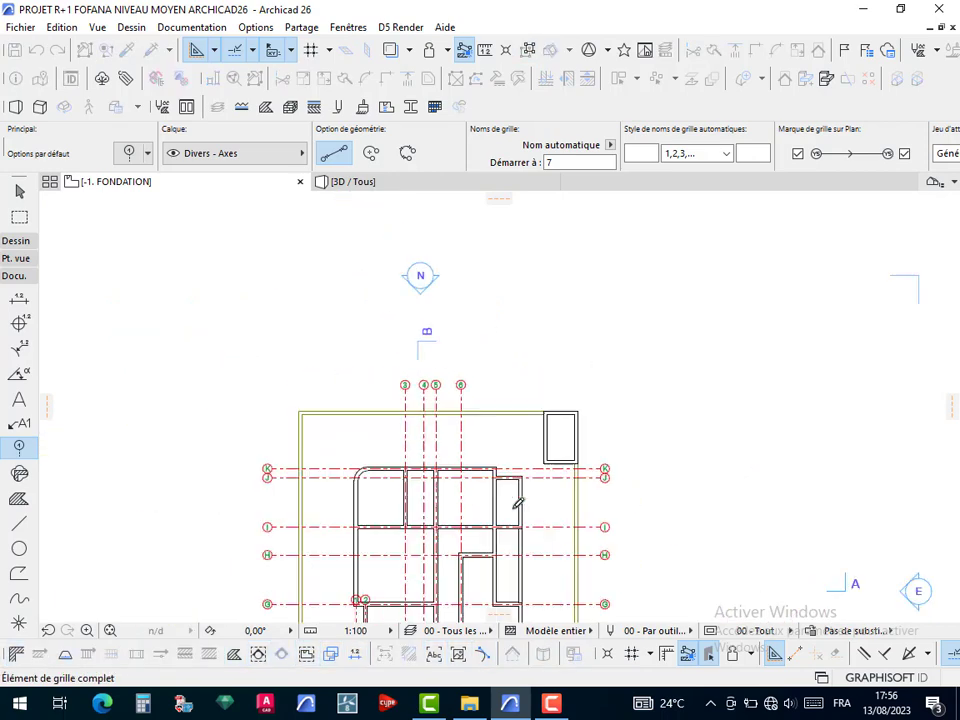
{"action": "scroll", "coordinate": [500, 500], "scroll_direction": "up", "scroll_amount": 6}
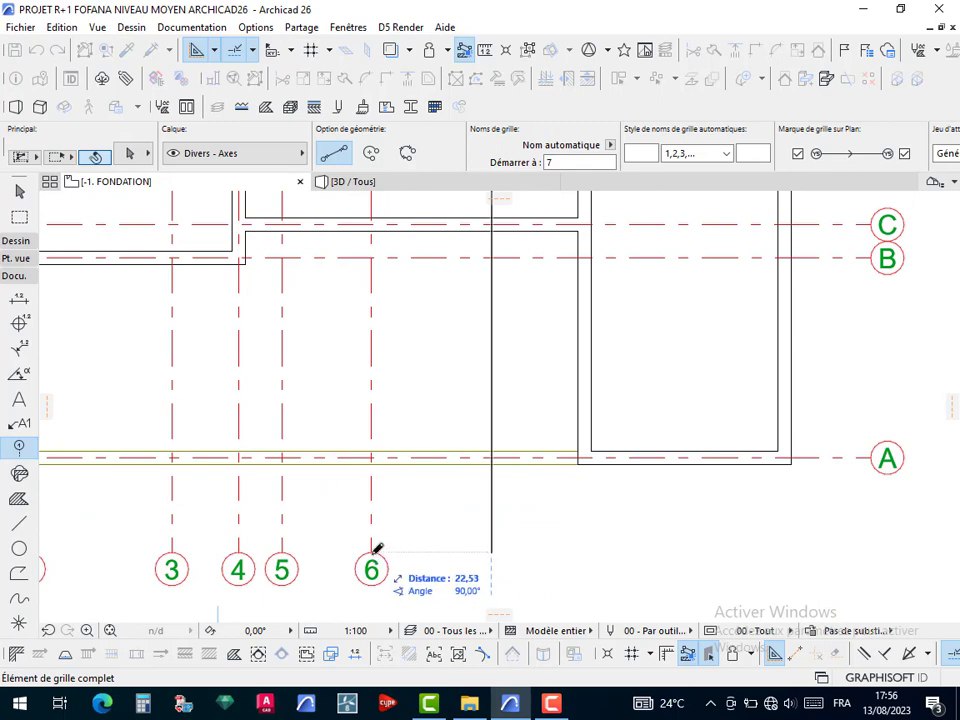
{"action": "left_click", "coordinate": [480, 519]}
Draw vertical grid axis 8 through the lower-right room's left wall centreline on axis A, aligning both ends with axis 7
{"action": "scroll", "coordinate": [575, 440], "scroll_direction": "down", "scroll_amount": 5}
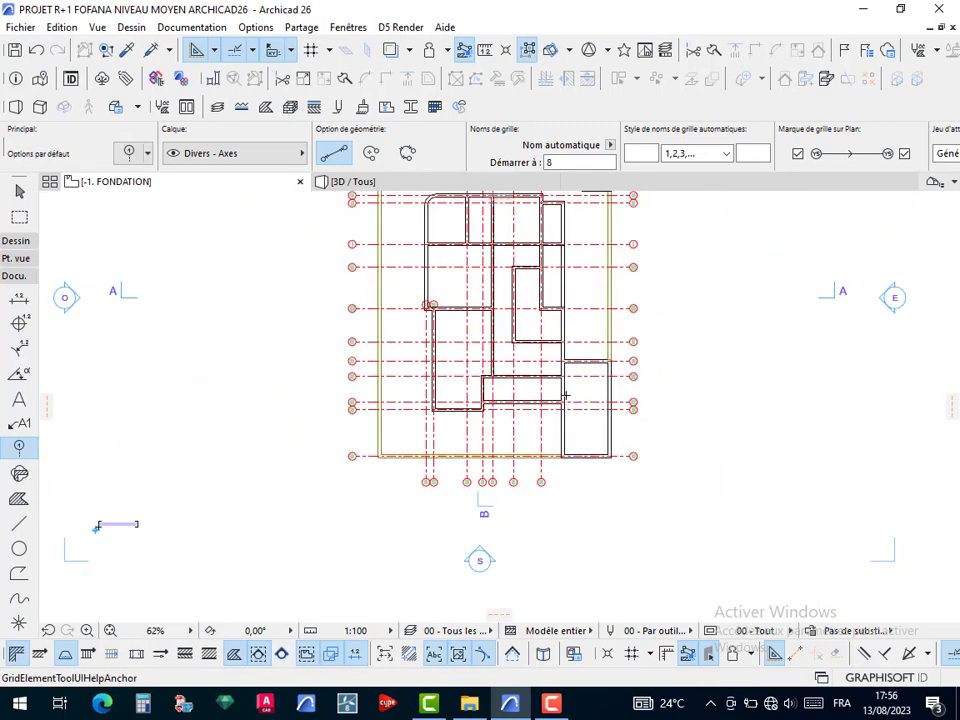
{"action": "scroll", "coordinate": [573, 523], "scroll_direction": "up", "scroll_amount": 2}
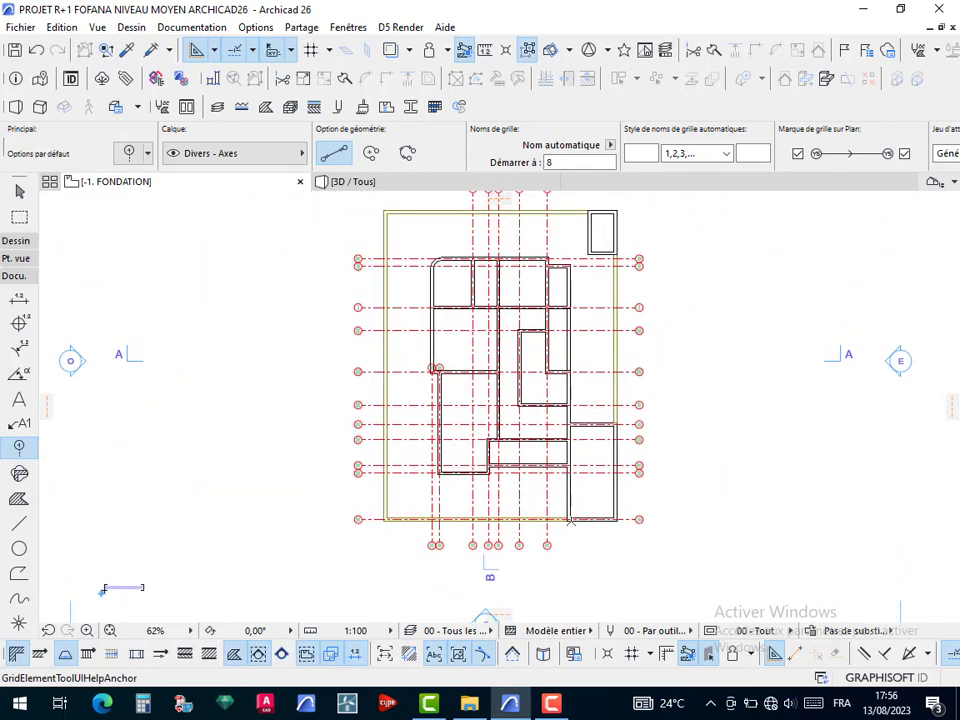
{"action": "scroll", "coordinate": [573, 523], "scroll_direction": "up", "scroll_amount": 6}
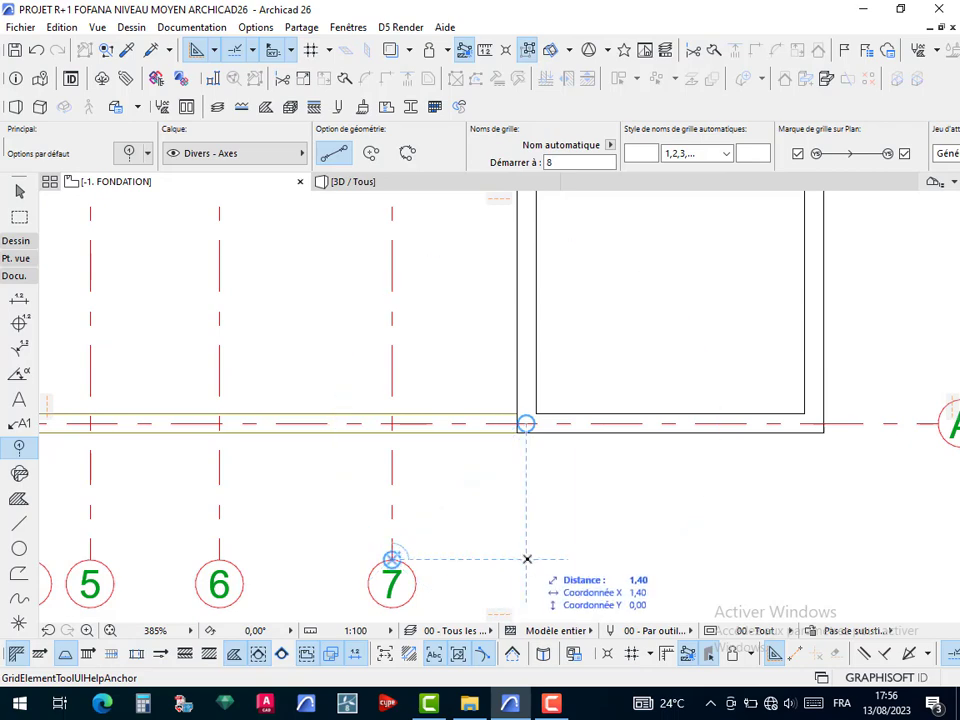
{"action": "scroll", "coordinate": [525, 454], "scroll_direction": "down", "scroll_amount": 5}
{"action": "scroll", "coordinate": [557, 290], "scroll_direction": "down", "scroll_amount": 1}
{"action": "middle_click_drag", "start_coordinate": [557, 282], "coordinate": [542, 530]}
{"action": "middle_click_drag", "start_coordinate": [527, 448], "coordinate": [525, 548]}
{"action": "scroll", "coordinate": [523, 393], "scroll_direction": "up", "scroll_amount": 4}
{"action": "scroll", "coordinate": [517, 339], "scroll_direction": "up", "scroll_amount": 3}
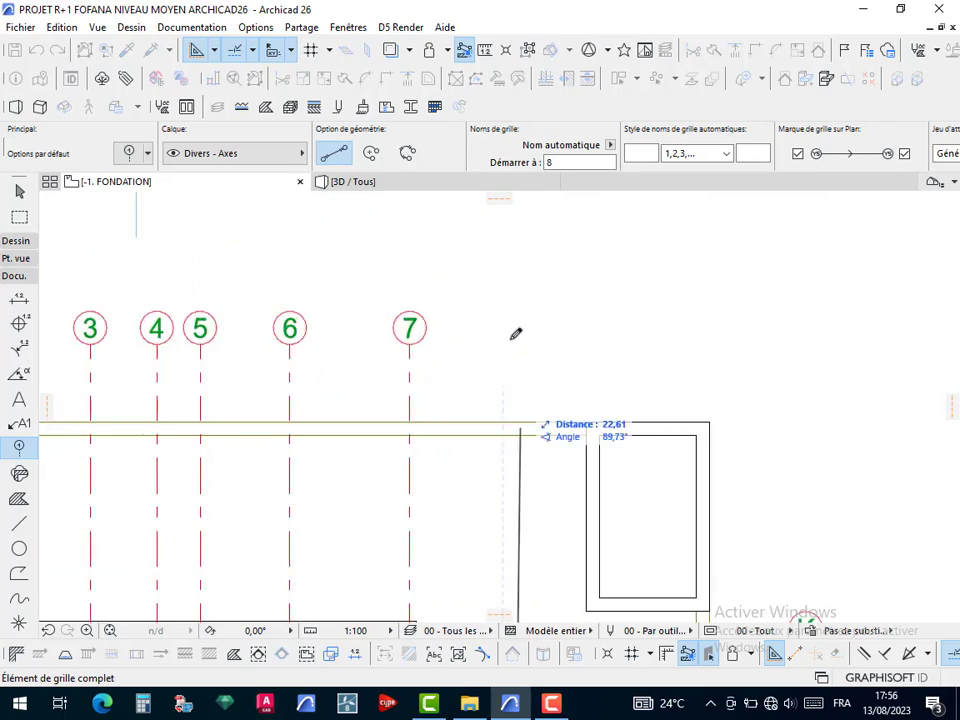
{"action": "left_click", "coordinate": [421, 342]}
Draw vertical grid axis 9, about 22.53 long, through the lower-right room's right wall centreline on axis A, aligning both ends with axis 8
{"action": "scroll", "coordinate": [530, 351], "scroll_direction": "down", "scroll_amount": 8}
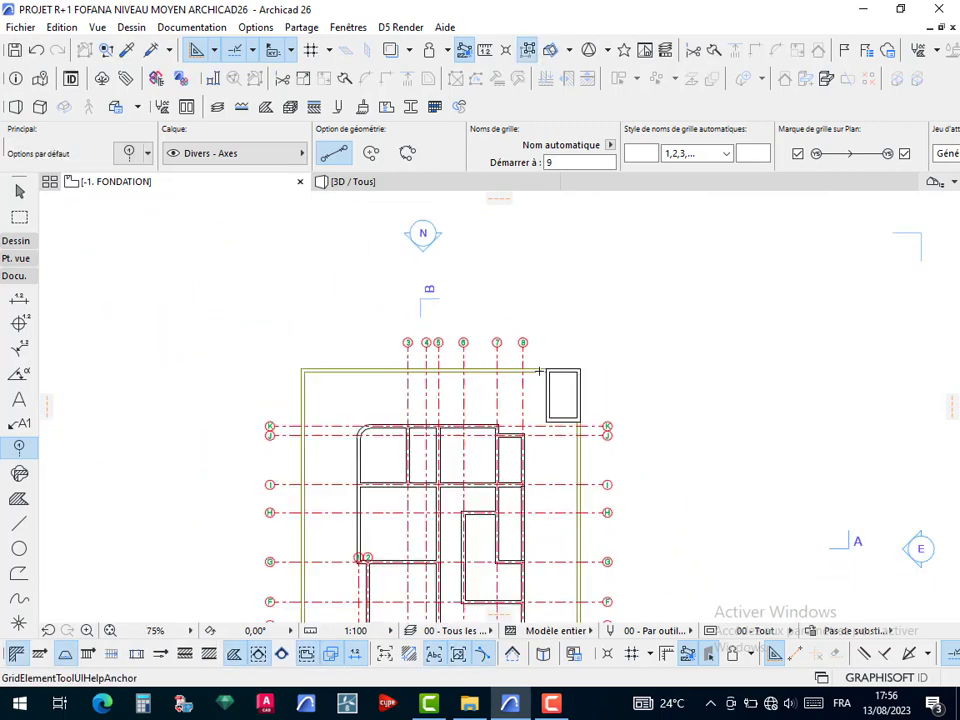
{"action": "middle_click_drag", "start_coordinate": [552, 460], "coordinate": [537, 396]}
{"action": "scroll", "coordinate": [555, 520], "scroll_direction": "up", "scroll_amount": 9}
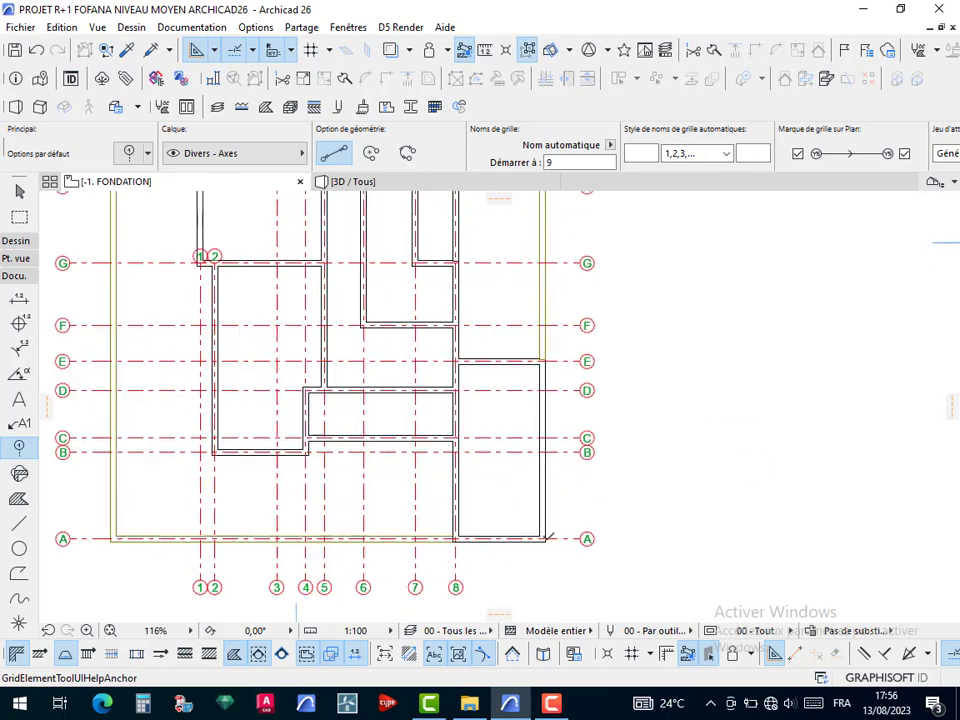
{"action": "scroll", "coordinate": [518, 397], "scroll_direction": "up", "scroll_amount": 2}
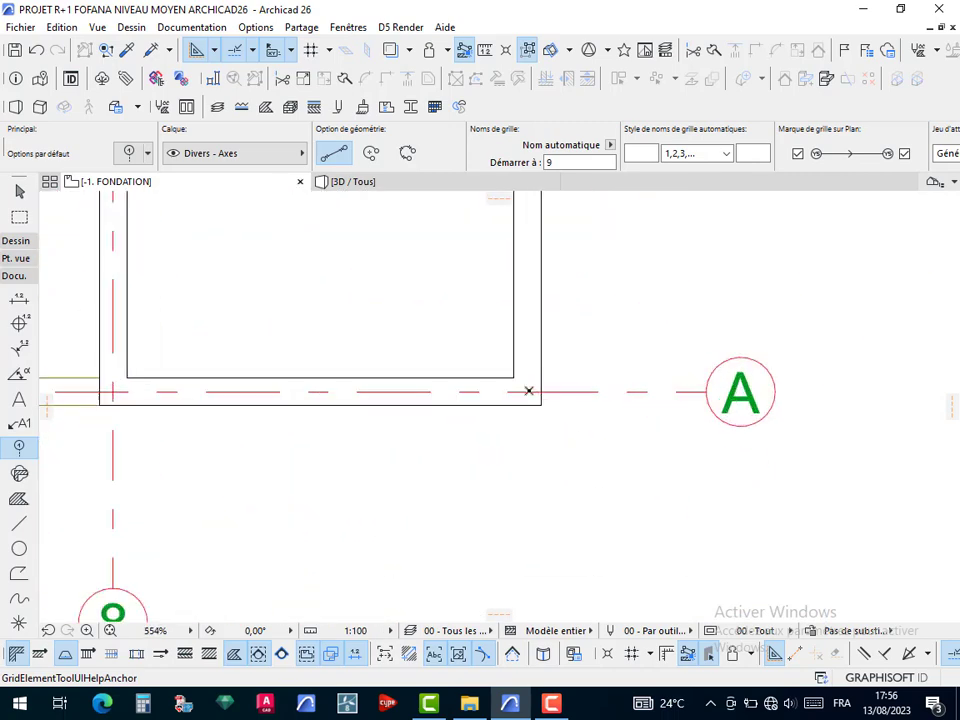
{"action": "middle_click_drag", "start_coordinate": [533, 368], "coordinate": [536, 330]}
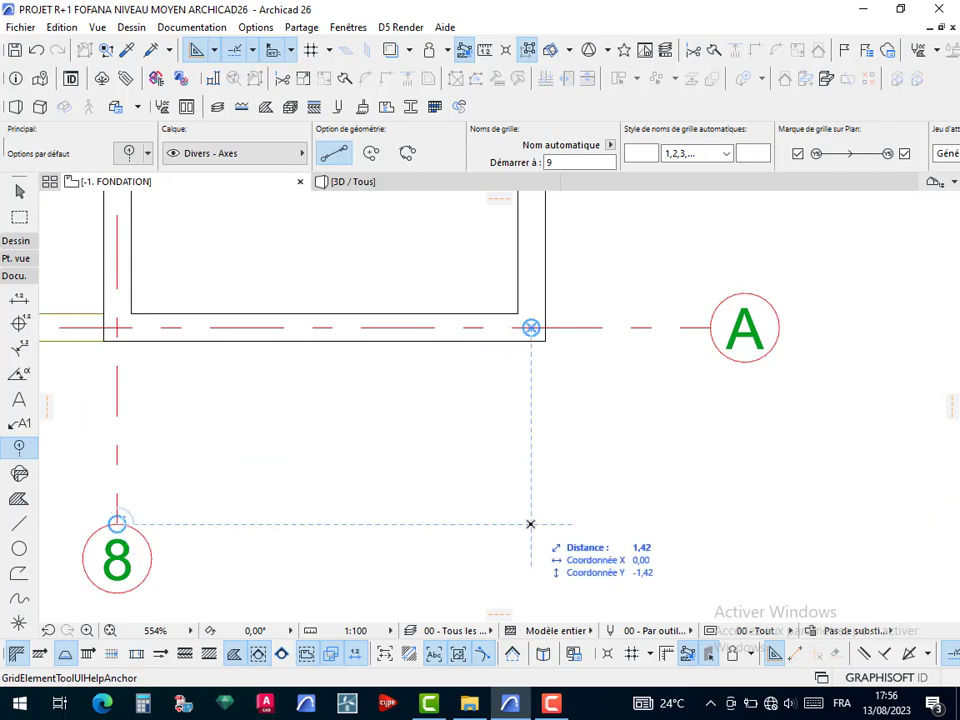
{"action": "left_click", "coordinate": [530, 522]}
{"action": "scroll", "coordinate": [531, 478], "scroll_direction": "down", "scroll_amount": 5}
{"action": "middle_click_drag", "start_coordinate": [546, 388], "coordinate": [568, 602]}
{"action": "middle_click_drag", "start_coordinate": [560, 341], "coordinate": [568, 593]}
{"action": "middle_click_drag", "start_coordinate": [565, 370], "coordinate": [571, 448]}
{"action": "scroll", "coordinate": [574, 434], "scroll_direction": "up", "scroll_amount": 4}
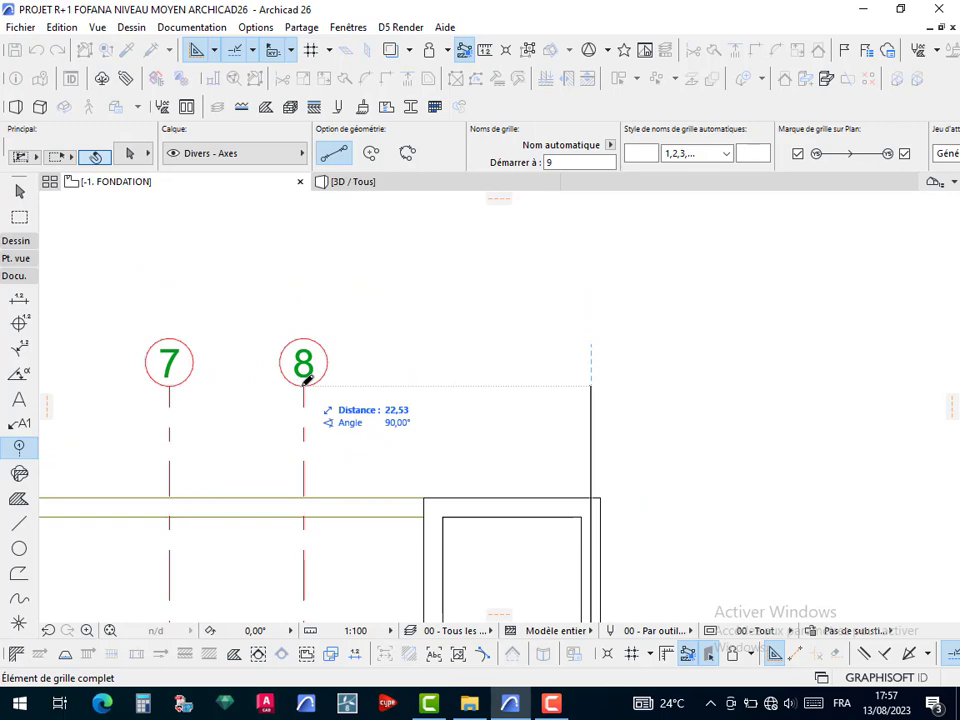
{"action": "left_click", "coordinate": [306, 370]}
Stretch the upper end of grid axis 1 from axis G up to align with the upper end of axis 3
{"action": "scroll", "coordinate": [465, 317], "scroll_direction": "down", "scroll_amount": 6}
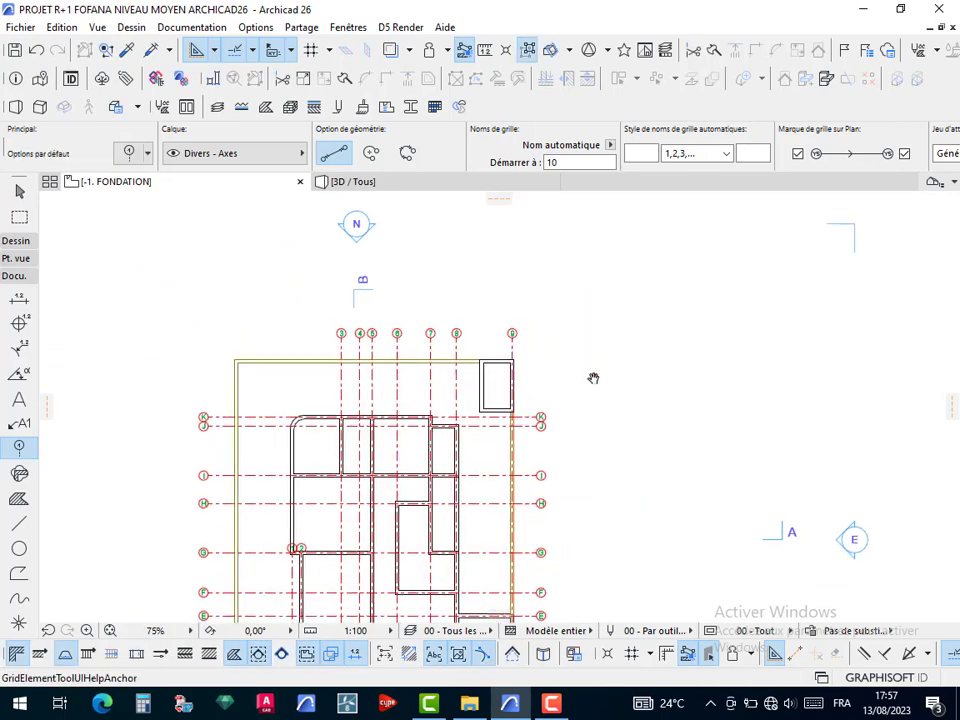
{"action": "scroll", "coordinate": [550, 424], "scroll_direction": "up", "scroll_amount": 5}
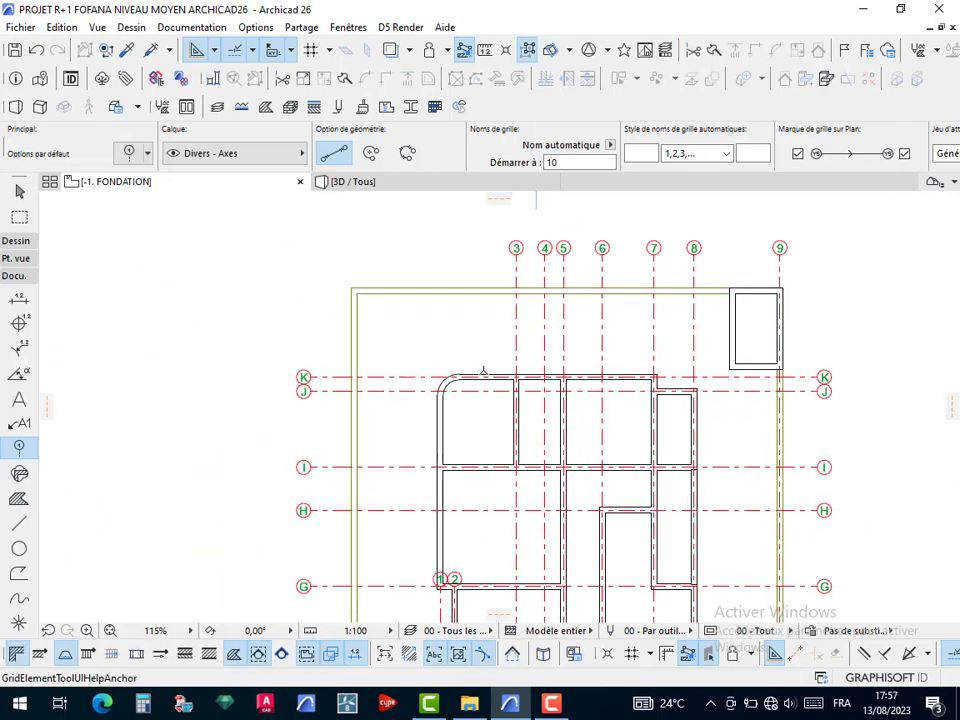
{"action": "scroll", "coordinate": [479, 362], "scroll_direction": "down", "scroll_amount": 4}
{"action": "key", "text": "Escape"}
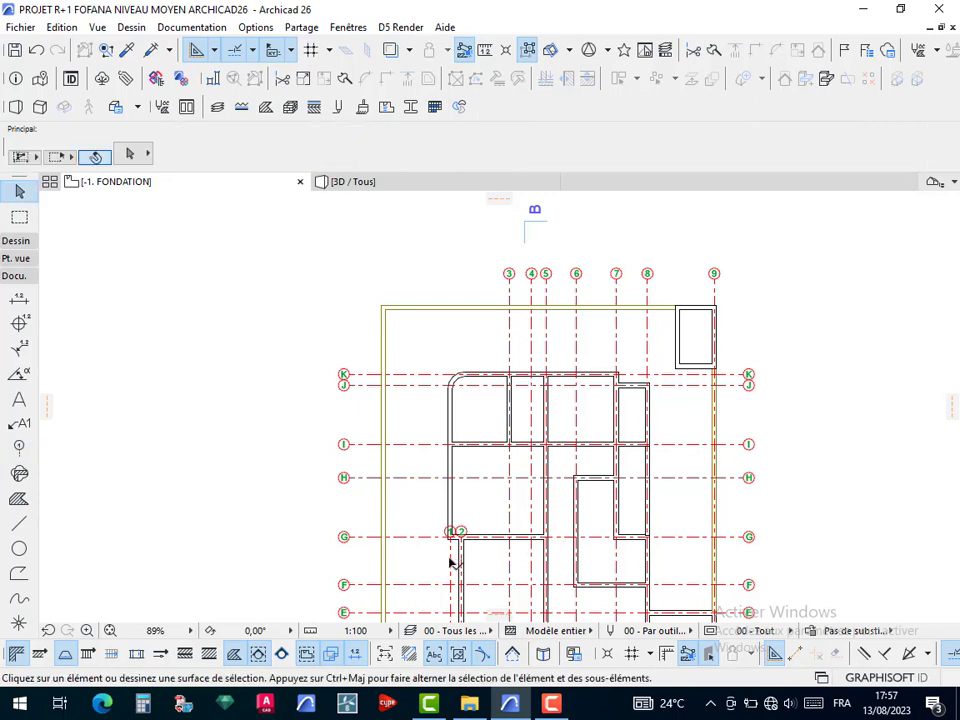
{"action": "left_click", "coordinate": [450, 540]}
{"action": "scroll", "coordinate": [450, 540], "scroll_direction": "up", "scroll_amount": 14}
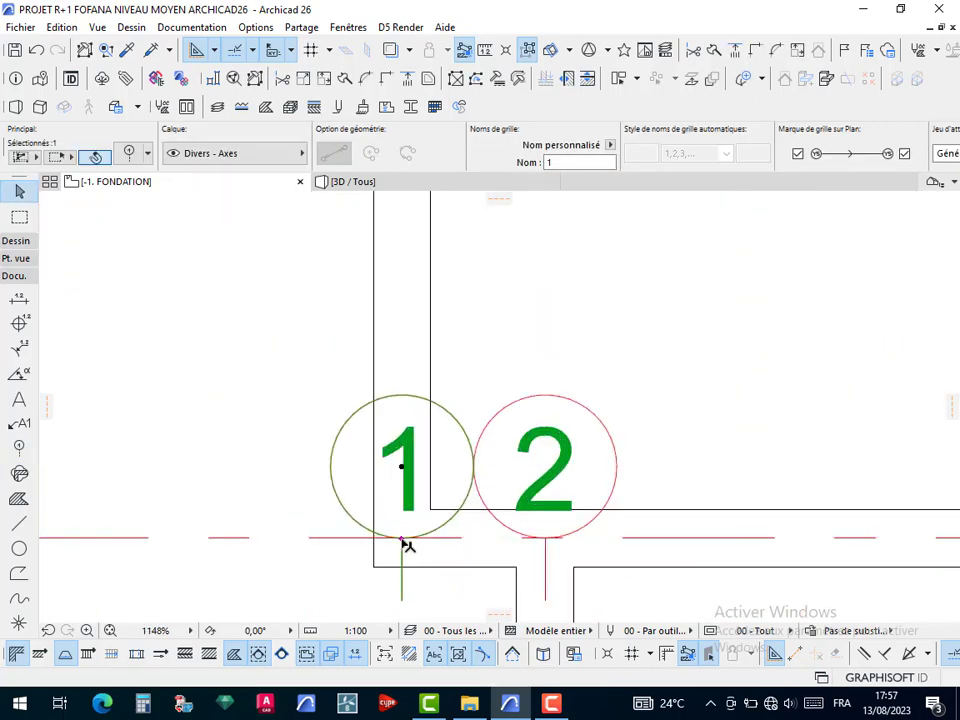
{"action": "left_click", "coordinate": [402, 543]}
{"action": "scroll", "coordinate": [411, 377], "scroll_direction": "down", "scroll_amount": 12}
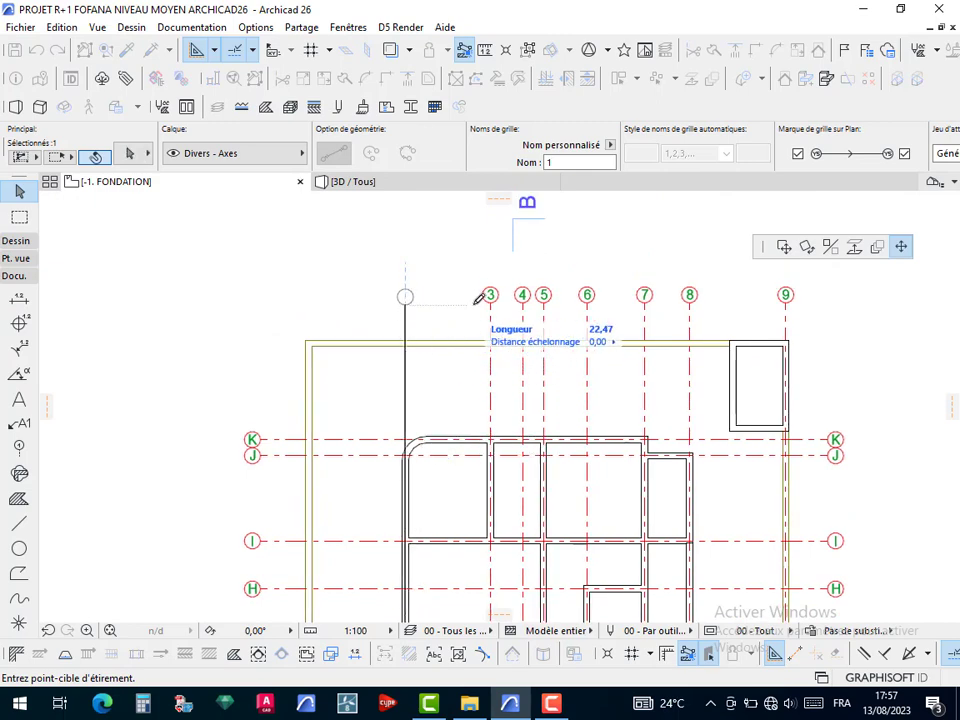
{"action": "left_click", "coordinate": [500, 295]}
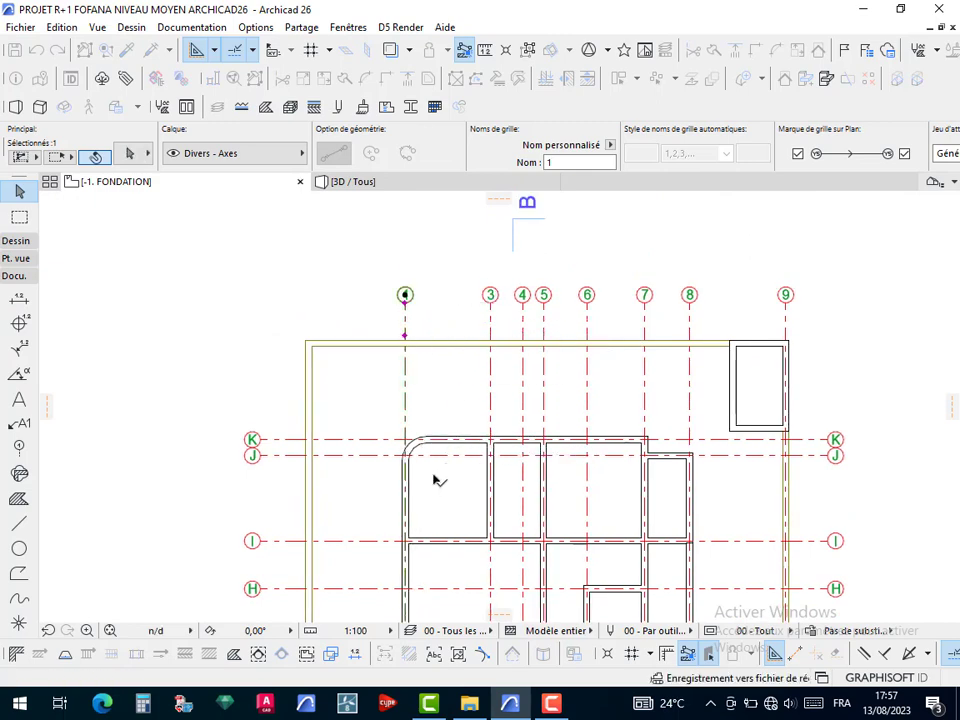
Stretch the upper end of grid axis 2 from axis G straight up to align with the upper end of axis 3
{"action": "middle_click_drag", "start_coordinate": [412, 356], "coordinate": [395, 238]}
{"action": "key", "text": "Escape"}
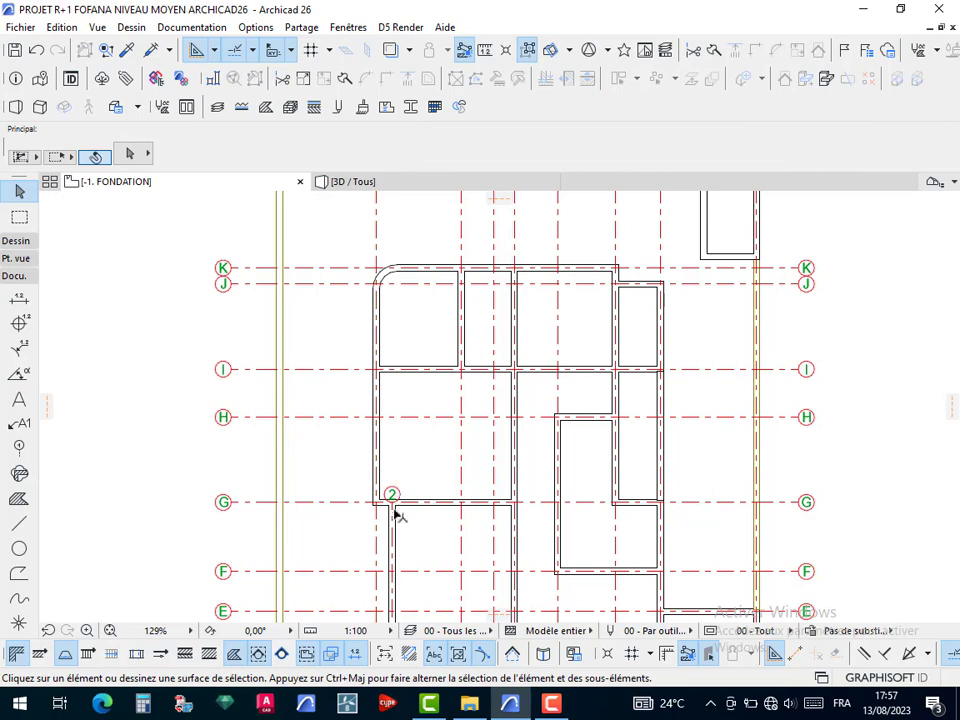
{"action": "left_click", "coordinate": [393, 527]}
{"action": "scroll", "coordinate": [409, 523], "scroll_direction": "up", "scroll_amount": 5}
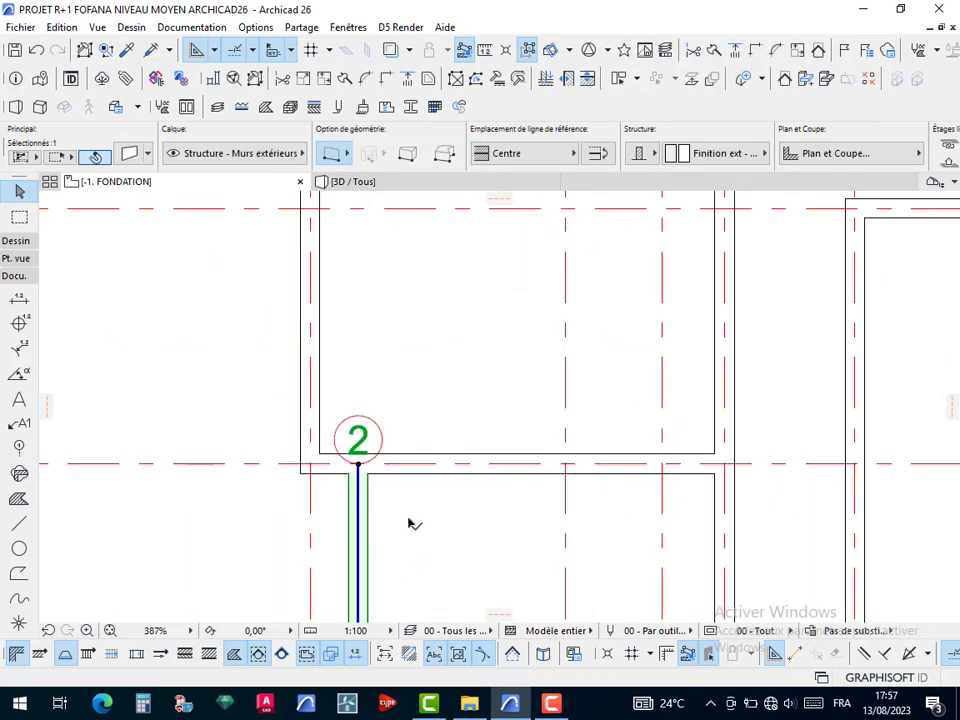
{"action": "key", "text": "Escape"}
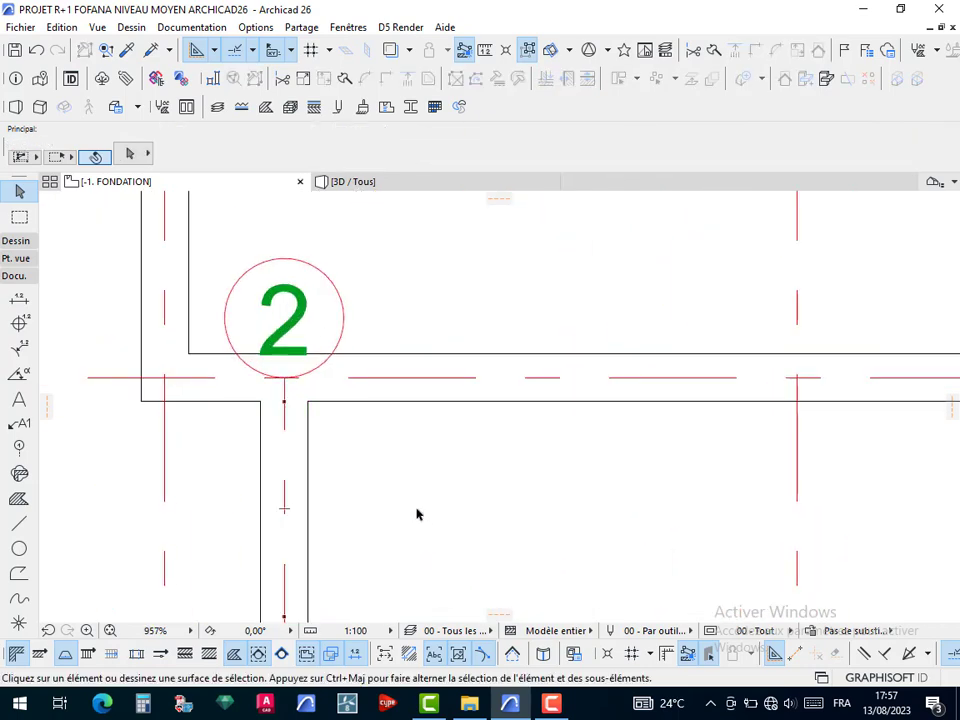
{"action": "left_click", "coordinate": [289, 437]}
{"action": "left_click", "coordinate": [343, 275]}
{"action": "left_click", "coordinate": [276, 318]}
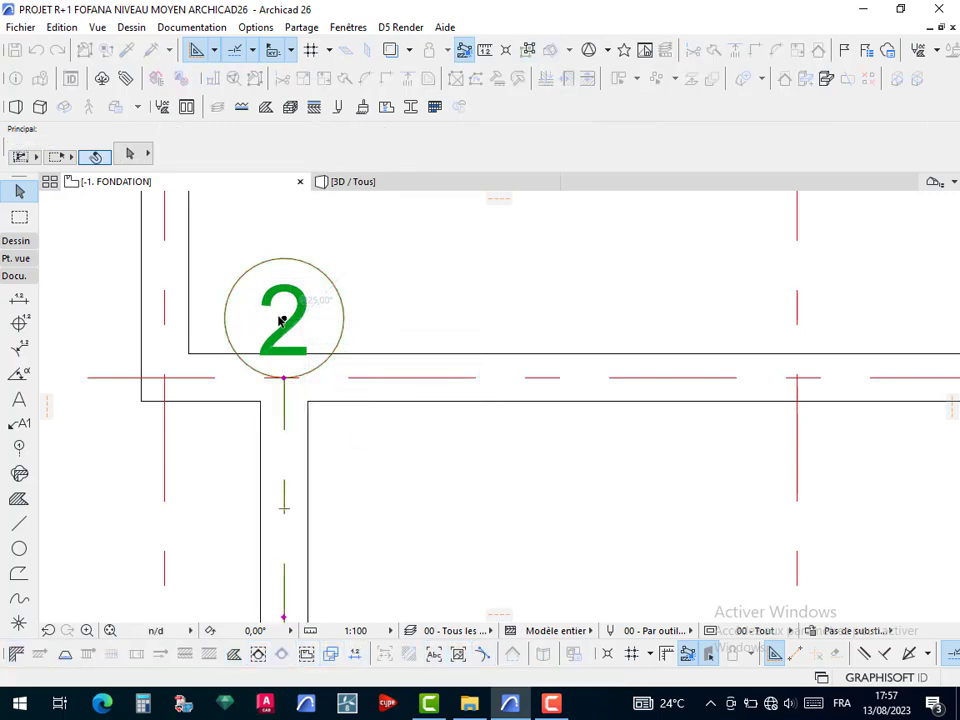
{"action": "left_click", "coordinate": [284, 377]}
{"action": "scroll", "coordinate": [284, 365], "scroll_direction": "down", "scroll_amount": 10}
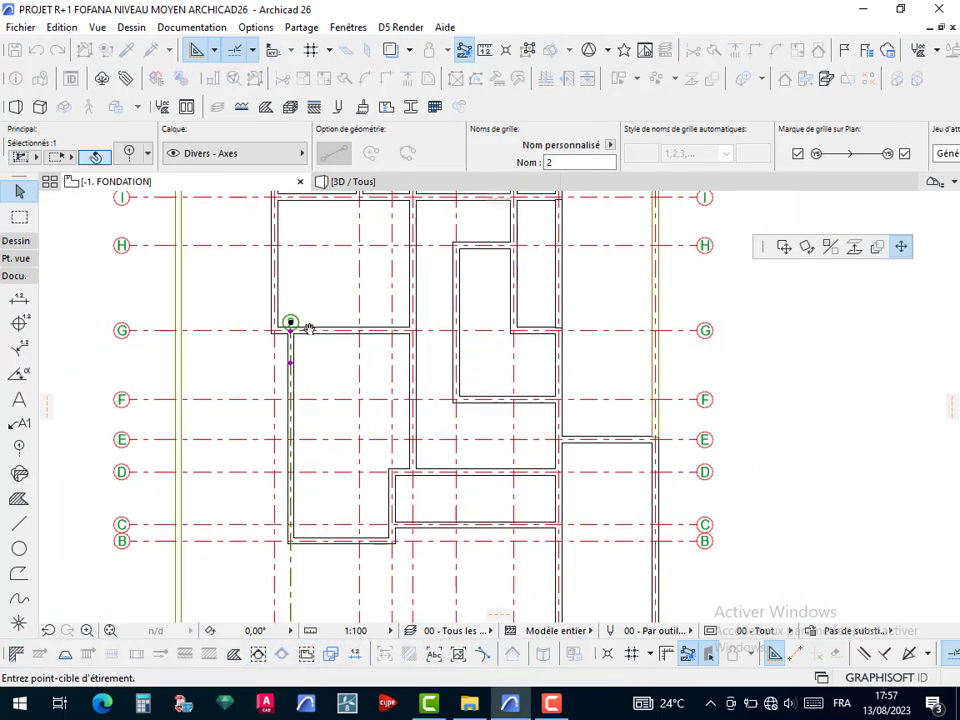
{"action": "middle_click_drag", "start_coordinate": [316, 553], "coordinate": [315, 592]}
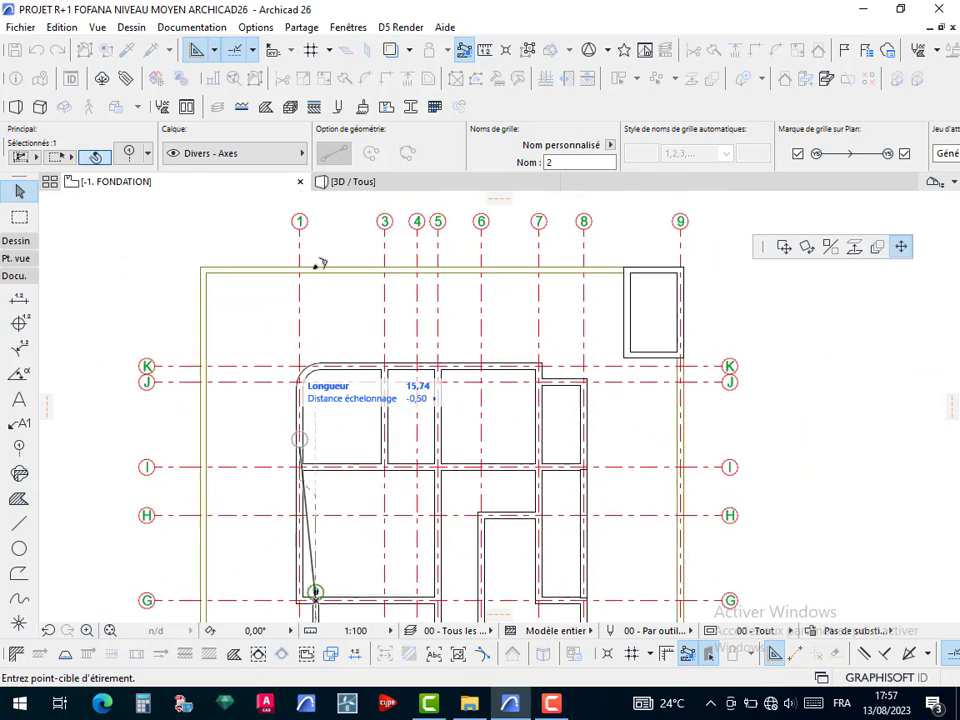
{"action": "left_click", "coordinate": [384, 222]}
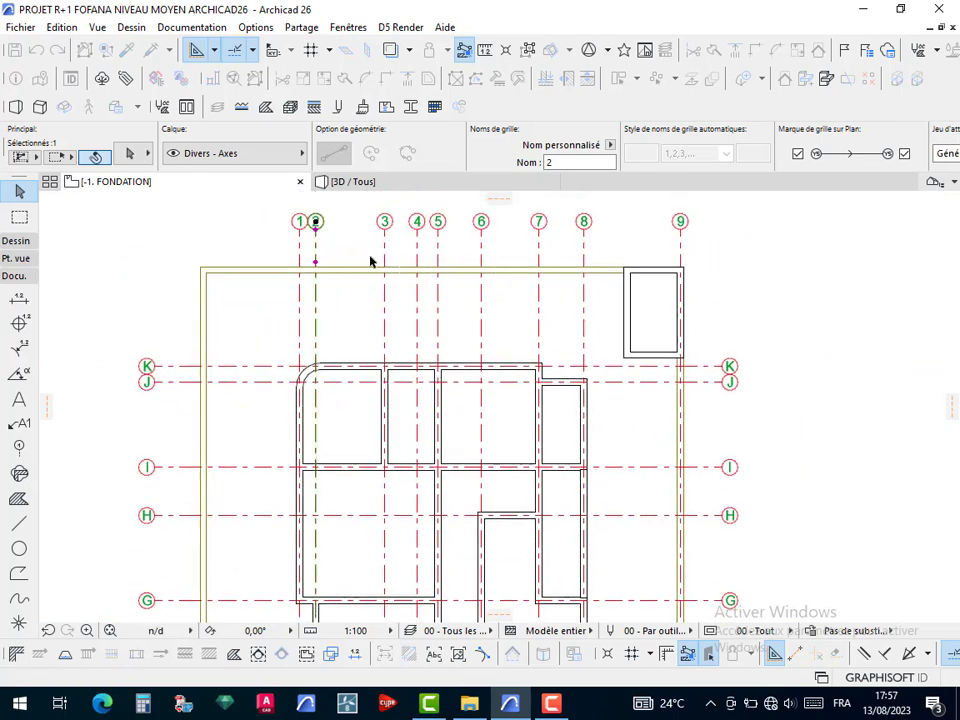
{"action": "scroll", "coordinate": [405, 261], "scroll_direction": "down", "scroll_amount": 5}
{"action": "scroll", "coordinate": [378, 537], "scroll_direction": "up", "scroll_amount": 5}
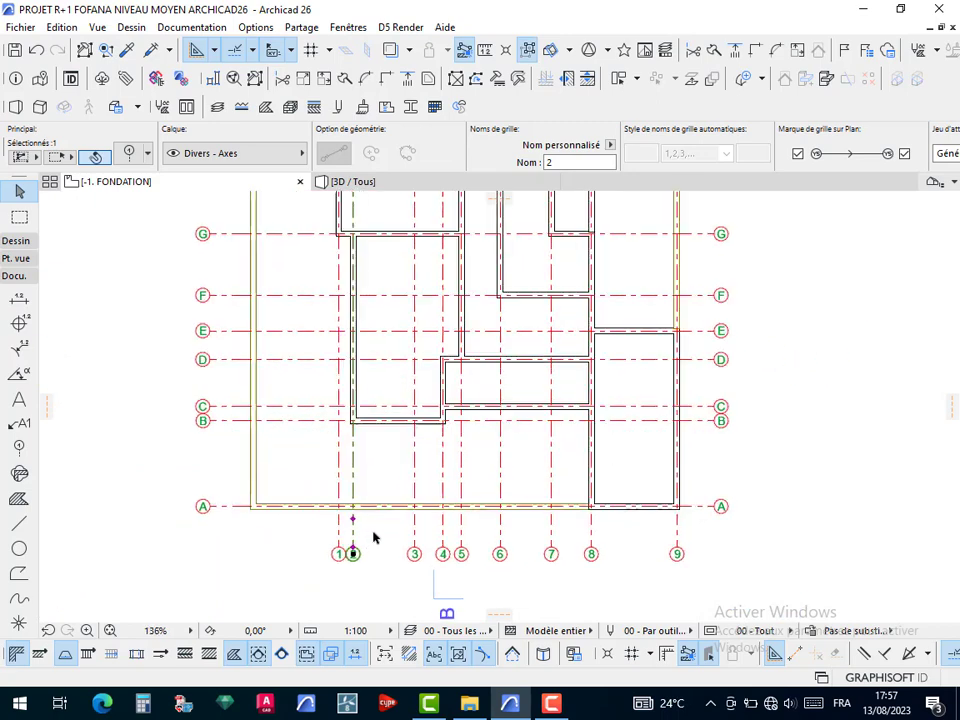
{"action": "left_click", "coordinate": [236, 562]}
Draw a rectangle of continuous lines, about 17.65 wide, around the plan through the inner ends of the lettered and numbered axes
{"action": "scroll", "coordinate": [236, 561], "scroll_direction": "down", "scroll_amount": 3}
{"action": "scroll", "coordinate": [240, 536], "scroll_direction": "down", "scroll_amount": 1}
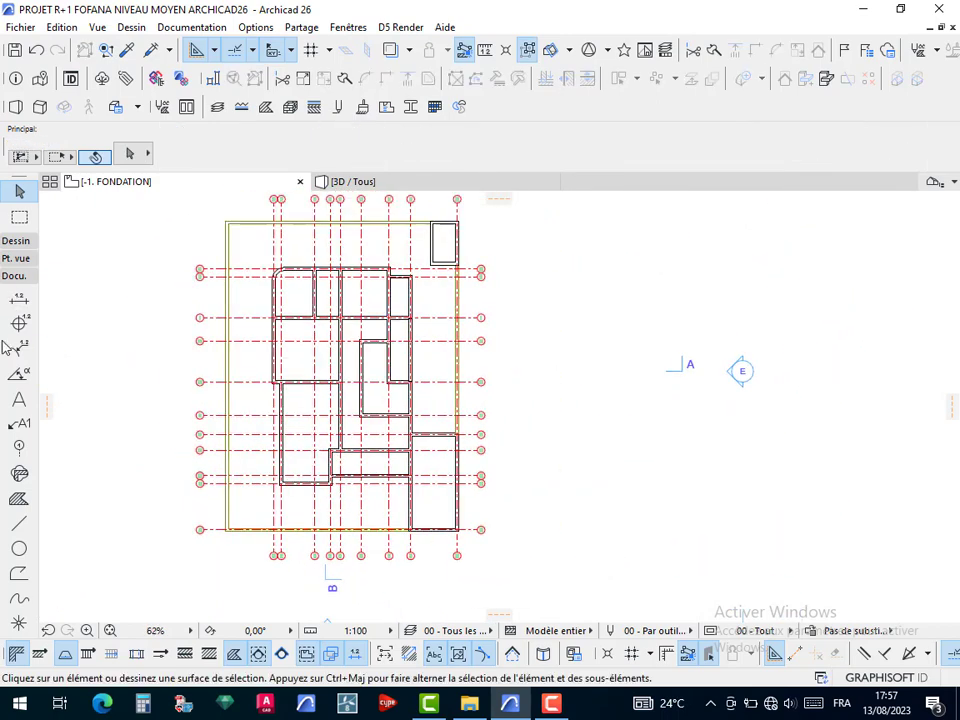
{"action": "left_click", "coordinate": [19, 523]}
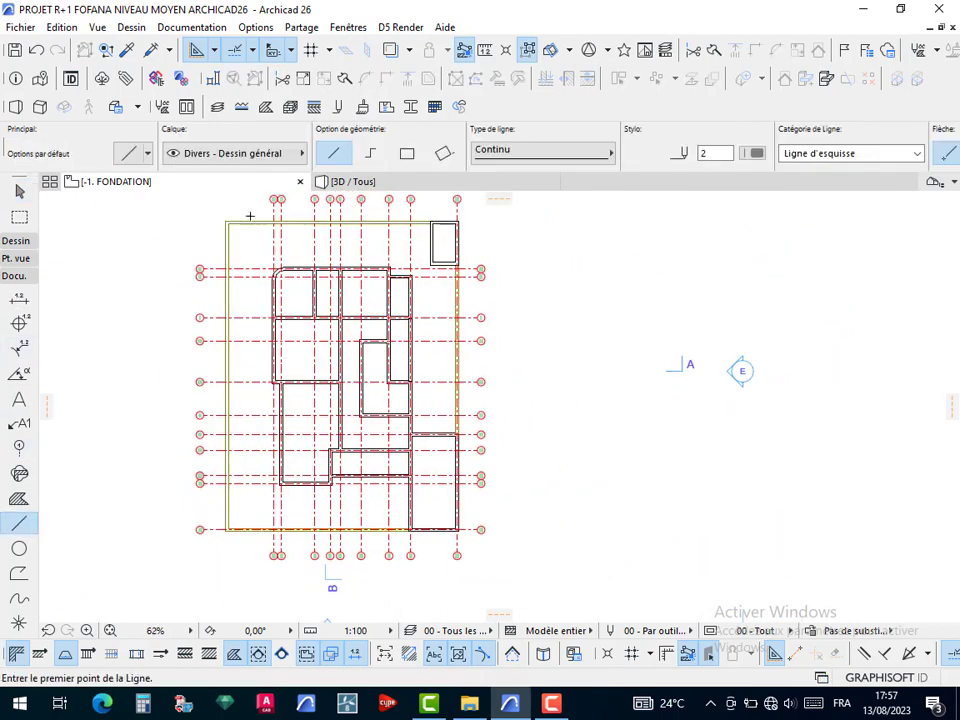
{"action": "left_click", "coordinate": [407, 154]}
{"action": "scroll", "coordinate": [285, 492], "scroll_direction": "up", "scroll_amount": 7}
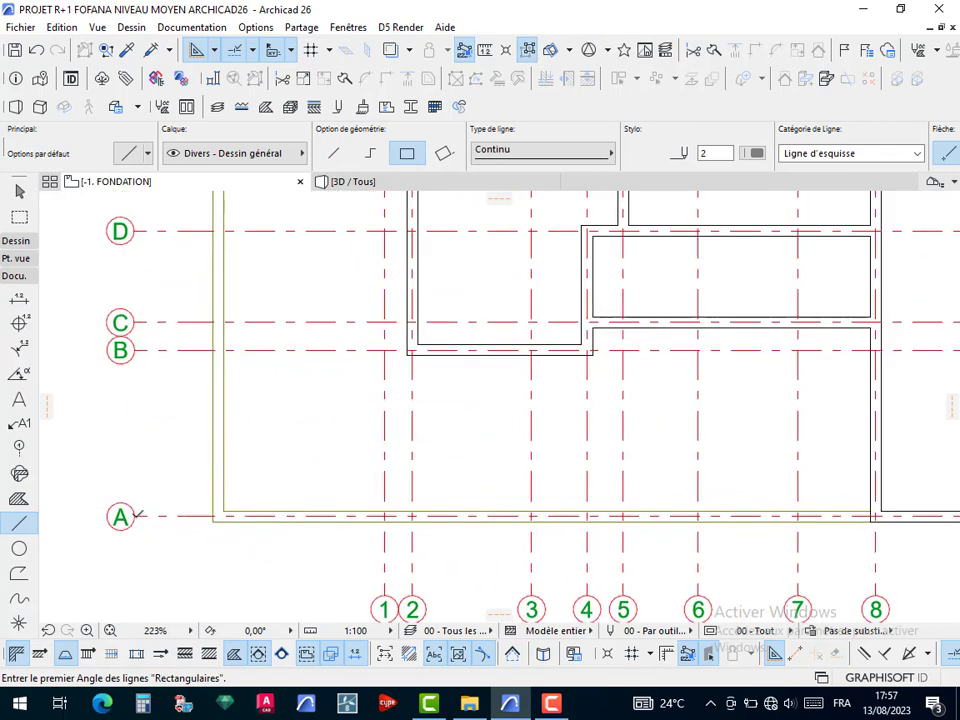
{"action": "middle_click_drag", "start_coordinate": [134, 516], "coordinate": [171, 282]}
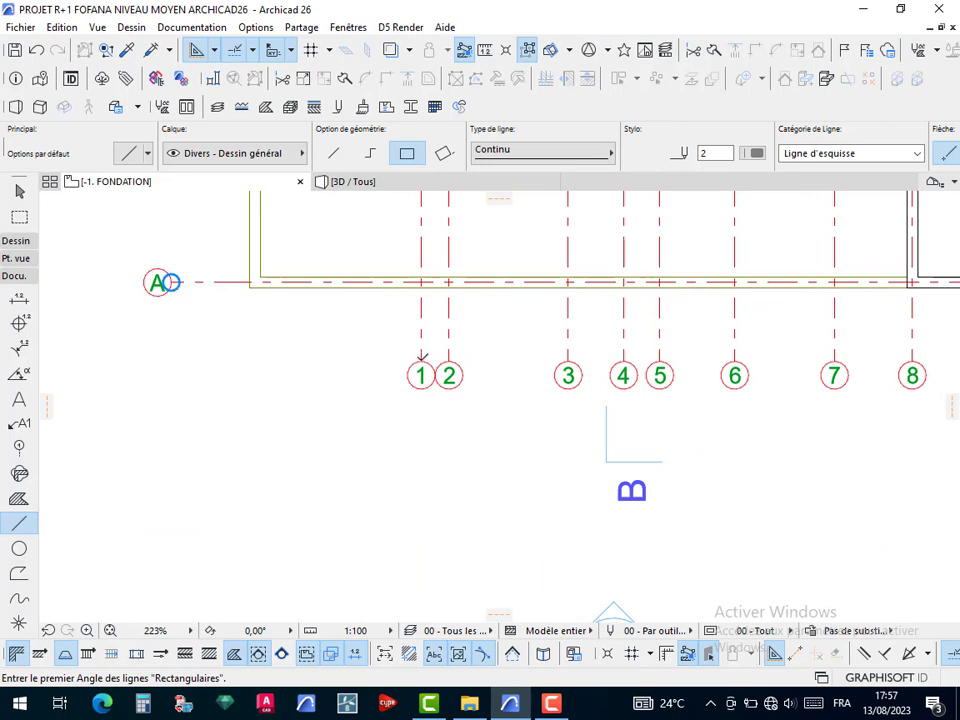
{"action": "left_click", "coordinate": [173, 362]}
{"action": "scroll", "coordinate": [213, 312], "scroll_direction": "down", "scroll_amount": 8}
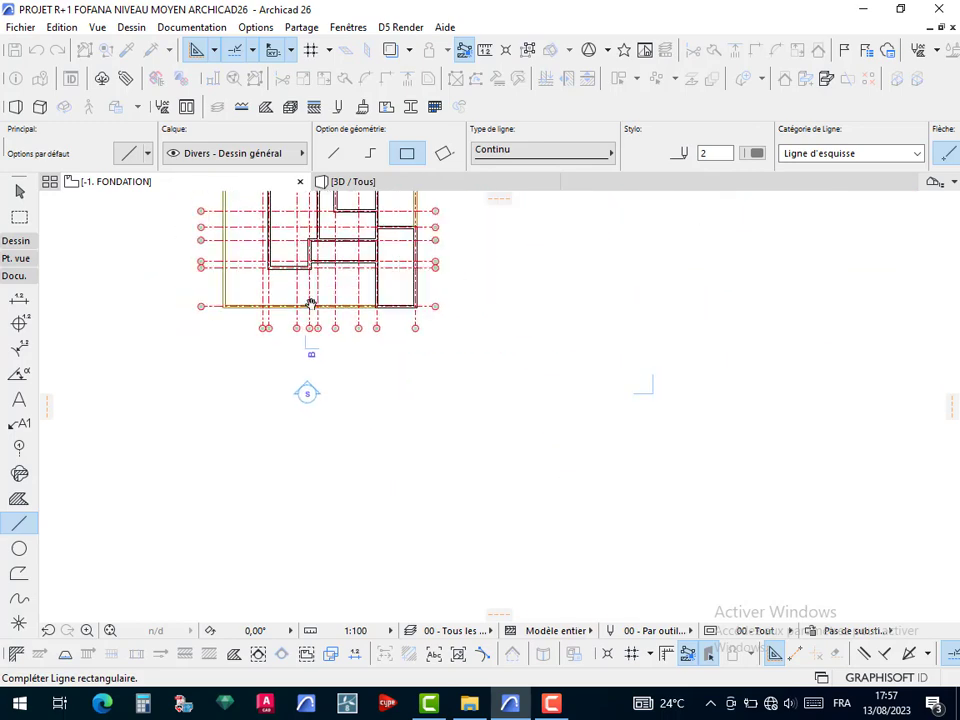
{"action": "scroll", "coordinate": [412, 270], "scroll_direction": "up", "scroll_amount": 8}
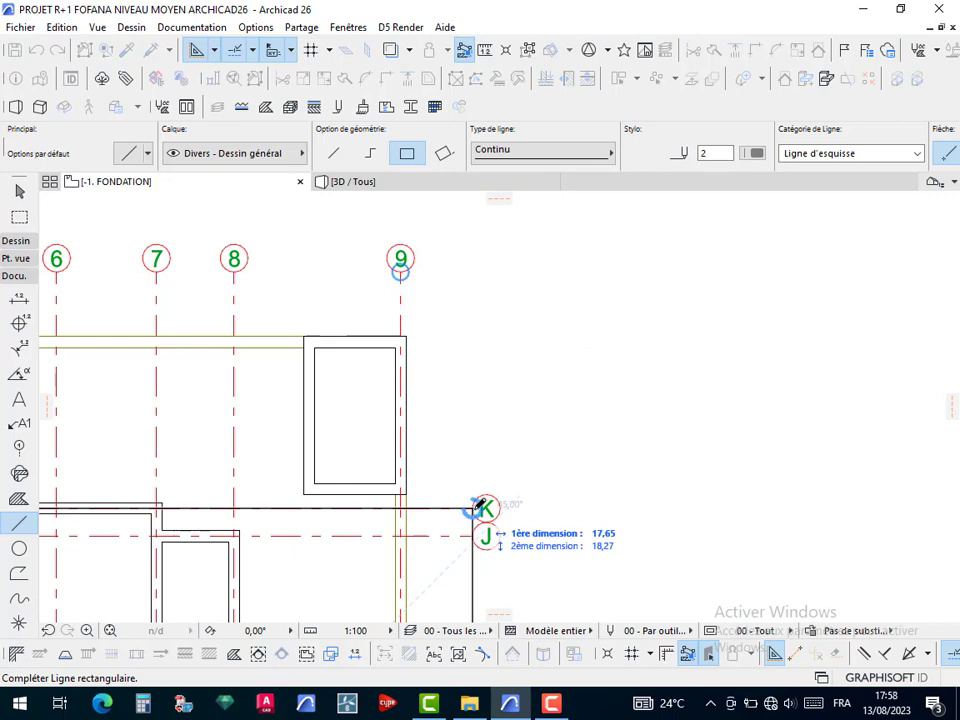
{"action": "key", "text": "Escape"}
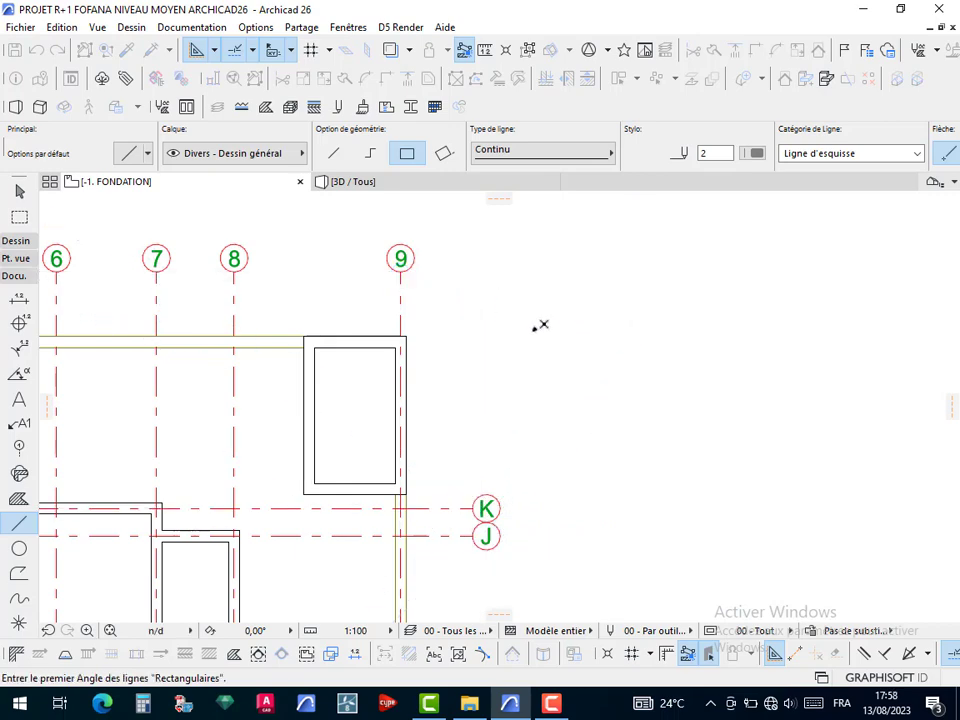
{"action": "scroll", "coordinate": [541, 300], "scroll_direction": "down", "scroll_amount": 4}
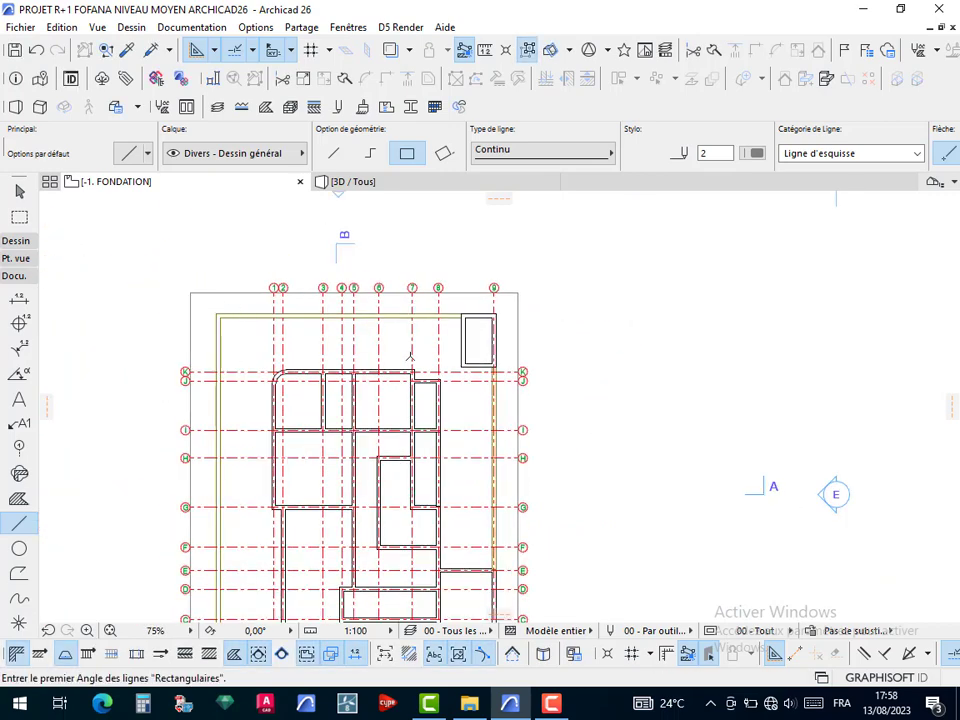
{"action": "key", "text": "Escape"}
In the default dimension settings, choose the solid filled arrowhead as marker type and the short fixed witness lines at the ends
{"action": "middle_click_drag", "start_coordinate": [469, 376], "coordinate": [589, 188]}
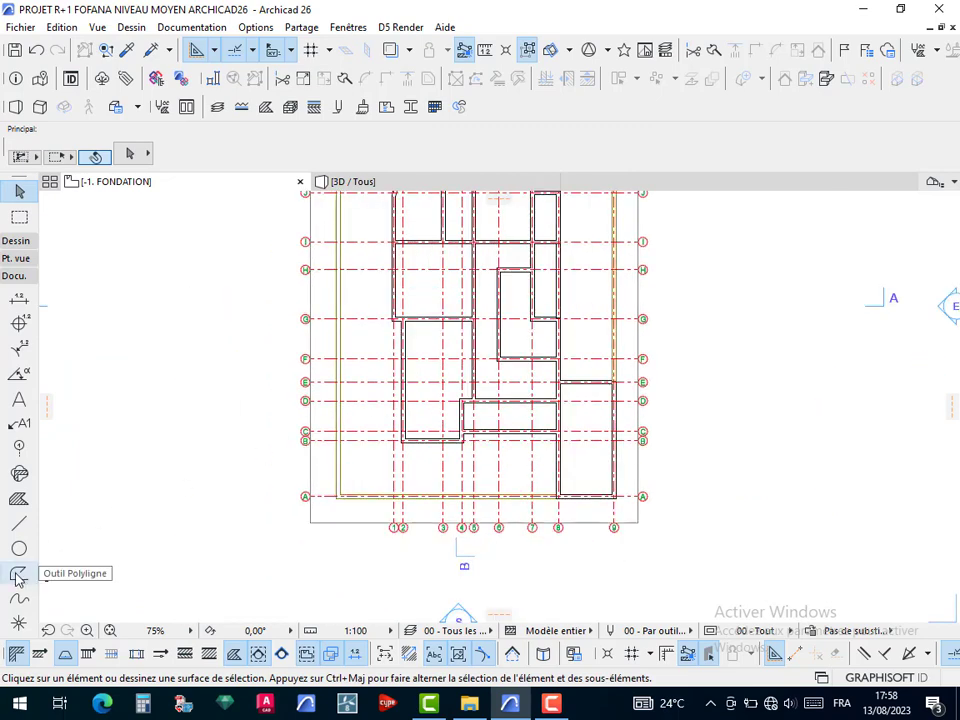
{"action": "left_click", "coordinate": [18, 300]}
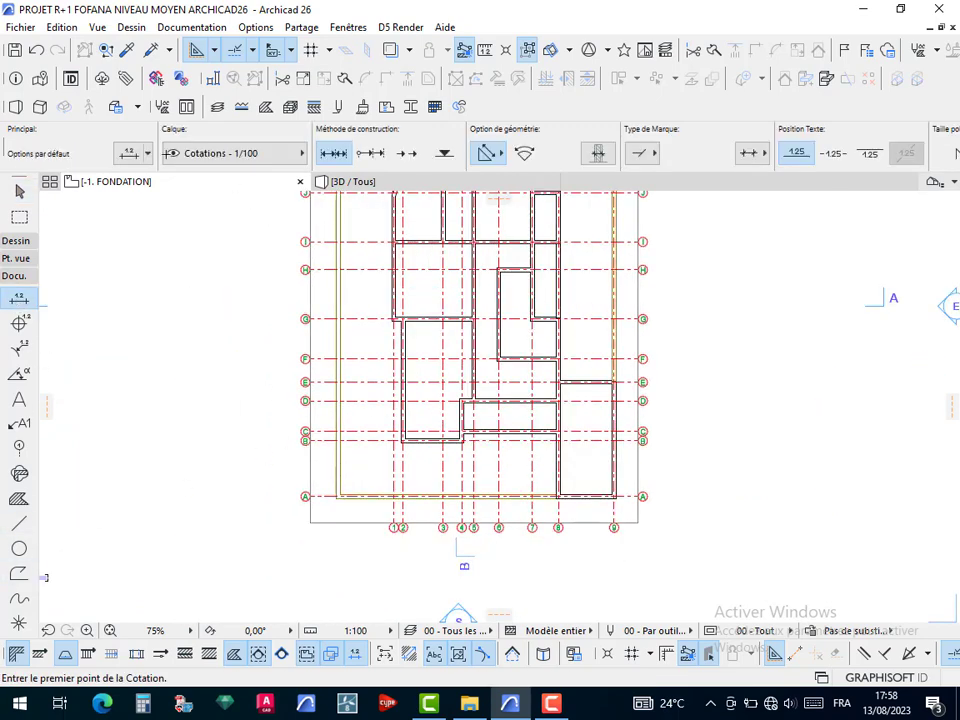
{"action": "left_click", "coordinate": [128, 155]}
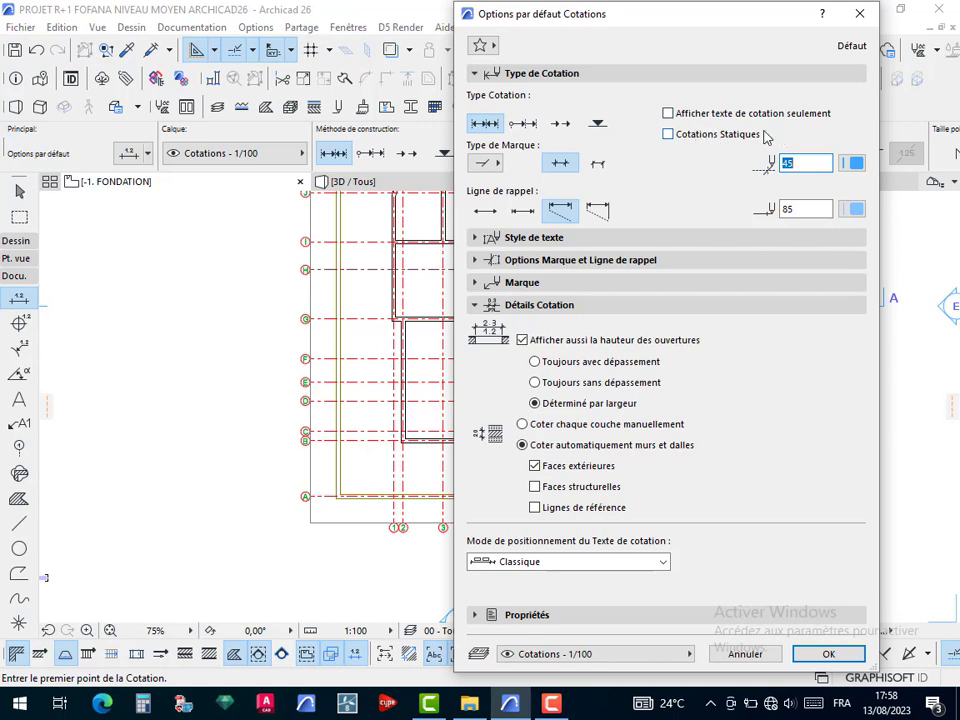
{"action": "left_click", "coordinate": [489, 166]}
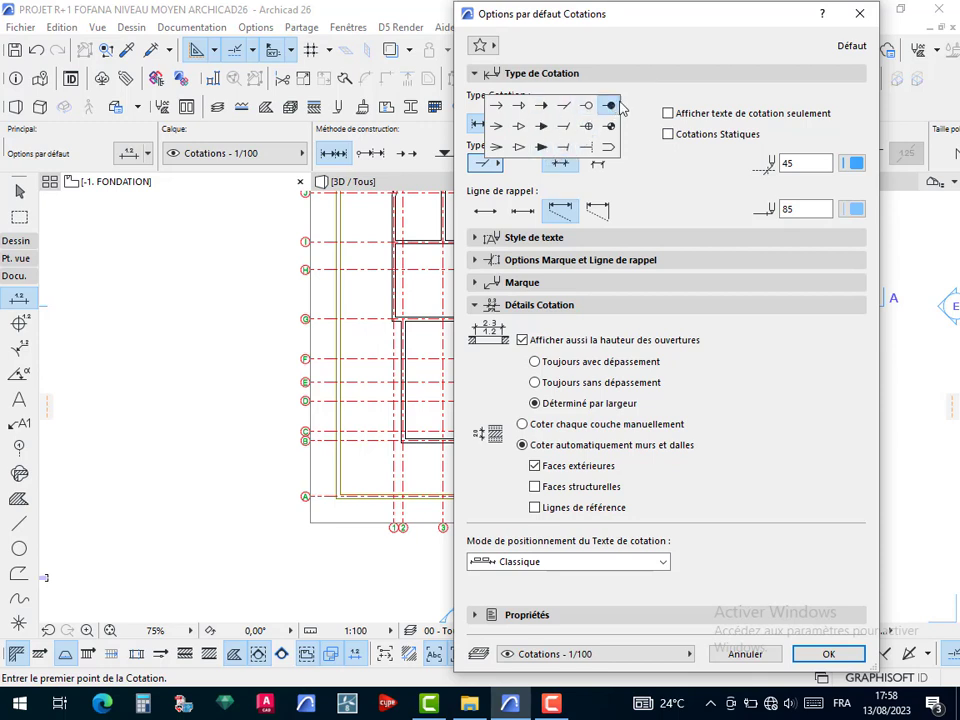
{"action": "left_click", "coordinate": [542, 106]}
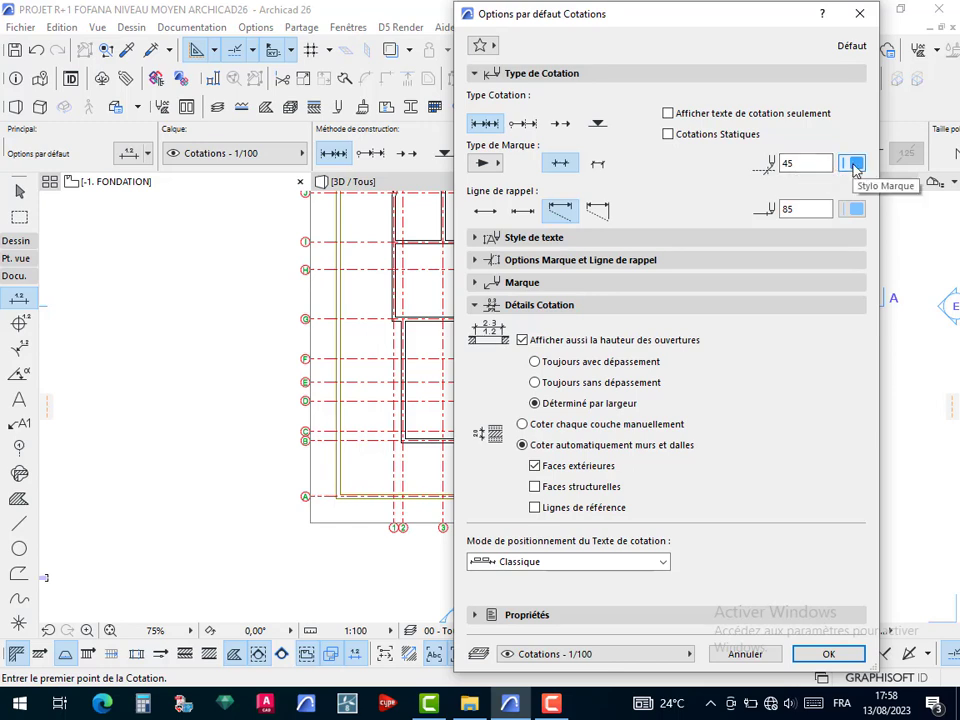
{"action": "left_click", "coordinate": [524, 214]}
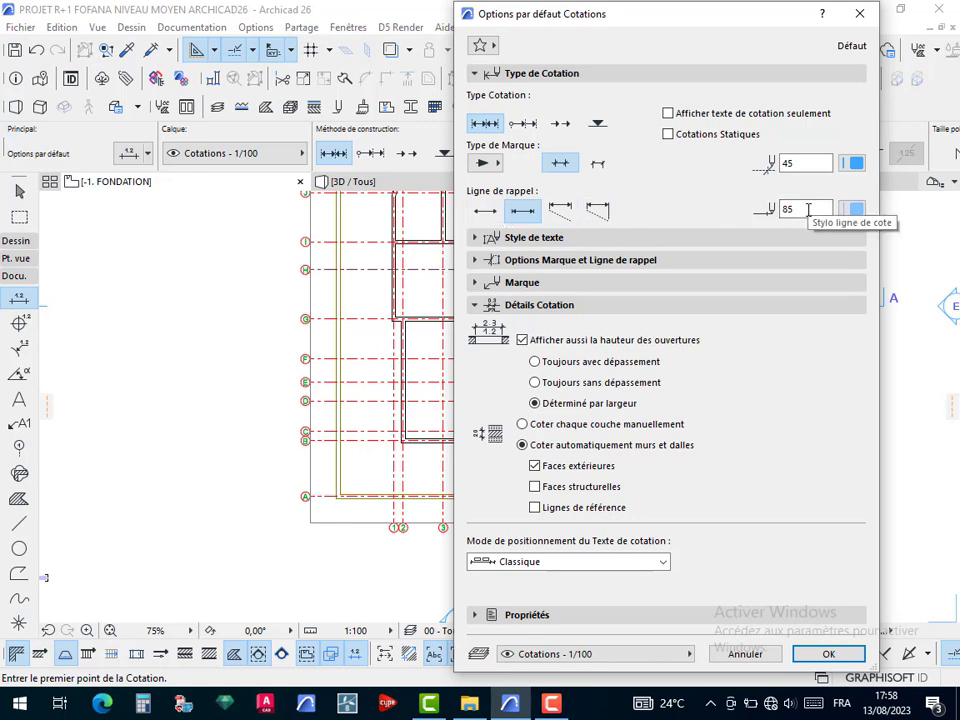
Set the dimension marker pen to green pen 4 and the dimension line pen to black pen 1
{"action": "left_click", "coordinate": [852, 165]}
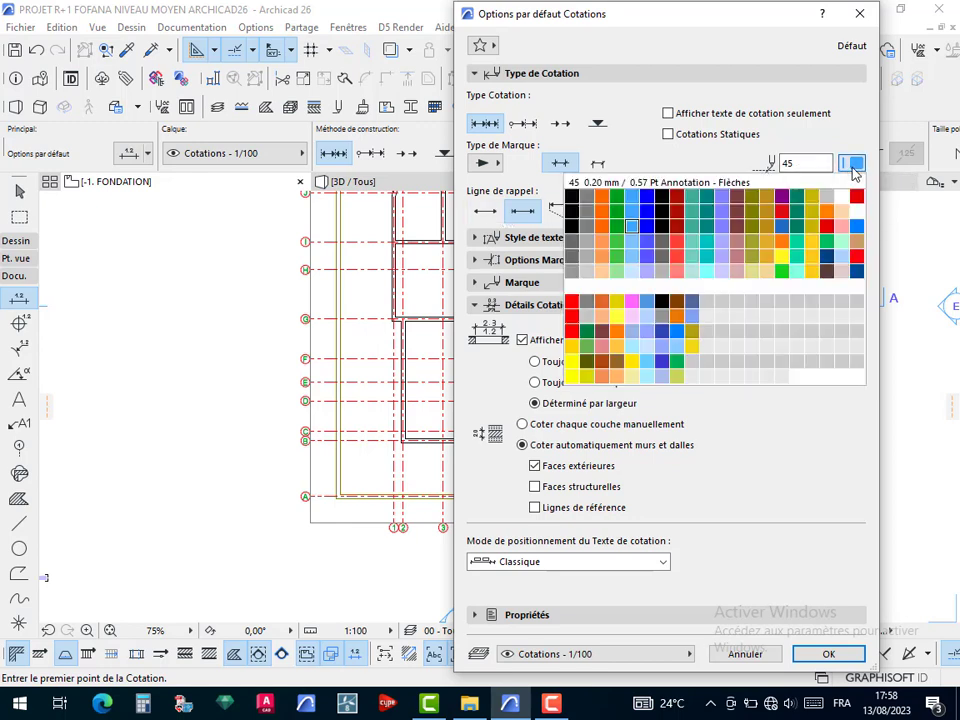
{"action": "left_click", "coordinate": [617, 199]}
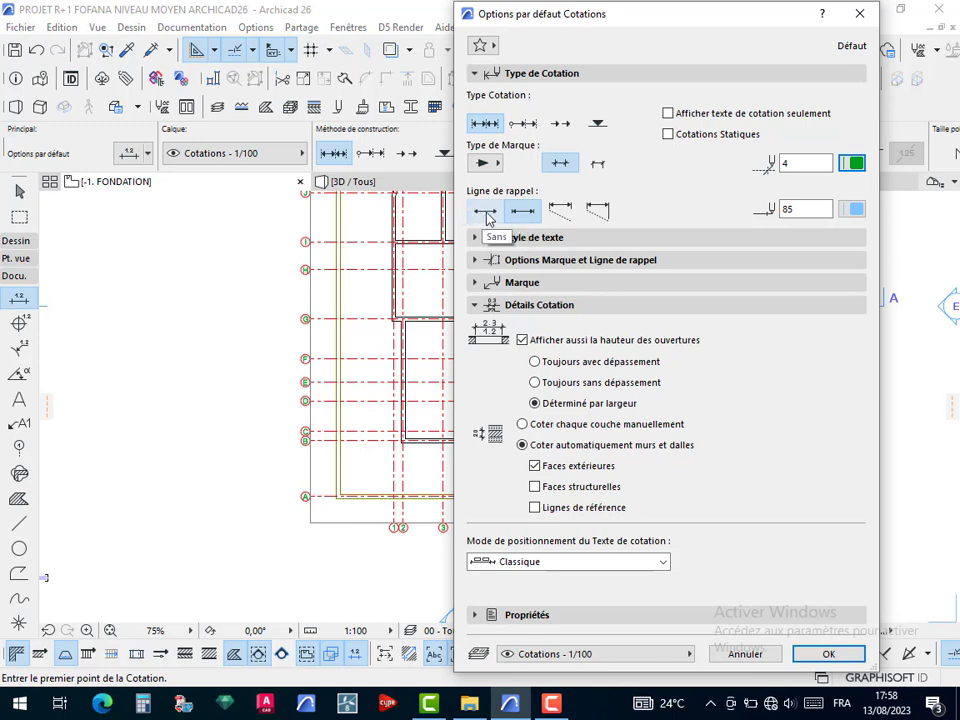
{"action": "left_click", "coordinate": [851, 209]}
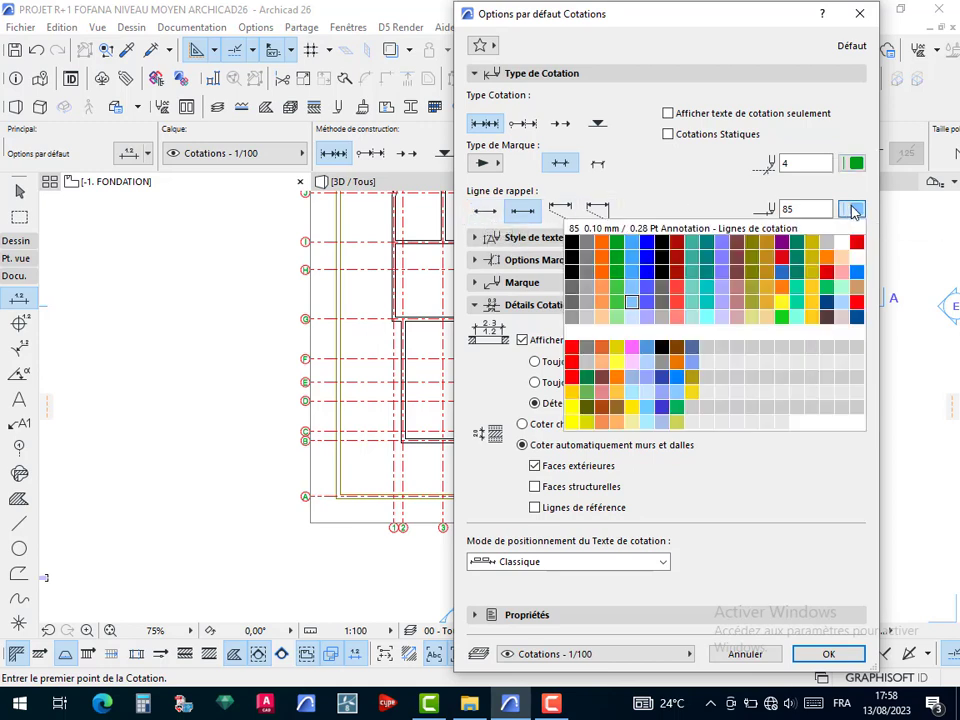
{"action": "left_click", "coordinate": [570, 244]}
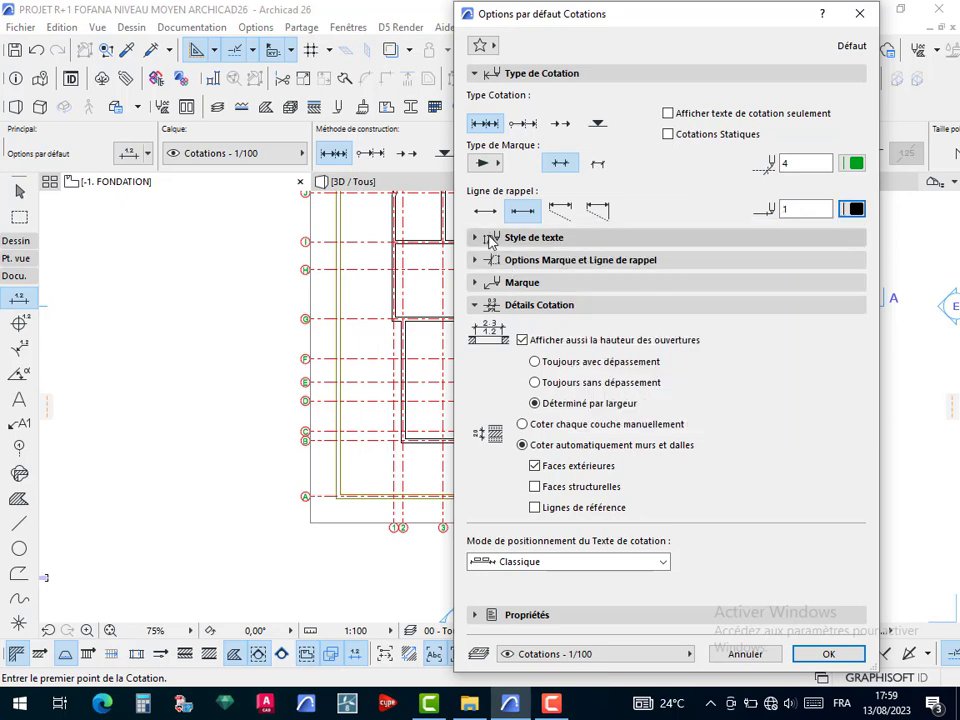
Set the dimension text positioning mode to Centré and make the text bold with a 1,50 mm font size
{"action": "left_click", "coordinate": [540, 564]}
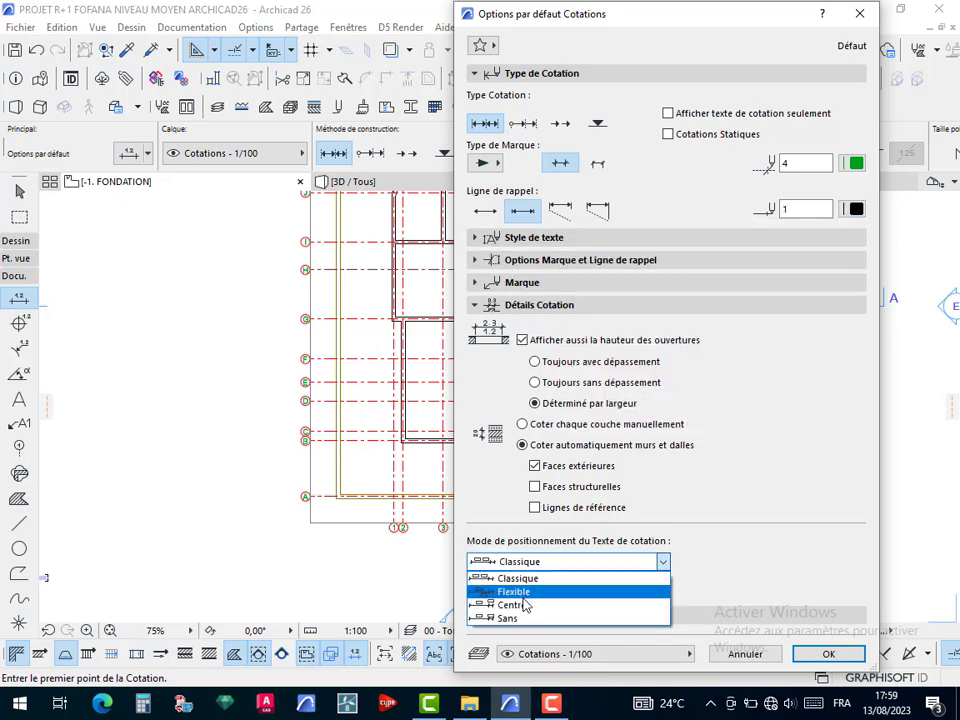
{"action": "left_click", "coordinate": [518, 605]}
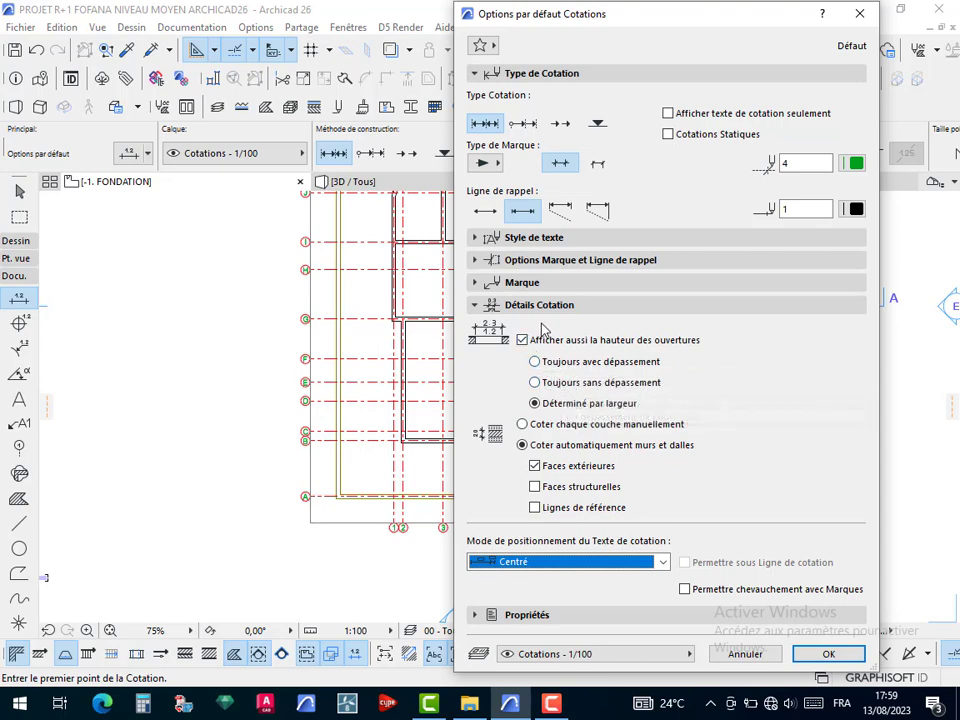
{"action": "left_click", "coordinate": [480, 238]}
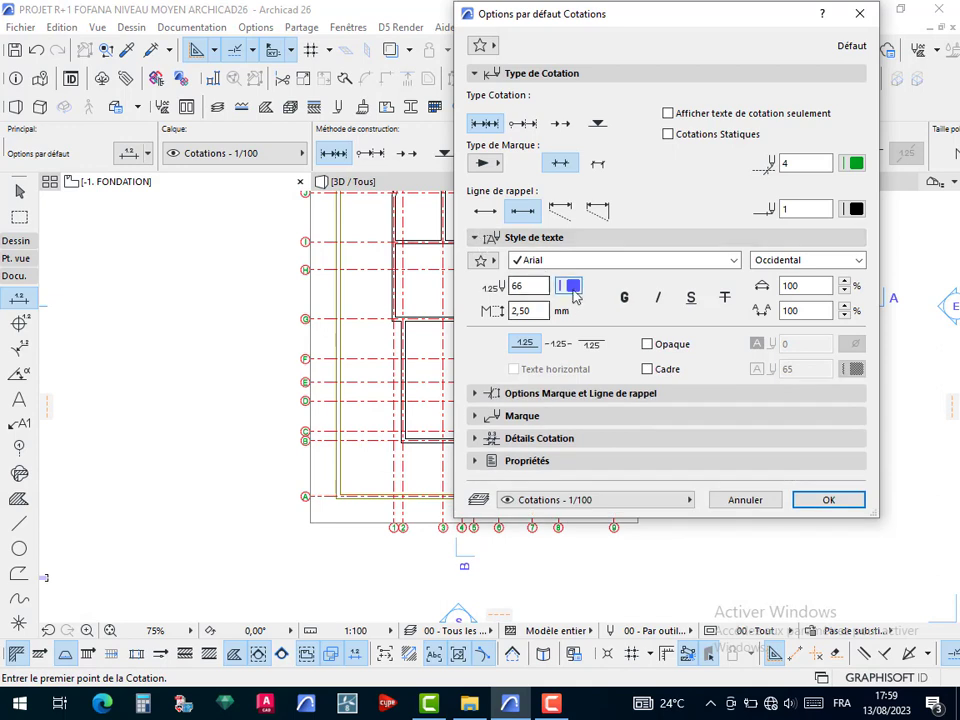
{"action": "left_click", "coordinate": [530, 287]}
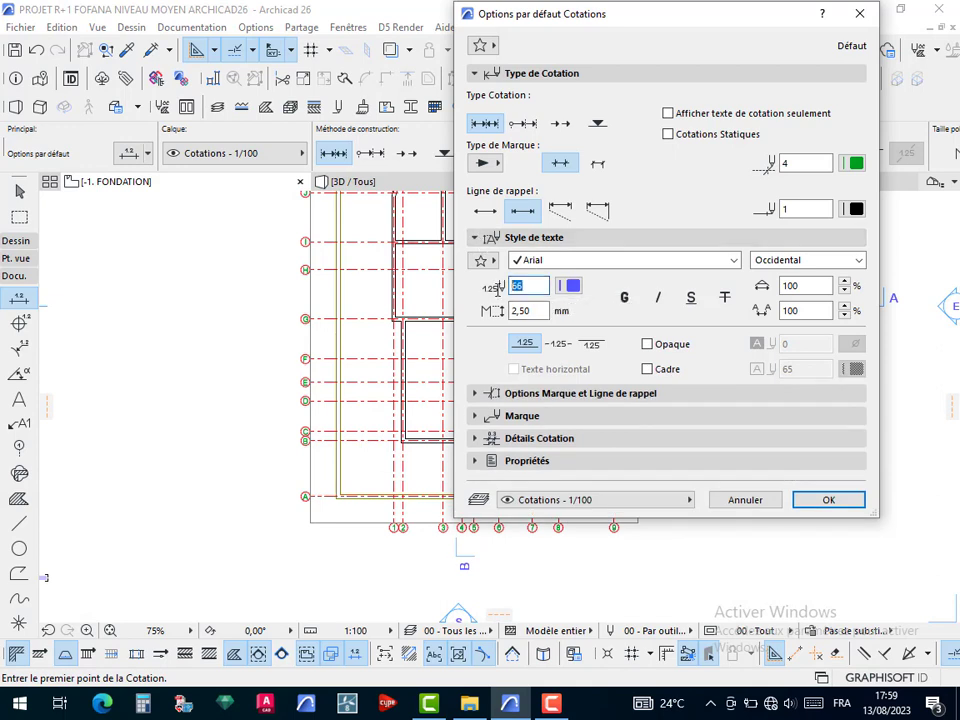
{"action": "key", "text": "Tab"}
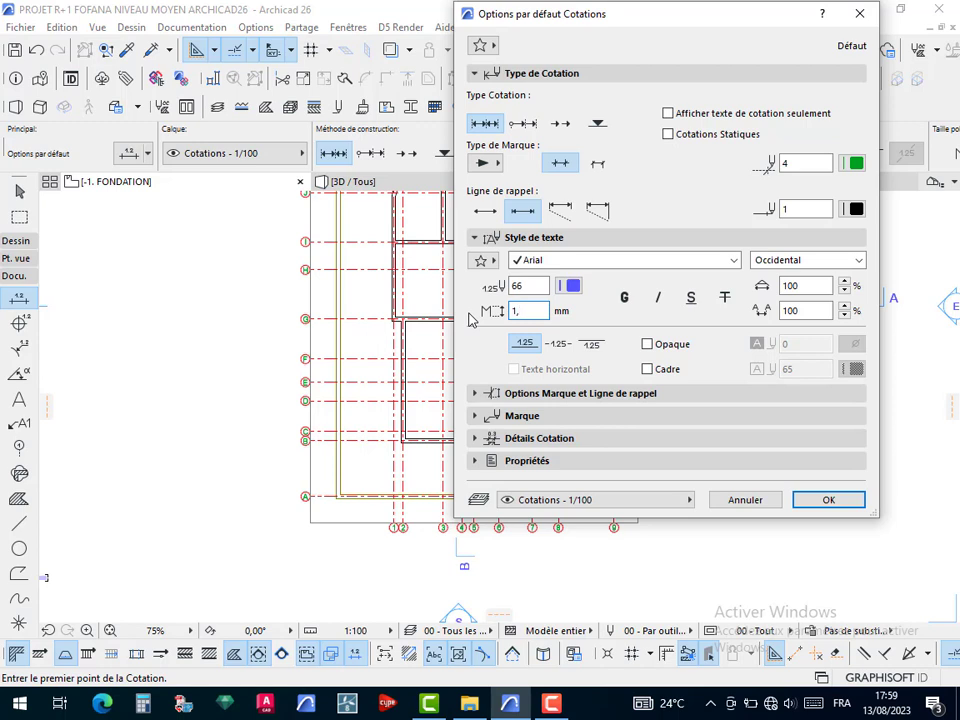
{"action": "type", "text": "1,50"}
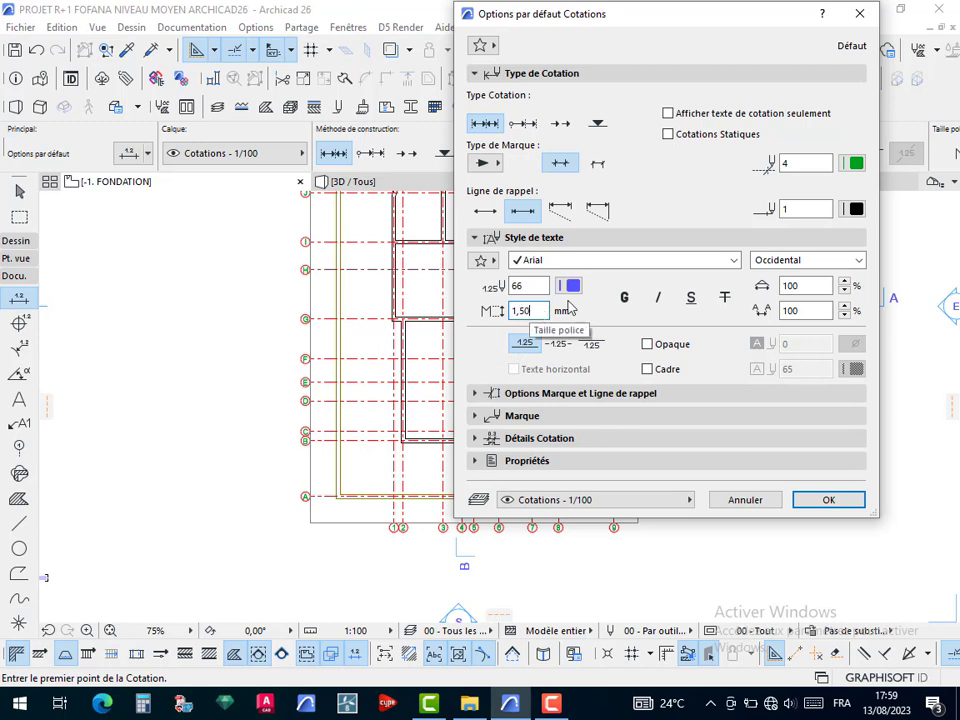
{"action": "left_click", "coordinate": [527, 287]}
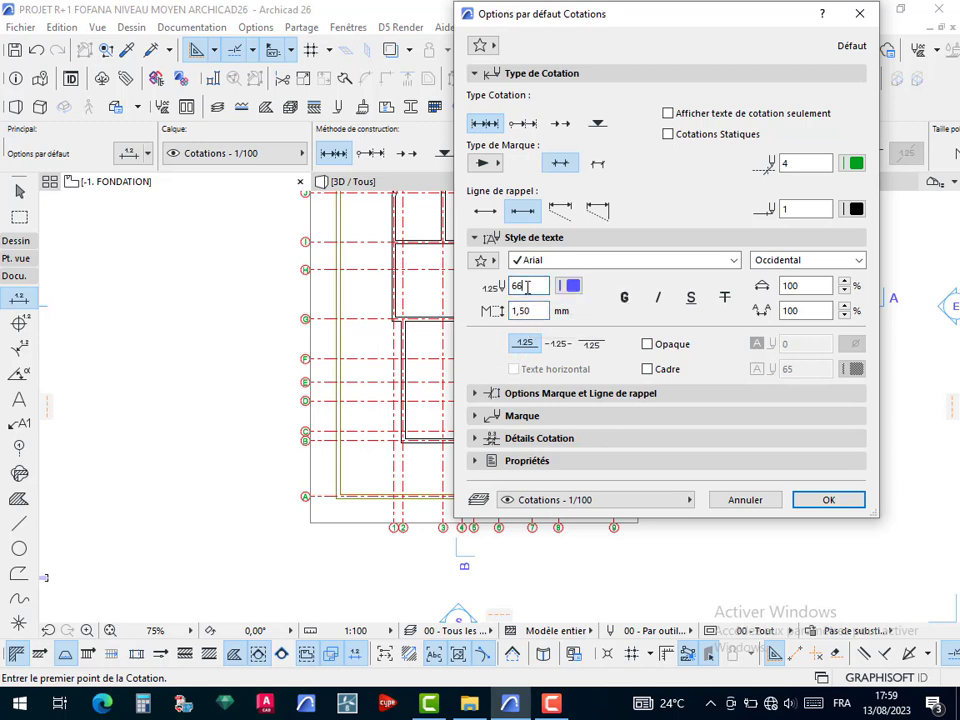
{"action": "left_click", "coordinate": [624, 297]}
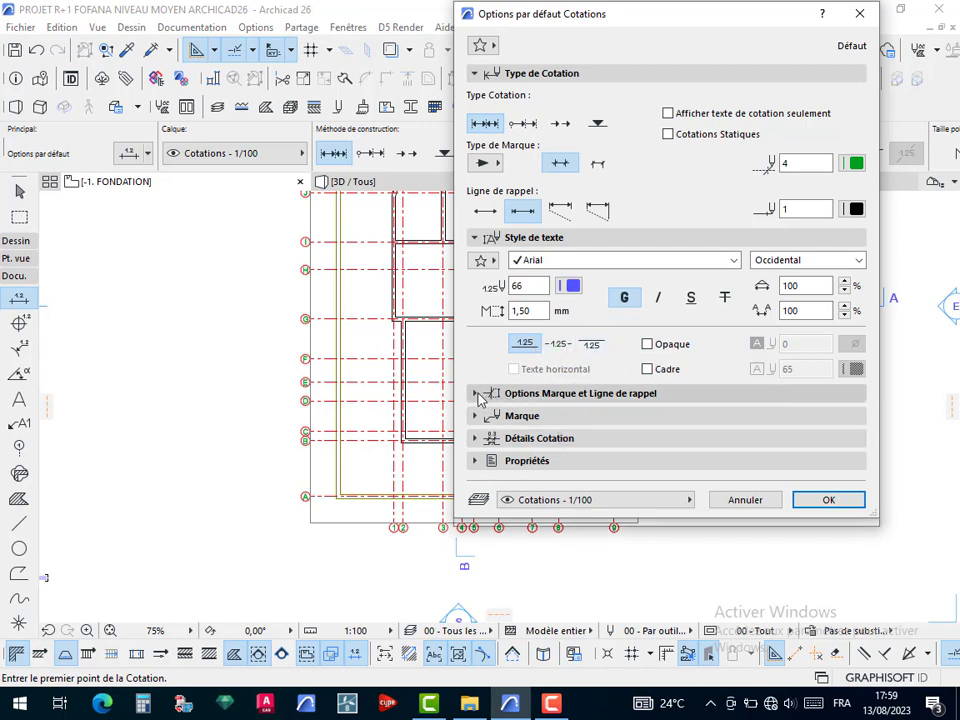
Set the dimension marker size to 1,00 mm and the label arrow size to 1,50 mm, and apply the default dimension settings
{"action": "left_click", "coordinate": [600, 393]}
{"action": "left_click_drag", "start_coordinate": [810, 418], "coordinate": [725, 423]}
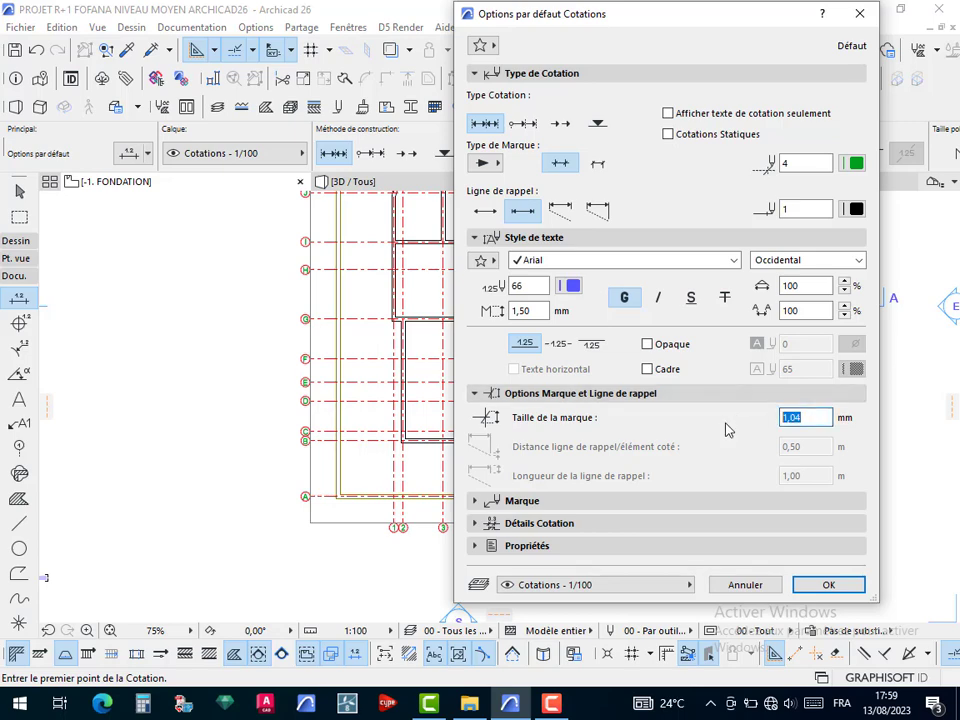
{"action": "type", "text": "1,00"}
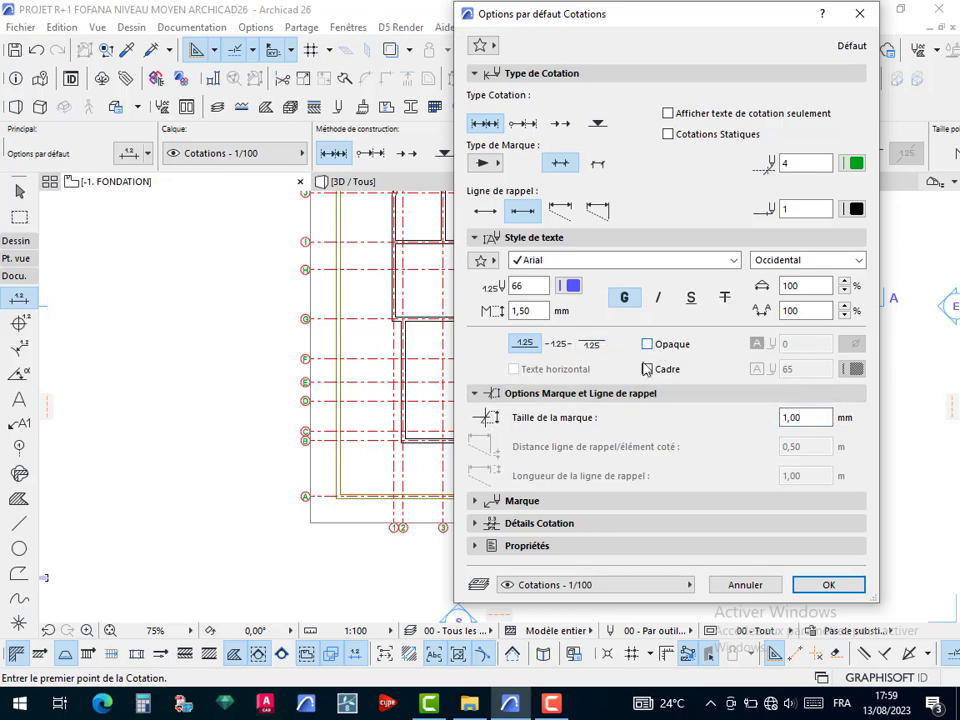
{"action": "left_click", "coordinate": [502, 502]}
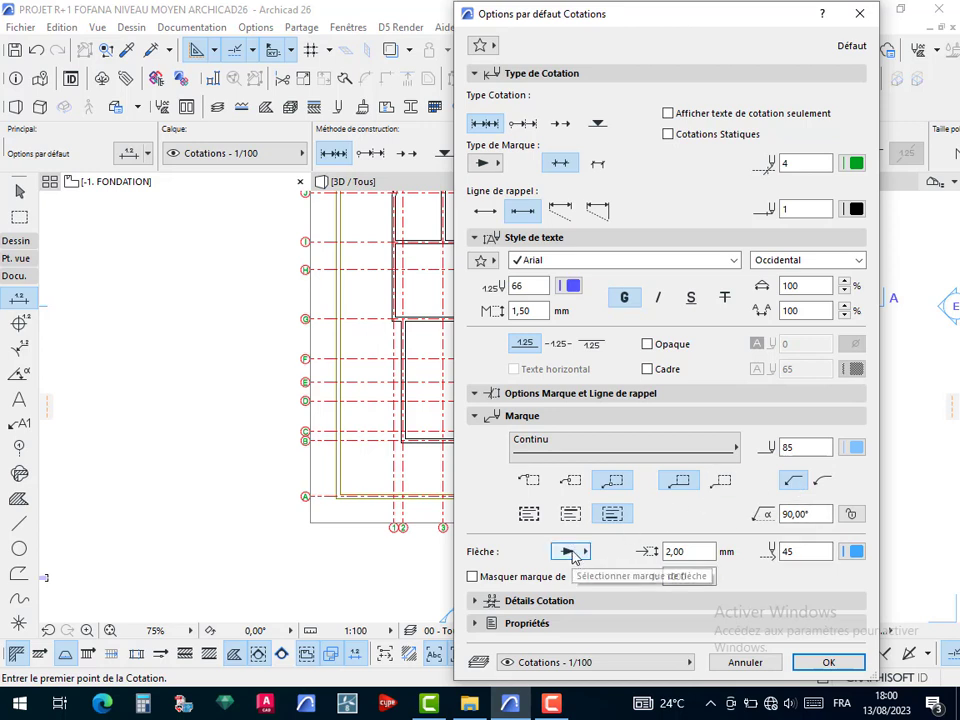
{"action": "left_click", "coordinate": [680, 551]}
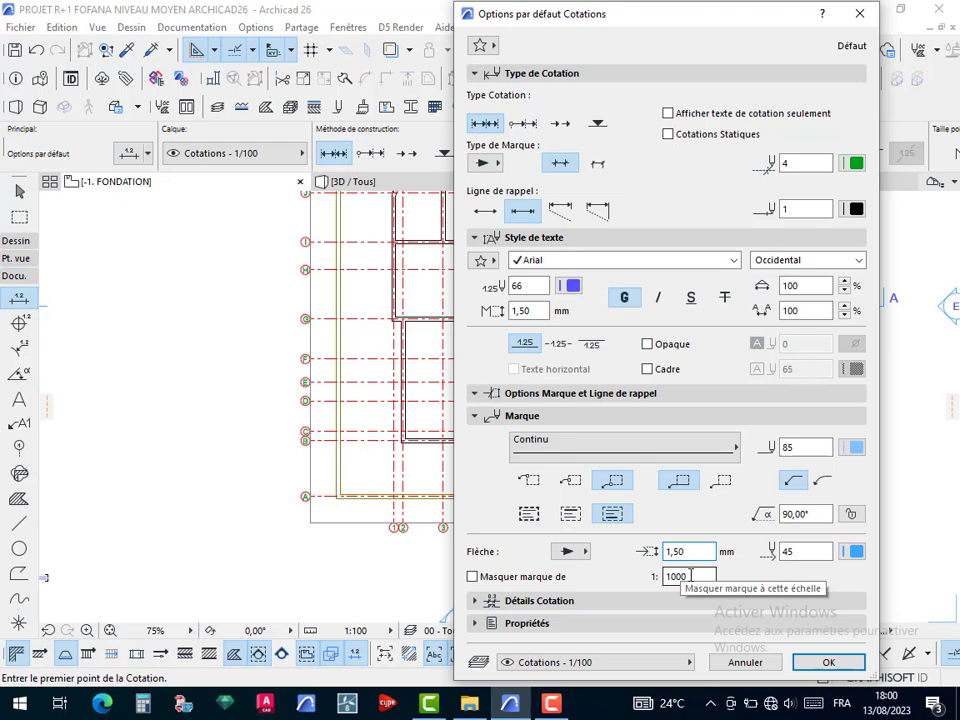
{"action": "left_click", "coordinate": [476, 603]}
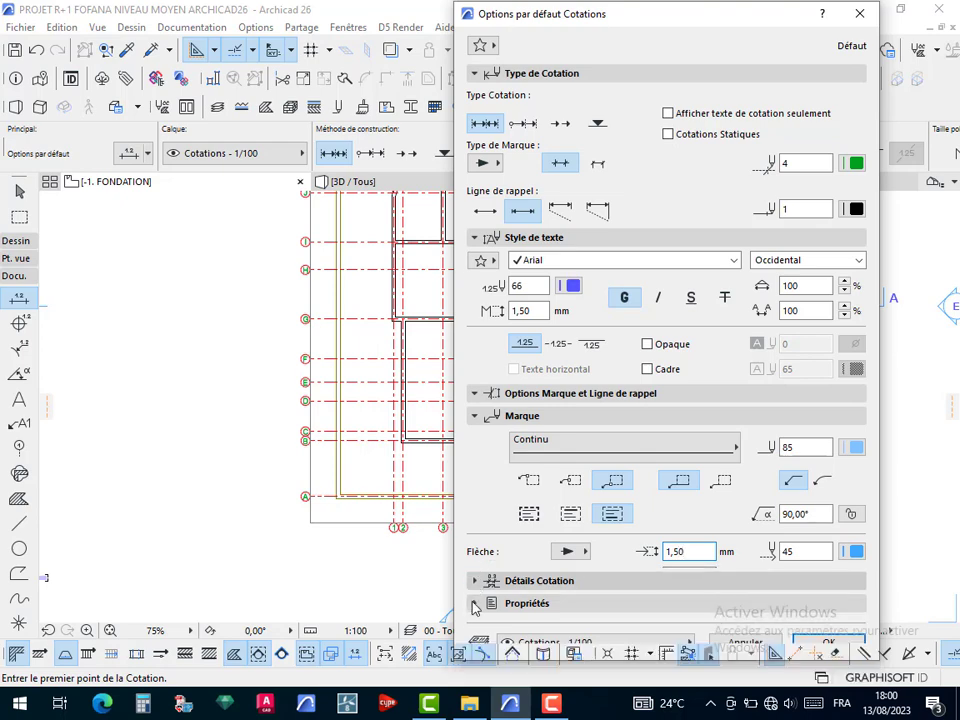
{"action": "left_click", "coordinate": [580, 333]}
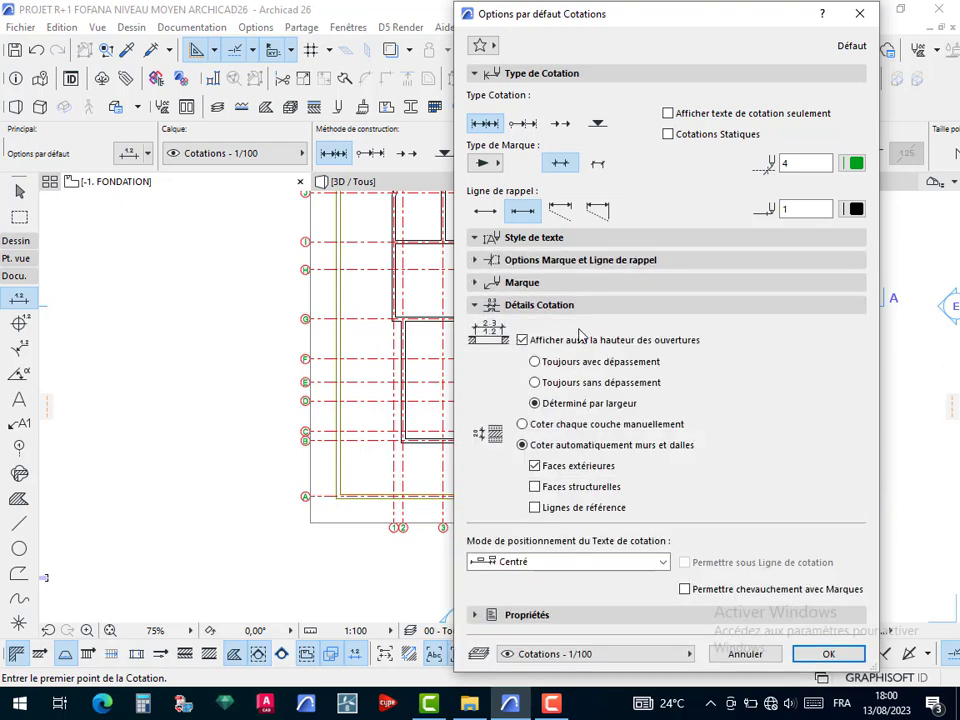
{"action": "left_click", "coordinate": [527, 614]}
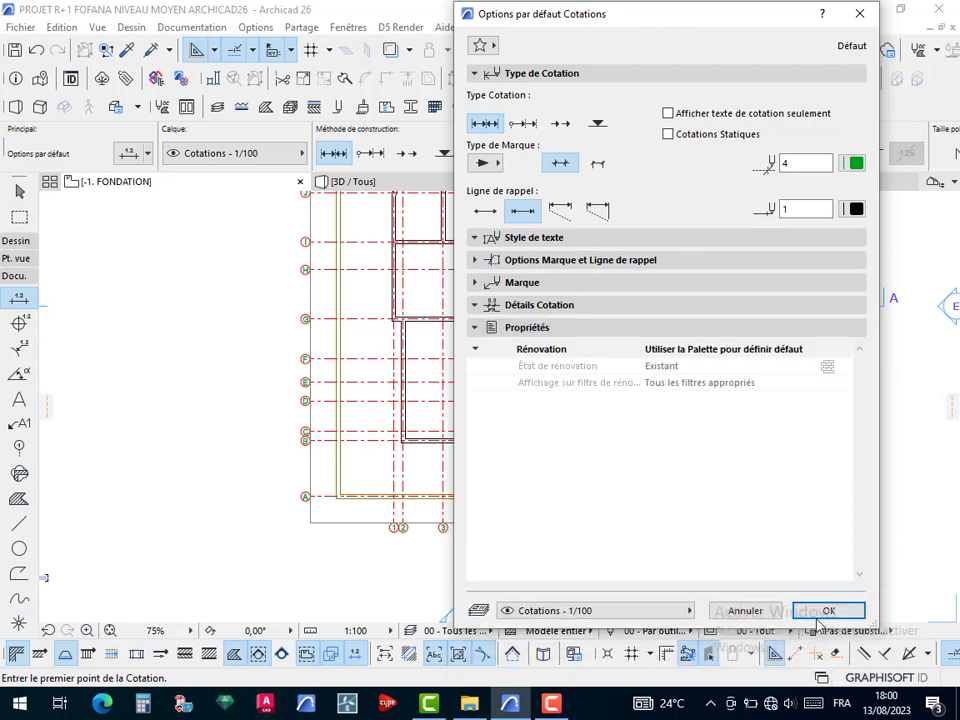
{"action": "left_click", "coordinate": [476, 237]}
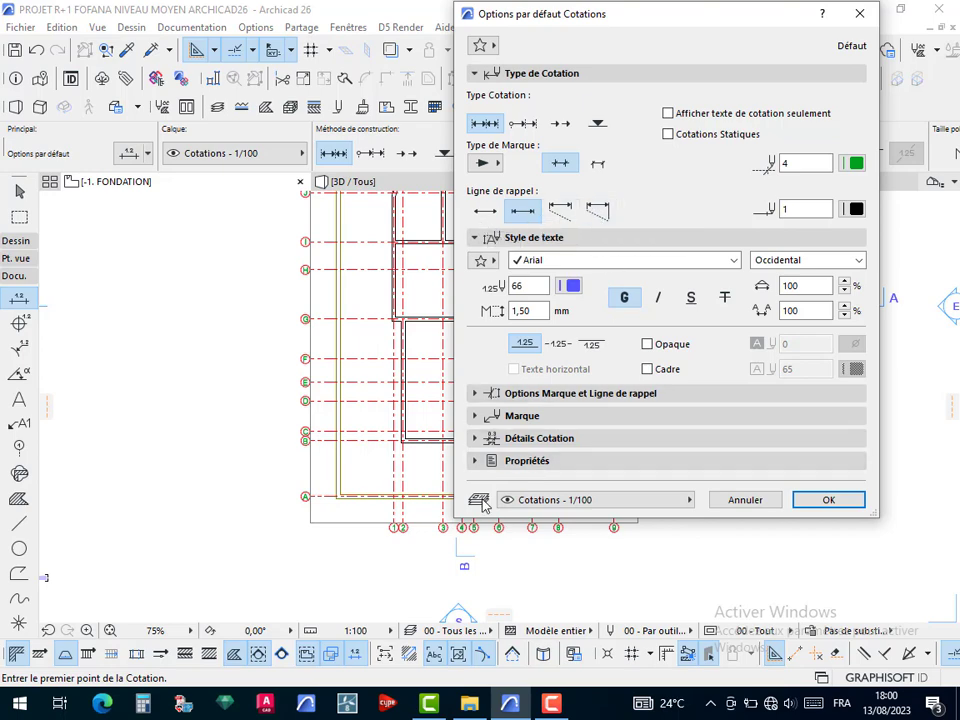
{"action": "left_click", "coordinate": [827, 499]}
Start a linear dimension chain along the lower frame line, picking the ends of axes 1, 2, 3 and 4 at their bubbles
{"action": "scroll", "coordinate": [395, 549], "scroll_direction": "up", "scroll_amount": 6}
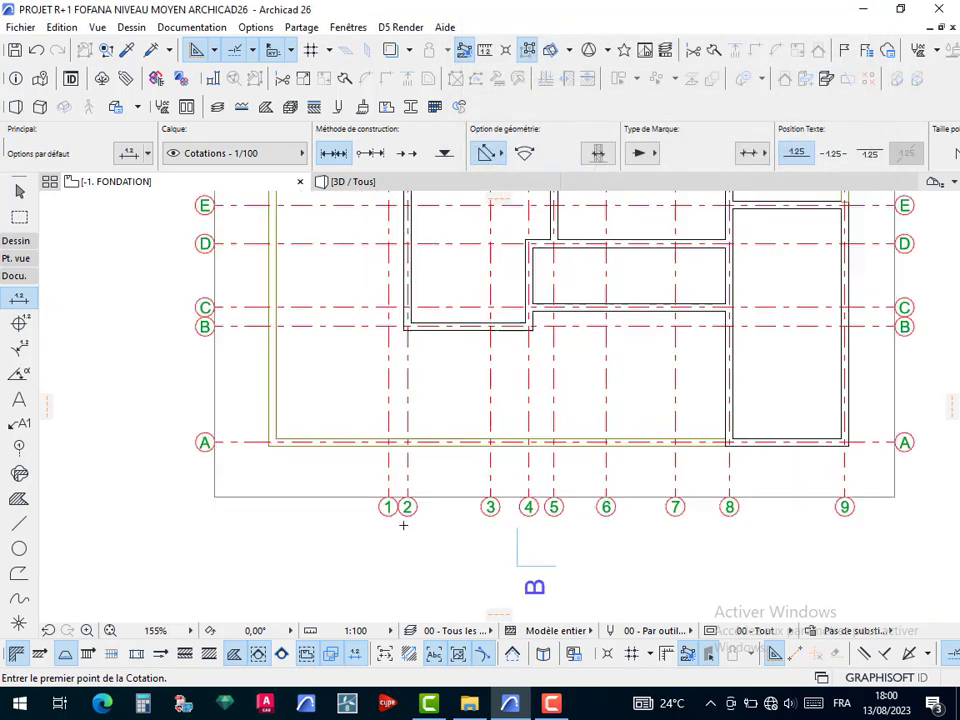
{"action": "scroll", "coordinate": [409, 548], "scroll_direction": "down", "scroll_amount": 3}
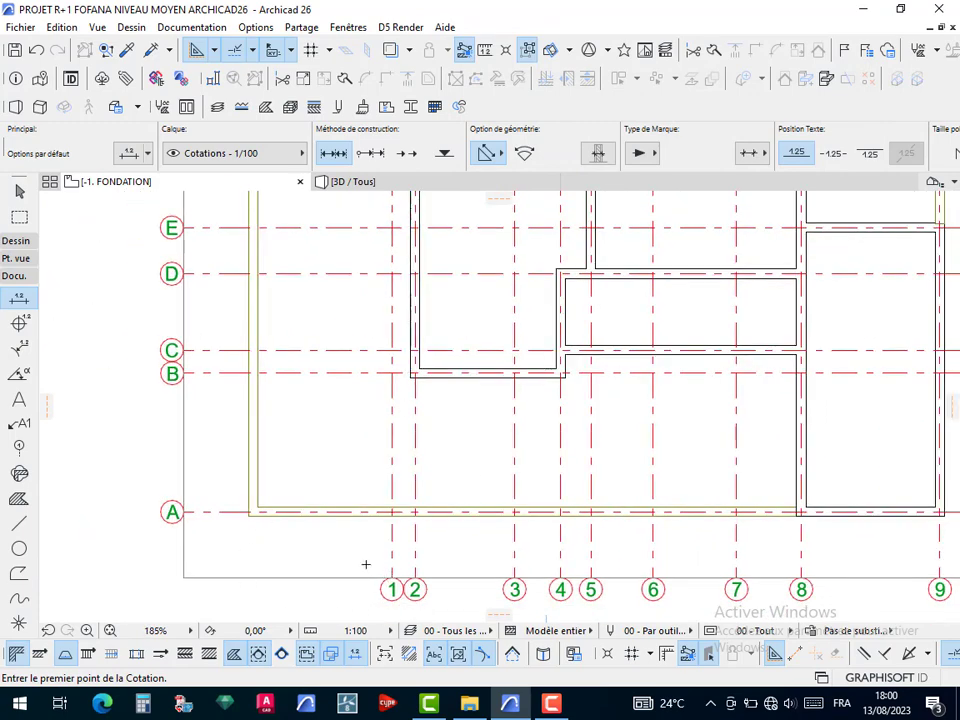
{"action": "scroll", "coordinate": [395, 578], "scroll_direction": "up", "scroll_amount": 6}
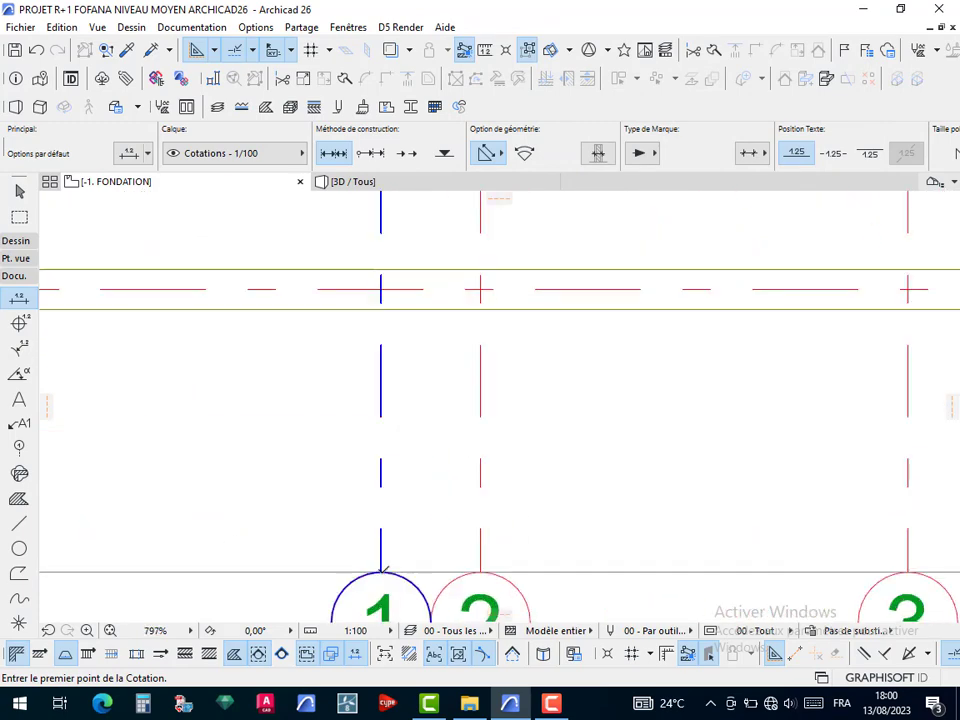
{"action": "left_click", "coordinate": [381, 573]}
{"action": "left_click", "coordinate": [481, 573]}
{"action": "scroll", "coordinate": [542, 527], "scroll_direction": "down", "scroll_amount": 2}
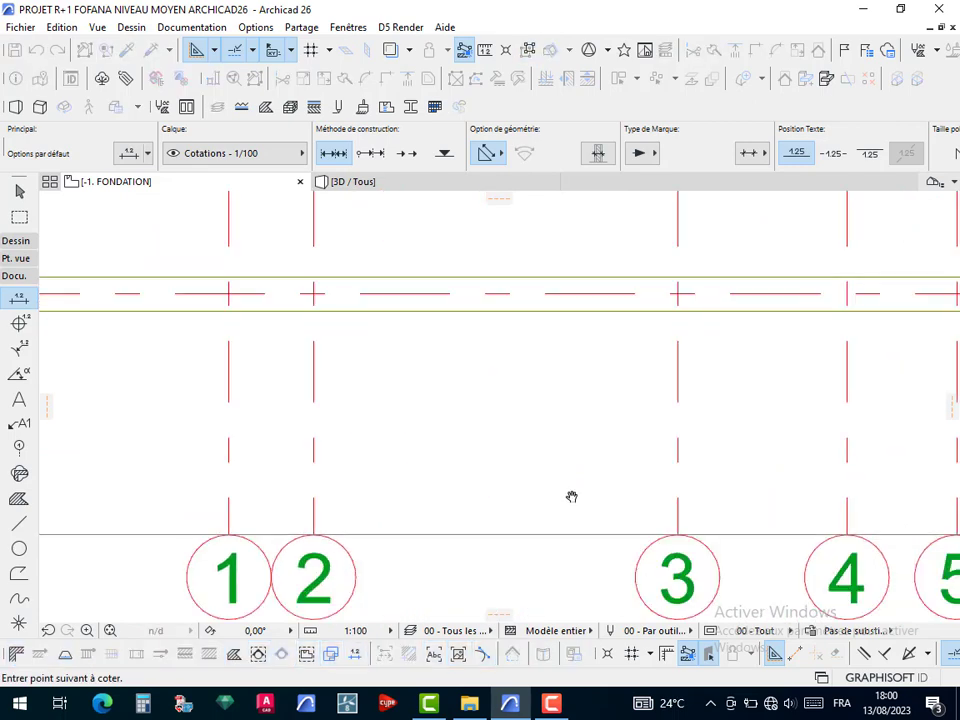
{"action": "left_click", "coordinate": [636, 527]}
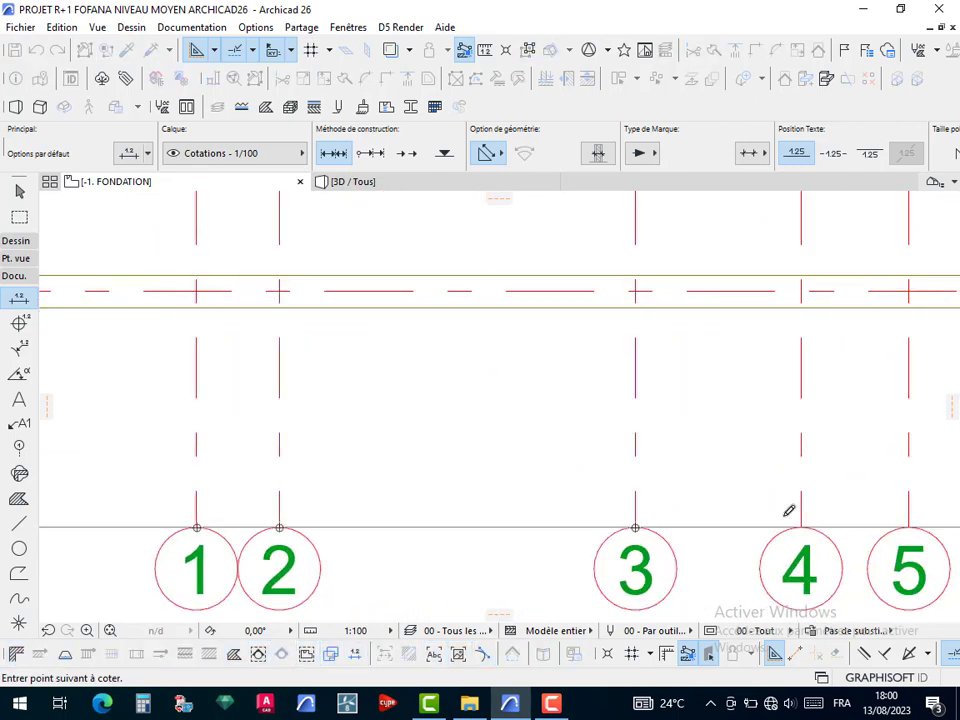
{"action": "left_click", "coordinate": [801, 527]}
Add the lower ends of axes 5, 6 and 7 to the dimension chain
{"action": "middle_click_drag", "start_coordinate": [589, 512], "coordinate": [180, 489]}
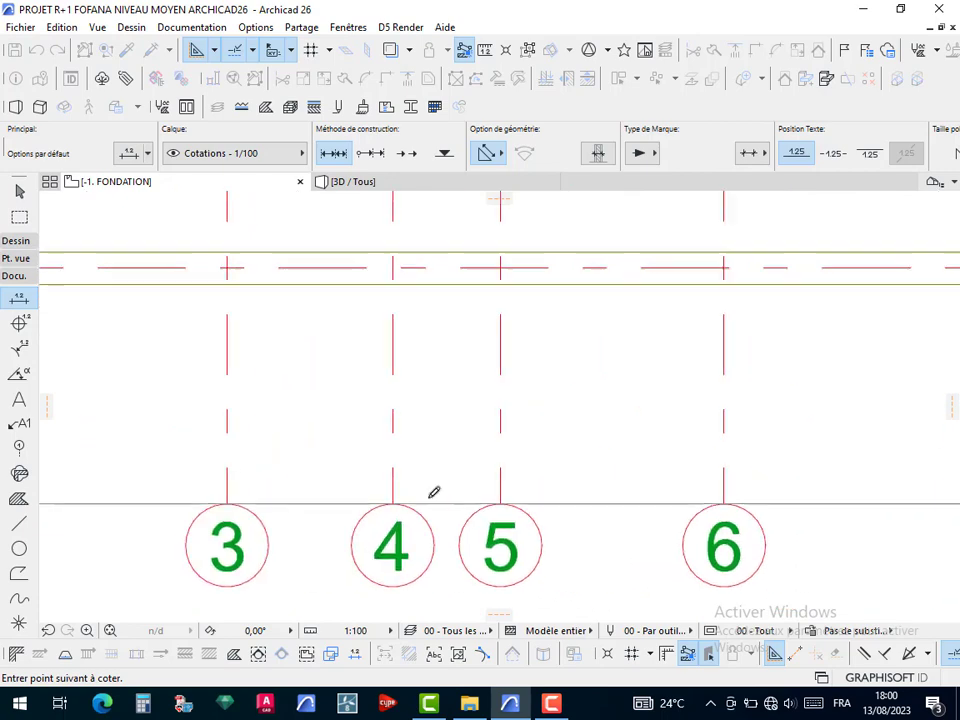
{"action": "scroll", "coordinate": [454, 490], "scroll_direction": "up", "scroll_amount": 3}
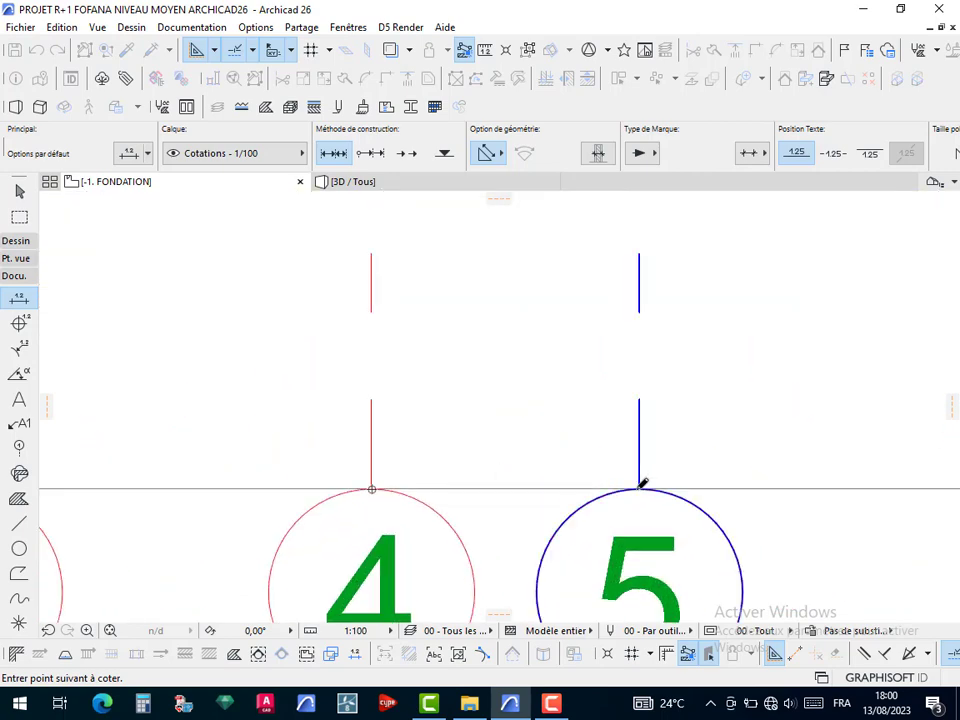
{"action": "left_click", "coordinate": [640, 488]}
{"action": "middle_click_drag", "start_coordinate": [716, 480], "coordinate": [248, 492]}
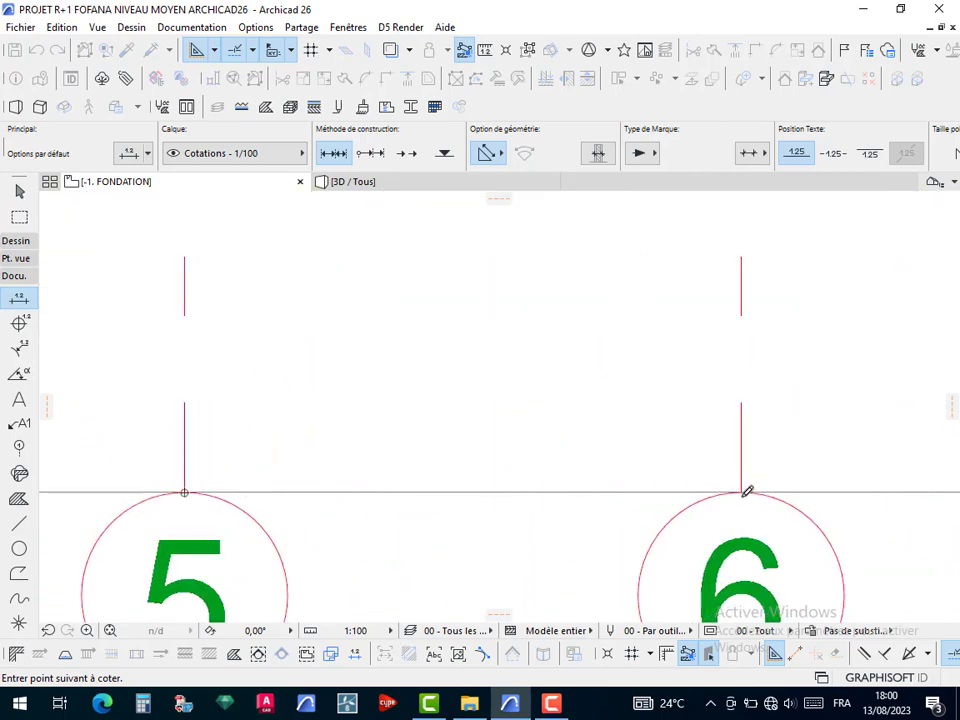
{"action": "left_click", "coordinate": [748, 487]}
{"action": "middle_click_drag", "start_coordinate": [771, 495], "coordinate": [168, 460]}
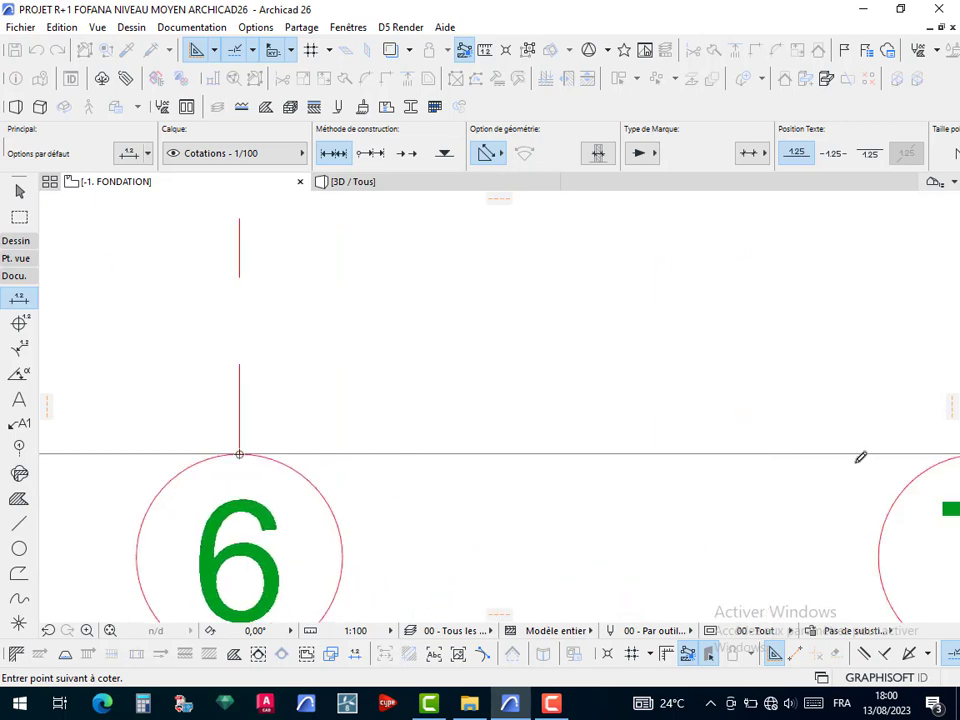
{"action": "middle_click_drag", "start_coordinate": [859, 456], "coordinate": [658, 469]}
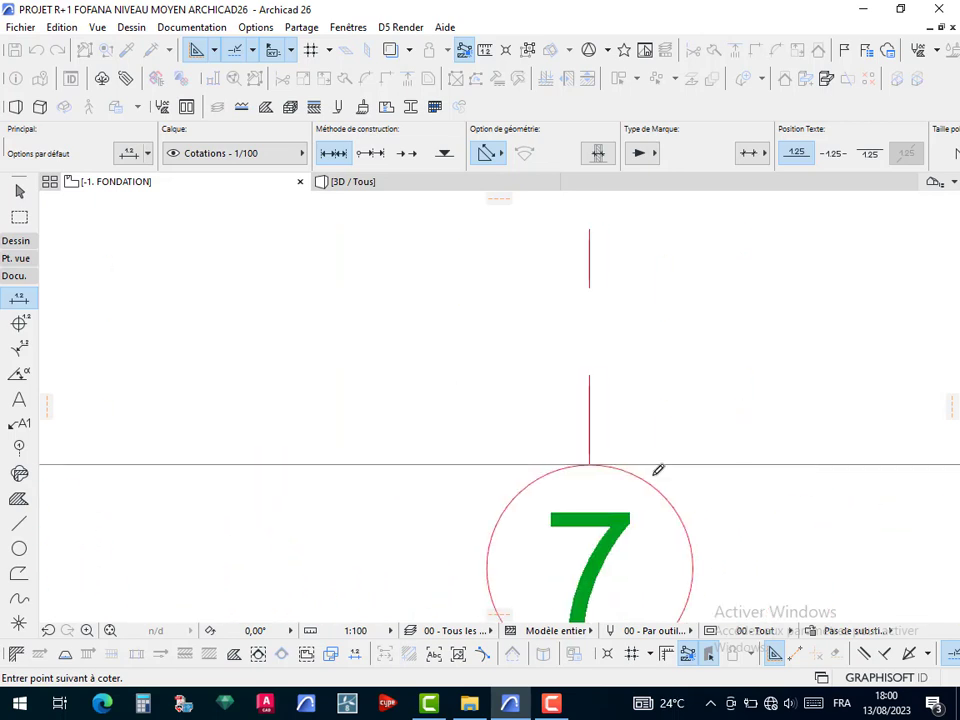
{"action": "left_click", "coordinate": [596, 464]}
Add the lower ends of axes 8 and 9 to the dimension chain and finish picking its points
{"action": "scroll", "coordinate": [772, 480], "scroll_direction": "down", "scroll_amount": 2}
{"action": "scroll", "coordinate": [770, 483], "scroll_direction": "down", "scroll_amount": 2}
{"action": "middle_click_drag", "start_coordinate": [770, 483], "coordinate": [446, 498]}
{"action": "scroll", "coordinate": [598, 493], "scroll_direction": "up", "scroll_amount": 4}
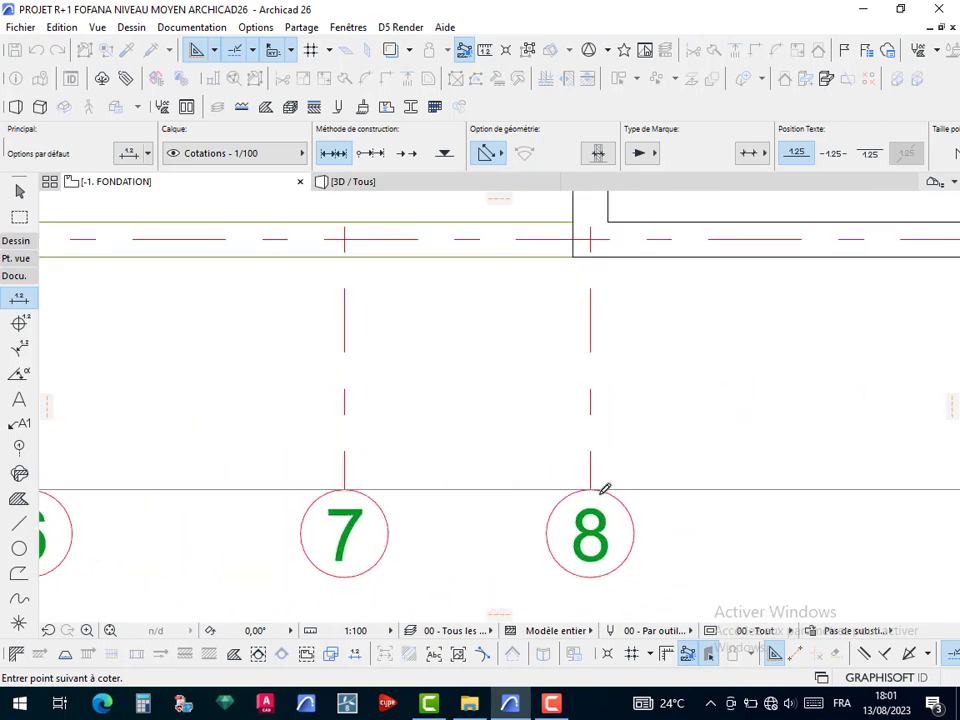
{"action": "left_click", "coordinate": [585, 472]}
{"action": "scroll", "coordinate": [540, 452], "scroll_direction": "down", "scroll_amount": 3}
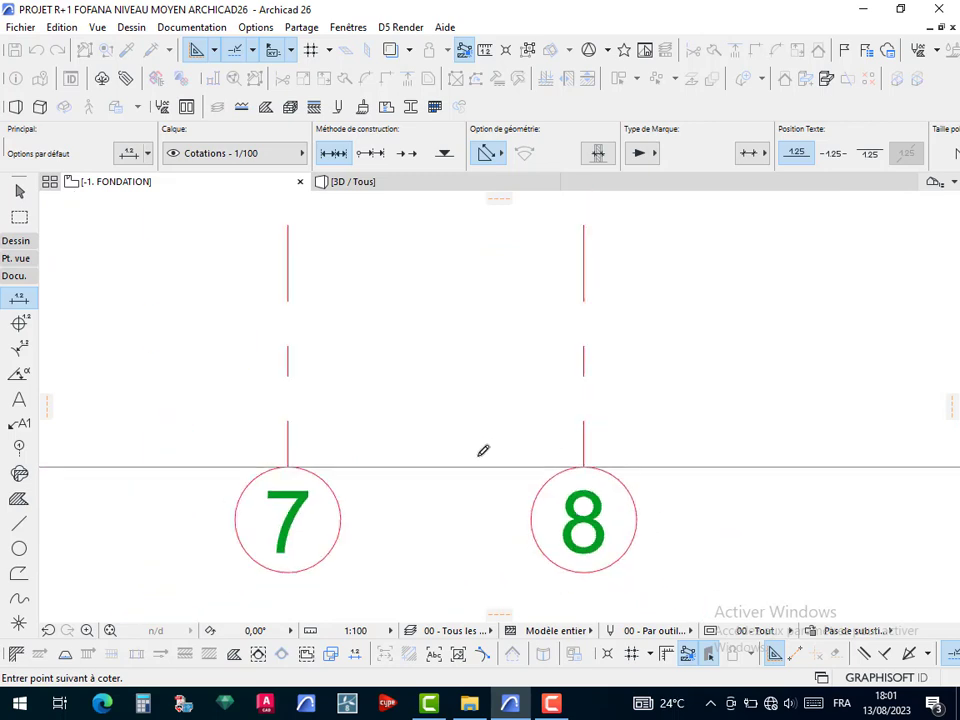
{"action": "scroll", "coordinate": [684, 446], "scroll_direction": "up", "scroll_amount": 3}
{"action": "scroll", "coordinate": [745, 443], "scroll_direction": "up", "scroll_amount": 4}
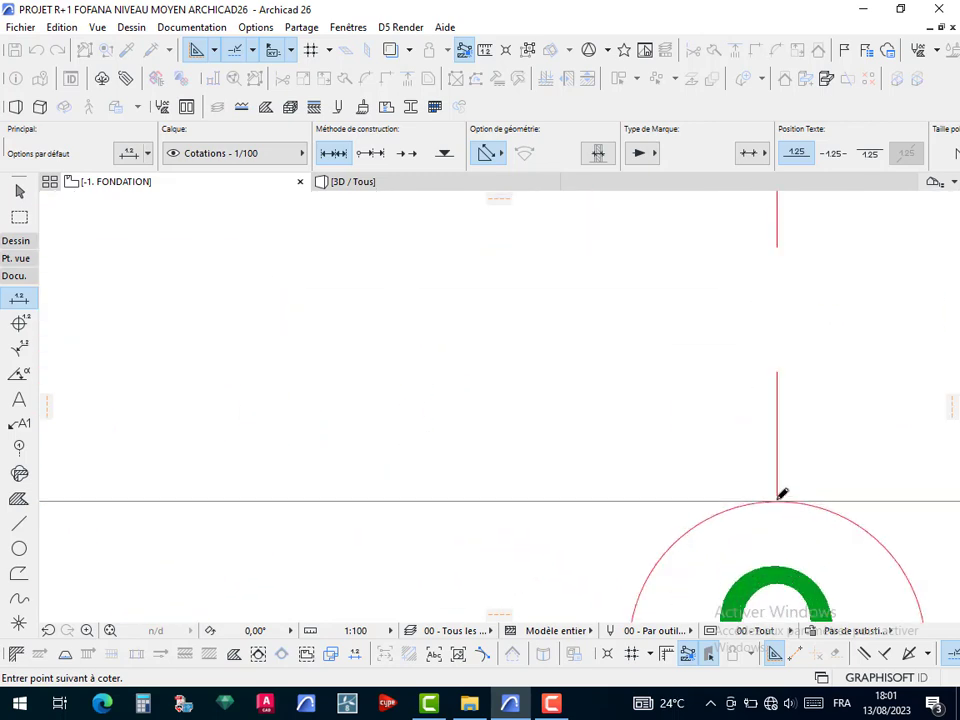
{"action": "left_click", "coordinate": [781, 498]}
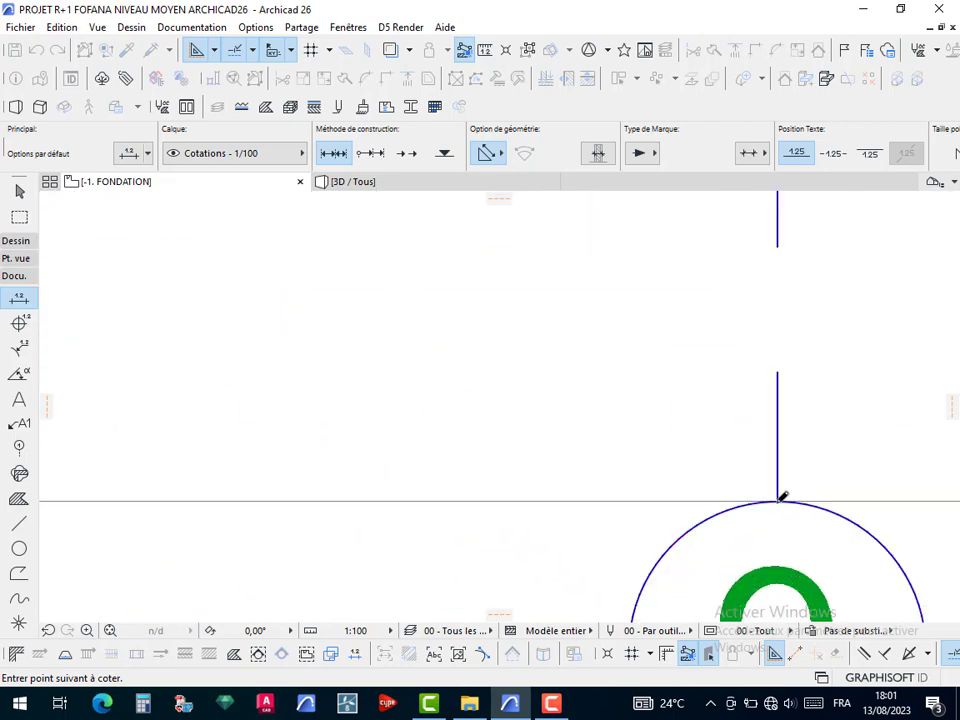
{"action": "double_click", "coordinate": [618, 430]}
Place the dimension line of the axes 1 to 9 chain on the lower frame line, just above the axis bubbles
{"action": "scroll", "coordinate": [527, 426], "scroll_direction": "down", "scroll_amount": 7}
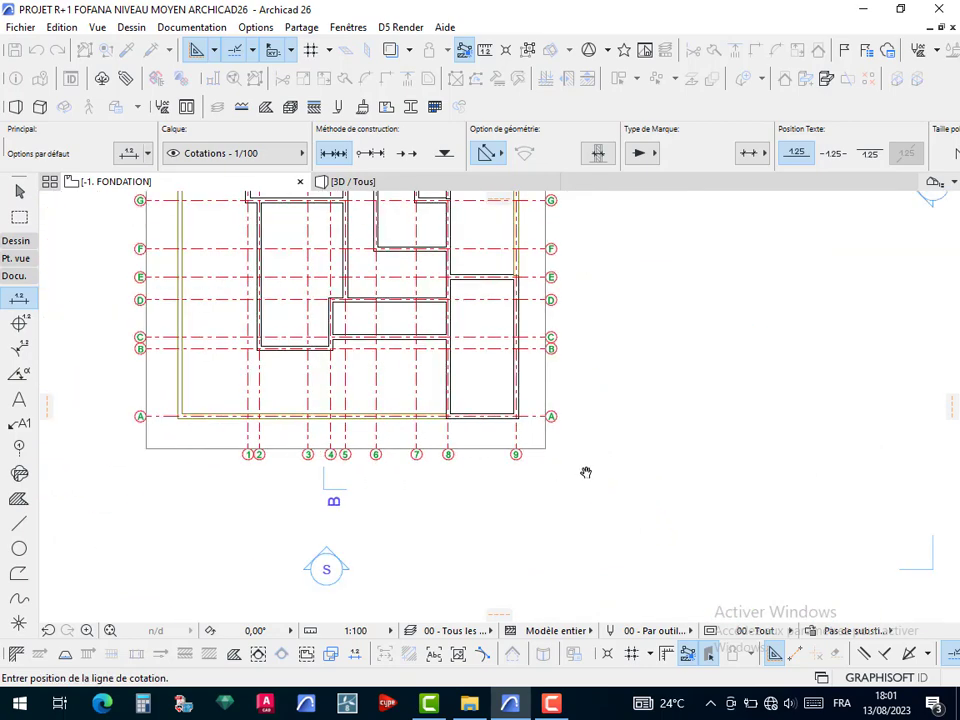
{"action": "middle_click_drag", "start_coordinate": [586, 472], "coordinate": [726, 488]}
{"action": "scroll", "coordinate": [505, 452], "scroll_direction": "up", "scroll_amount": 5}
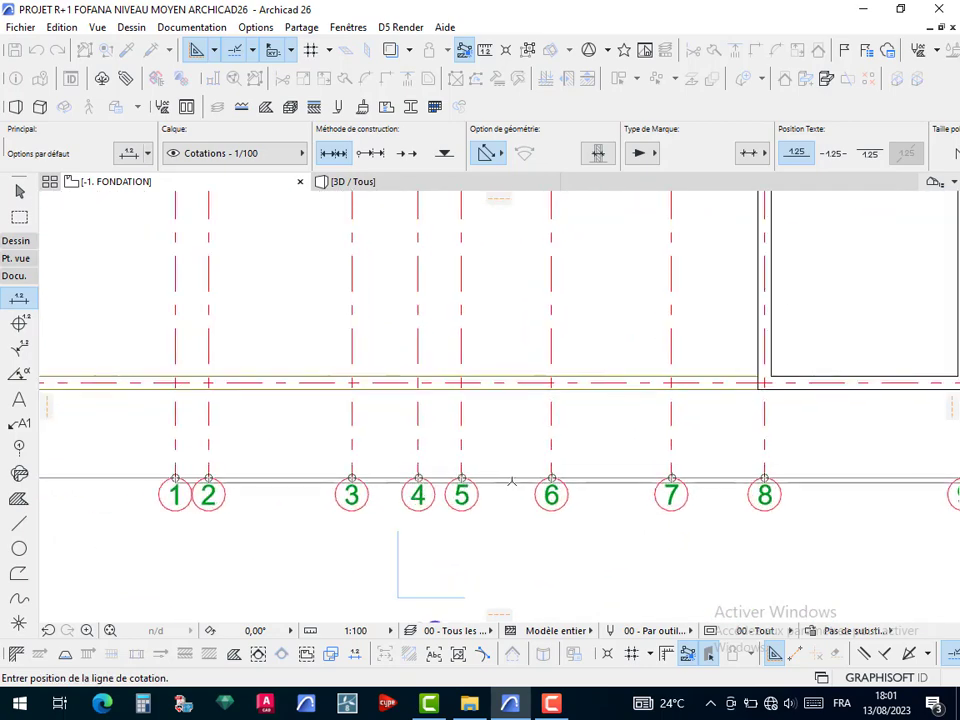
{"action": "scroll", "coordinate": [514, 456], "scroll_direction": "up", "scroll_amount": 8}
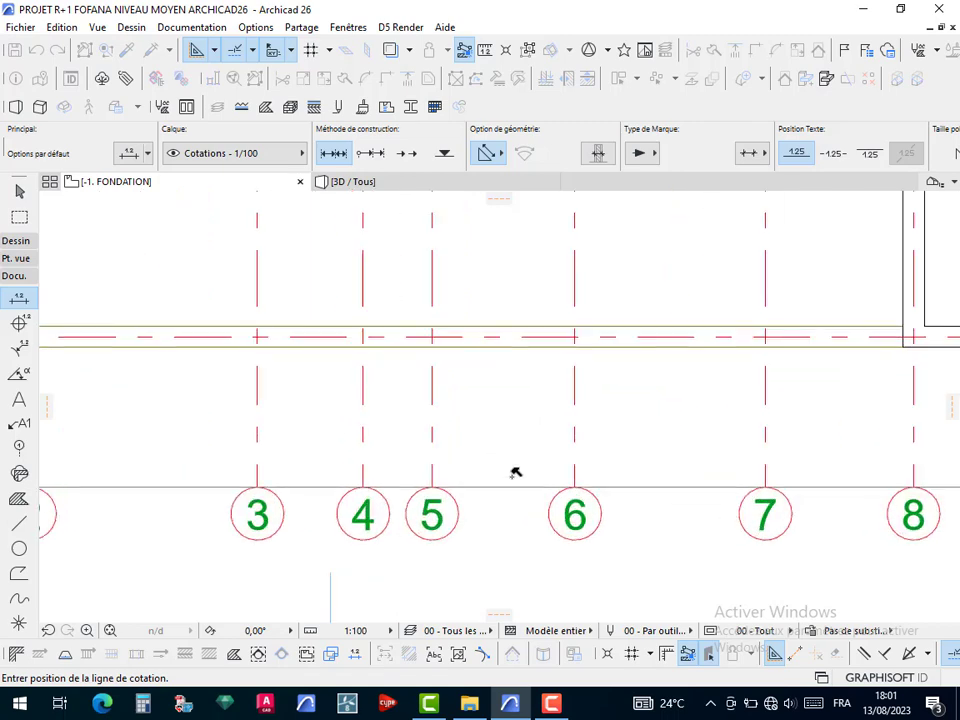
{"action": "scroll", "coordinate": [540, 529], "scroll_direction": "up", "scroll_amount": 3}
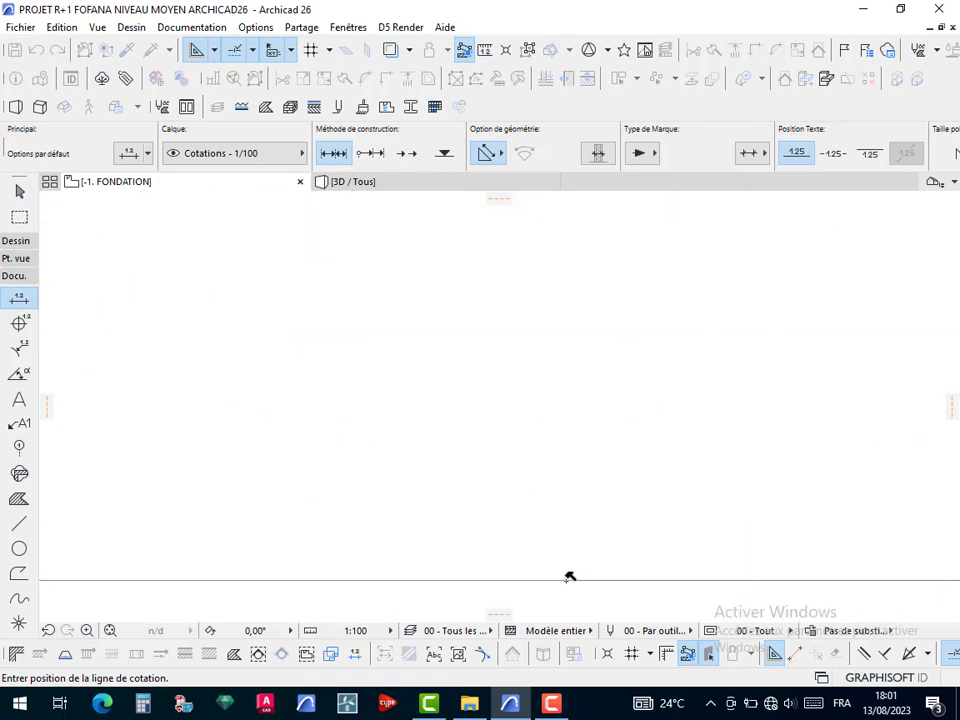
{"action": "left_click", "coordinate": [542, 398]}
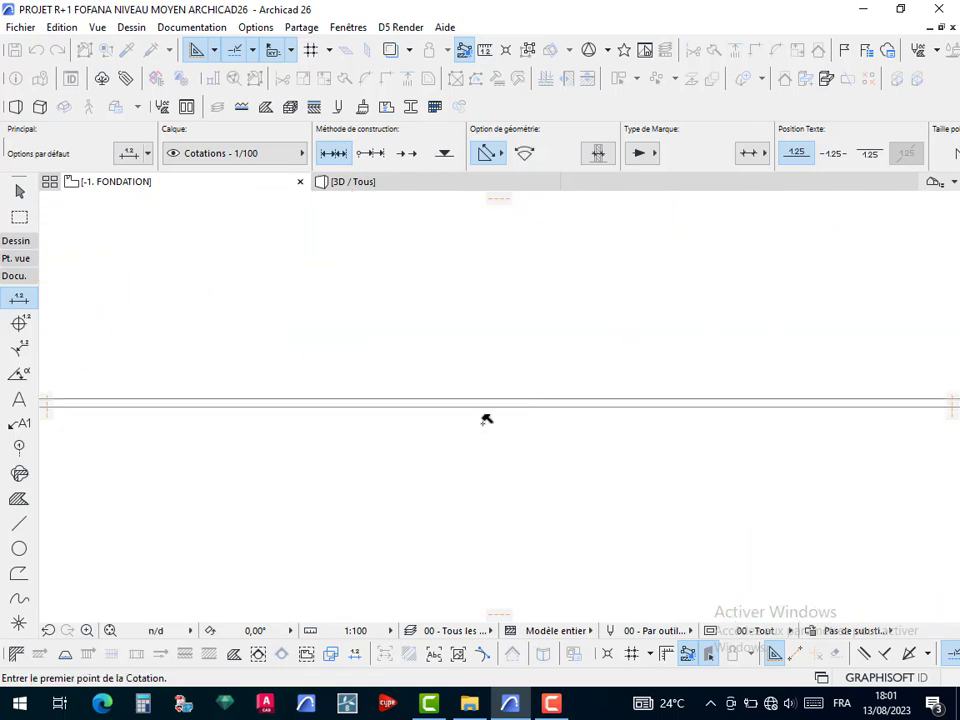
{"action": "scroll", "coordinate": [497, 440], "scroll_direction": "down", "scroll_amount": 8}
{"action": "scroll", "coordinate": [501, 444], "scroll_direction": "down", "scroll_amount": 9}
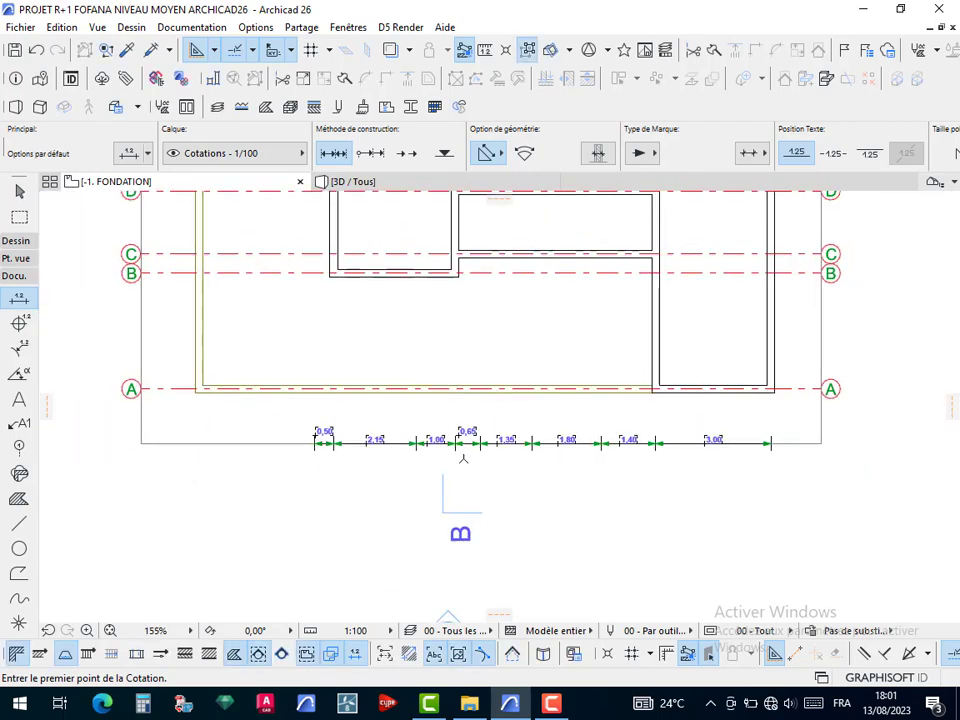
Select the axes 1 to 9 dimension chain and set its marker pen to orange pen 3 and its text pen to grey pen 61
{"action": "scroll", "coordinate": [457, 456], "scroll_direction": "up", "scroll_amount": 3}
{"action": "scroll", "coordinate": [457, 457], "scroll_direction": "up", "scroll_amount": 1}
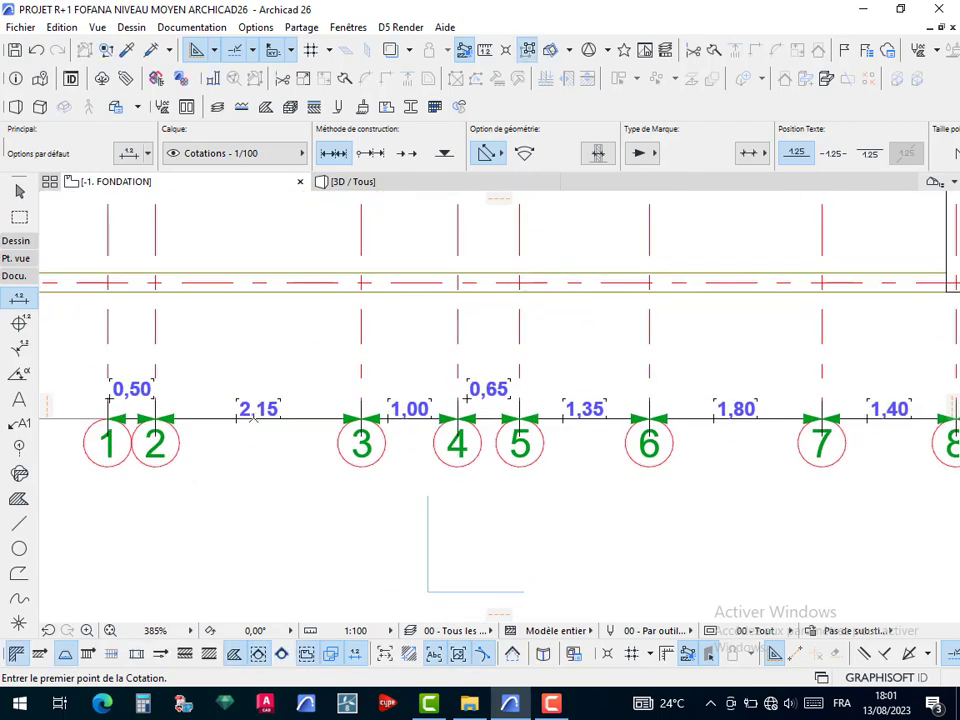
{"action": "scroll", "coordinate": [416, 451], "scroll_direction": "up", "scroll_amount": 6}
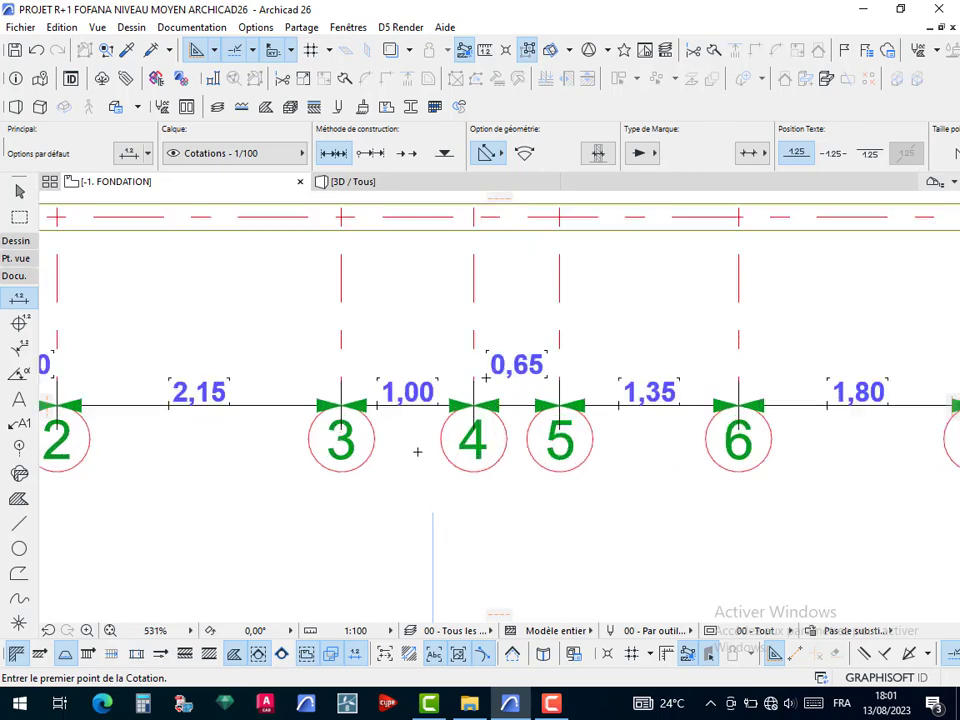
{"action": "key", "text": "Escape"}
{"action": "left_click", "coordinate": [166, 354]}
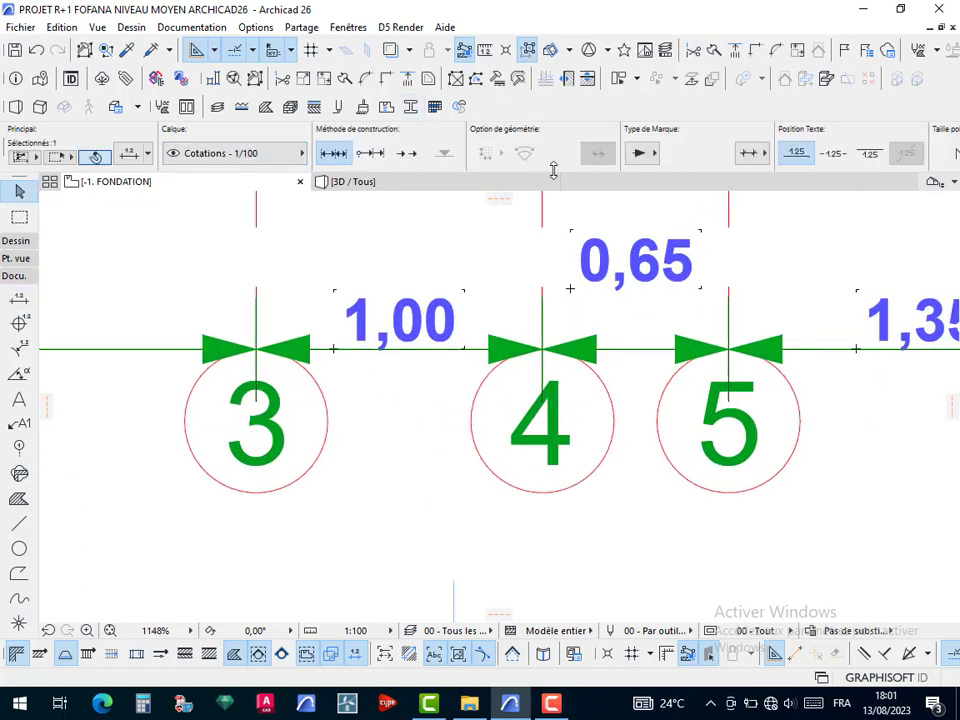
{"action": "key", "text": "ctrl+t"}
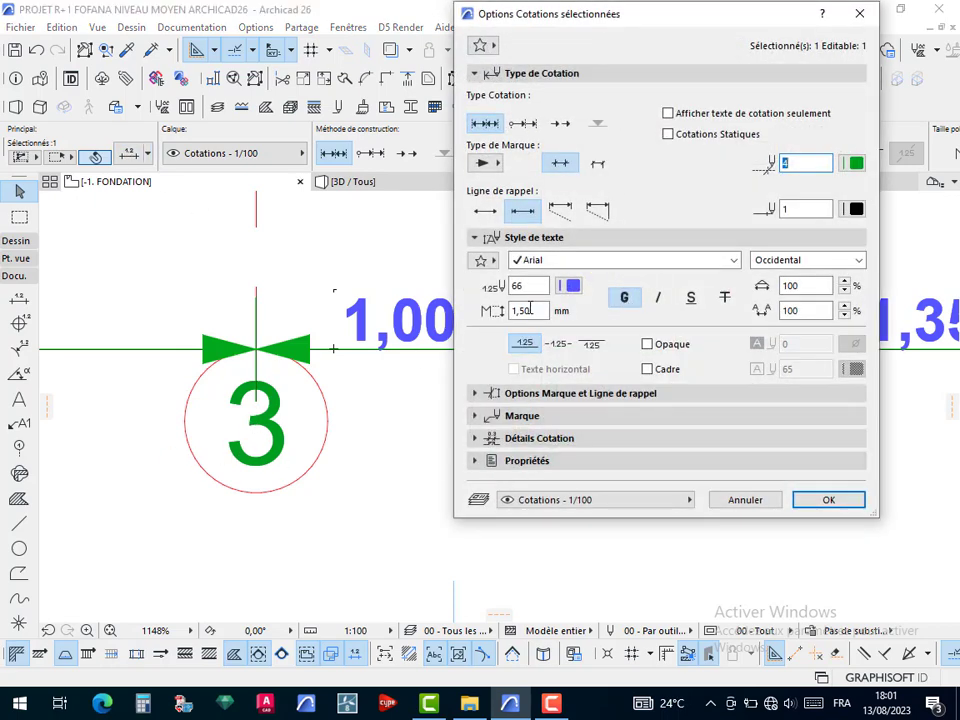
{"action": "left_click", "coordinate": [853, 163]}
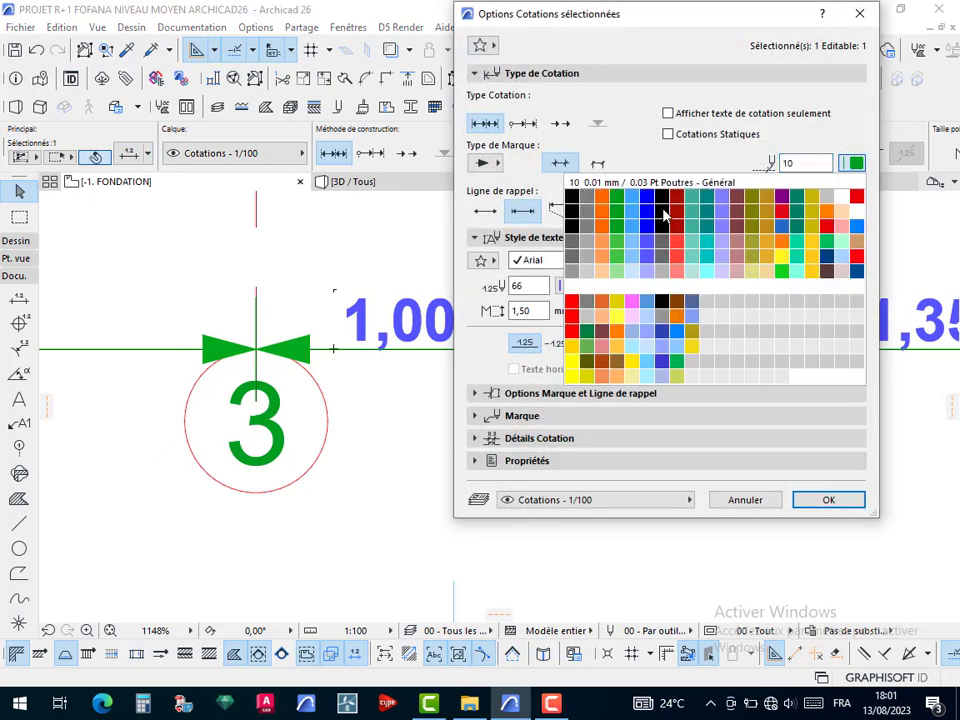
{"action": "left_click", "coordinate": [600, 203]}
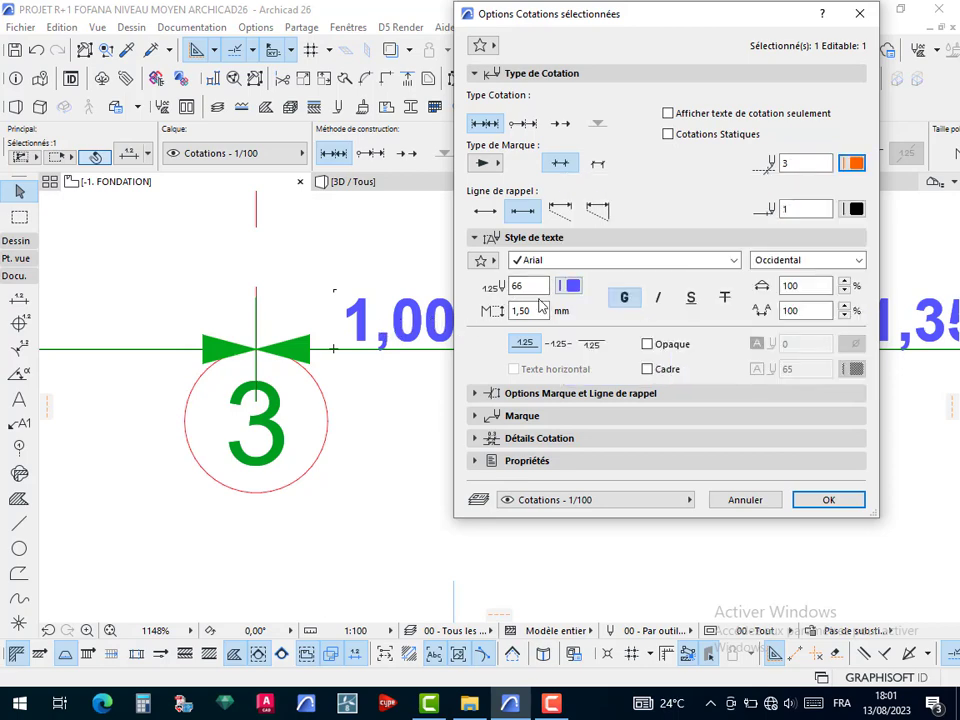
{"action": "left_click", "coordinate": [570, 290]}
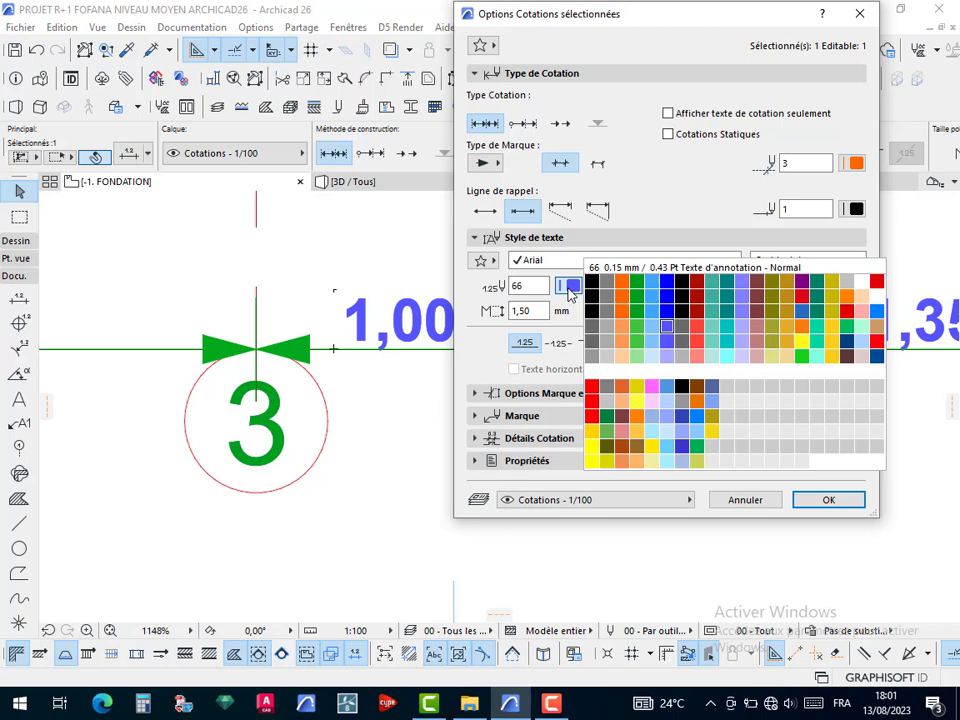
{"action": "left_click", "coordinate": [593, 337]}
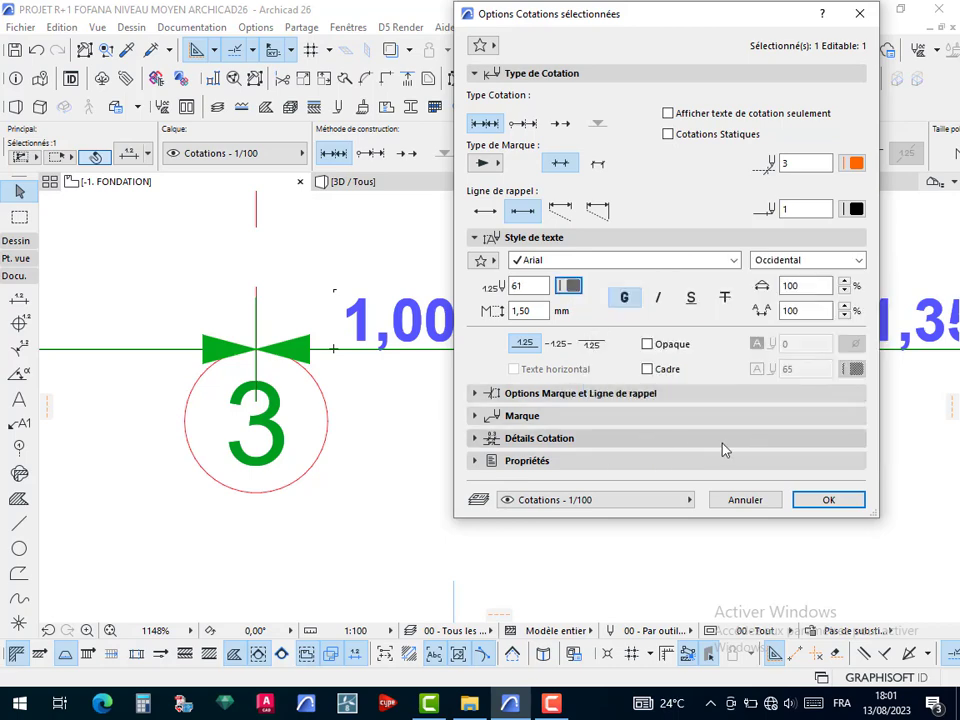
{"action": "left_click", "coordinate": [826, 499]}
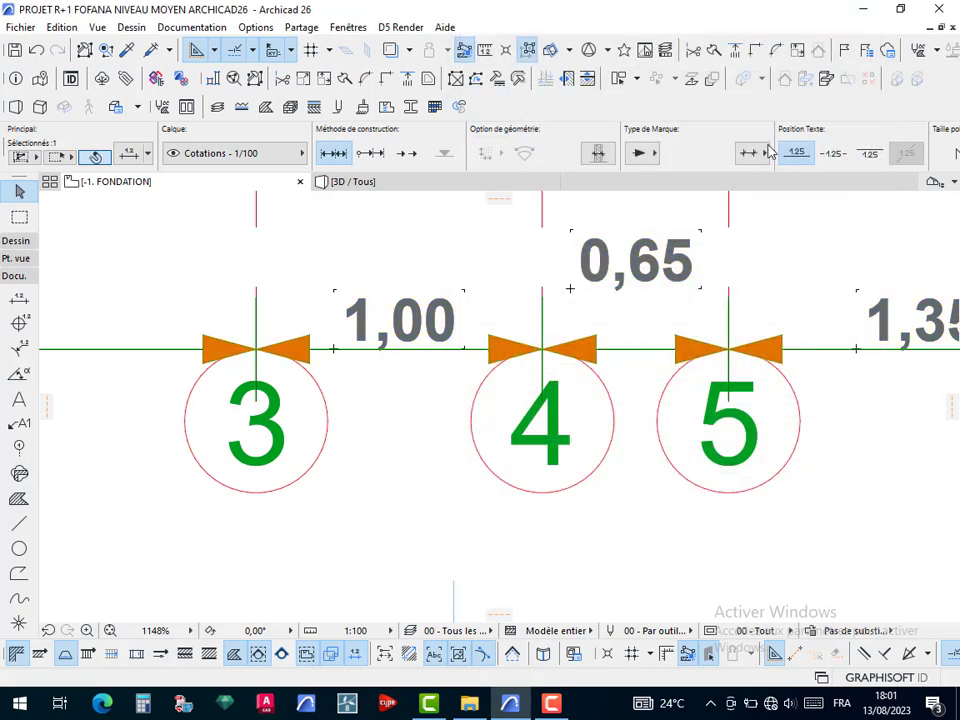
Try a 1,20 mm font size on the selected dimension chain
{"action": "scroll", "coordinate": [791, 153], "scroll_direction": "down", "scroll_amount": 3}
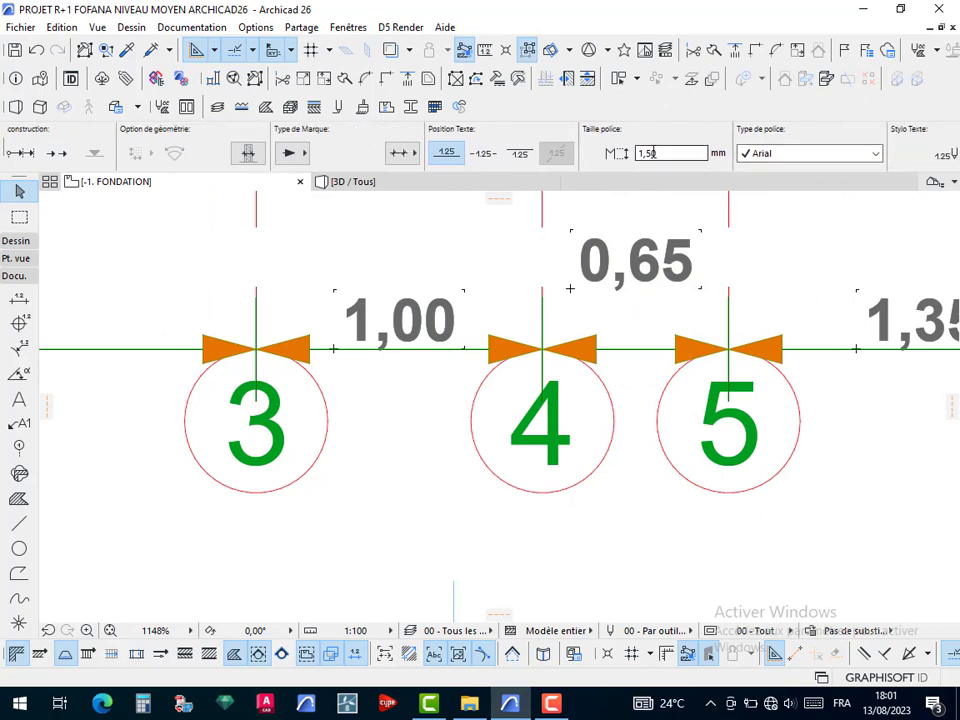
{"action": "left_click", "coordinate": [653, 153]}
{"action": "scroll", "coordinate": [484, 381], "scroll_direction": "down", "scroll_amount": 10}
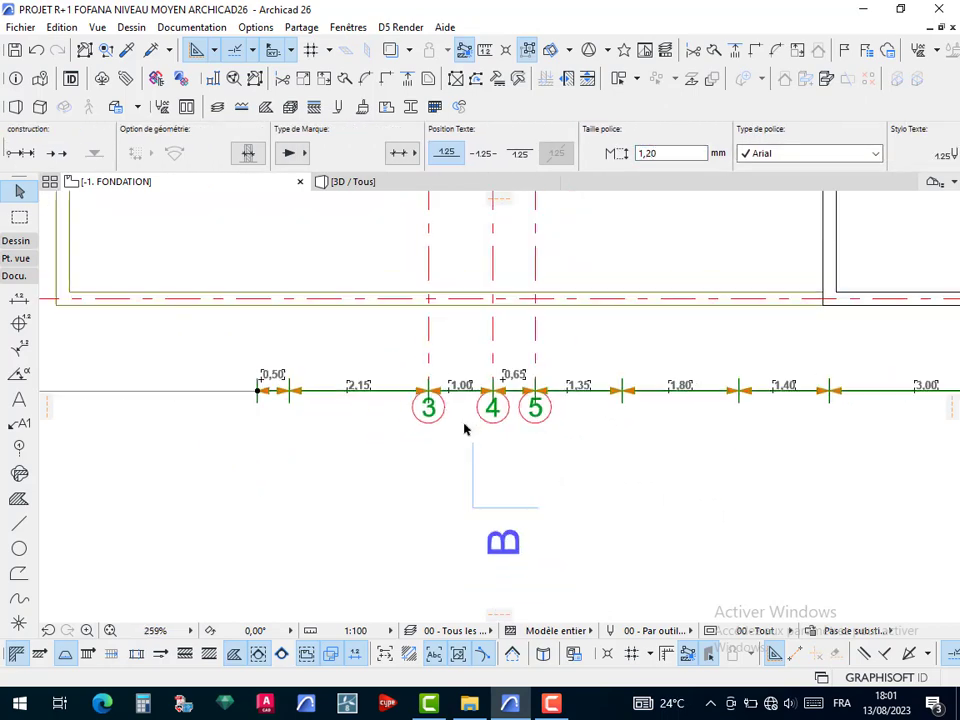
Set the font size of the axes 1 to 9 dimension chain to 2,00 mm
{"action": "left_click", "coordinate": [652, 153]}
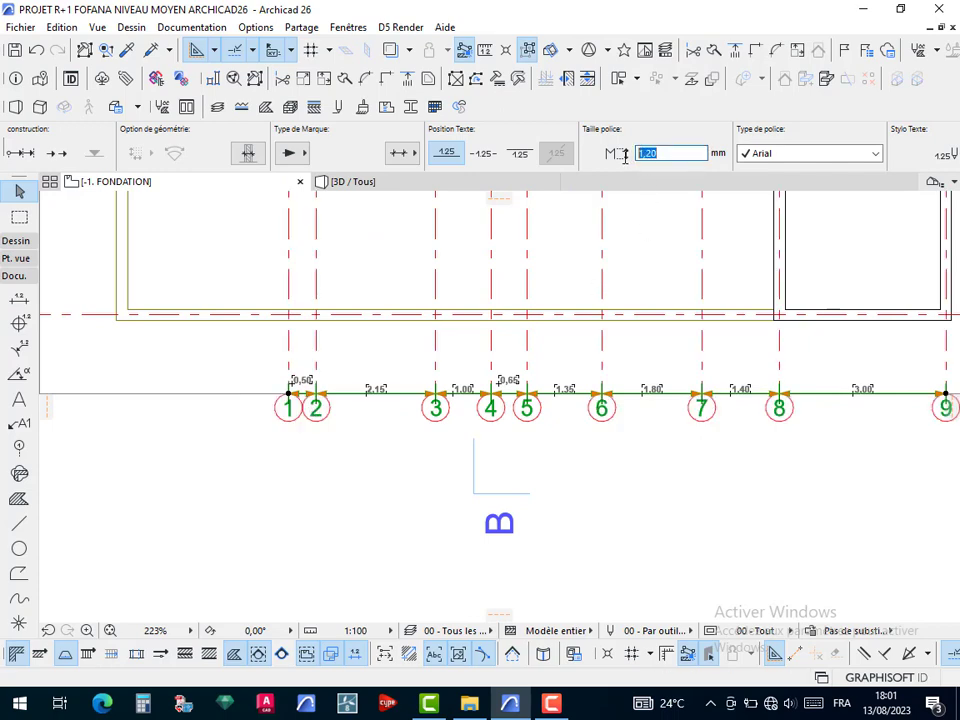
{"action": "type", "text": "2,00"}
{"action": "key", "text": "Return"}
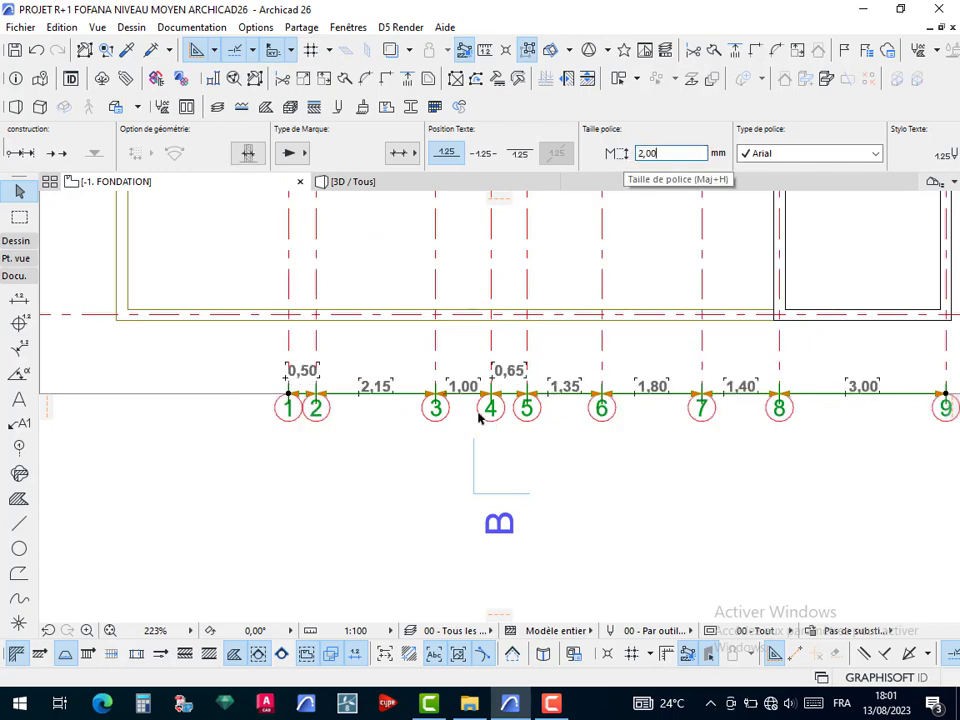
Move the 0,50 text between axes 1 and 2 straight down onto the dimension line
{"action": "scroll", "coordinate": [396, 420], "scroll_direction": "up", "scroll_amount": 5}
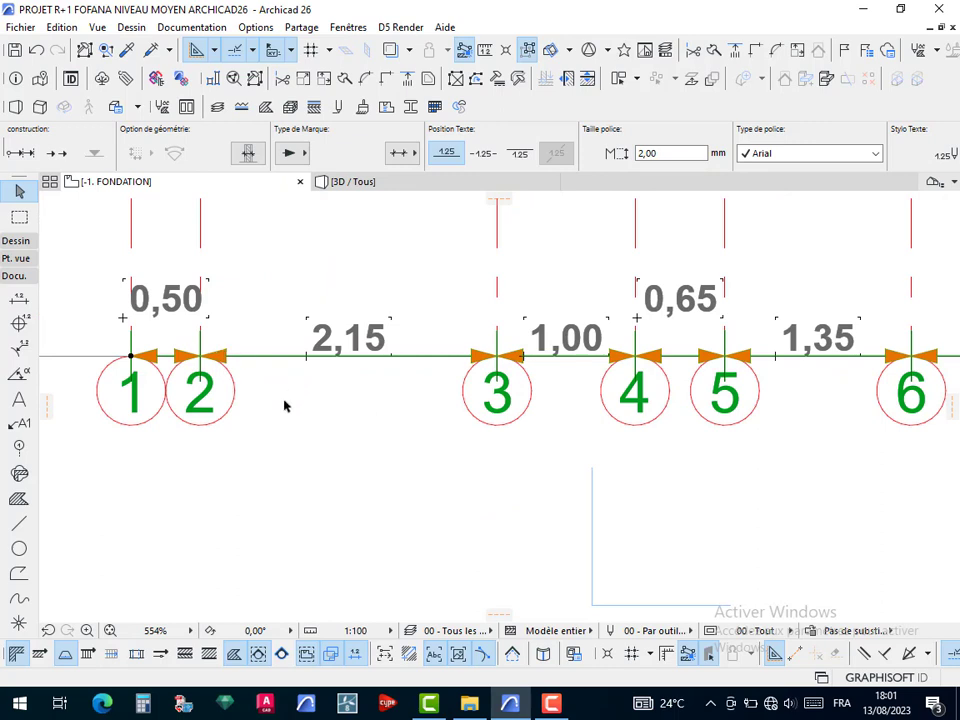
{"action": "left_click", "coordinate": [210, 284]}
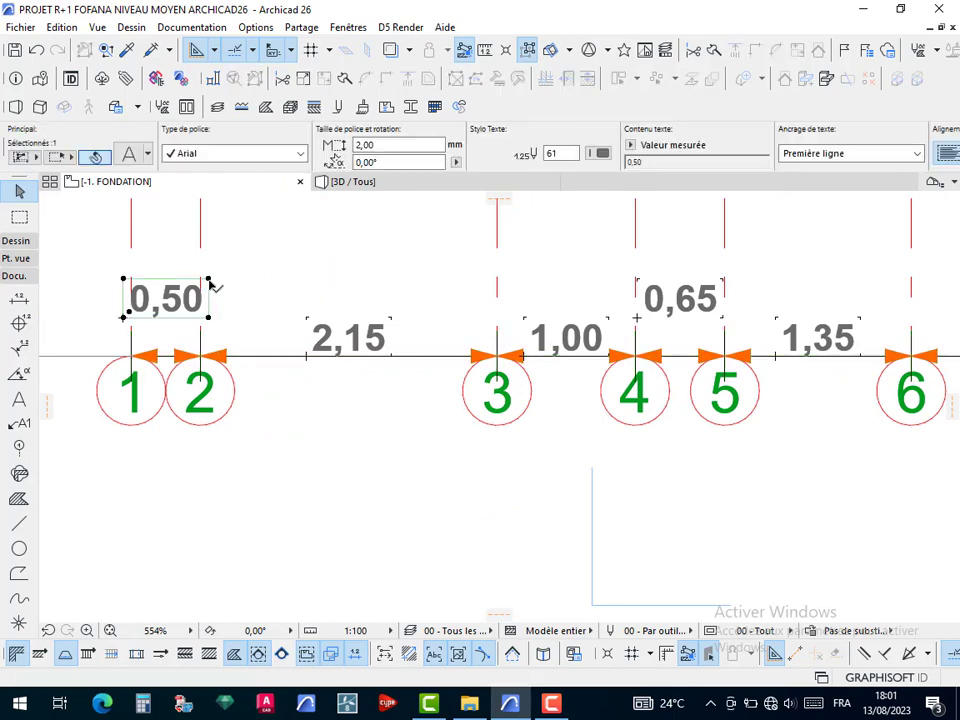
{"action": "left_click", "coordinate": [210, 287]}
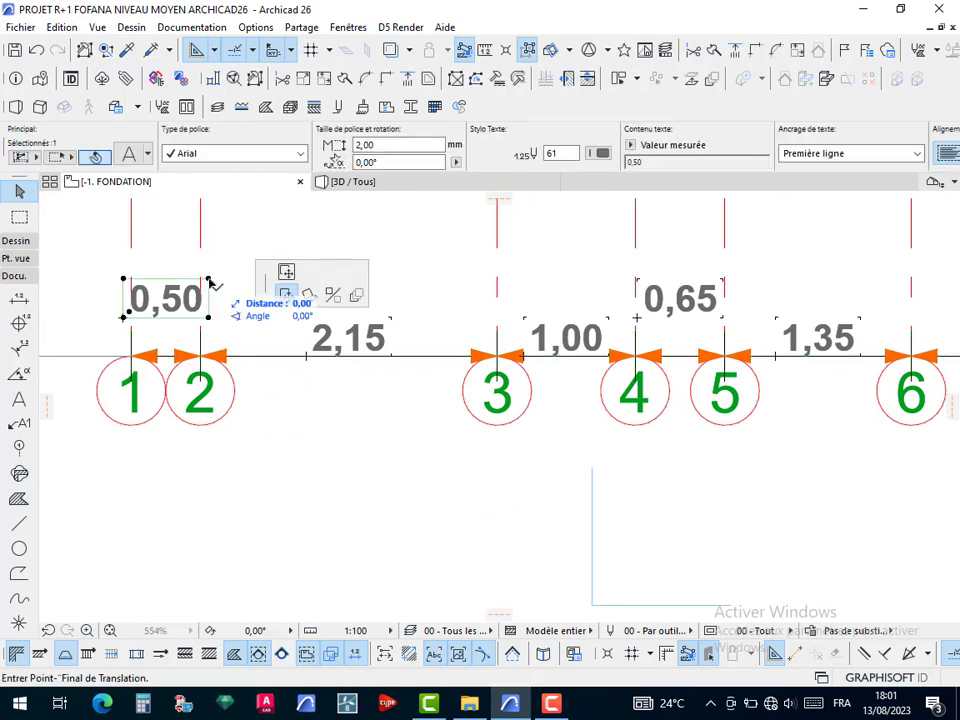
{"action": "left_click", "coordinate": [210, 329]}
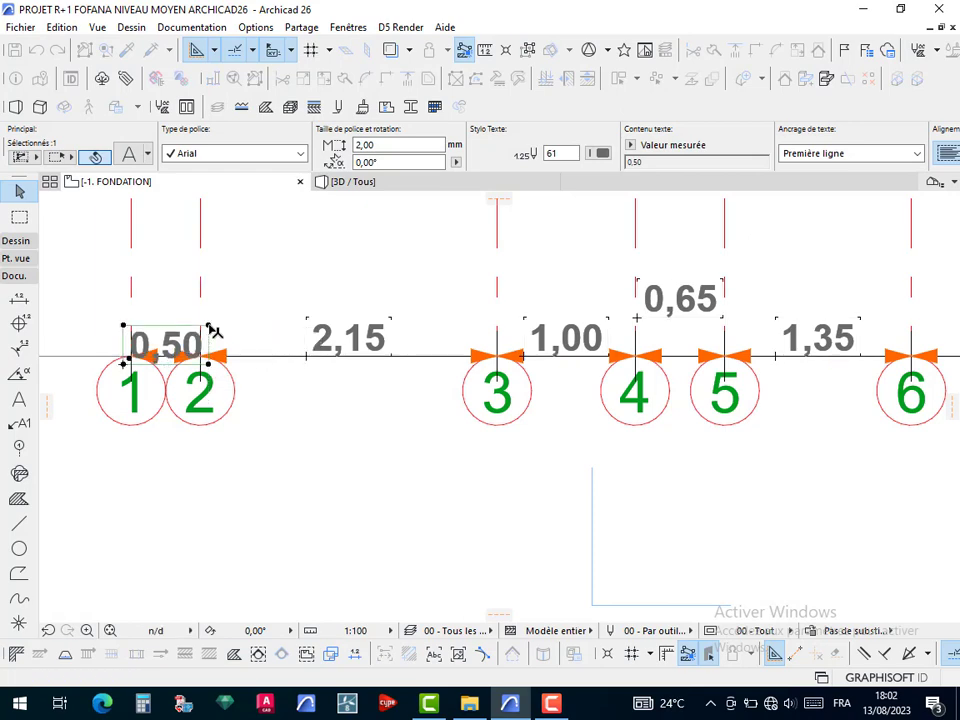
{"action": "scroll", "coordinate": [188, 372], "scroll_direction": "up", "scroll_amount": 4}
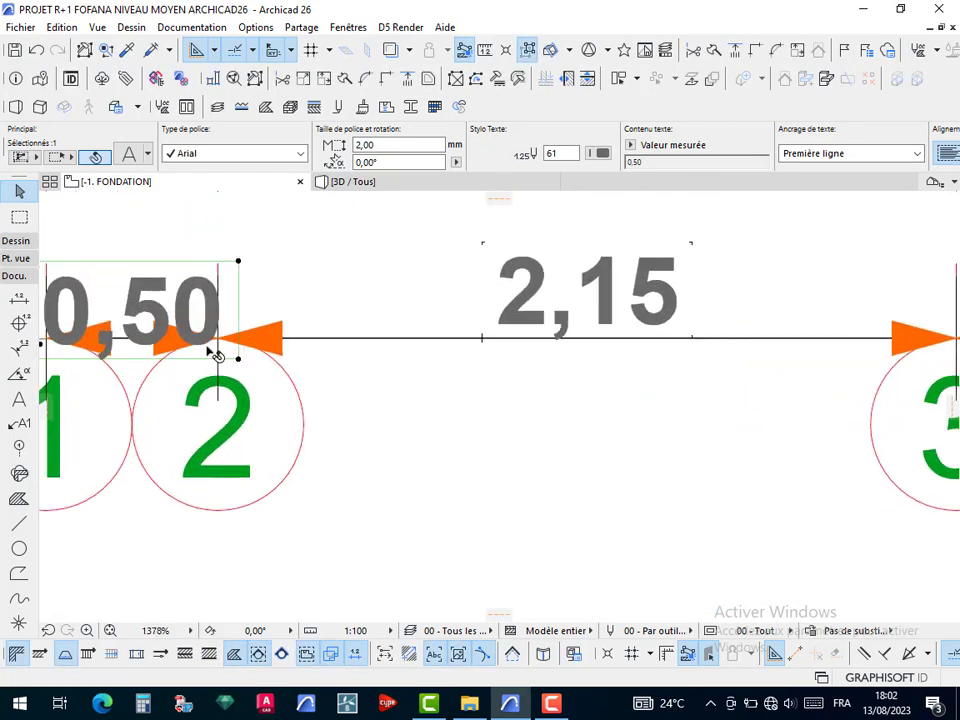
Move the 0,65 text between axes 4 and 5 straight down to just above the dimension line
{"action": "scroll", "coordinate": [217, 354], "scroll_direction": "down", "scroll_amount": 6}
{"action": "left_click", "coordinate": [549, 328]}
{"action": "scroll", "coordinate": [549, 328], "scroll_direction": "up", "scroll_amount": 2}
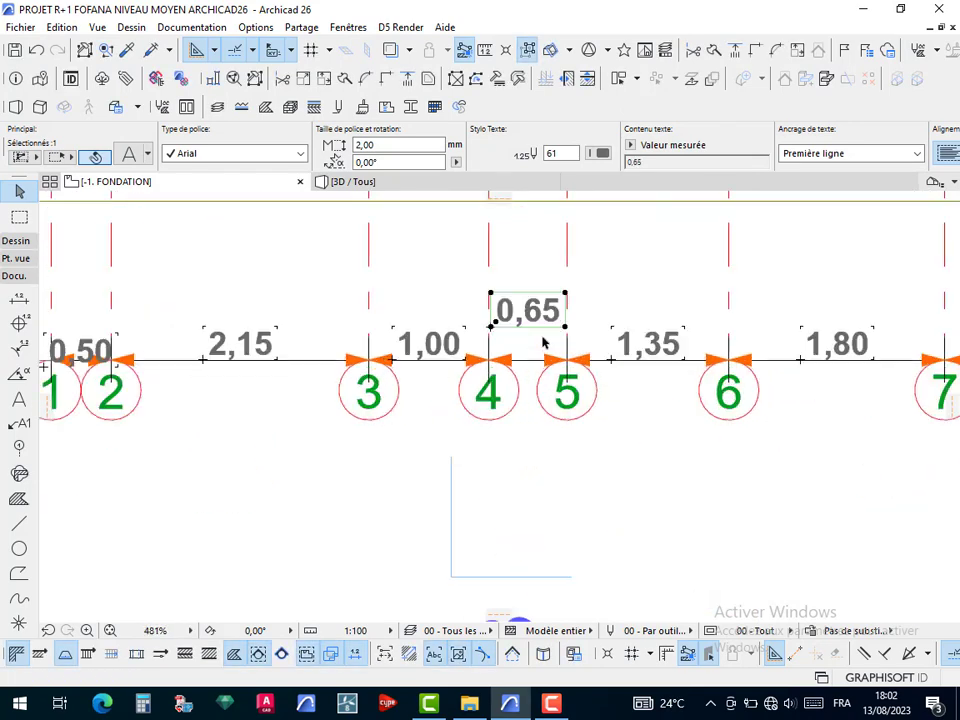
{"action": "scroll", "coordinate": [544, 343], "scroll_direction": "up", "scroll_amount": 5}
{"action": "left_click", "coordinate": [409, 294]}
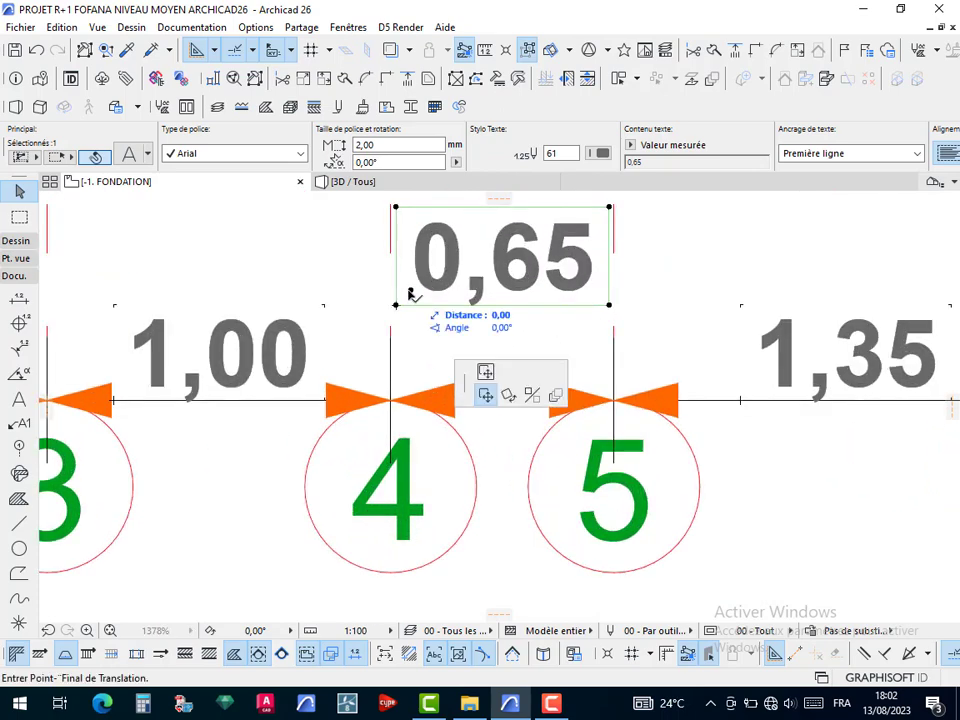
{"action": "left_click", "coordinate": [413, 383]}
Select the whole axes 1 to 9 dimension chain and move it vertically up to slightly above the lower frame line
{"action": "scroll", "coordinate": [400, 336], "scroll_direction": "down", "scroll_amount": 6}
{"action": "scroll", "coordinate": [562, 332], "scroll_direction": "down", "scroll_amount": 2}
{"action": "middle_click_drag", "start_coordinate": [611, 332], "coordinate": [420, 334]}
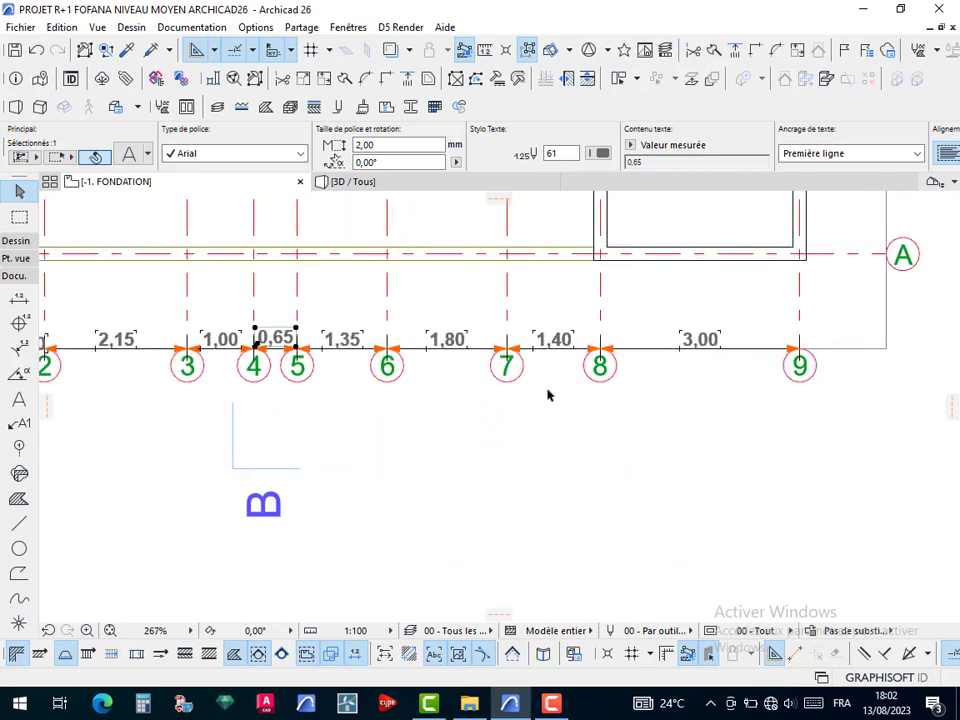
{"action": "scroll", "coordinate": [559, 401], "scroll_direction": "down", "scroll_amount": 4}
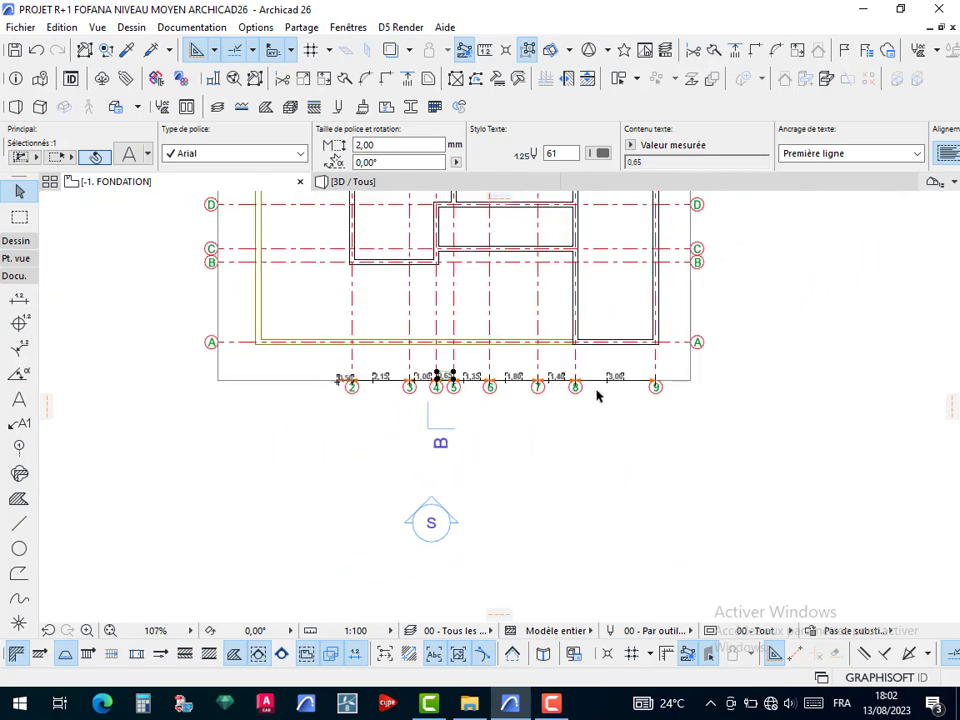
{"action": "left_click", "coordinate": [601, 386]}
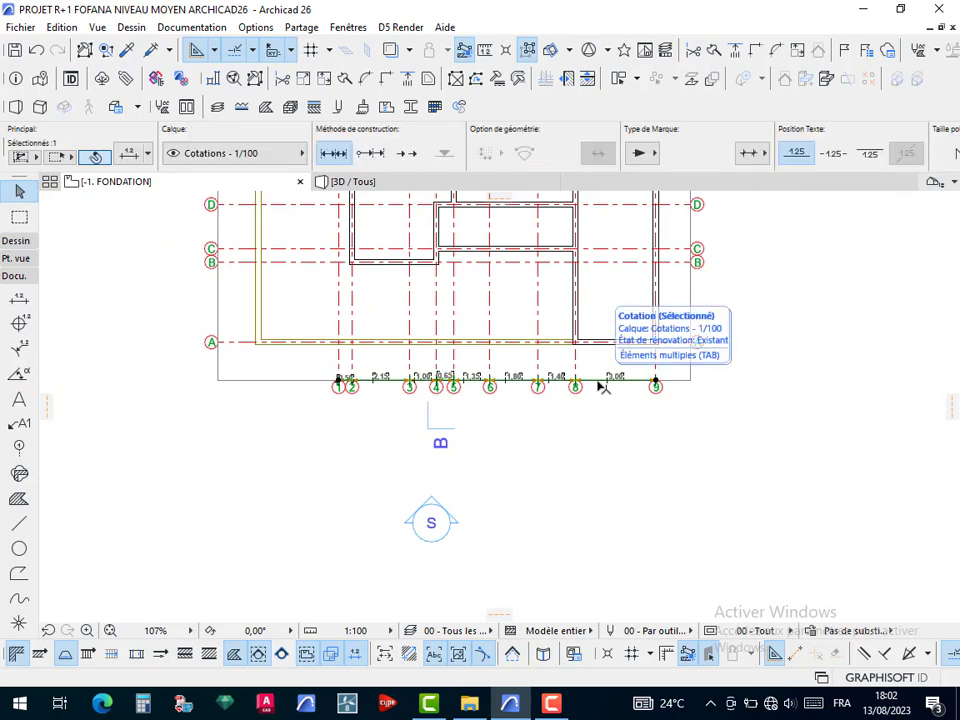
{"action": "scroll", "coordinate": [601, 386], "scroll_direction": "up", "scroll_amount": 7}
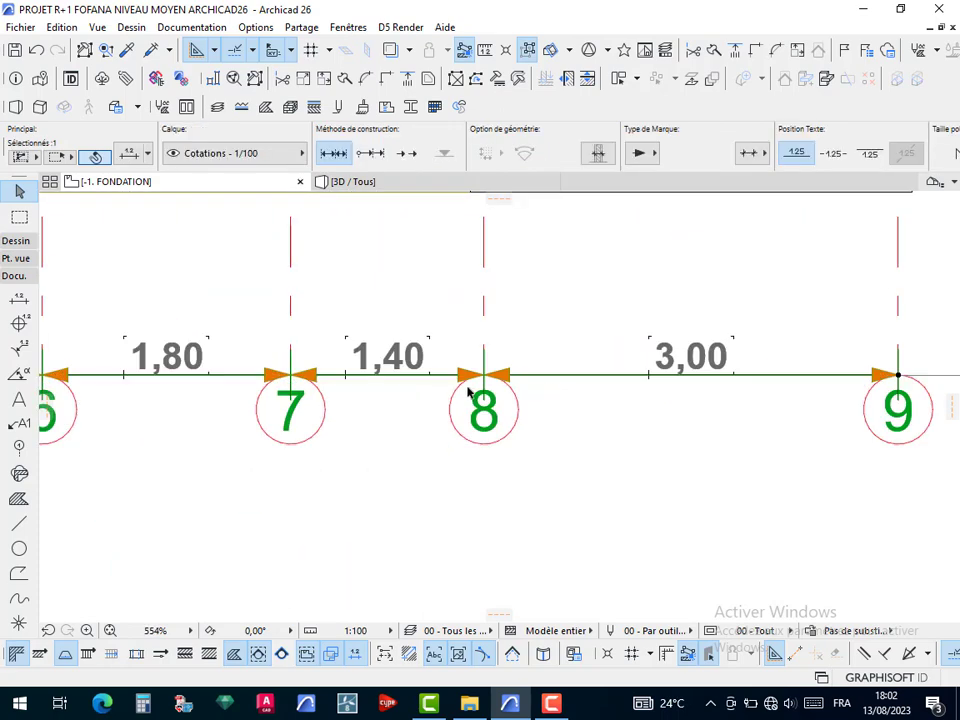
{"action": "left_click", "coordinate": [581, 376]}
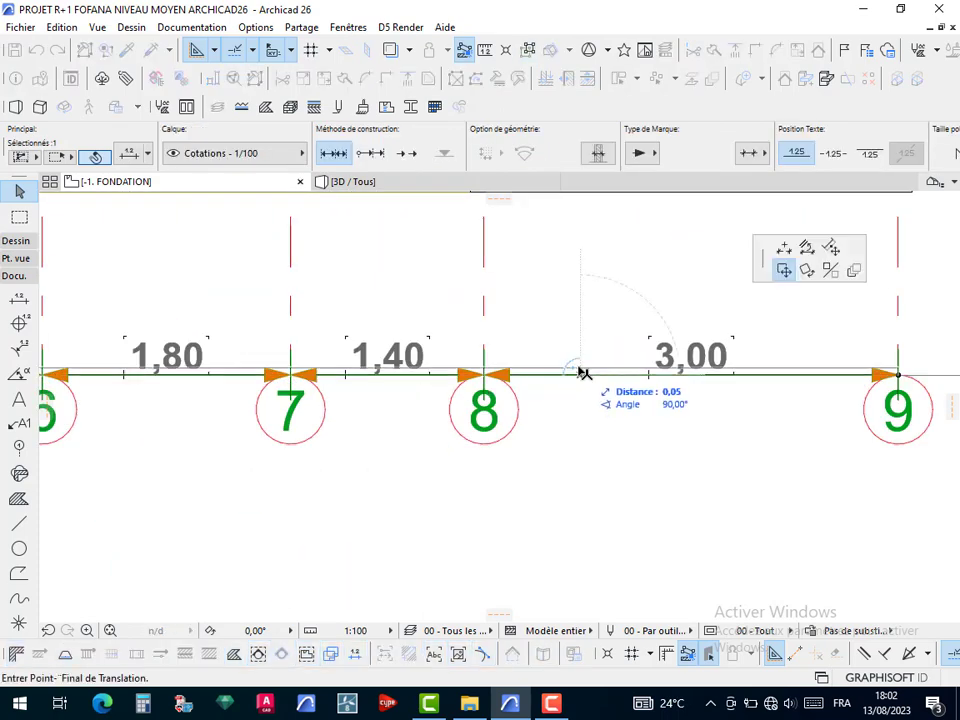
{"action": "left_click", "coordinate": [580, 360]}
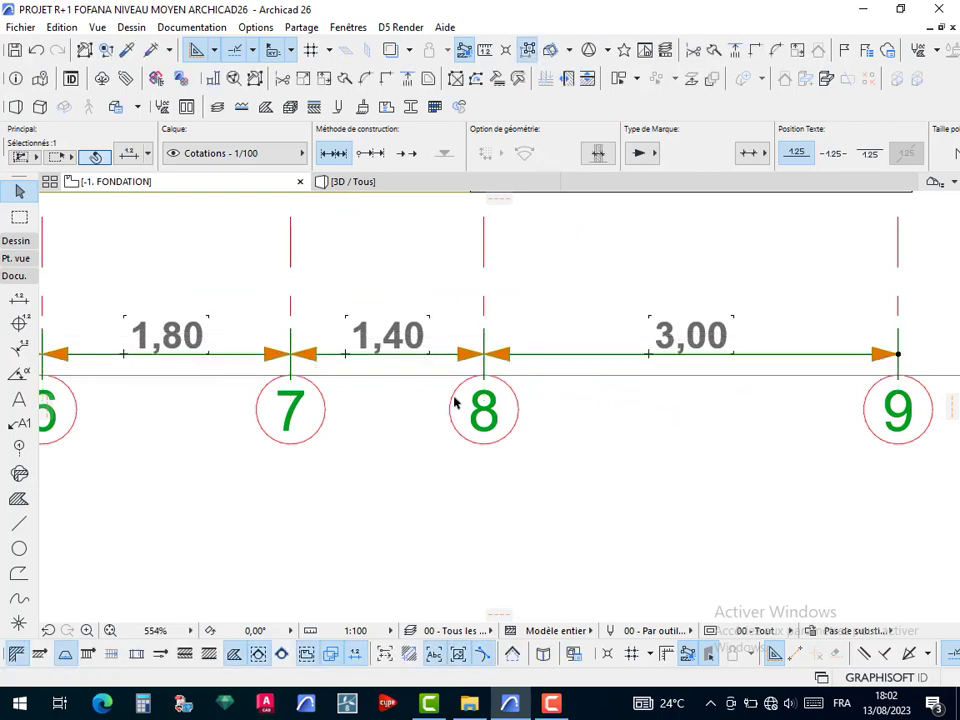
Deselect the axes 1 to 9 dimension chain and pick up its settings for a new linear dimension
{"action": "scroll", "coordinate": [454, 401], "scroll_direction": "down", "scroll_amount": 4}
{"action": "scroll", "coordinate": [343, 441], "scroll_direction": "down", "scroll_amount": 3}
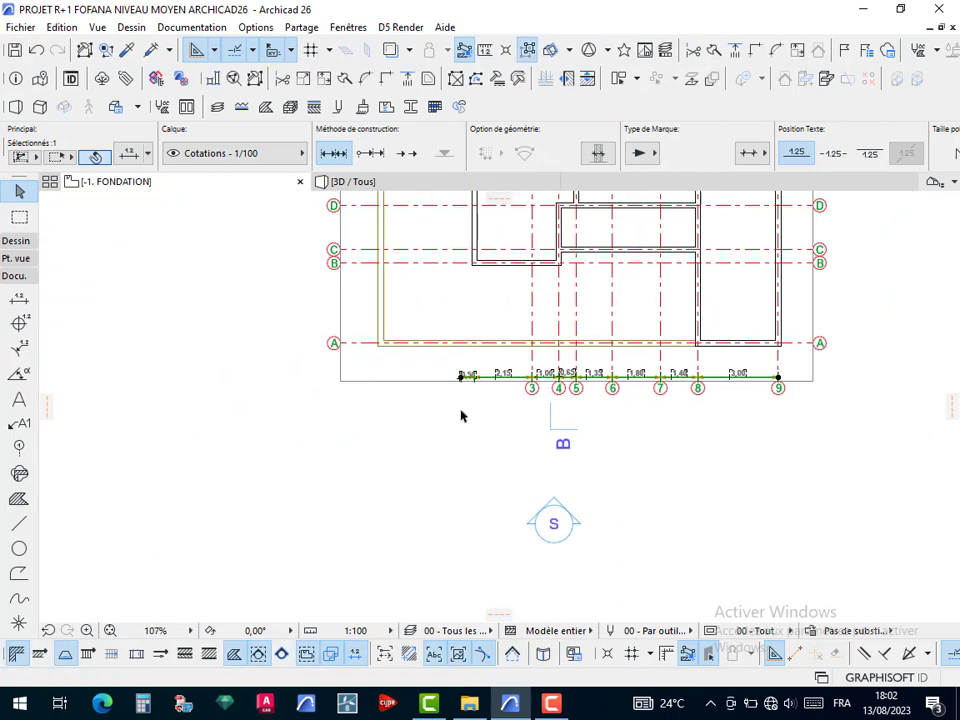
{"action": "scroll", "coordinate": [497, 459], "scroll_direction": "up", "scroll_amount": 4}
{"action": "left_click", "coordinate": [558, 449]}
{"action": "scroll", "coordinate": [500, 360], "scroll_direction": "up", "scroll_amount": 6}
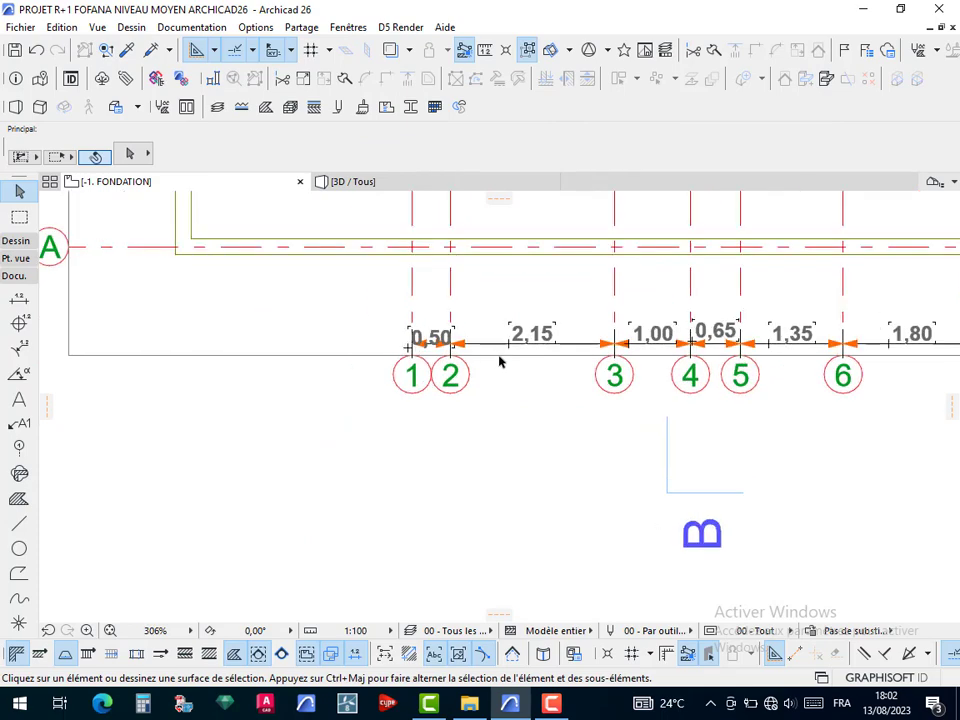
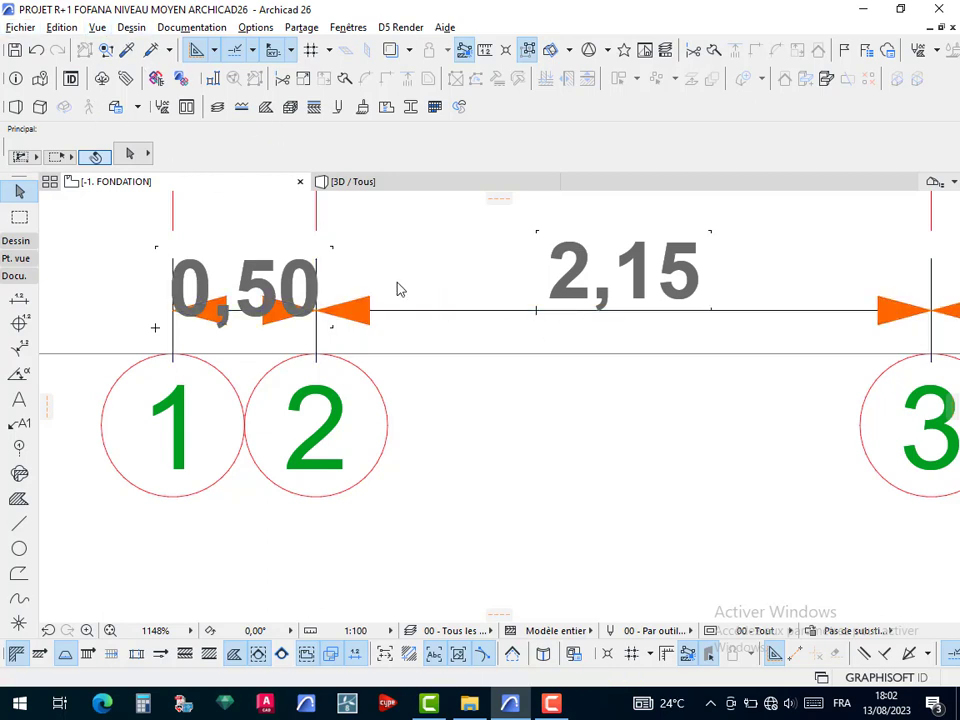
{"action": "left_click", "coordinate": [405, 309], "text": "alt"}
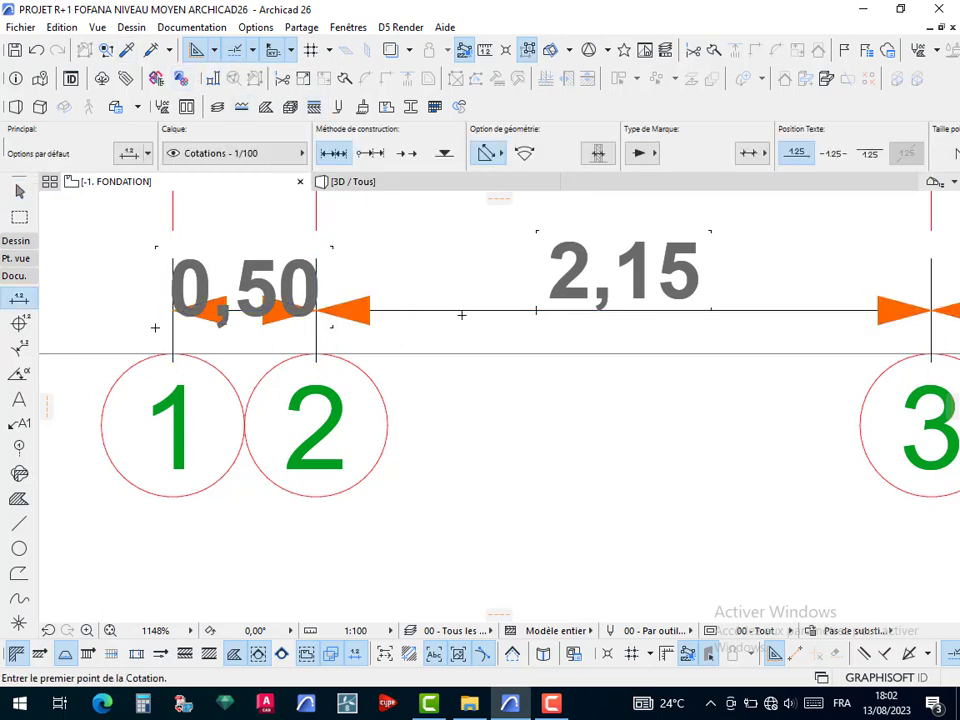
{"action": "scroll", "coordinate": [461, 315], "scroll_direction": "down", "scroll_amount": 5}
{"action": "middle_click_drag", "start_coordinate": [502, 431], "coordinate": [660, 564]}
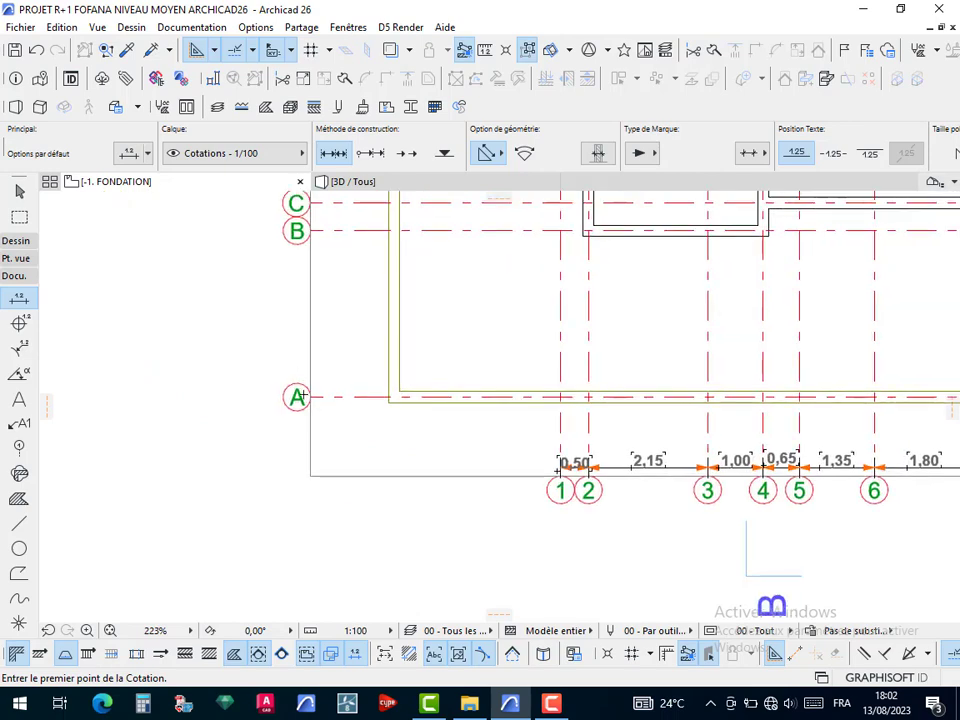
{"action": "scroll", "coordinate": [300, 395], "scroll_direction": "up", "scroll_amount": 8}
{"action": "left_click", "coordinate": [489, 411]}
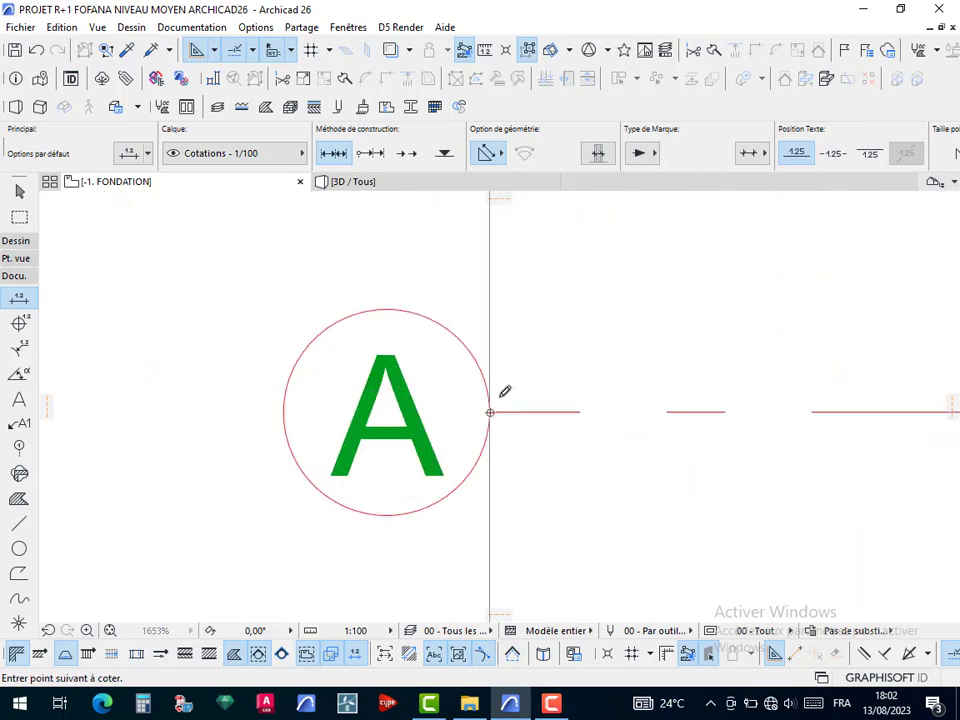
{"action": "scroll", "coordinate": [500, 393], "scroll_direction": "down", "scroll_amount": 4}
{"action": "middle_click_drag", "start_coordinate": [514, 272], "coordinate": [502, 606]}
{"action": "scroll", "coordinate": [494, 387], "scroll_direction": "up", "scroll_amount": 3}
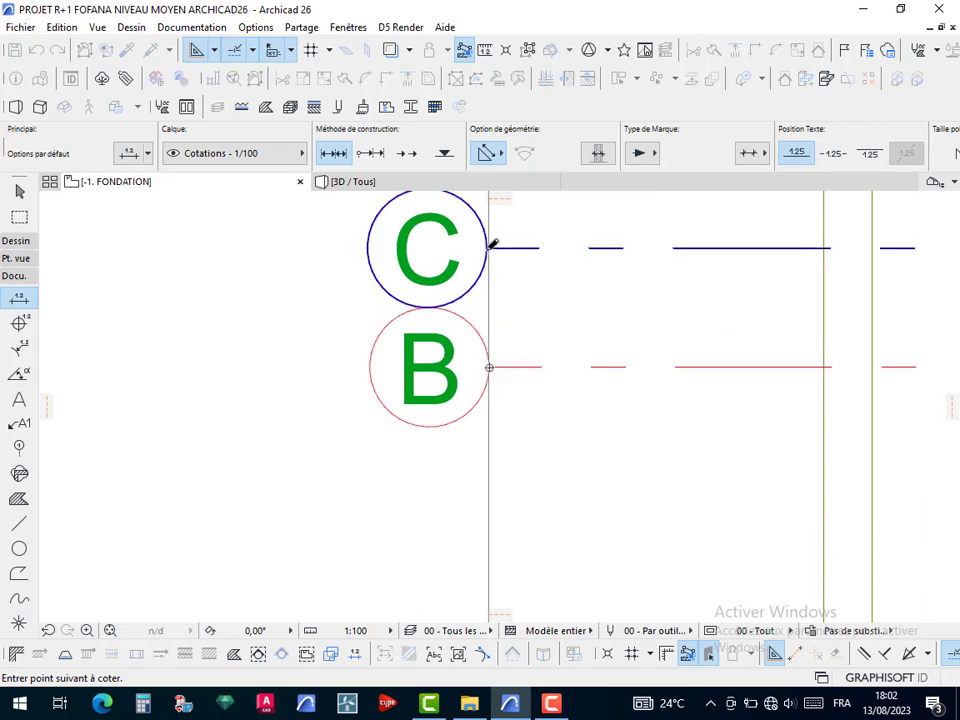
{"action": "scroll", "coordinate": [500, 282], "scroll_direction": "down", "scroll_amount": 3}
{"action": "middle_click_drag", "start_coordinate": [501, 292], "coordinate": [478, 512]}
{"action": "scroll", "coordinate": [478, 512], "scroll_direction": "down", "scroll_amount": 2}
{"action": "middle_click_drag", "start_coordinate": [474, 440], "coordinate": [471, 466]}
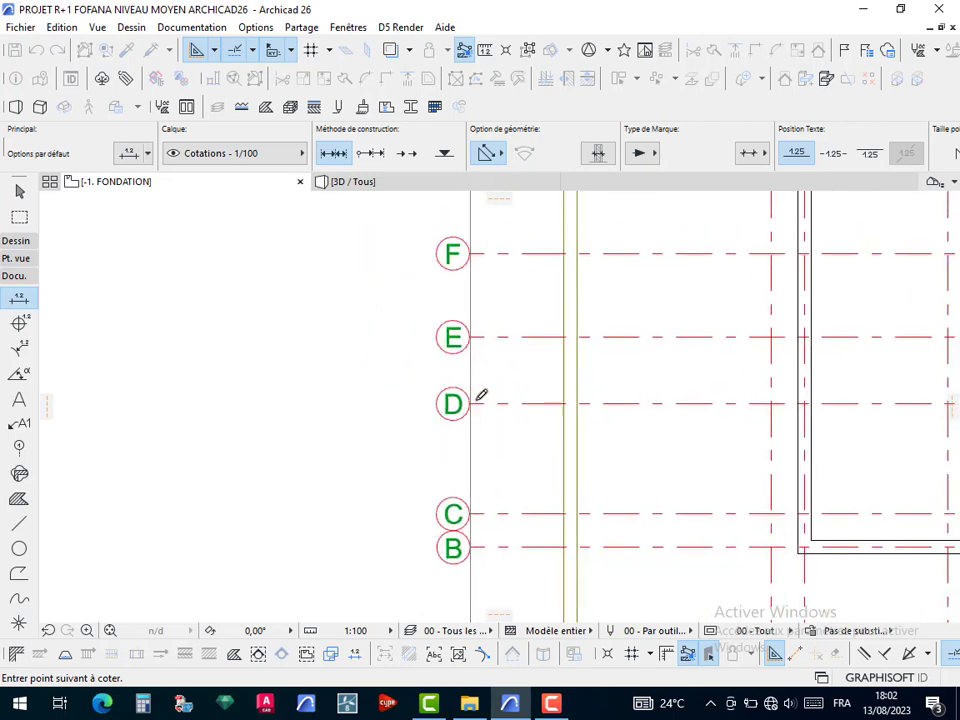
{"action": "scroll", "coordinate": [476, 402], "scroll_direction": "up", "scroll_amount": 4}
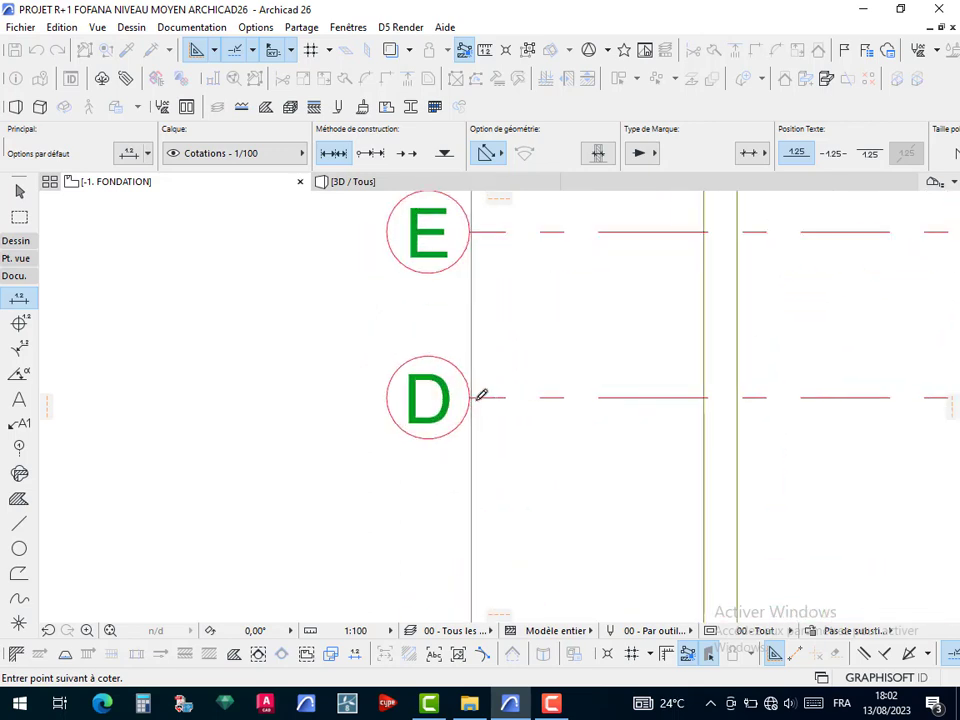
{"action": "left_click", "coordinate": [551, 703]}
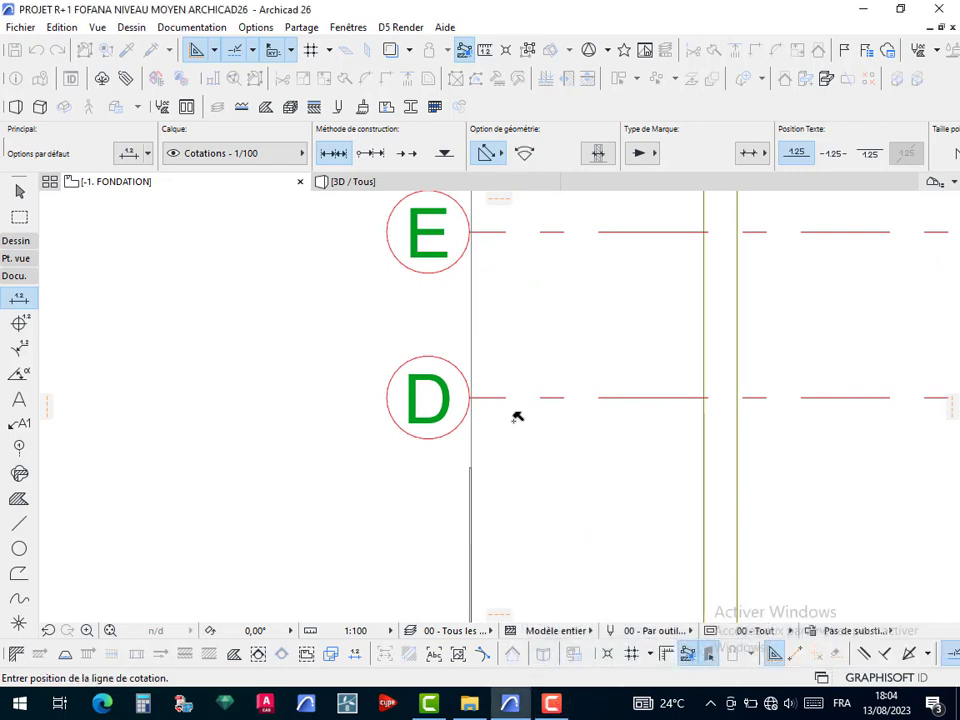
{"action": "scroll", "coordinate": [474, 395], "scroll_direction": "down", "scroll_amount": 3}
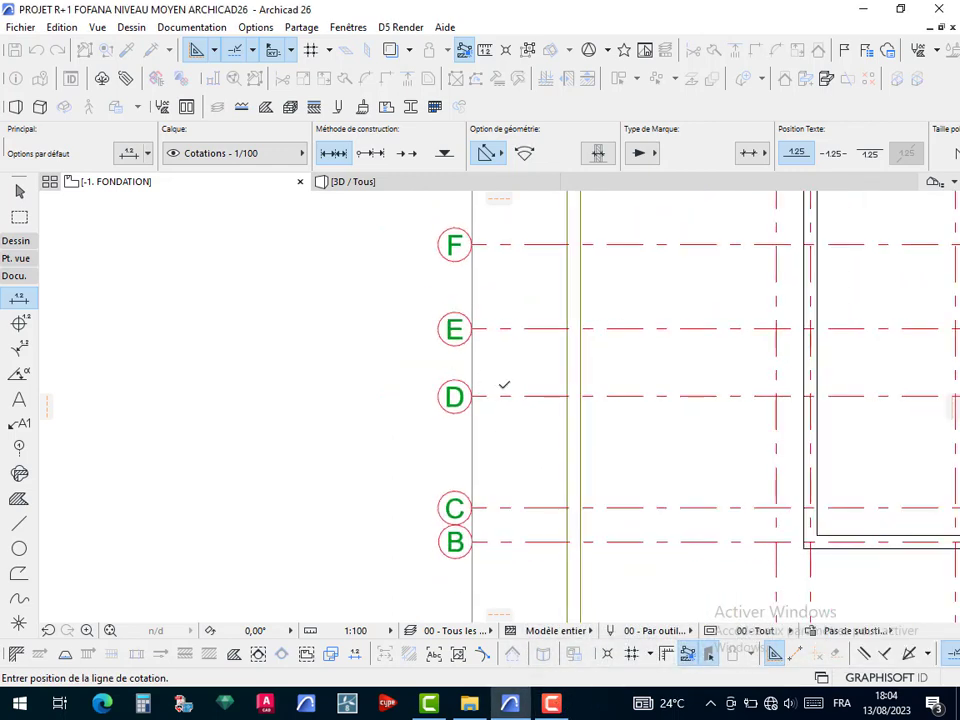
{"action": "middle_click_drag", "start_coordinate": [501, 388], "coordinate": [469, 430]}
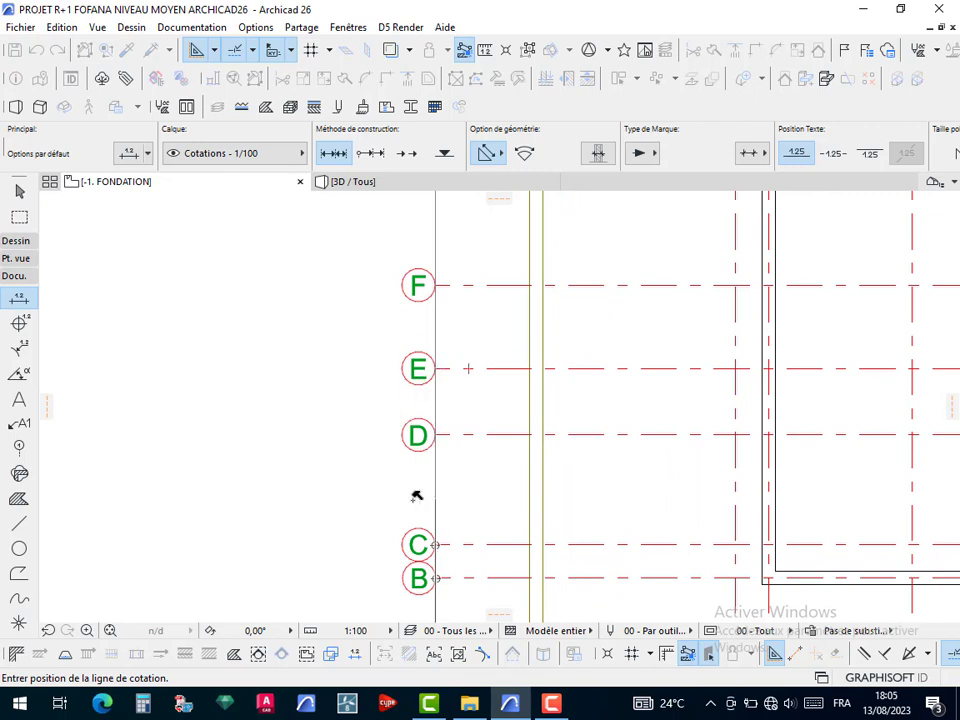
{"action": "key", "text": "Escape"}
Start a new dimension chain where axis A meets the plan's left frame line
{"action": "middle_click_drag", "start_coordinate": [440, 541], "coordinate": [418, 486]}
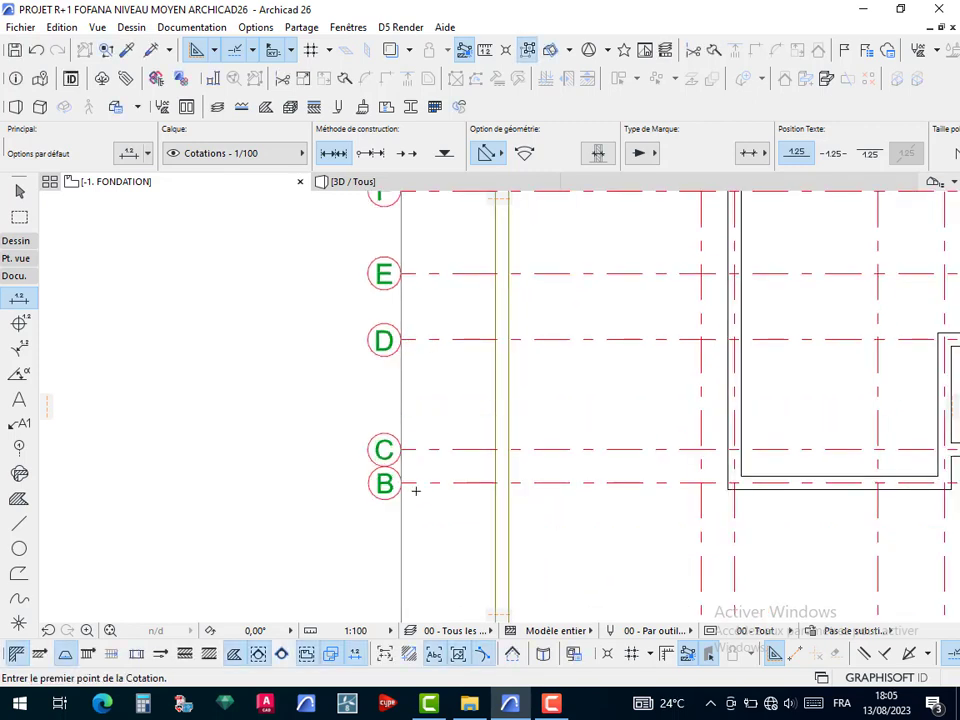
{"action": "scroll", "coordinate": [415, 488], "scroll_direction": "up", "scroll_amount": 1}
{"action": "scroll", "coordinate": [414, 485], "scroll_direction": "down", "scroll_amount": 4}
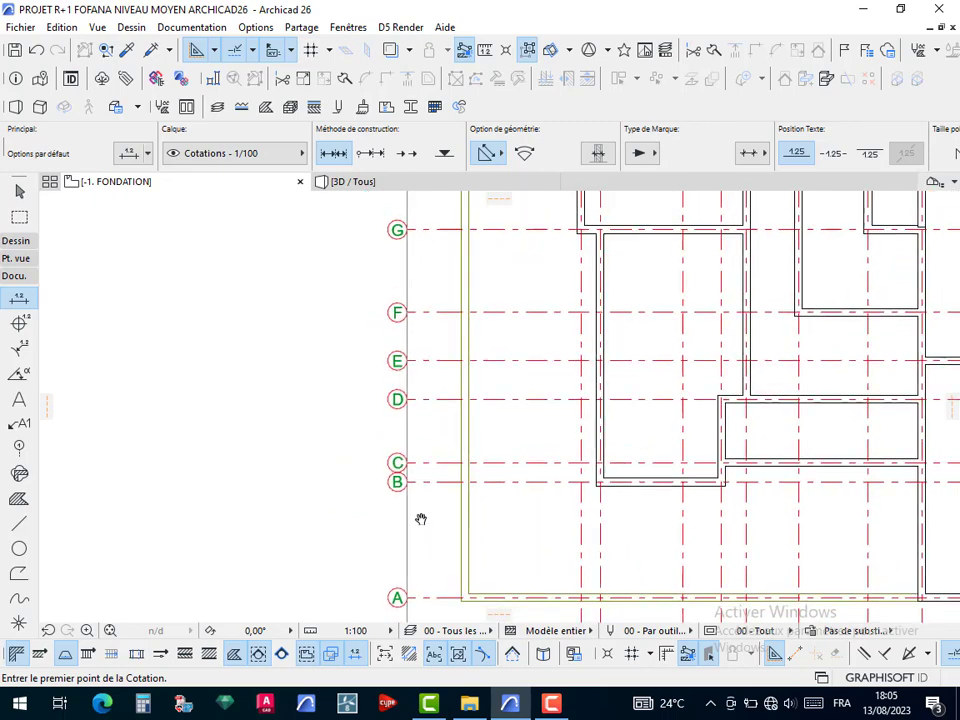
{"action": "middle_click_drag", "start_coordinate": [421, 519], "coordinate": [384, 443]}
{"action": "scroll", "coordinate": [356, 484], "scroll_direction": "up", "scroll_amount": 4}
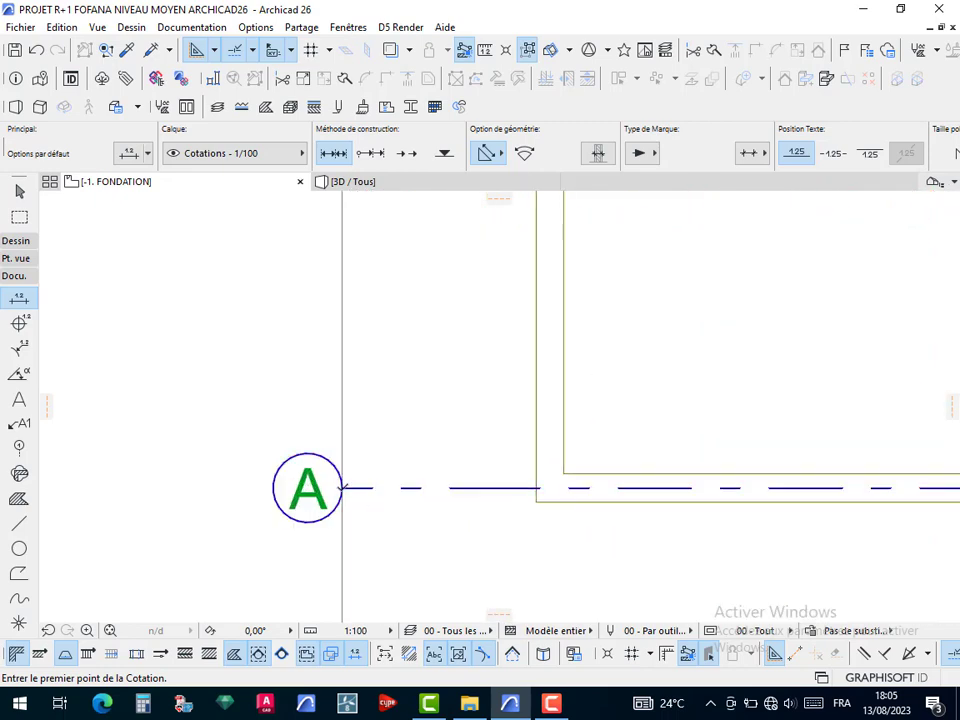
{"action": "left_click", "coordinate": [342, 488]}
{"action": "scroll", "coordinate": [369, 390], "scroll_direction": "down", "scroll_amount": 3}
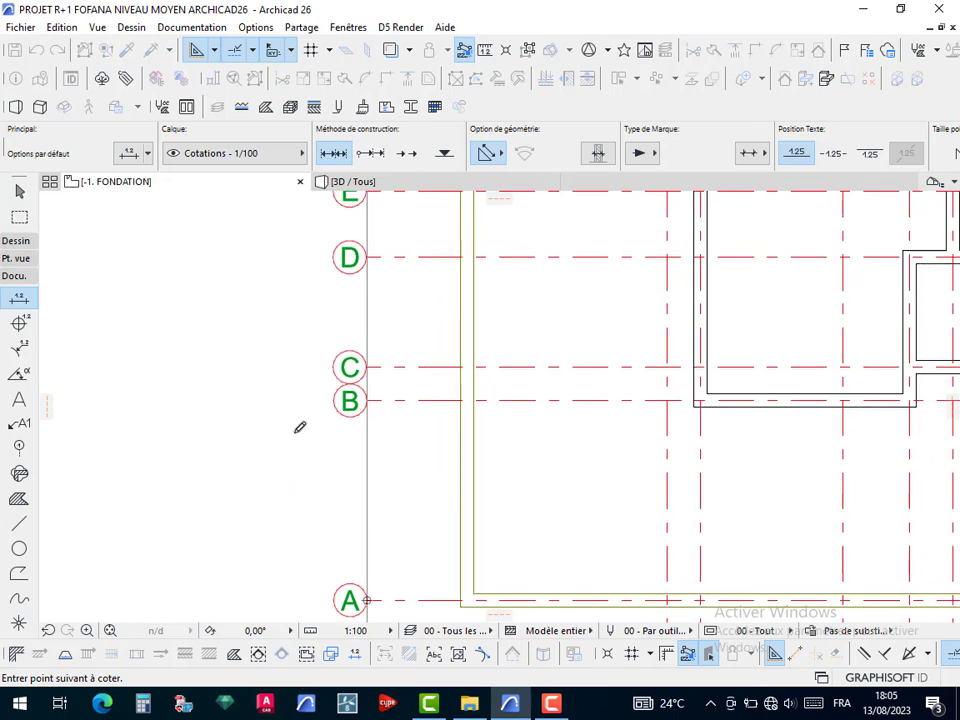
Add the points where axes B, C and D meet the left frame line to the dimension chain
{"action": "scroll", "coordinate": [439, 381], "scroll_direction": "up", "scroll_amount": 5}
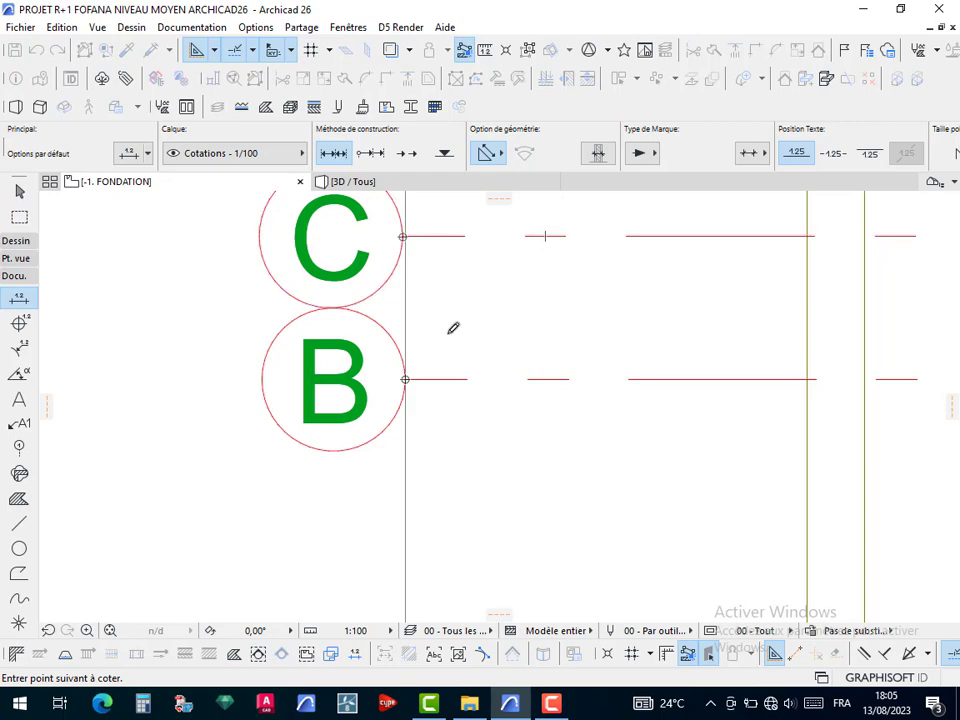
{"action": "scroll", "coordinate": [402, 233], "scroll_direction": "up", "scroll_amount": 5}
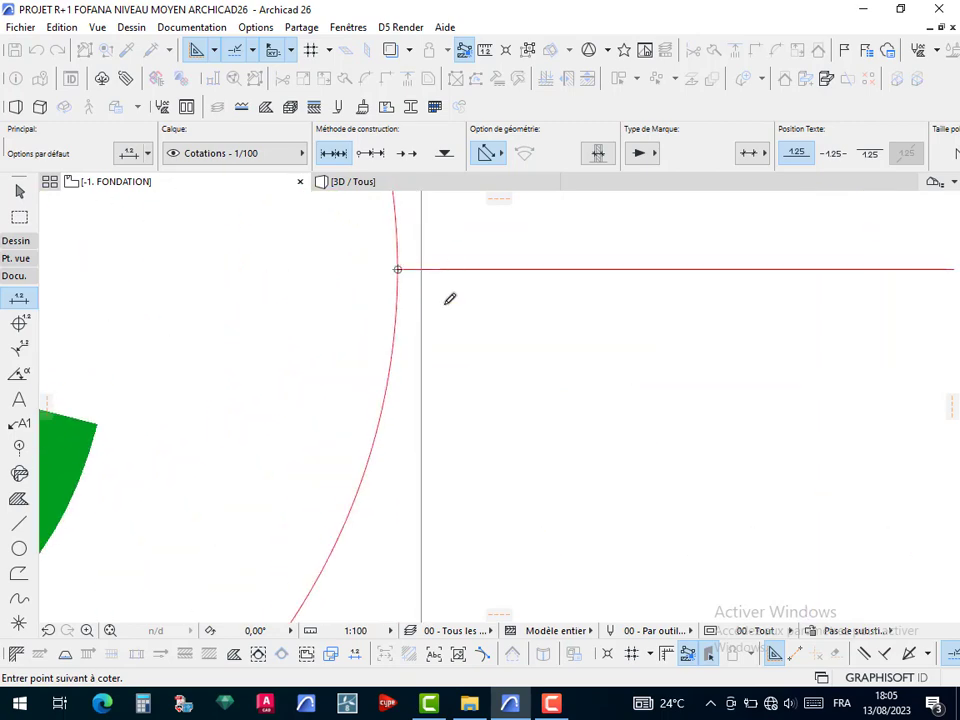
{"action": "scroll", "coordinate": [449, 299], "scroll_direction": "down", "scroll_amount": 8}
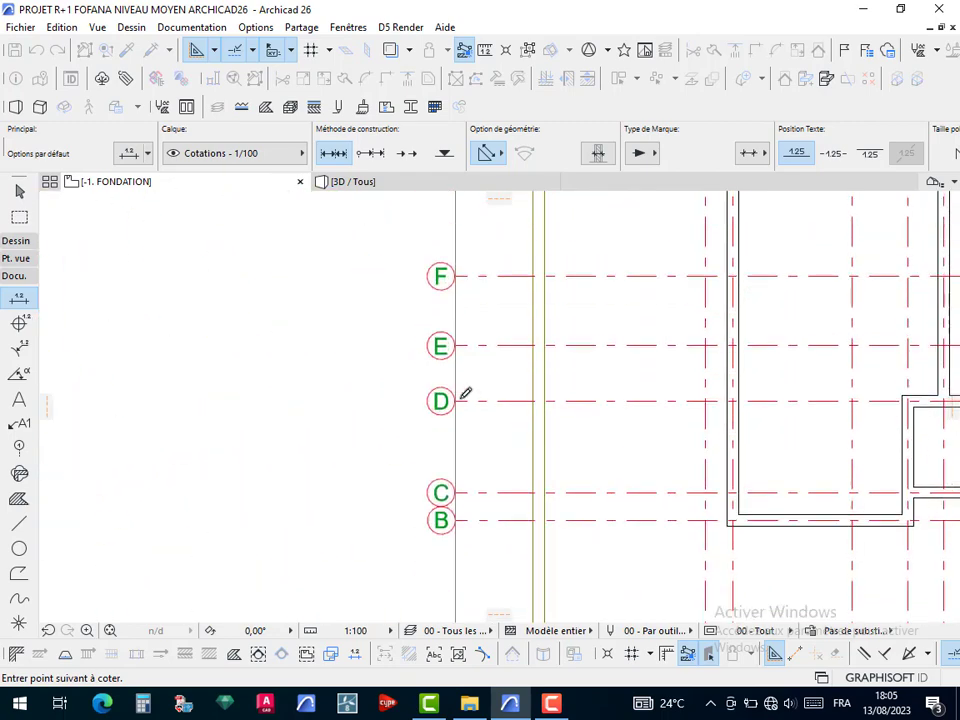
{"action": "scroll", "coordinate": [465, 394], "scroll_direction": "up", "scroll_amount": 8}
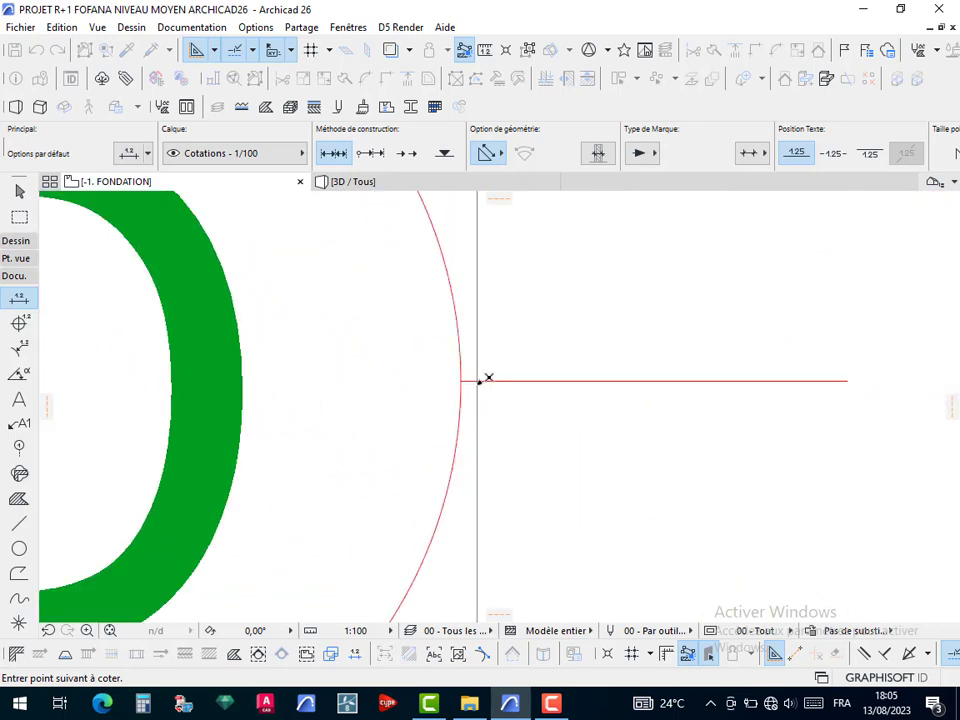
{"action": "scroll", "coordinate": [422, 420], "scroll_direction": "down", "scroll_amount": 7}
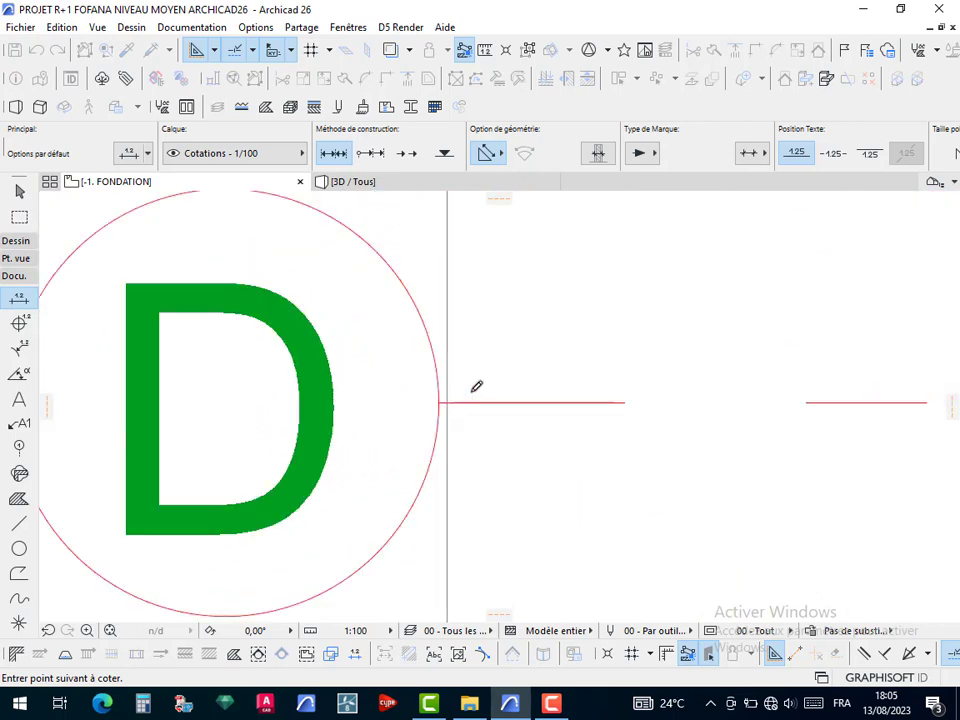
Continue the dimension chain with the points where axes E, F and G cross the left frame line
{"action": "middle_click_drag", "start_coordinate": [476, 378], "coordinate": [476, 599]}
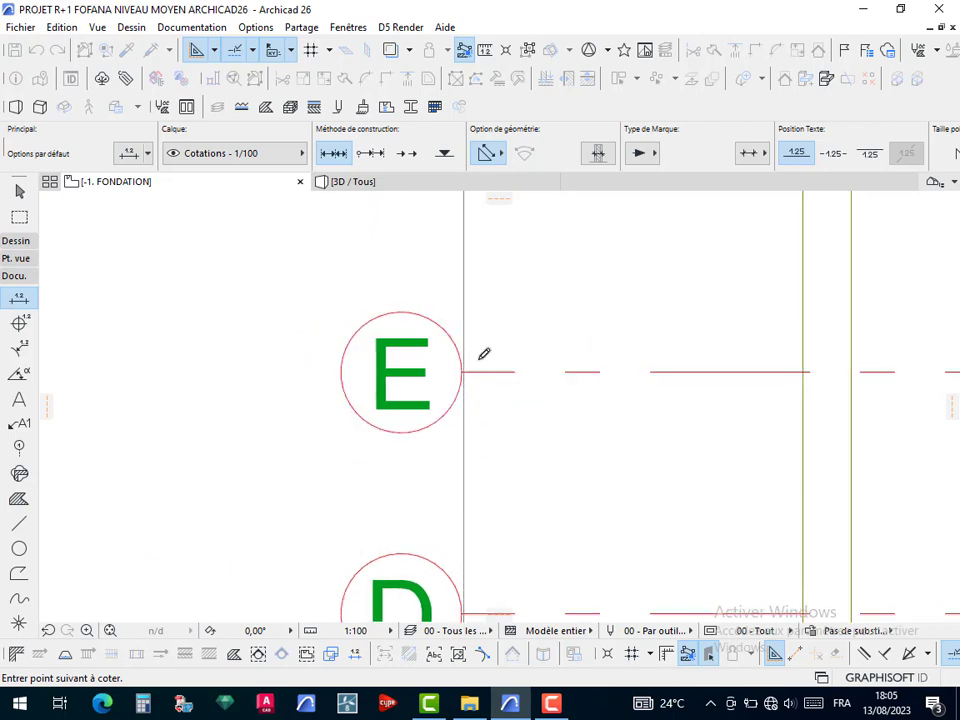
{"action": "scroll", "coordinate": [446, 379], "scroll_direction": "up", "scroll_amount": 6}
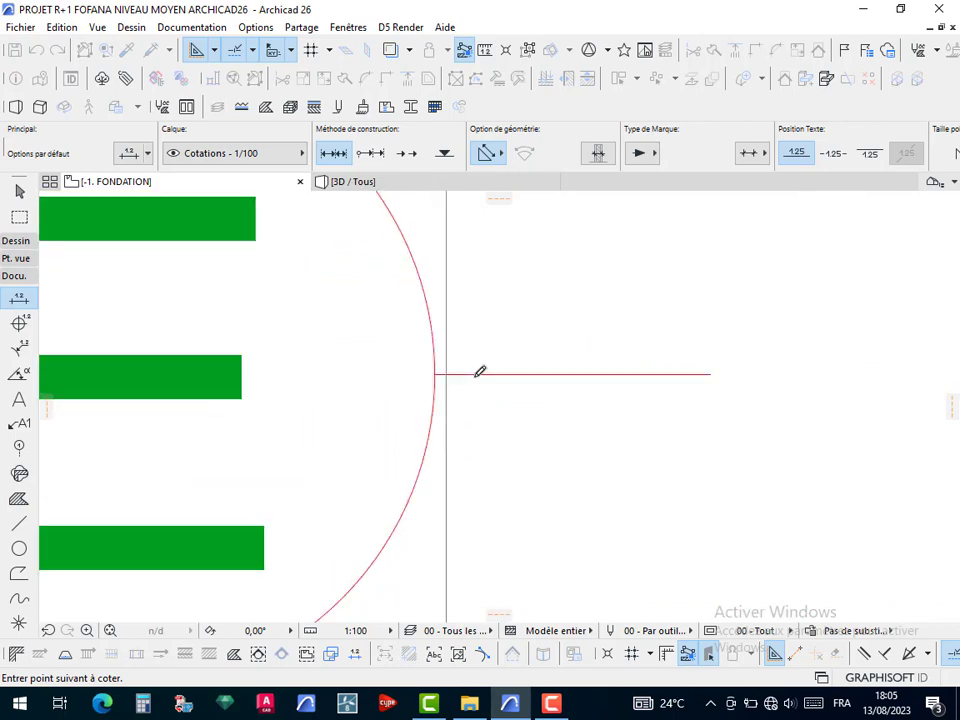
{"action": "scroll", "coordinate": [545, 335], "scroll_direction": "down", "scroll_amount": 8}
{"action": "scroll", "coordinate": [513, 377], "scroll_direction": "up", "scroll_amount": 7}
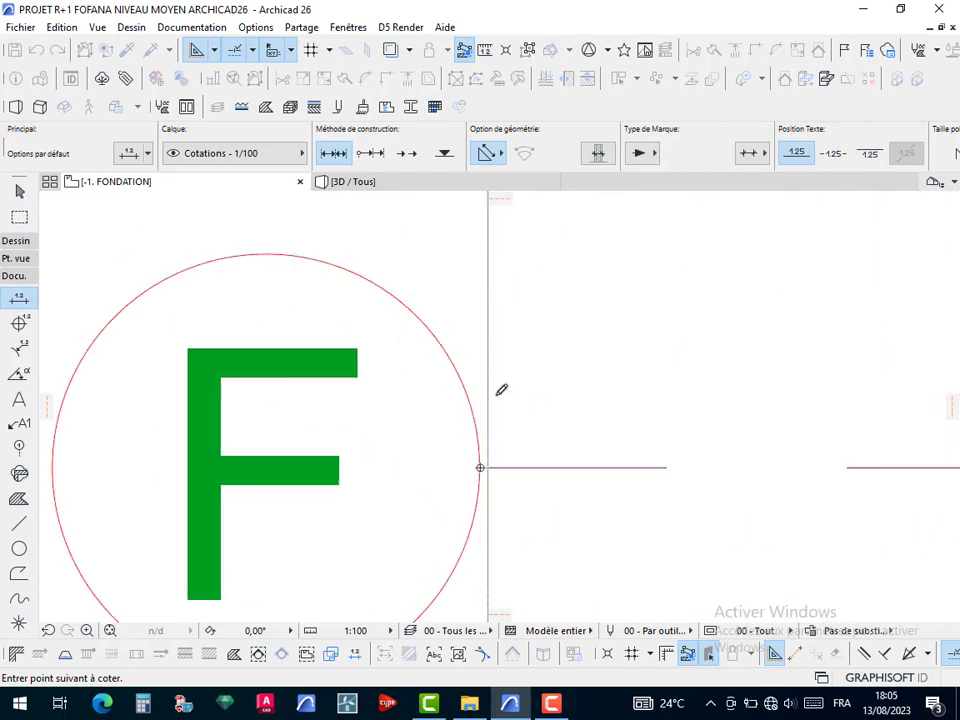
{"action": "scroll", "coordinate": [501, 390], "scroll_direction": "down", "scroll_amount": 9}
{"action": "scroll", "coordinate": [487, 461], "scroll_direction": "up", "scroll_amount": 8}
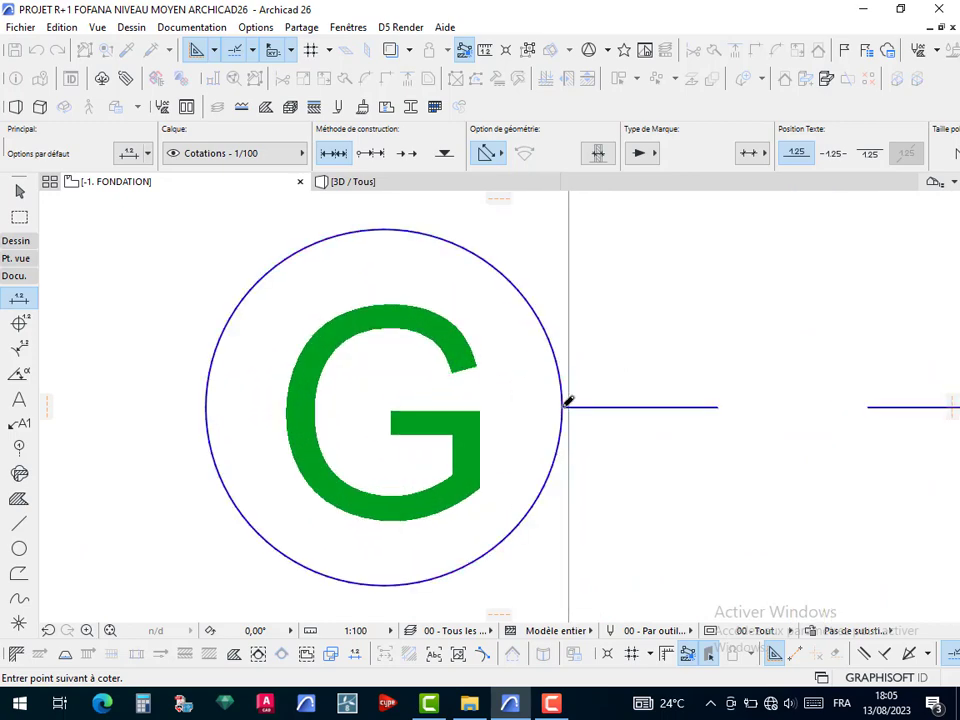
Add the intersections of axes H and I with the left frame line to the dimension chain
{"action": "scroll", "coordinate": [590, 380], "scroll_direction": "down", "scroll_amount": 7}
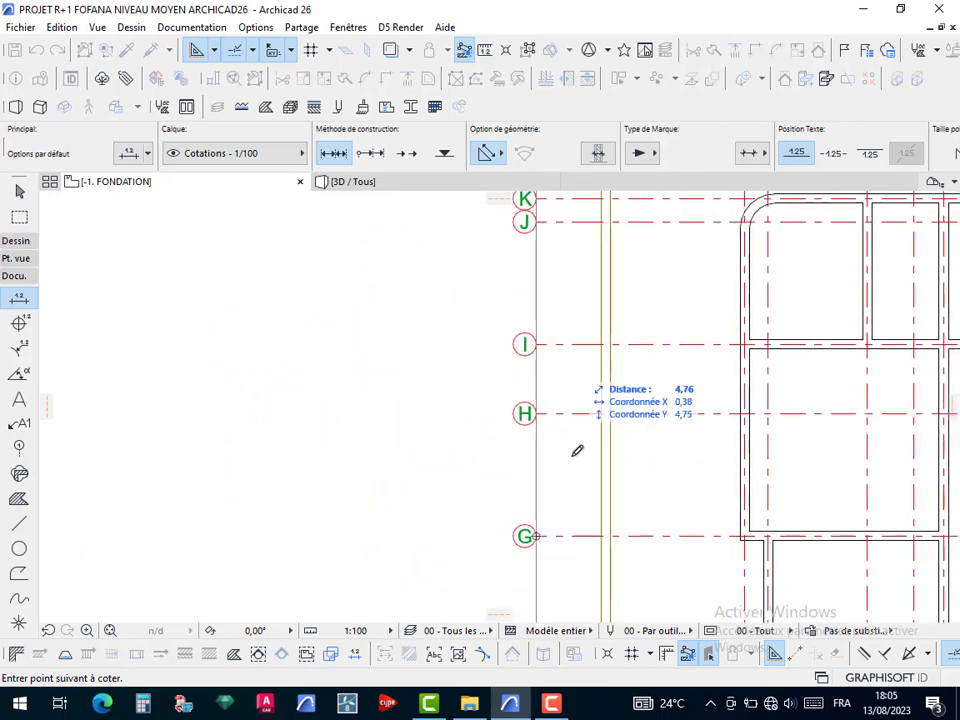
{"action": "scroll", "coordinate": [571, 392], "scroll_direction": "up", "scroll_amount": 8}
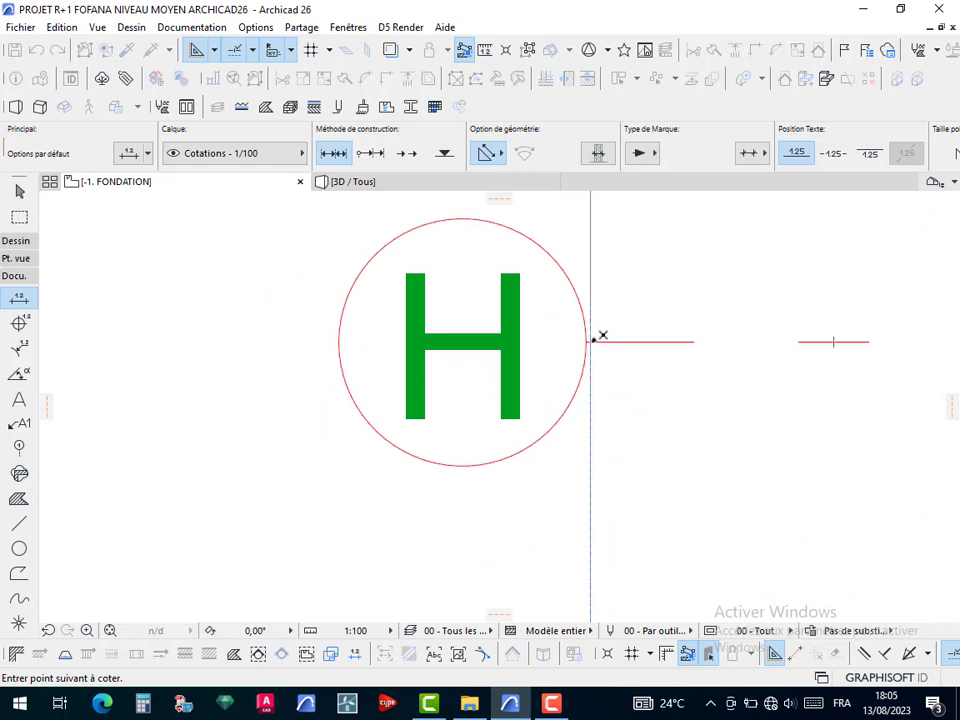
{"action": "scroll", "coordinate": [604, 326], "scroll_direction": "down", "scroll_amount": 6}
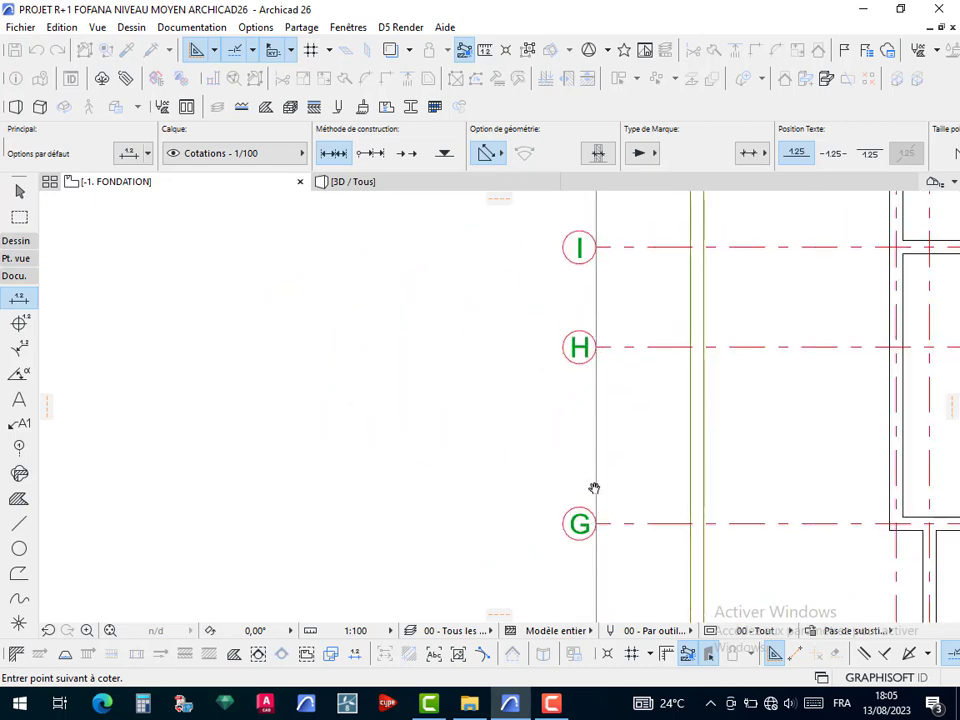
{"action": "scroll", "coordinate": [594, 489], "scroll_direction": "up", "scroll_amount": 3, "text": "shift"}
{"action": "scroll", "coordinate": [571, 457], "scroll_direction": "up", "scroll_amount": 7}
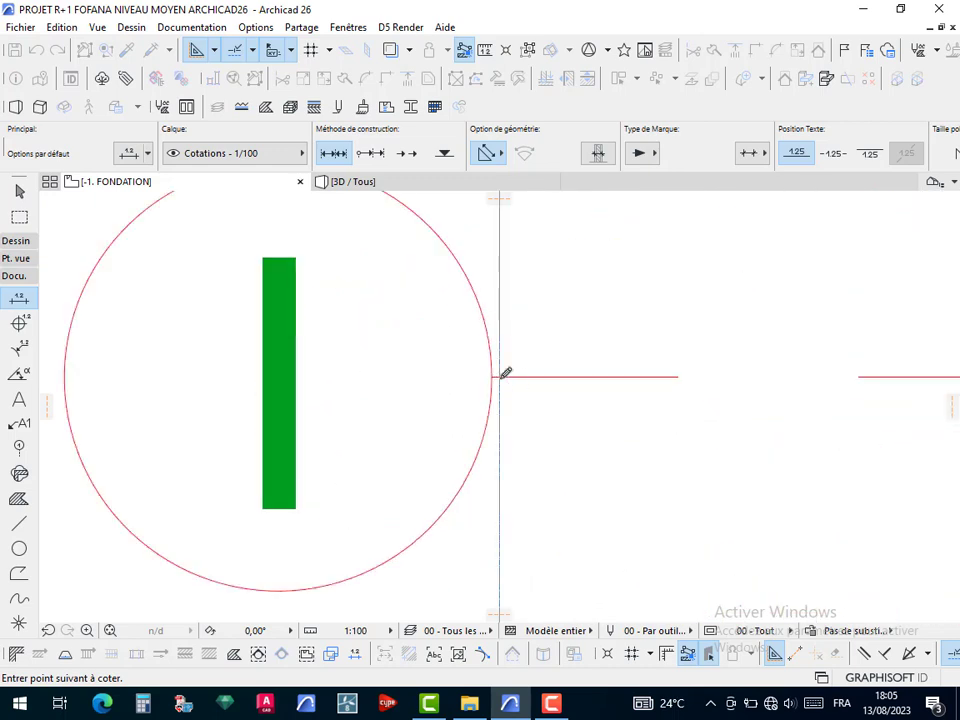
Complete the chain's reference points where axes J and K meet the left frame line
{"action": "scroll", "coordinate": [525, 365], "scroll_direction": "down", "scroll_amount": 8}
{"action": "scroll", "coordinate": [555, 422], "scroll_direction": "up", "scroll_amount": 3, "text": "shift"}
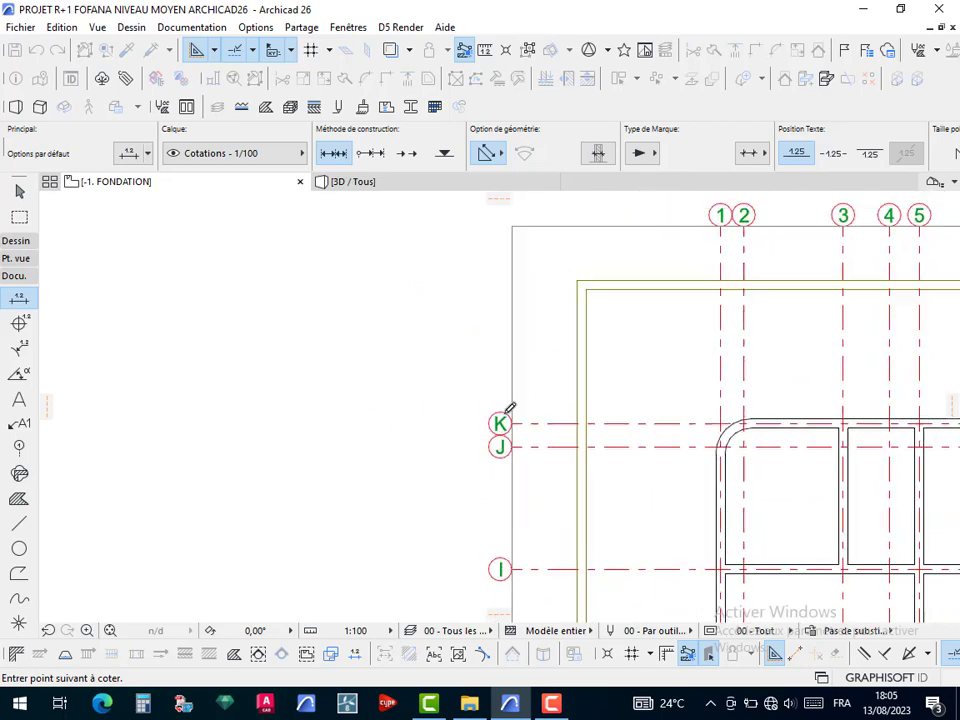
{"action": "scroll", "coordinate": [510, 407], "scroll_direction": "up", "scroll_amount": 4}
{"action": "scroll", "coordinate": [504, 418], "scroll_direction": "up", "scroll_amount": 5}
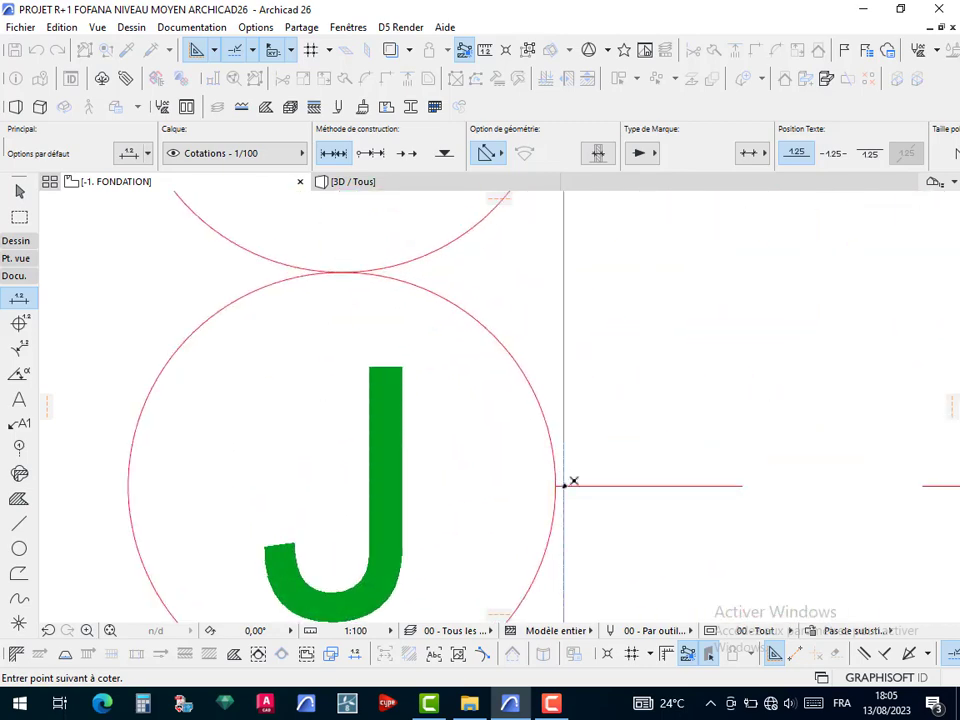
{"action": "scroll", "coordinate": [581, 366], "scroll_direction": "down", "scroll_amount": 5}
{"action": "scroll", "coordinate": [546, 396], "scroll_direction": "up", "scroll_amount": 3, "text": "shift"}
{"action": "scroll", "coordinate": [559, 439], "scroll_direction": "up", "scroll_amount": 5}
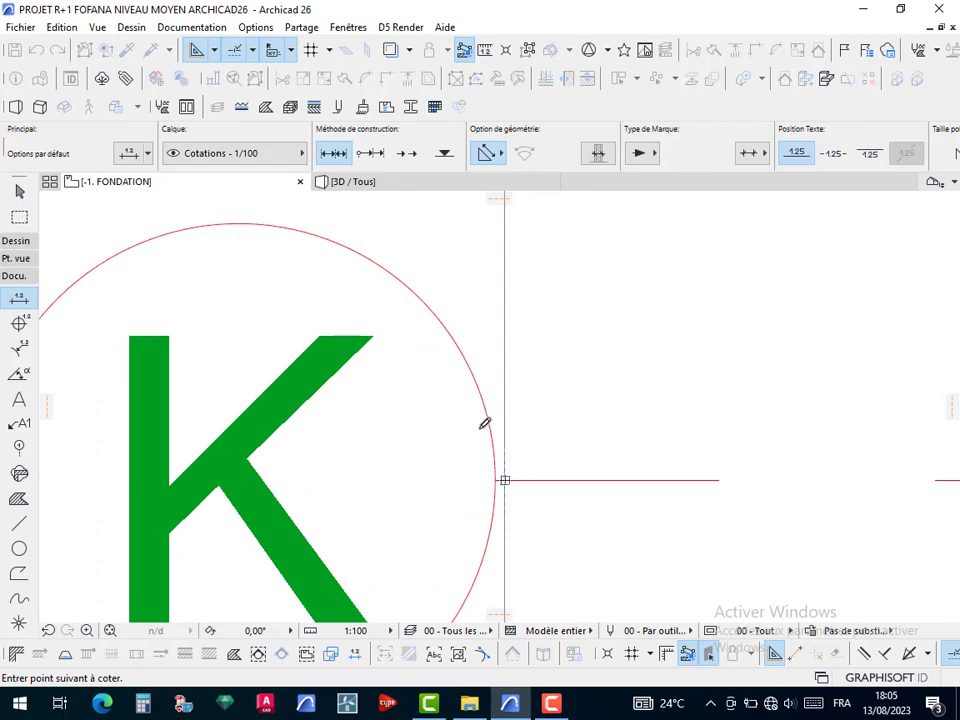
Place the vertical axes A to K dimension line just inside the left frame line, then leave the dimension command
{"action": "scroll", "coordinate": [484, 425], "scroll_direction": "down", "scroll_amount": 8}
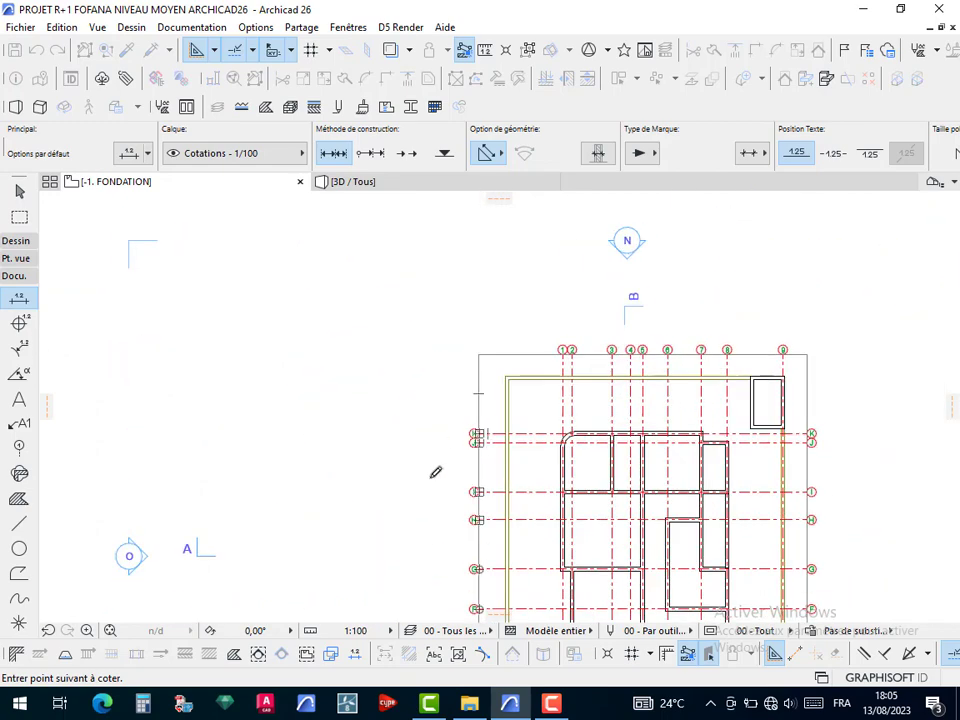
{"action": "middle_click_drag", "start_coordinate": [491, 476], "coordinate": [454, 399]}
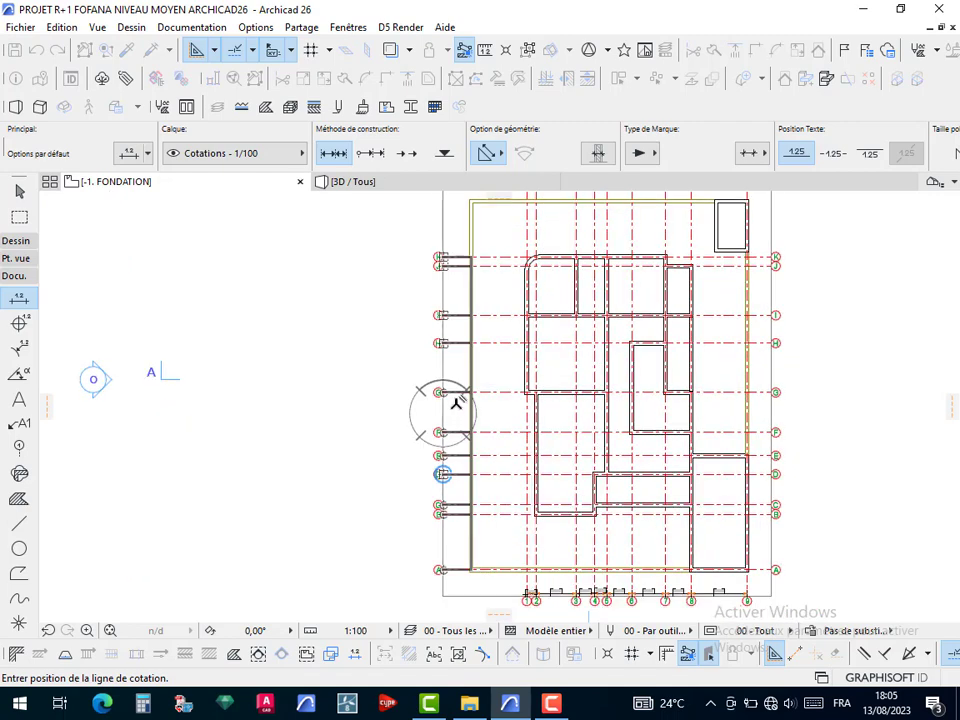
{"action": "scroll", "coordinate": [448, 410], "scroll_direction": "up", "scroll_amount": 10}
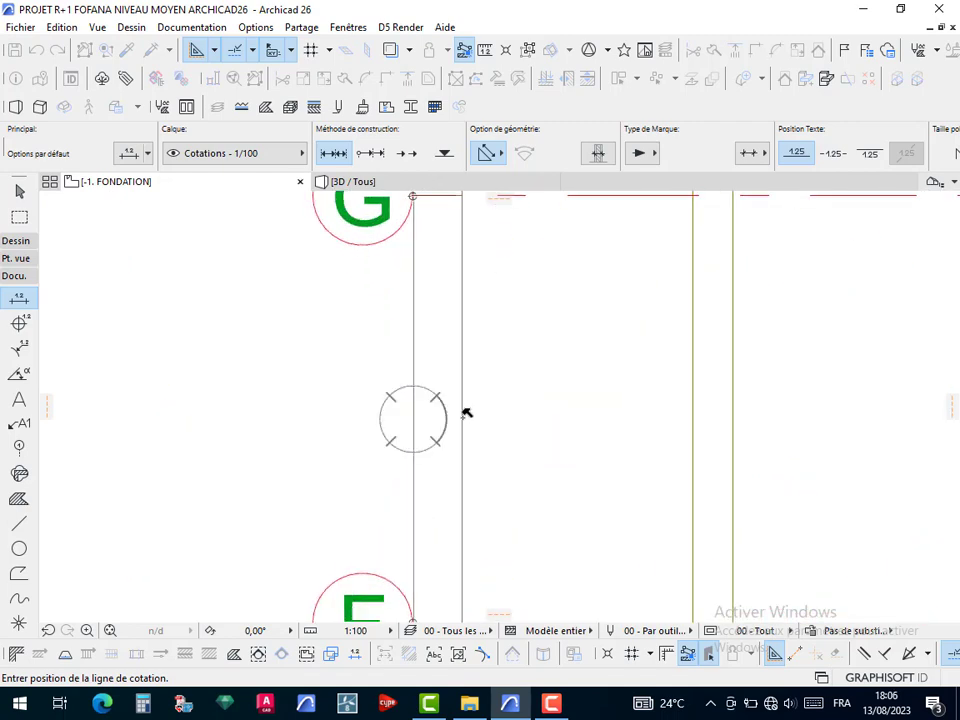
{"action": "left_click", "coordinate": [466, 414]}
{"action": "scroll", "coordinate": [480, 418], "scroll_direction": "down", "scroll_amount": 6}
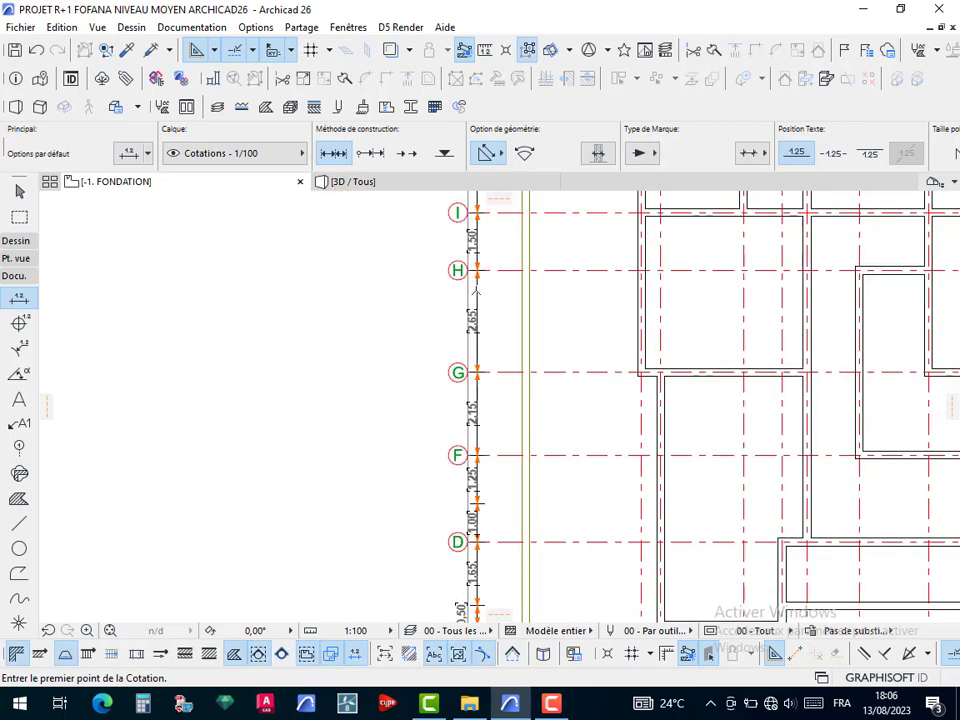
{"action": "key", "text": "Escape"}
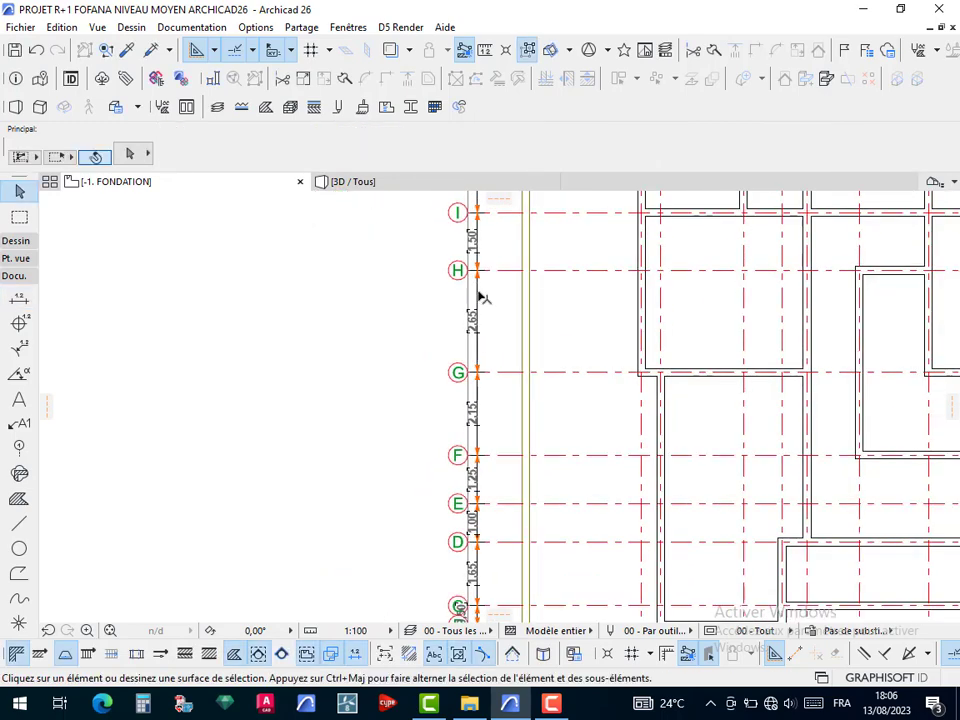
Select the axes A to K dimension chain and move it horizontally about 0,24 outwards, almost onto the left frame line
{"action": "left_click", "coordinate": [480, 350]}
{"action": "scroll", "coordinate": [456, 343], "scroll_direction": "up", "scroll_amount": 5}
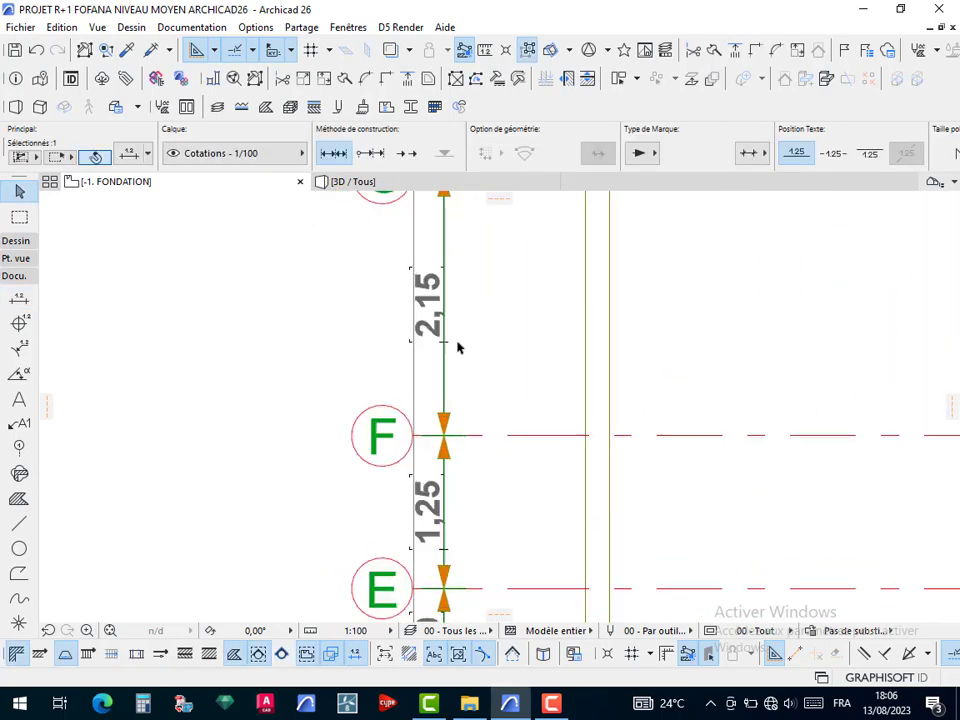
{"action": "left_click", "coordinate": [426, 381]}
{"action": "scroll", "coordinate": [379, 378], "scroll_direction": "up", "scroll_amount": 3}
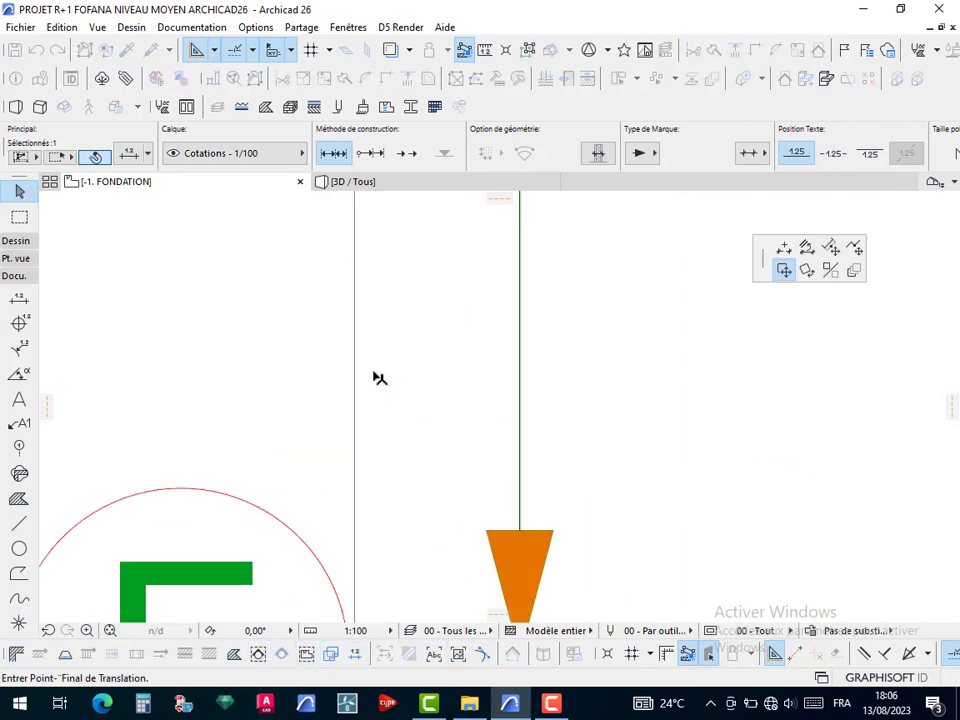
{"action": "scroll", "coordinate": [374, 374], "scroll_direction": "up", "scroll_amount": 6}
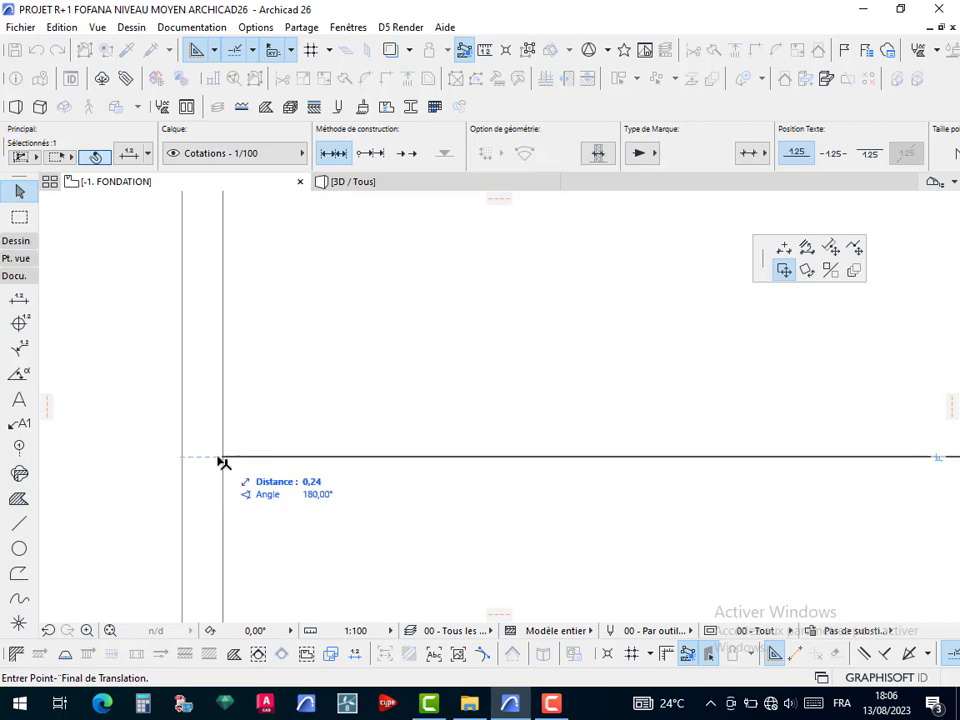
{"action": "left_click", "coordinate": [209, 458]}
{"action": "scroll", "coordinate": [335, 415], "scroll_direction": "down", "scroll_amount": 7}
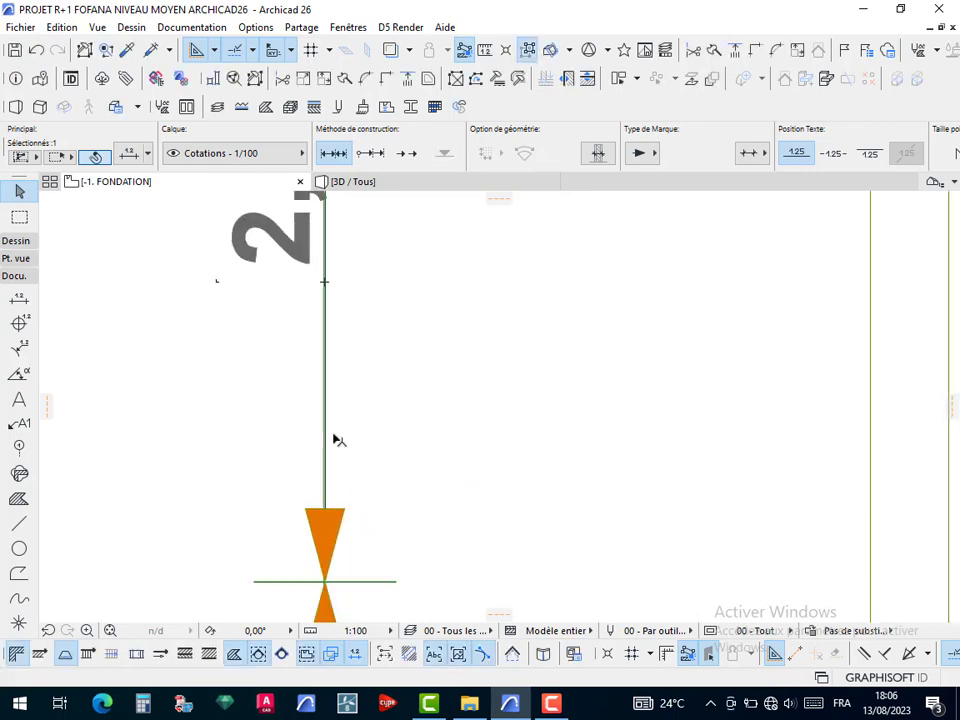
{"action": "scroll", "coordinate": [338, 440], "scroll_direction": "down", "scroll_amount": 3}
{"action": "scroll", "coordinate": [336, 437], "scroll_direction": "up", "scroll_amount": 6}
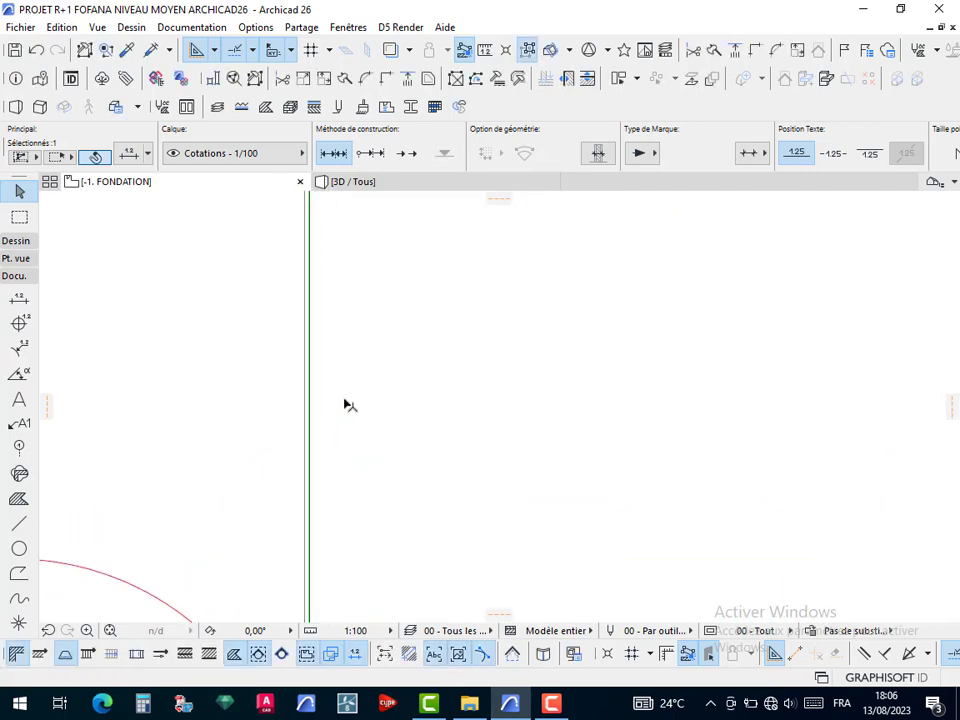
{"action": "scroll", "coordinate": [343, 396], "scroll_direction": "down", "scroll_amount": 8}
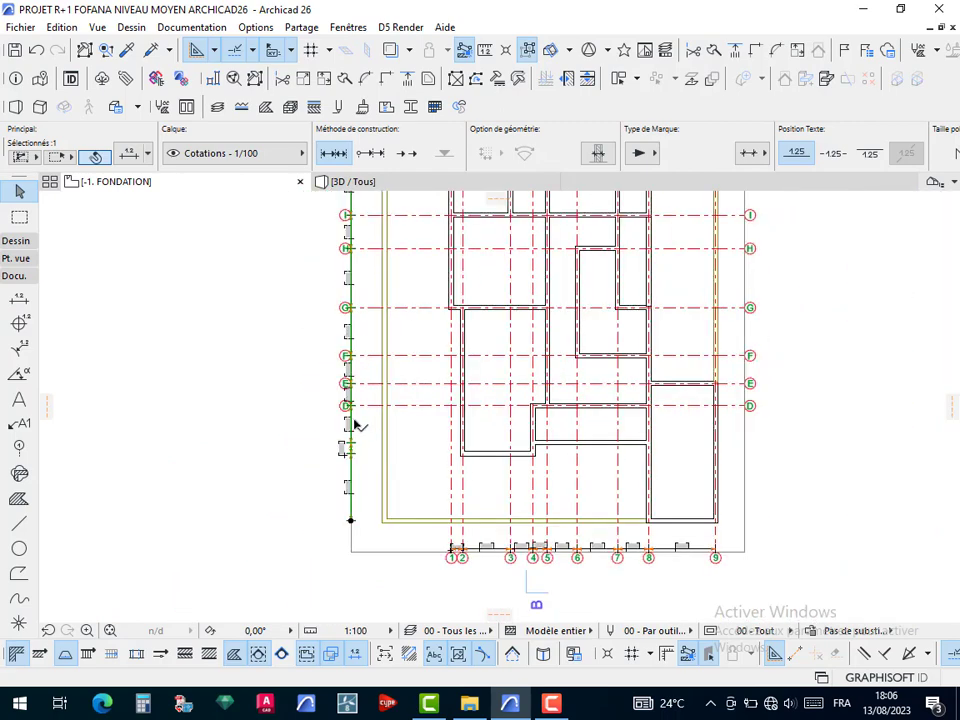
Deselect the chain and move the 0,50 text between axes B and C horizontally about 0,30 towards the dimension line
{"action": "scroll", "coordinate": [354, 421], "scroll_direction": "up", "scroll_amount": 8}
{"action": "middle_click_drag", "start_coordinate": [388, 482], "coordinate": [381, 328]}
{"action": "left_click", "coordinate": [208, 402]}
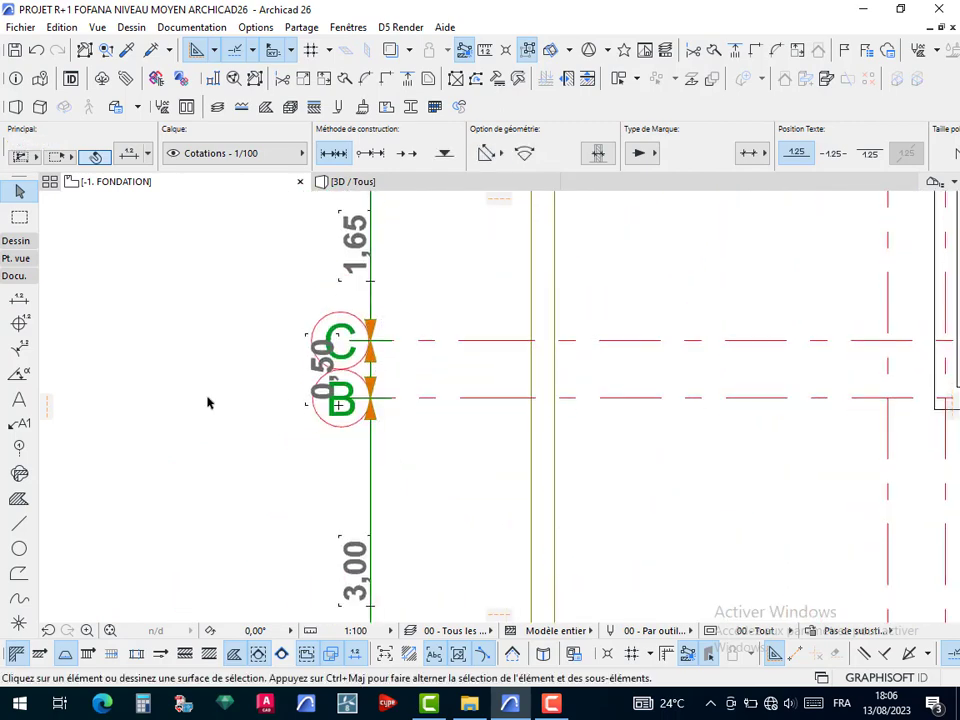
{"action": "left_click", "coordinate": [321, 352]}
{"action": "scroll", "coordinate": [340, 380], "scroll_direction": "up", "scroll_amount": 5}
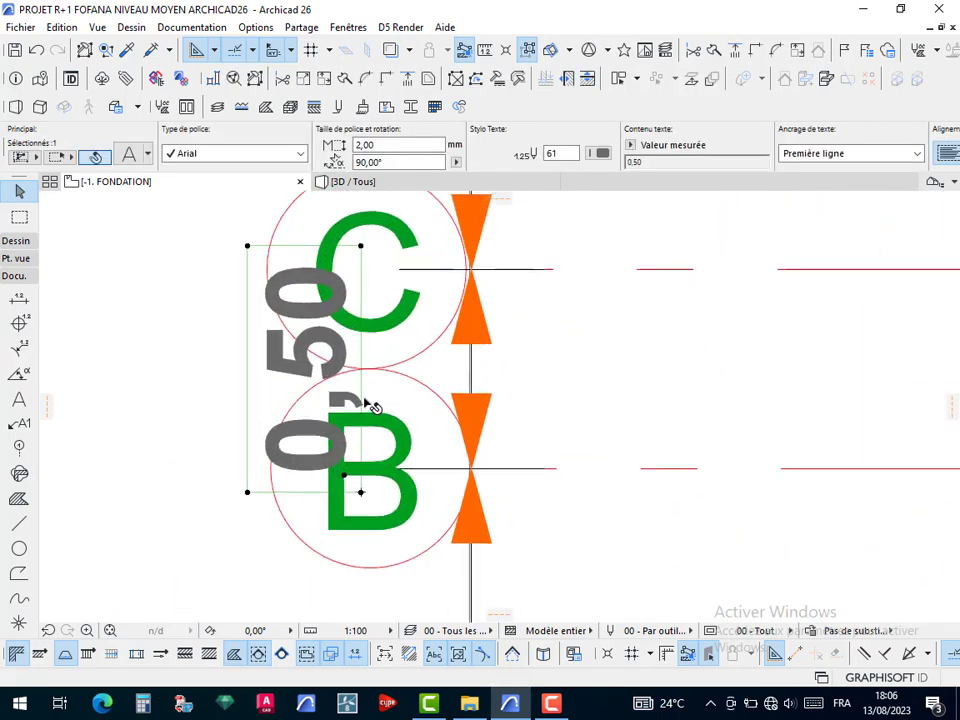
{"action": "left_click", "coordinate": [341, 496]}
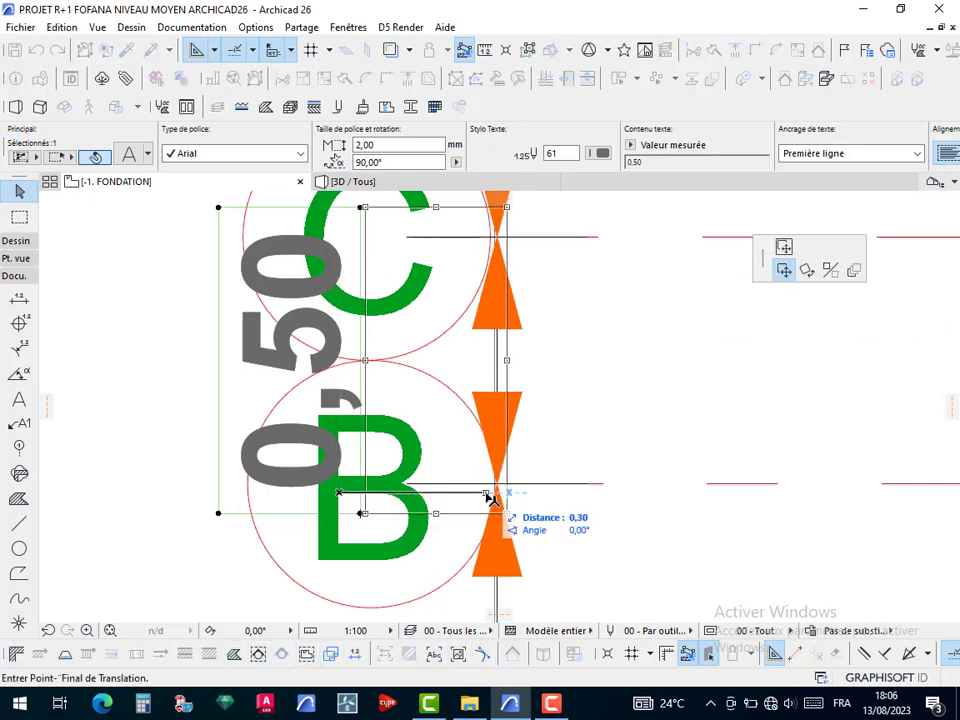
{"action": "scroll", "coordinate": [300, 510], "scroll_direction": "down", "scroll_amount": 3}
Move the 0,50 text between axes J and K horizontally until it sits right beside the dimension line
{"action": "scroll", "coordinate": [287, 499], "scroll_direction": "down", "scroll_amount": 8}
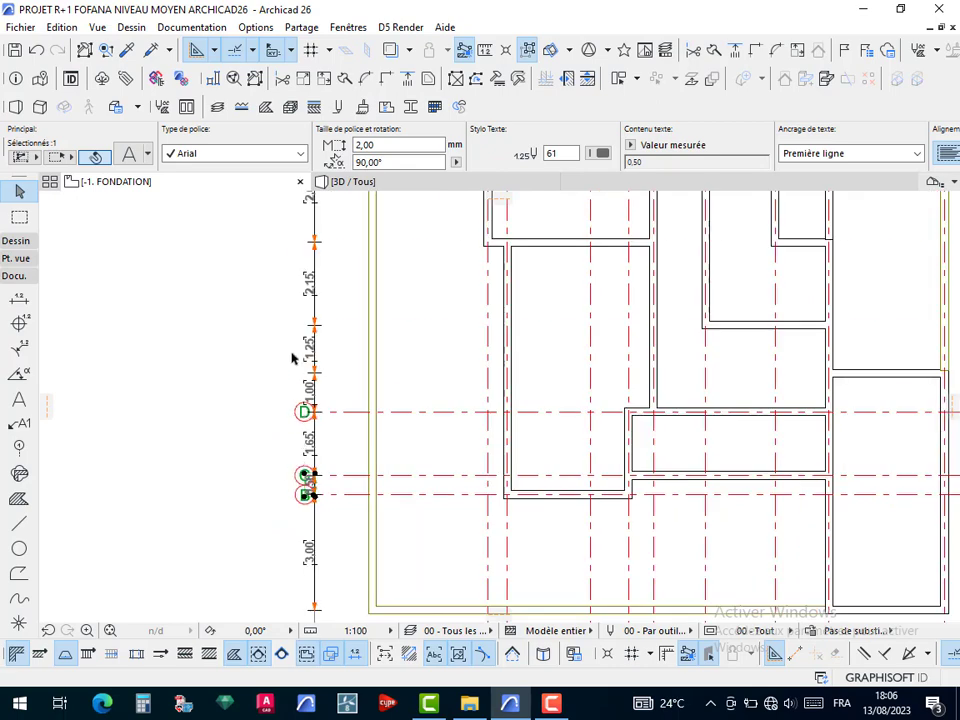
{"action": "middle_click_drag", "start_coordinate": [290, 382], "coordinate": [365, 588]}
{"action": "middle_click_drag", "start_coordinate": [364, 394], "coordinate": [379, 548]}
{"action": "scroll", "coordinate": [390, 302], "scroll_direction": "up", "scroll_amount": 10}
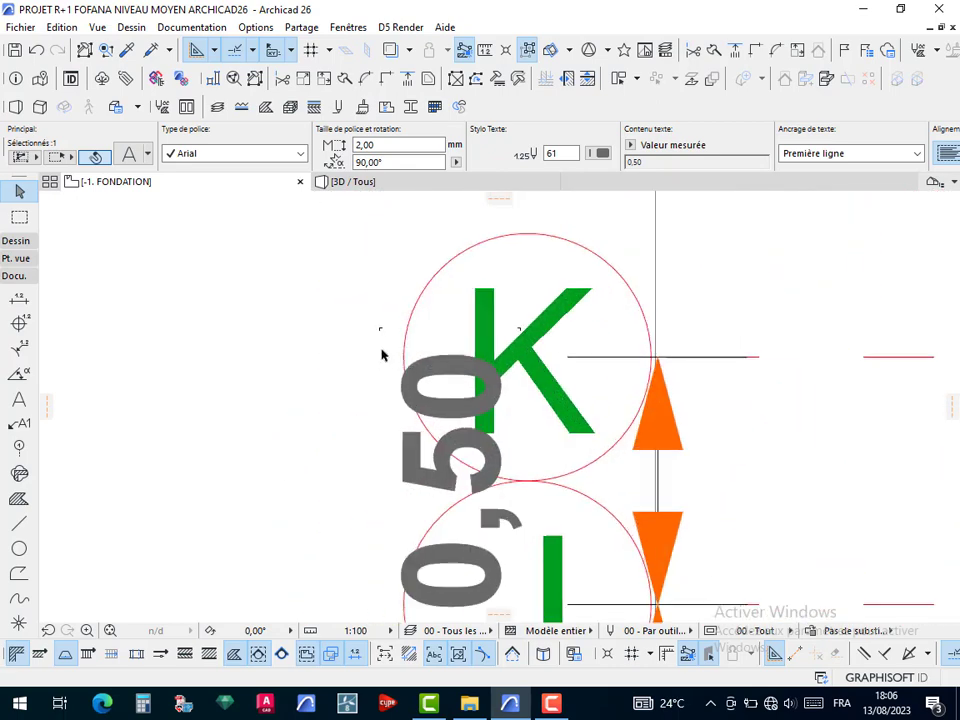
{"action": "middle_click_drag", "start_coordinate": [505, 503], "coordinate": [471, 397]}
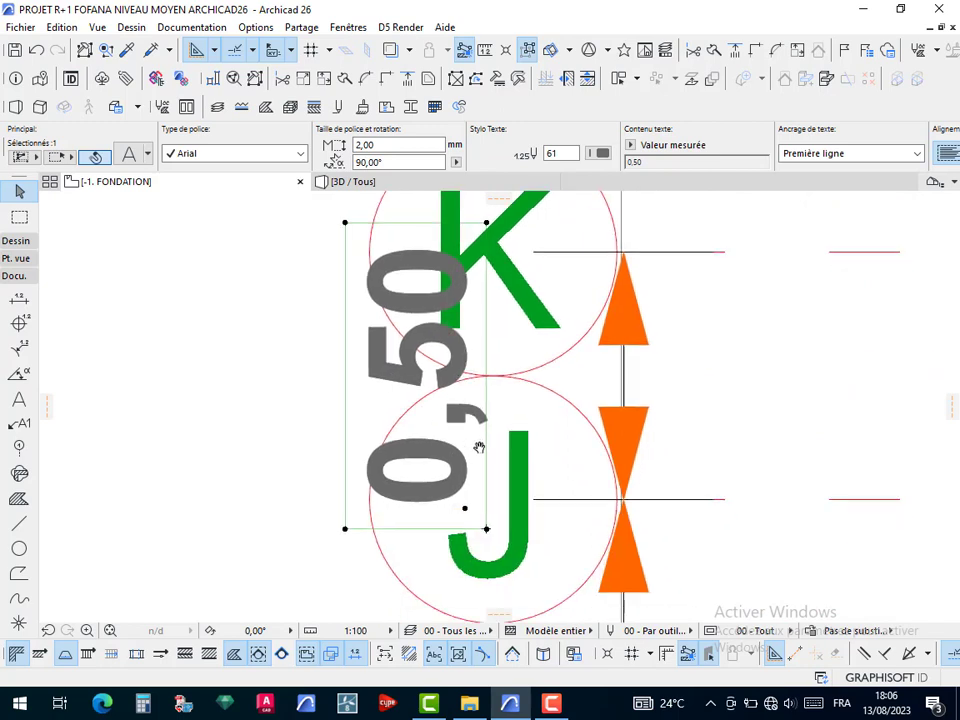
{"action": "left_click", "coordinate": [465, 511]}
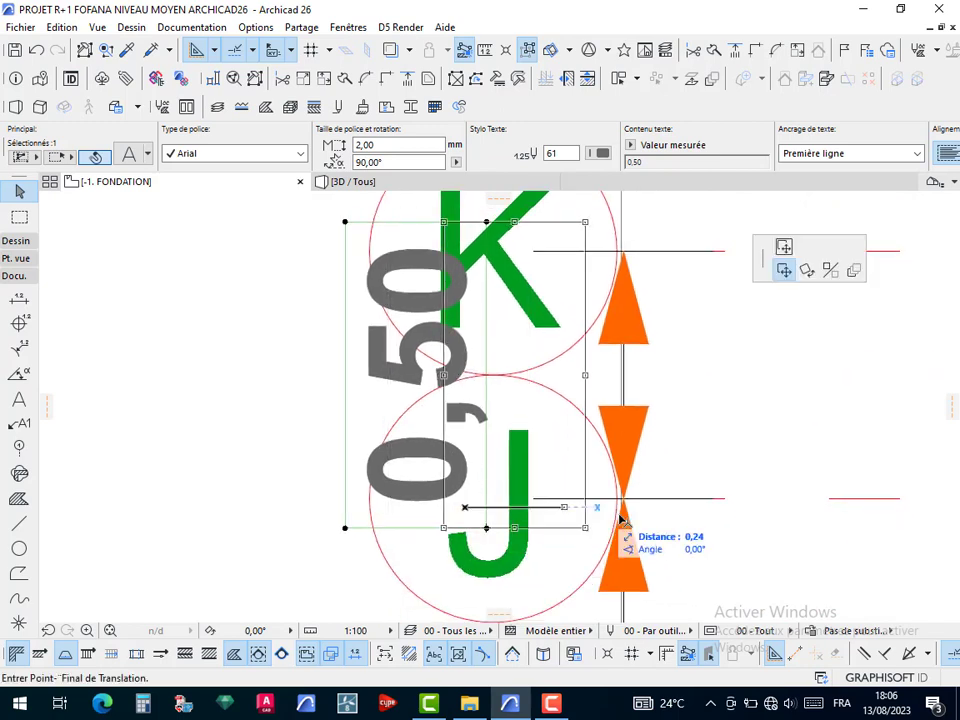
{"action": "left_click", "coordinate": [614, 511]}
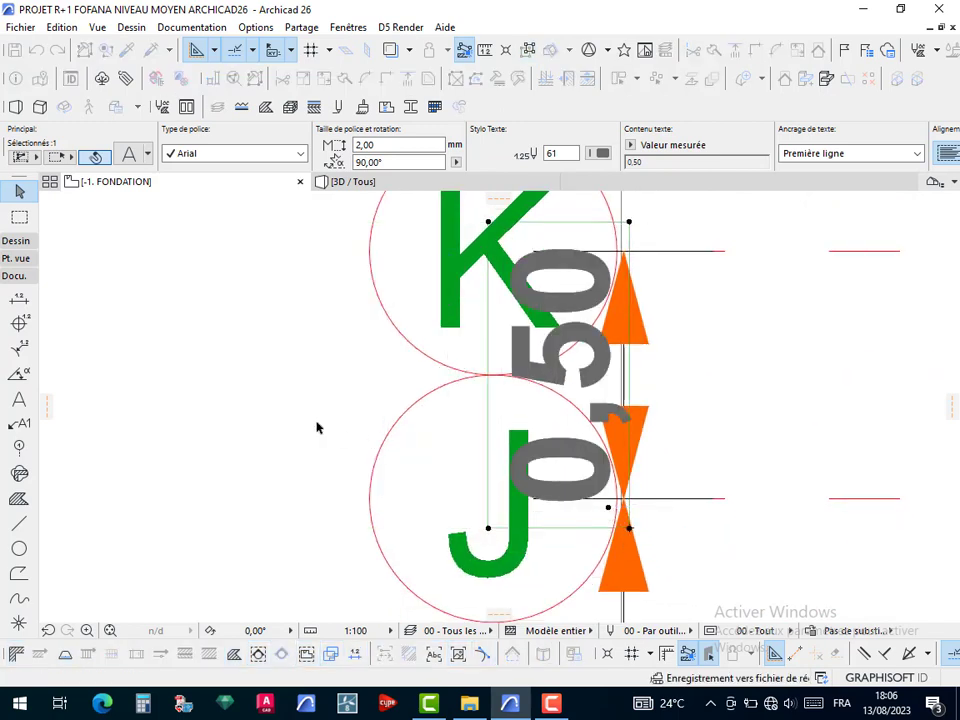
Deselect the 0,50 text between axes J and K and activate the Dimension tool near the right end of axis A
{"action": "left_click", "coordinate": [257, 392]}
{"action": "scroll", "coordinate": [257, 392], "scroll_direction": "down", "scroll_amount": 3}
{"action": "scroll", "coordinate": [471, 364], "scroll_direction": "down", "scroll_amount": 10}
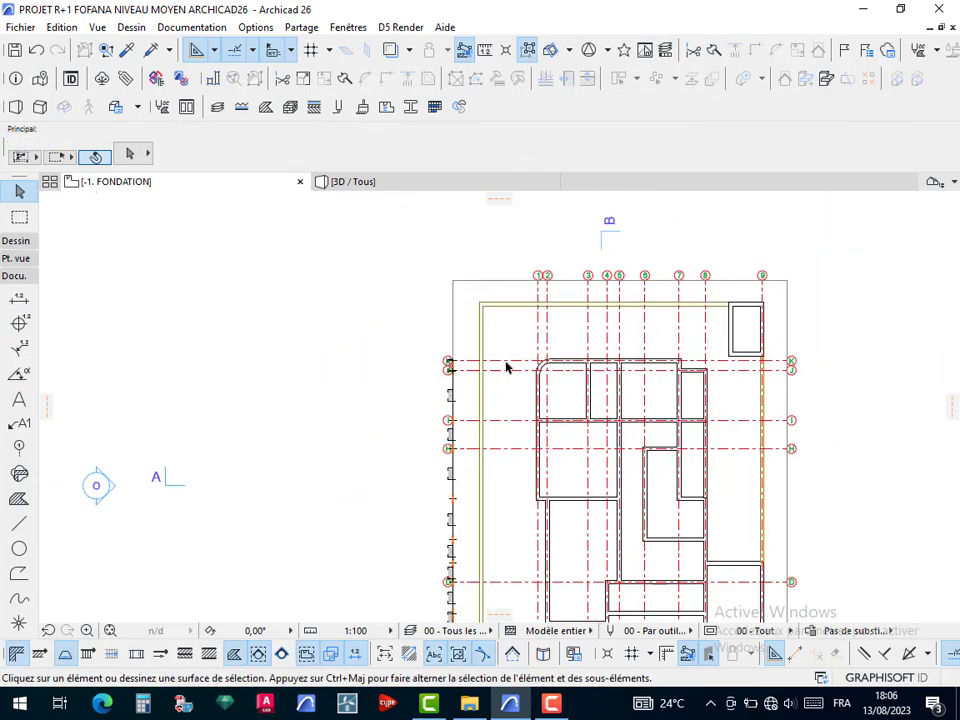
{"action": "scroll", "coordinate": [529, 465], "scroll_direction": "up", "scroll_amount": 3}
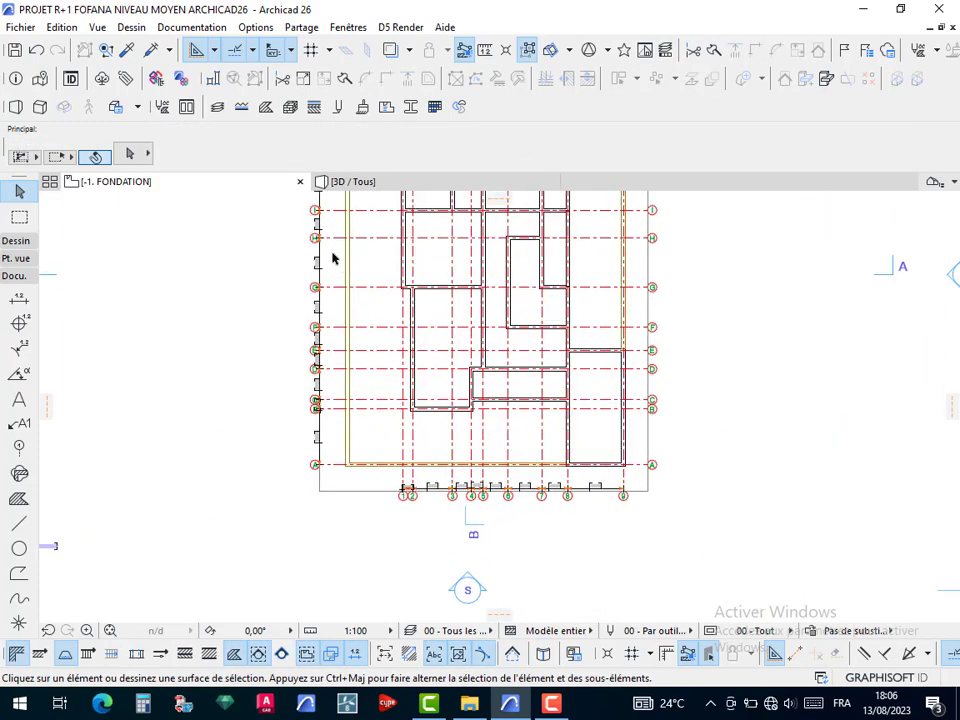
{"action": "middle_click_drag", "start_coordinate": [323, 381], "coordinate": [326, 508]}
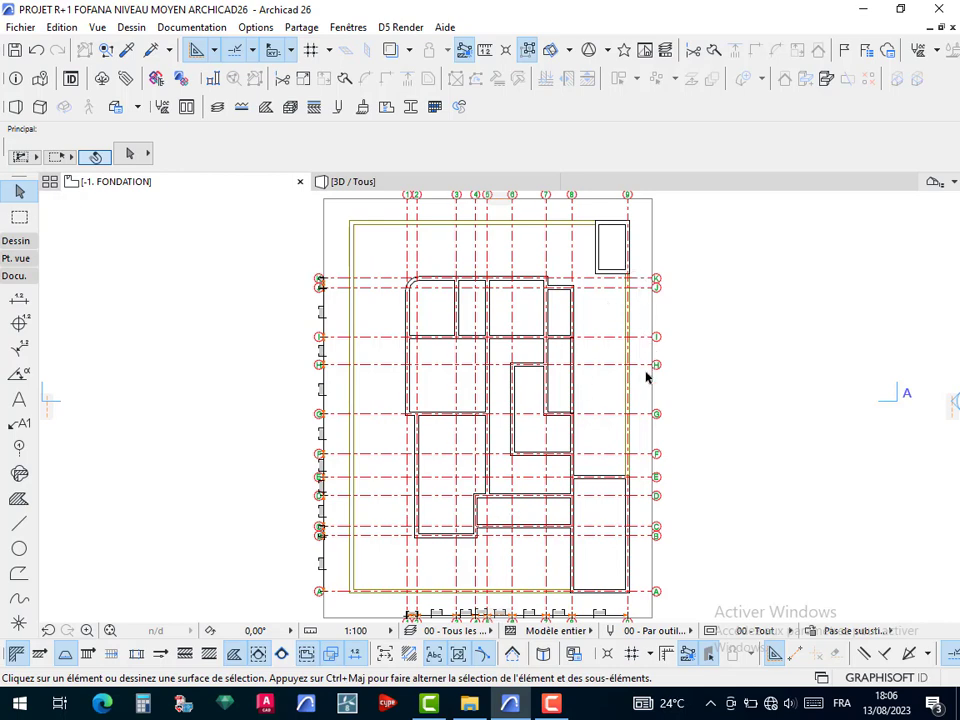
{"action": "scroll", "coordinate": [622, 543], "scroll_direction": "up", "scroll_amount": 10}
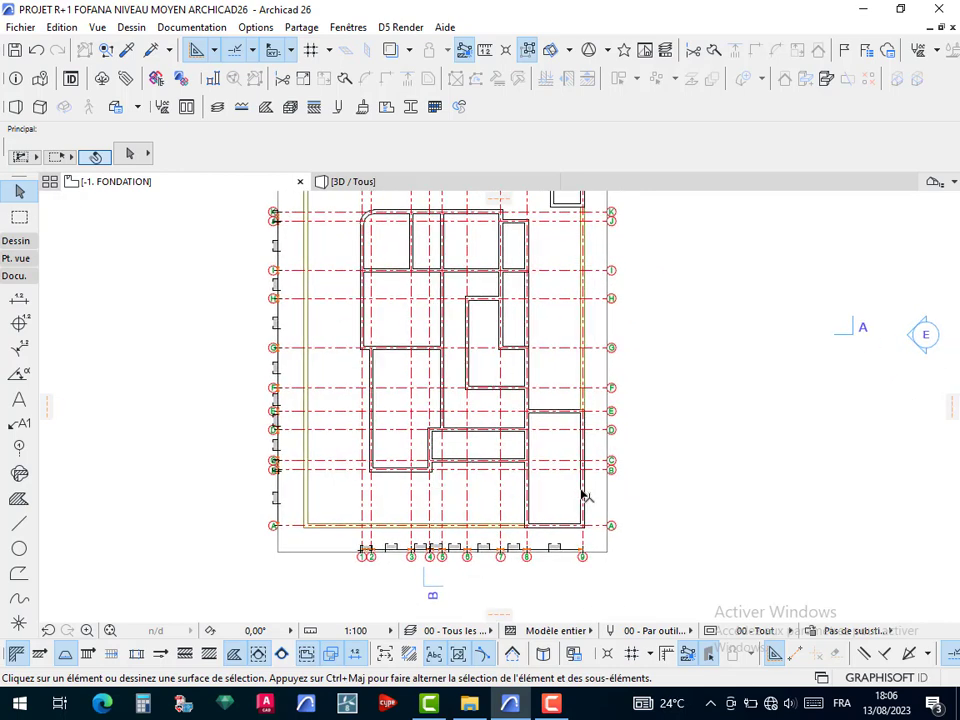
{"action": "key", "text": "w"}
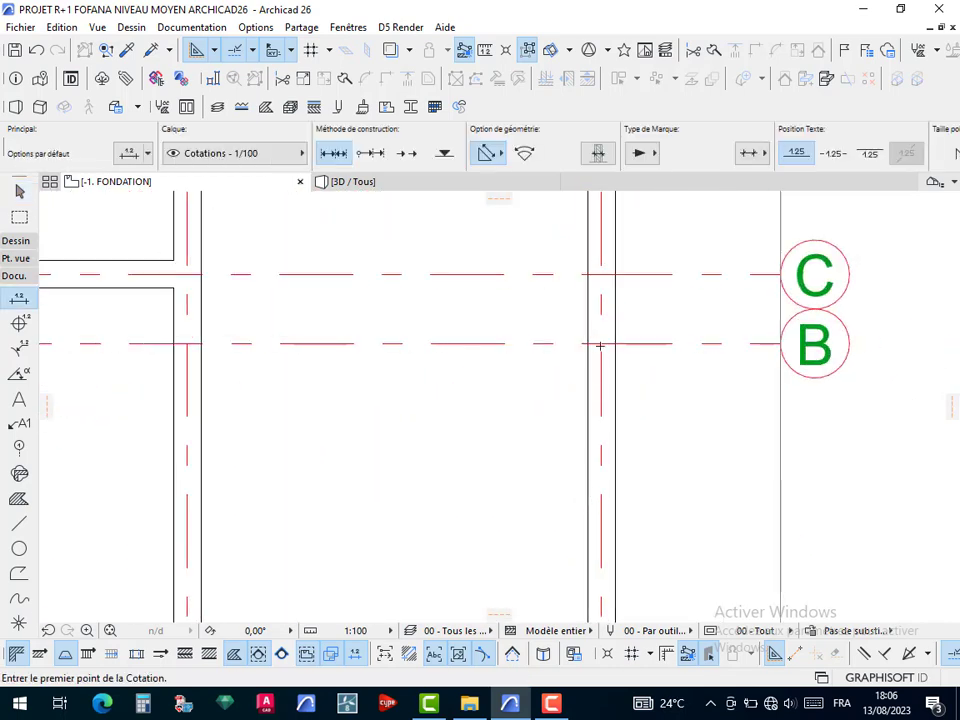
{"action": "scroll", "coordinate": [598, 348], "scroll_direction": "down", "scroll_amount": 6}
{"action": "scroll", "coordinate": [607, 496], "scroll_direction": "up", "scroll_amount": 6}
{"action": "scroll", "coordinate": [595, 411], "scroll_direction": "up", "scroll_amount": 2}
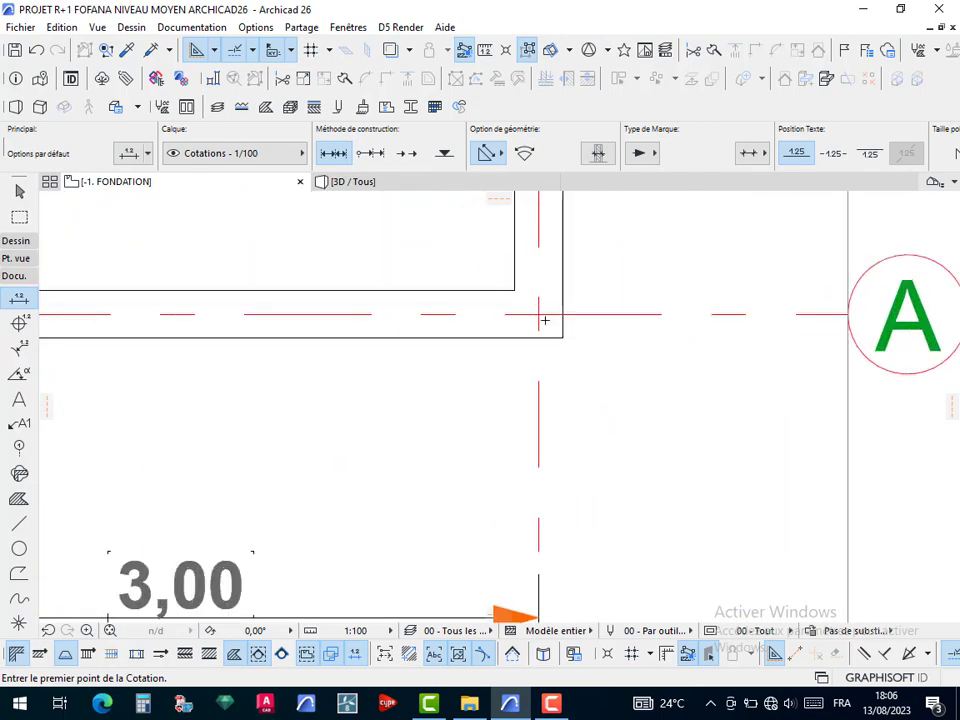
{"action": "left_click", "coordinate": [540, 311]}
{"action": "scroll", "coordinate": [575, 350], "scroll_direction": "down", "scroll_amount": 3}
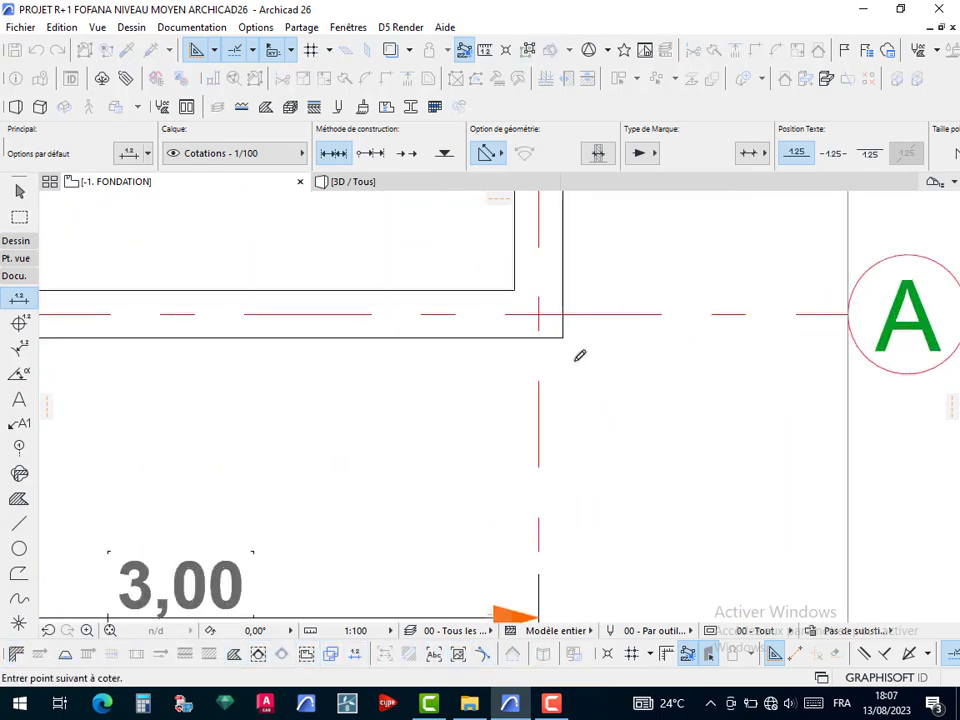
{"action": "scroll", "coordinate": [706, 341], "scroll_direction": "down", "scroll_amount": 6}
{"action": "middle_click_drag", "start_coordinate": [640, 328], "coordinate": [597, 466]}
{"action": "scroll", "coordinate": [642, 481], "scroll_direction": "up", "scroll_amount": 1}
{"action": "scroll", "coordinate": [644, 478], "scroll_direction": "up", "scroll_amount": 5}
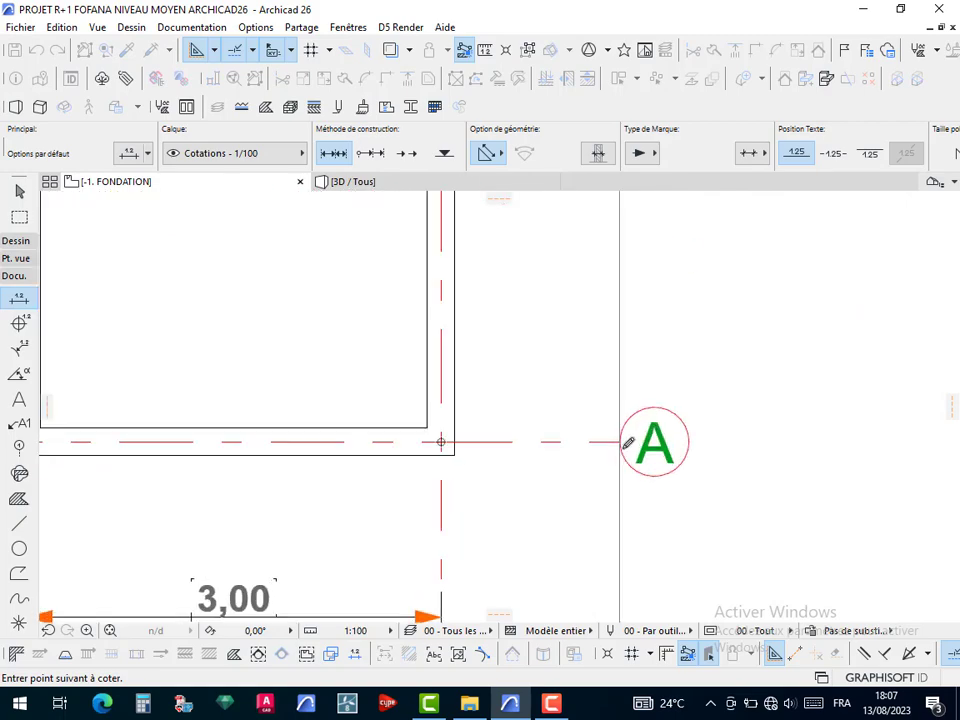
{"action": "key", "text": "Escape"}
Dimension the overall distance from axis A to axis K at the right-hand bubbles, placing the line just inside the frame line
{"action": "left_click", "coordinate": [621, 441]}
{"action": "scroll", "coordinate": [627, 280], "scroll_direction": "down", "scroll_amount": 10}
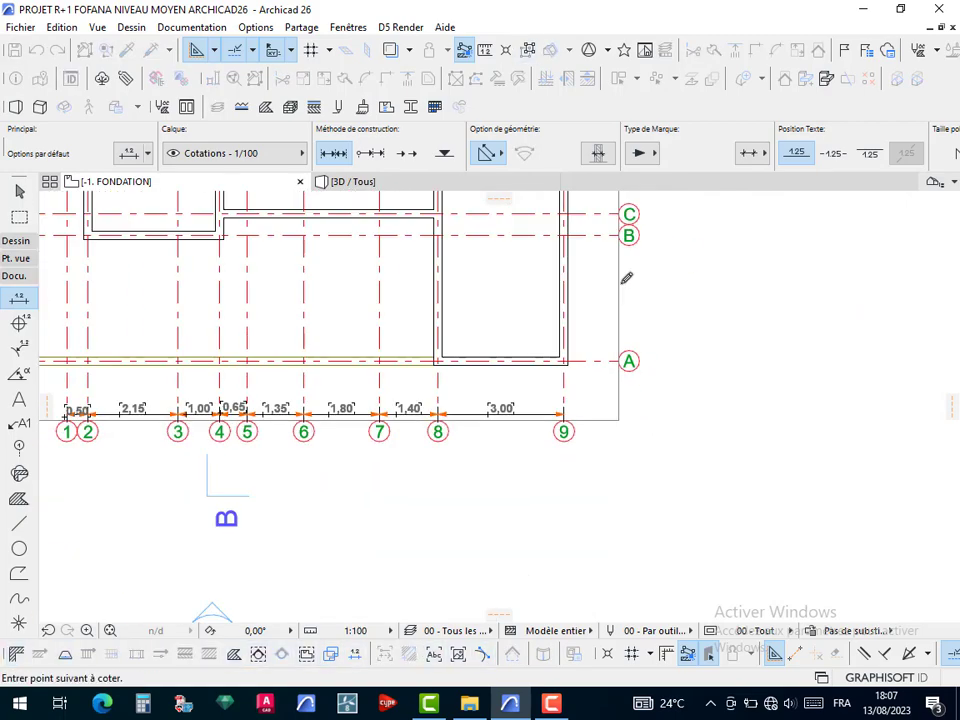
{"action": "middle_click_drag", "start_coordinate": [621, 205], "coordinate": [592, 378]}
{"action": "scroll", "coordinate": [592, 378], "scroll_direction": "up", "scroll_amount": 10}
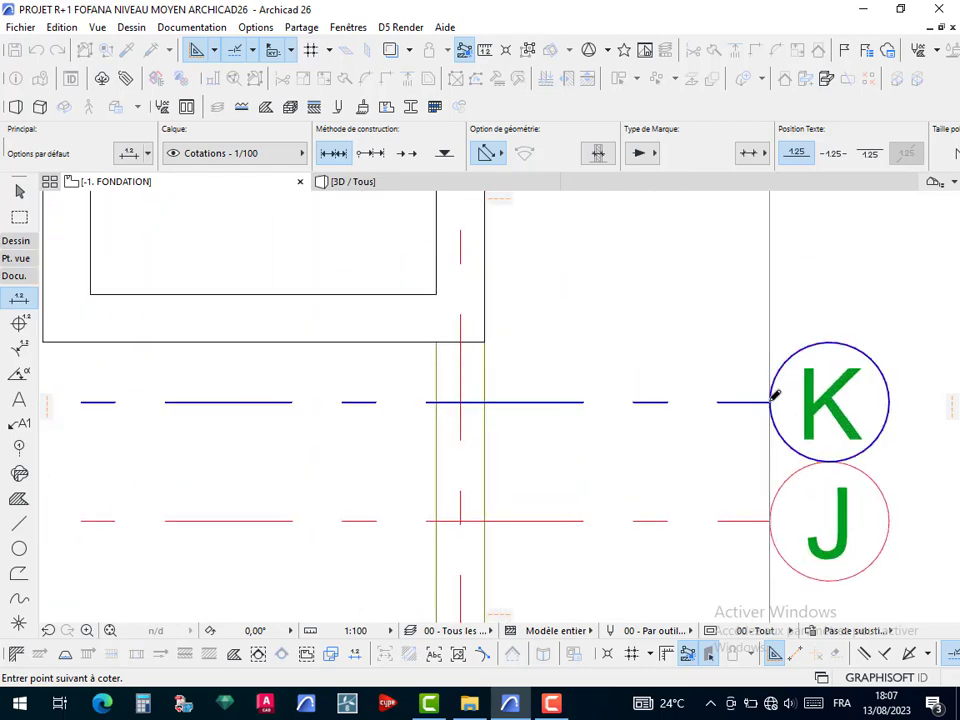
{"action": "scroll", "coordinate": [598, 360], "scroll_direction": "down", "scroll_amount": 10}
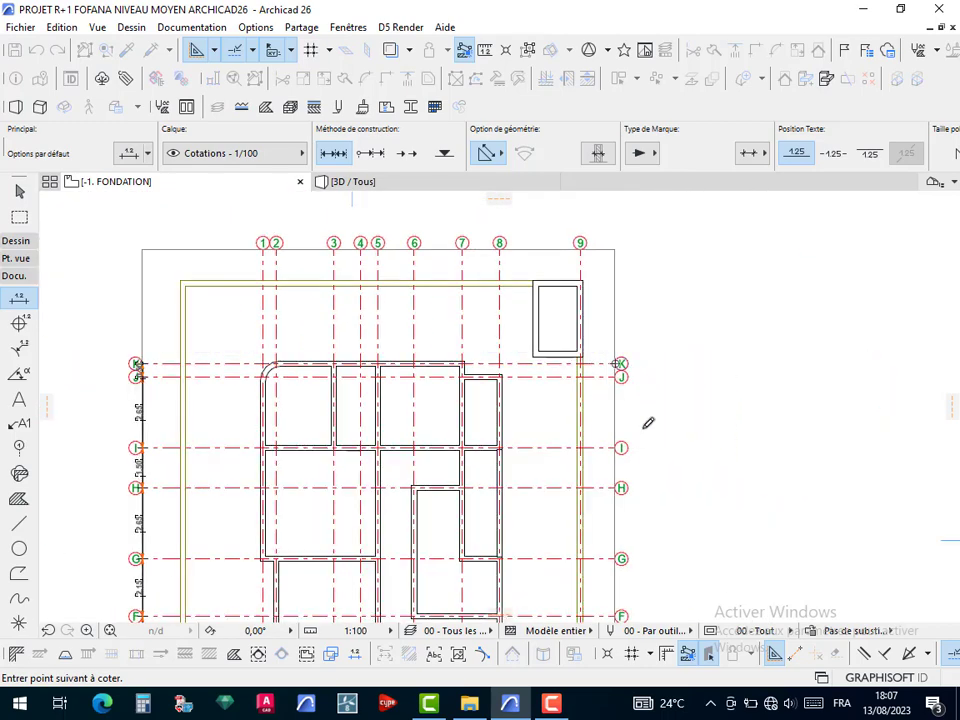
{"action": "scroll", "coordinate": [620, 320], "scroll_direction": "down", "scroll_amount": 3}
{"action": "scroll", "coordinate": [617, 369], "scroll_direction": "down", "scroll_amount": 4}
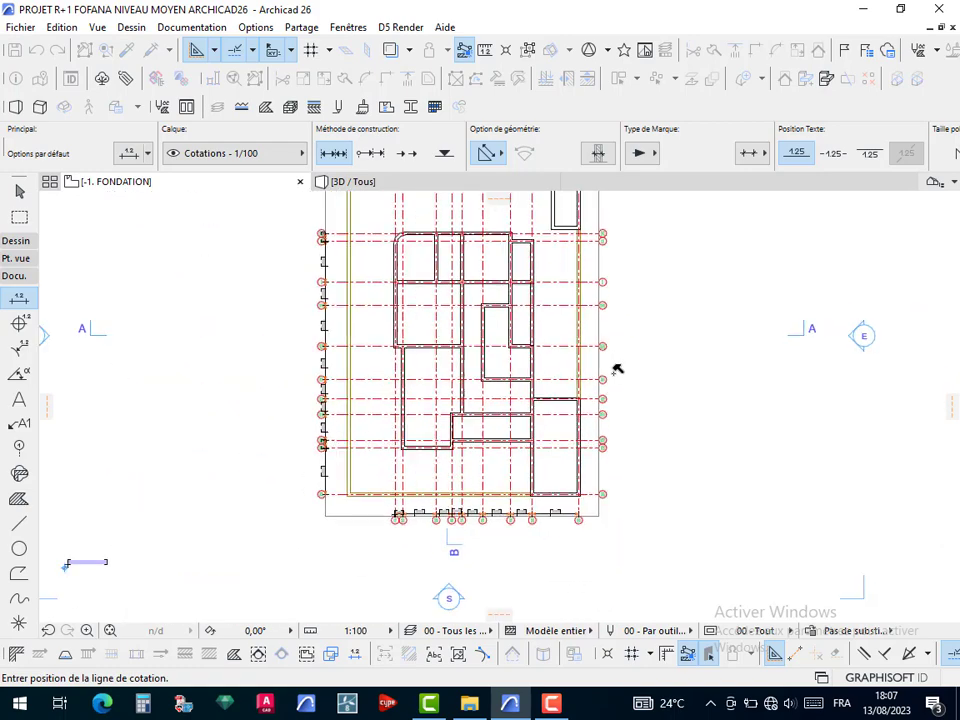
{"action": "scroll", "coordinate": [612, 370], "scroll_direction": "up", "scroll_amount": 6}
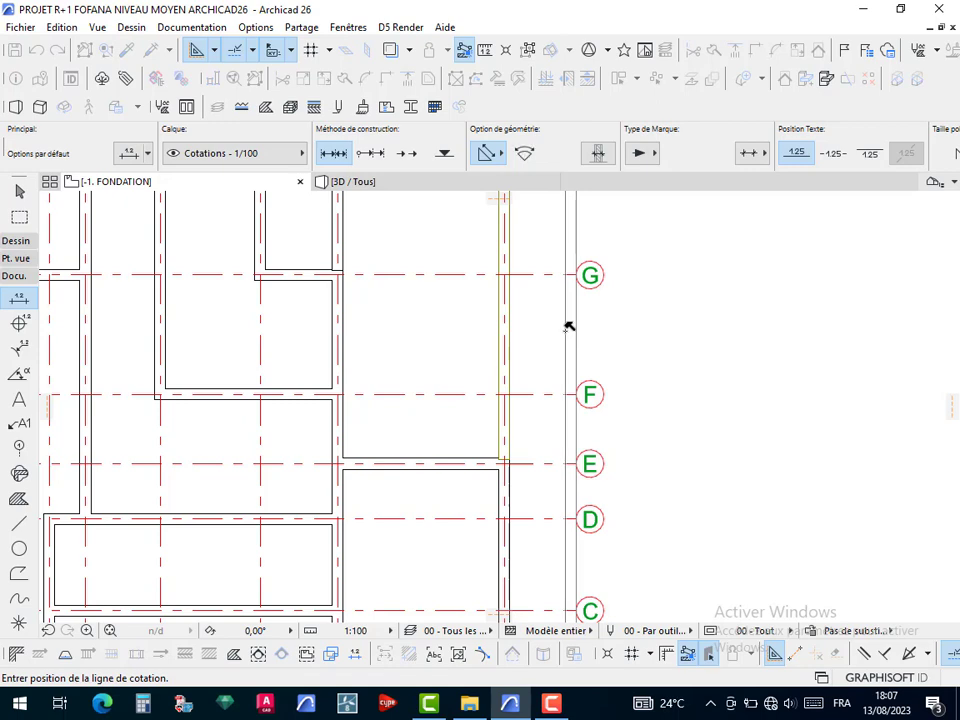
{"action": "left_click", "coordinate": [567, 328]}
{"action": "scroll", "coordinate": [565, 345], "scroll_direction": "up", "scroll_amount": 4}
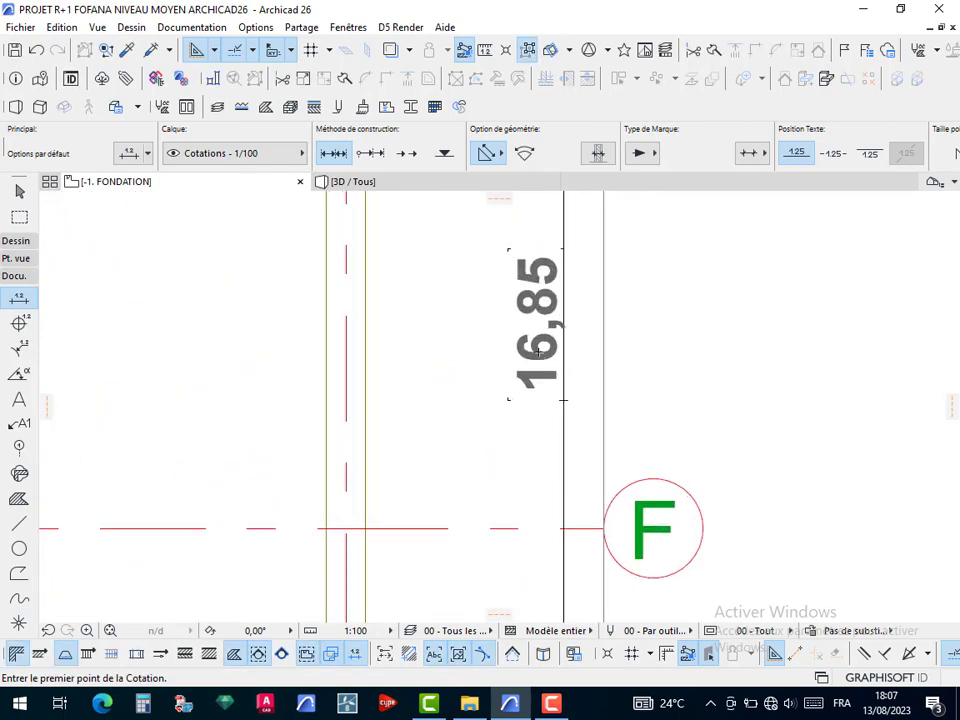
{"action": "key", "text": "Escape"}
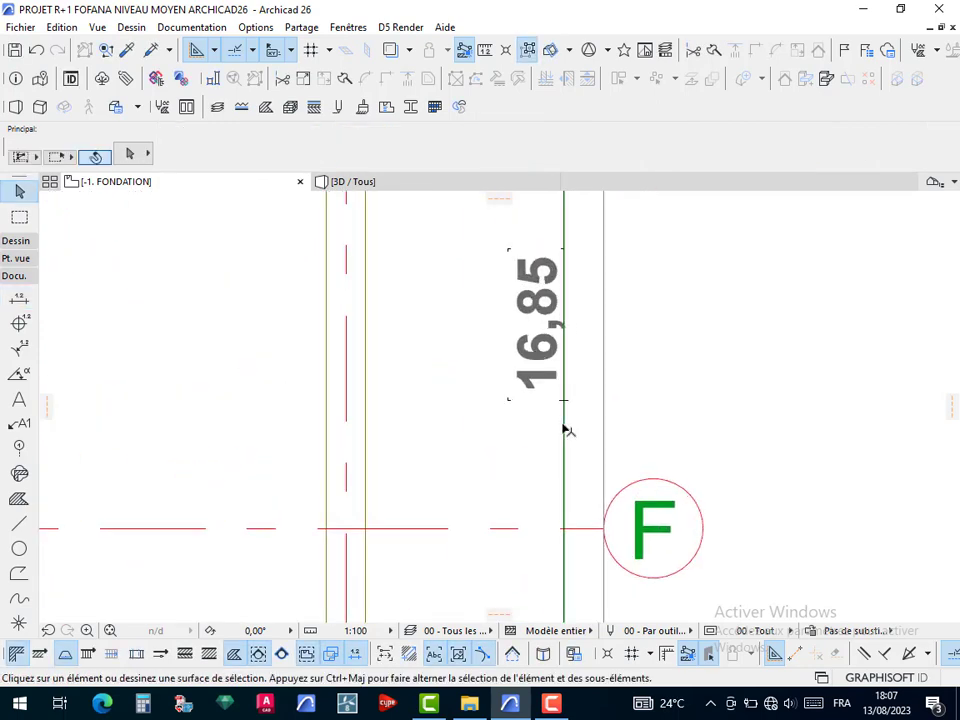
Move the overall A to K dimension horizontally outwards until it sits almost on the right frame line, and deselect it
{"action": "left_click", "coordinate": [566, 428]}
{"action": "left_click", "coordinate": [567, 429]}
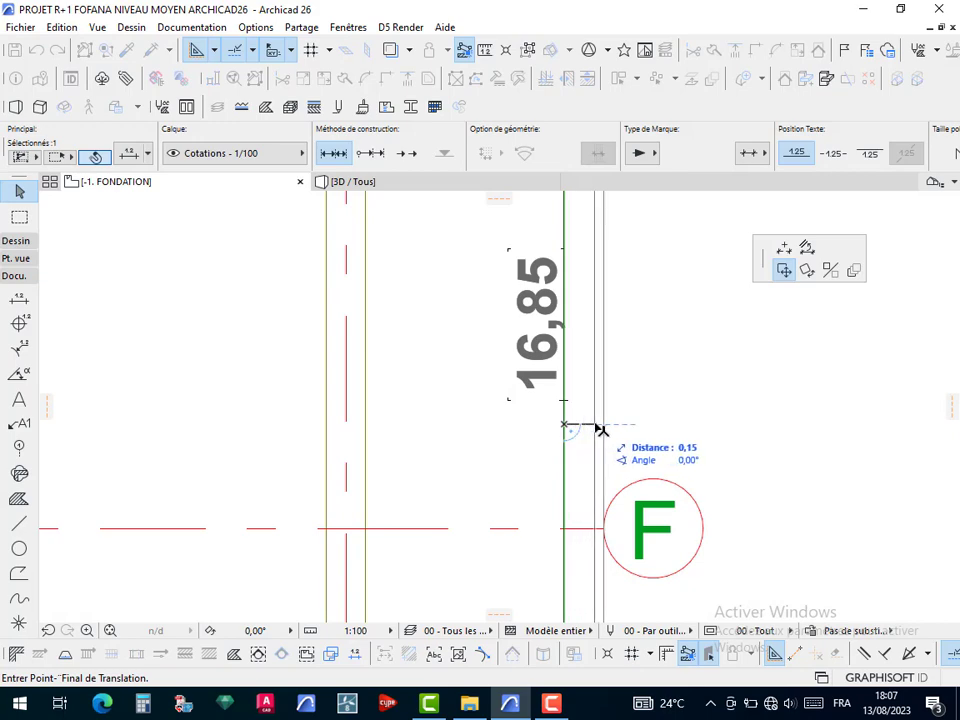
{"action": "scroll", "coordinate": [593, 424], "scroll_direction": "down", "scroll_amount": 5}
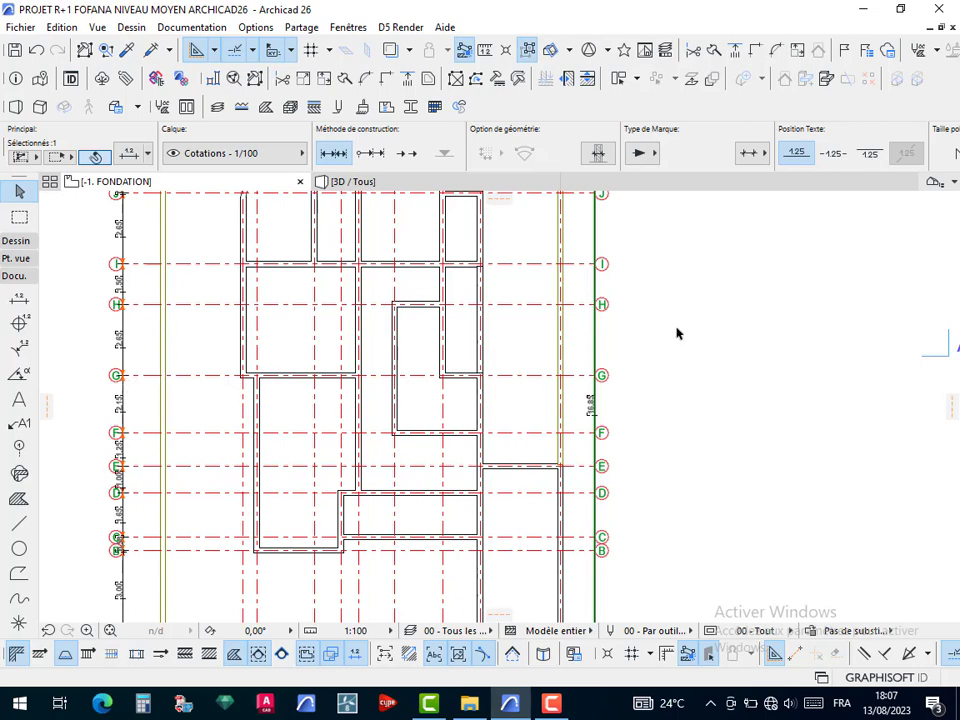
{"action": "scroll", "coordinate": [598, 418], "scroll_direction": "up", "scroll_amount": 10}
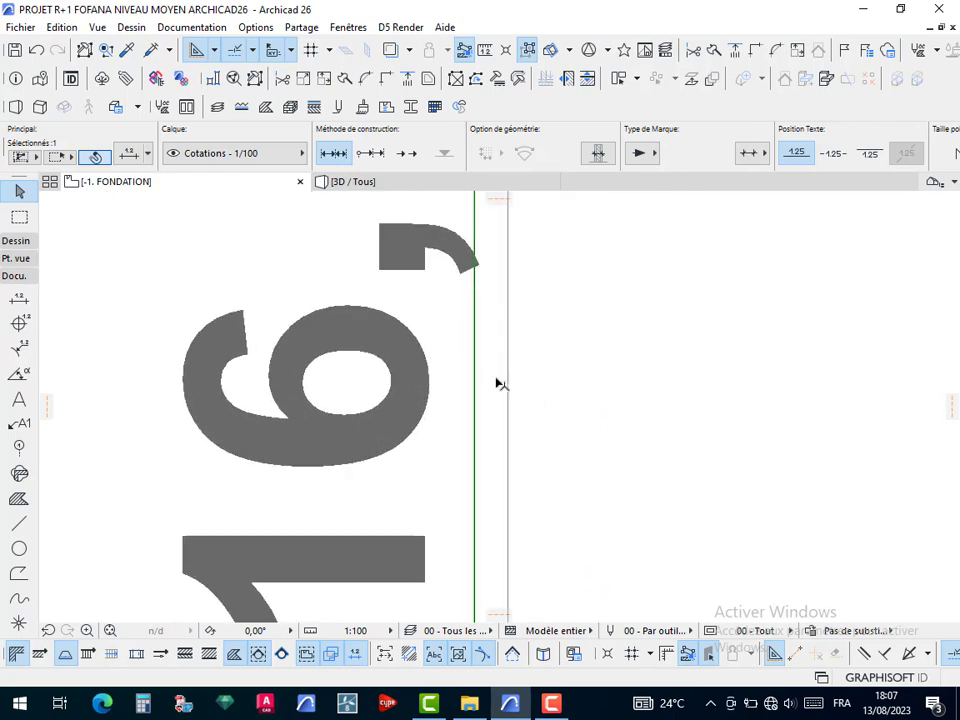
{"action": "left_click", "coordinate": [476, 360]}
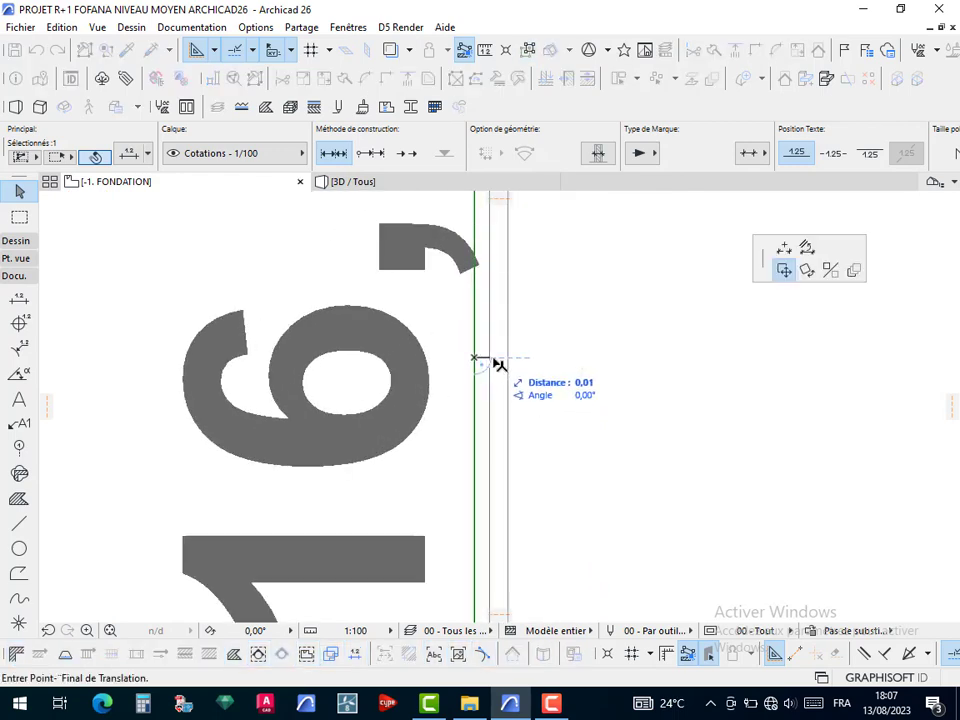
{"action": "key", "text": "Escape"}
{"action": "scroll", "coordinate": [506, 360], "scroll_direction": "down", "scroll_amount": 10}
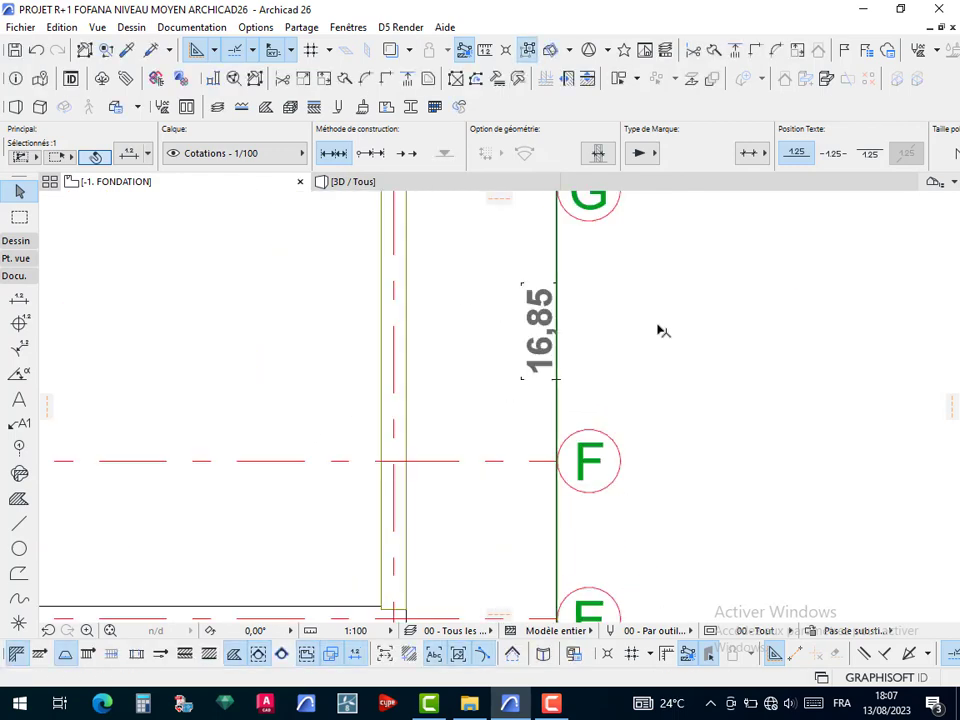
{"action": "key", "text": "Escape"}
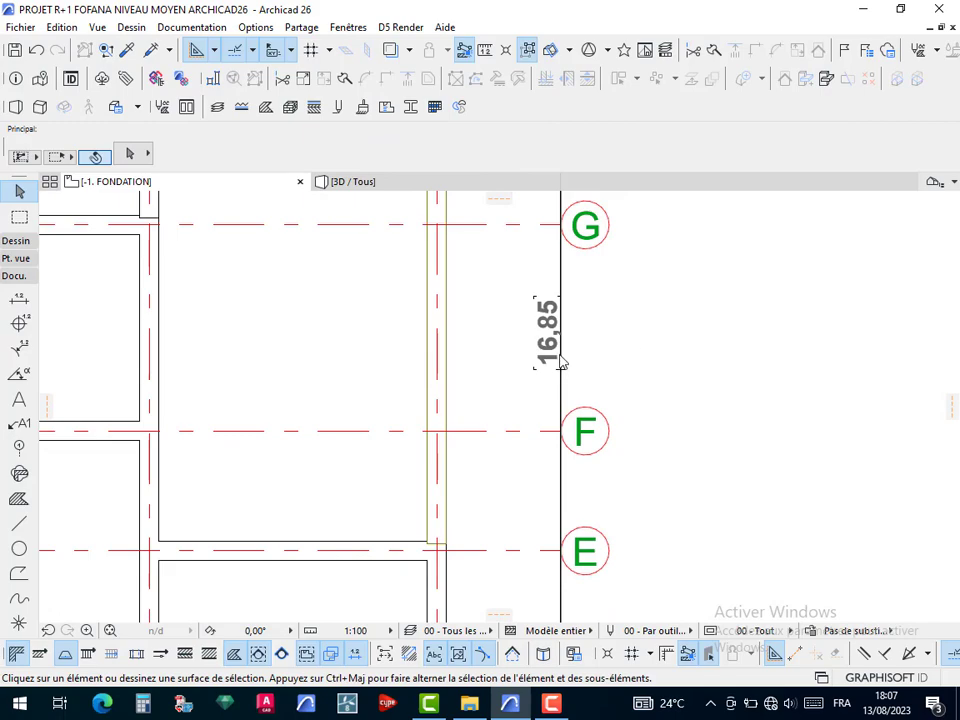
Reuse the settings of the axes 1 to 9 chain and start an overall dimension at axis 1's upper bubble, heading for axis 9
{"action": "scroll", "coordinate": [591, 323], "scroll_direction": "down", "scroll_amount": 8}
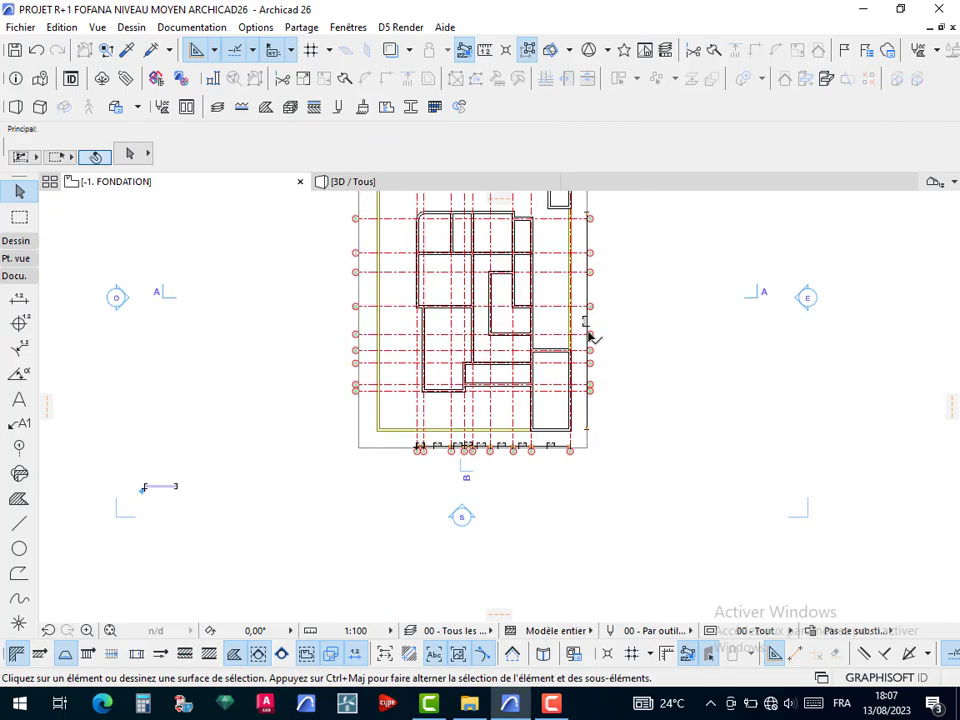
{"action": "scroll", "coordinate": [538, 424], "scroll_direction": "up", "scroll_amount": 6}
{"action": "scroll", "coordinate": [407, 420], "scroll_direction": "down", "scroll_amount": 5}
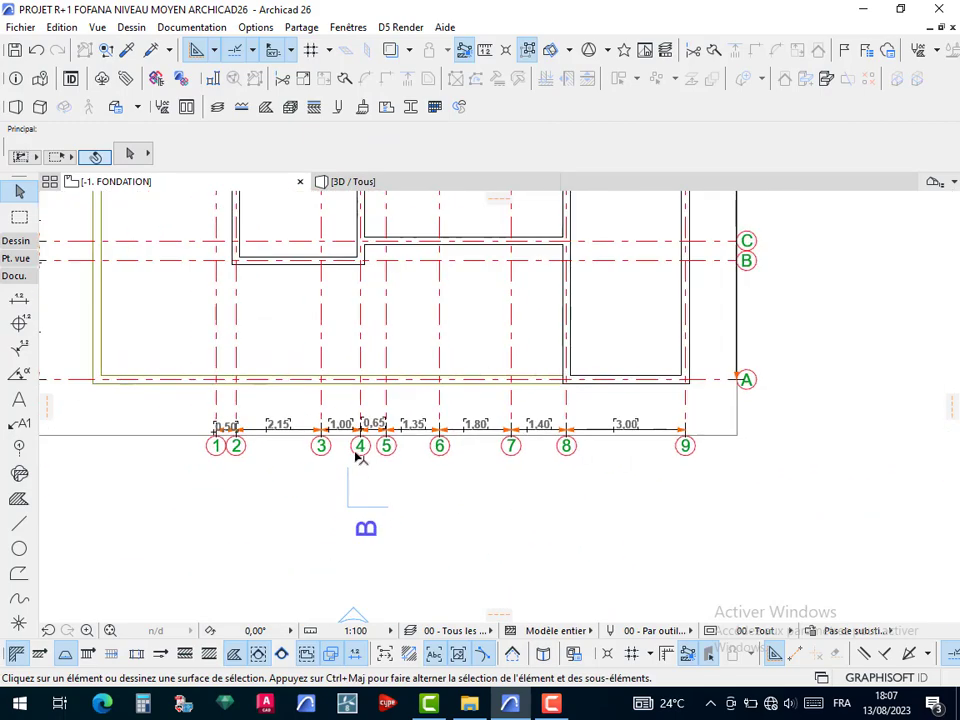
{"action": "left_click", "coordinate": [328, 437], "text": "alt"}
{"action": "scroll", "coordinate": [331, 434], "scroll_direction": "up", "scroll_amount": 8}
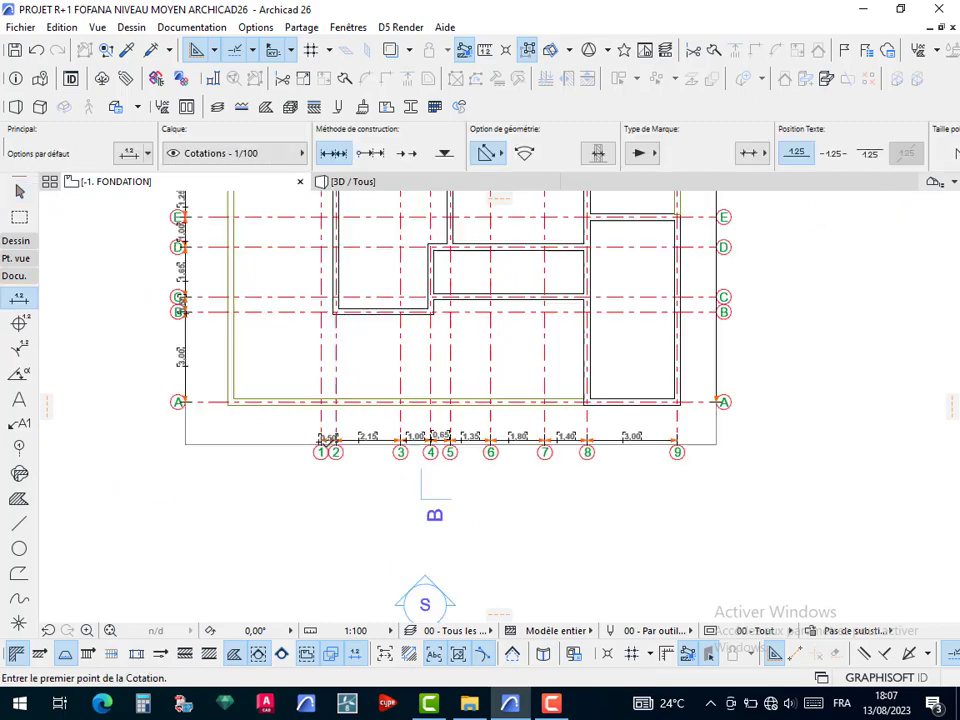
{"action": "scroll", "coordinate": [480, 498], "scroll_direction": "down", "scroll_amount": 4}
{"action": "scroll", "coordinate": [470, 481], "scroll_direction": "down", "scroll_amount": 3}
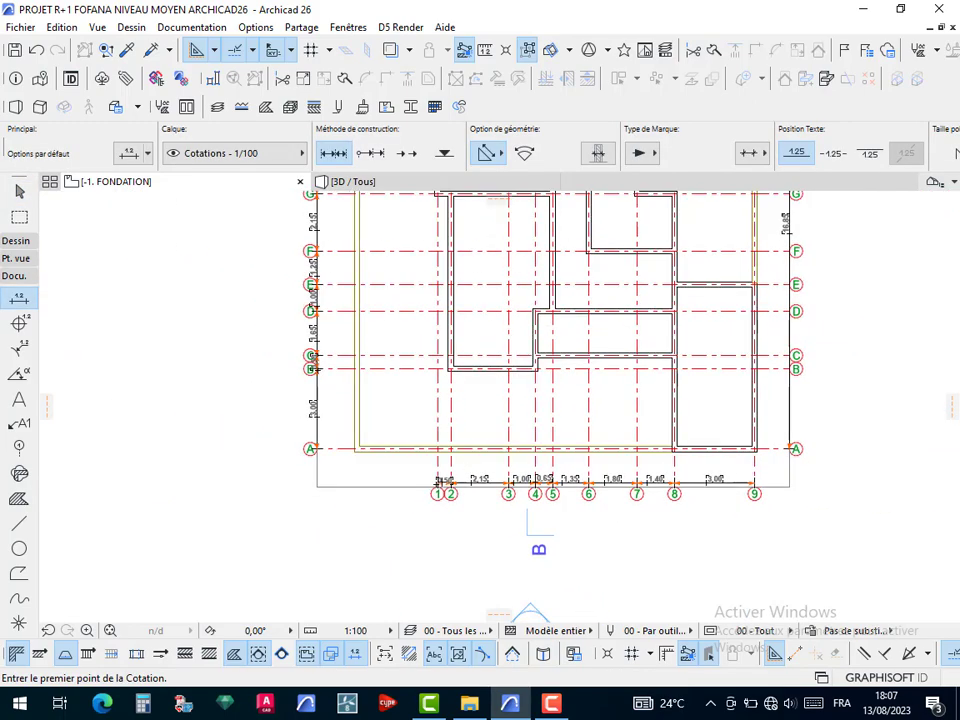
{"action": "middle_click_drag", "start_coordinate": [569, 479], "coordinate": [410, 564]}
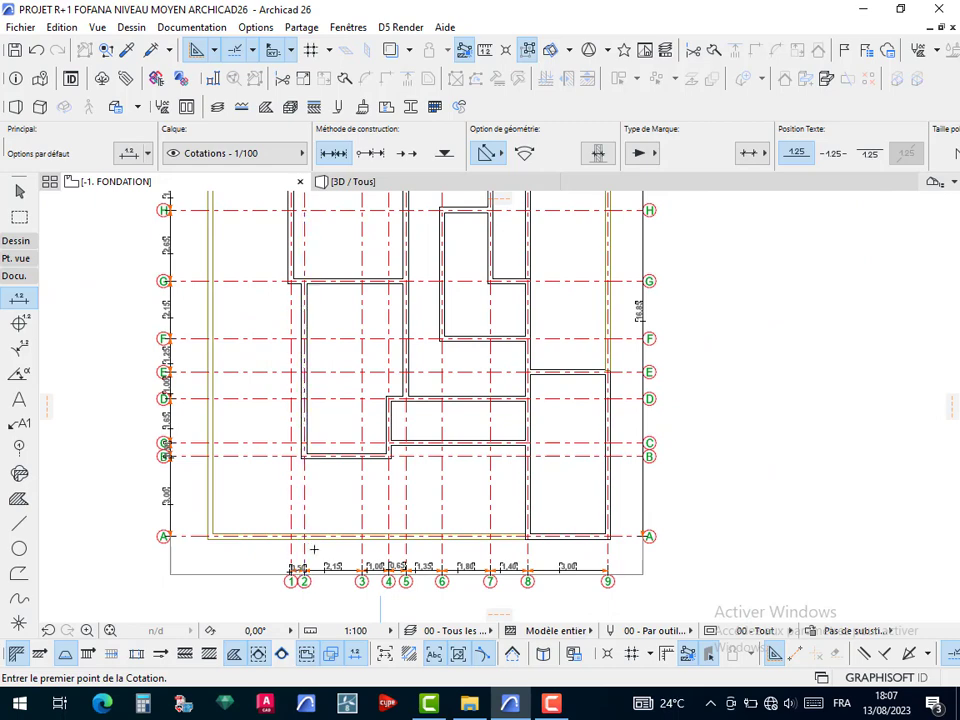
{"action": "middle_click_drag", "start_coordinate": [389, 386], "coordinate": [385, 562]}
{"action": "middle_click_drag", "start_coordinate": [370, 256], "coordinate": [359, 430]}
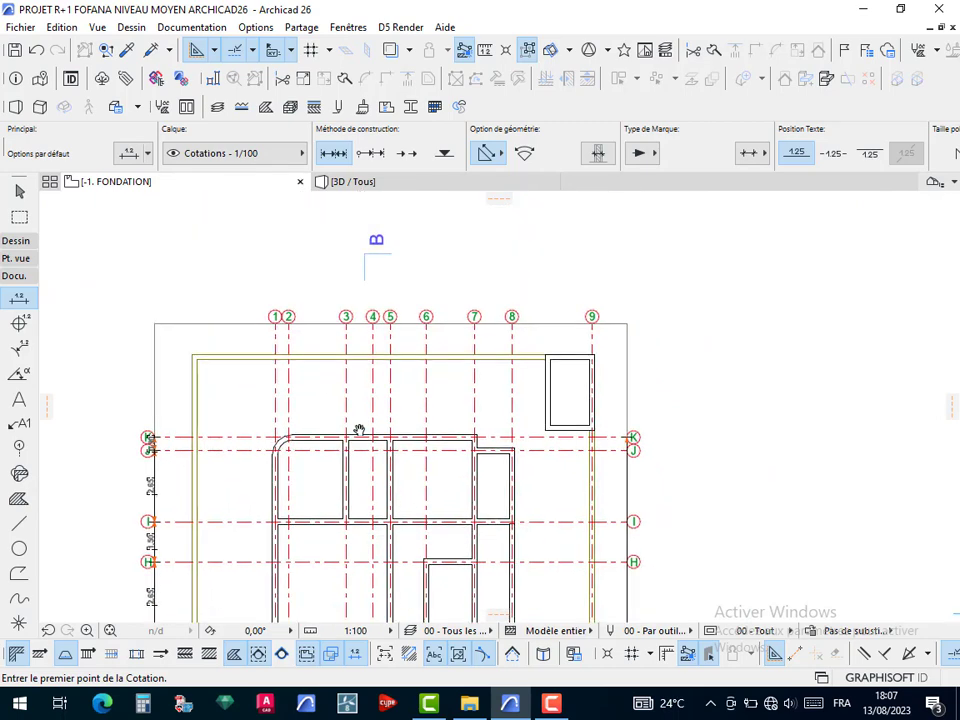
{"action": "scroll", "coordinate": [280, 329], "scroll_direction": "up", "scroll_amount": 5}
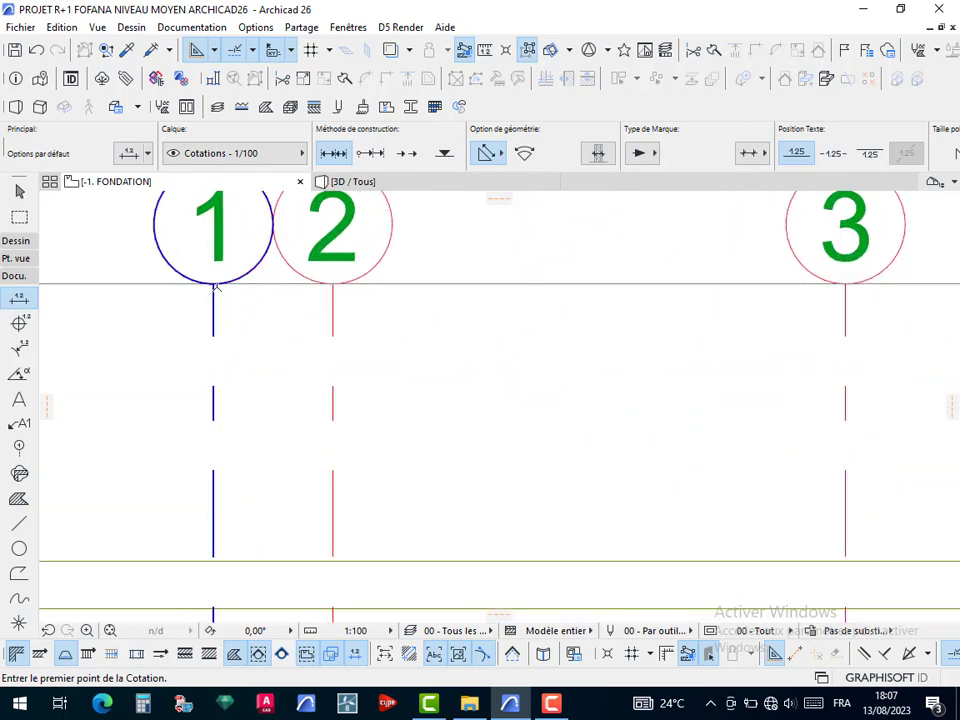
{"action": "left_click", "coordinate": [214, 285]}
{"action": "scroll", "coordinate": [328, 317], "scroll_direction": "down", "scroll_amount": 5}
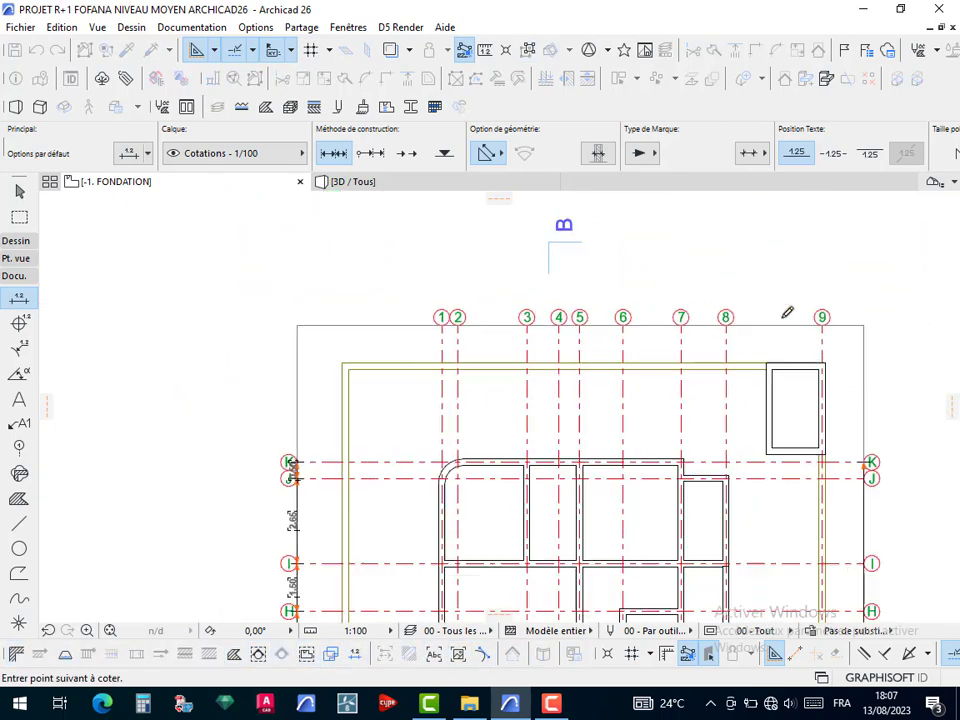
{"action": "scroll", "coordinate": [726, 332], "scroll_direction": "up", "scroll_amount": 5}
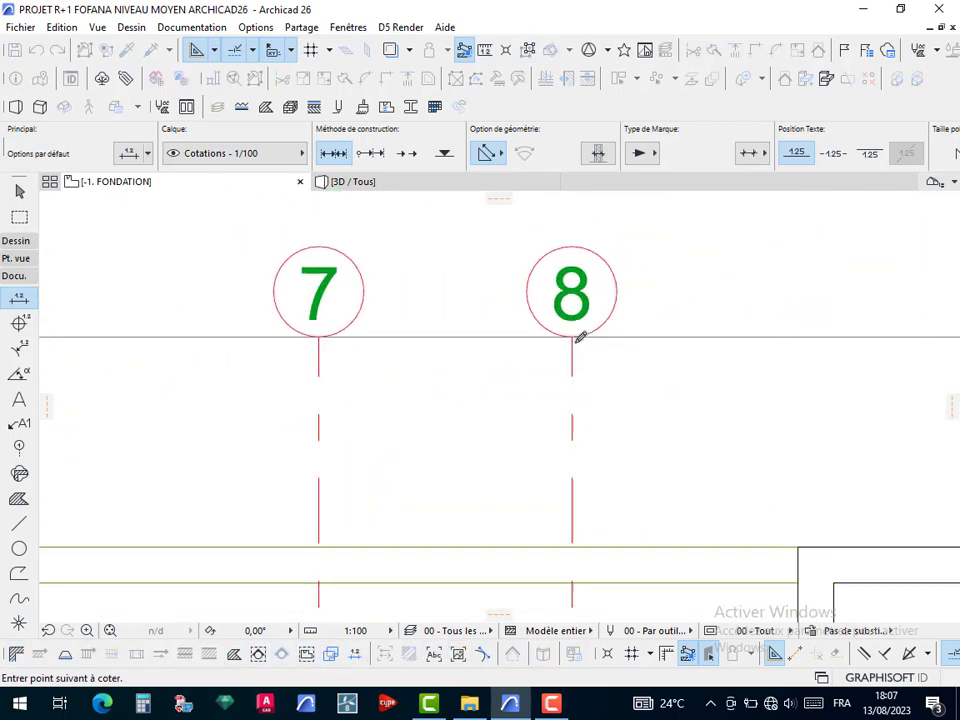
Complete the overall dimension from axis 1 to axis 9 above the plan, placing its line just above the frame line
{"action": "scroll", "coordinate": [579, 336], "scroll_direction": "down", "scroll_amount": 5}
{"action": "scroll", "coordinate": [664, 335], "scroll_direction": "up", "scroll_amount": 5}
{"action": "scroll", "coordinate": [668, 345], "scroll_direction": "up", "scroll_amount": 2}
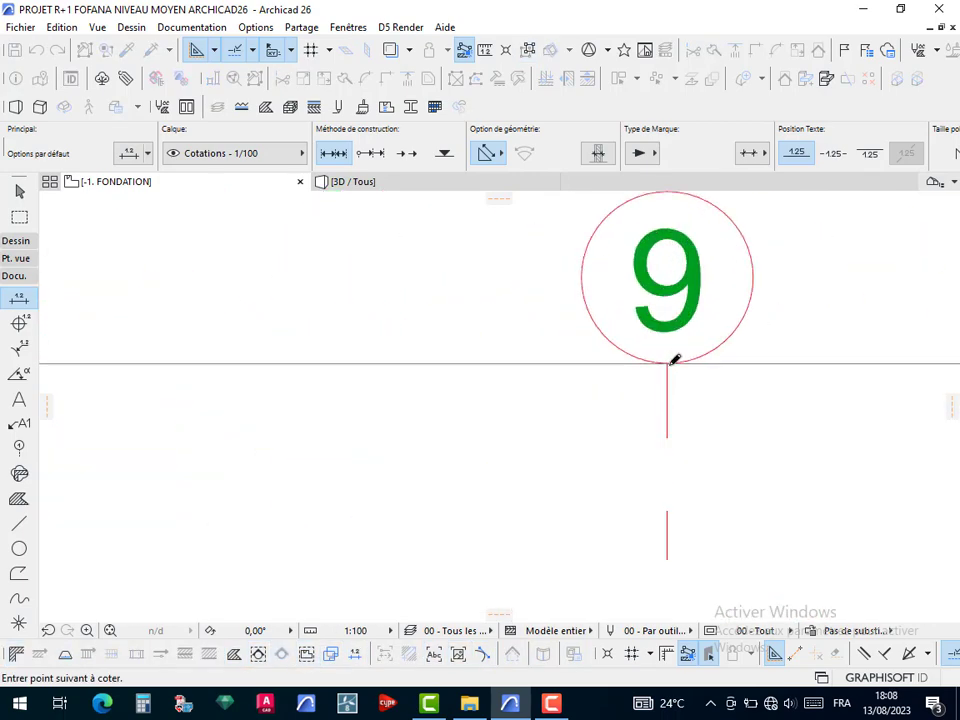
{"action": "double_click", "coordinate": [672, 362]}
{"action": "scroll", "coordinate": [452, 312], "scroll_direction": "down", "scroll_amount": 8}
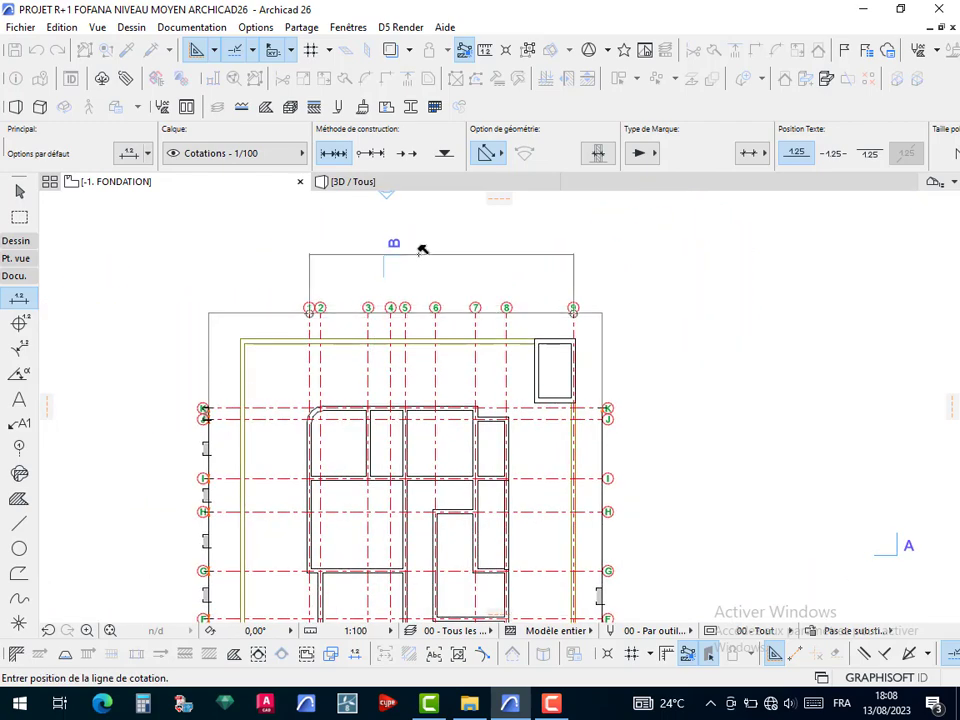
{"action": "scroll", "coordinate": [428, 300], "scroll_direction": "up", "scroll_amount": 6}
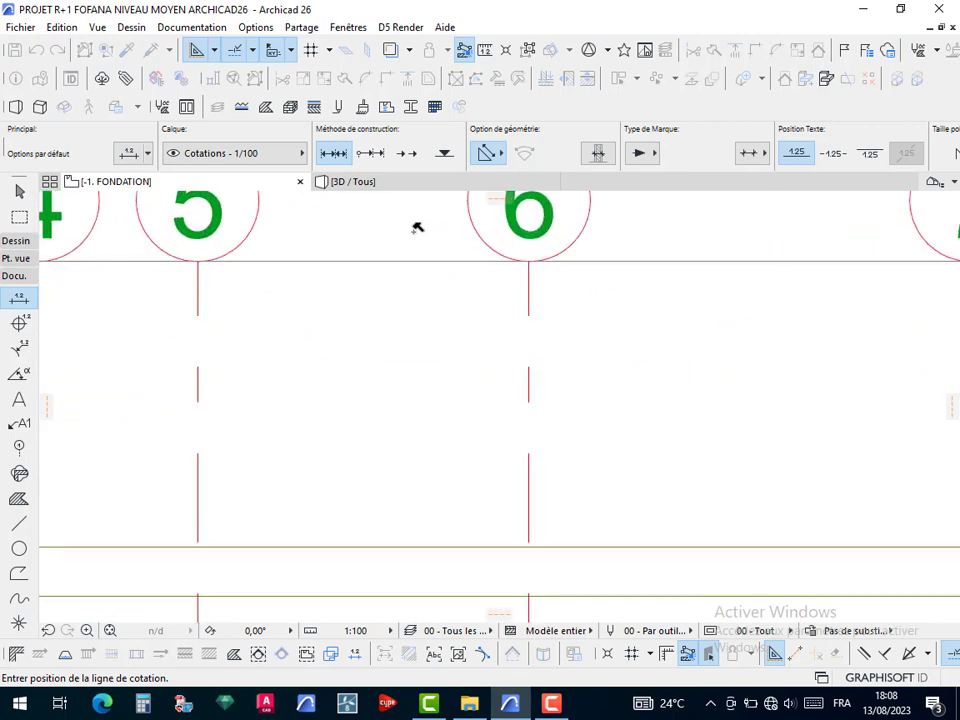
{"action": "scroll", "coordinate": [400, 260], "scroll_direction": "up", "scroll_amount": 5}
{"action": "left_click", "coordinate": [388, 302]}
Move the overall dimension line slightly down toward the frame line that touches the upper grid bubbles
{"action": "scroll", "coordinate": [388, 302], "scroll_direction": "down", "scroll_amount": 2}
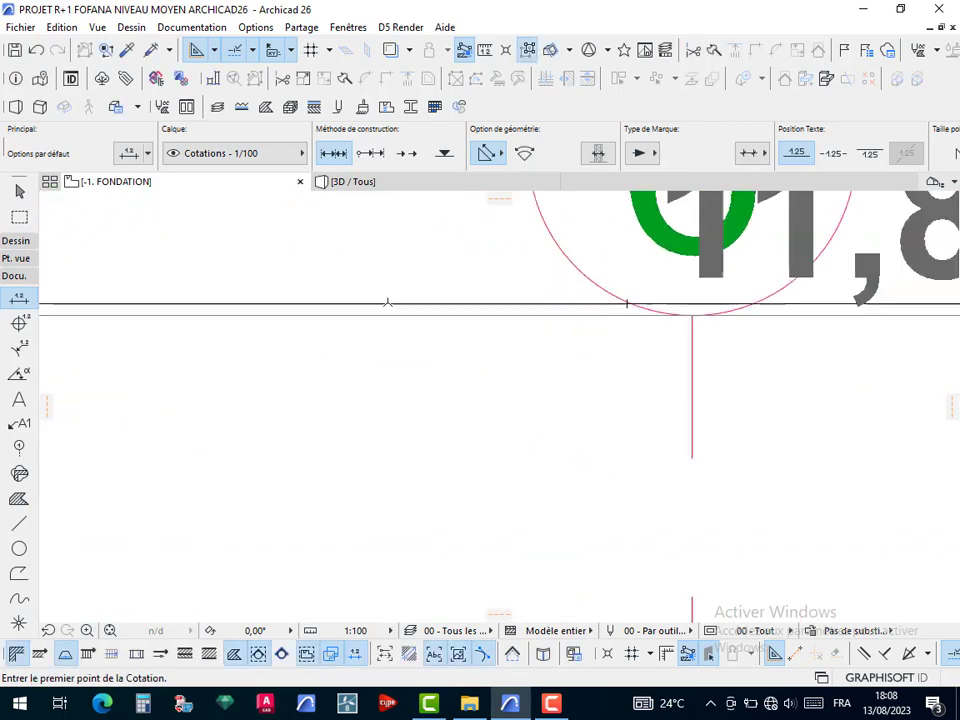
{"action": "scroll", "coordinate": [388, 302], "scroll_direction": "down", "scroll_amount": 2}
{"action": "scroll", "coordinate": [428, 302], "scroll_direction": "up", "scroll_amount": 6}
{"action": "key", "text": "Escape"}
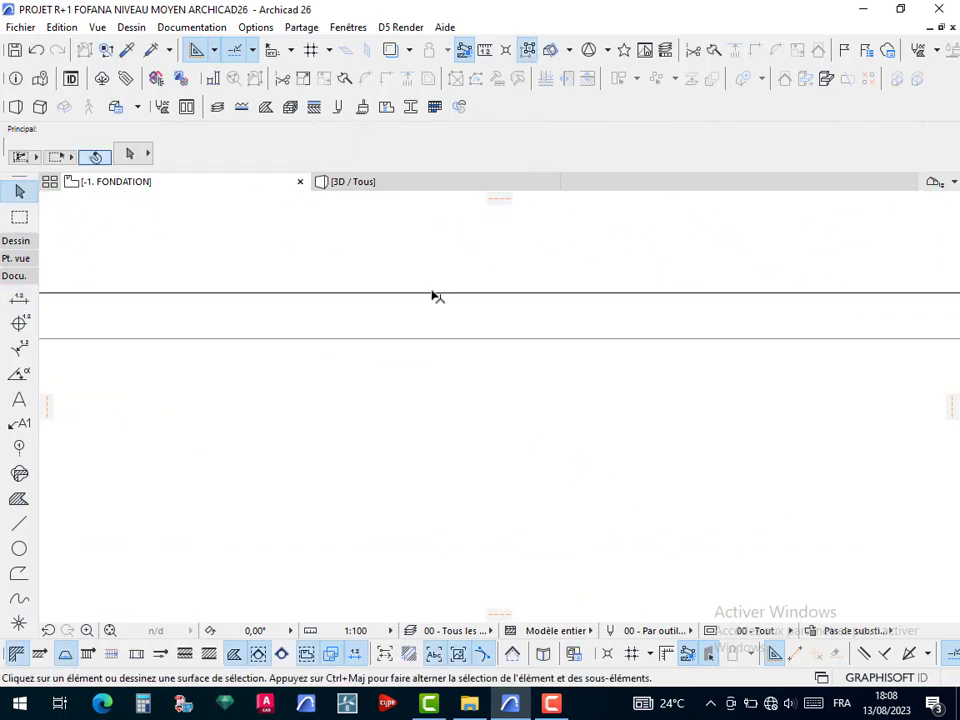
{"action": "left_click", "coordinate": [433, 294]}
{"action": "left_click", "coordinate": [430, 295]}
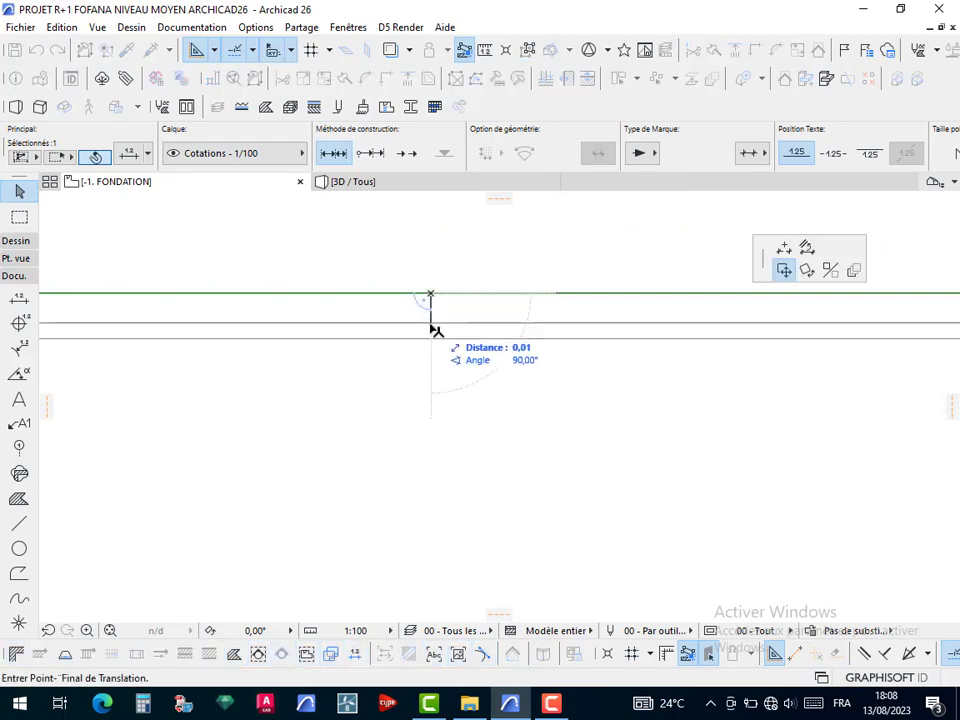
{"action": "left_click", "coordinate": [431, 330]}
{"action": "scroll", "coordinate": [598, 330], "scroll_direction": "down", "scroll_amount": 3}
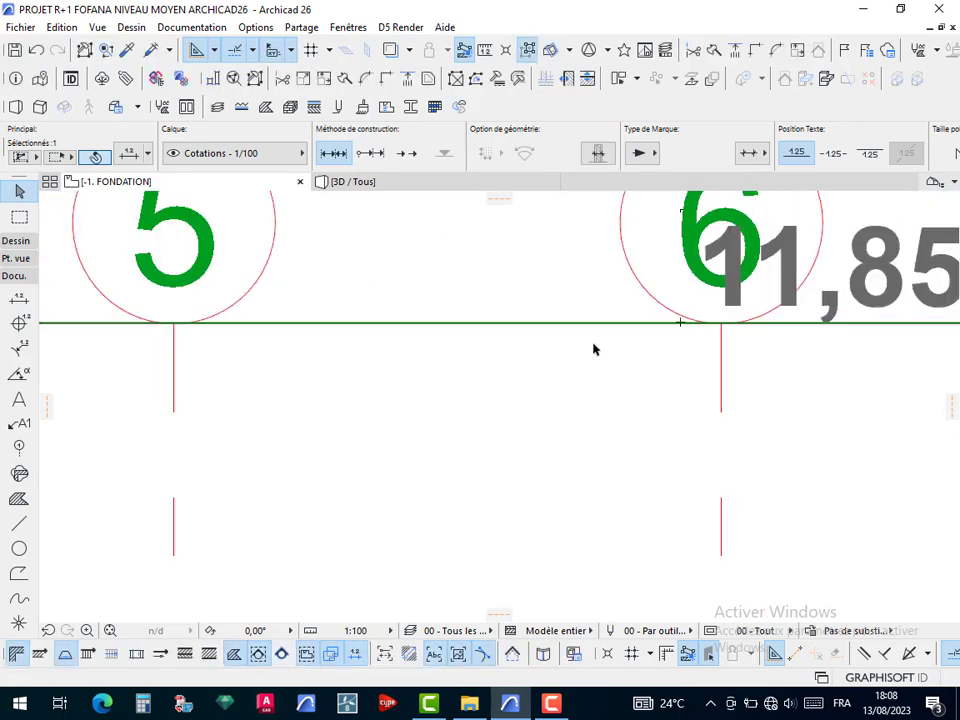
Move the overall dimension's text along its line toward axis 7, clear of the axis 6 bubble
{"action": "scroll", "coordinate": [592, 340], "scroll_direction": "down", "scroll_amount": 4}
{"action": "scroll", "coordinate": [610, 335], "scroll_direction": "up", "scroll_amount": 4}
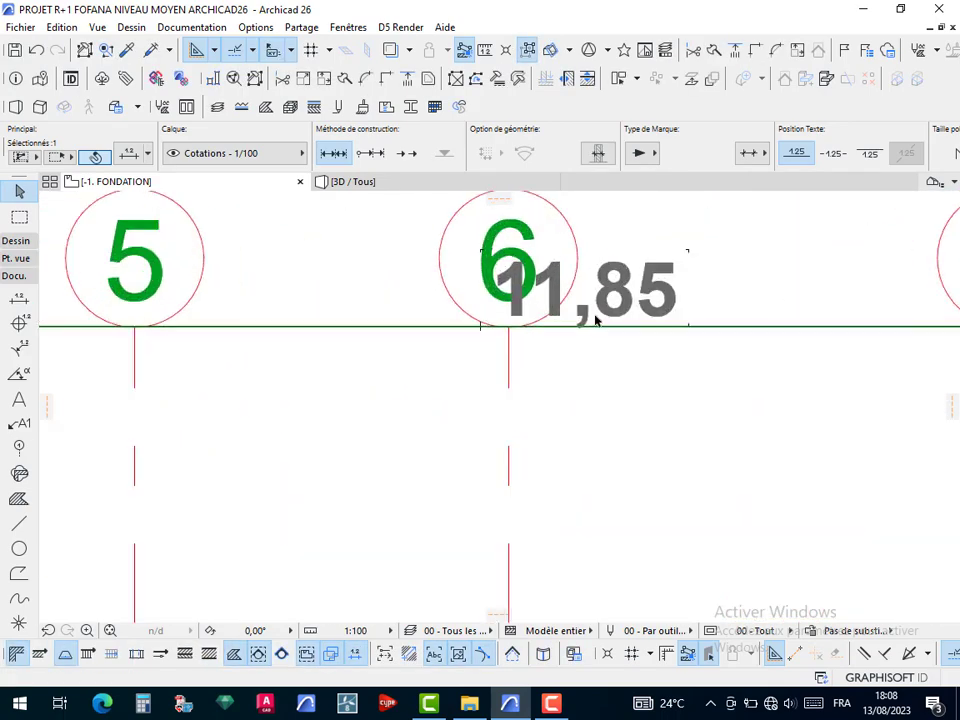
{"action": "scroll", "coordinate": [595, 316], "scroll_direction": "up", "scroll_amount": 2}
{"action": "scroll", "coordinate": [599, 333], "scroll_direction": "down", "scroll_amount": 3}
{"action": "middle_click_drag", "start_coordinate": [648, 319], "coordinate": [540, 378]}
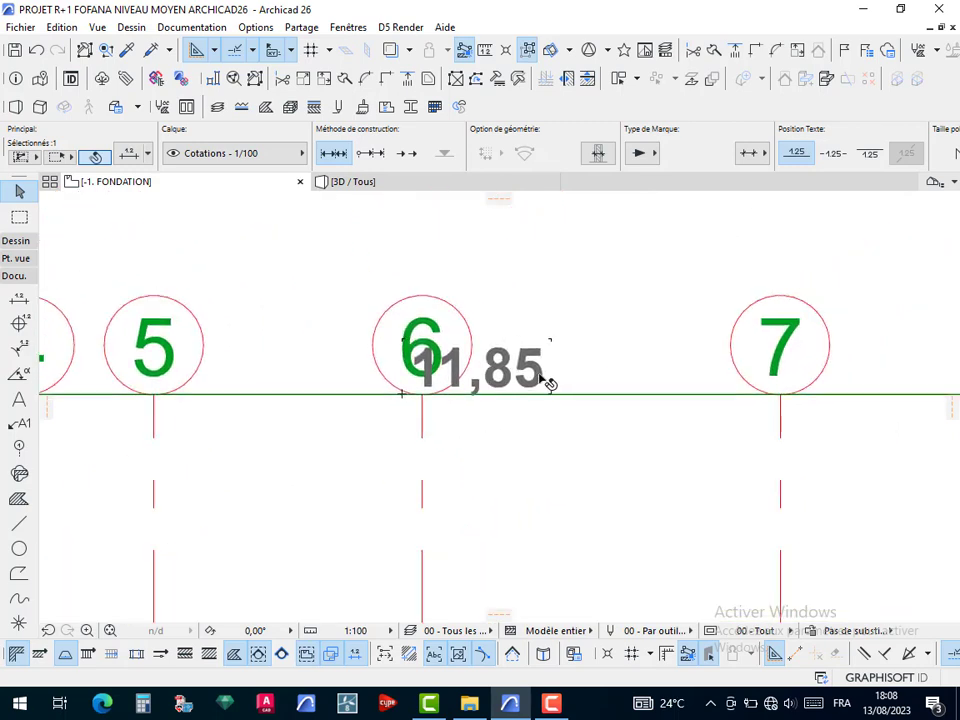
{"action": "left_click", "coordinate": [555, 355]}
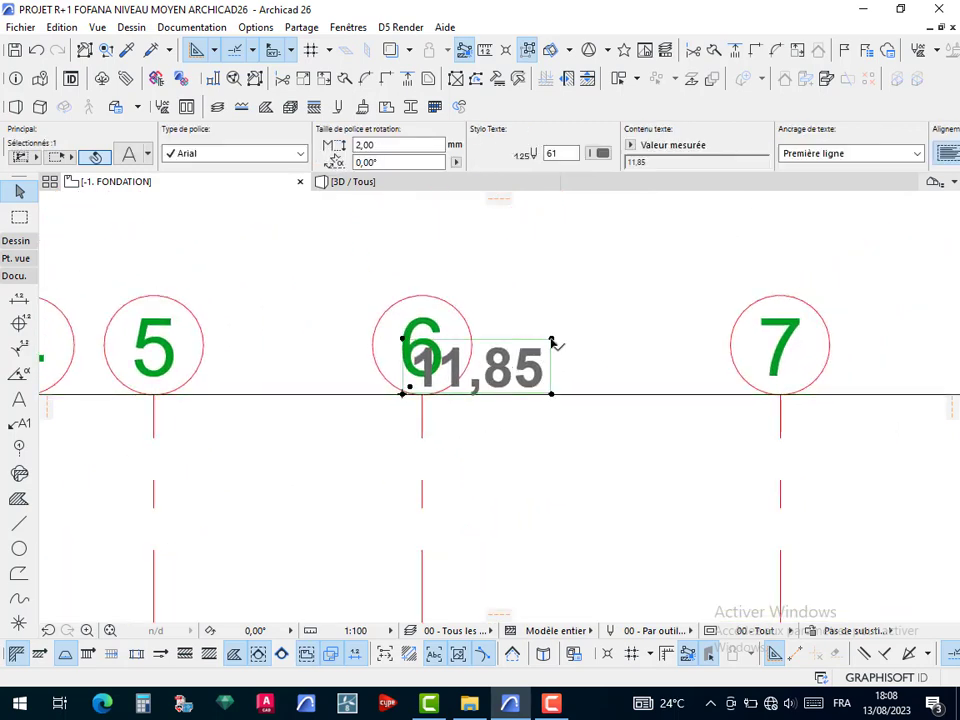
{"action": "left_click", "coordinate": [551, 342]}
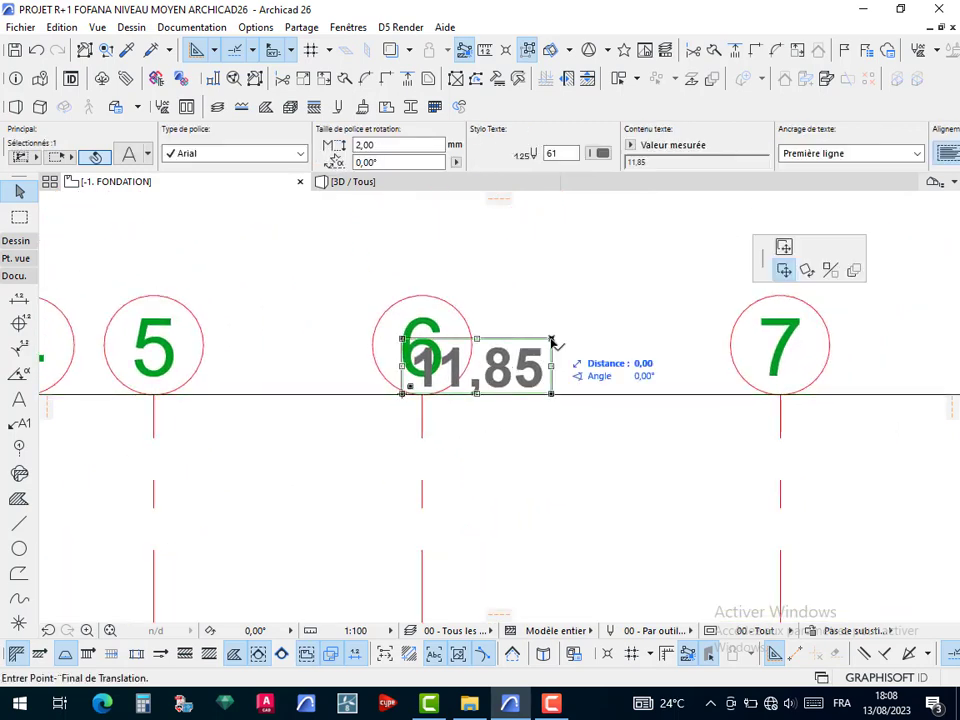
{"action": "left_click", "coordinate": [628, 342]}
{"action": "key", "text": "Escape"}
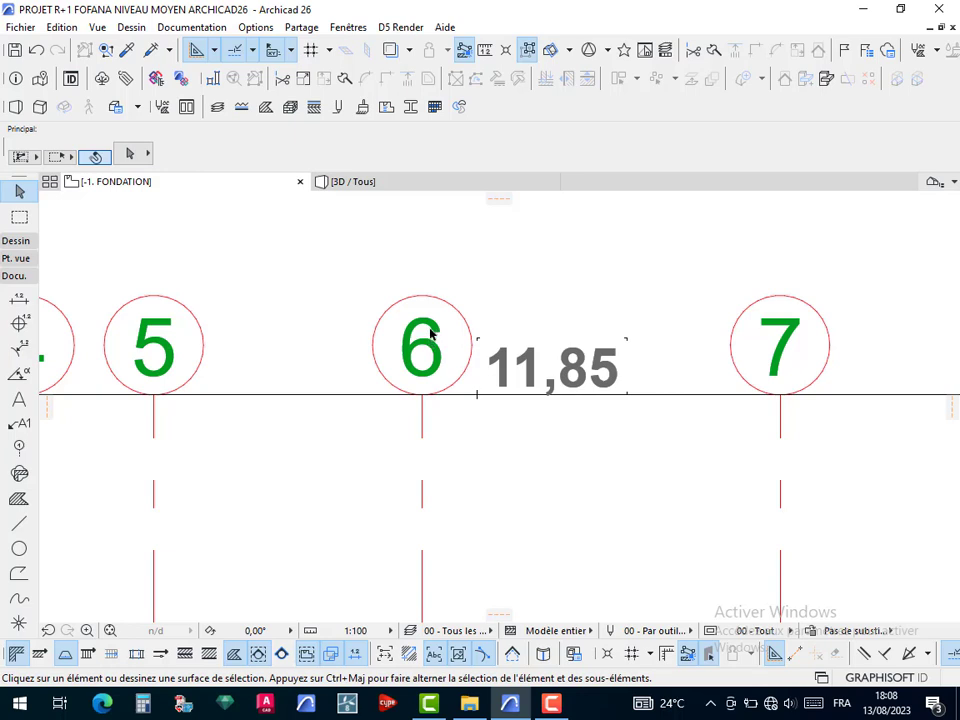
Try to stretch the upper bubble of grid axis 6 up and toward axis 5, and undo the stretch
{"action": "left_click", "coordinate": [435, 349]}
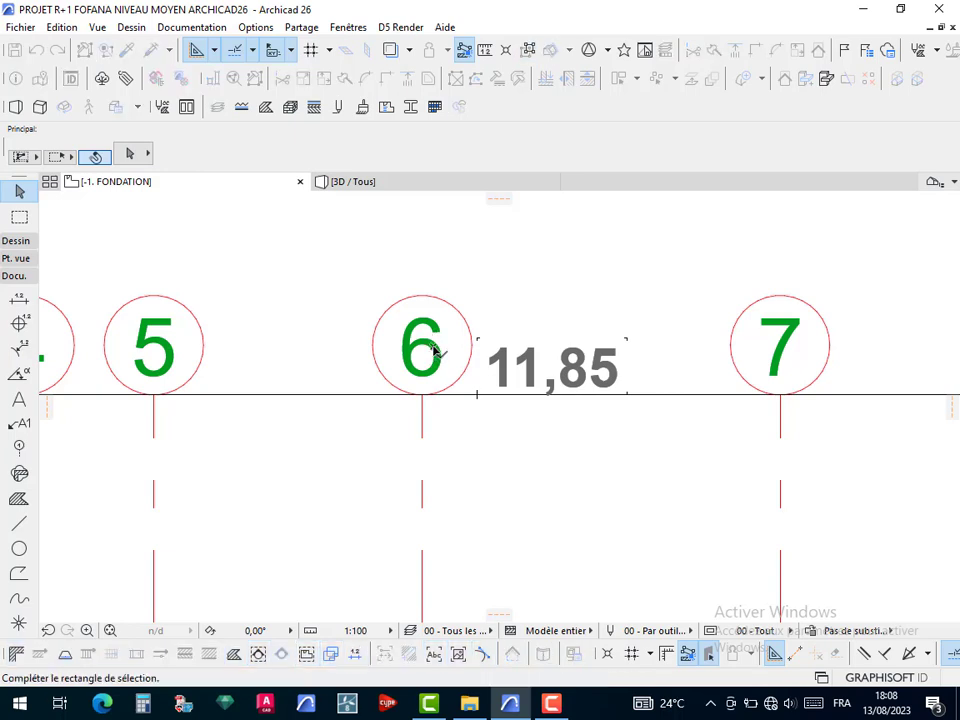
{"action": "left_click", "coordinate": [371, 366]}
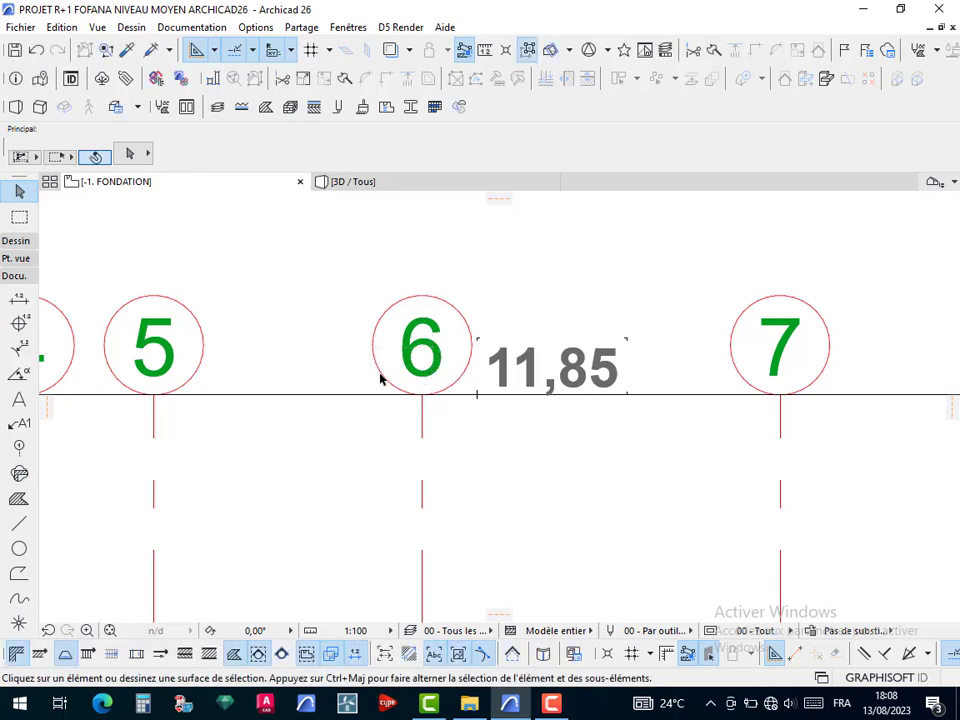
{"action": "left_click", "coordinate": [381, 378]}
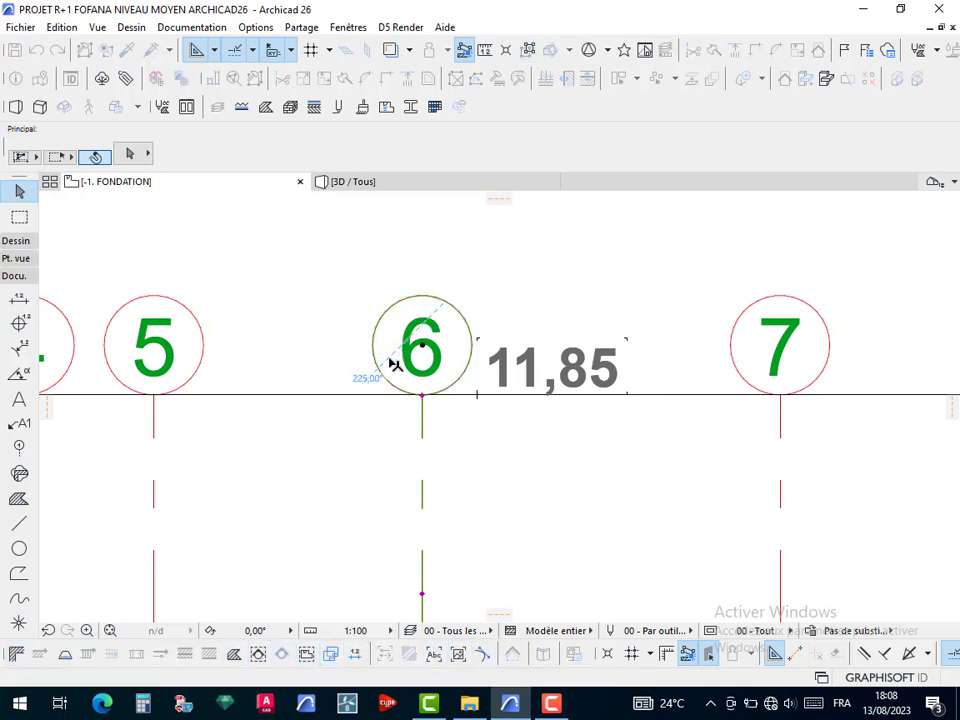
{"action": "left_click", "coordinate": [388, 363]}
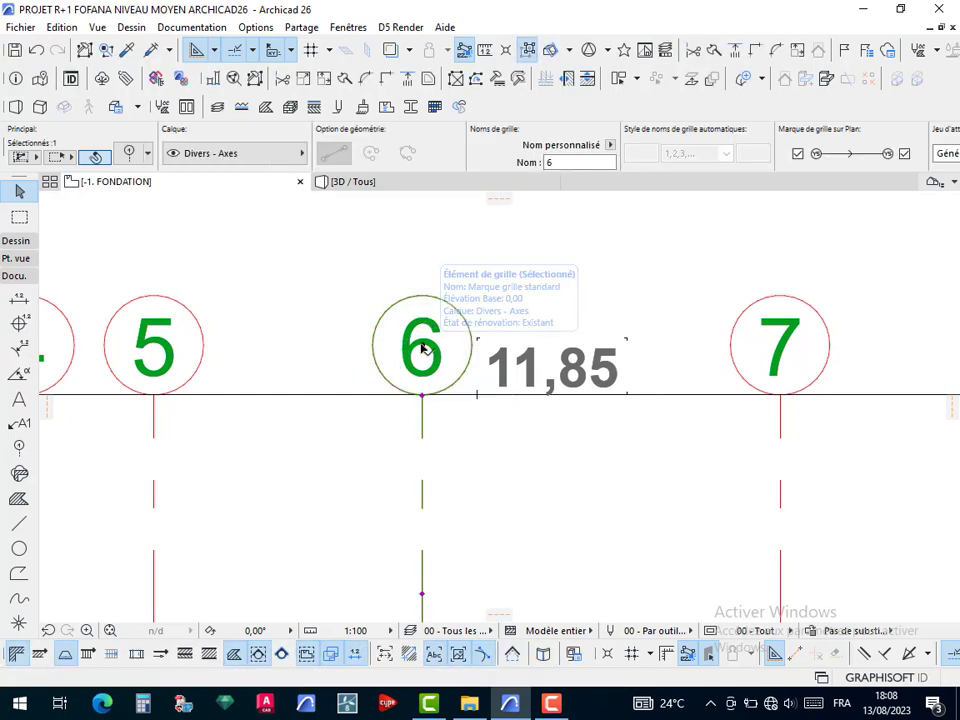
{"action": "left_click", "coordinate": [423, 348]}
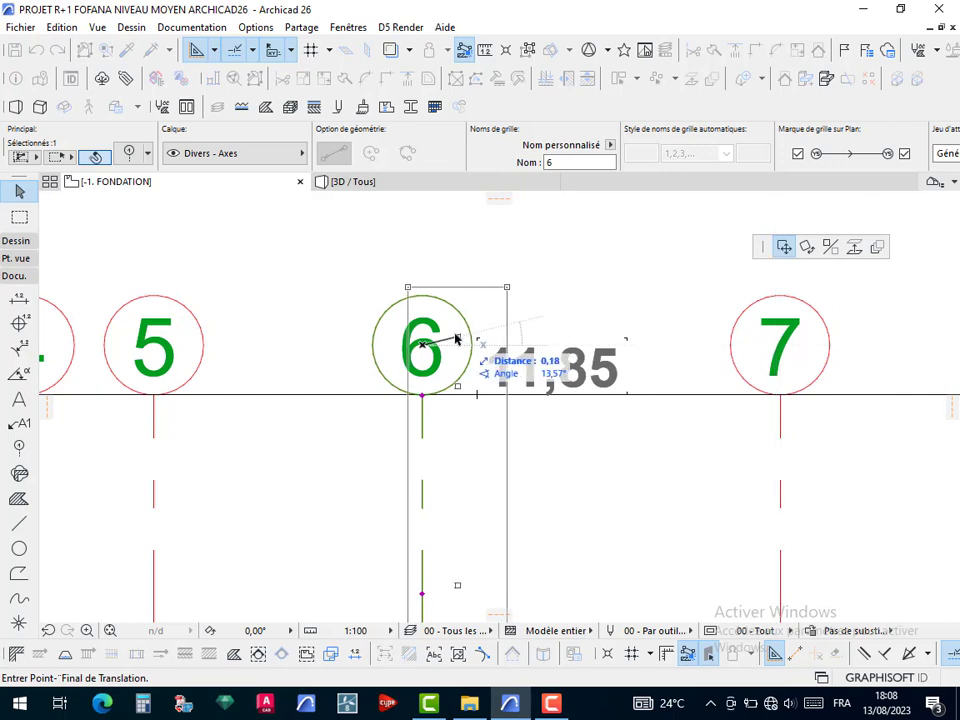
{"action": "key", "text": "Escape"}
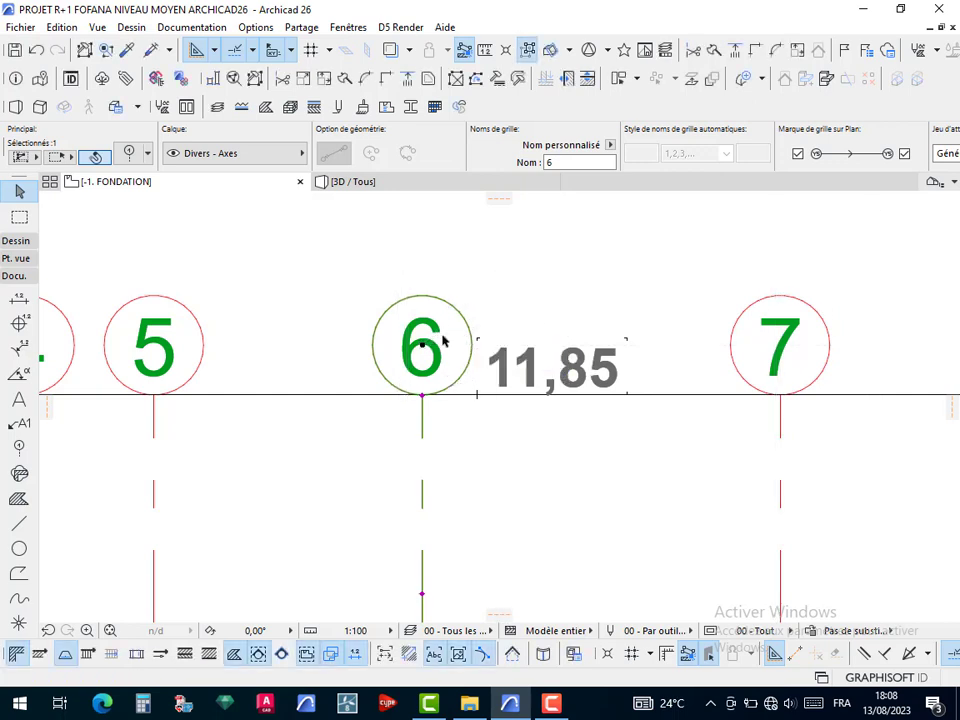
{"action": "left_click", "coordinate": [423, 398]}
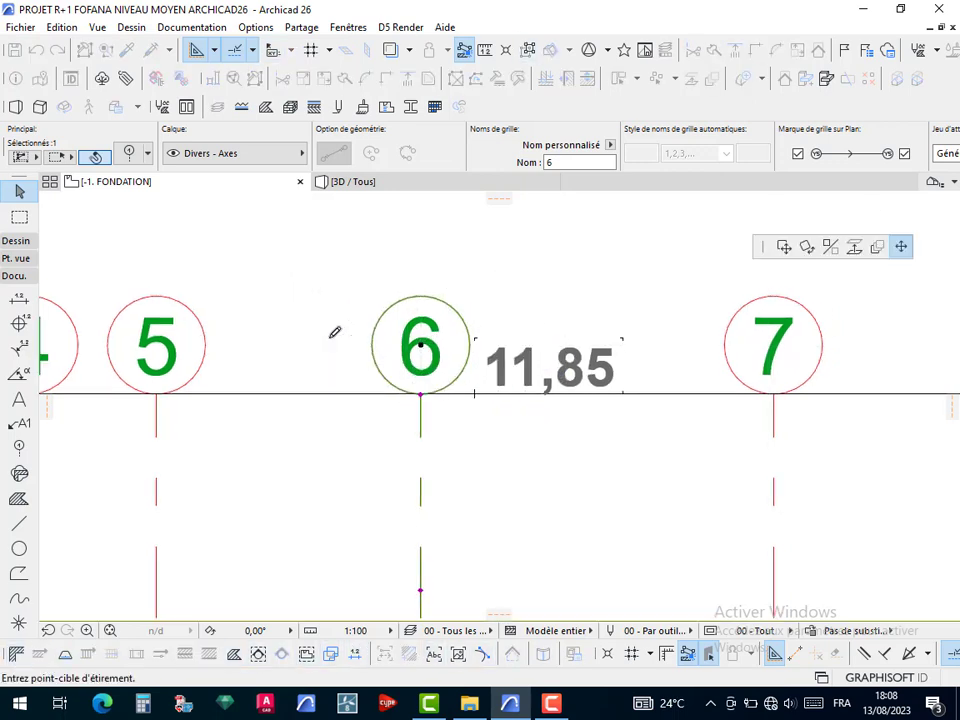
{"action": "scroll", "coordinate": [335, 332], "scroll_direction": "down", "scroll_amount": 3}
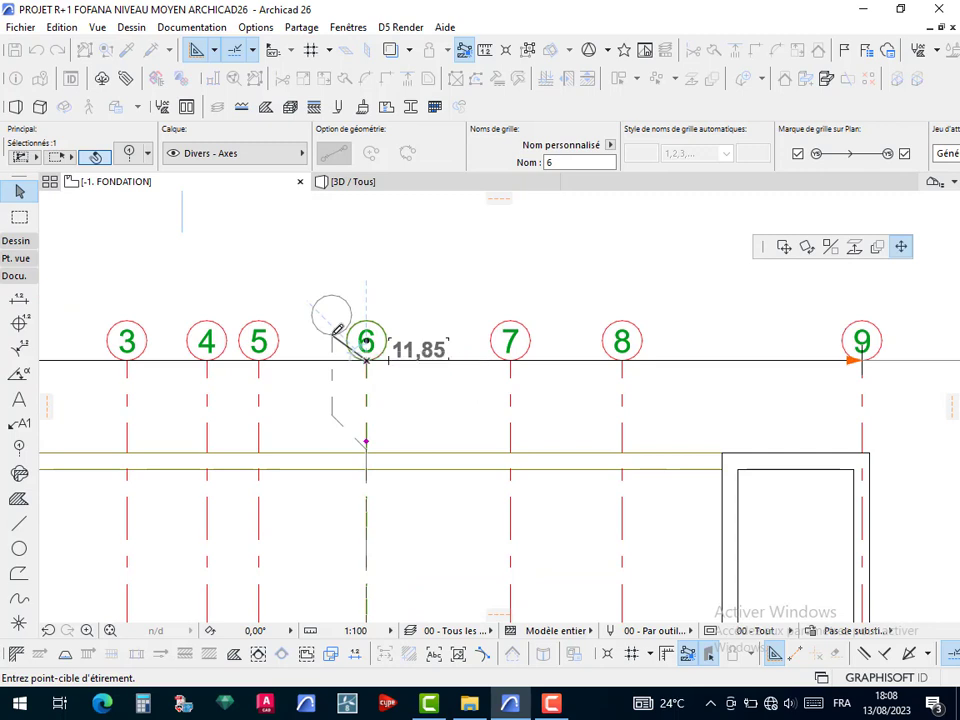
{"action": "left_click", "coordinate": [332, 334]}
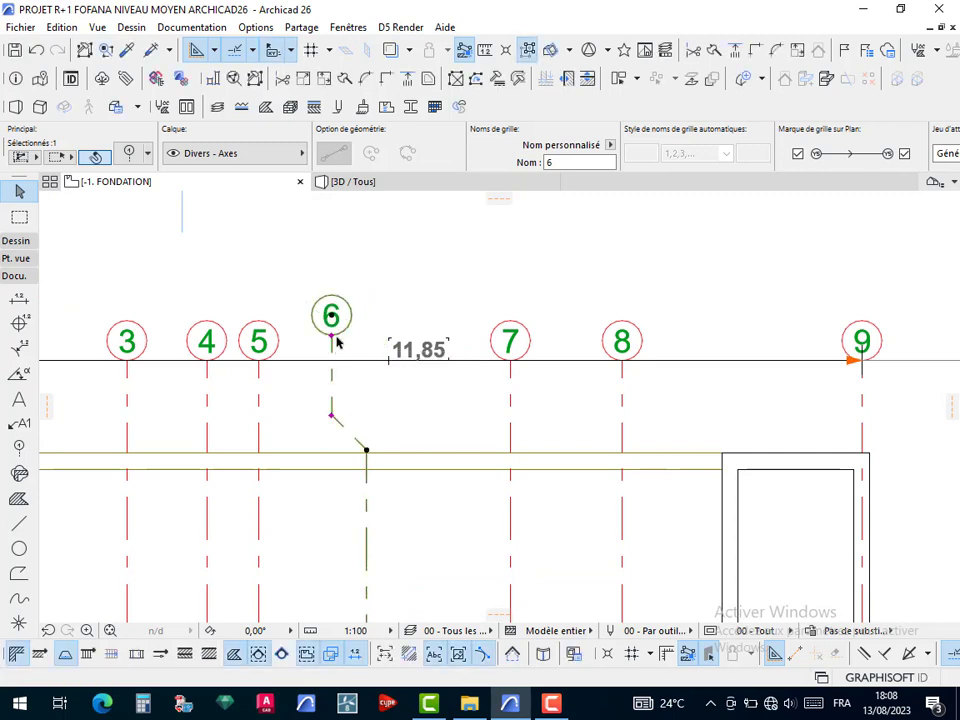
{"action": "key", "text": "ctrl+z"}
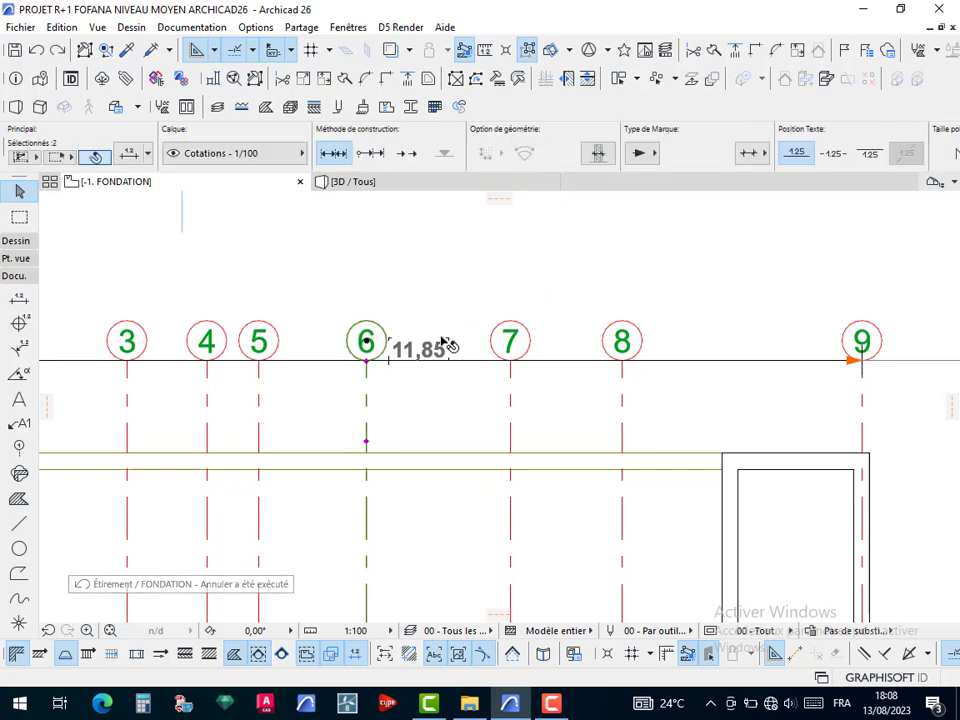
{"action": "left_click", "coordinate": [442, 286]}
Add the text "PLAN DE FONDATION" below the lower grid bubbles, near the section B marker
{"action": "scroll", "coordinate": [458, 288], "scroll_direction": "down", "scroll_amount": 5}
{"action": "middle_click_drag", "start_coordinate": [517, 327], "coordinate": [549, 231]}
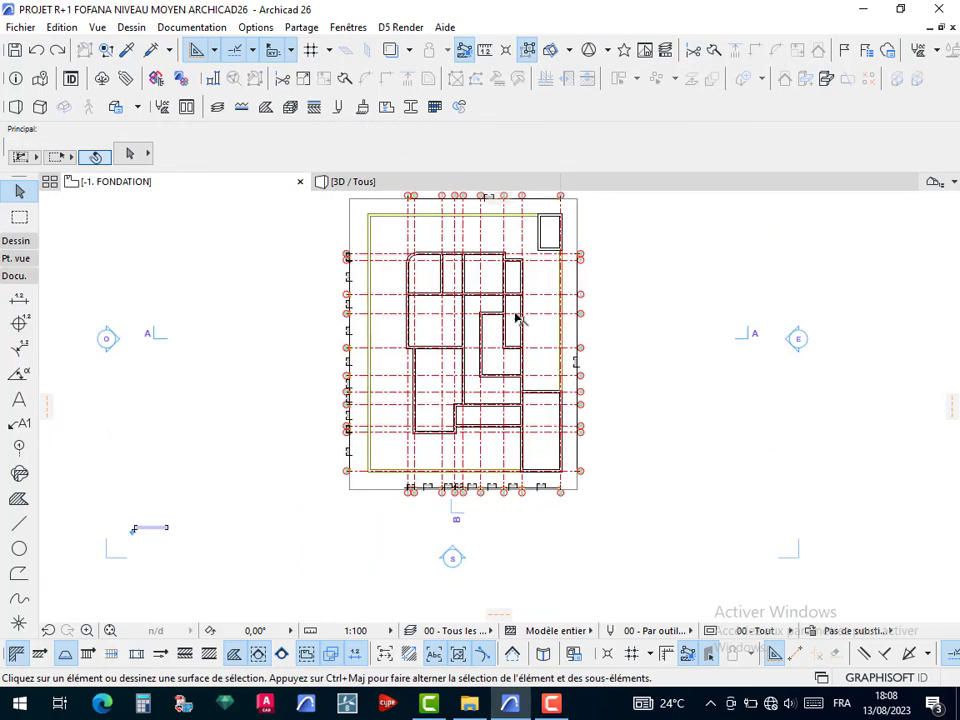
{"action": "scroll", "coordinate": [476, 520], "scroll_direction": "up", "scroll_amount": 5}
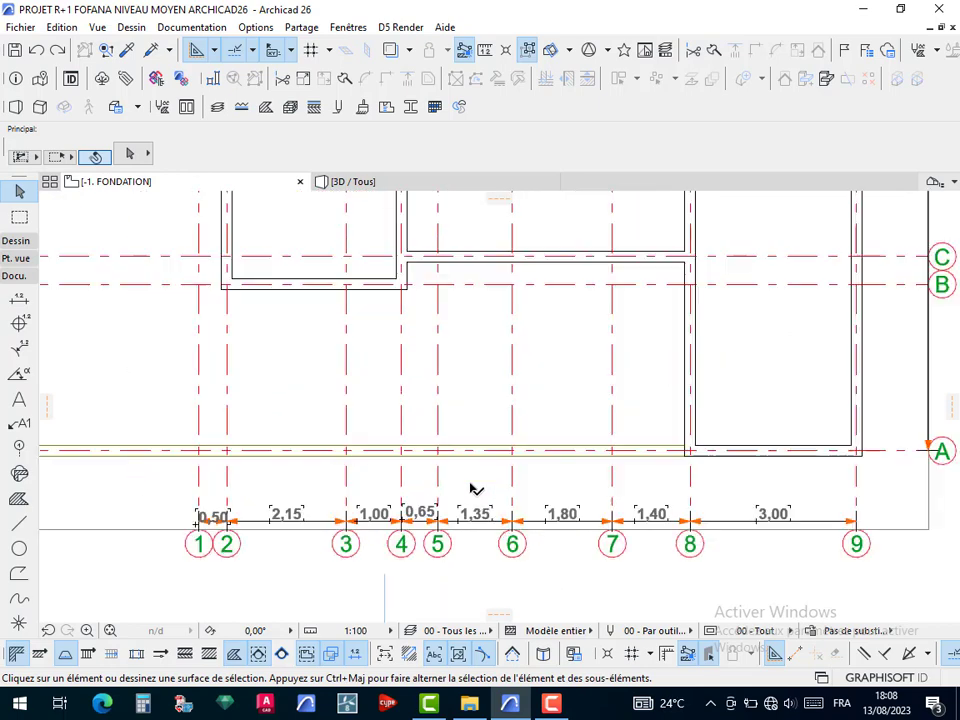
{"action": "middle_click_drag", "start_coordinate": [476, 491], "coordinate": [450, 216]}
{"action": "scroll", "coordinate": [433, 387], "scroll_direction": "up", "scroll_amount": 2}
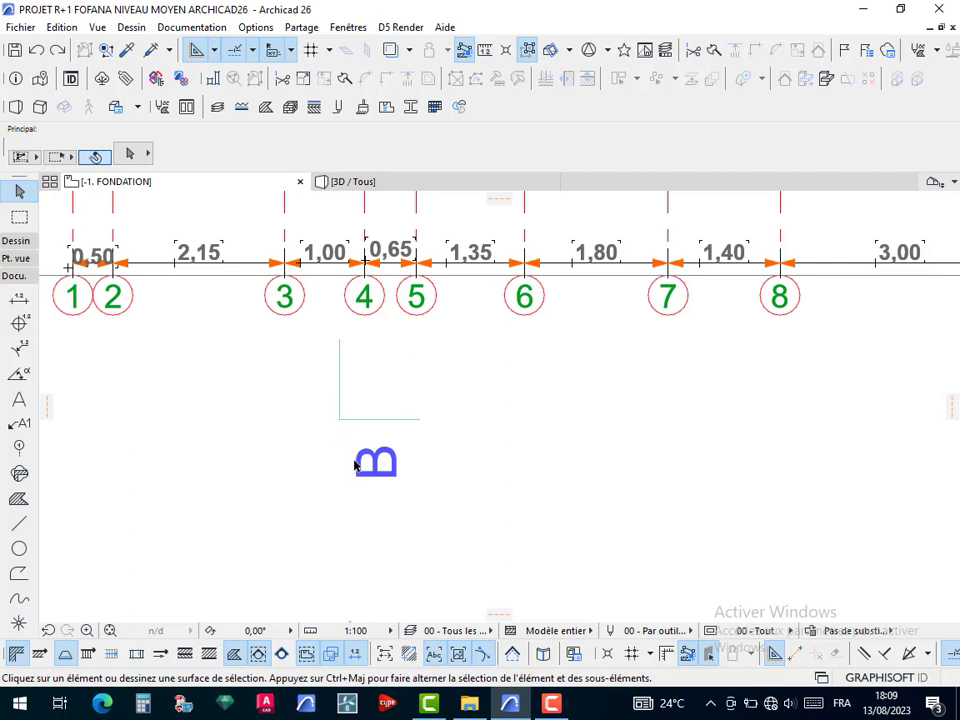
{"action": "key", "text": "w"}
{"action": "double_click", "coordinate": [377, 368]}
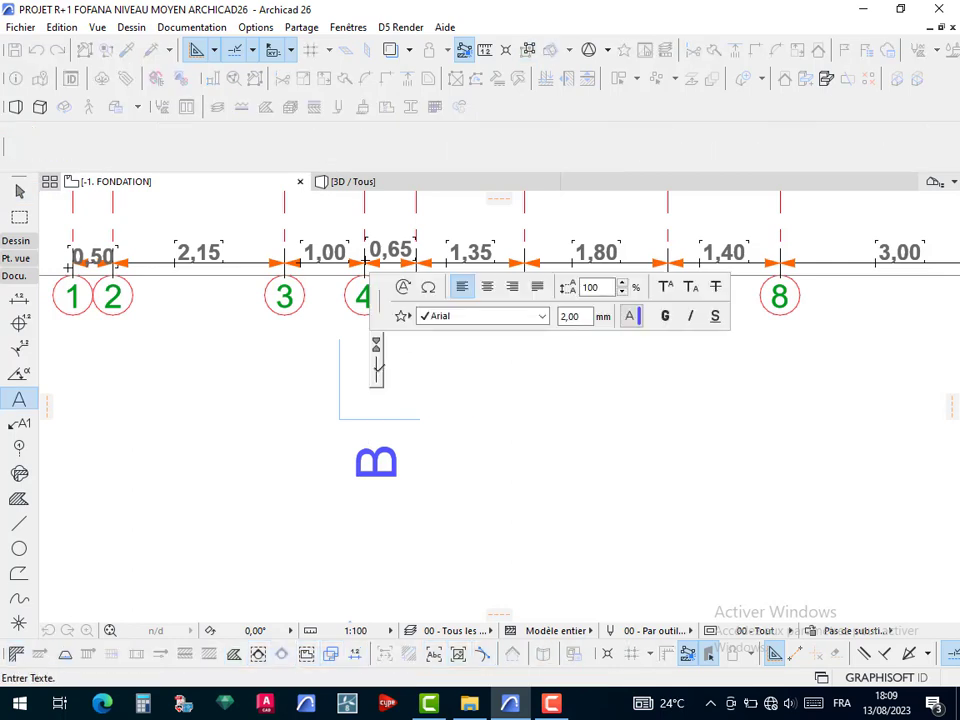
{"action": "type", "text": "PL"}
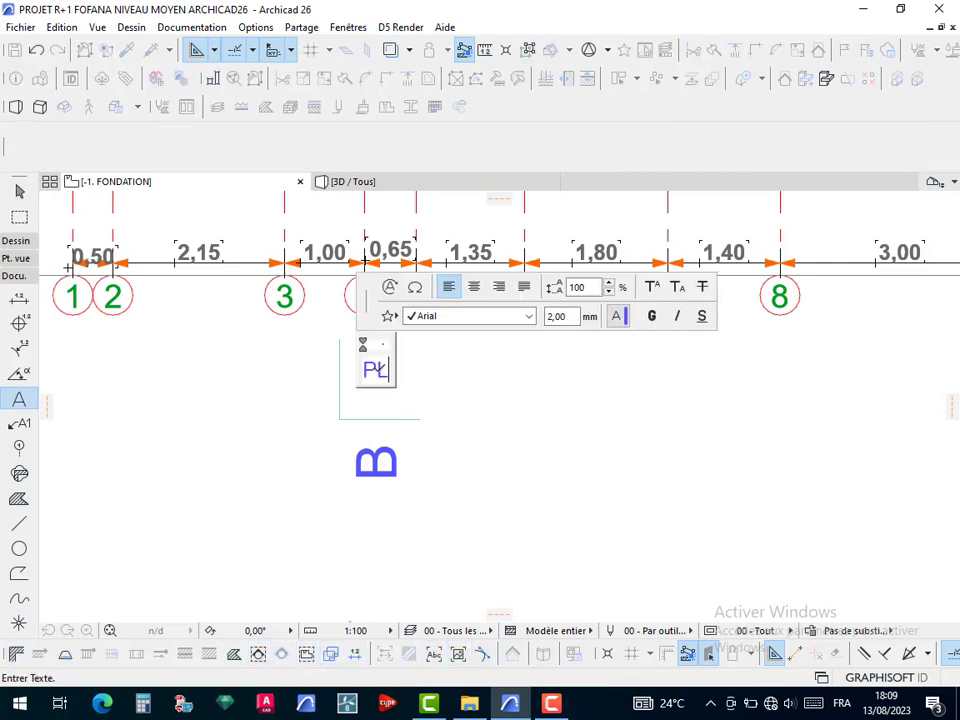
{"action": "type", "text": "AN DE"}
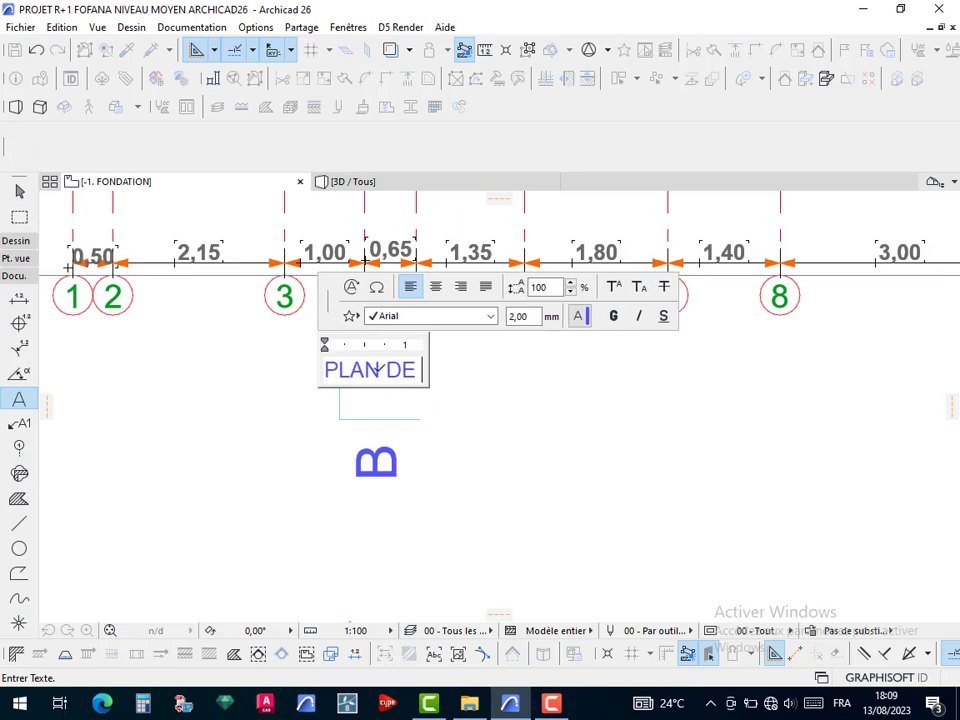
{"action": "type", "text": " FO"}
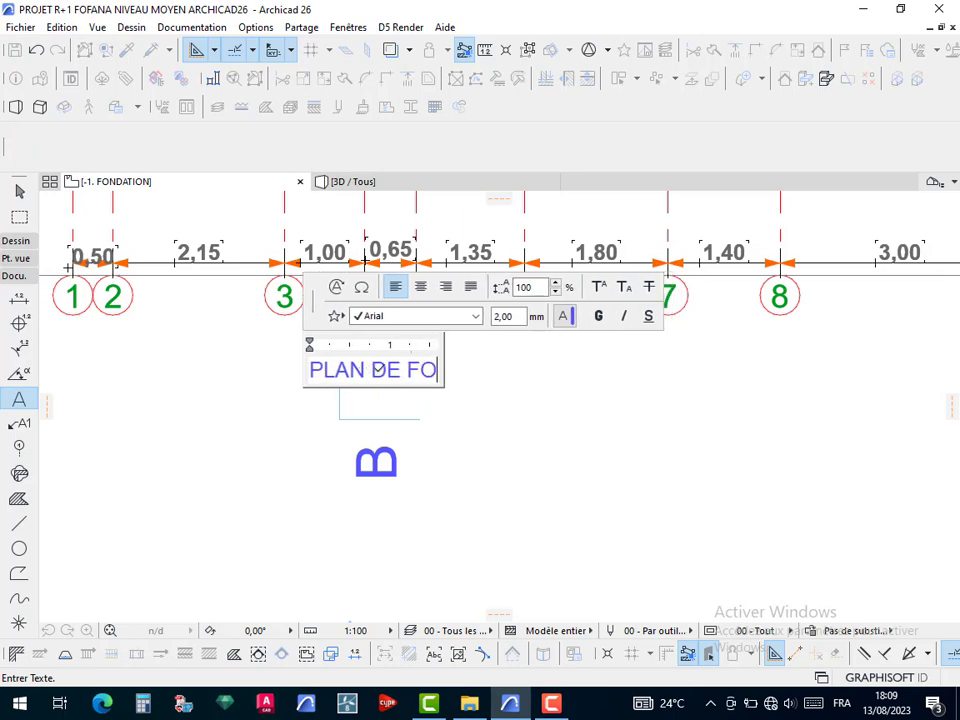
{"action": "type", "text": "NDATION"}
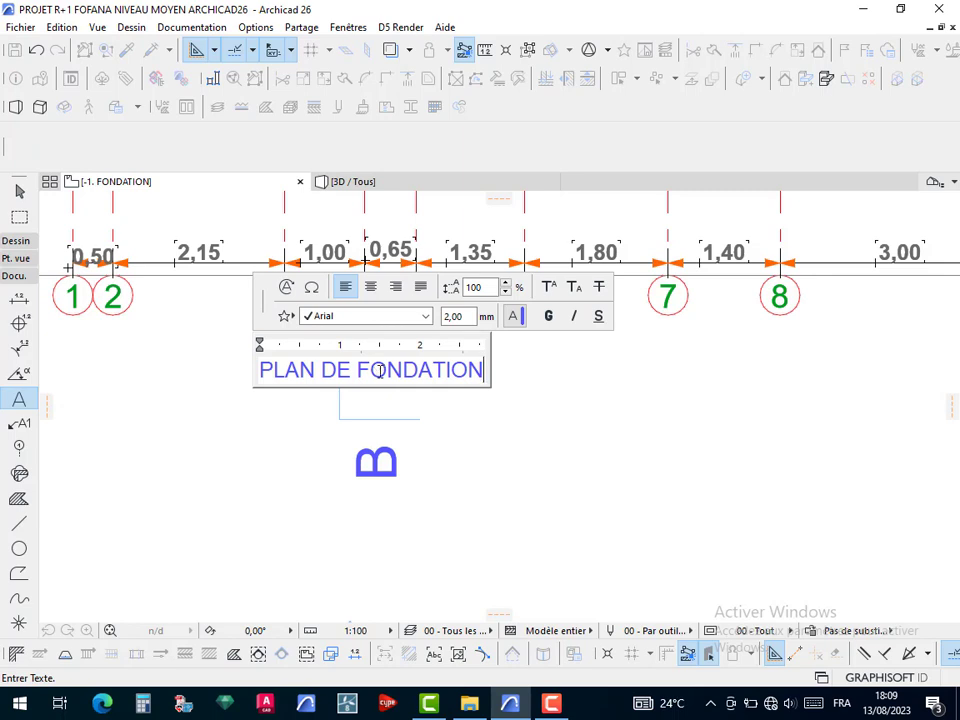
Format the "PLAN DE FONDATION" title as underlined and bold with a purple pen, and finish the text
{"action": "key", "text": "ctrl+a"}
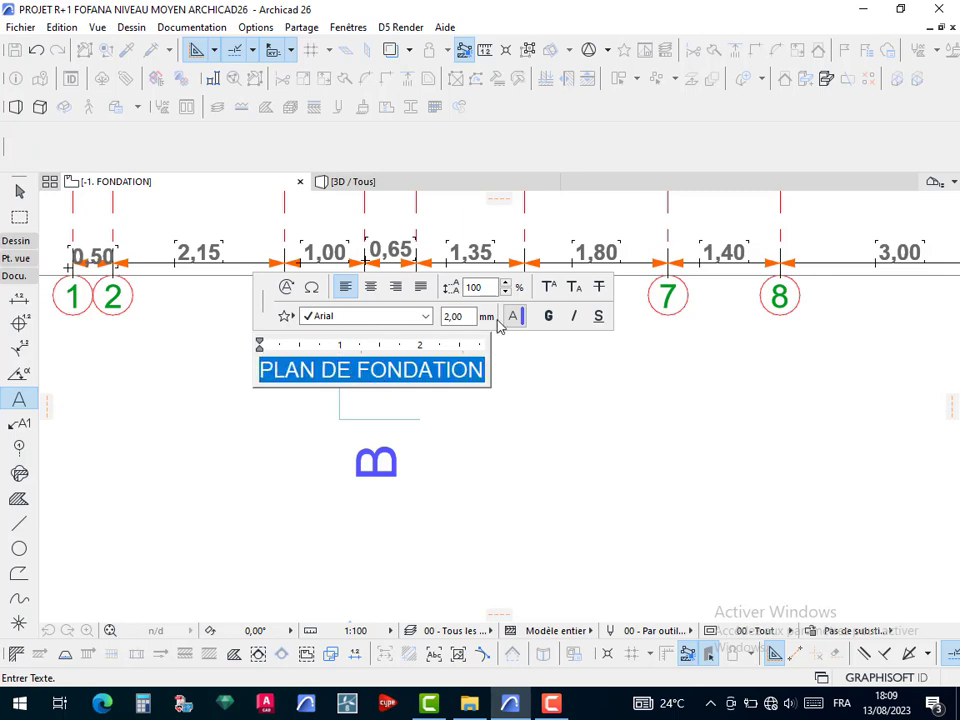
{"action": "left_click", "coordinate": [598, 316]}
{"action": "left_click", "coordinate": [543, 316]}
{"action": "left_click", "coordinate": [521, 320]}
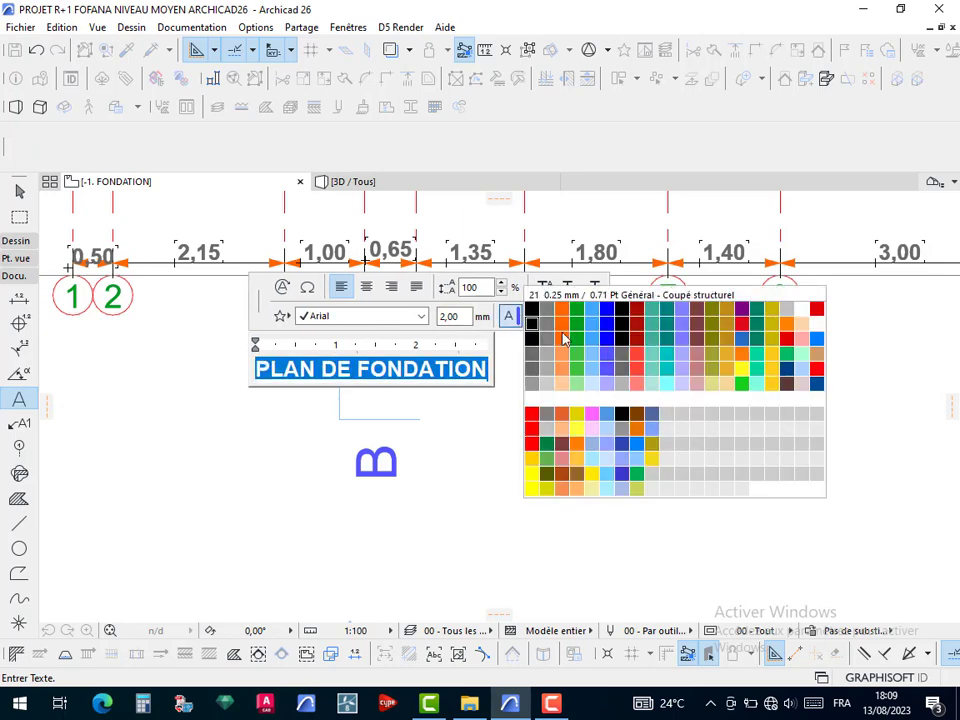
{"action": "left_click", "coordinate": [722, 336]}
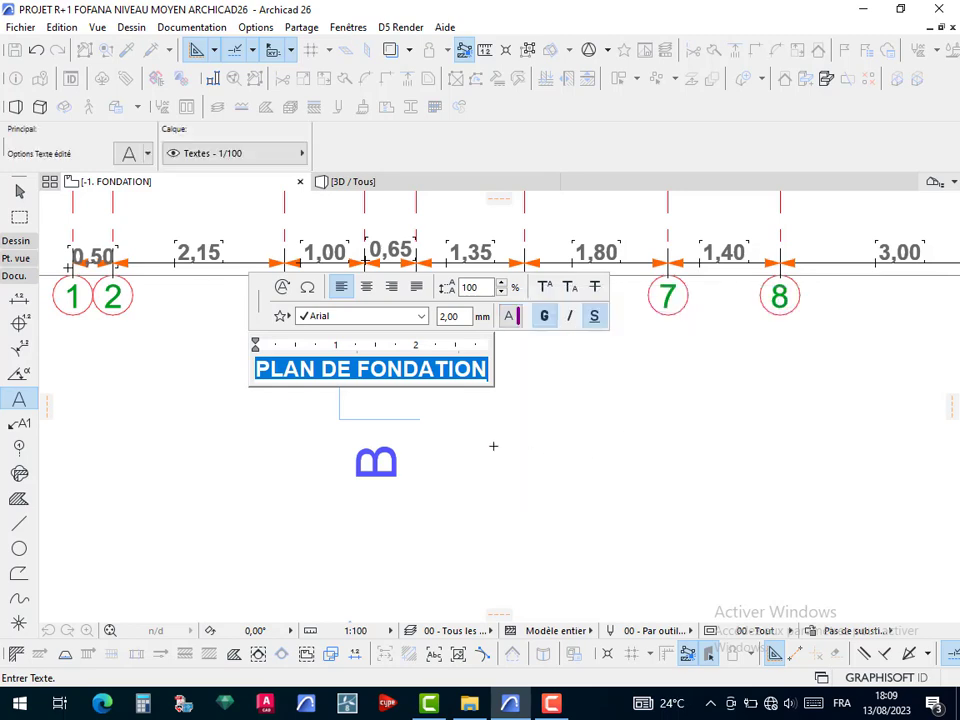
{"action": "left_click", "coordinate": [493, 446]}
{"action": "scroll", "coordinate": [546, 411], "scroll_direction": "down", "scroll_amount": 3}
{"action": "key", "text": "Escape"}
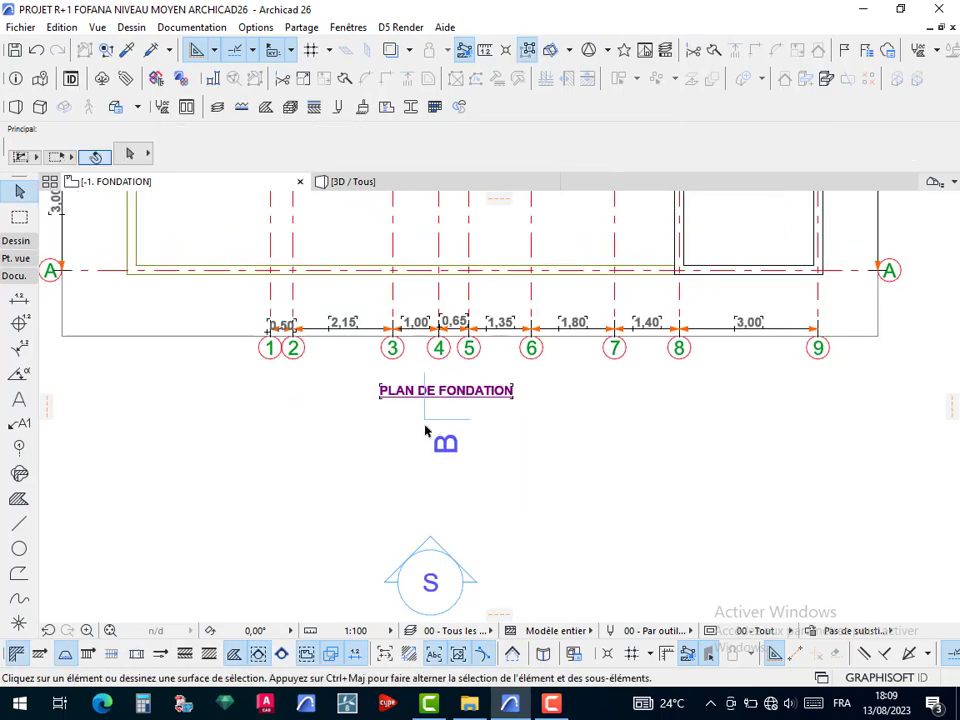
Move the section B line straight down so its lower marker sits clear of the "PLAN DE FONDATION" title
{"action": "left_click", "coordinate": [424, 421]}
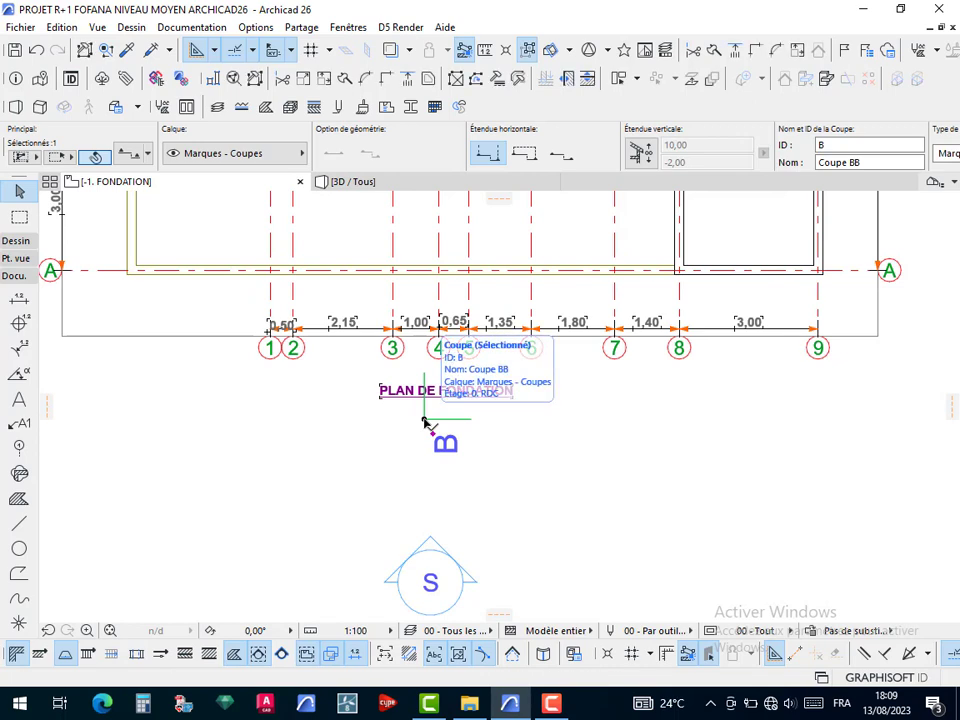
{"action": "left_click", "coordinate": [424, 421]}
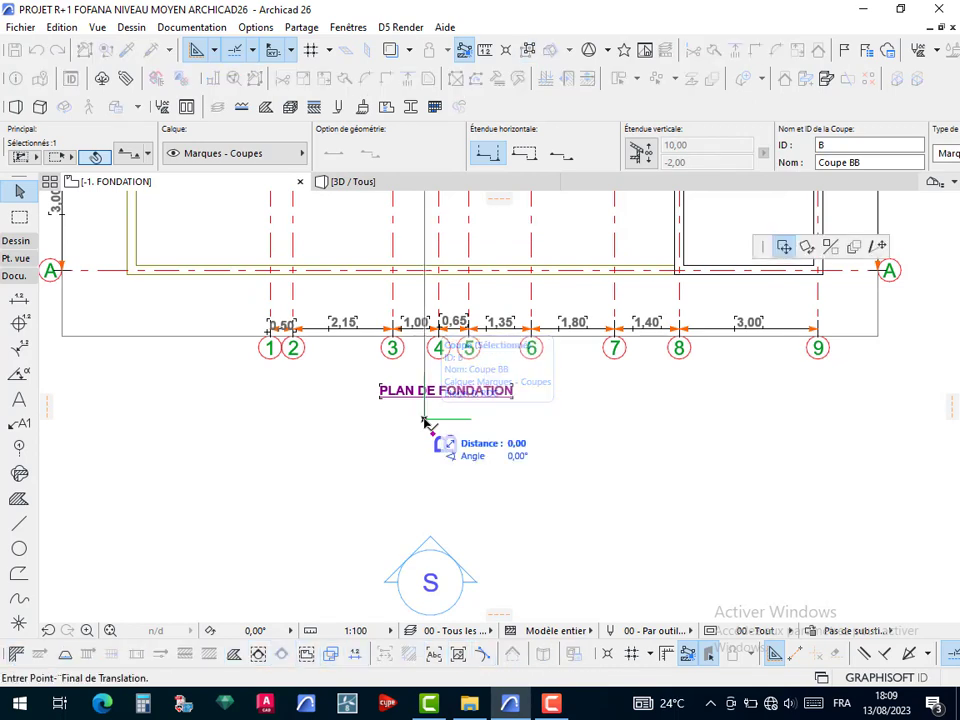
{"action": "left_click", "coordinate": [424, 491]}
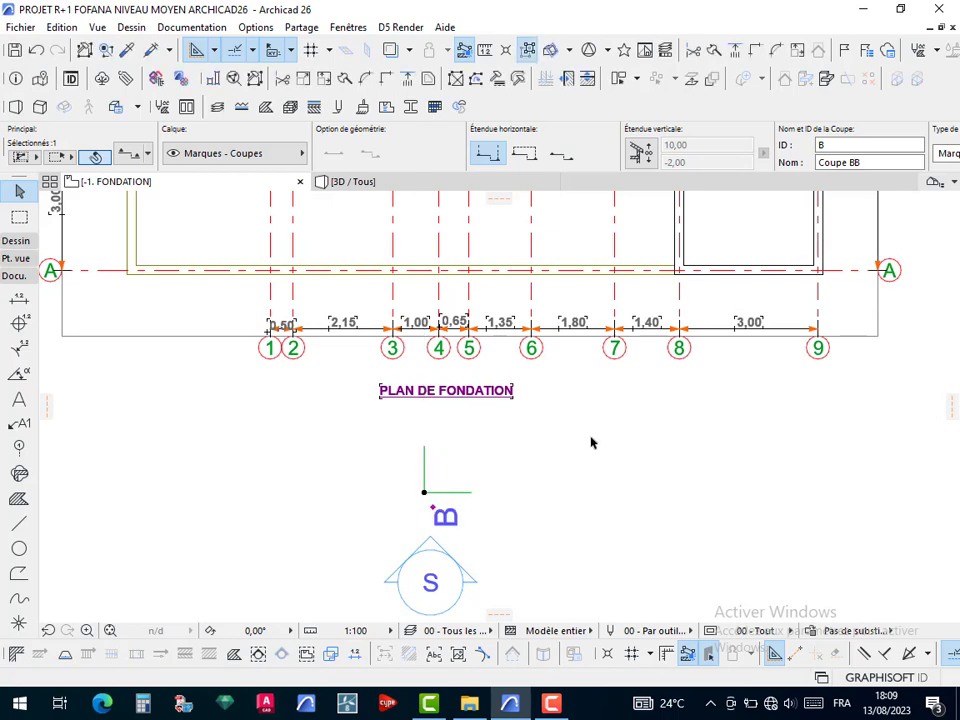
{"action": "key", "text": "Escape"}
Move the section B line horizontally off the plan, to the west beyond the O elevation marker
{"action": "scroll", "coordinate": [536, 420], "scroll_direction": "down", "scroll_amount": 5}
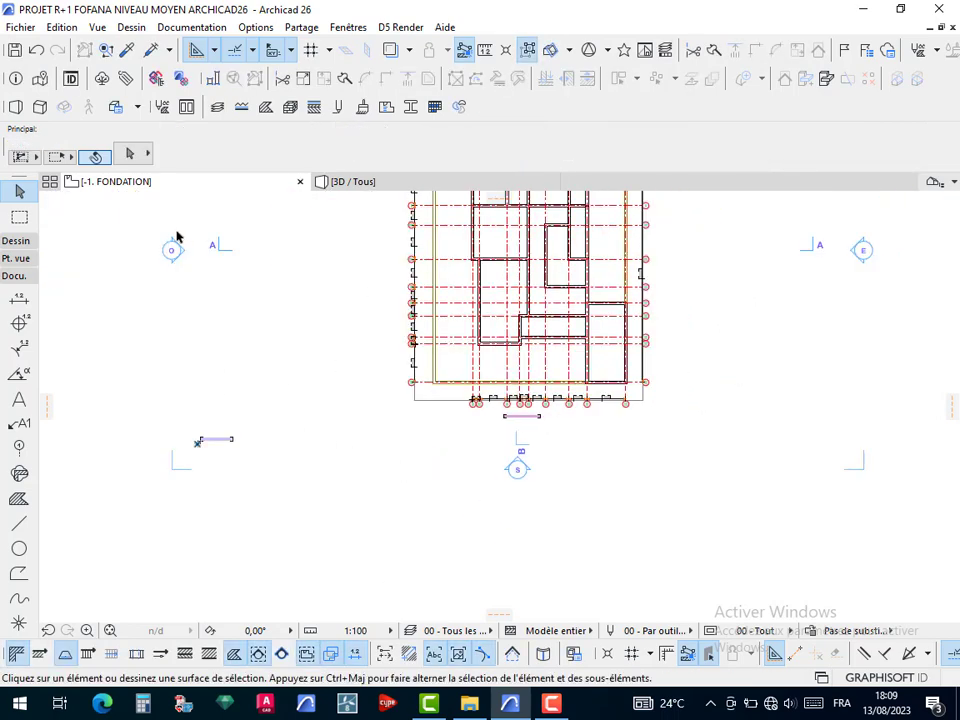
{"action": "scroll", "coordinate": [538, 379], "scroll_direction": "down", "scroll_amount": 3}
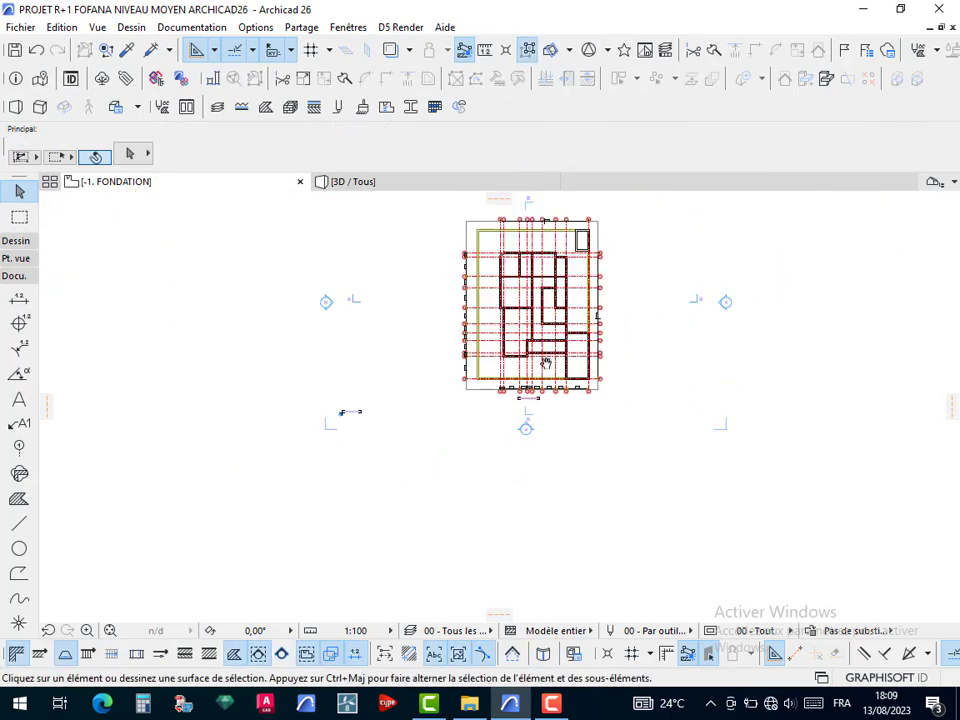
{"action": "middle_click_drag", "start_coordinate": [546, 360], "coordinate": [523, 451]}
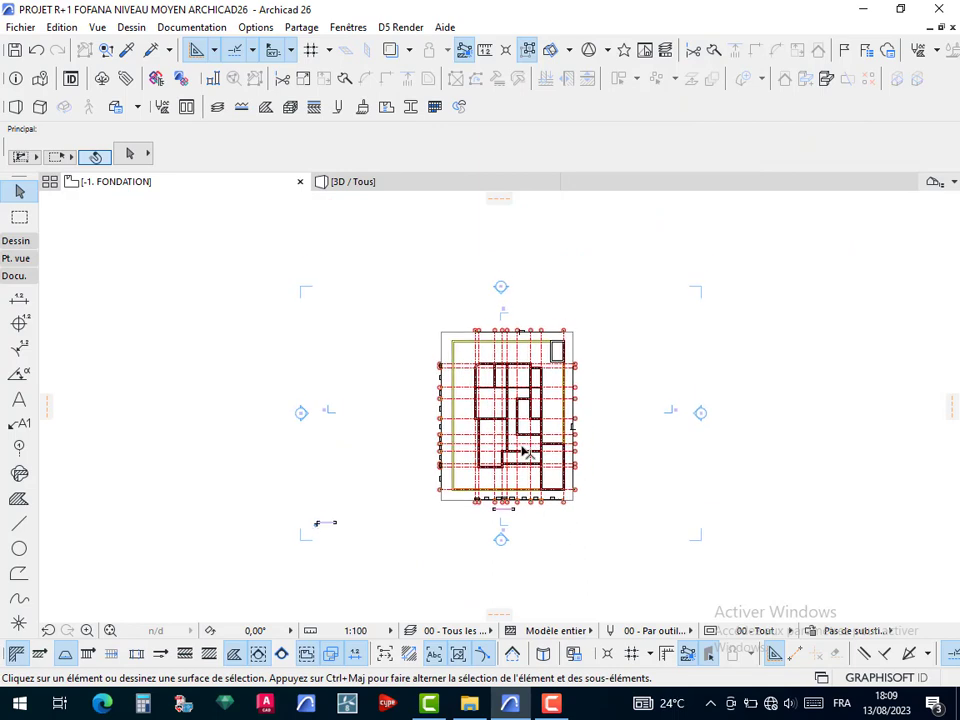
{"action": "left_click", "coordinate": [503, 316]}
{"action": "left_click", "coordinate": [505, 305]}
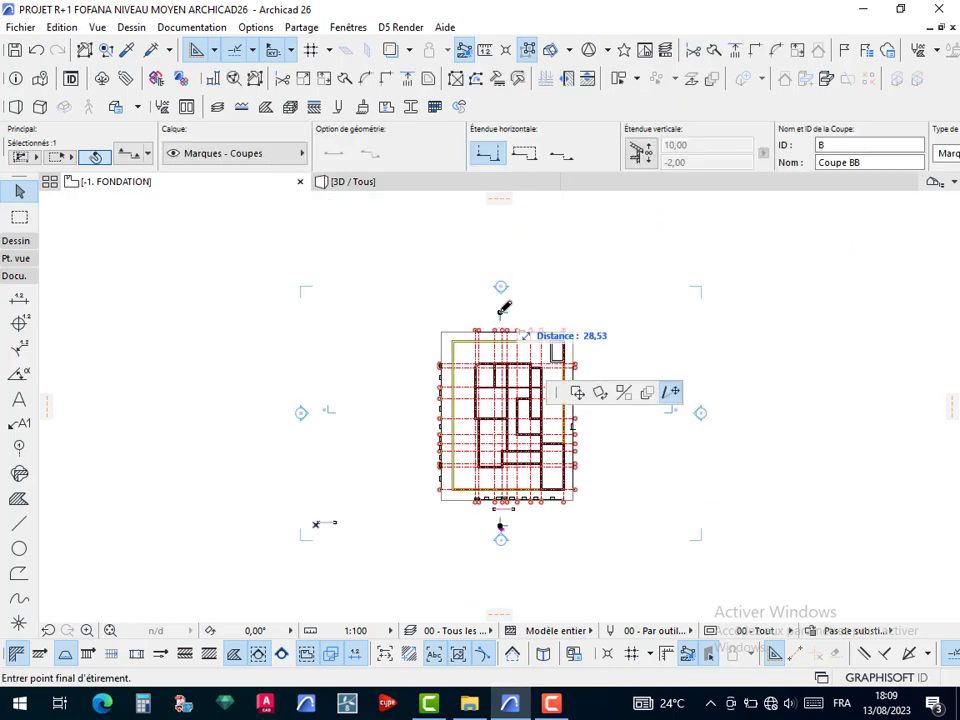
{"action": "left_click", "coordinate": [784, 246]}
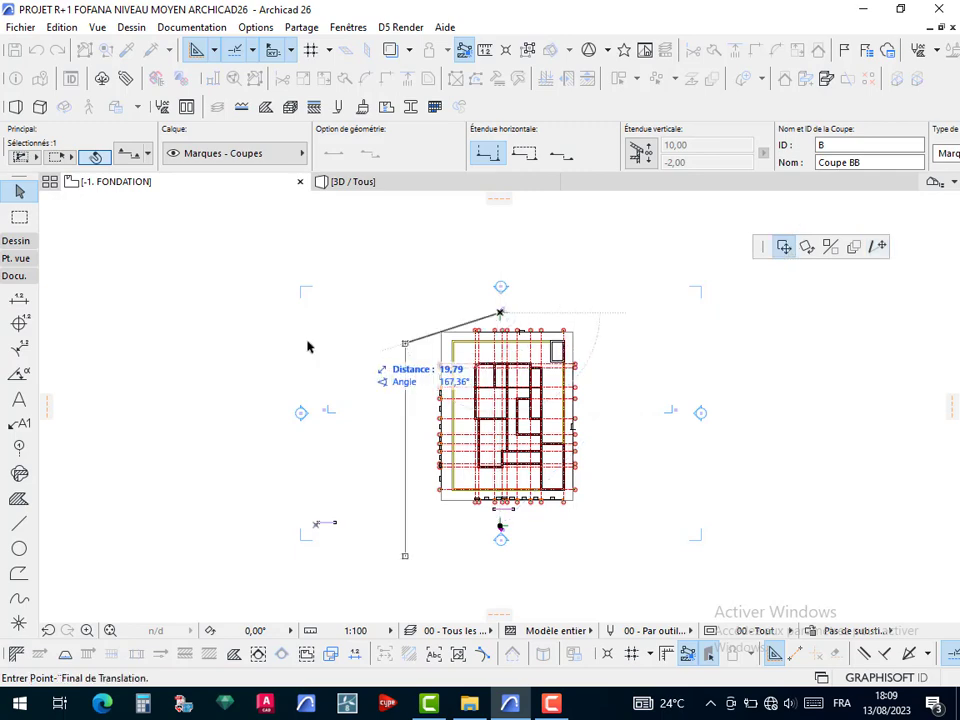
{"action": "left_click", "coordinate": [228, 313]}
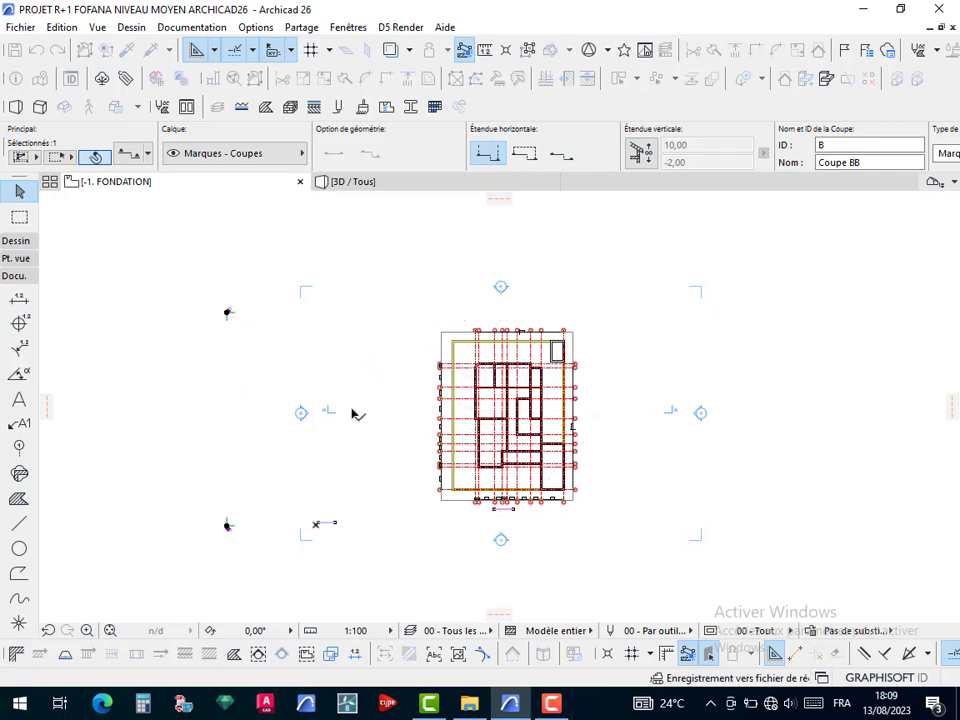
{"action": "key", "text": "Escape"}
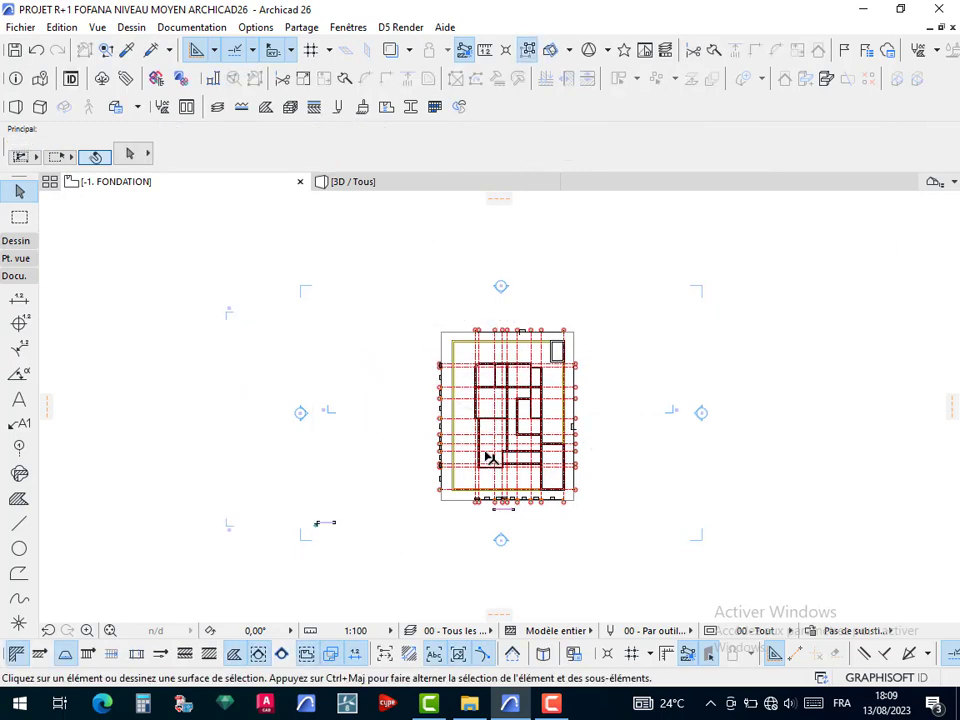
{"action": "scroll", "coordinate": [489, 454], "scroll_direction": "up", "scroll_amount": 3}
{"action": "scroll", "coordinate": [605, 443], "scroll_direction": "up", "scroll_amount": 4}
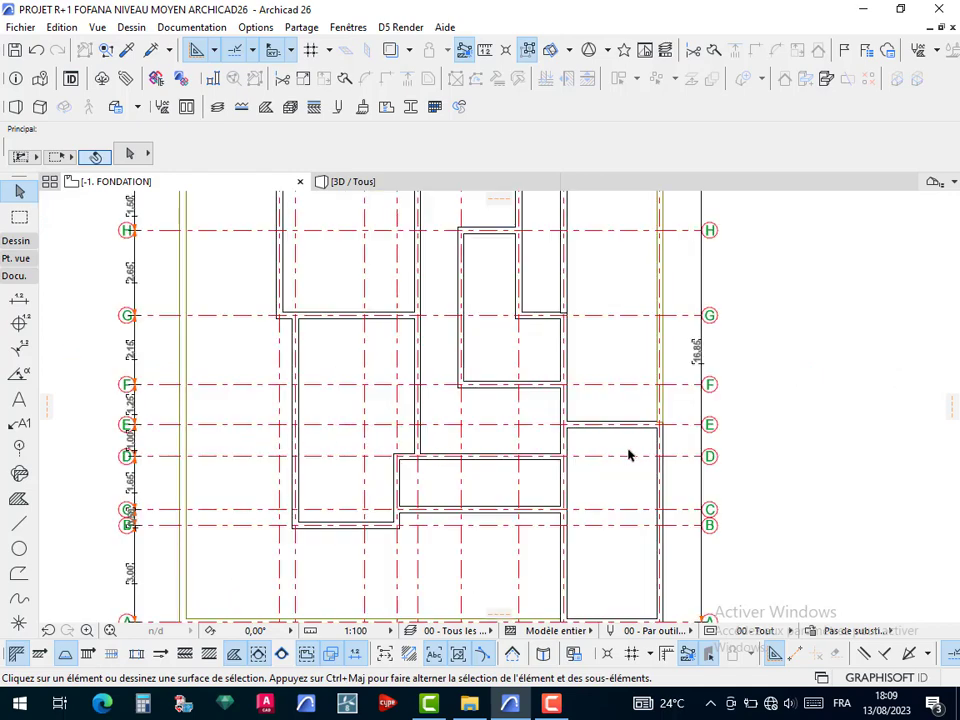
{"action": "scroll", "coordinate": [505, 463], "scroll_direction": "down", "scroll_amount": 5}
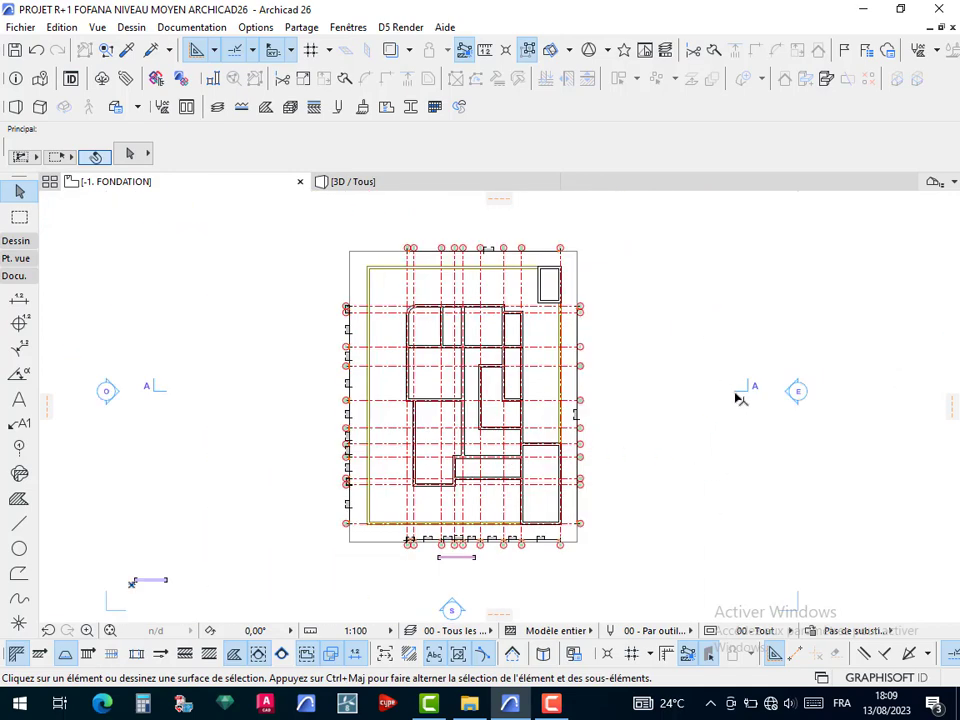
{"action": "left_click", "coordinate": [738, 396]}
{"action": "key", "text": "Escape"}
{"action": "scroll", "coordinate": [411, 528], "scroll_direction": "up", "scroll_amount": 1}
{"action": "scroll", "coordinate": [411, 530], "scroll_direction": "up", "scroll_amount": 5}
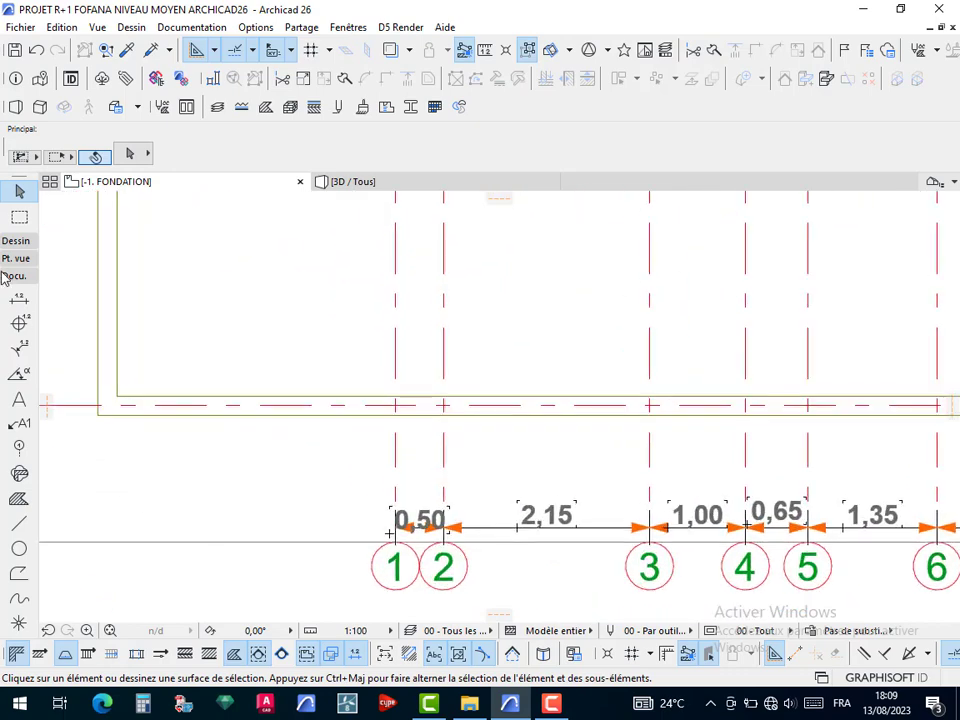
Draw a single straight line up along axis 9, starting at its intersection with axis A
{"action": "mouse_move", "coordinate": [16, 284]}
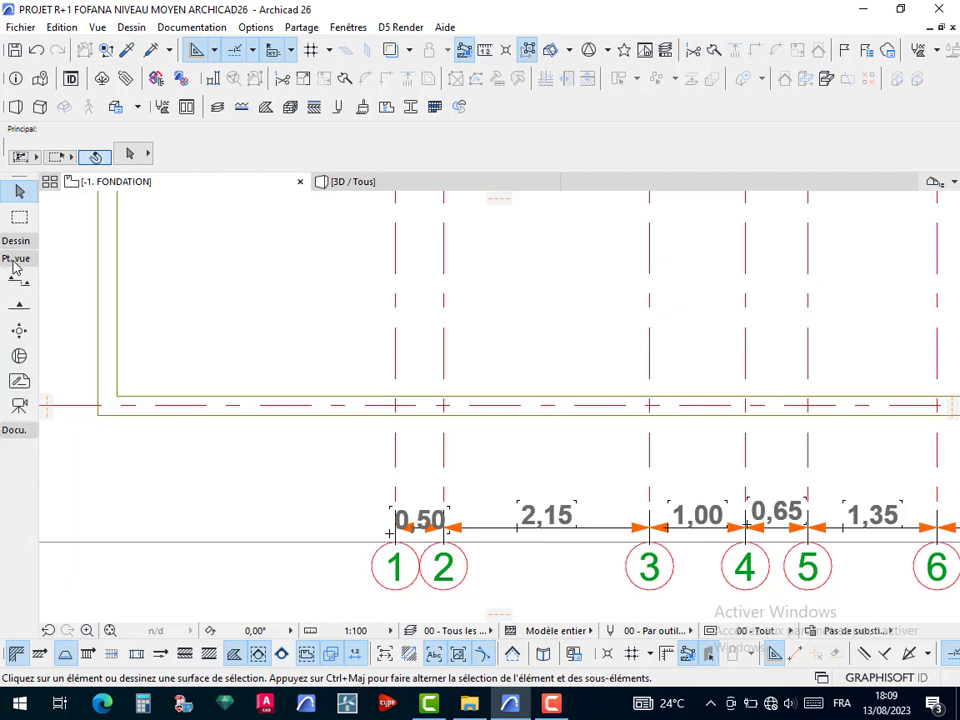
{"action": "left_click", "coordinate": [14, 244]}
{"action": "left_click", "coordinate": [14, 245]}
{"action": "left_click", "coordinate": [18, 277]}
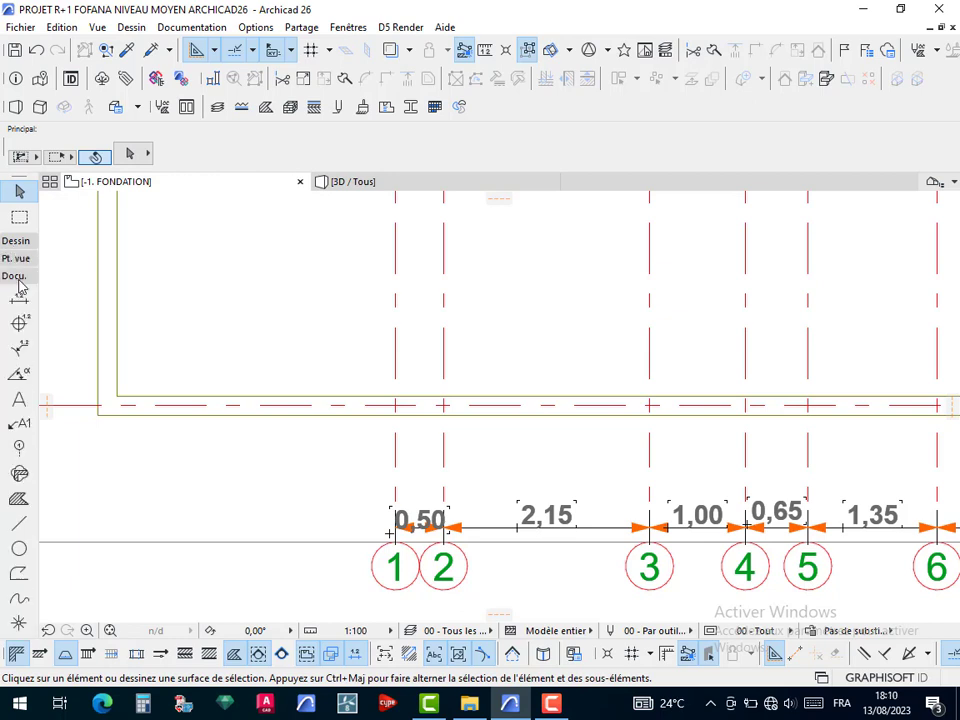
{"action": "left_click", "coordinate": [18, 523]}
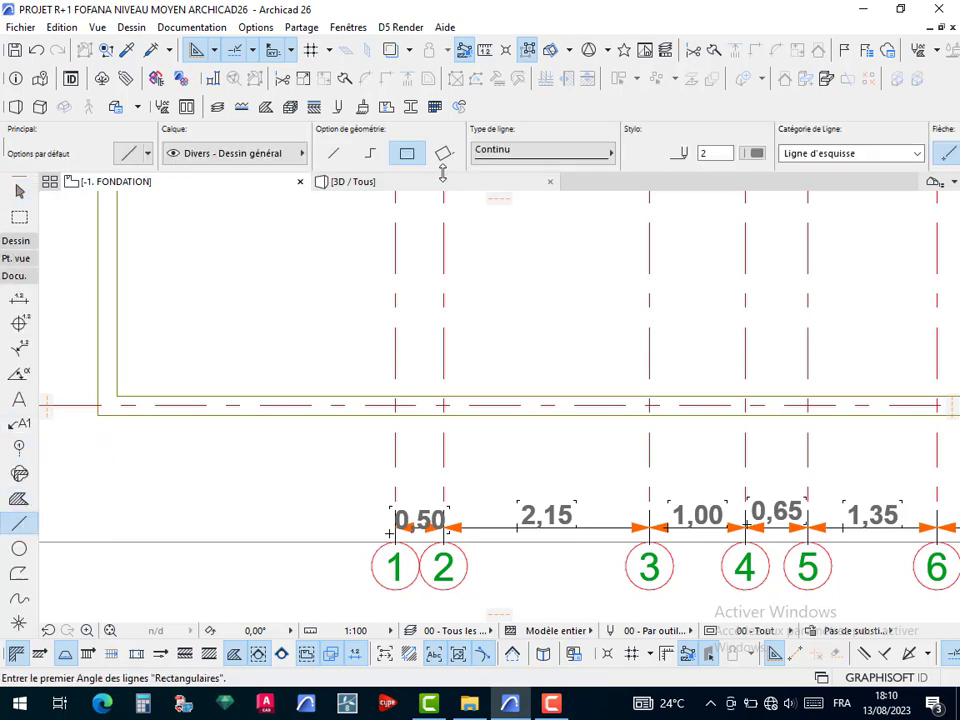
{"action": "scroll", "coordinate": [375, 427], "scroll_direction": "up", "scroll_amount": 2}
{"action": "scroll", "coordinate": [384, 420], "scroll_direction": "down", "scroll_amount": 8}
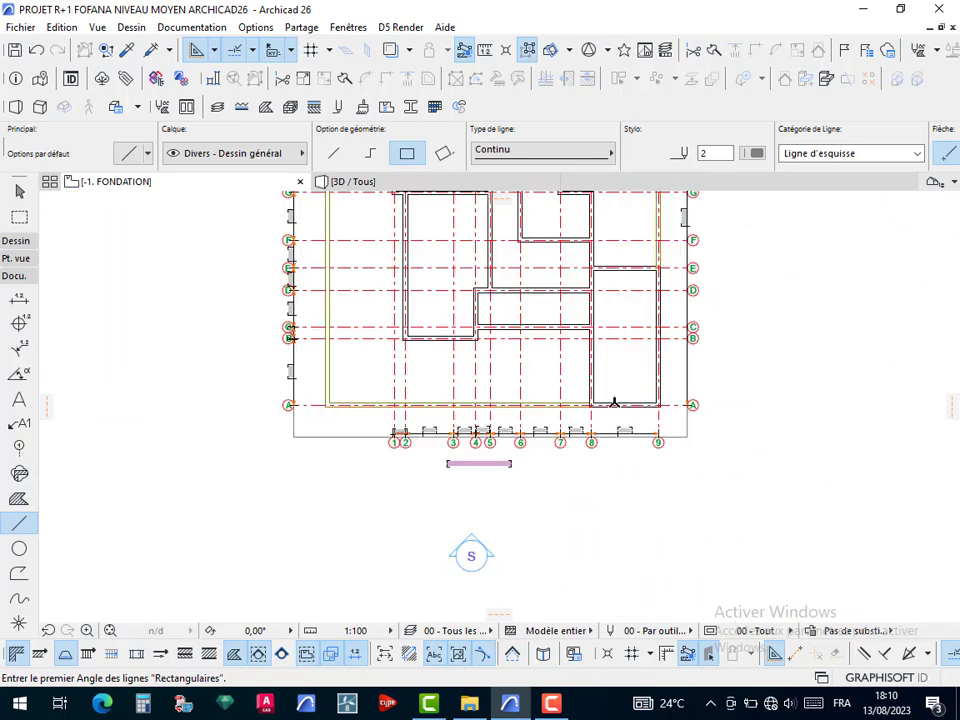
{"action": "scroll", "coordinate": [668, 403], "scroll_direction": "up", "scroll_amount": 10}
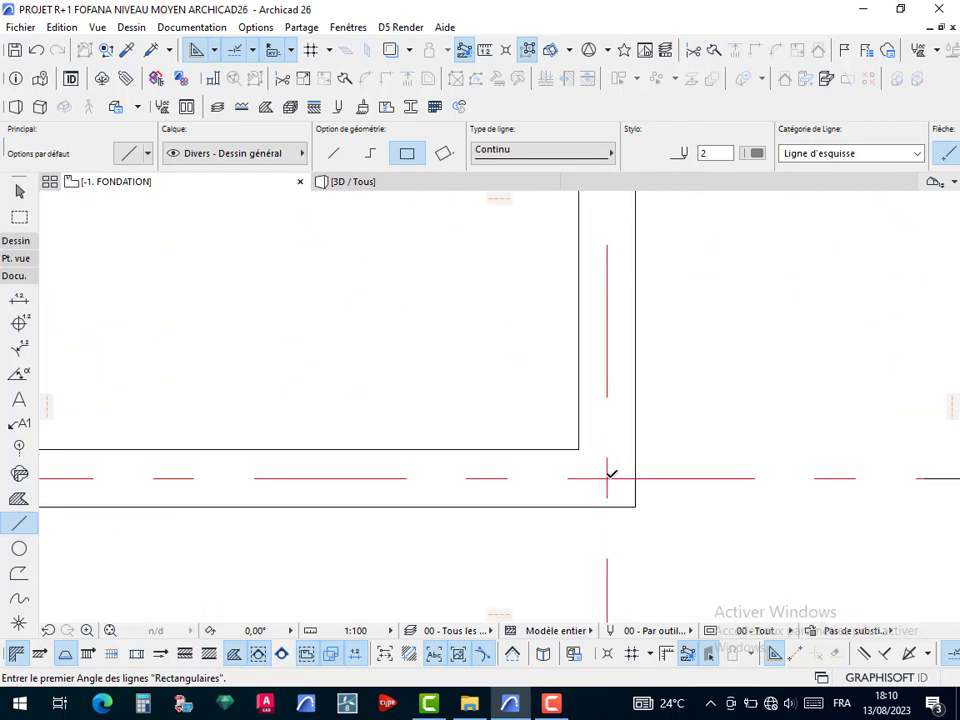
{"action": "left_click", "coordinate": [606, 478]}
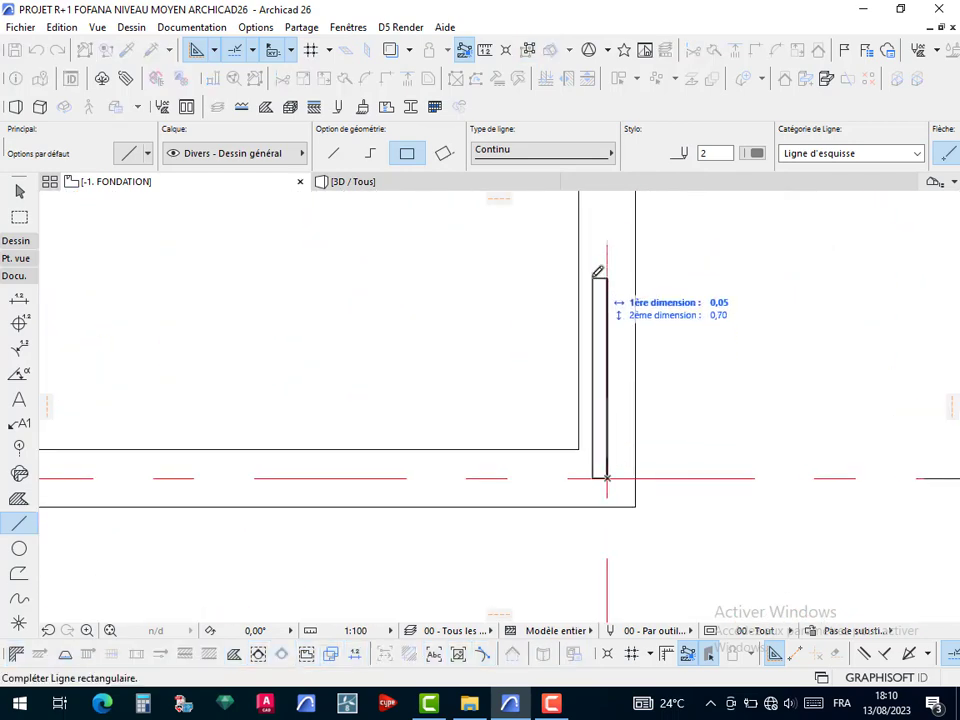
{"action": "left_click", "coordinate": [335, 155]}
{"action": "scroll", "coordinate": [630, 440], "scroll_direction": "down", "scroll_amount": 3}
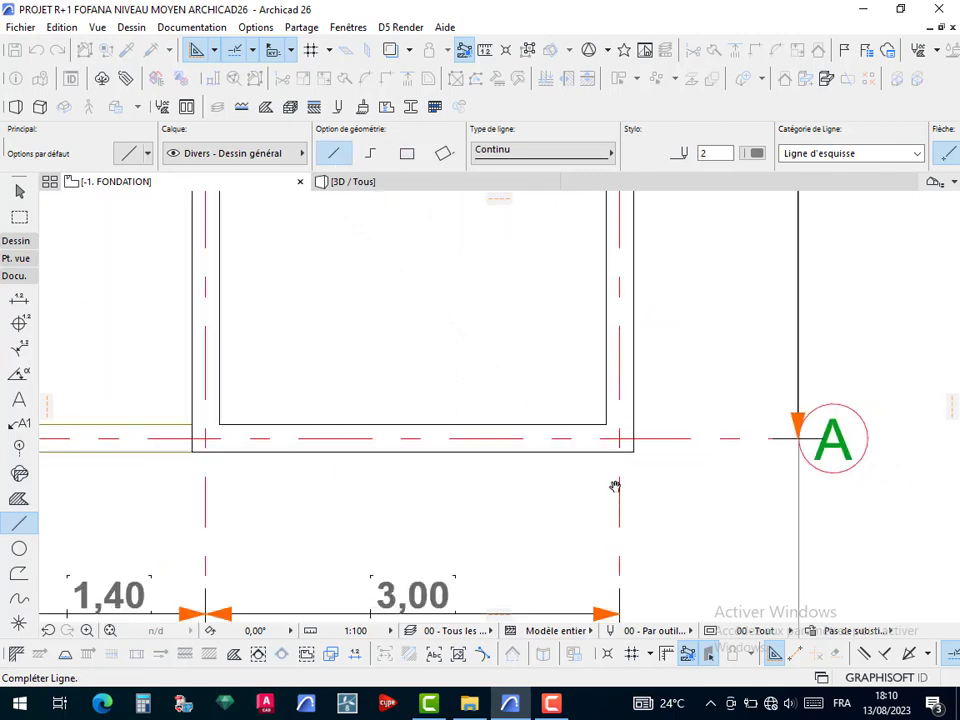
{"action": "left_click", "coordinate": [612, 272]}
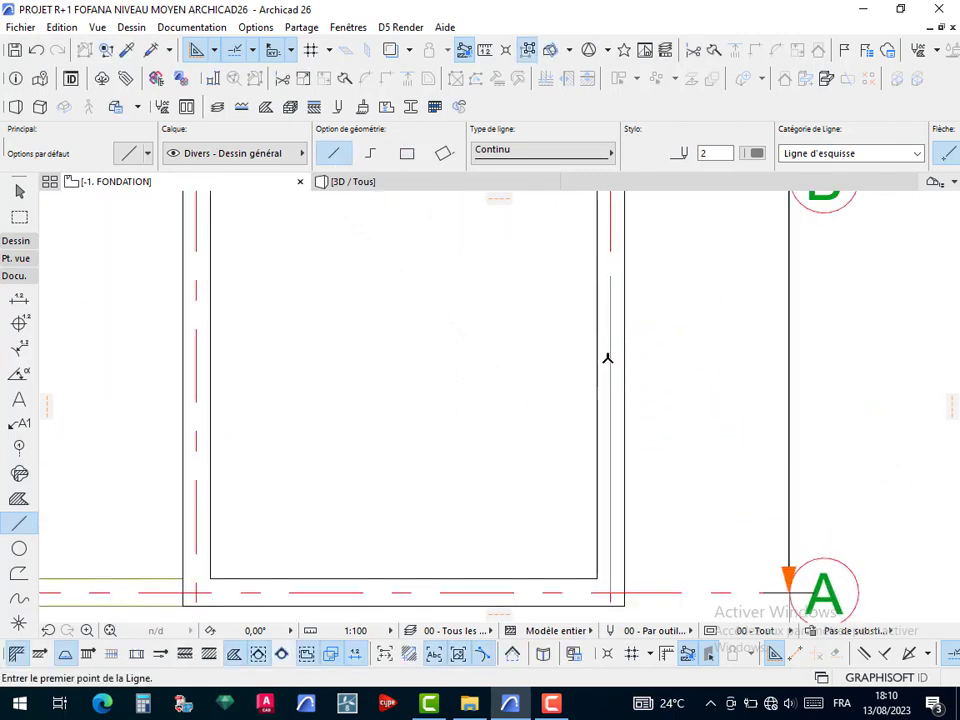
Move the new line 0.20 m horizontally from axis 9 toward the inside of the room
{"action": "left_click", "coordinate": [611, 281], "text": "shift"}
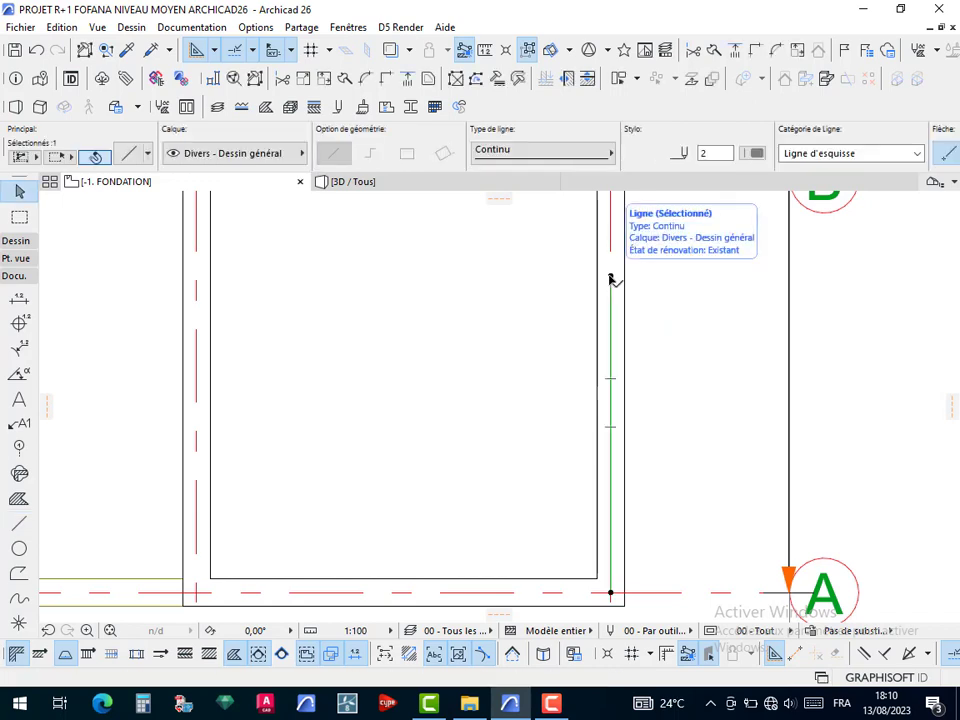
{"action": "key", "text": "ctrl+d"}
{"action": "left_click", "coordinate": [611, 276]}
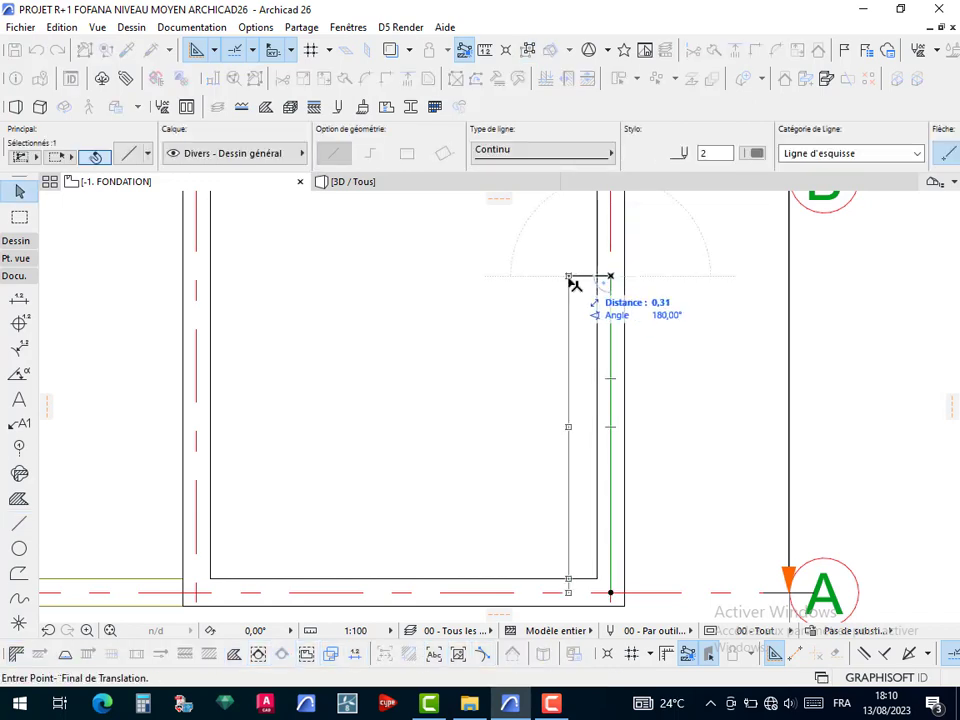
{"action": "type", "text": ",2"}
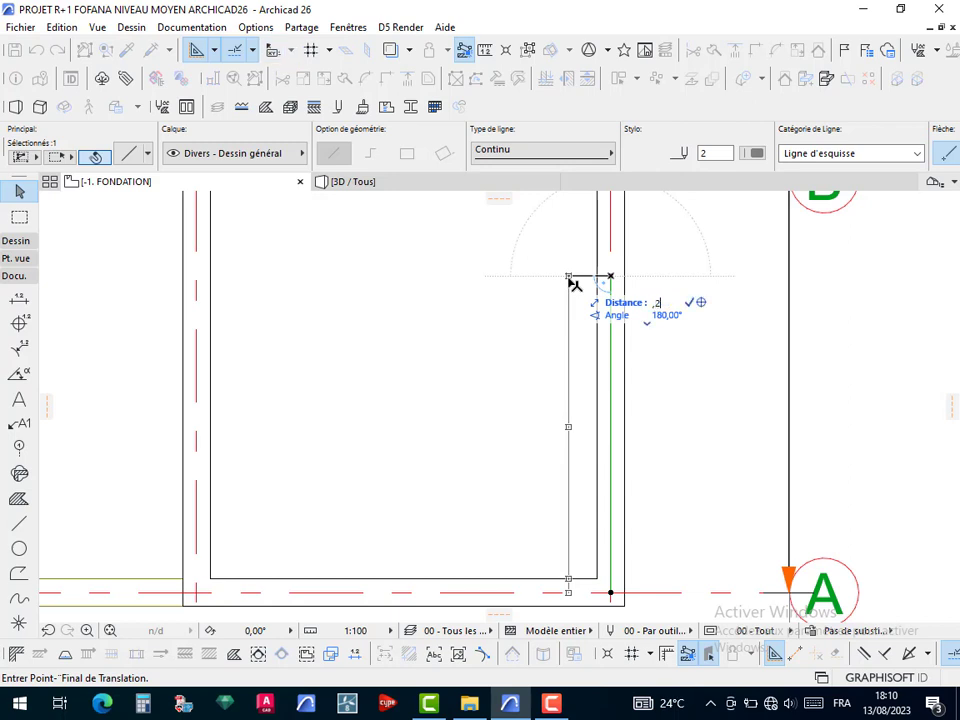
{"action": "key", "text": "Return"}
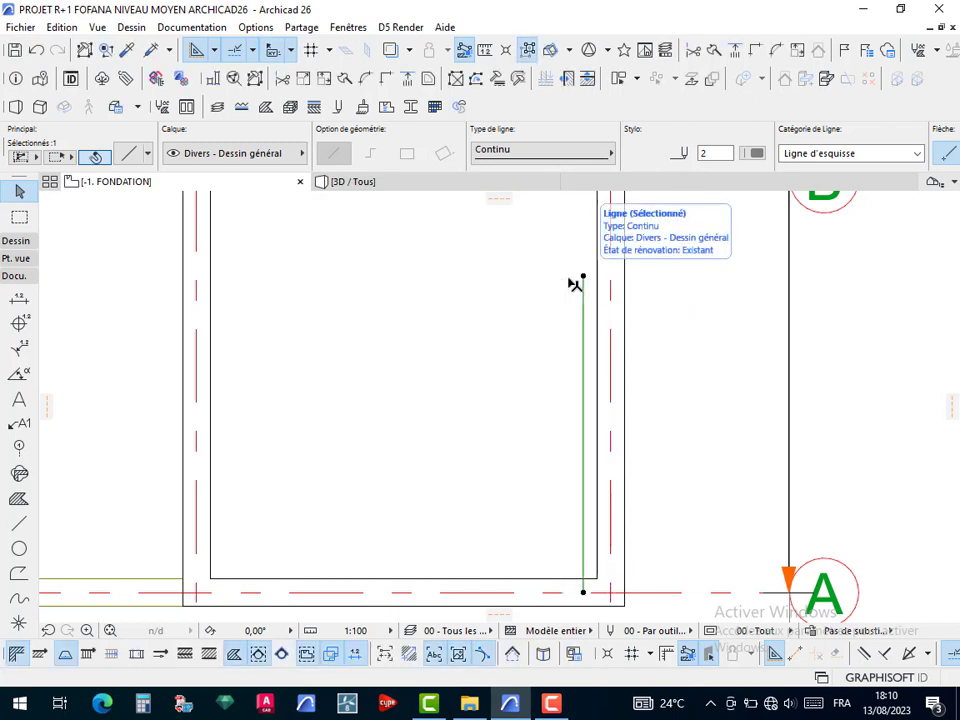
Copy the offset line 0.40 m horizontally to the outer side of axis 9
{"action": "key", "text": "ctrl+alt+d"}
{"action": "left_click", "coordinate": [583, 276]}
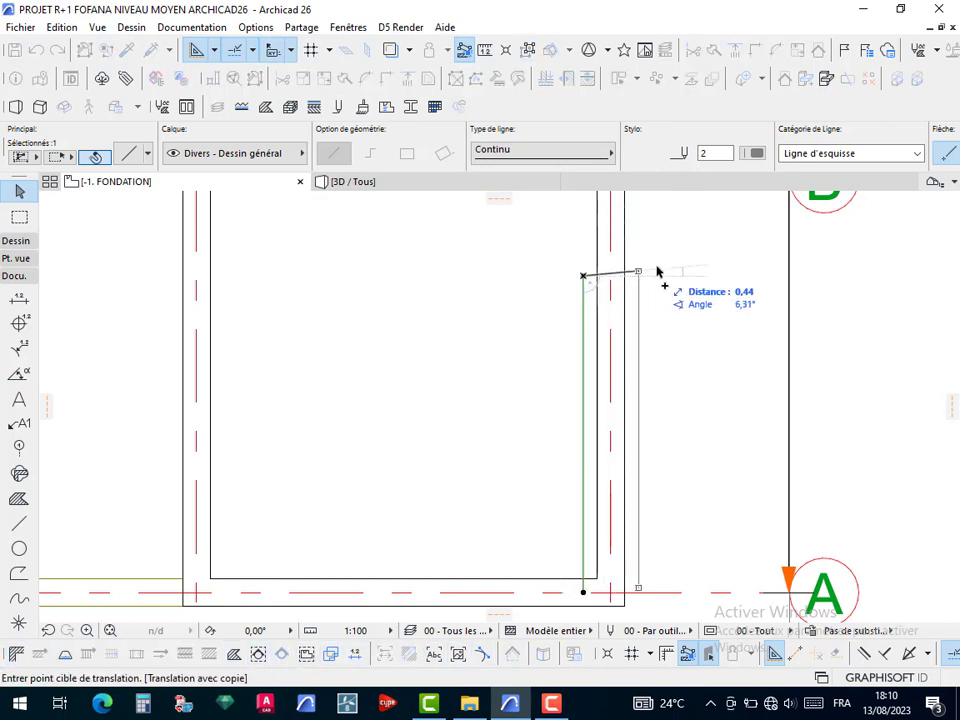
{"action": "type", "text": ","}
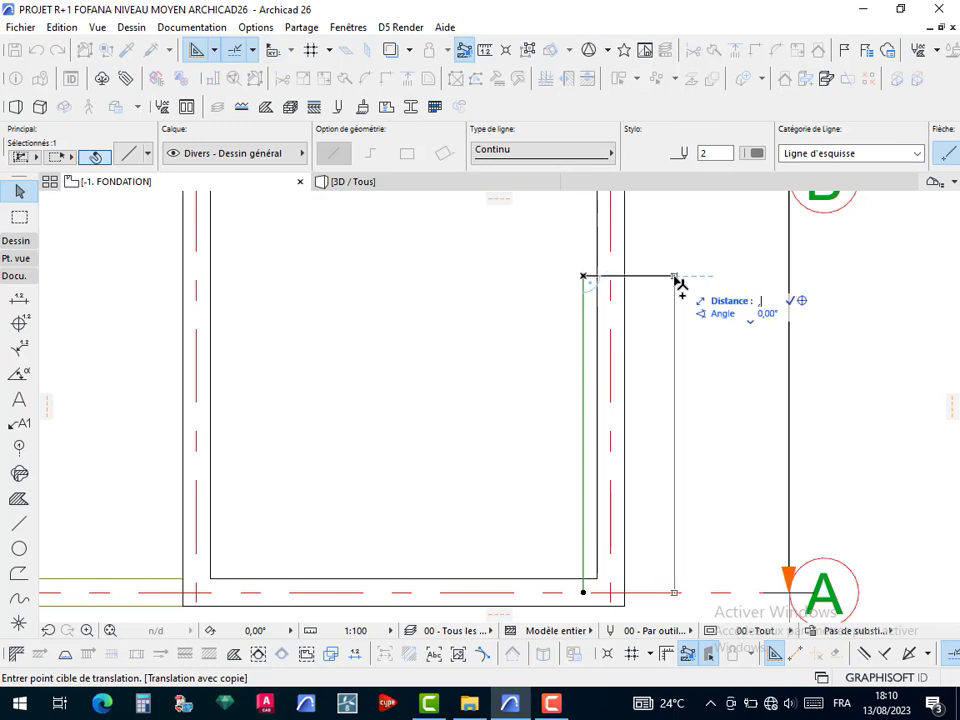
{"action": "type", "text": "40"}
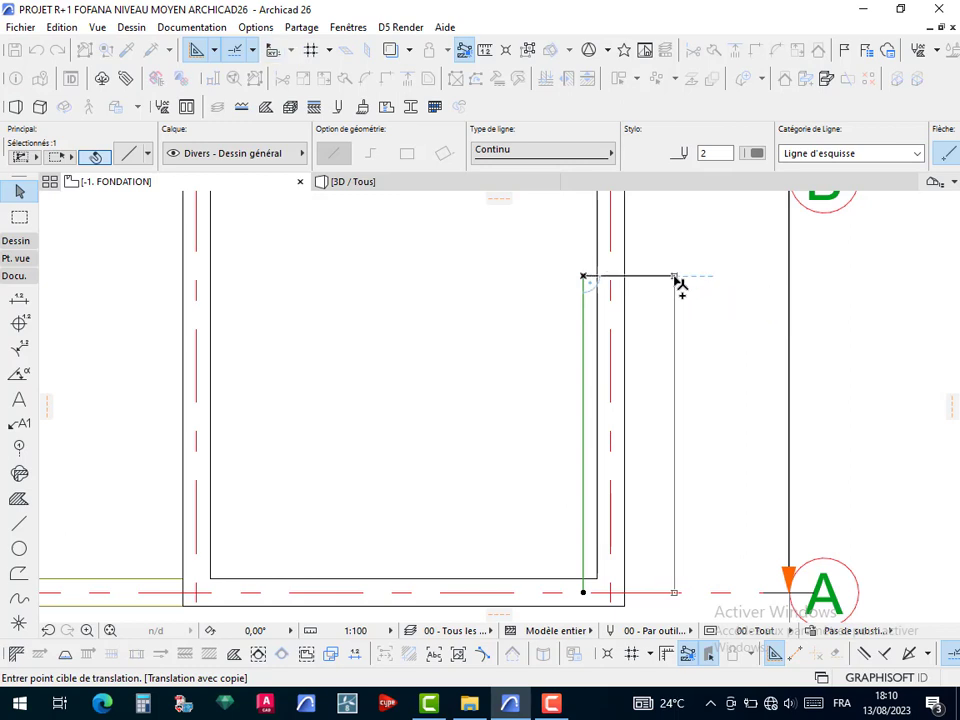
{"action": "key", "text": "Return"}
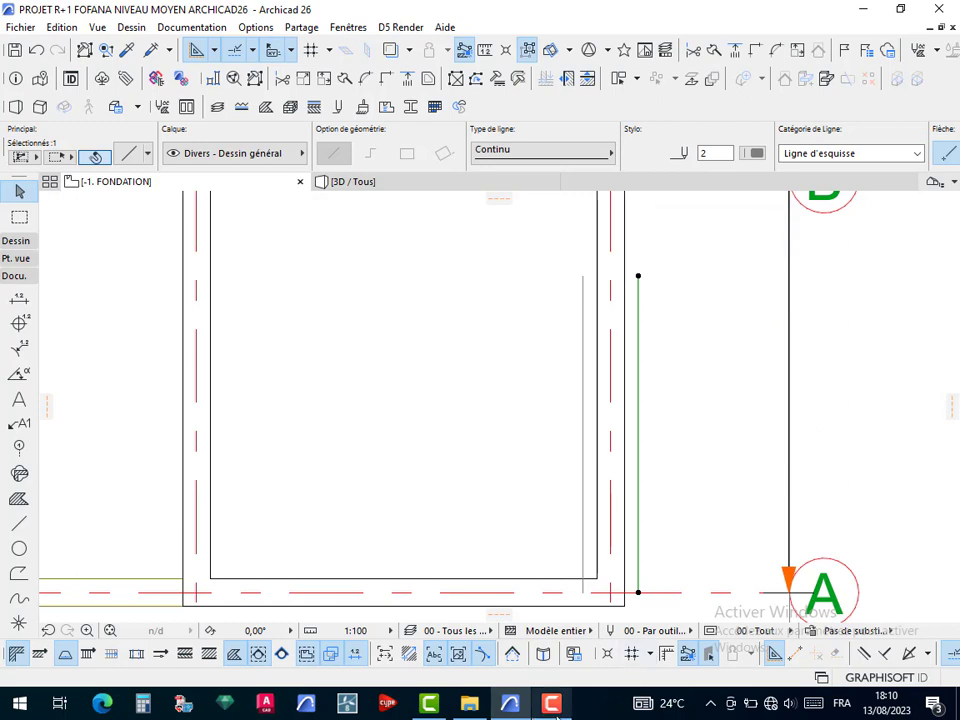
{"action": "left_click", "coordinate": [555, 706]}
{"action": "left_click", "coordinate": [876, 636]}
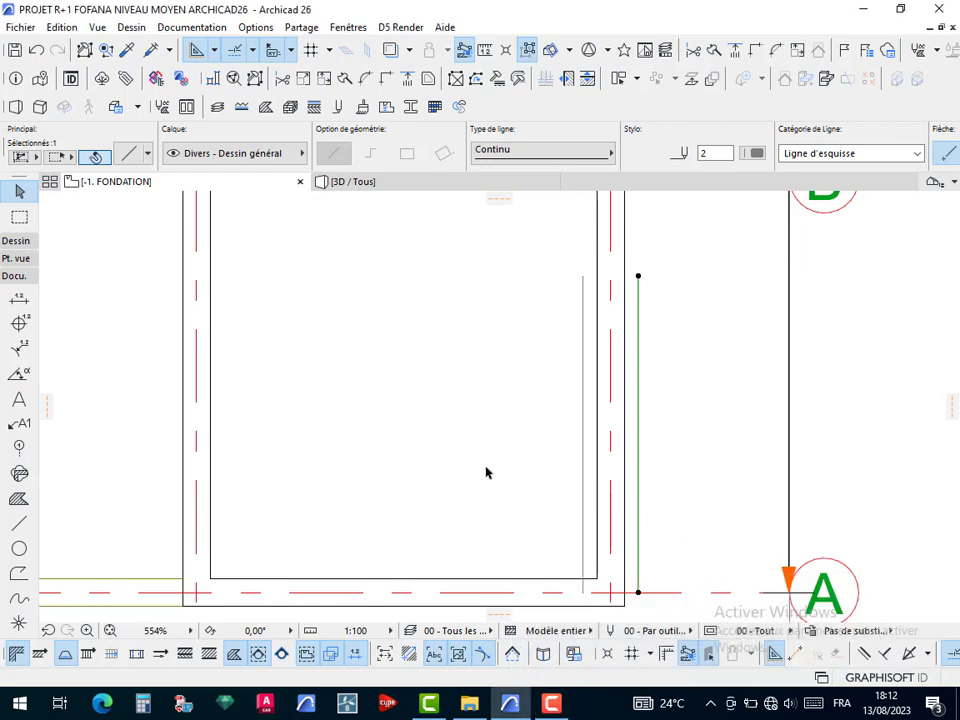
Change the pen of the two vertical strip lines beside axis 9 to blue pen 6
{"action": "left_click", "coordinate": [527, 437]}
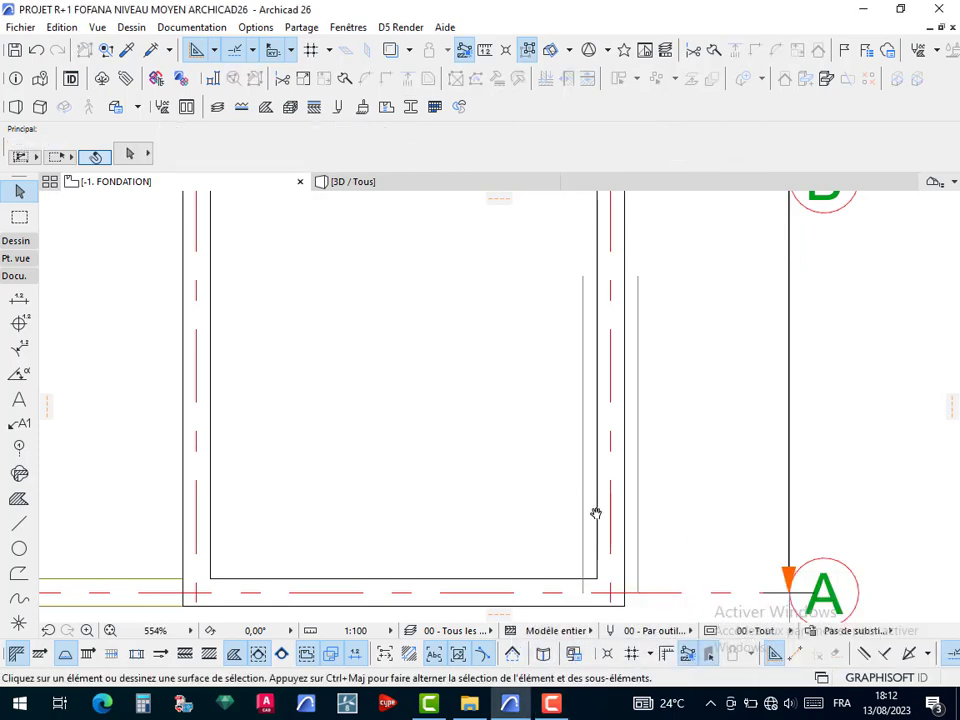
{"action": "middle_click_drag", "start_coordinate": [595, 513], "coordinate": [583, 343]}
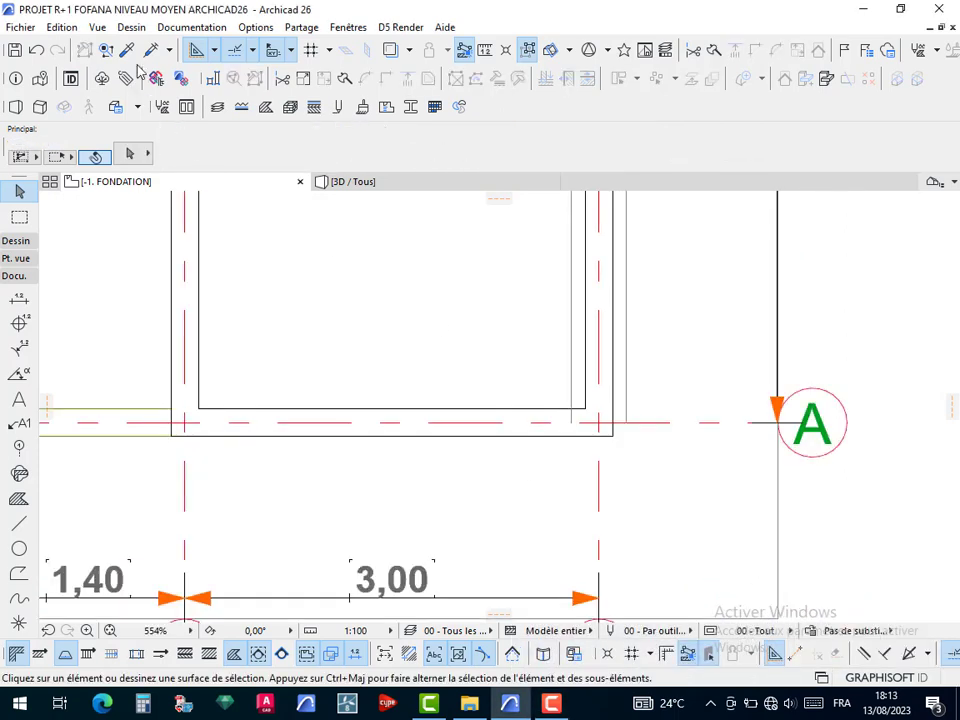
{"action": "left_click", "coordinate": [572, 376]}
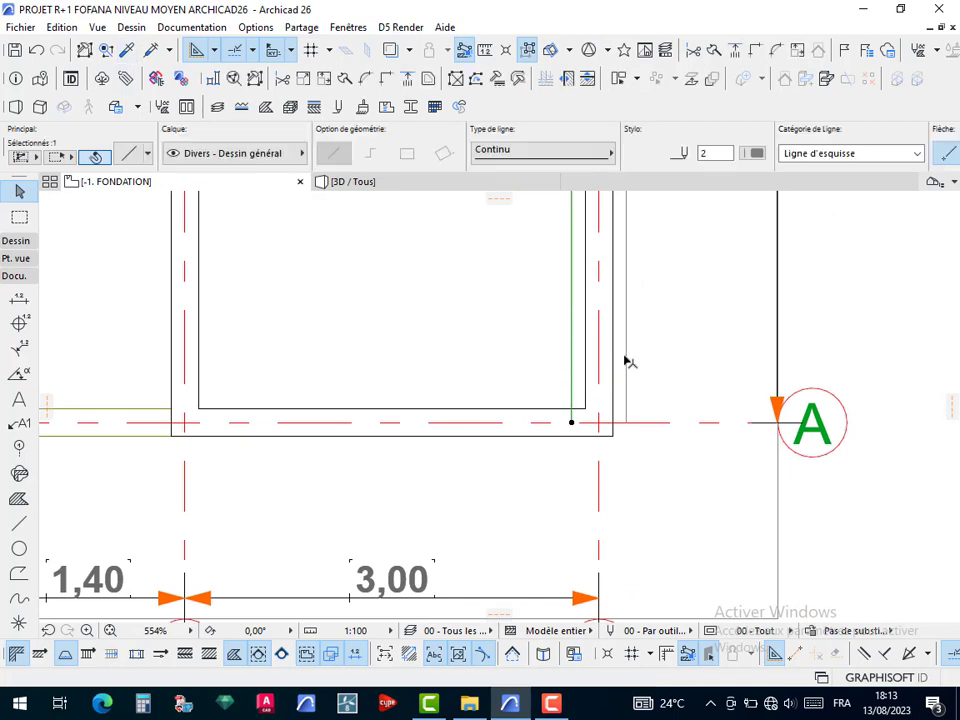
{"action": "left_click", "coordinate": [627, 360], "text": "shift"}
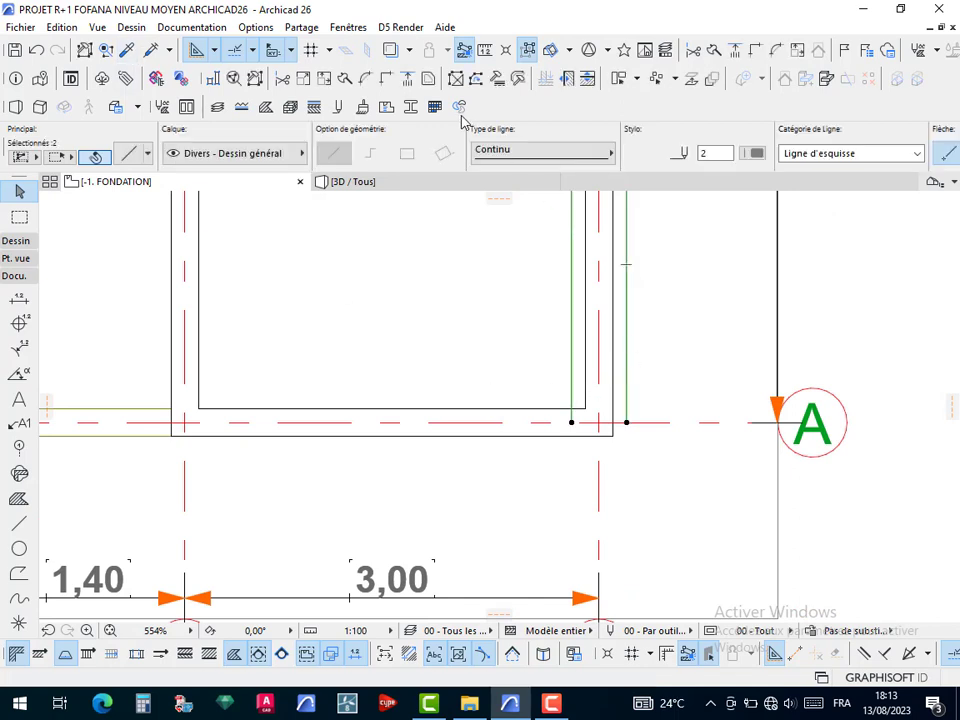
{"action": "left_click", "coordinate": [757, 153]}
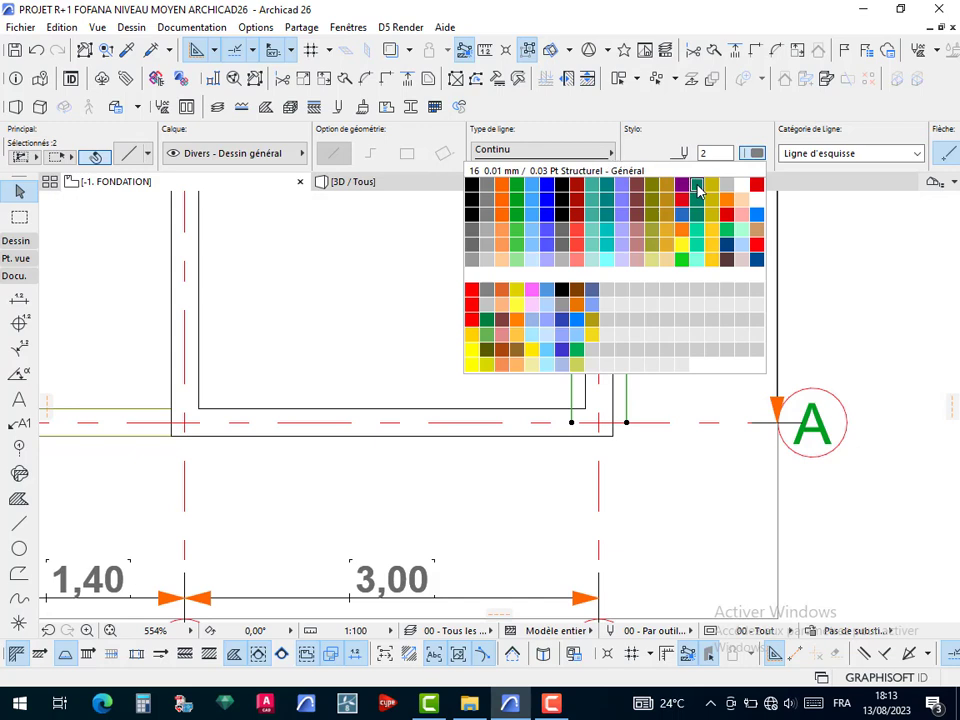
{"action": "left_click", "coordinate": [546, 193]}
{"action": "key", "text": "Escape"}
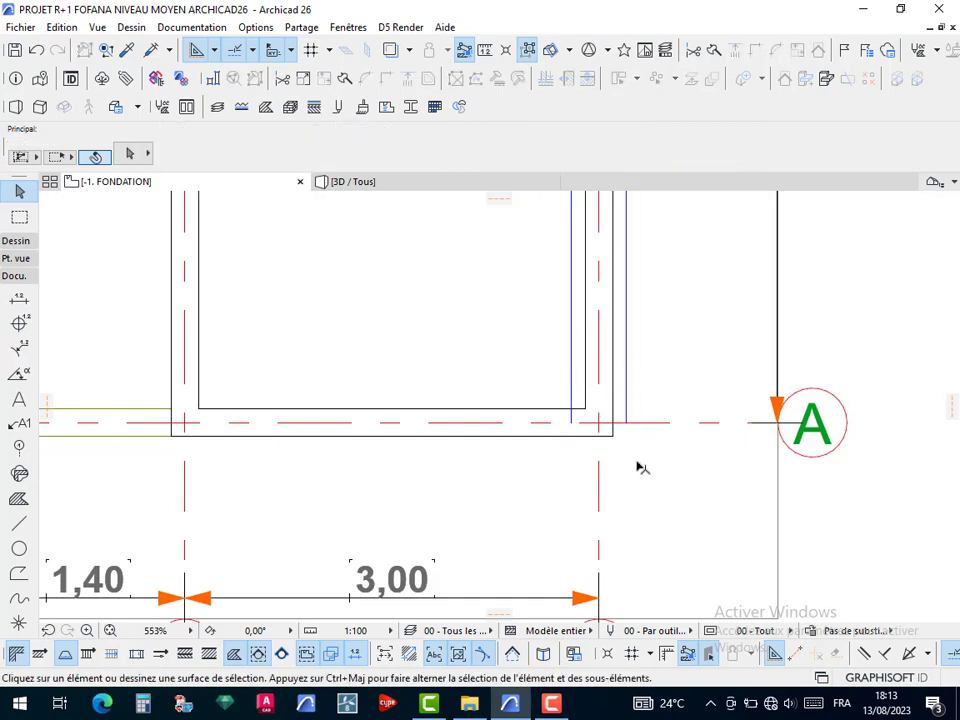
Draw a line with the blue strip line's settings westward along axis A, starting at its intersection with axis 9
{"action": "scroll", "coordinate": [630, 467], "scroll_direction": "down", "scroll_amount": 6}
{"action": "scroll", "coordinate": [645, 452], "scroll_direction": "up", "scroll_amount": 1}
{"action": "scroll", "coordinate": [476, 405], "scroll_direction": "up", "scroll_amount": 8}
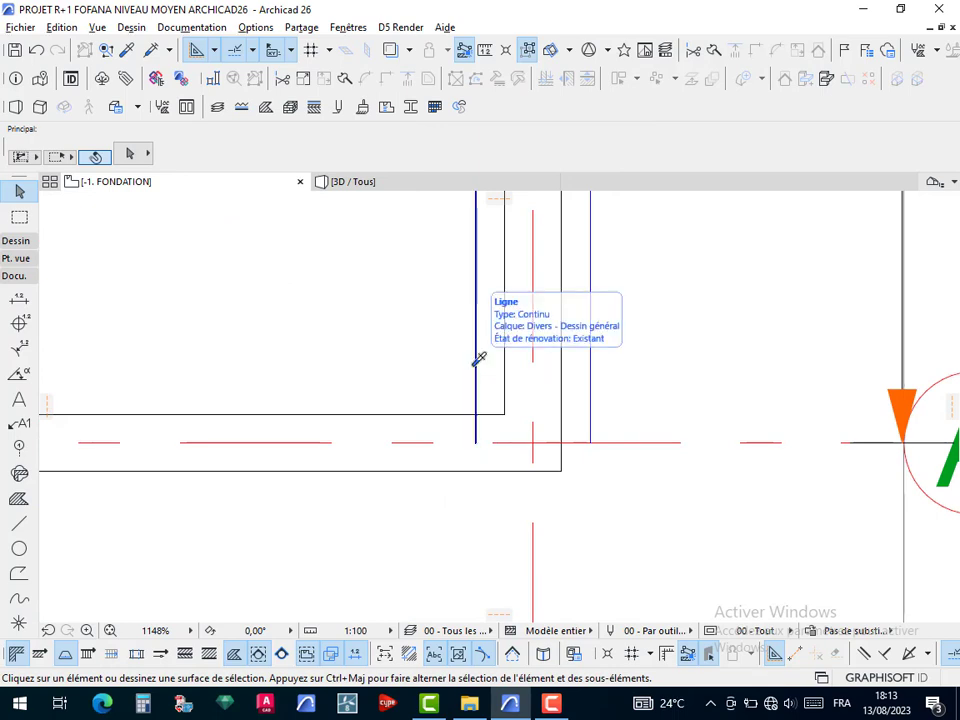
{"action": "left_click", "coordinate": [478, 362], "text": "alt"}
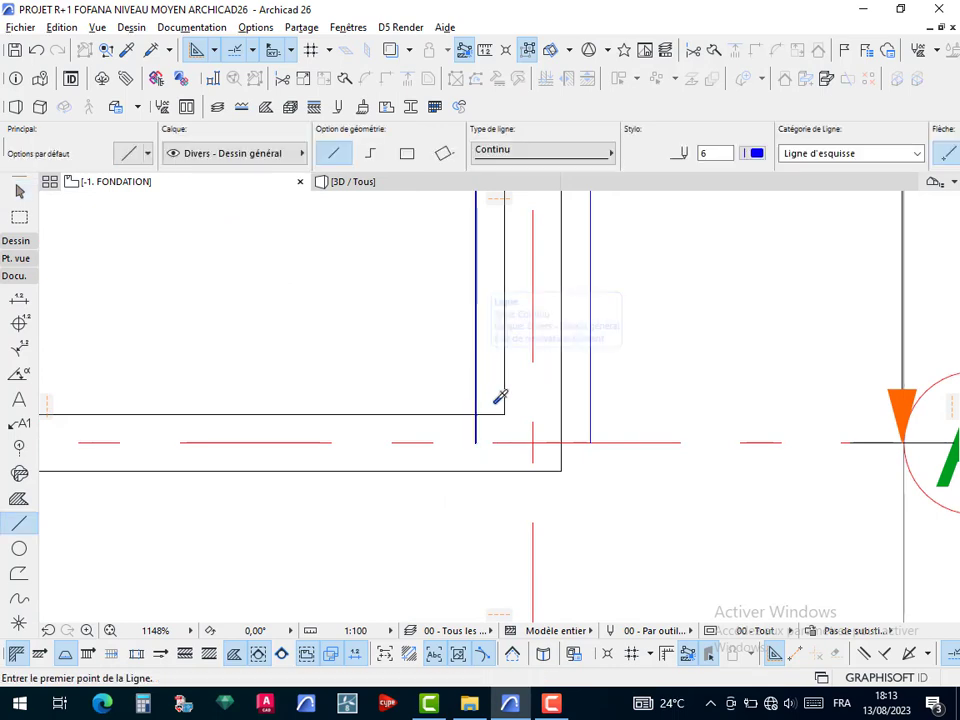
{"action": "left_click", "coordinate": [532, 441]}
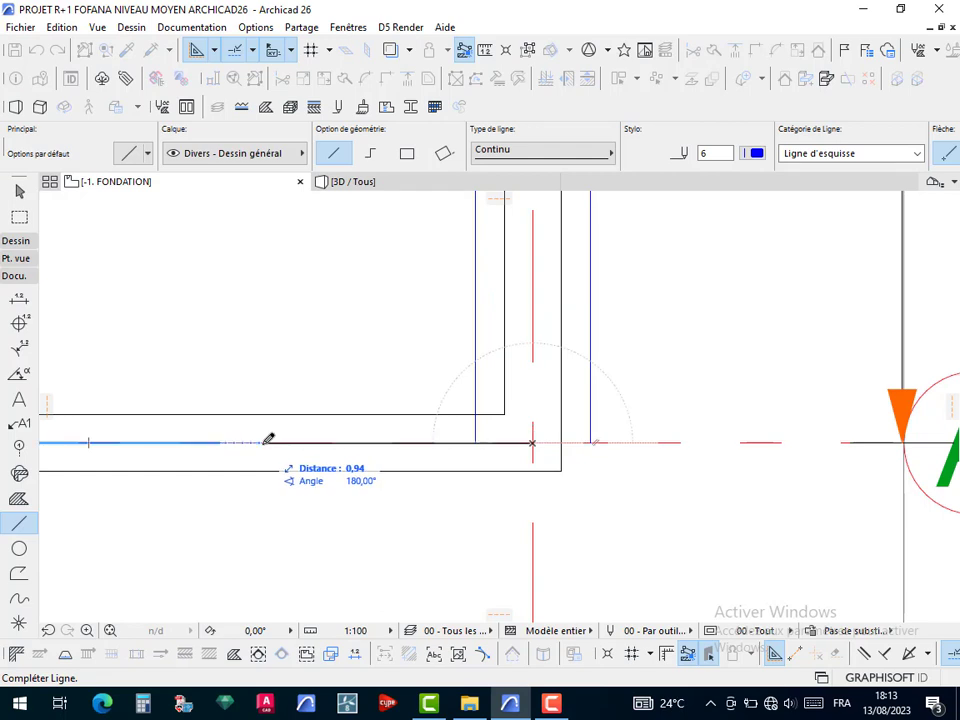
{"action": "left_click", "coordinate": [183, 438]}
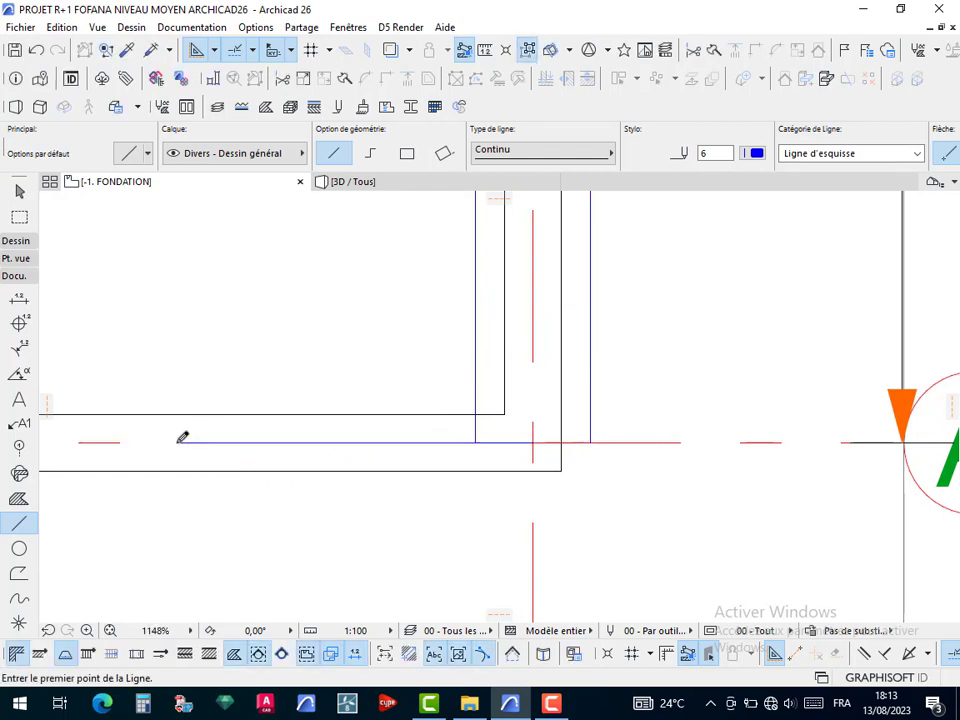
{"action": "key", "text": "Escape"}
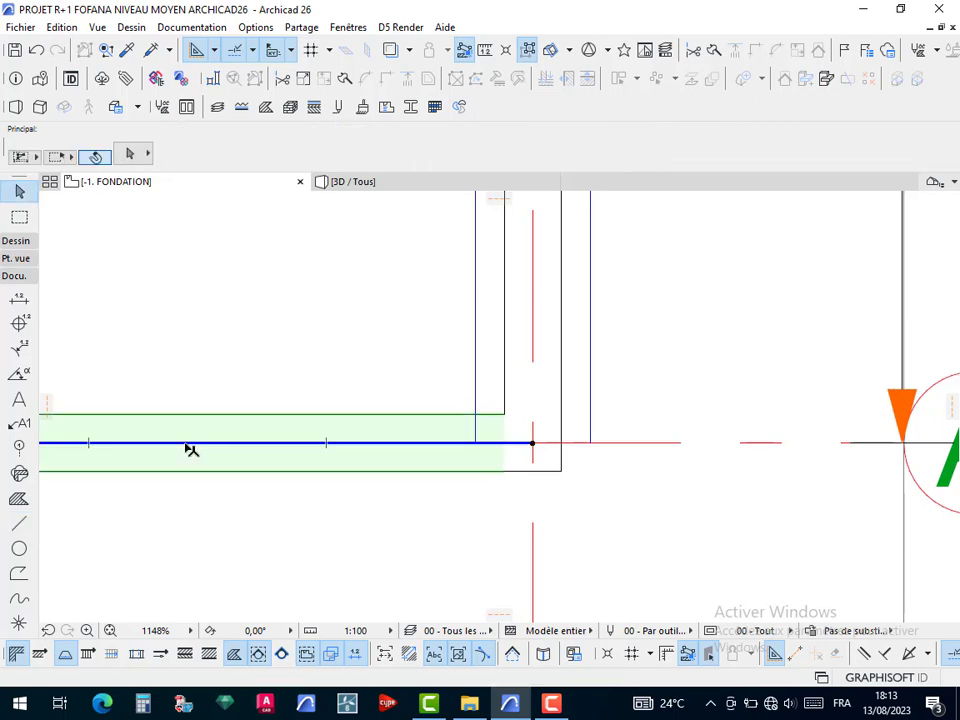
{"action": "left_click", "coordinate": [328, 452]}
{"action": "key", "text": "Escape"}
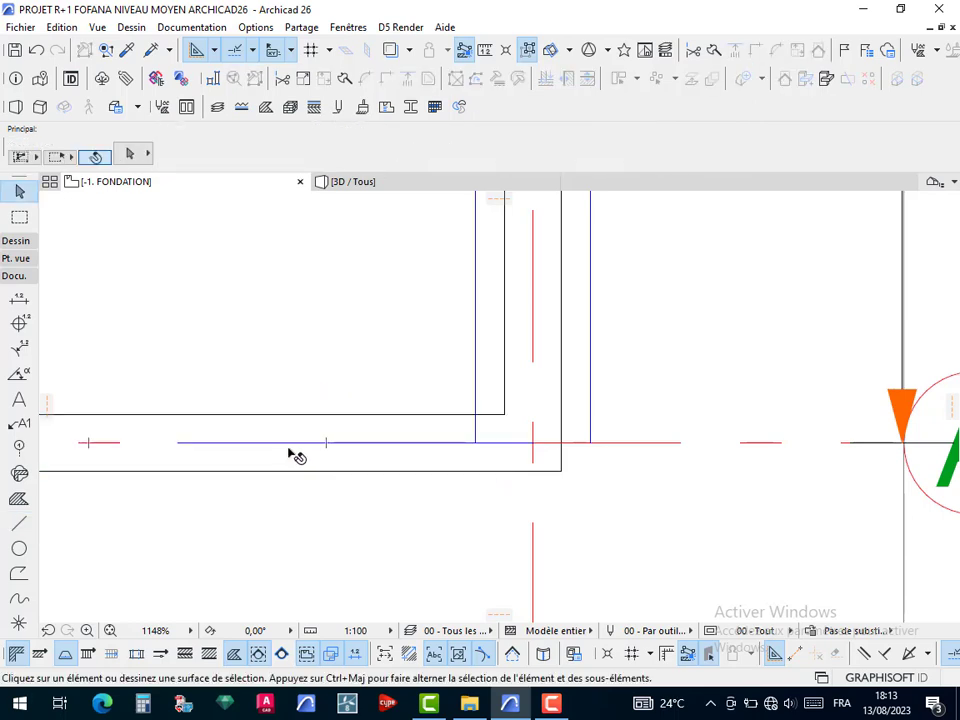
{"action": "left_click", "coordinate": [292, 447]}
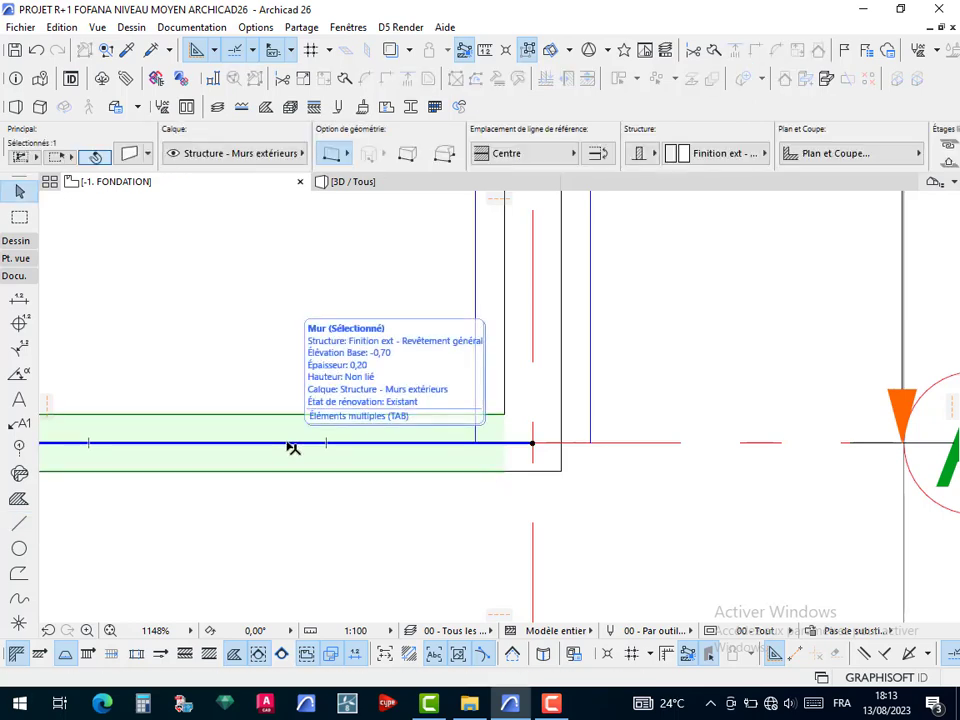
{"action": "scroll", "coordinate": [356, 360], "scroll_direction": "down", "scroll_amount": 3}
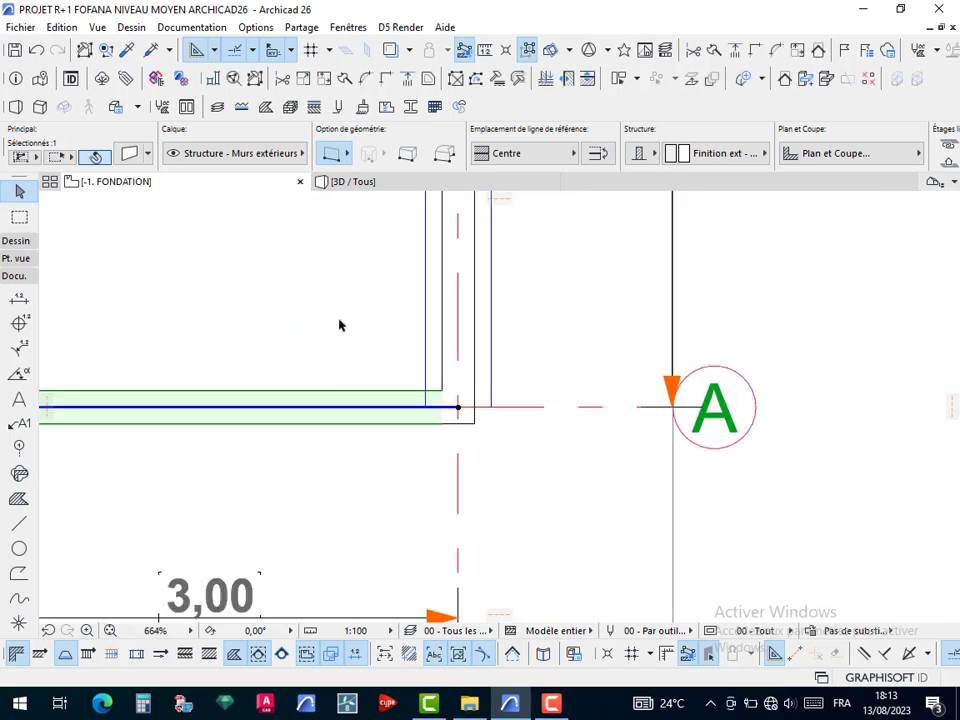
{"action": "key", "text": "Escape"}
{"action": "scroll", "coordinate": [461, 433], "scroll_direction": "up", "scroll_amount": 3}
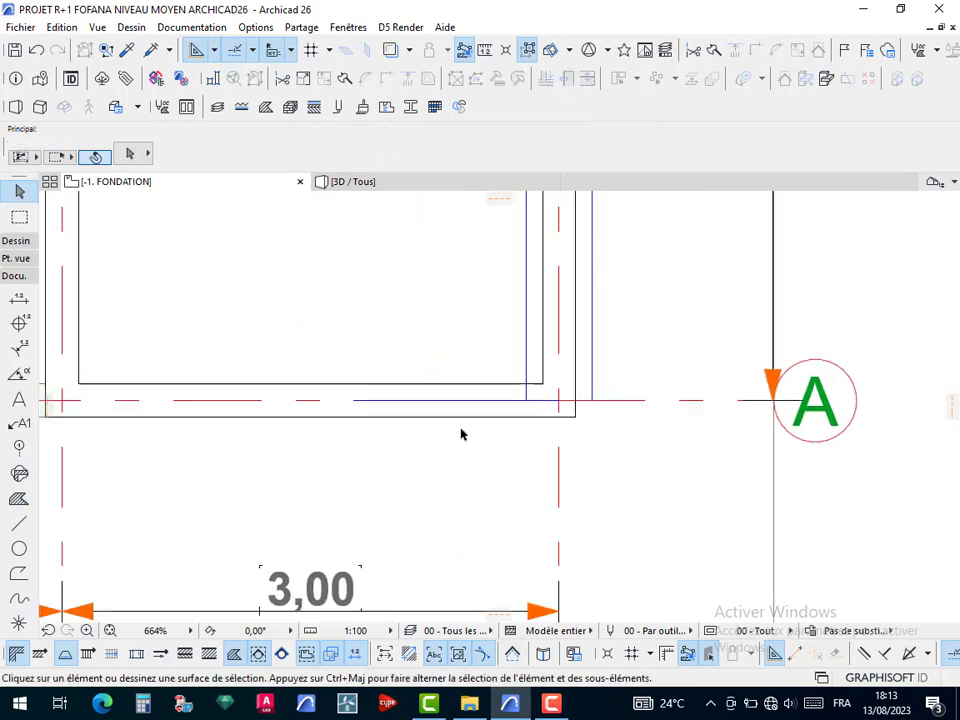
{"action": "left_click", "coordinate": [349, 386]}
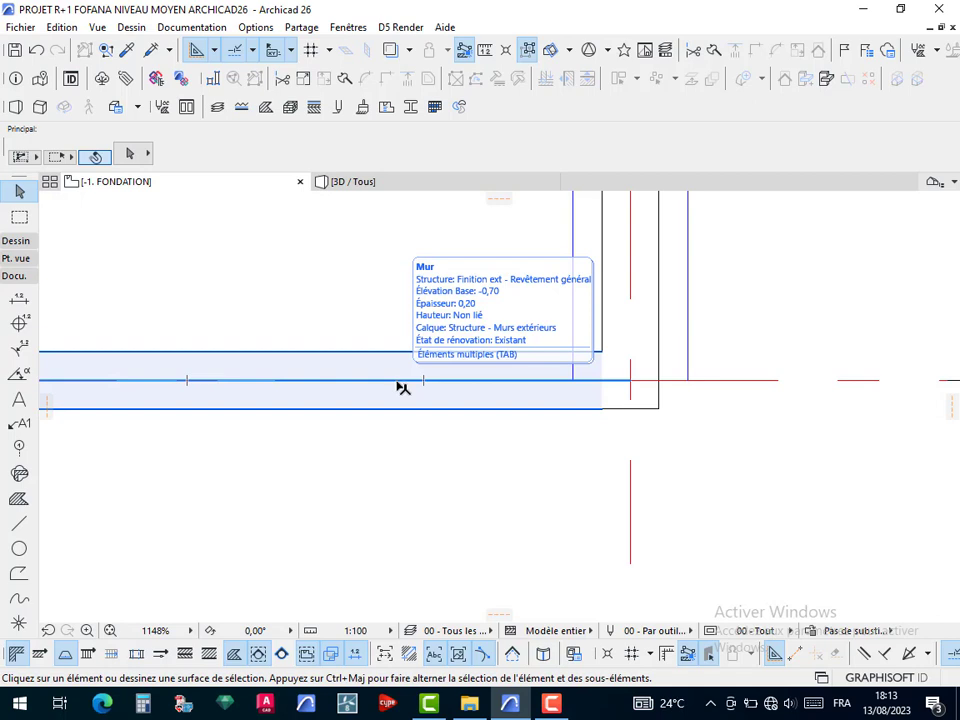
Move the new blue line on axis A 0.20 m perpendicular toward the inside of the room
{"action": "key", "text": "Tab"}
{"action": "left_click", "coordinate": [401, 387]}
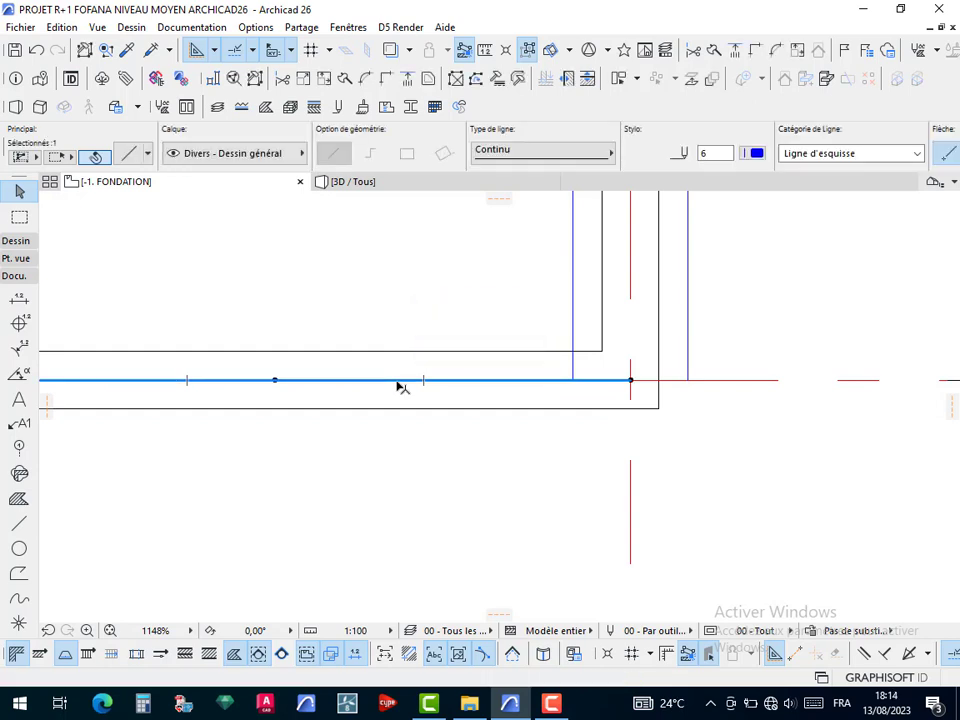
{"action": "left_click", "coordinate": [397, 383]}
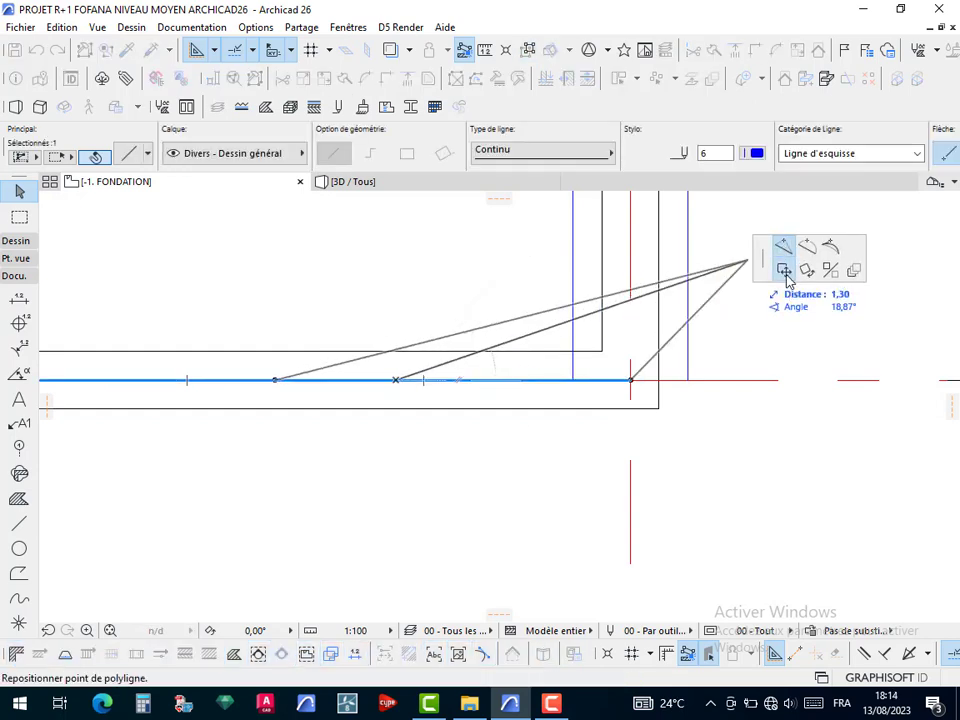
{"action": "left_click", "coordinate": [784, 270]}
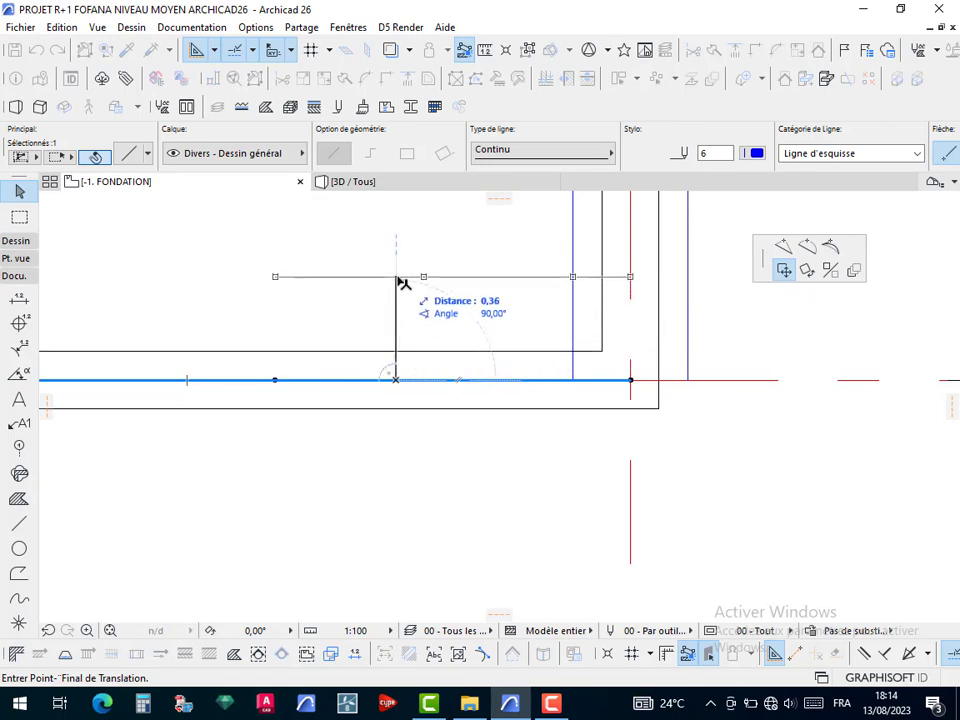
{"action": "type", "text": "0,2"}
{"action": "key", "text": "Return"}
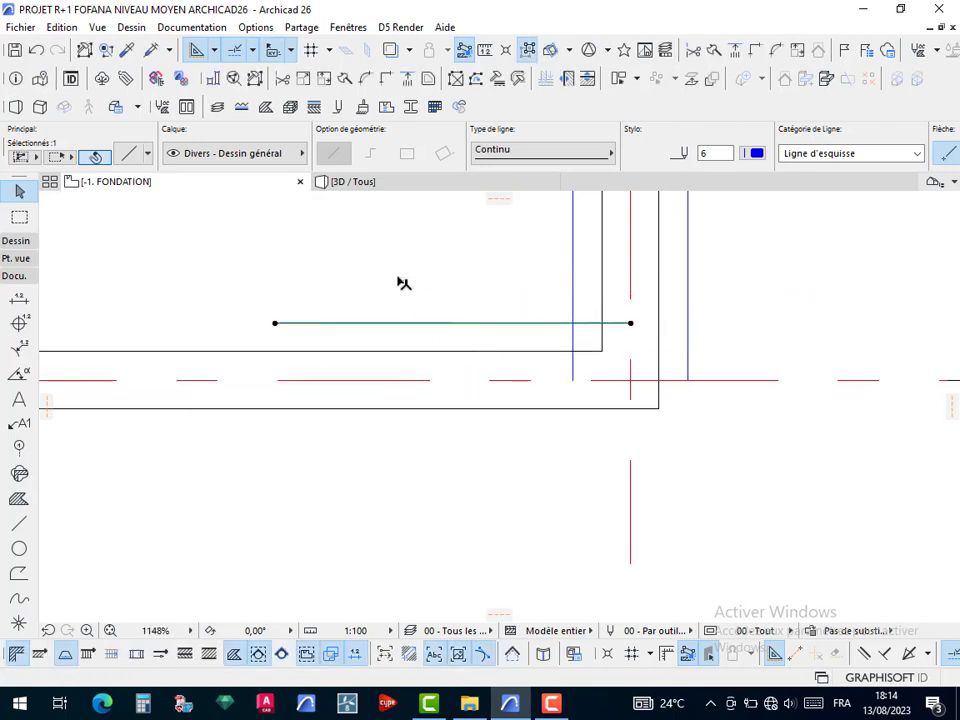
Copy the offset horizontal line 0.40 m straight across to the outer side of axis A
{"action": "key", "text": "ctrl+shift+d"}
{"action": "left_click", "coordinate": [396, 323]}
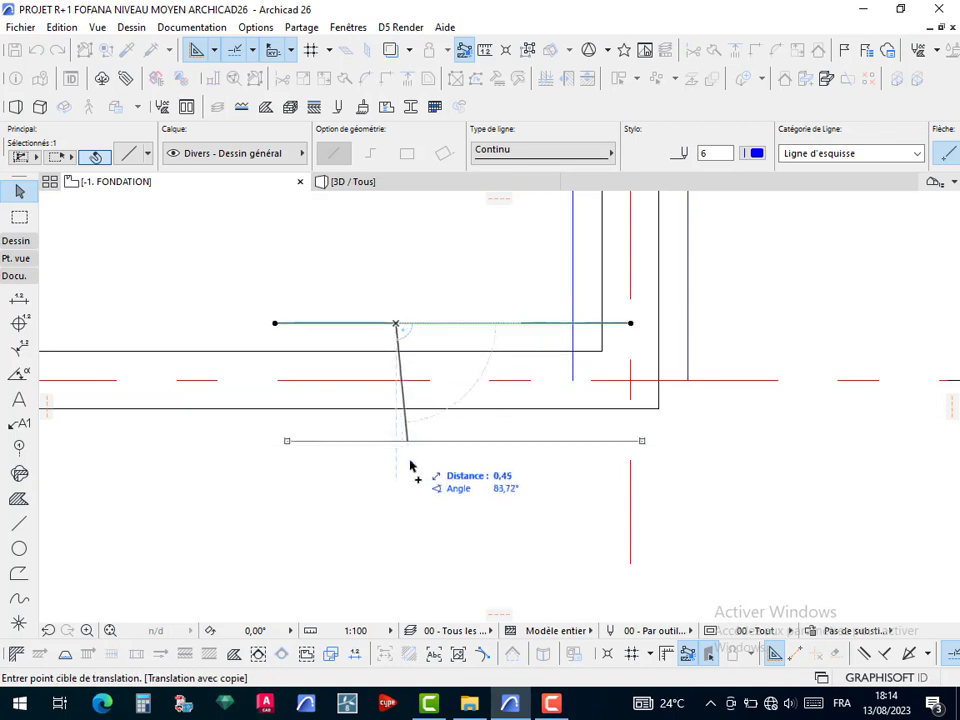
{"action": "type", "text": ",4"}
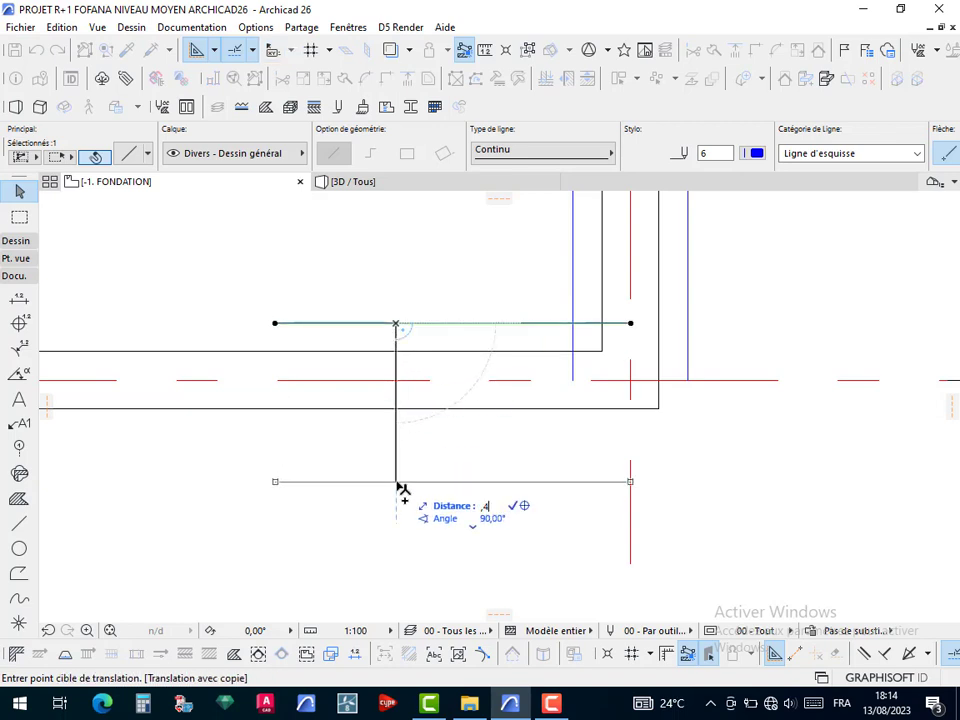
{"action": "key", "text": "Return"}
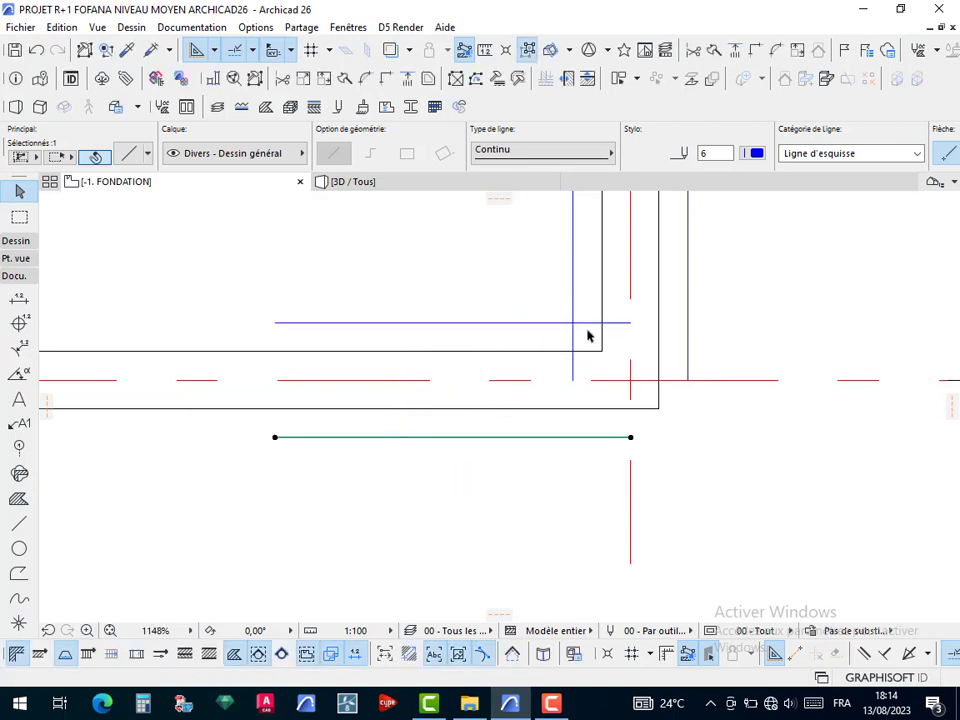
{"action": "key", "text": "Escape"}
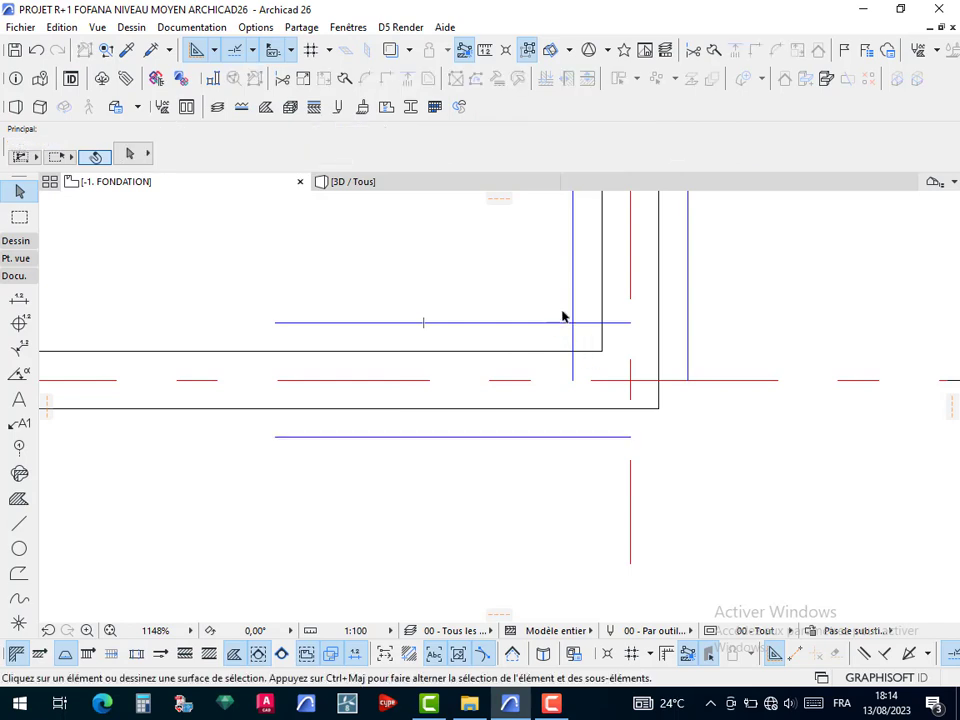
Join the inner pair and the outer pair of blue strip lines into clean corners at axes A and 9 with Intersect
{"action": "left_click_drag", "start_coordinate": [583, 315], "coordinate": [525, 333]}
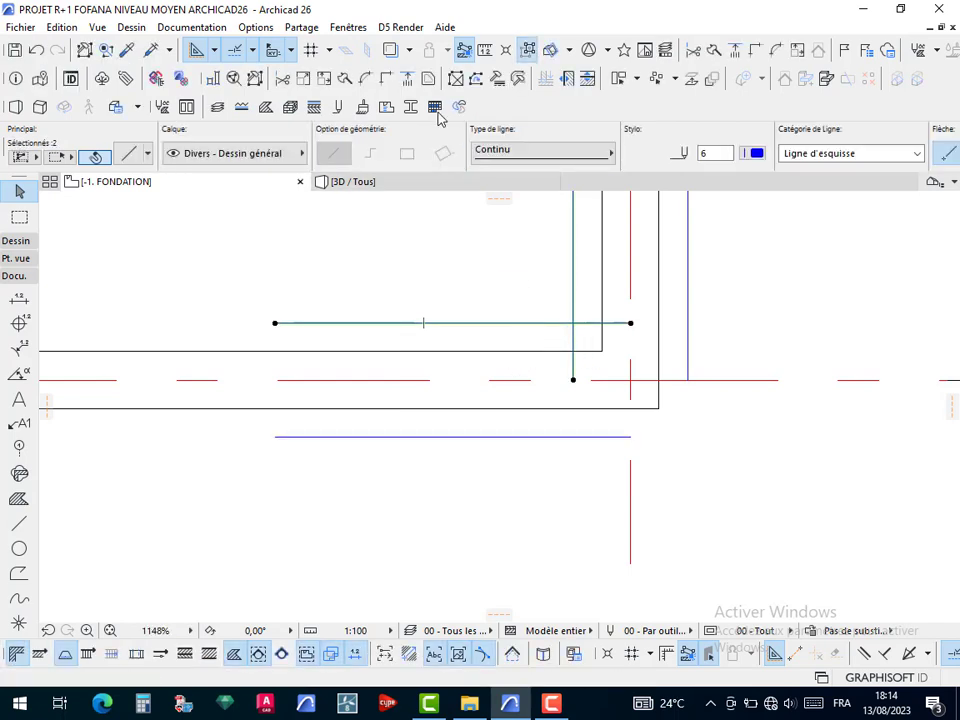
{"action": "left_click", "coordinate": [387, 80]}
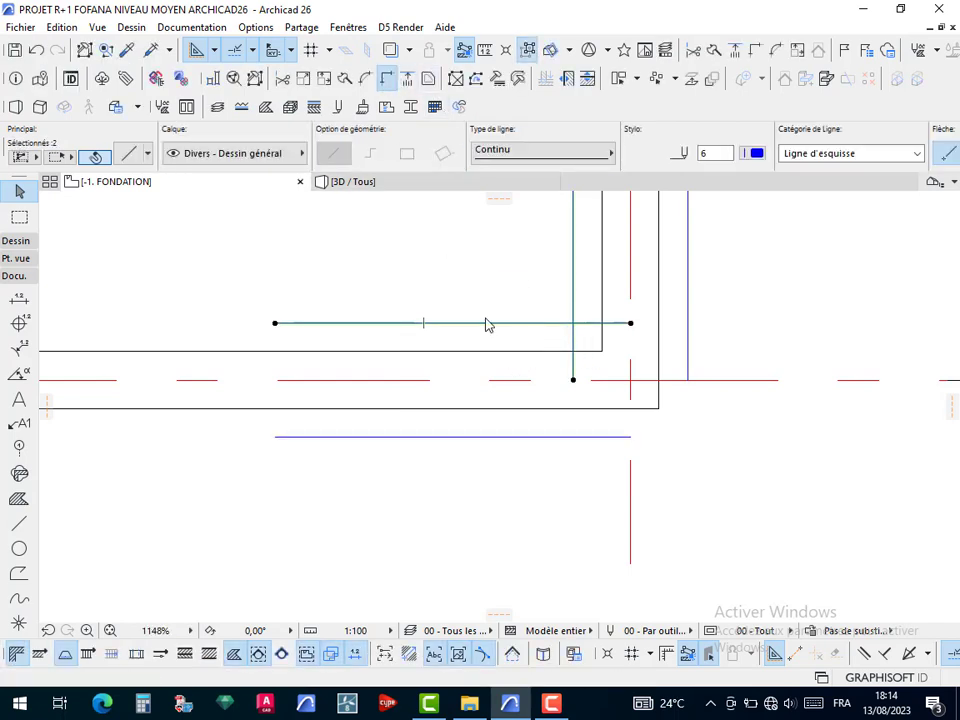
{"action": "left_click", "coordinate": [686, 357]}
{"action": "left_click", "coordinate": [597, 437], "text": "shift"}
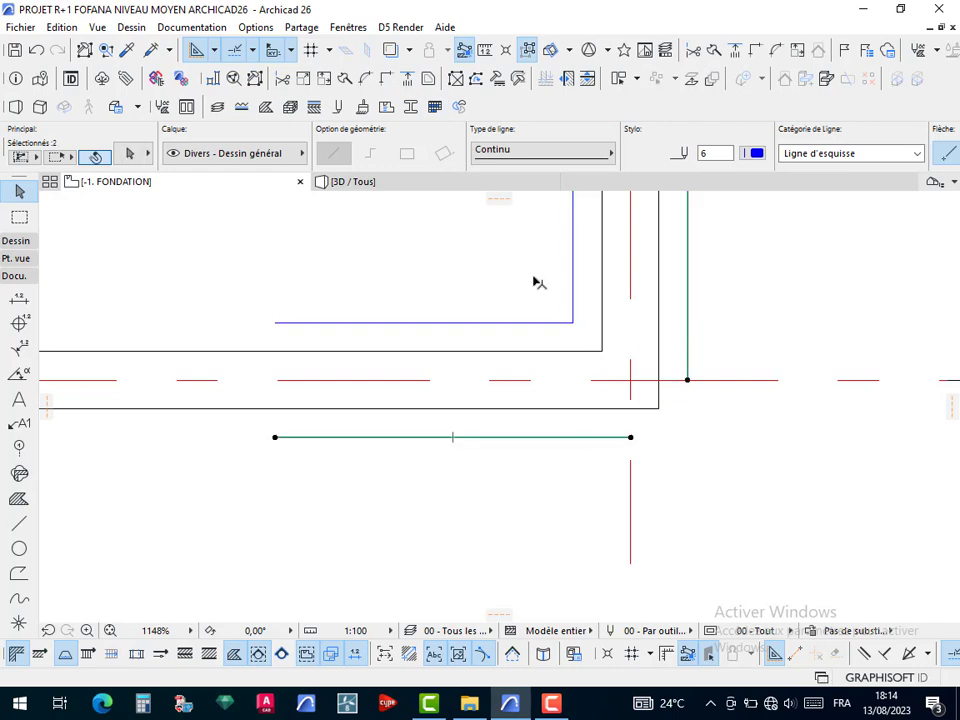
{"action": "left_click", "coordinate": [389, 84]}
{"action": "left_click", "coordinate": [665, 473]}
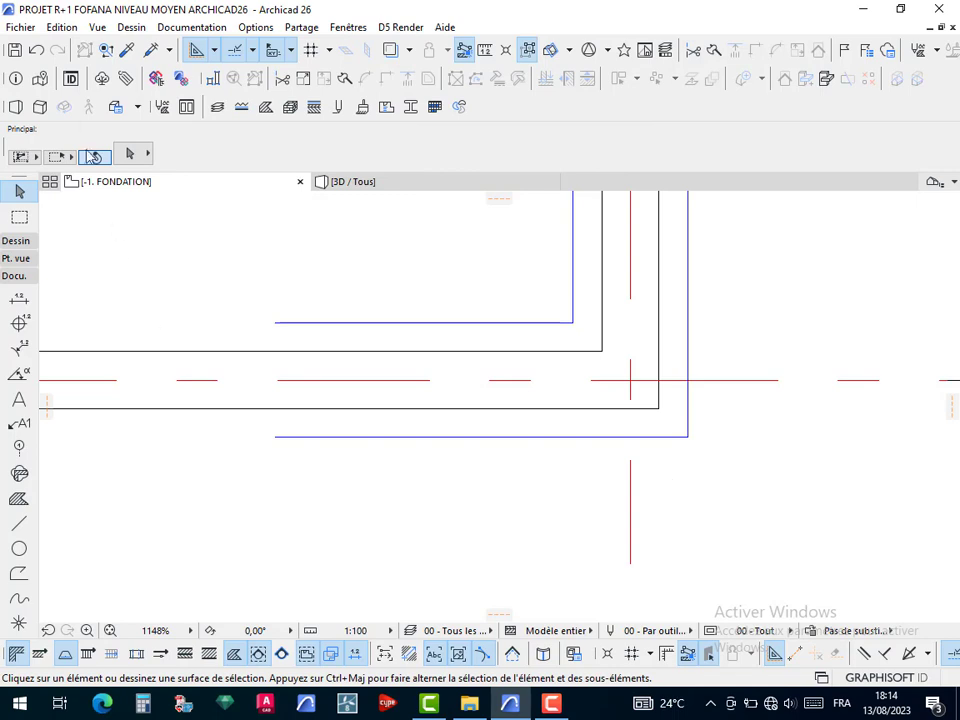
Draw slanted break lines across the two open ends of the blue strip, one on axis A and one on axis 9
{"action": "key", "text": "l"}
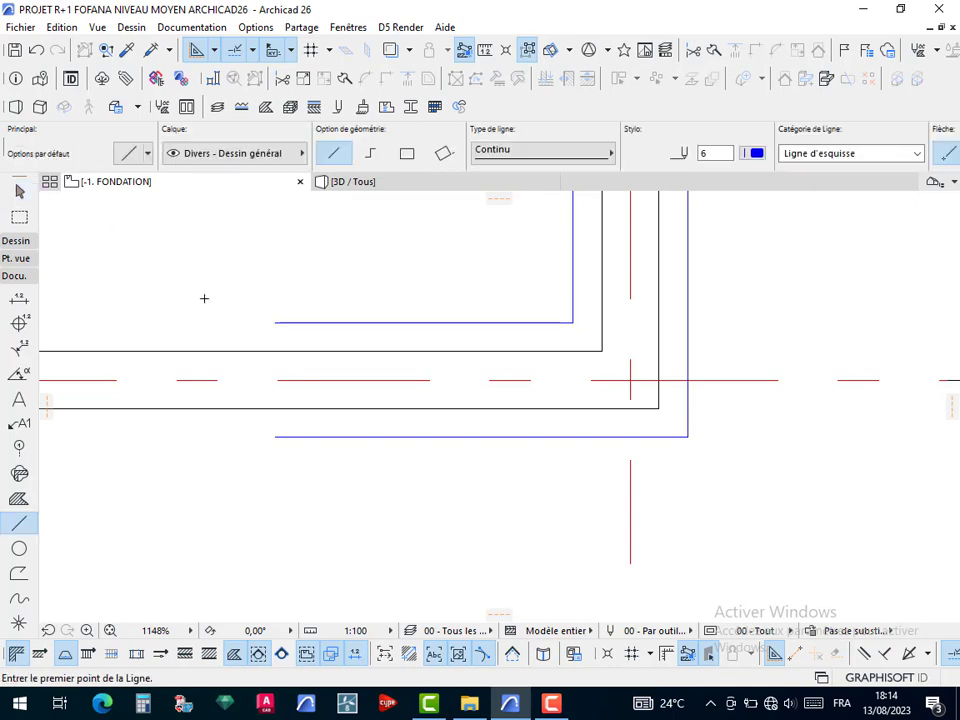
{"action": "left_click", "coordinate": [262, 275]}
{"action": "left_click", "coordinate": [316, 480]}
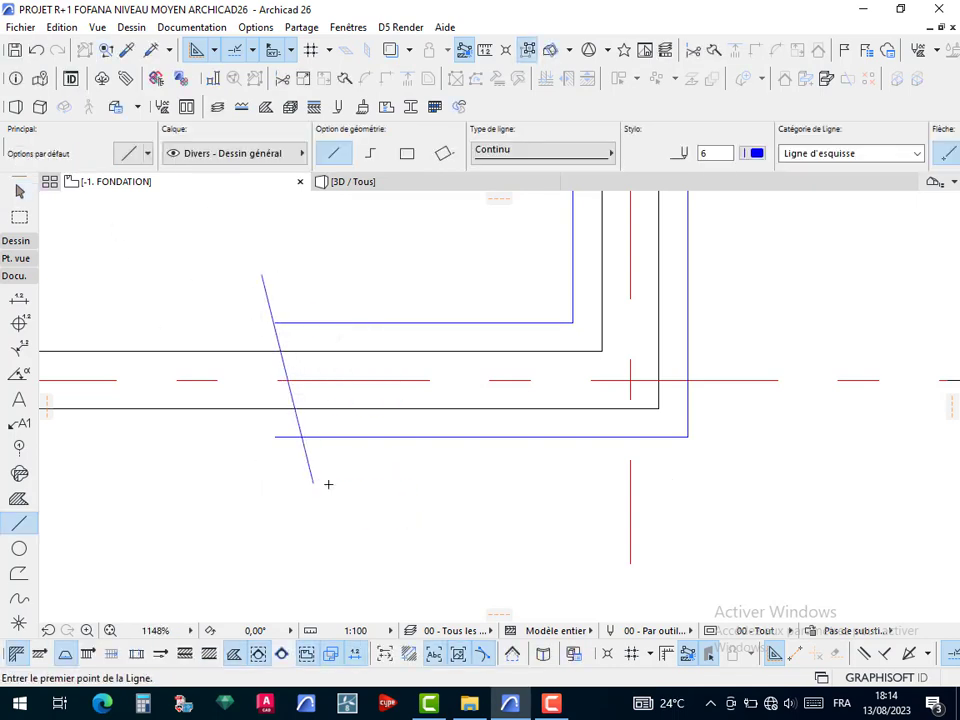
{"action": "scroll", "coordinate": [648, 397], "scroll_direction": "down", "scroll_amount": 6}
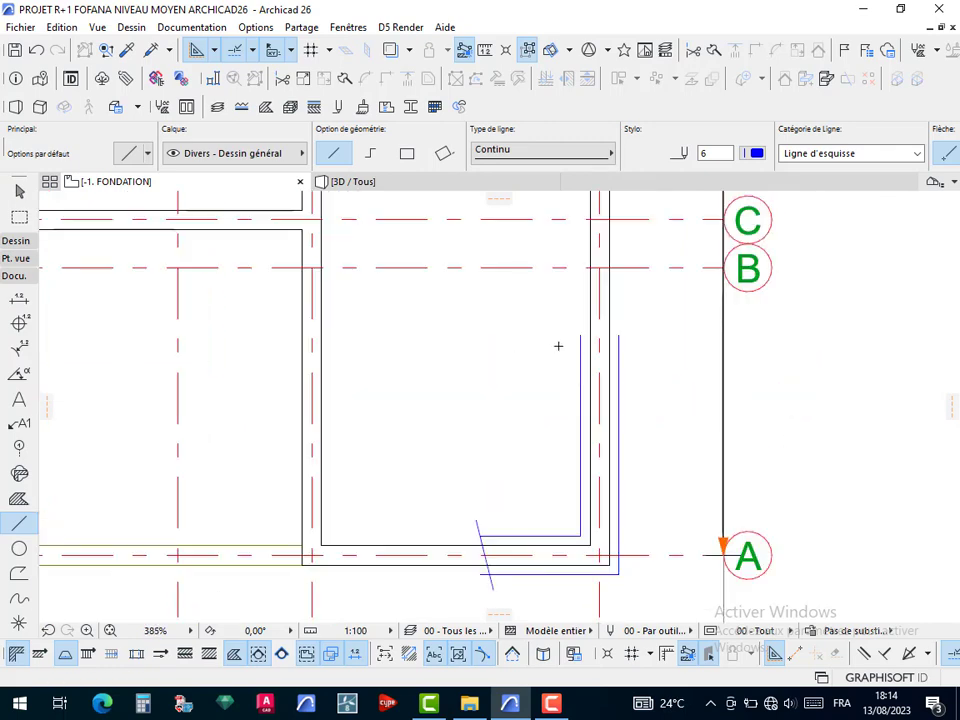
{"action": "left_click", "coordinate": [555, 346]}
{"action": "left_click", "coordinate": [630, 321]}
{"action": "key", "text": "Escape"}
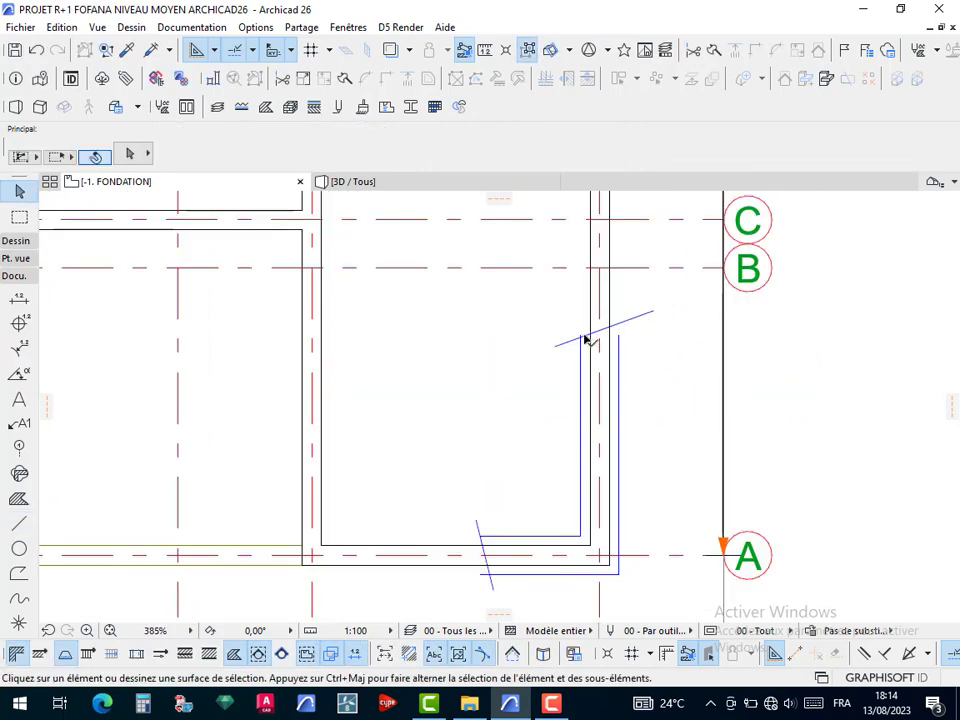
Adjust the outer vertical blue strip line on axis 9 so it ends on the slanted break line
{"action": "scroll", "coordinate": [570, 343], "scroll_direction": "up", "scroll_amount": 6}
{"action": "scroll", "coordinate": [567, 344], "scroll_direction": "up", "scroll_amount": 5}
{"action": "scroll", "coordinate": [566, 343], "scroll_direction": "down", "scroll_amount": 7}
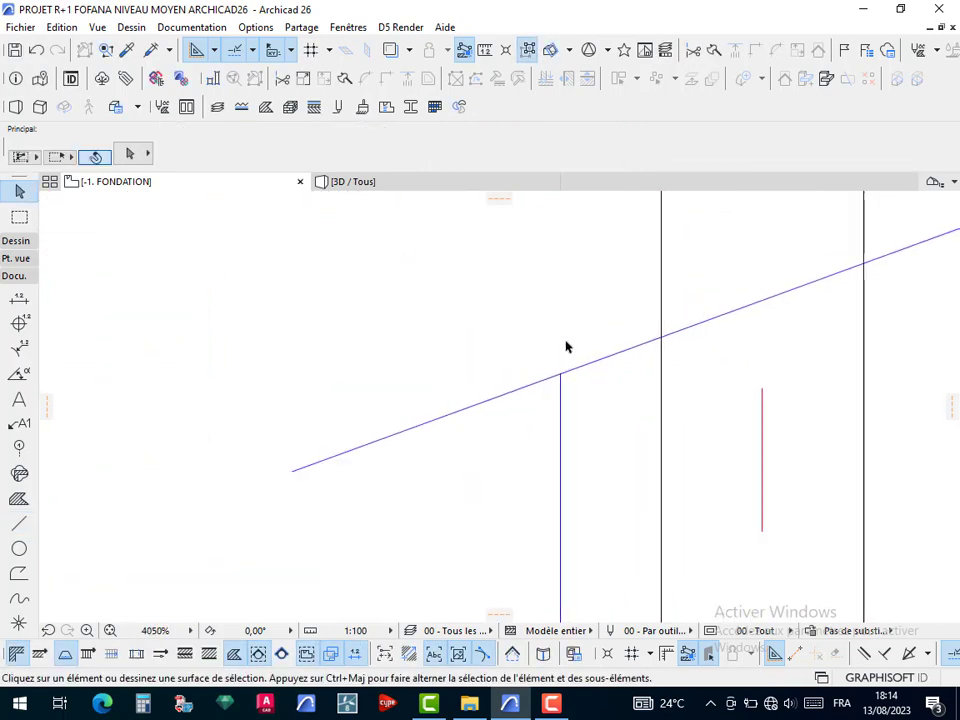
{"action": "left_click", "coordinate": [601, 322]}
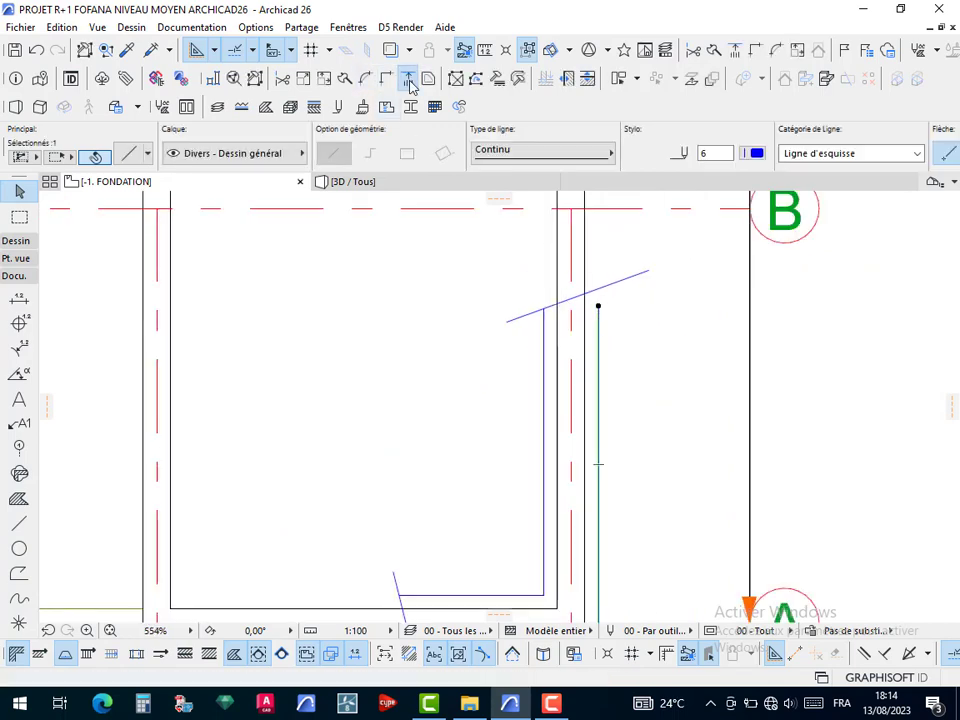
{"action": "left_click", "coordinate": [407, 80]}
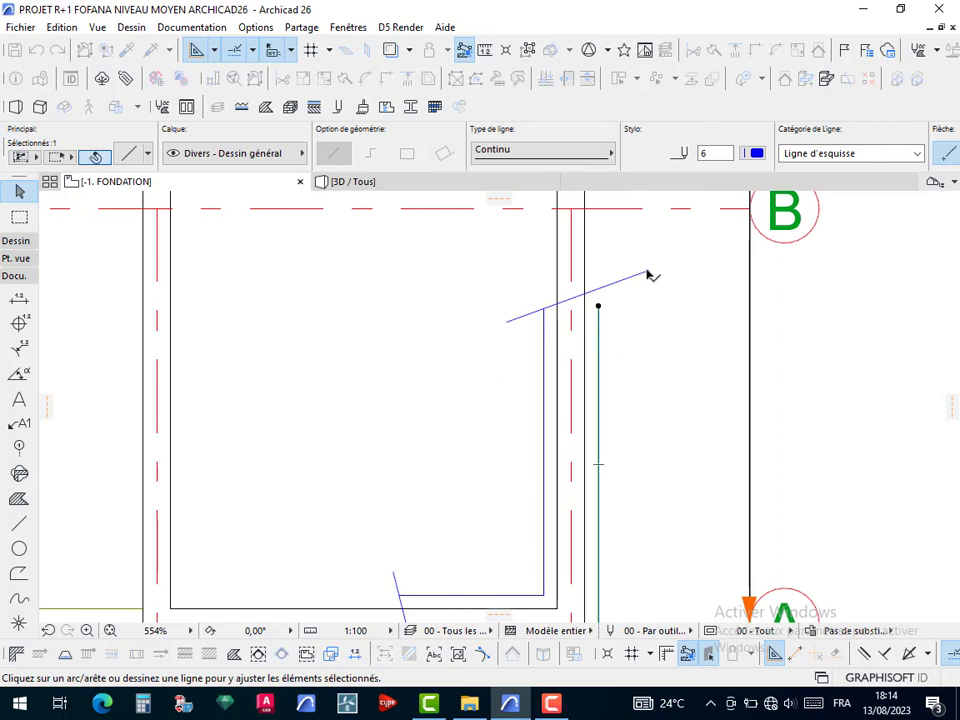
{"action": "left_click", "coordinate": [648, 272]}
{"action": "left_click", "coordinate": [504, 325]}
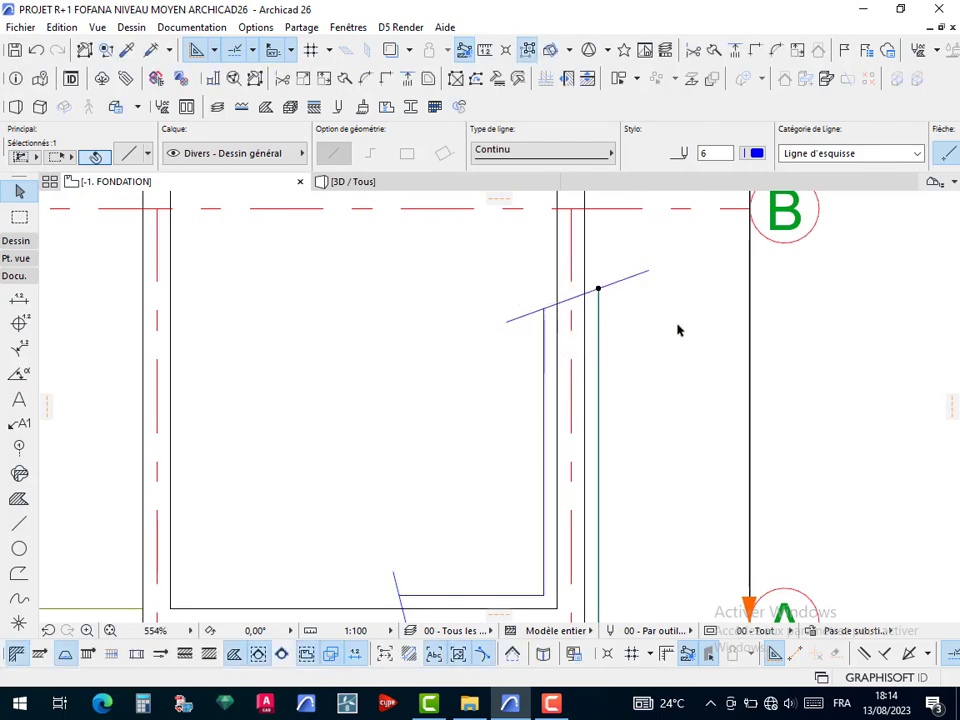
{"action": "left_click", "coordinate": [647, 330]}
Adjust the inner horizontal blue strip line on axis A to end on its slanted break line
{"action": "scroll", "coordinate": [647, 330], "scroll_direction": "down", "scroll_amount": 4}
{"action": "middle_click_drag", "start_coordinate": [571, 456], "coordinate": [545, 378]}
{"action": "scroll", "coordinate": [547, 381], "scroll_direction": "up", "scroll_amount": 8}
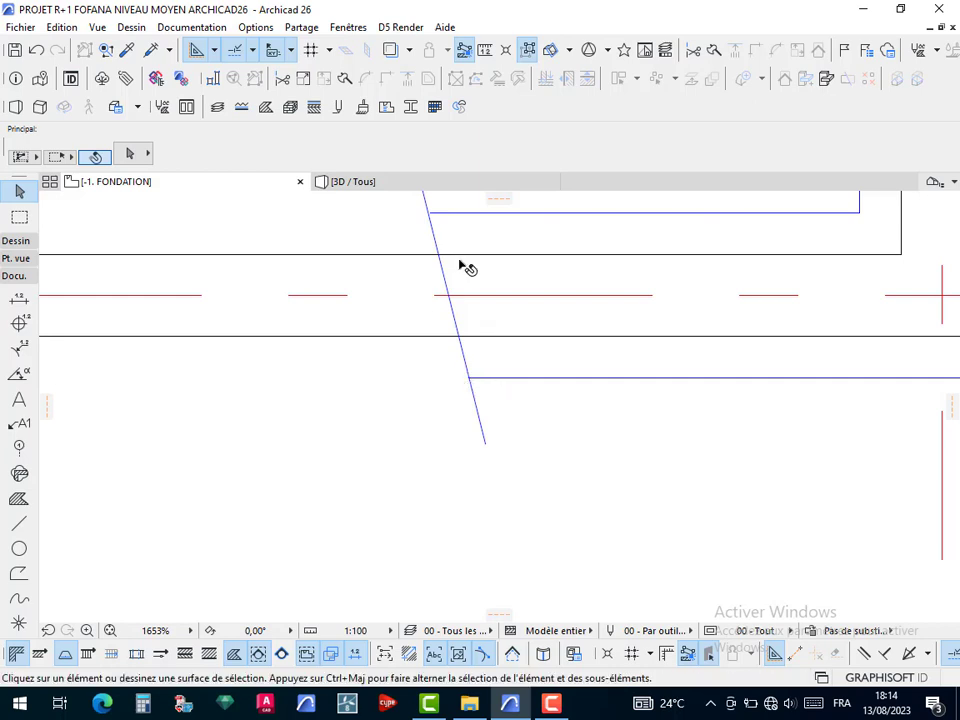
{"action": "middle_click_drag", "start_coordinate": [447, 223], "coordinate": [480, 407]}
{"action": "left_click", "coordinate": [476, 400]}
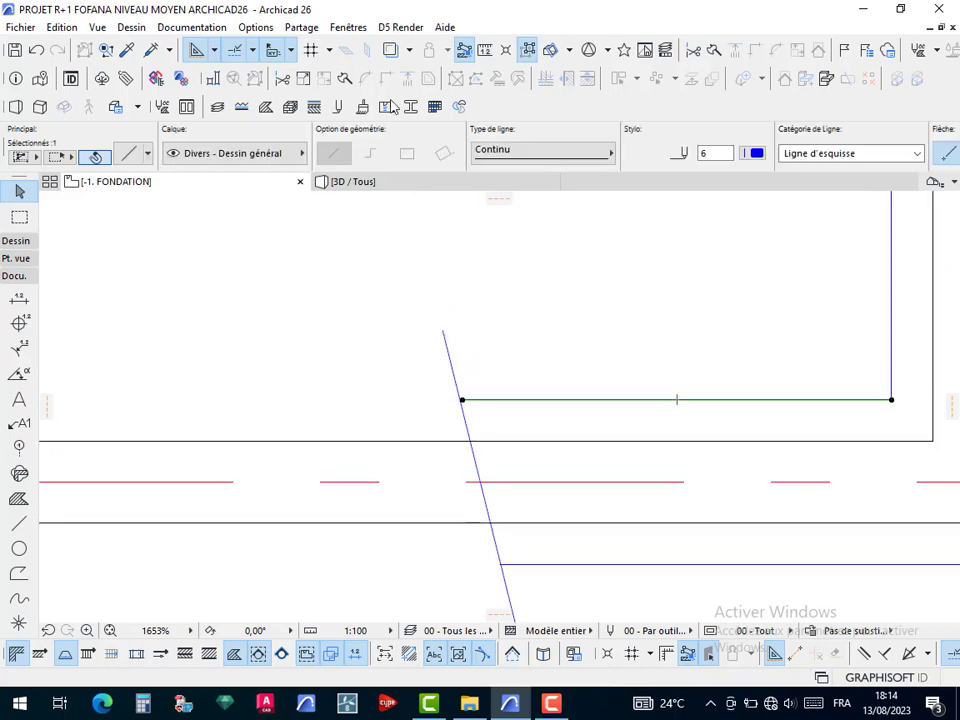
{"action": "left_click", "coordinate": [407, 79]}
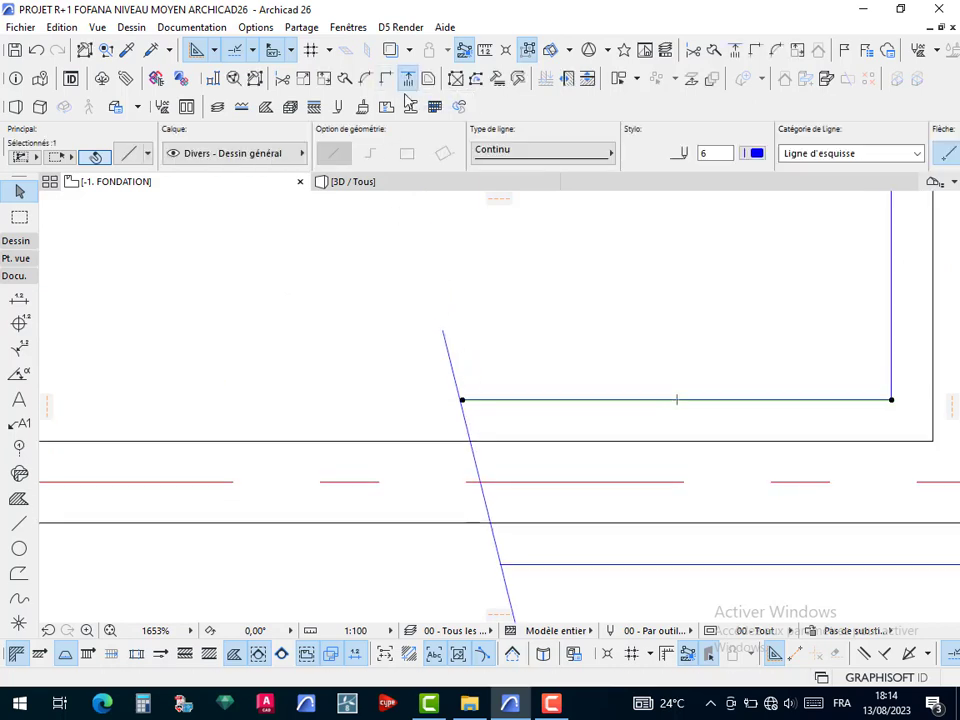
{"action": "left_click", "coordinate": [443, 331]}
{"action": "left_click", "coordinate": [480, 482]}
{"action": "key", "text": "Escape"}
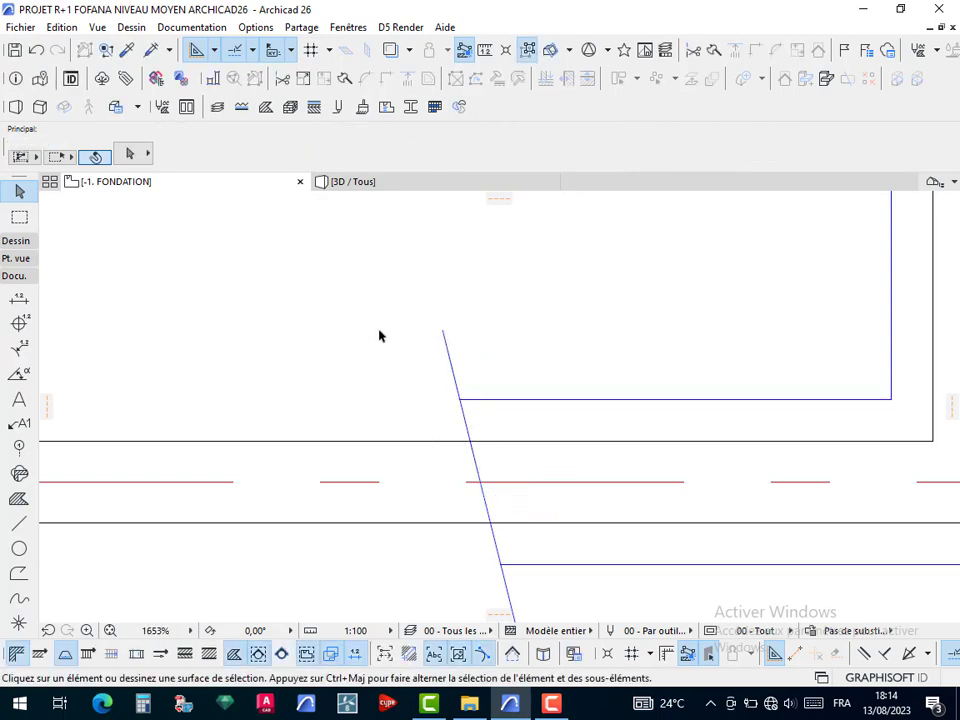
Dimension the width of the blue strip on axis 9, placing the dimension line across it below the break line
{"action": "scroll", "coordinate": [572, 386], "scroll_direction": "down", "scroll_amount": 4}
{"action": "scroll", "coordinate": [578, 429], "scroll_direction": "down", "scroll_amount": 1}
{"action": "scroll", "coordinate": [578, 435], "scroll_direction": "up", "scroll_amount": 3}
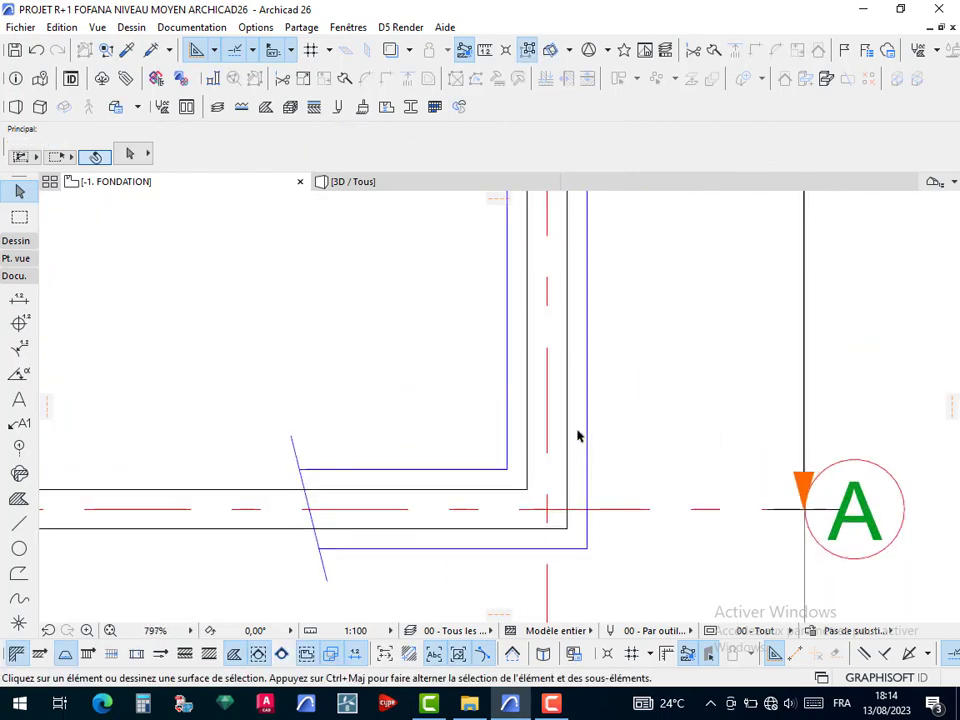
{"action": "scroll", "coordinate": [566, 461], "scroll_direction": "down", "scroll_amount": 8}
{"action": "scroll", "coordinate": [570, 467], "scroll_direction": "up", "scroll_amount": 8}
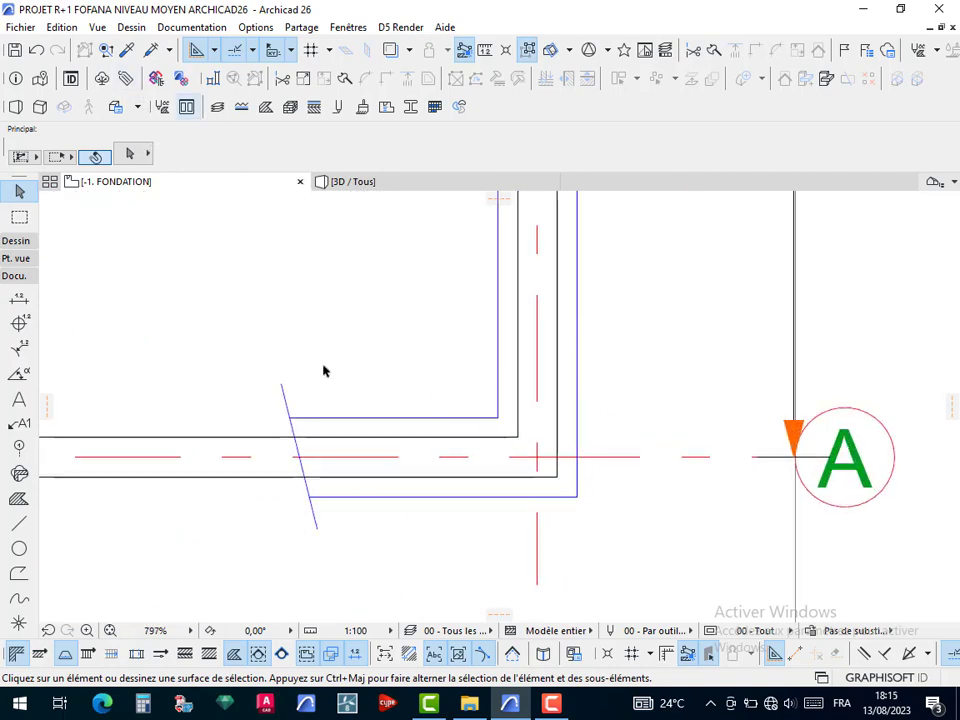
{"action": "key", "text": "w"}
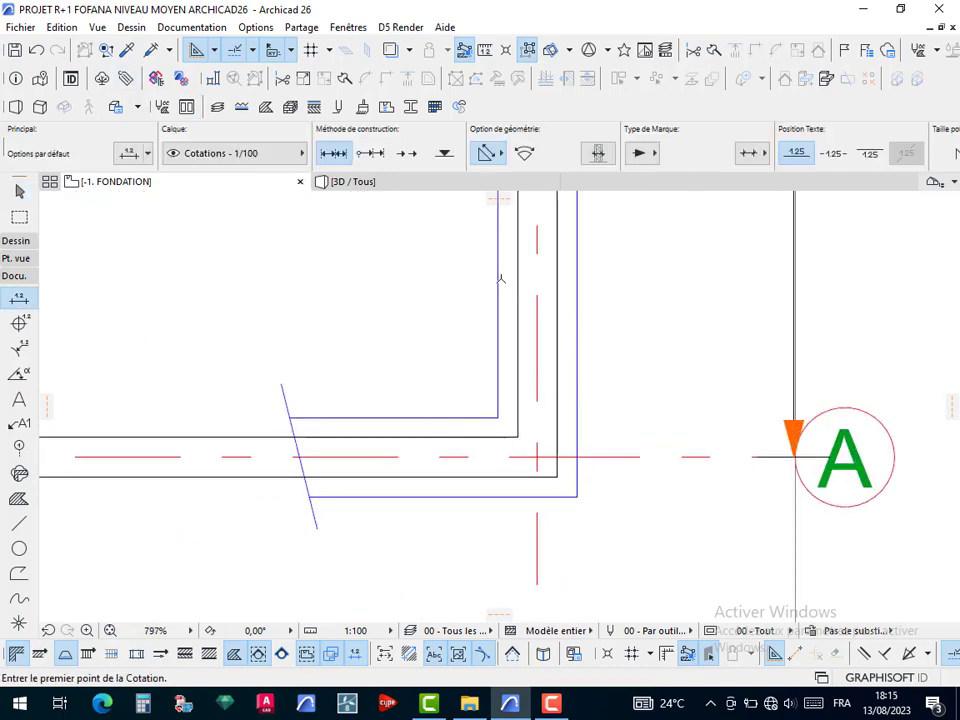
{"action": "left_click", "coordinate": [497, 266]}
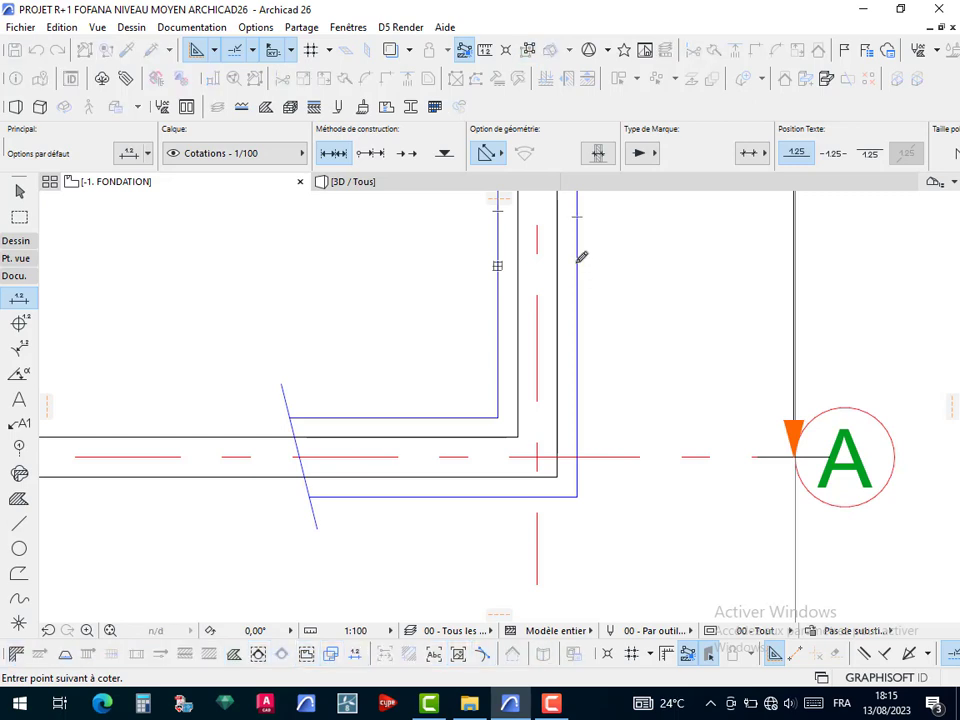
{"action": "left_click", "coordinate": [574, 264]}
{"action": "scroll", "coordinate": [560, 465], "scroll_direction": "up", "scroll_amount": 5}
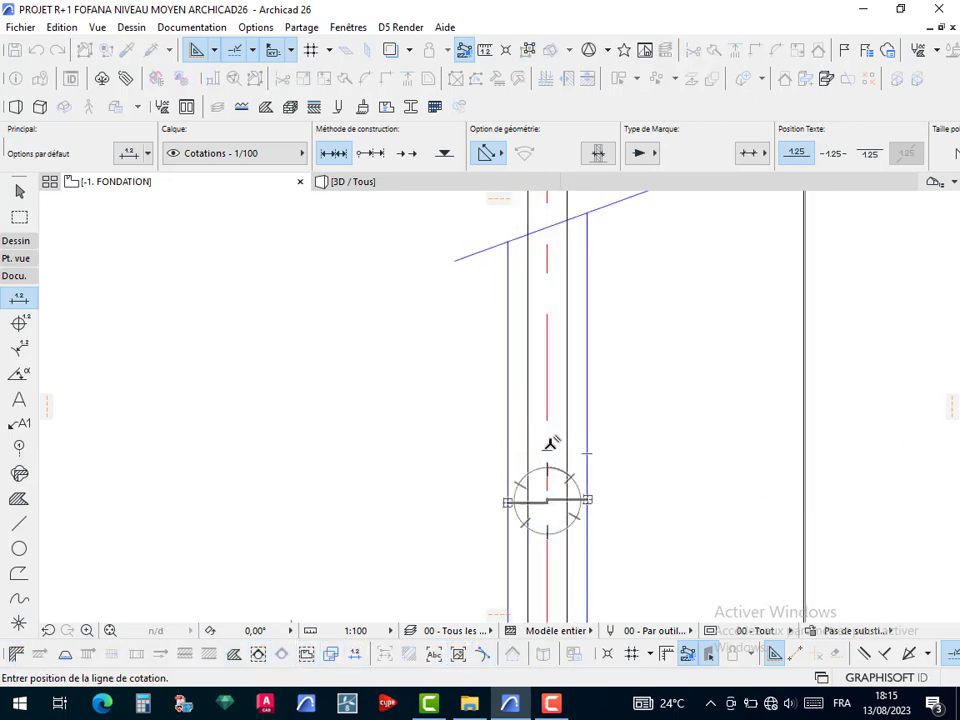
{"action": "left_click", "coordinate": [556, 437]}
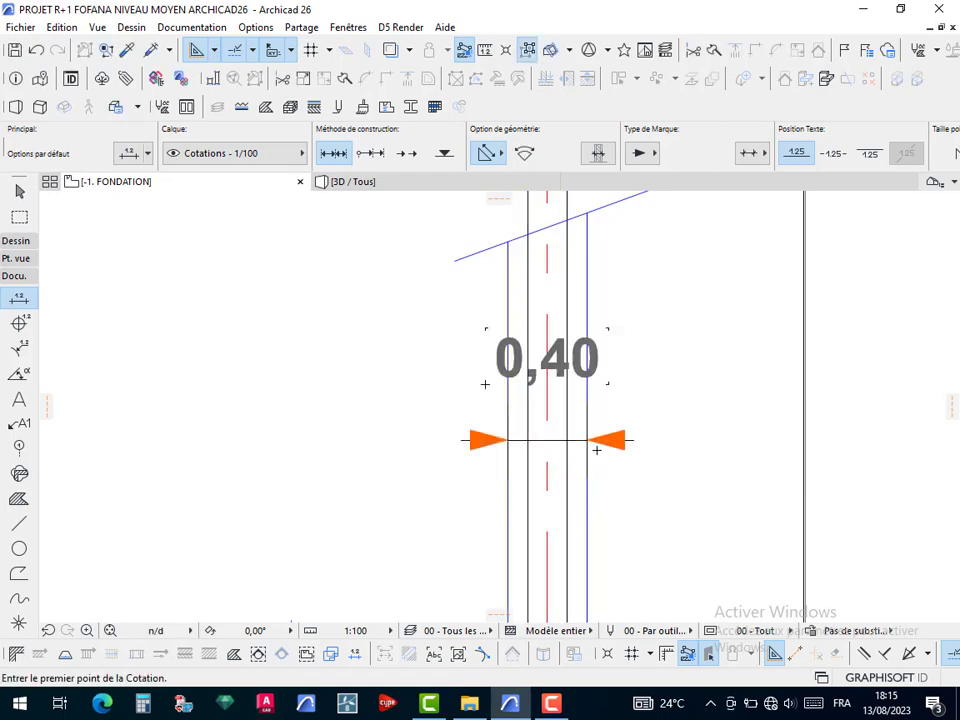
Dimension the thickness of the black foundation wall on axis A, placing the dimension line just inside the break line
{"action": "scroll", "coordinate": [601, 353], "scroll_direction": "down", "scroll_amount": 4}
{"action": "scroll", "coordinate": [601, 353], "scroll_direction": "up", "scroll_amount": 5}
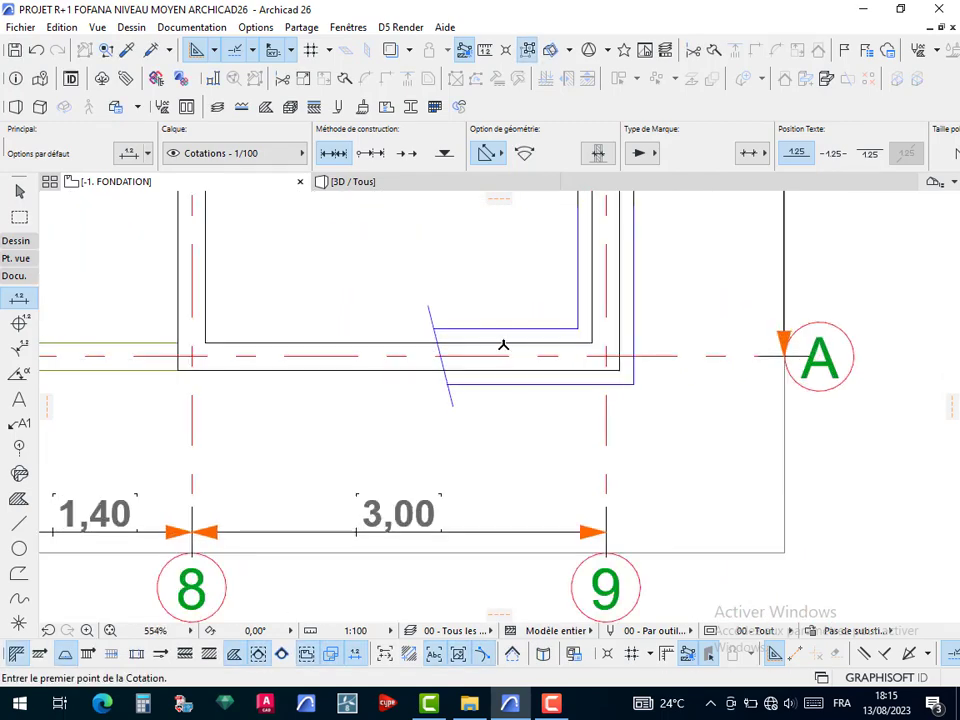
{"action": "left_click", "coordinate": [502, 343]}
{"action": "double_click", "coordinate": [502, 371]}
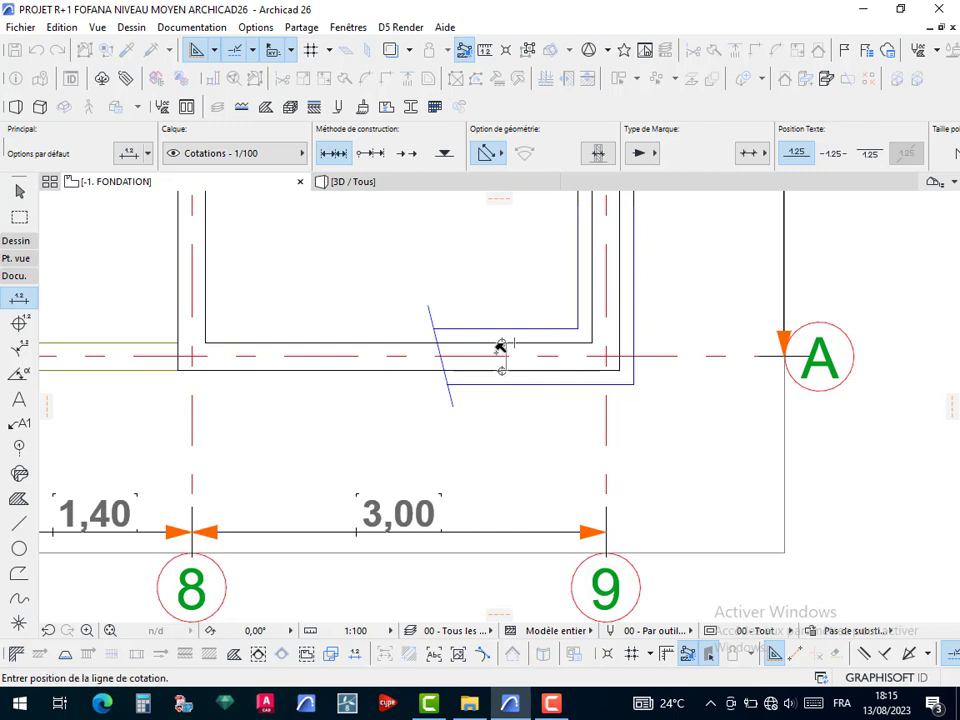
{"action": "left_click", "coordinate": [479, 350]}
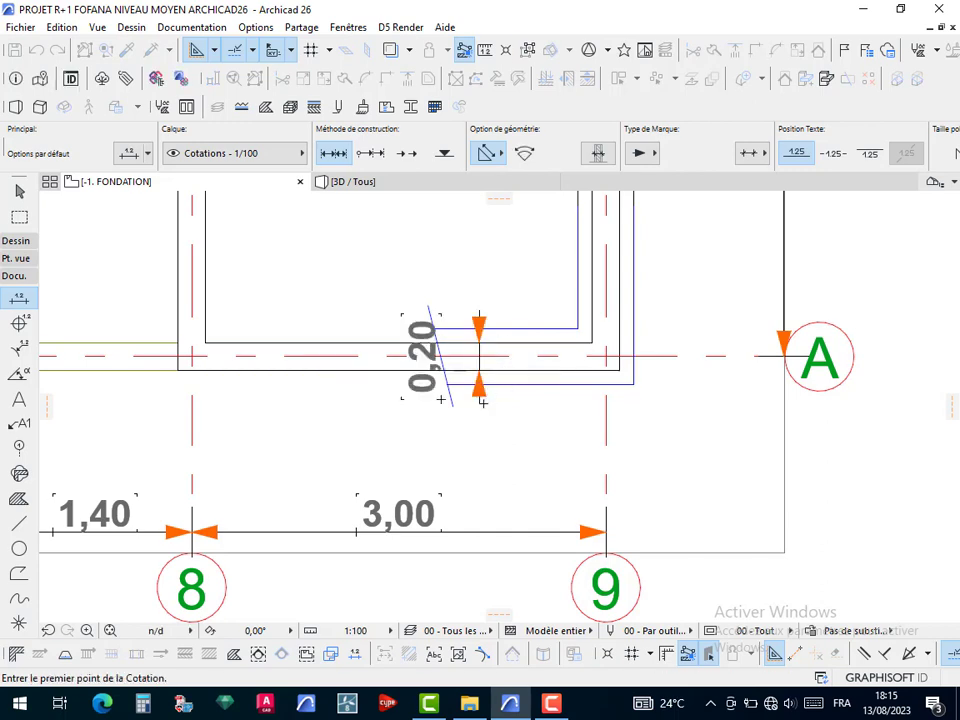
{"action": "key", "text": "Escape"}
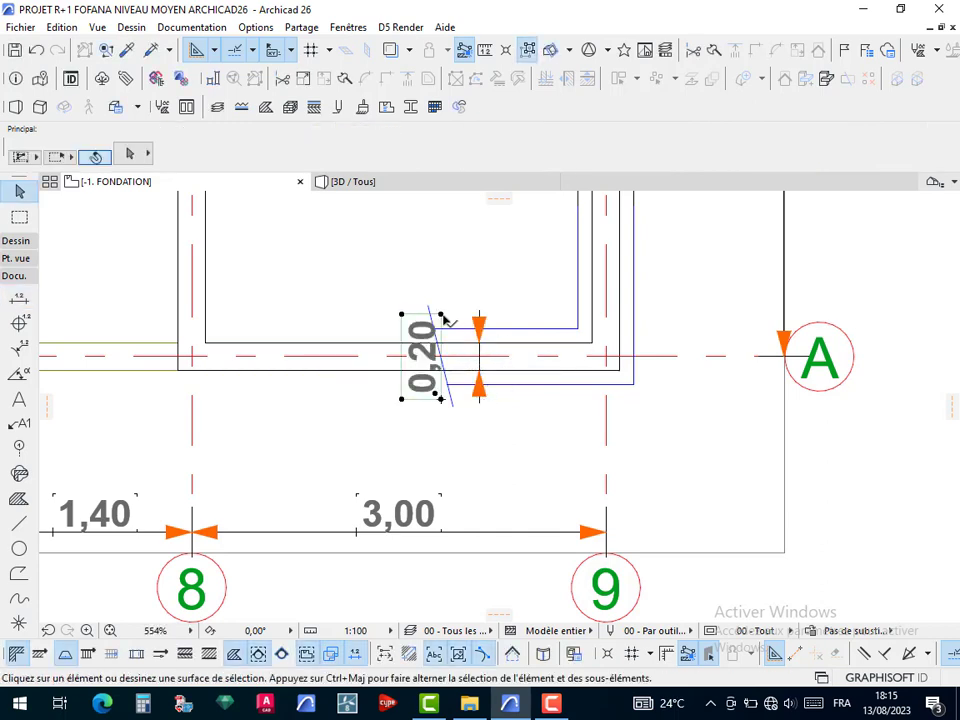
Move the axis A wall dimension's text horizontally up to its dimension line and set the text height to 1,00 mm
{"action": "left_click", "coordinate": [445, 320]}
{"action": "left_click", "coordinate": [451, 329]}
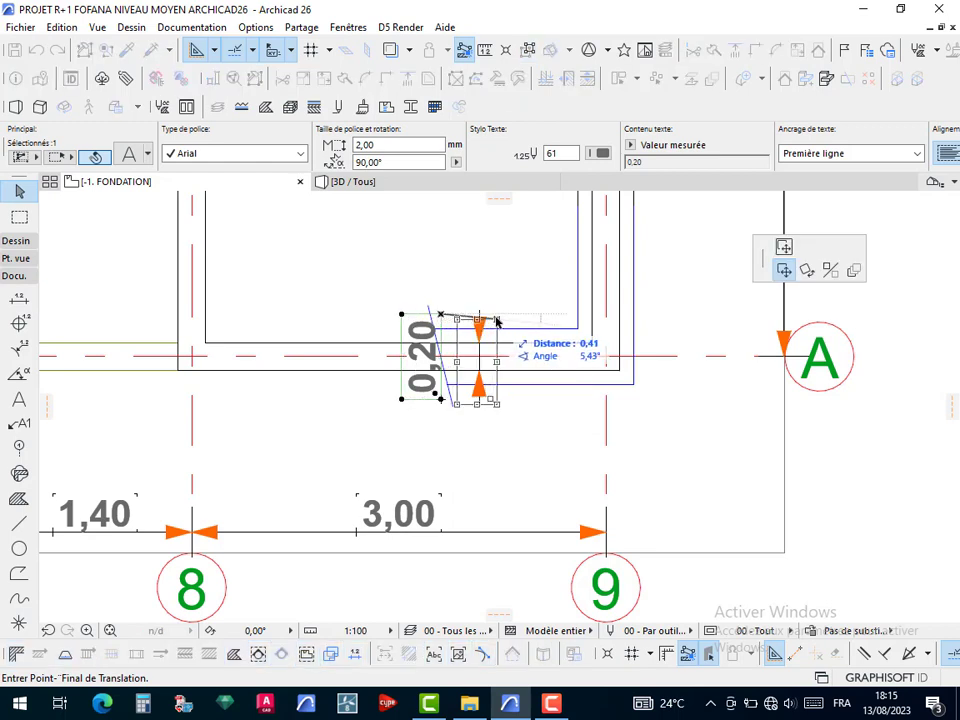
{"action": "scroll", "coordinate": [499, 330], "scroll_direction": "up", "scroll_amount": 5}
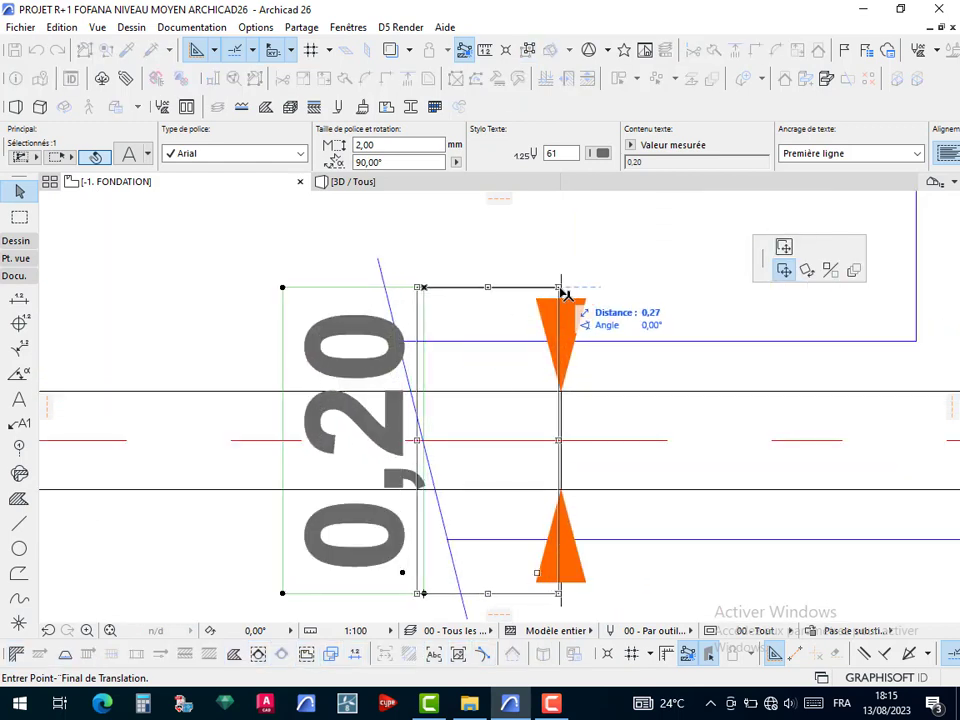
{"action": "left_click", "coordinate": [561, 287]}
{"action": "left_click", "coordinate": [391, 145]}
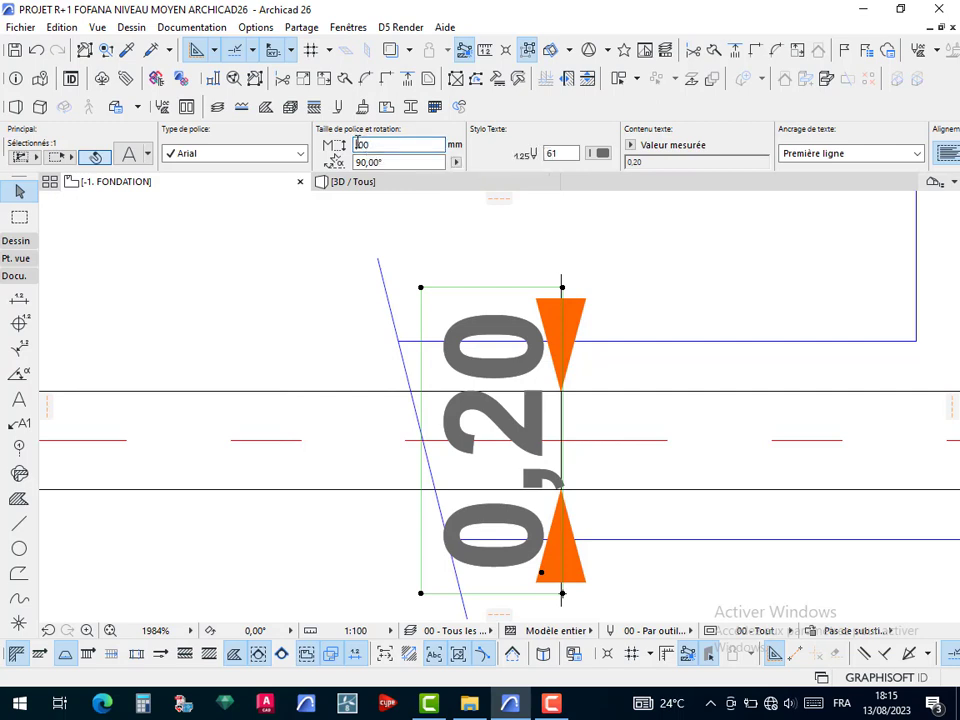
{"action": "key", "text": "Return"}
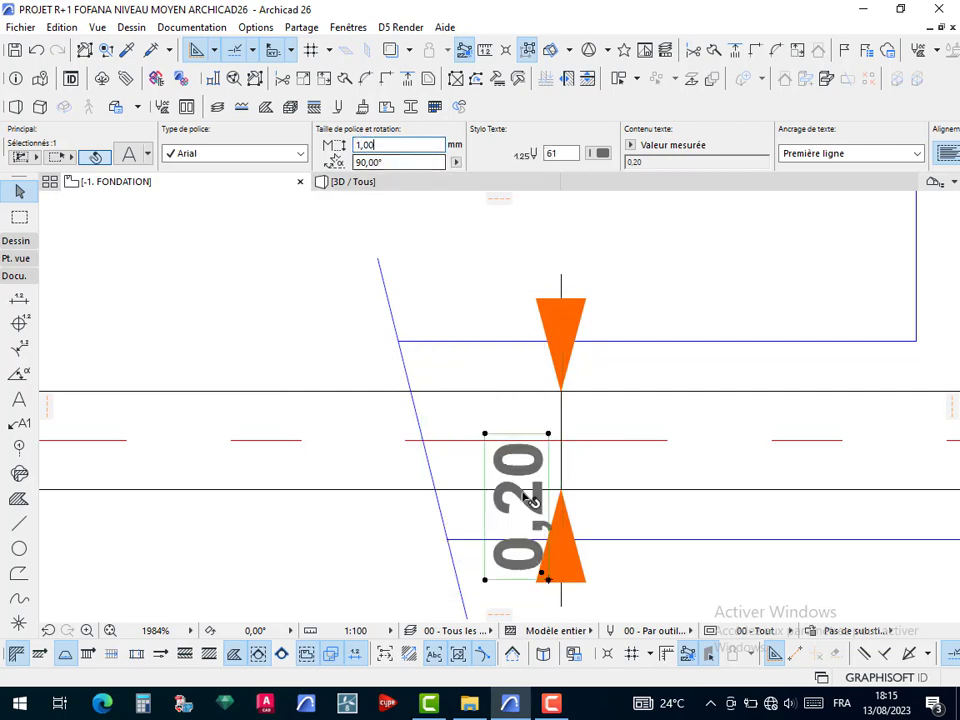
Move the axis A wall dimension's text up between its arrows and set the text height to 1,50 mm
{"action": "left_click", "coordinate": [549, 434]}
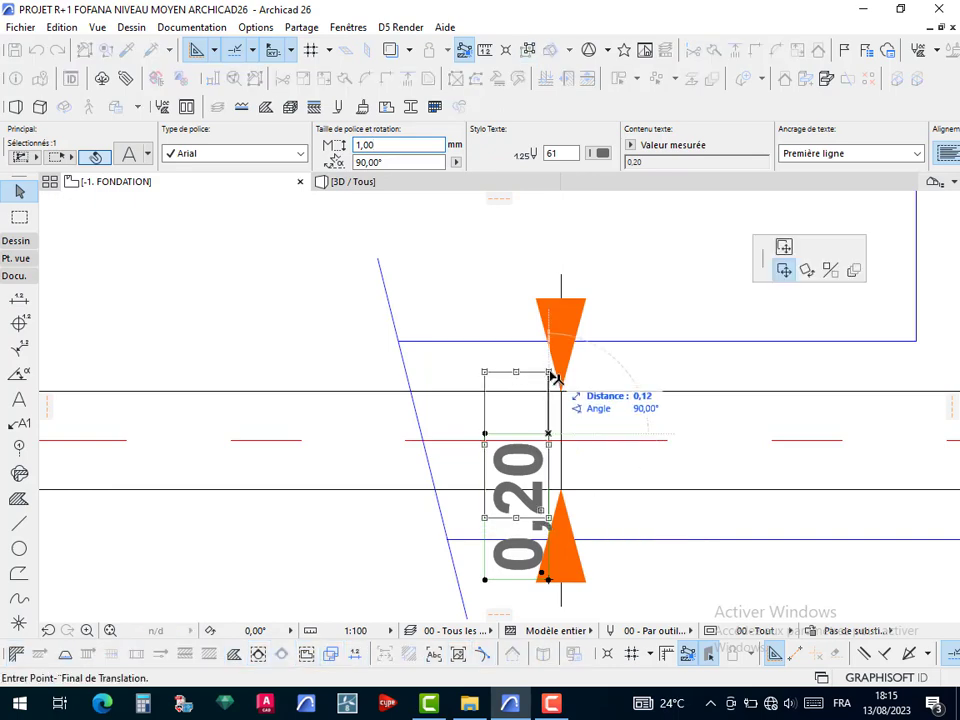
{"action": "scroll", "coordinate": [553, 440], "scroll_direction": "down", "scroll_amount": 10}
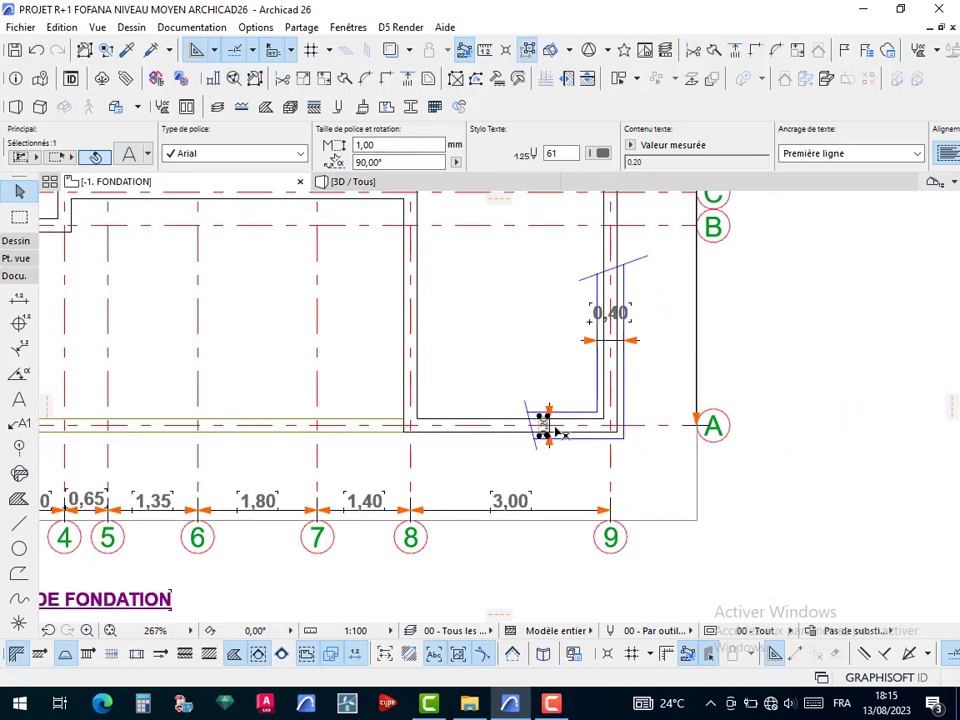
{"action": "scroll", "coordinate": [549, 429], "scroll_direction": "up", "scroll_amount": 4}
{"action": "left_click", "coordinate": [367, 146]}
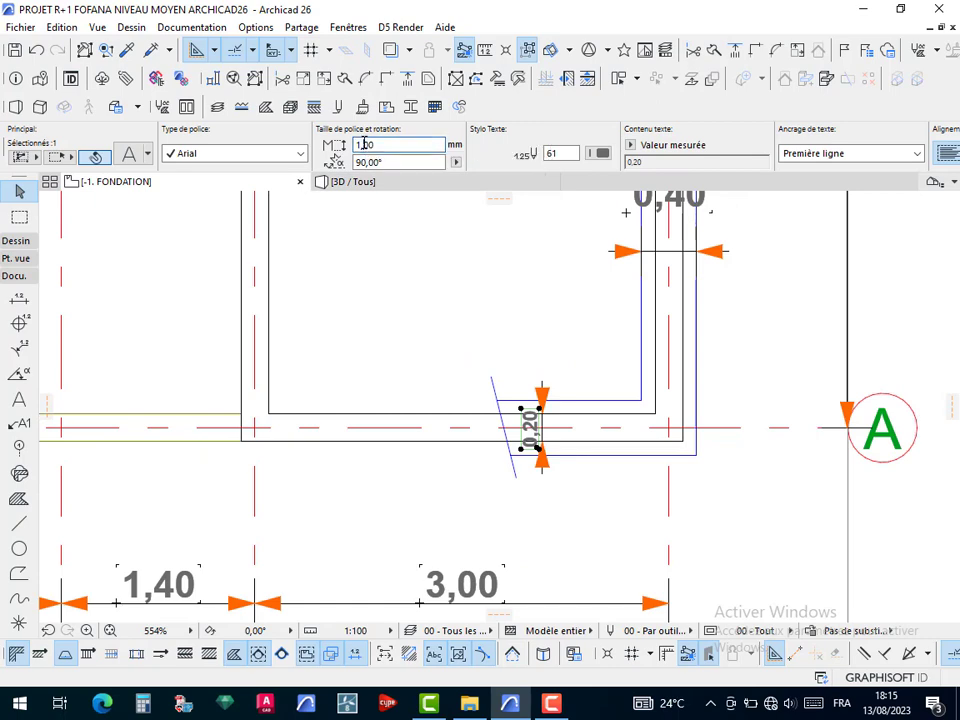
{"action": "mouse_move", "coordinate": [385, 190]}
{"action": "type", "text": "5"}
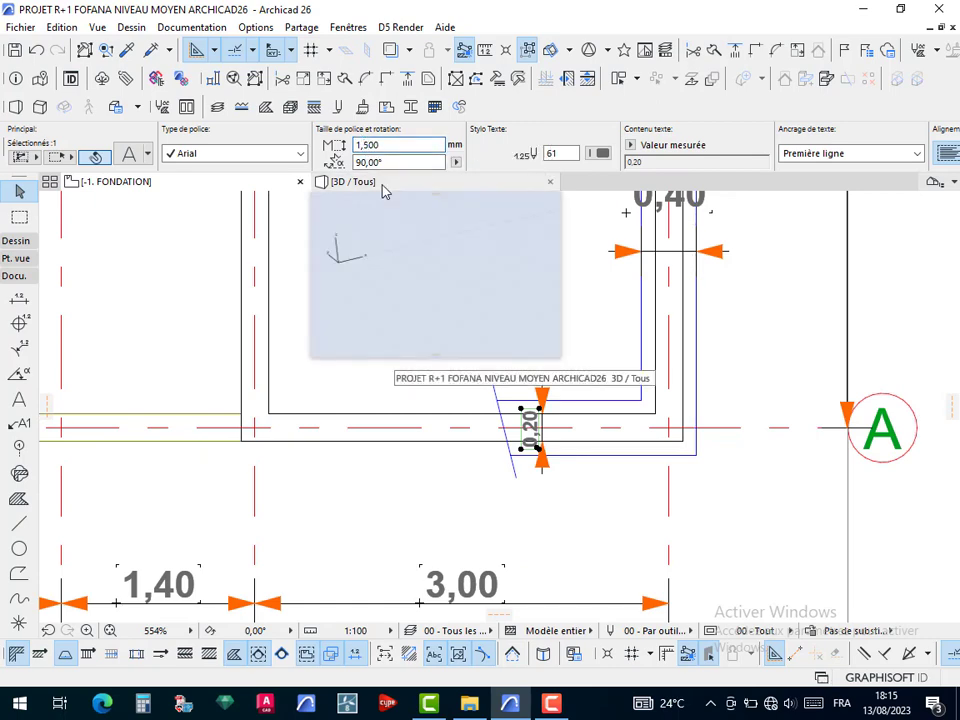
{"action": "key", "text": "Return"}
Set the text height of the strip width dimension on axis 9 to 1,50 mm
{"action": "scroll", "coordinate": [541, 435], "scroll_direction": "down", "scroll_amount": 4}
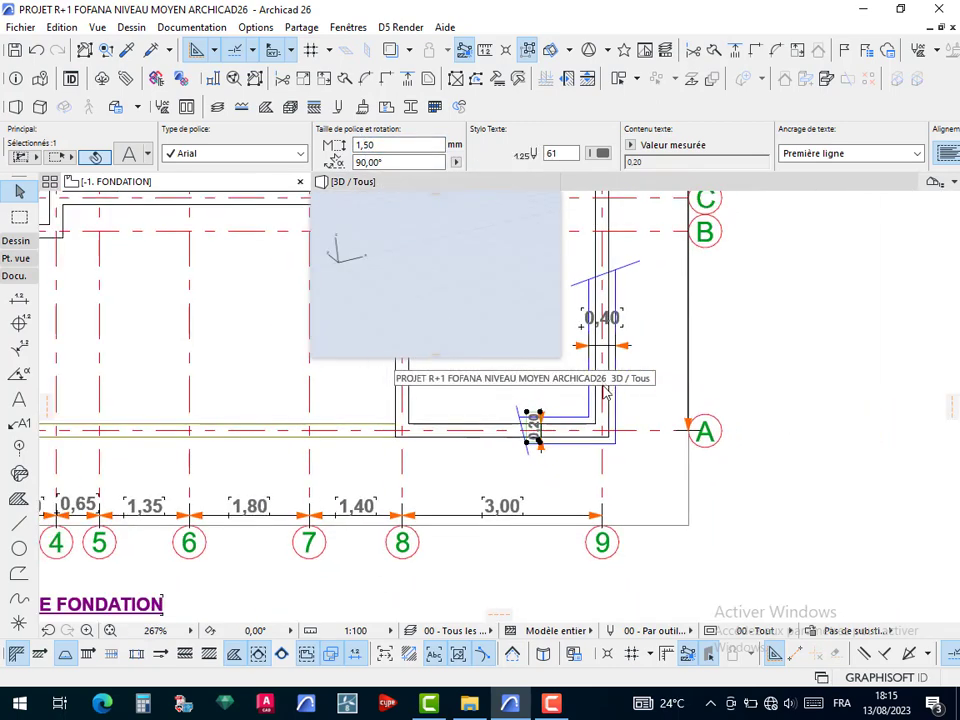
{"action": "middle_click_drag", "start_coordinate": [606, 343], "coordinate": [589, 415]}
{"action": "scroll", "coordinate": [589, 413], "scroll_direction": "up", "scroll_amount": 4}
{"action": "scroll", "coordinate": [632, 380], "scroll_direction": "up", "scroll_amount": 3}
{"action": "left_click", "coordinate": [643, 329]}
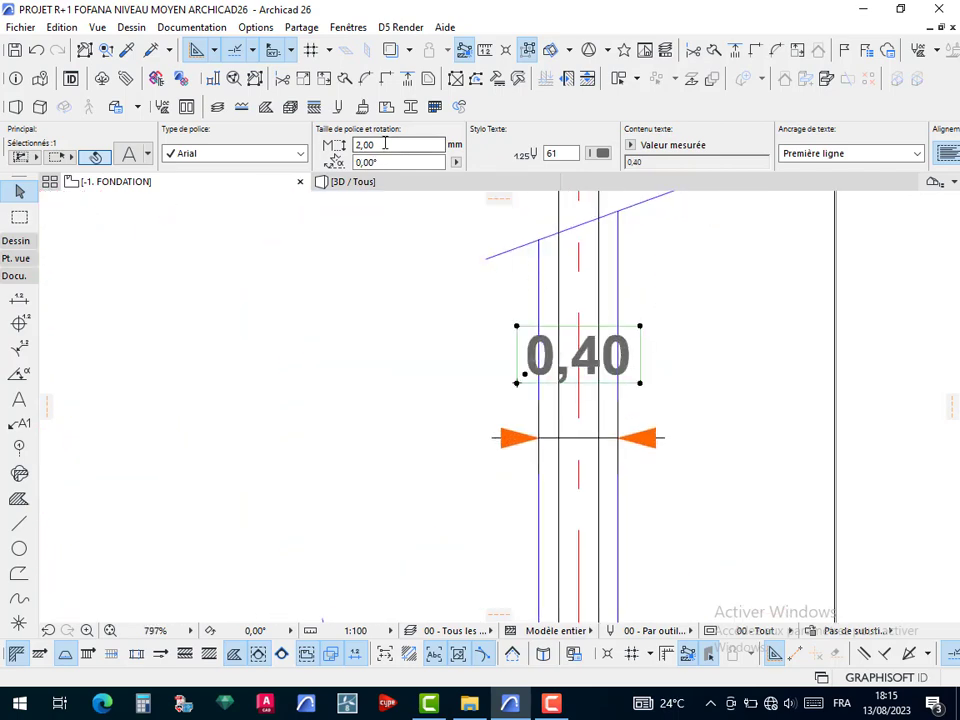
{"action": "left_click_drag", "start_coordinate": [386, 144], "coordinate": [309, 141]}
{"action": "key", "text": "Return"}
{"action": "key", "text": "Escape"}
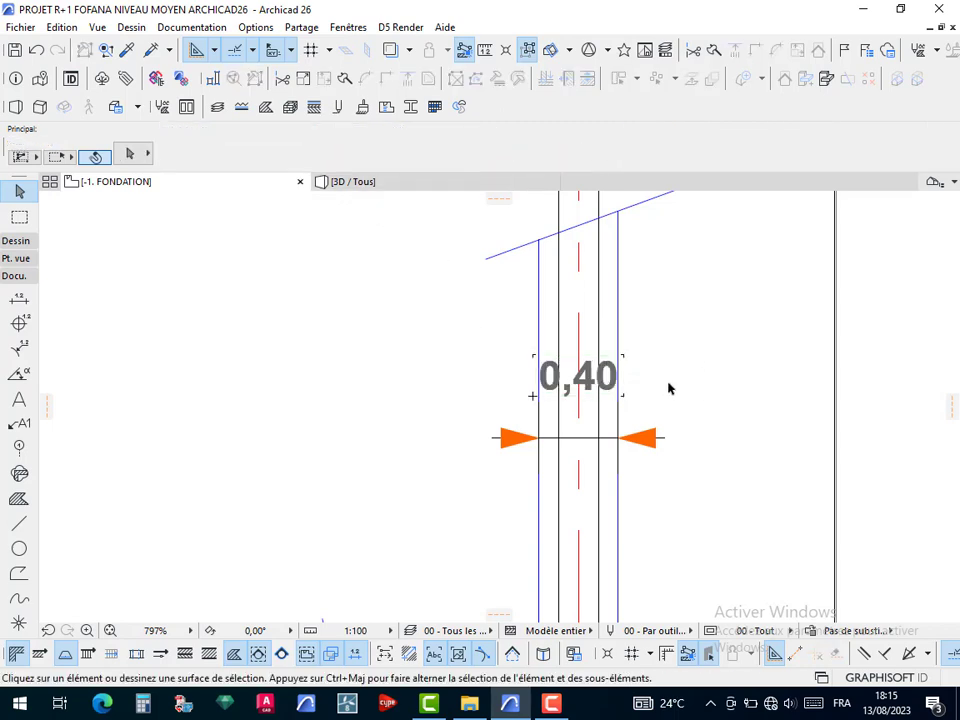
Move the text of the axis 9 strip dimension down so it sits just above its dimension line
{"action": "scroll", "coordinate": [650, 395], "scroll_direction": "down", "scroll_amount": 3}
{"action": "scroll", "coordinate": [633, 408], "scroll_direction": "up", "scroll_amount": 8}
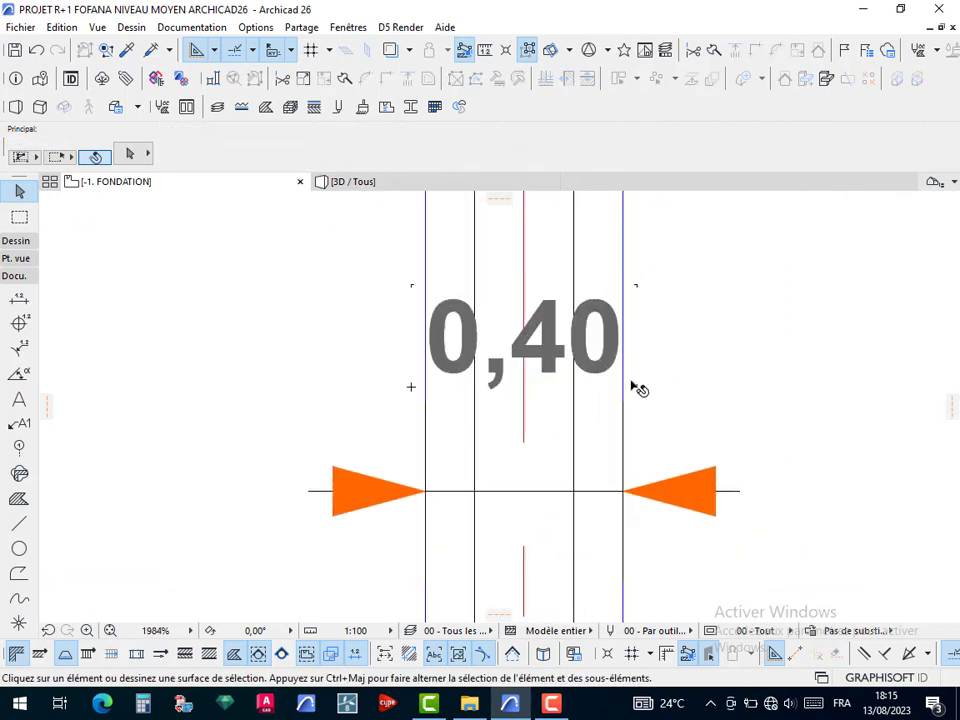
{"action": "left_click", "coordinate": [640, 389]}
{"action": "left_click", "coordinate": [638, 387]}
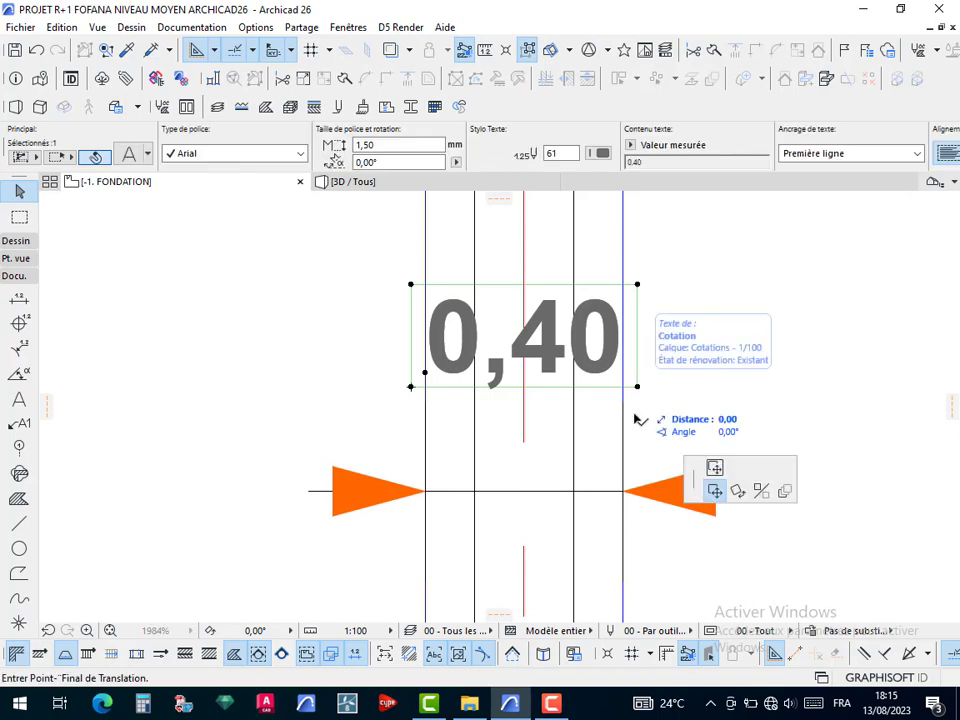
{"action": "left_click", "coordinate": [639, 474]}
{"action": "key", "text": "Escape"}
{"action": "scroll", "coordinate": [769, 317], "scroll_direction": "down", "scroll_amount": 10}
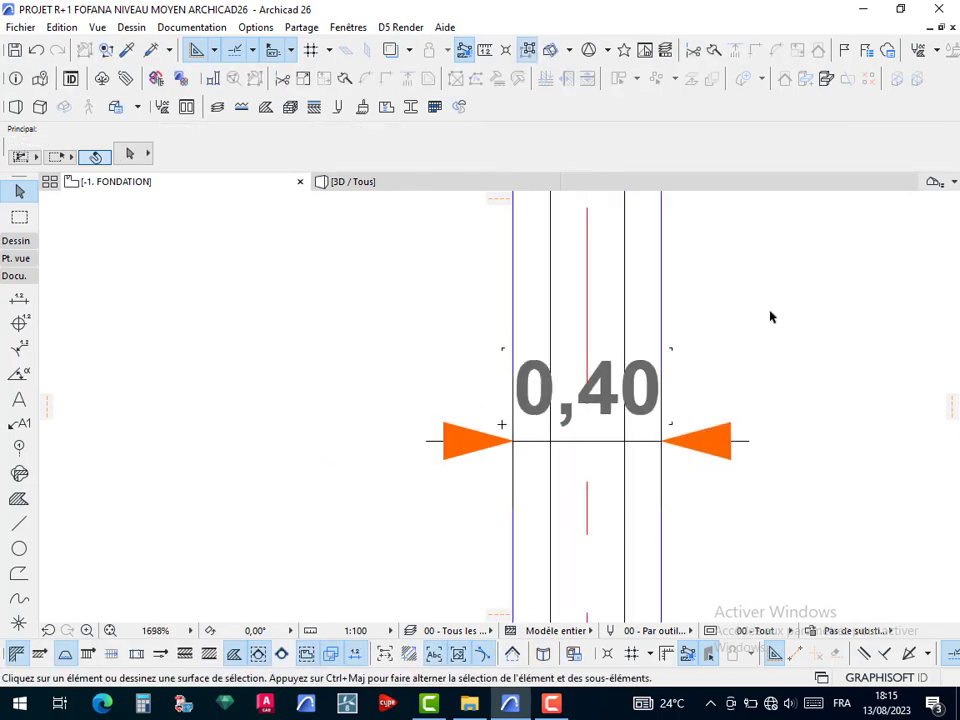
{"action": "scroll", "coordinate": [747, 373], "scroll_direction": "down", "scroll_amount": 2}
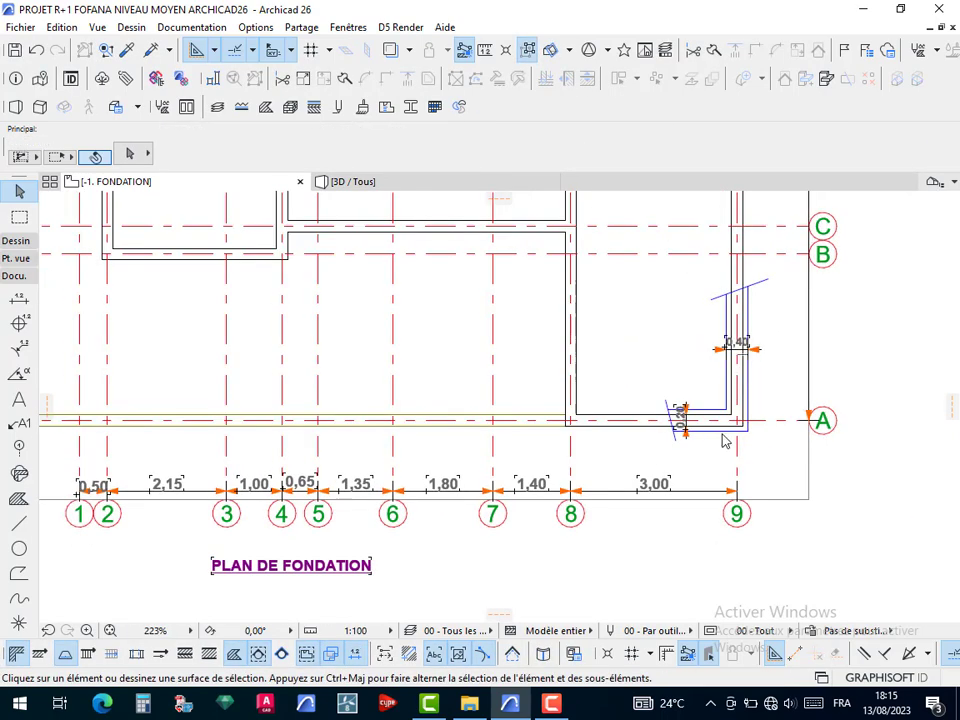
{"action": "scroll", "coordinate": [512, 445], "scroll_direction": "down", "scroll_amount": 2}
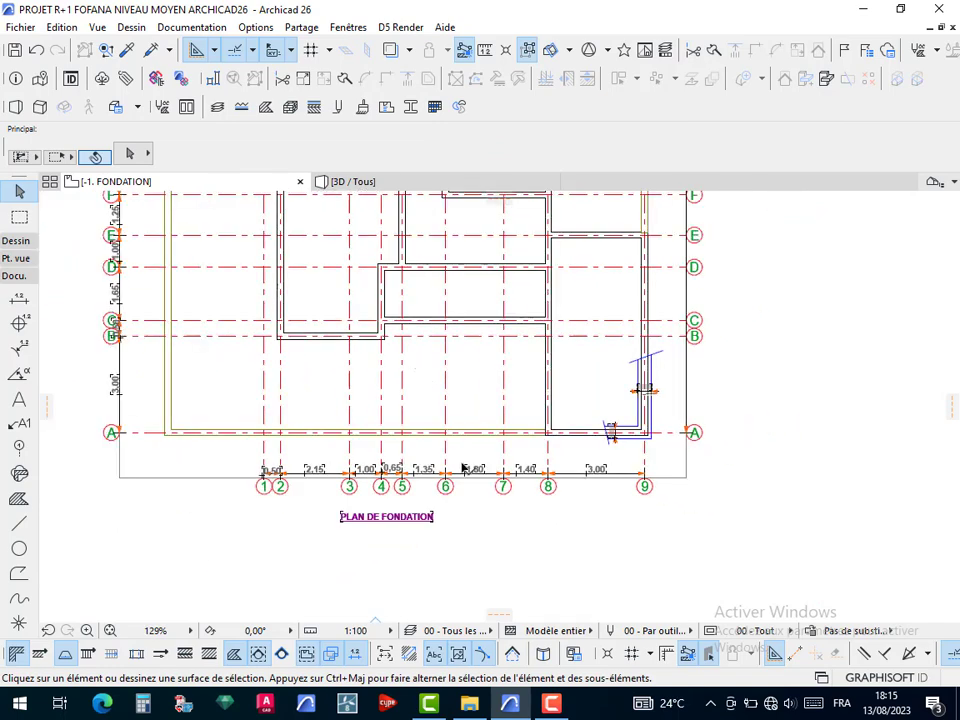
{"action": "scroll", "coordinate": [584, 415], "scroll_direction": "up", "scroll_amount": 3}
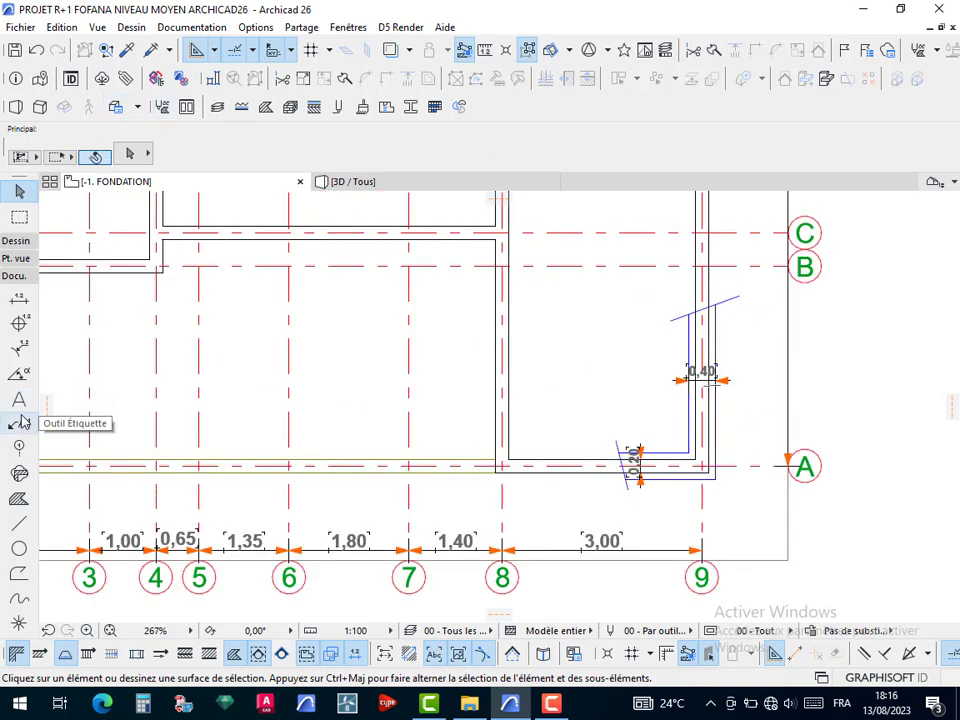
Draw a circle in the corner room between axes 8 and 9, just below axis B
{"action": "left_click", "coordinate": [19, 548]}
{"action": "middle_click_drag", "start_coordinate": [584, 353], "coordinate": [536, 422]}
{"action": "scroll", "coordinate": [536, 422], "scroll_direction": "up", "scroll_amount": 3}
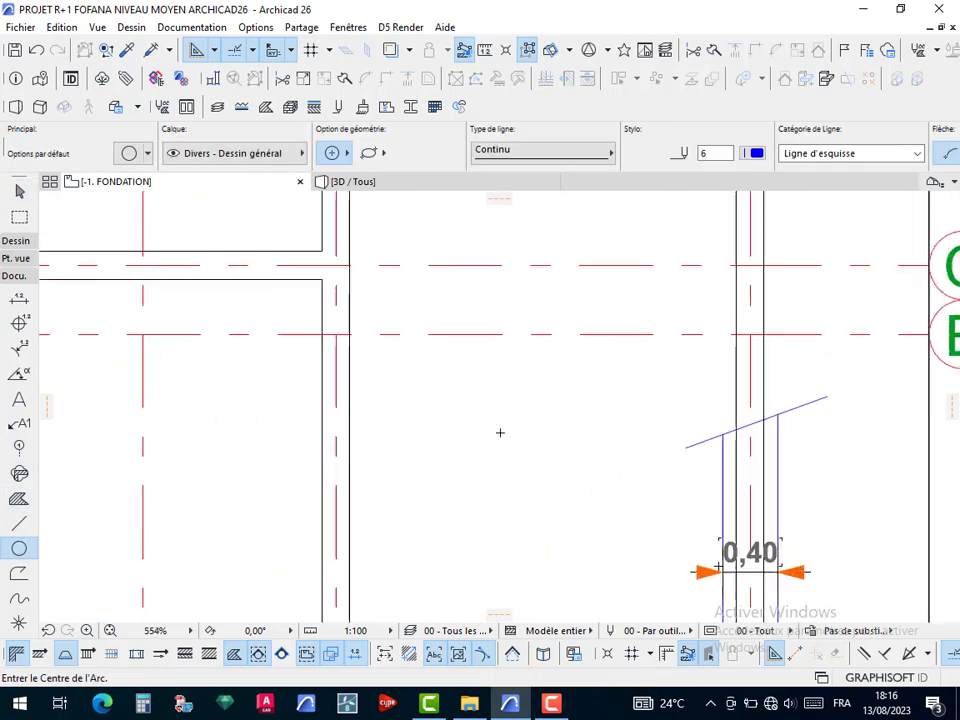
{"action": "left_click", "coordinate": [441, 419]}
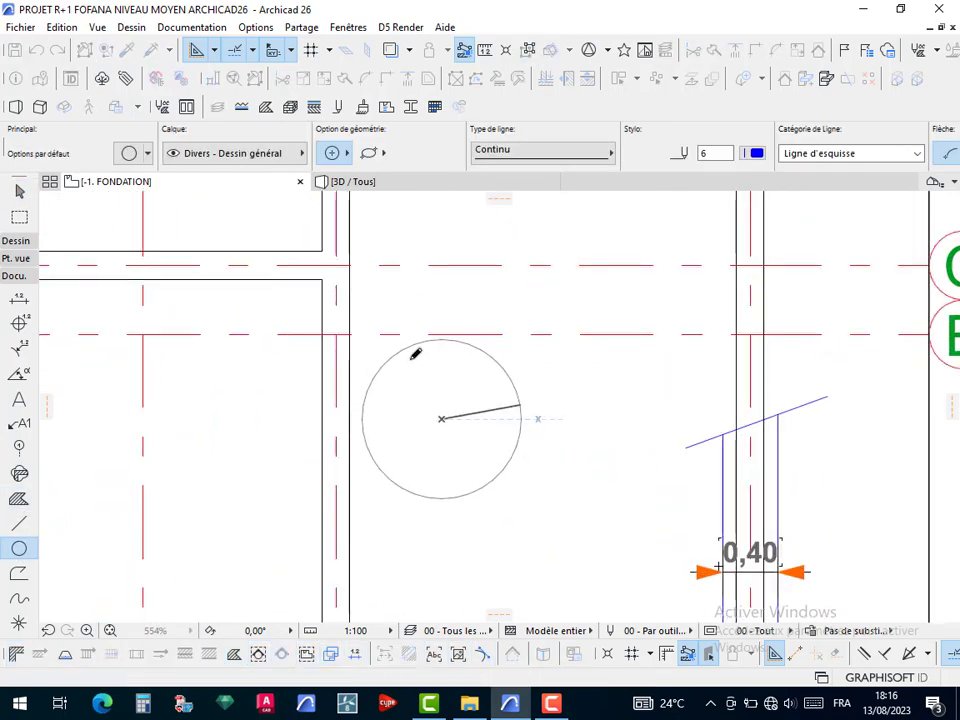
{"action": "left_click", "coordinate": [521, 401]}
{"action": "left_click", "coordinate": [521, 401]}
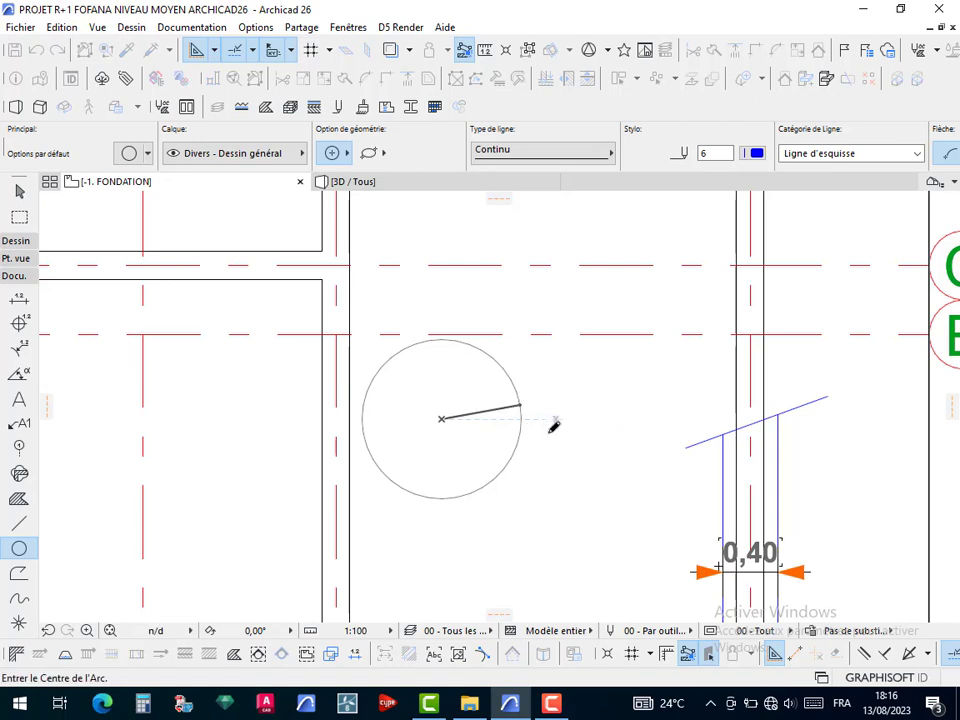
Draw two more circles of similar size below the first so that all three overlap each other
{"action": "left_click", "coordinate": [552, 484]}
{"action": "left_click", "coordinate": [491, 422]}
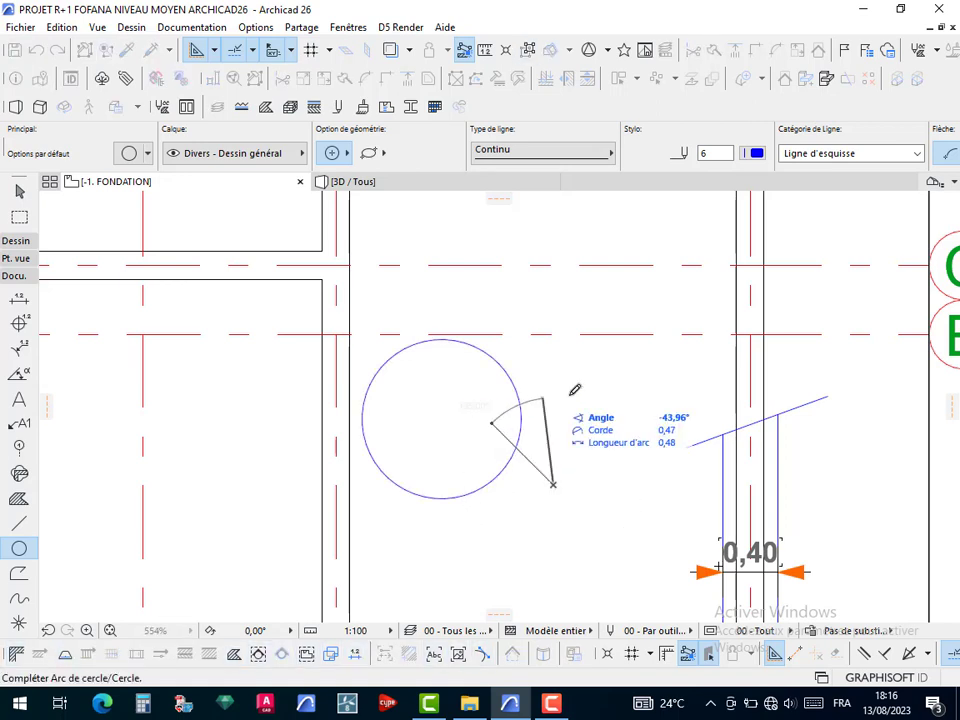
{"action": "left_click", "coordinate": [491, 422]}
{"action": "middle_click_drag", "start_coordinate": [510, 458], "coordinate": [556, 363]}
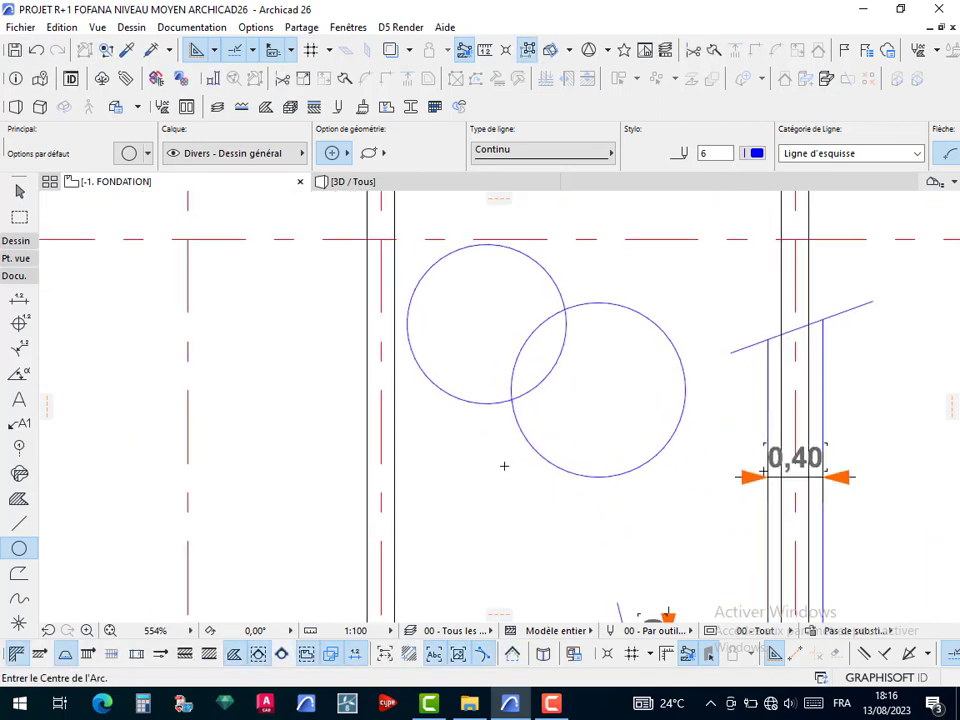
{"action": "left_click", "coordinate": [504, 466]}
{"action": "left_click", "coordinate": [504, 380]}
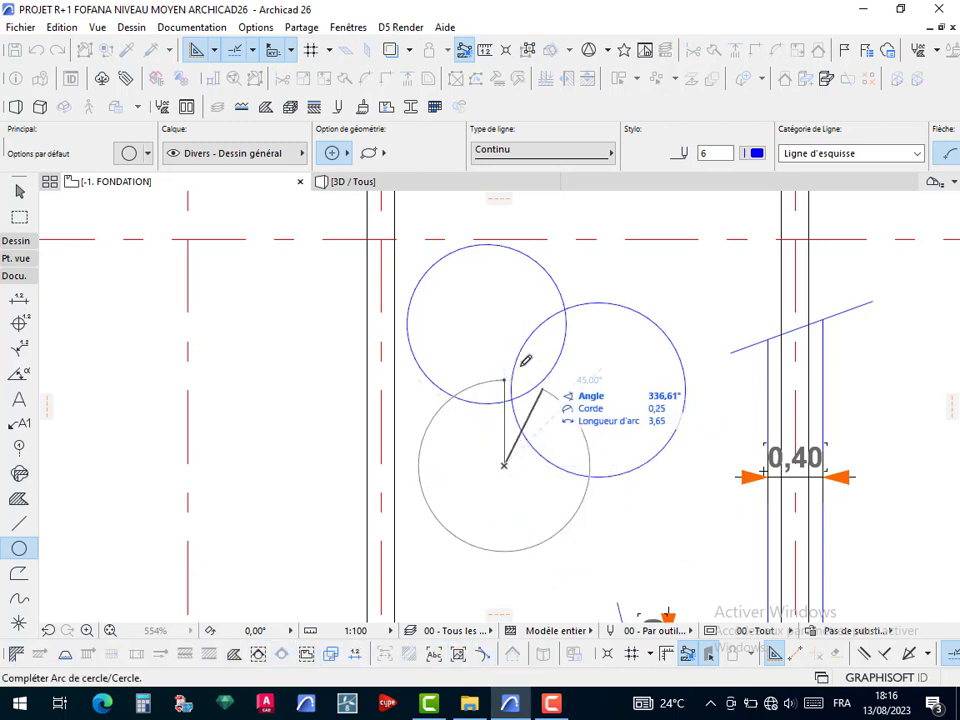
{"action": "left_click", "coordinate": [510, 374]}
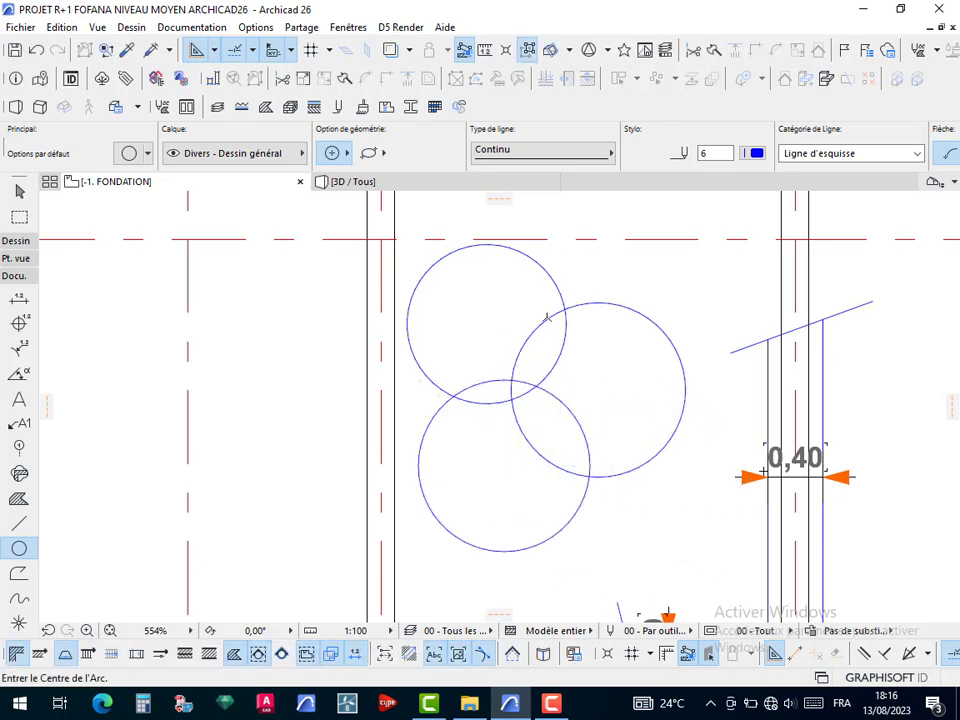
Trim away the inner overlapping arcs of the three circles to leave one closed three-lobed outline
{"action": "left_click", "coordinate": [282, 79]}
{"action": "key", "text": "Escape"}
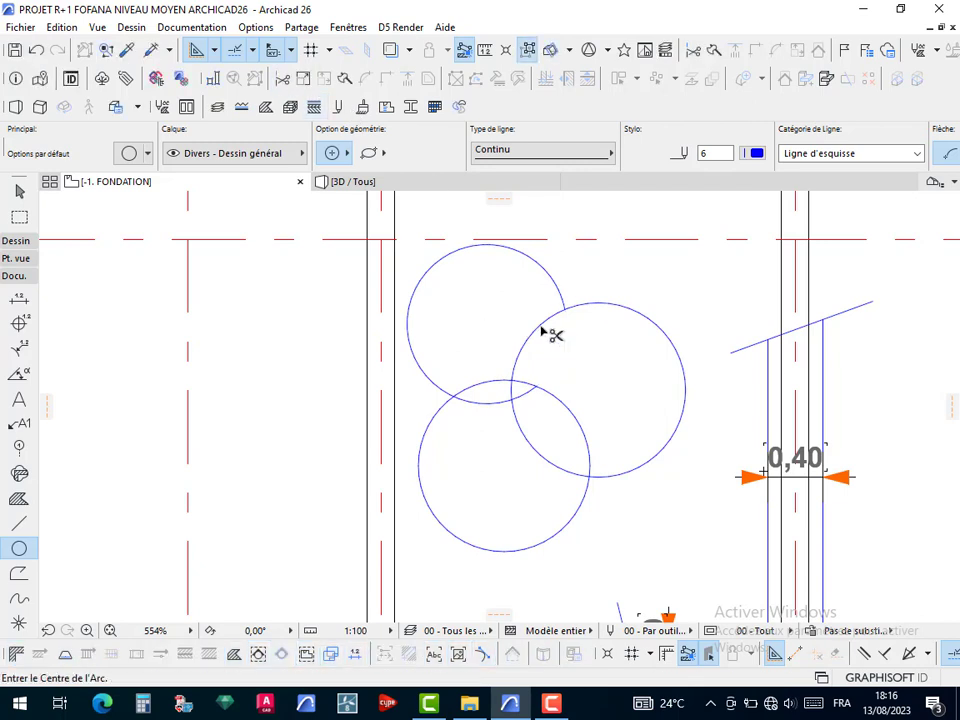
{"action": "left_click", "coordinate": [539, 326]}
{"action": "key", "text": "Escape"}
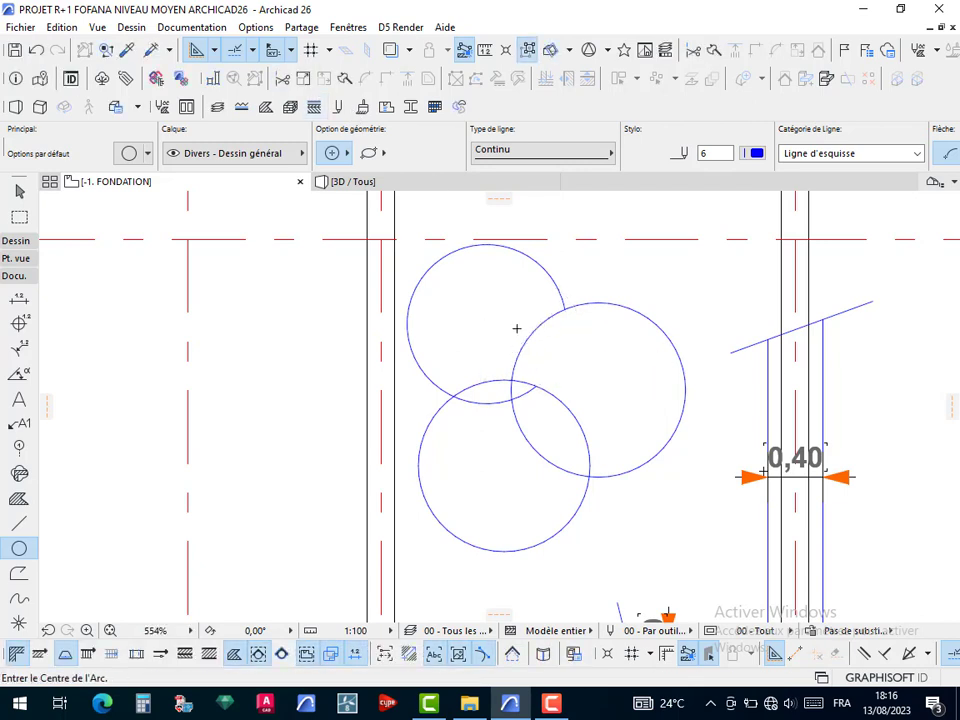
{"action": "left_click", "coordinate": [287, 79]}
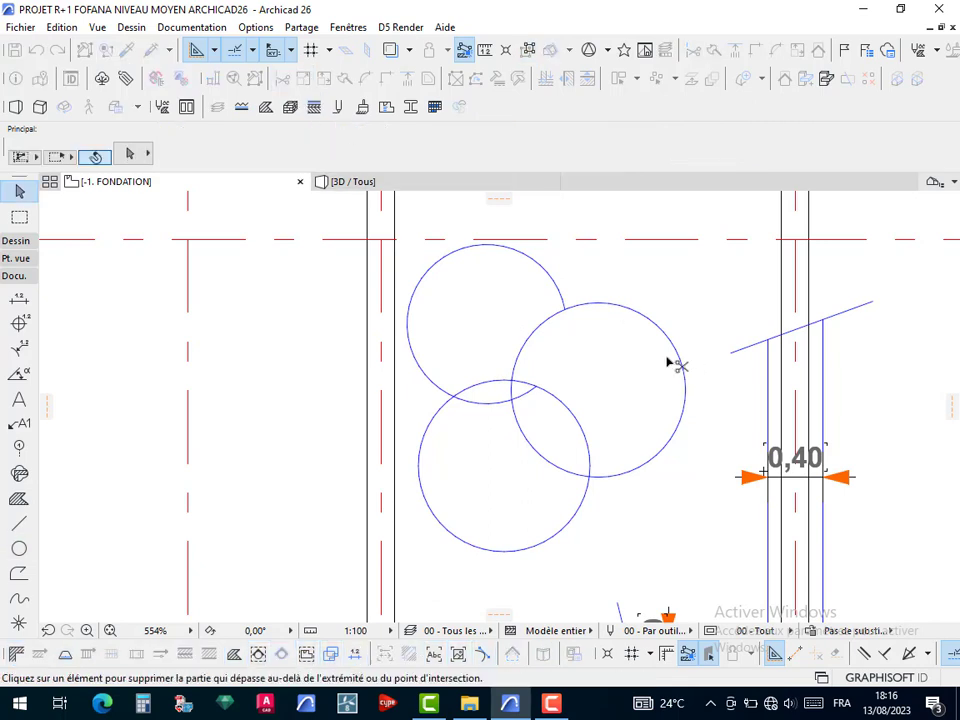
{"action": "left_click", "coordinate": [537, 330]}
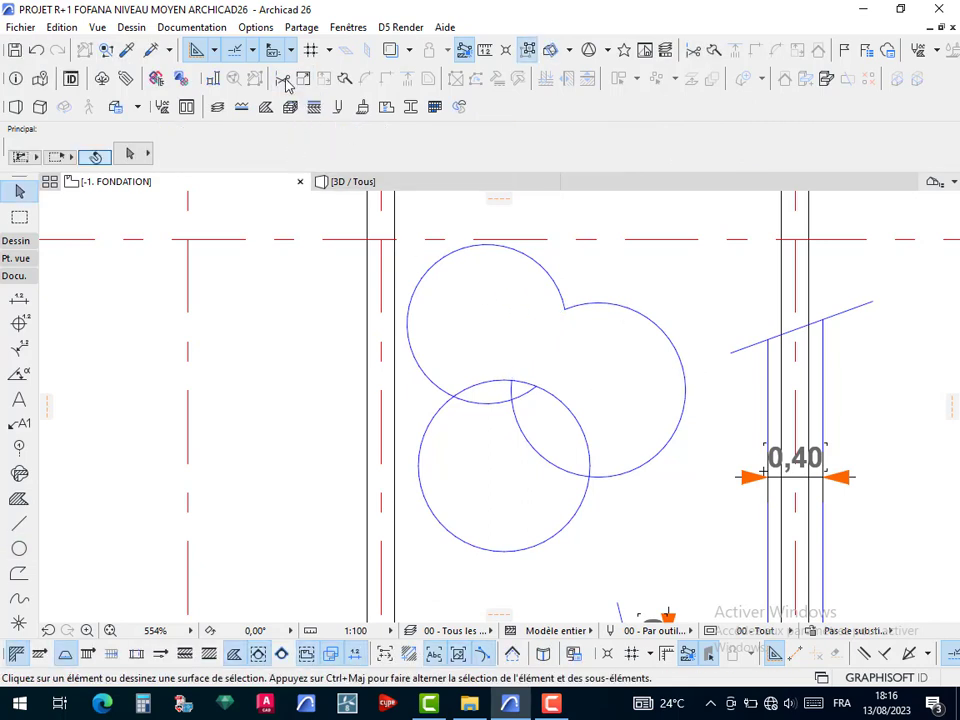
{"action": "left_click", "coordinate": [495, 385]}
{"action": "left_click", "coordinate": [484, 405]}
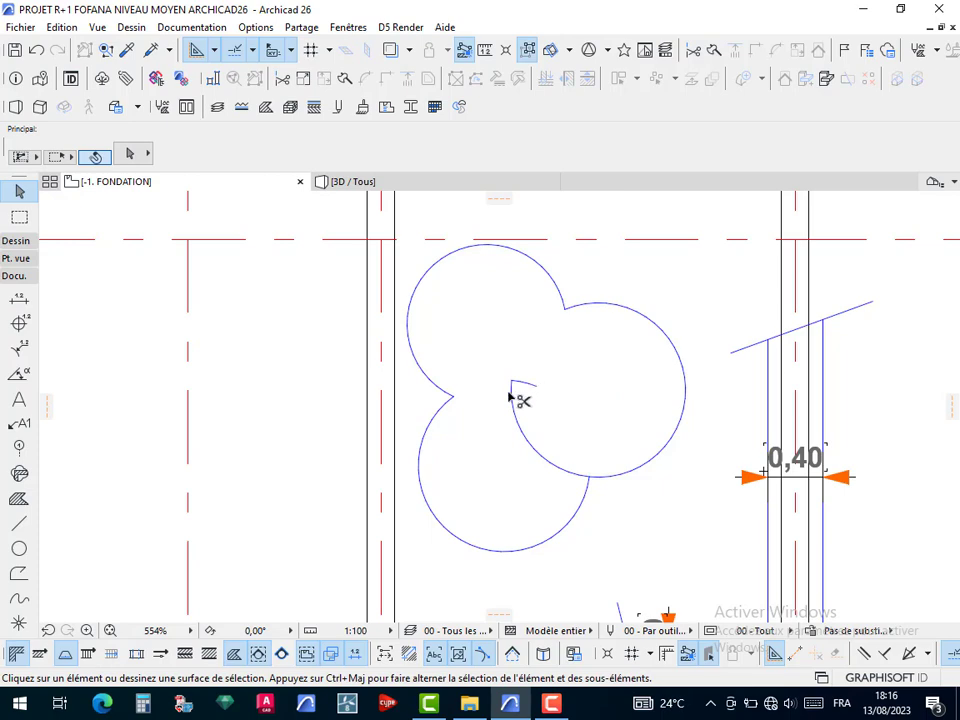
{"action": "left_click", "coordinate": [509, 394]}
{"action": "scroll", "coordinate": [619, 378], "scroll_direction": "down", "scroll_amount": 3}
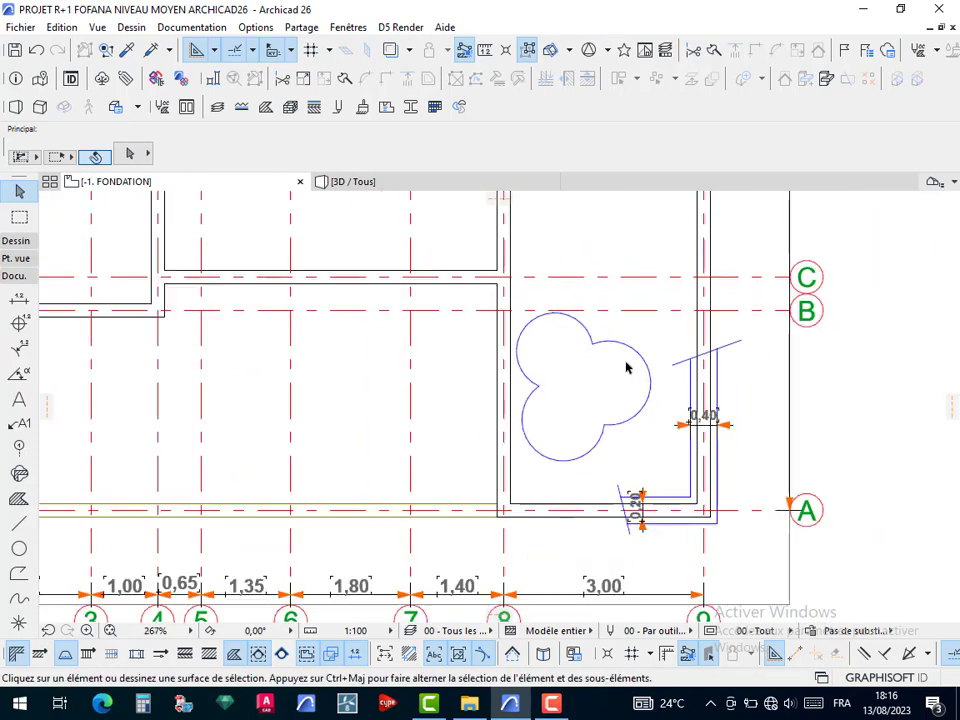
{"action": "left_click", "coordinate": [590, 346]}
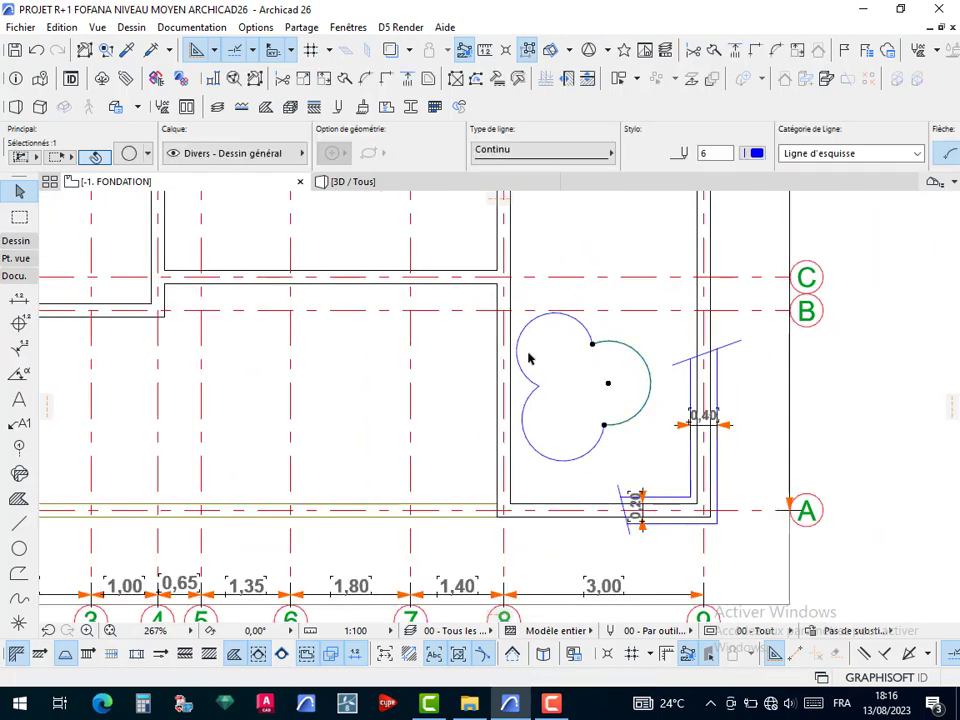
{"action": "left_click", "coordinate": [522, 360], "text": "shift"}
{"action": "left_click", "coordinate": [541, 443], "text": "shift"}
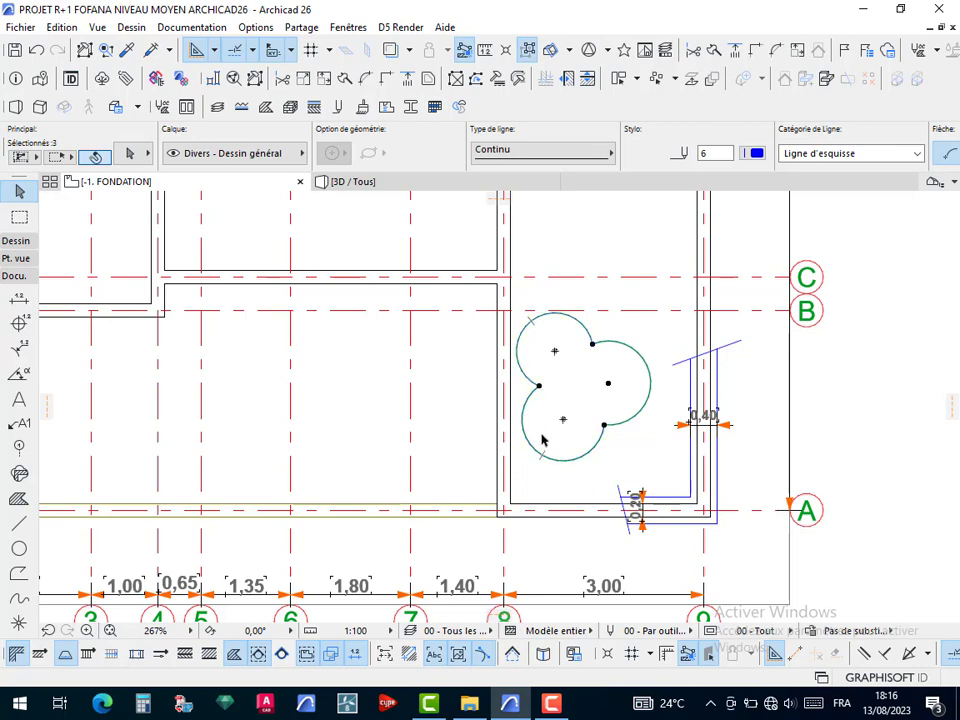
{"action": "key", "text": "Escape"}
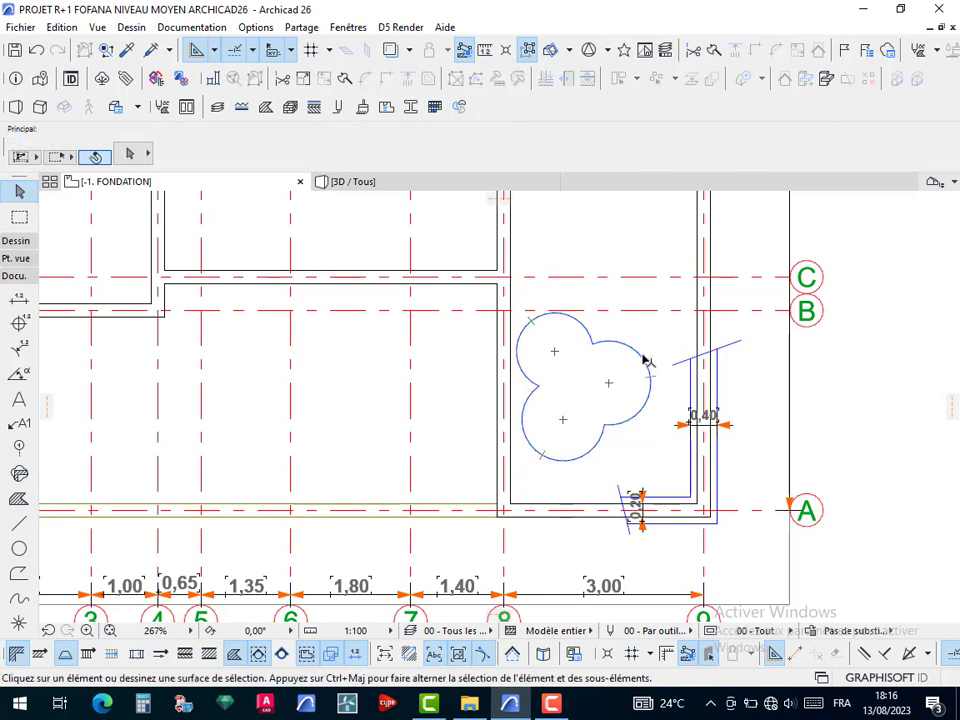
Change the pen colour of all three arcs of the lobed outline to grey
{"action": "left_click", "coordinate": [645, 362]}
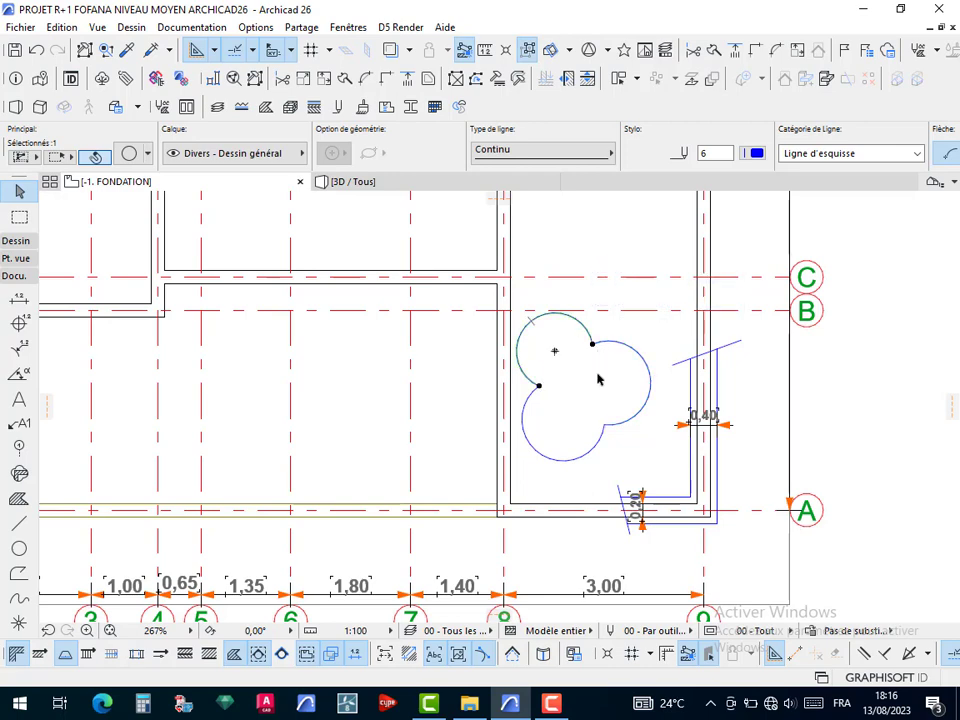
{"action": "scroll", "coordinate": [598, 379], "scroll_direction": "up", "scroll_amount": 3}
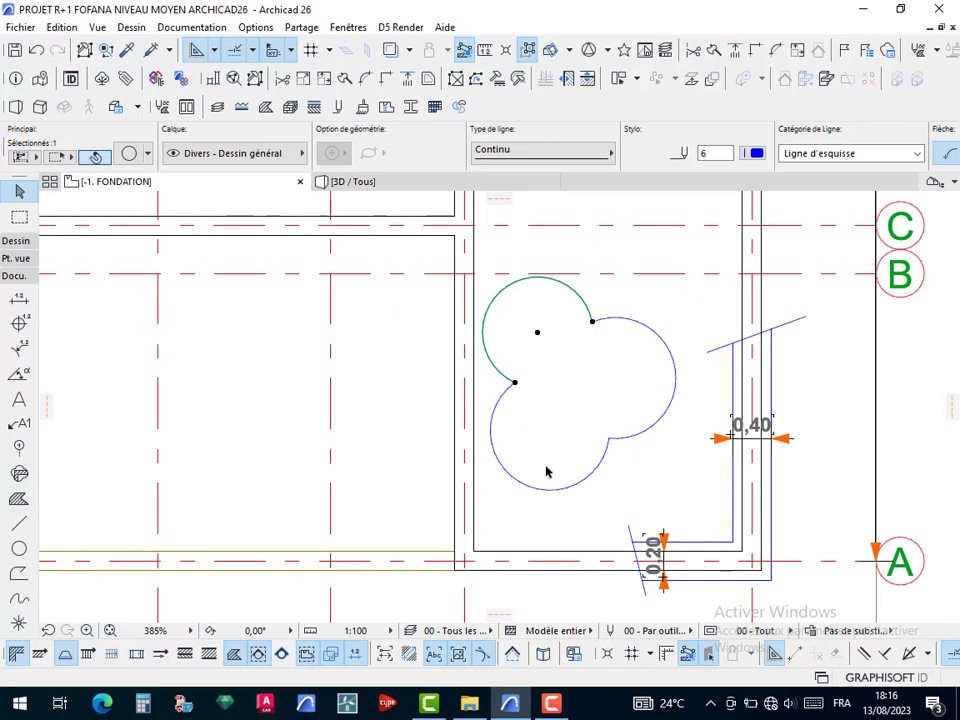
{"action": "left_click", "coordinate": [503, 470], "text": "shift"}
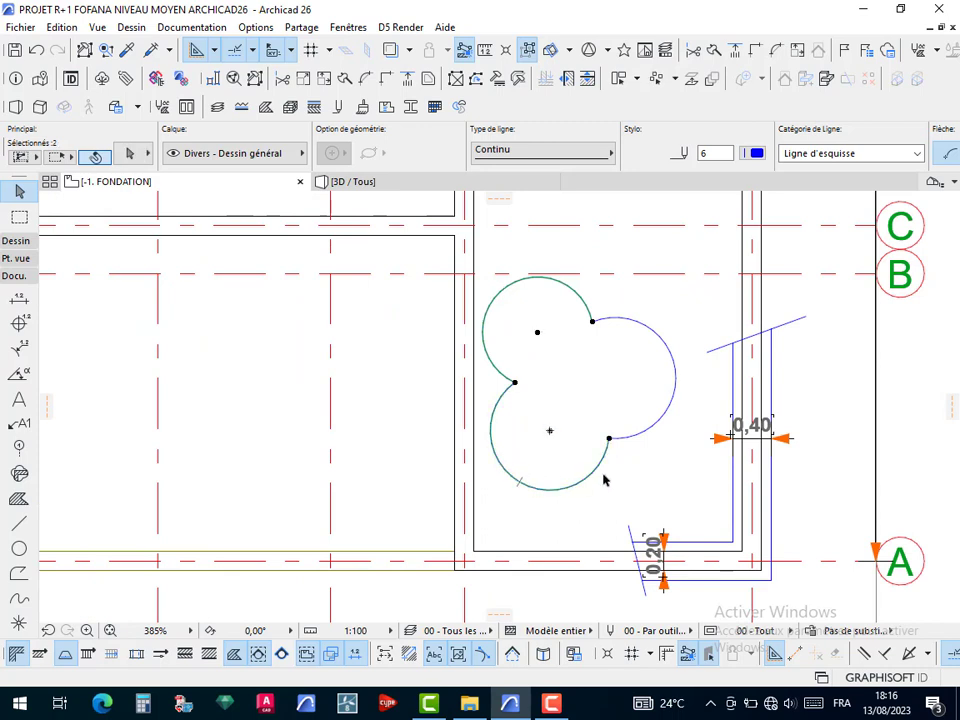
{"action": "left_click", "coordinate": [641, 437], "text": "shift"}
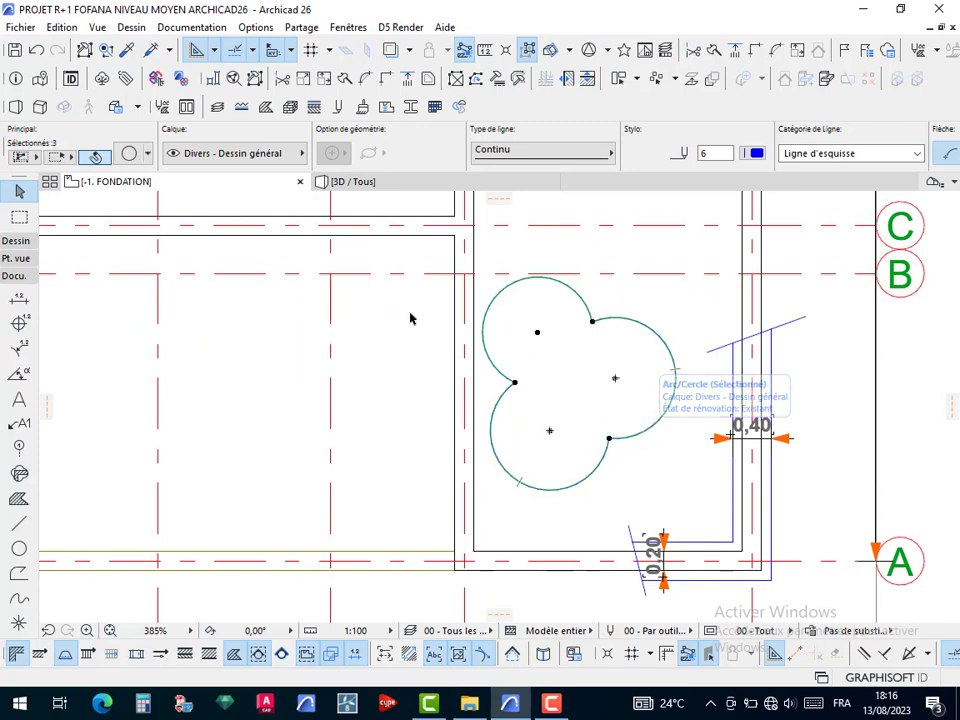
{"action": "left_click", "coordinate": [755, 152]}
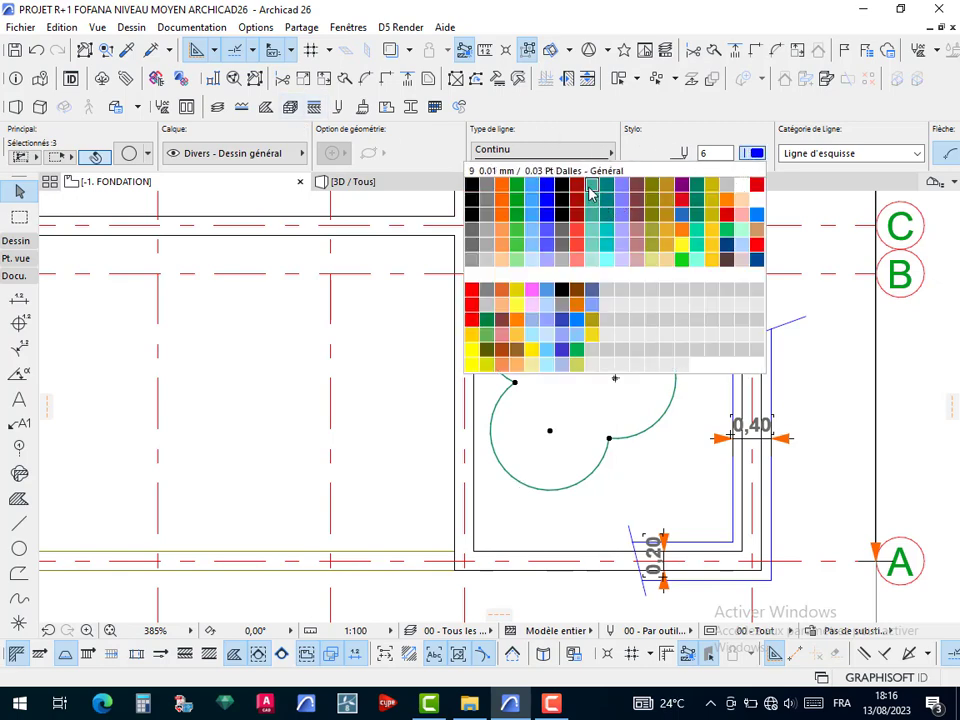
{"action": "left_click", "coordinate": [472, 236]}
{"action": "left_click", "coordinate": [574, 349]}
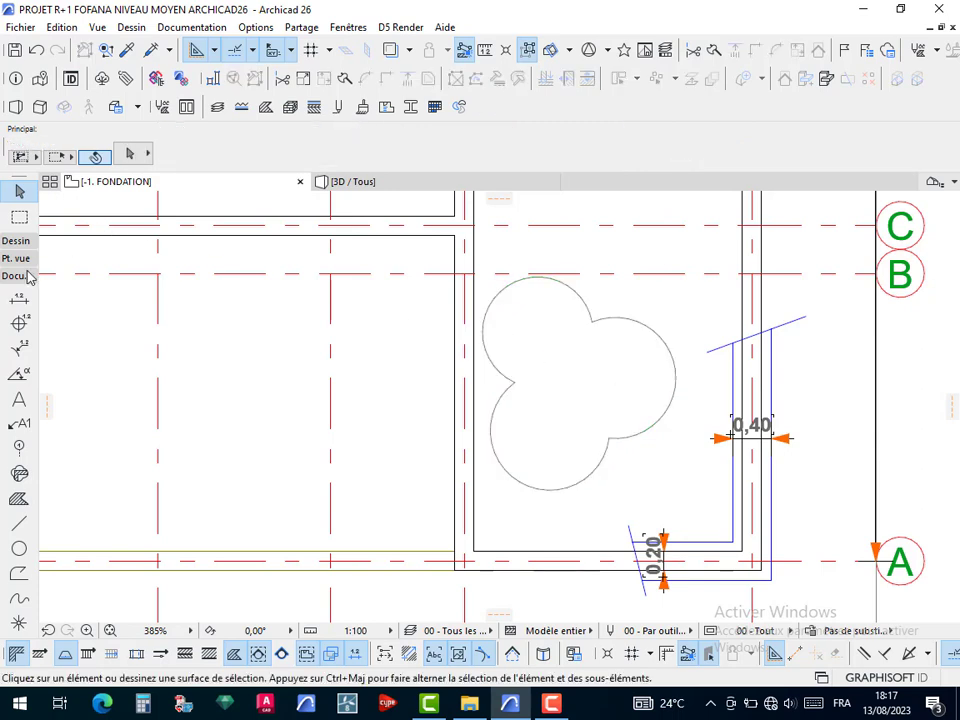
Set up a polygonal hatch with the category Hachure d'esquisse and the pattern Carrelage 30x30
{"action": "left_click", "coordinate": [15, 241]}
{"action": "left_click", "coordinate": [15, 245]}
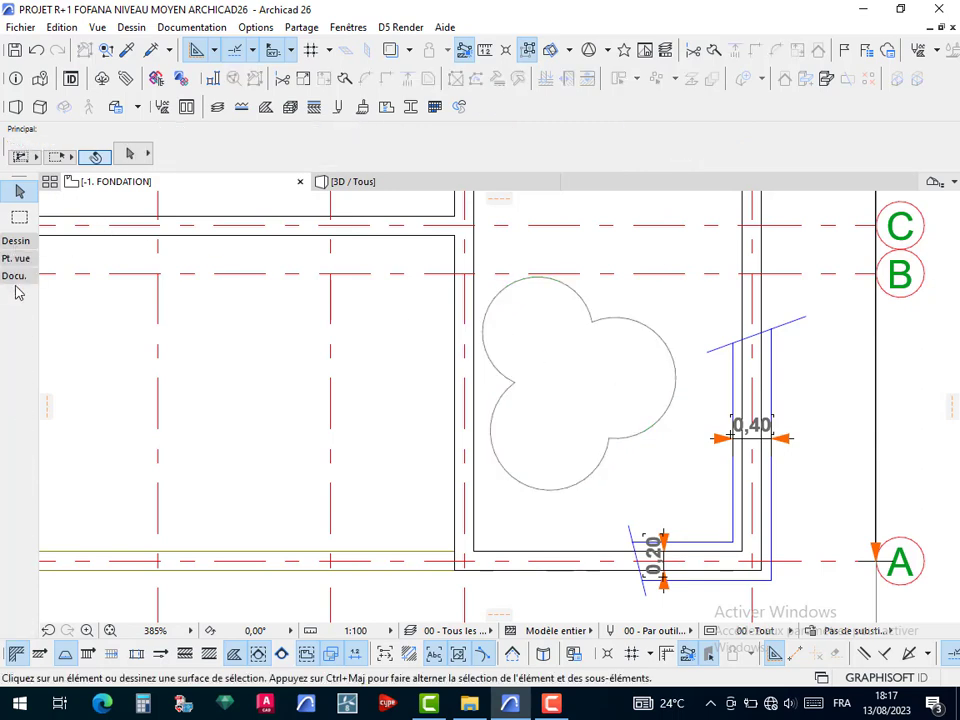
{"action": "left_click", "coordinate": [15, 278]}
{"action": "left_click", "coordinate": [19, 498]}
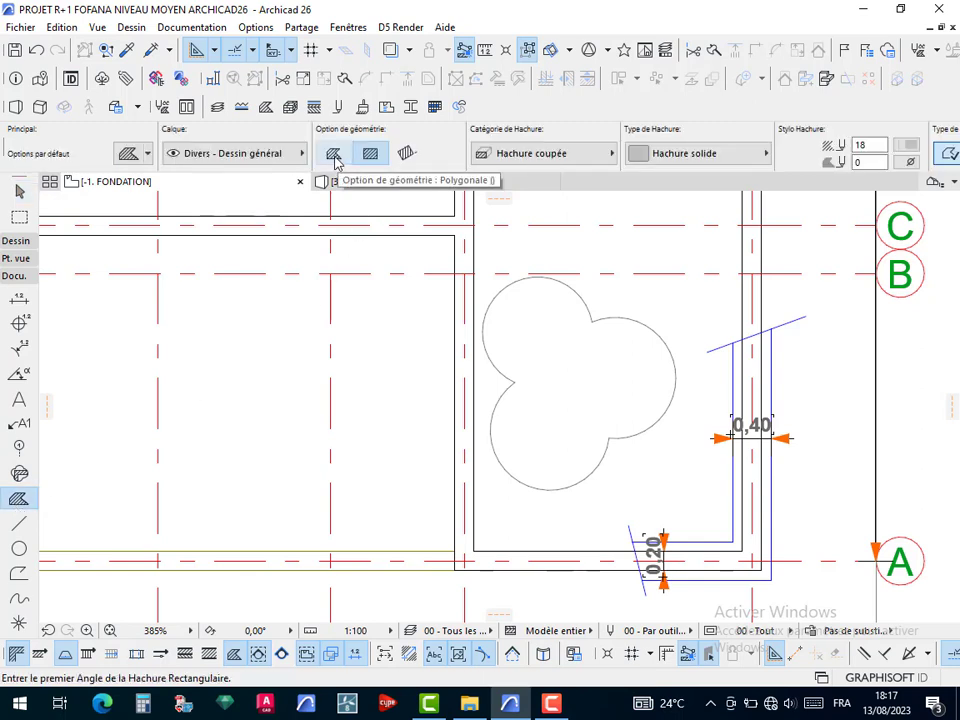
{"action": "left_click", "coordinate": [527, 153]}
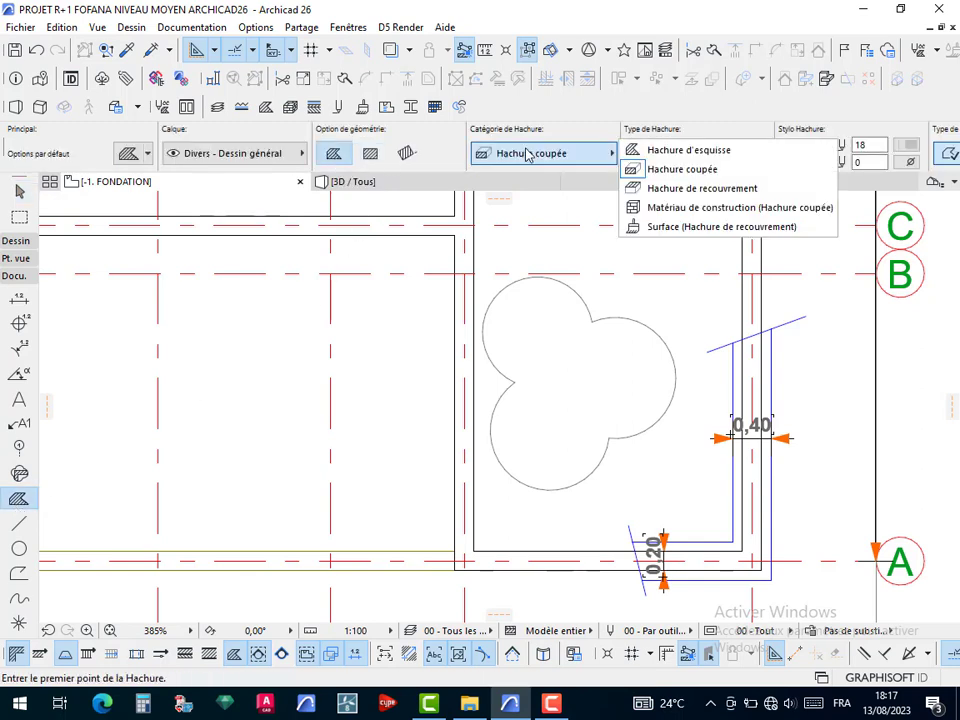
{"action": "left_click", "coordinate": [705, 155]}
{"action": "left_click", "coordinate": [696, 158]}
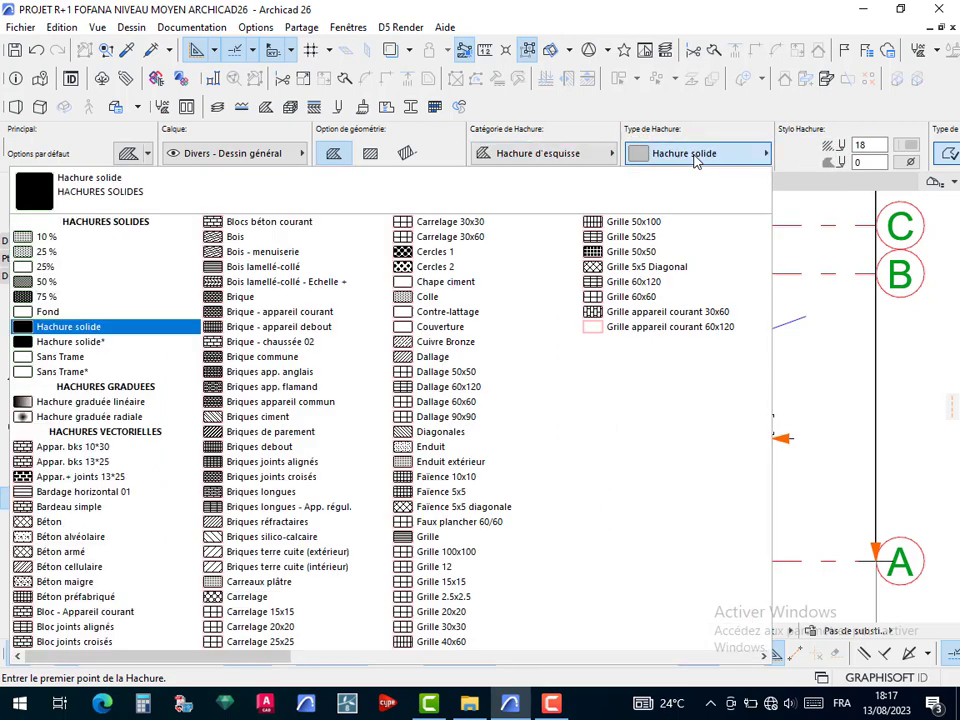
{"action": "left_click", "coordinate": [452, 224]}
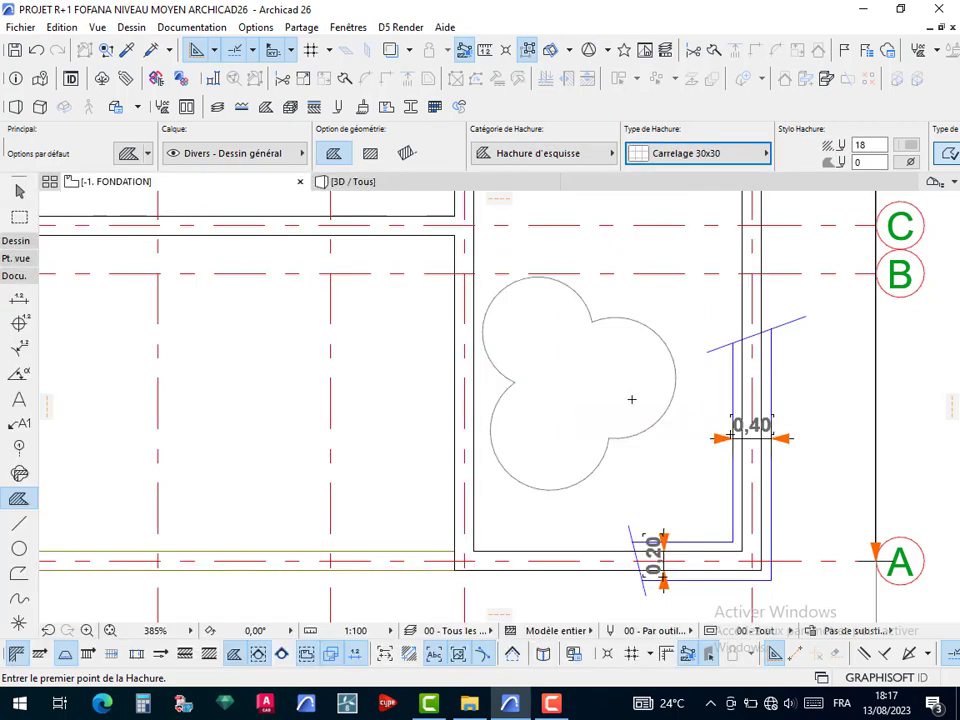
Fill the inside of the closed three-lobed outline with the Carrelage 30x30 hatch
{"action": "scroll", "coordinate": [549, 432], "scroll_direction": "up", "scroll_amount": 5}
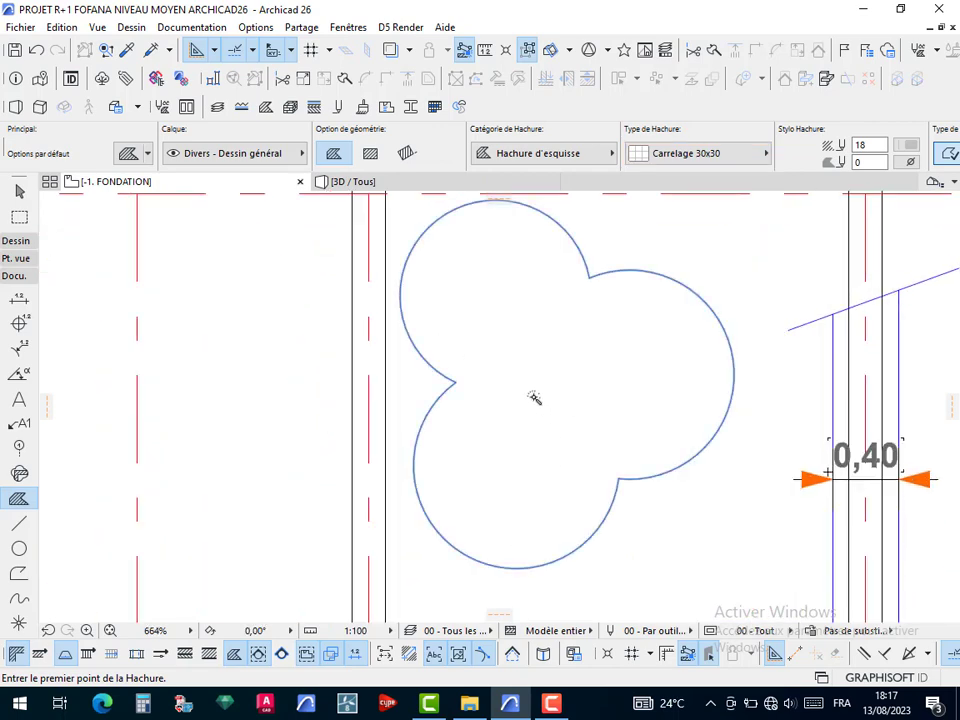
{"action": "left_click", "coordinate": [533, 398]}
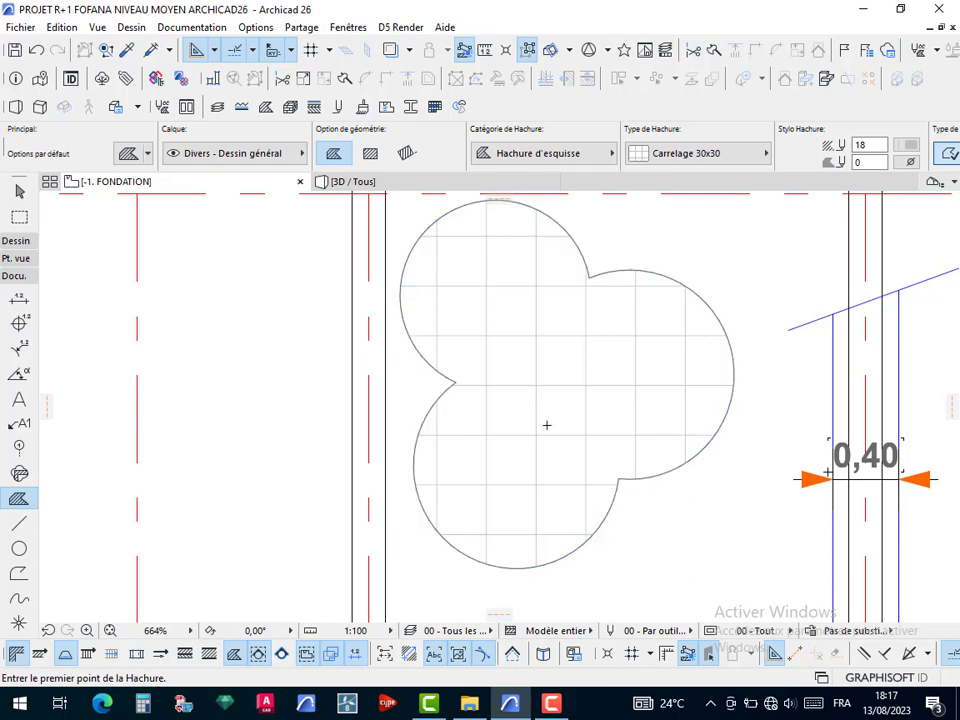
{"action": "scroll", "coordinate": [541, 424], "scroll_direction": "down", "scroll_amount": 5}
{"action": "scroll", "coordinate": [527, 400], "scroll_direction": "up", "scroll_amount": 7}
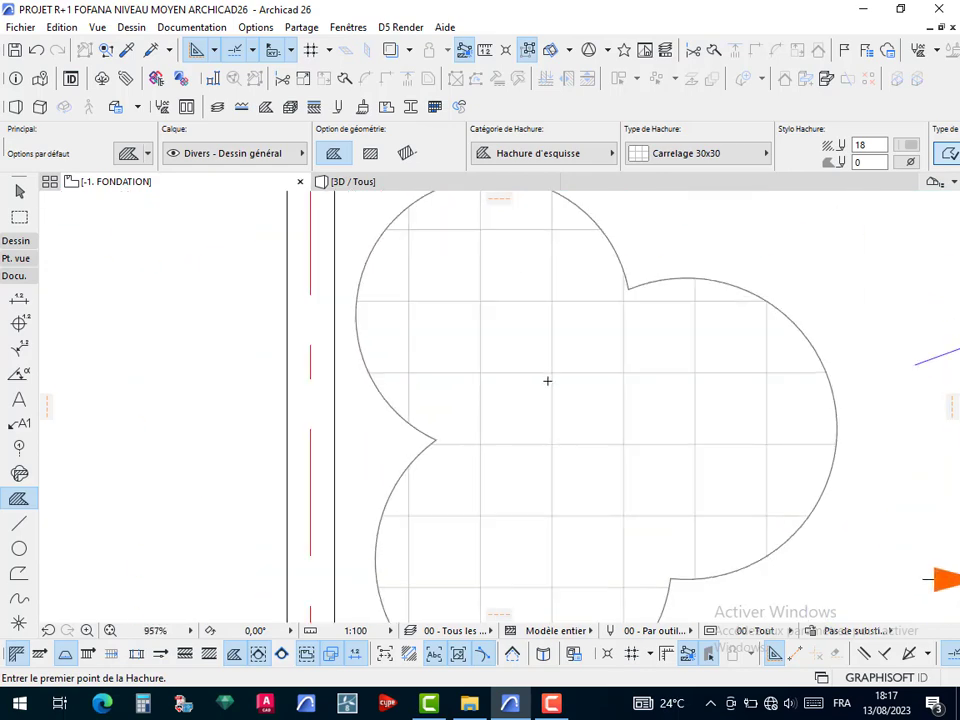
{"action": "key", "text": "Escape"}
Change the pattern pen colour of the tile hatch to a darker grey
{"action": "left_click", "coordinate": [535, 383]}
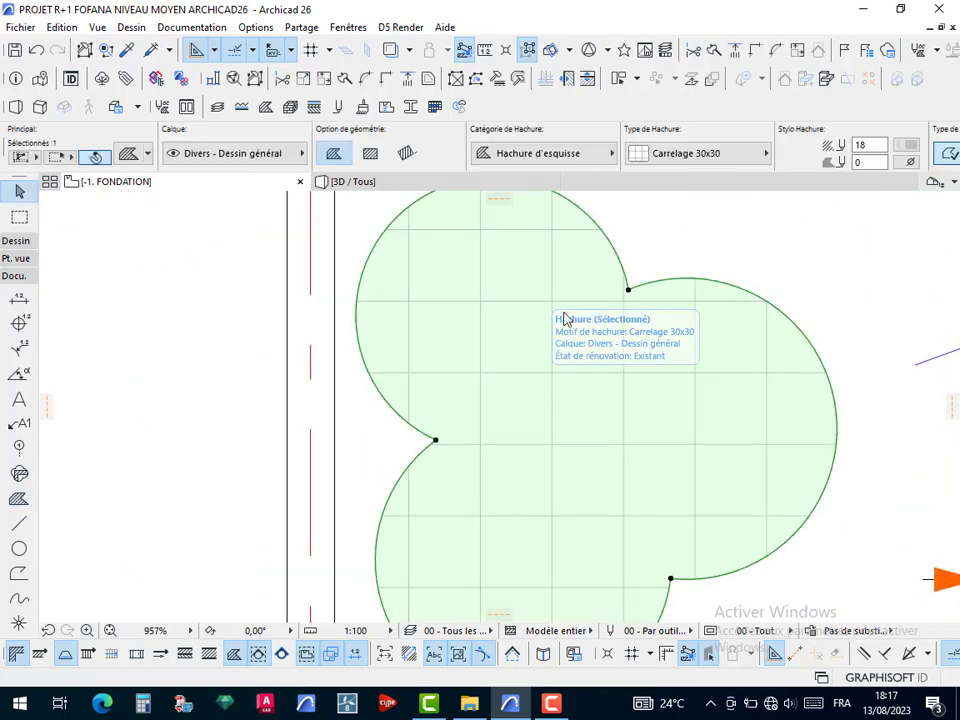
{"action": "left_click", "coordinate": [907, 146]}
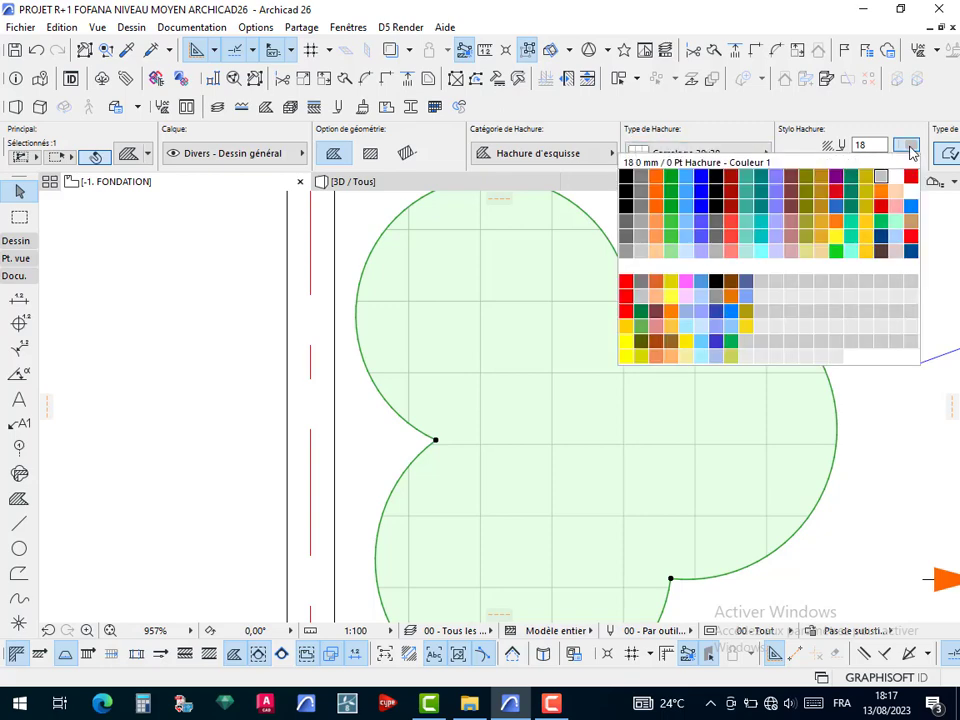
{"action": "left_click", "coordinate": [654, 246]}
{"action": "left_click", "coordinate": [667, 256]}
{"action": "scroll", "coordinate": [669, 253], "scroll_direction": "down", "scroll_amount": 10}
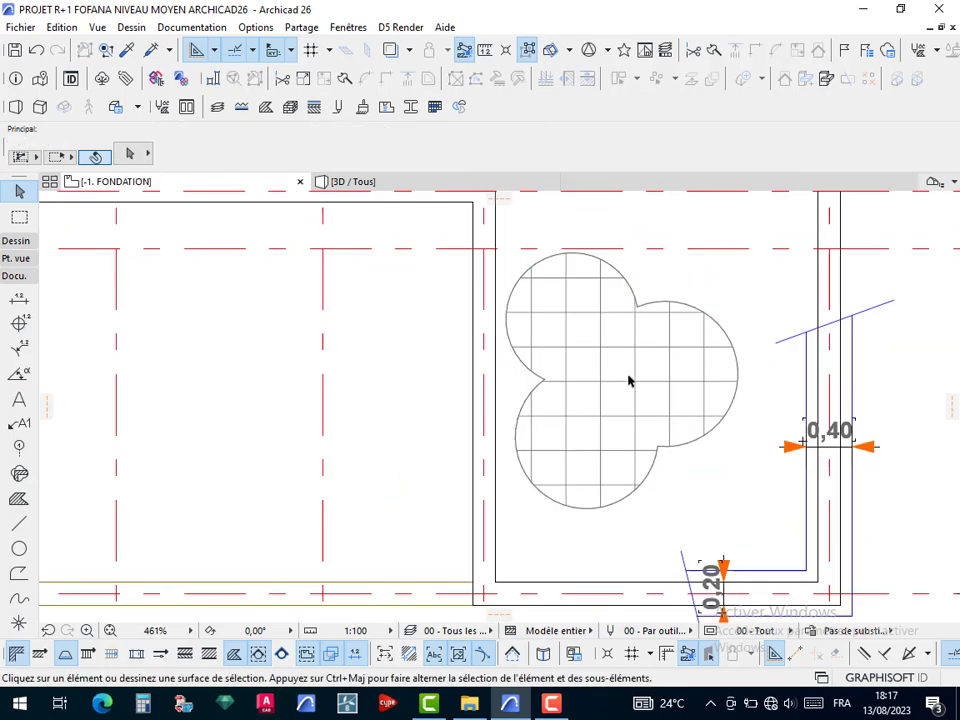
Copy the tile-hatched three-lobed area with its arc outline from the corner room into the room between axes 2 and 5, around axis F
{"action": "scroll", "coordinate": [639, 392], "scroll_direction": "down", "scroll_amount": 4}
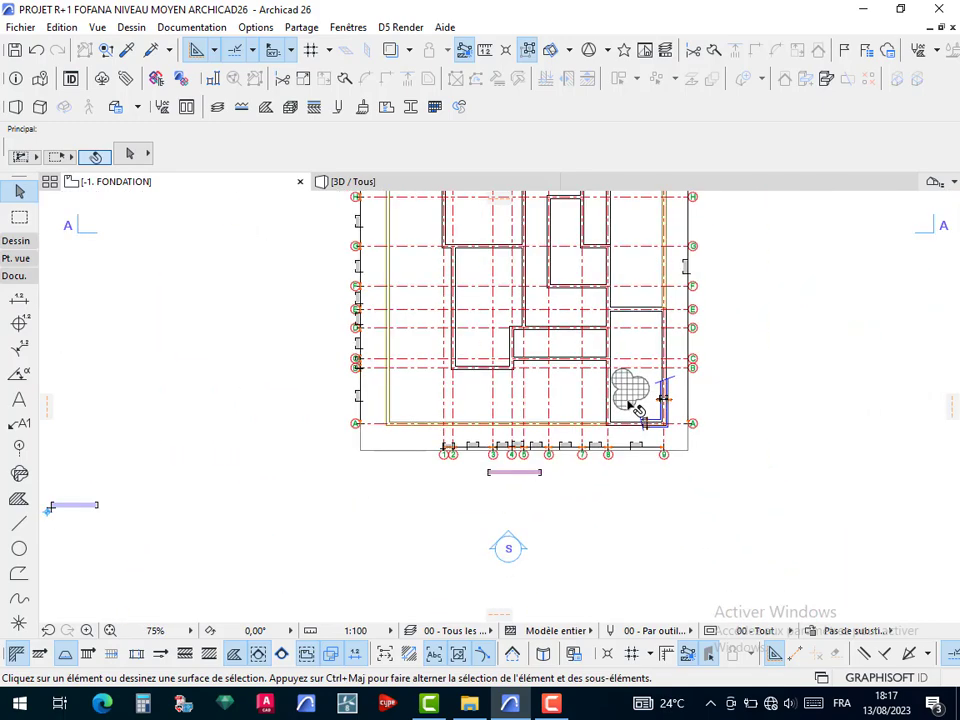
{"action": "scroll", "coordinate": [636, 390], "scroll_direction": "up", "scroll_amount": 8}
{"action": "left_click", "coordinate": [701, 335]}
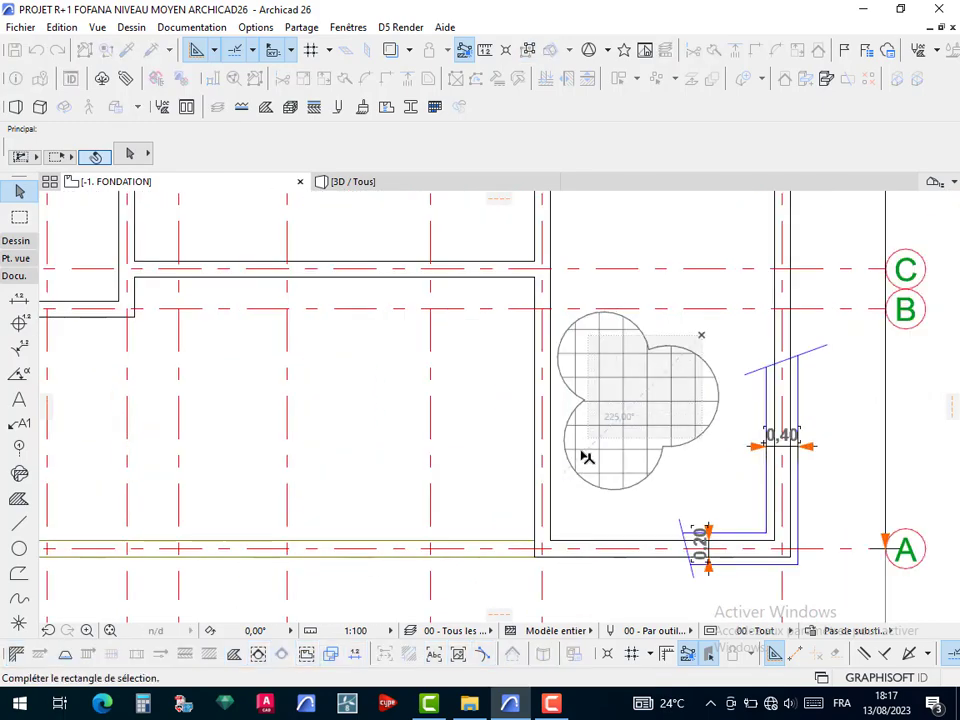
{"action": "left_click", "coordinate": [571, 489]}
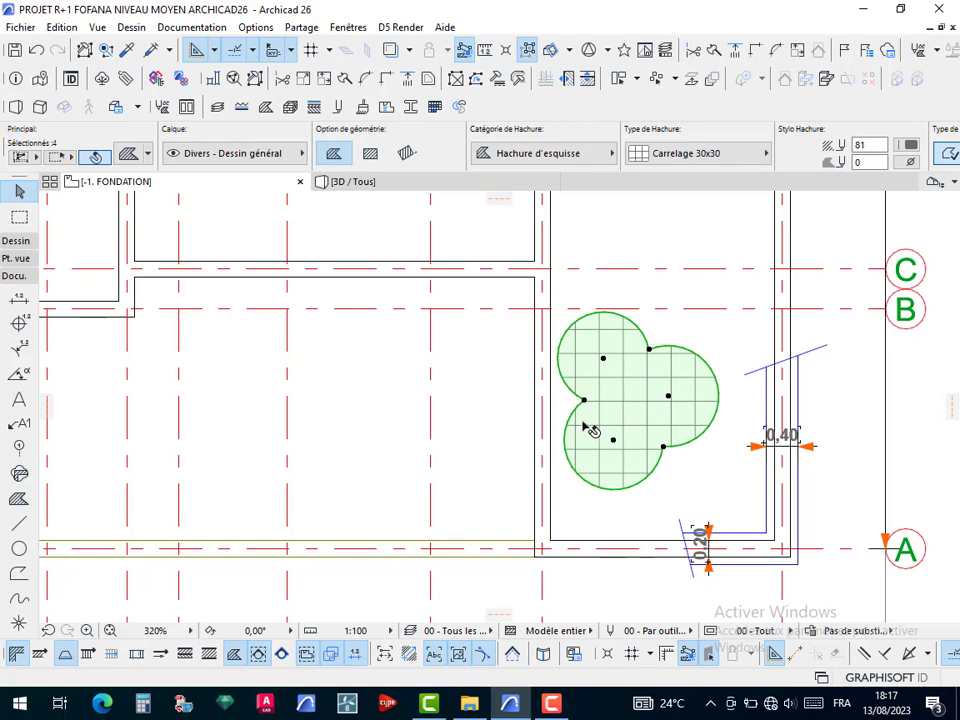
{"action": "key", "text": "ctrl+shift+d"}
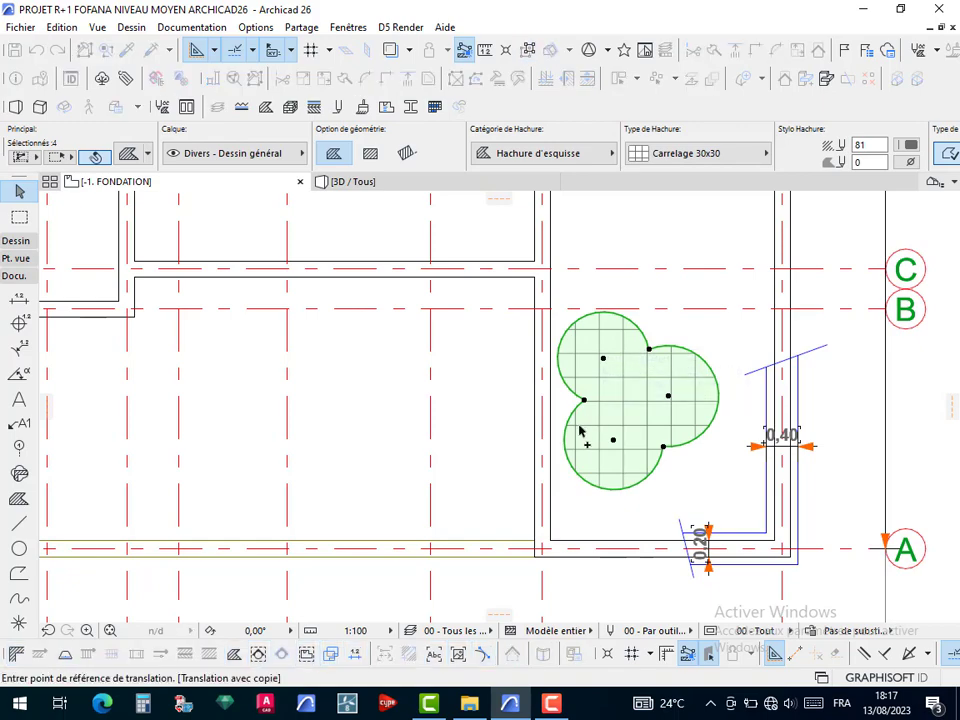
{"action": "left_click", "coordinate": [622, 401]}
{"action": "scroll", "coordinate": [600, 487], "scroll_direction": "down", "scroll_amount": 5}
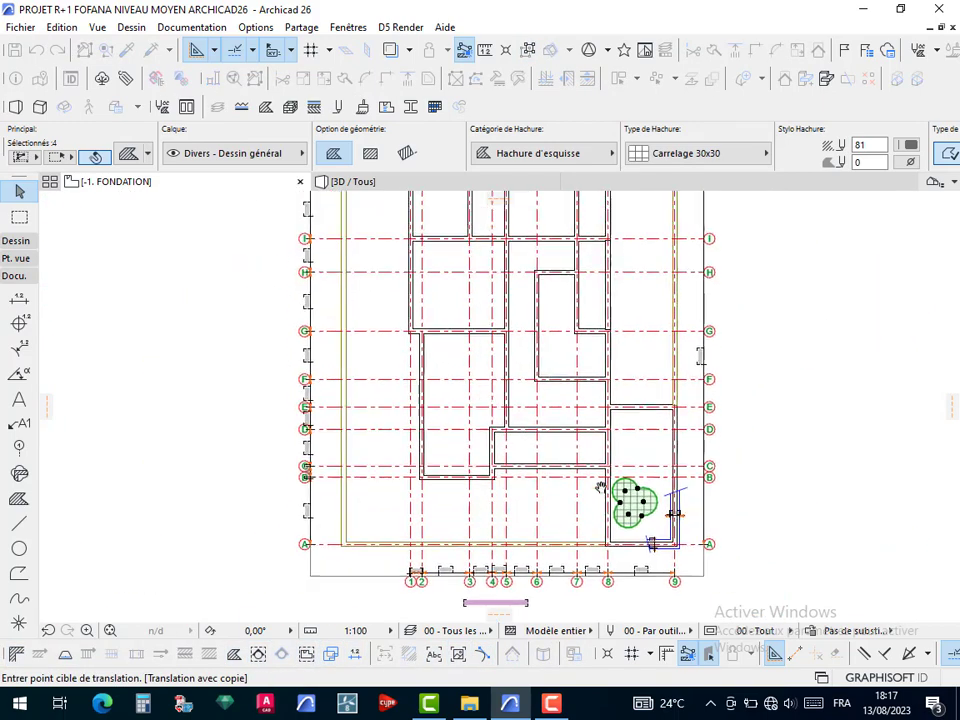
{"action": "scroll", "coordinate": [446, 422], "scroll_direction": "up", "scroll_amount": 8}
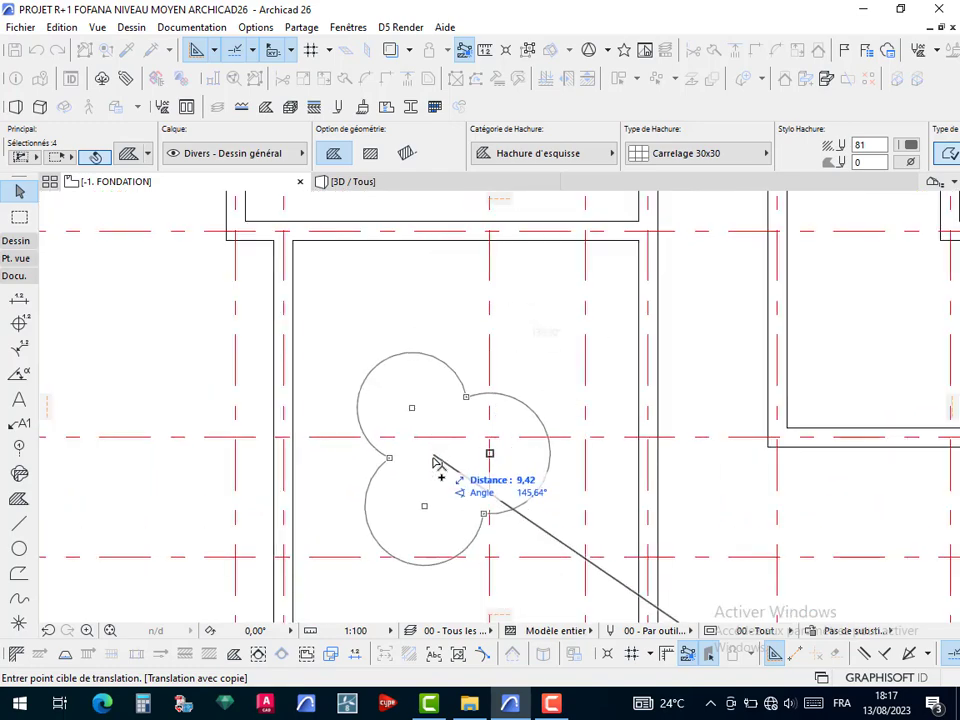
{"action": "left_click", "coordinate": [441, 369]}
{"action": "scroll", "coordinate": [444, 369], "scroll_direction": "down", "scroll_amount": 5}
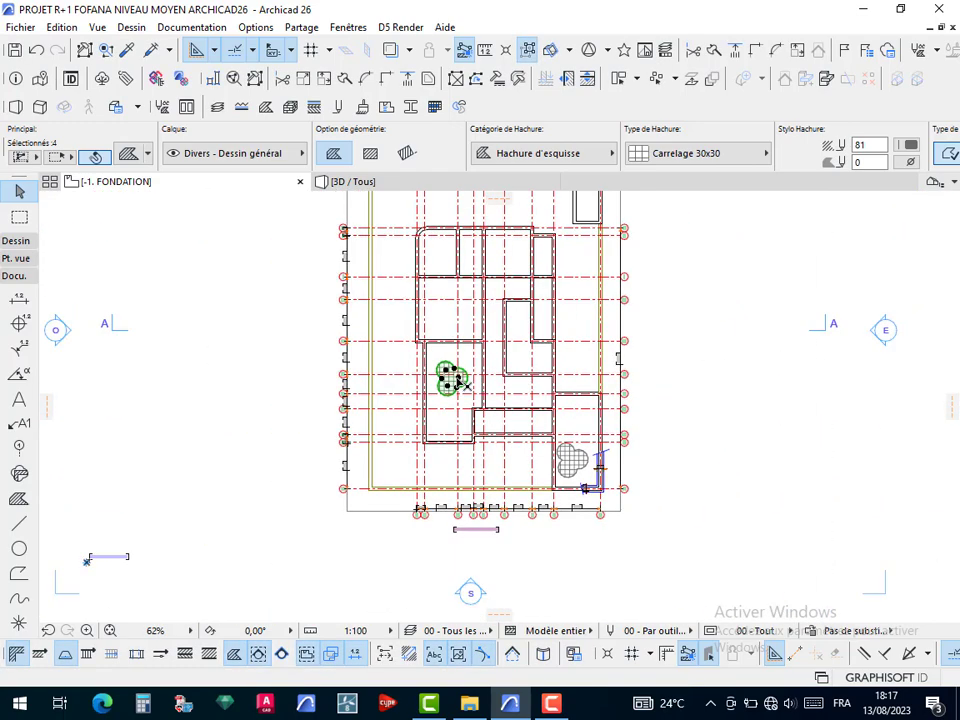
{"action": "middle_click_drag", "start_coordinate": [560, 299], "coordinate": [579, 357]}
{"action": "scroll", "coordinate": [490, 376], "scroll_direction": "up", "scroll_amount": 1}
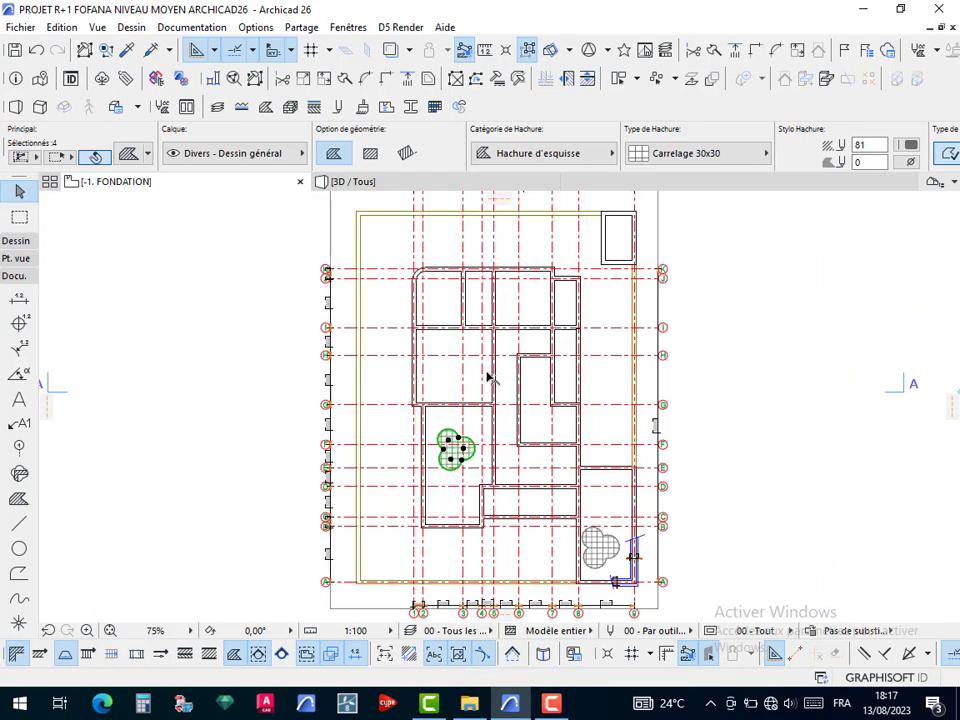
{"action": "scroll", "coordinate": [505, 350], "scroll_direction": "up", "scroll_amount": 3}
{"action": "scroll", "coordinate": [521, 444], "scroll_direction": "down", "scroll_amount": 2}
{"action": "key", "text": "Escape"}
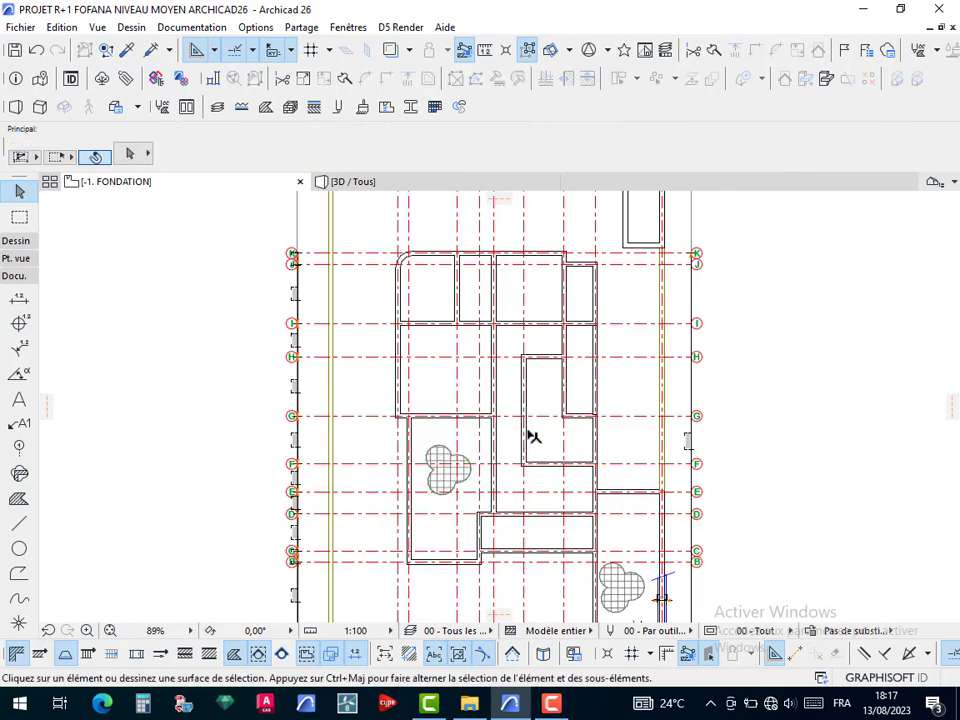
Examine the tile-hatched area in the corner room and its copy on the foundation plan
{"action": "scroll", "coordinate": [664, 561], "scroll_direction": "up", "scroll_amount": 12}
{"action": "middle_click_drag", "start_coordinate": [553, 523], "coordinate": [582, 421]}
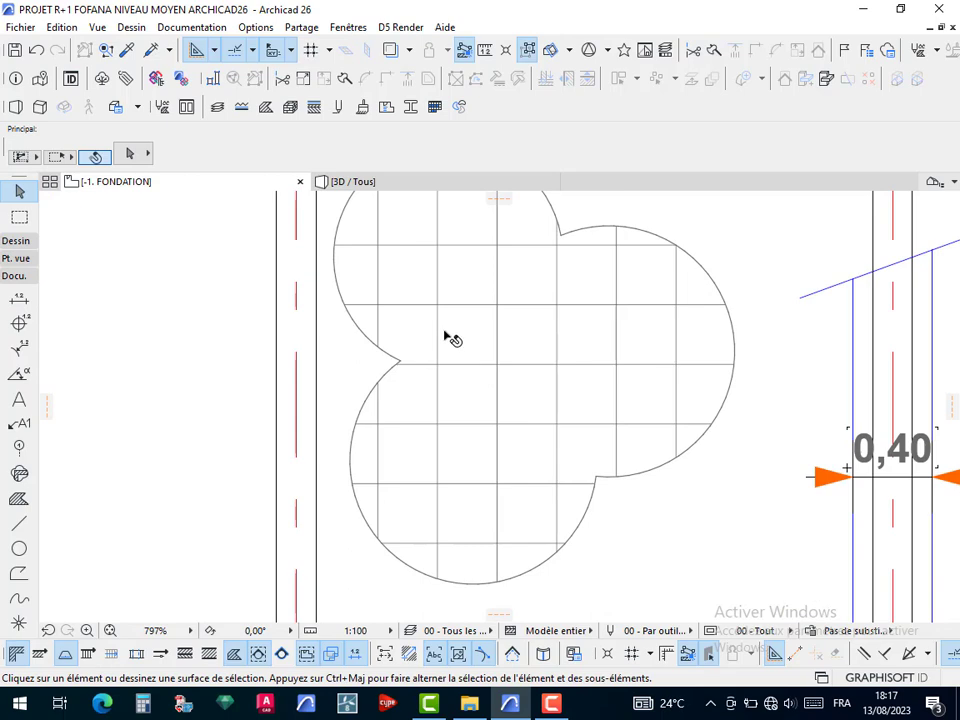
{"action": "scroll", "coordinate": [656, 393], "scroll_direction": "down", "scroll_amount": 5}
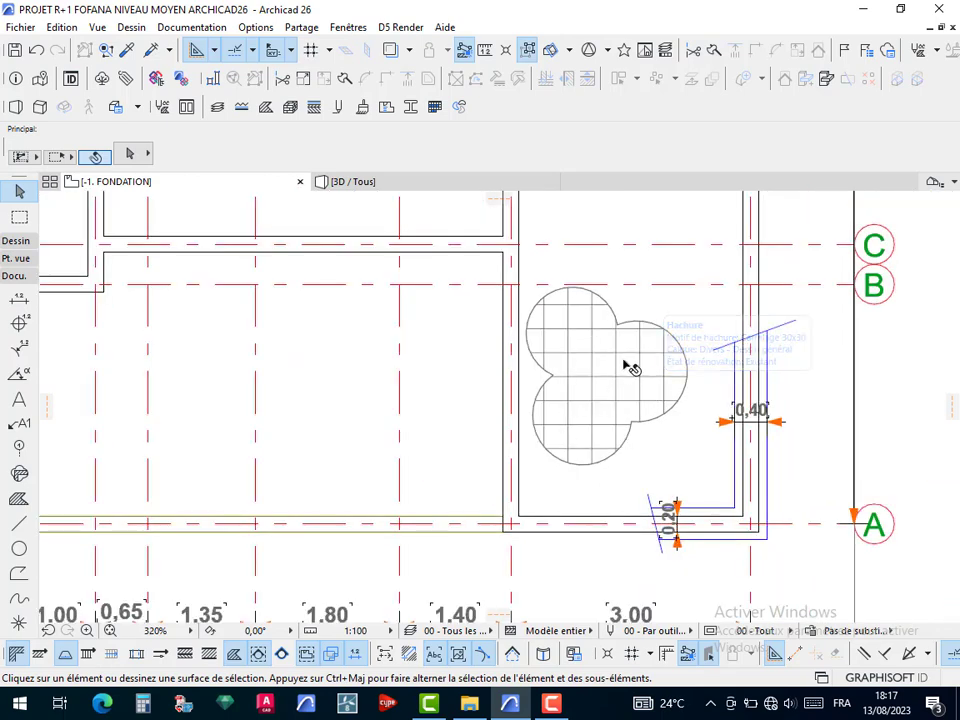
{"action": "scroll", "coordinate": [612, 380], "scroll_direction": "down", "scroll_amount": 7}
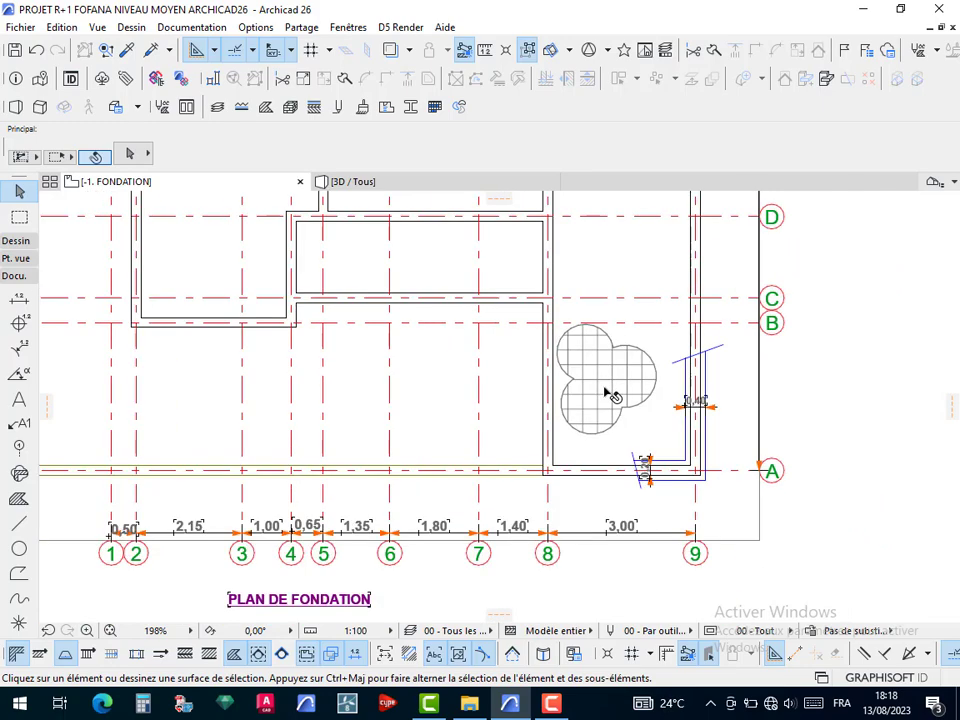
{"action": "scroll", "coordinate": [437, 352], "scroll_direction": "down", "scroll_amount": 1}
{"action": "middle_click_drag", "start_coordinate": [445, 330], "coordinate": [466, 392]}
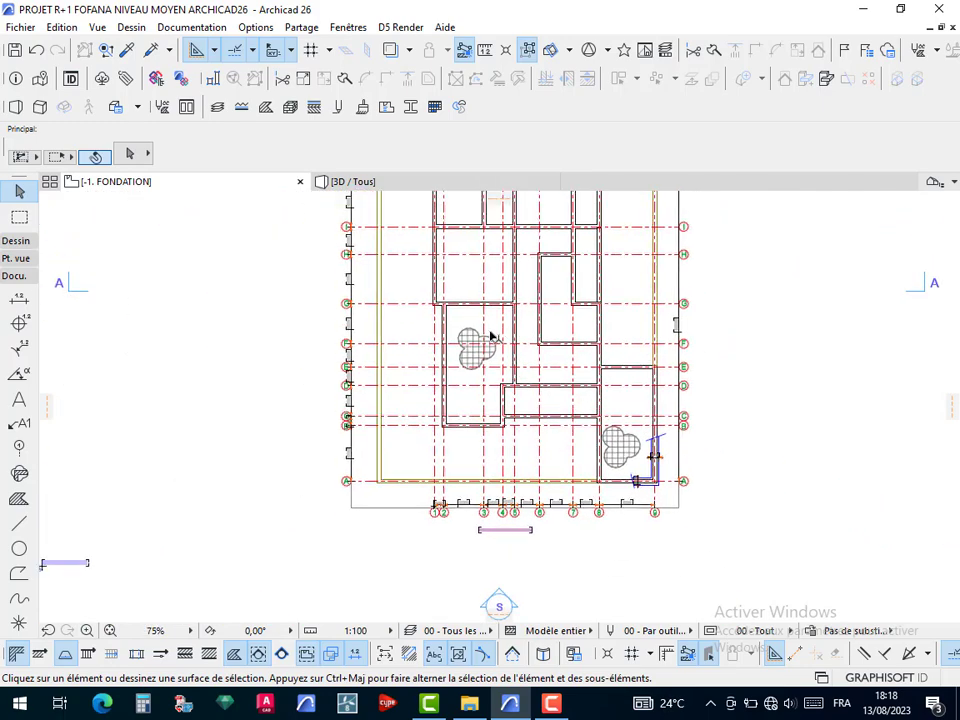
{"action": "middle_click_drag", "start_coordinate": [568, 277], "coordinate": [579, 386]}
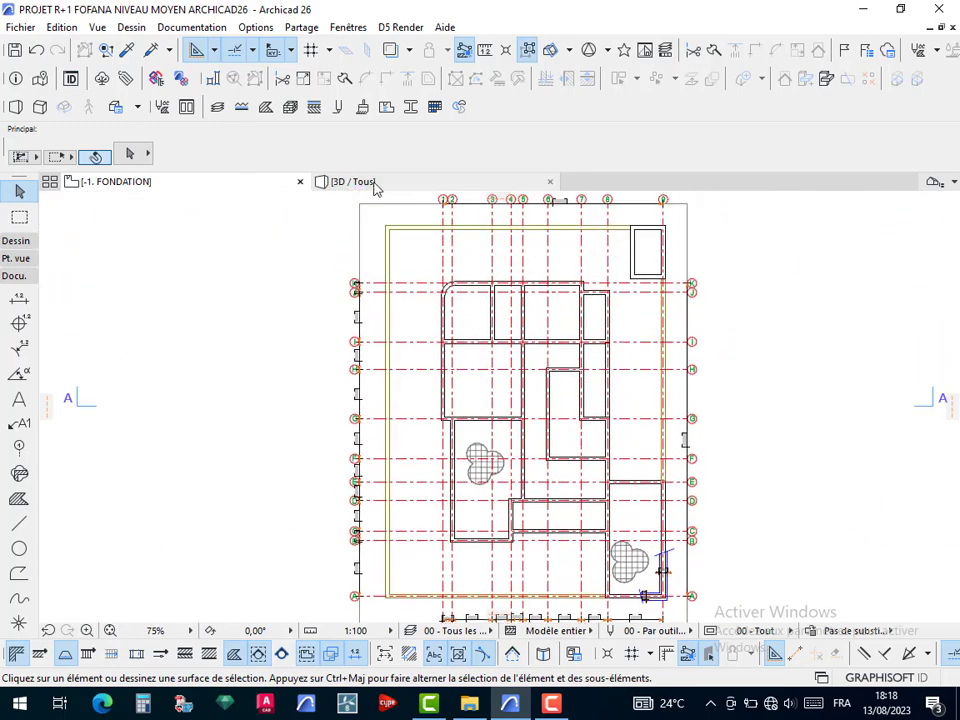
Examine the foundation and the walls above it from several sides in the 3D model
{"action": "left_click", "coordinate": [379, 184]}
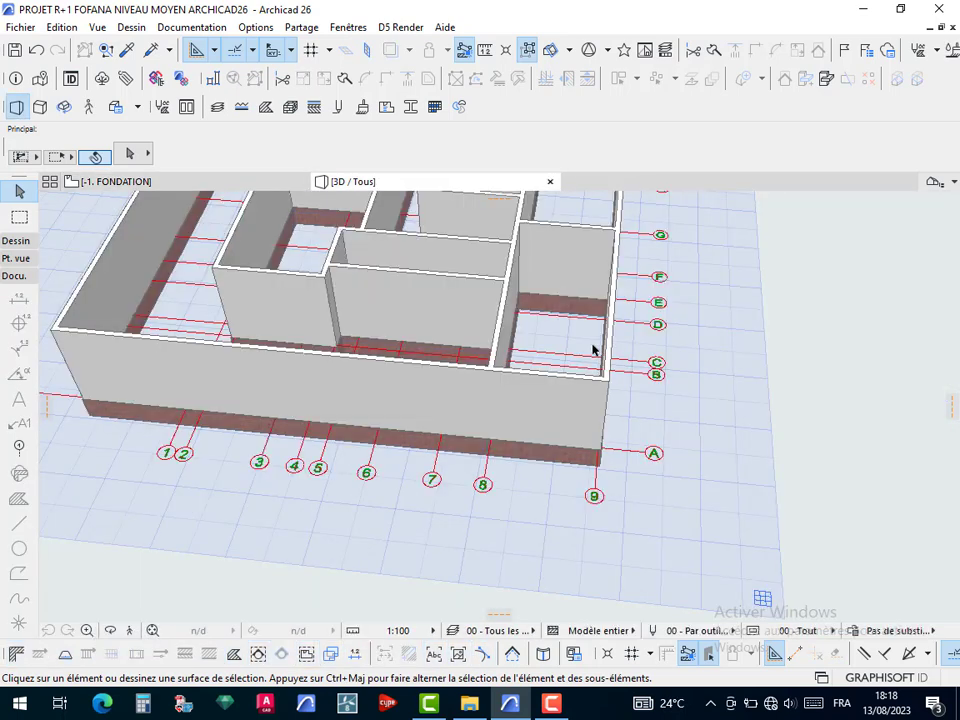
{"action": "scroll", "coordinate": [602, 364], "scroll_direction": "down", "scroll_amount": 4}
{"action": "left_click_drag", "start_coordinate": [540, 448], "coordinate": [523, 452], "text": "shift"}
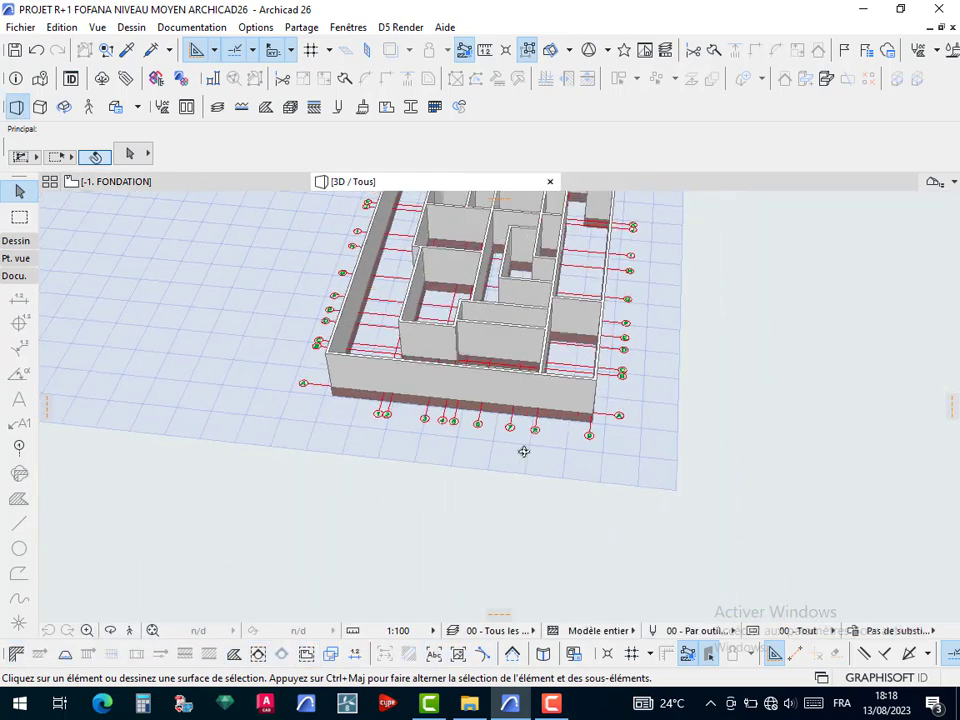
{"action": "middle_click_drag", "start_coordinate": [523, 452], "coordinate": [356, 417], "text": "shift"}
{"action": "scroll", "coordinate": [356, 417], "scroll_direction": "down", "scroll_amount": 3}
{"action": "middle_click_drag", "start_coordinate": [492, 404], "coordinate": [705, 388]}
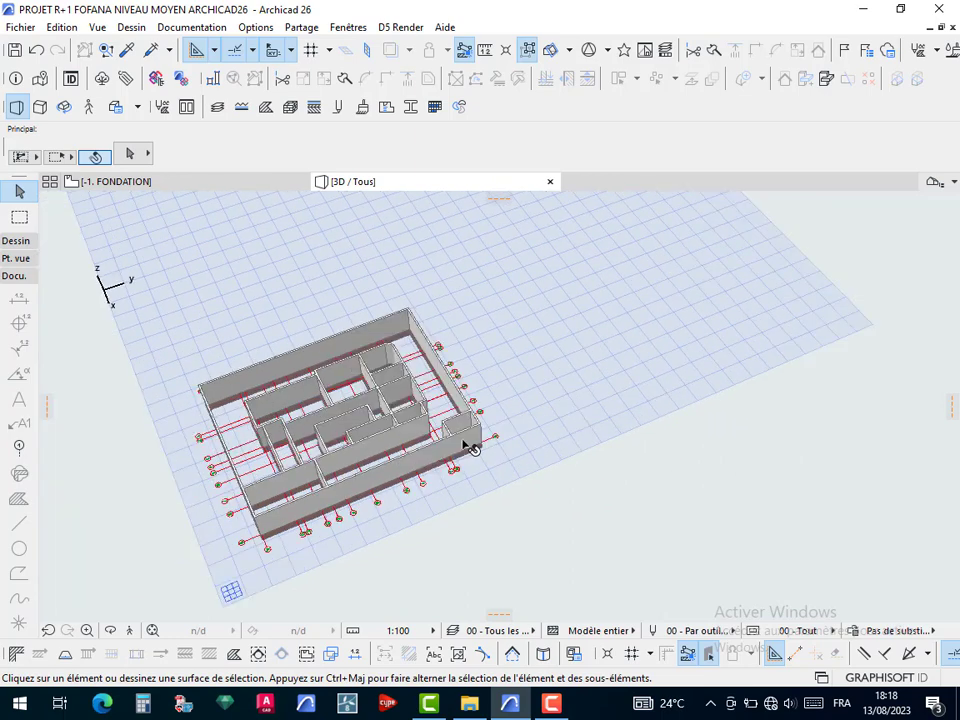
{"action": "middle_click_drag", "start_coordinate": [446, 441], "coordinate": [189, 536], "text": "shift"}
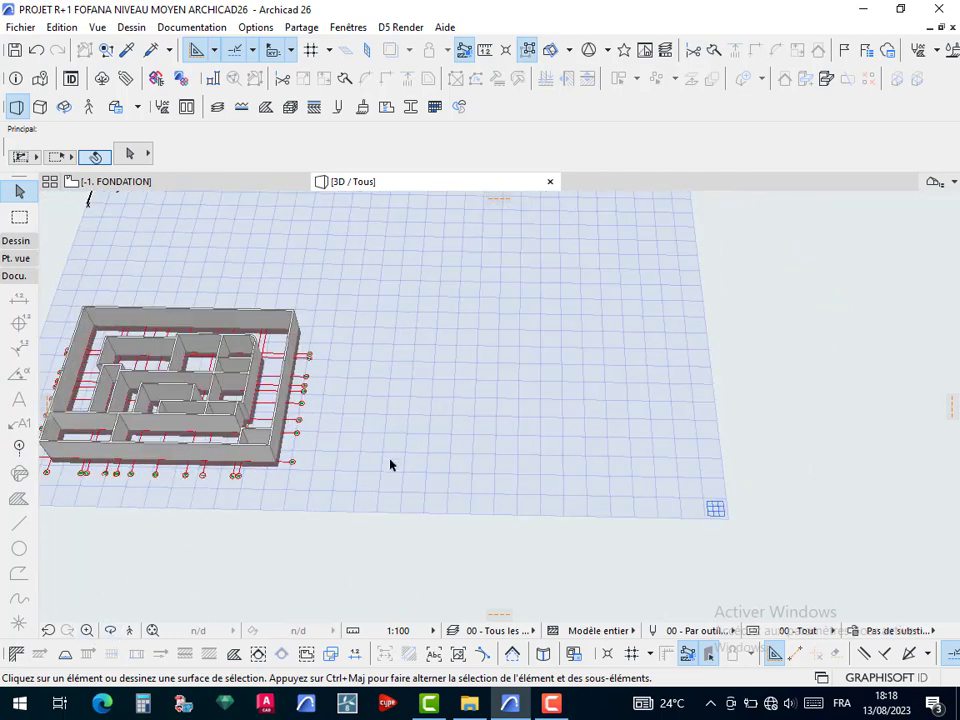
{"action": "middle_click_drag", "start_coordinate": [287, 408], "coordinate": [477, 408]}
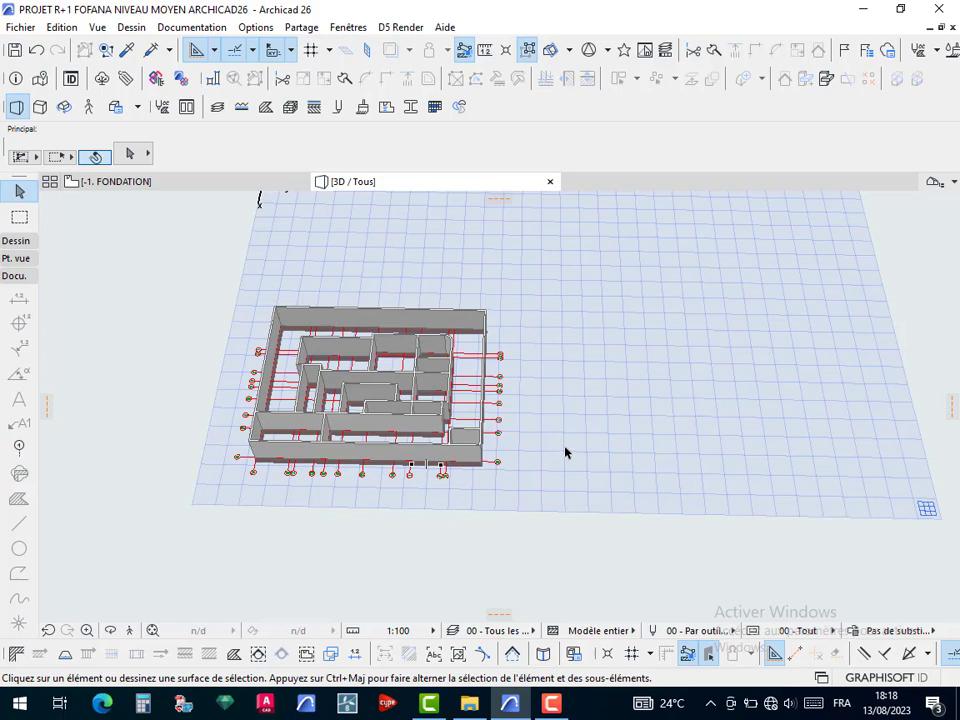
{"action": "middle_click_drag", "start_coordinate": [565, 453], "coordinate": [846, 257], "text": "shift"}
{"action": "scroll", "coordinate": [853, 236], "scroll_direction": "up", "scroll_amount": 2}
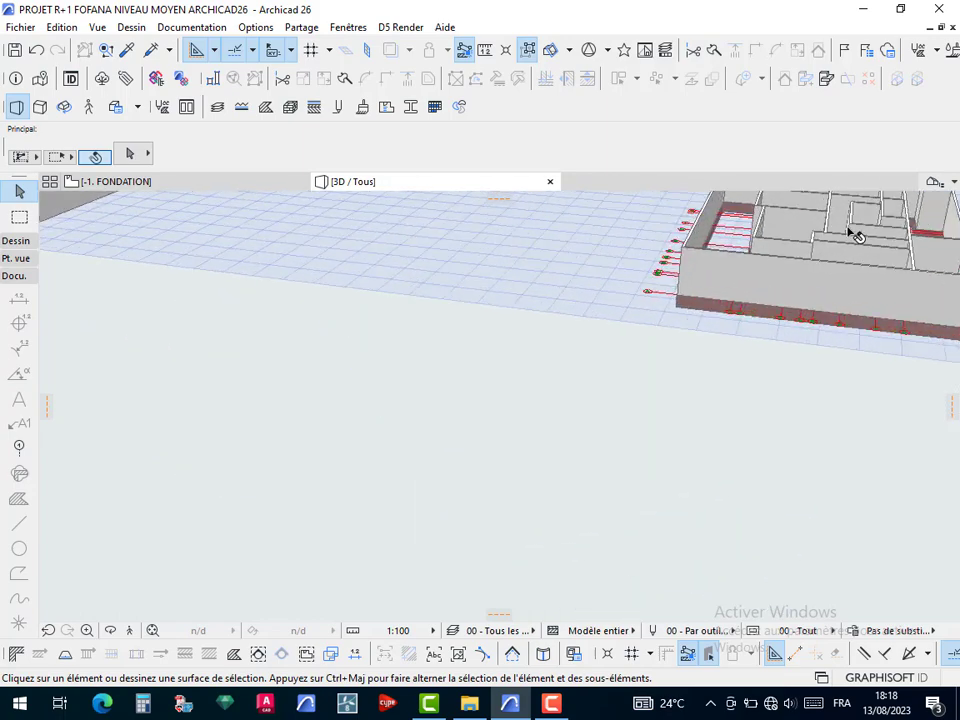
{"action": "middle_click_drag", "start_coordinate": [590, 333], "coordinate": [300, 560]}
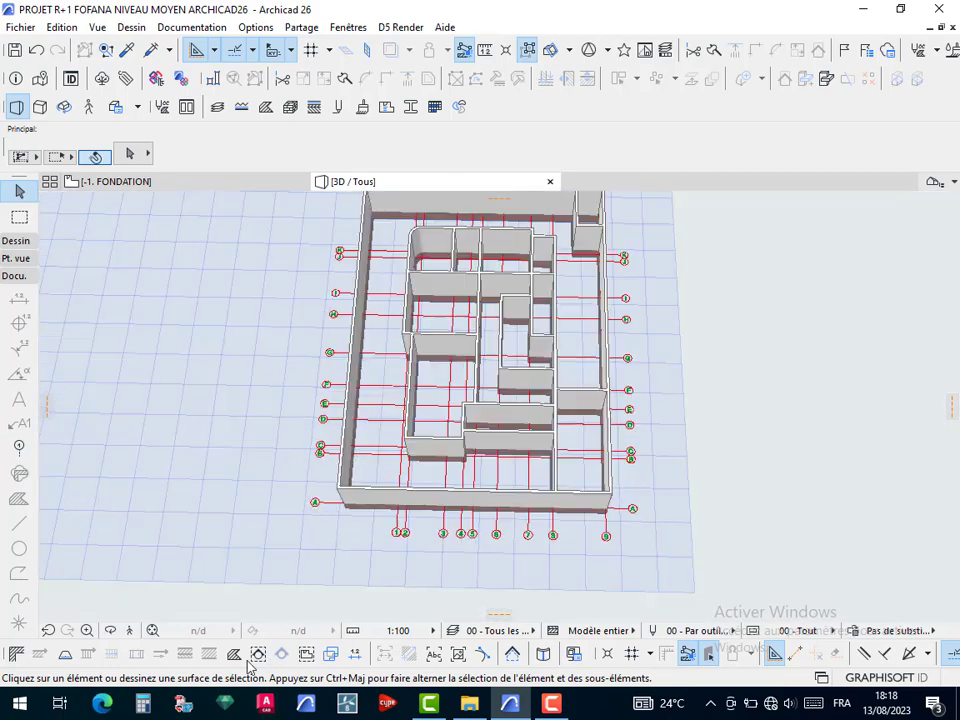
{"action": "left_click", "coordinate": [110, 630]}
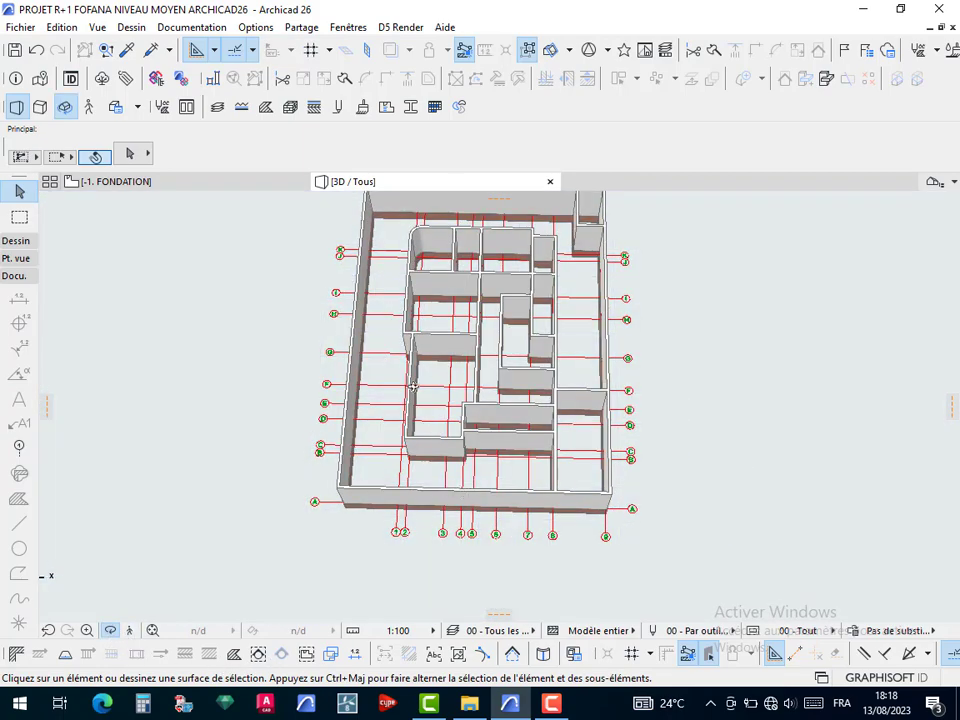
{"action": "left_click_drag", "start_coordinate": [484, 309], "coordinate": [437, 379]}
{"action": "scroll", "coordinate": [500, 440], "scroll_direction": "up", "scroll_amount": 8}
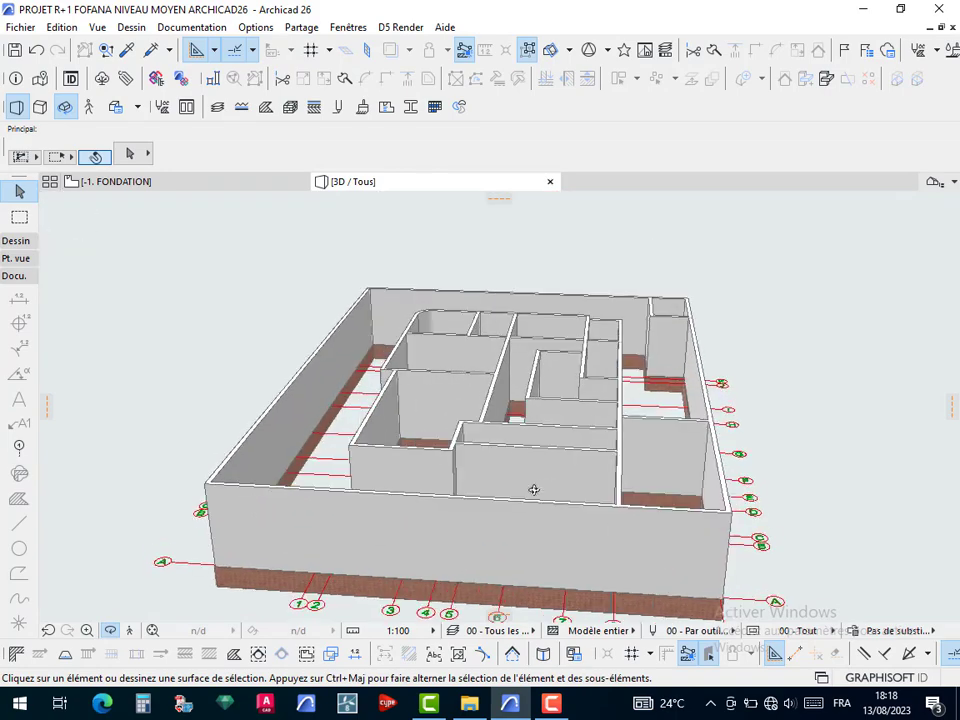
{"action": "left_click_drag", "start_coordinate": [574, 499], "coordinate": [499, 399]}
Return to the foundation plan and review the room layout with its two hatched areas
{"action": "key", "text": "F2"}
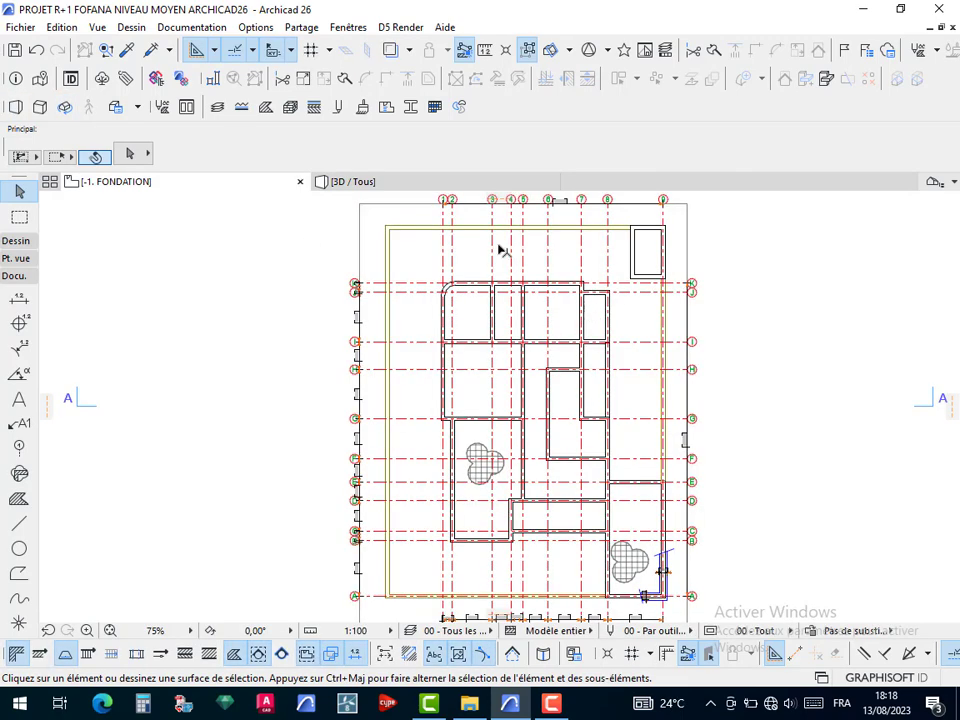
{"action": "scroll", "coordinate": [631, 360], "scroll_direction": "up", "scroll_amount": 5}
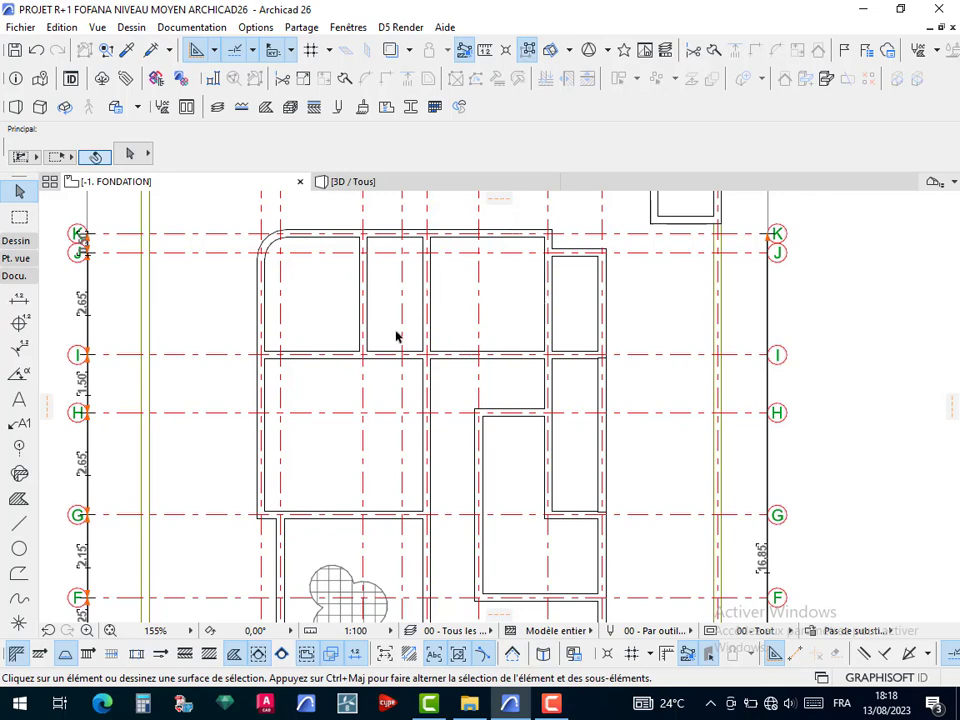
{"action": "scroll", "coordinate": [416, 343], "scroll_direction": "down", "scroll_amount": 6}
{"action": "middle_click_drag", "start_coordinate": [393, 370], "coordinate": [431, 358]}
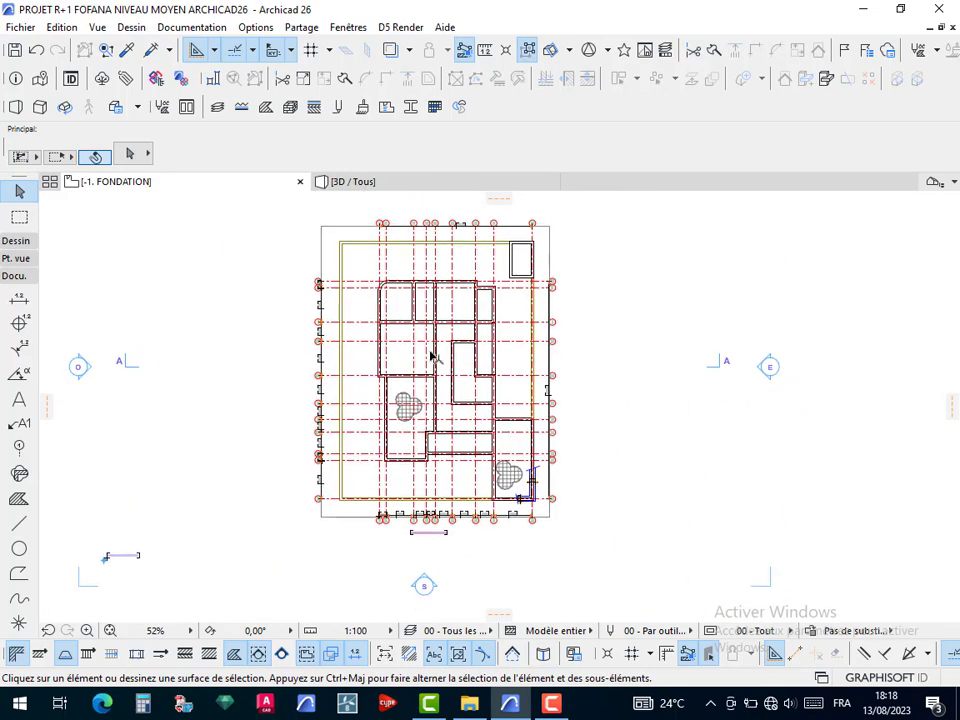
{"action": "scroll", "coordinate": [398, 310], "scroll_direction": "up", "scroll_amount": 5}
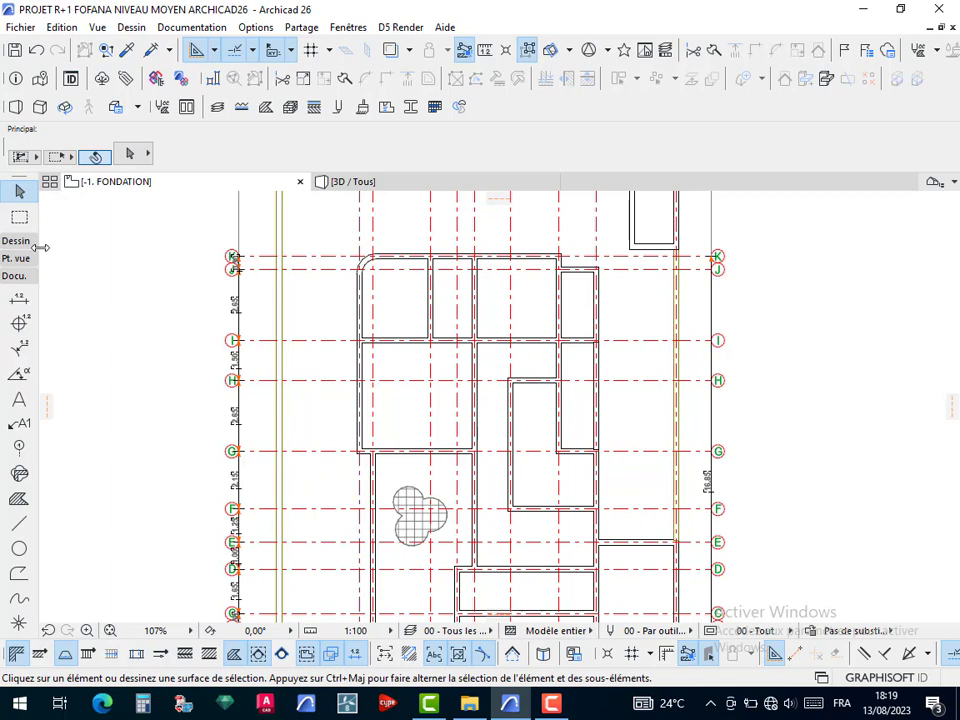
{"action": "scroll", "coordinate": [379, 371], "scroll_direction": "down", "scroll_amount": 3}
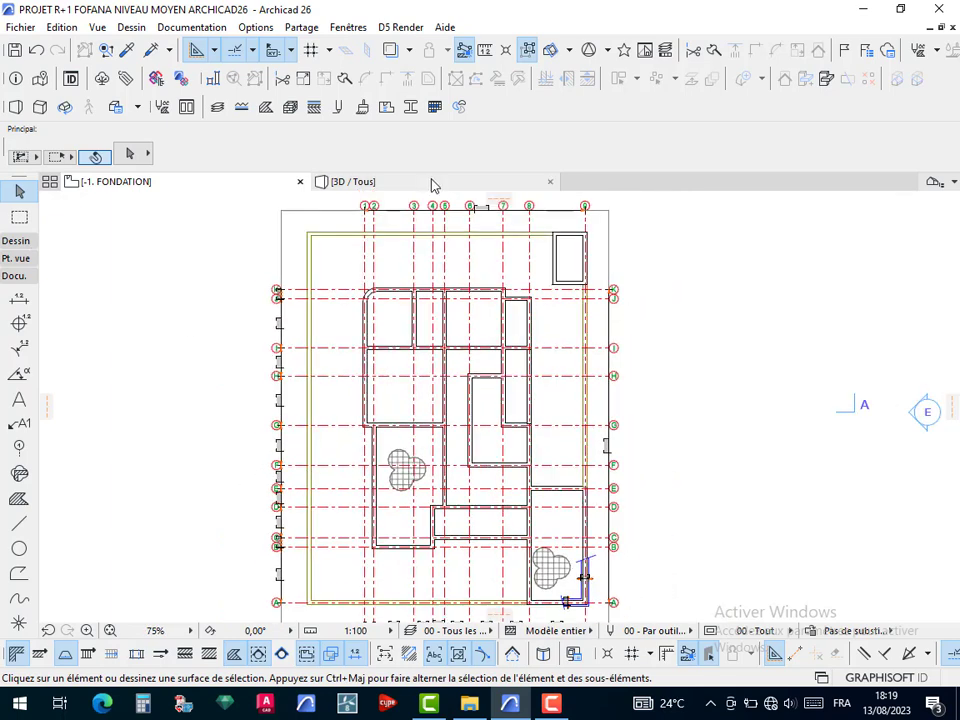
Examine the brick foundation walls at an inner room corner and the surrounding rooms in the 3D model
{"action": "left_click", "coordinate": [433, 183]}
{"action": "scroll", "coordinate": [488, 476], "scroll_direction": "up", "scroll_amount": 5}
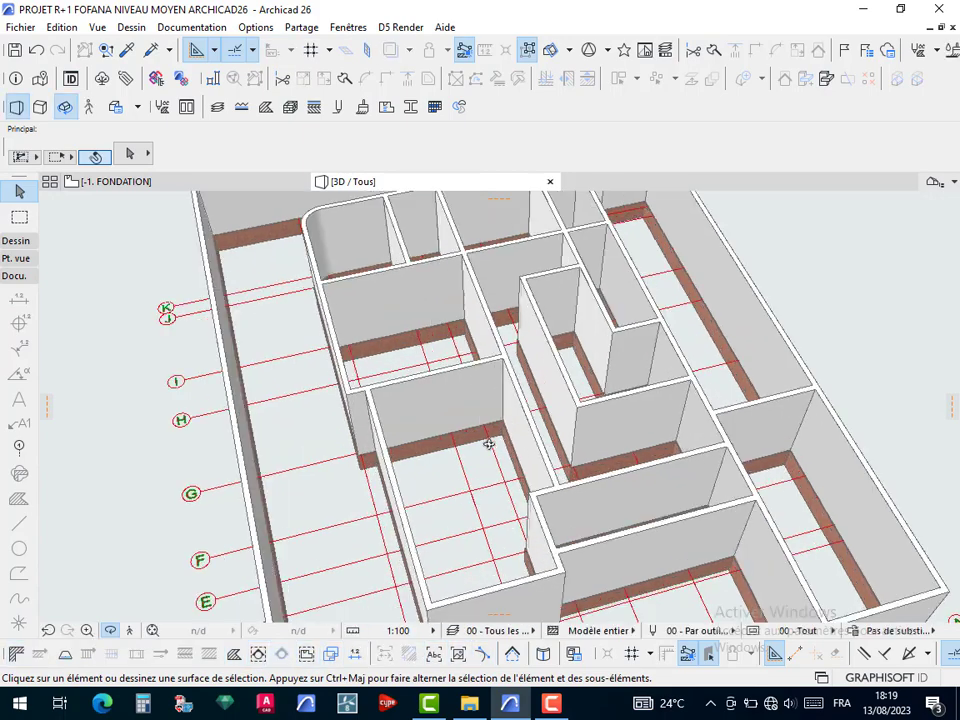
{"action": "scroll", "coordinate": [491, 448], "scroll_direction": "up", "scroll_amount": 8}
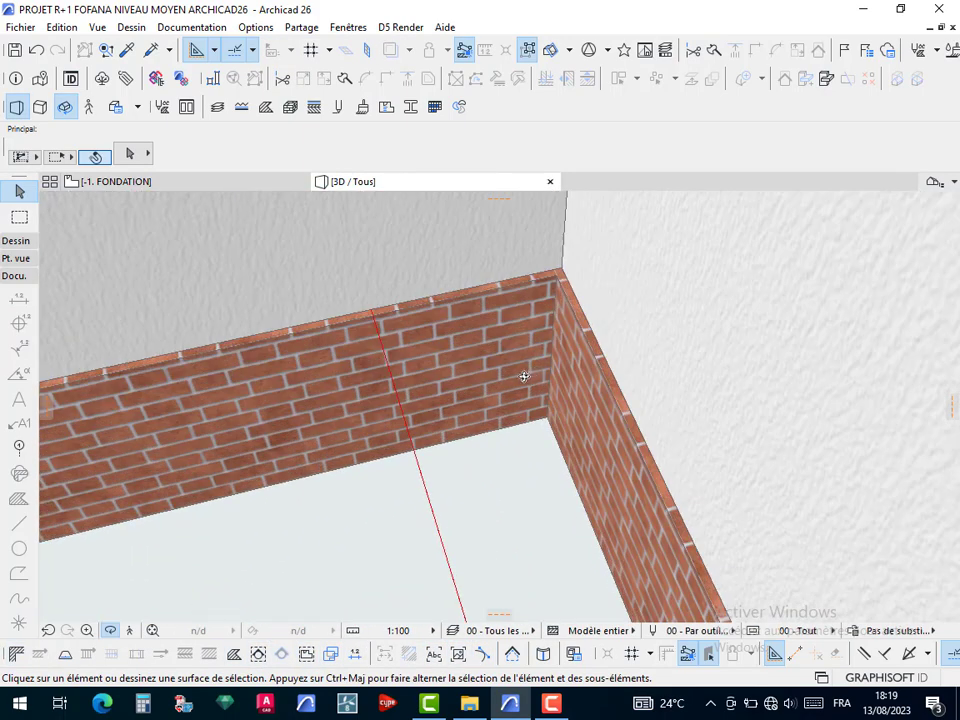
{"action": "left_click_drag", "start_coordinate": [569, 300], "coordinate": [542, 233]}
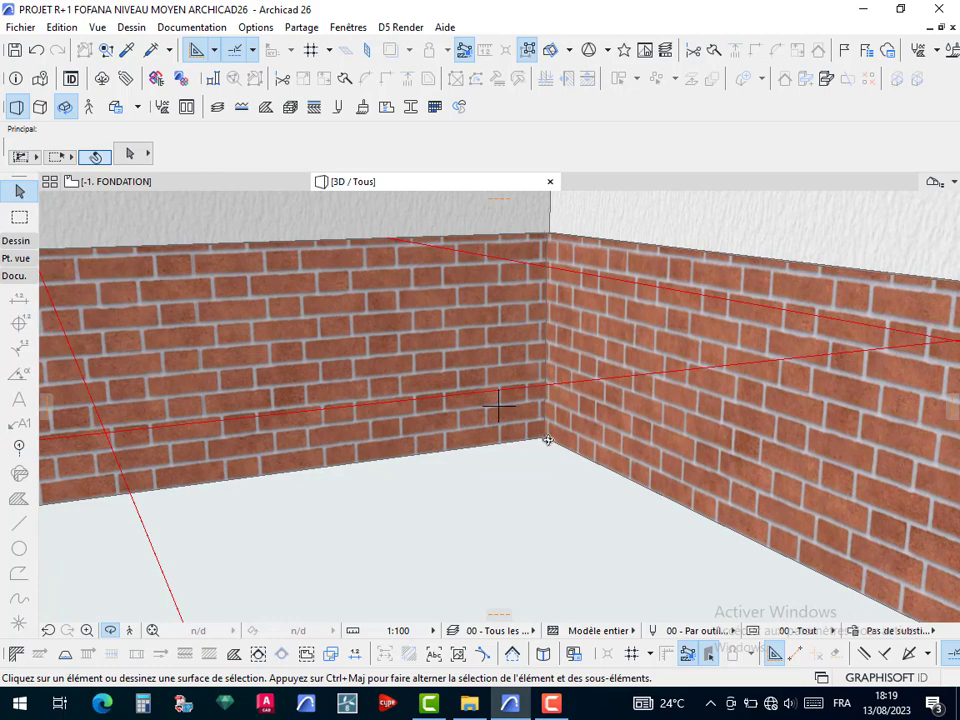
{"action": "left_click_drag", "start_coordinate": [506, 351], "coordinate": [437, 367]}
{"action": "scroll", "coordinate": [437, 367], "scroll_direction": "down", "scroll_amount": 3}
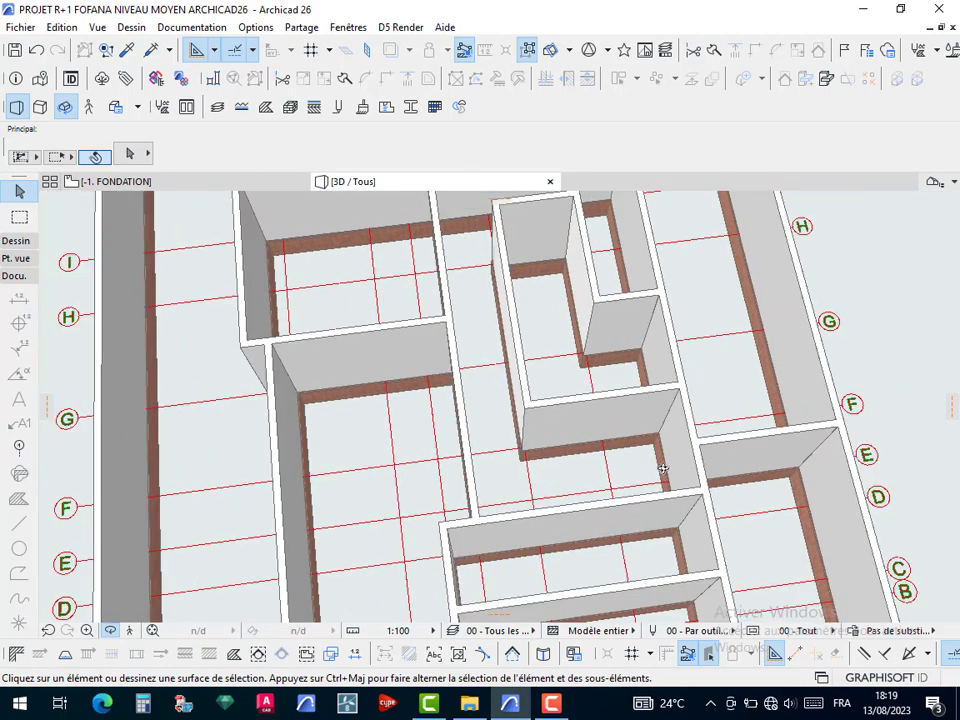
{"action": "left_click_drag", "start_coordinate": [662, 467], "coordinate": [580, 345]}
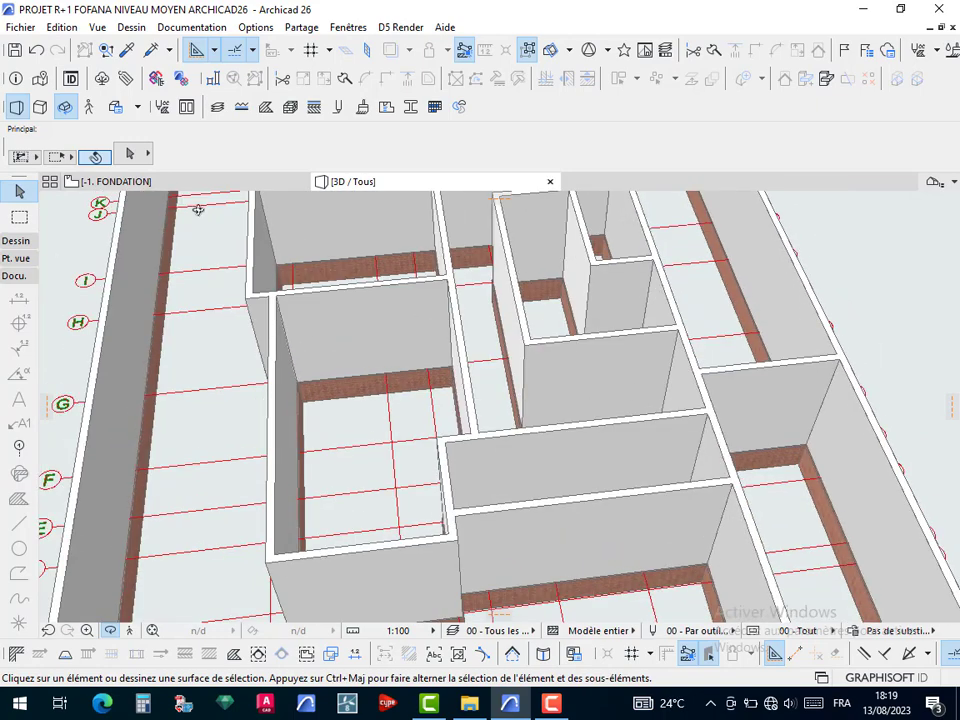
Return to the foundation plan and examine the available design tools, from walls and slabs to zones, meshes and objects
{"action": "left_click", "coordinate": [168, 183]}
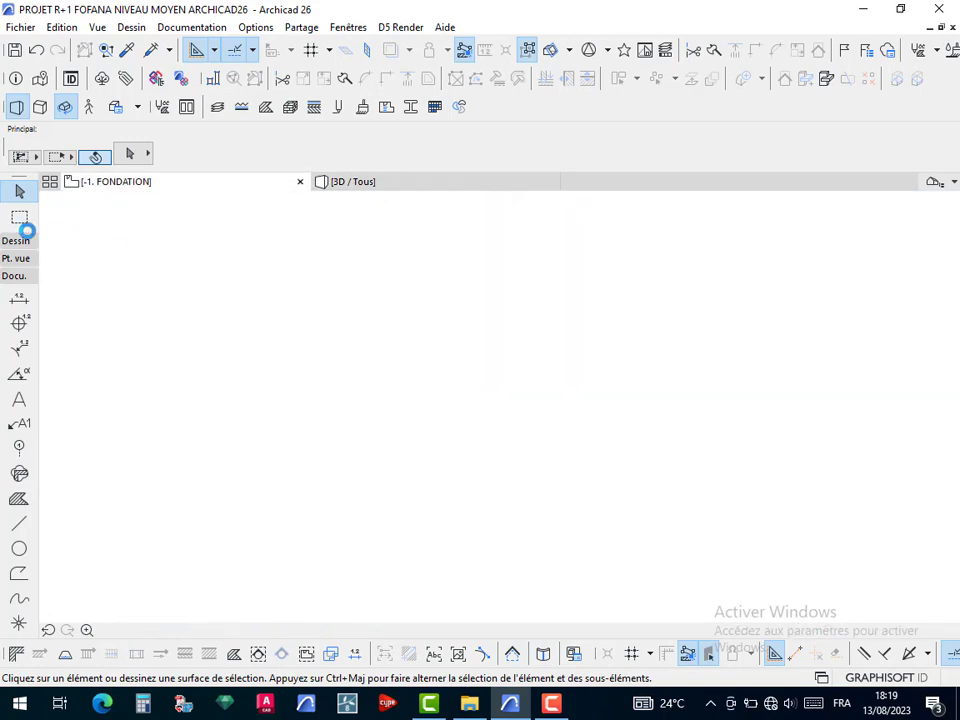
{"action": "left_click", "coordinate": [16, 246]}
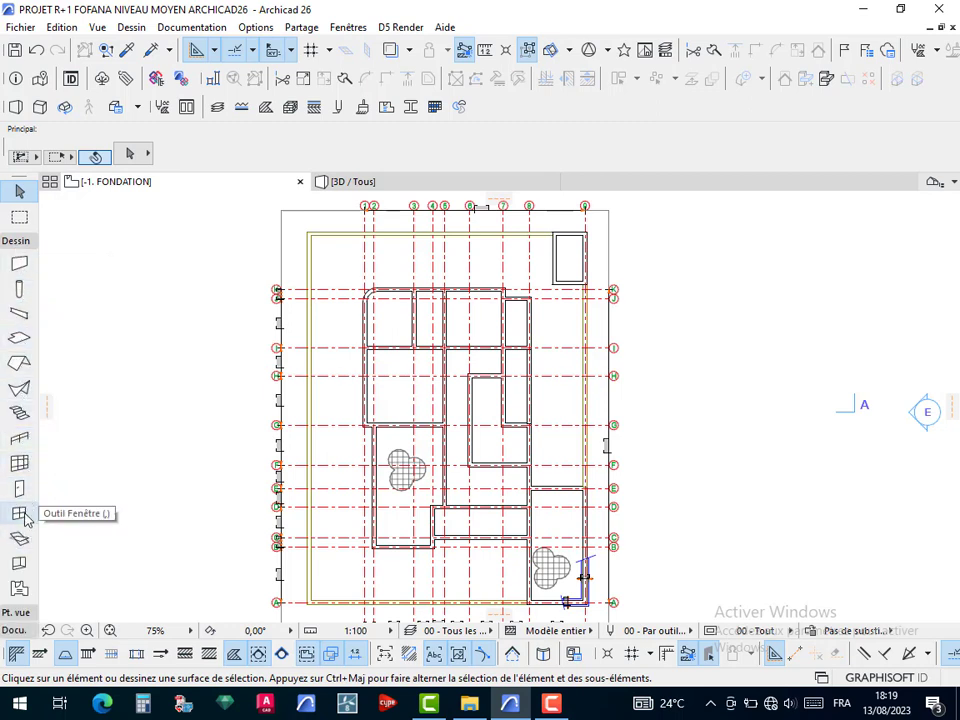
{"action": "scroll", "coordinate": [21, 586], "scroll_direction": "down", "scroll_amount": 3}
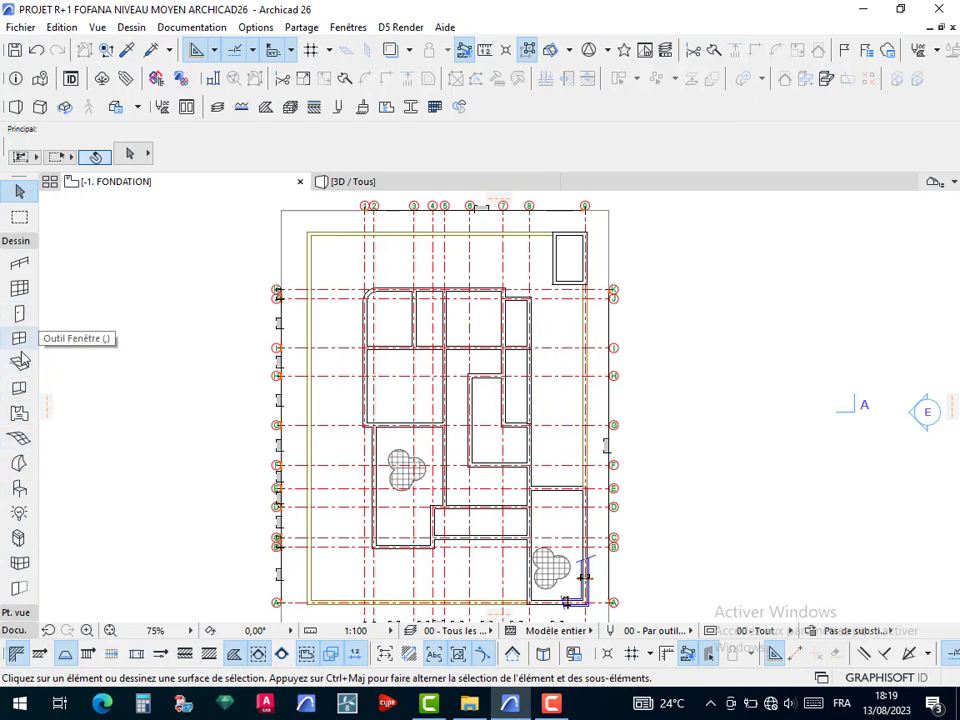
{"action": "scroll", "coordinate": [19, 385], "scroll_direction": "up", "scroll_amount": 3}
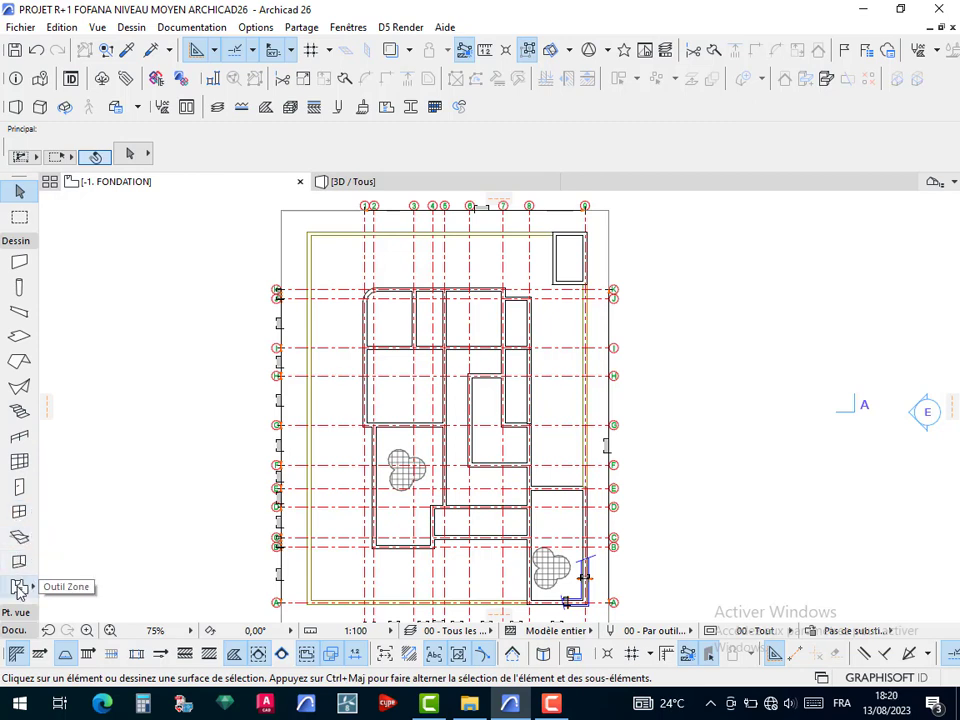
{"action": "scroll", "coordinate": [19, 587], "scroll_direction": "down", "scroll_amount": 7}
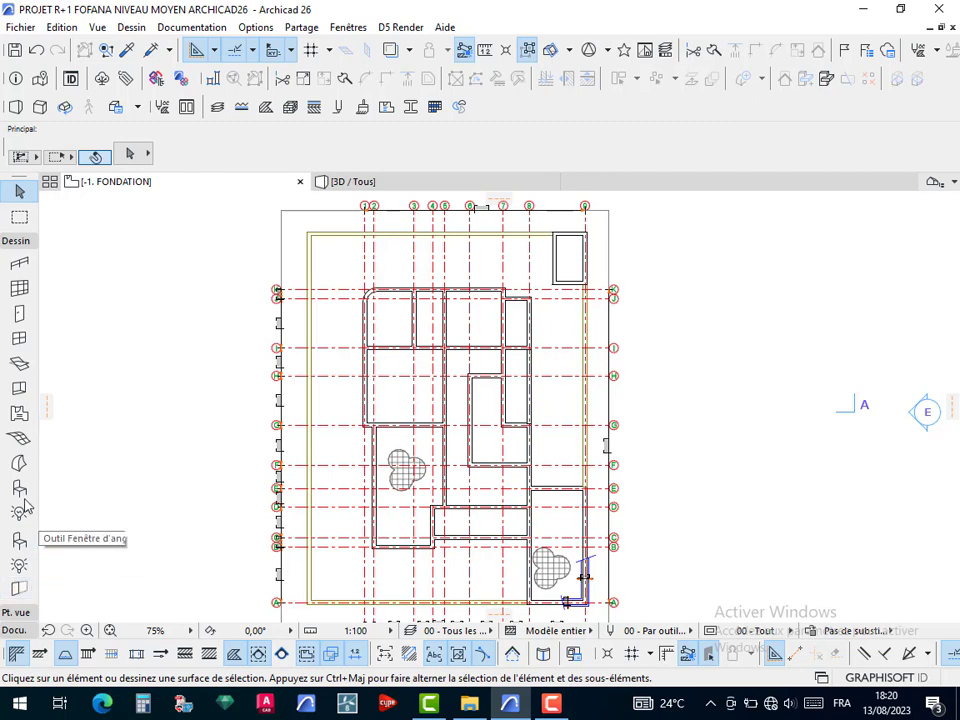
{"action": "scroll", "coordinate": [20, 420], "scroll_direction": "up", "scroll_amount": 7}
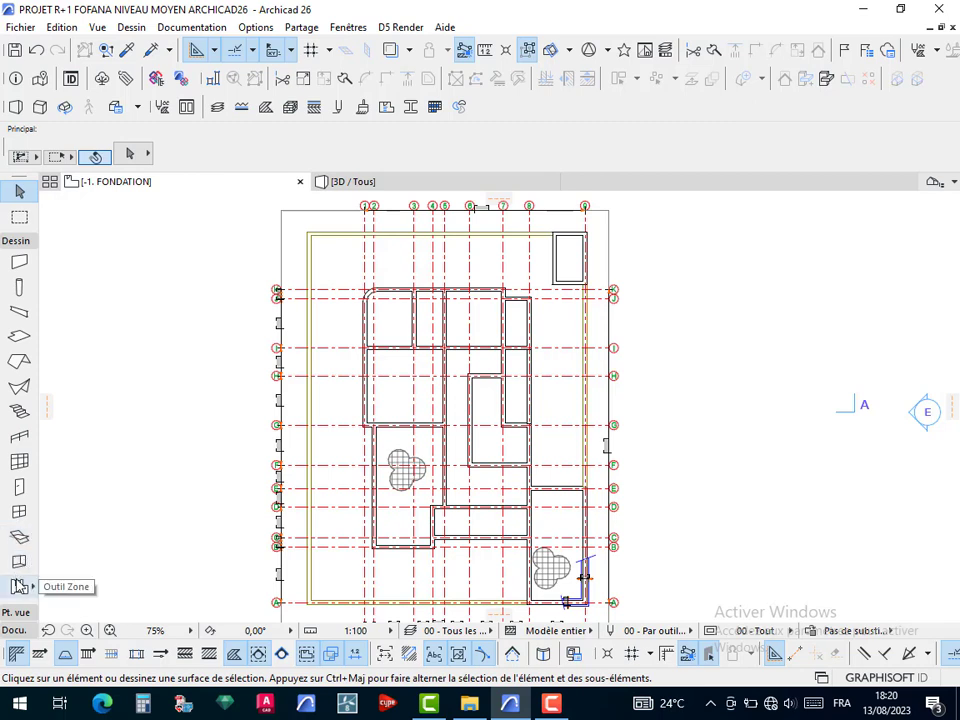
{"action": "scroll", "coordinate": [19, 586], "scroll_direction": "down", "scroll_amount": 4}
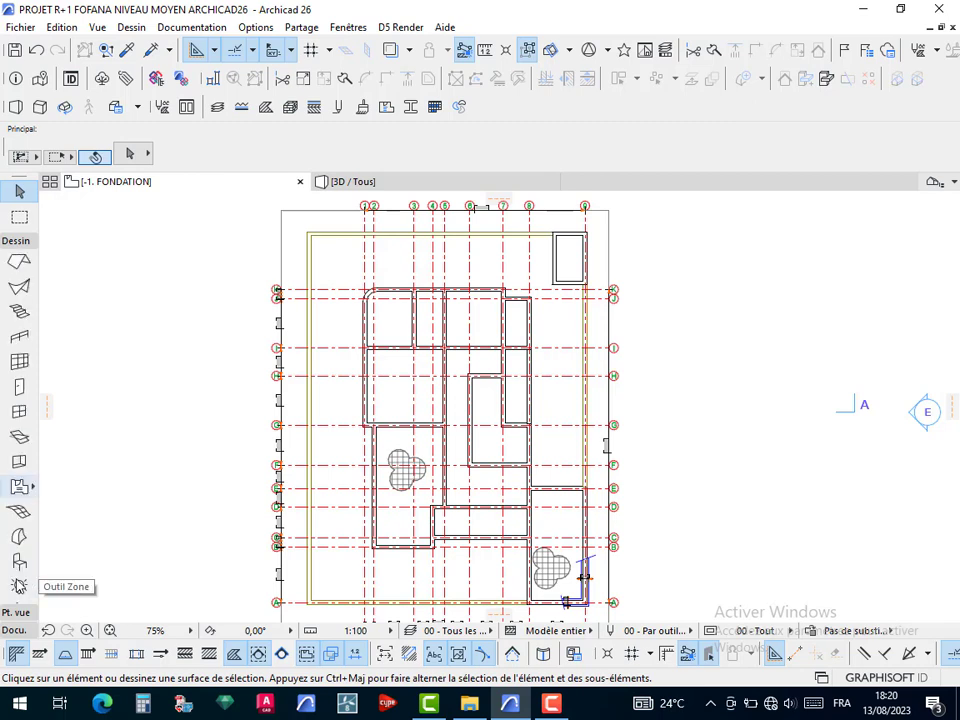
Draw a polygonal Terre mesh along the inner wall faces of the small room between axes 8 and 9, above axis K
{"action": "left_click", "coordinate": [19, 513]}
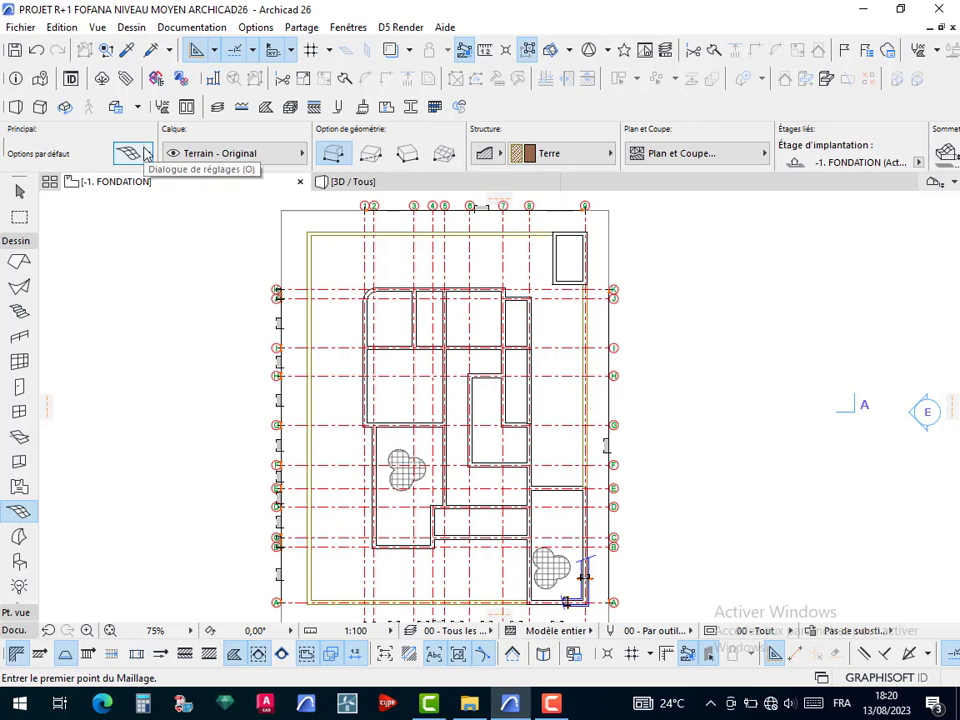
{"action": "scroll", "coordinate": [175, 156], "scroll_direction": "down", "scroll_amount": 10}
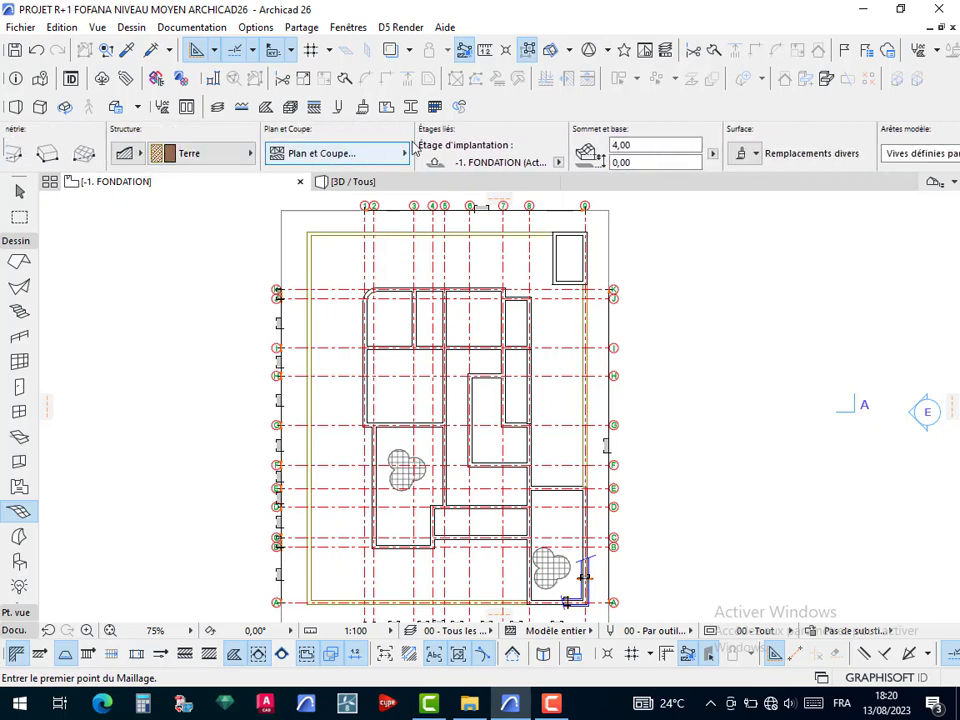
{"action": "left_click", "coordinate": [632, 146]}
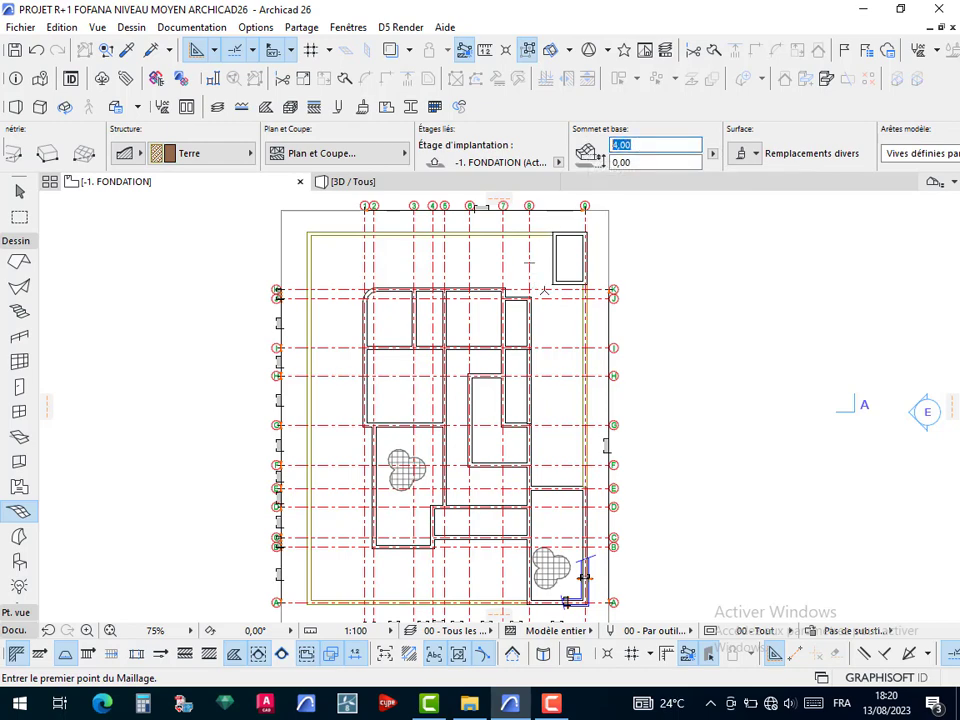
{"action": "scroll", "coordinate": [529, 262], "scroll_direction": "up", "scroll_amount": 10}
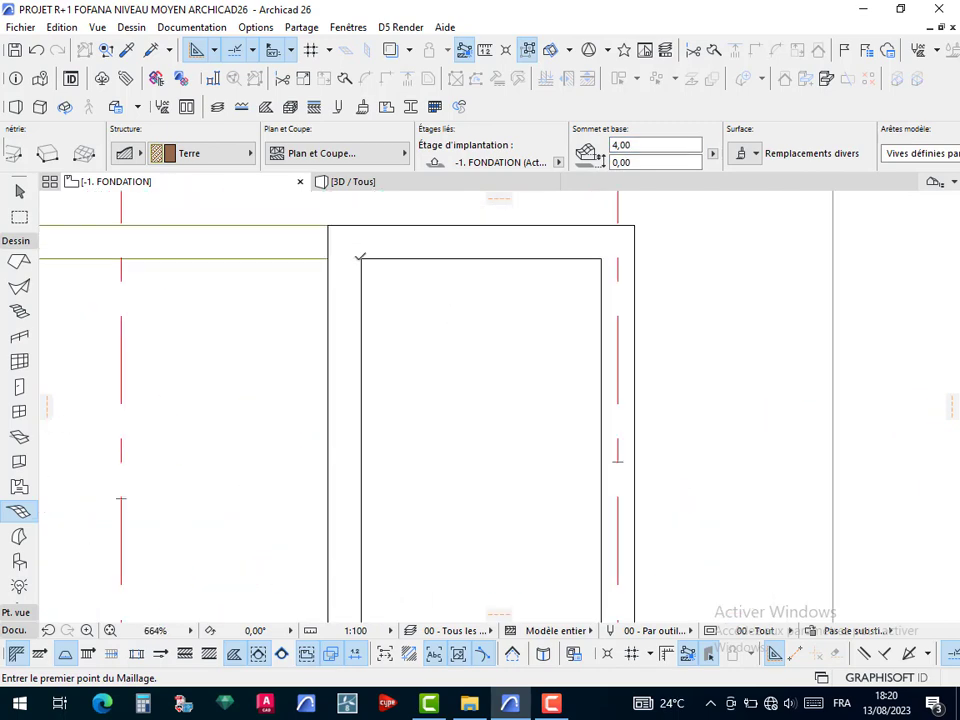
{"action": "left_click", "coordinate": [361, 258]}
{"action": "left_click", "coordinate": [601, 259]}
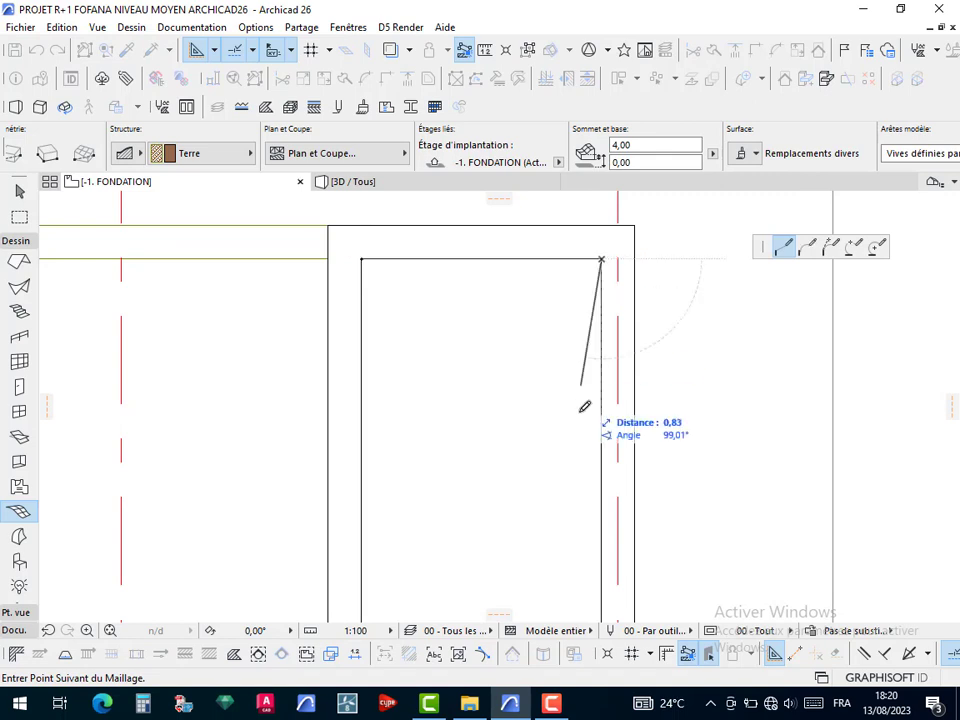
{"action": "middle_click_drag", "start_coordinate": [579, 380], "coordinate": [576, 201]}
{"action": "left_click", "coordinate": [599, 485]}
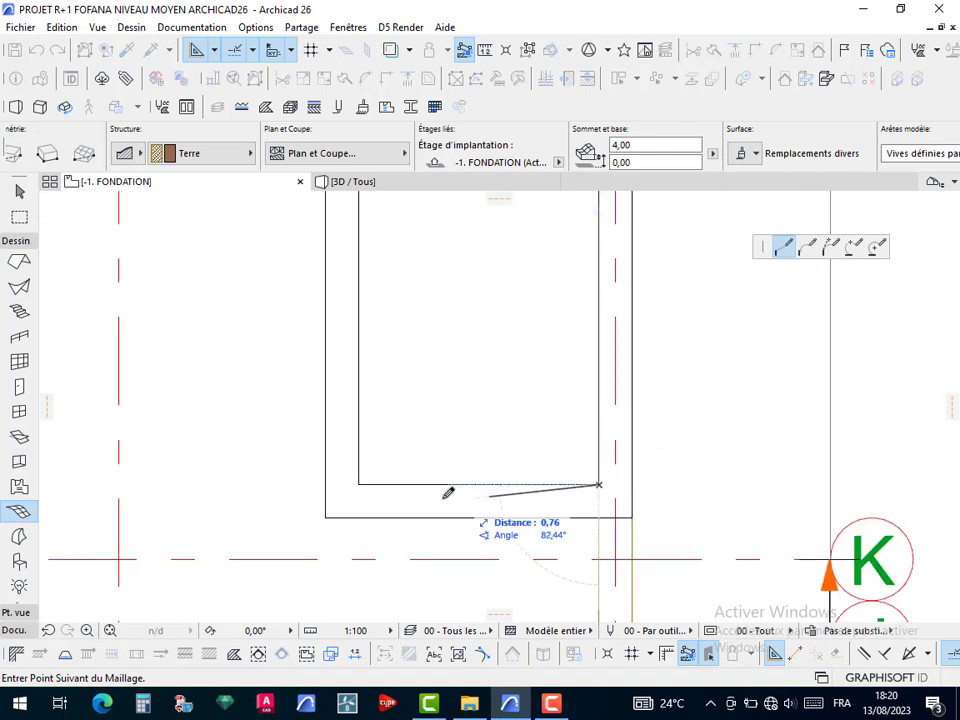
{"action": "left_click", "coordinate": [359, 485]}
{"action": "scroll", "coordinate": [394, 390], "scroll_direction": "down", "scroll_amount": 1}
{"action": "middle_click_drag", "start_coordinate": [394, 390], "coordinate": [413, 560]}
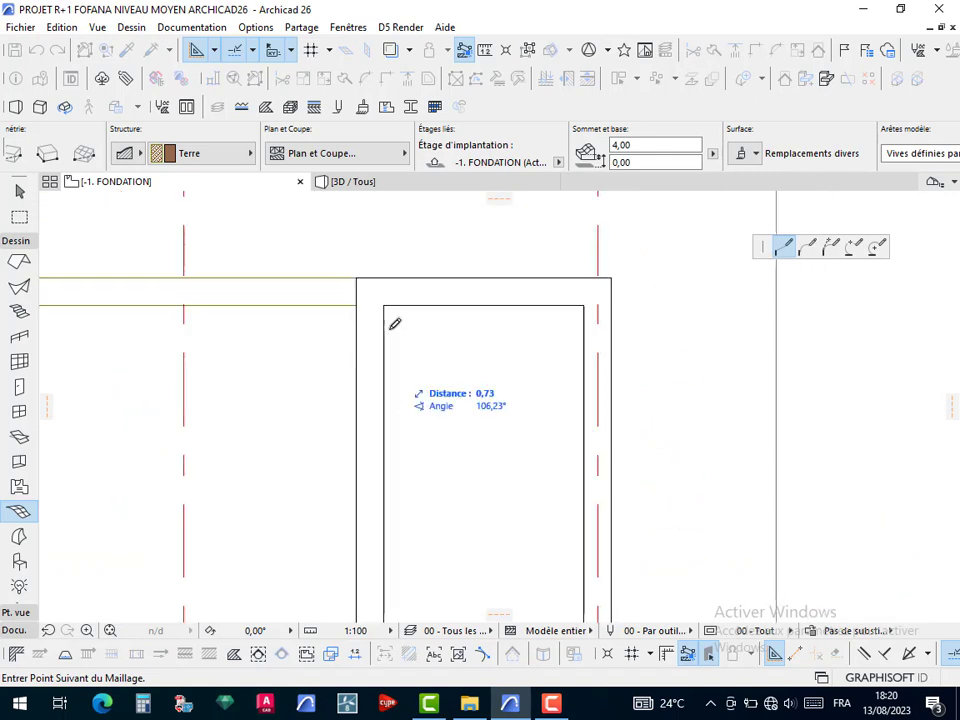
{"action": "left_click", "coordinate": [386, 306]}
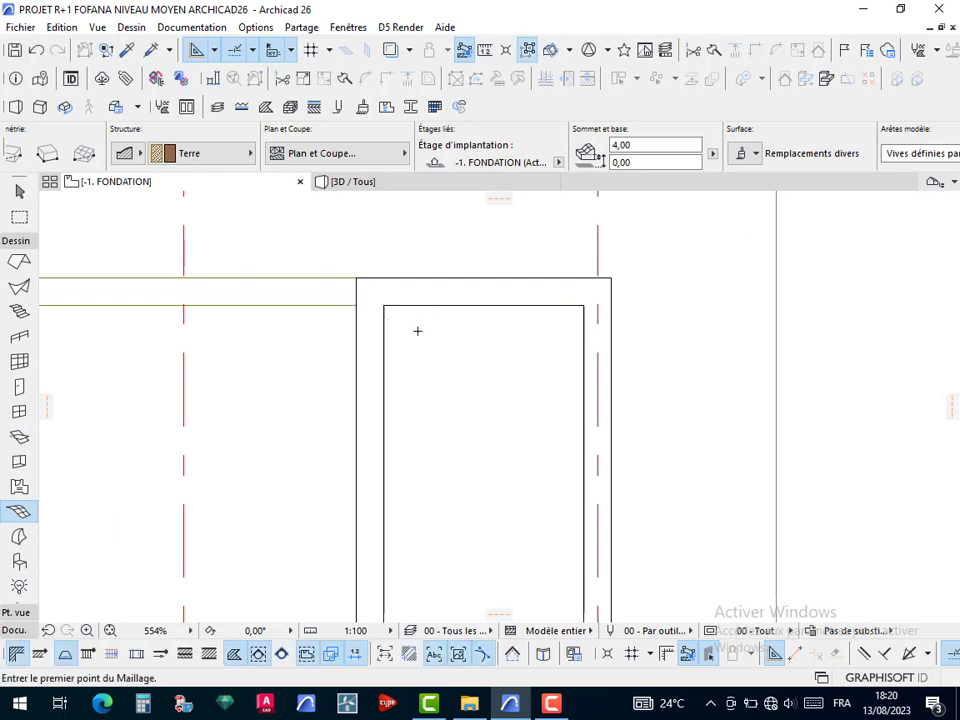
Examine the earth mesh in the small corner room from above, below and the side in the 3D model
{"action": "left_click", "coordinate": [425, 185]}
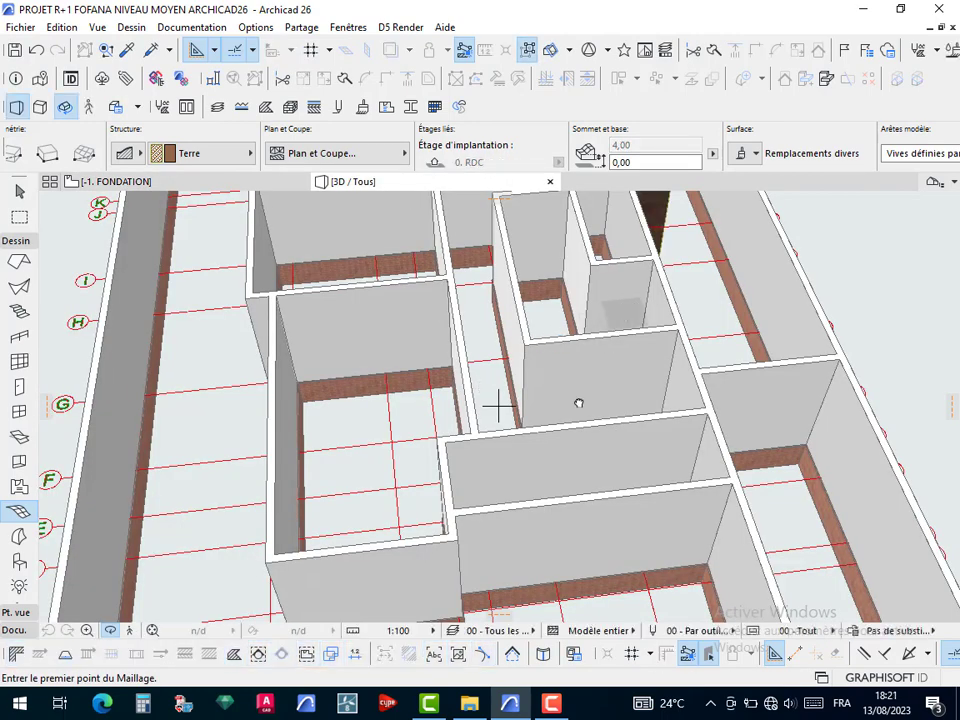
{"action": "middle_click_drag", "start_coordinate": [578, 403], "coordinate": [410, 562]}
{"action": "scroll", "coordinate": [531, 343], "scroll_direction": "up", "scroll_amount": 5}
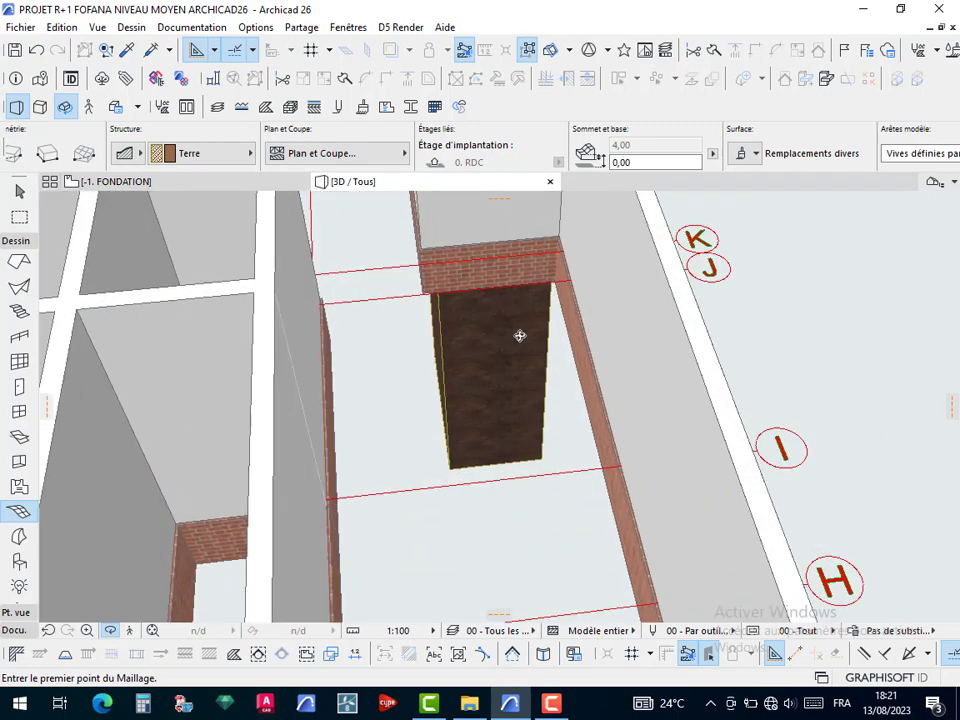
{"action": "scroll", "coordinate": [520, 336], "scroll_direction": "up", "scroll_amount": 3}
{"action": "scroll", "coordinate": [304, 300], "scroll_direction": "up", "scroll_amount": 5}
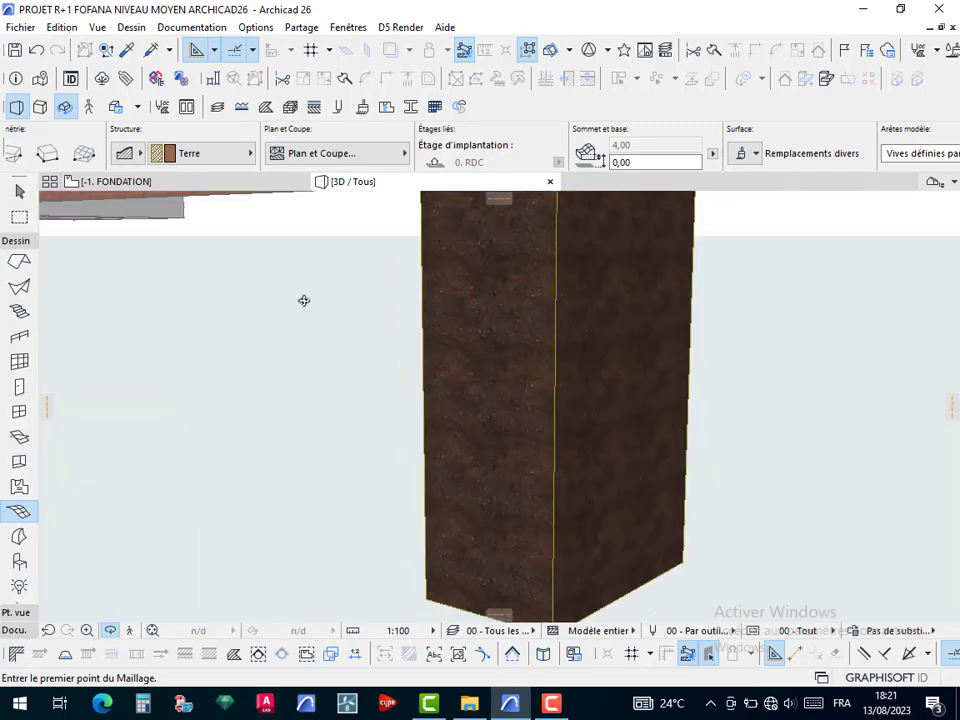
{"action": "scroll", "coordinate": [568, 354], "scroll_direction": "down", "scroll_amount": 6}
{"action": "scroll", "coordinate": [450, 332], "scroll_direction": "up", "scroll_amount": 3}
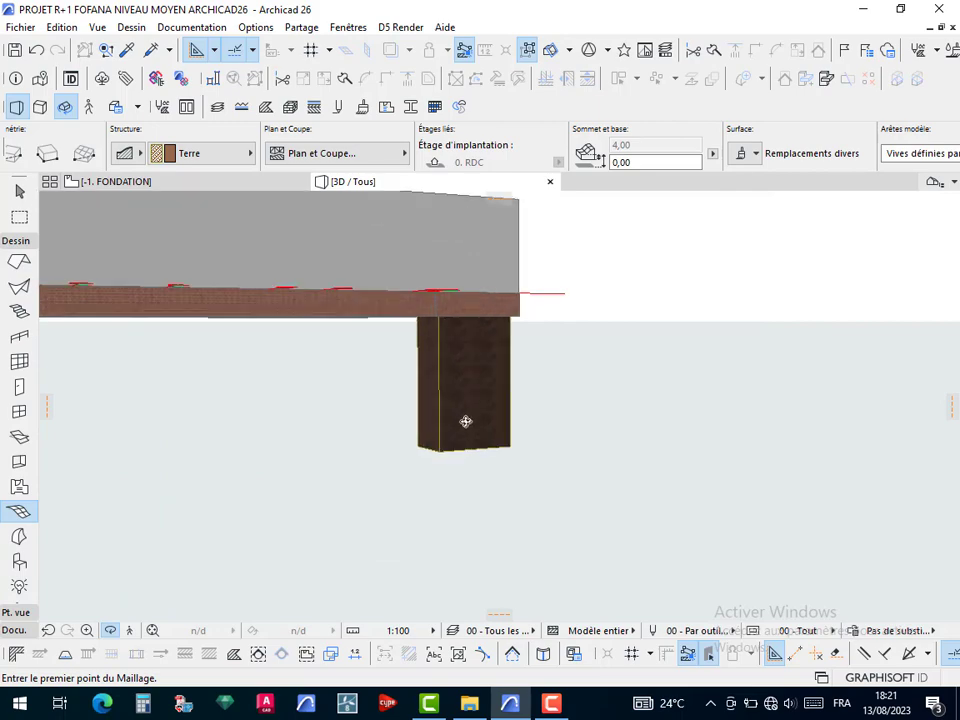
{"action": "scroll", "coordinate": [560, 450], "scroll_direction": "down", "scroll_amount": 5}
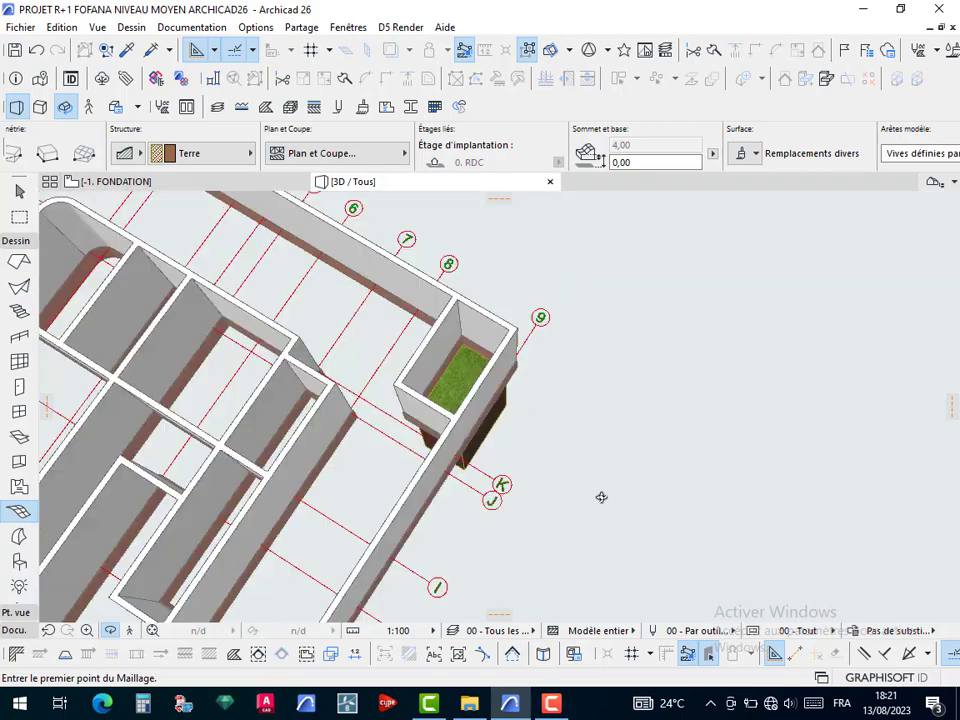
{"action": "scroll", "coordinate": [439, 403], "scroll_direction": "up", "scroll_amount": 5}
{"action": "scroll", "coordinate": [476, 343], "scroll_direction": "up", "scroll_amount": 4}
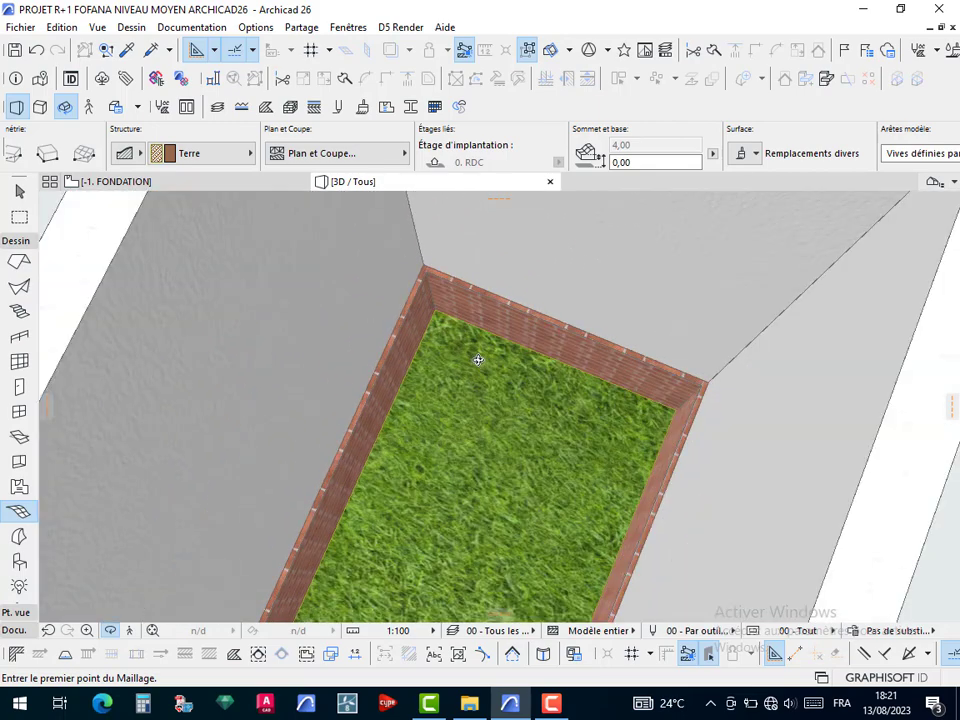
{"action": "scroll", "coordinate": [489, 343], "scroll_direction": "down", "scroll_amount": 4}
{"action": "scroll", "coordinate": [487, 408], "scroll_direction": "down", "scroll_amount": 2}
{"action": "left_click_drag", "start_coordinate": [444, 515], "coordinate": [636, 362]}
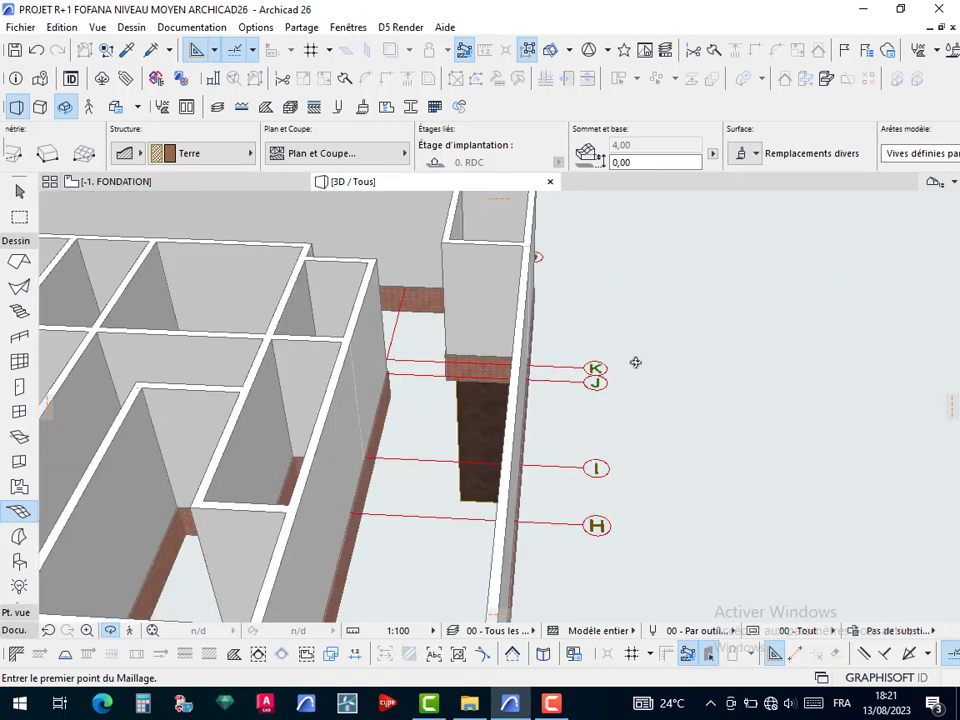
{"action": "scroll", "coordinate": [439, 330], "scroll_direction": "up", "scroll_amount": 5}
Return to the foundation plan and undo the mesh in the small corner room
{"action": "key", "text": "Escape"}
{"action": "key", "text": "Escape"}
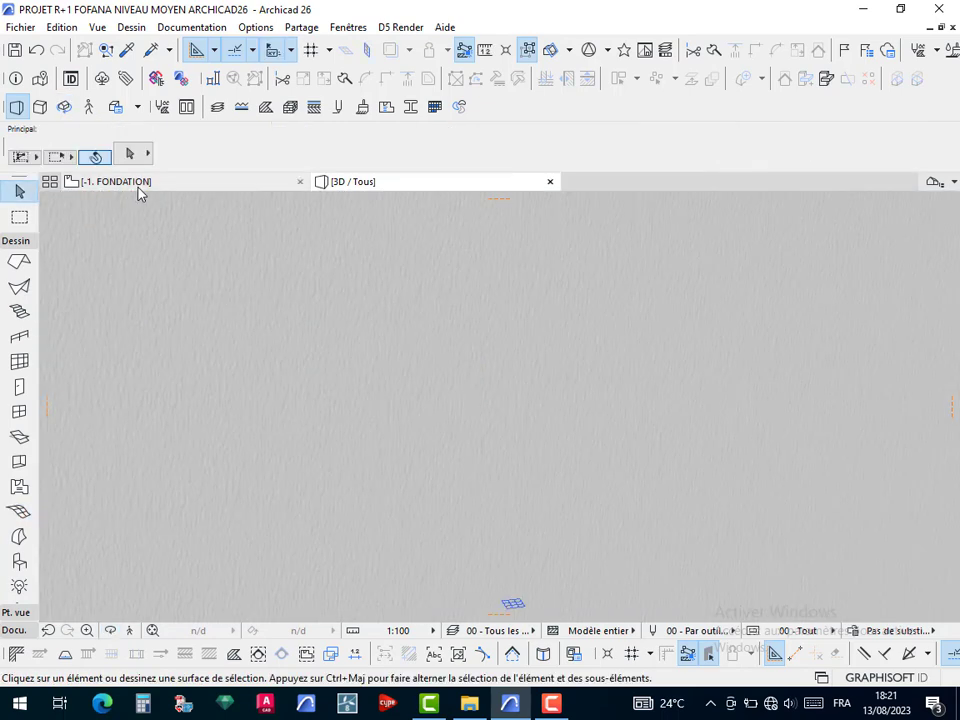
{"action": "left_click", "coordinate": [143, 193]}
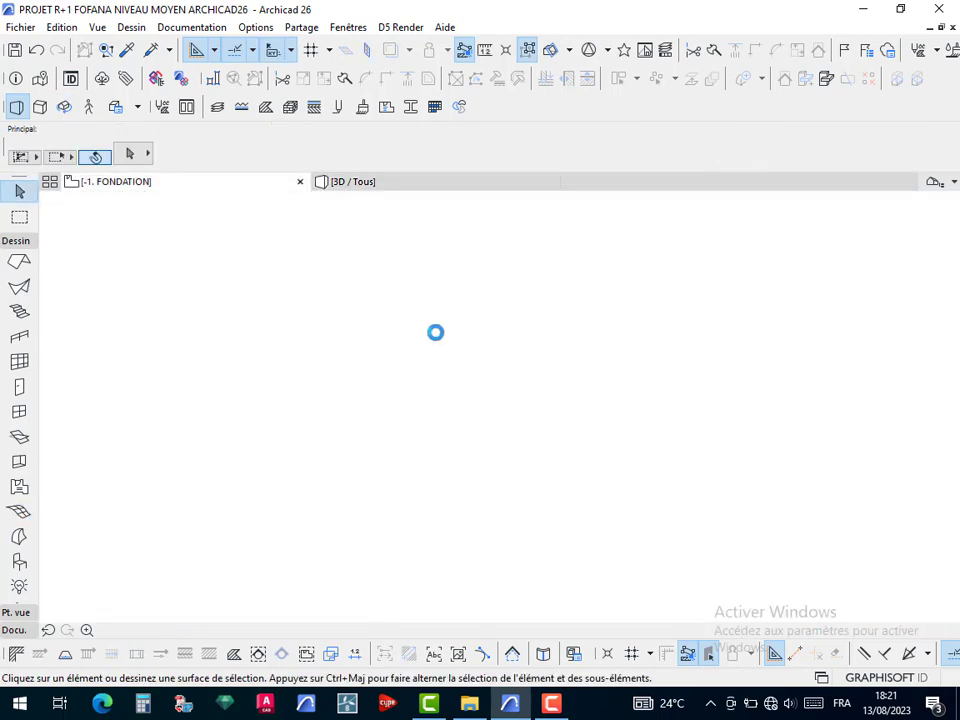
{"action": "key", "text": "ctrl+z"}
{"action": "left_click_drag", "start_coordinate": [491, 369], "coordinate": [433, 433]}
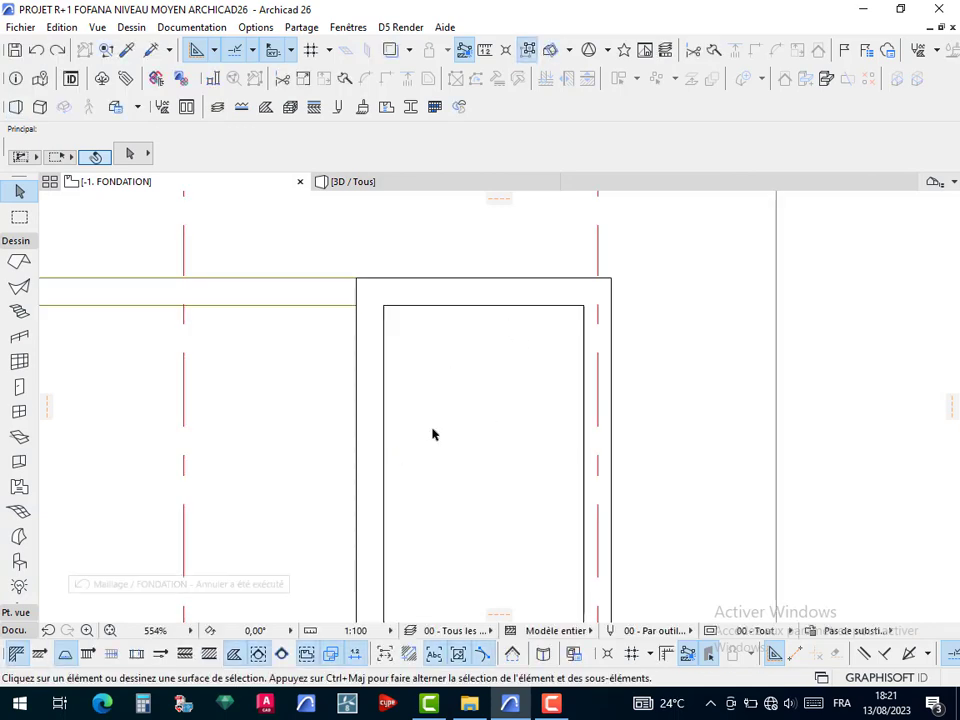
{"action": "left_click", "coordinate": [19, 511]}
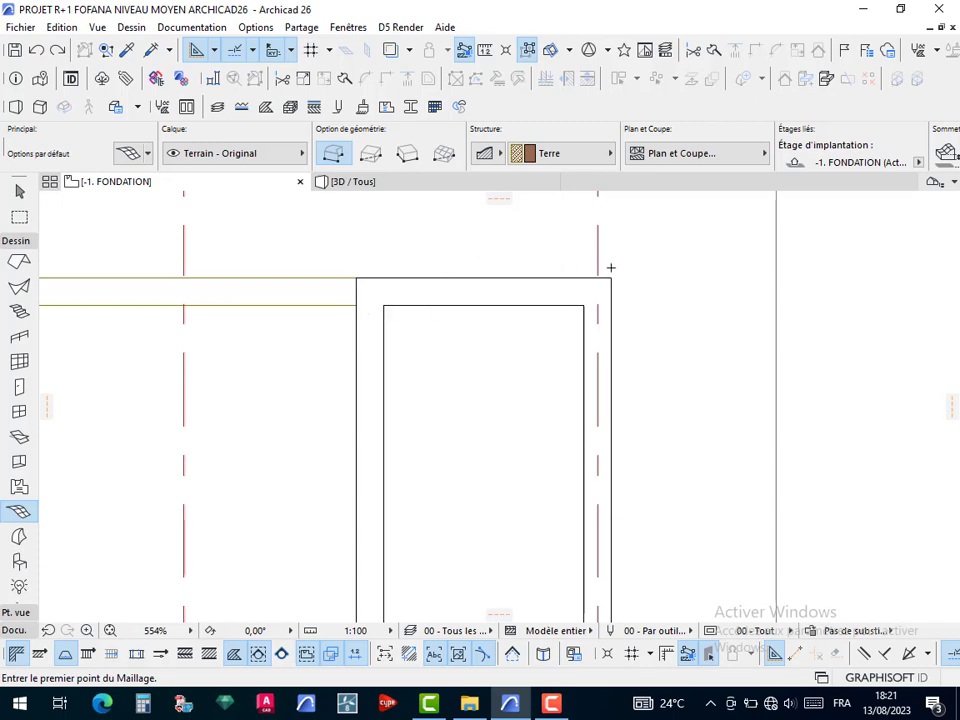
{"action": "left_click", "coordinate": [368, 158]}
{"action": "left_click", "coordinate": [382, 305]}
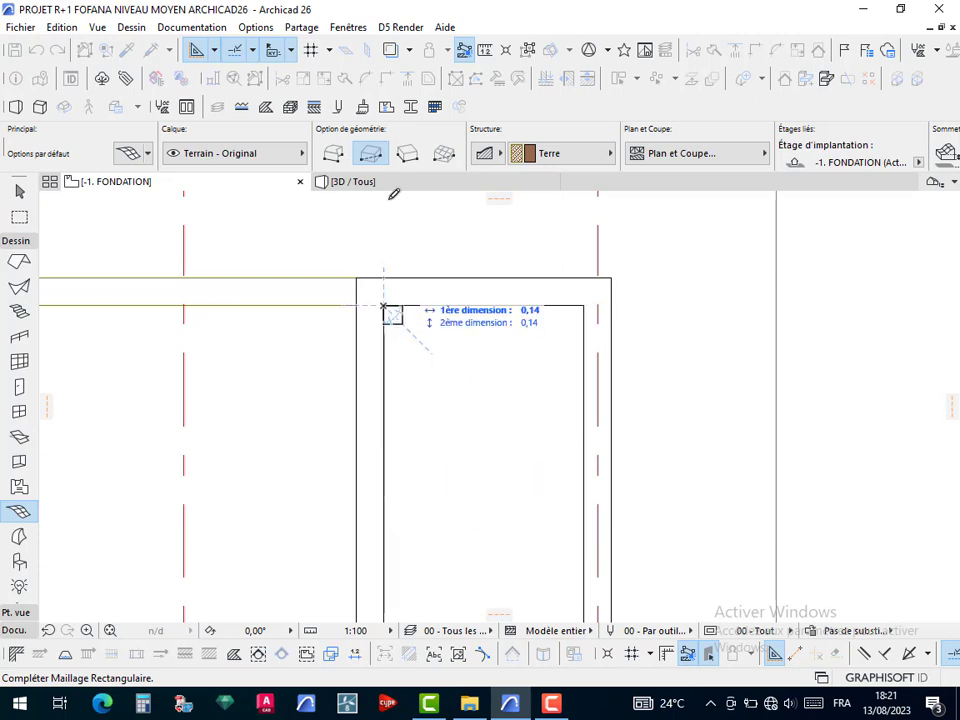
{"action": "left_click", "coordinate": [410, 155]}
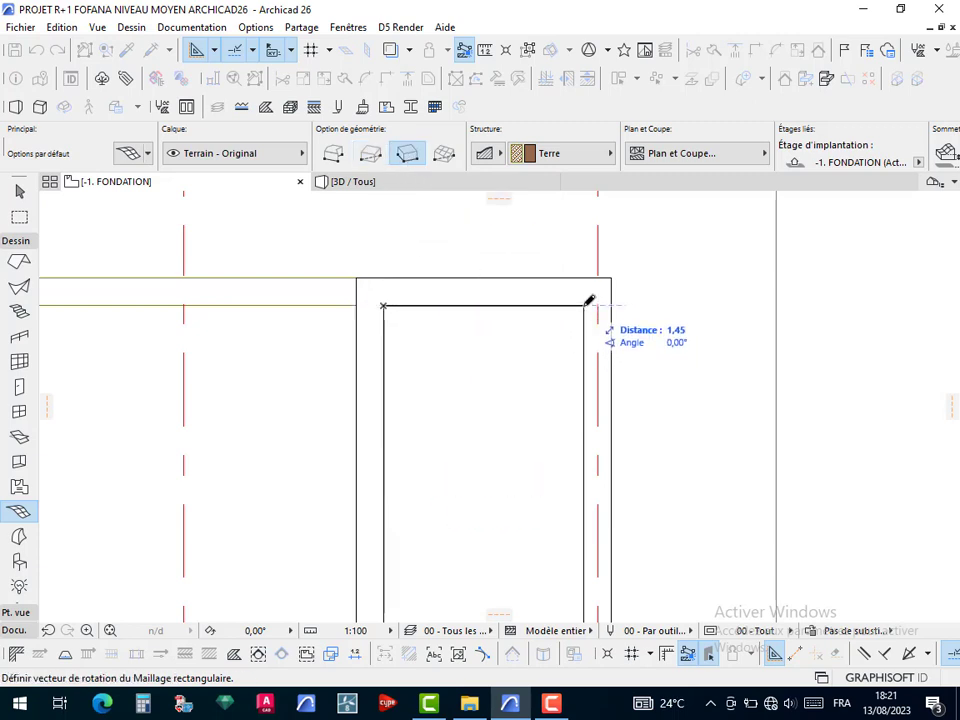
{"action": "left_click", "coordinate": [585, 305]}
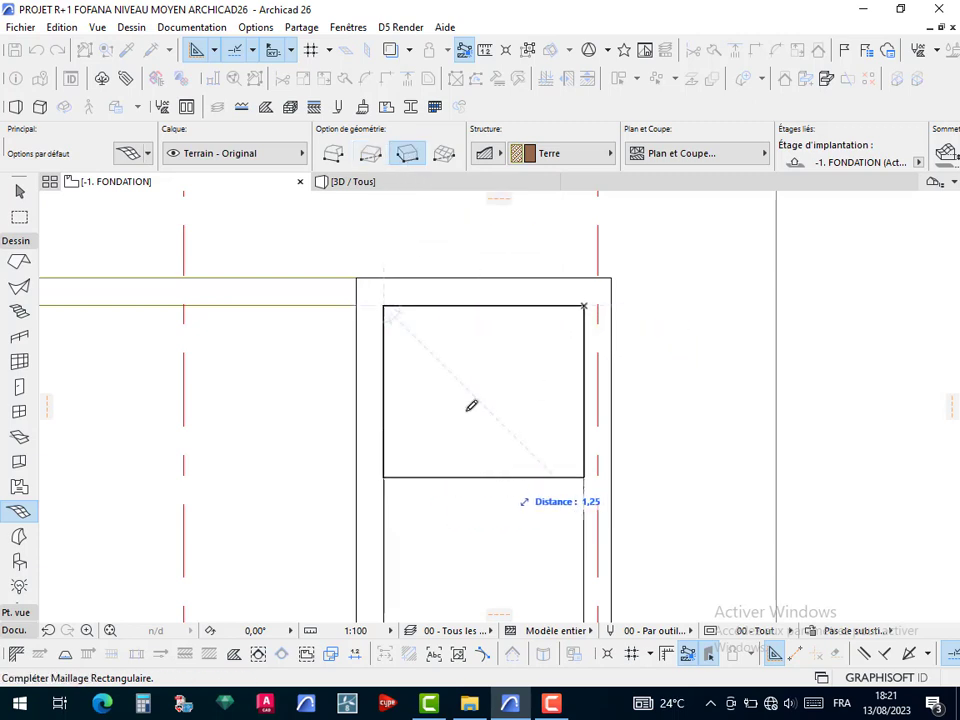
{"action": "left_click", "coordinate": [333, 153]}
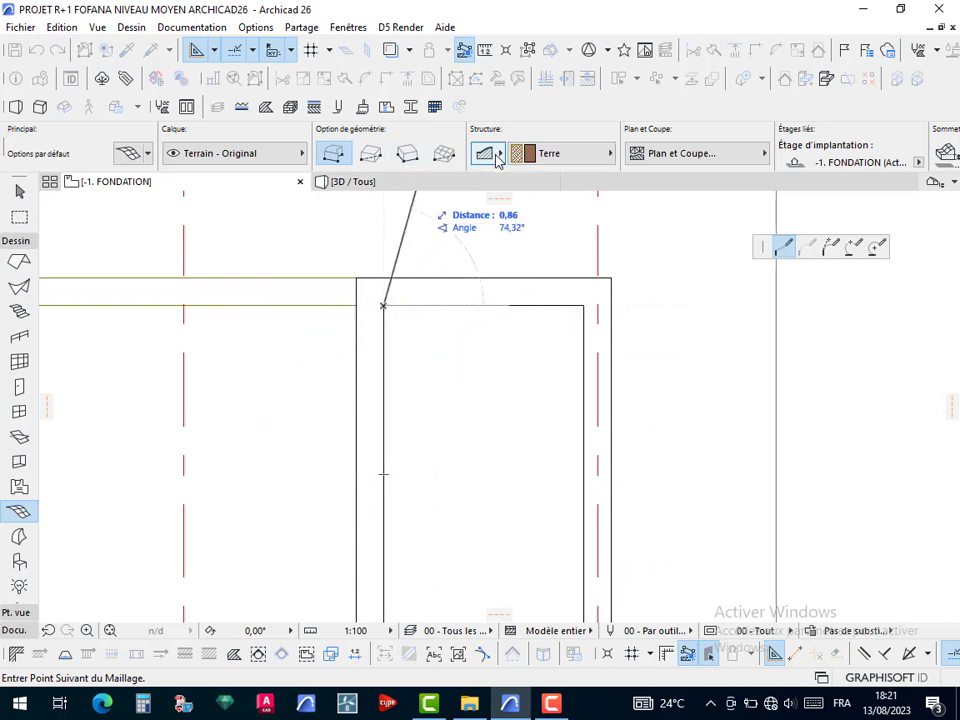
{"action": "key", "text": "Escape"}
Draw a Terre mesh with top and base values of 0,70 along the inner wall faces of the small corner room above axis K
{"action": "scroll", "coordinate": [514, 158], "scroll_direction": "down", "scroll_amount": 3}
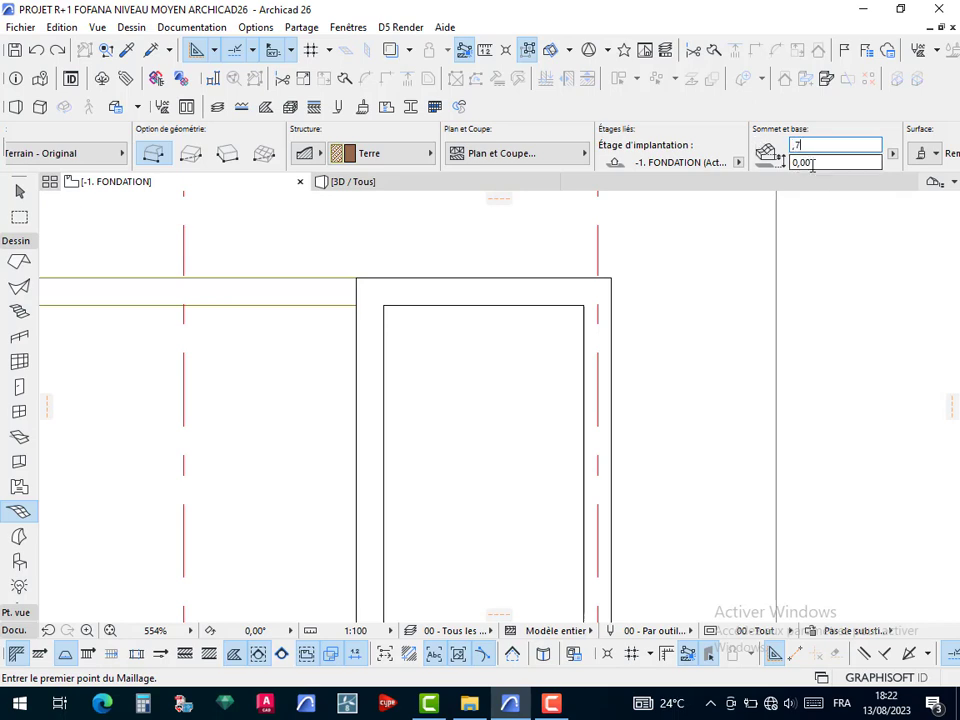
{"action": "key", "text": "Tab"}
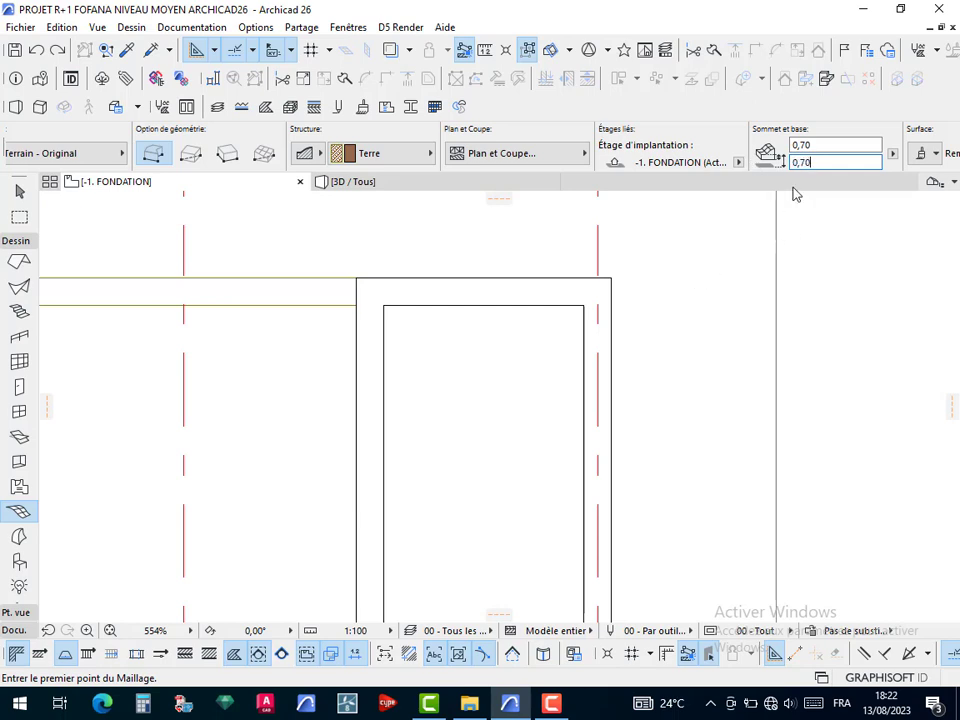
{"action": "left_click", "coordinate": [385, 305]}
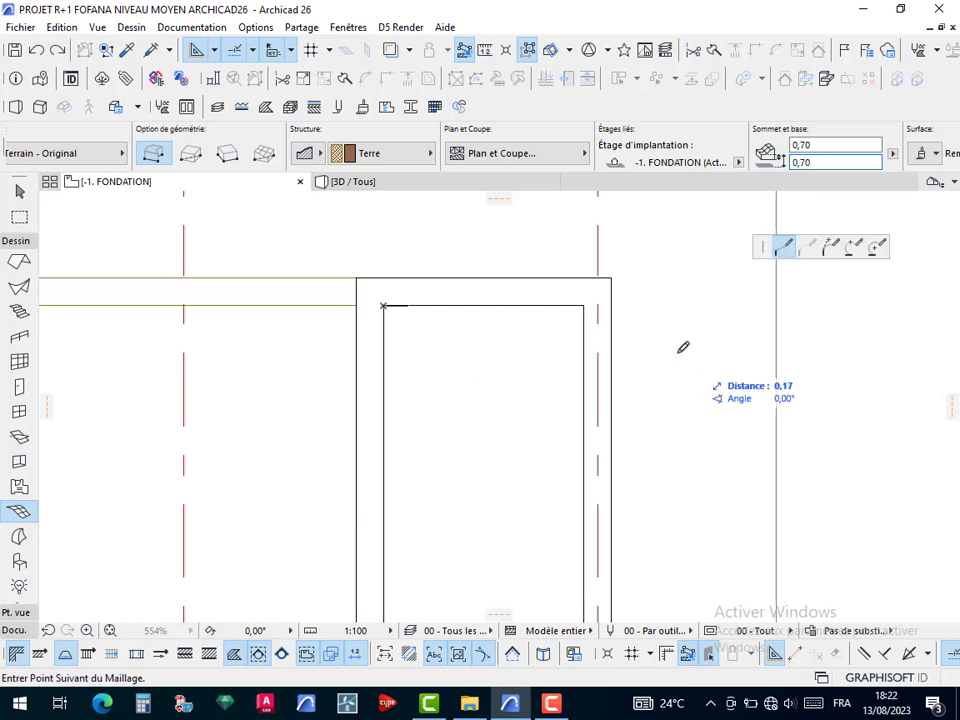
{"action": "left_click", "coordinate": [584, 306]}
{"action": "middle_click_drag", "start_coordinate": [600, 536], "coordinate": [561, 373]}
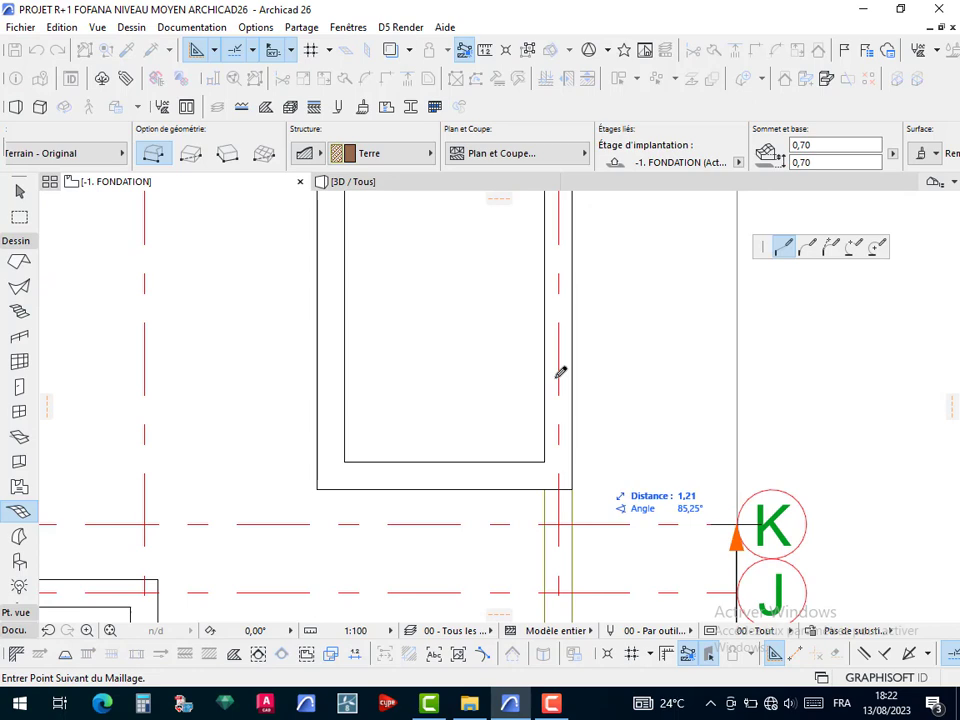
{"action": "left_click", "coordinate": [544, 462]}
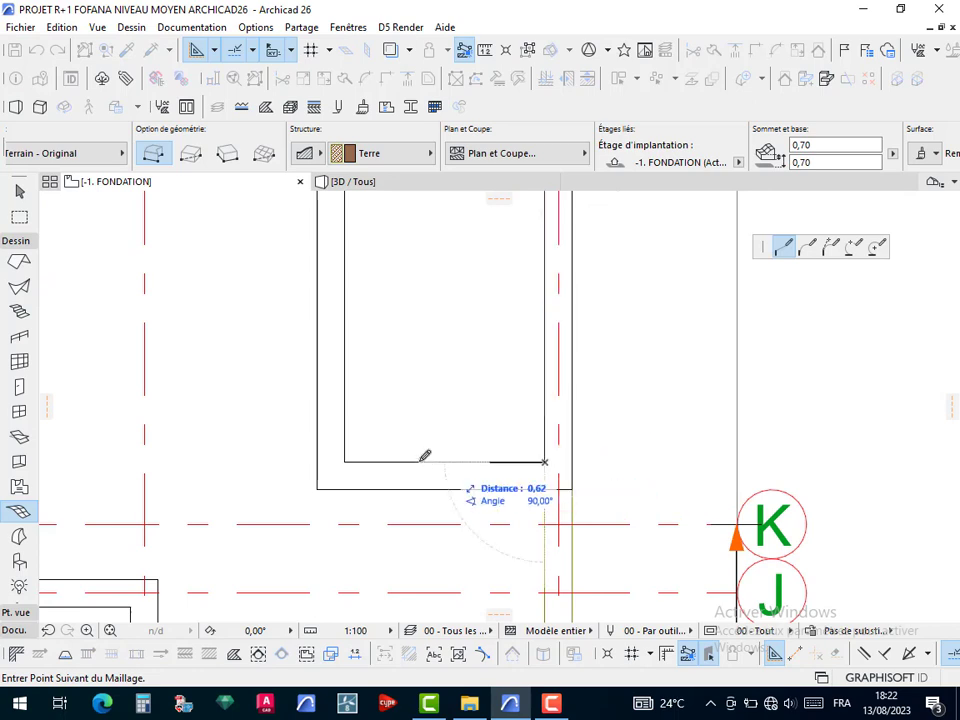
{"action": "left_click", "coordinate": [345, 461]}
{"action": "middle_click_drag", "start_coordinate": [369, 167], "coordinate": [408, 370]}
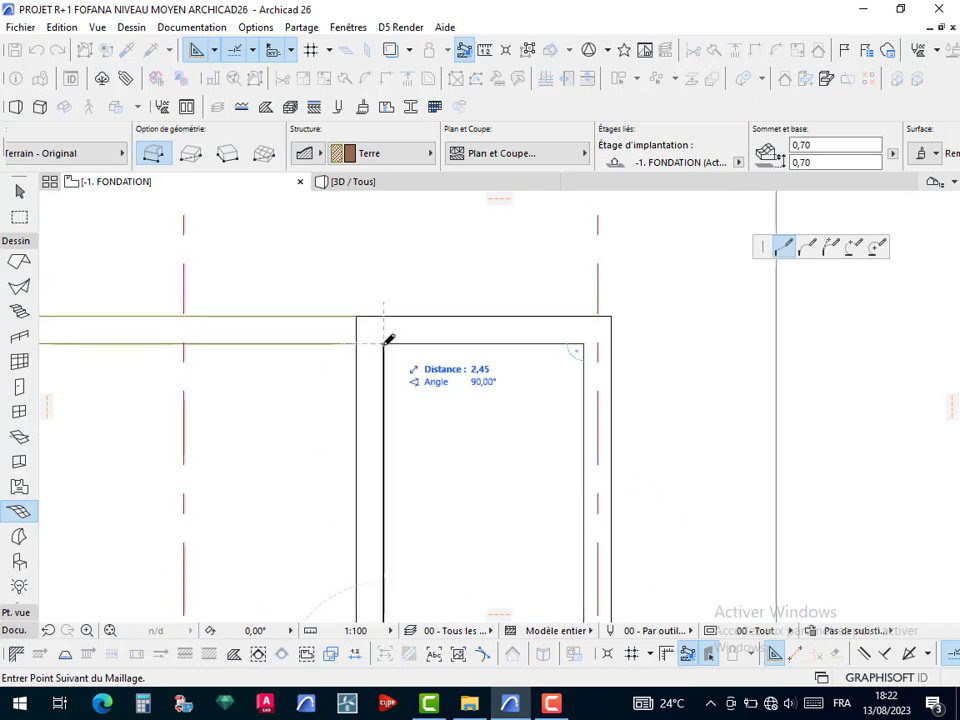
{"action": "left_click", "coordinate": [385, 345]}
{"action": "scroll", "coordinate": [434, 402], "scroll_direction": "down", "scroll_amount": 4}
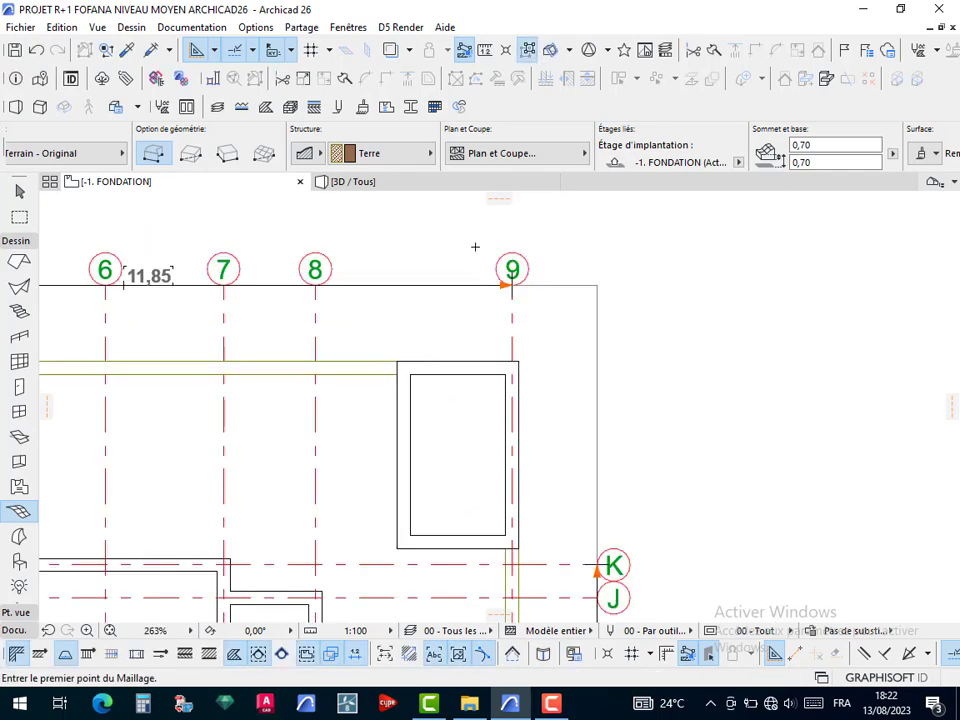
{"action": "key", "text": "Escape"}
Examine the mesh's top surface and its edge against the footing walls in the small corner room of the 3D model
{"action": "left_click", "coordinate": [393, 184]}
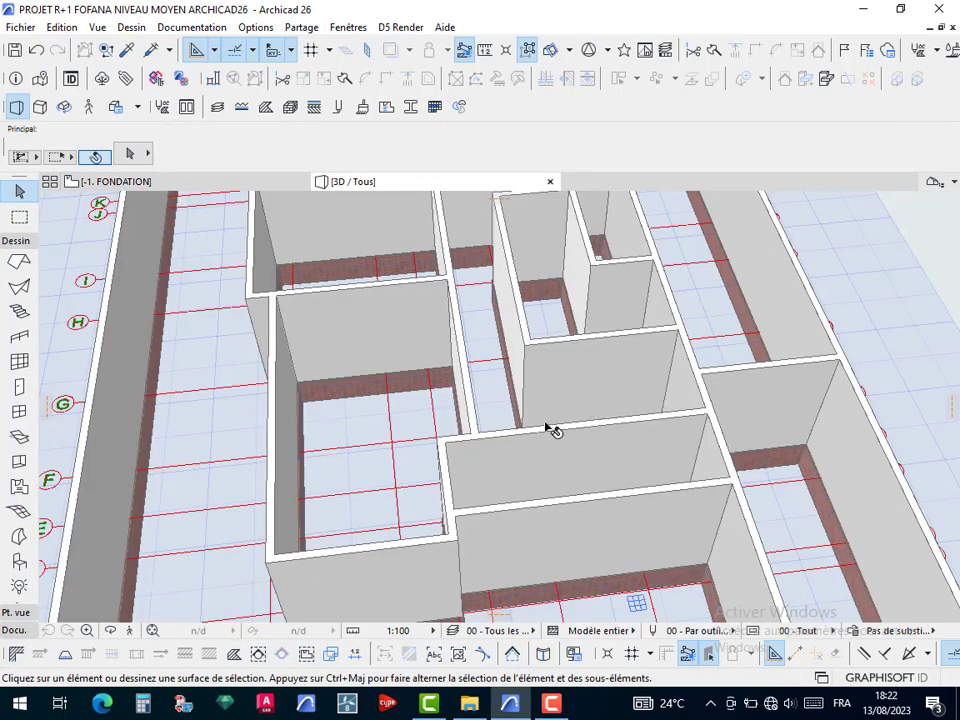
{"action": "middle_click_drag", "start_coordinate": [708, 342], "coordinate": [568, 598]}
{"action": "scroll", "coordinate": [556, 268], "scroll_direction": "up", "scroll_amount": 5}
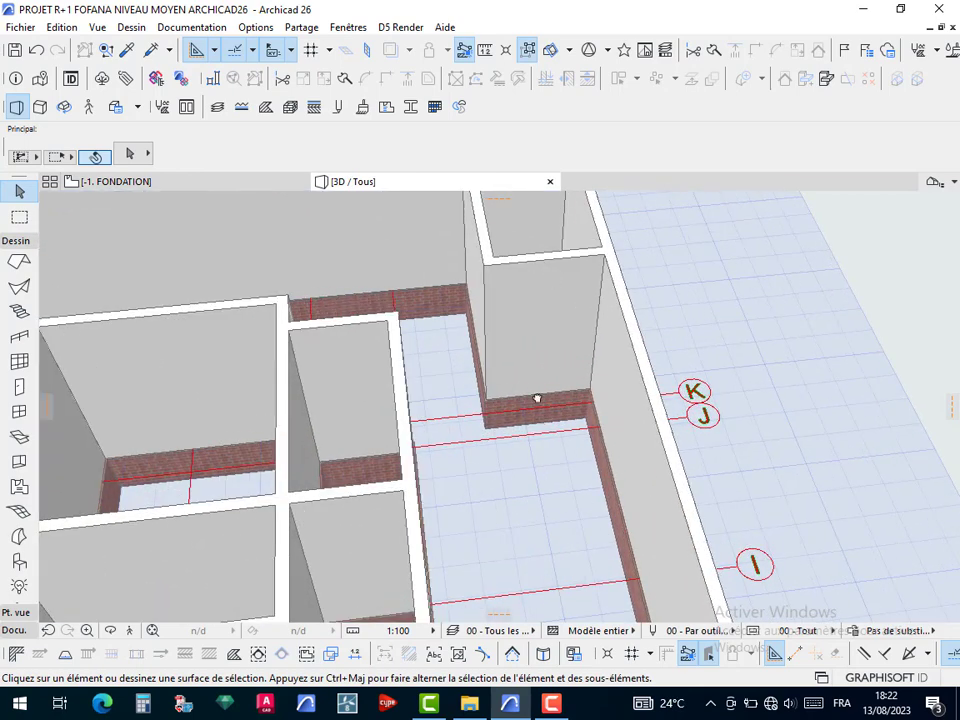
{"action": "middle_click_drag", "start_coordinate": [537, 399], "coordinate": [542, 592]}
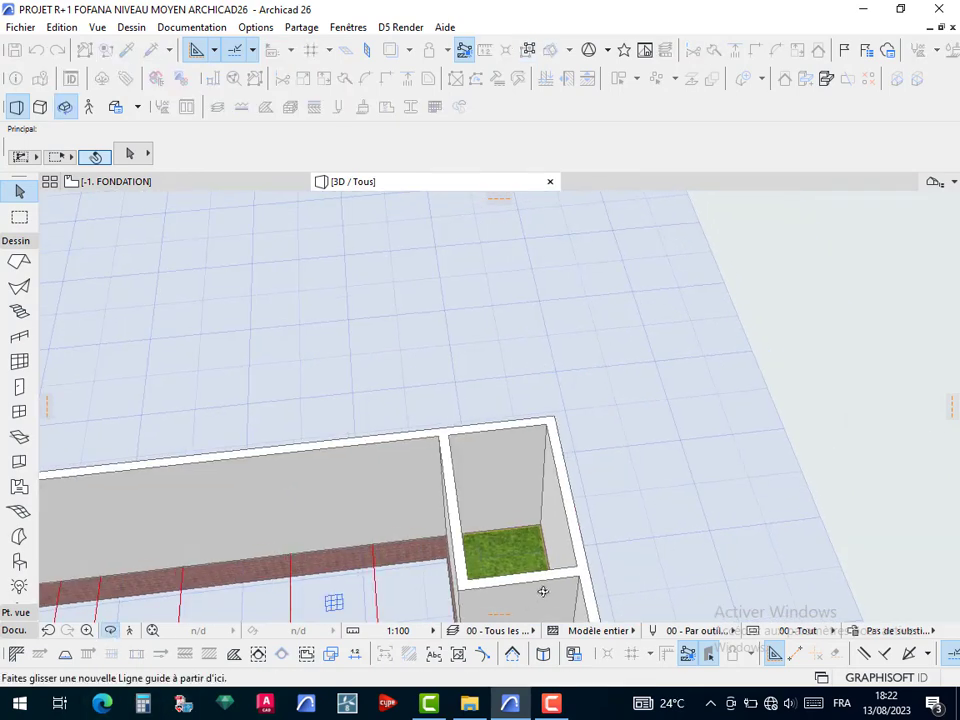
{"action": "middle_click_drag", "start_coordinate": [542, 463], "coordinate": [460, 634]}
{"action": "middle_click_drag", "start_coordinate": [535, 430], "coordinate": [550, 385]}
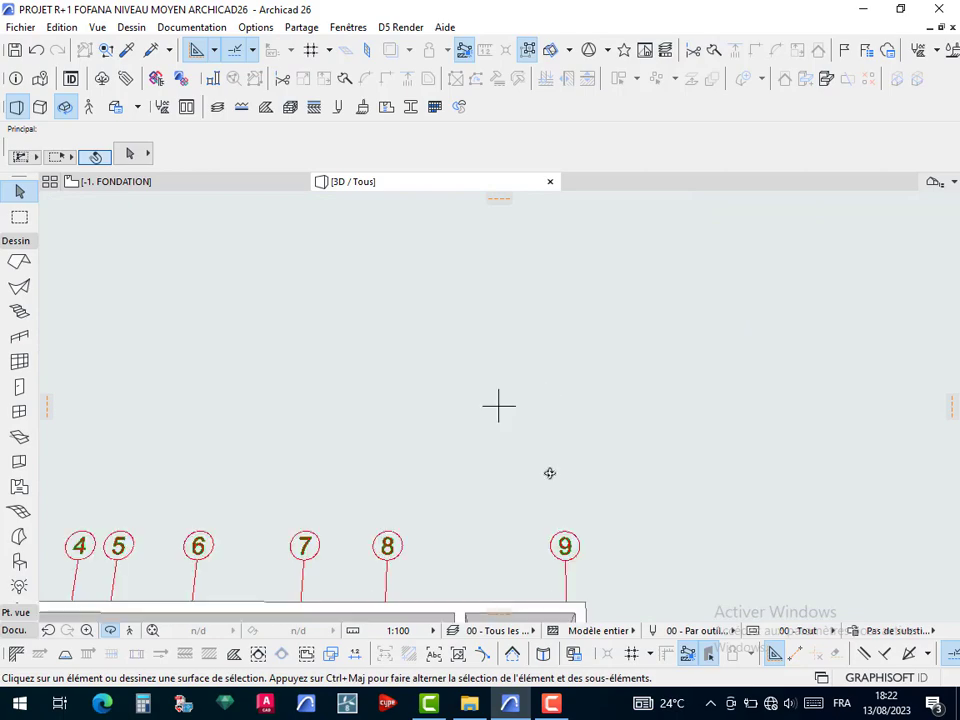
{"action": "middle_click_drag", "start_coordinate": [559, 541], "coordinate": [559, 393]}
{"action": "scroll", "coordinate": [508, 529], "scroll_direction": "up", "scroll_amount": 3}
{"action": "scroll", "coordinate": [500, 529], "scroll_direction": "up", "scroll_amount": 4}
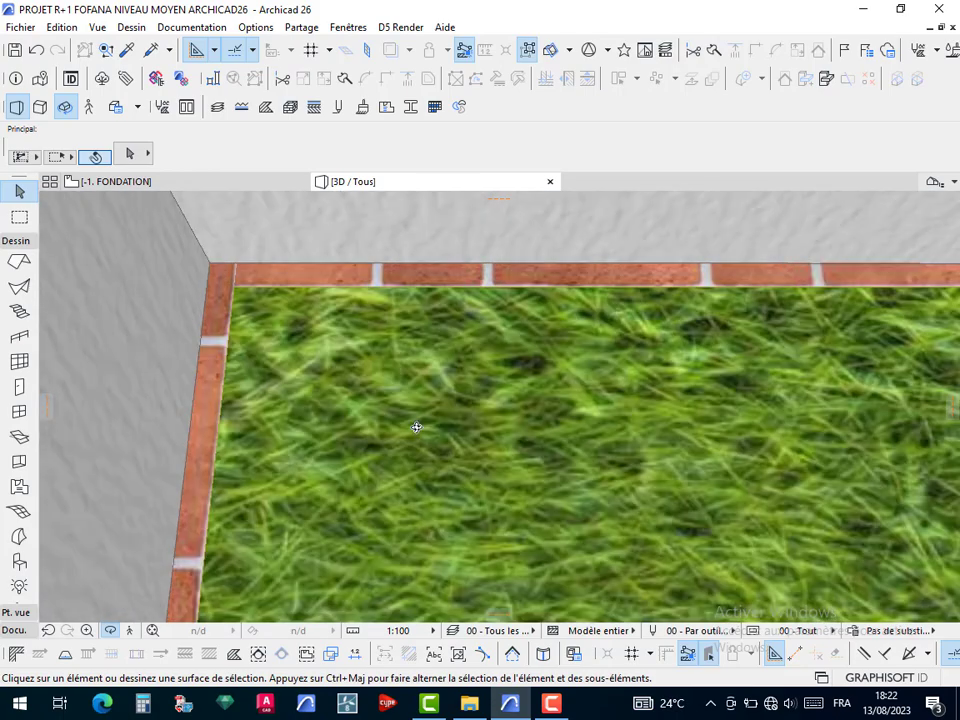
{"action": "scroll", "coordinate": [418, 426], "scroll_direction": "up", "scroll_amount": 1}
Examine the corner room mesh from below, the side and above, along with the surrounding foundation rooms in 3D
{"action": "middle_click_drag", "start_coordinate": [390, 367], "coordinate": [366, 223], "text": "shift"}
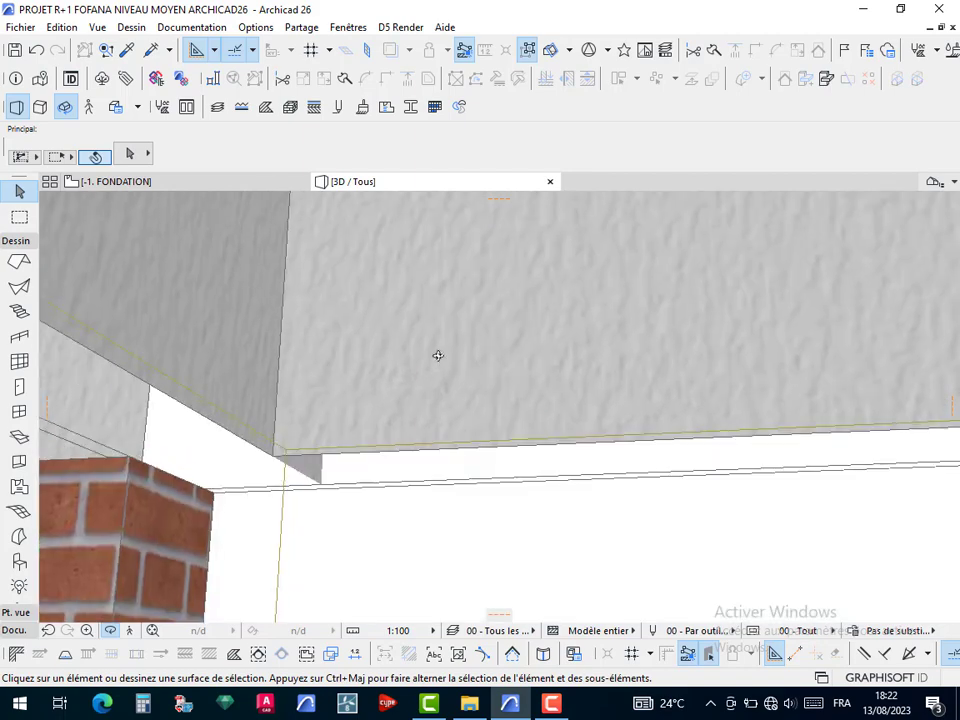
{"action": "middle_click_drag", "start_coordinate": [438, 356], "coordinate": [700, 437], "text": "shift"}
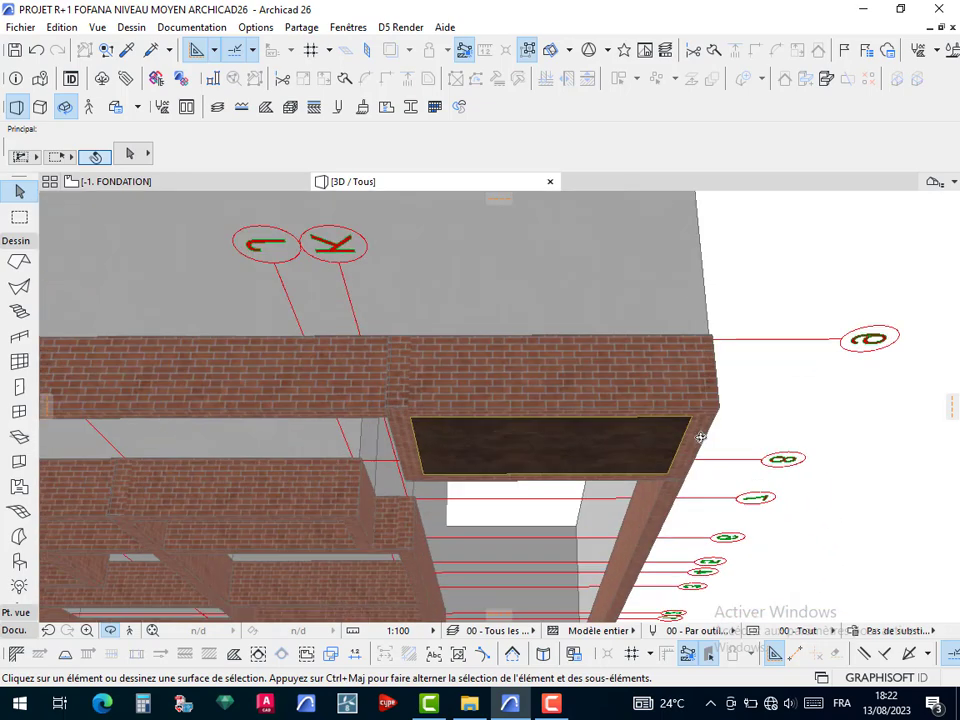
{"action": "scroll", "coordinate": [700, 437], "scroll_direction": "up", "scroll_amount": 5}
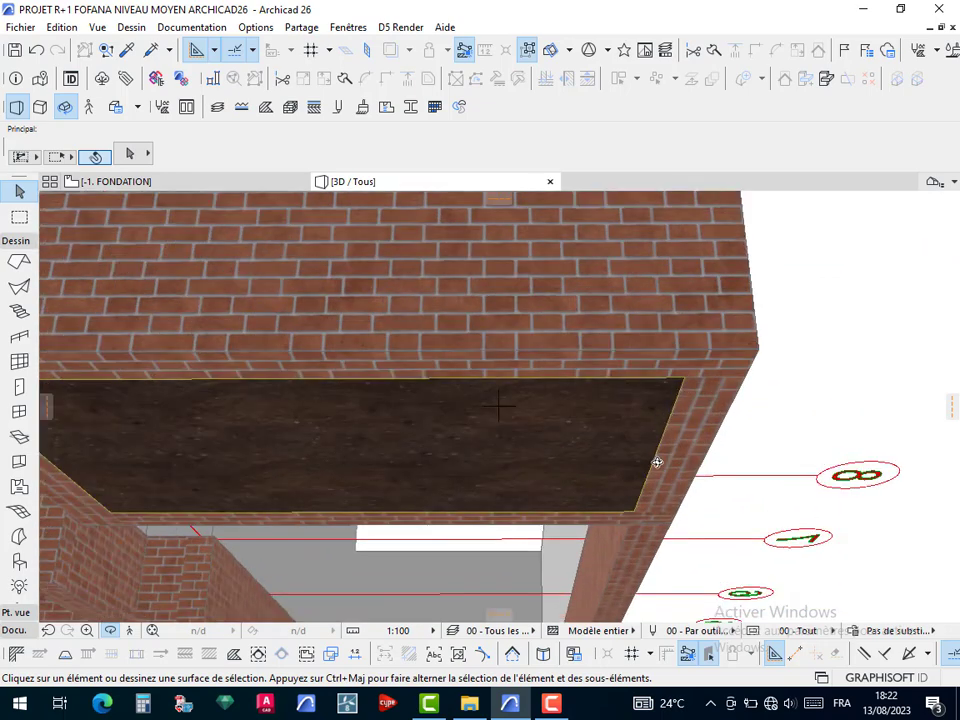
{"action": "scroll", "coordinate": [610, 391], "scroll_direction": "down", "scroll_amount": 10}
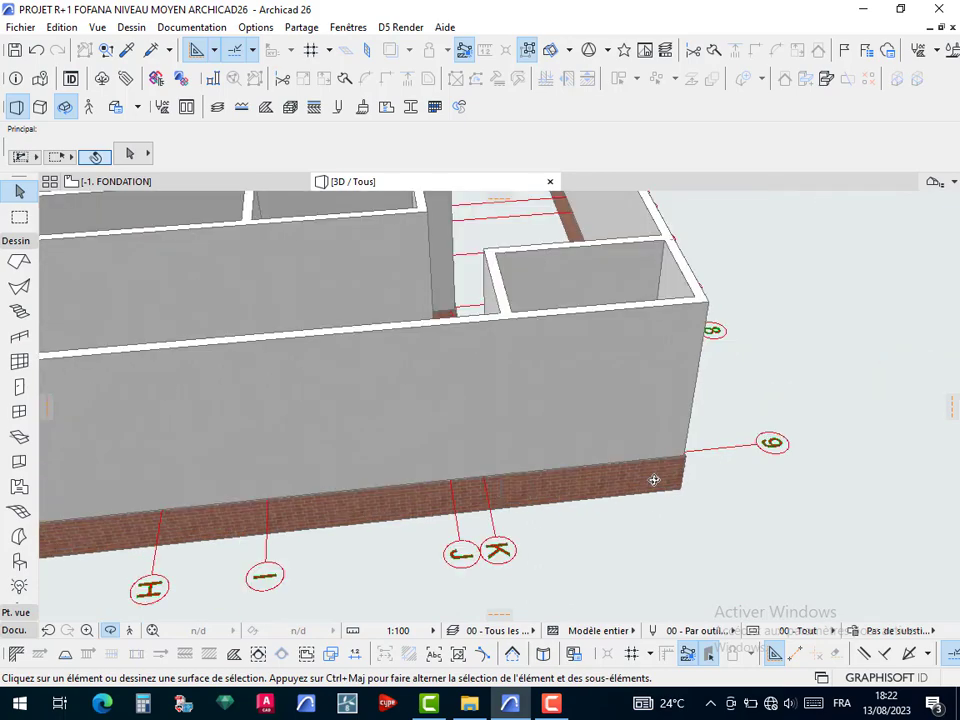
{"action": "middle_click_drag", "start_coordinate": [552, 459], "coordinate": [689, 536], "text": "shift"}
{"action": "scroll", "coordinate": [620, 452], "scroll_direction": "up", "scroll_amount": 10}
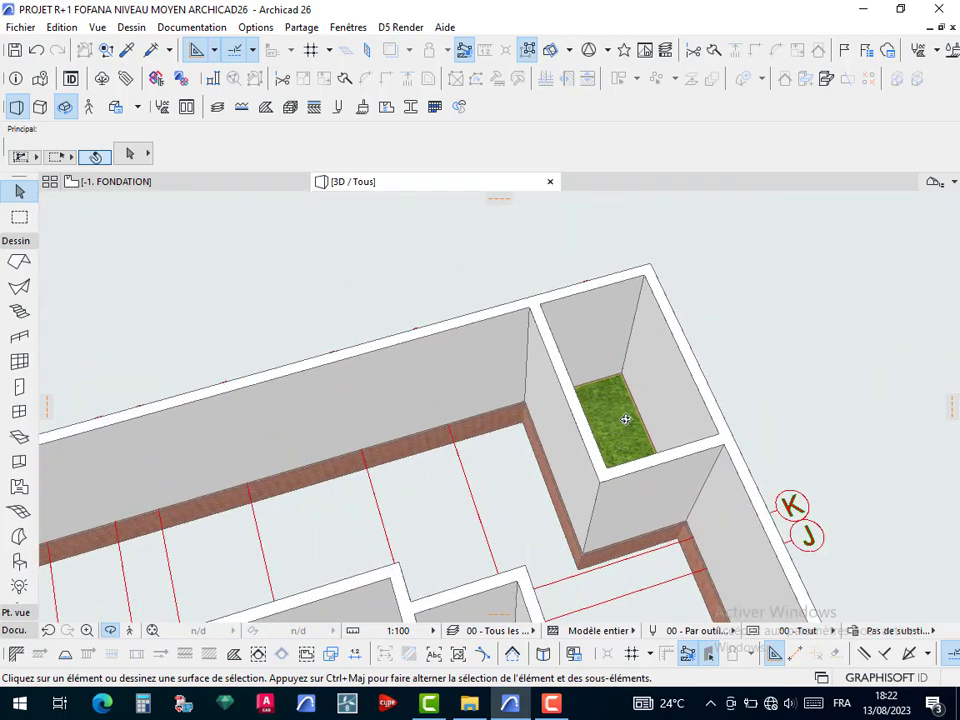
{"action": "scroll", "coordinate": [626, 418], "scroll_direction": "up", "scroll_amount": 5}
{"action": "scroll", "coordinate": [497, 447], "scroll_direction": "down", "scroll_amount": 5}
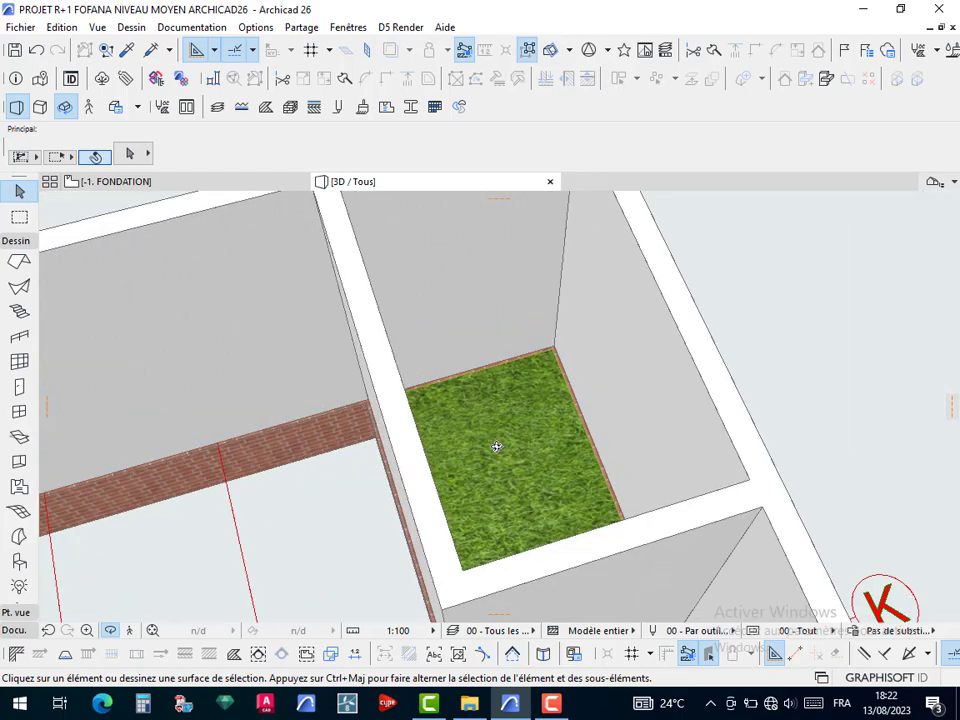
{"action": "scroll", "coordinate": [497, 447], "scroll_direction": "down", "scroll_amount": 2}
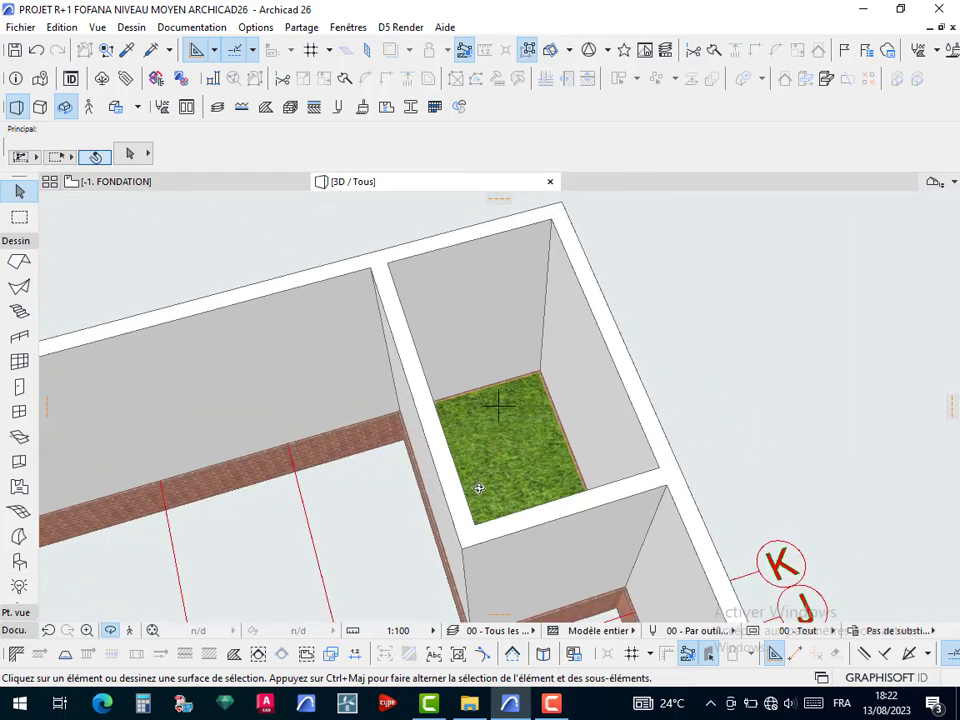
{"action": "scroll", "coordinate": [499, 481], "scroll_direction": "down", "scroll_amount": 6}
{"action": "middle_click_drag", "start_coordinate": [479, 514], "coordinate": [645, 321]}
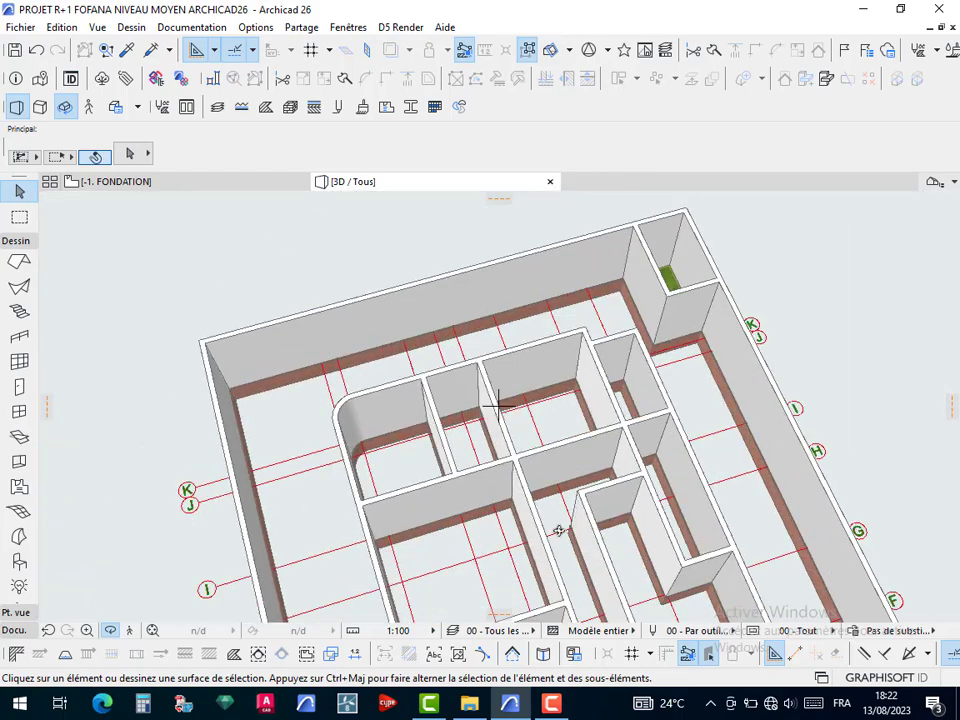
{"action": "middle_click_drag", "start_coordinate": [558, 530], "coordinate": [474, 507], "text": "shift"}
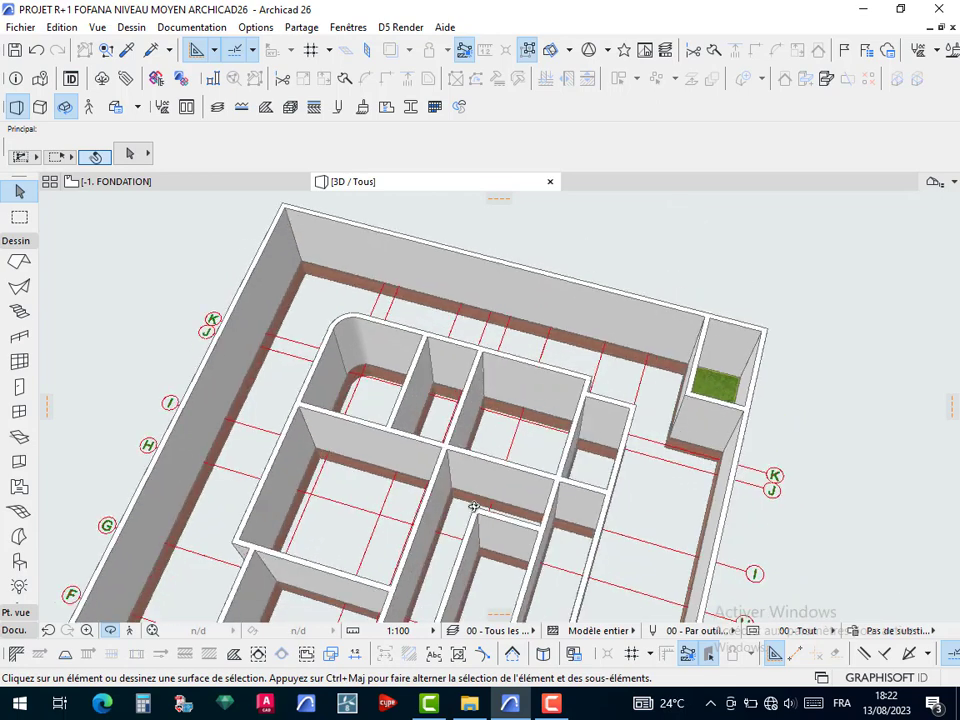
In the foundation plan, override the corner room mesh's surfaces with Carrelage - Mosaïque bleu on top and Env. - Terre on the sides and bottom
{"action": "left_click", "coordinate": [134, 184]}
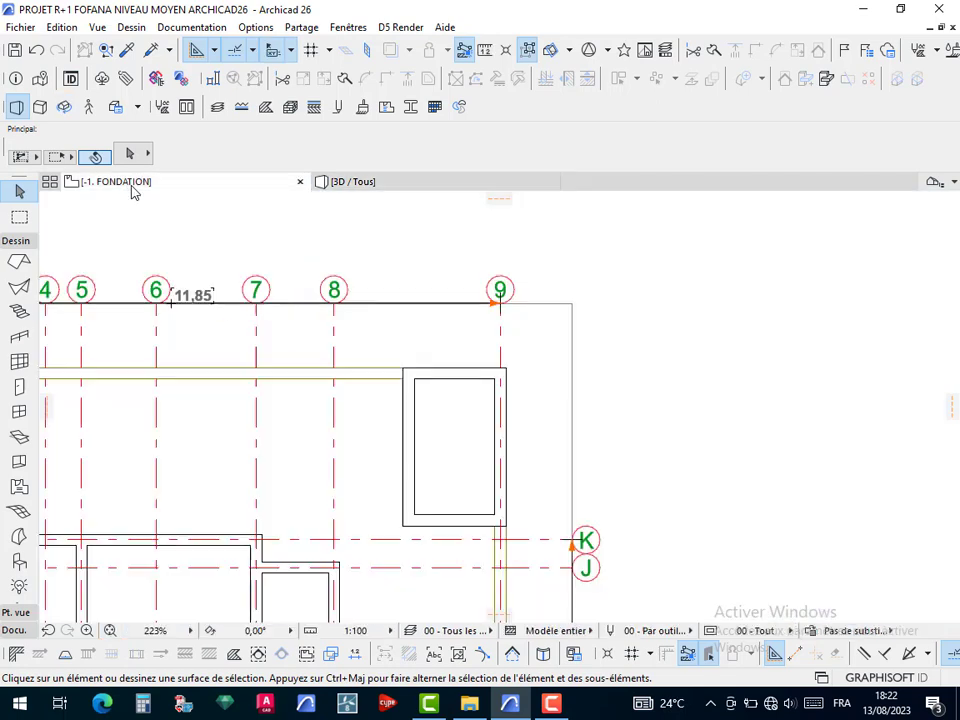
{"action": "left_click", "coordinate": [454, 468]}
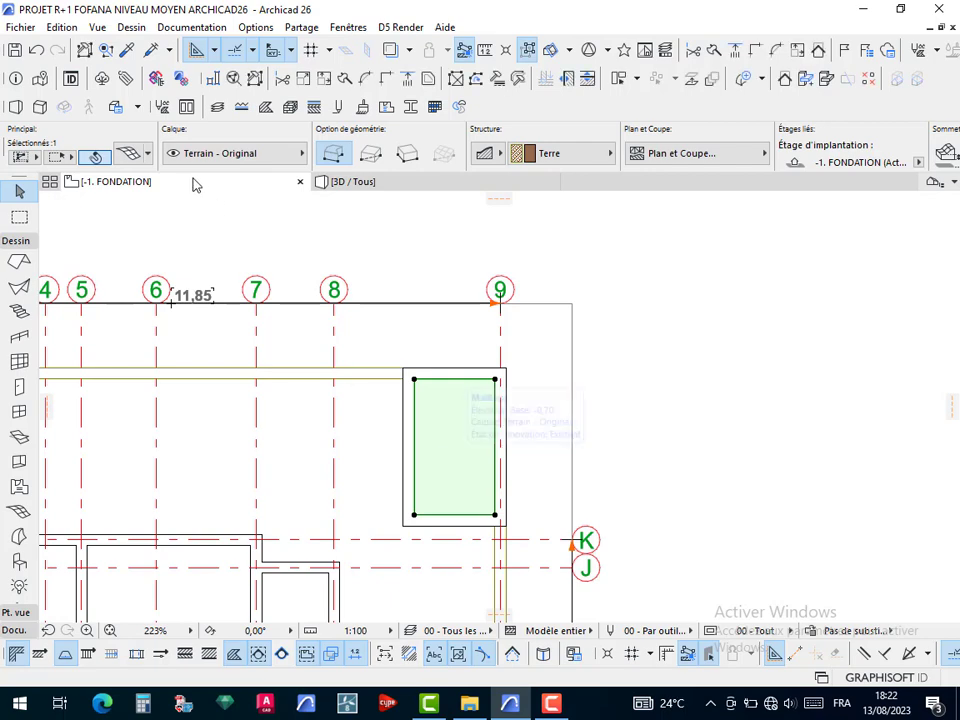
{"action": "left_click", "coordinate": [132, 158]}
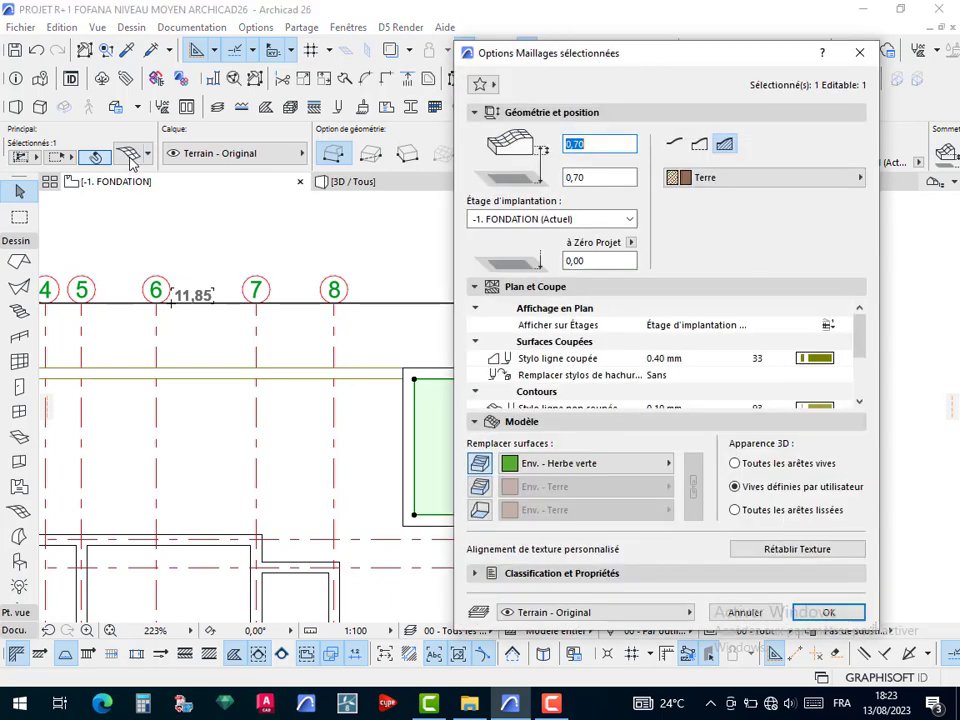
{"action": "left_click", "coordinate": [480, 486]}
{"action": "left_click", "coordinate": [480, 510]}
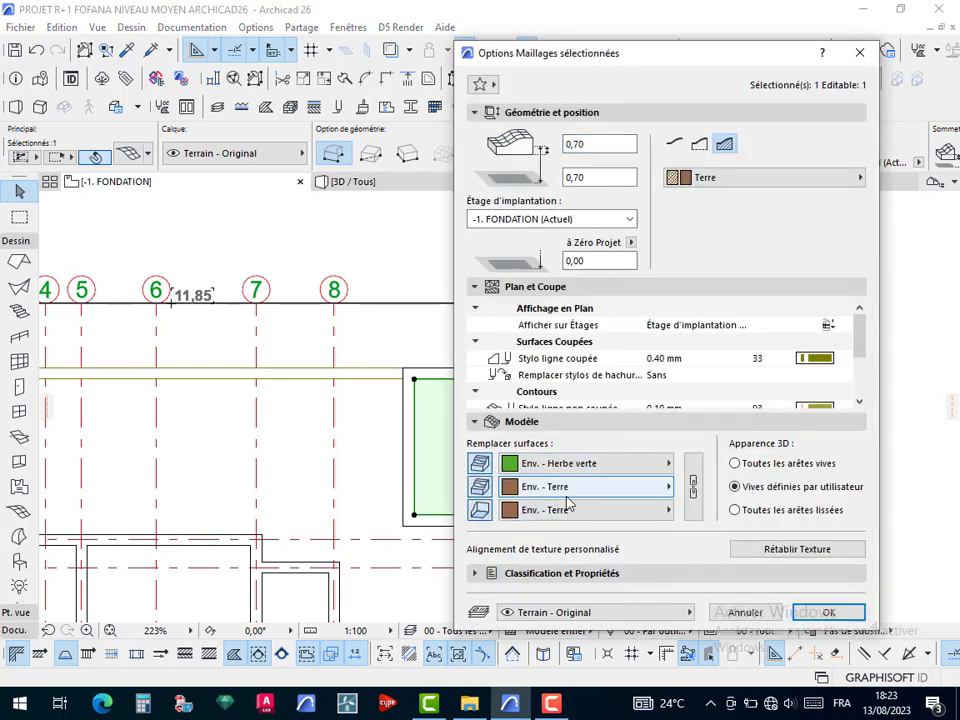
{"action": "left_click", "coordinate": [669, 463]}
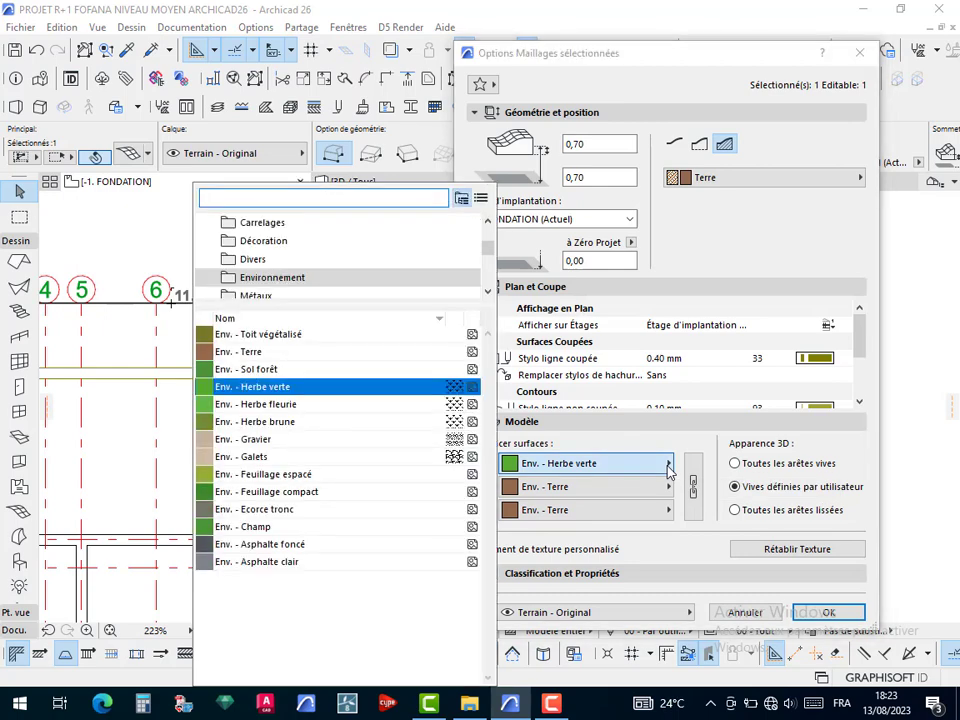
{"action": "left_click", "coordinate": [272, 224]}
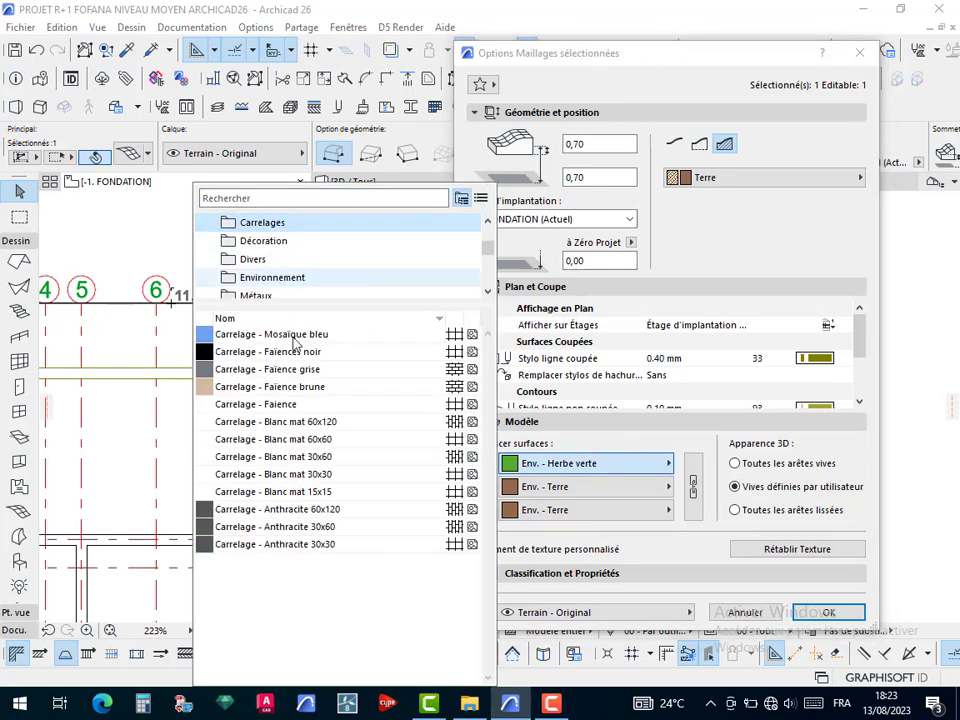
{"action": "left_click", "coordinate": [252, 335]}
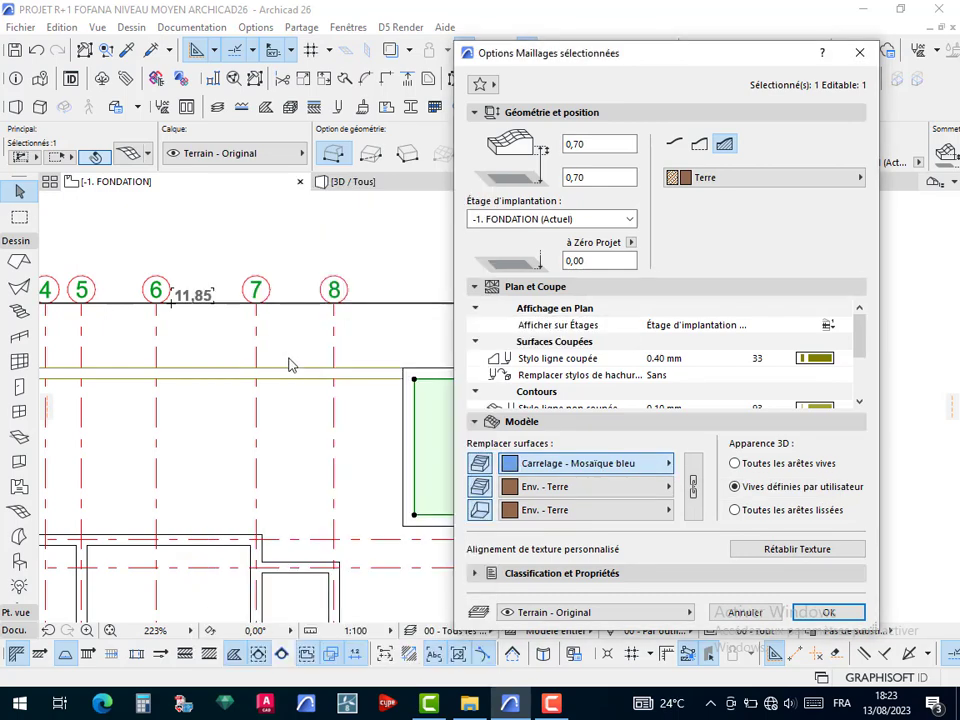
{"action": "left_click", "coordinate": [810, 611]}
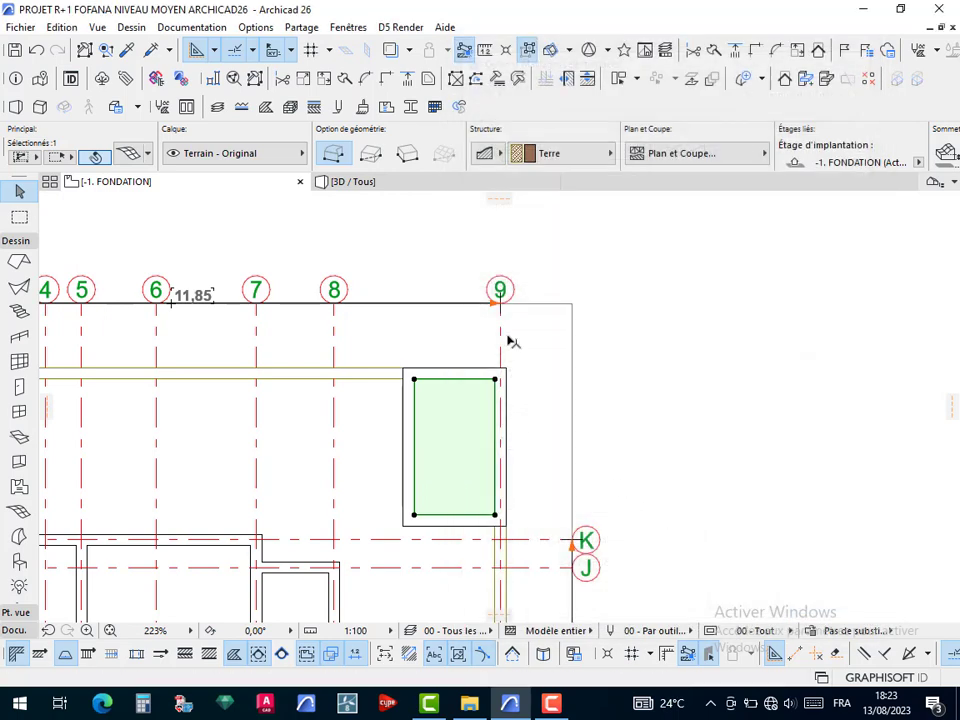
Examine the corner room mesh's top finish up close in the 3D model, and return to the foundation plan
{"action": "left_click", "coordinate": [408, 184]}
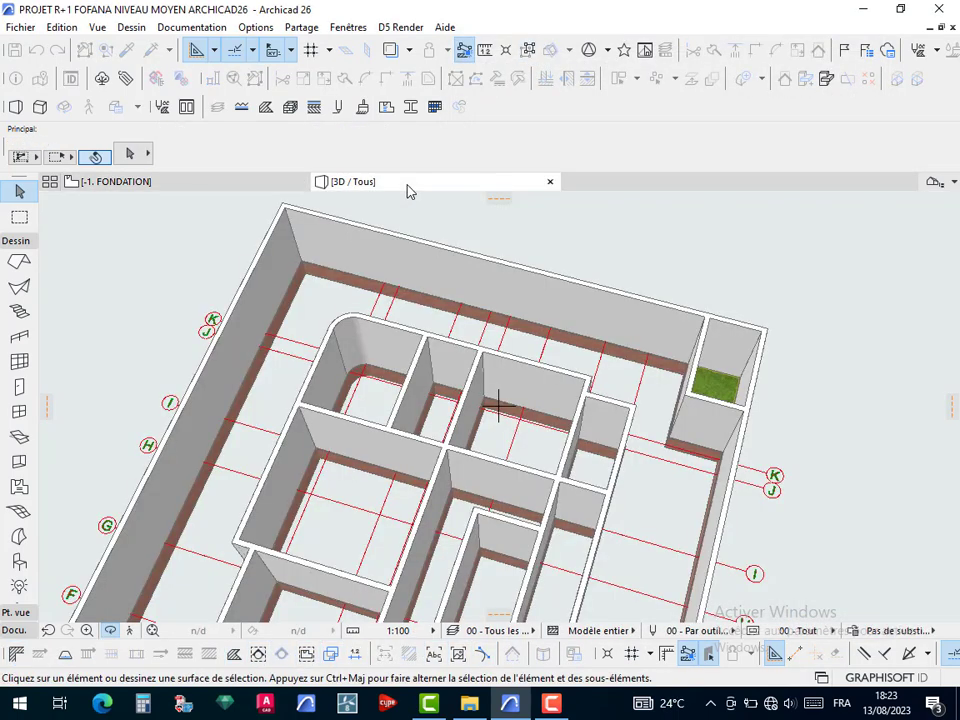
{"action": "scroll", "coordinate": [720, 385], "scroll_direction": "up", "scroll_amount": 10}
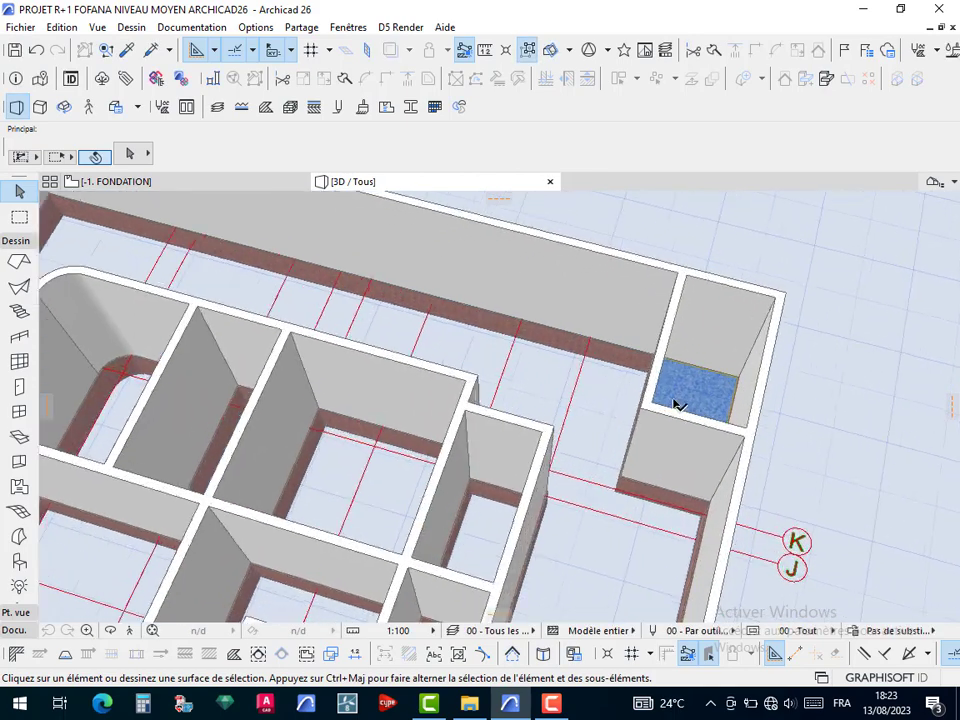
{"action": "scroll", "coordinate": [740, 422], "scroll_direction": "up", "scroll_amount": 5}
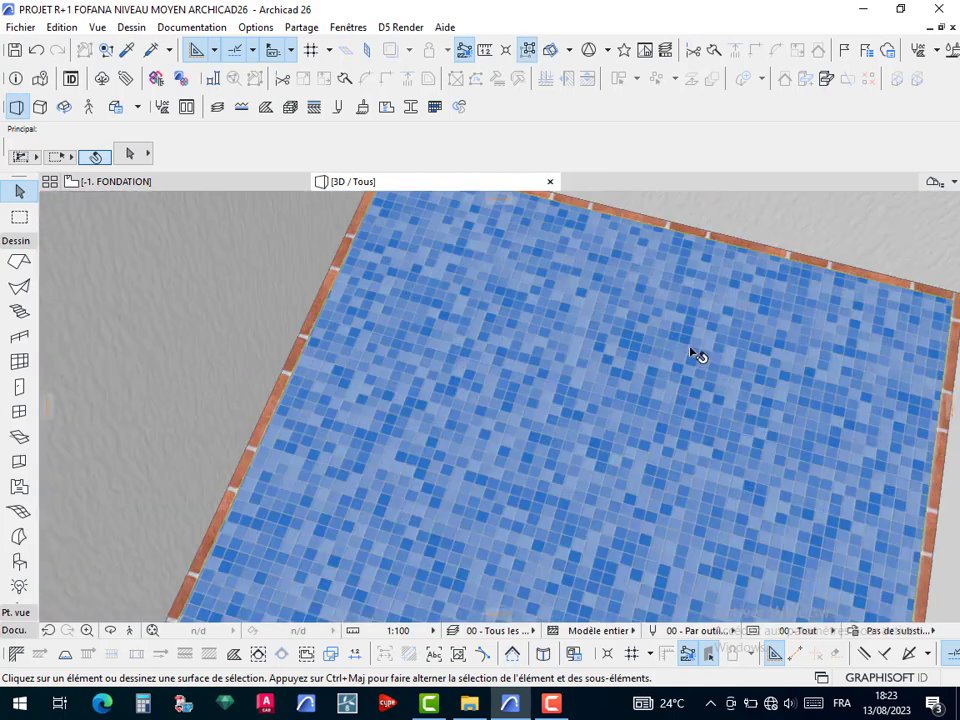
{"action": "scroll", "coordinate": [562, 386], "scroll_direction": "down", "scroll_amount": 10}
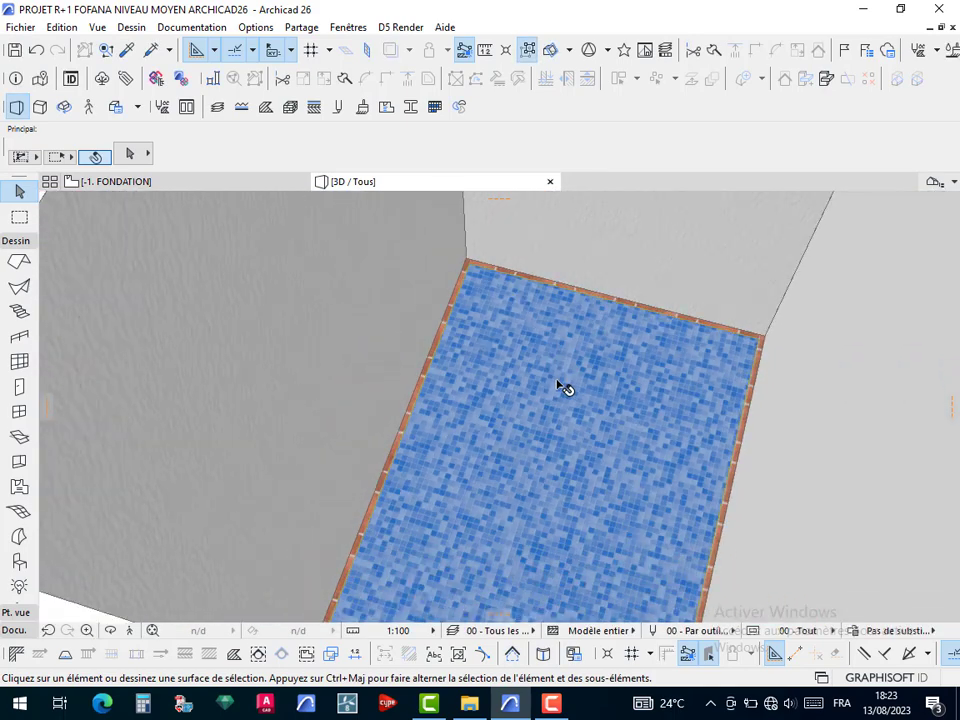
{"action": "scroll", "coordinate": [553, 377], "scroll_direction": "down", "scroll_amount": 3}
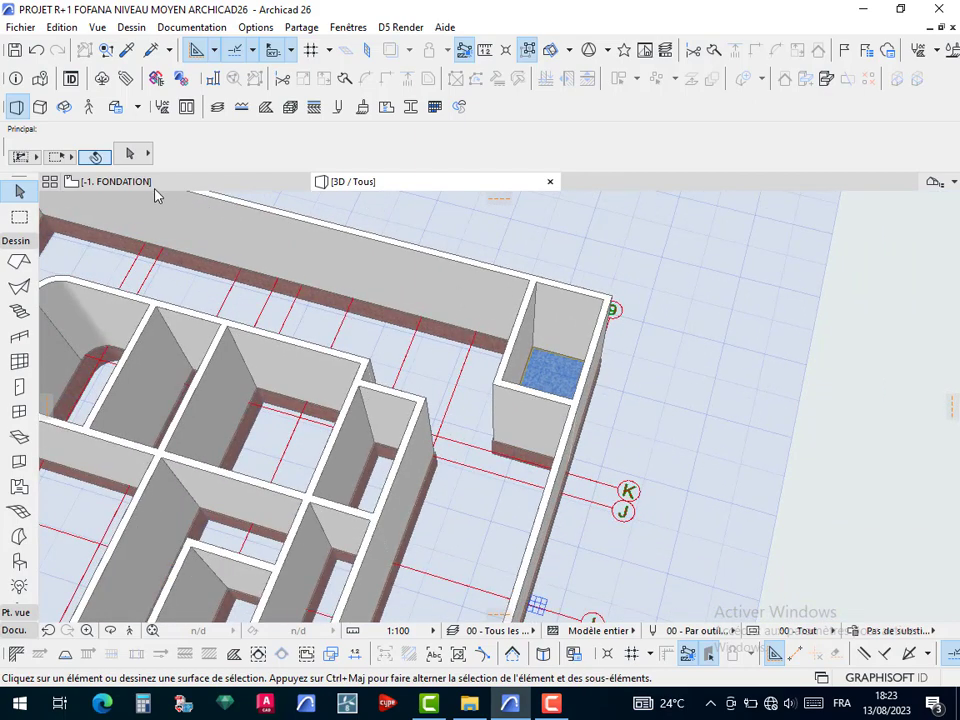
{"action": "left_click", "coordinate": [152, 183]}
{"action": "scroll", "coordinate": [490, 341], "scroll_direction": "down", "scroll_amount": 6}
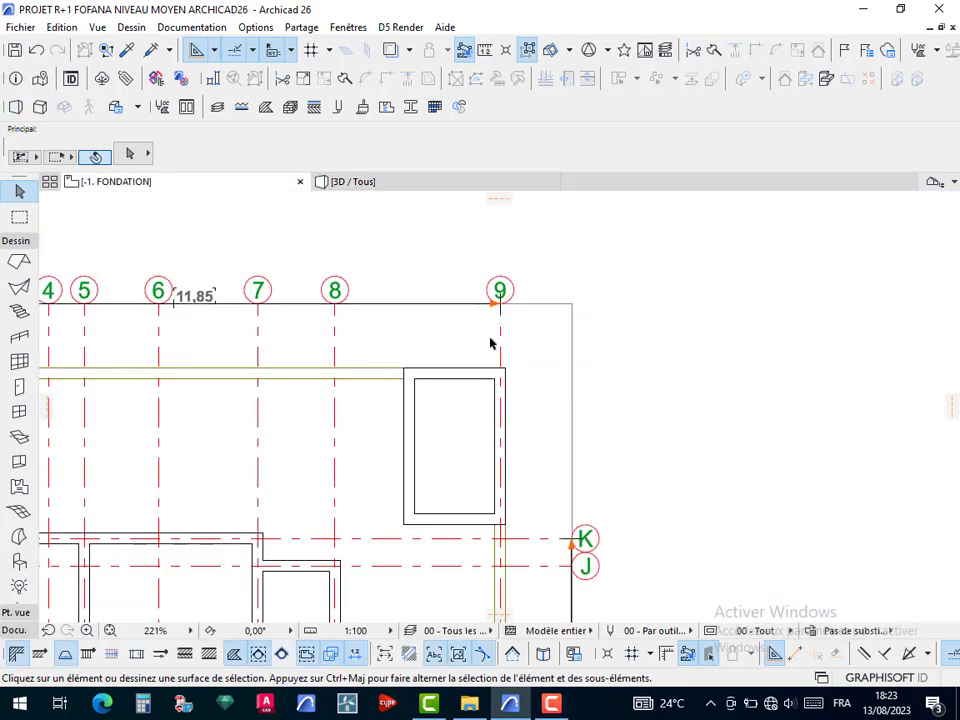
Draw two perpendicular exterior walls in the empty area east of the foundation plan, forming the upper and left sides of a new enclosure
{"action": "middle_click_drag", "start_coordinate": [419, 414], "coordinate": [441, 328]}
{"action": "scroll", "coordinate": [420, 312], "scroll_direction": "up", "scroll_amount": 5}
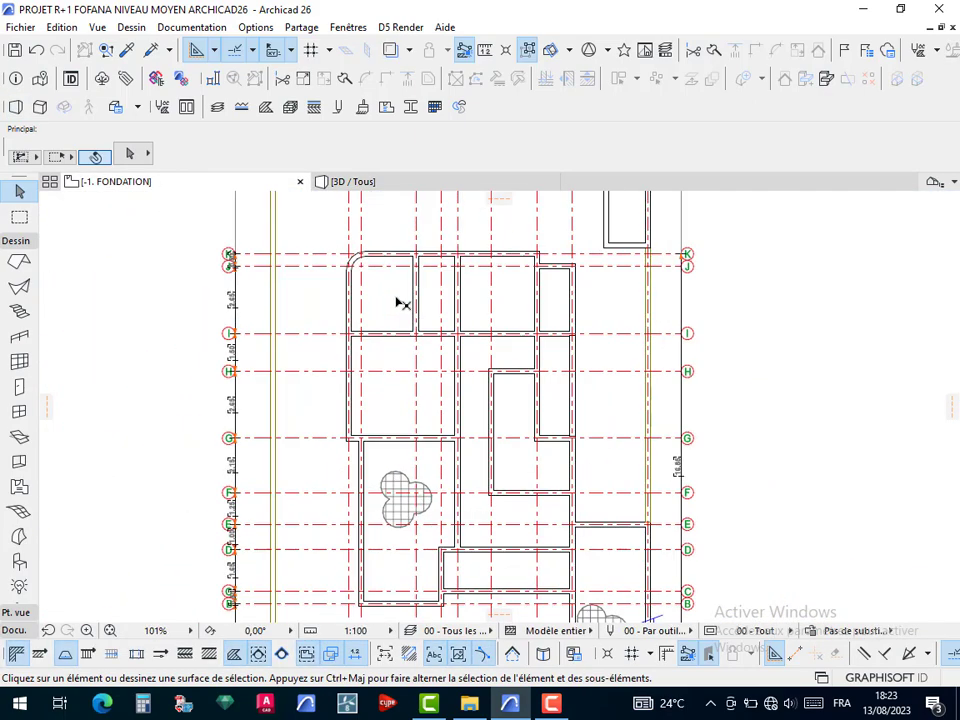
{"action": "scroll", "coordinate": [402, 305], "scroll_direction": "down", "scroll_amount": 4}
{"action": "middle_click_drag", "start_coordinate": [579, 366], "coordinate": [390, 424]}
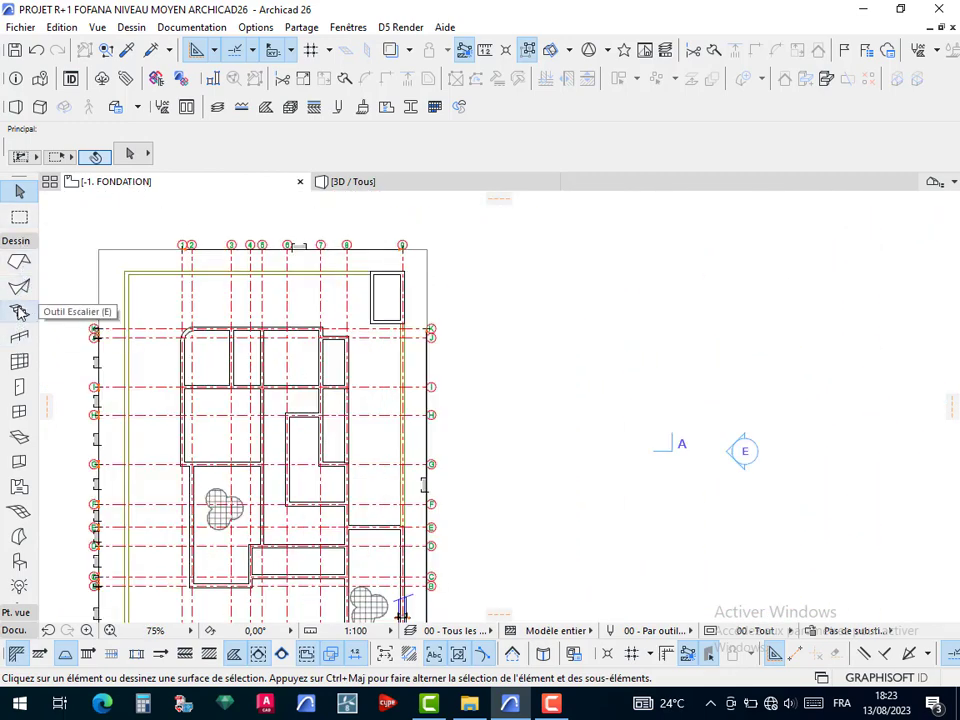
{"action": "scroll", "coordinate": [30, 293], "scroll_direction": "up", "scroll_amount": 3}
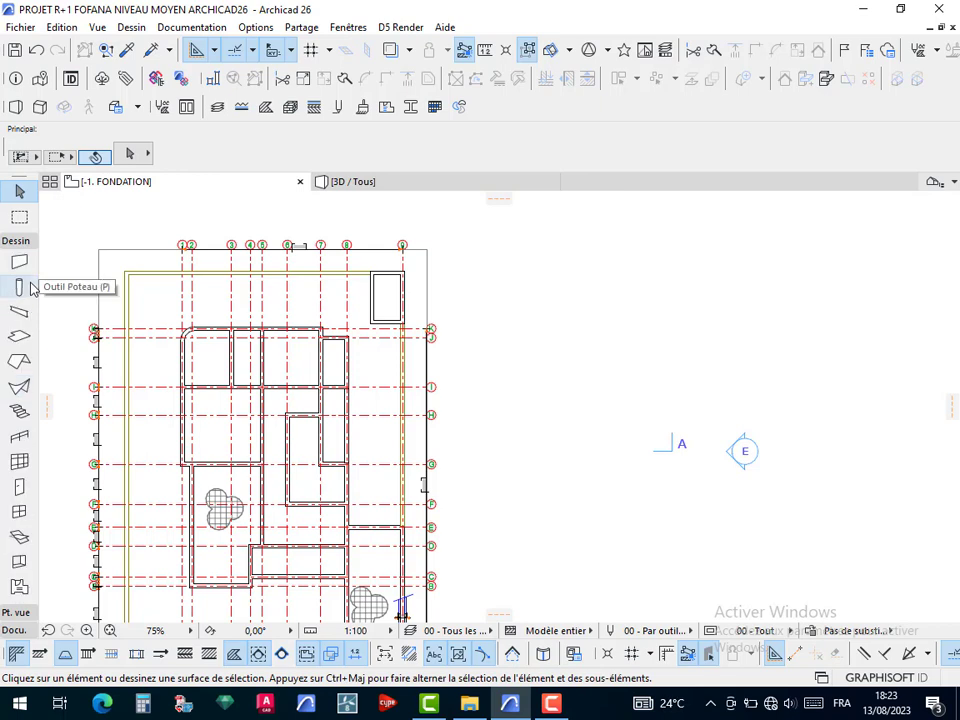
{"action": "left_click", "coordinate": [19, 261]}
{"action": "middle_click_drag", "start_coordinate": [541, 396], "coordinate": [429, 394]}
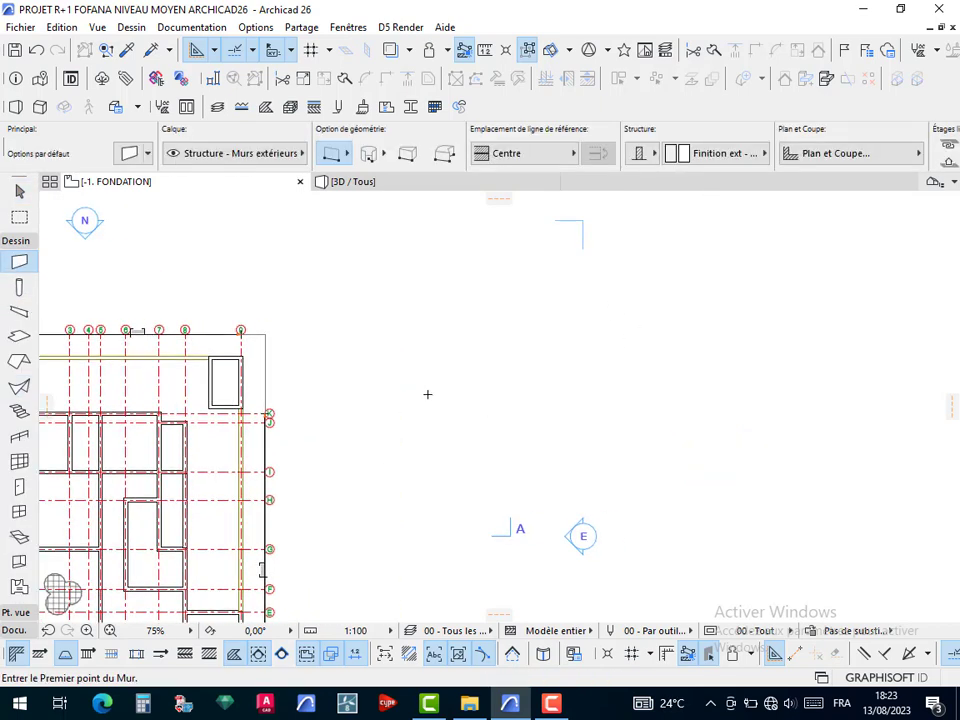
{"action": "scroll", "coordinate": [435, 386], "scroll_direction": "up", "scroll_amount": 4}
{"action": "left_click", "coordinate": [431, 372]}
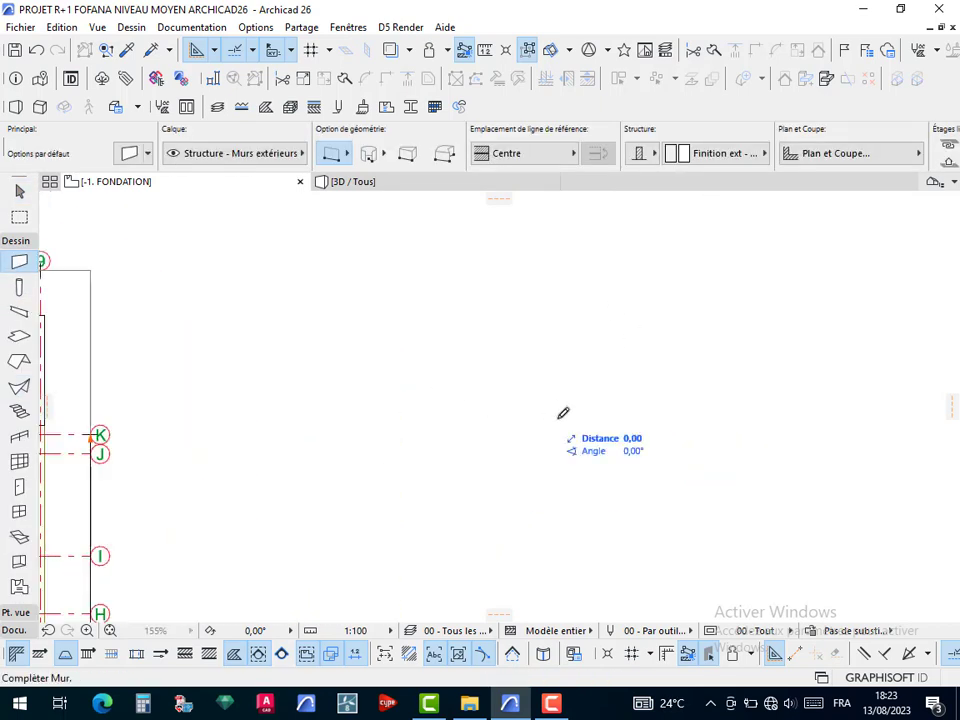
{"action": "left_click", "coordinate": [609, 372]}
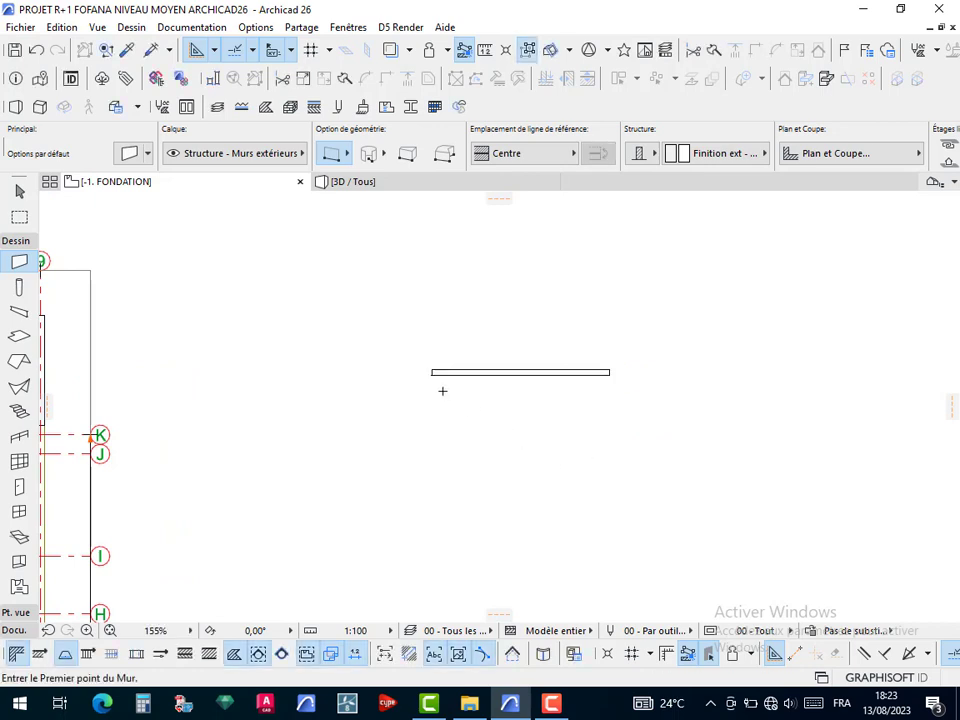
{"action": "left_click", "coordinate": [433, 371]}
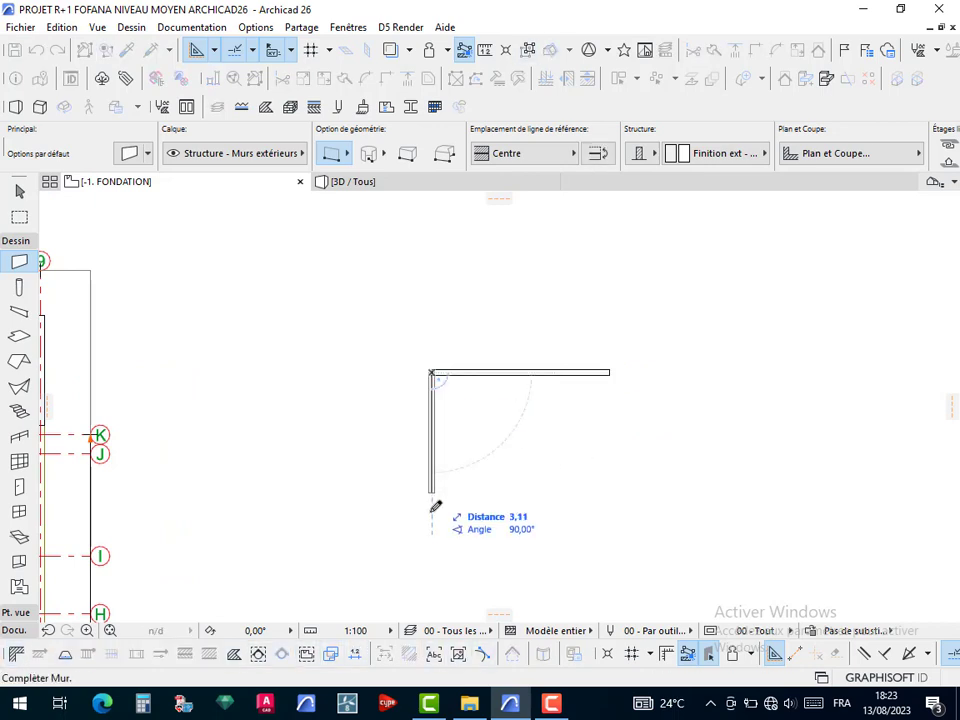
{"action": "left_click", "coordinate": [432, 521]}
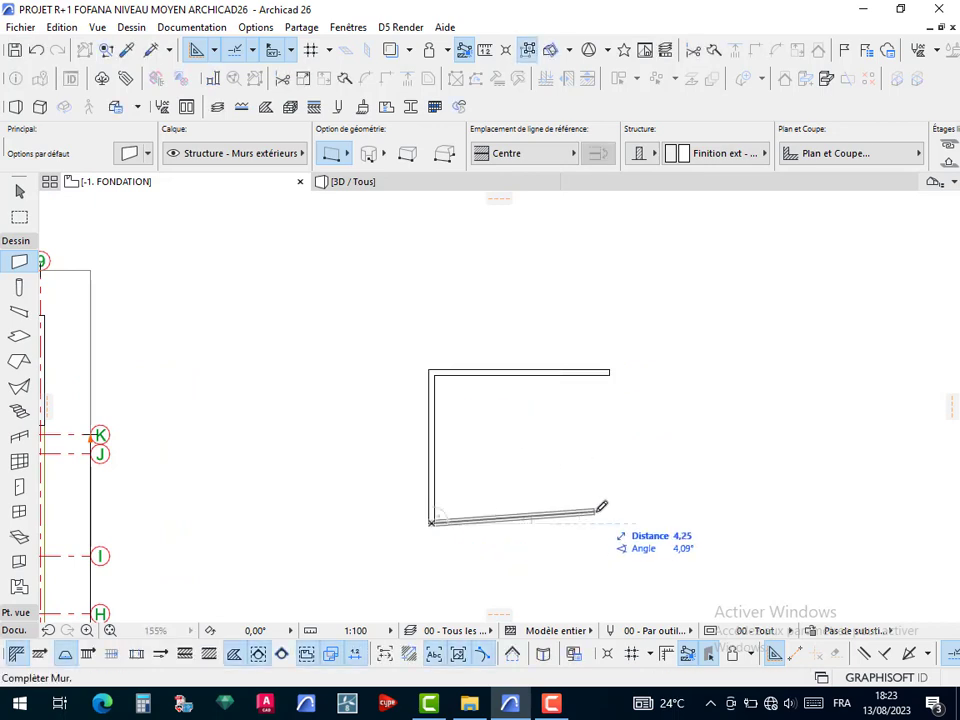
Close the new enclosure with a shorter horizontal lower wall and a slanted right wall about 4,10 m long
{"action": "double_click", "coordinate": [564, 521]}
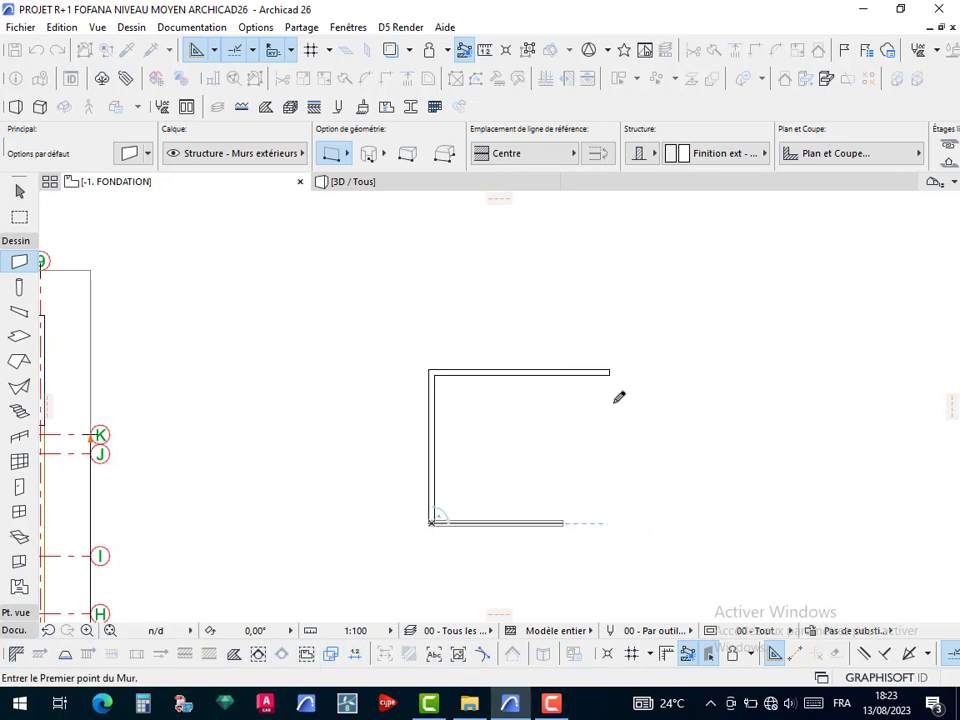
{"action": "left_click", "coordinate": [612, 370]}
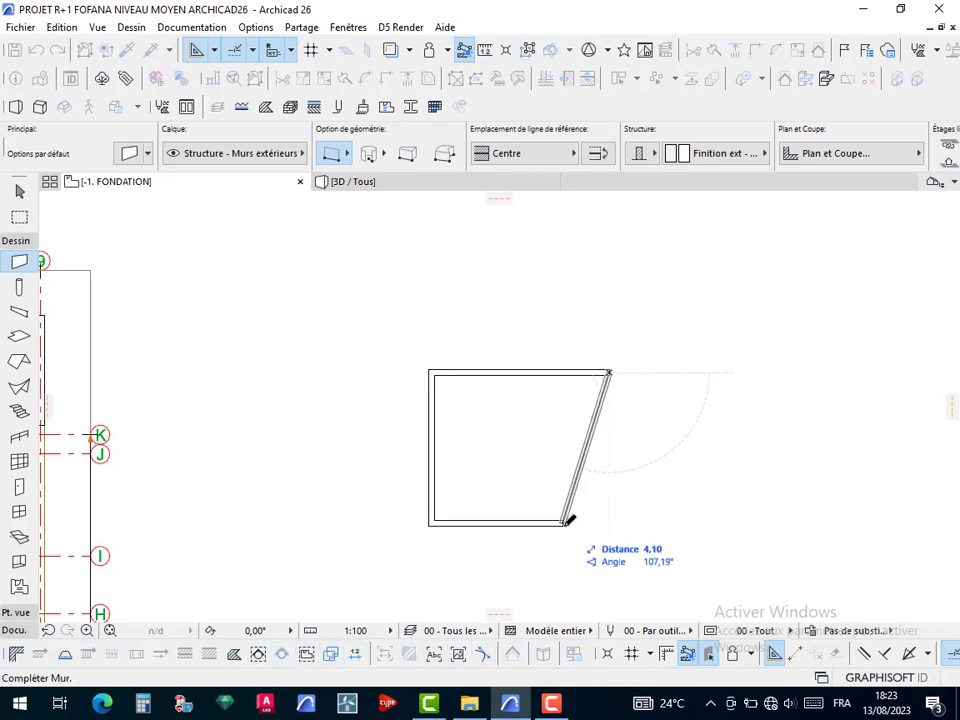
{"action": "double_click", "coordinate": [565, 521]}
{"action": "scroll", "coordinate": [495, 408], "scroll_direction": "up", "scroll_amount": 3}
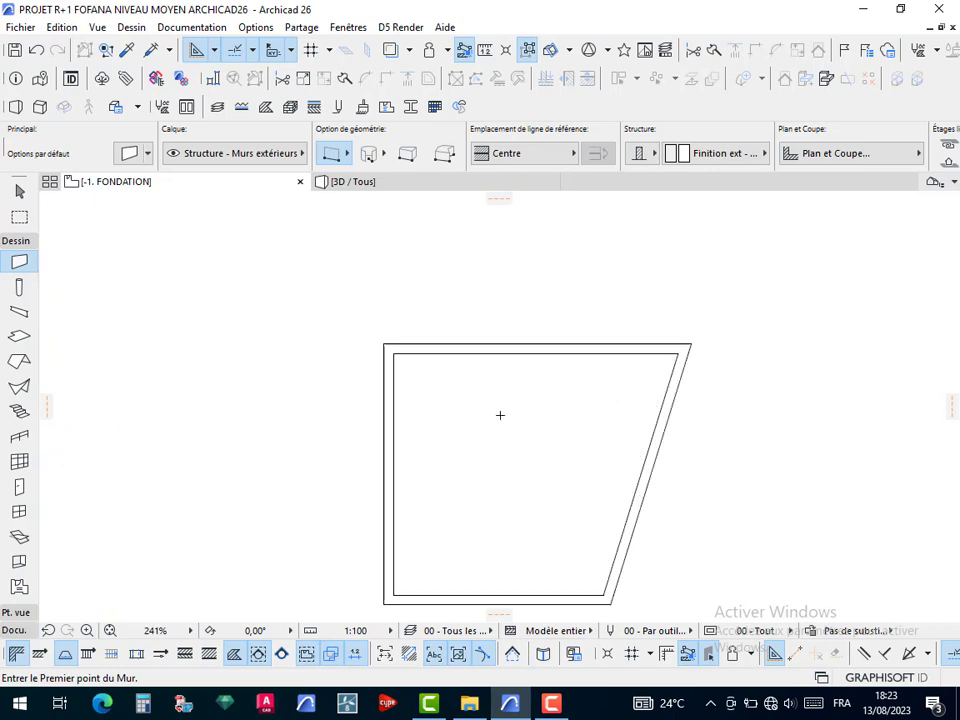
{"action": "middle_click_drag", "start_coordinate": [525, 461], "coordinate": [508, 366]}
{"action": "key", "text": "Escape"}
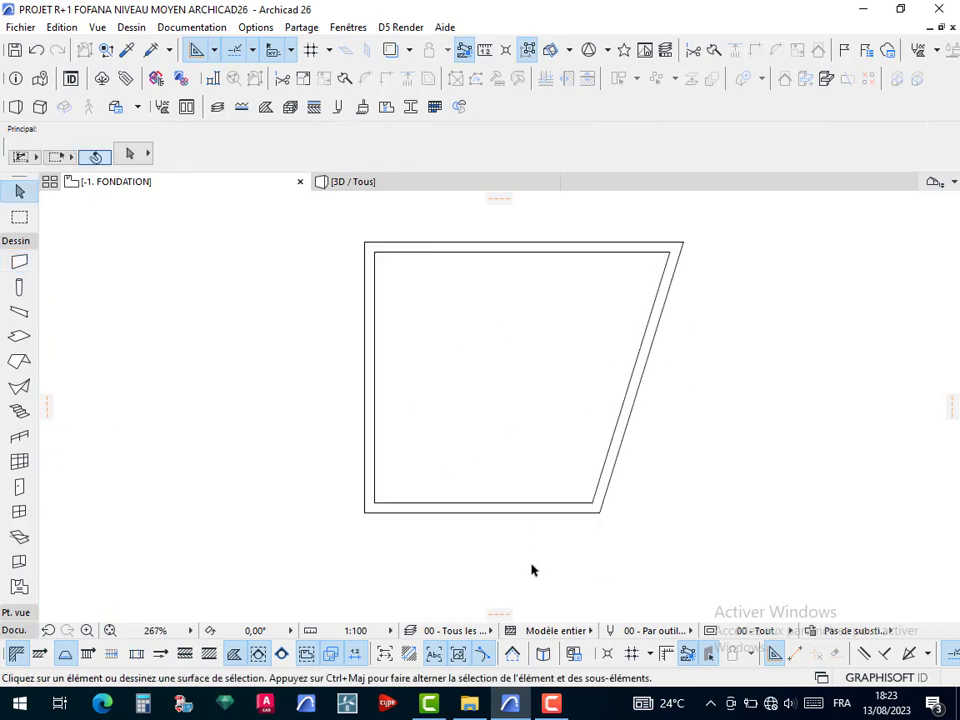
{"action": "left_click", "coordinate": [551, 703]}
{"action": "left_click", "coordinate": [554, 714]}
Set the default mesh surfaces to Carrelage - Blanc mat 60x60 on top and Env. - Terre on the sides and bottom
{"action": "key", "text": "m"}
{"action": "scroll", "coordinate": [695, 144], "scroll_direction": "down", "scroll_amount": 3}
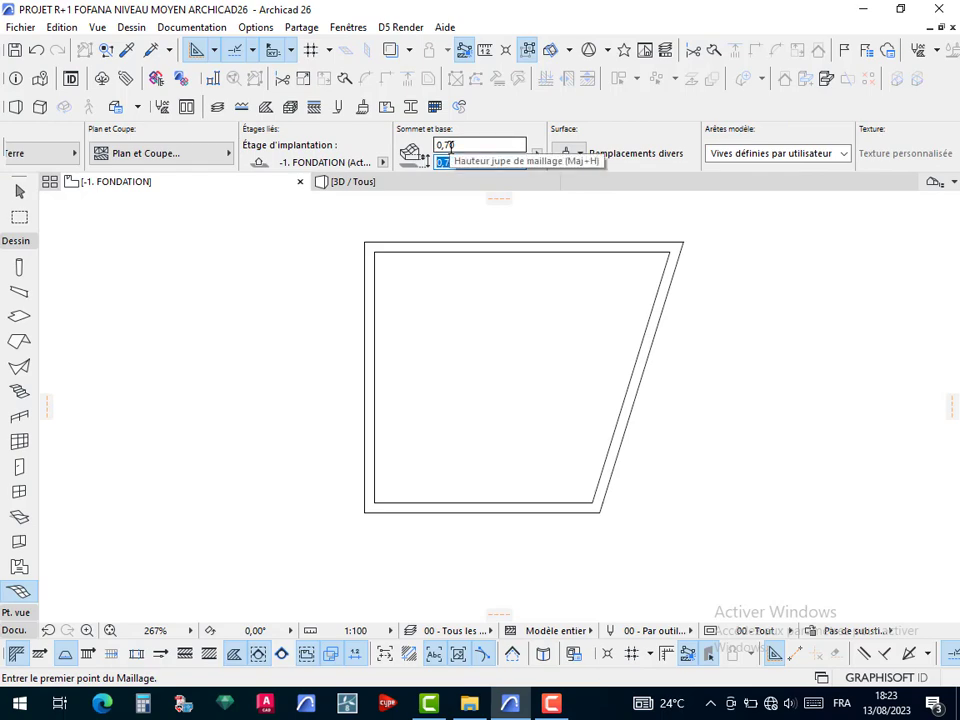
{"action": "scroll", "coordinate": [450, 148], "scroll_direction": "up", "scroll_amount": 5}
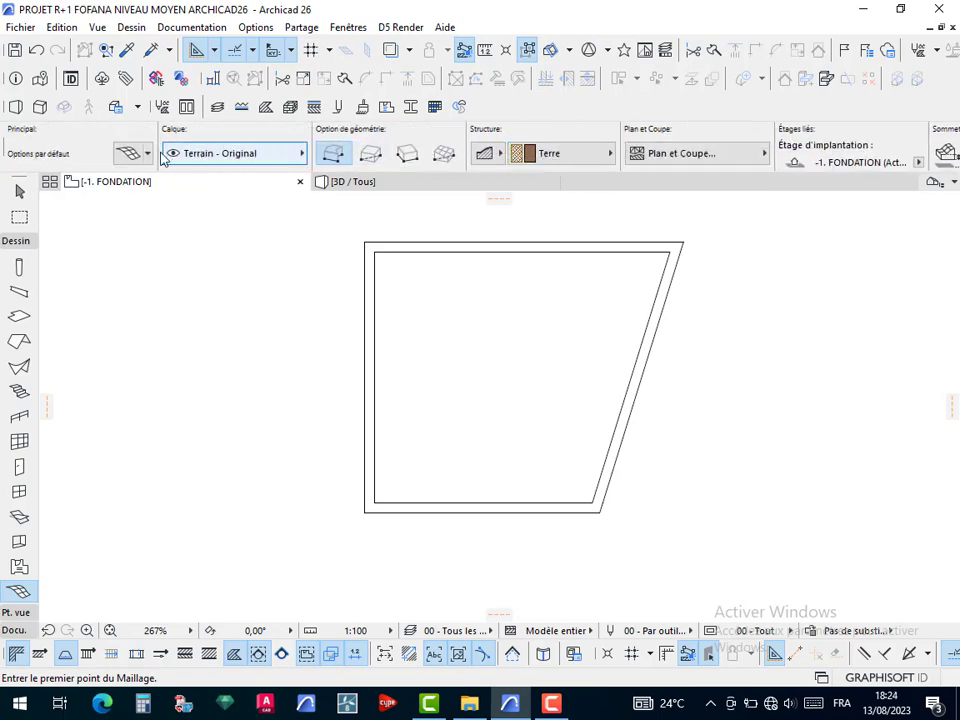
{"action": "left_click", "coordinate": [131, 154]}
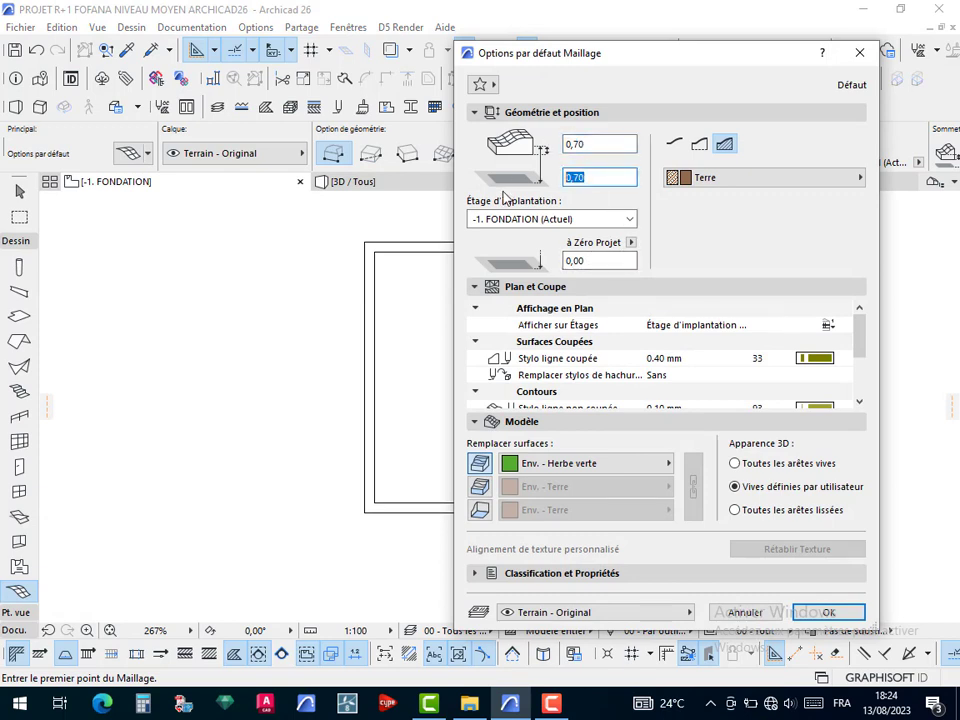
{"action": "left_click", "coordinate": [480, 487]}
{"action": "left_click", "coordinate": [483, 511]}
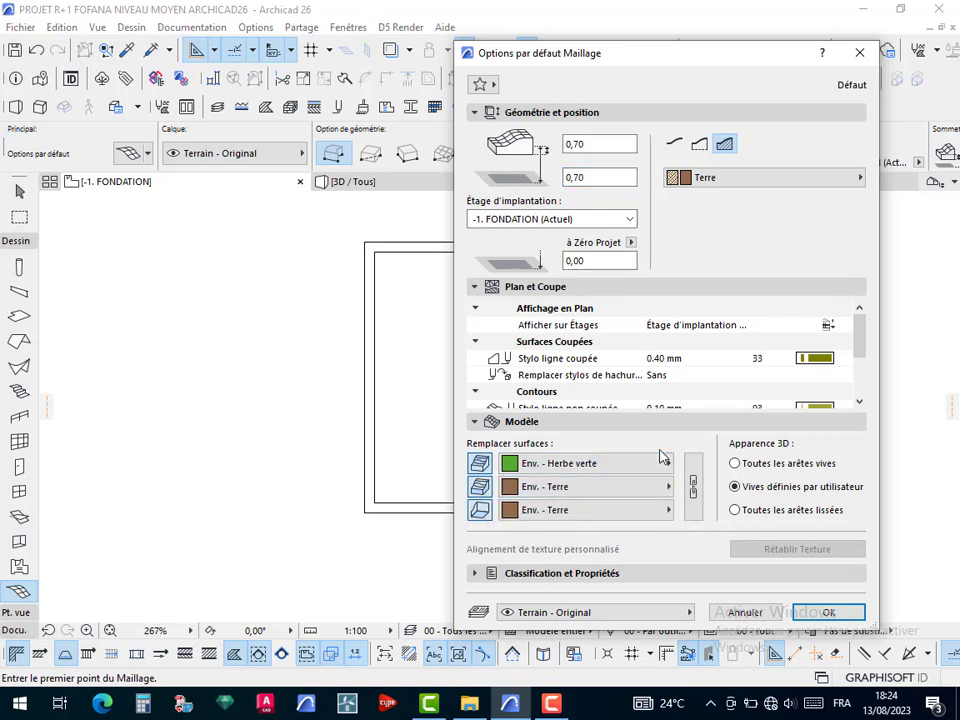
{"action": "left_click", "coordinate": [597, 458]}
{"action": "left_click", "coordinate": [258, 224]}
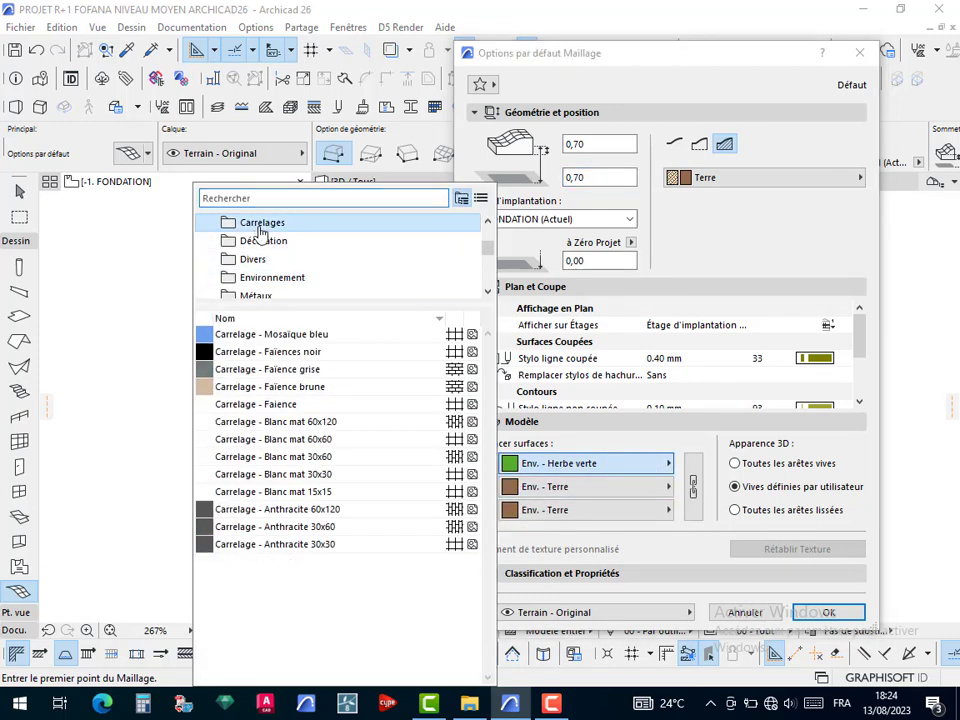
{"action": "left_click", "coordinate": [305, 439]}
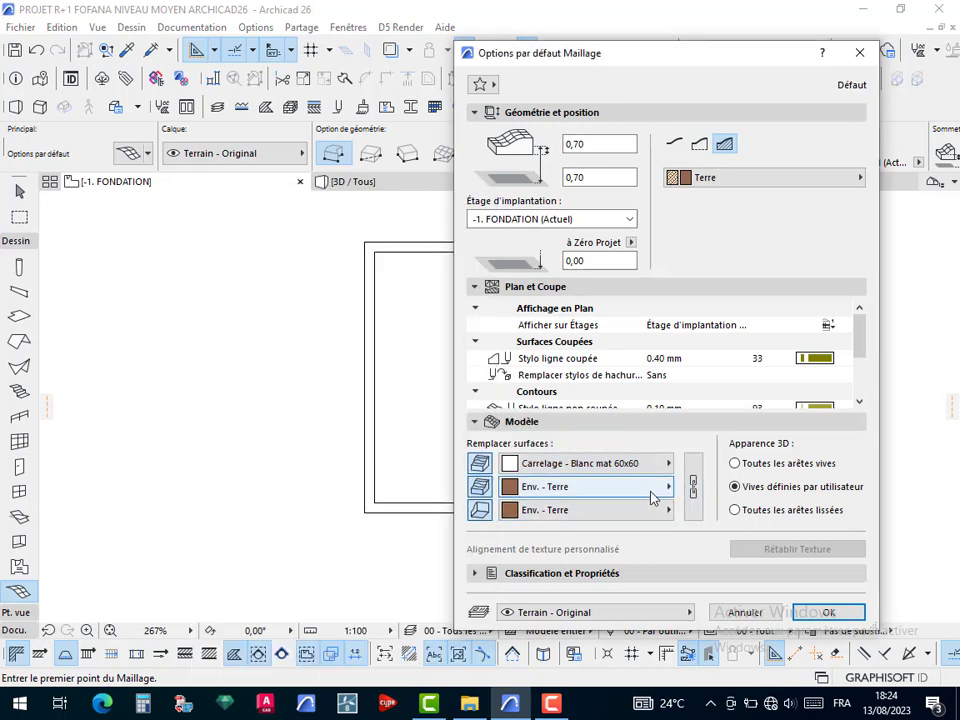
{"action": "left_click", "coordinate": [826, 614]}
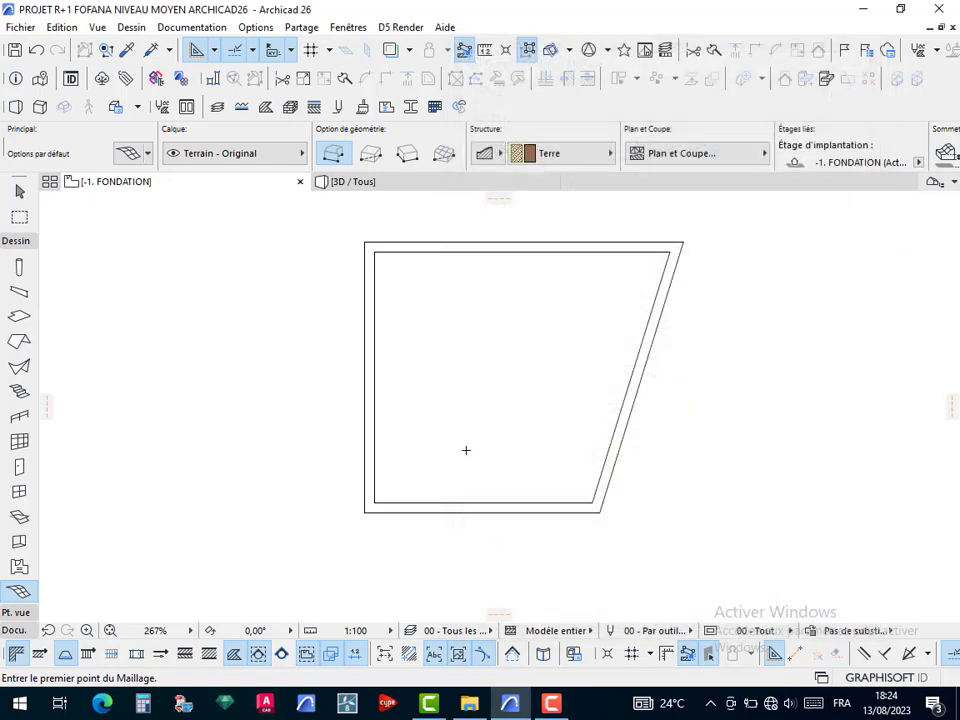
Draw an earth mesh along the four inner wall corners of the trapezoidal enclosure
{"action": "left_click", "coordinate": [668, 252]}
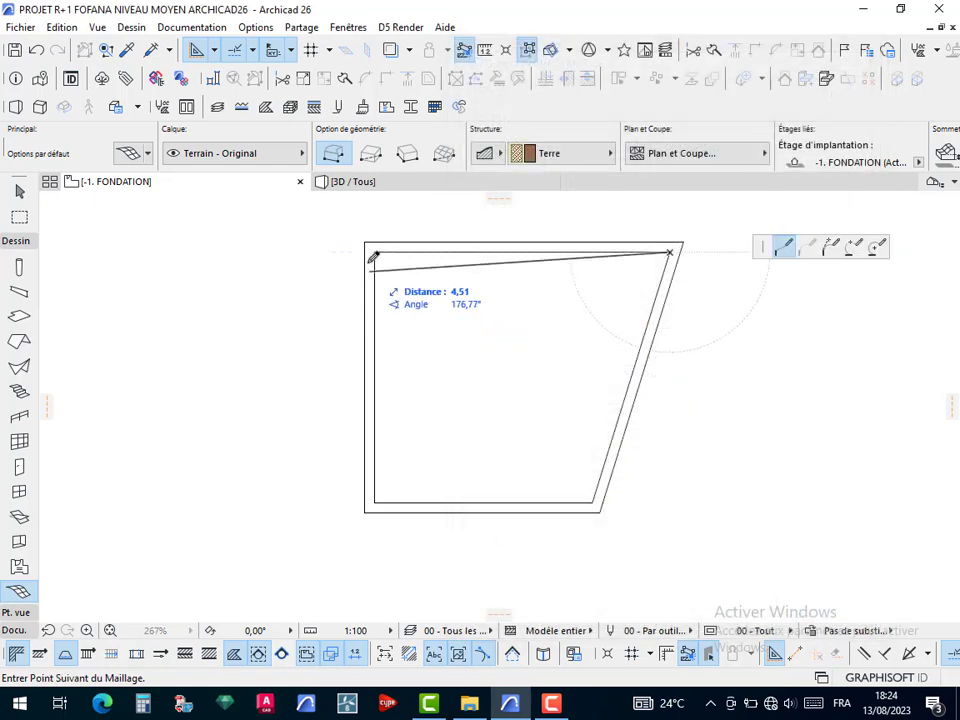
{"action": "left_click", "coordinate": [374, 252]}
{"action": "left_click", "coordinate": [374, 502]}
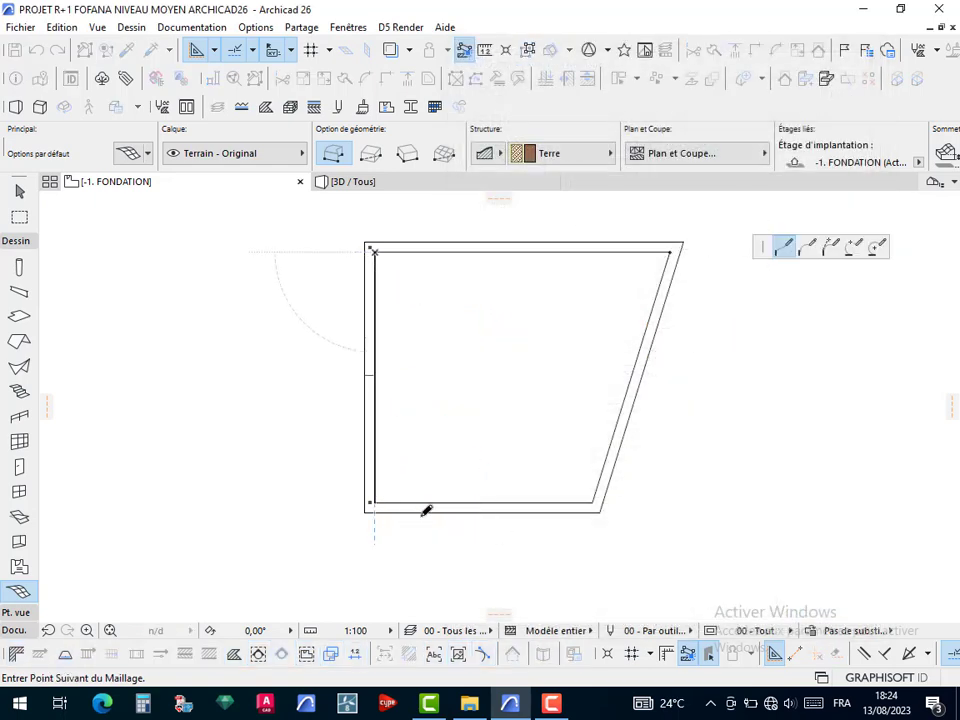
{"action": "left_click", "coordinate": [593, 502]}
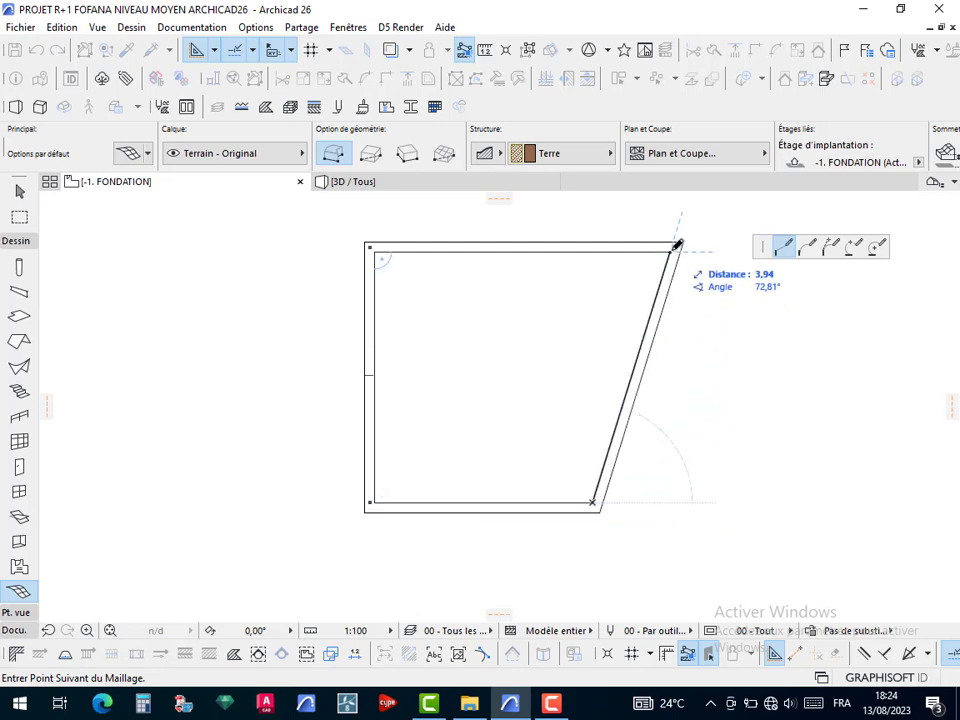
{"action": "left_click", "coordinate": [674, 245]}
{"action": "scroll", "coordinate": [568, 446], "scroll_direction": "down", "scroll_amount": 2}
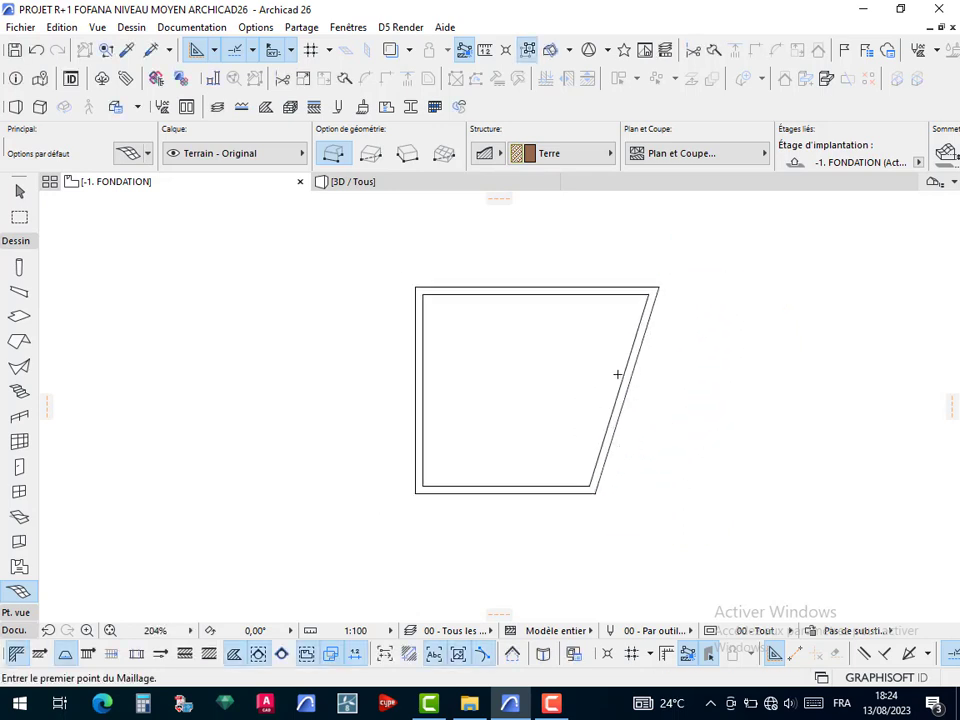
{"action": "middle_click_drag", "start_coordinate": [617, 375], "coordinate": [278, 393]}
{"action": "key", "text": "Escape"}
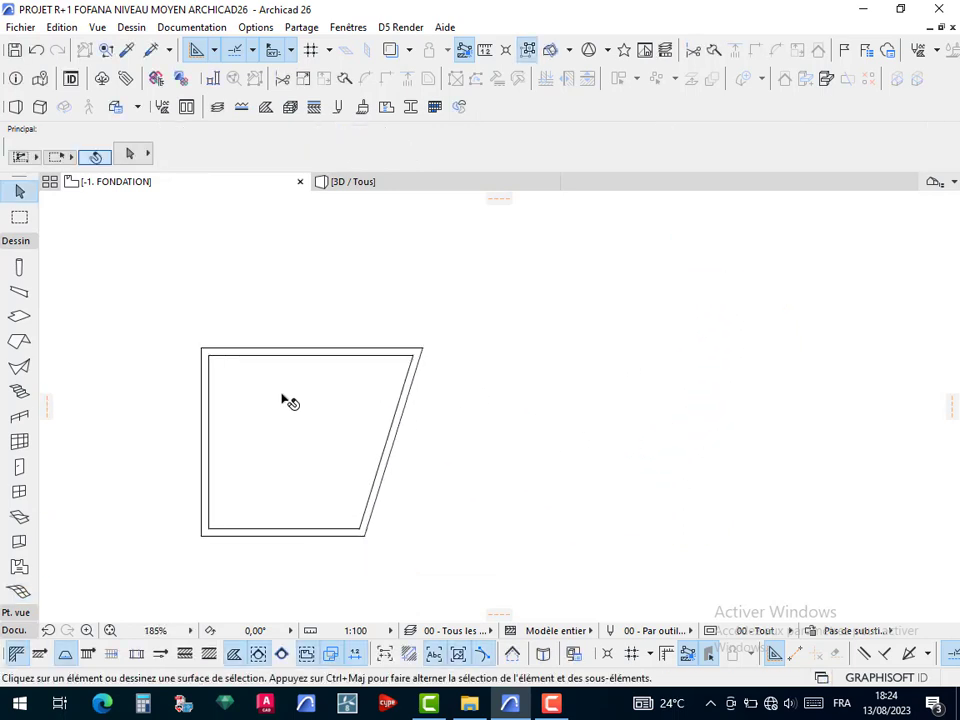
Draw a second walled enclosure beside the trapezoid, with an upper wall about 4,4 m long, a slanted right side and an open upper-left corner
{"action": "scroll", "coordinate": [28, 300], "scroll_direction": "up", "scroll_amount": 1}
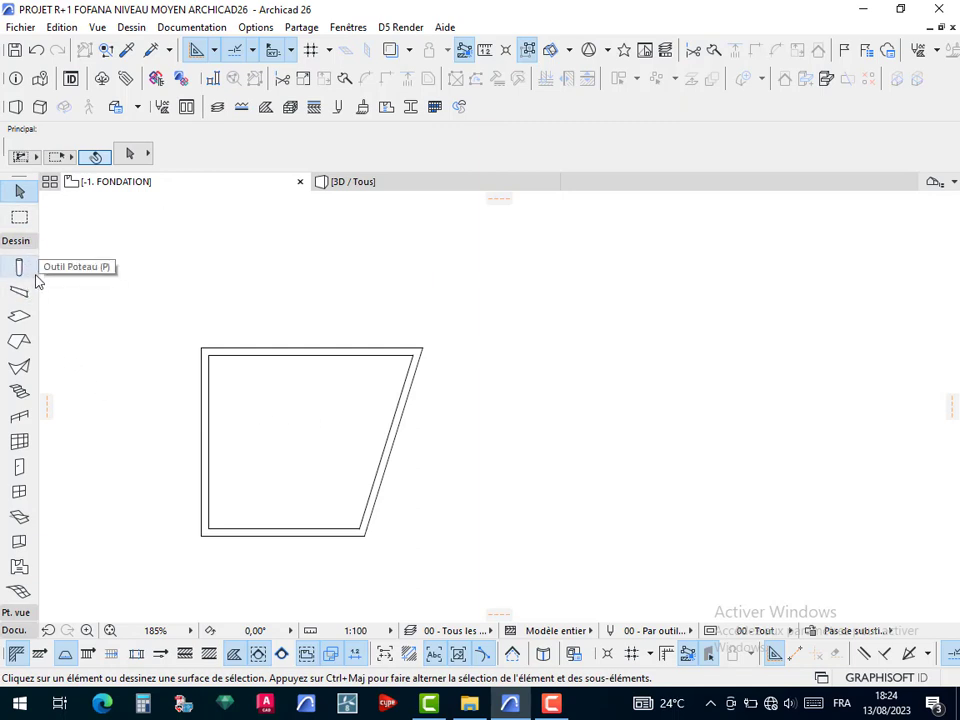
{"action": "left_click", "coordinate": [19, 262]}
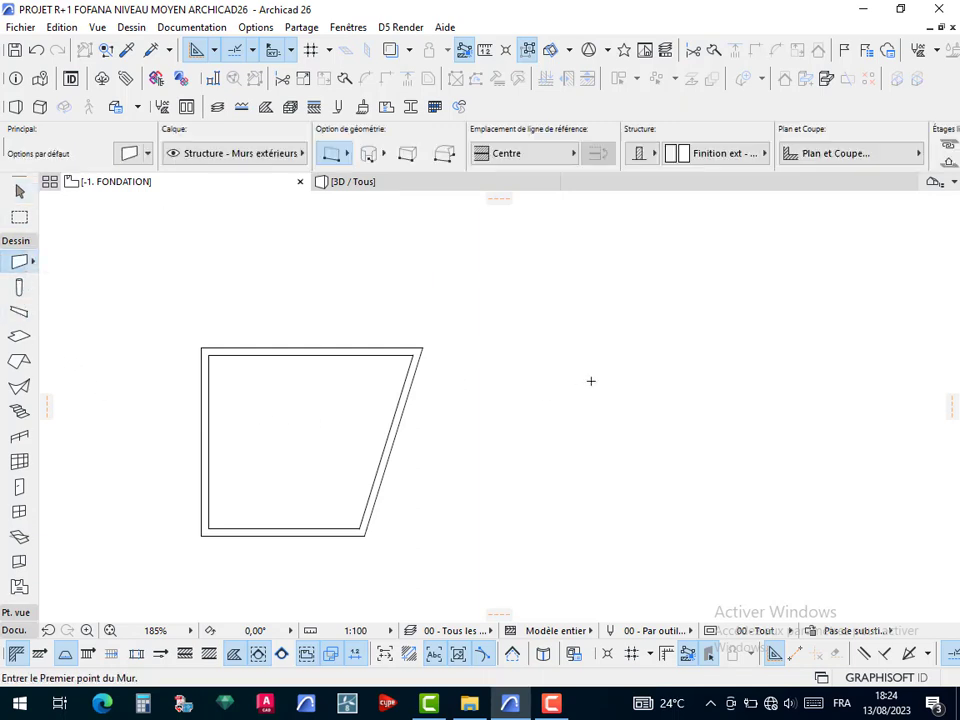
{"action": "left_click", "coordinate": [604, 322]}
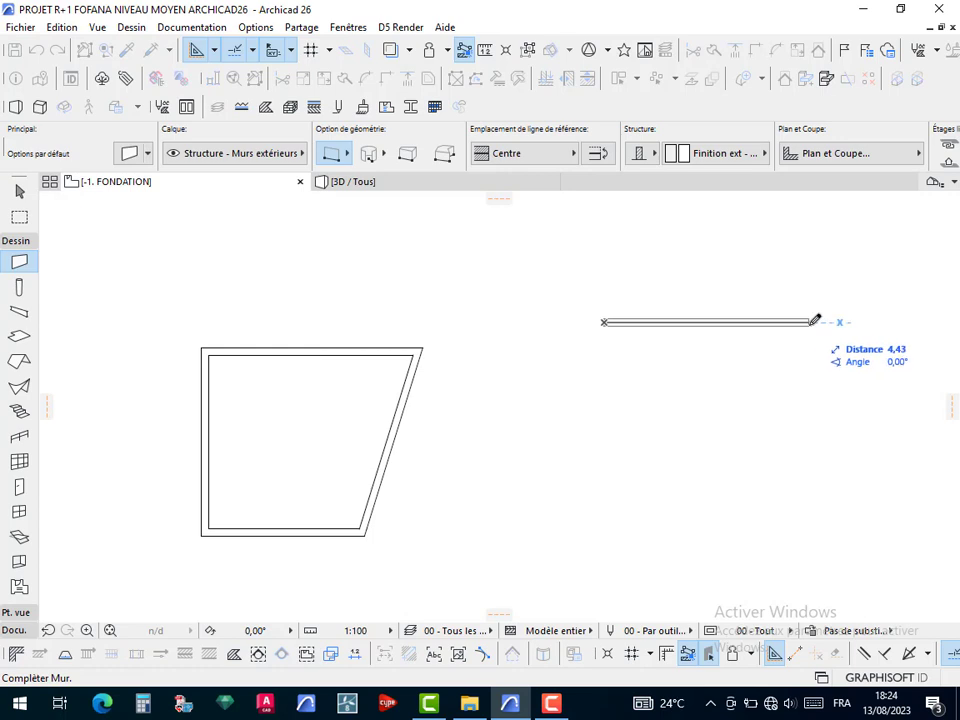
{"action": "left_click", "coordinate": [811, 322]}
{"action": "left_click", "coordinate": [811, 322]}
{"action": "left_click", "coordinate": [774, 477]}
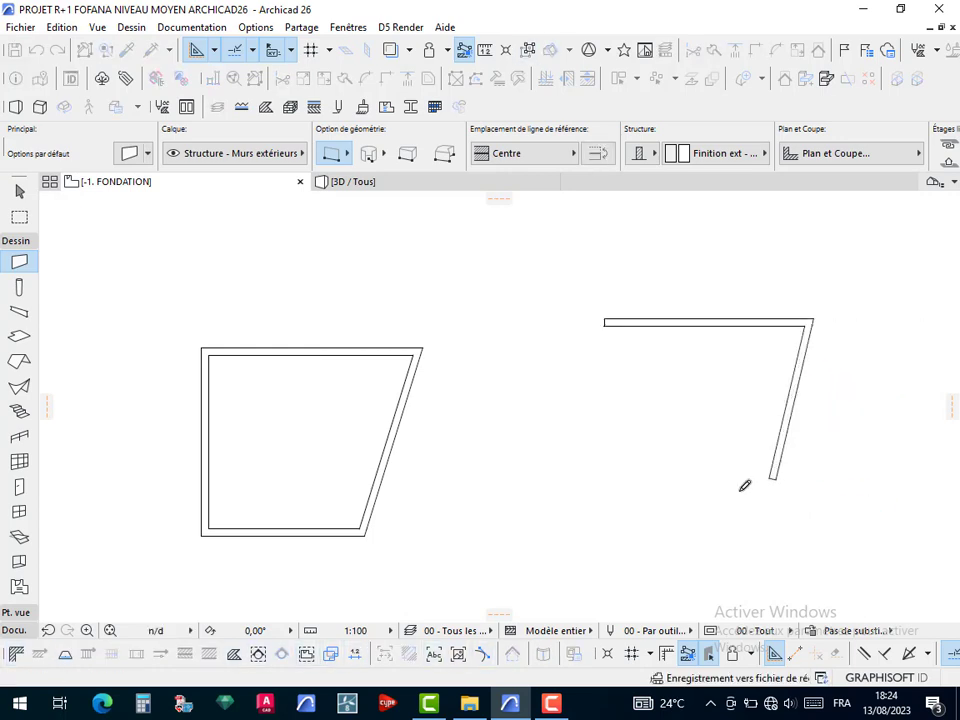
{"action": "left_click", "coordinate": [774, 477]}
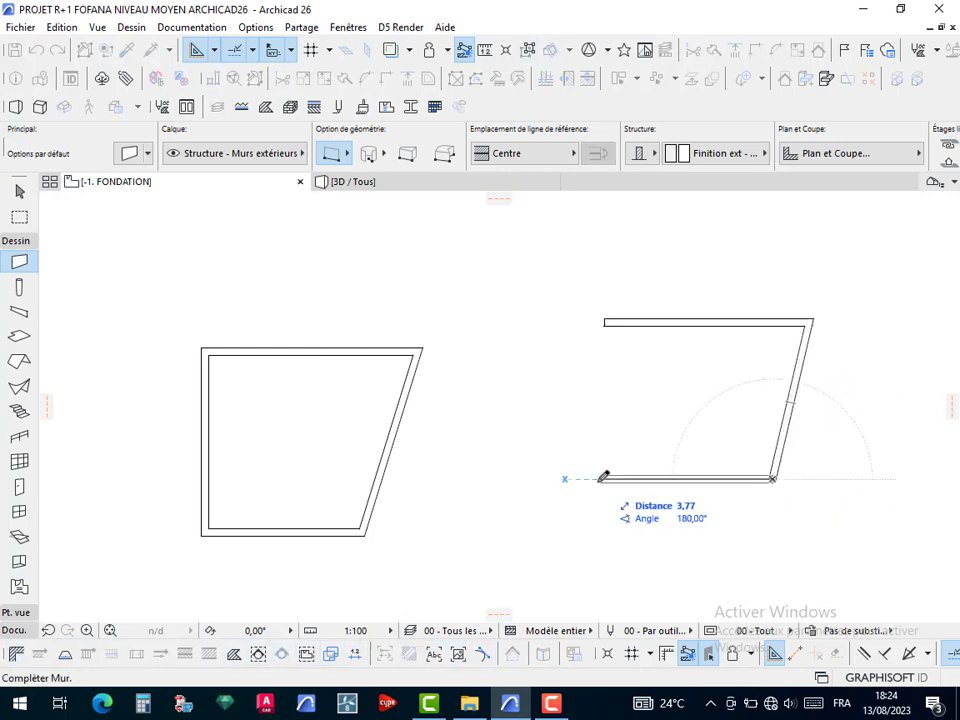
{"action": "left_click", "coordinate": [592, 478]}
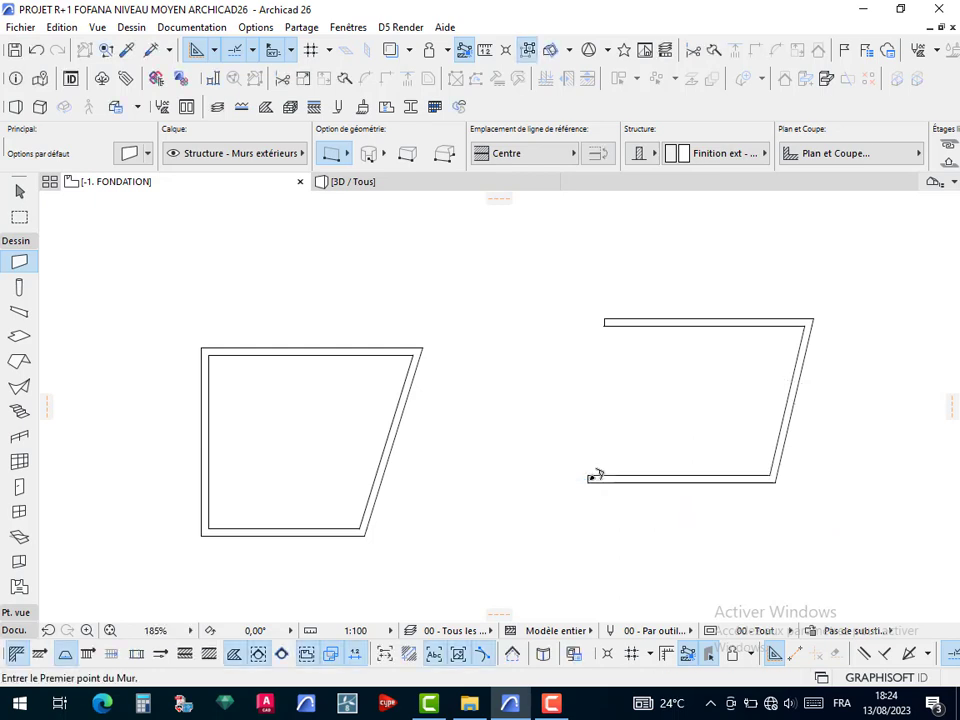
{"action": "left_click", "coordinate": [592, 478]}
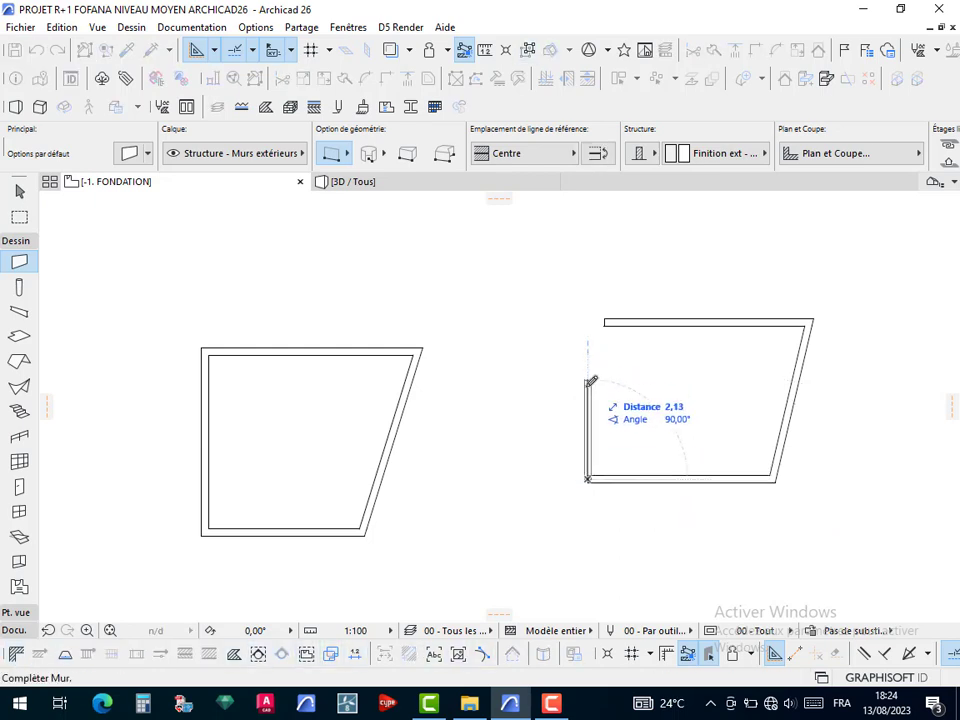
{"action": "double_click", "coordinate": [589, 390]}
Fillet the open upper-left corner of the second enclosure to join its upper and left walls with a curved wall
{"action": "scroll", "coordinate": [608, 326], "scroll_direction": "up", "scroll_amount": 3}
{"action": "key", "text": "Escape"}
{"action": "left_click_drag", "start_coordinate": [639, 264], "coordinate": [528, 512]}
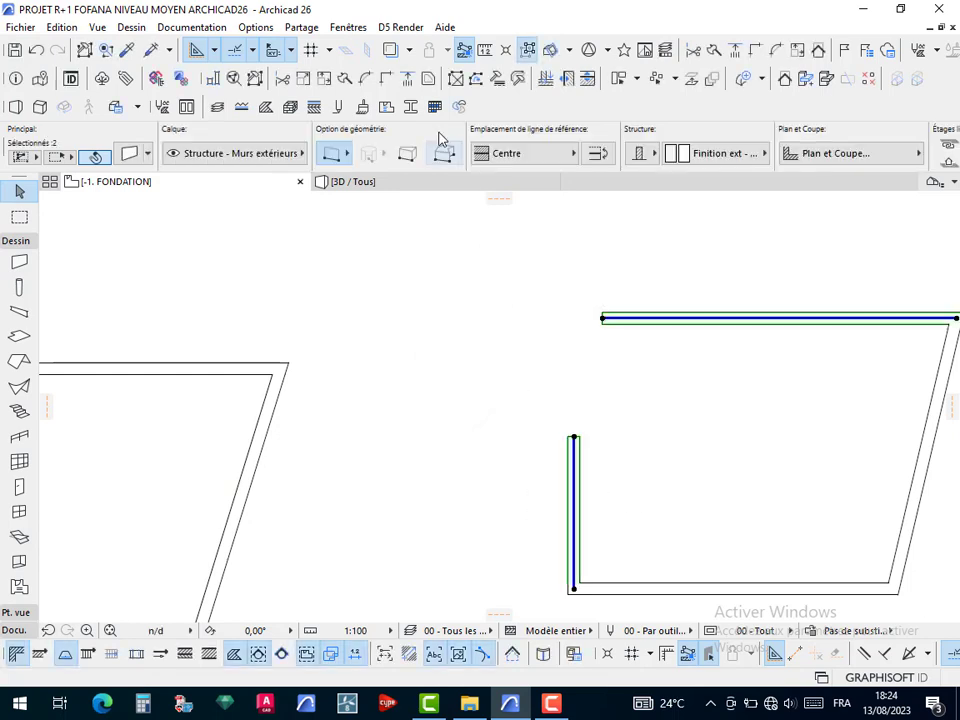
{"action": "left_click", "coordinate": [365, 80]}
{"action": "left_click", "coordinate": [521, 337]}
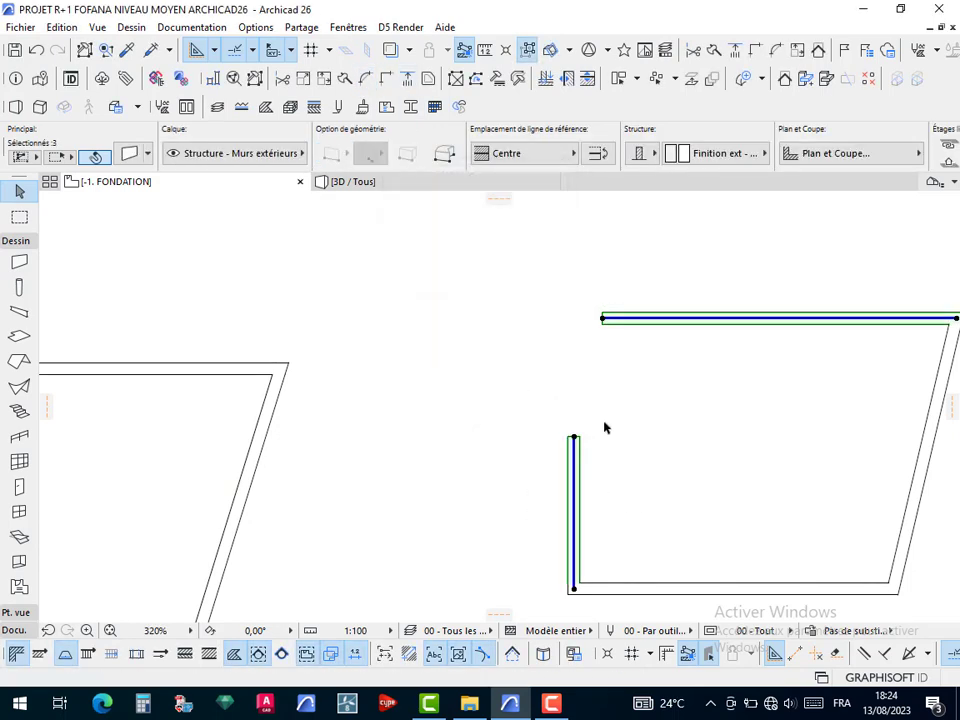
{"action": "key", "text": "Escape"}
{"action": "scroll", "coordinate": [739, 443], "scroll_direction": "down", "scroll_amount": 3}
{"action": "middle_click_drag", "start_coordinate": [587, 417], "coordinate": [606, 405]}
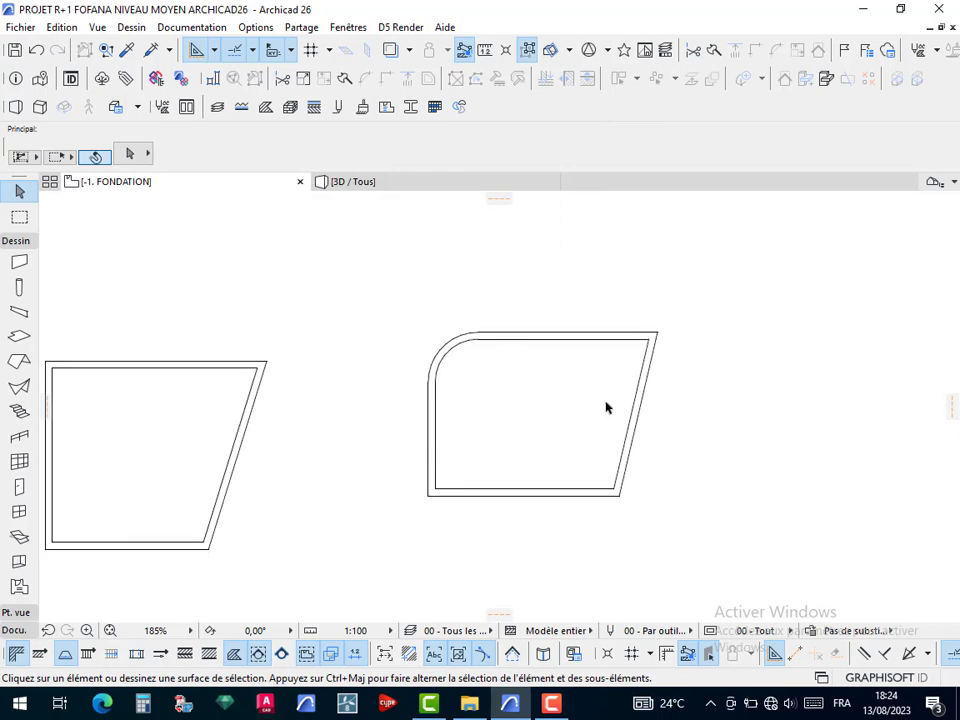
{"action": "scroll", "coordinate": [483, 358], "scroll_direction": "up", "scroll_amount": 3}
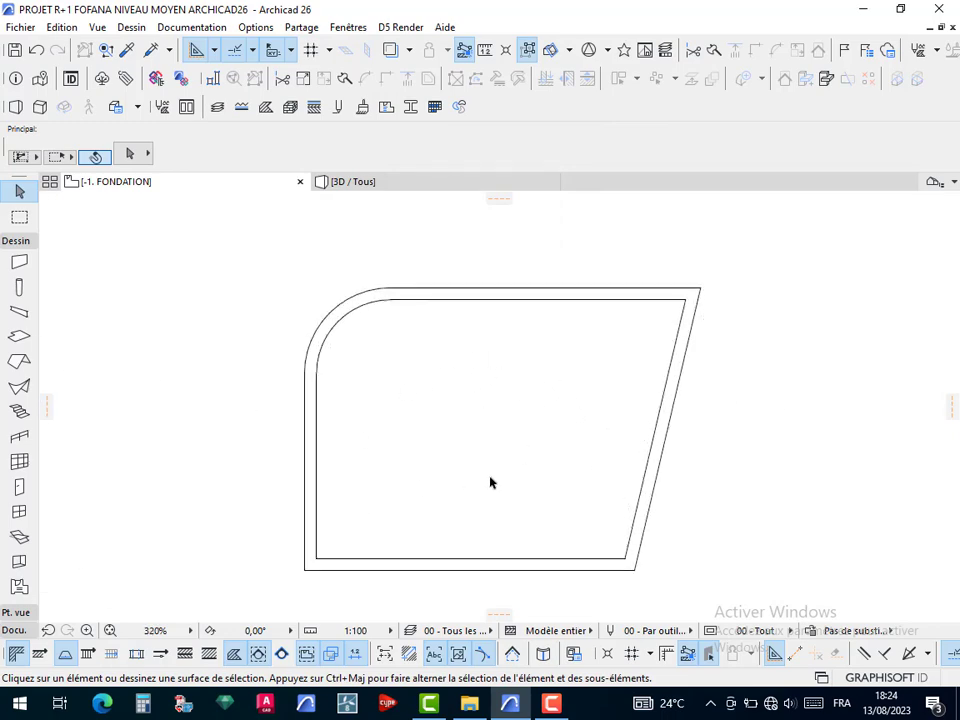
Examine the room with the rounded corner in the foundation plan and compare it with the second practice enclosure
{"action": "scroll", "coordinate": [490, 483], "scroll_direction": "down", "scroll_amount": 8}
{"action": "scroll", "coordinate": [193, 463], "scroll_direction": "up", "scroll_amount": 2}
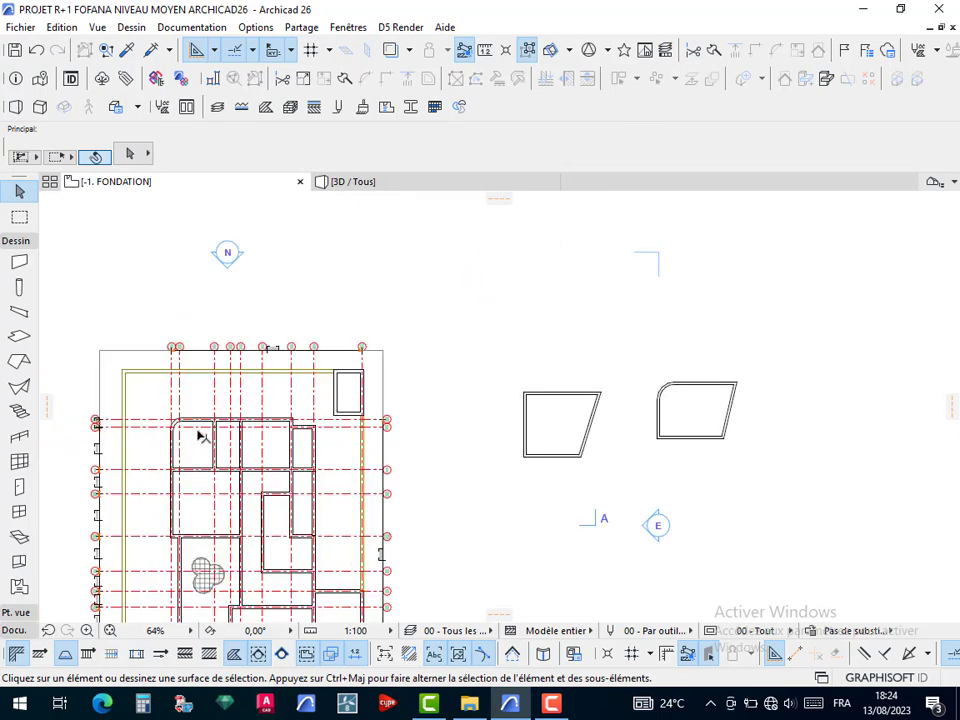
{"action": "scroll", "coordinate": [200, 437], "scroll_direction": "up", "scroll_amount": 7}
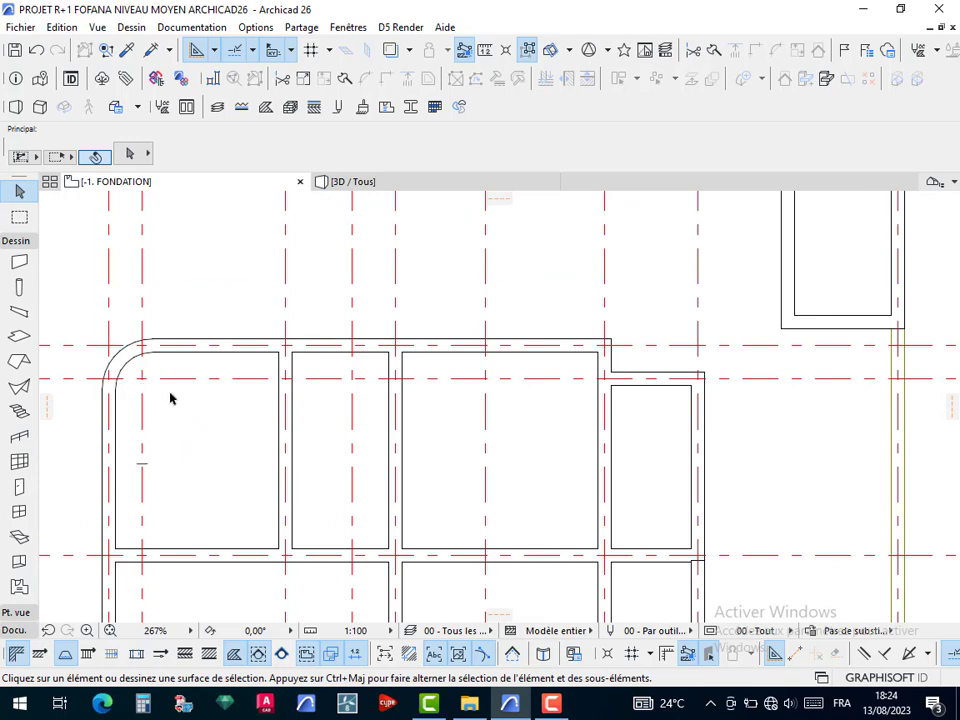
{"action": "scroll", "coordinate": [170, 399], "scroll_direction": "down", "scroll_amount": 8}
{"action": "scroll", "coordinate": [463, 355], "scroll_direction": "up", "scroll_amount": 4}
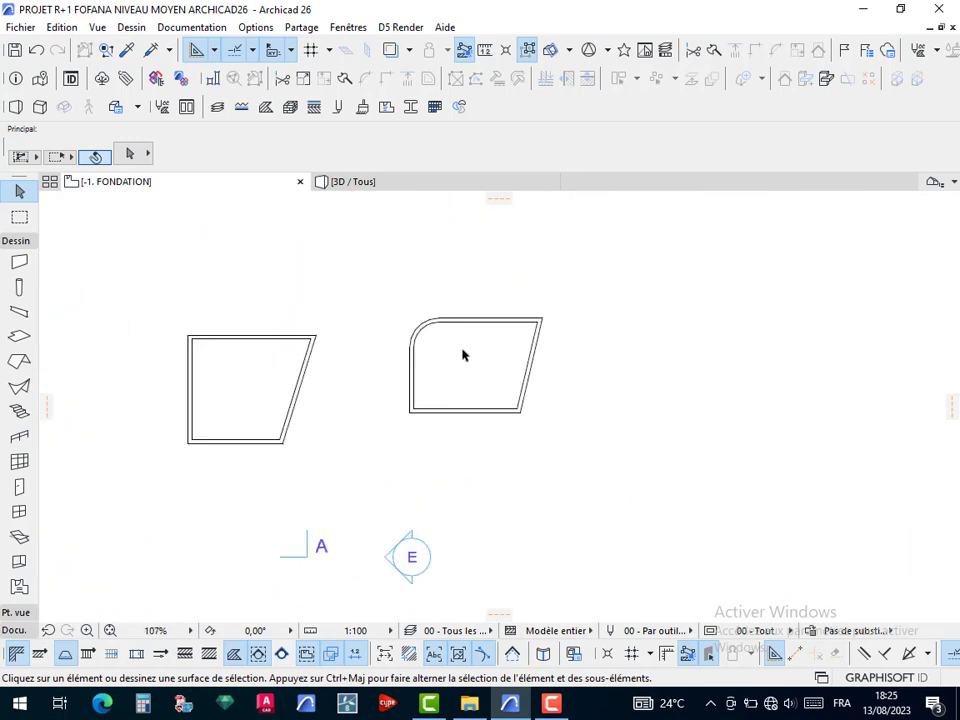
Start an earth mesh at the second enclosure's lower-left inner corner, following the lower, slanted and upper walls up to the curved corner
{"action": "scroll", "coordinate": [463, 355], "scroll_direction": "up", "scroll_amount": 6}
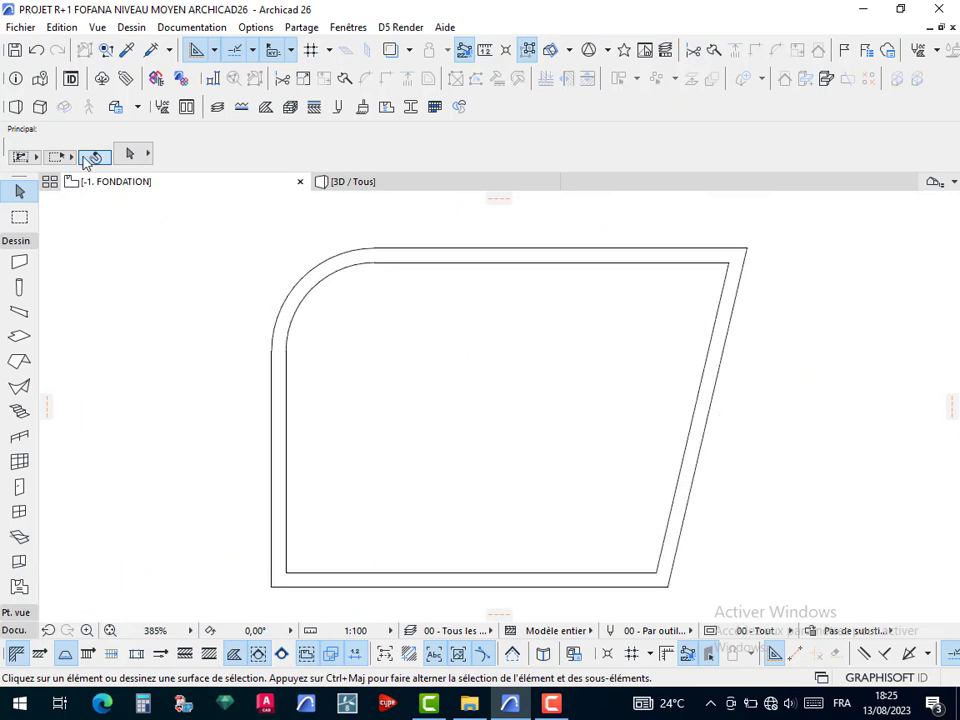
{"action": "left_click", "coordinate": [46, 531]}
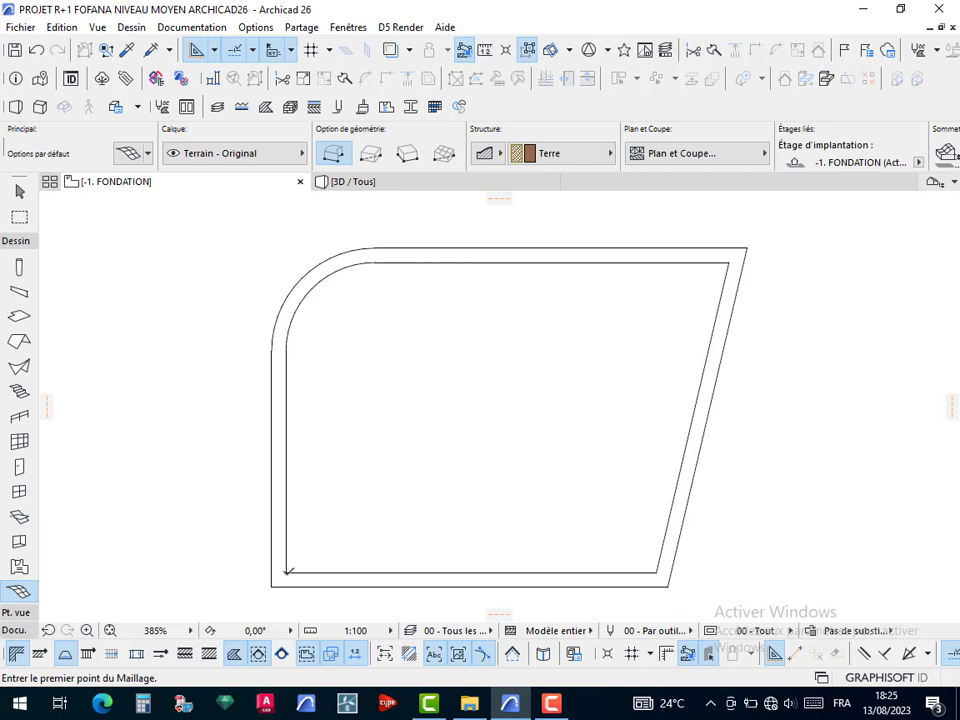
{"action": "left_click", "coordinate": [286, 572]}
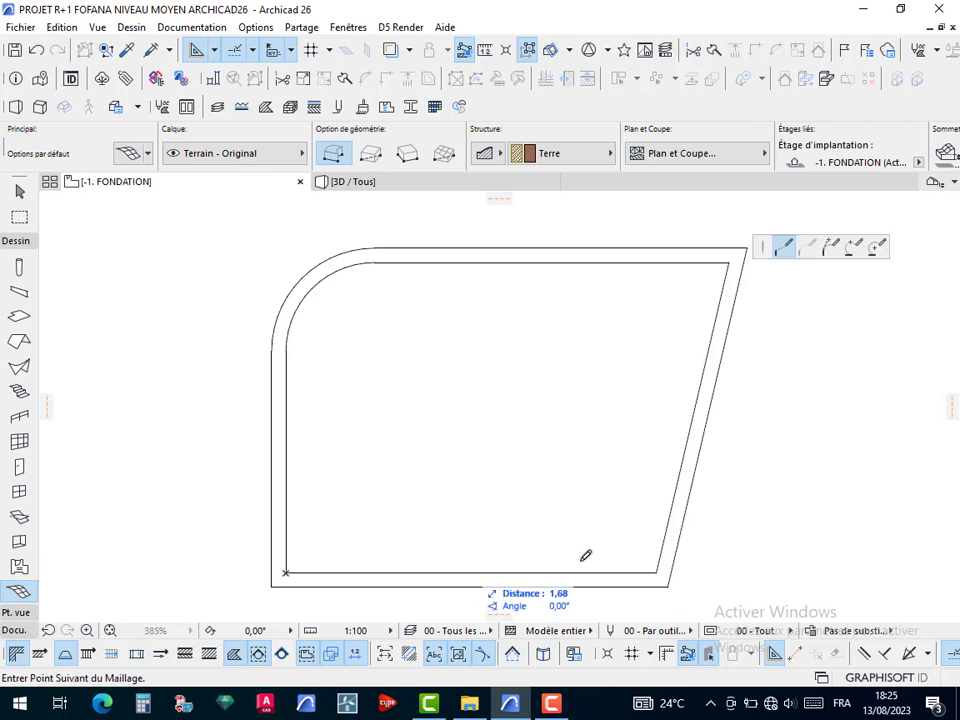
{"action": "left_click", "coordinate": [657, 571]}
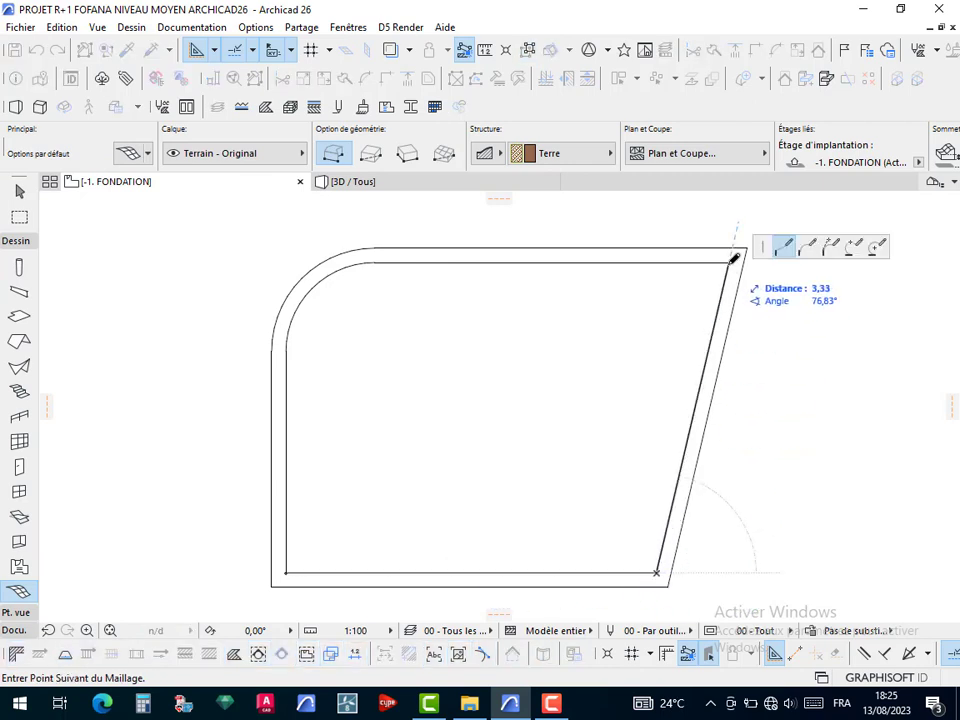
{"action": "left_click", "coordinate": [729, 262]}
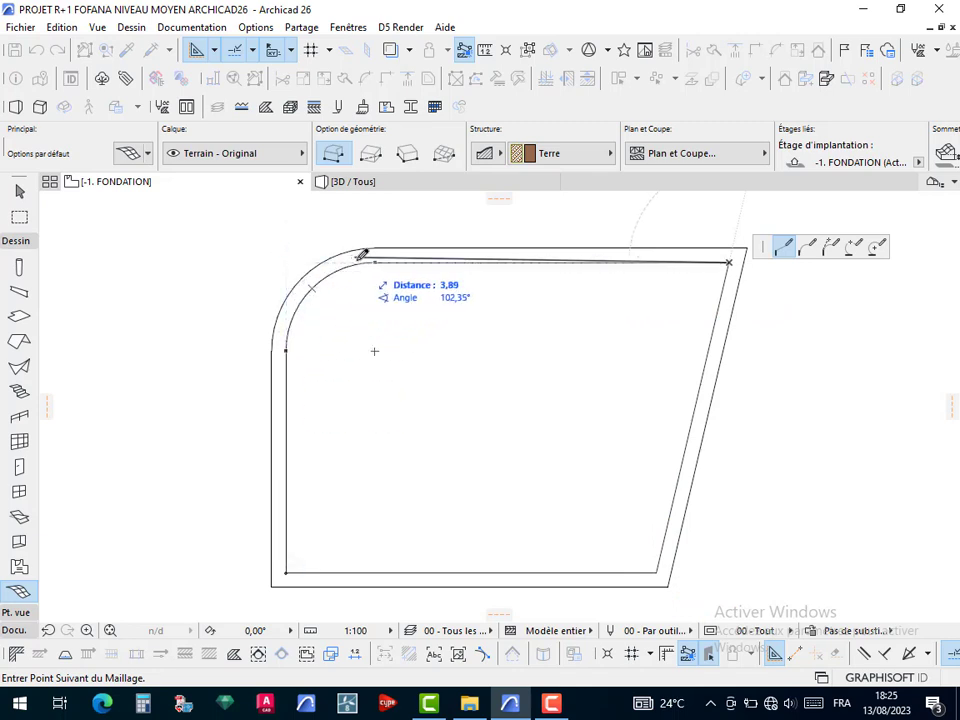
{"action": "scroll", "coordinate": [362, 255], "scroll_direction": "up", "scroll_amount": 2}
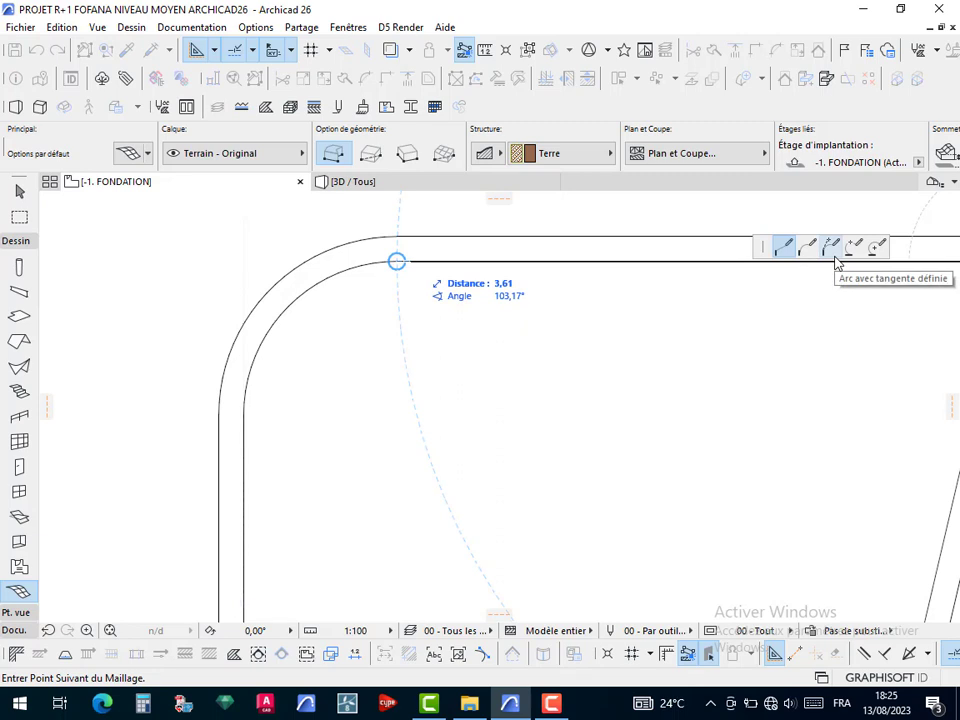
{"action": "left_click", "coordinate": [396, 261]}
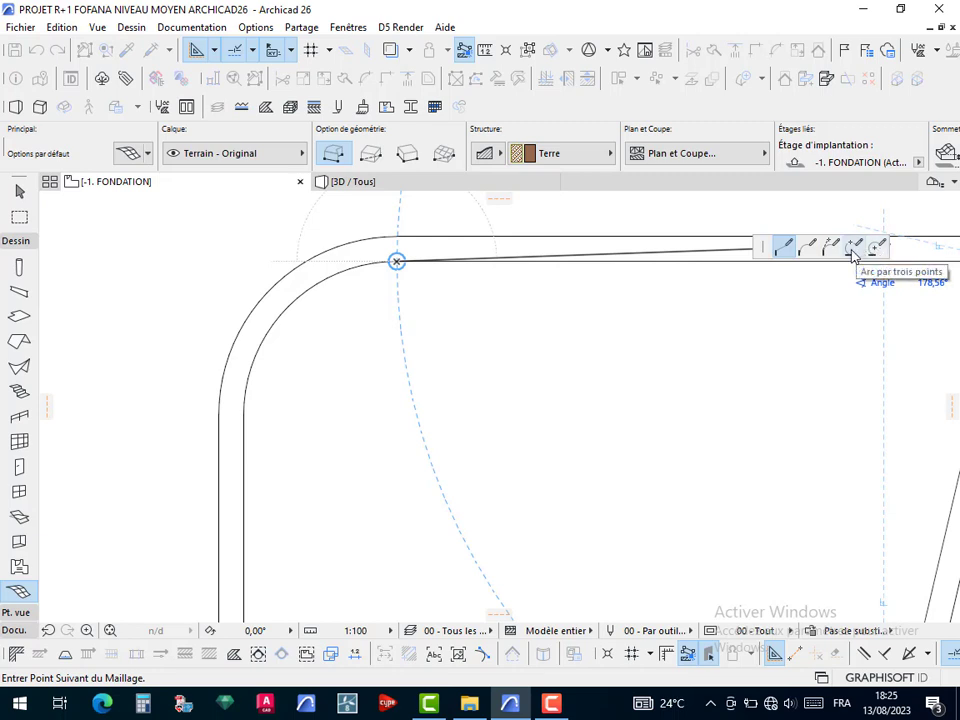
Continue the mesh outline around the curved inner corner with a 90° three-point arc ending at the left wall
{"action": "left_click", "coordinate": [852, 250]}
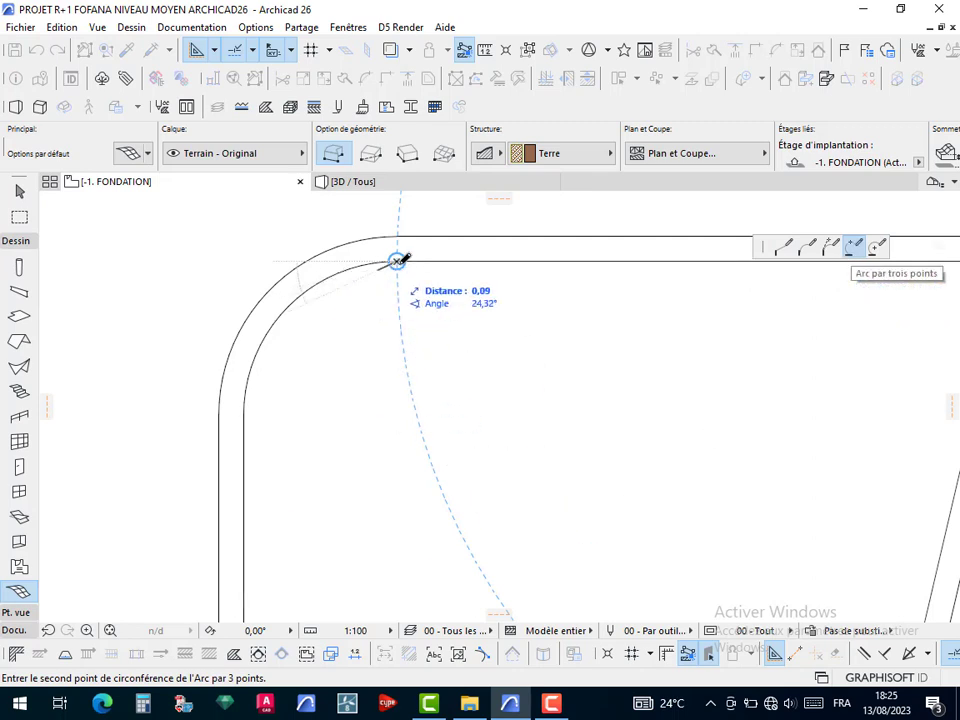
{"action": "left_click", "coordinate": [290, 303]}
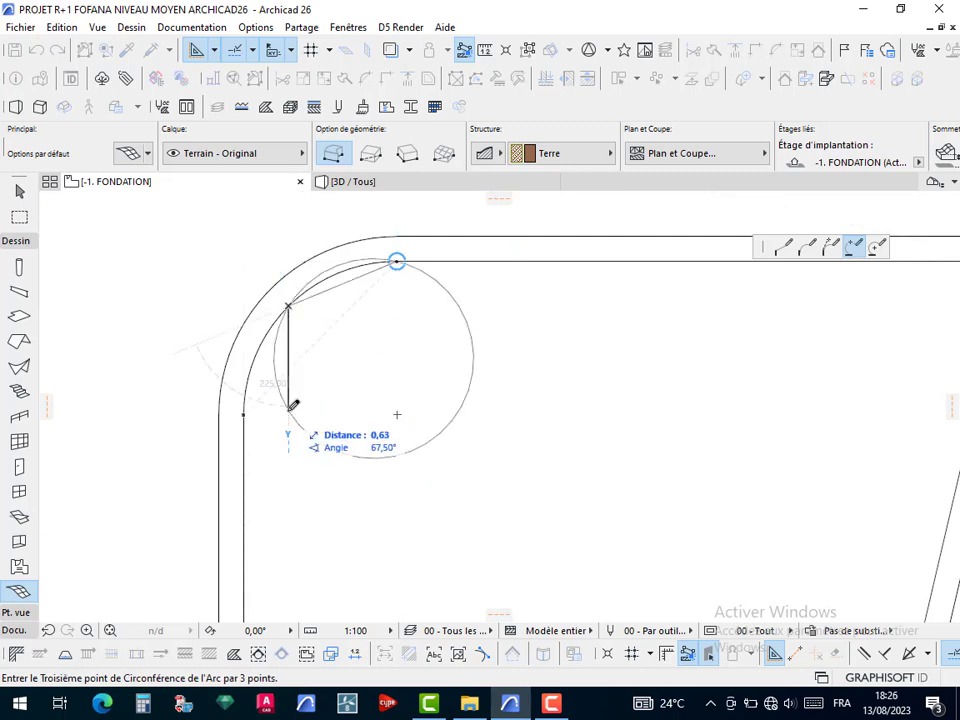
{"action": "left_click", "coordinate": [249, 409]}
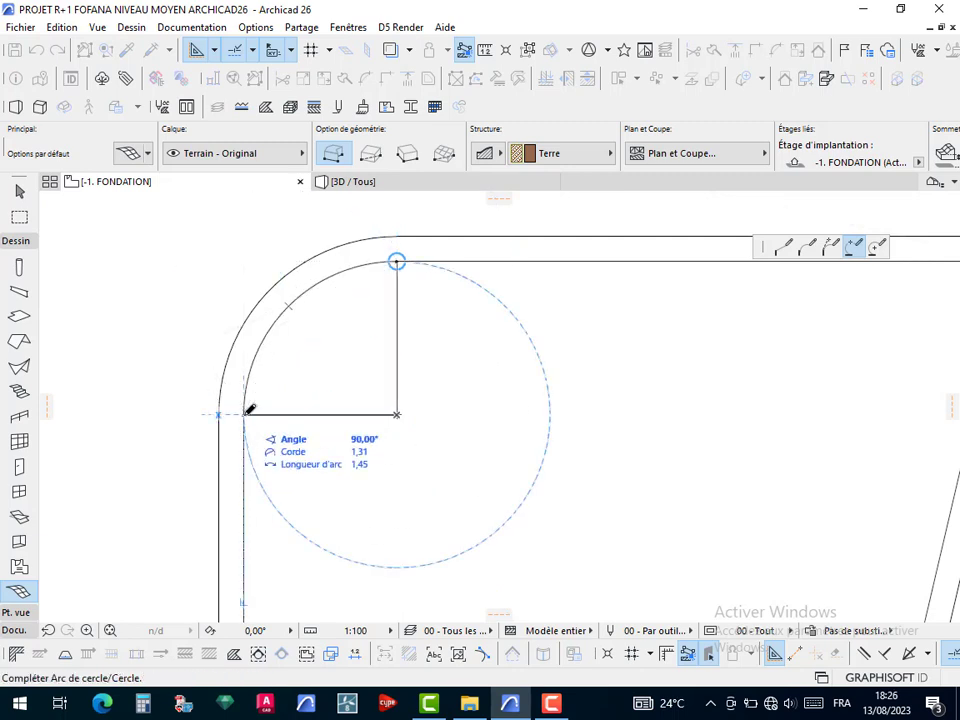
{"action": "left_click", "coordinate": [244, 413]}
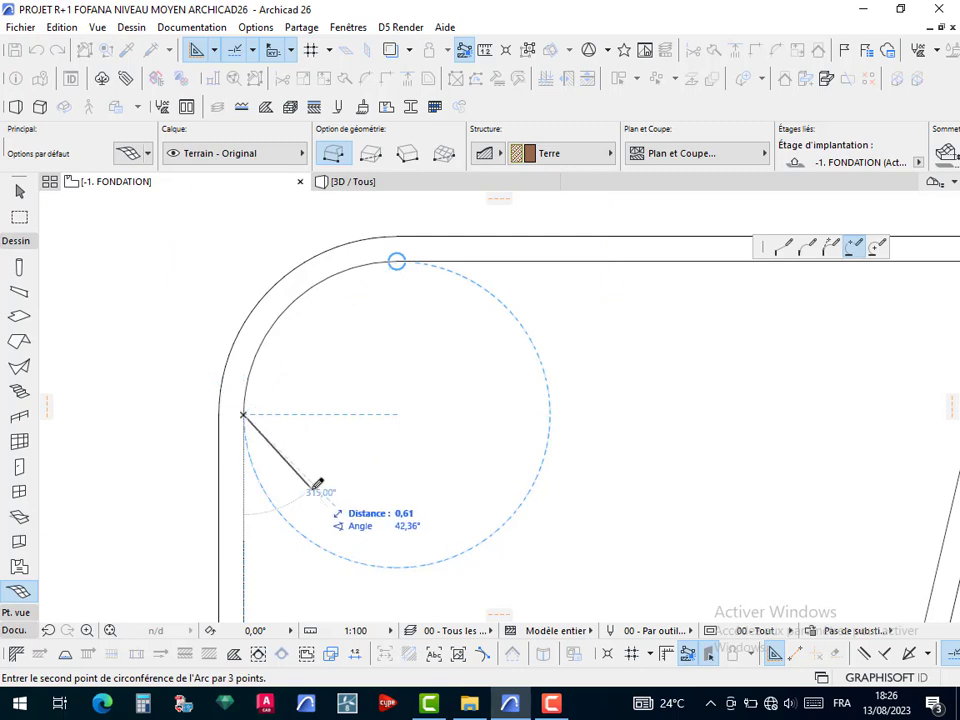
{"action": "scroll", "coordinate": [317, 484], "scroll_direction": "down", "scroll_amount": 3}
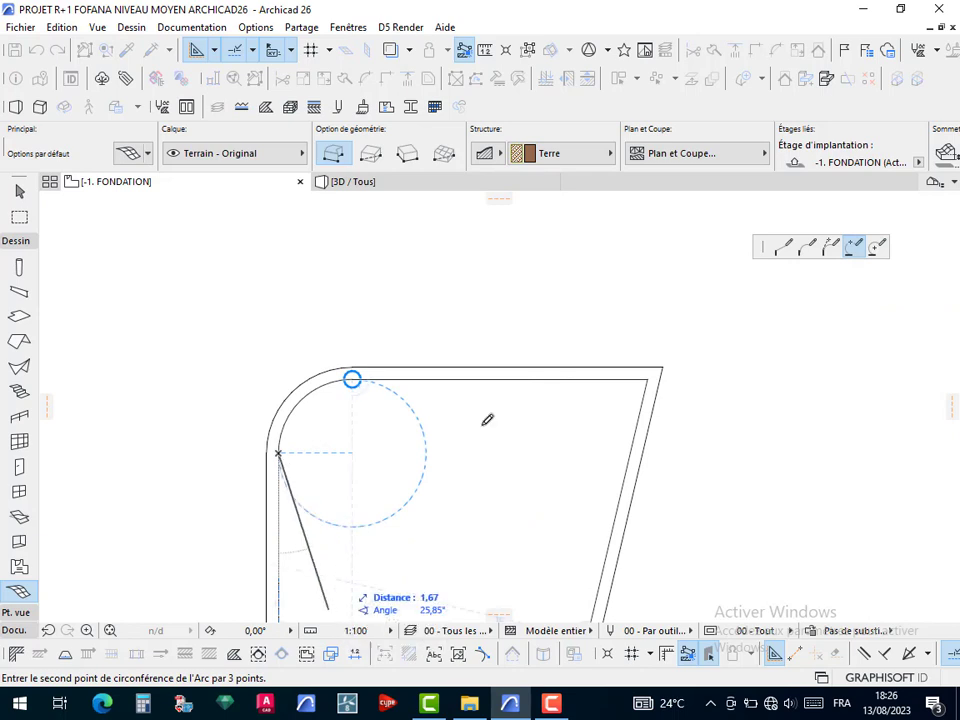
{"action": "middle_click_drag", "start_coordinate": [326, 508], "coordinate": [326, 339]}
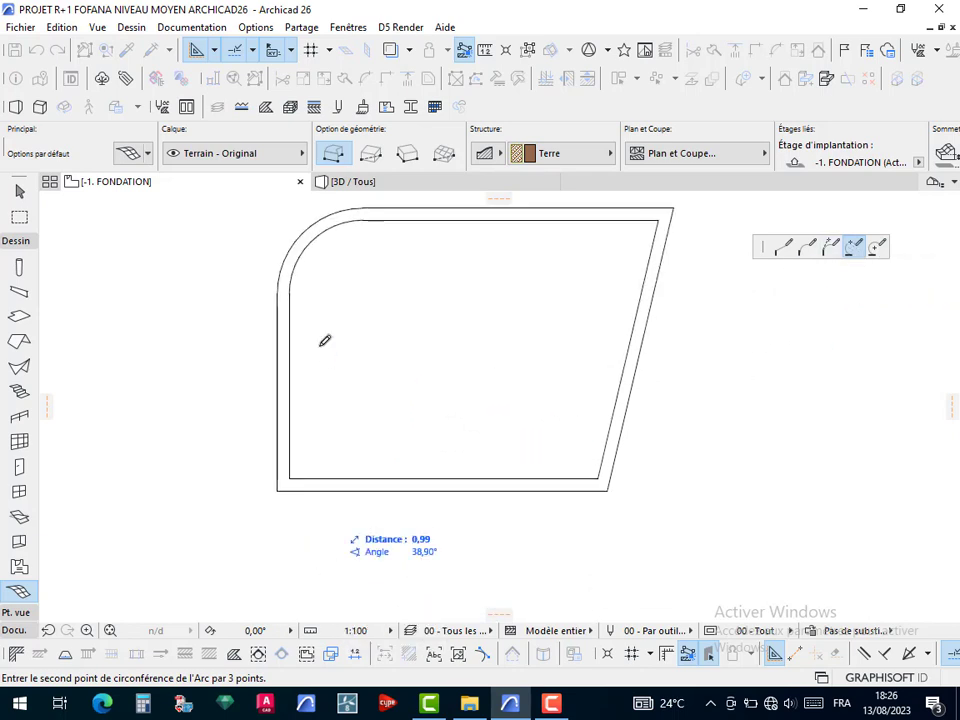
Return to straight segments and close the mesh outline at the lower-left inner corner of the enclosure with the rounded corner
{"action": "left_click", "coordinate": [785, 248]}
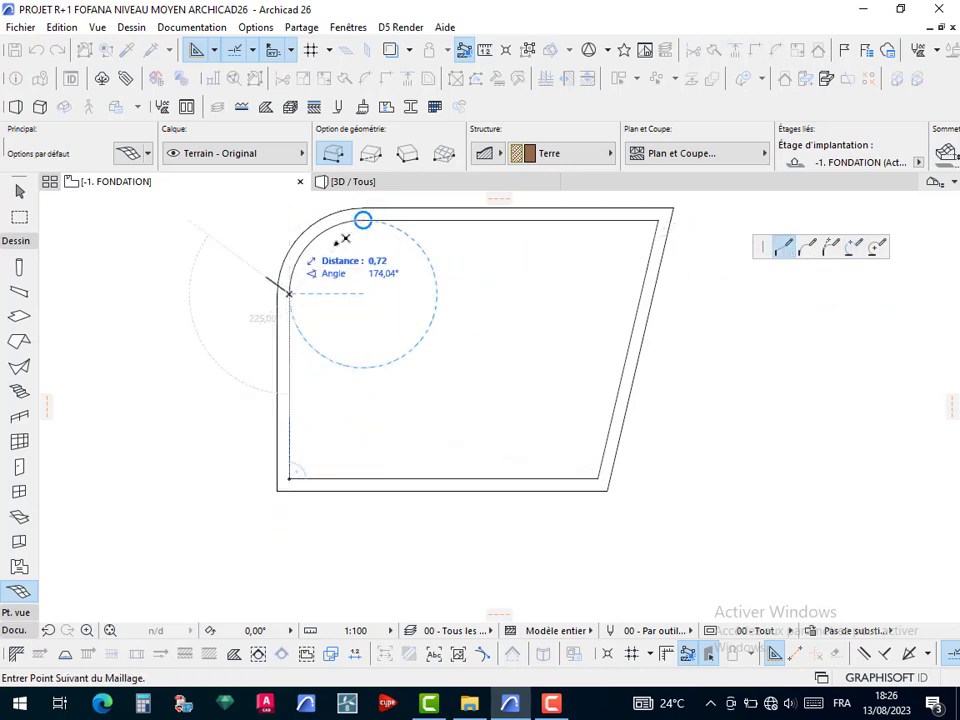
{"action": "scroll", "coordinate": [293, 487], "scroll_direction": "up", "scroll_amount": 4}
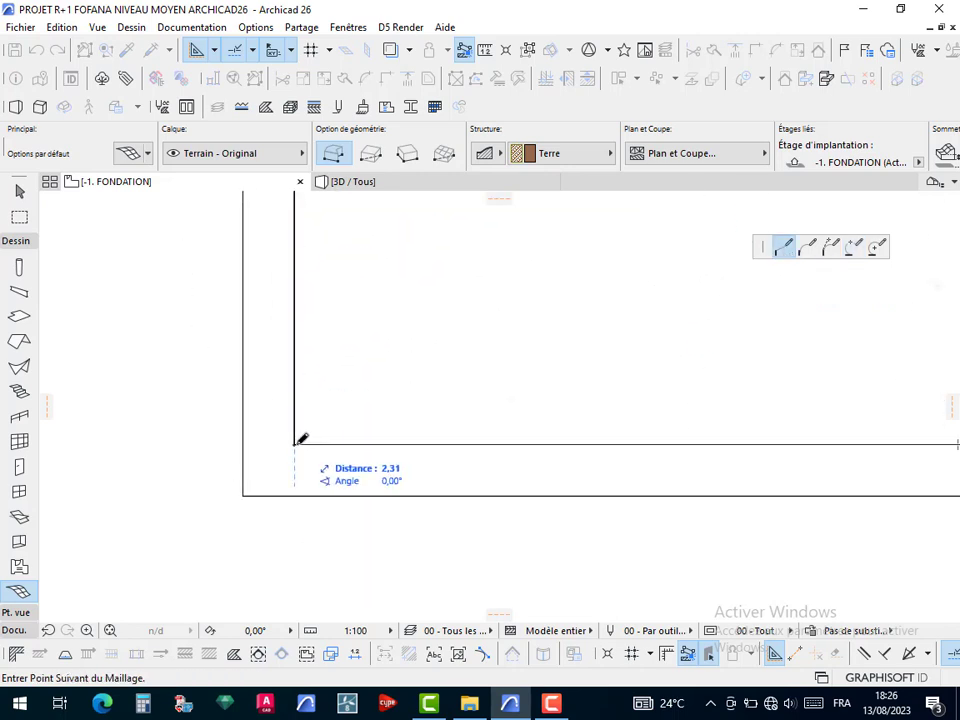
{"action": "left_click", "coordinate": [294, 440]}
{"action": "scroll", "coordinate": [355, 434], "scroll_direction": "down", "scroll_amount": 6}
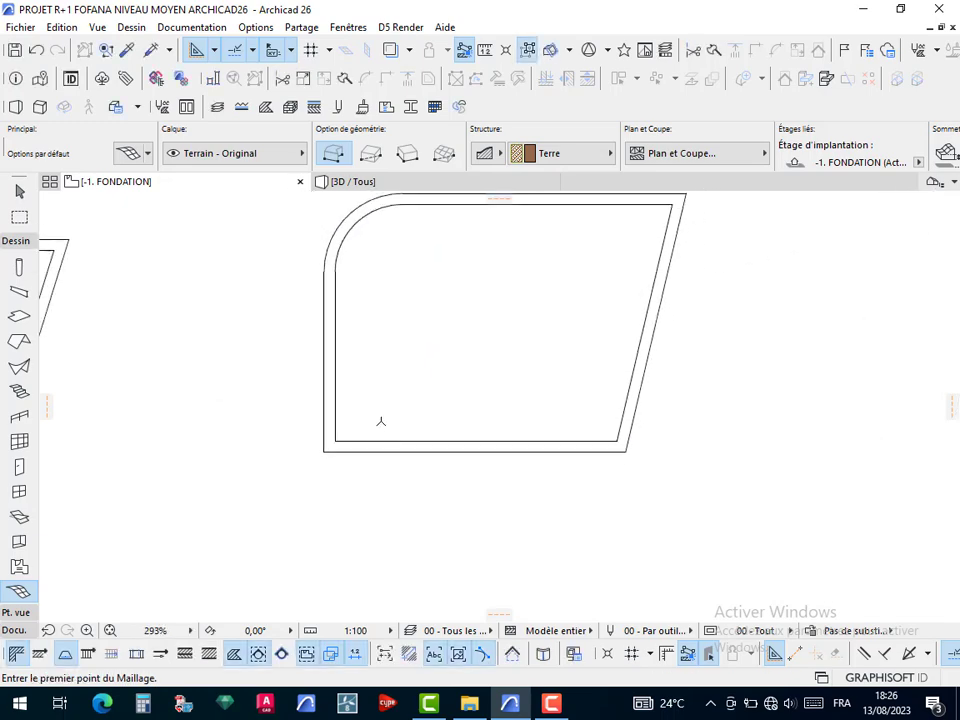
Examine the meshes inside the two sample enclosures in the 3D view, including the fit at the rounded corner
{"action": "left_click", "coordinate": [392, 186]}
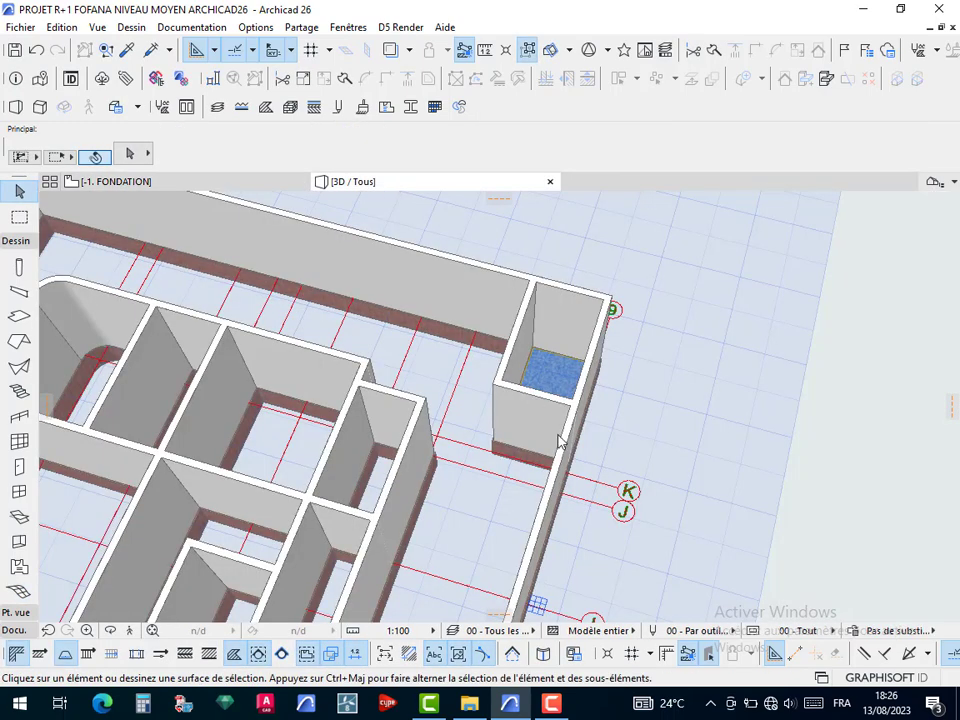
{"action": "scroll", "coordinate": [673, 444], "scroll_direction": "down", "scroll_amount": 4}
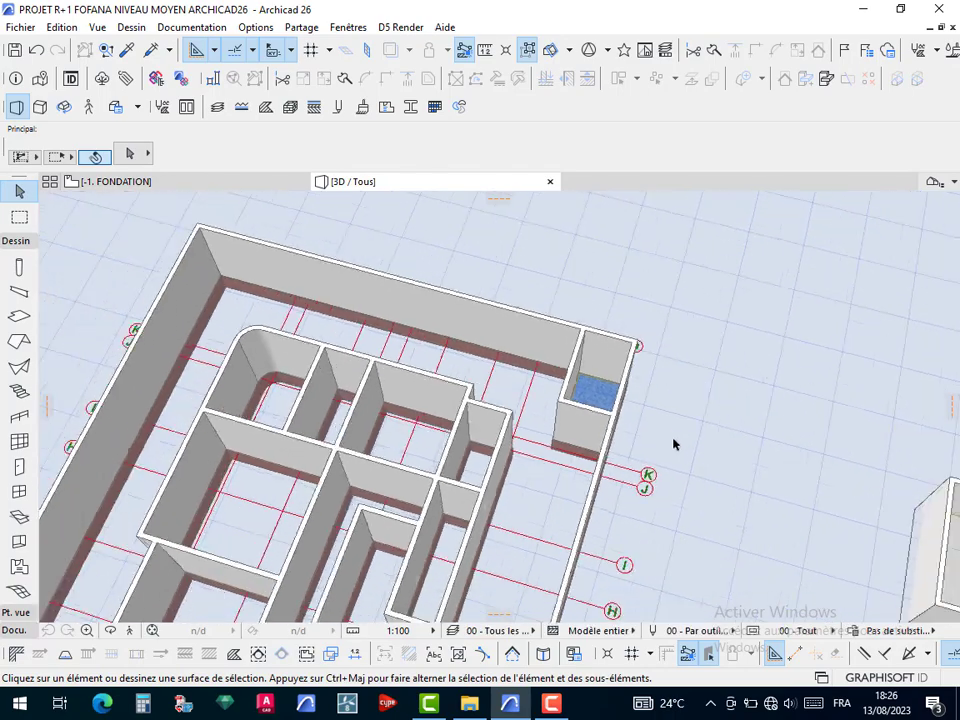
{"action": "middle_click_drag", "start_coordinate": [769, 467], "coordinate": [515, 444]}
{"action": "scroll", "coordinate": [508, 482], "scroll_direction": "up", "scroll_amount": 8}
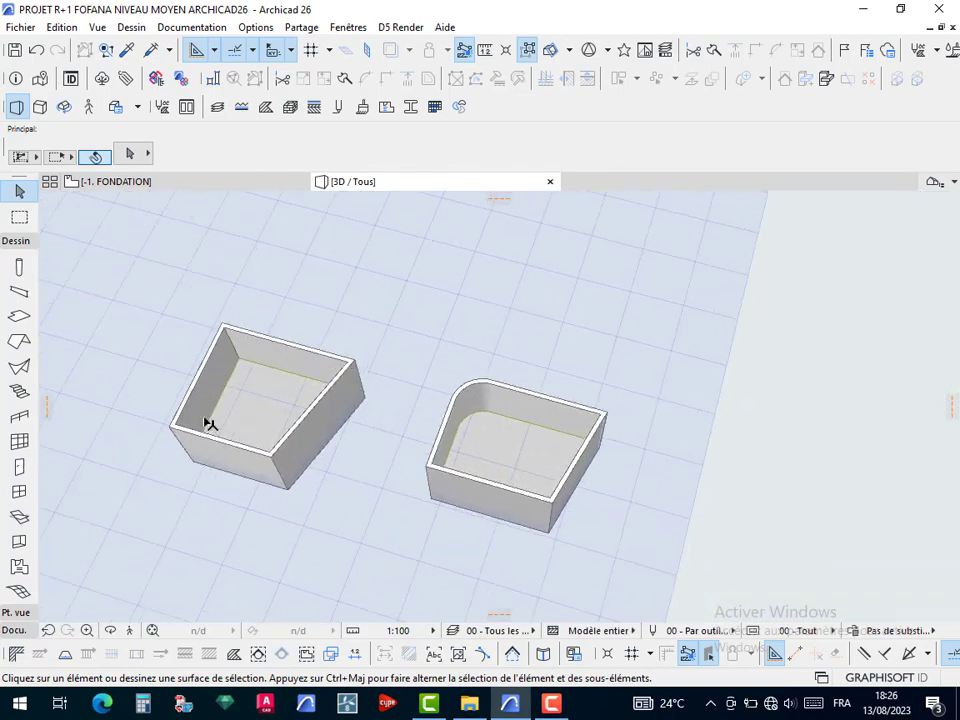
{"action": "scroll", "coordinate": [588, 380], "scroll_direction": "up", "scroll_amount": 8}
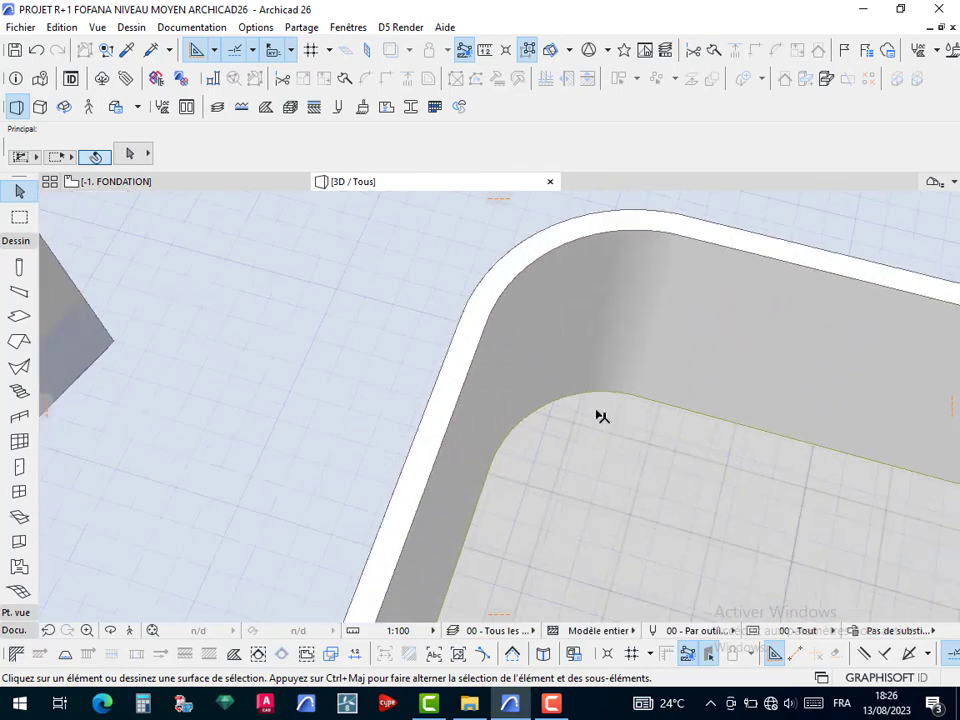
{"action": "scroll", "coordinate": [578, 415], "scroll_direction": "down", "scroll_amount": 7}
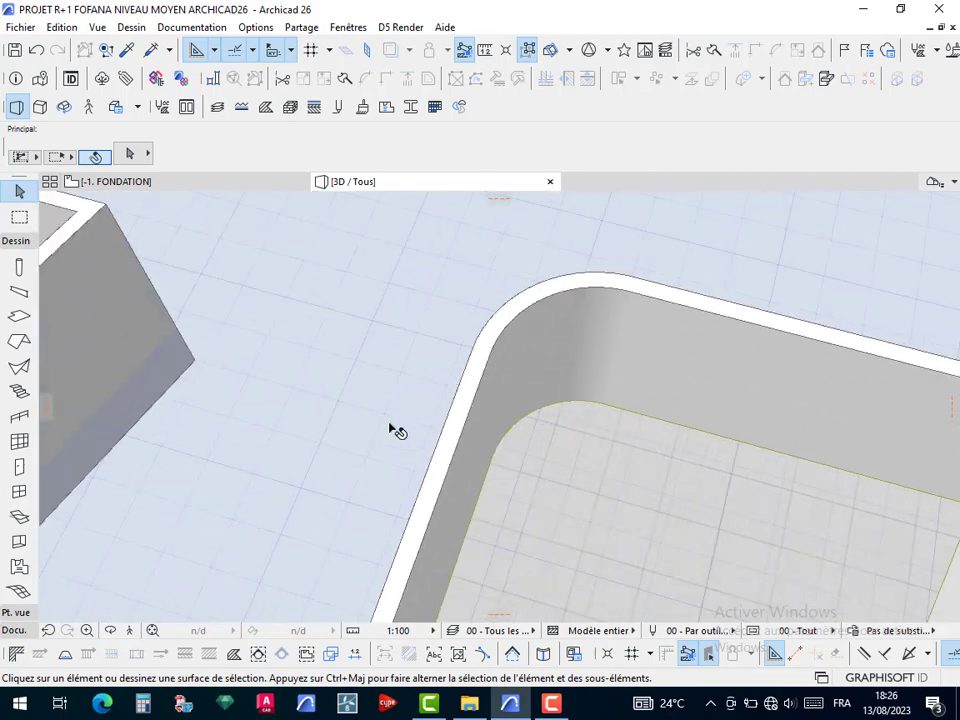
{"action": "middle_click_drag", "start_coordinate": [390, 427], "coordinate": [825, 558]}
{"action": "scroll", "coordinate": [547, 497], "scroll_direction": "up", "scroll_amount": 1}
{"action": "scroll", "coordinate": [435, 435], "scroll_direction": "down", "scroll_amount": 10}
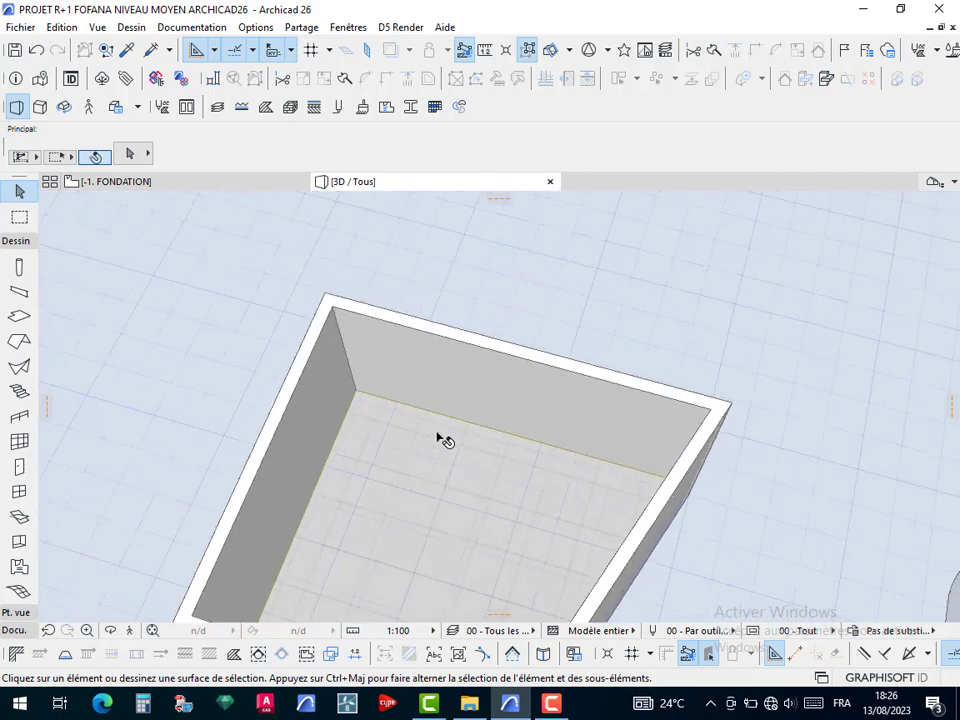
{"action": "scroll", "coordinate": [435, 432], "scroll_direction": "down", "scroll_amount": 3}
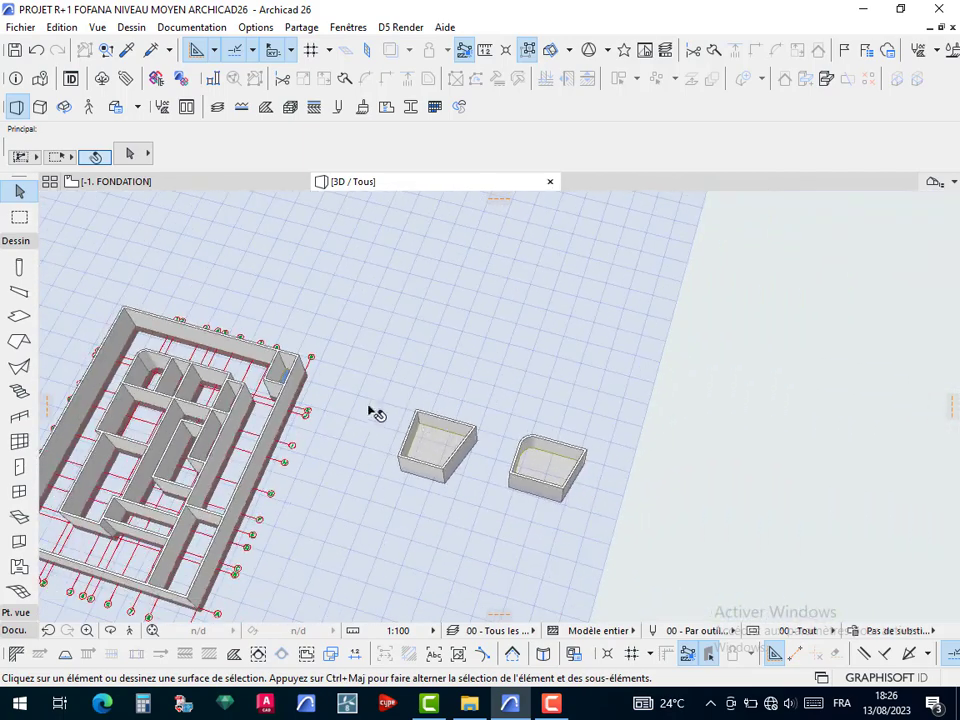
Start a terrain mesh on the foundation plan from the inner wall corner at axes 8 and J, running along J to axis 7
{"action": "left_click", "coordinate": [178, 185]}
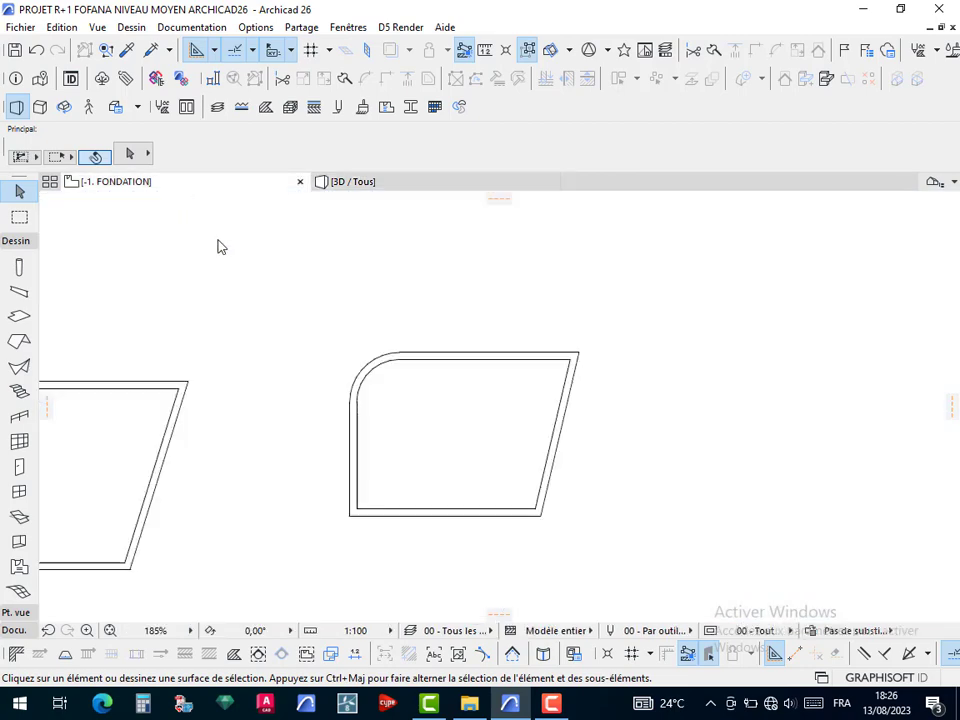
{"action": "scroll", "coordinate": [510, 425], "scroll_direction": "down", "scroll_amount": 8}
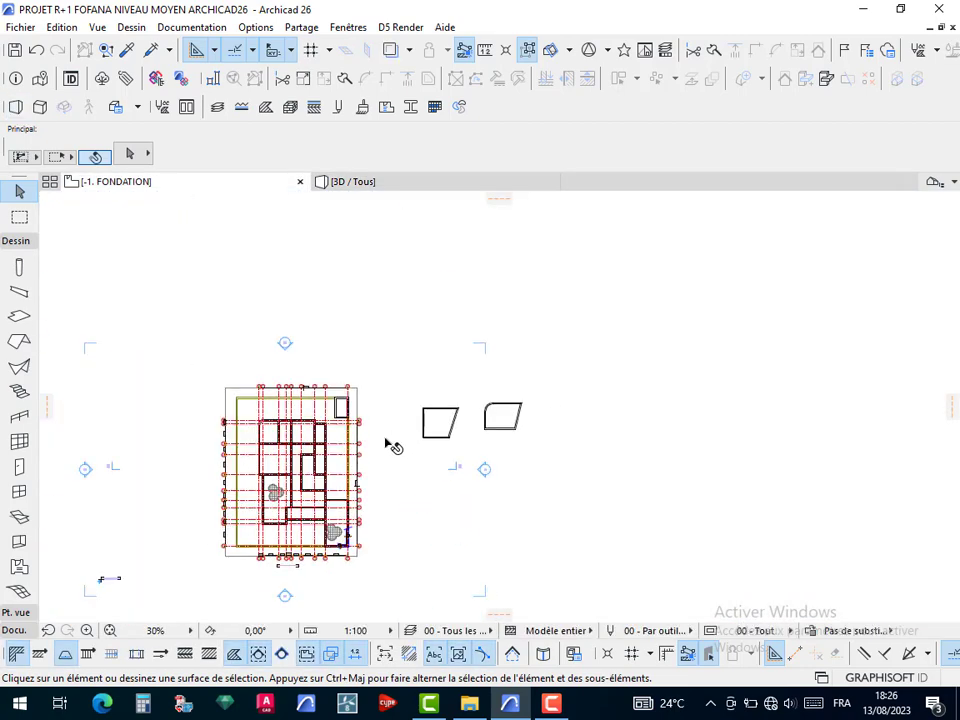
{"action": "middle_click_drag", "start_coordinate": [430, 472], "coordinate": [528, 362]}
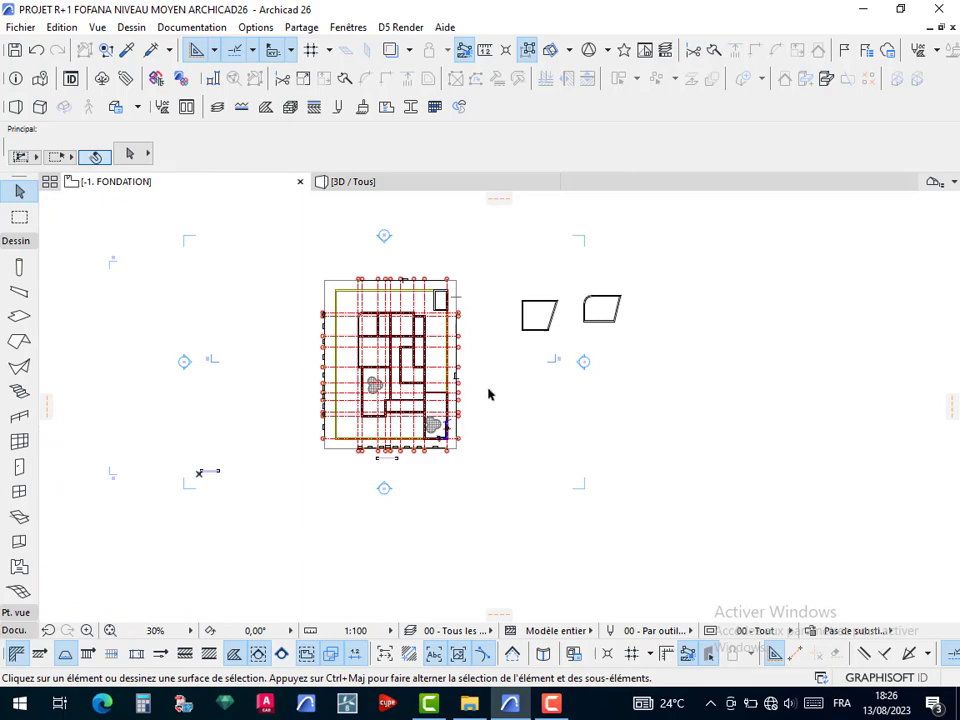
{"action": "scroll", "coordinate": [393, 443], "scroll_direction": "up", "scroll_amount": 8}
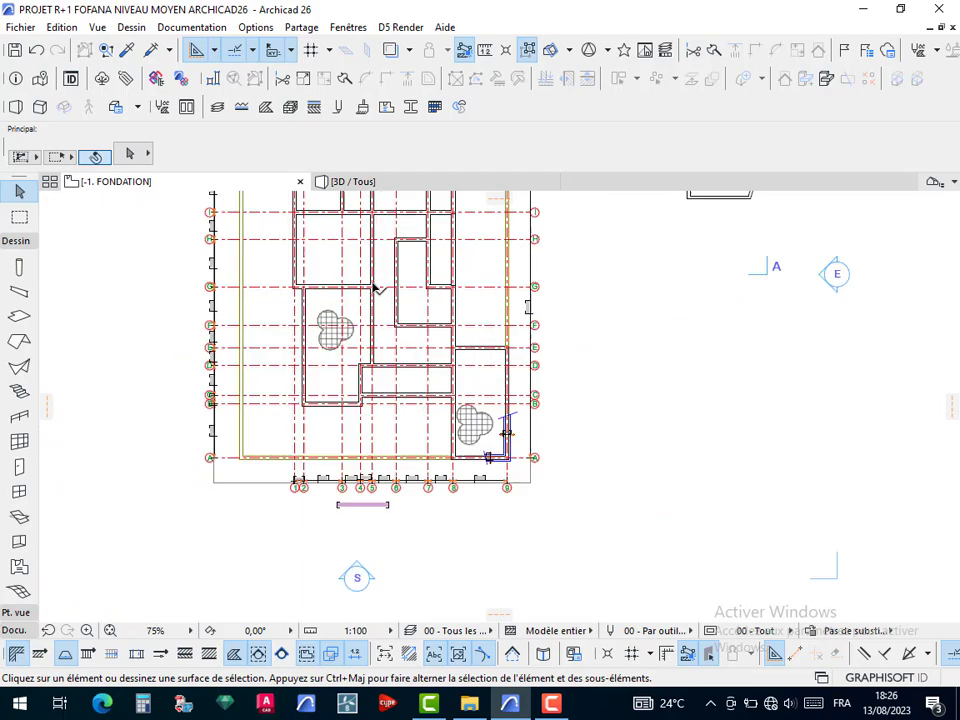
{"action": "middle_click_drag", "start_coordinate": [363, 333], "coordinate": [345, 531]}
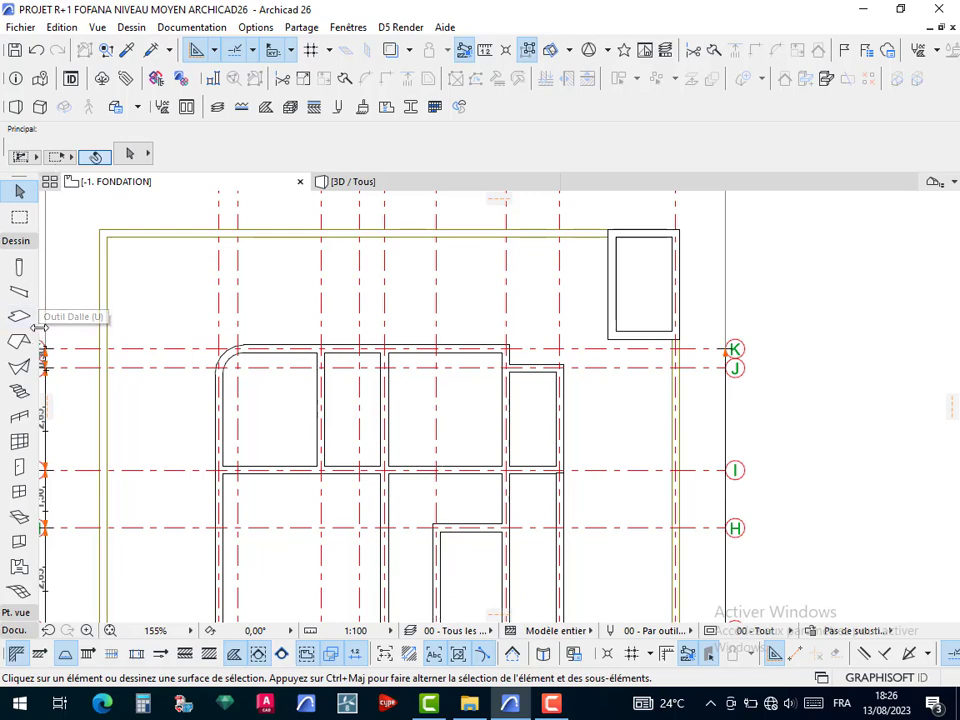
{"action": "left_click", "coordinate": [19, 591]}
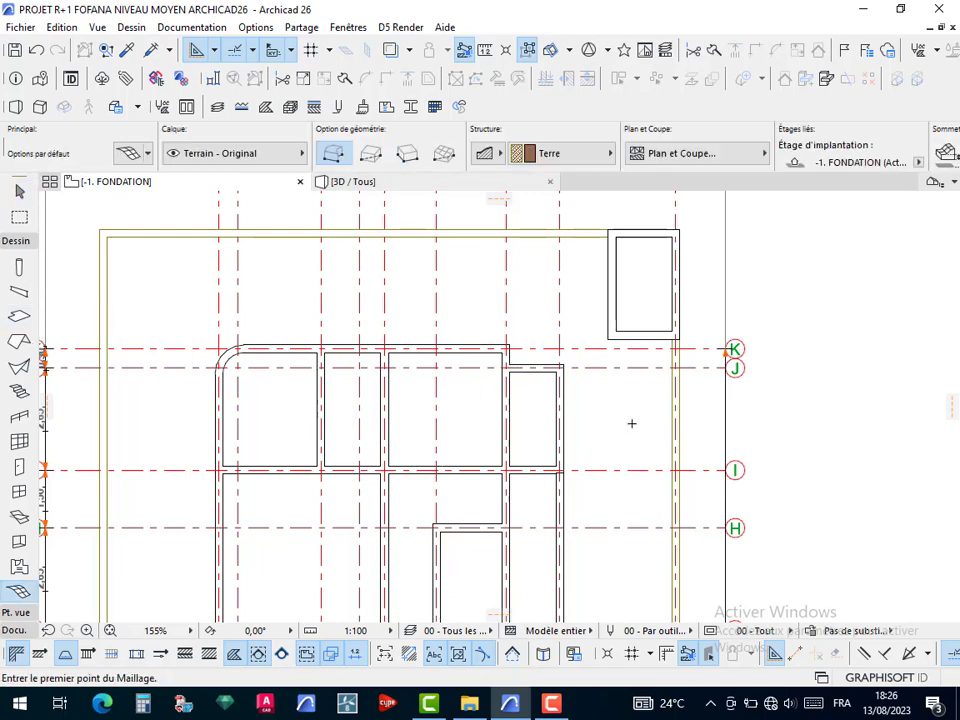
{"action": "scroll", "coordinate": [559, 366], "scroll_direction": "up", "scroll_amount": 6}
{"action": "left_click", "coordinate": [570, 373]}
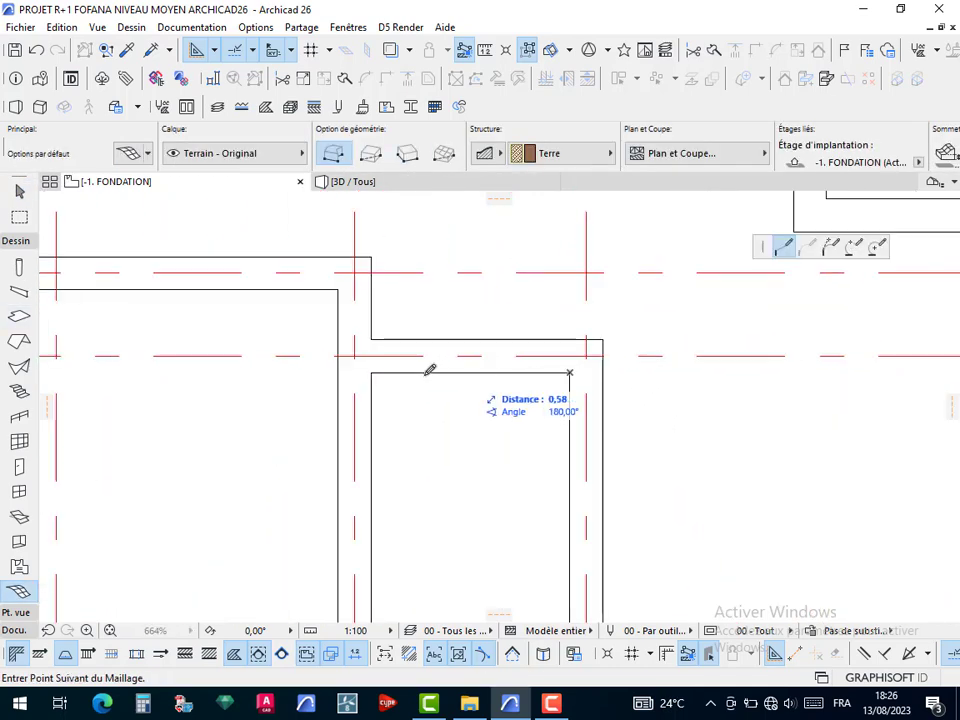
{"action": "left_click", "coordinate": [339, 372]}
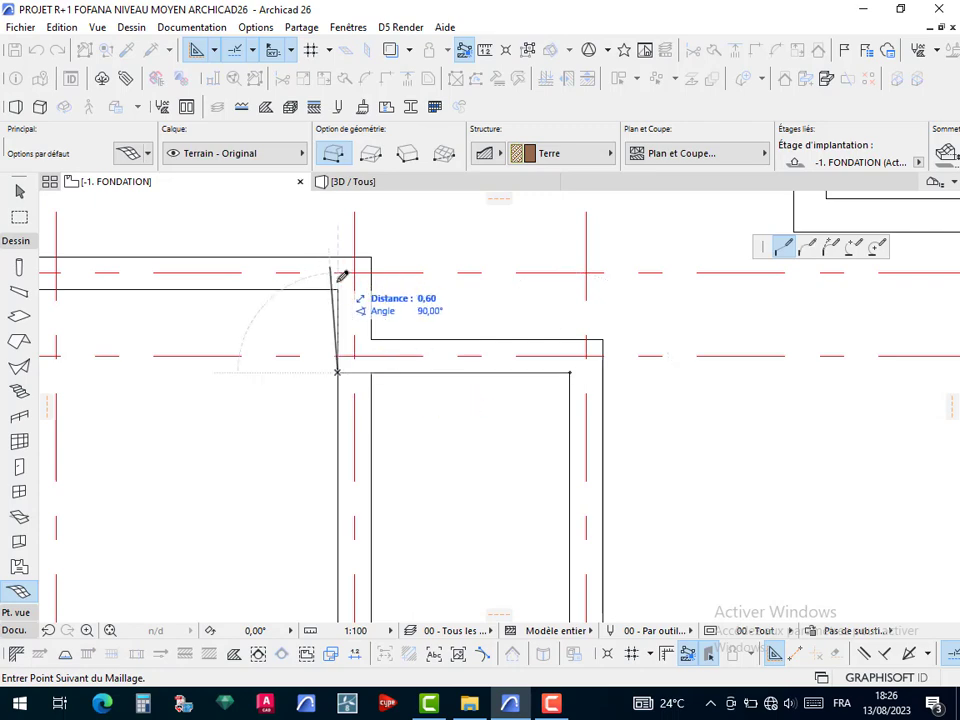
Continue the mesh outline up to axis K and along its inner wall edge to the start of the rounded corner
{"action": "scroll", "coordinate": [348, 288], "scroll_direction": "down", "scroll_amount": 5}
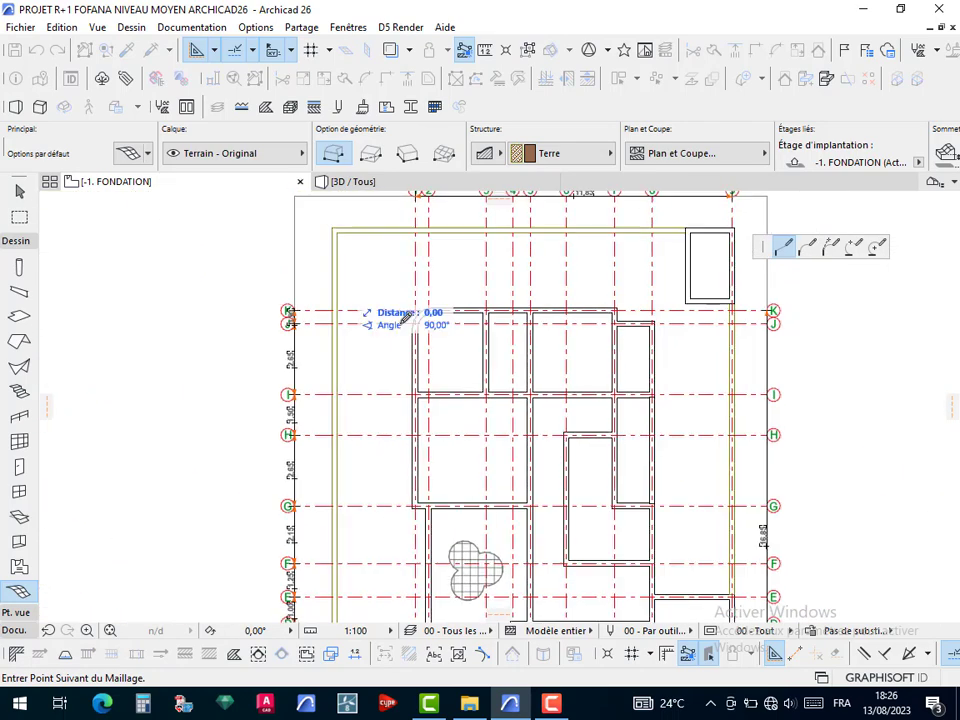
{"action": "scroll", "coordinate": [461, 306], "scroll_direction": "up", "scroll_amount": 5}
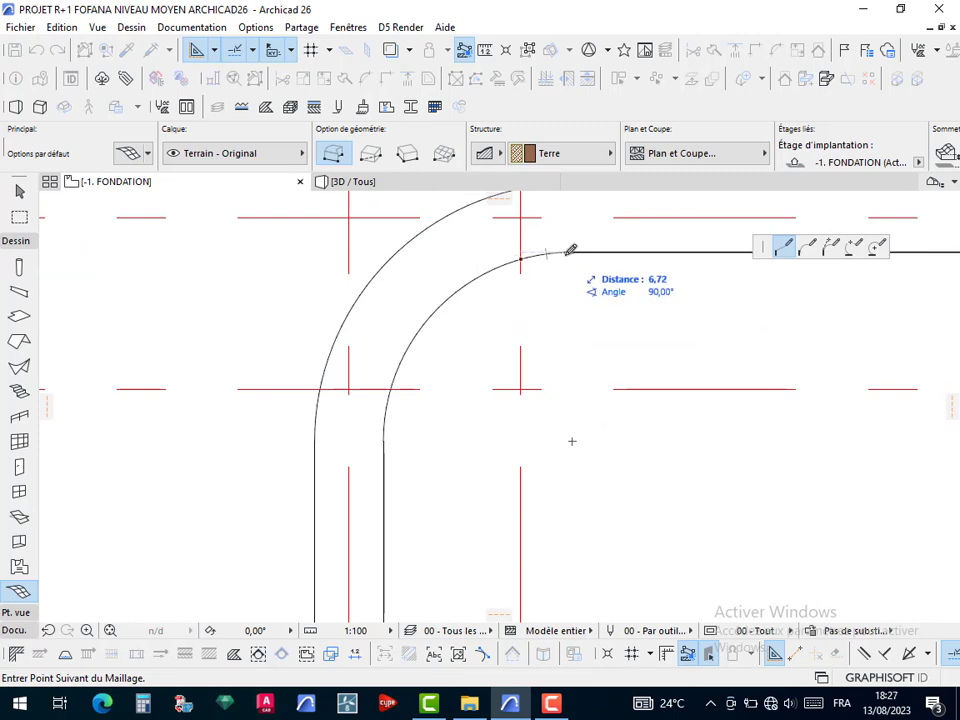
{"action": "scroll", "coordinate": [571, 249], "scroll_direction": "up", "scroll_amount": 4}
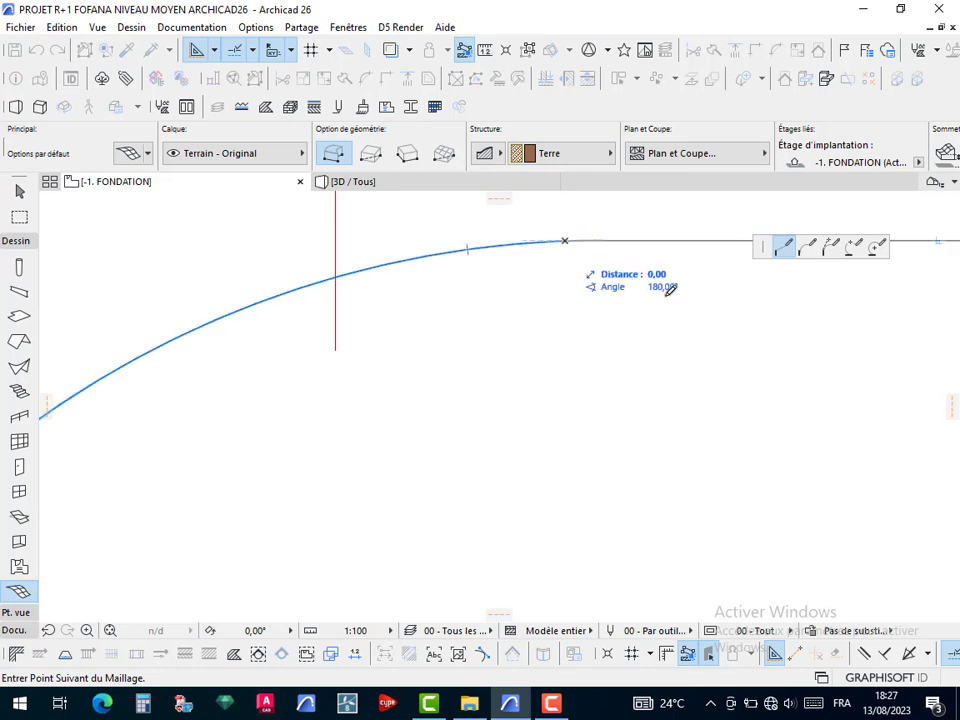
Trace the inner edge of the building's rounded corner with a three-point arc ending where the axis 1 wall begins
{"action": "left_click", "coordinate": [851, 248]}
{"action": "scroll", "coordinate": [440, 355], "scroll_direction": "down", "scroll_amount": 5}
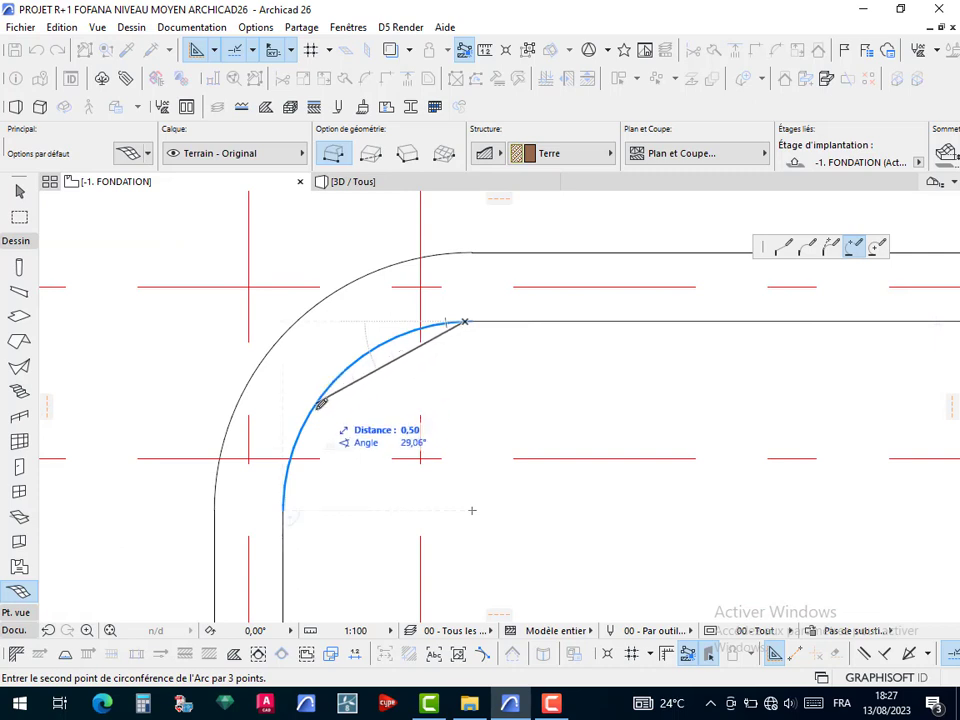
{"action": "scroll", "coordinate": [321, 403], "scroll_direction": "down", "scroll_amount": 3}
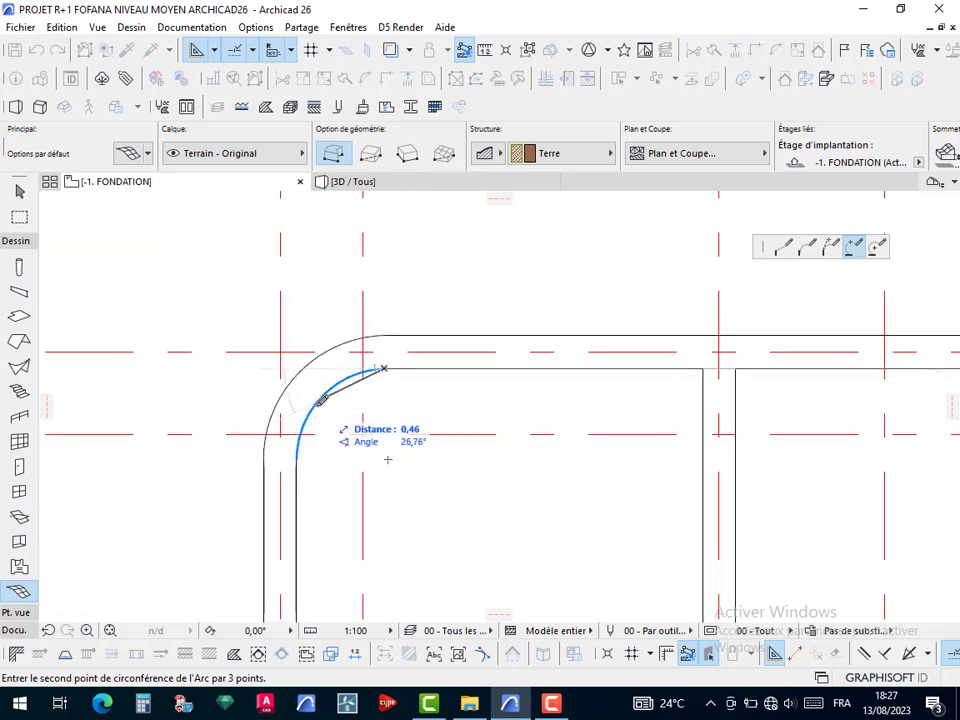
{"action": "scroll", "coordinate": [318, 400], "scroll_direction": "up", "scroll_amount": 5}
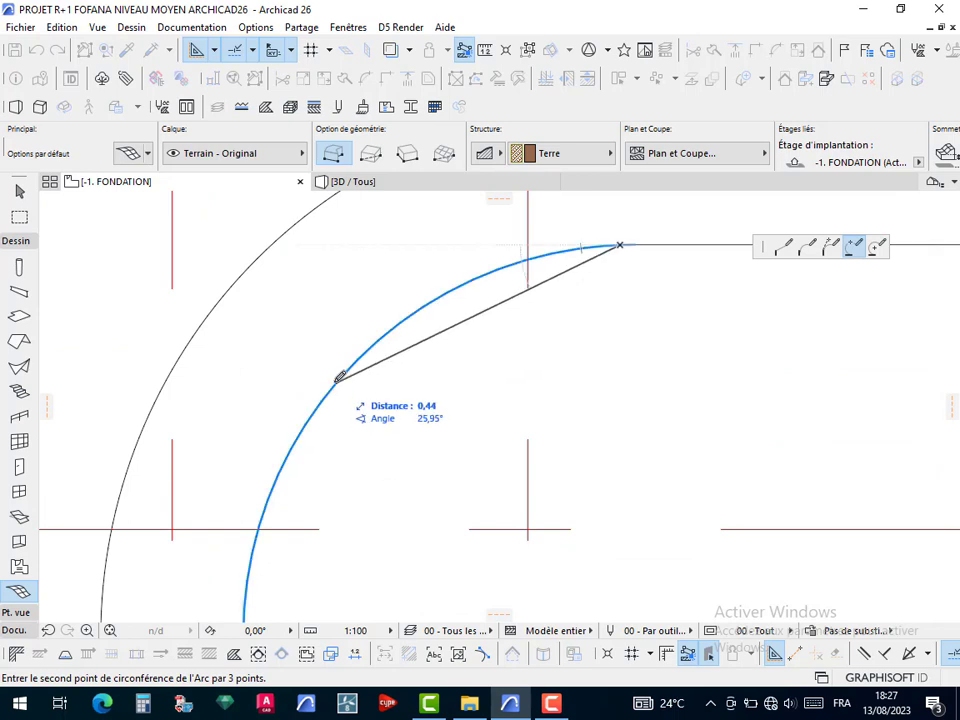
{"action": "left_click", "coordinate": [340, 378]}
{"action": "scroll", "coordinate": [356, 409], "scroll_direction": "down", "scroll_amount": 3}
{"action": "scroll", "coordinate": [332, 464], "scroll_direction": "up", "scroll_amount": 4}
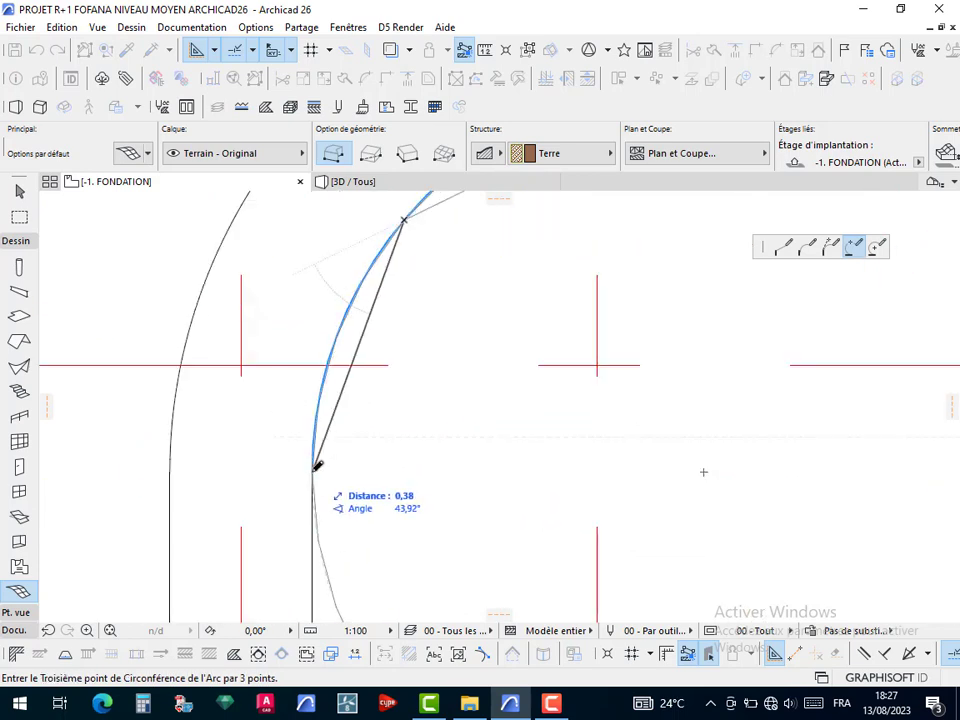
{"action": "left_click", "coordinate": [317, 466]}
{"action": "left_click", "coordinate": [317, 466]}
Return to straight segments and extend the mesh outline down the axis 1 inner wall edge to the corner at axis G
{"action": "scroll", "coordinate": [349, 381], "scroll_direction": "down", "scroll_amount": 4}
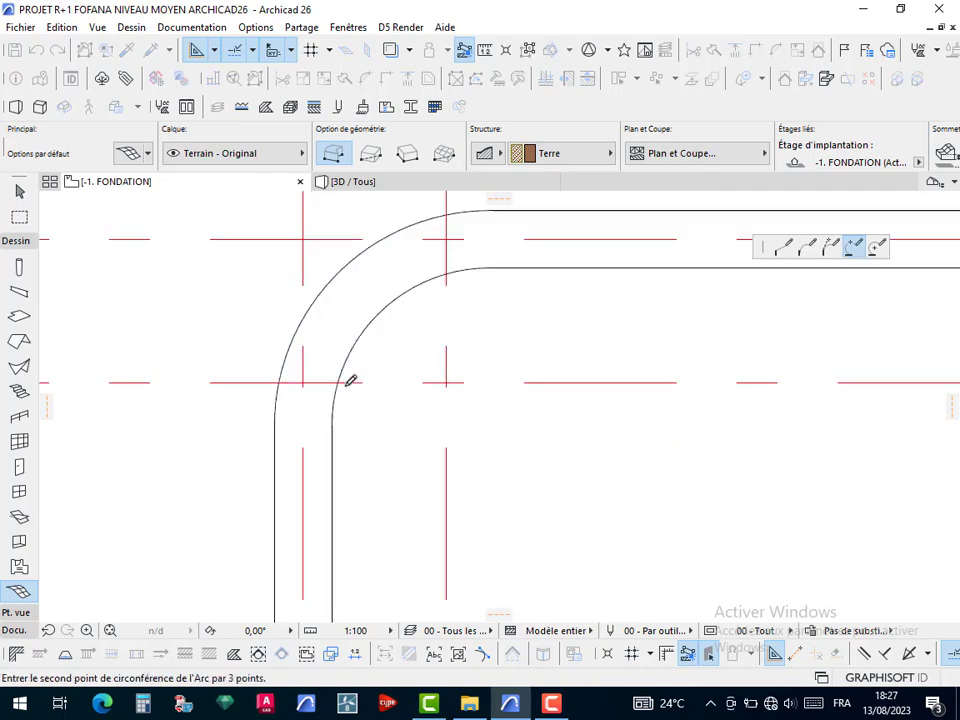
{"action": "left_click", "coordinate": [784, 246]}
{"action": "scroll", "coordinate": [467, 440], "scroll_direction": "down", "scroll_amount": 3}
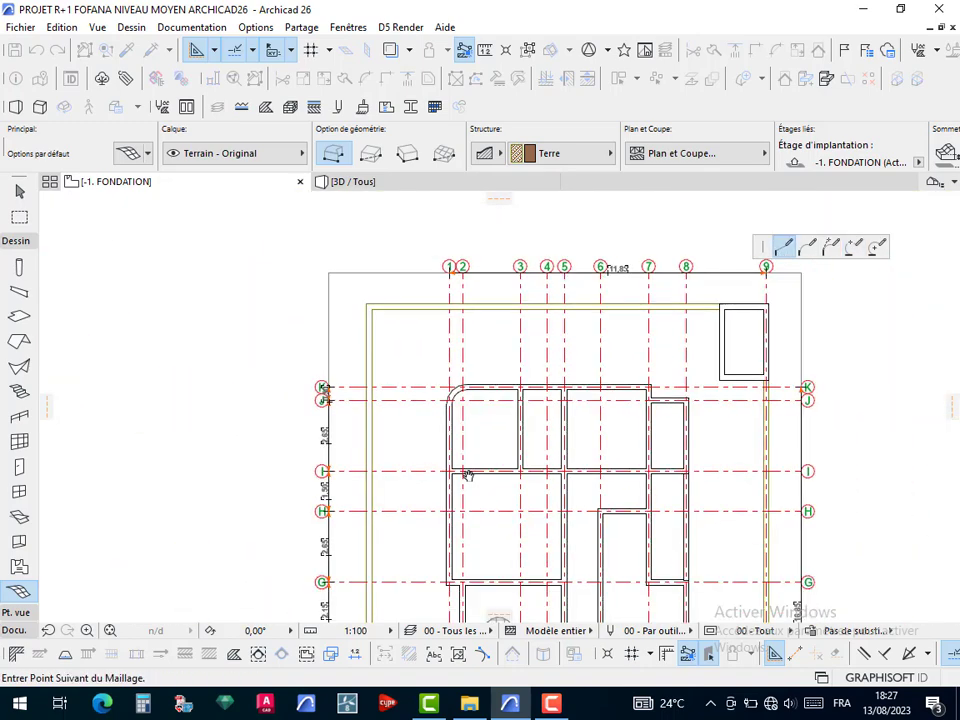
{"action": "scroll", "coordinate": [600, 470], "scroll_direction": "up", "scroll_amount": 5}
{"action": "scroll", "coordinate": [430, 336], "scroll_direction": "up", "scroll_amount": 4}
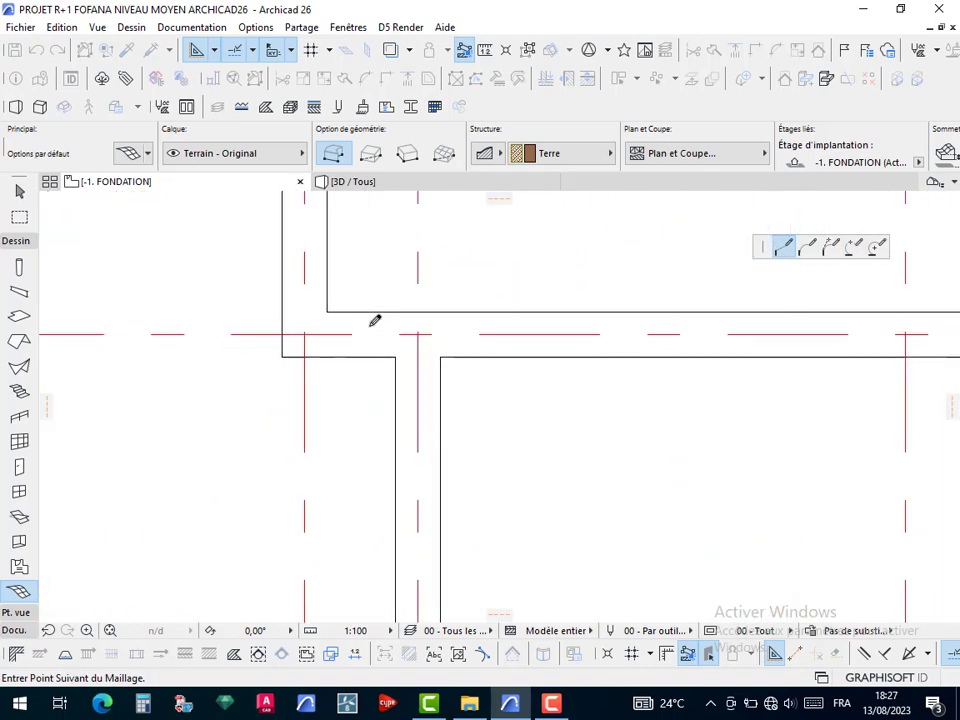
{"action": "left_click", "coordinate": [323, 307]}
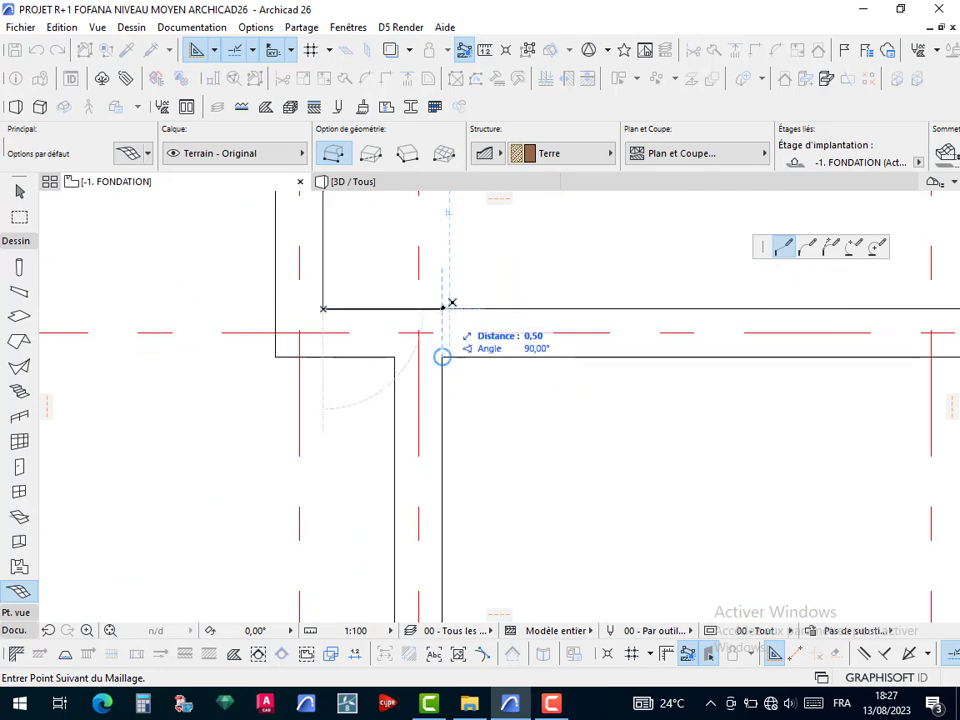
Carry the mesh outline across to the axis 2 wall and down its inner edge to the corner at axis B
{"action": "scroll", "coordinate": [447, 402], "scroll_direction": "down", "scroll_amount": 6}
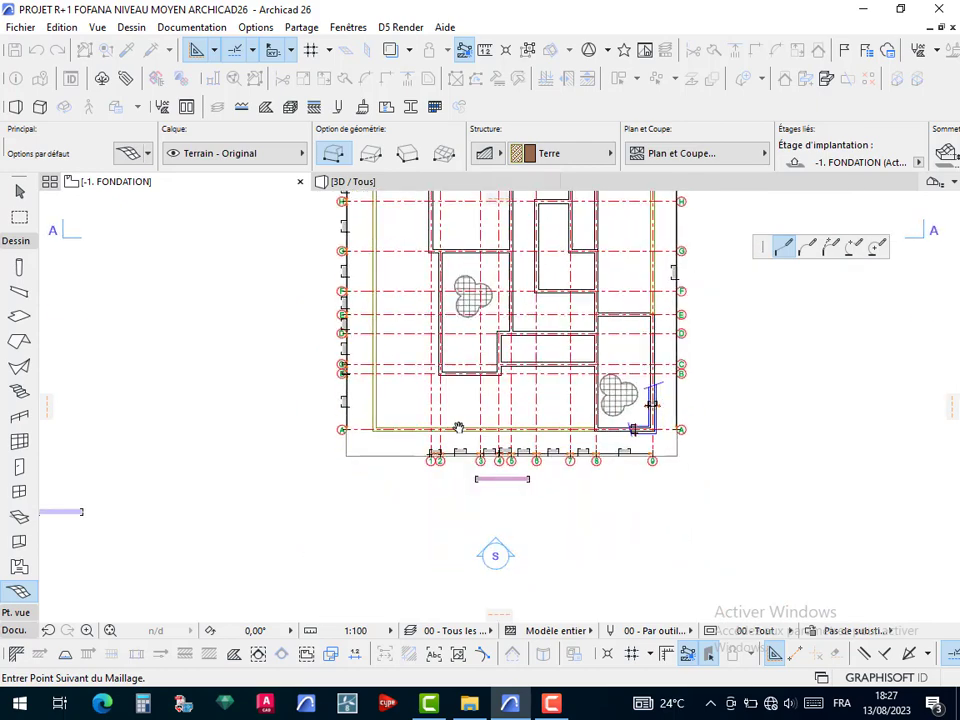
{"action": "scroll", "coordinate": [453, 330], "scroll_direction": "up", "scroll_amount": 6}
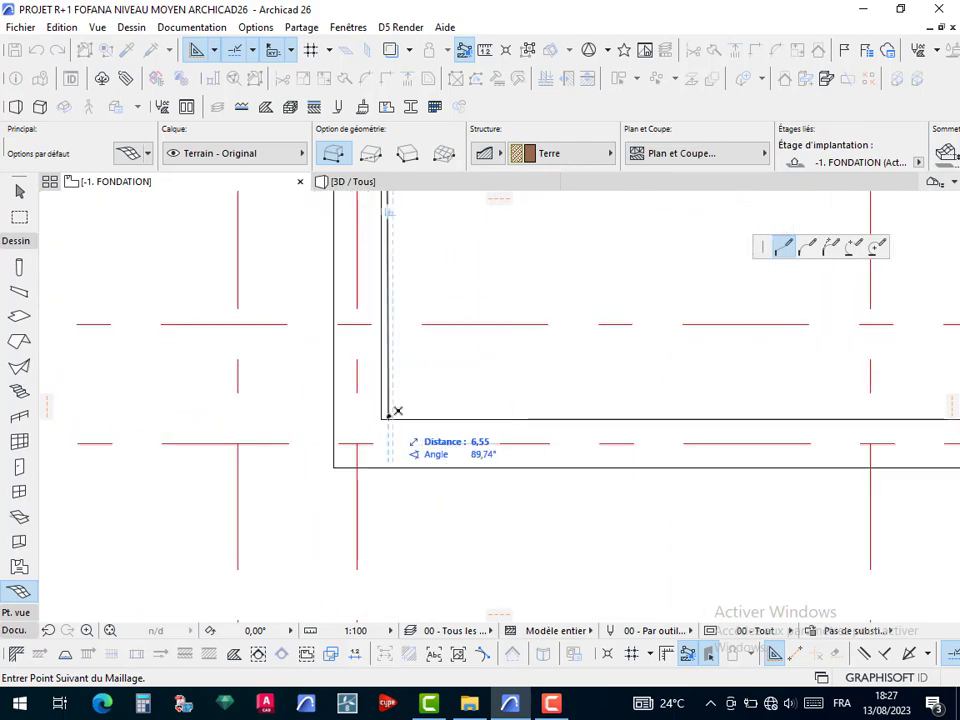
{"action": "left_click", "coordinate": [388, 413]}
Trace the mesh outline along the axis B inner wall edge to axis 4, then up and across to the corner at axis C
{"action": "scroll", "coordinate": [857, 437], "scroll_direction": "down", "scroll_amount": 5}
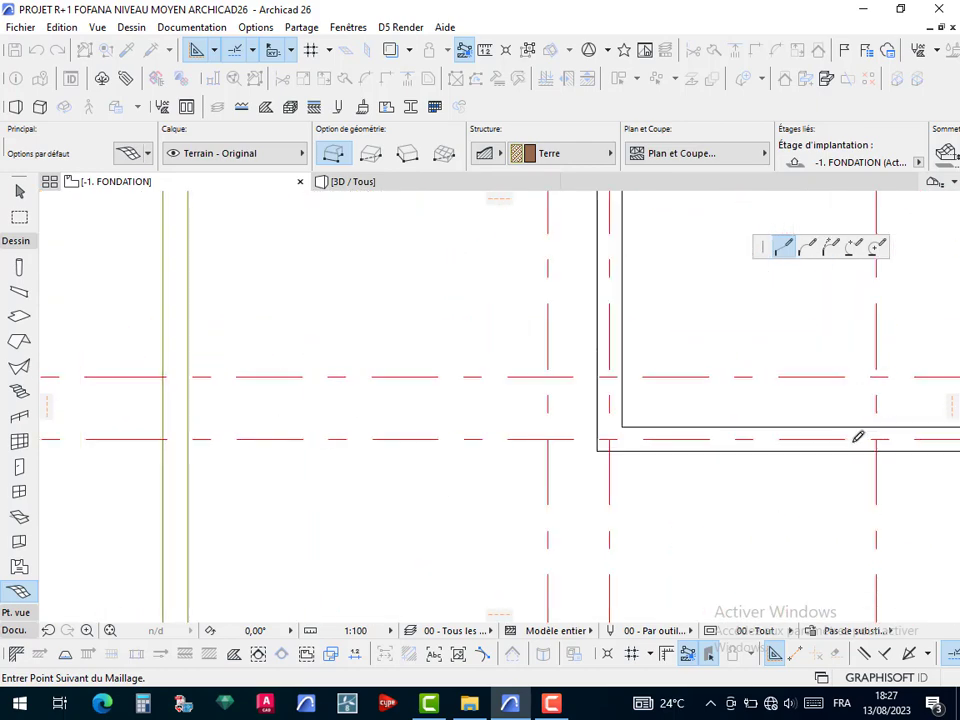
{"action": "scroll", "coordinate": [490, 462], "scroll_direction": "up", "scroll_amount": 3}
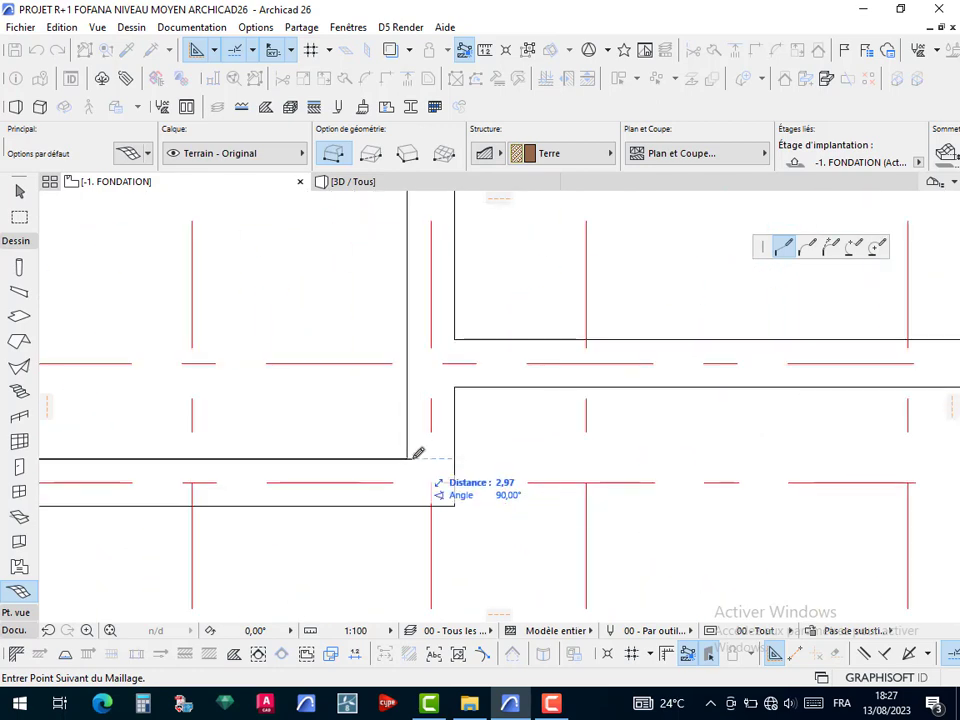
{"action": "left_click", "coordinate": [408, 459]}
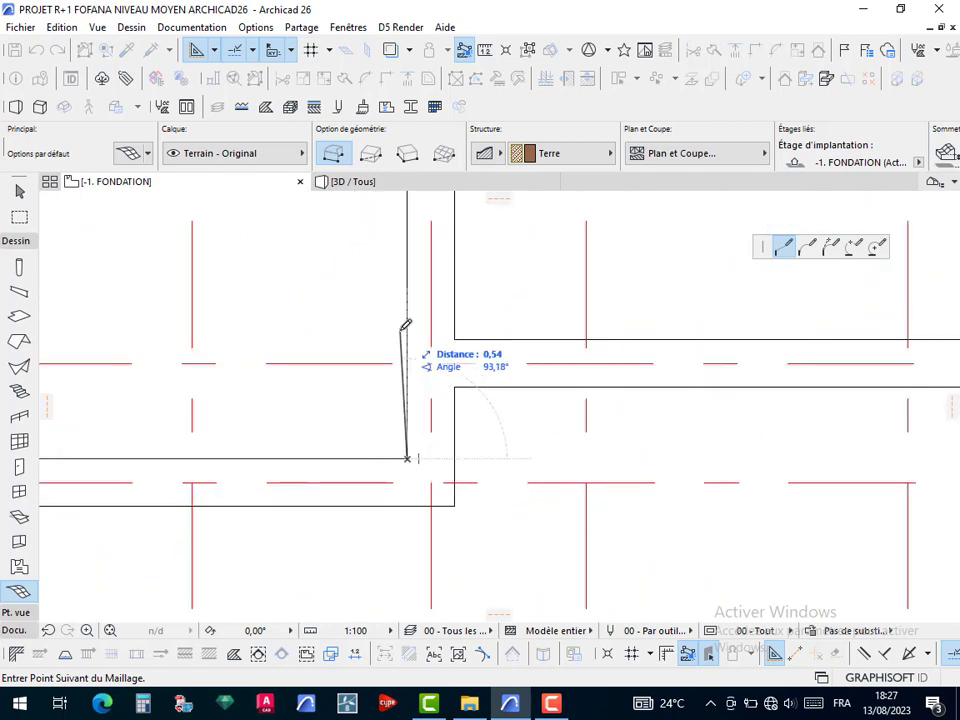
{"action": "left_click", "coordinate": [408, 346]}
{"action": "left_click", "coordinate": [455, 338], "text": "shift"}
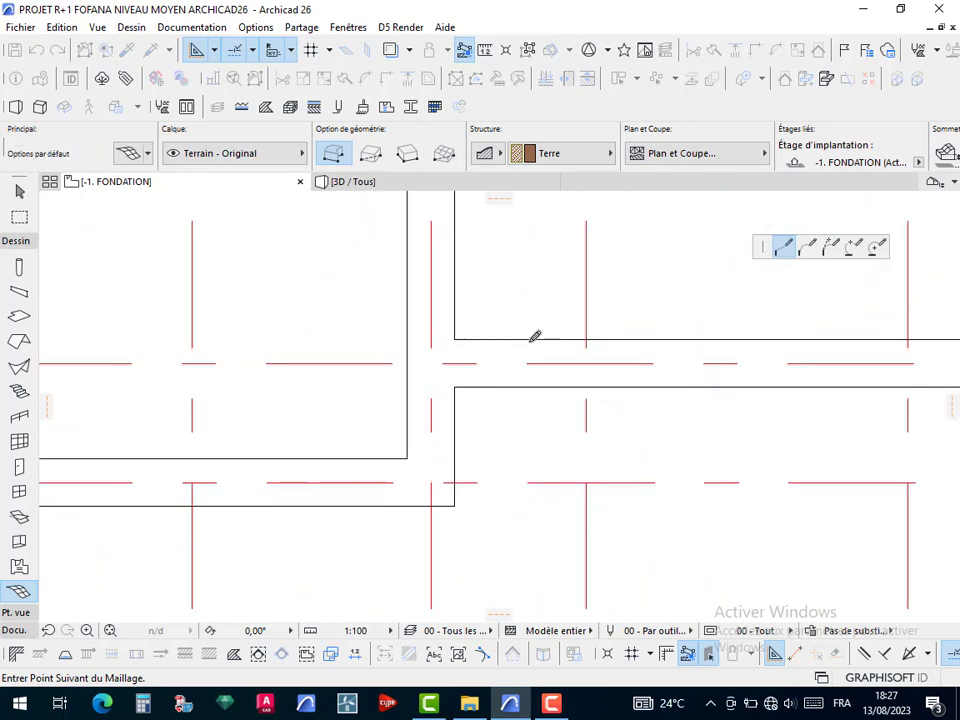
Carry the mesh outline along the axis C inner wall edge to axis 8, then up to the axis J corner and close it
{"action": "scroll", "coordinate": [533, 336], "scroll_direction": "down", "scroll_amount": 4}
{"action": "middle_click_drag", "start_coordinate": [600, 388], "coordinate": [266, 439]}
{"action": "scroll", "coordinate": [268, 436], "scroll_direction": "up", "scroll_amount": 2}
{"action": "scroll", "coordinate": [327, 403], "scroll_direction": "up", "scroll_amount": 3}
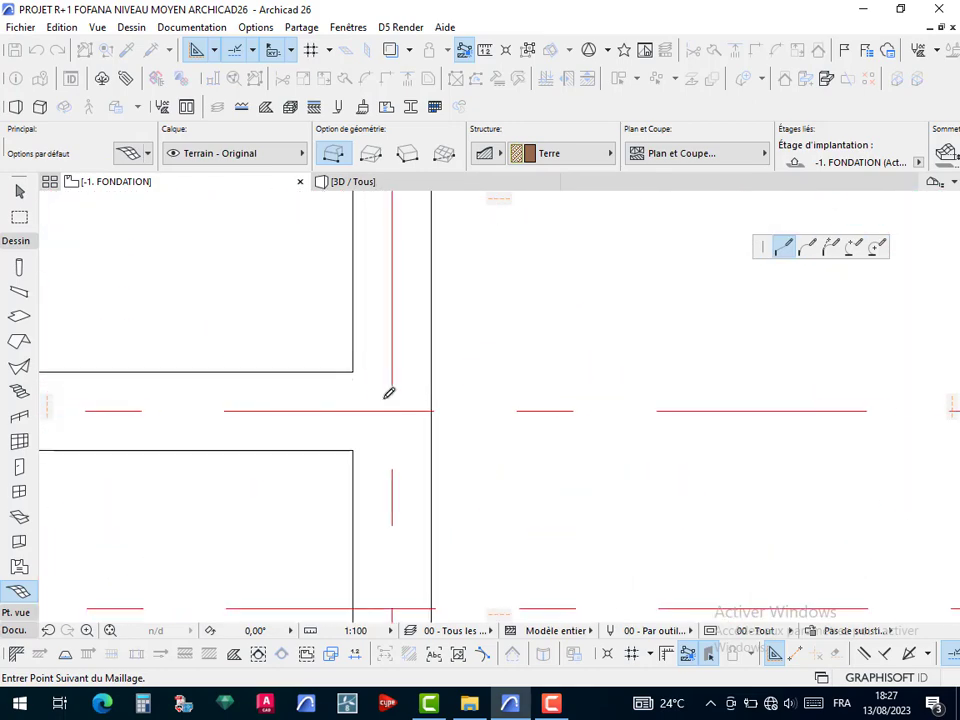
{"action": "scroll", "coordinate": [650, 455], "scroll_direction": "down", "scroll_amount": 6}
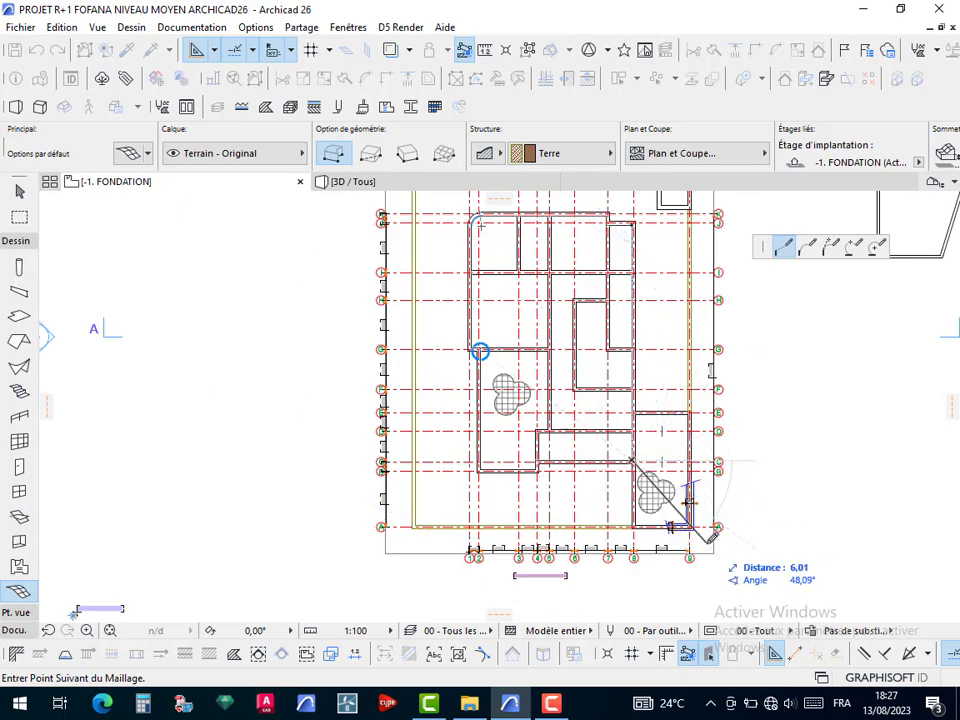
{"action": "scroll", "coordinate": [648, 210], "scroll_direction": "up", "scroll_amount": 3}
{"action": "scroll", "coordinate": [648, 210], "scroll_direction": "up", "scroll_amount": 8}
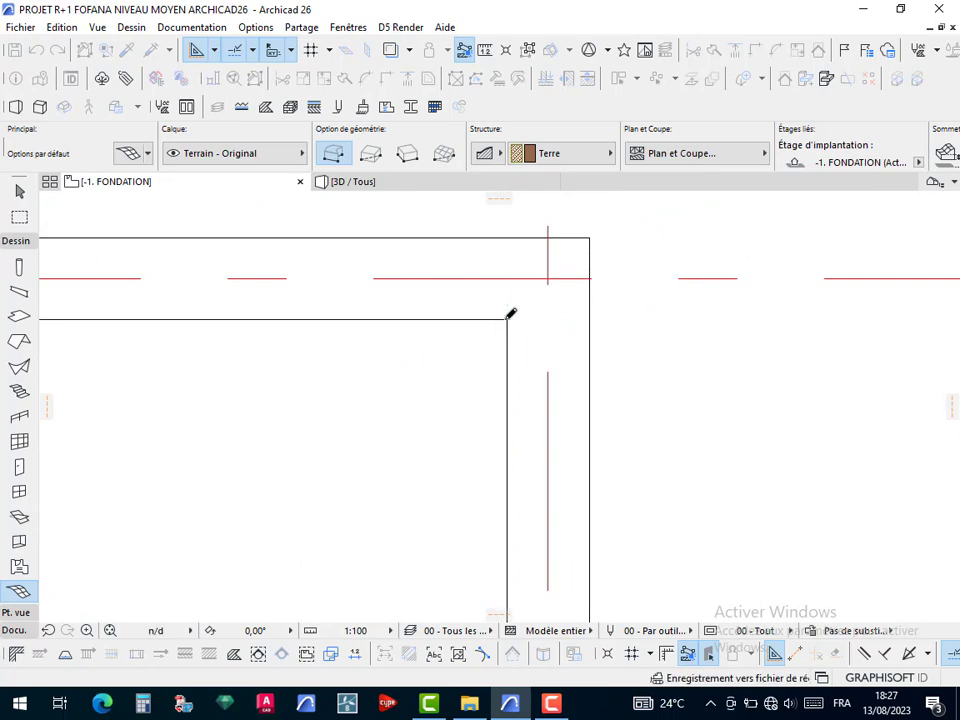
{"action": "scroll", "coordinate": [497, 358], "scroll_direction": "down", "scroll_amount": 5}
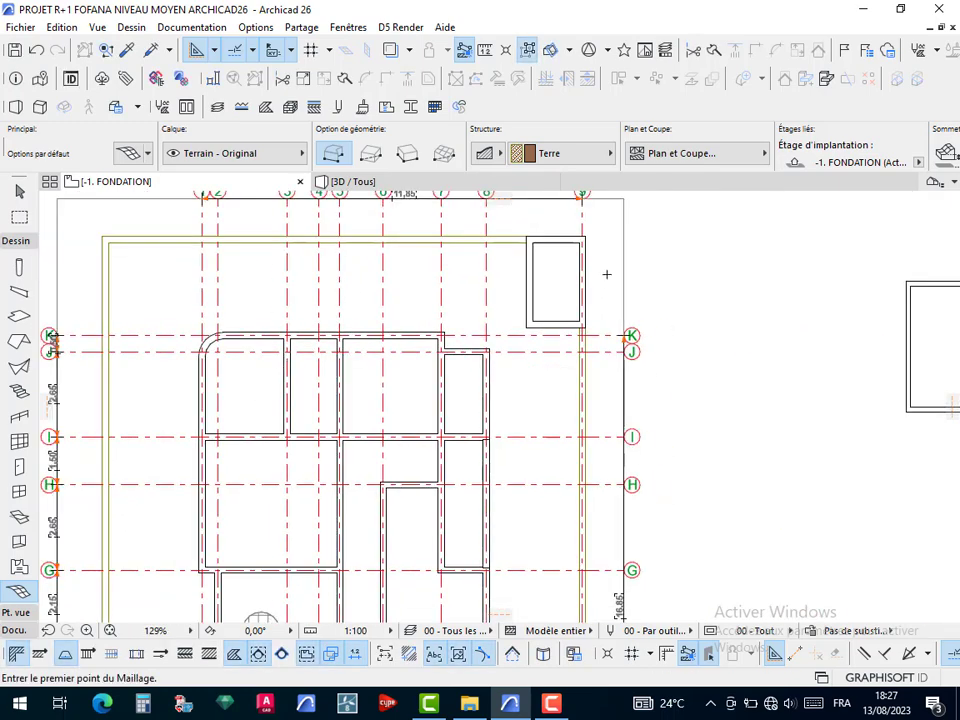
Inspect the building's terrain mesh in 3D, checking its fit against the rounded corner and the inner foundation wall faces
{"action": "left_click", "coordinate": [407, 186]}
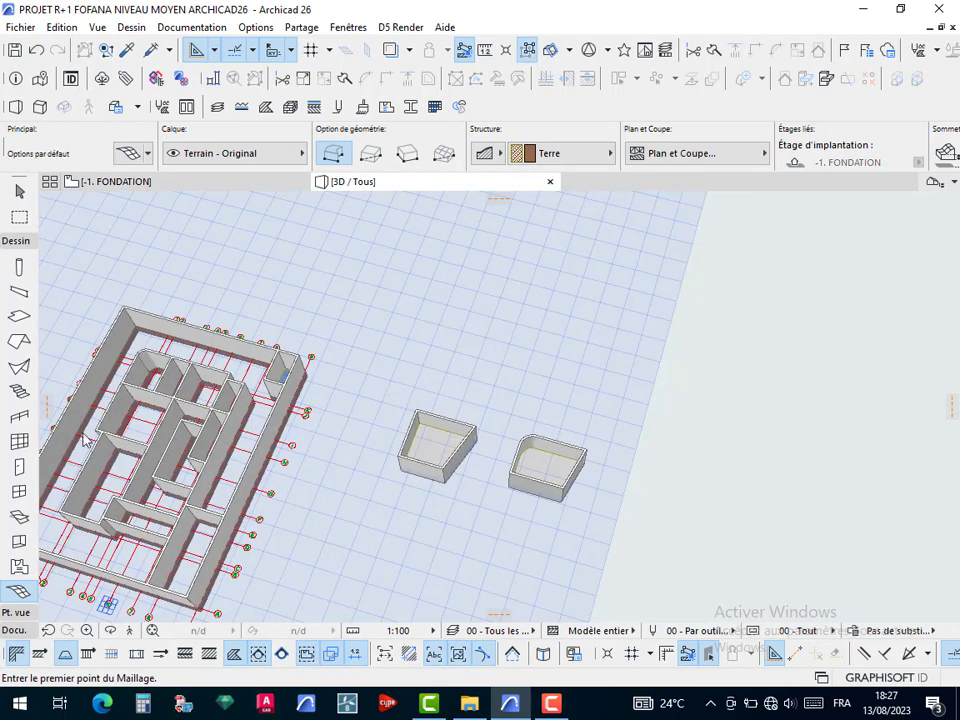
{"action": "middle_click_drag", "start_coordinate": [171, 405], "coordinate": [378, 408]}
{"action": "scroll", "coordinate": [384, 400], "scroll_direction": "up", "scroll_amount": 5}
{"action": "scroll", "coordinate": [403, 398], "scroll_direction": "up", "scroll_amount": 8}
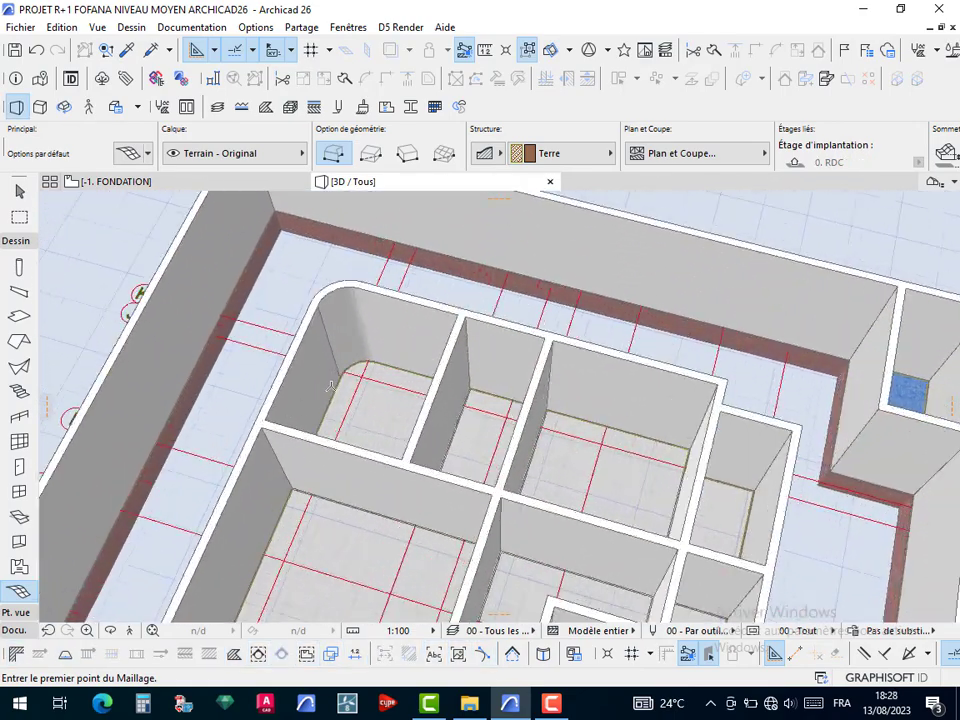
{"action": "scroll", "coordinate": [369, 318], "scroll_direction": "up", "scroll_amount": 3}
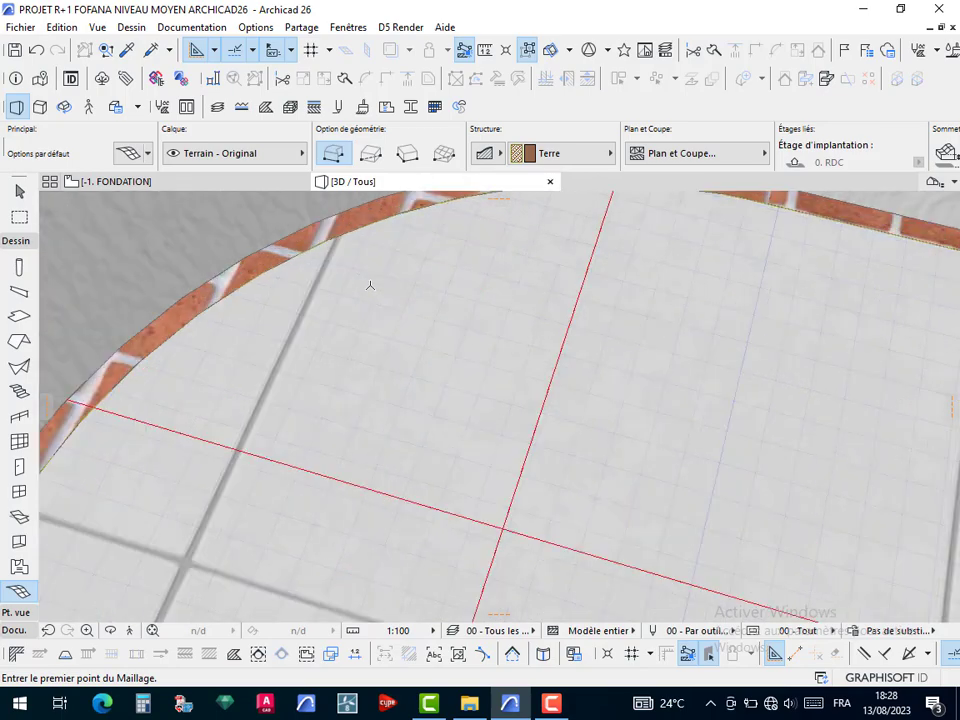
{"action": "scroll", "coordinate": [458, 390], "scroll_direction": "down", "scroll_amount": 8}
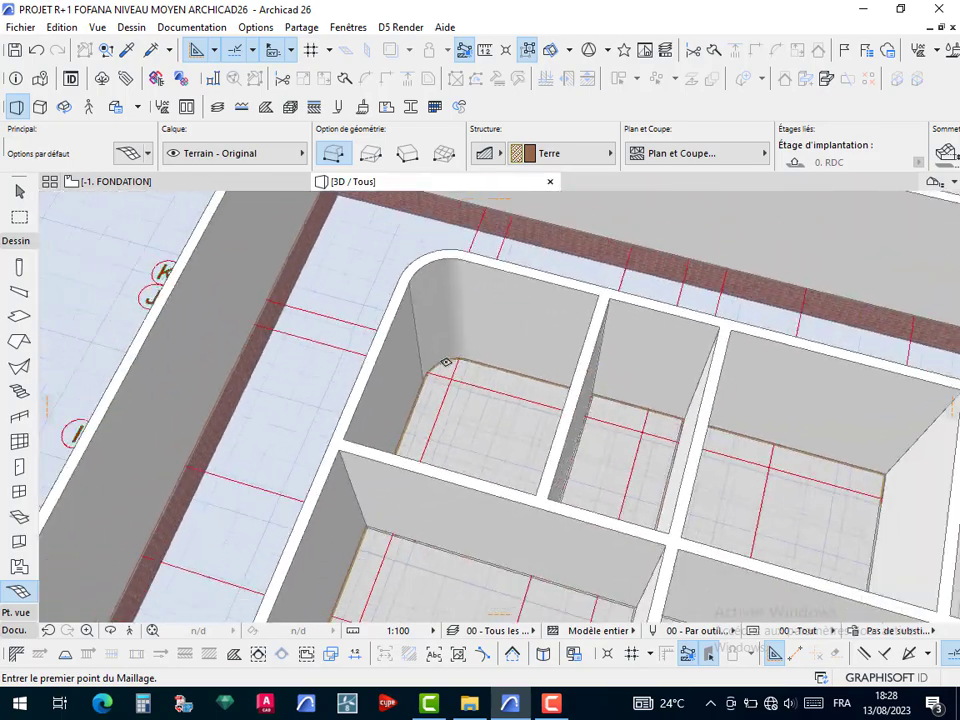
{"action": "scroll", "coordinate": [460, 365], "scroll_direction": "down", "scroll_amount": 6}
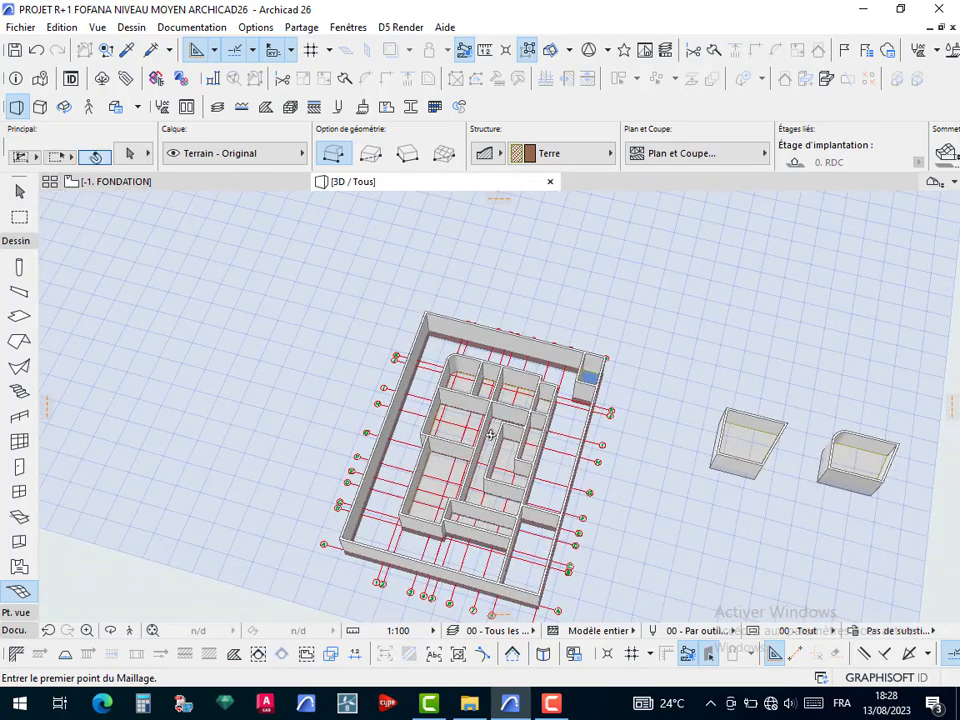
{"action": "middle_click_drag", "start_coordinate": [600, 331], "coordinate": [640, 240], "text": "shift"}
{"action": "scroll", "coordinate": [549, 420], "scroll_direction": "up", "scroll_amount": 4}
{"action": "middle_click_drag", "start_coordinate": [546, 409], "coordinate": [514, 407], "text": "shift"}
{"action": "scroll", "coordinate": [510, 400], "scroll_direction": "up", "scroll_amount": 8}
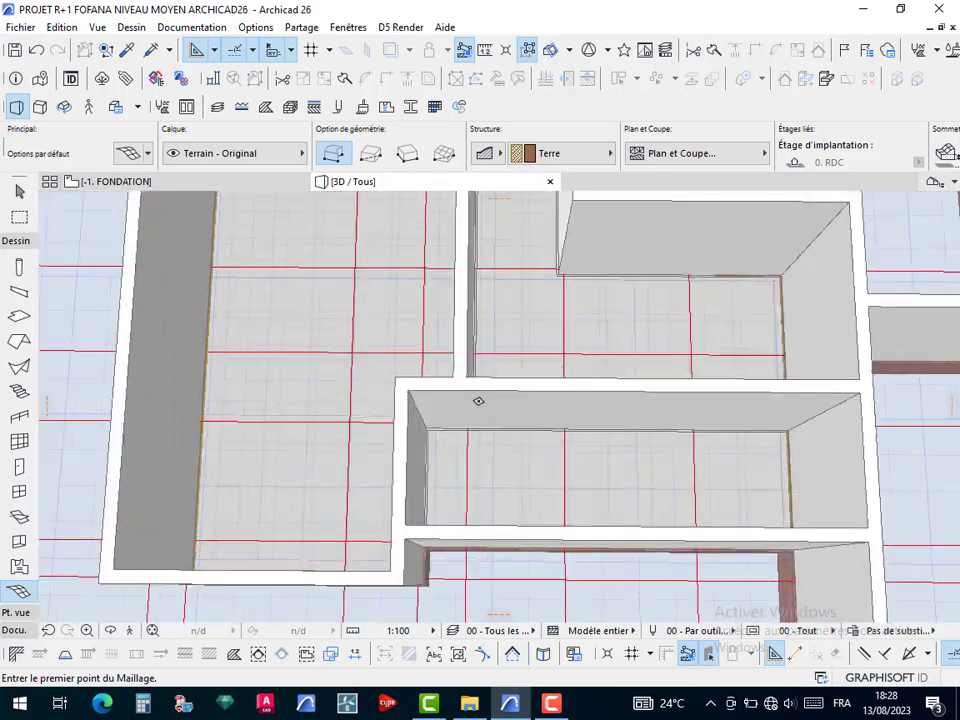
{"action": "scroll", "coordinate": [476, 381], "scroll_direction": "down", "scroll_amount": 8}
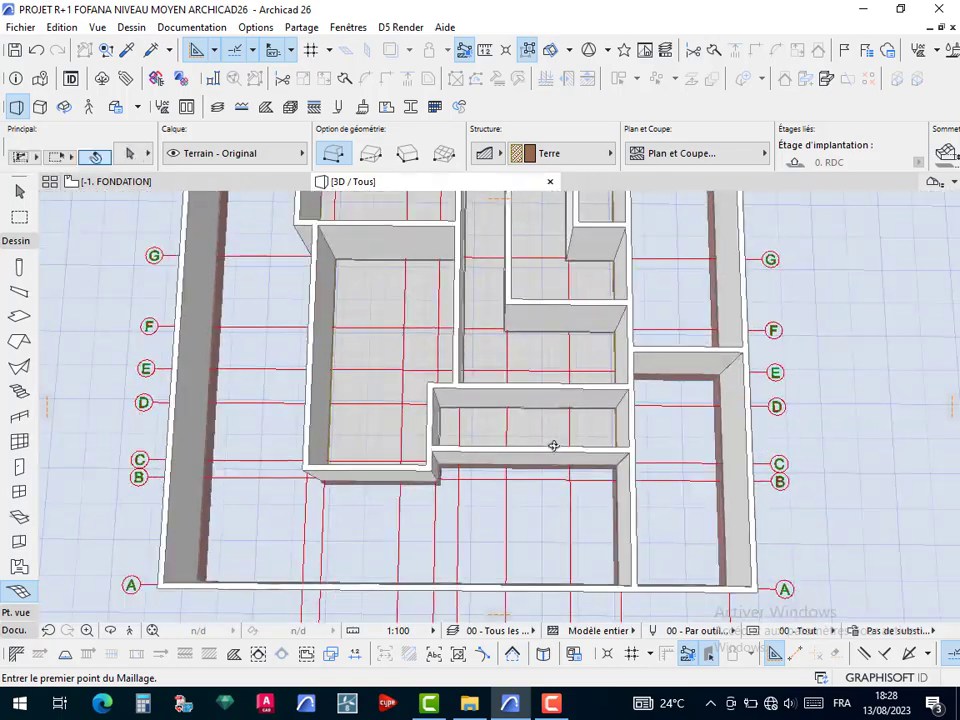
{"action": "middle_click_drag", "start_coordinate": [555, 444], "coordinate": [434, 340], "text": "shift"}
Return to the foundation plan and delete the two sample enclosures together with their meshes
{"action": "left_click", "coordinate": [178, 184]}
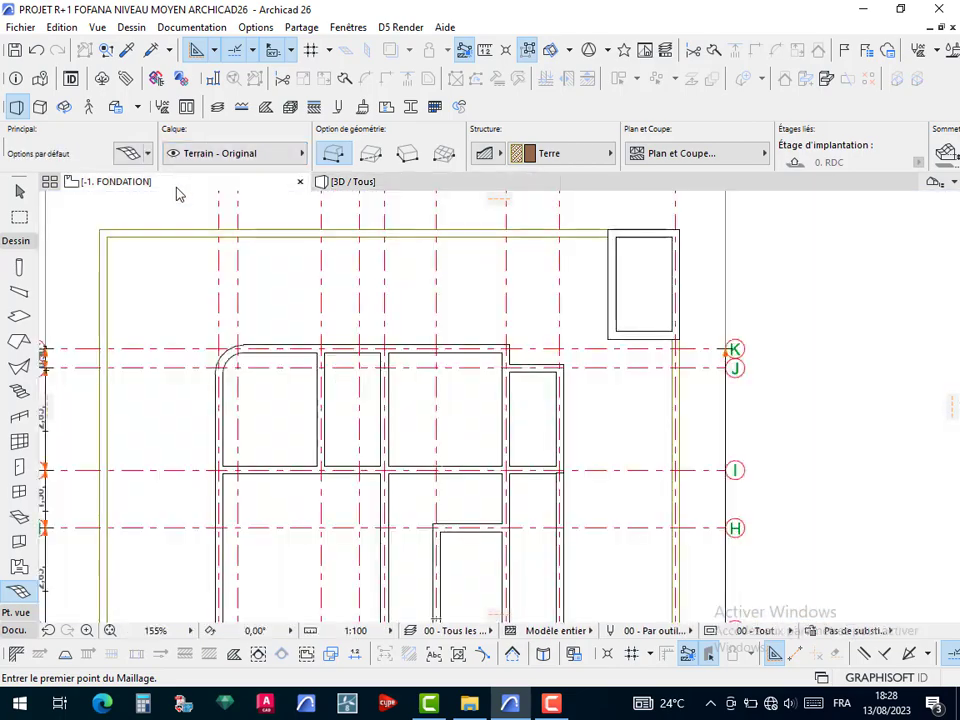
{"action": "scroll", "coordinate": [465, 357], "scroll_direction": "down", "scroll_amount": 10}
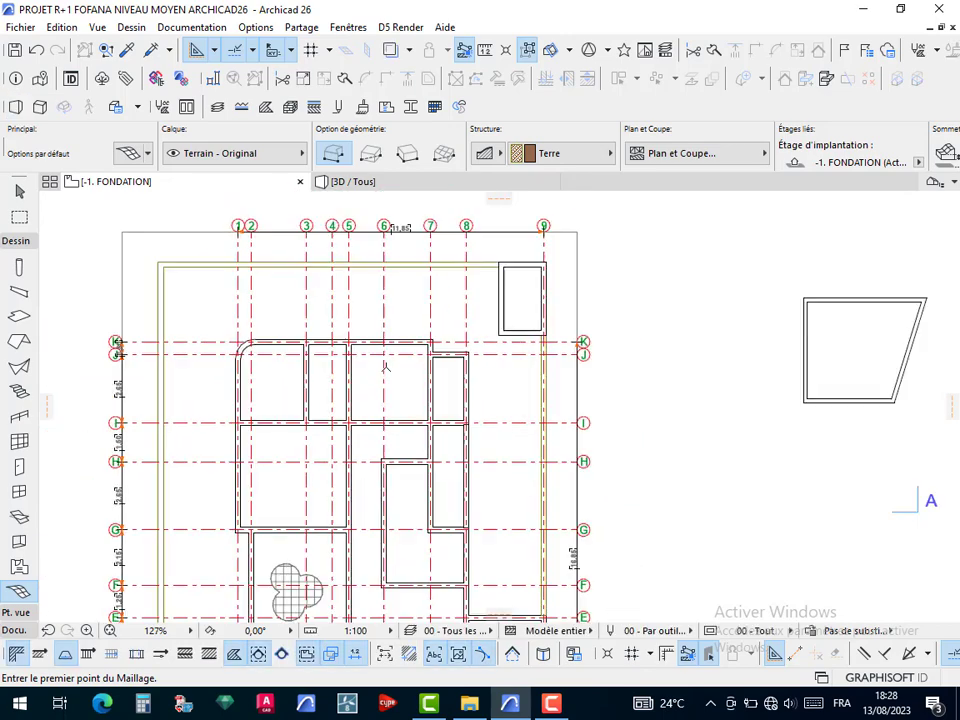
{"action": "middle_click_drag", "start_coordinate": [380, 311], "coordinate": [390, 326]}
{"action": "scroll", "coordinate": [399, 341], "scroll_direction": "up", "scroll_amount": 6}
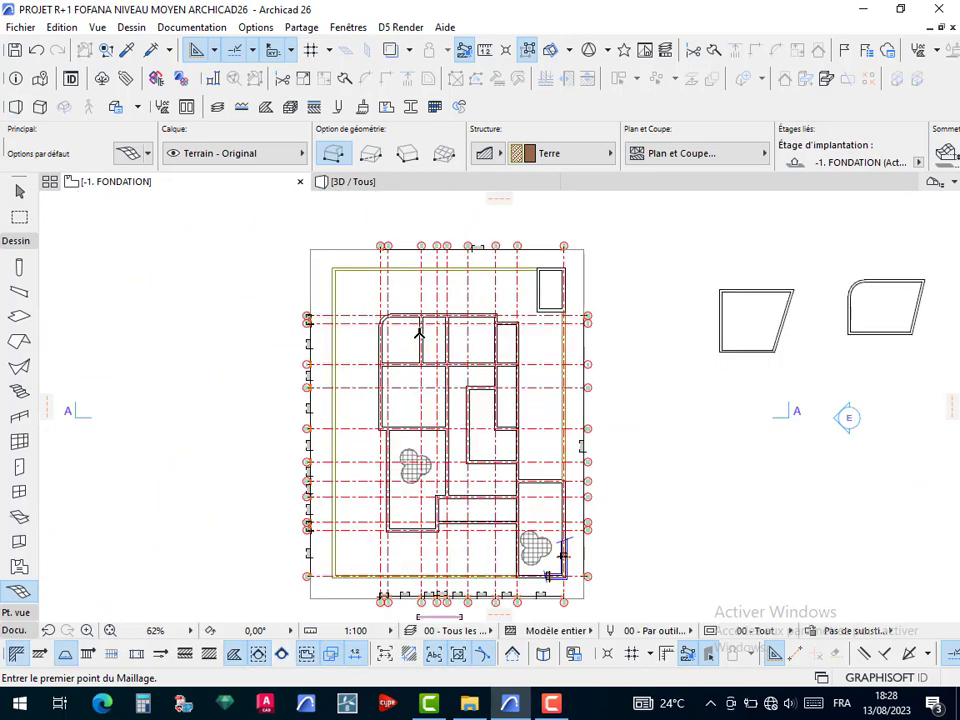
{"action": "scroll", "coordinate": [430, 340], "scroll_direction": "down", "scroll_amount": 4}
{"action": "middle_click_drag", "start_coordinate": [446, 380], "coordinate": [352, 418]}
{"action": "key", "text": "Escape"}
{"action": "left_click_drag", "start_coordinate": [450, 328], "coordinate": [602, 401]}
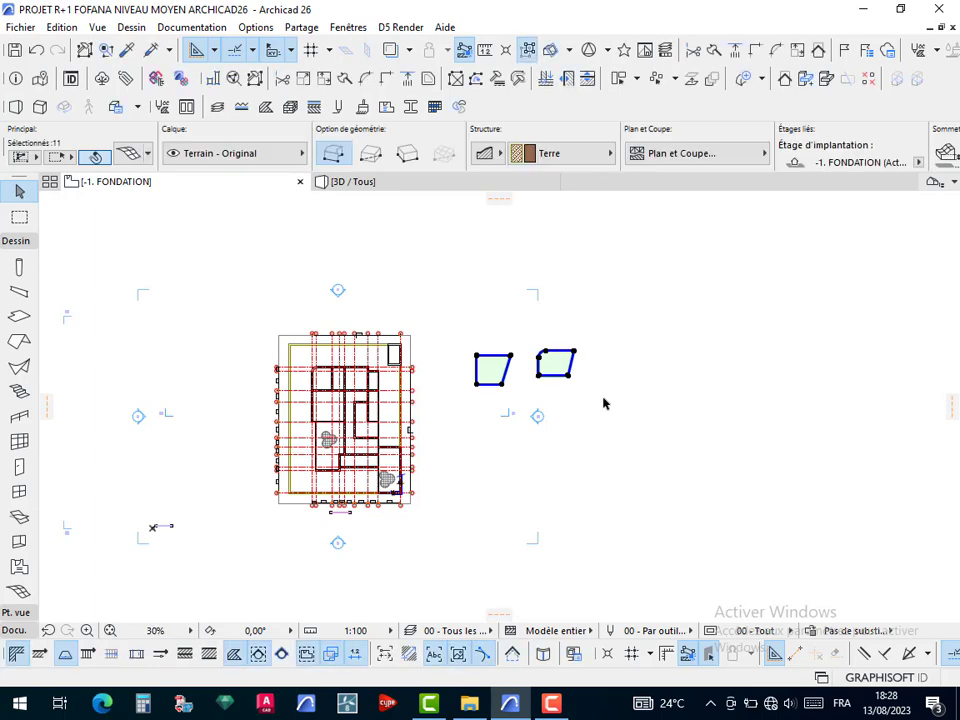
{"action": "key", "text": "Delete"}
{"action": "scroll", "coordinate": [340, 478], "scroll_direction": "up", "scroll_amount": 6}
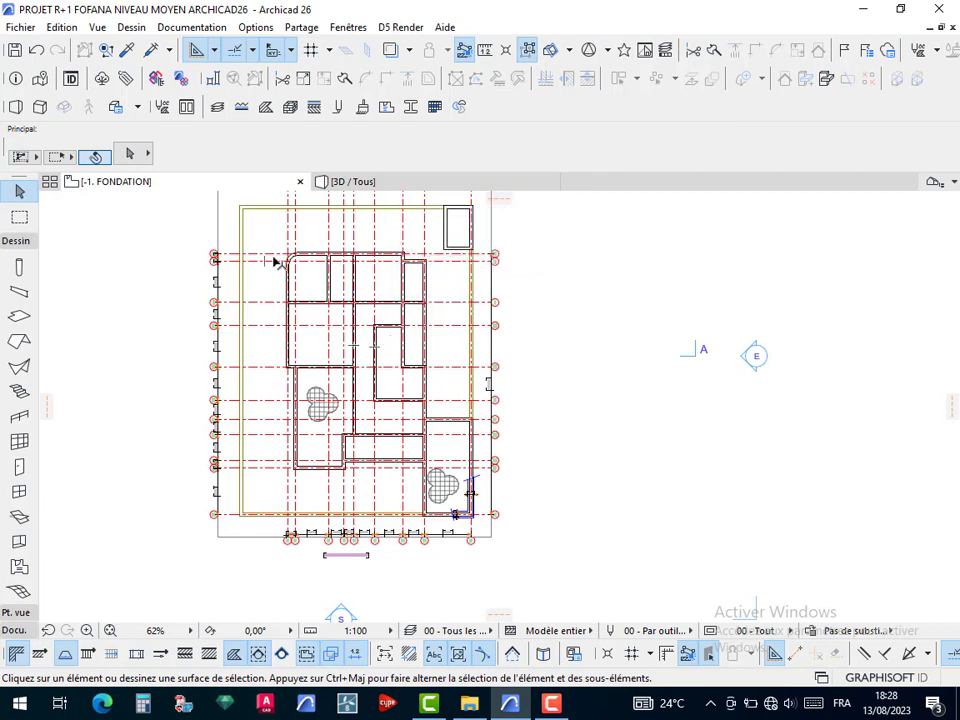
Draw a rectangular marquee around the building's foundation walls, from beyond the rounded corner to past the axis A and 9 intersection
{"action": "key", "text": "m"}
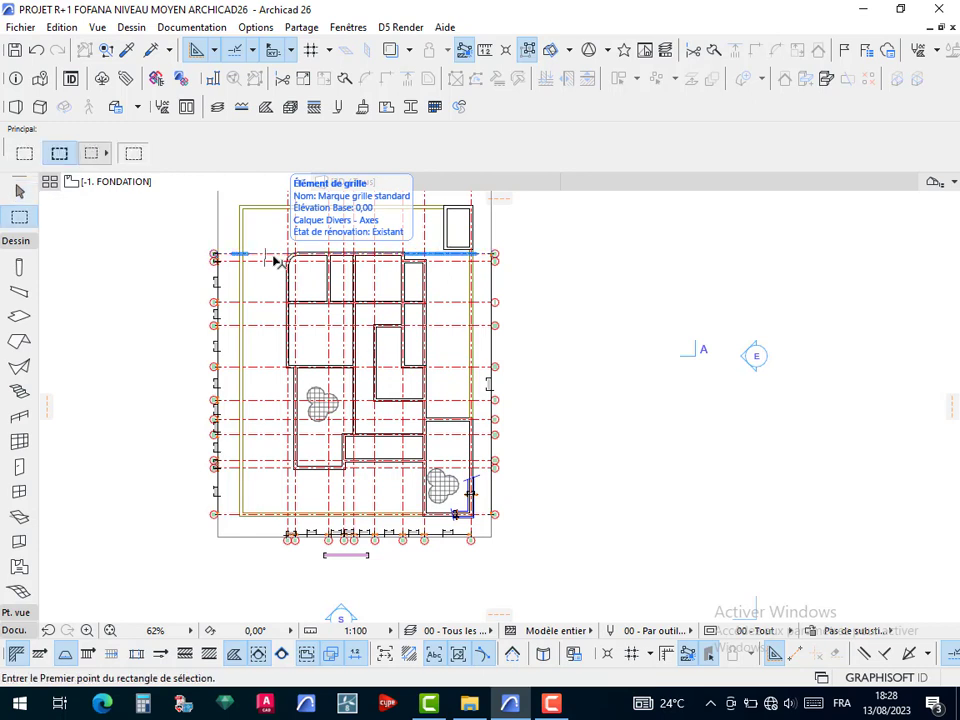
{"action": "left_click", "coordinate": [277, 243]}
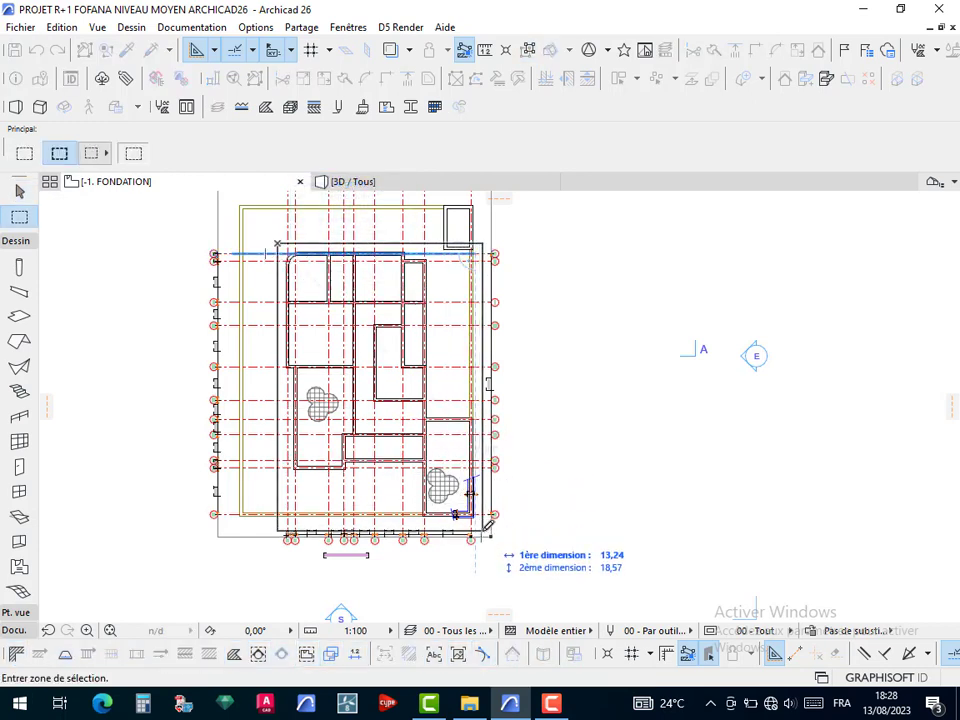
{"action": "scroll", "coordinate": [297, 294], "scroll_direction": "up", "scroll_amount": 5}
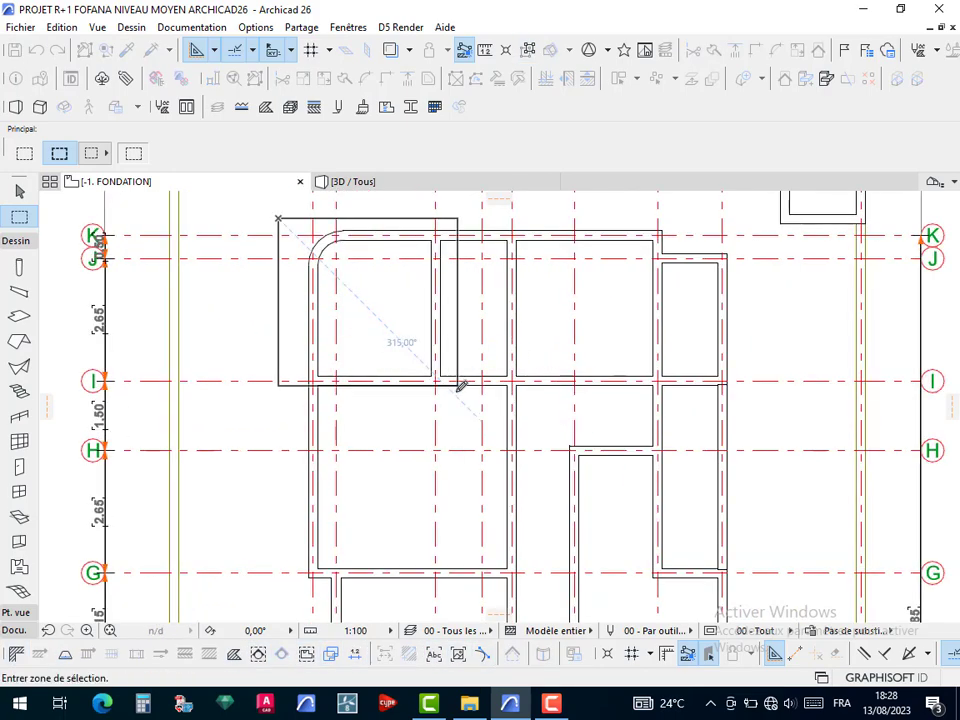
{"action": "scroll", "coordinate": [463, 367], "scroll_direction": "down", "scroll_amount": 5}
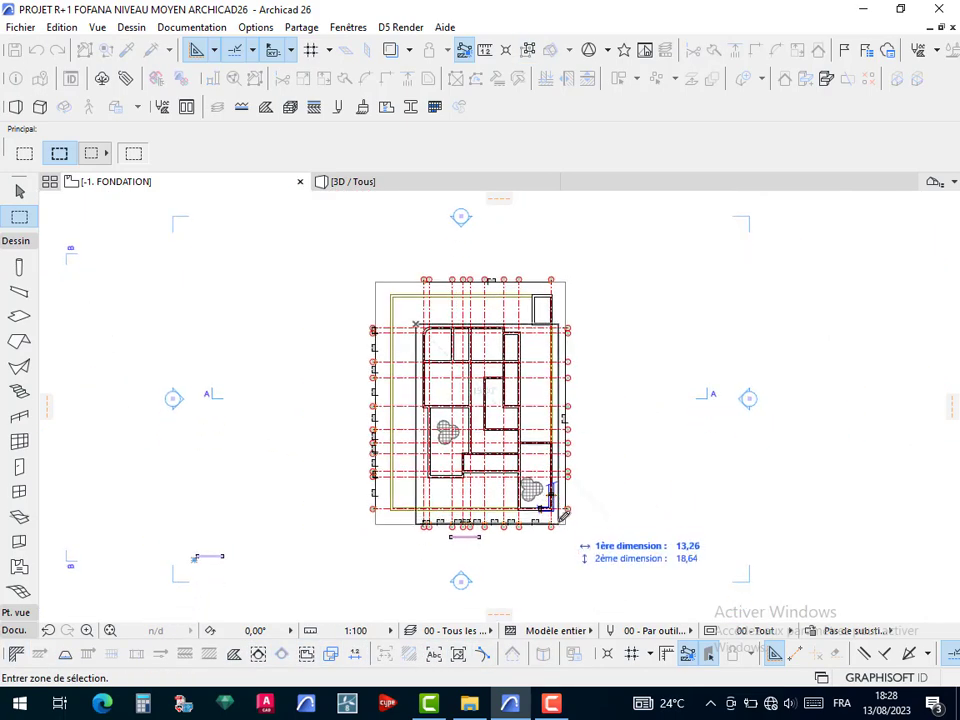
{"action": "left_click", "coordinate": [565, 523]}
{"action": "scroll", "coordinate": [528, 338], "scroll_direction": "up", "scroll_amount": 6}
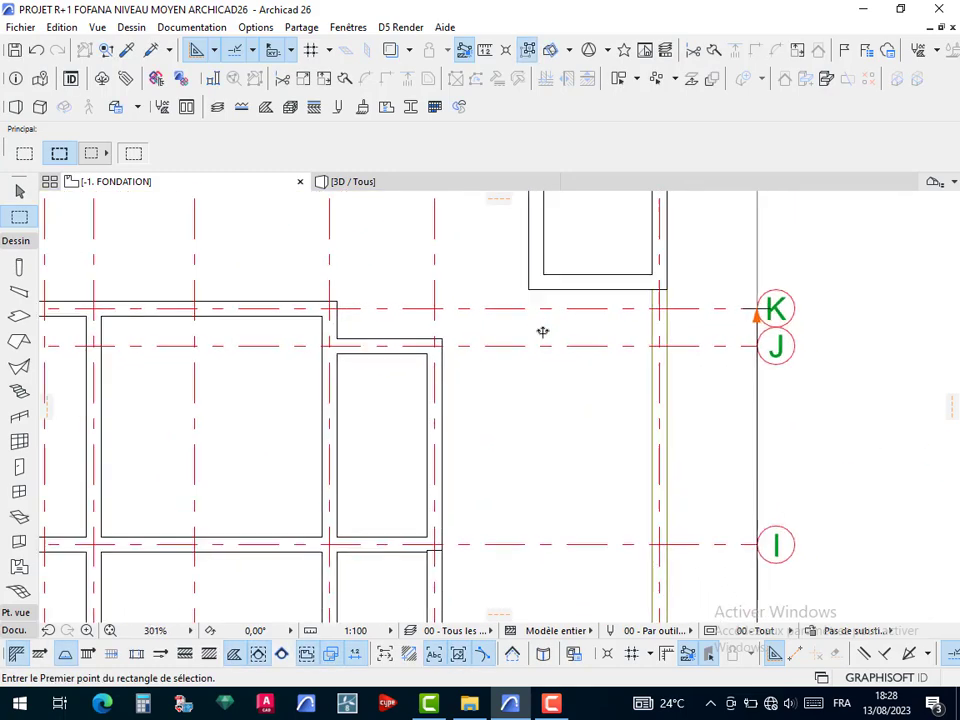
{"action": "scroll", "coordinate": [542, 332], "scroll_direction": "down", "scroll_amount": 5}
Select all walls touched by the marquee and place a copy about 37.7 m horizontally to the right of the originals
{"action": "key", "text": "F5"}
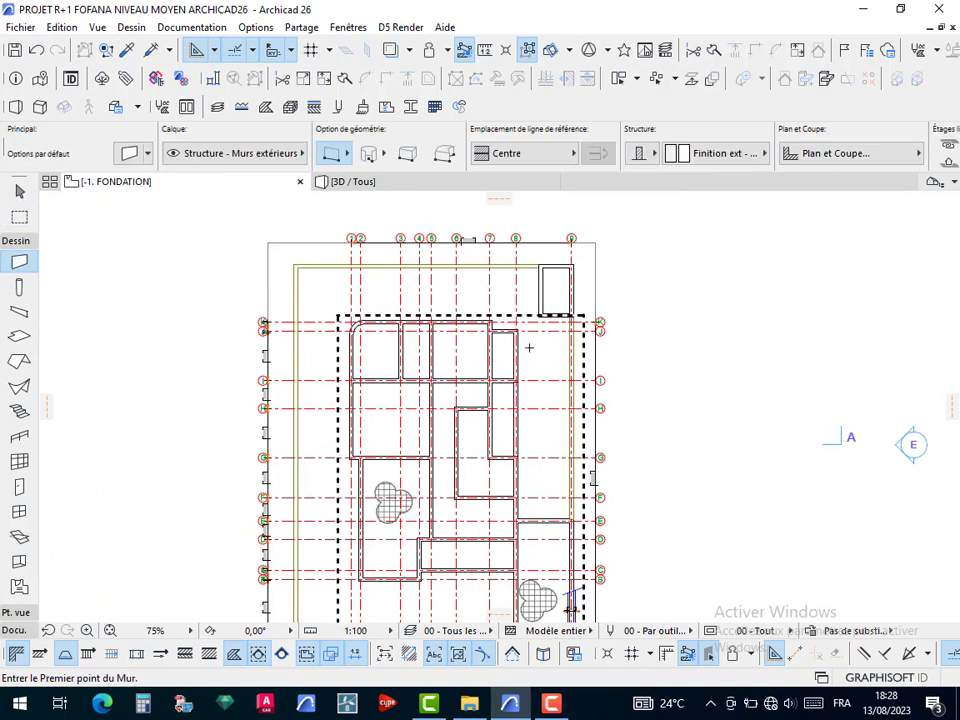
{"action": "key", "text": "ctrl+a"}
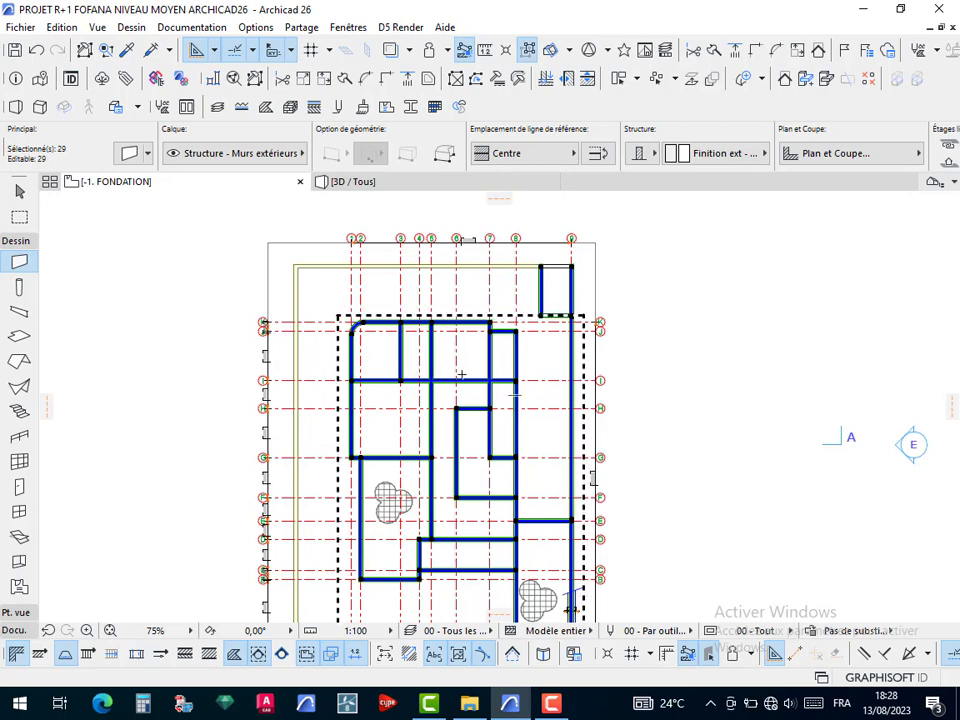
{"action": "key", "text": "ctrl+shift+d"}
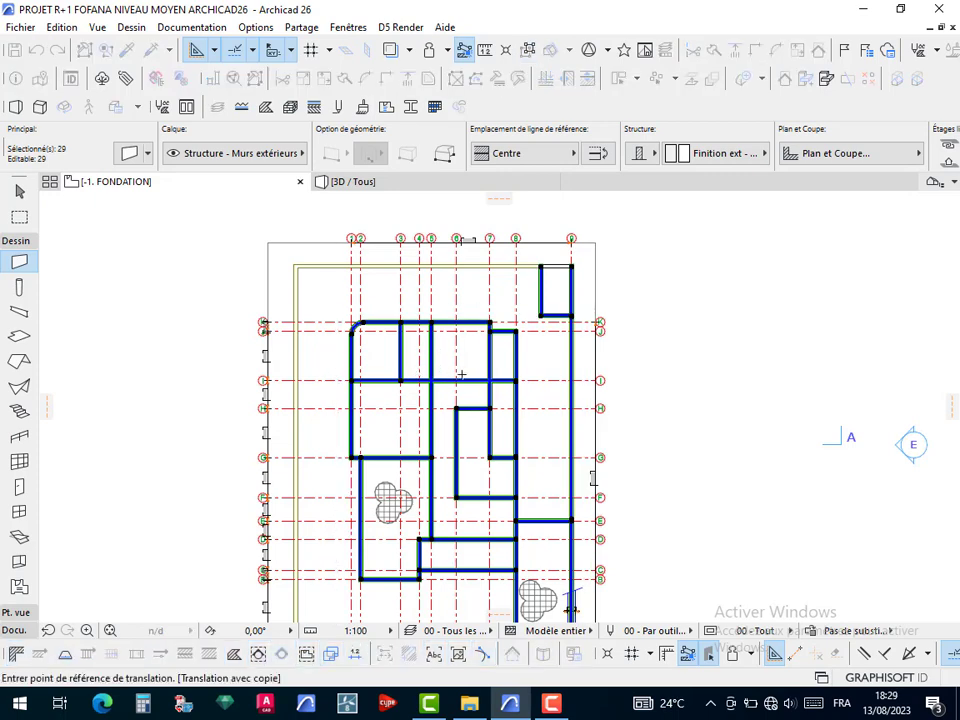
{"action": "left_click", "coordinate": [461, 374]}
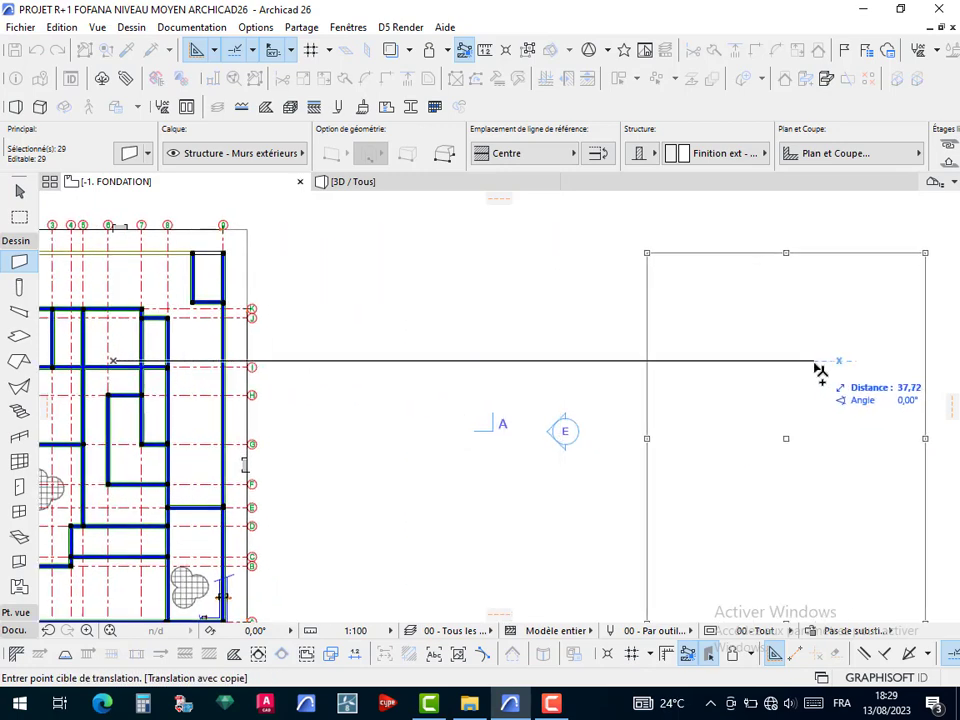
{"action": "left_click", "coordinate": [820, 370]}
{"action": "scroll", "coordinate": [617, 290], "scroll_direction": "down", "scroll_amount": 3}
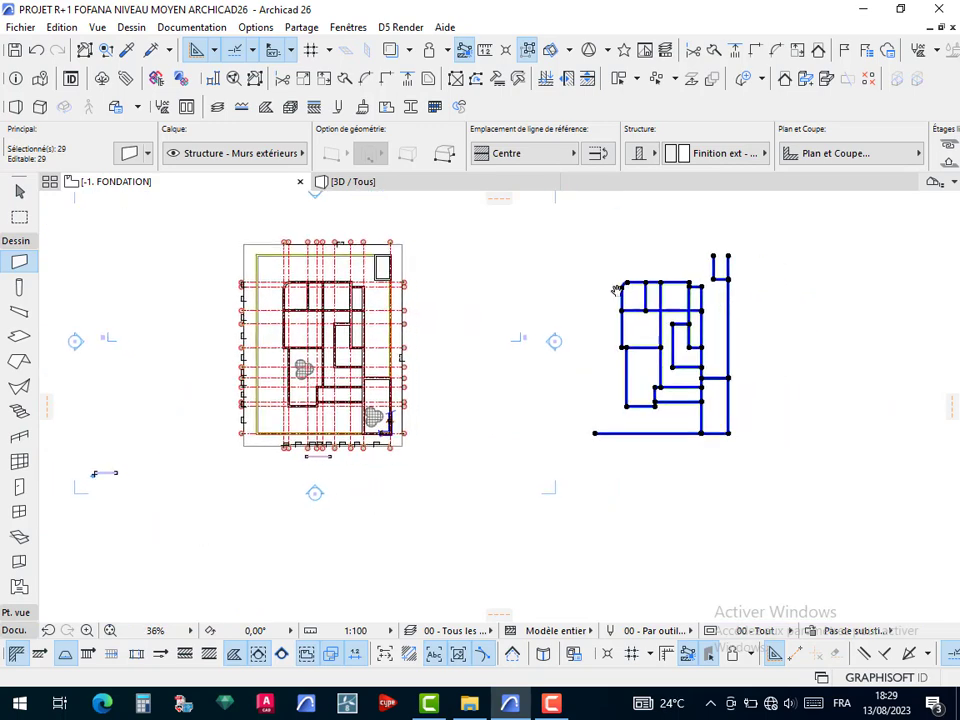
{"action": "key", "text": "Escape"}
{"action": "key", "text": "Escape"}
{"action": "key", "text": "Escape"}
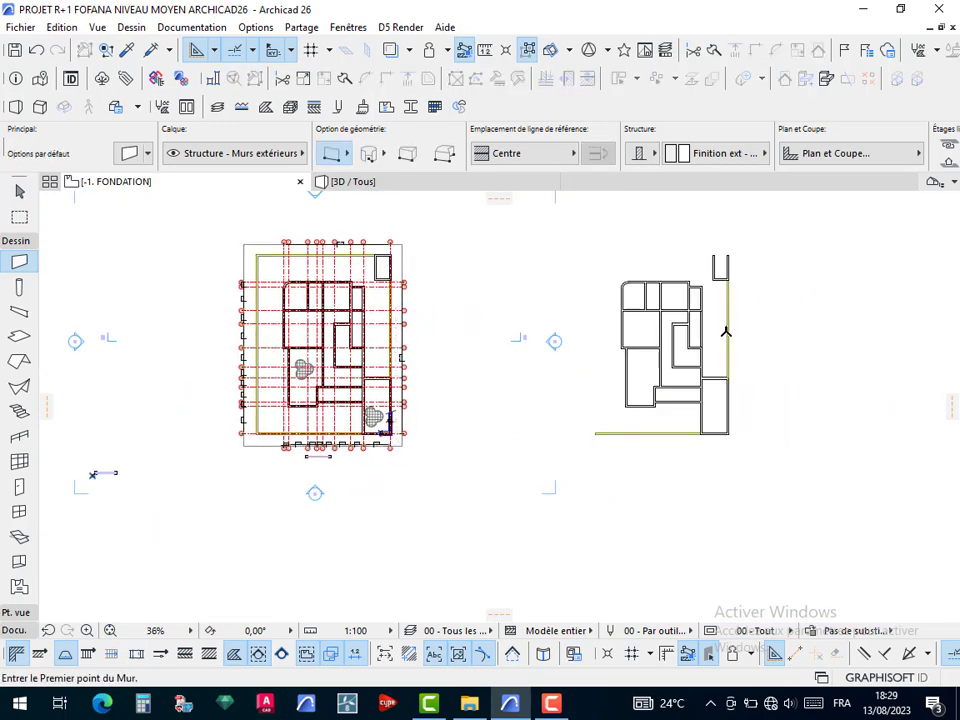
Delete the copied boundary walls along the east and south sides, including the small enclosure's walls at the northeast
{"action": "left_click_drag", "start_coordinate": [749, 254], "coordinate": [712, 332]}
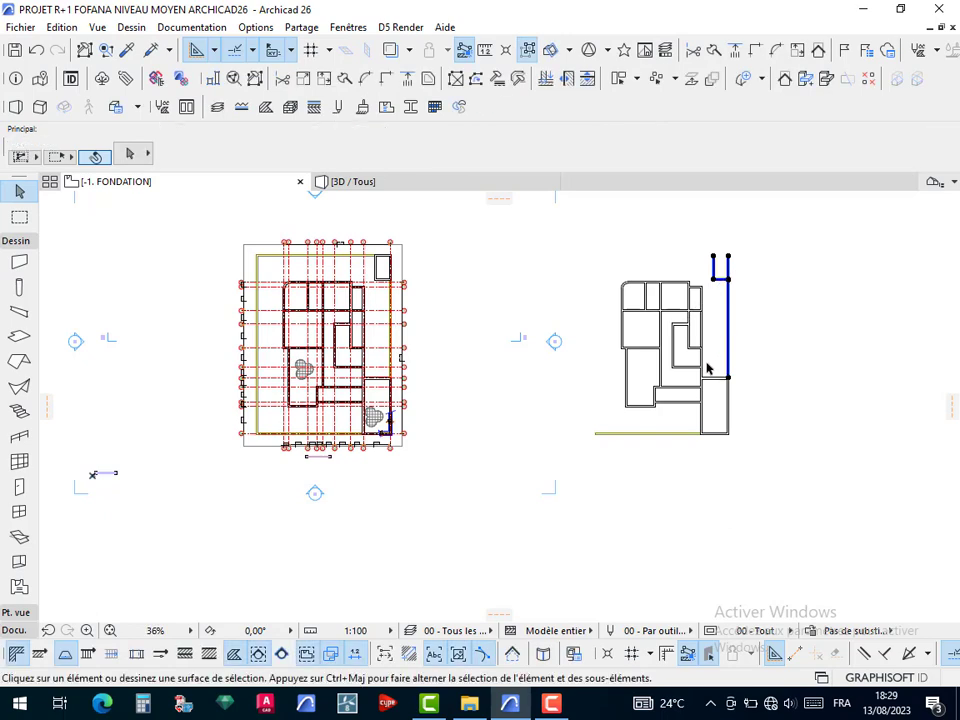
{"action": "key", "text": "Delete"}
{"action": "left_click", "coordinate": [649, 465]}
{"action": "key", "text": "Delete"}
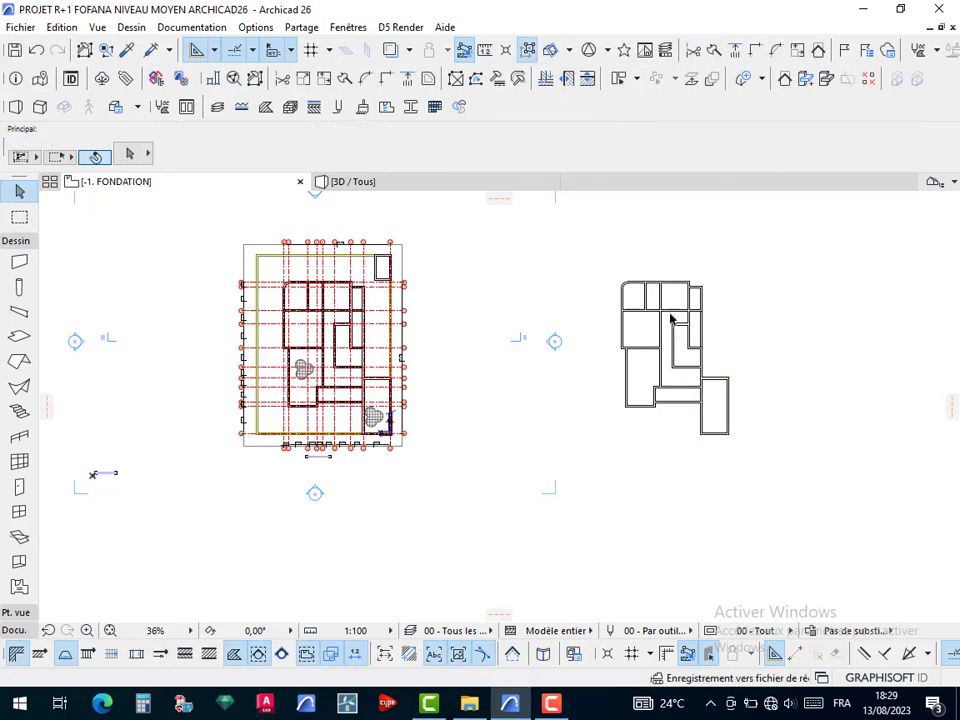
Trim the interior wall segment inside the stepped northeast room and the one closing the south step of the copied plan
{"action": "scroll", "coordinate": [685, 312], "scroll_direction": "up", "scroll_amount": 1}
{"action": "scroll", "coordinate": [692, 307], "scroll_direction": "up", "scroll_amount": 4}
{"action": "scroll", "coordinate": [713, 285], "scroll_direction": "up", "scroll_amount": 5}
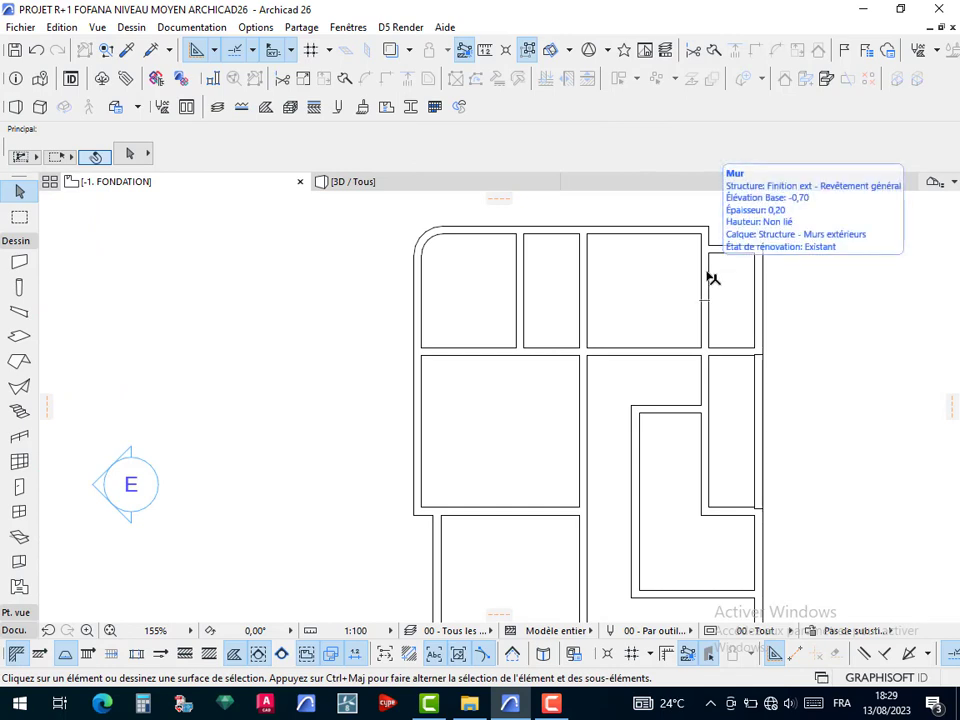
{"action": "left_click", "coordinate": [707, 276], "text": "ctrl"}
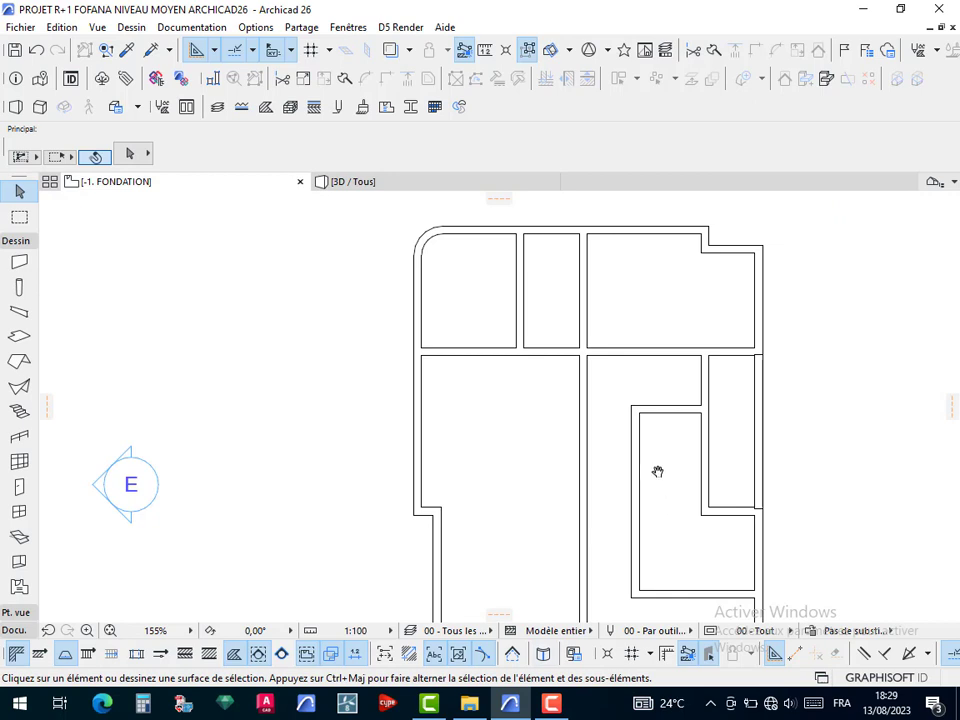
{"action": "middle_click_drag", "start_coordinate": [657, 471], "coordinate": [580, 236]}
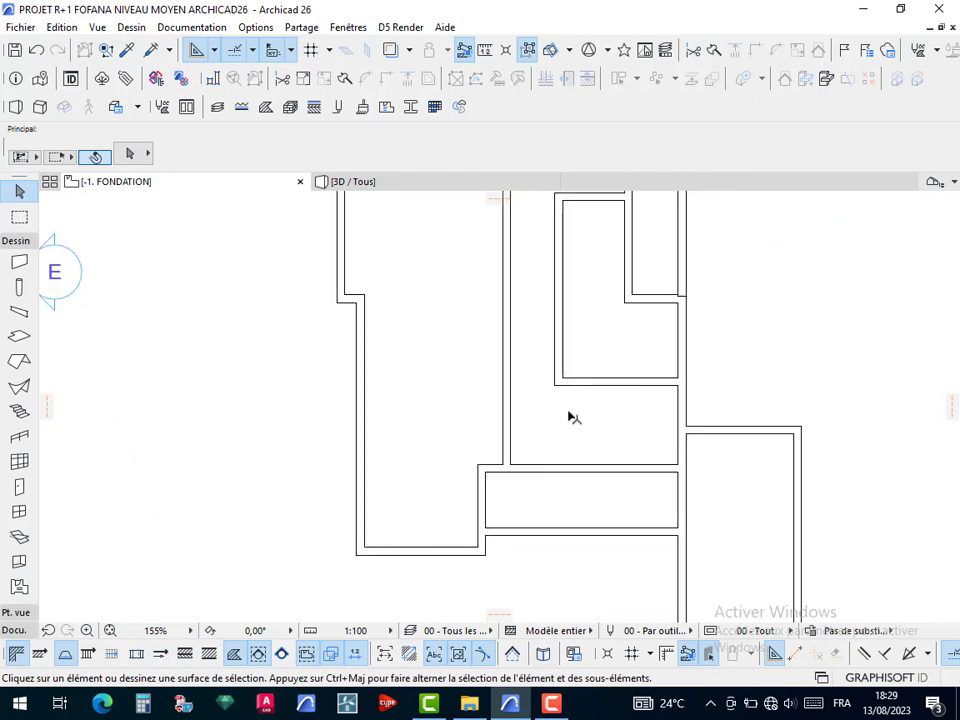
{"action": "left_click", "coordinate": [487, 514], "text": "ctrl"}
Select and delete all the remaining interior partition walls inside the copied building outline
{"action": "scroll", "coordinate": [663, 333], "scroll_direction": "down", "scroll_amount": 4}
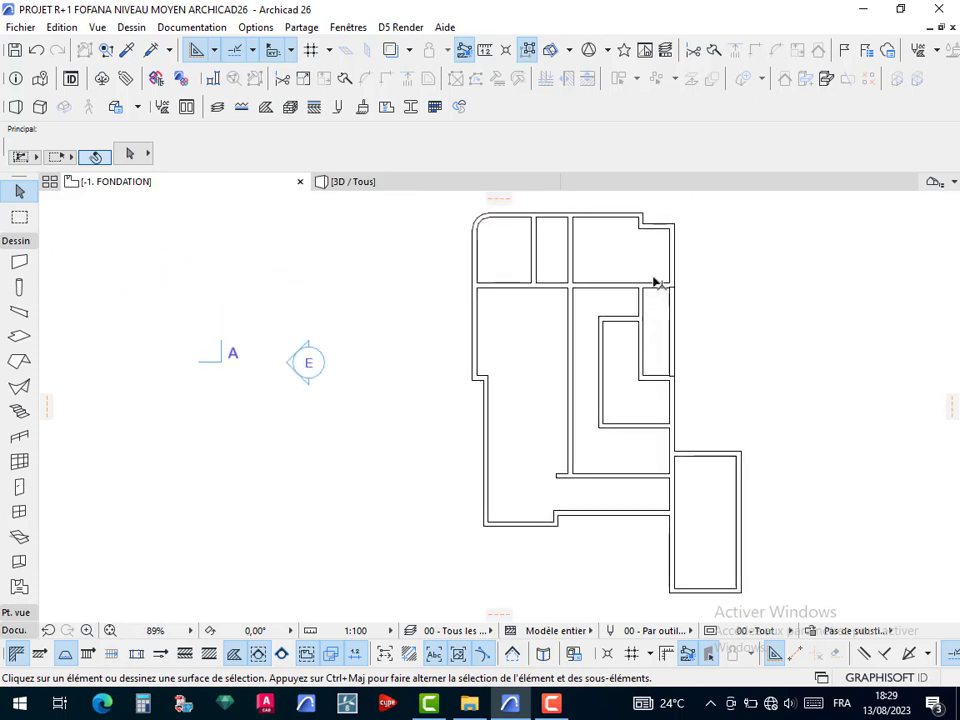
{"action": "left_click_drag", "start_coordinate": [657, 259], "coordinate": [519, 485]}
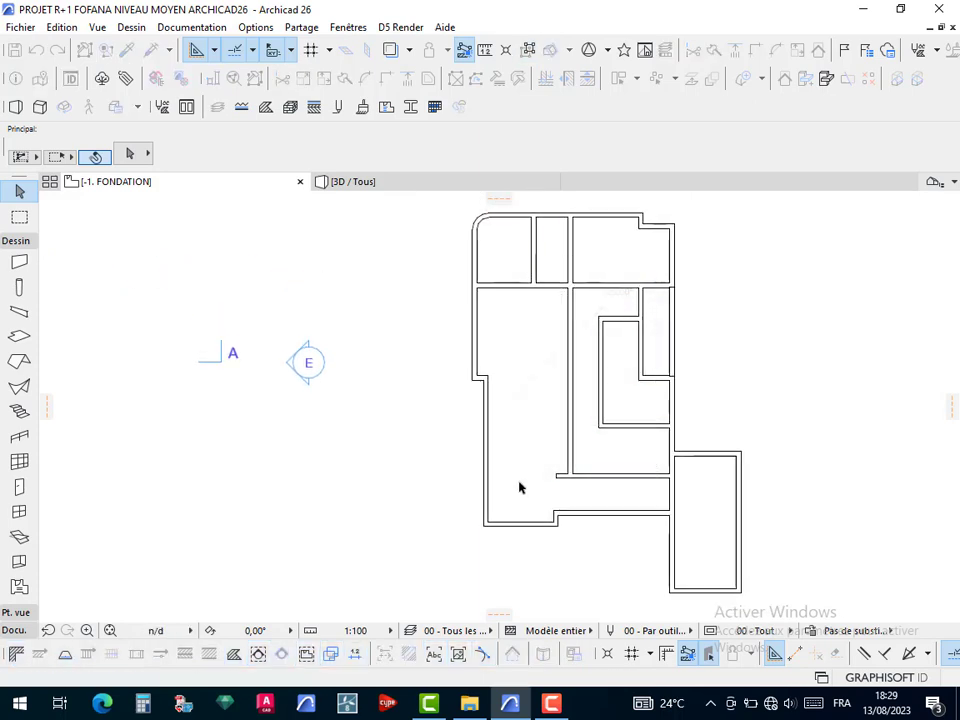
{"action": "key", "text": "Delete"}
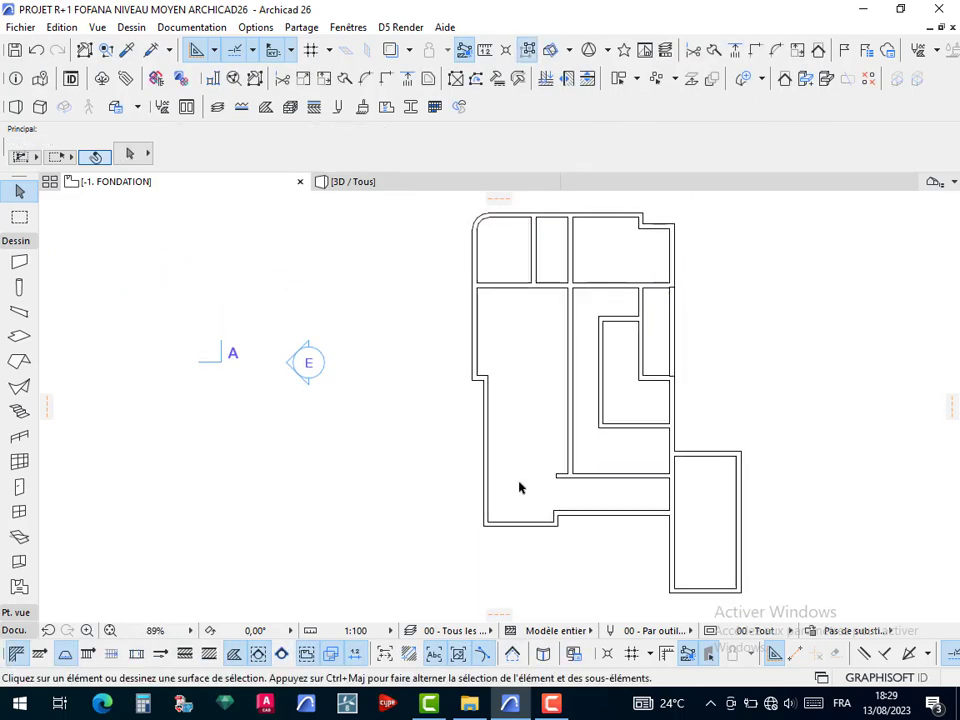
Delete the two upper segments of the copied east wall and join the remaining lower wall to the short northeast wall at their corner
{"action": "left_click", "coordinate": [664, 349]}
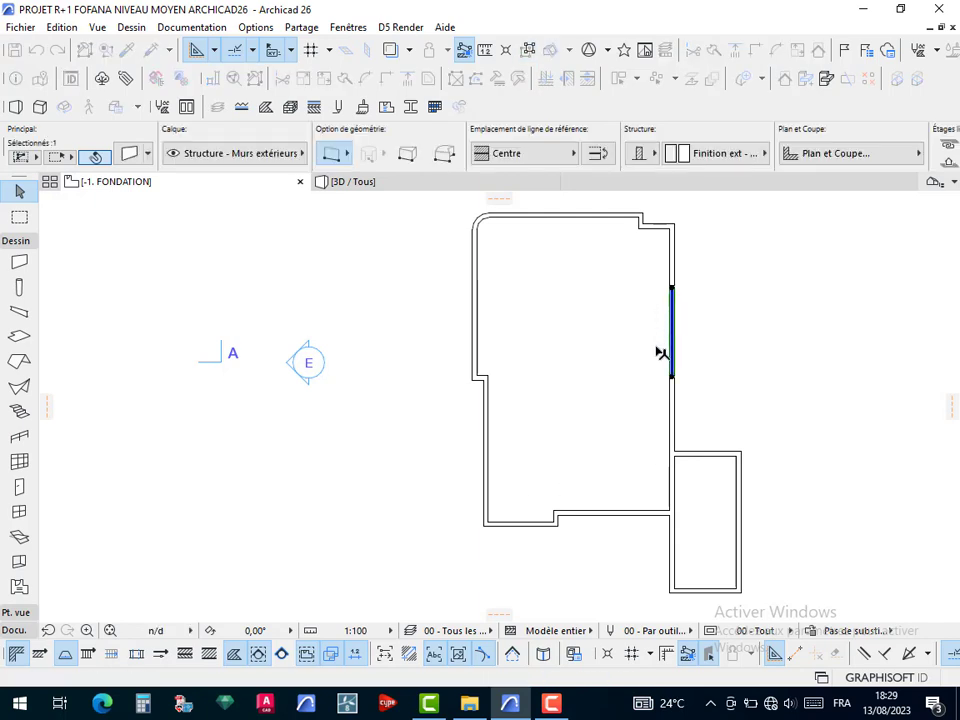
{"action": "key", "text": "Delete"}
{"action": "left_click_drag", "start_coordinate": [686, 252], "coordinate": [645, 313]}
{"action": "key", "text": "Delete"}
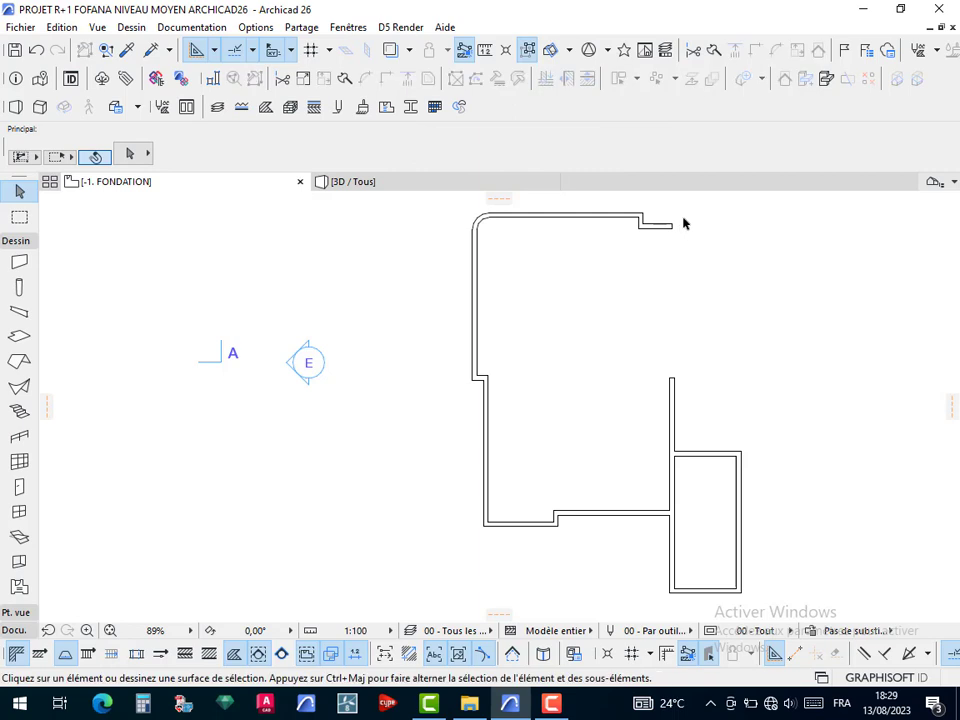
{"action": "left_click_drag", "start_coordinate": [683, 218], "coordinate": [655, 400]}
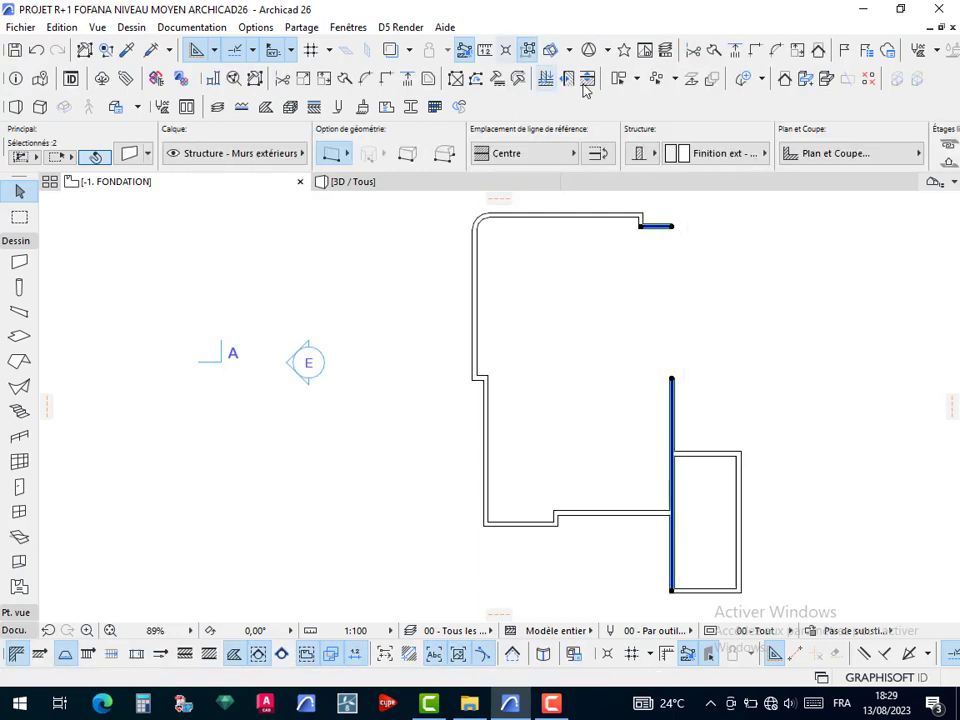
{"action": "left_click", "coordinate": [572, 653]}
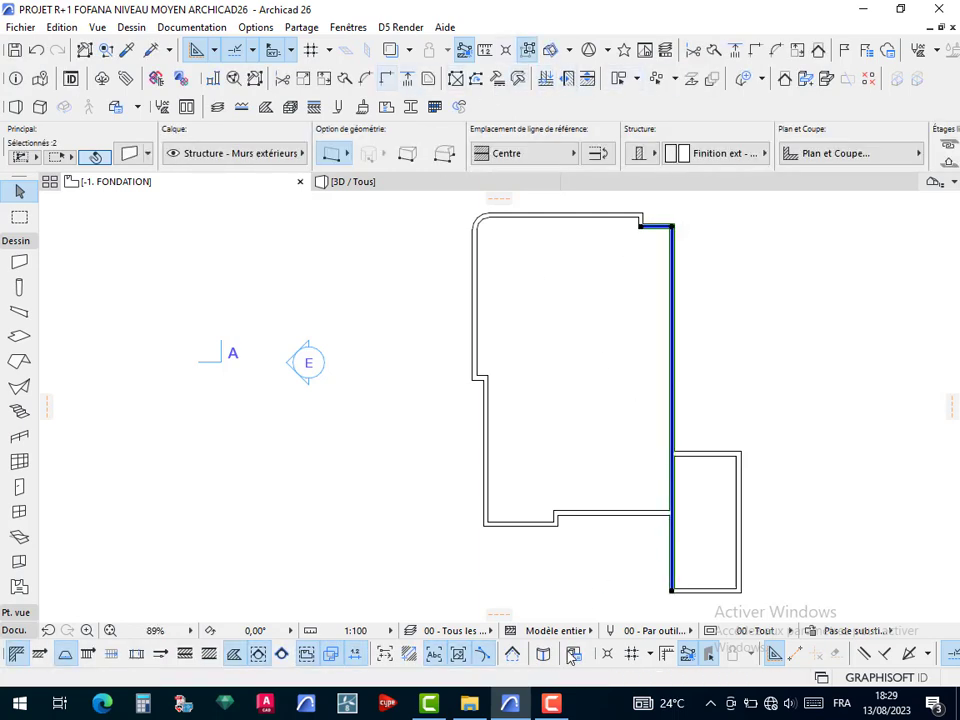
{"action": "left_click", "coordinate": [553, 705]}
{"action": "left_click", "coordinate": [862, 630]}
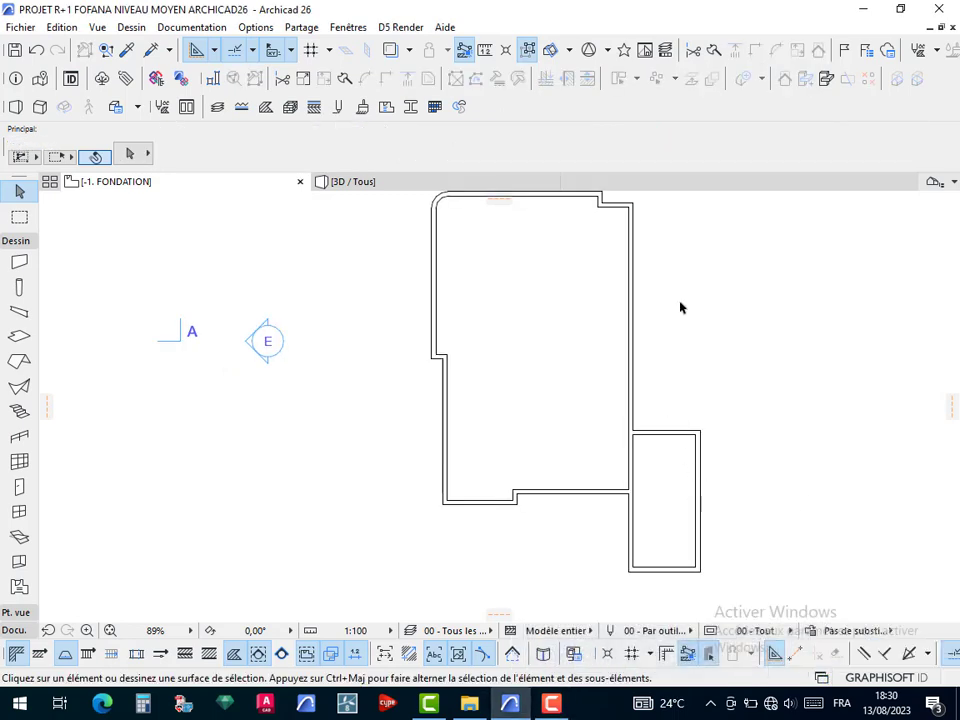
{"action": "left_click_drag", "start_coordinate": [680, 307], "coordinate": [644, 366]}
{"action": "left_click_drag", "start_coordinate": [565, 302], "coordinate": [527, 249]}
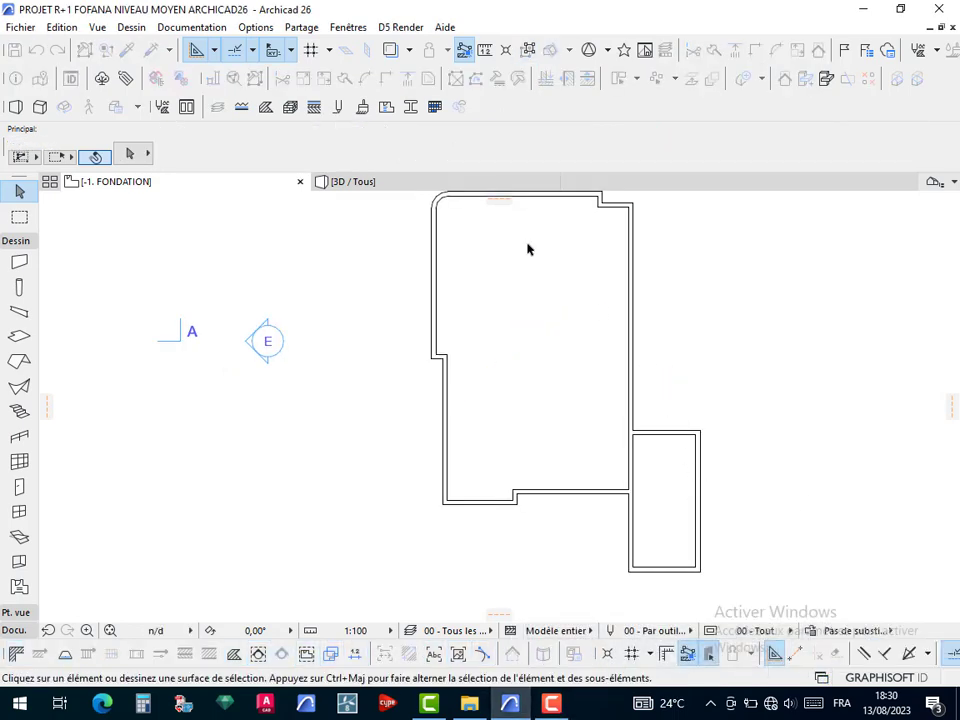
{"action": "middle_click_drag", "start_coordinate": [549, 272], "coordinate": [551, 366]}
{"action": "middle_click_drag", "start_coordinate": [531, 450], "coordinate": [519, 431]}
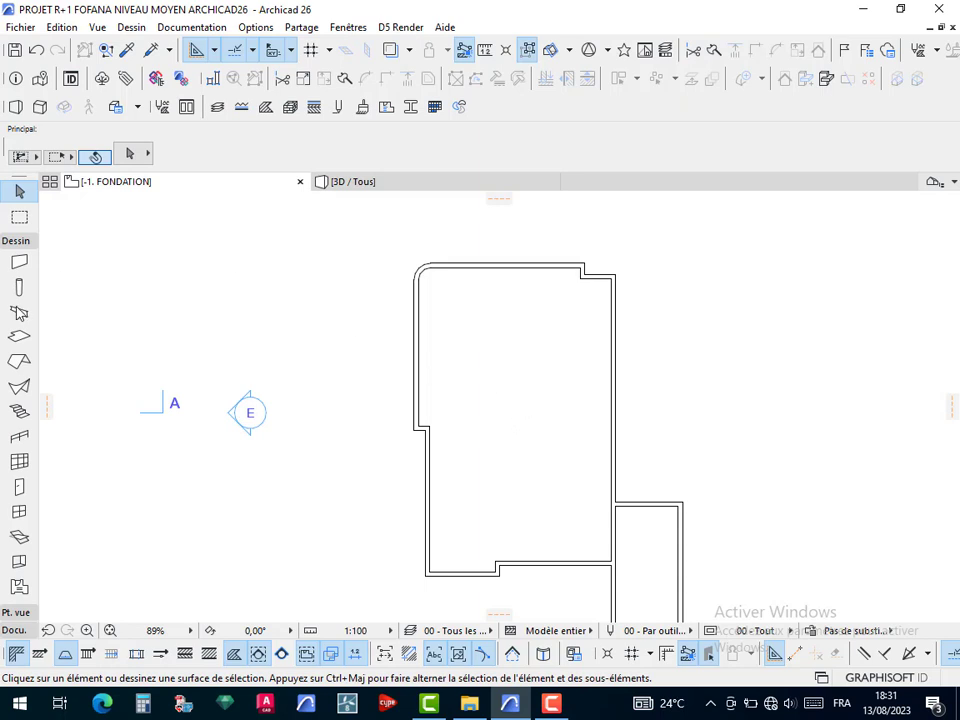
Create a Terre mesh on layer Terrain - Original that automatically fills the interior of the copied main building outline
{"action": "scroll", "coordinate": [22, 565], "scroll_direction": "down", "scroll_amount": 2}
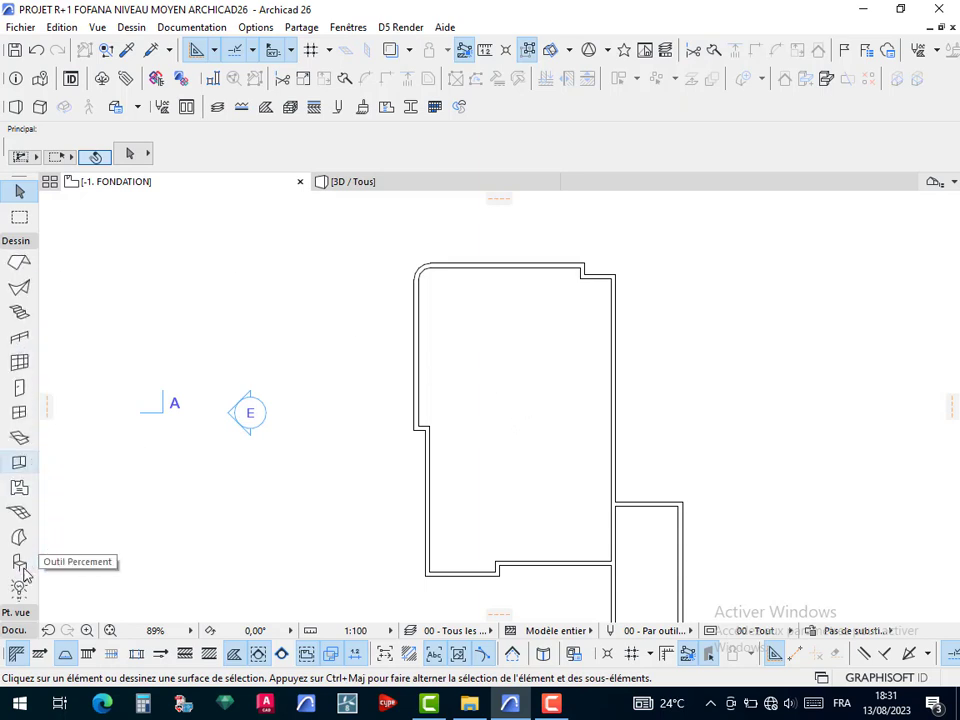
{"action": "scroll", "coordinate": [24, 572], "scroll_direction": "down", "scroll_amount": 2}
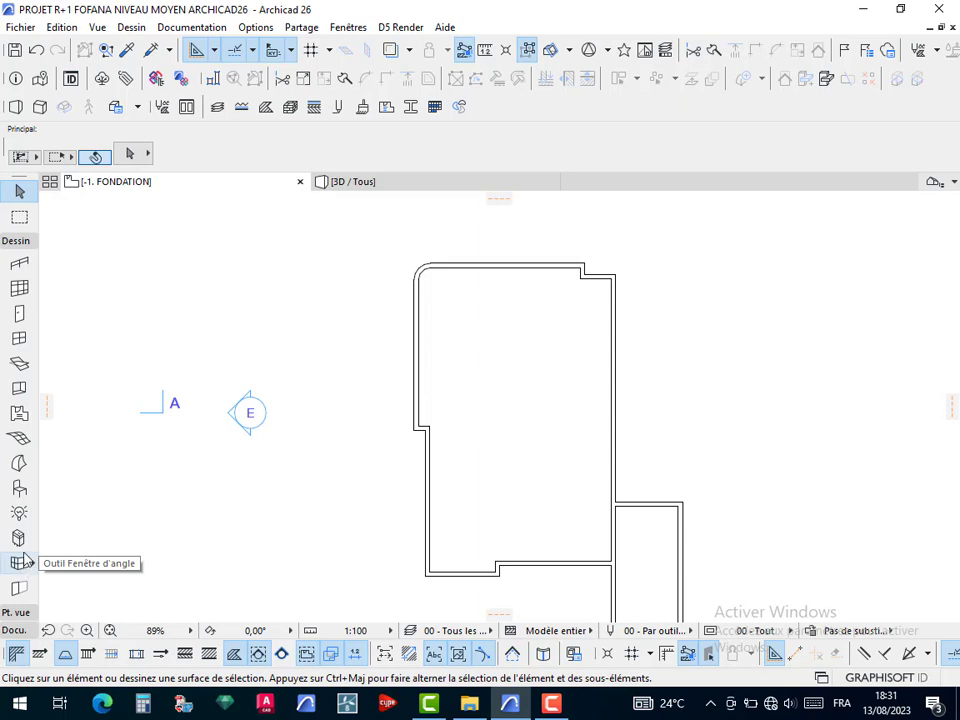
{"action": "left_click", "coordinate": [19, 437]}
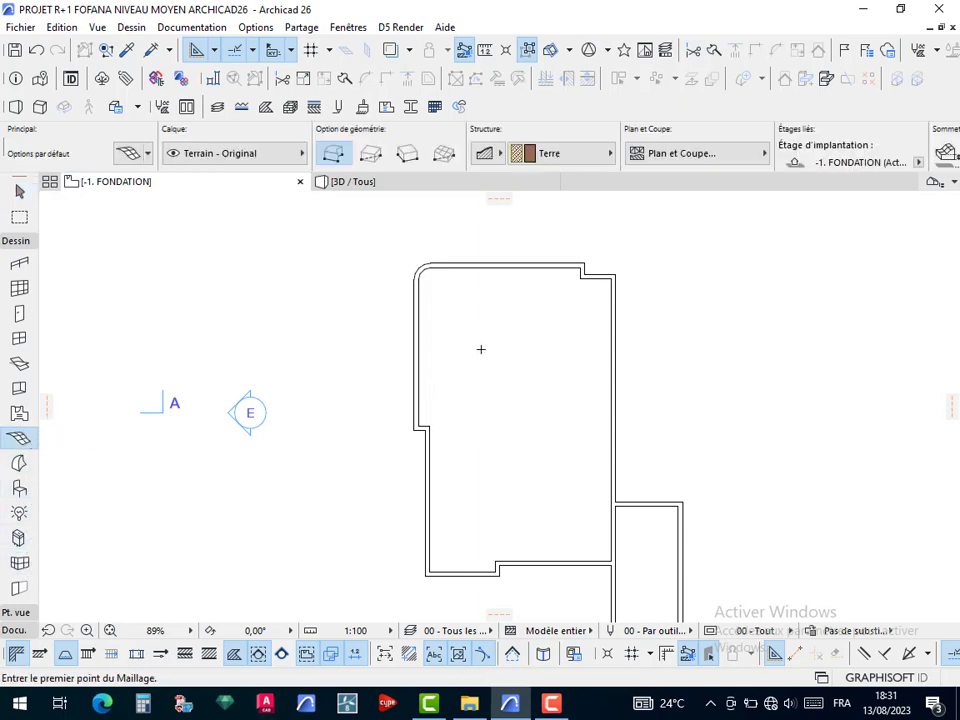
{"action": "scroll", "coordinate": [615, 156], "scroll_direction": "down", "scroll_amount": 3}
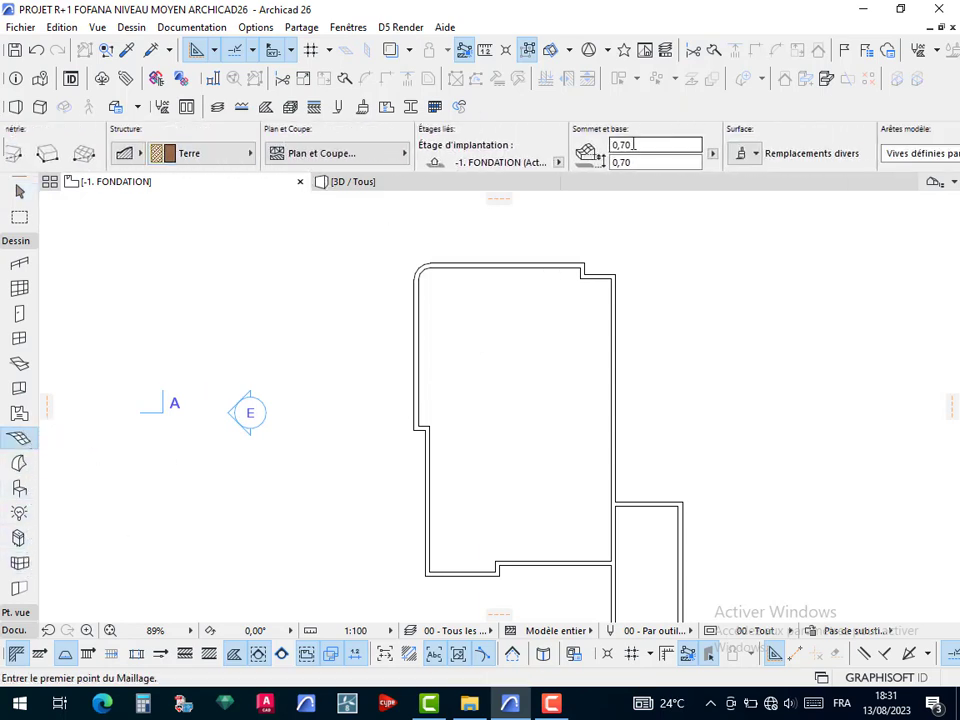
{"action": "scroll", "coordinate": [339, 158], "scroll_direction": "up", "scroll_amount": 3}
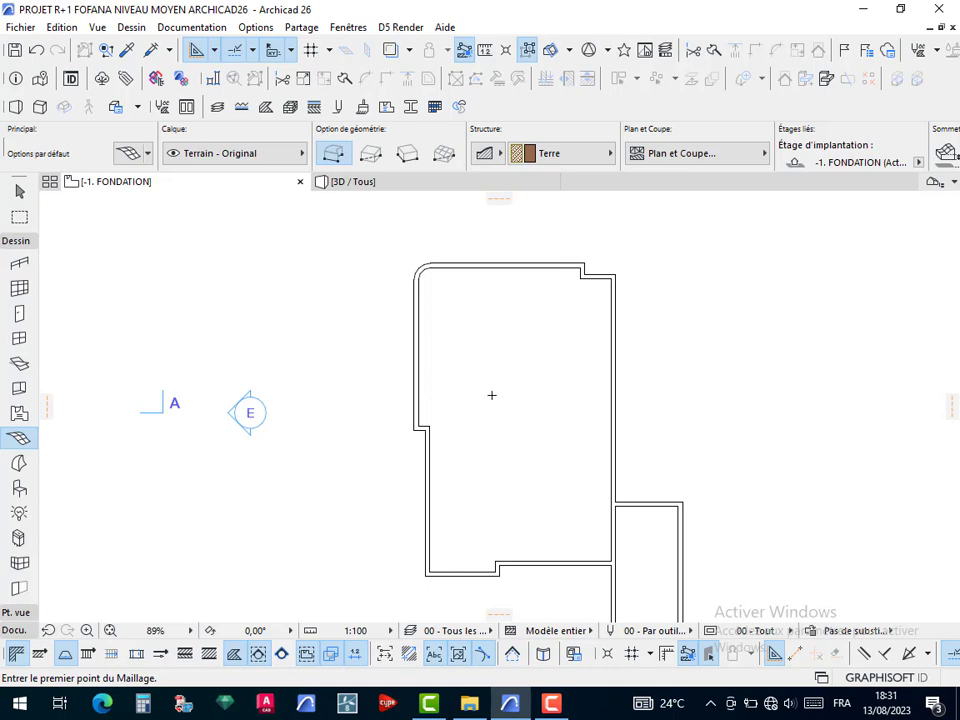
{"action": "scroll", "coordinate": [491, 395], "scroll_direction": "up", "scroll_amount": 1}
{"action": "middle_click_drag", "start_coordinate": [515, 342], "coordinate": [445, 338]}
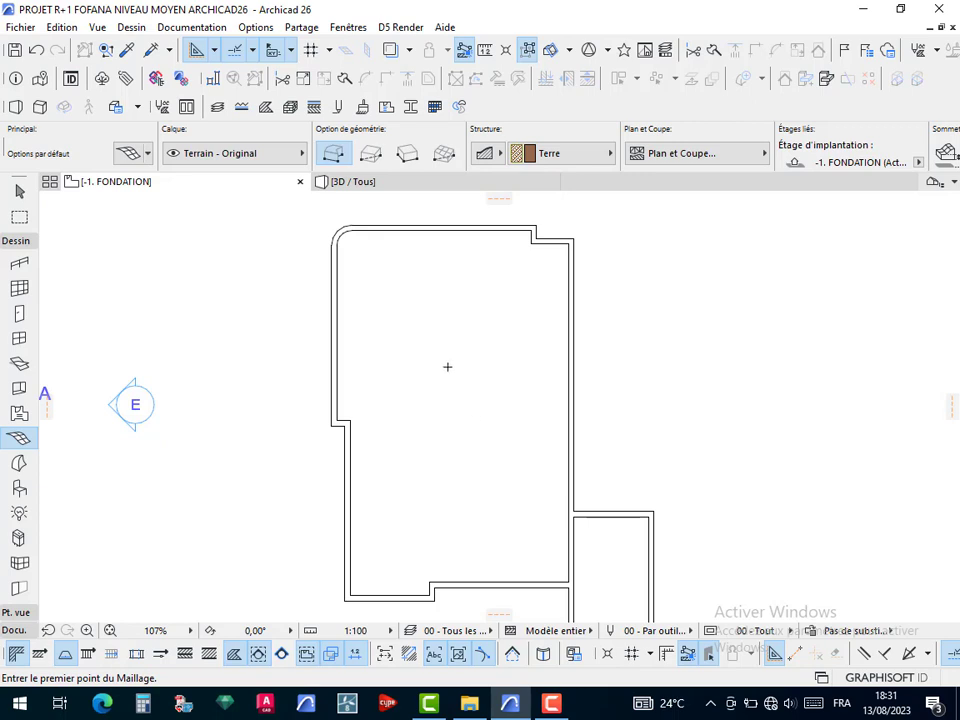
{"action": "key", "text": "space"}
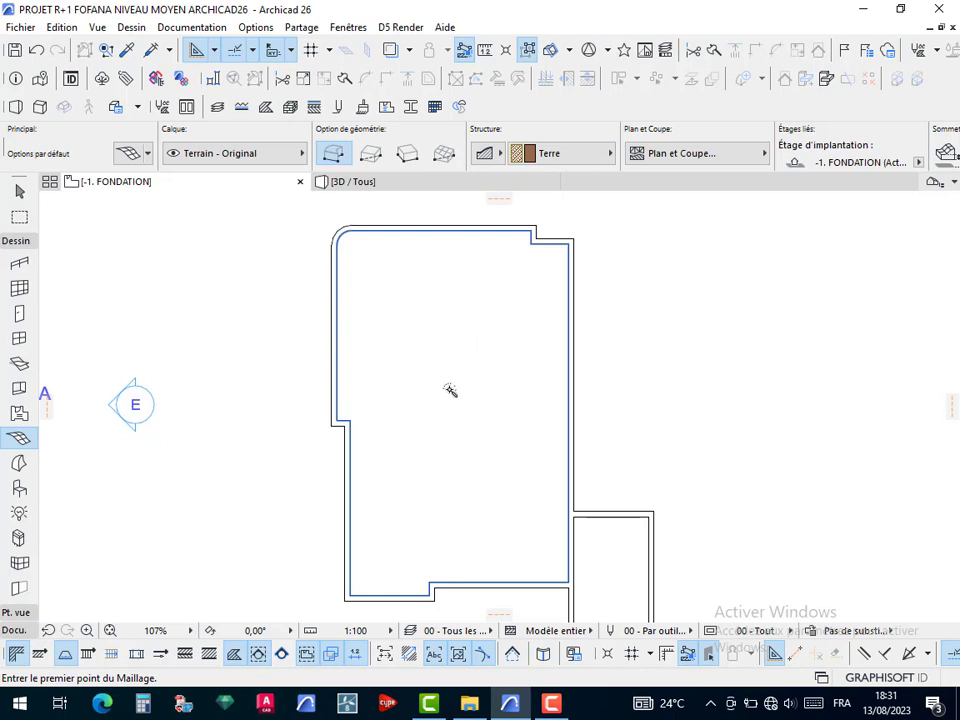
{"action": "left_click", "coordinate": [448, 370]}
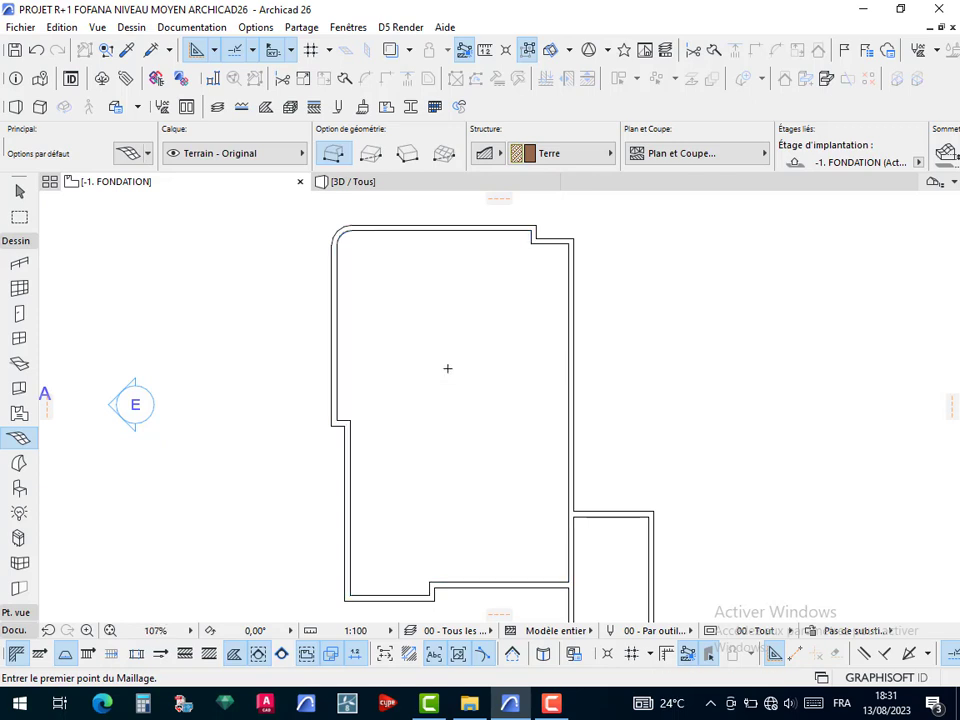
{"action": "key", "text": "w"}
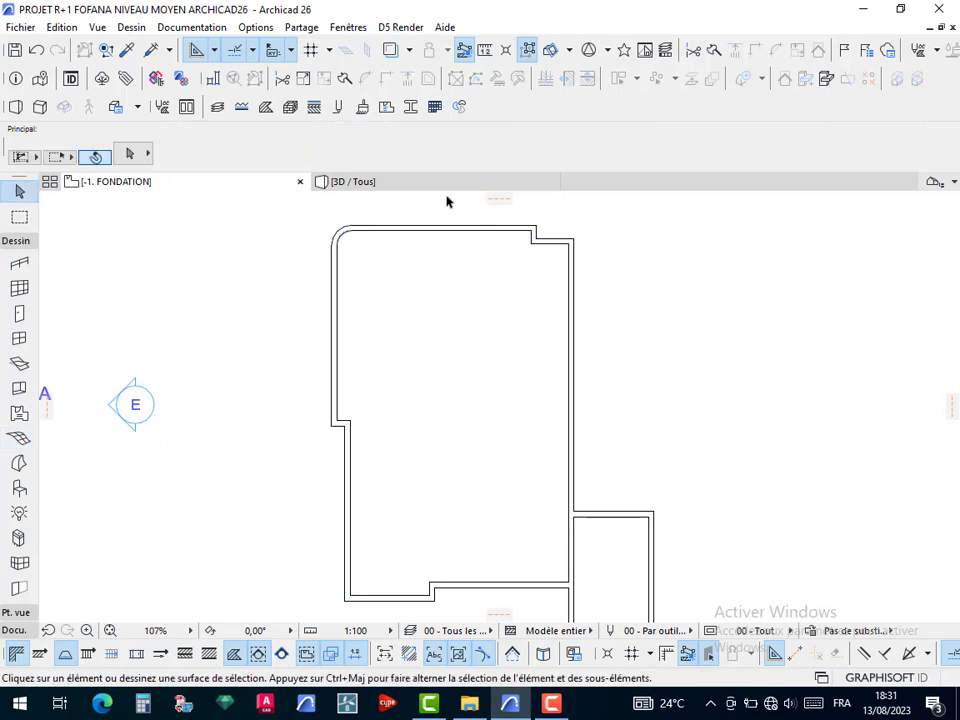
Select the new mesh and inspect how its outline follows the rounded corner and the stepped corners of the walls
{"action": "left_click", "coordinate": [388, 284]}
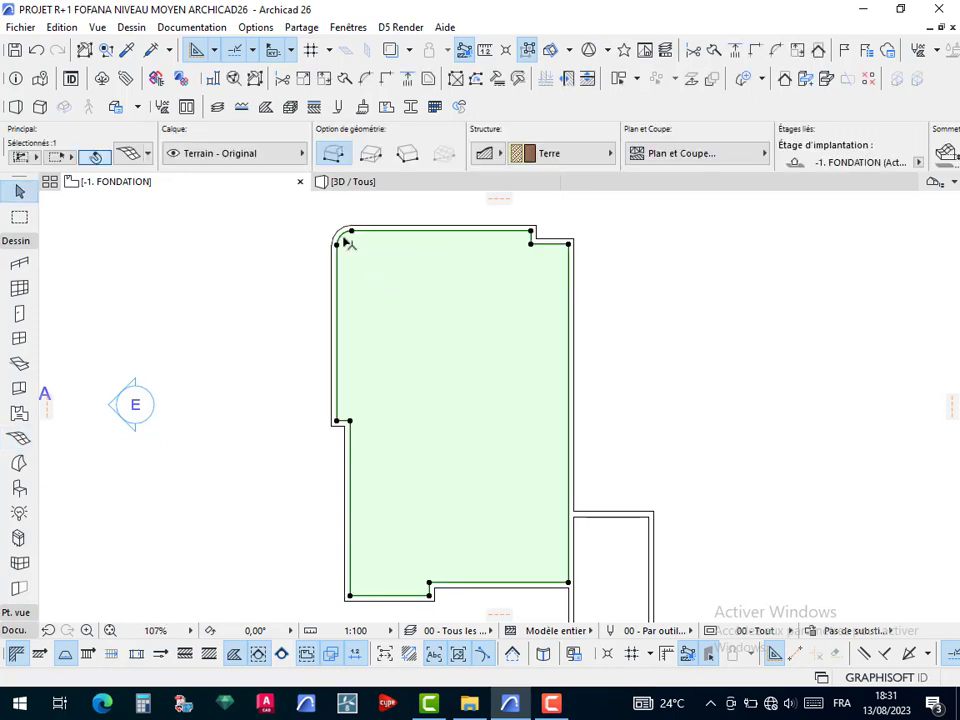
{"action": "scroll", "coordinate": [347, 240], "scroll_direction": "up", "scroll_amount": 10}
{"action": "scroll", "coordinate": [345, 300], "scroll_direction": "down", "scroll_amount": 12}
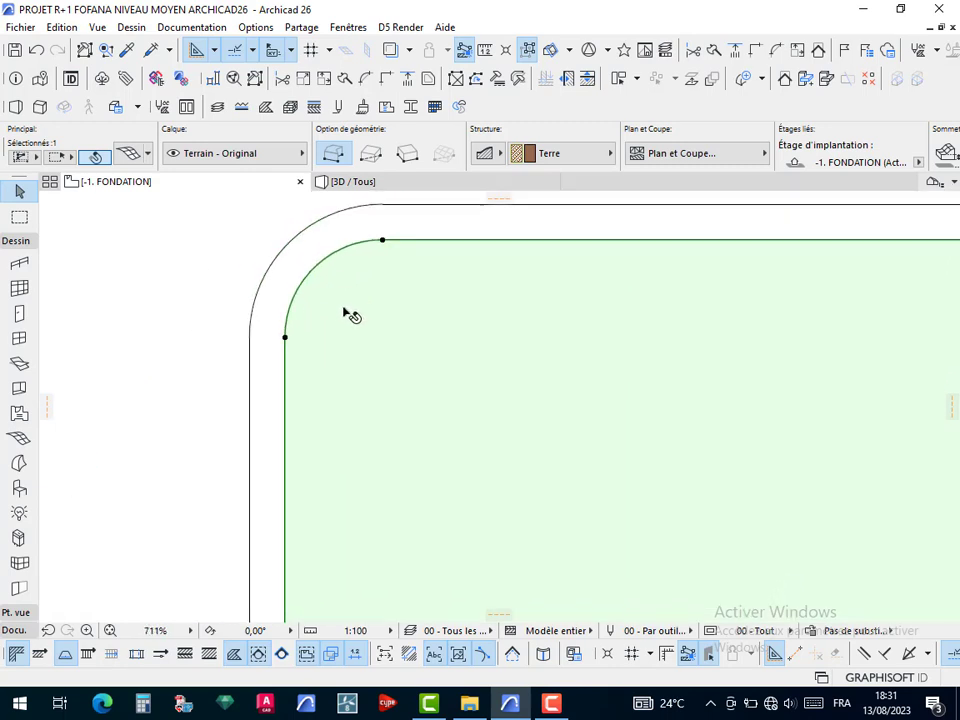
{"action": "scroll", "coordinate": [455, 320], "scroll_direction": "up", "scroll_amount": 3}
{"action": "scroll", "coordinate": [459, 317], "scroll_direction": "up", "scroll_amount": 2}
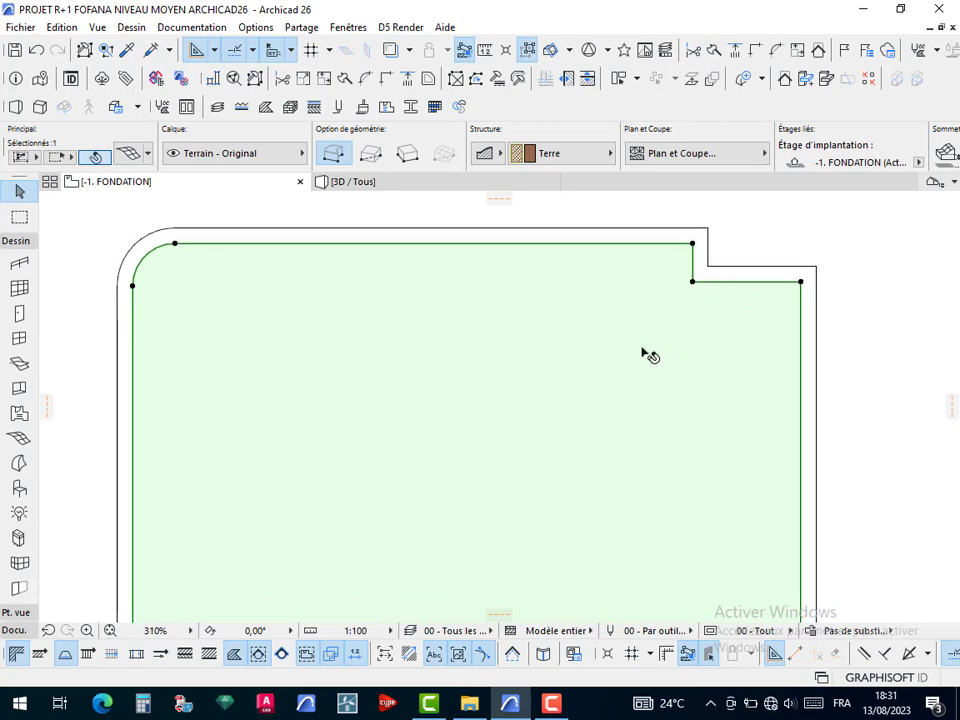
{"action": "scroll", "coordinate": [566, 376], "scroll_direction": "down", "scroll_amount": 3}
{"action": "scroll", "coordinate": [583, 452], "scroll_direction": "down", "scroll_amount": 1}
{"action": "scroll", "coordinate": [557, 469], "scroll_direction": "up", "scroll_amount": 4}
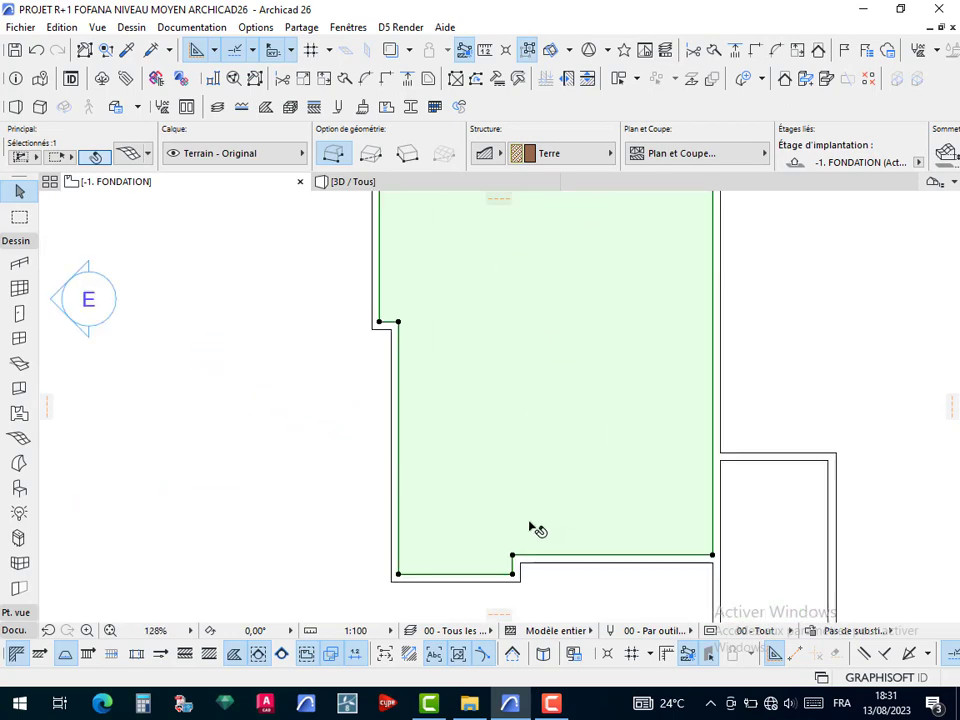
{"action": "scroll", "coordinate": [530, 410], "scroll_direction": "down", "scroll_amount": 3}
{"action": "scroll", "coordinate": [566, 313], "scroll_direction": "down", "scroll_amount": 3}
{"action": "middle_click_drag", "start_coordinate": [566, 313], "coordinate": [557, 403]}
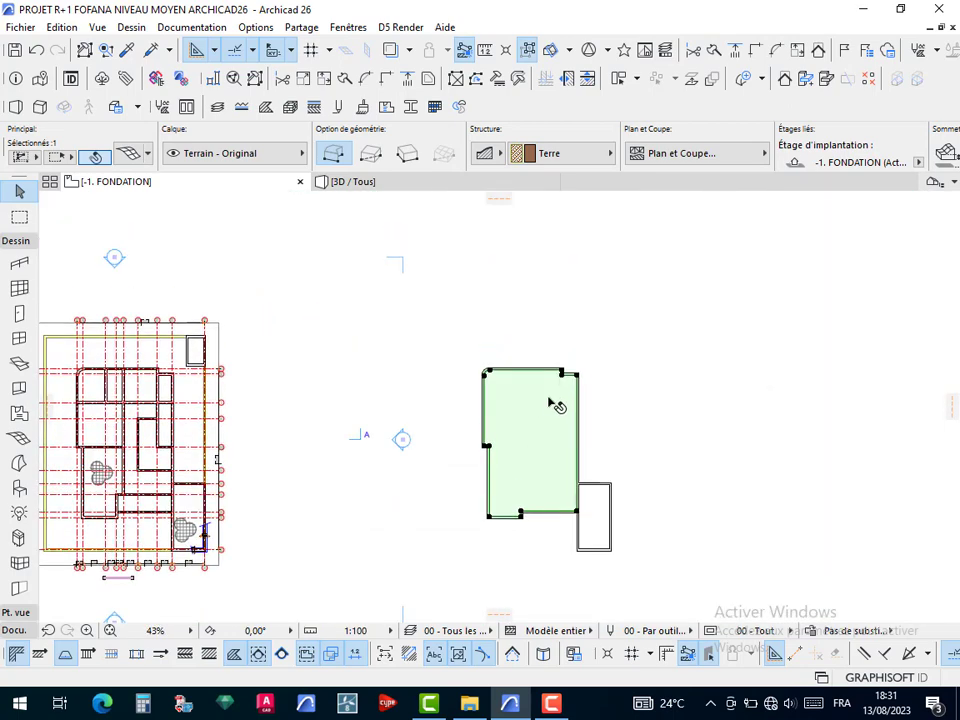
{"action": "scroll", "coordinate": [557, 403], "scroll_direction": "up", "scroll_amount": 2}
Switch to the 3D view and examine the terrain mesh inside the copied foundation walls beside the building
{"action": "left_click", "coordinate": [450, 190]}
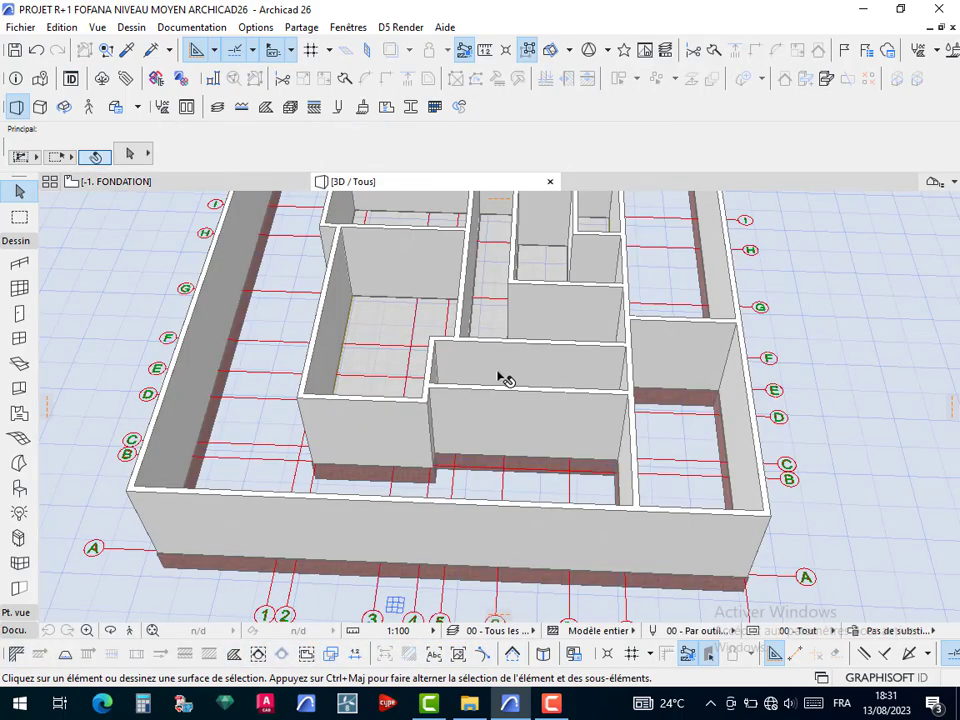
{"action": "scroll", "coordinate": [520, 372], "scroll_direction": "down", "scroll_amount": 3}
{"action": "scroll", "coordinate": [535, 366], "scroll_direction": "down", "scroll_amount": 5}
{"action": "middle_click_drag", "start_coordinate": [857, 328], "coordinate": [645, 411]}
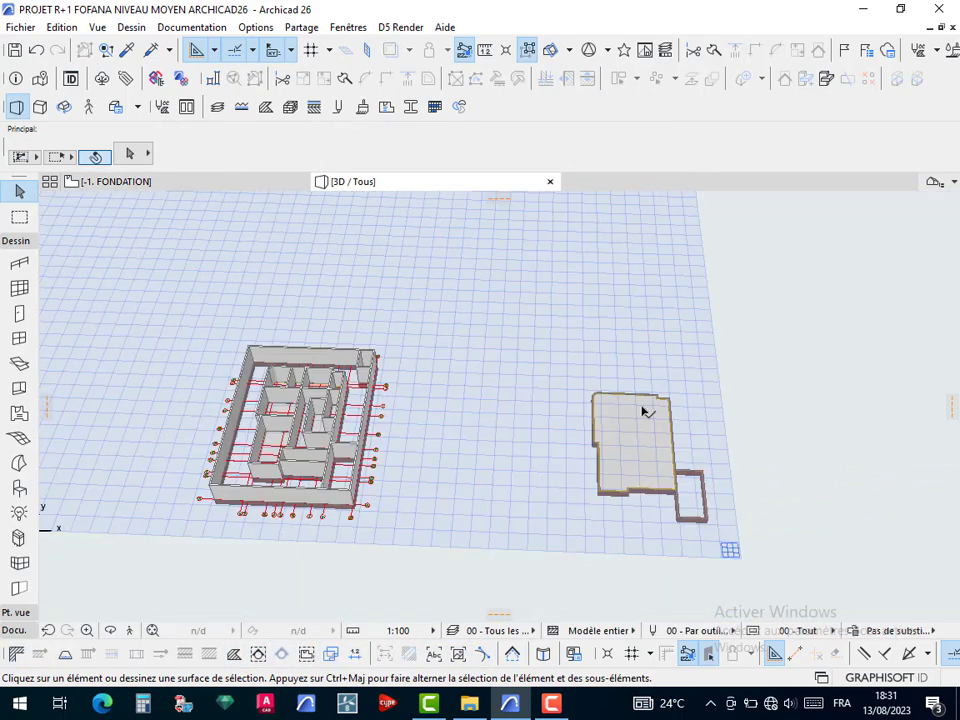
{"action": "scroll", "coordinate": [645, 412], "scroll_direction": "up", "scroll_amount": 2}
{"action": "scroll", "coordinate": [690, 437], "scroll_direction": "up", "scroll_amount": 4}
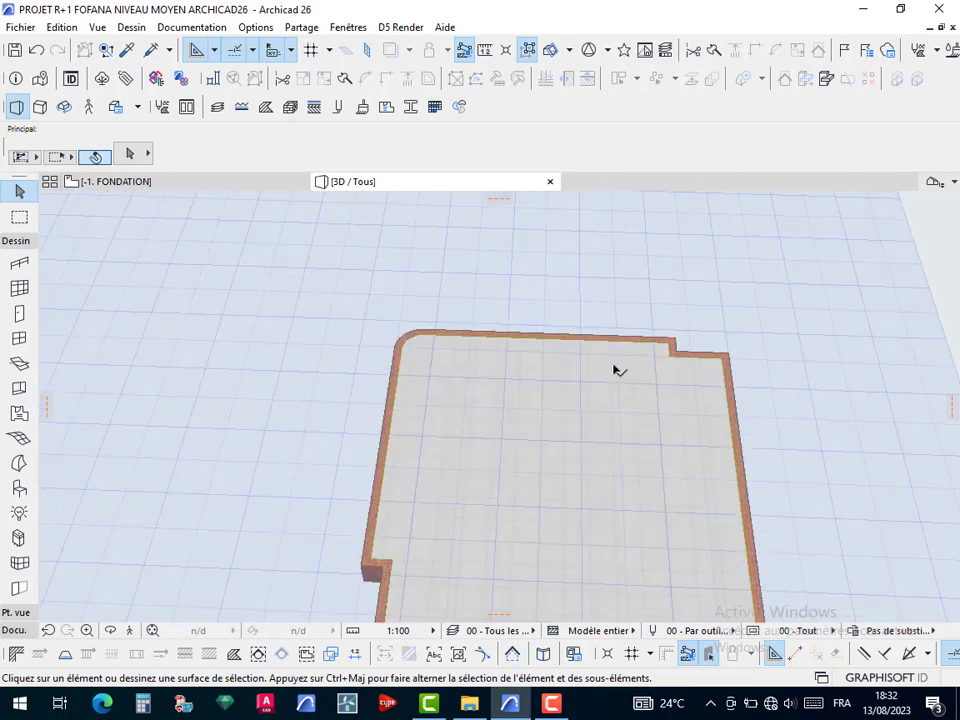
{"action": "scroll", "coordinate": [620, 373], "scroll_direction": "down", "scroll_amount": 4}
Move the terrain mesh from the copied outline onto the original foundation plan, matching its lower-left inner corner to the building's inner wall corner
{"action": "left_click", "coordinate": [206, 183]}
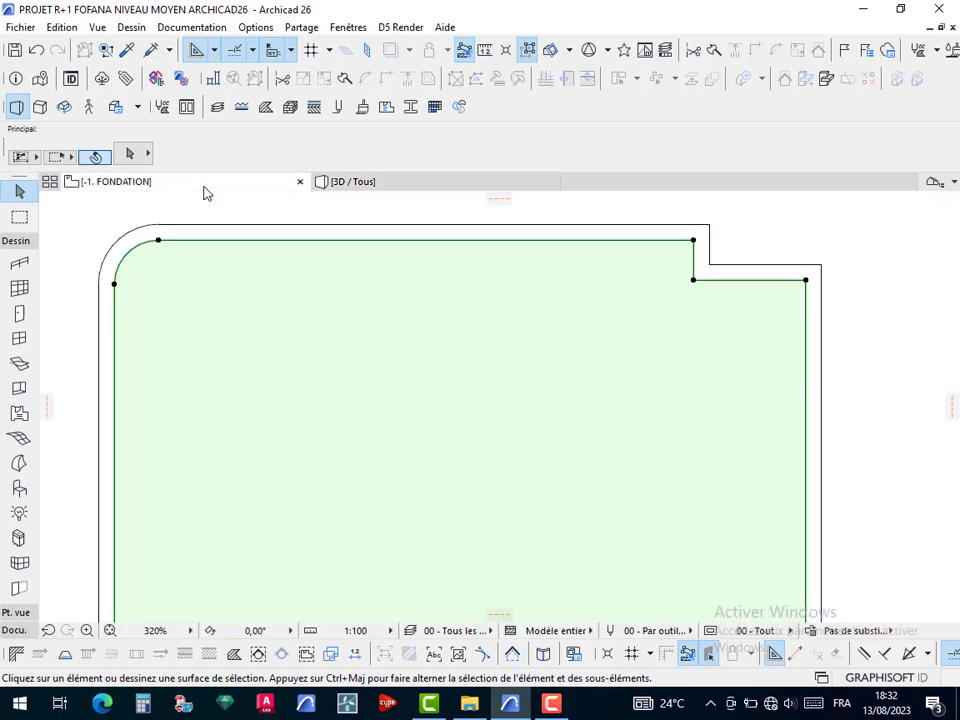
{"action": "scroll", "coordinate": [551, 446], "scroll_direction": "down", "scroll_amount": 8}
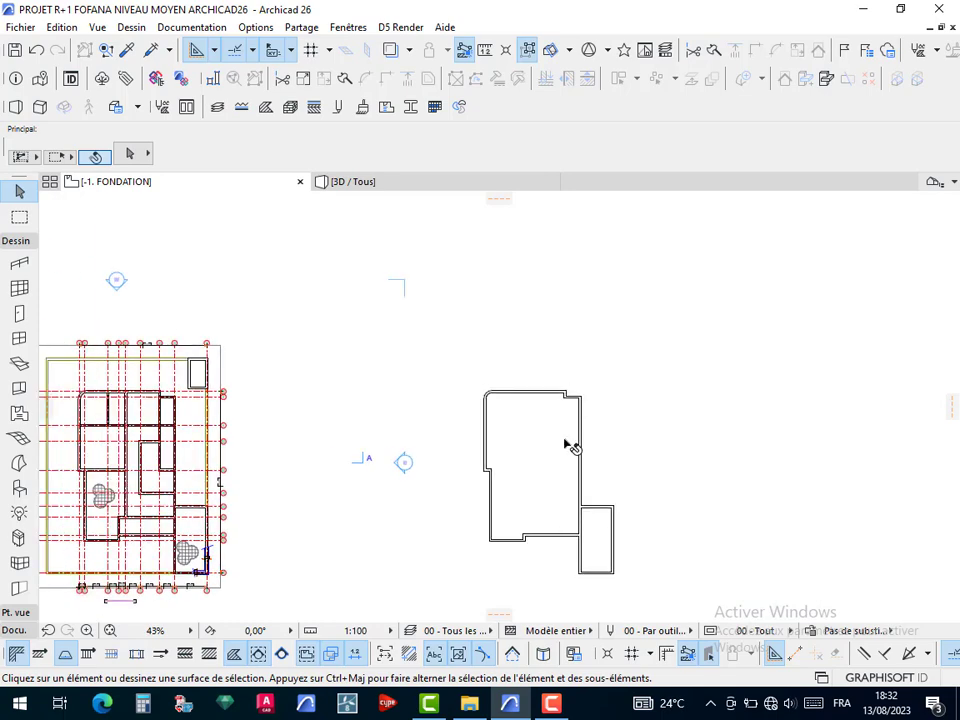
{"action": "scroll", "coordinate": [290, 365], "scroll_direction": "up", "scroll_amount": 4}
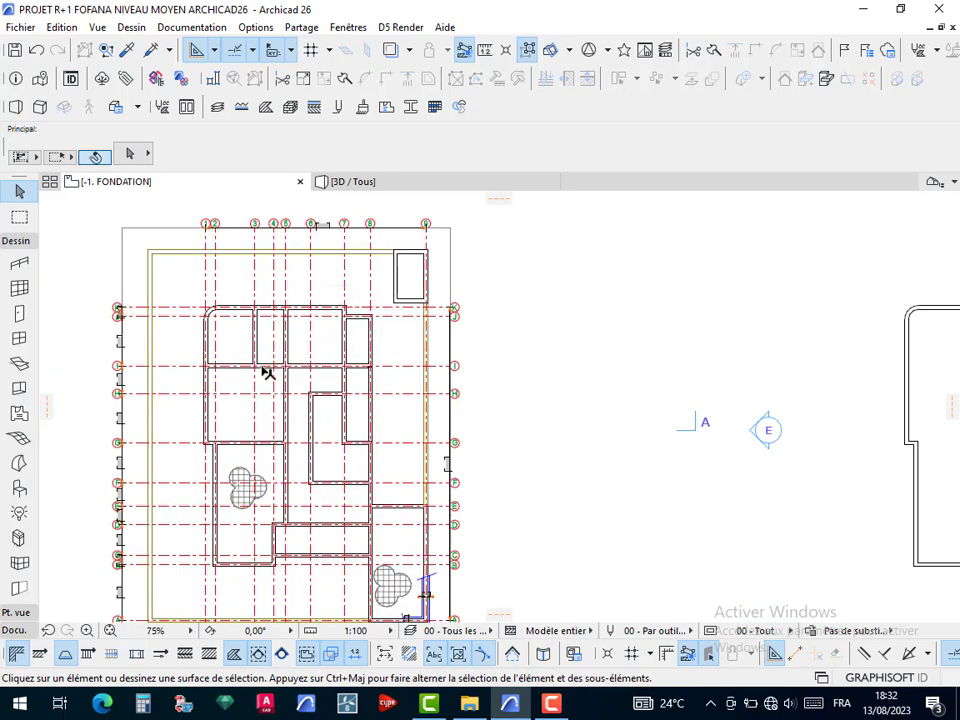
{"action": "scroll", "coordinate": [266, 371], "scroll_direction": "down", "scroll_amount": 3}
{"action": "left_click", "coordinate": [560, 407]}
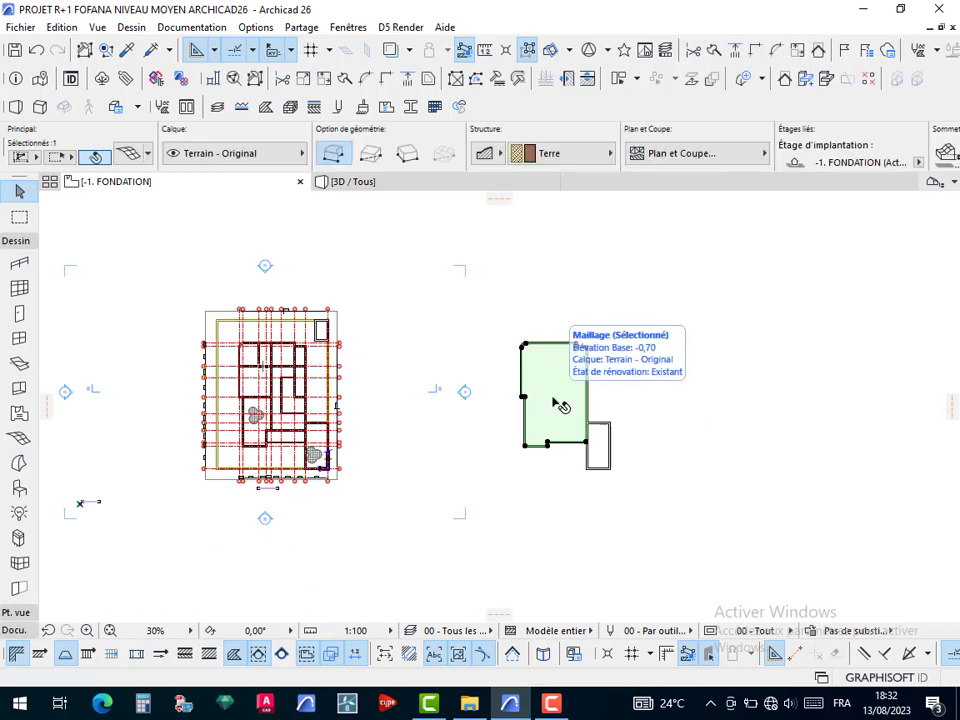
{"action": "key", "text": "ctrl+d"}
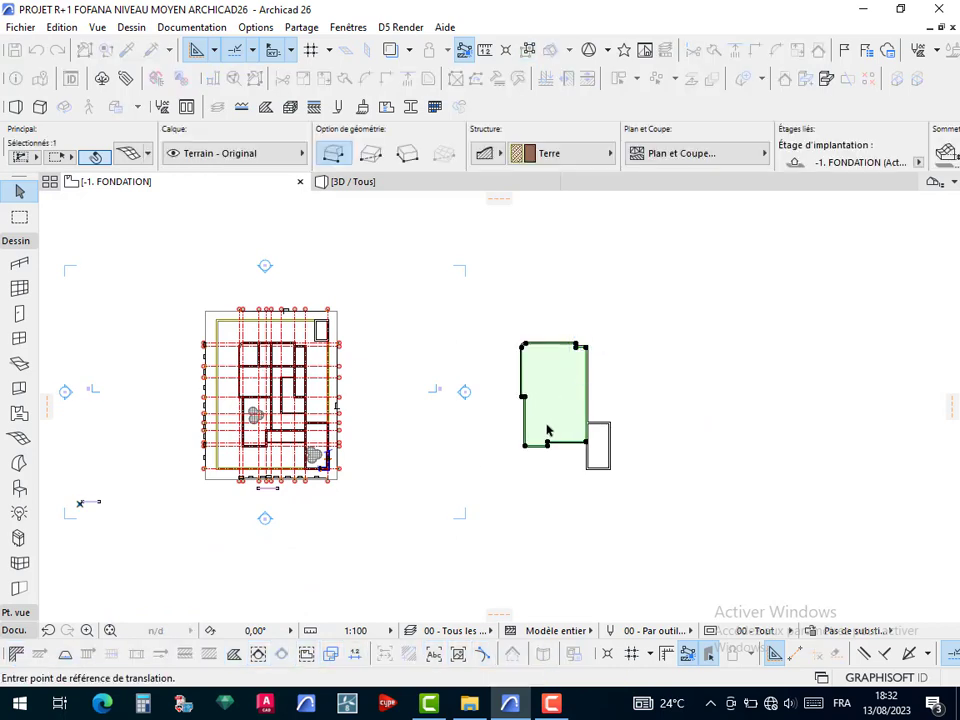
{"action": "scroll", "coordinate": [510, 475], "scroll_direction": "up", "scroll_amount": 6}
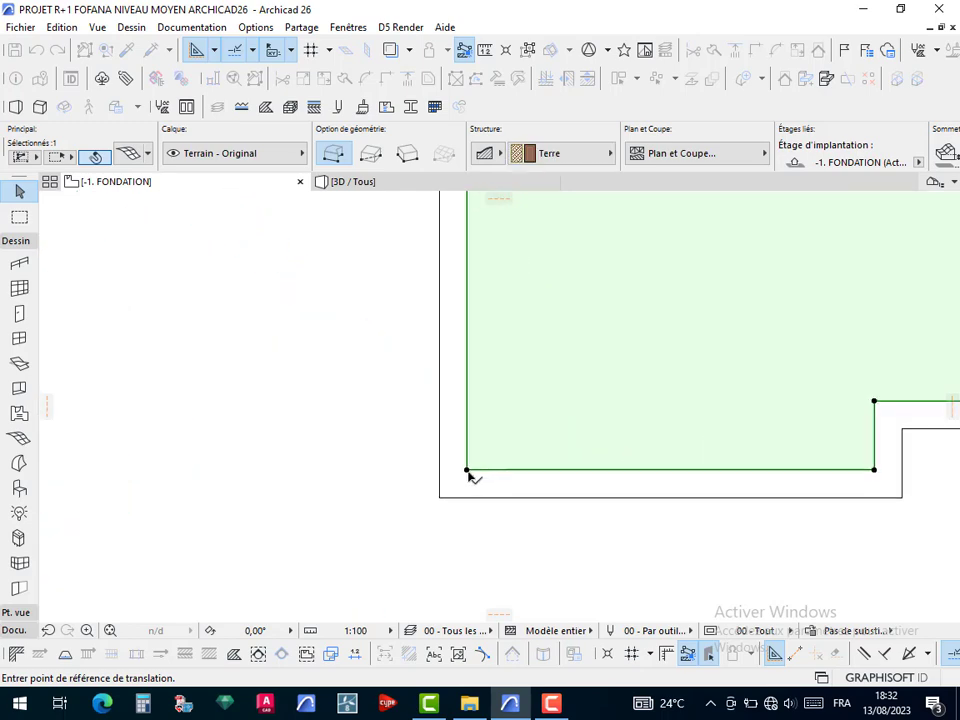
{"action": "left_click", "coordinate": [466, 474]}
{"action": "scroll", "coordinate": [468, 470], "scroll_direction": "down", "scroll_amount": 5}
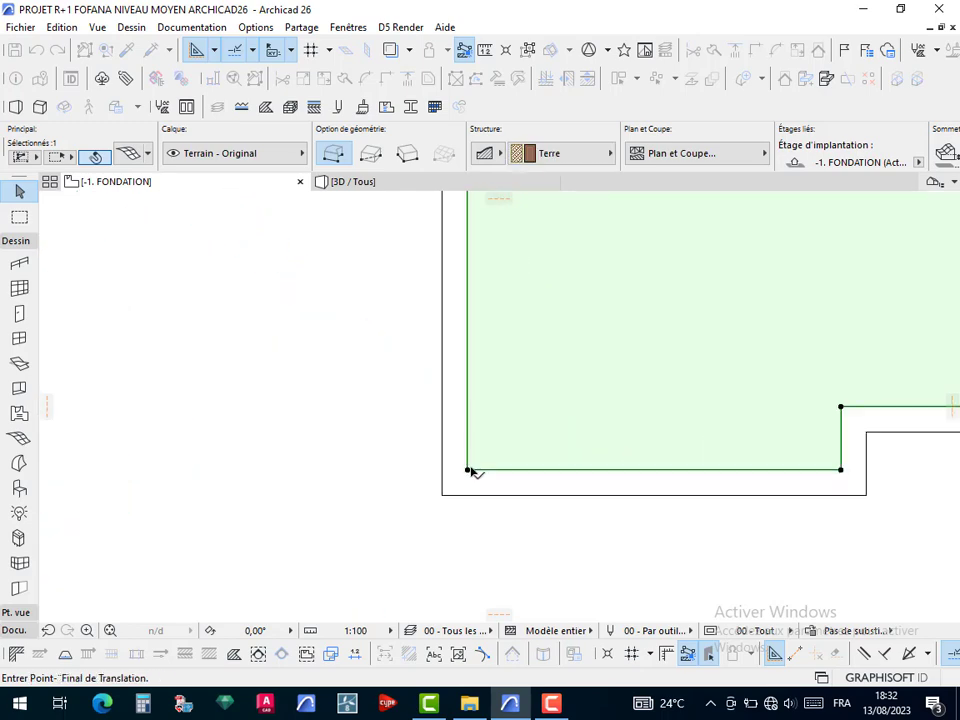
{"action": "middle_click_drag", "start_coordinate": [199, 497], "coordinate": [386, 489]}
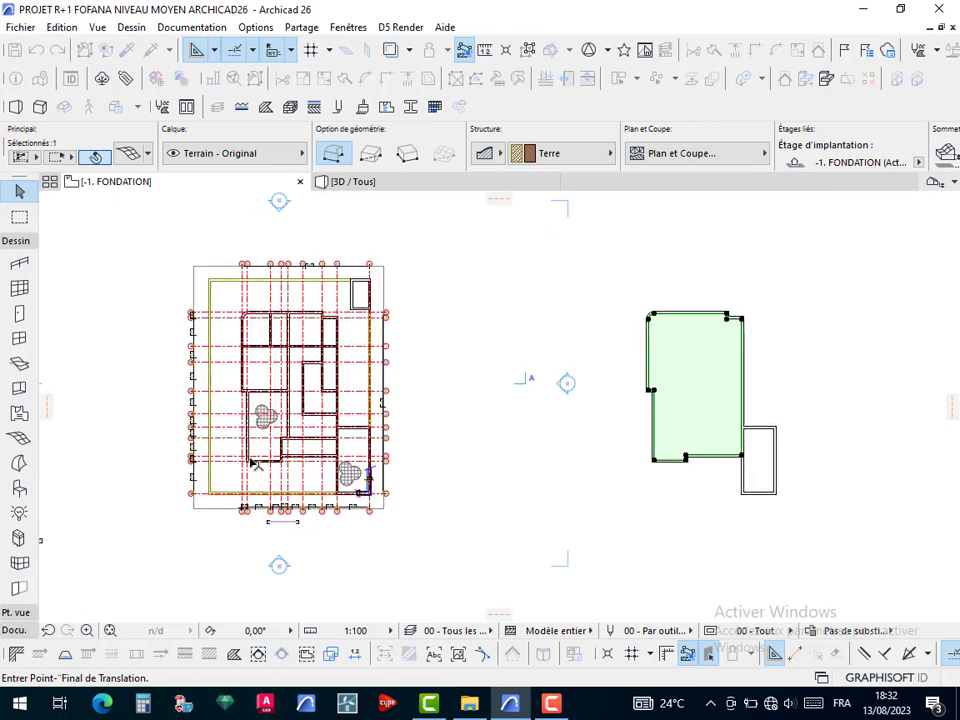
{"action": "scroll", "coordinate": [251, 461], "scroll_direction": "up", "scroll_amount": 7}
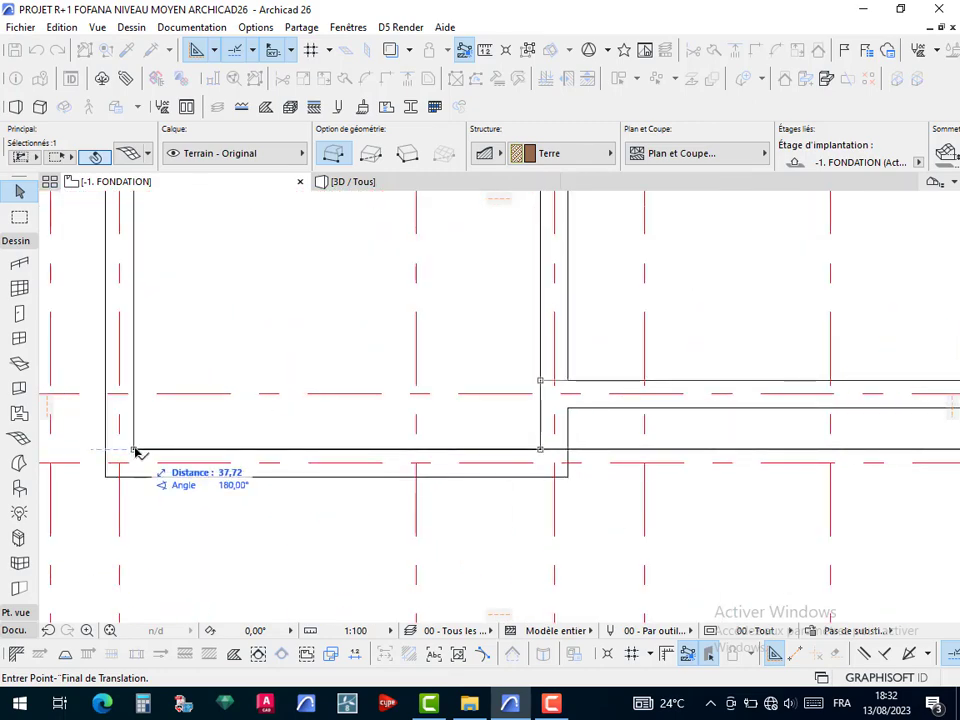
{"action": "left_click", "coordinate": [136, 453]}
{"action": "scroll", "coordinate": [420, 364], "scroll_direction": "down", "scroll_amount": 8}
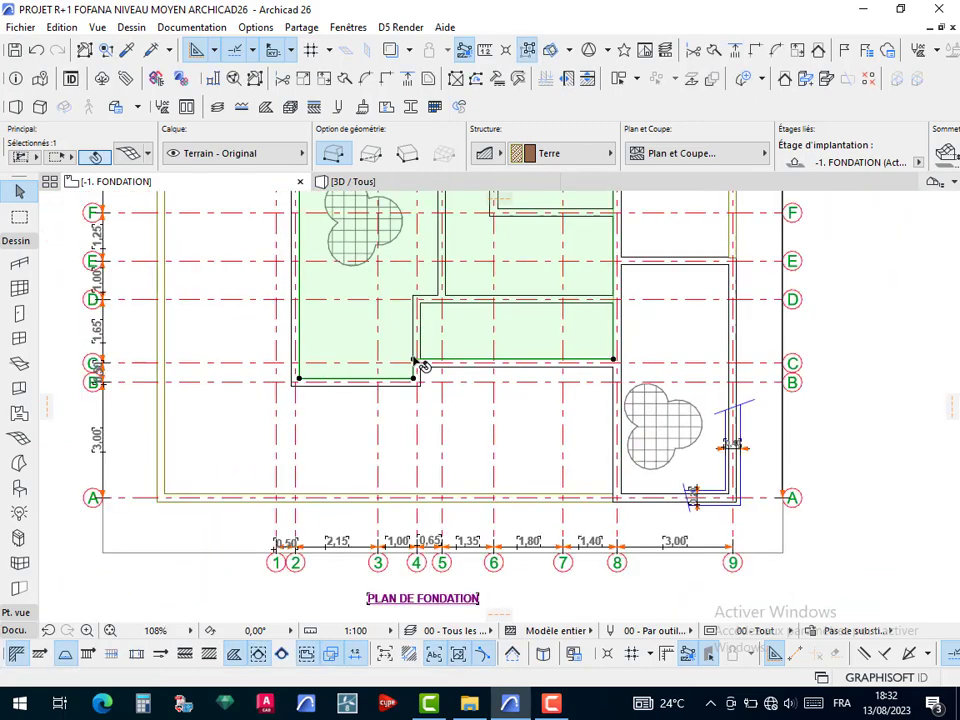
{"action": "scroll", "coordinate": [390, 249], "scroll_direction": "up", "scroll_amount": 8}
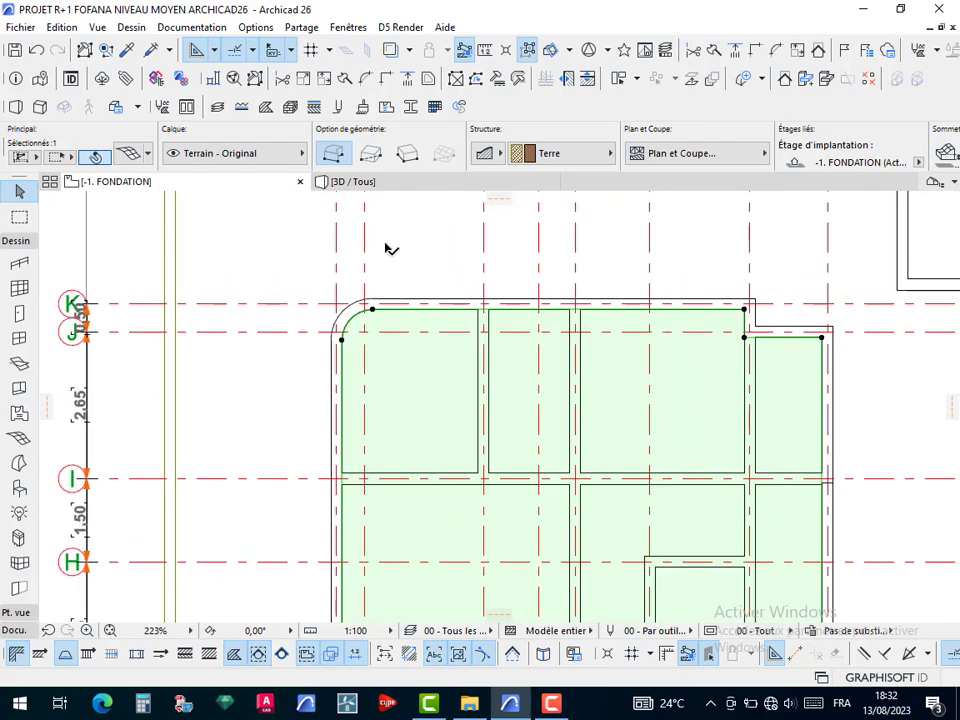
{"action": "left_click", "coordinate": [388, 253]}
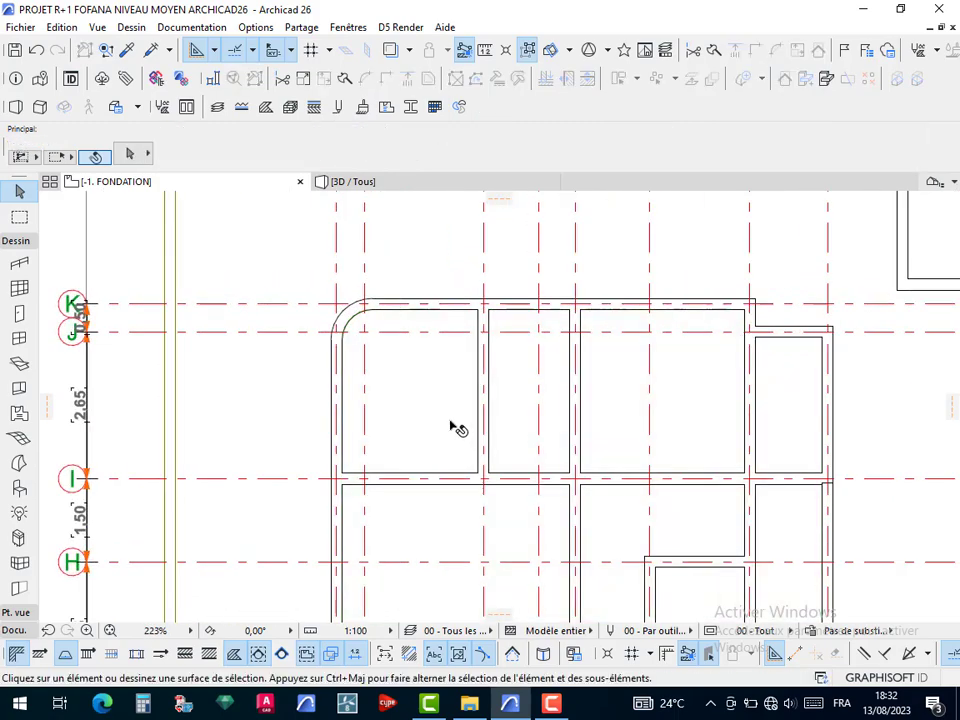
Delete all the copied outline walls standing beside the original foundation plan, including the small annex rectangle
{"action": "scroll", "coordinate": [450, 420], "scroll_direction": "down", "scroll_amount": 6}
{"action": "scroll", "coordinate": [784, 351], "scroll_direction": "down", "scroll_amount": 1}
{"action": "middle_click_drag", "start_coordinate": [784, 351], "coordinate": [495, 313]}
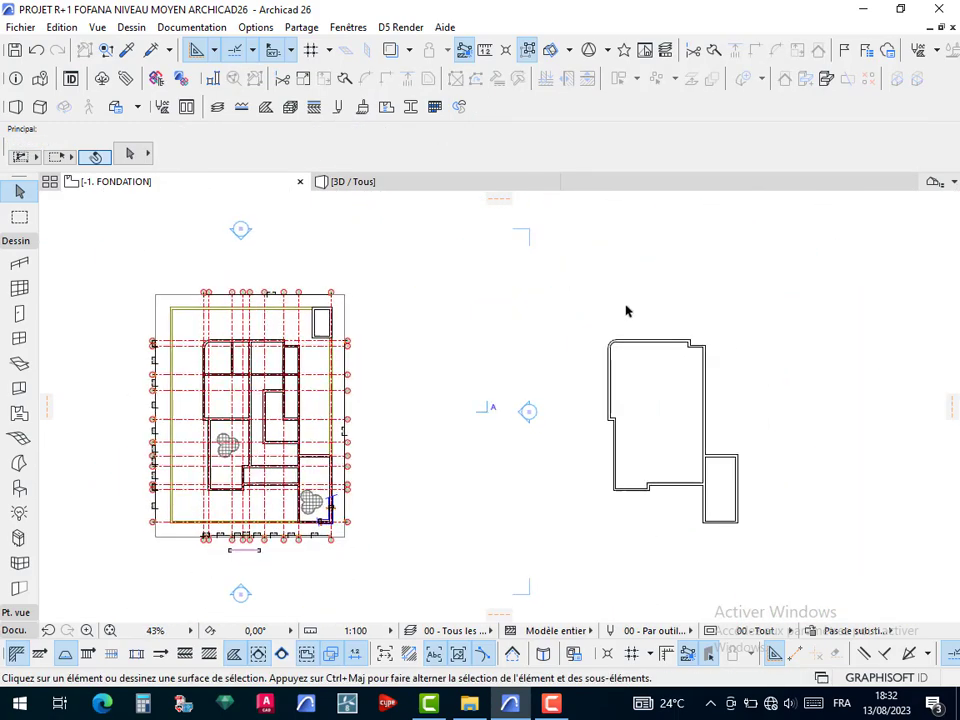
{"action": "left_click", "coordinate": [577, 292]}
{"action": "left_click", "coordinate": [753, 539]}
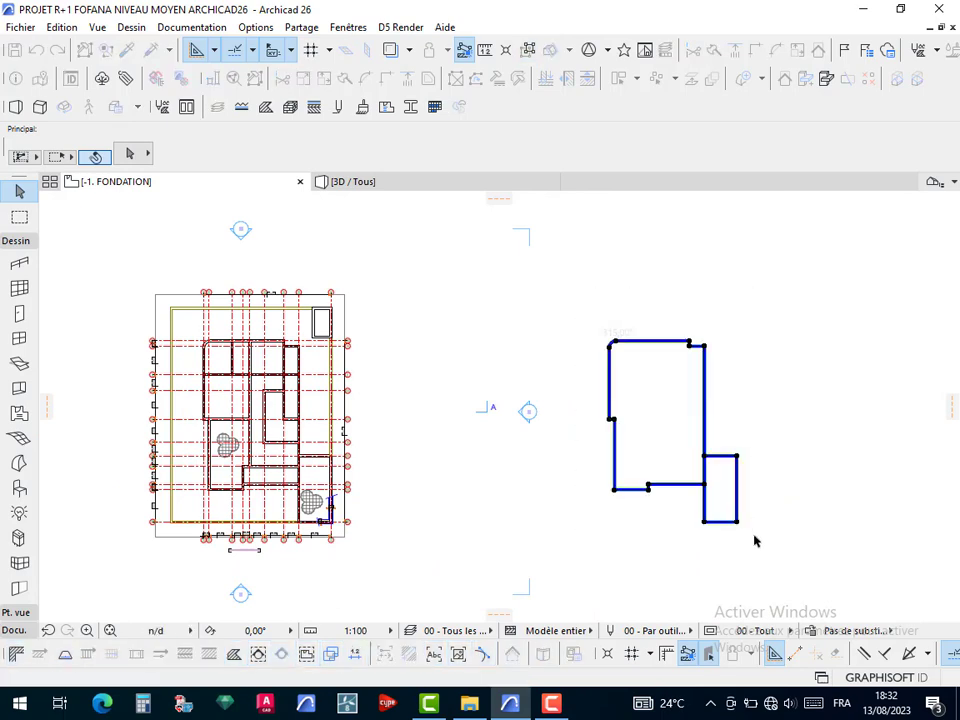
{"action": "key", "text": "Delete"}
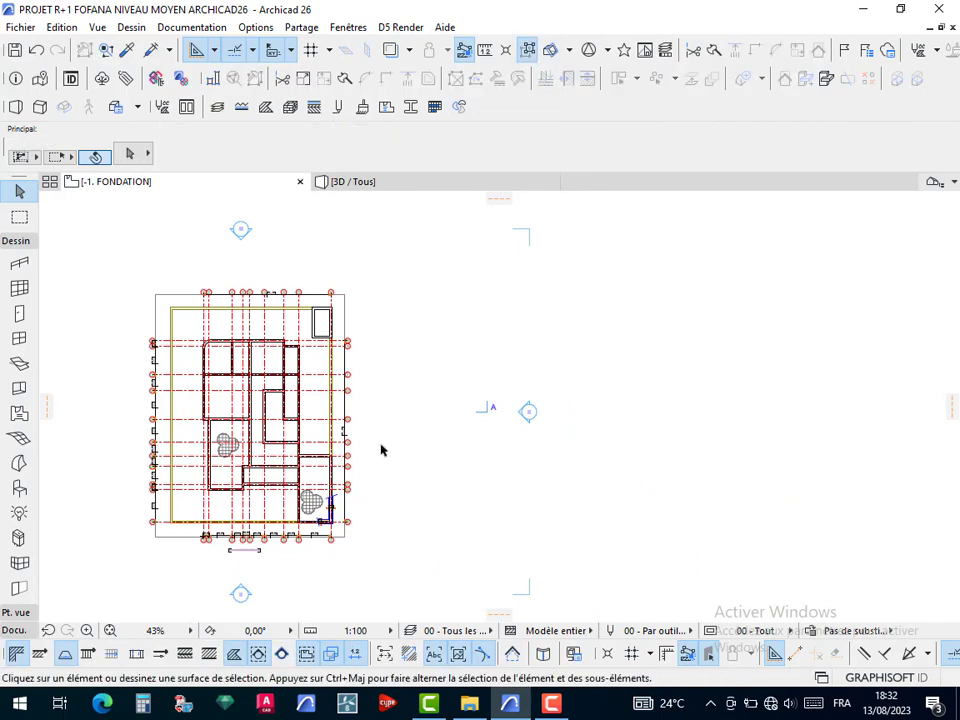
Examine in 3D how the moved terrain mesh fills the rooms between the original foundation walls
{"action": "middle_click_drag", "start_coordinate": [277, 428], "coordinate": [461, 369]}
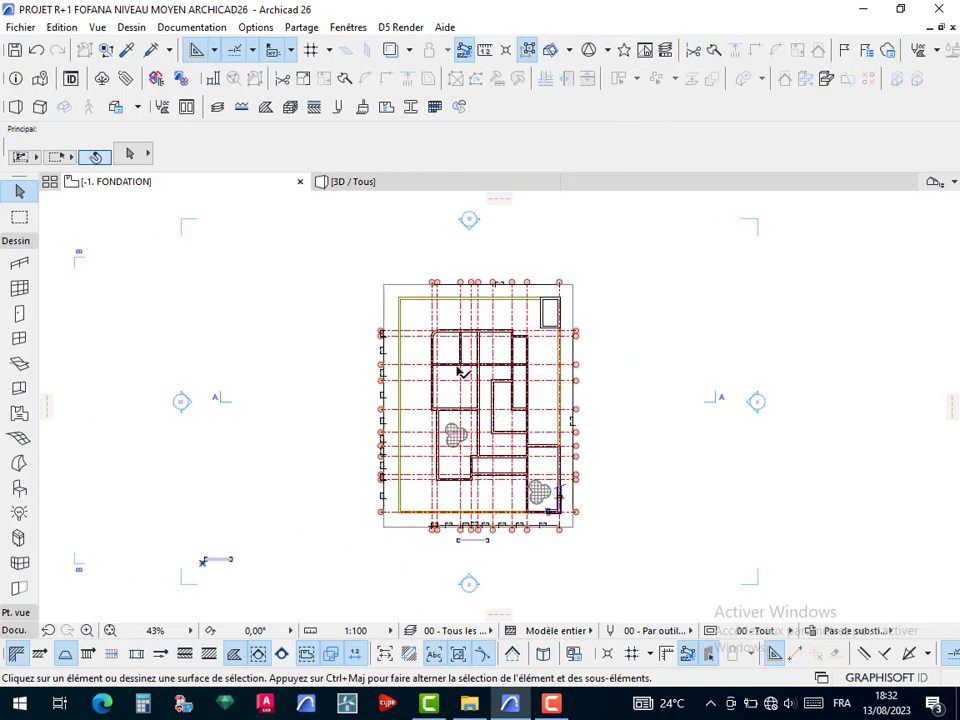
{"action": "scroll", "coordinate": [465, 366], "scroll_direction": "up", "scroll_amount": 4}
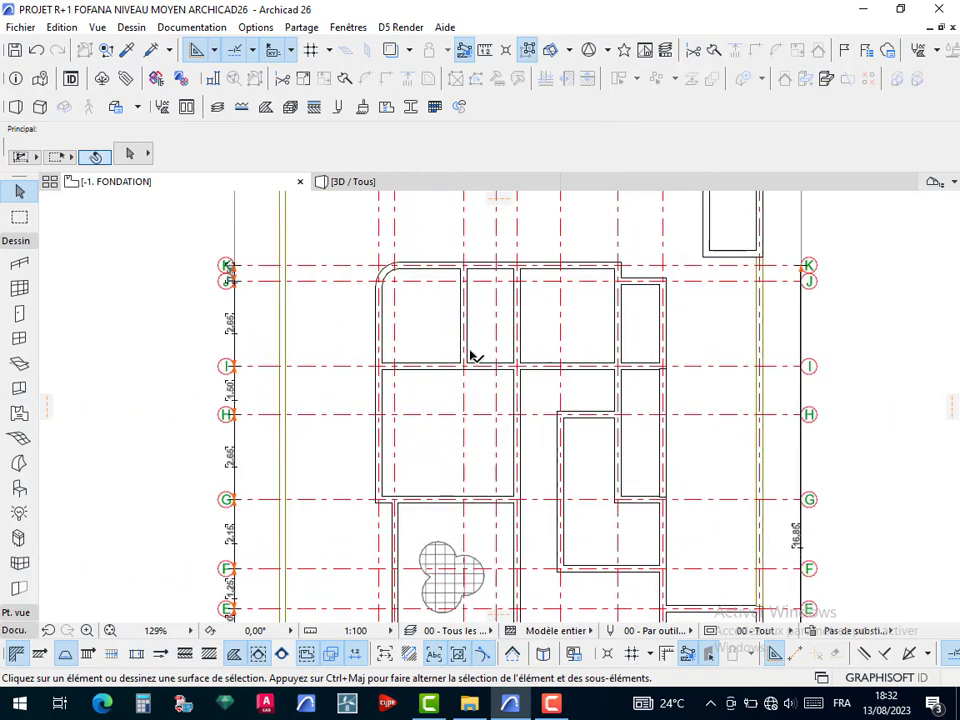
{"action": "left_click", "coordinate": [392, 185]}
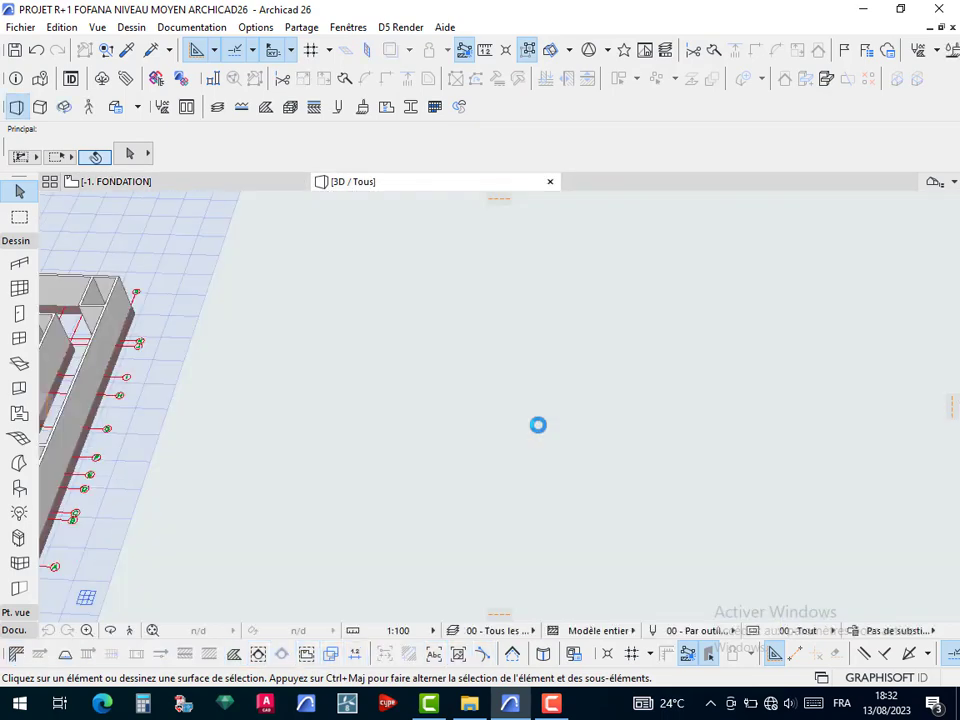
{"action": "scroll", "coordinate": [539, 403], "scroll_direction": "down", "scroll_amount": 5}
{"action": "scroll", "coordinate": [240, 400], "scroll_direction": "up", "scroll_amount": 3}
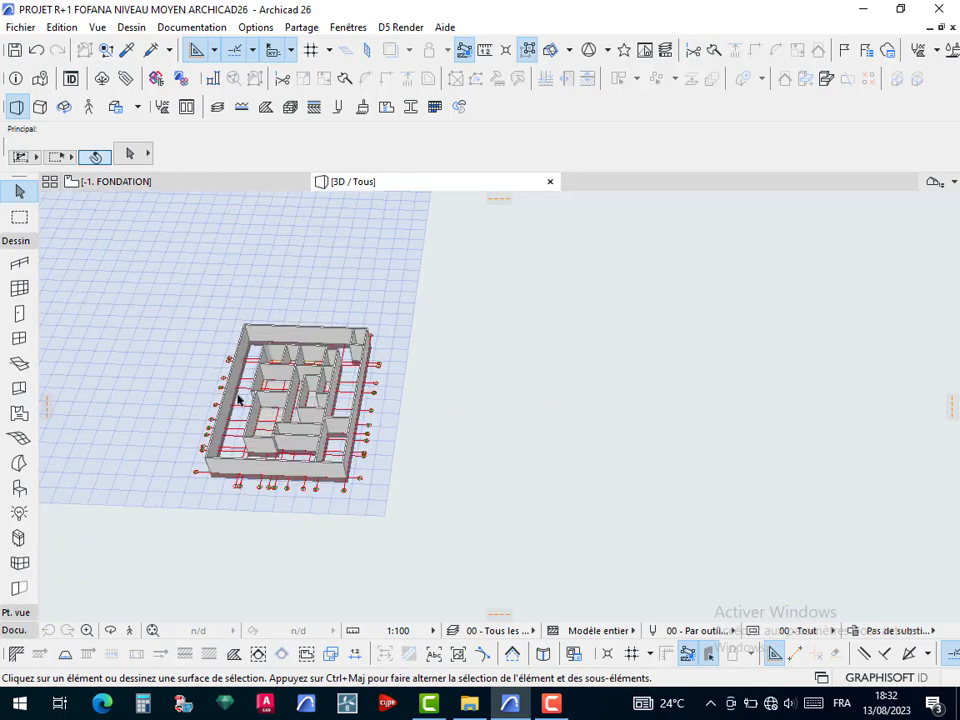
{"action": "scroll", "coordinate": [326, 386], "scroll_direction": "up", "scroll_amount": 10}
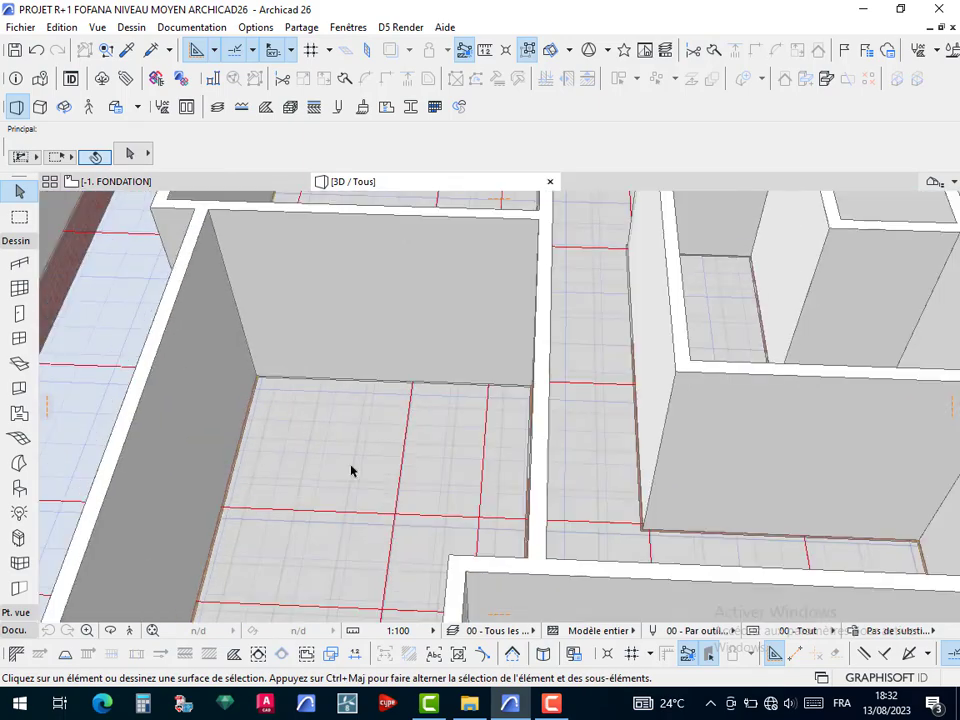
{"action": "scroll", "coordinate": [352, 471], "scroll_direction": "down", "scroll_amount": 4}
{"action": "middle_click_drag", "start_coordinate": [429, 452], "coordinate": [140, 195], "text": "shift"}
Open the 0. RDC floor plan and examine its walls, axes and surrounding dimensions
{"action": "left_click", "coordinate": [141, 186]}
{"action": "scroll", "coordinate": [489, 403], "scroll_direction": "down", "scroll_amount": 4}
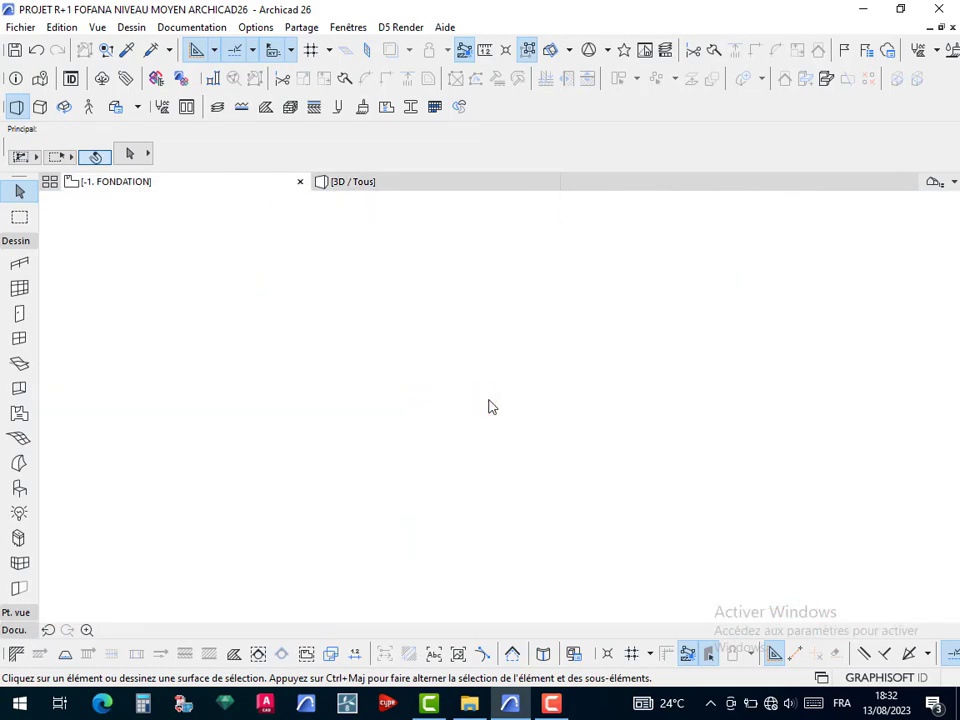
{"action": "middle_click_drag", "start_coordinate": [497, 493], "coordinate": [418, 433]}
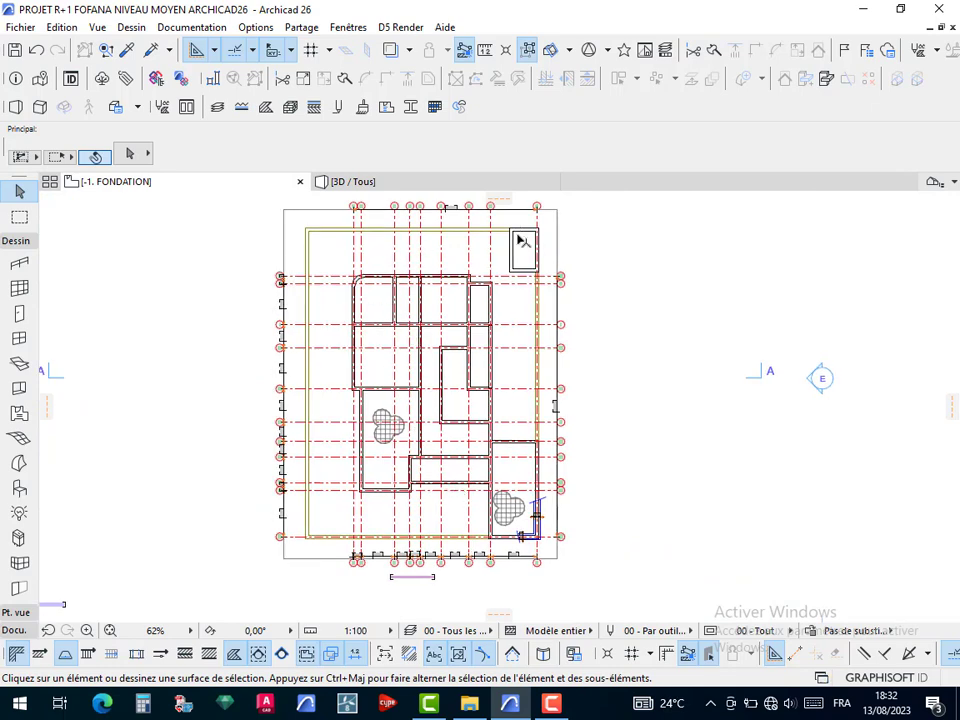
{"action": "scroll", "coordinate": [520, 240], "scroll_direction": "up", "scroll_amount": 1}
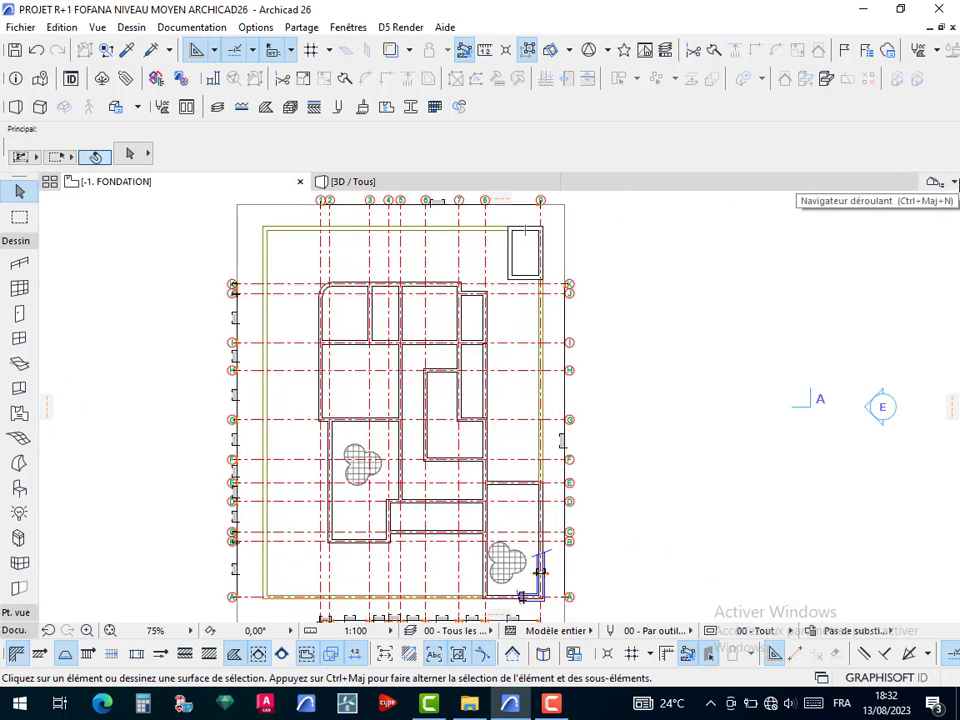
{"action": "left_click", "coordinate": [934, 183]}
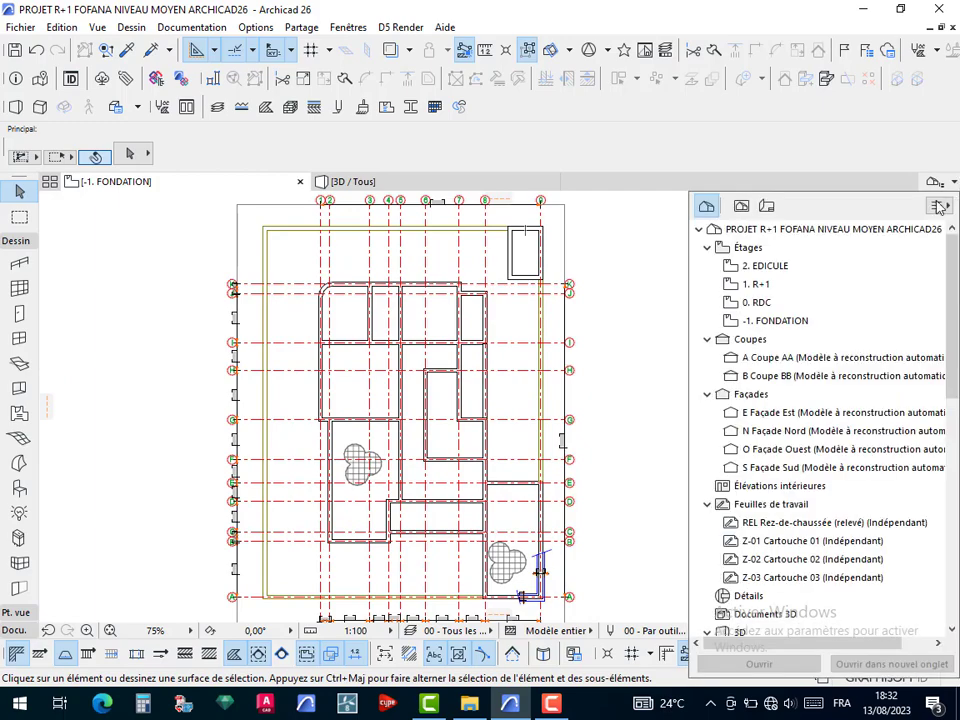
{"action": "left_click", "coordinate": [776, 303]}
{"action": "double_click", "coordinate": [776, 303]}
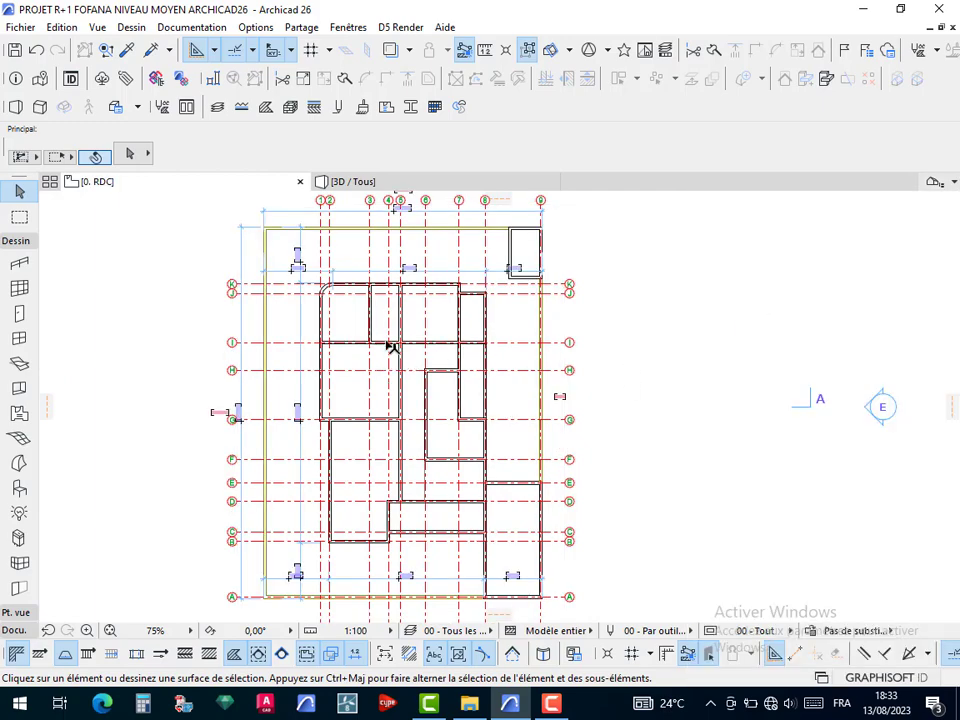
{"action": "scroll", "coordinate": [352, 284], "scroll_direction": "up", "scroll_amount": 4}
{"action": "scroll", "coordinate": [405, 336], "scroll_direction": "down", "scroll_amount": 6}
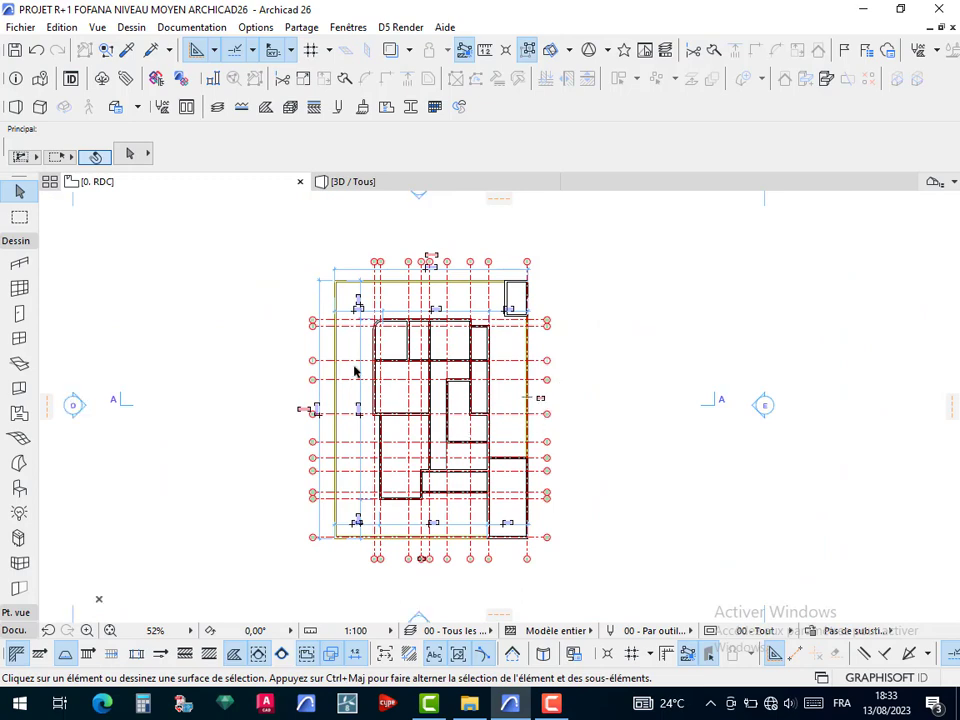
{"action": "scroll", "coordinate": [355, 370], "scroll_direction": "up", "scroll_amount": 4}
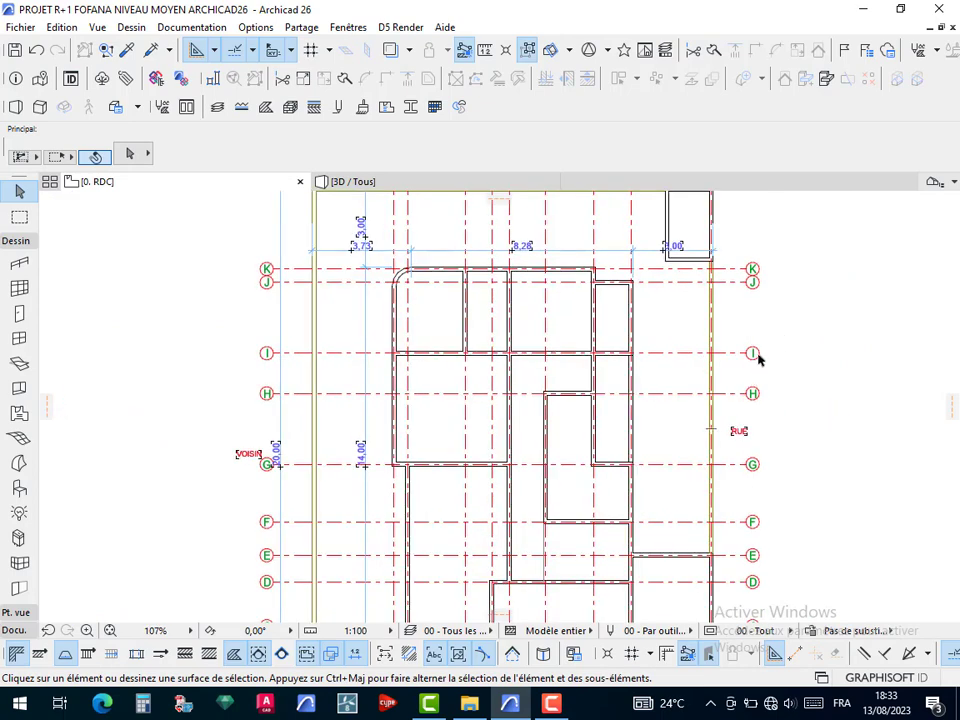
{"action": "scroll", "coordinate": [752, 360], "scroll_direction": "up", "scroll_amount": 5}
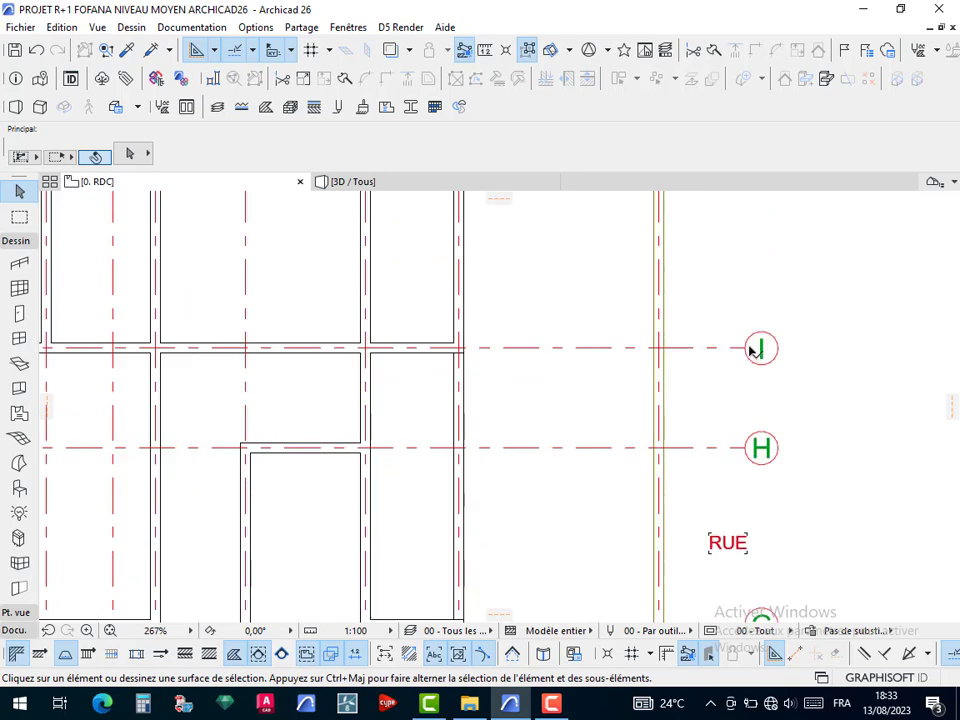
Switch to the -1. FONDATION plan and back to 0. RDC to compare the walls on both storeys
{"action": "left_click", "coordinate": [955, 184]}
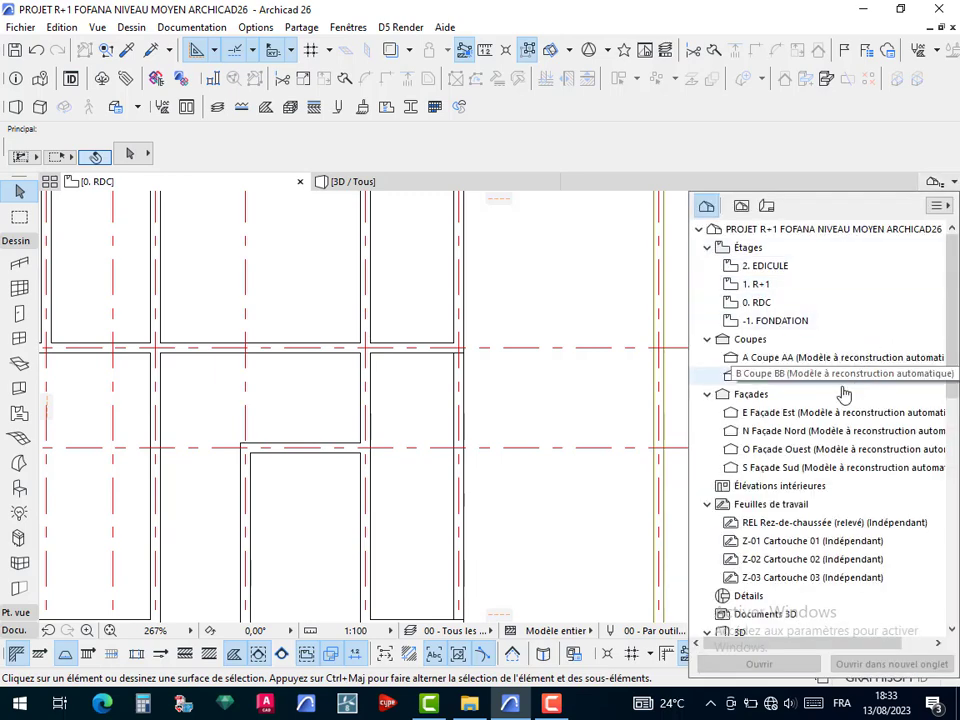
{"action": "left_click", "coordinate": [786, 327]}
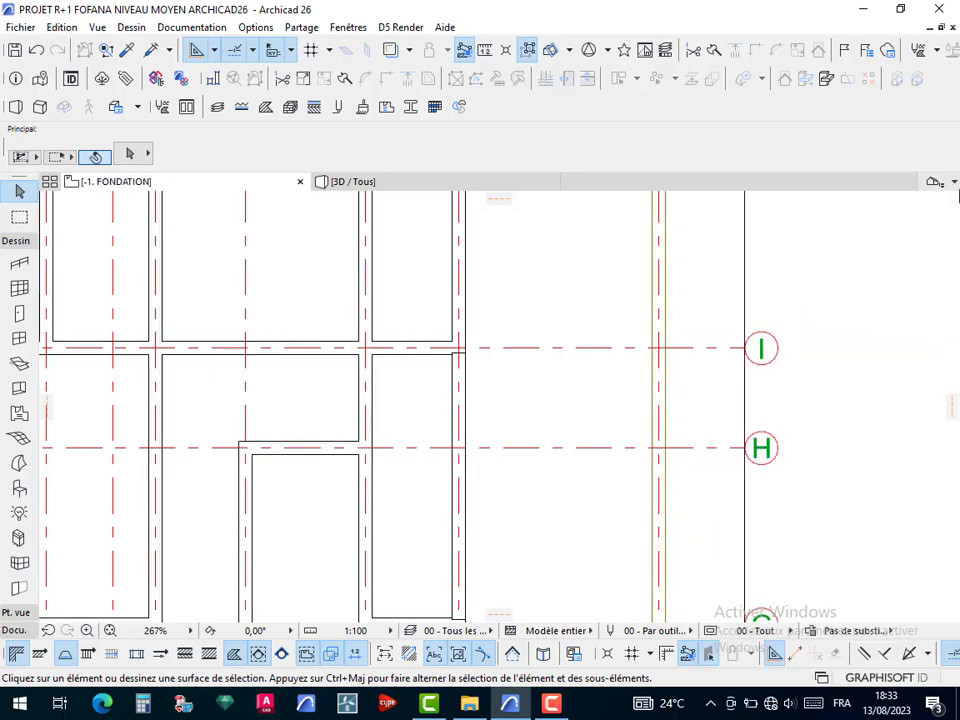
{"action": "left_click", "coordinate": [955, 186]}
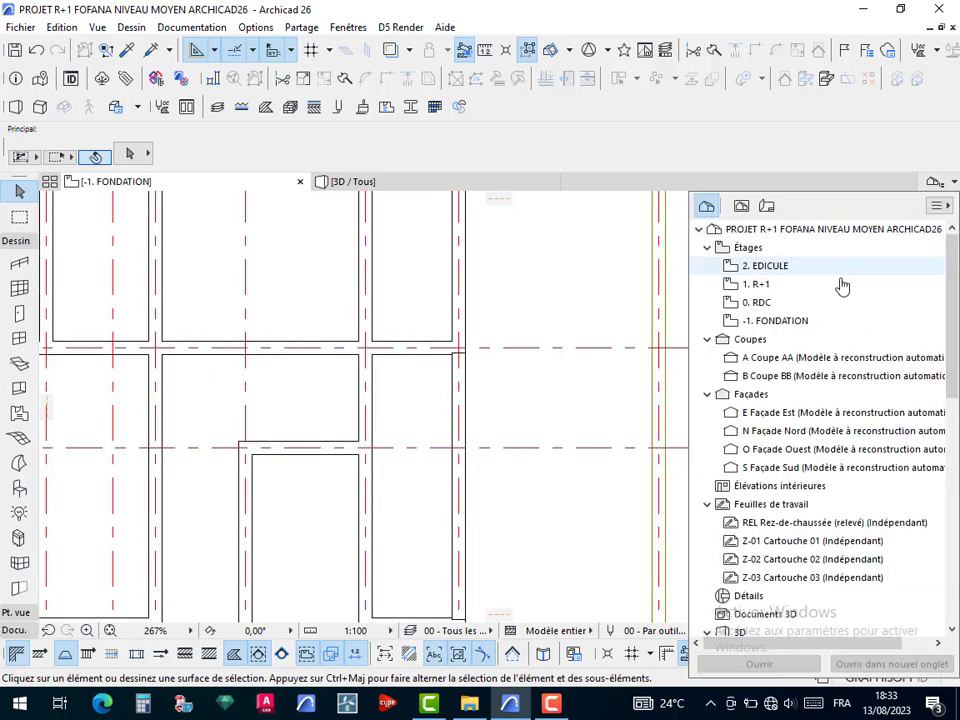
{"action": "left_click", "coordinate": [794, 307]}
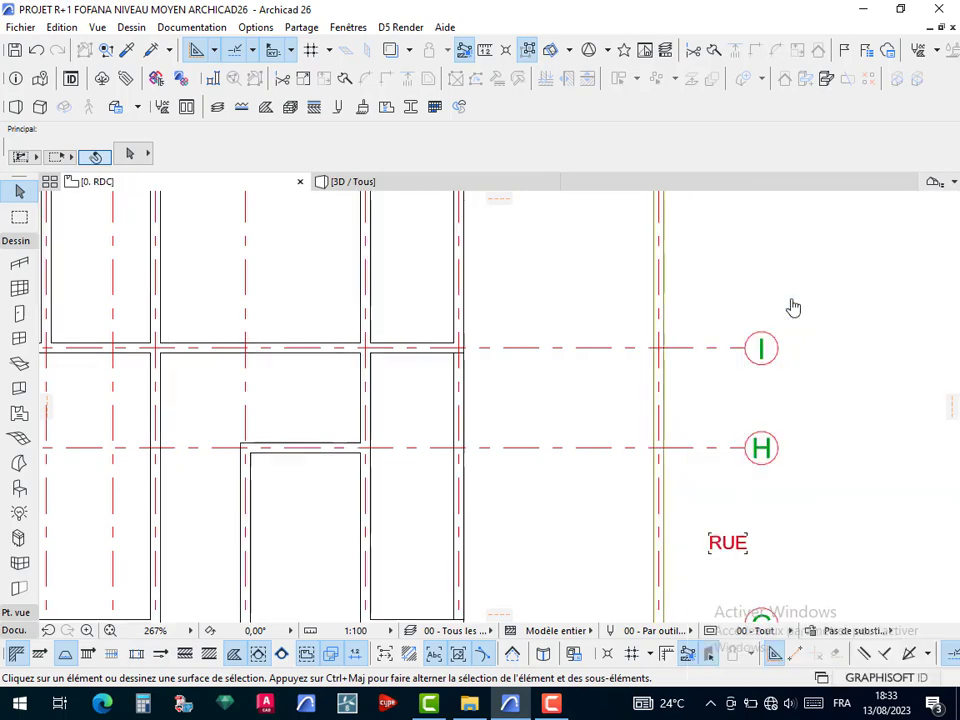
Open the 1. R+1 floor plan and view its complete axis grid
{"action": "left_click", "coordinate": [955, 186]}
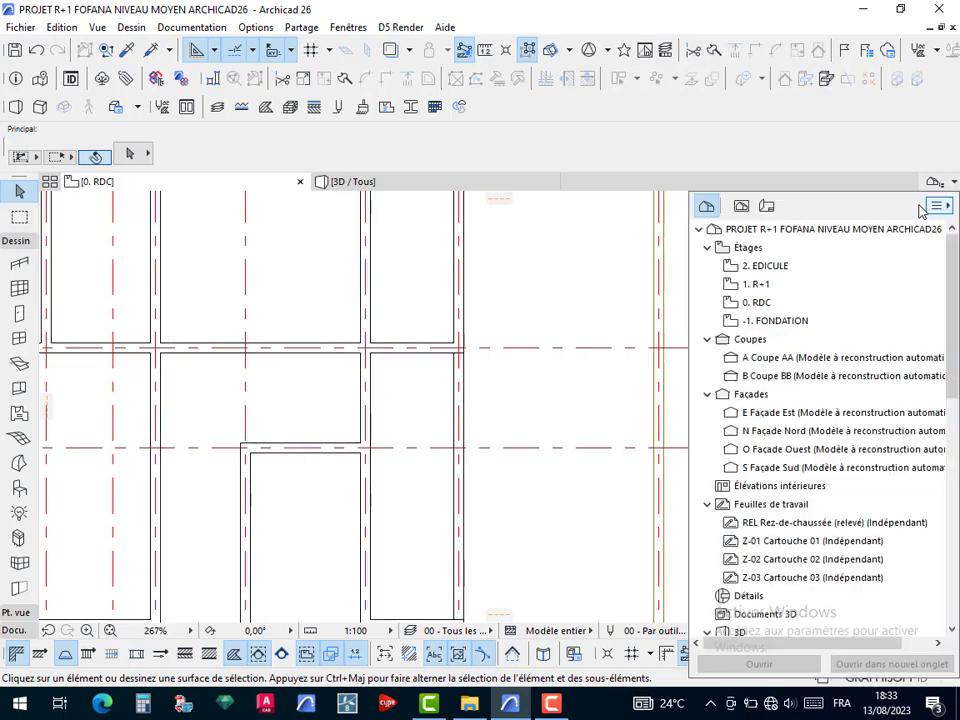
{"action": "left_click", "coordinate": [762, 280]}
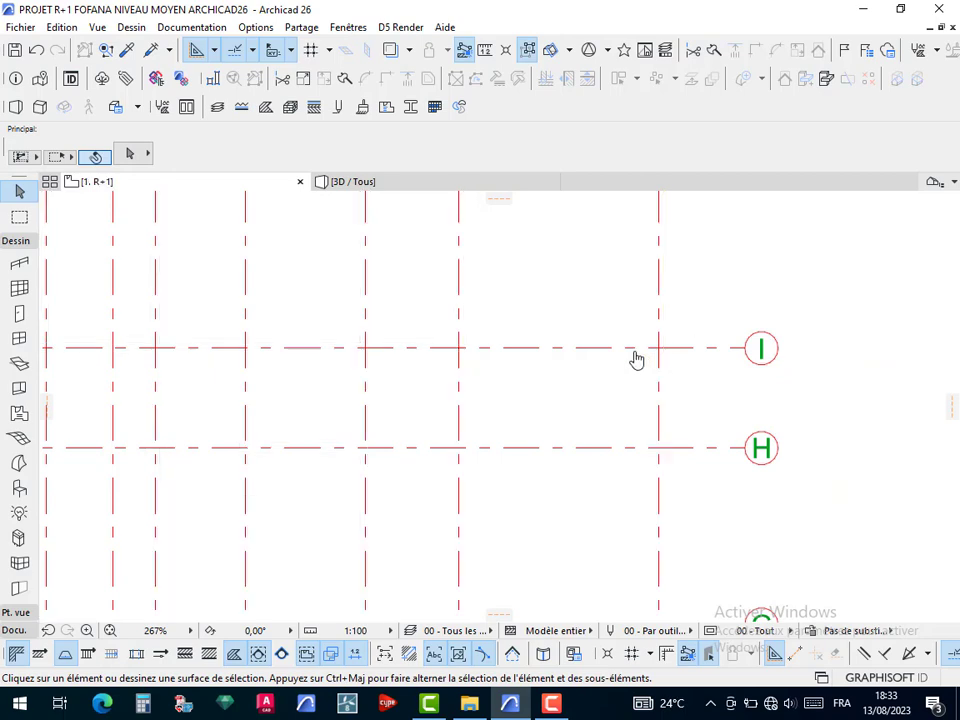
{"action": "scroll", "coordinate": [634, 356], "scroll_direction": "down", "scroll_amount": 6}
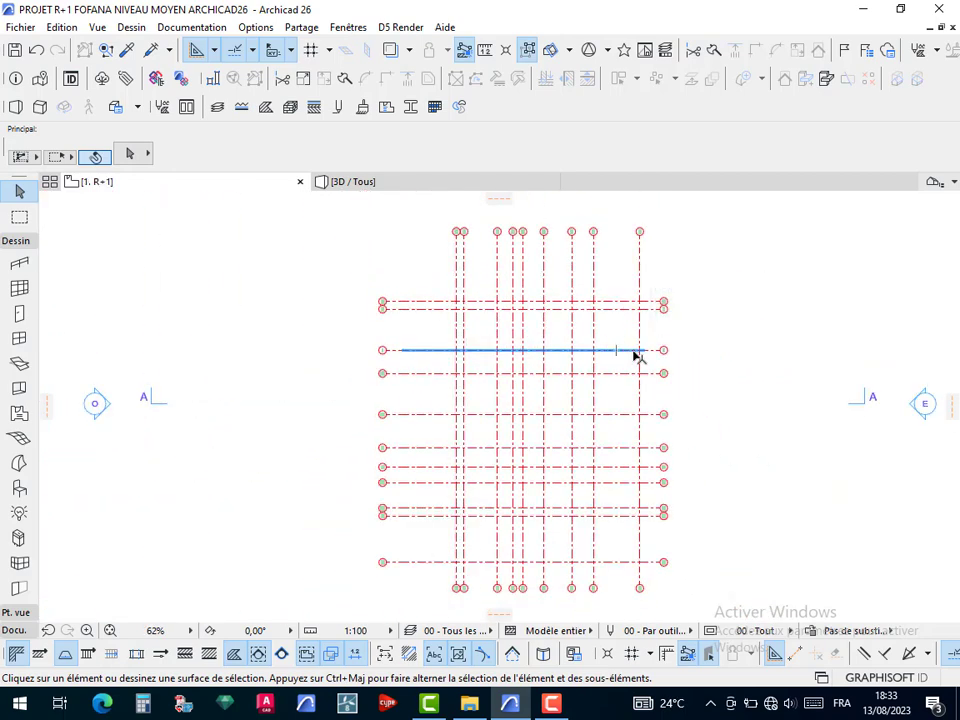
Return from the 1. R+1 axis grid to the -1. FONDATION floor plan
{"action": "scroll", "coordinate": [546, 265], "scroll_direction": "up", "scroll_amount": 2}
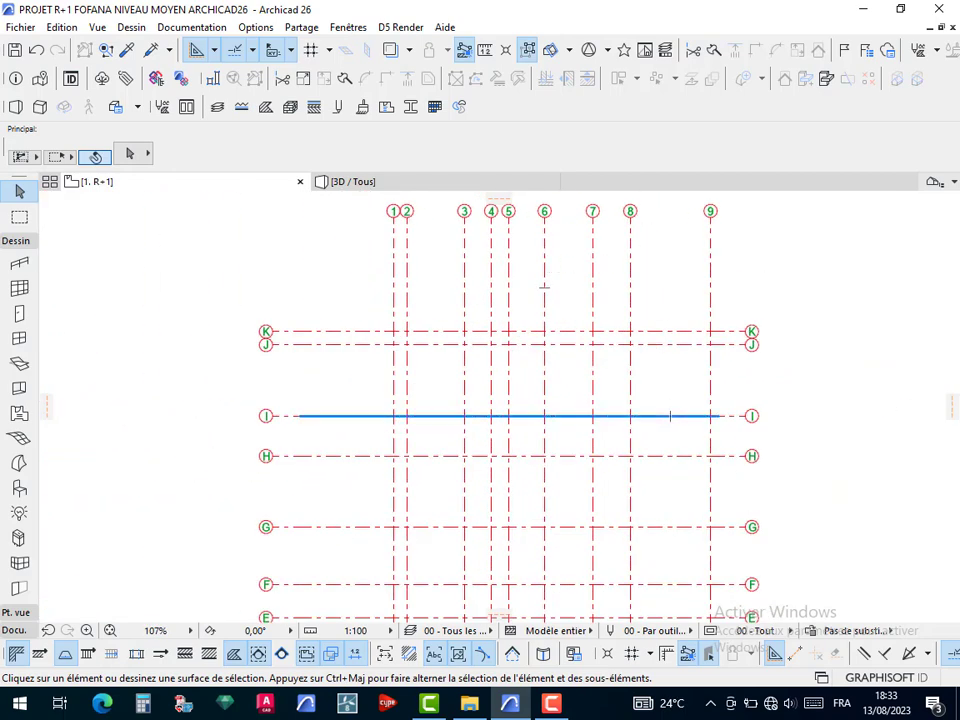
{"action": "left_click", "coordinate": [953, 185]}
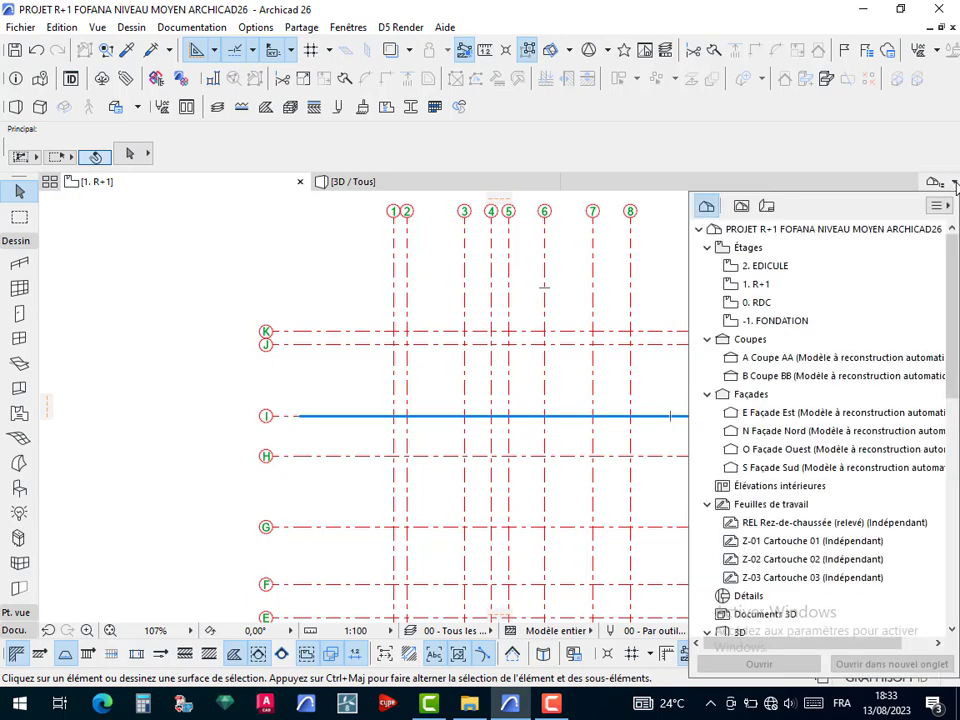
{"action": "double_click", "coordinate": [772, 321]}
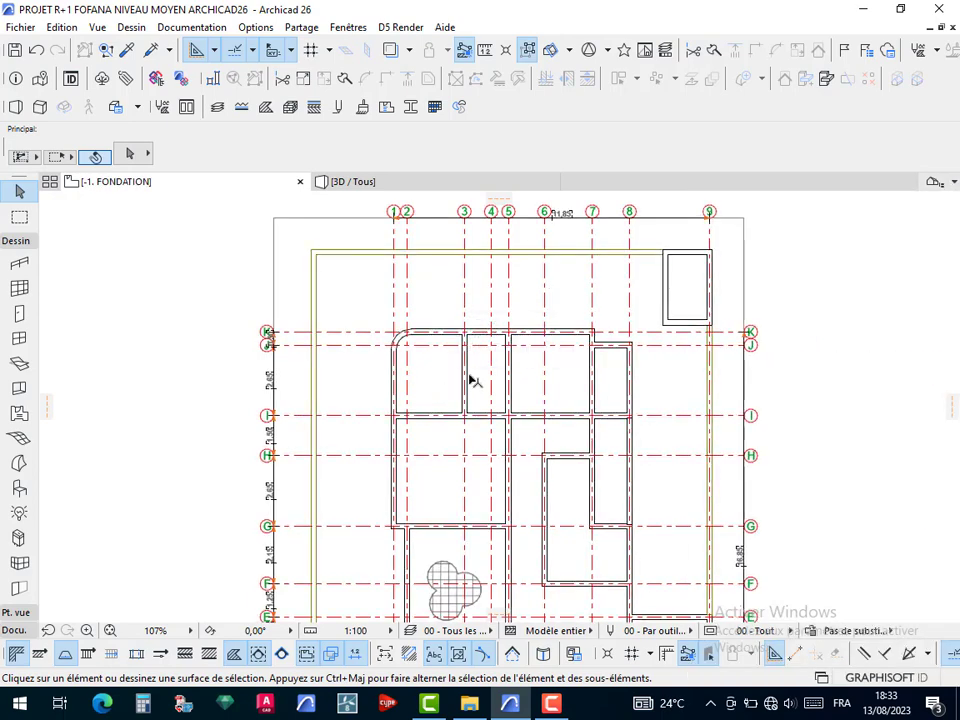
Select all grid axes on the -1. FONDATION plan and restrict their storey display to Étage d'implantation seulement (-1.)
{"action": "scroll", "coordinate": [460, 385], "scroll_direction": "down", "scroll_amount": 4}
{"action": "left_click", "coordinate": [20, 242]}
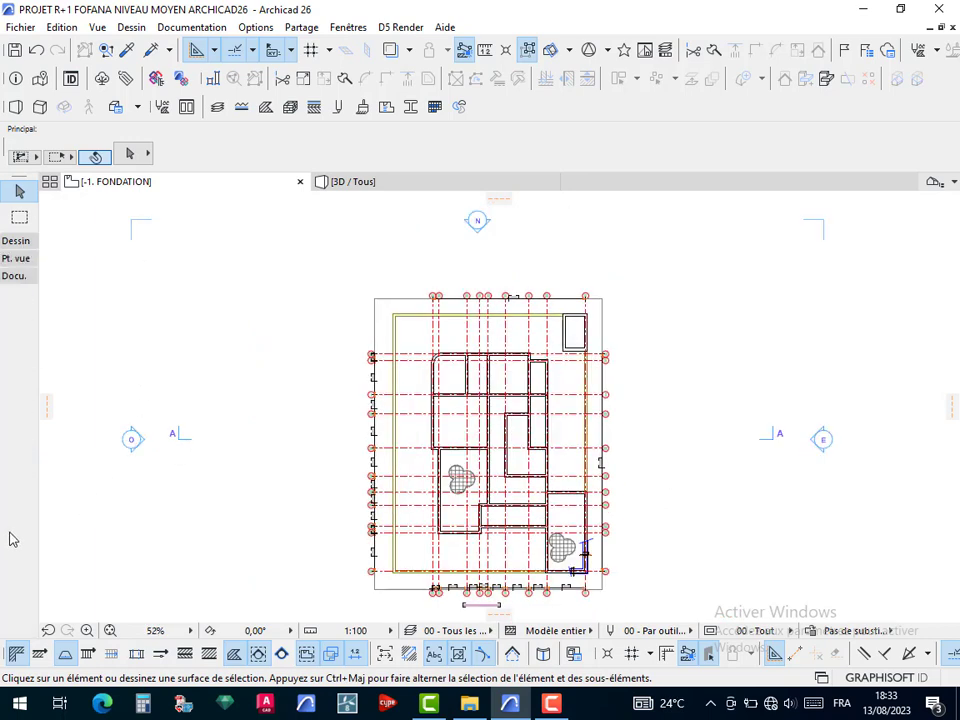
{"action": "left_click", "coordinate": [15, 278]}
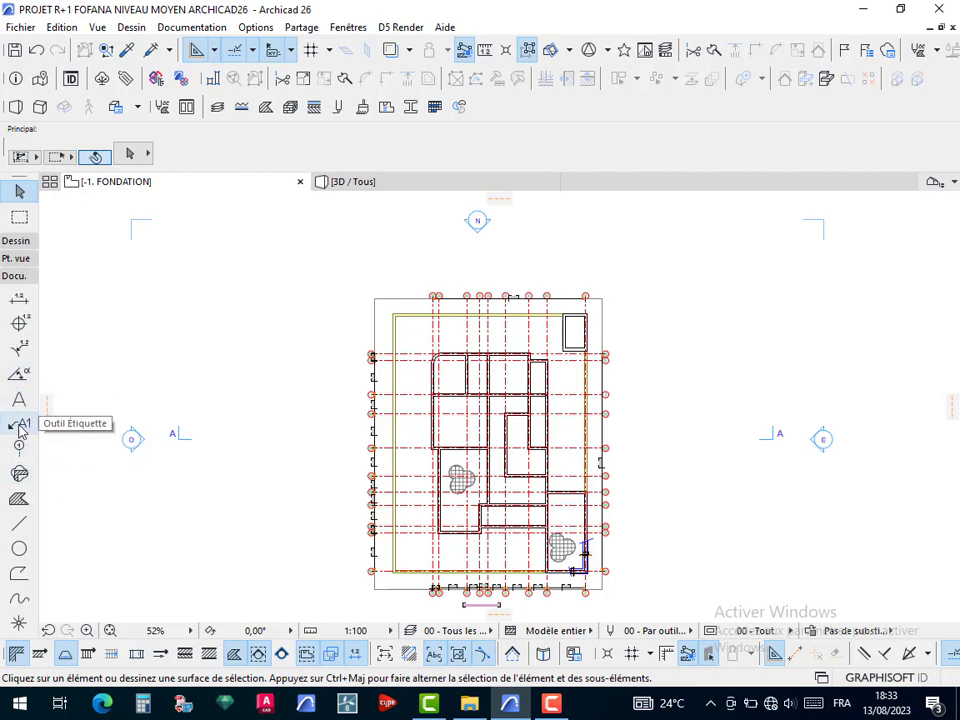
{"action": "left_click", "coordinate": [20, 445]}
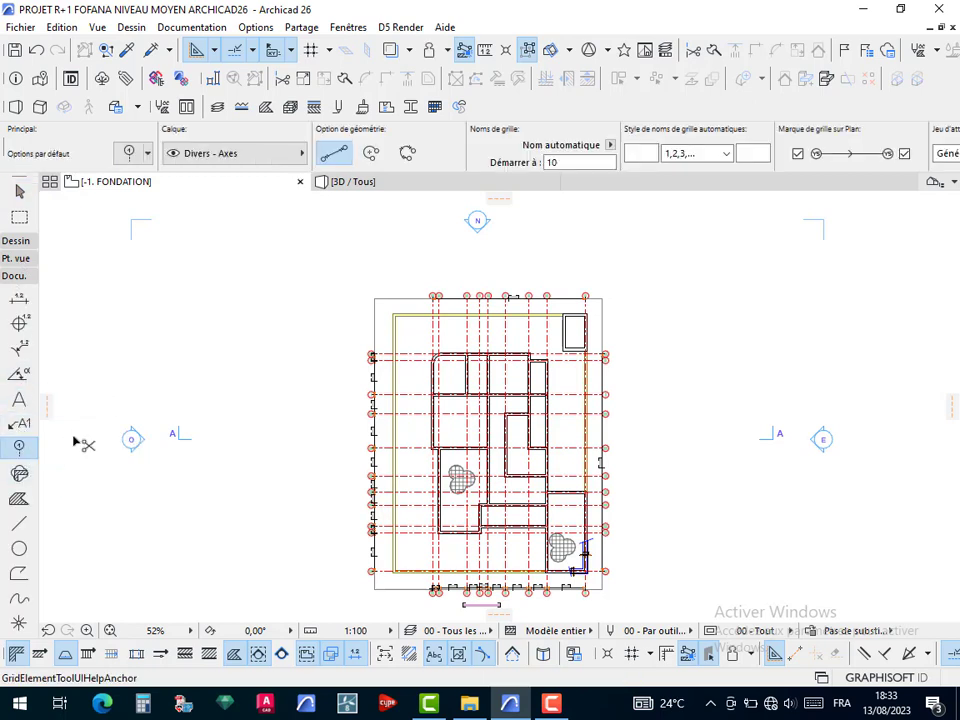
{"action": "key", "text": "ctrl+a"}
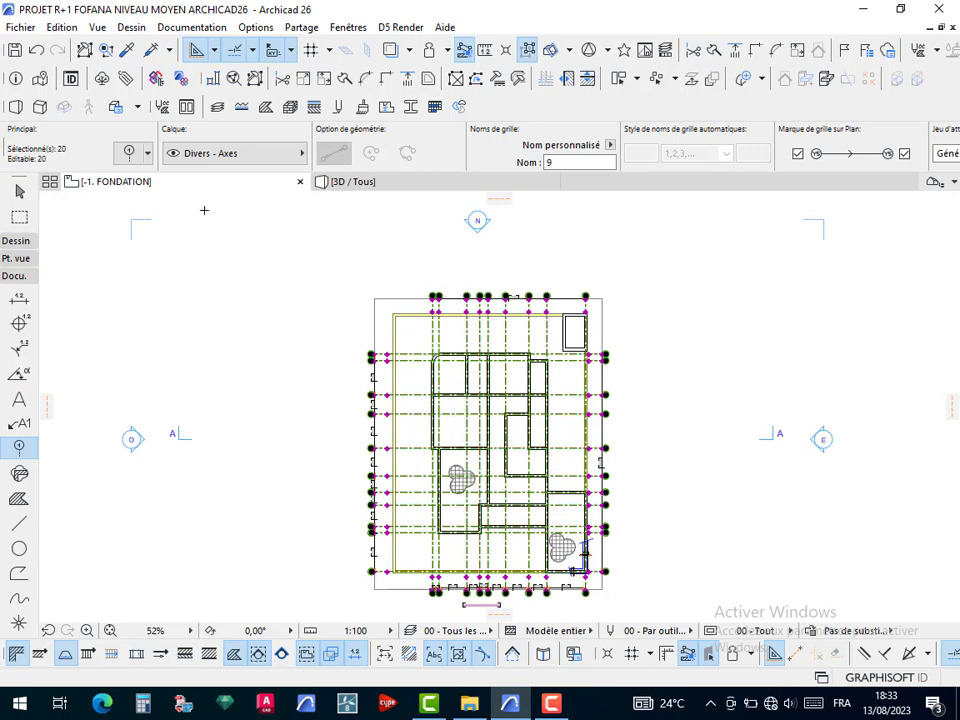
{"action": "left_click", "coordinate": [128, 153]}
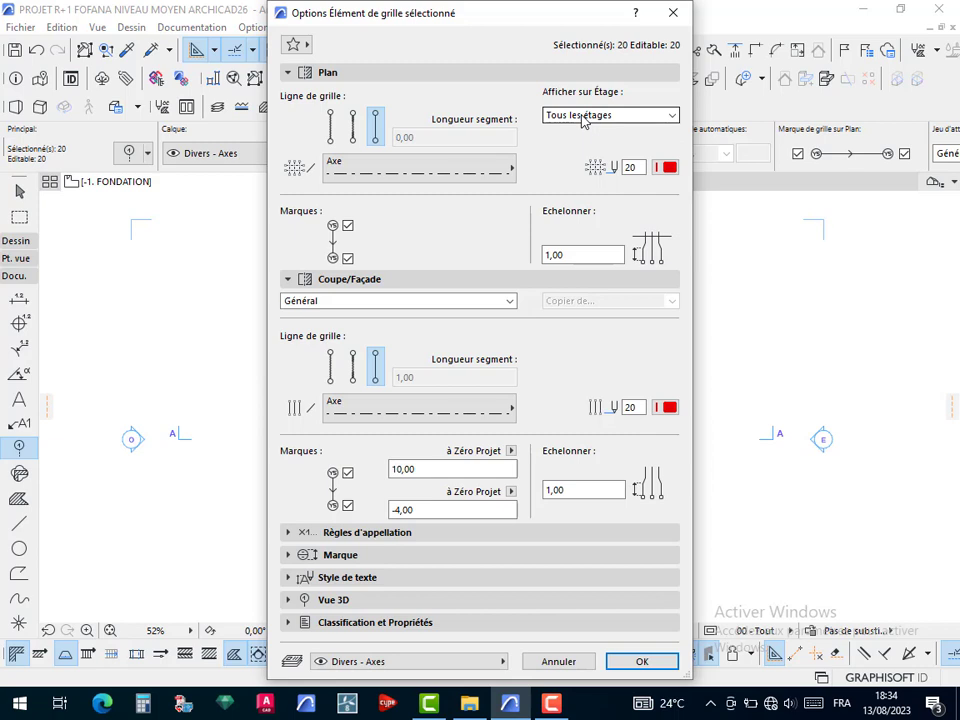
{"action": "left_click", "coordinate": [583, 116]}
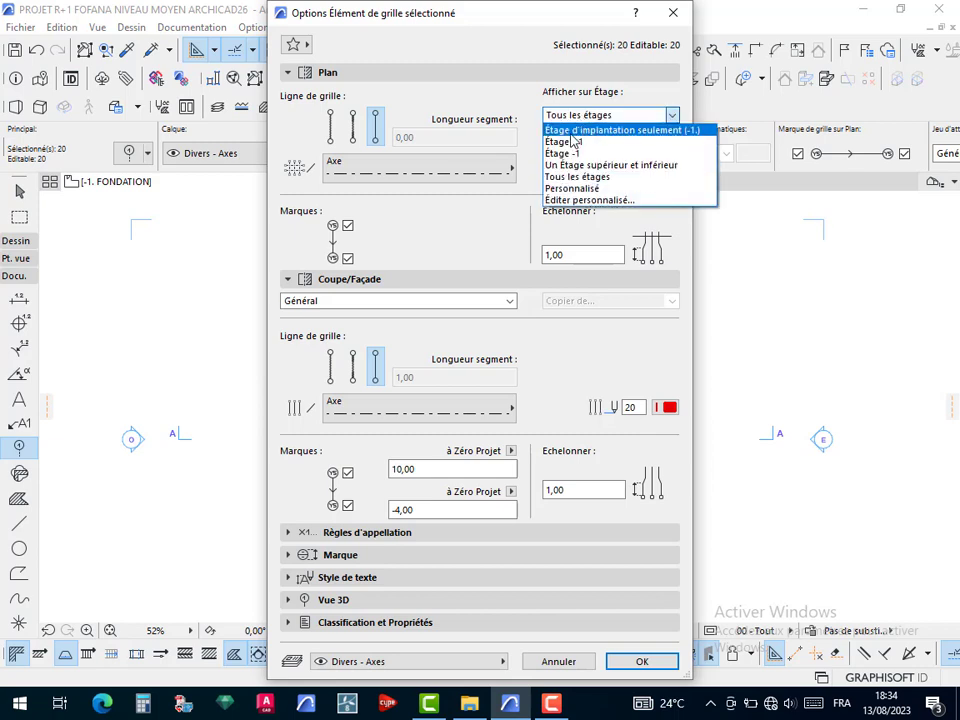
{"action": "left_click", "coordinate": [660, 134]}
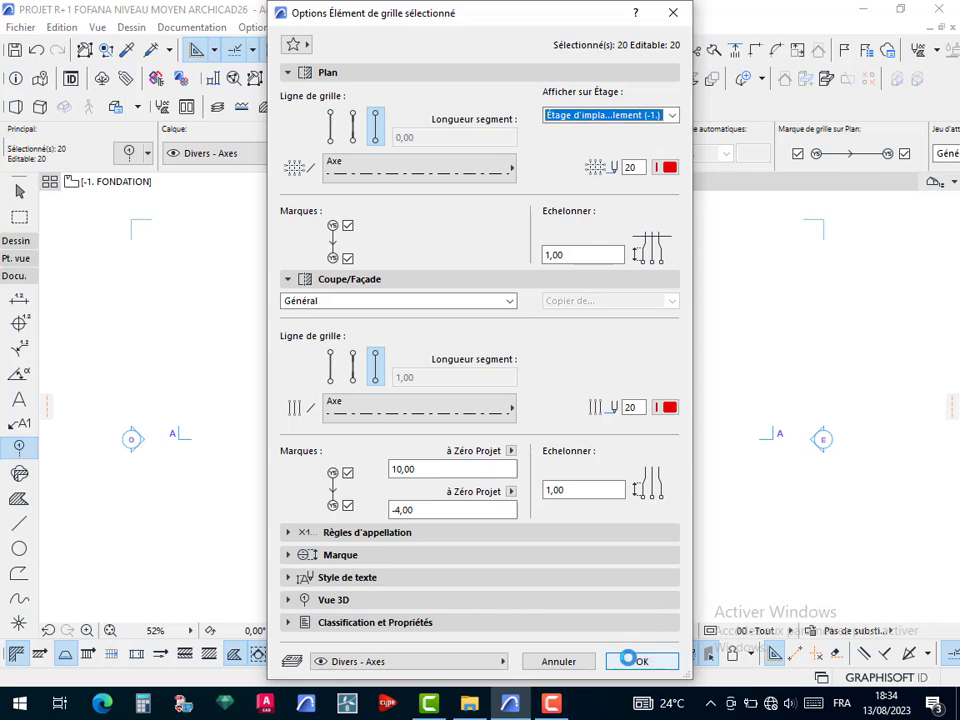
{"action": "left_click", "coordinate": [329, 600]}
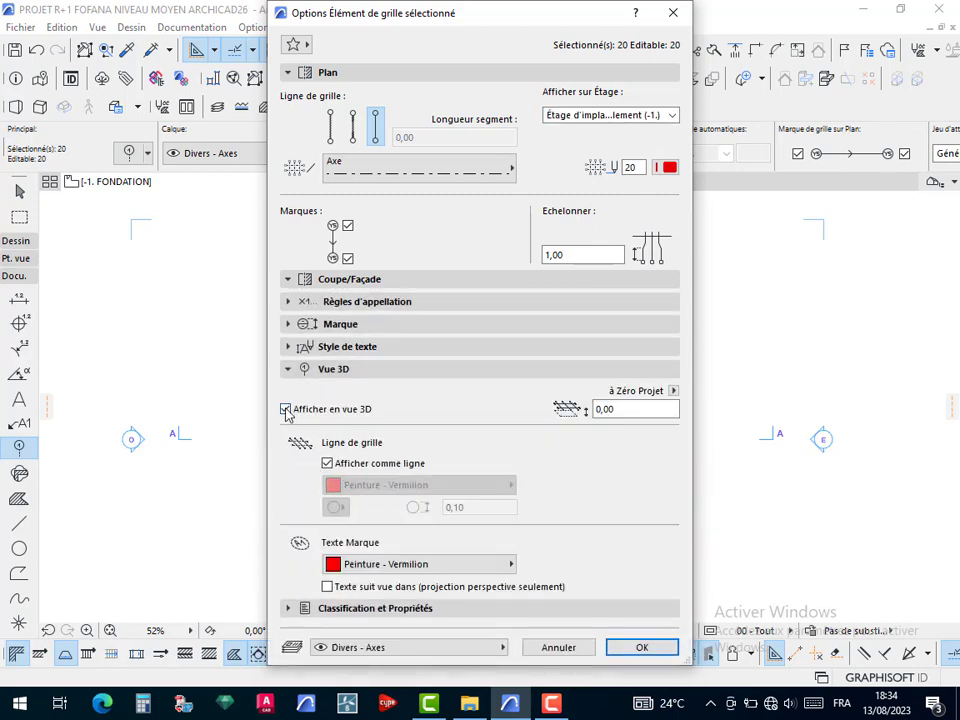
{"action": "left_click", "coordinate": [642, 647]}
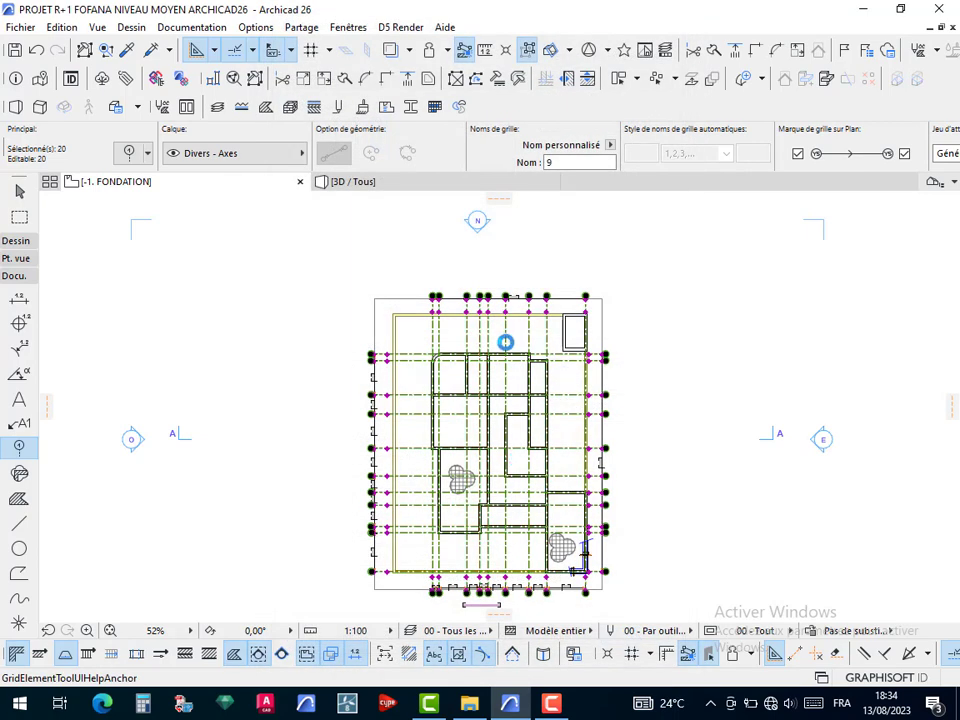
{"action": "scroll", "coordinate": [508, 468], "scroll_direction": "up", "scroll_amount": 3}
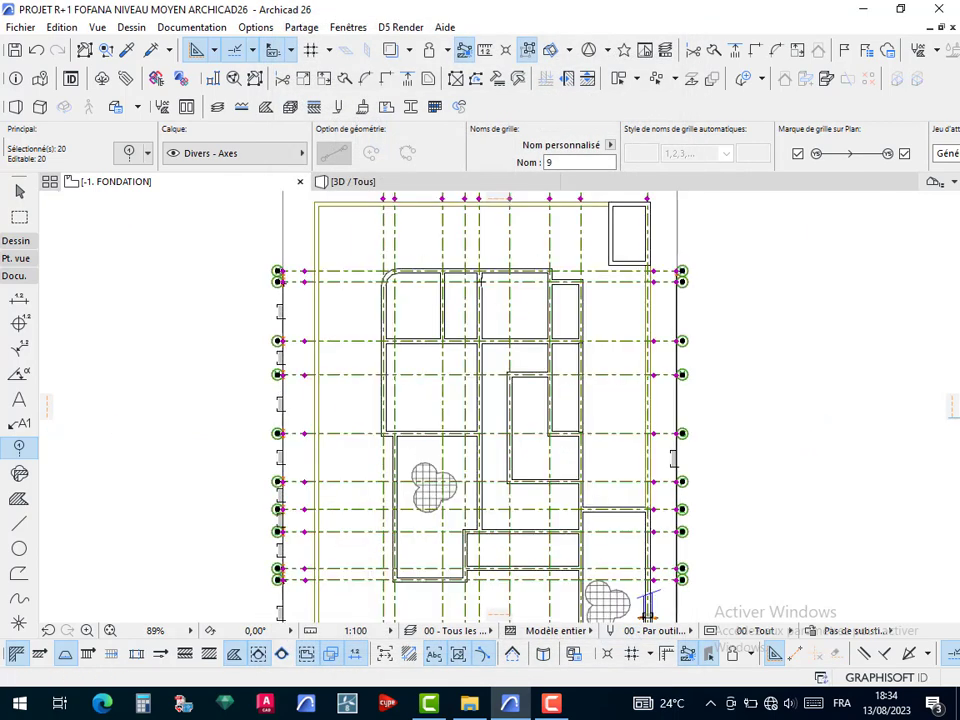
{"action": "key", "text": "Escape"}
{"action": "key", "text": "Escape"}
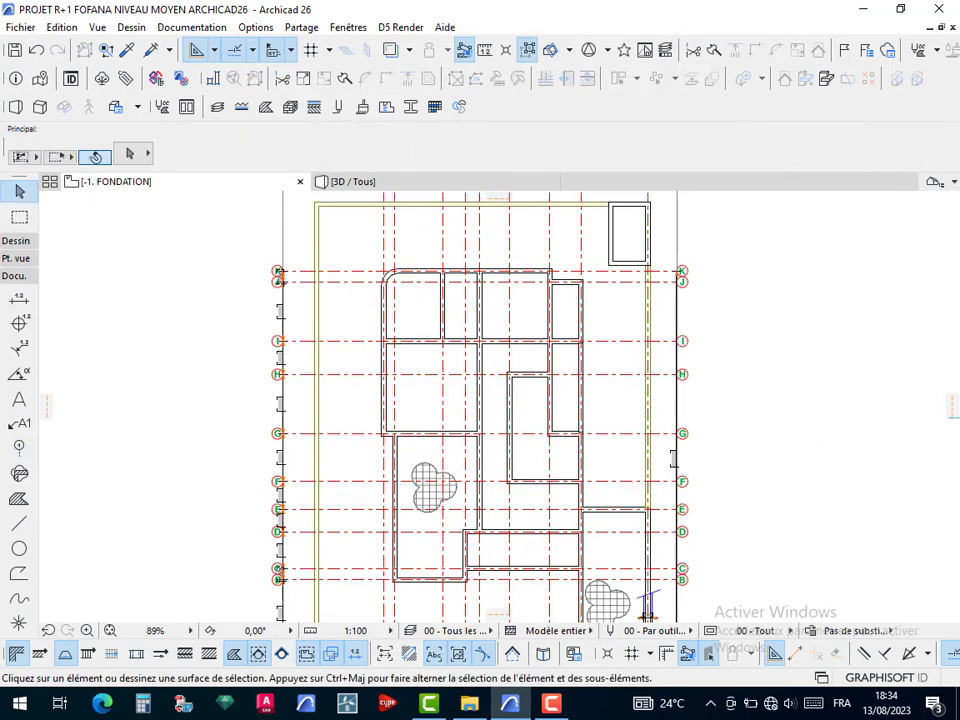
Open the 0. RDC floor plan and inspect its walls and dimensions for any remaining grid axes
{"action": "left_click", "coordinate": [938, 182]}
{"action": "double_click", "coordinate": [755, 303]}
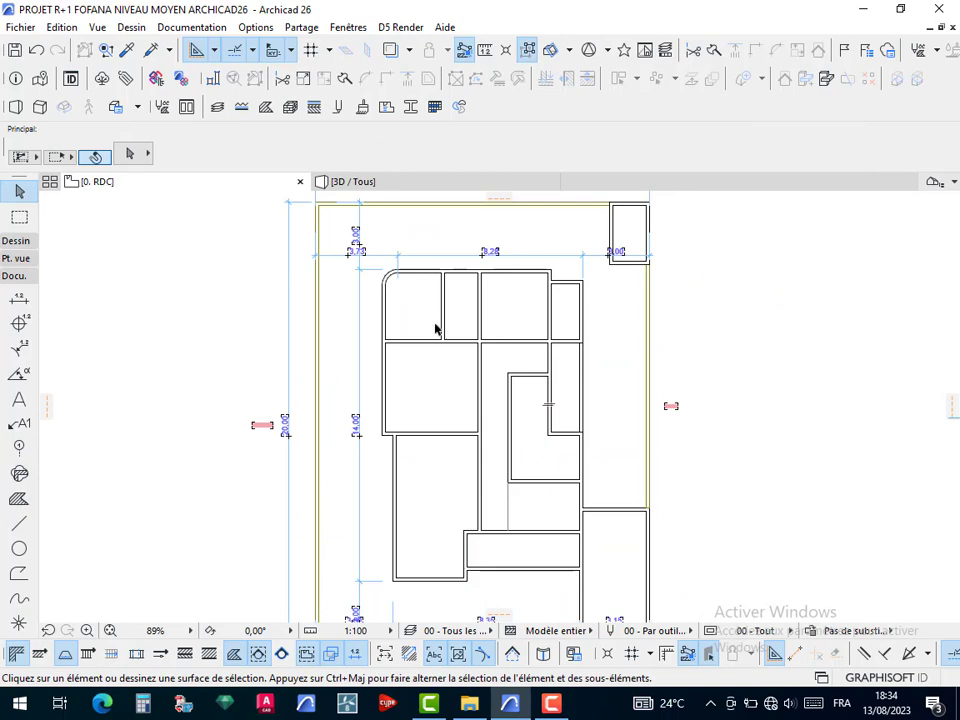
{"action": "scroll", "coordinate": [440, 325], "scroll_direction": "up", "scroll_amount": 3}
{"action": "scroll", "coordinate": [446, 321], "scroll_direction": "down", "scroll_amount": 5}
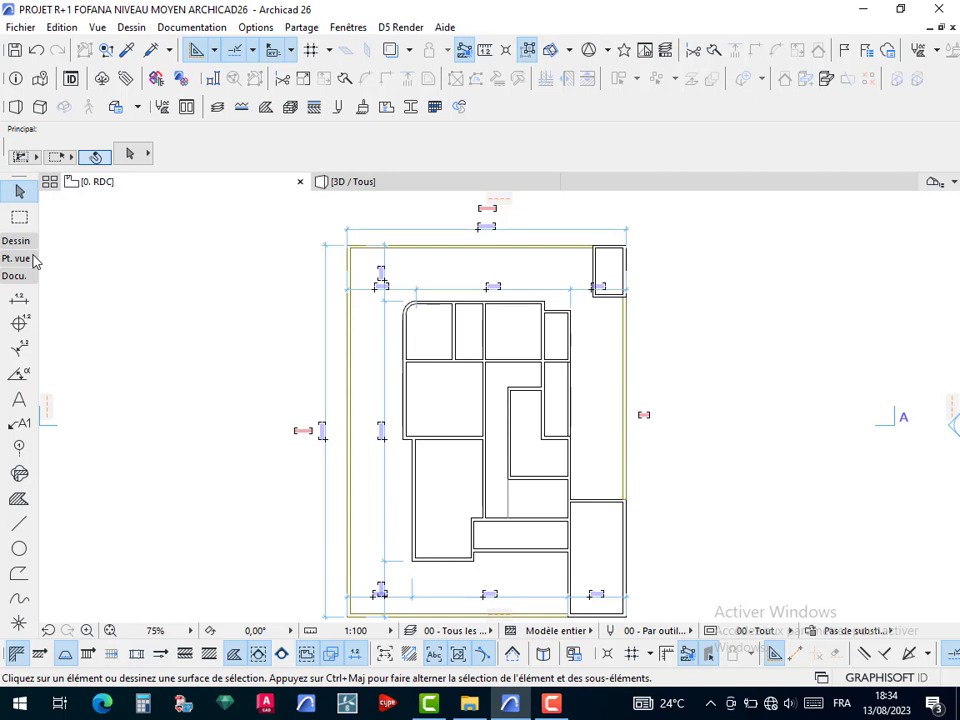
{"action": "scroll", "coordinate": [482, 340], "scroll_direction": "down", "scroll_amount": 4}
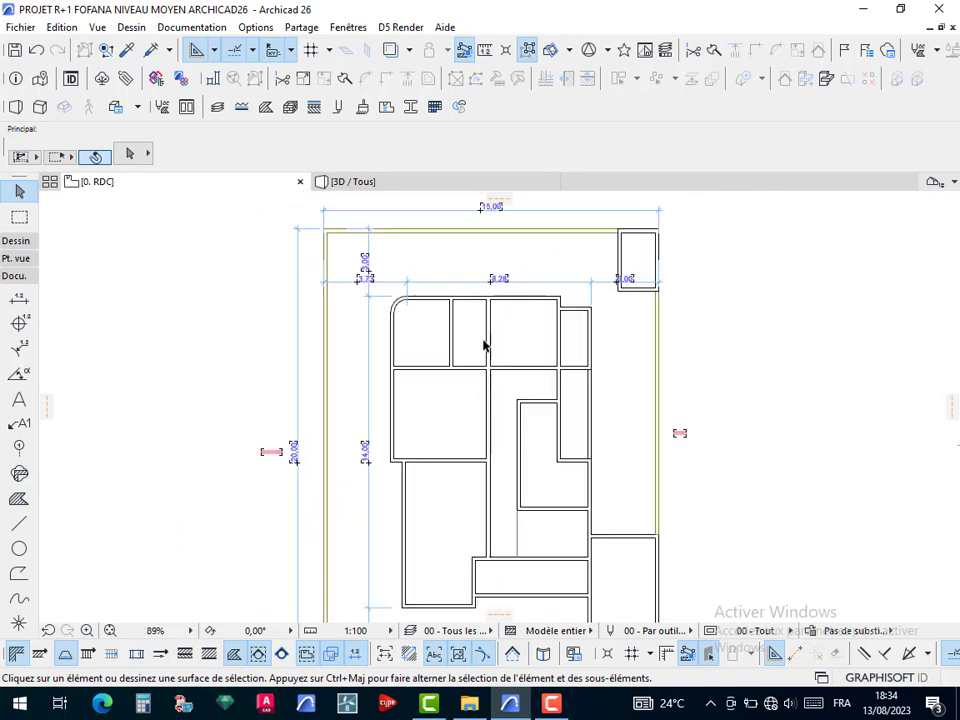
{"action": "scroll", "coordinate": [489, 506], "scroll_direction": "up", "scroll_amount": 4}
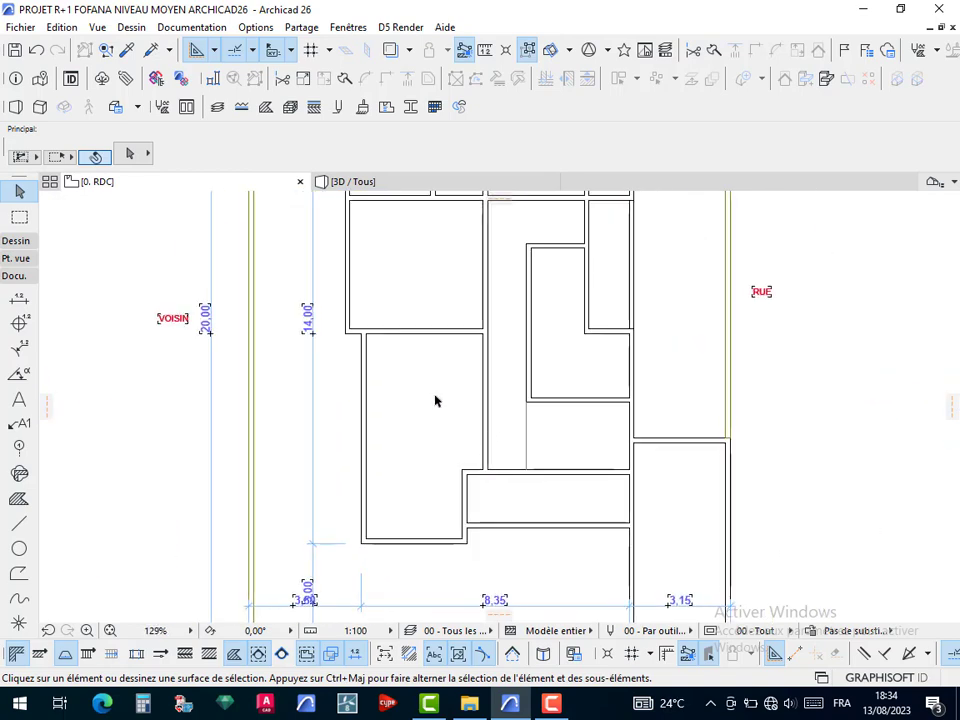
{"action": "scroll", "coordinate": [482, 412], "scroll_direction": "down", "scroll_amount": 2}
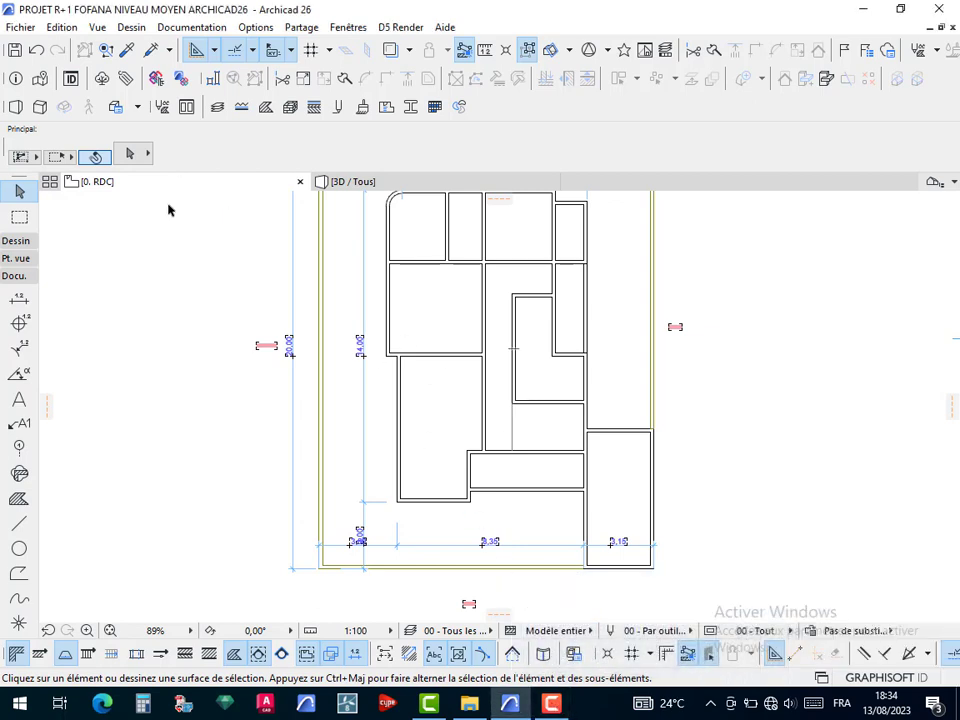
Open the Door tool's default settings and browse the empty opening models in Ouvertures porte vides 26
{"action": "left_click", "coordinate": [16, 241]}
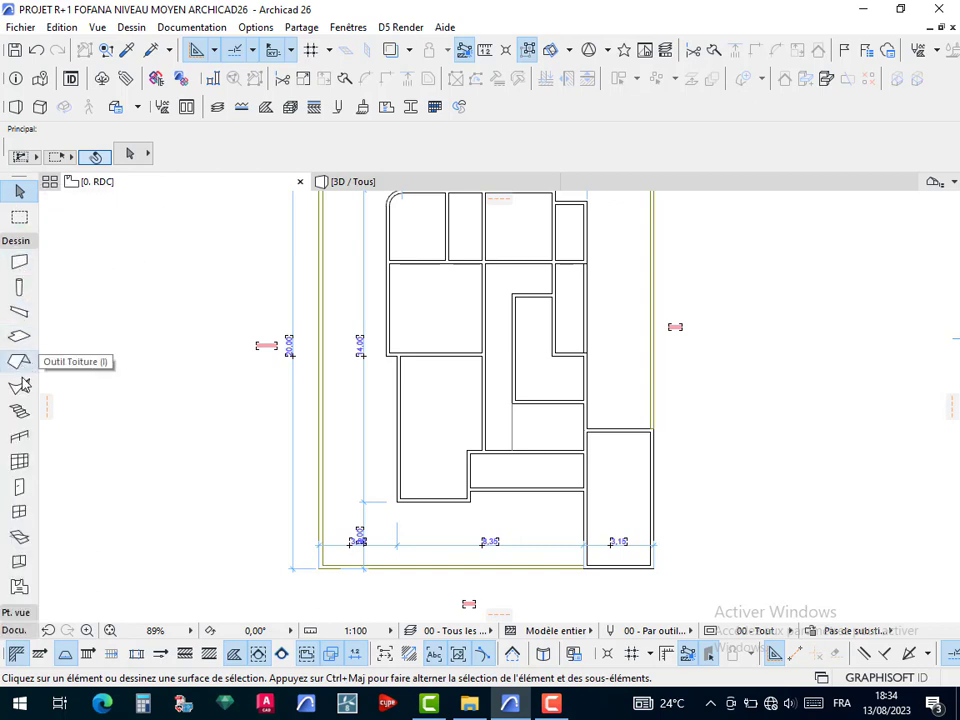
{"action": "left_click", "coordinate": [19, 486]}
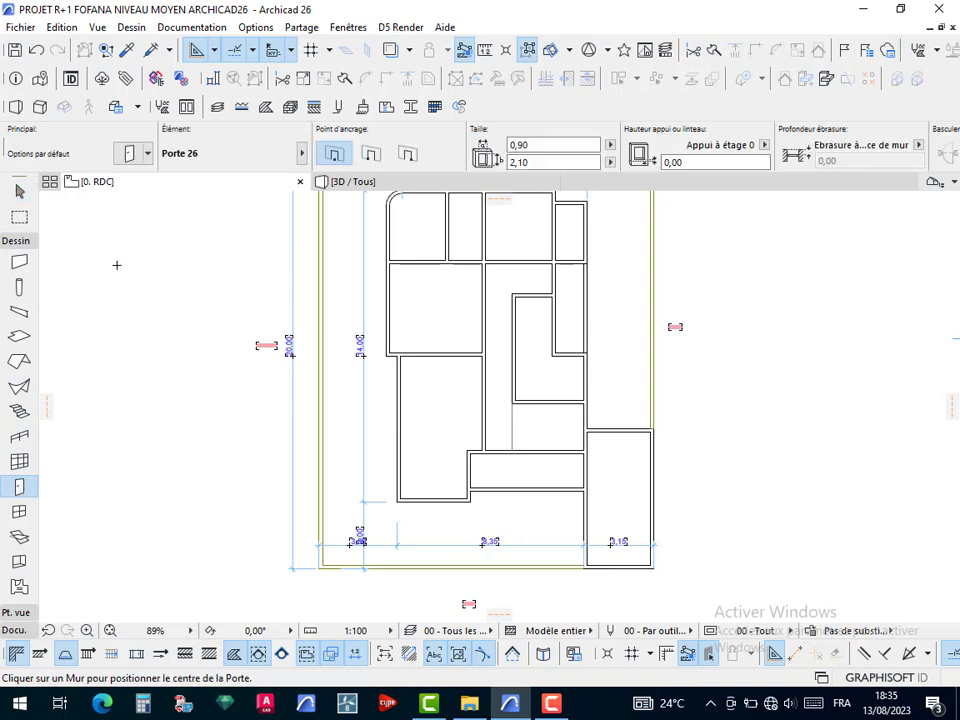
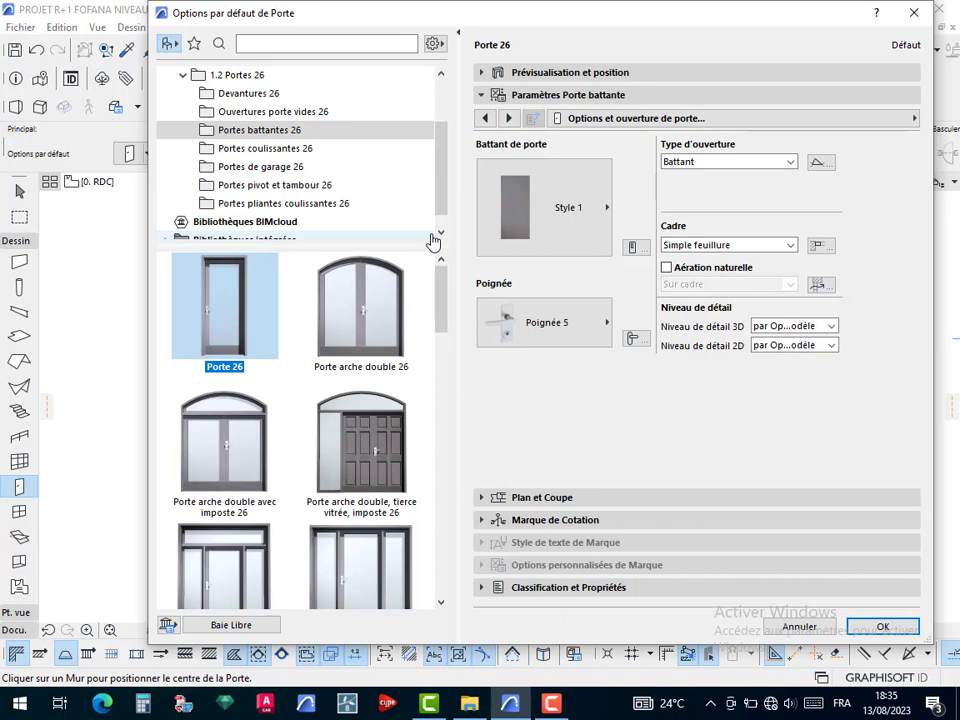
{"action": "left_click", "coordinate": [255, 112]}
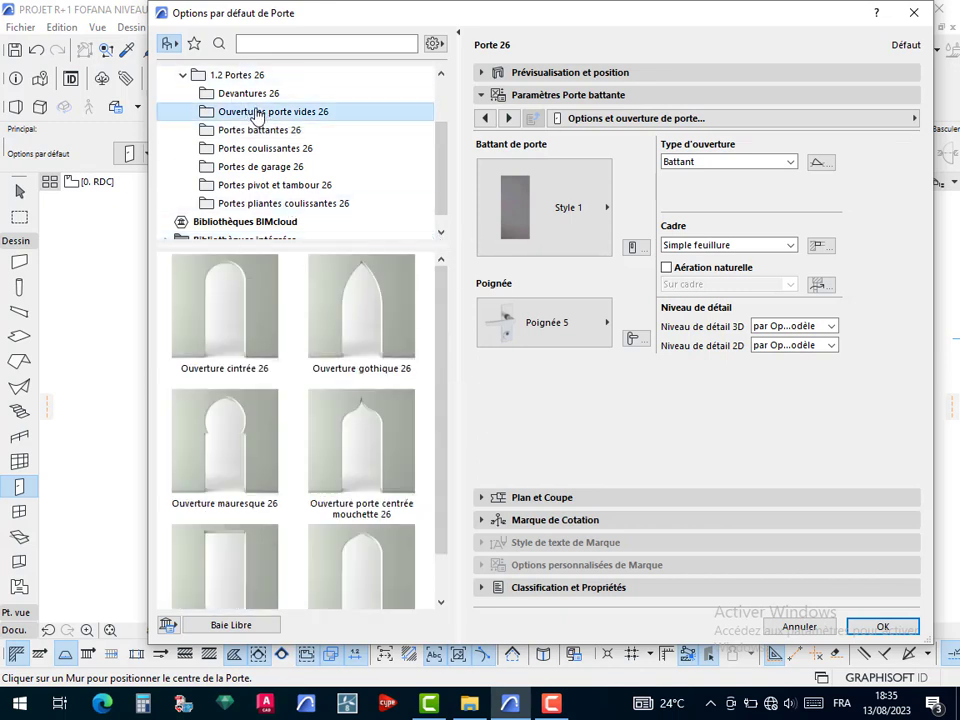
{"action": "scroll", "coordinate": [300, 390], "scroll_direction": "down", "scroll_amount": 1}
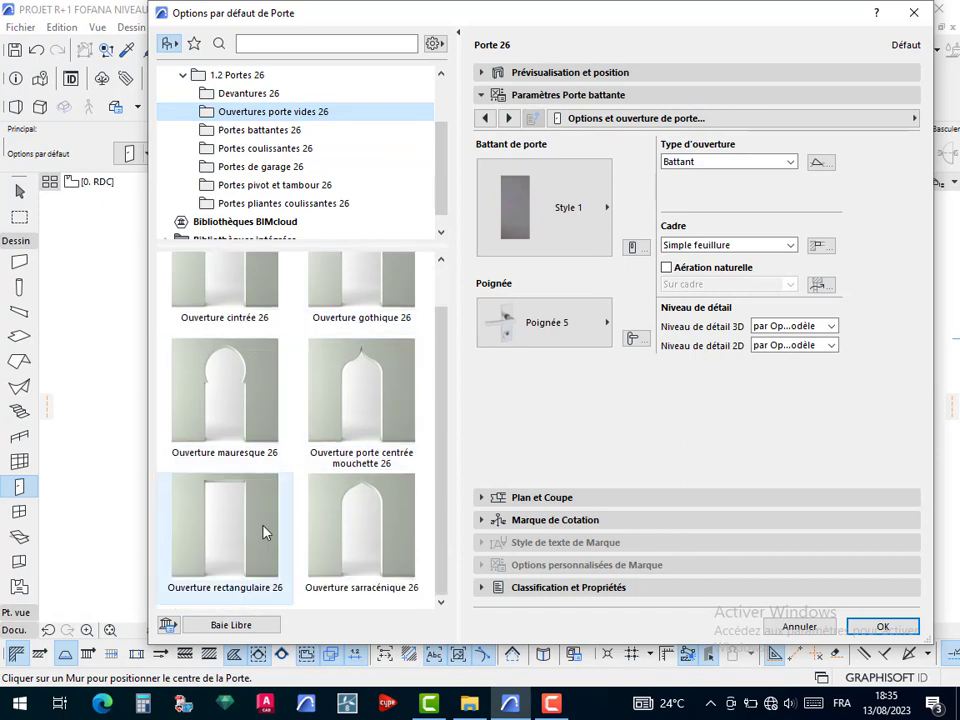
{"action": "scroll", "coordinate": [320, 325], "scroll_direction": "up", "scroll_amount": 1}
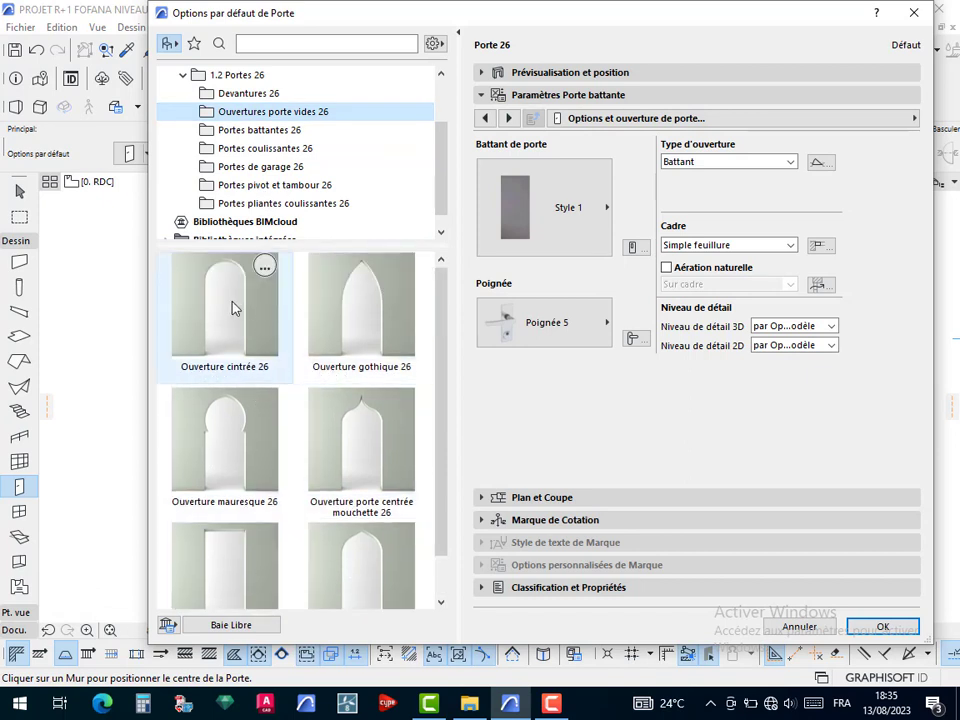
{"action": "scroll", "coordinate": [356, 407], "scroll_direction": "down", "scroll_amount": 1}
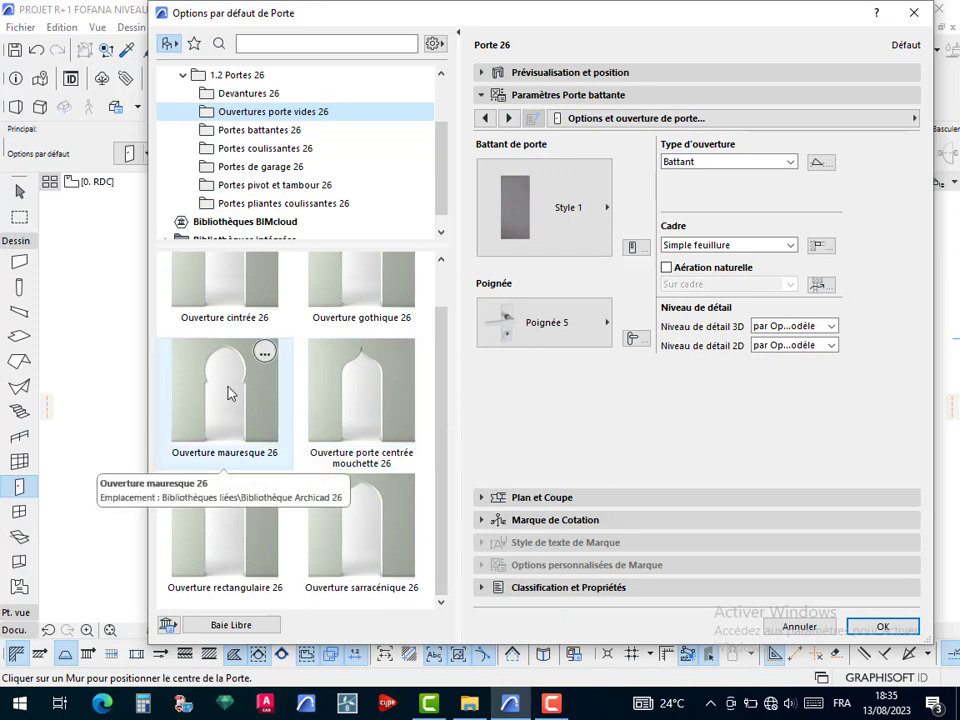
{"action": "scroll", "coordinate": [233, 390], "scroll_direction": "up", "scroll_amount": 1}
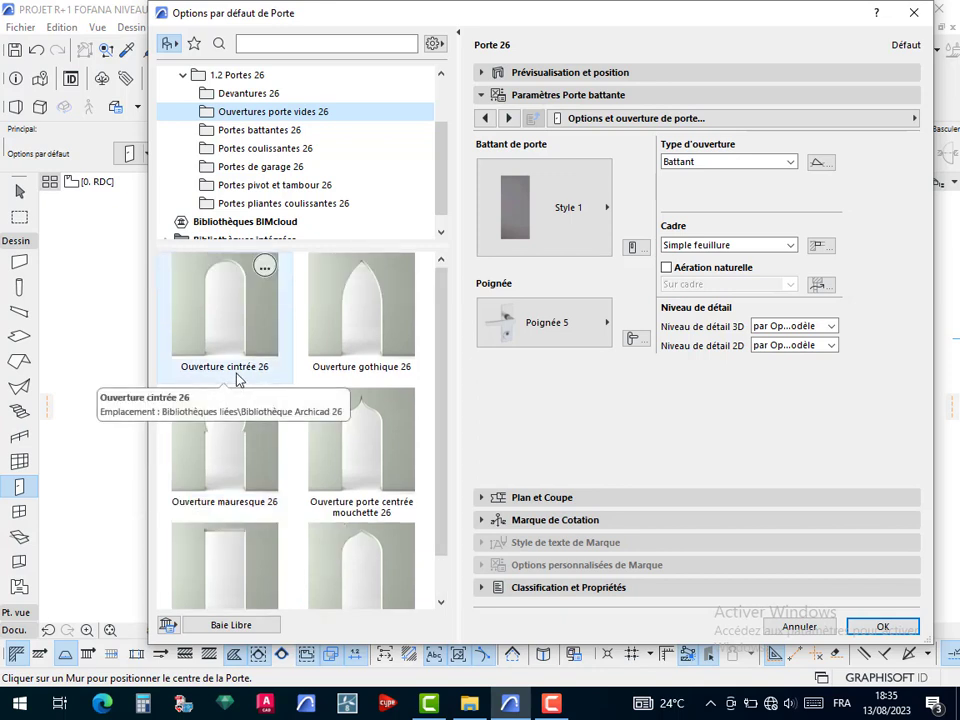
Choose Porte 26 from the Portes battantes 26 folder and look through the other hinged door models
{"action": "left_click", "coordinate": [268, 132]}
{"action": "left_click", "coordinate": [220, 309]}
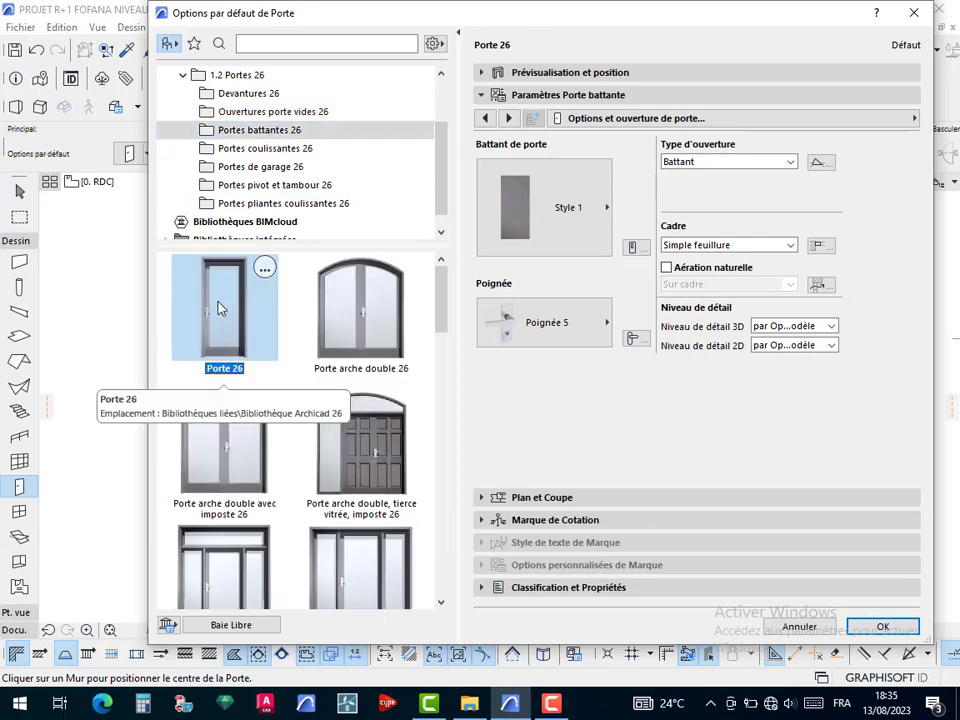
{"action": "scroll", "coordinate": [220, 309], "scroll_direction": "down", "scroll_amount": 6}
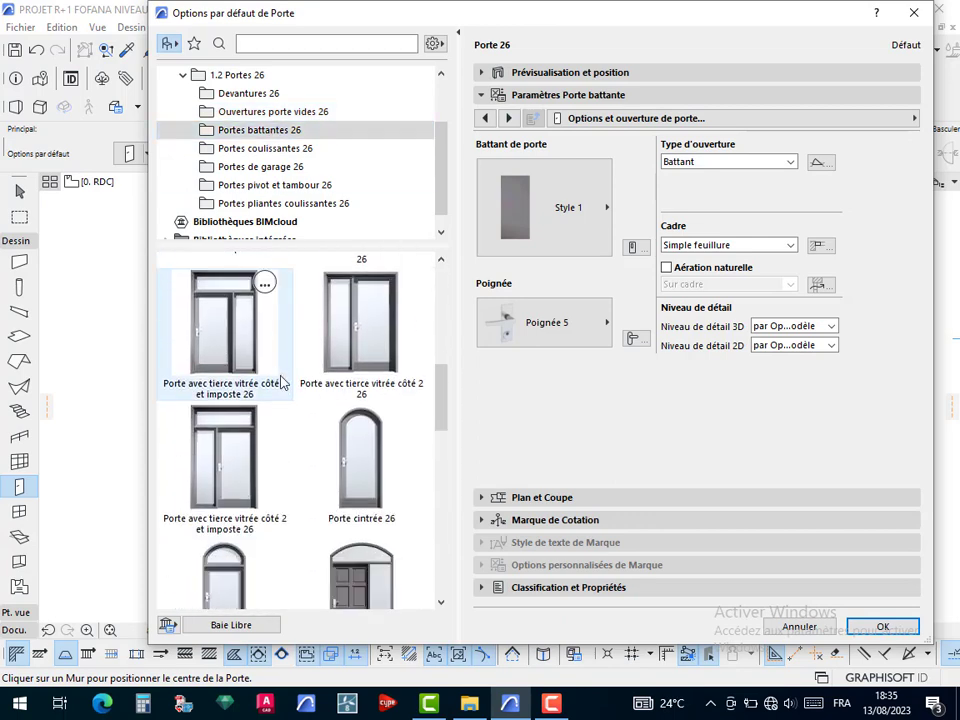
{"action": "scroll", "coordinate": [290, 379], "scroll_direction": "down", "scroll_amount": 2}
{"action": "scroll", "coordinate": [290, 381], "scroll_direction": "up", "scroll_amount": 5}
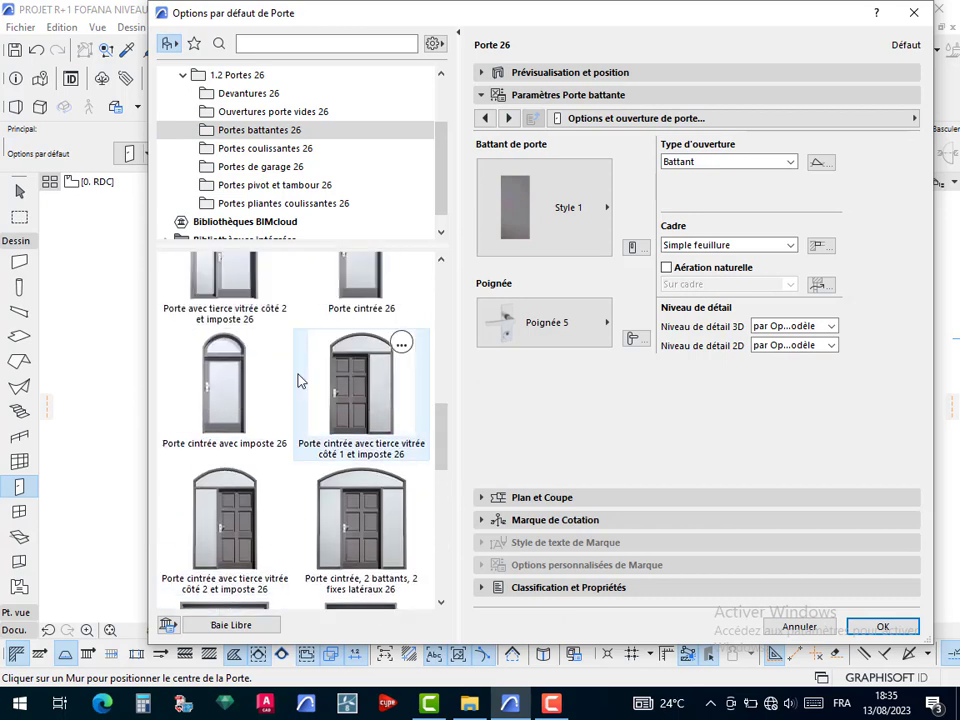
{"action": "scroll", "coordinate": [290, 376], "scroll_direction": "up", "scroll_amount": 3}
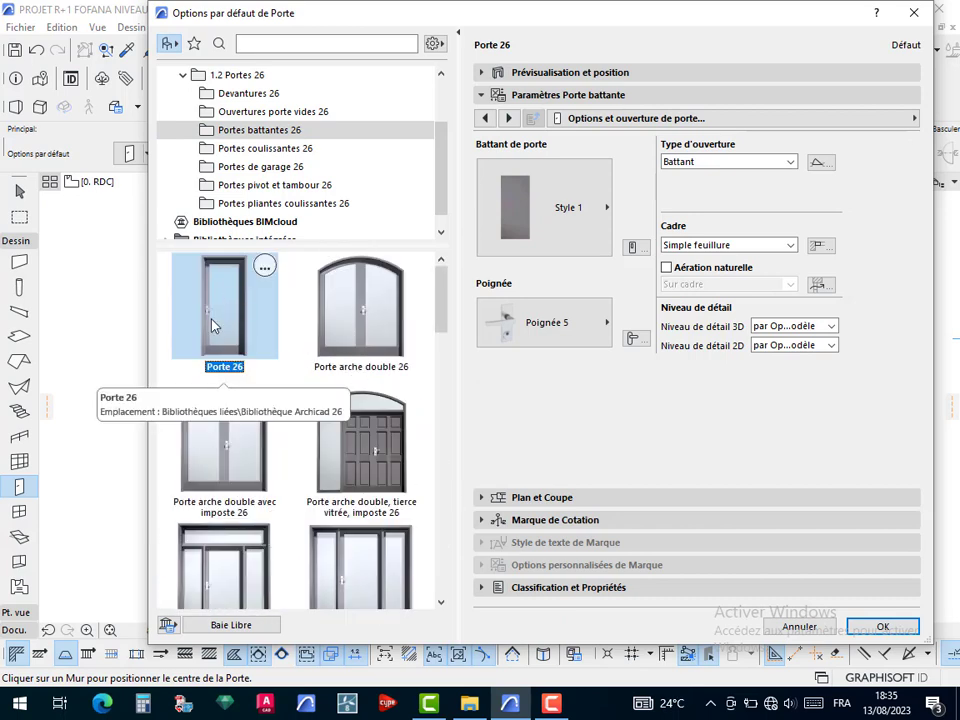
Look through the leaf designs for Porte 26 and set its Battant de porte to Style 7
{"action": "left_click", "coordinate": [566, 210]}
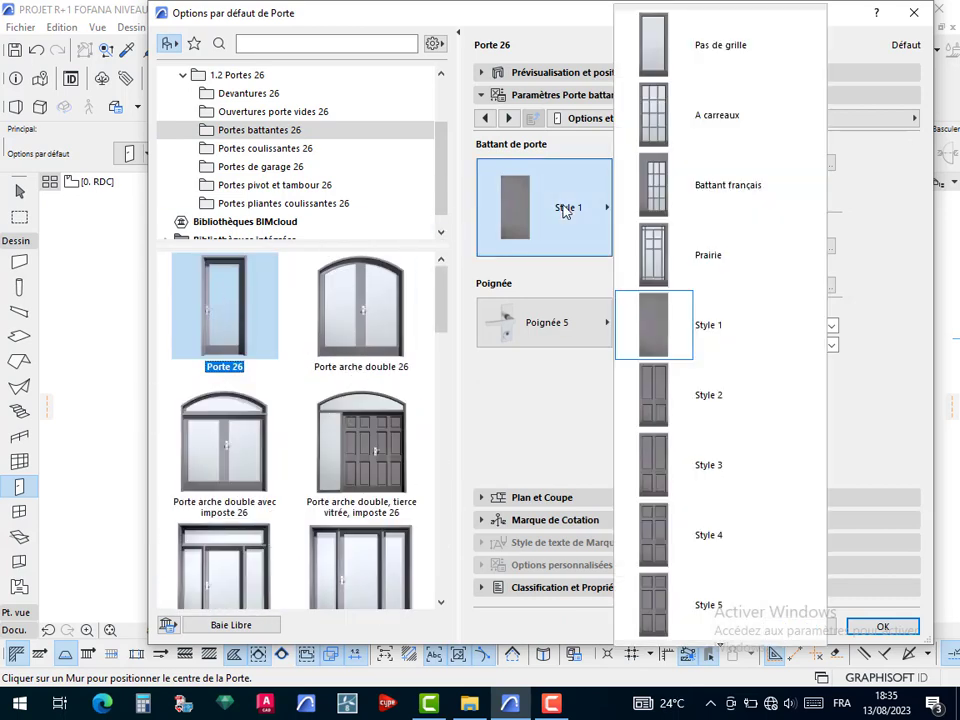
{"action": "scroll", "coordinate": [666, 392], "scroll_direction": "down", "scroll_amount": 8}
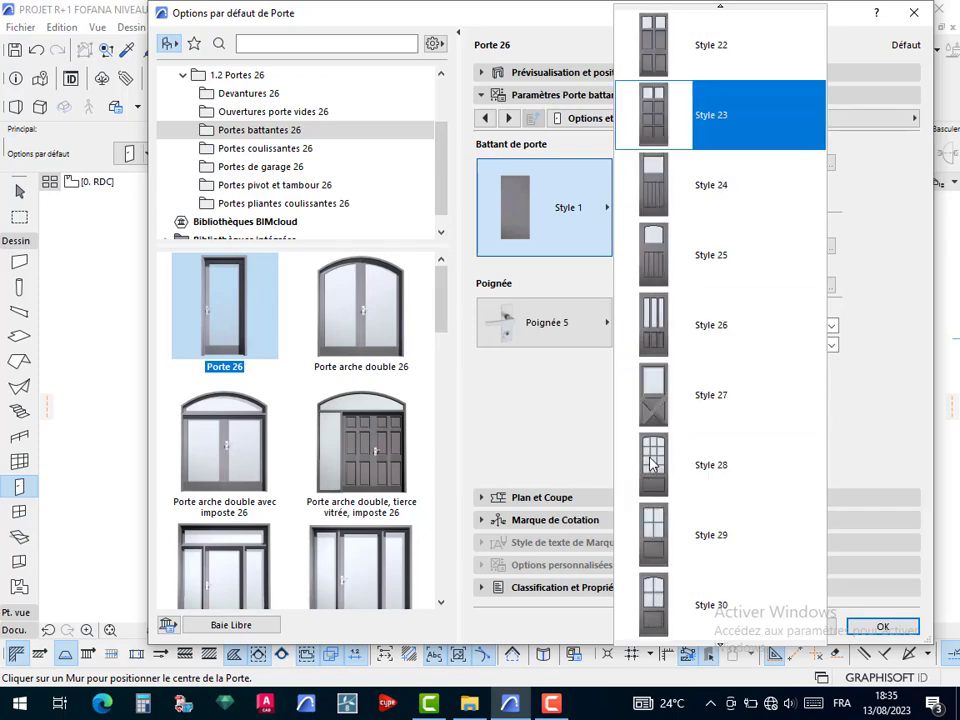
{"action": "scroll", "coordinate": [652, 463], "scroll_direction": "down", "scroll_amount": 12}
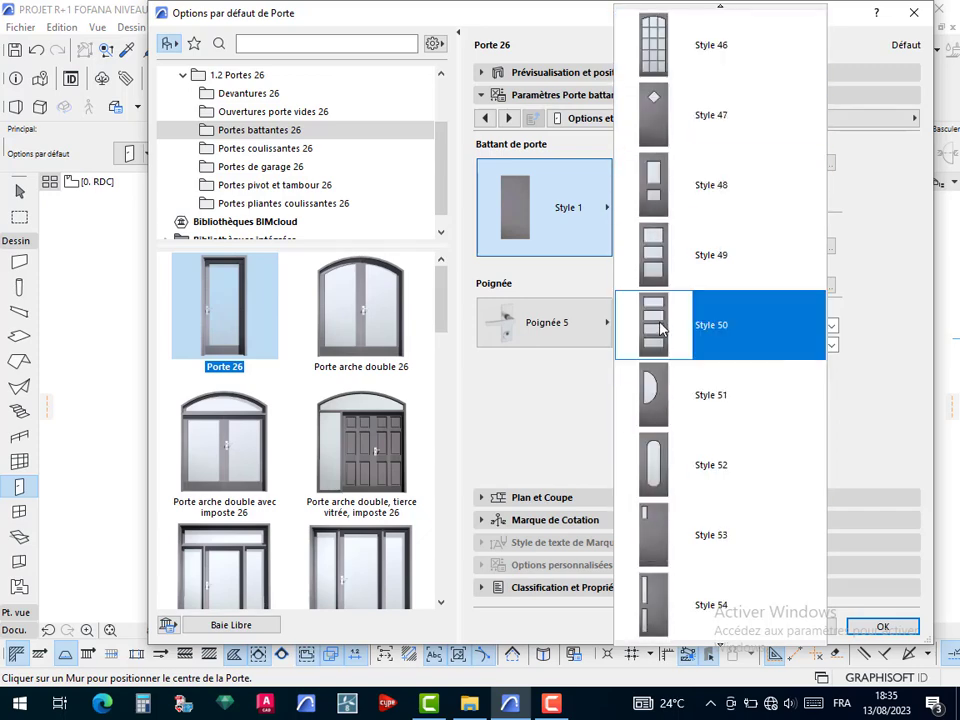
{"action": "scroll", "coordinate": [660, 323], "scroll_direction": "up", "scroll_amount": 14}
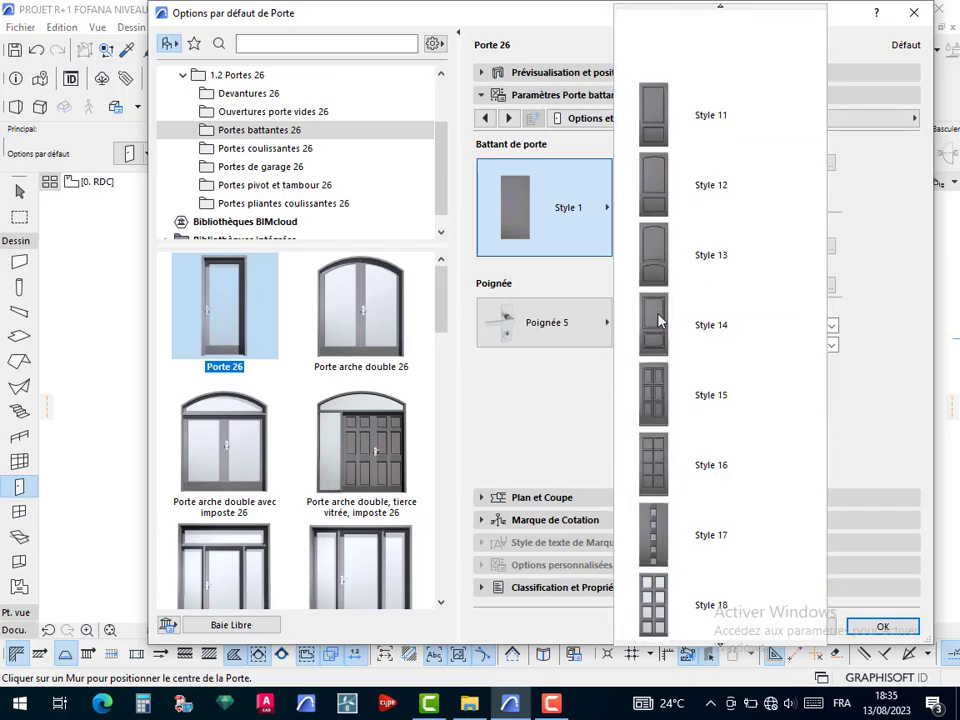
{"action": "scroll", "coordinate": [660, 318], "scroll_direction": "up", "scroll_amount": 3}
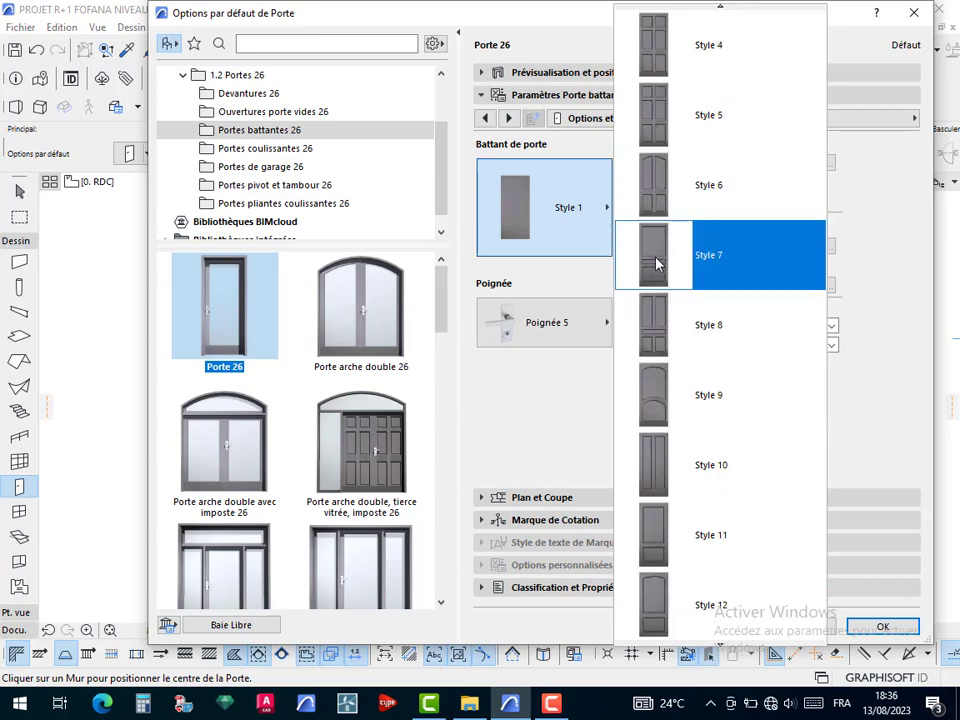
{"action": "left_click", "coordinate": [658, 264]}
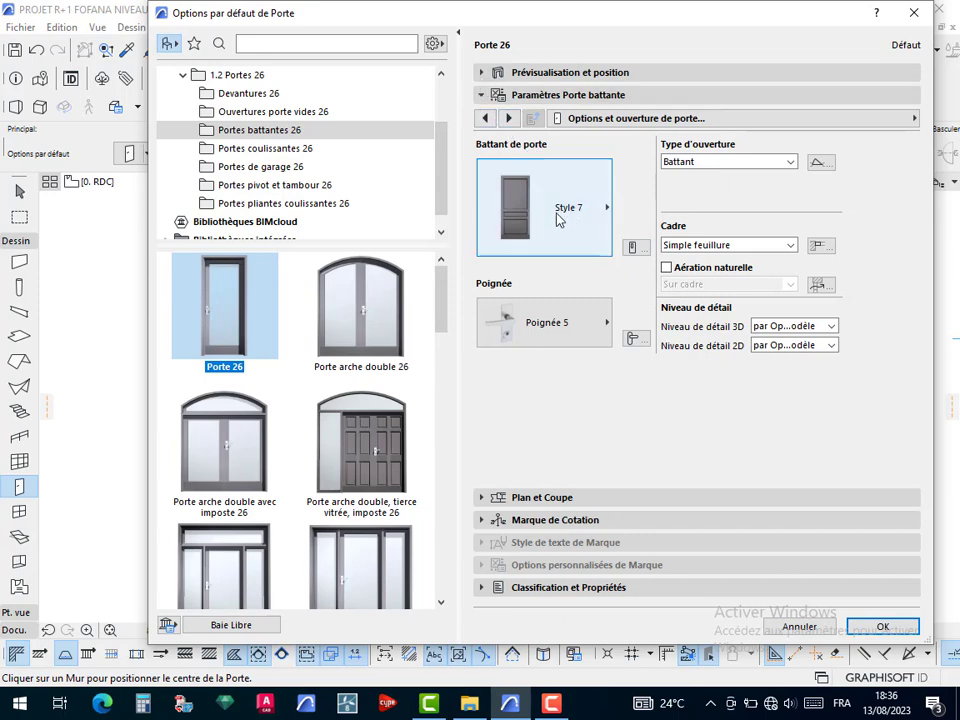
Look through the available door handle models and keep Poignée 5
{"action": "left_click", "coordinate": [563, 333]}
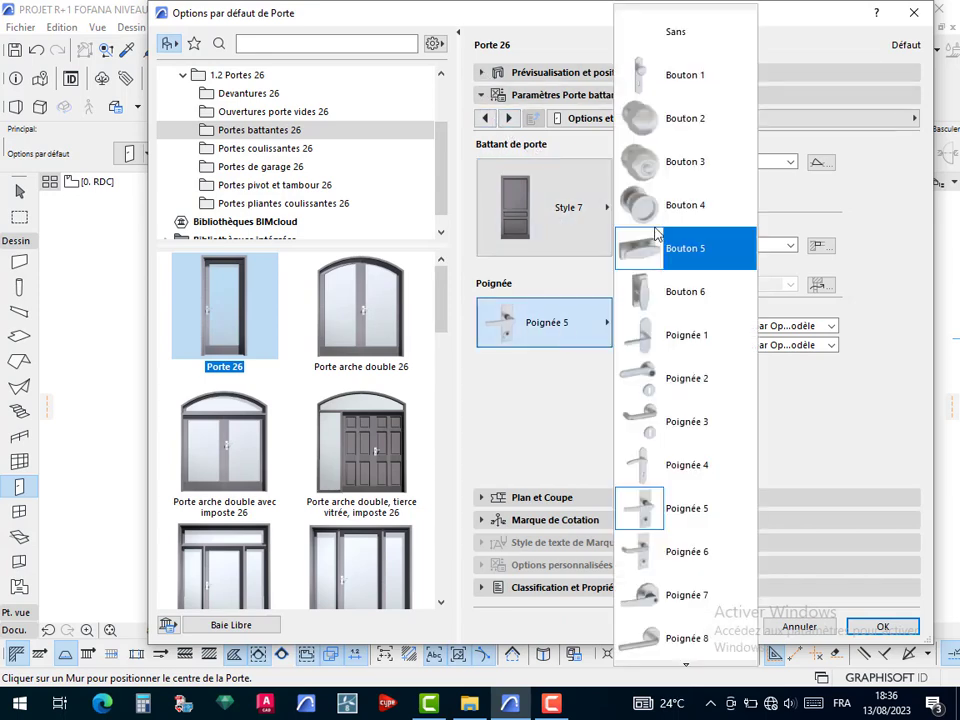
{"action": "scroll", "coordinate": [660, 300], "scroll_direction": "down", "scroll_amount": 3}
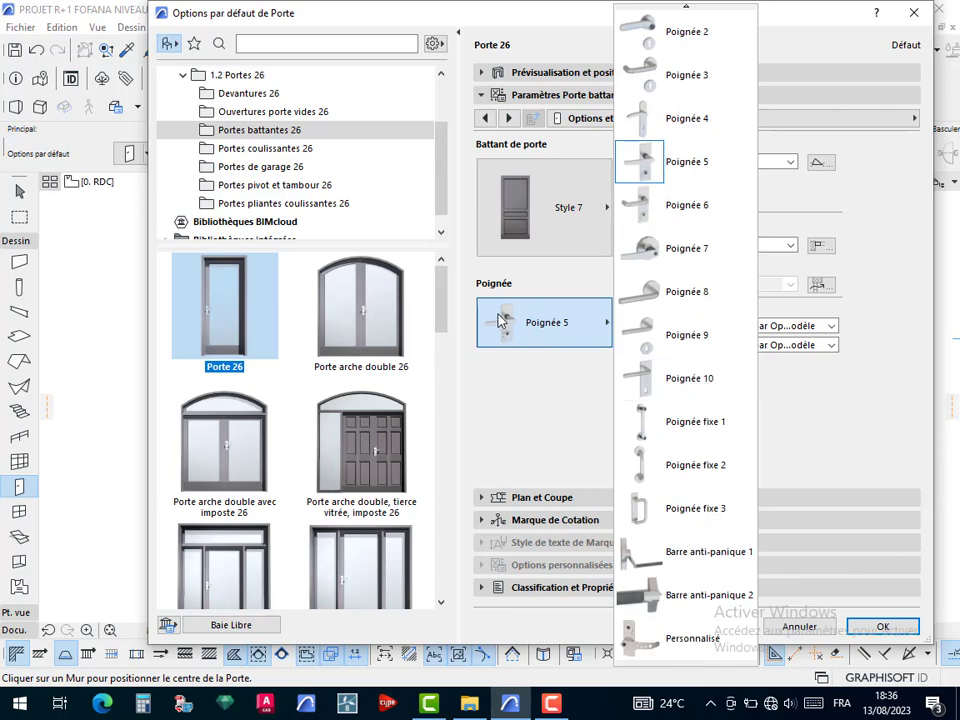
{"action": "left_click", "coordinate": [500, 316]}
Set the default door's width to 0,80 and its height to 2,20
{"action": "left_click", "coordinate": [483, 73]}
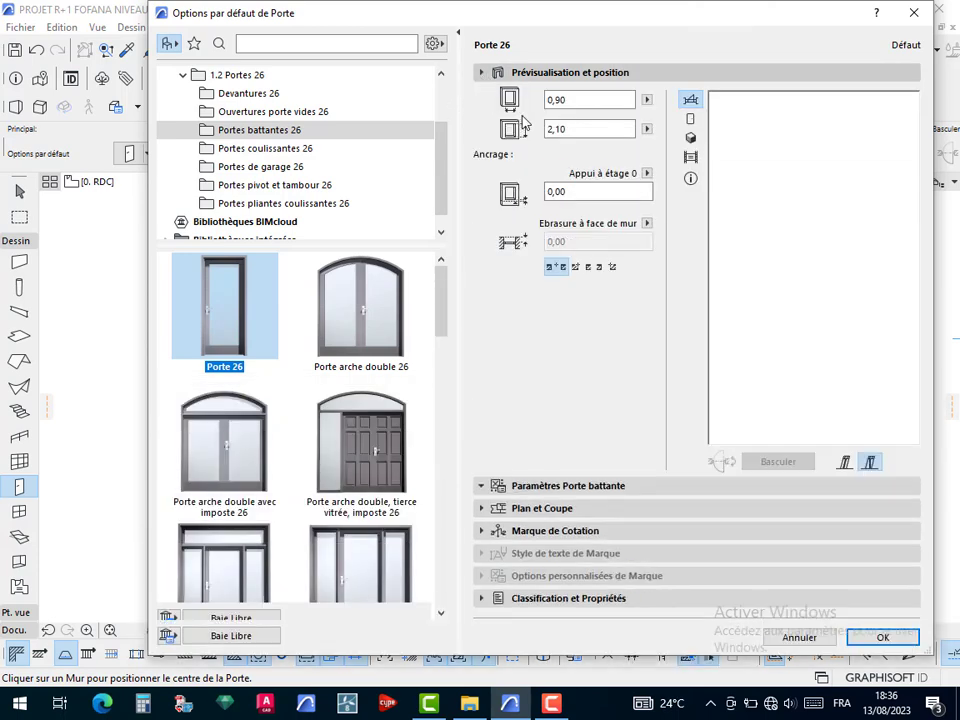
{"action": "left_click_drag", "start_coordinate": [580, 102], "coordinate": [559, 107]}
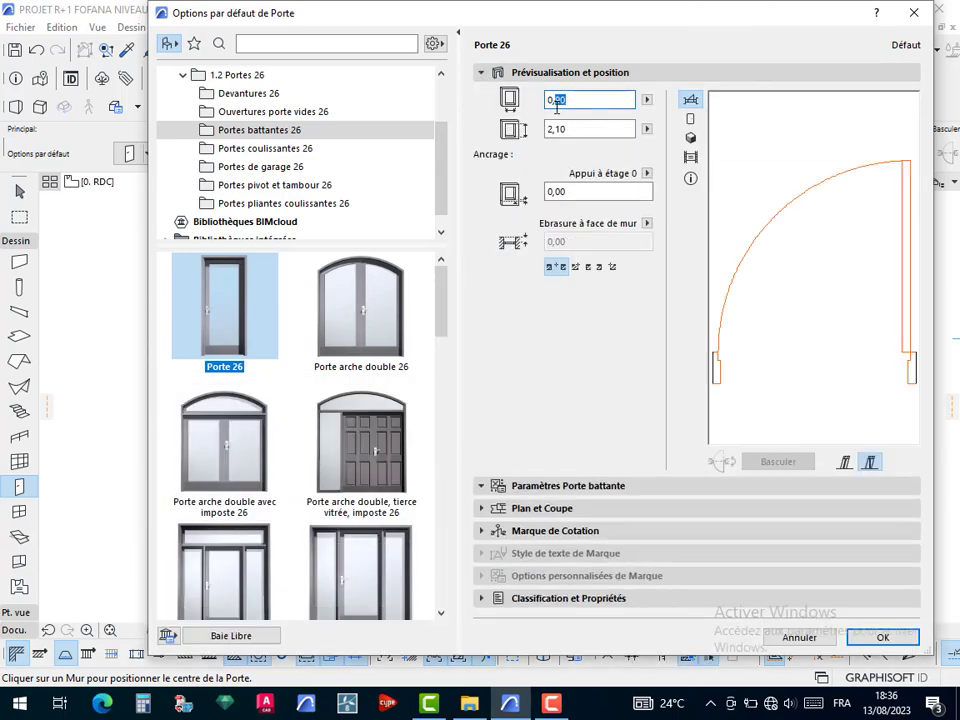
{"action": "type", "text": "8"}
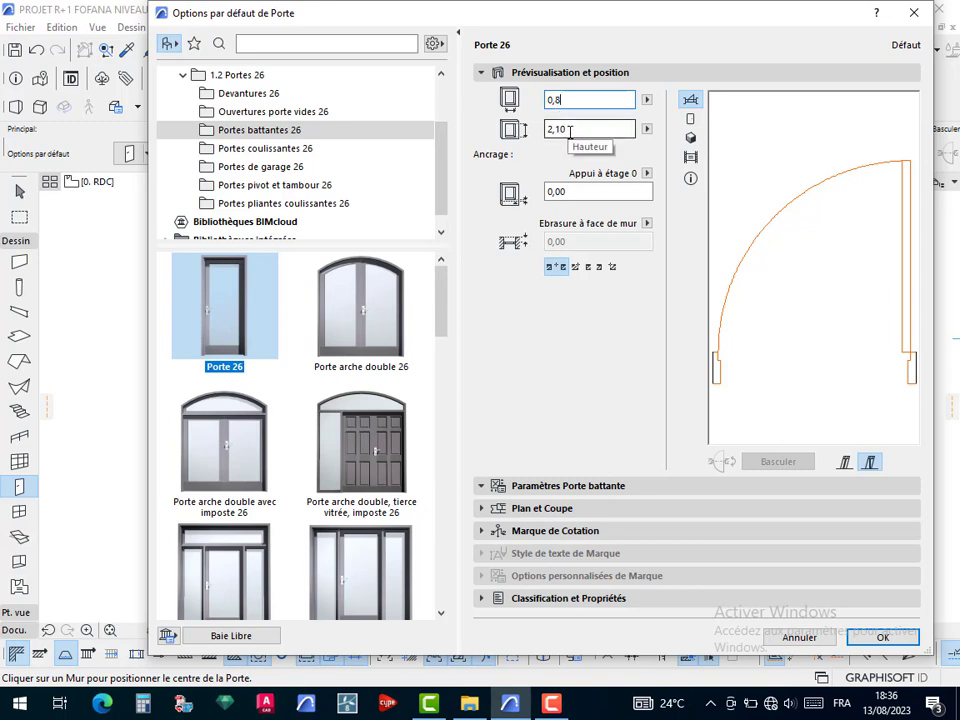
{"action": "left_click_drag", "start_coordinate": [566, 128], "coordinate": [556, 128]}
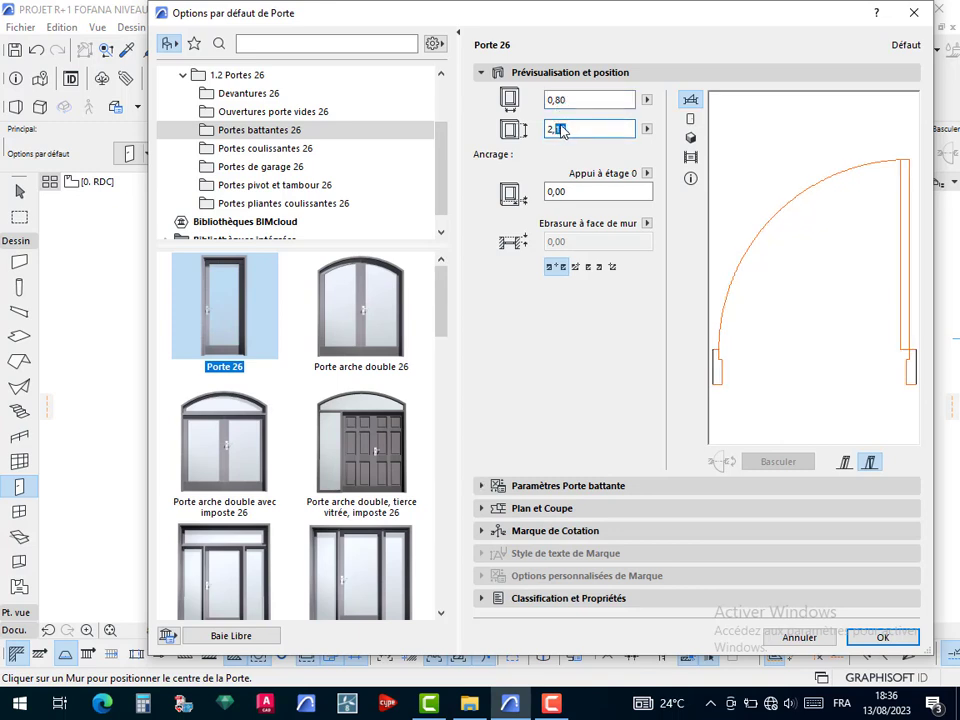
{"action": "type", "text": "20"}
Set the uniform frame width to 0,05 in the door's Cadre et battant parameters
{"action": "left_click", "coordinate": [500, 485]}
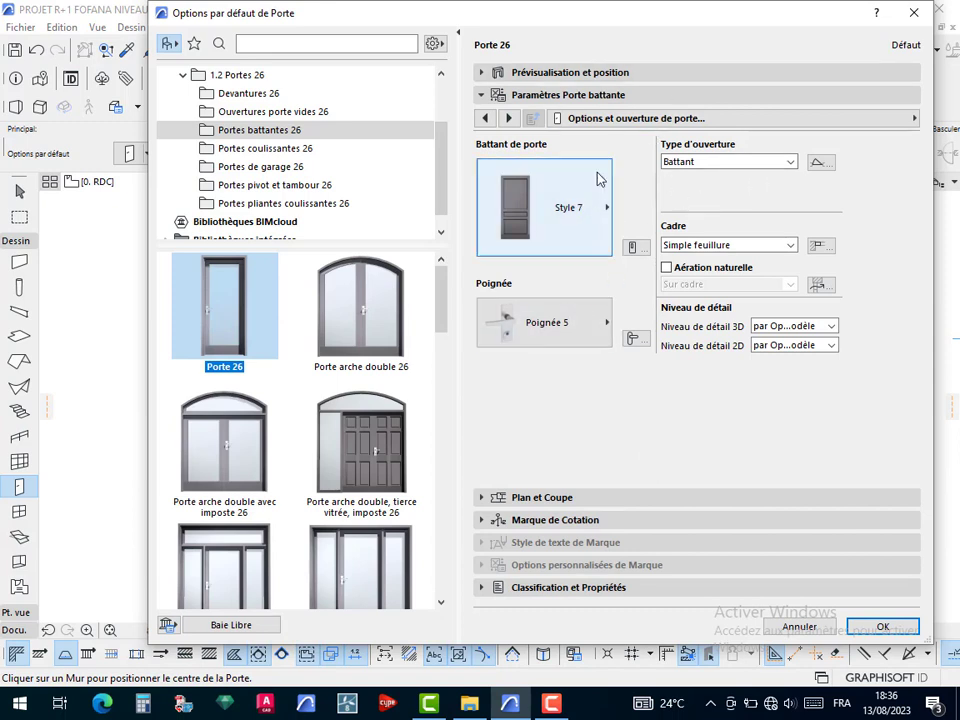
{"action": "left_click", "coordinate": [510, 118]}
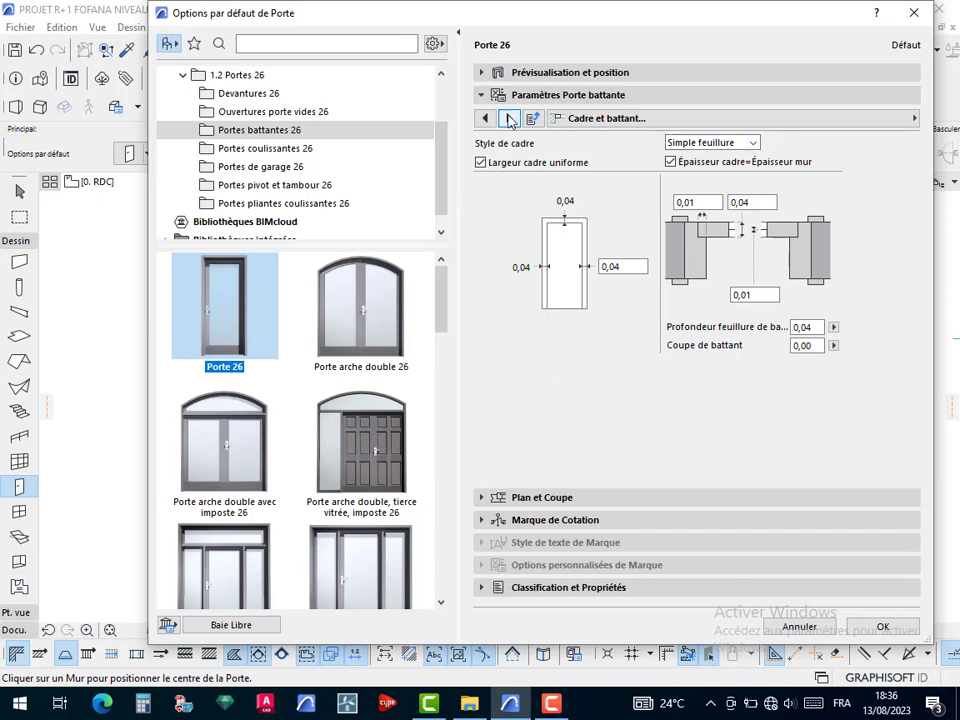
{"action": "left_click", "coordinate": [629, 266]}
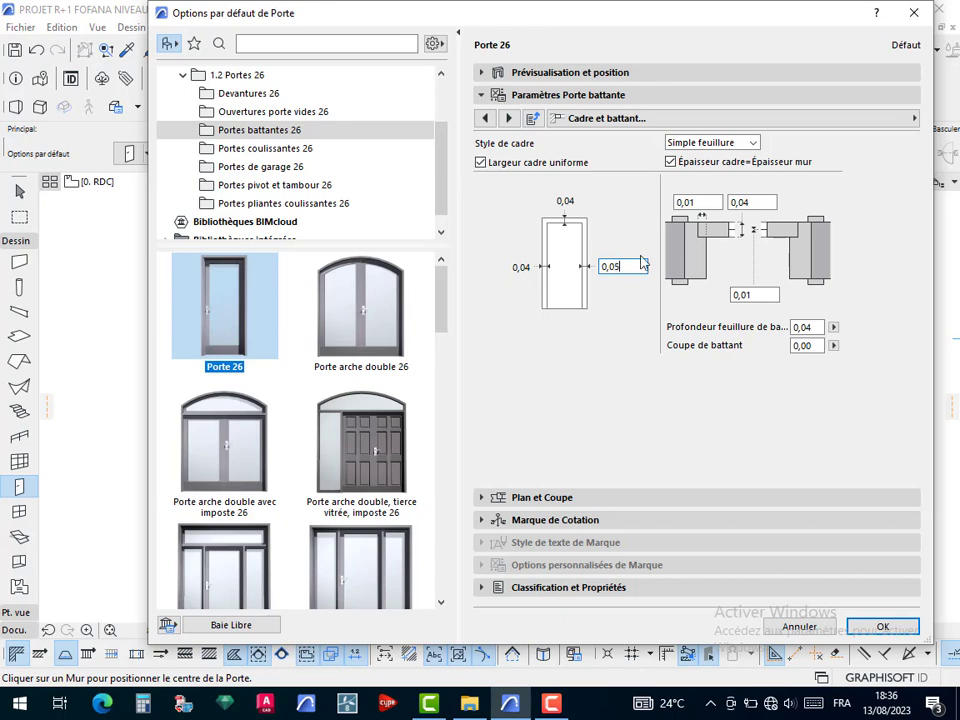
{"action": "type", "text": "0,05"}
{"action": "key", "text": "Return"}
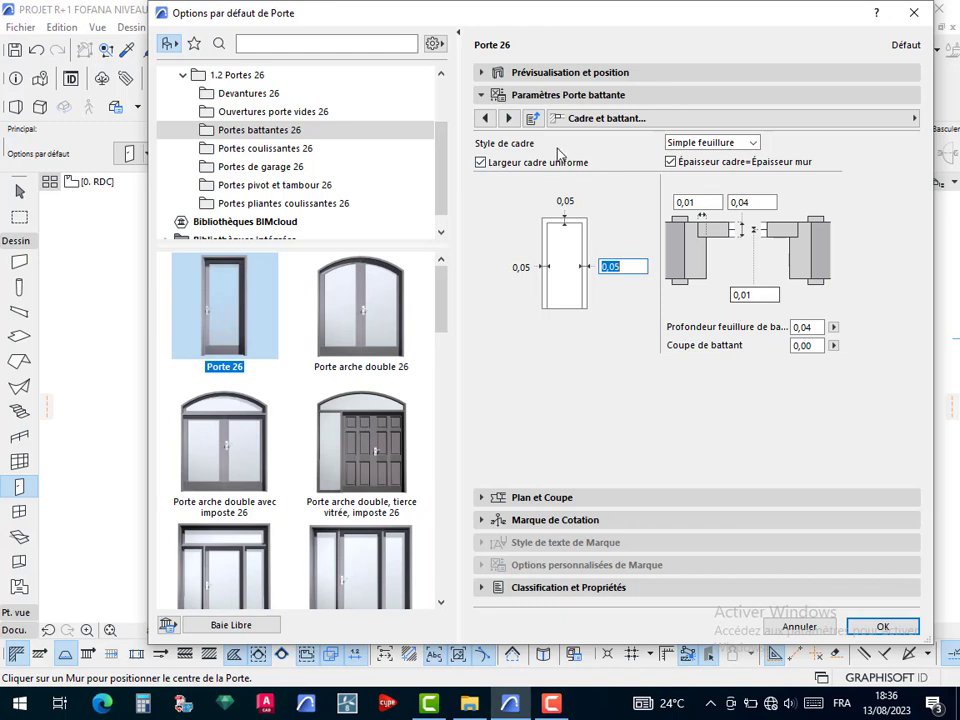
Review the Aération naturelle parameters and the full range of door leaf styles in Type de battant de porte, keeping Style 7
{"action": "left_click", "coordinate": [508, 119]}
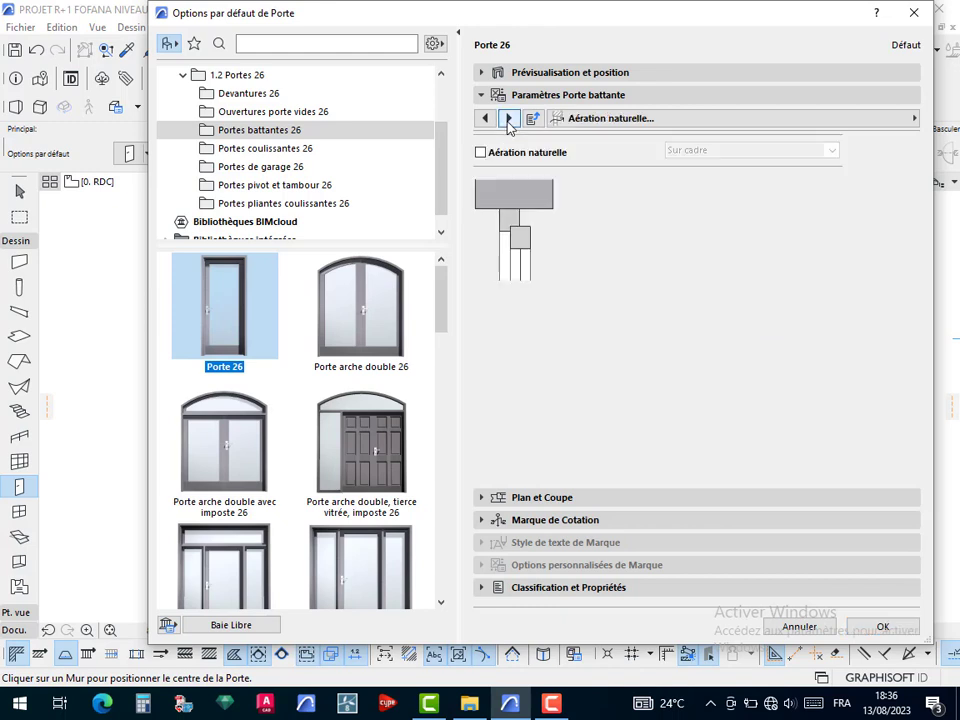
{"action": "left_click", "coordinate": [508, 119]}
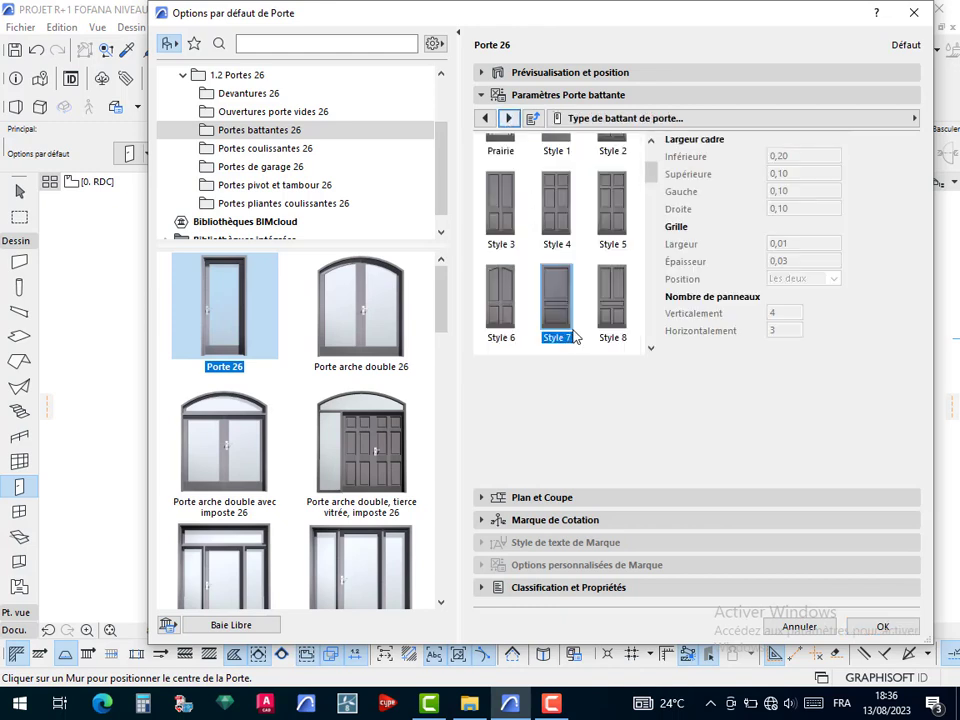
{"action": "scroll", "coordinate": [560, 315], "scroll_direction": "up", "scroll_amount": 2}
{"action": "left_click", "coordinate": [555, 262]}
{"action": "scroll", "coordinate": [555, 255], "scroll_direction": "down", "scroll_amount": 5}
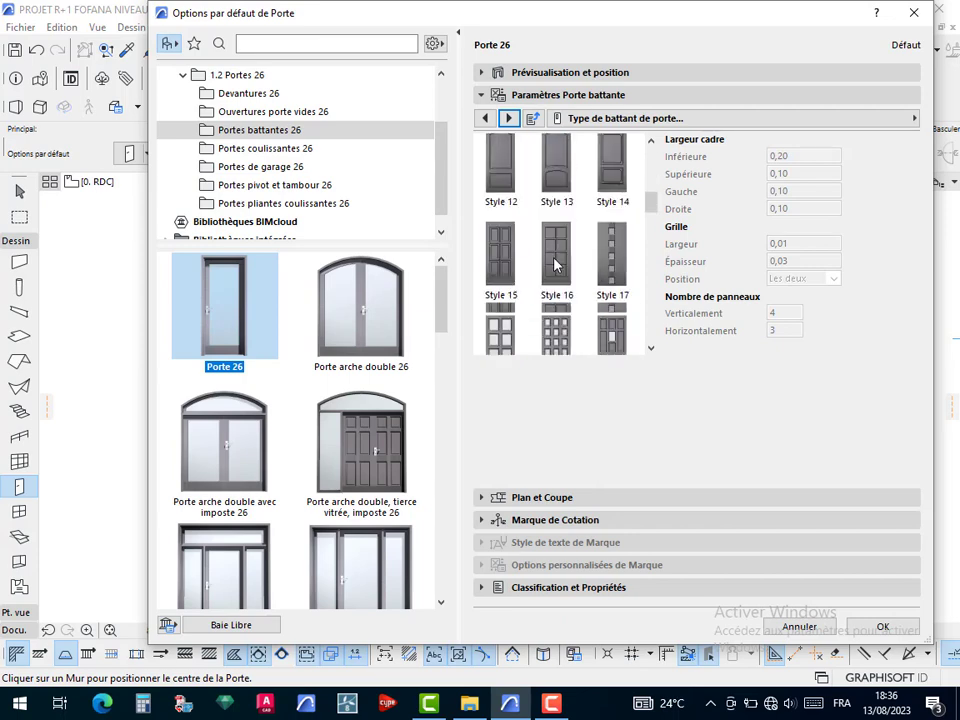
{"action": "scroll", "coordinate": [555, 263], "scroll_direction": "down", "scroll_amount": 10}
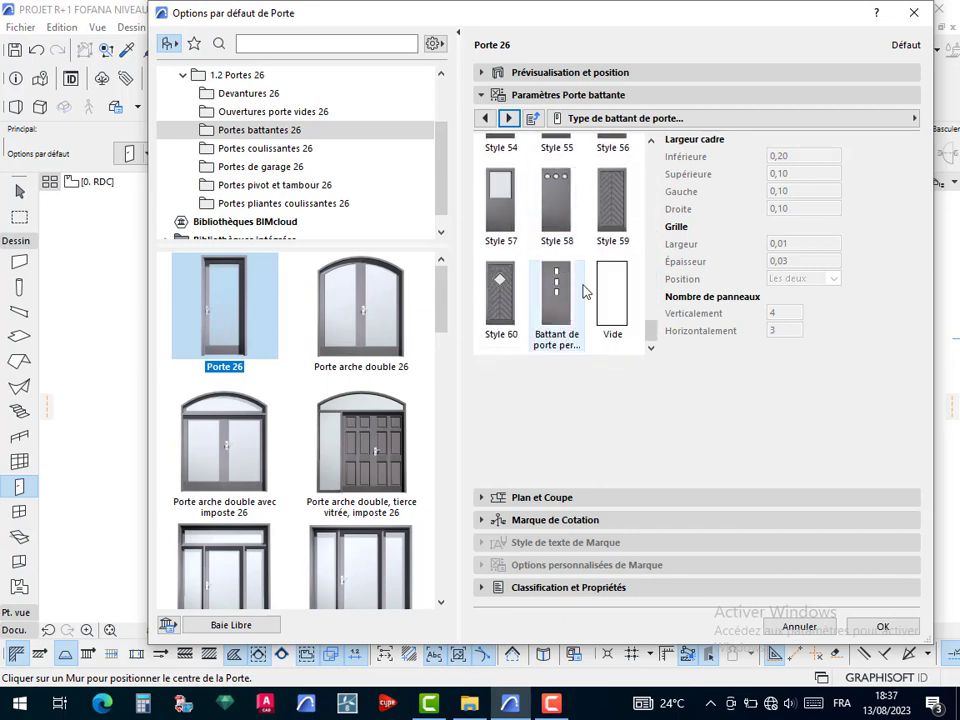
{"action": "scroll", "coordinate": [562, 255], "scroll_direction": "up", "scroll_amount": 9}
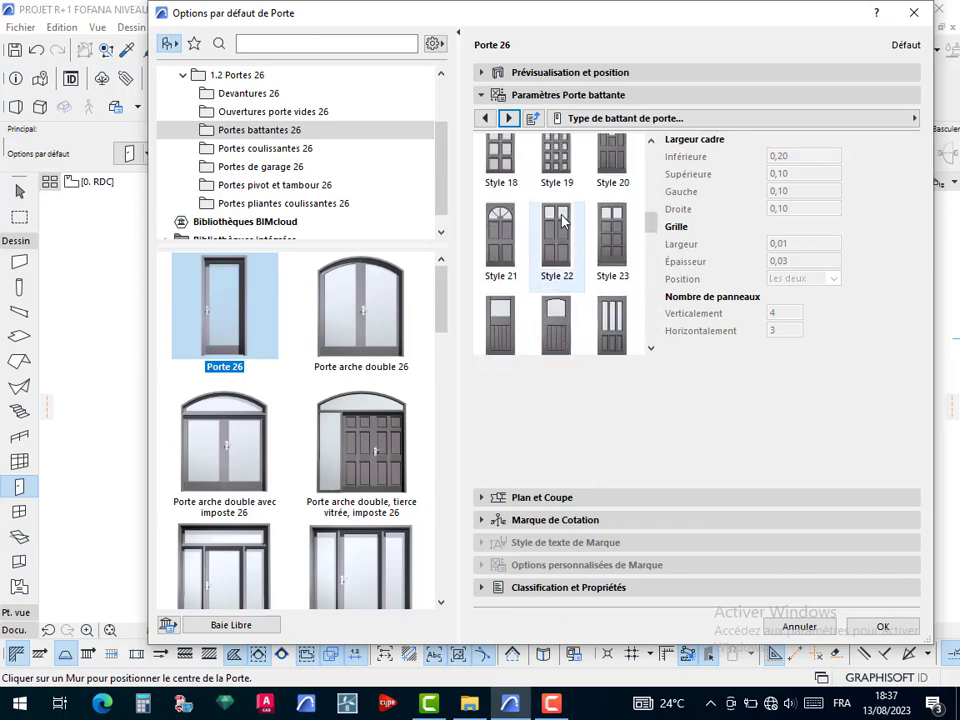
{"action": "scroll", "coordinate": [562, 222], "scroll_direction": "up", "scroll_amount": 5}
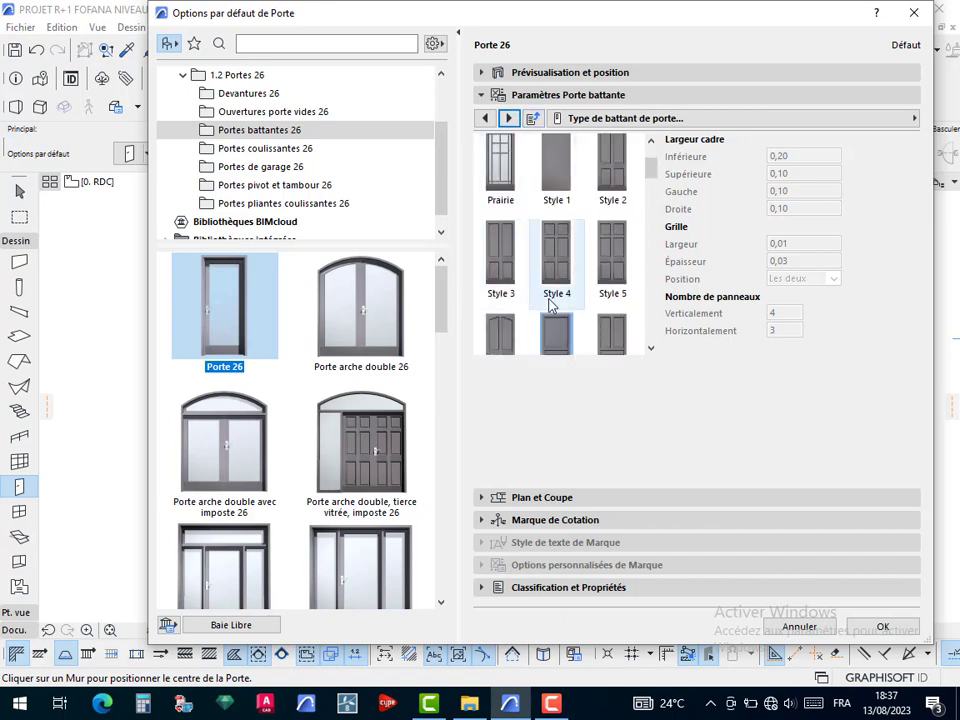
{"action": "scroll", "coordinate": [552, 290], "scroll_direction": "down", "scroll_amount": 2}
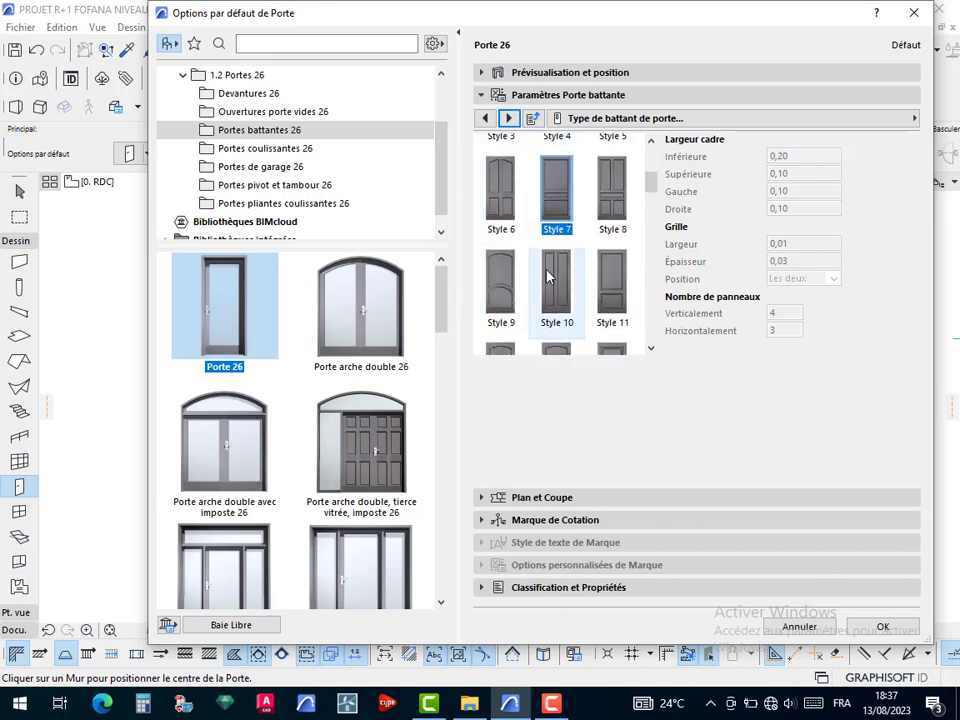
Override the model view options for the door's 2D symbol and 3D projections, and disable the 3D Ligne d'ouverture
{"action": "left_click", "coordinate": [511, 119]}
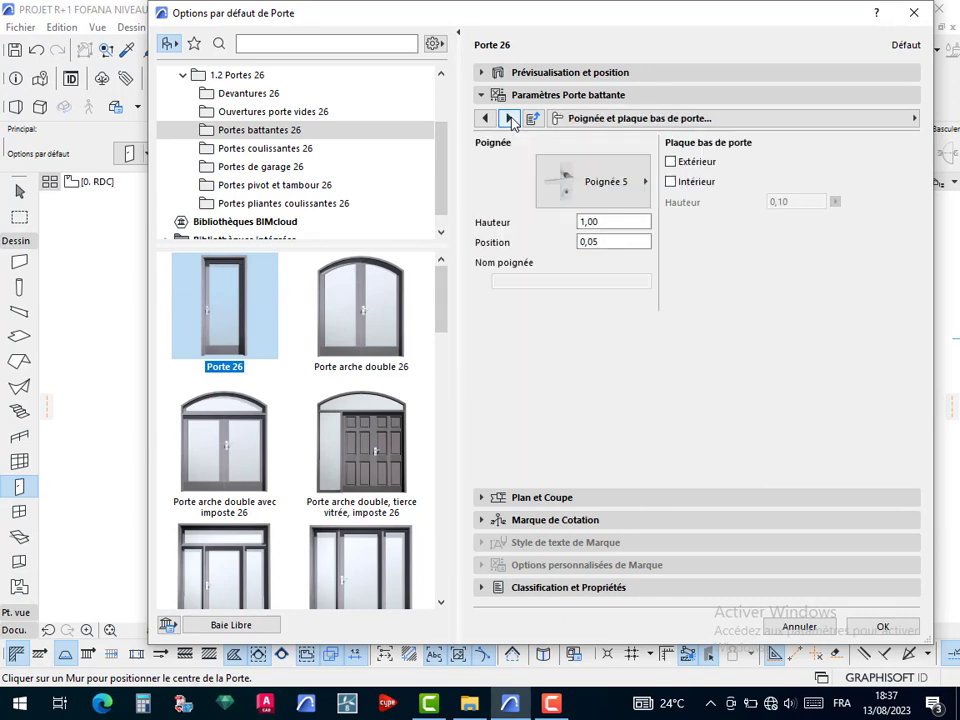
{"action": "left_click", "coordinate": [511, 119]}
{"action": "left_click", "coordinate": [511, 119]}
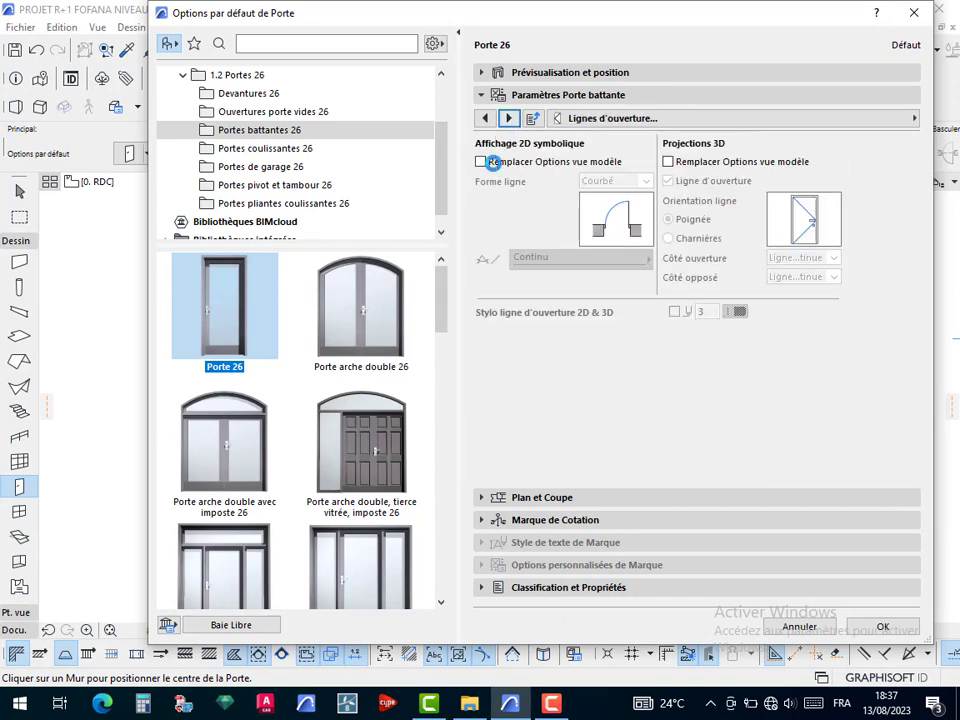
{"action": "left_click", "coordinate": [481, 163]}
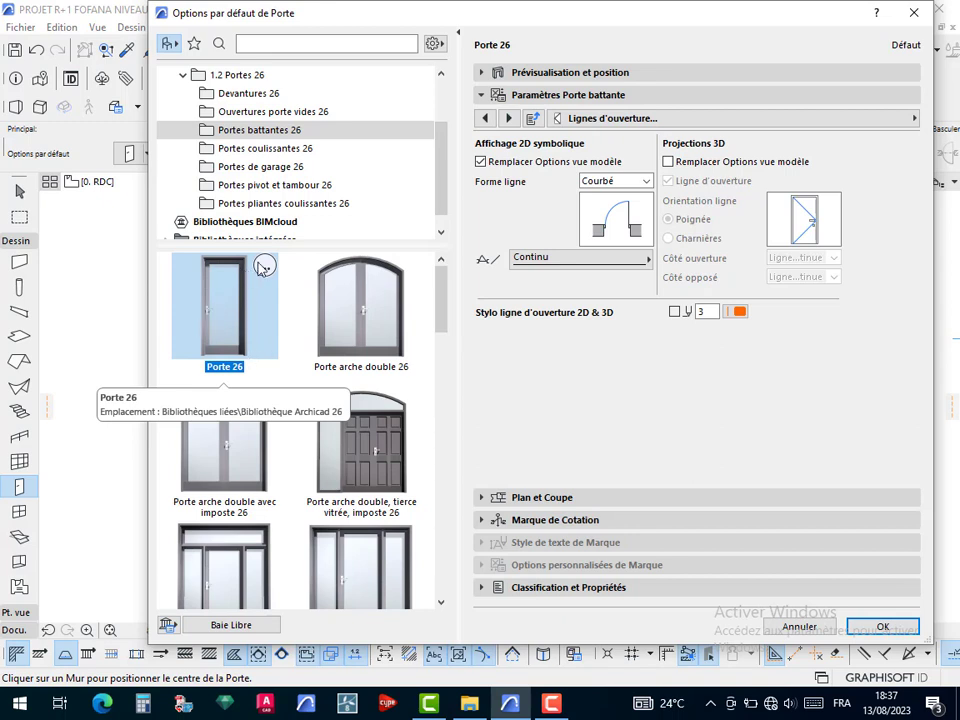
{"action": "left_click", "coordinate": [668, 162]}
{"action": "left_click", "coordinate": [668, 181]}
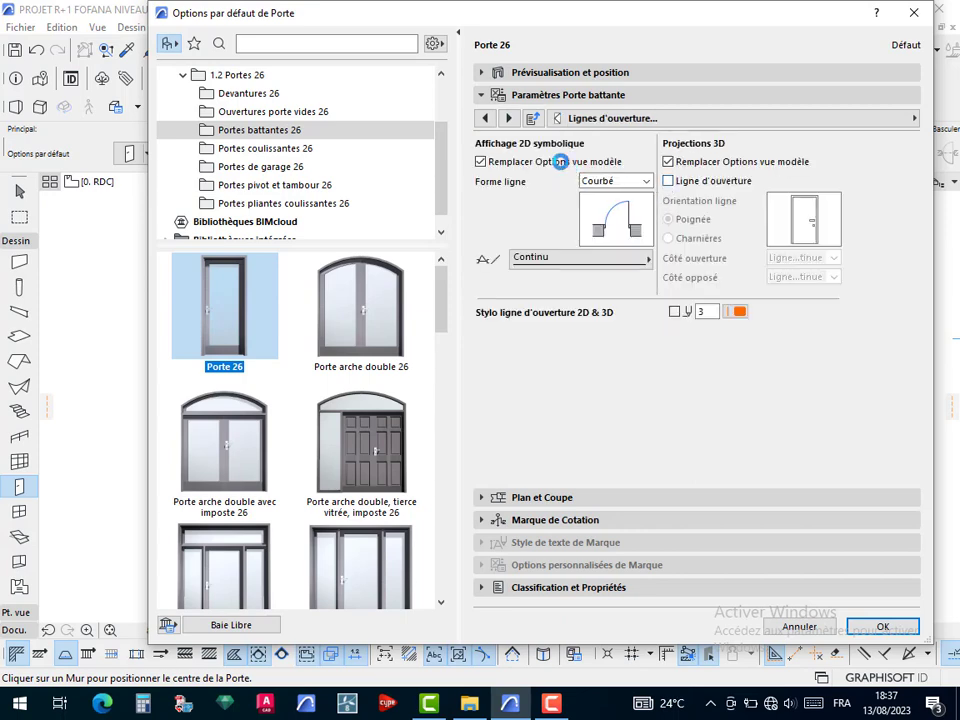
Set the door handle's surface to Peinture - Cadmium orange in the model attributes
{"action": "left_click", "coordinate": [510, 118]}
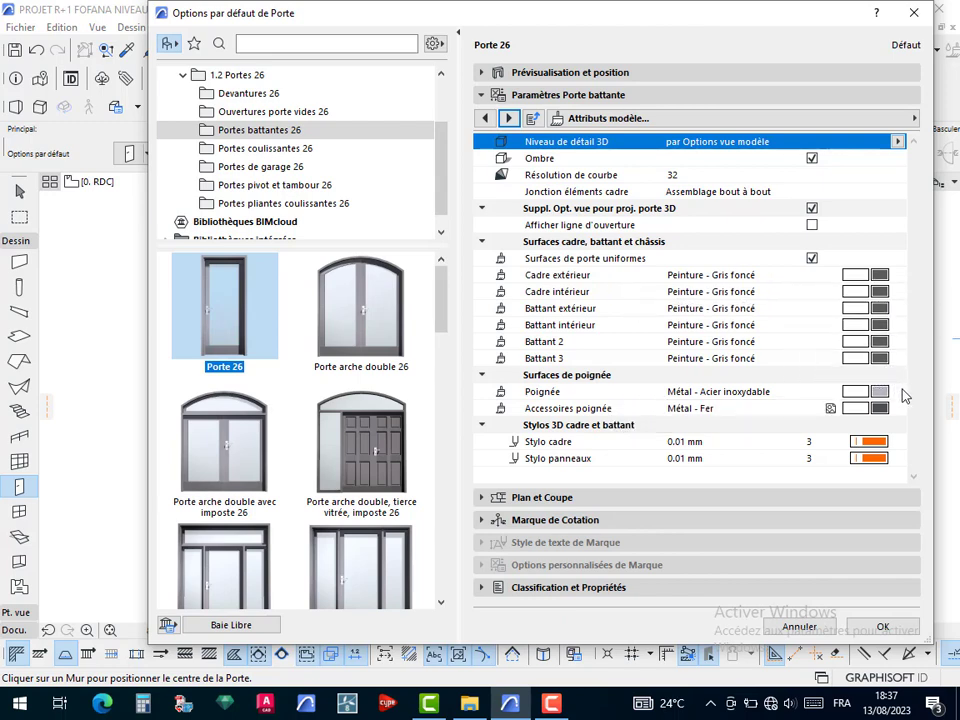
{"action": "left_click", "coordinate": [880, 392]}
{"action": "scroll", "coordinate": [470, 617], "scroll_direction": "down", "scroll_amount": 3}
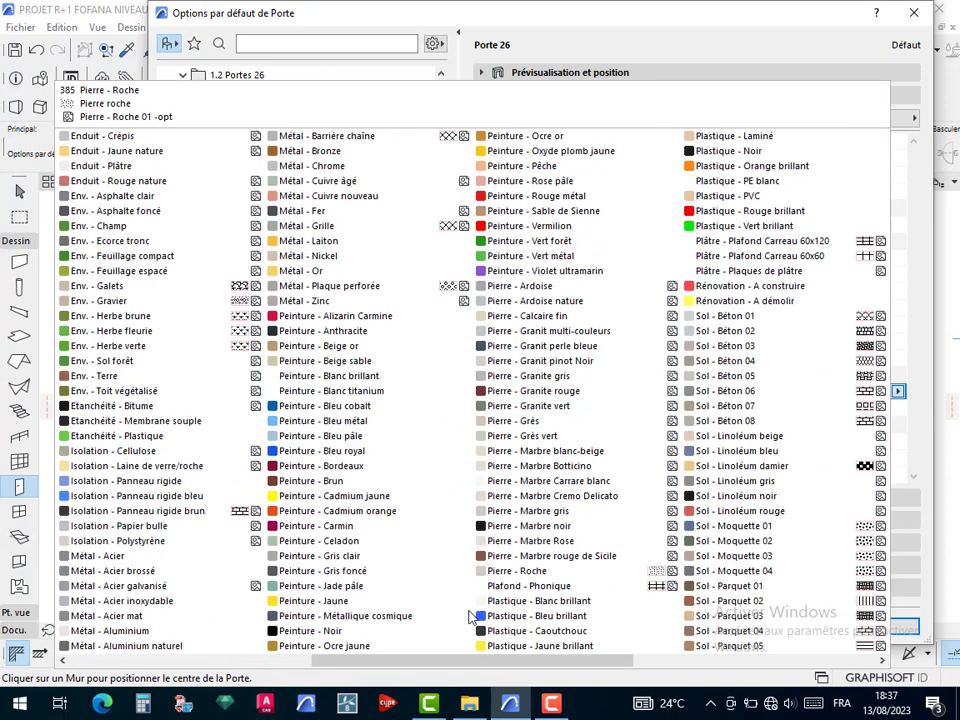
{"action": "left_click", "coordinate": [325, 512]}
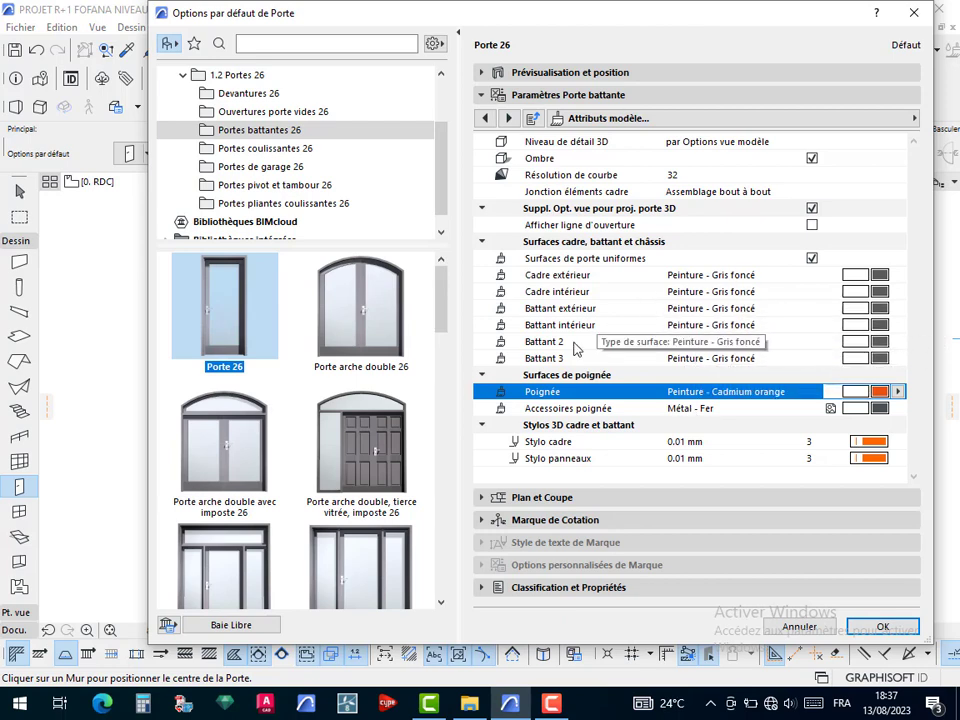
Enable the Extérieur Chambranle in the door's Fixations et jonctions parameters and proceed to the Seuil parameters
{"action": "left_click", "coordinate": [510, 118]}
{"action": "left_click", "coordinate": [510, 118]}
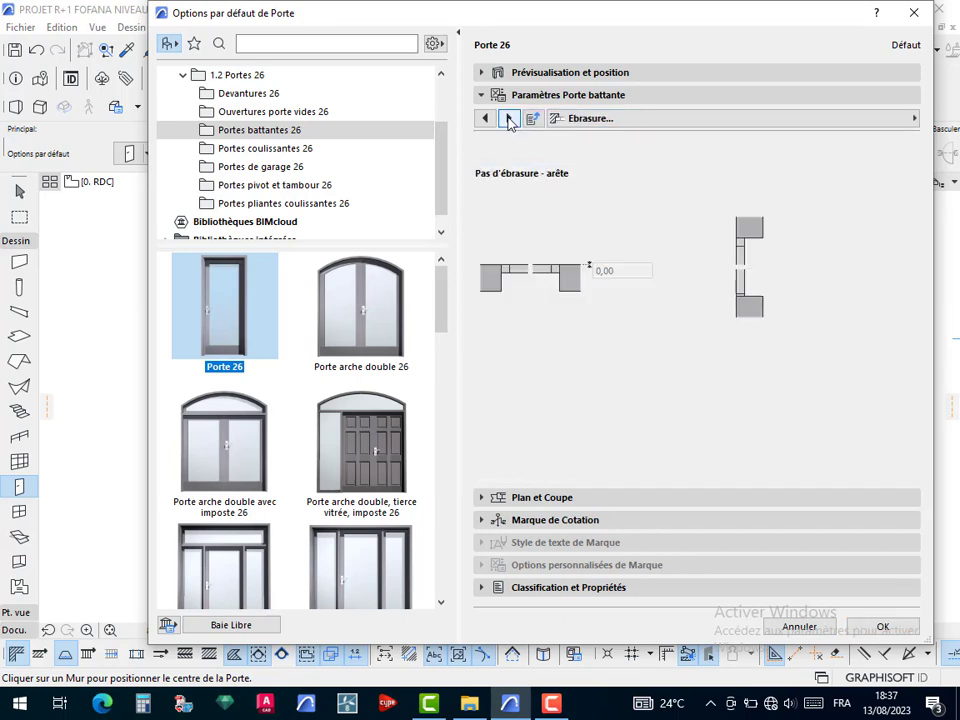
{"action": "left_click", "coordinate": [510, 118]}
{"action": "left_click", "coordinate": [509, 118]}
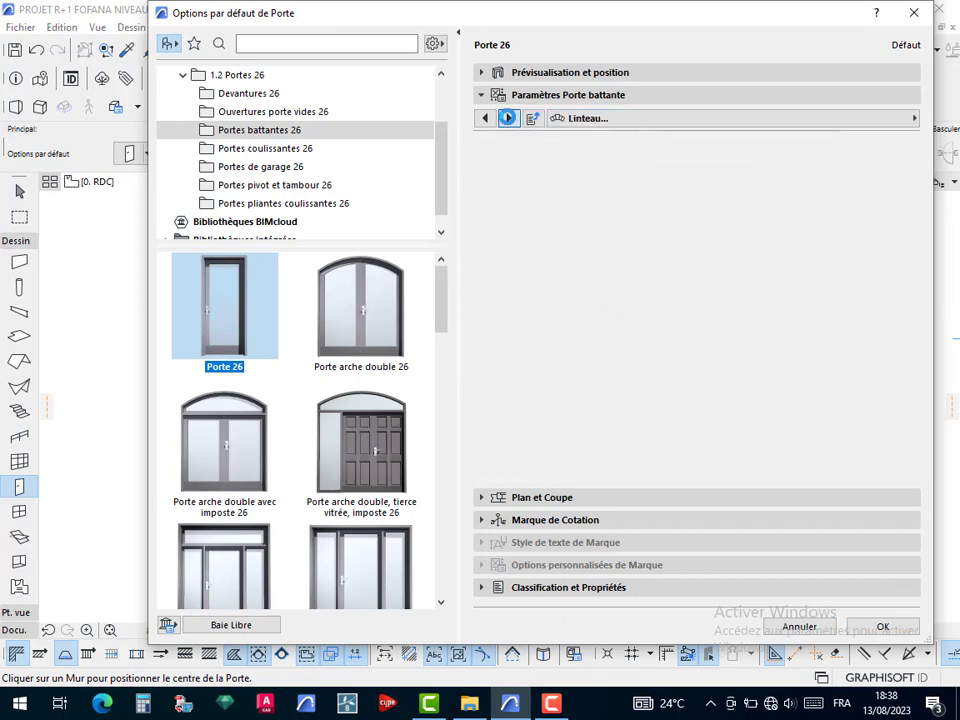
{"action": "left_click", "coordinate": [509, 119]}
{"action": "left_click", "coordinate": [509, 120]}
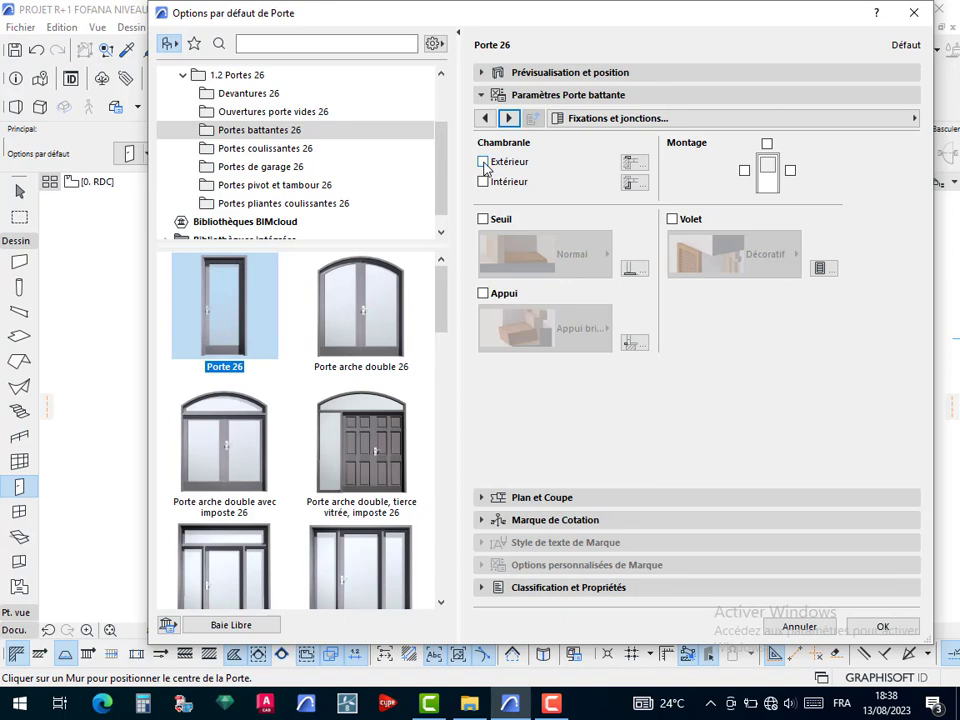
{"action": "left_click", "coordinate": [484, 162]}
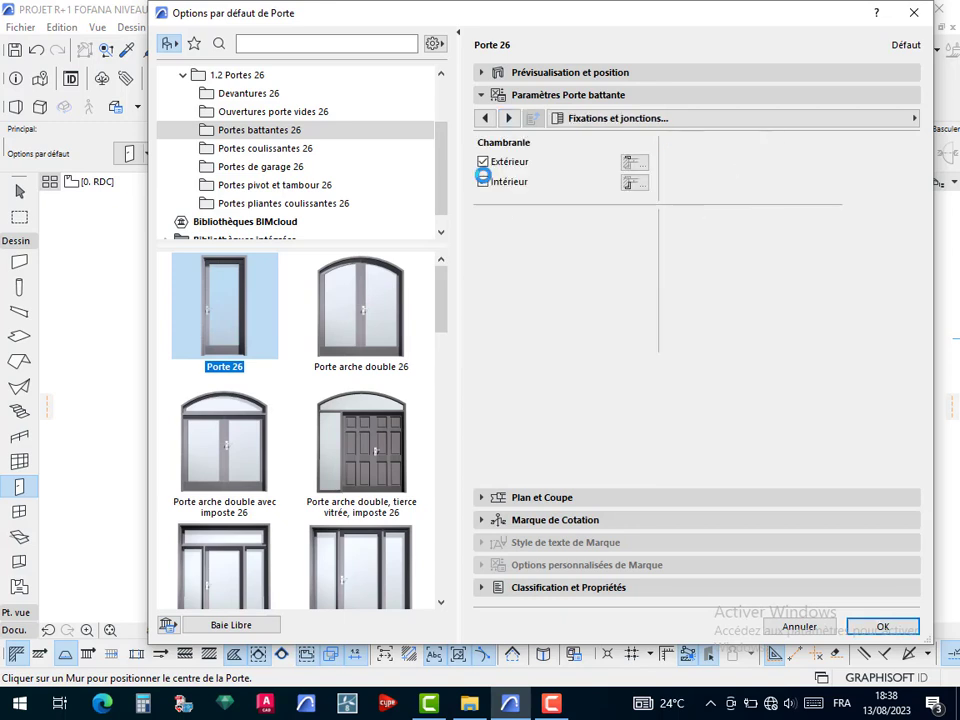
{"action": "left_click", "coordinate": [508, 119]}
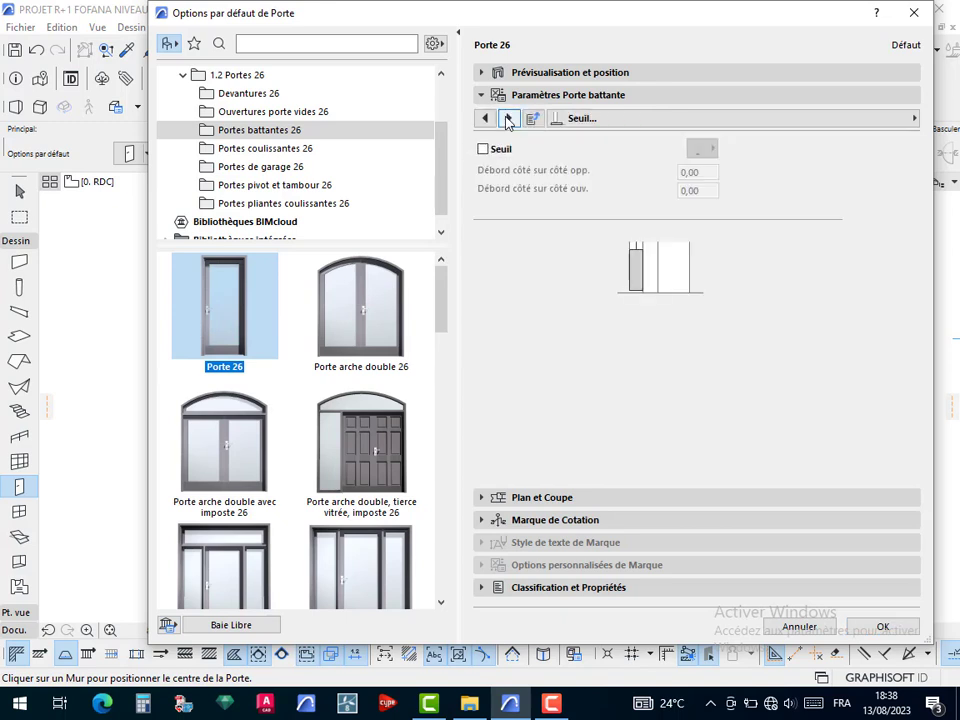
Review the Porte 26 parameters for the threshold, exterior and interior casings and shutter, through to the casing surfaces in the model attributes
{"action": "left_click", "coordinate": [508, 119]}
{"action": "left_click", "coordinate": [507, 118]}
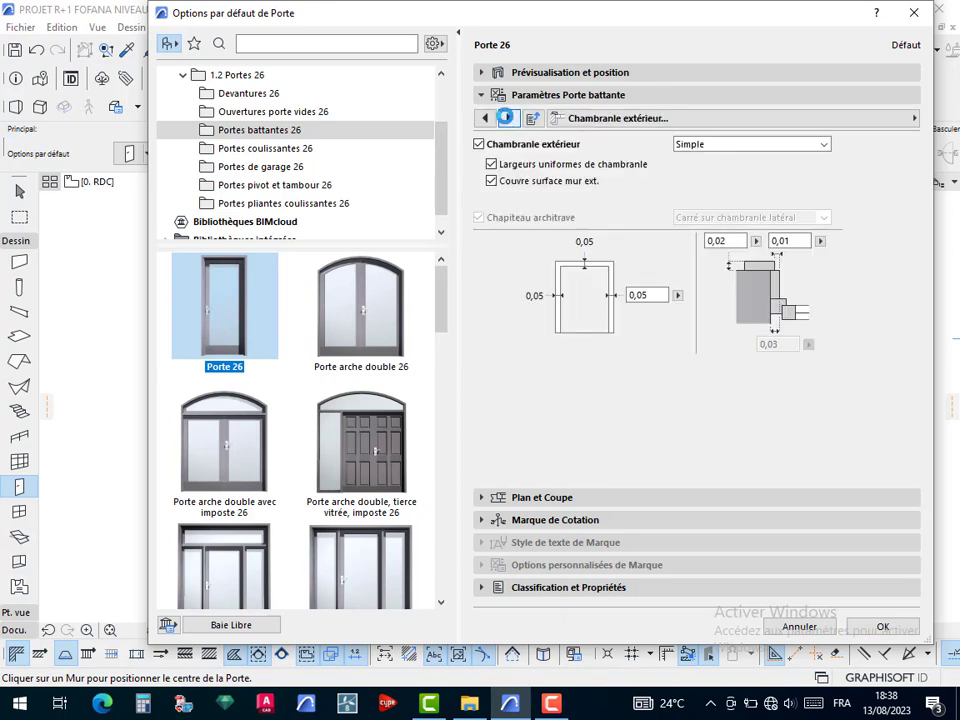
{"action": "left_click", "coordinate": [507, 118]}
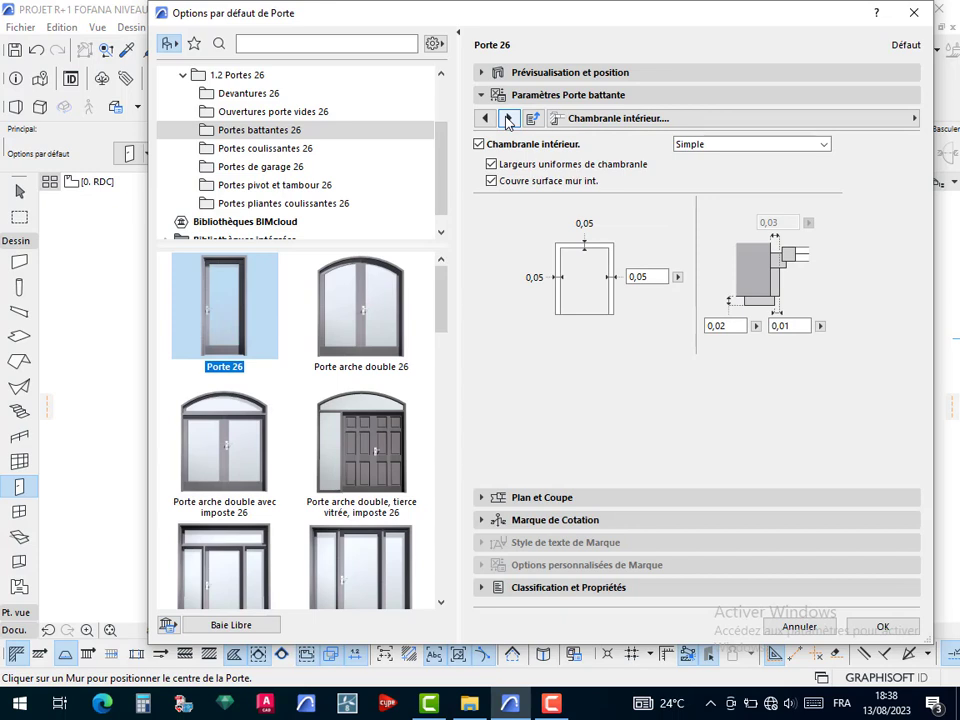
{"action": "left_click", "coordinate": [507, 118]}
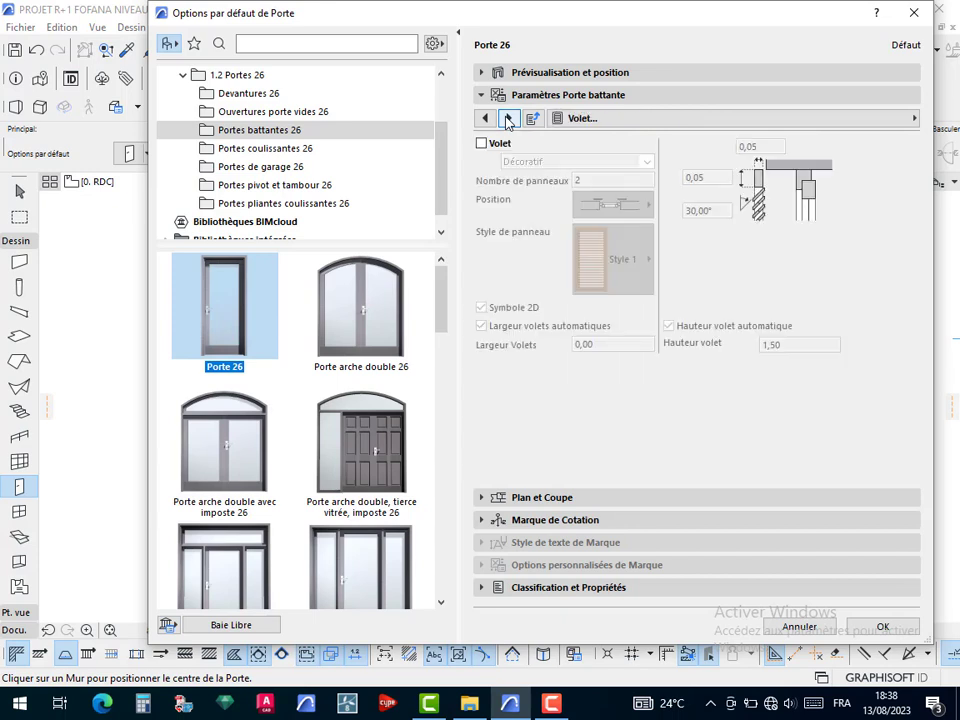
{"action": "left_click", "coordinate": [507, 118]}
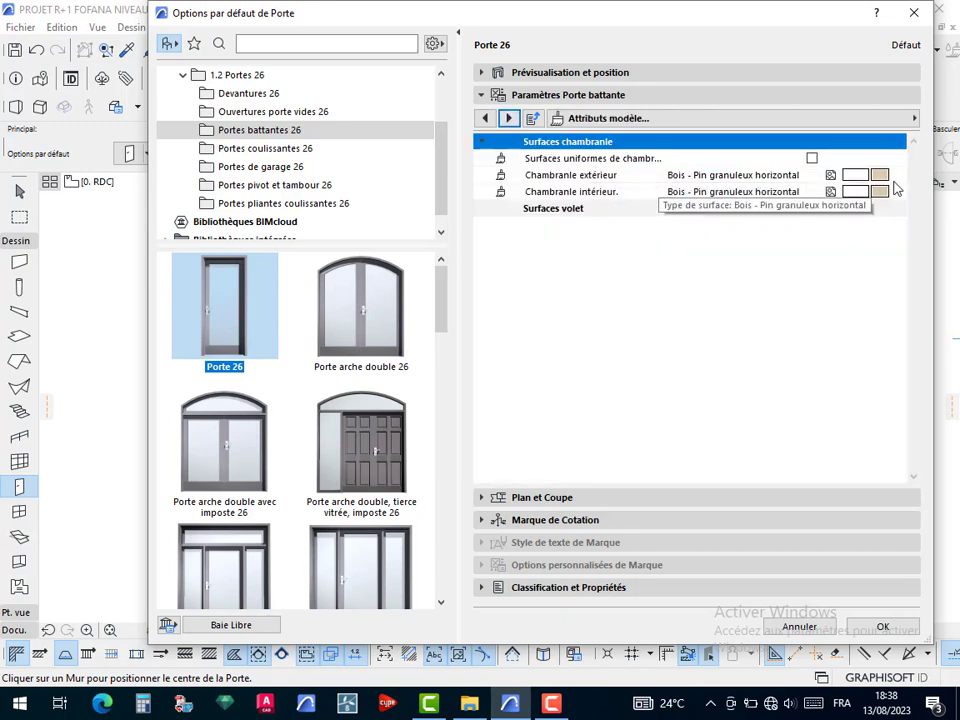
Check the door's 2D preview and its Plan et Coupe settings, and accept the default Porte 26 options
{"action": "left_click", "coordinate": [519, 75]}
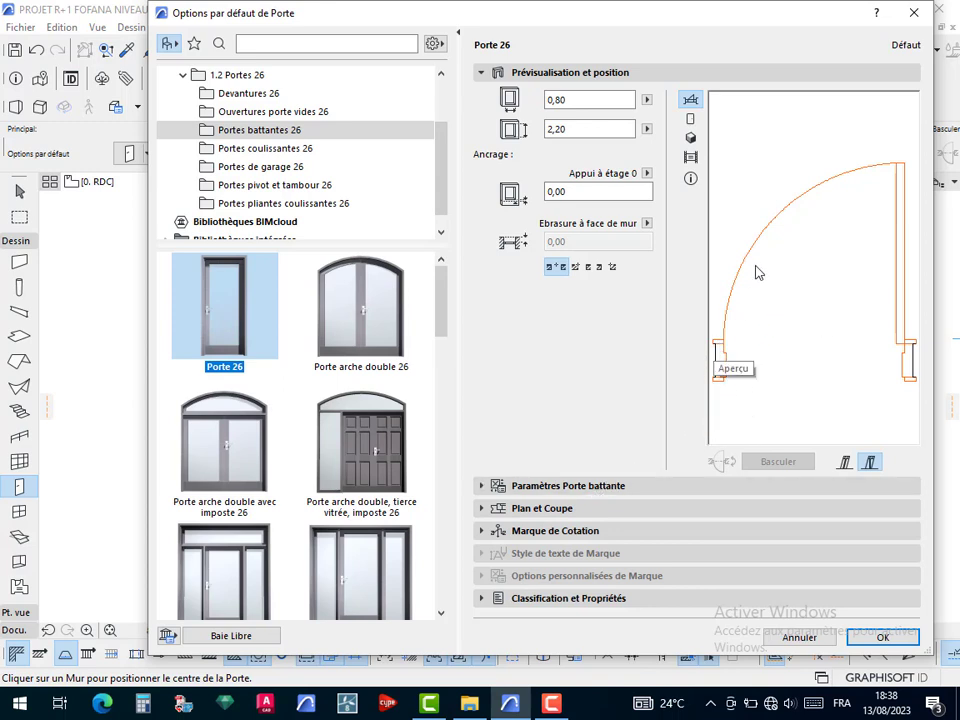
{"action": "left_click", "coordinate": [505, 487]}
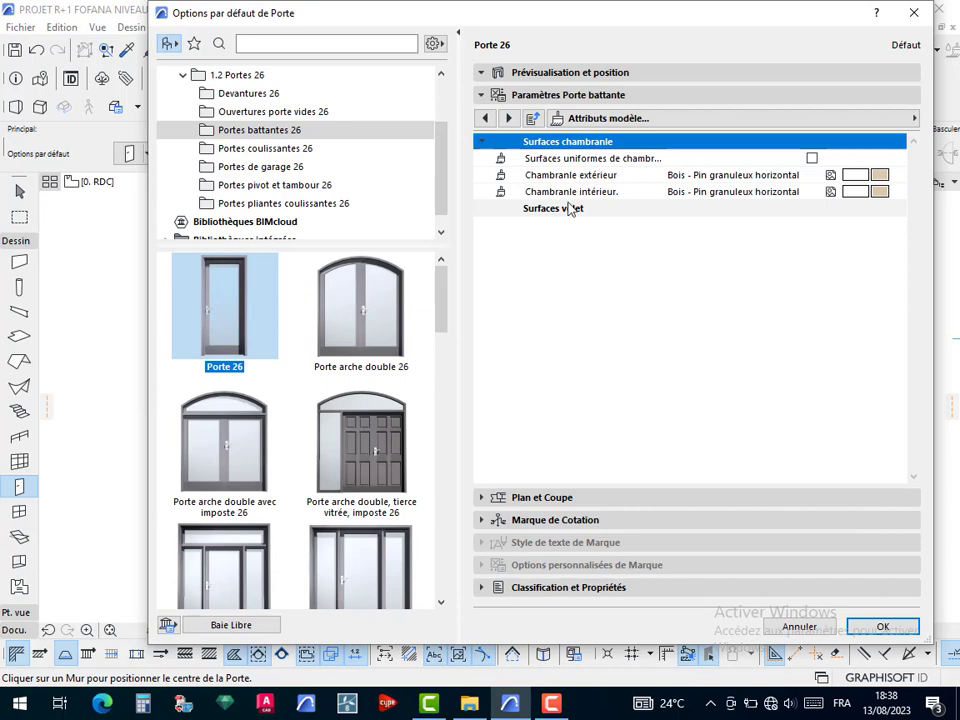
{"action": "left_click", "coordinate": [531, 499]}
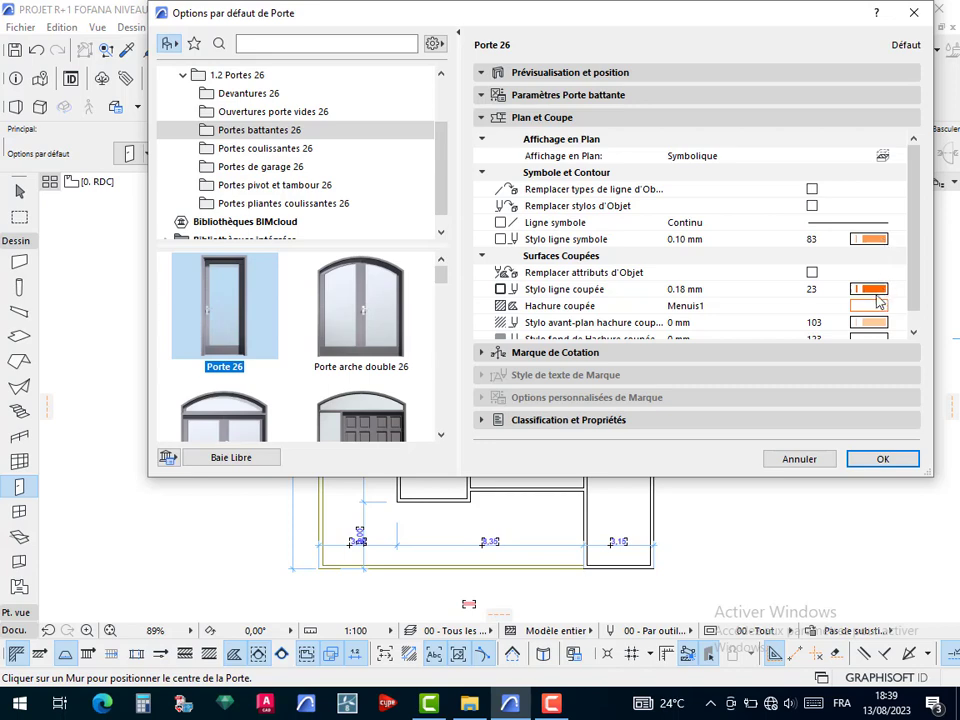
{"action": "left_click", "coordinate": [884, 461]}
Try placing the door by its centre on the horizontal wall between the two stacked rooms, swinging into the upper room, and undo the placement
{"action": "scroll", "coordinate": [470, 335], "scroll_direction": "up", "scroll_amount": 3}
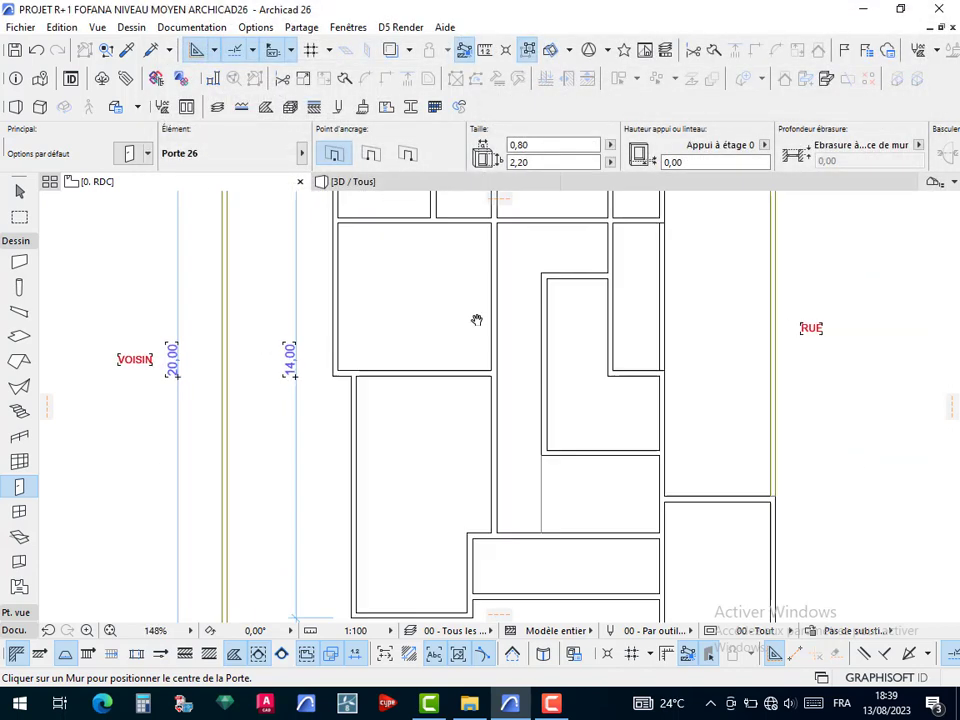
{"action": "scroll", "coordinate": [480, 330], "scroll_direction": "down", "scroll_amount": 3}
{"action": "scroll", "coordinate": [484, 405], "scroll_direction": "up", "scroll_amount": 5}
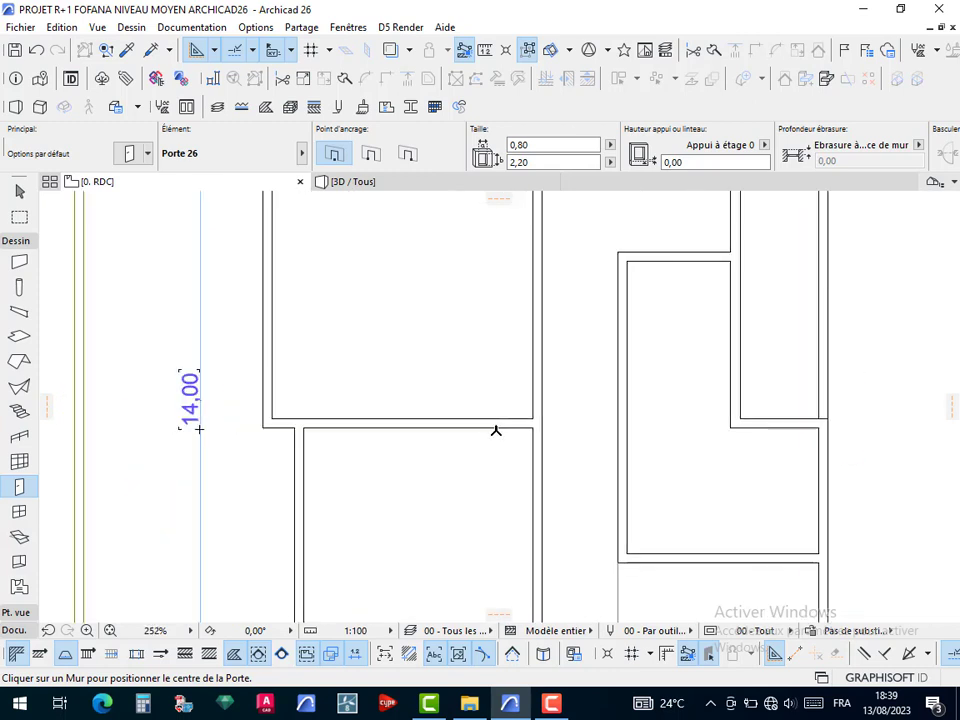
{"action": "scroll", "coordinate": [496, 430], "scroll_direction": "up", "scroll_amount": 4}
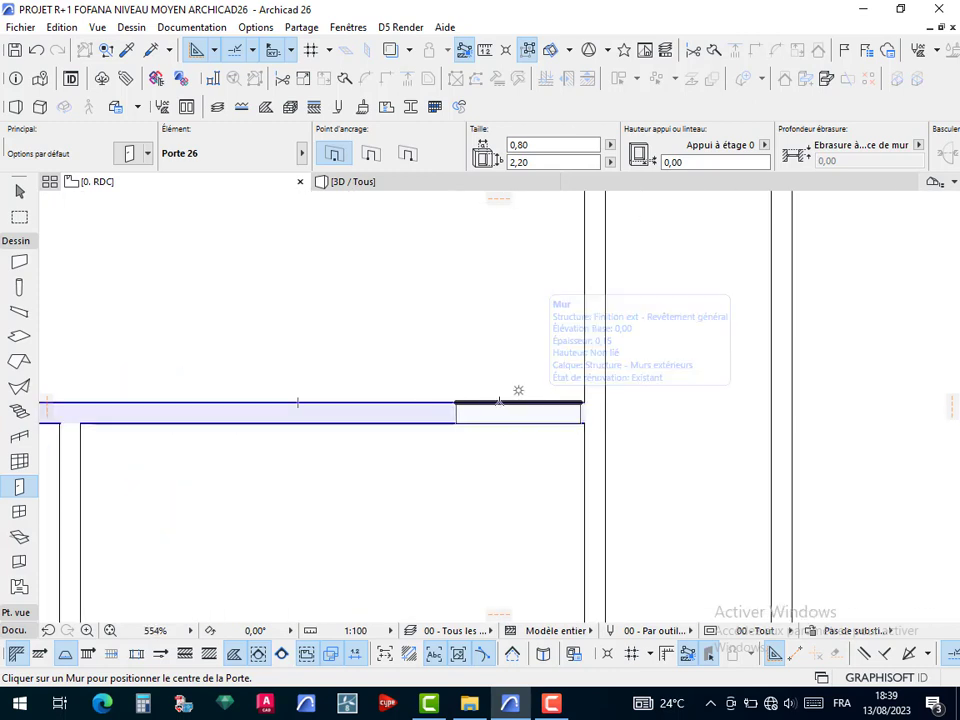
{"action": "left_click", "coordinate": [496, 390]}
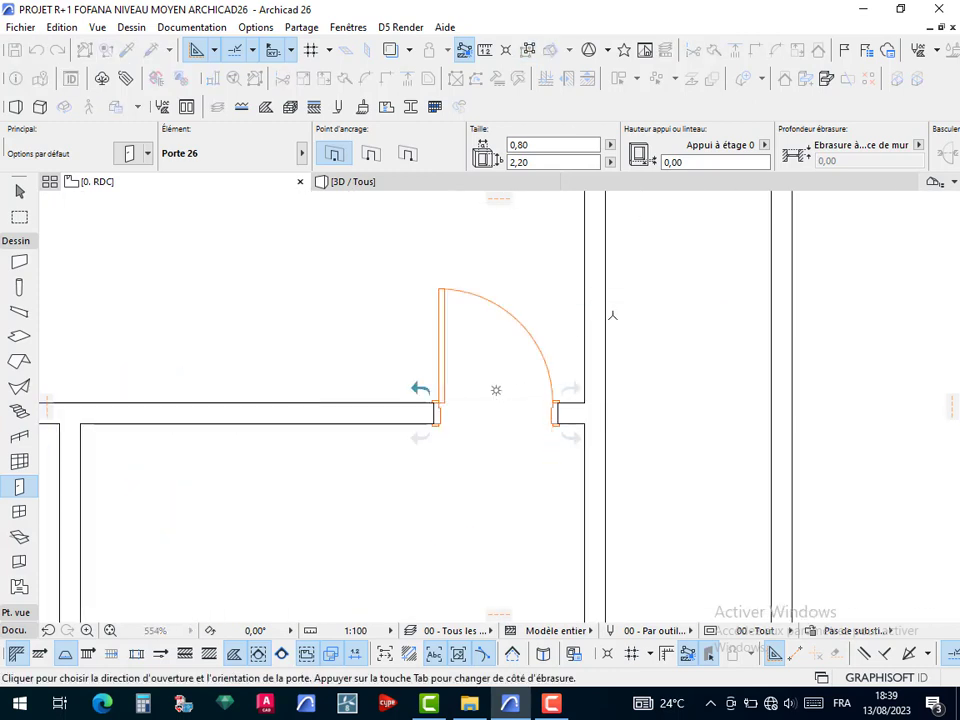
{"action": "left_click", "coordinate": [566, 388]}
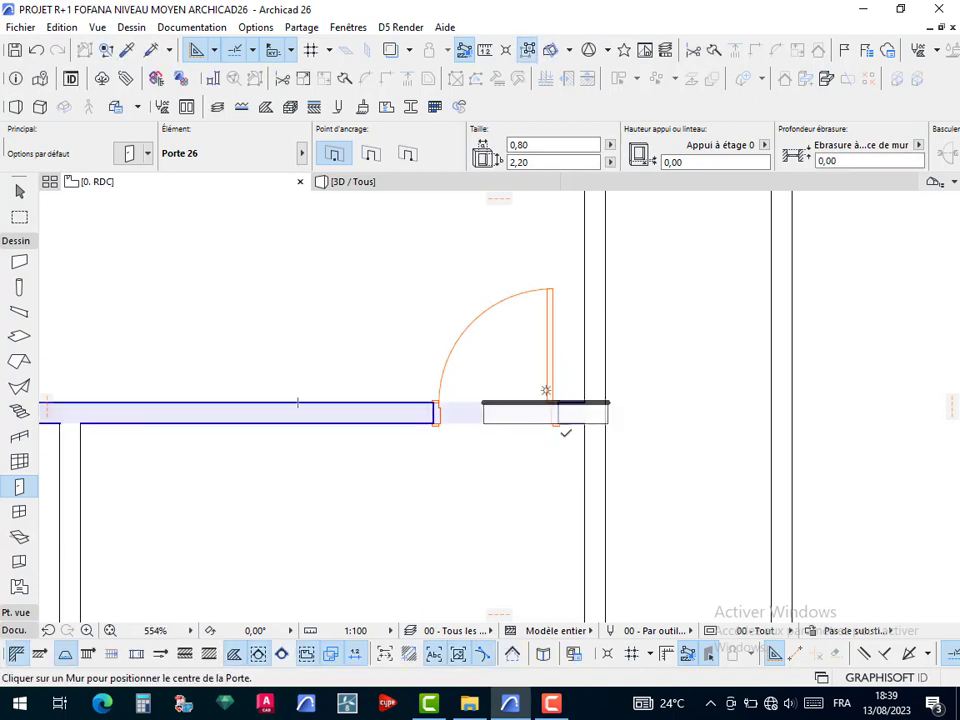
{"action": "scroll", "coordinate": [566, 432], "scroll_direction": "up", "scroll_amount": 5}
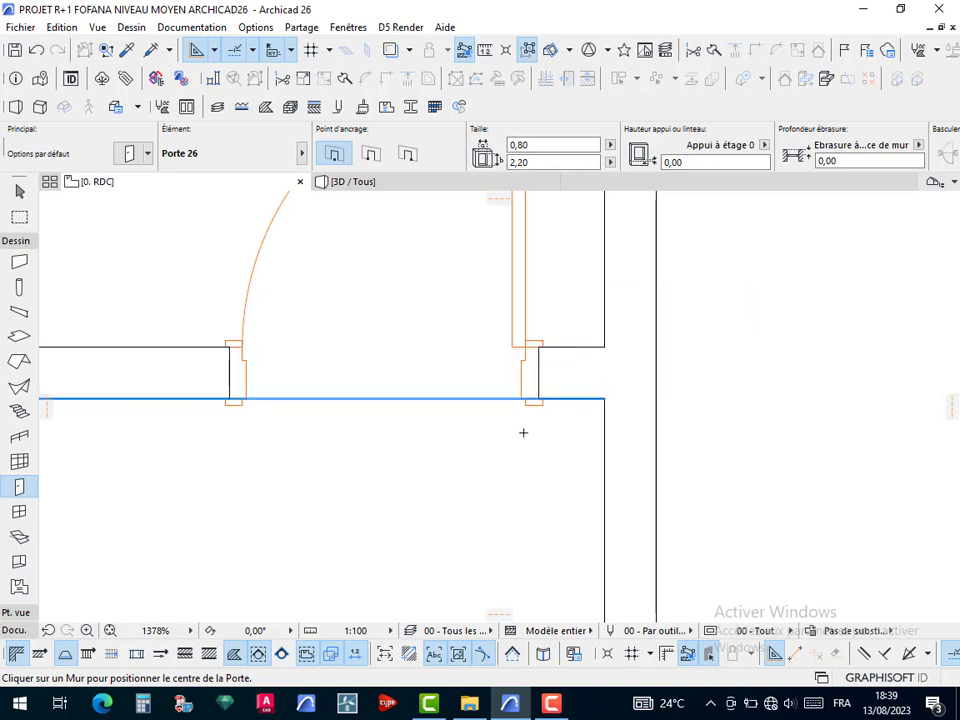
{"action": "key", "text": "ctrl+z"}
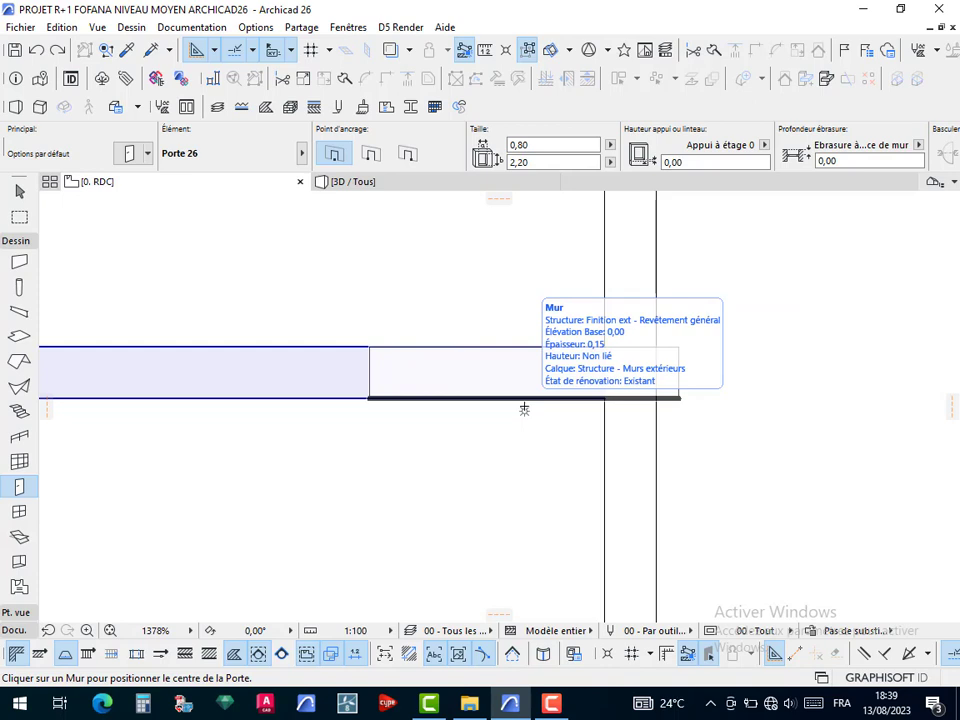
Switch the door's anchor to its second jamb and place it in the same wall near the corner, swinging into the upper room
{"action": "left_click", "coordinate": [370, 155]}
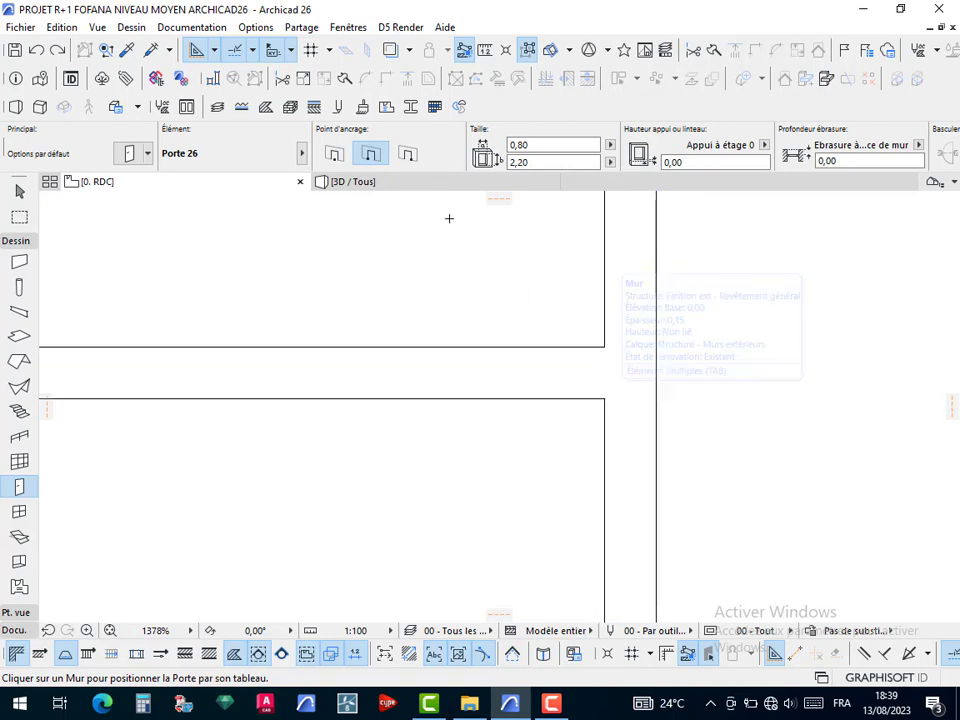
{"action": "left_click", "coordinate": [407, 155]}
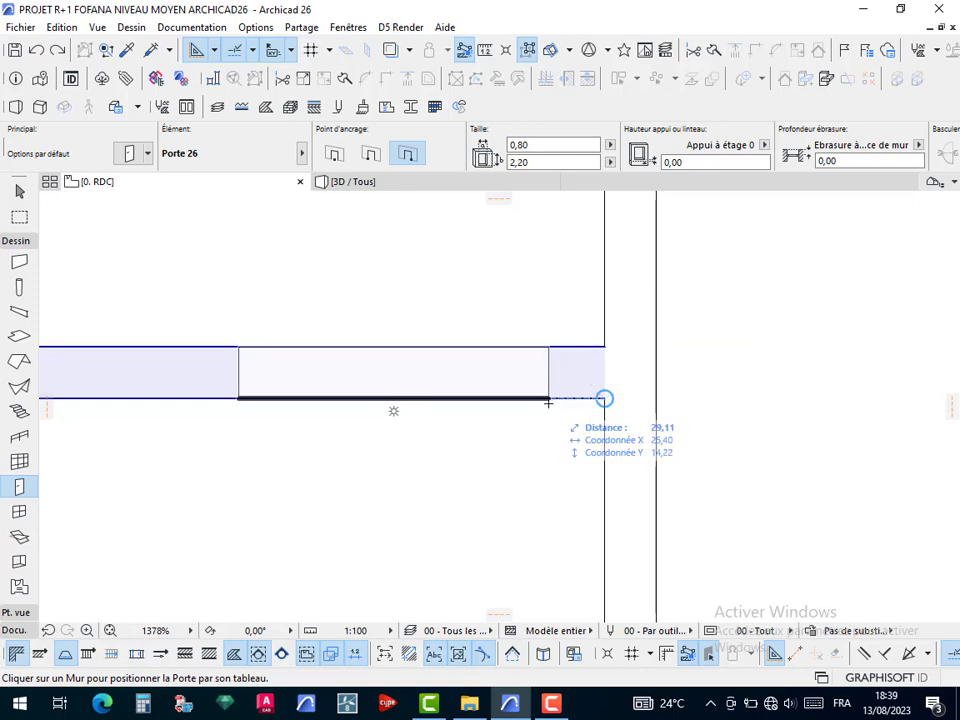
{"action": "key", "text": "Escape"}
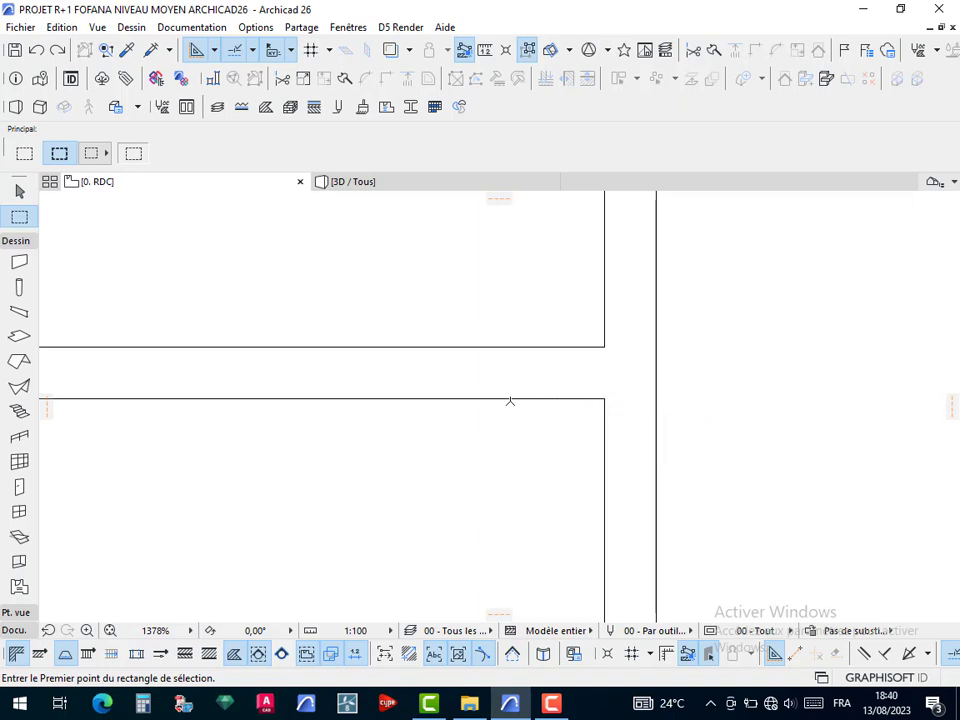
{"action": "key", "text": "Escape"}
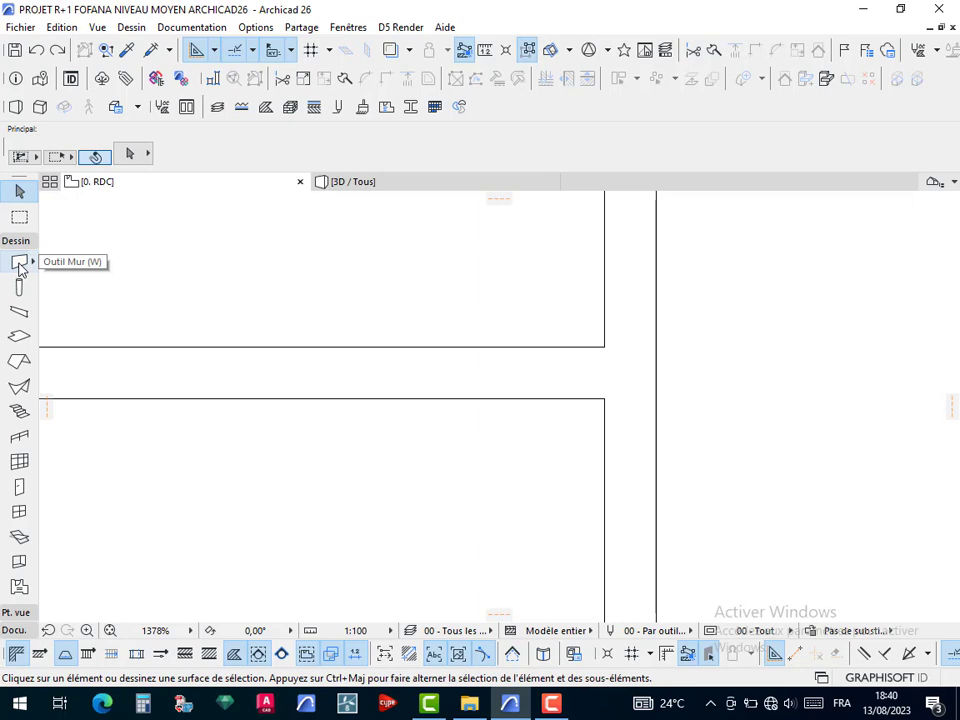
{"action": "key", "text": "d"}
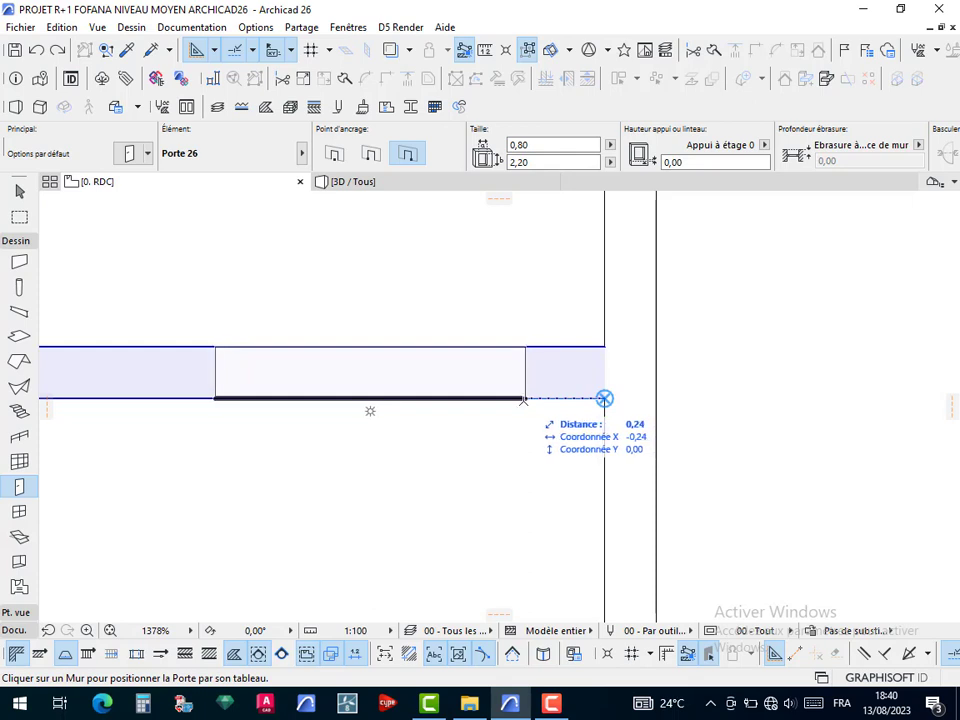
{"action": "left_click", "coordinate": [604, 398]}
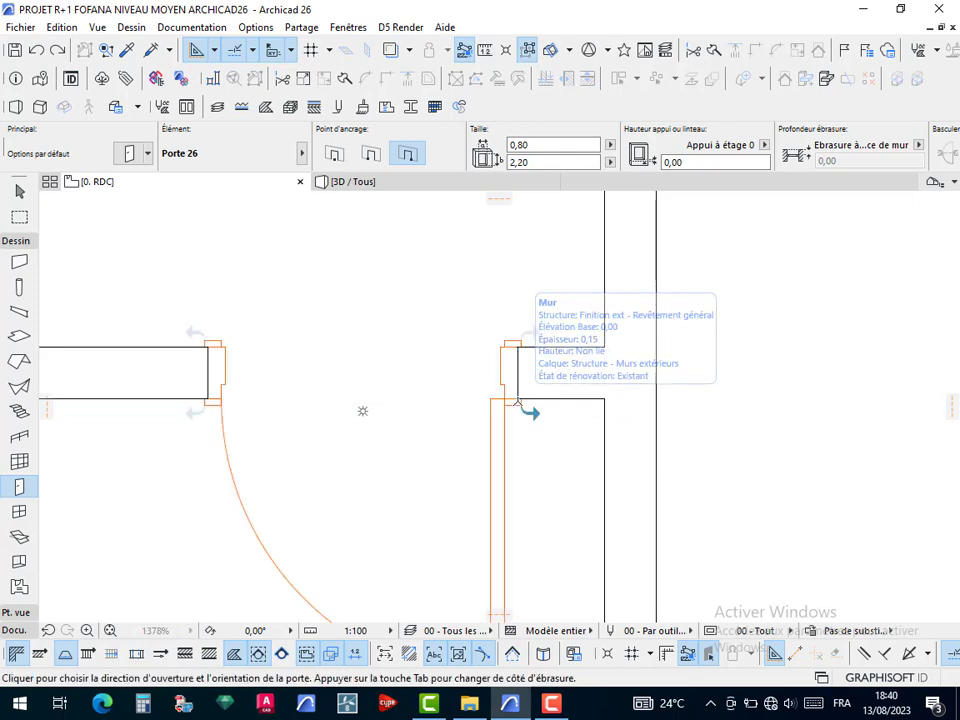
{"action": "left_click", "coordinate": [617, 306]}
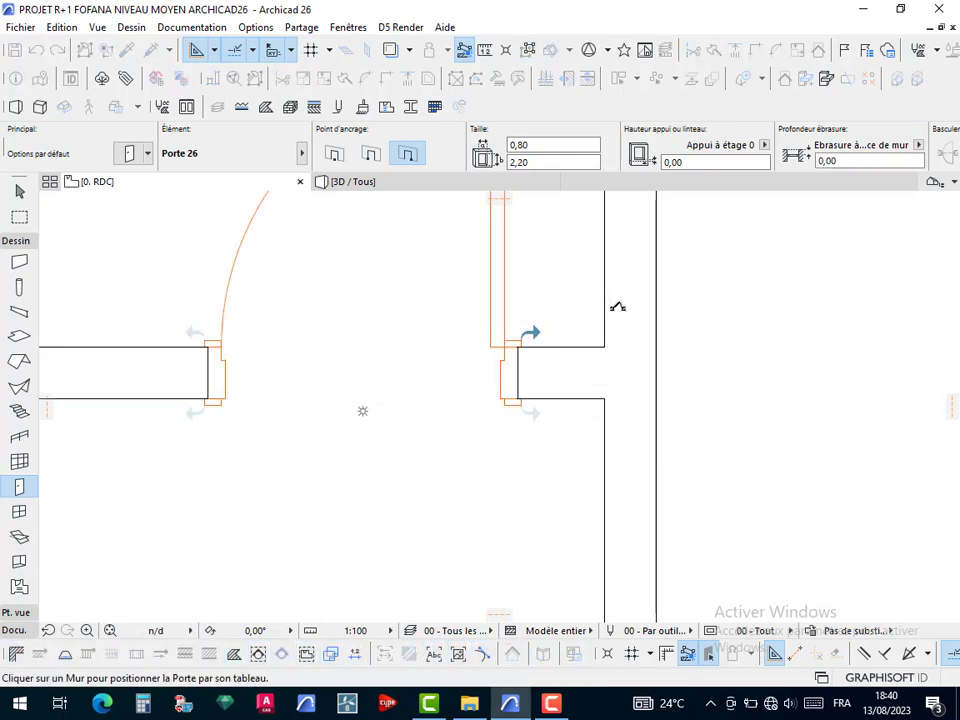
Draw a 0,20 m guide segment along the wall below the rounded-corner room, starting at its inner corner with the partition
{"action": "scroll", "coordinate": [615, 330], "scroll_direction": "down", "scroll_amount": 8}
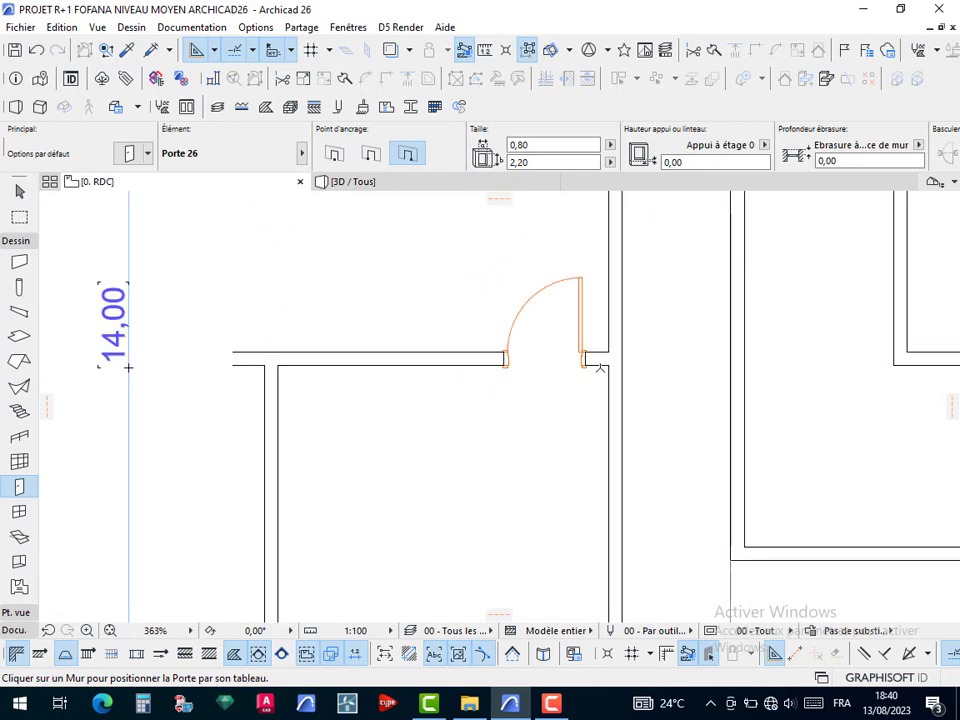
{"action": "middle_click_drag", "start_coordinate": [604, 337], "coordinate": [558, 405]}
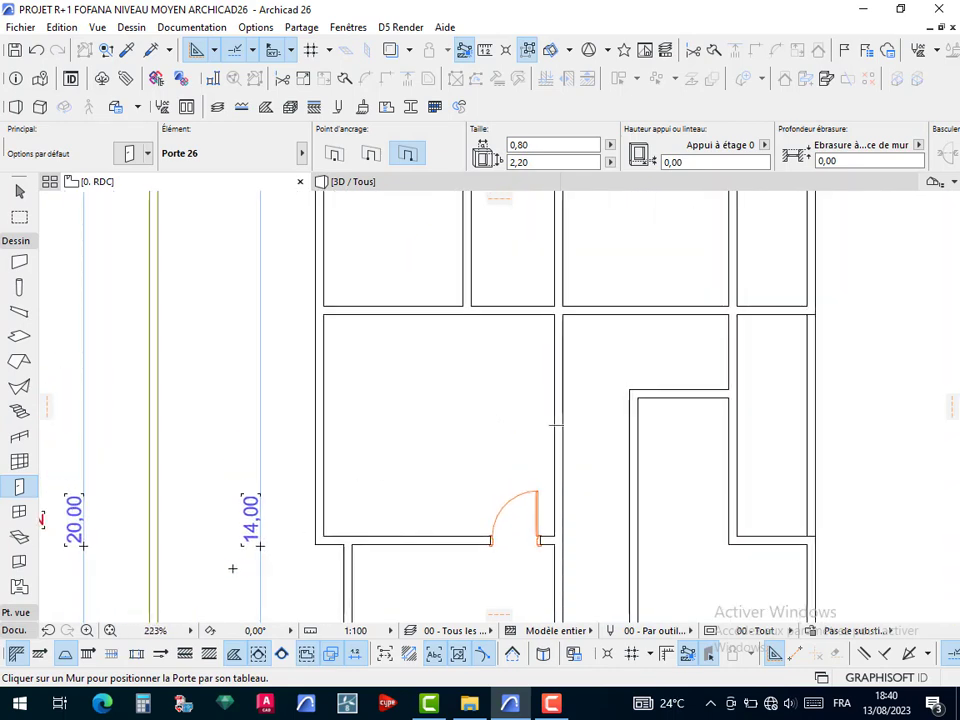
{"action": "left_click", "coordinate": [791, 657]}
{"action": "scroll", "coordinate": [465, 300], "scroll_direction": "up", "scroll_amount": 5}
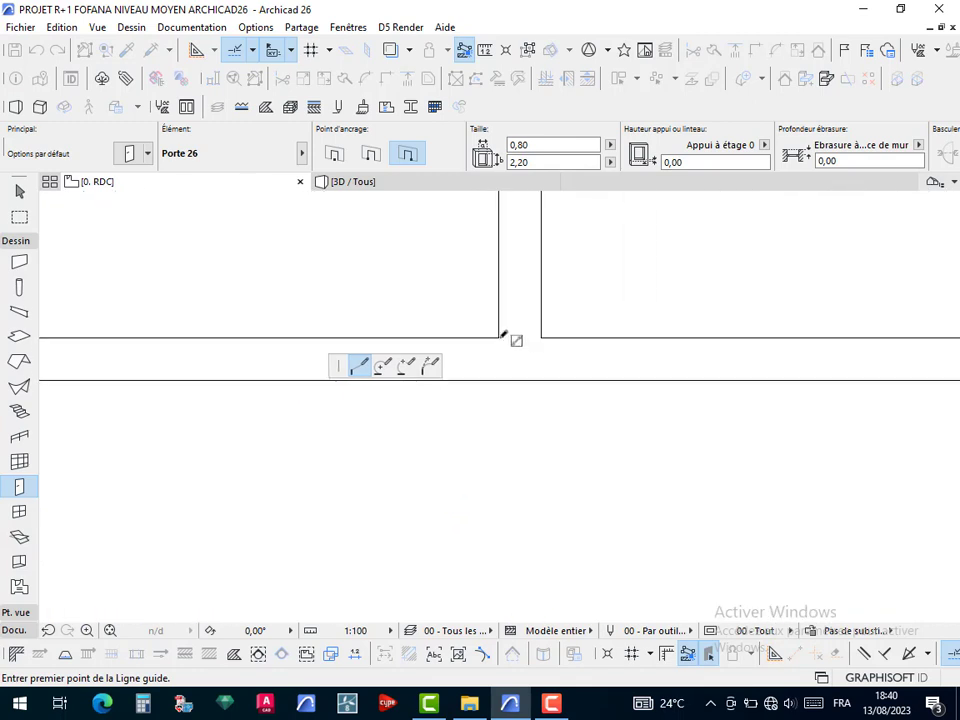
{"action": "left_click", "coordinate": [499, 337]}
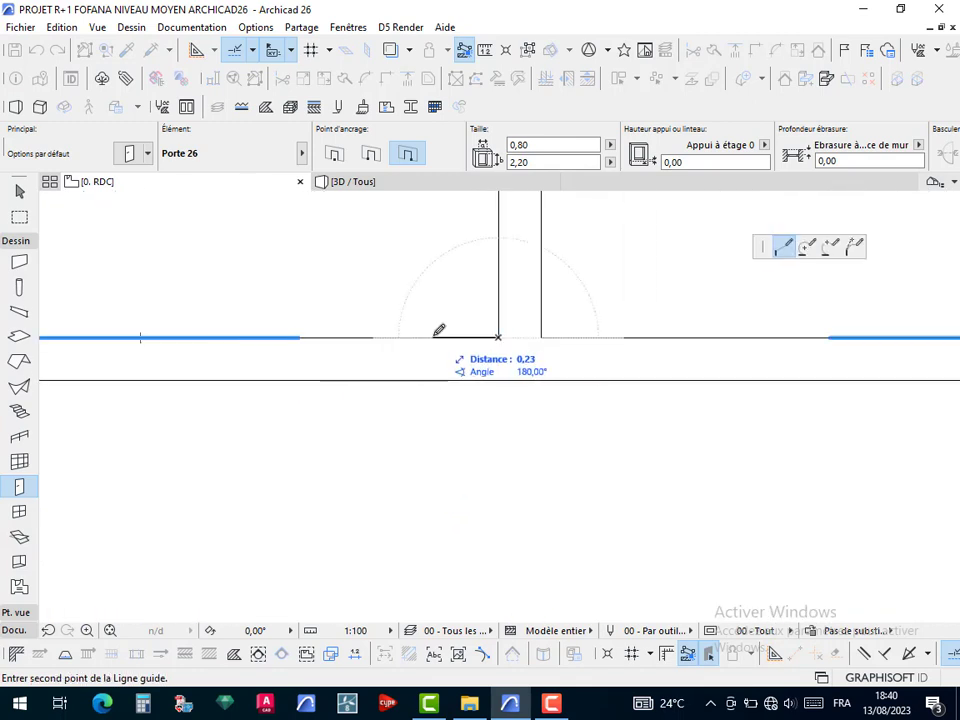
{"action": "type", "text": ",20"}
{"action": "key", "text": "Return"}
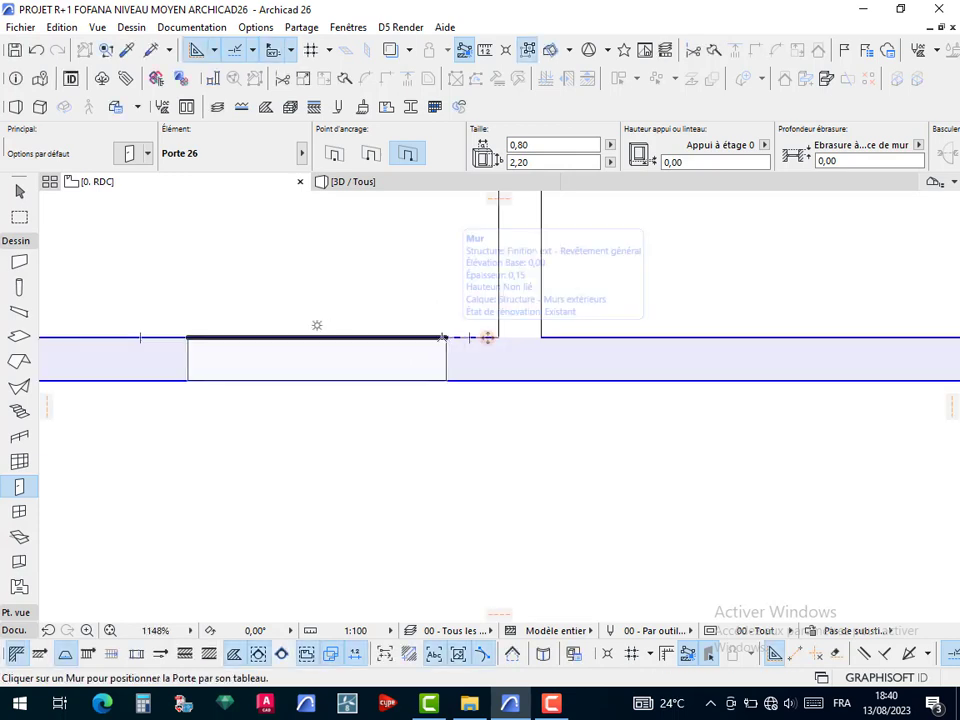
Place a door at the end of the guide segment, swinging into the rounded-corner room, and erase the guide segment
{"action": "left_click", "coordinate": [445, 336]}
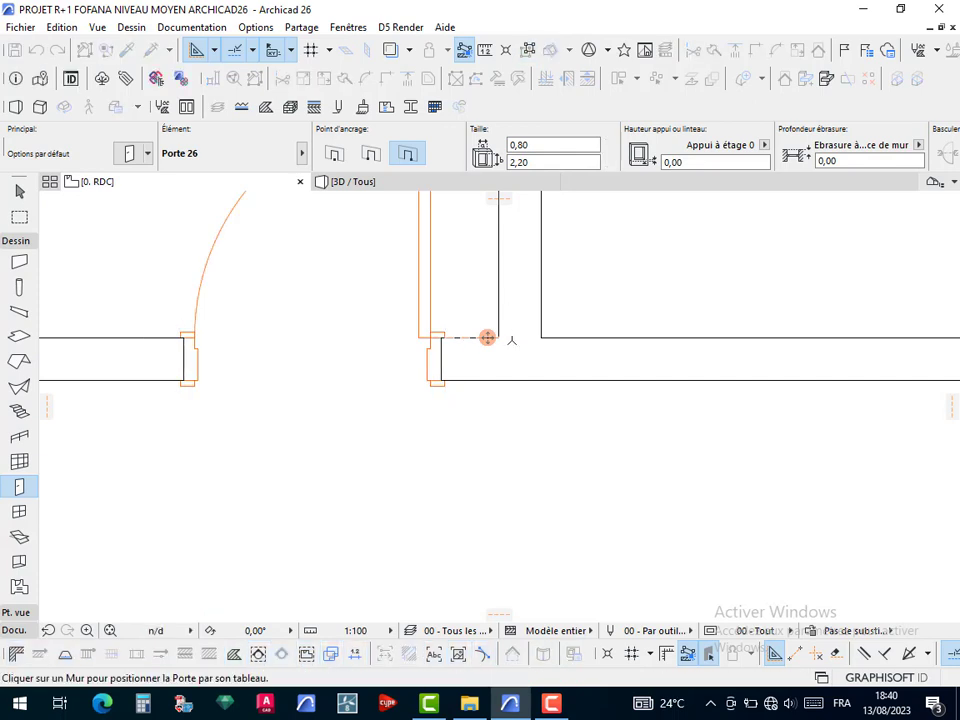
{"action": "left_click", "coordinate": [489, 338]}
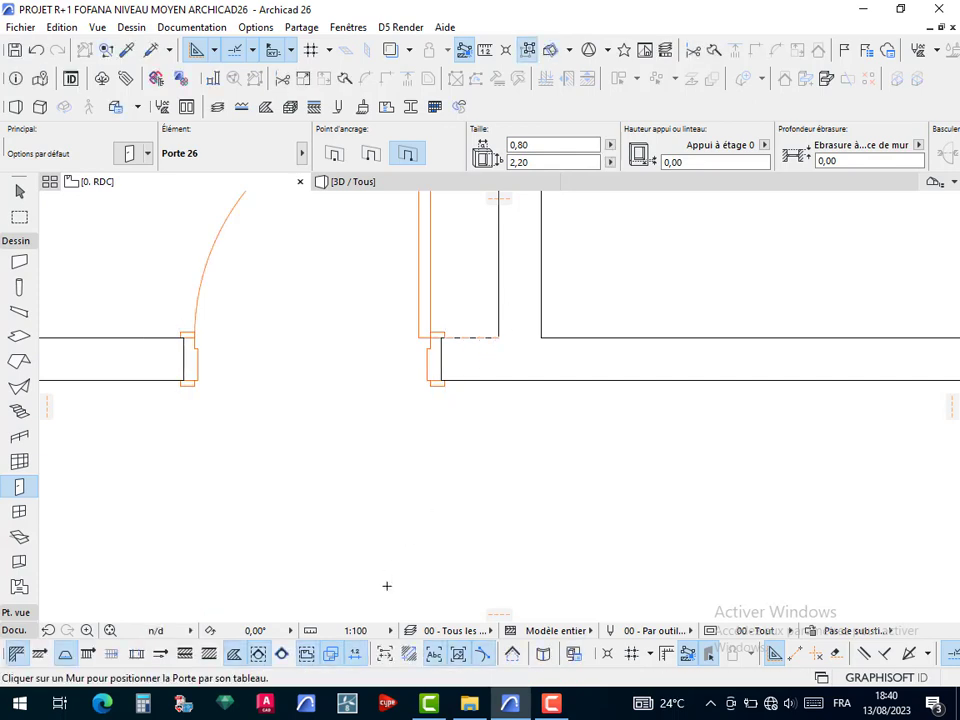
{"action": "left_click", "coordinate": [836, 655]}
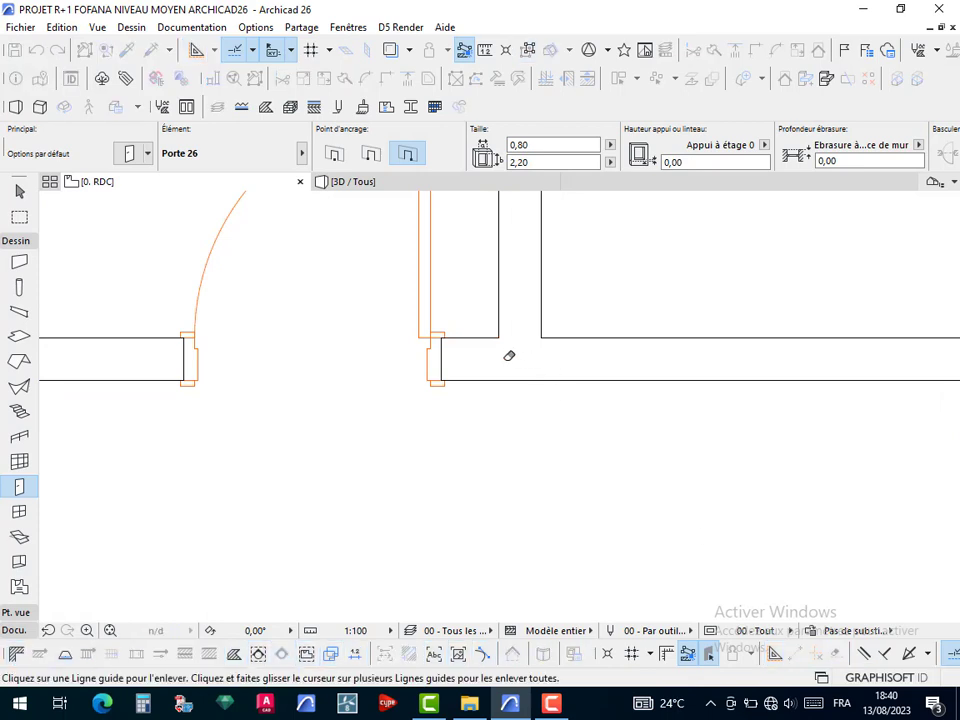
Set the width of the rounded-corner room's door to 0,70 m
{"action": "scroll", "coordinate": [506, 420], "scroll_direction": "down", "scroll_amount": 4}
{"action": "scroll", "coordinate": [527, 428], "scroll_direction": "down", "scroll_amount": 1}
{"action": "middle_click_drag", "start_coordinate": [616, 458], "coordinate": [414, 464]}
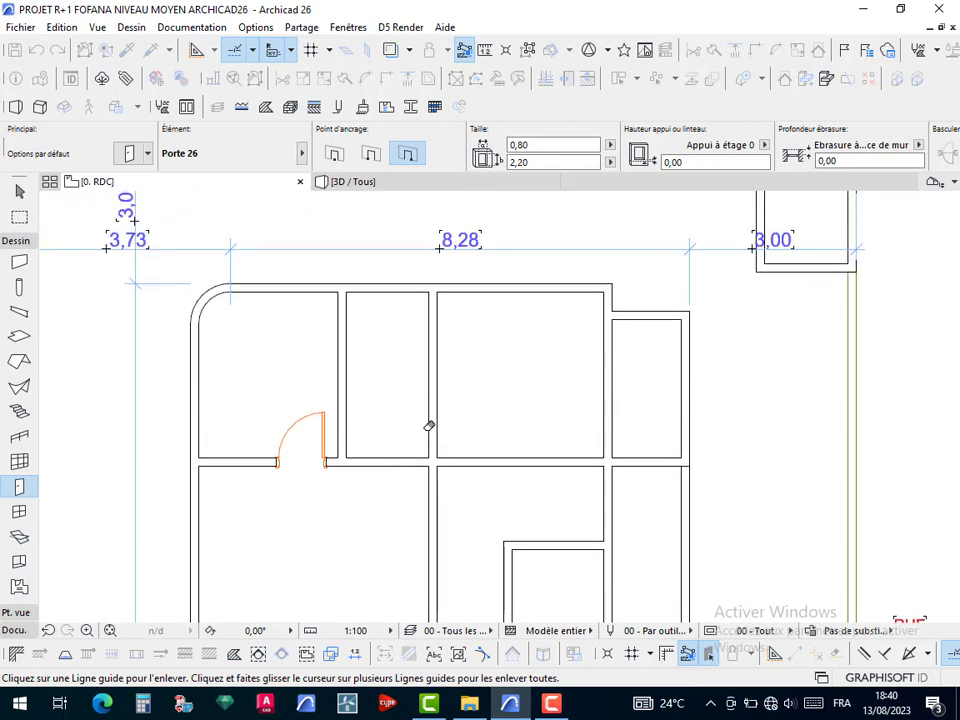
{"action": "scroll", "coordinate": [456, 426], "scroll_direction": "up", "scroll_amount": 2}
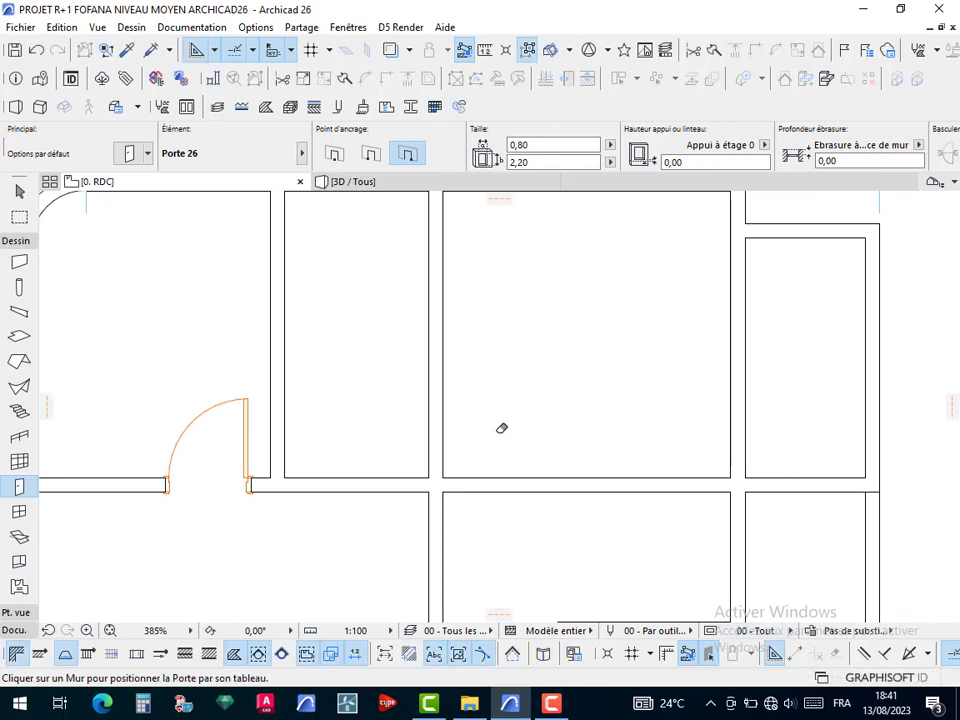
{"action": "scroll", "coordinate": [440, 450], "scroll_direction": "down", "scroll_amount": 3}
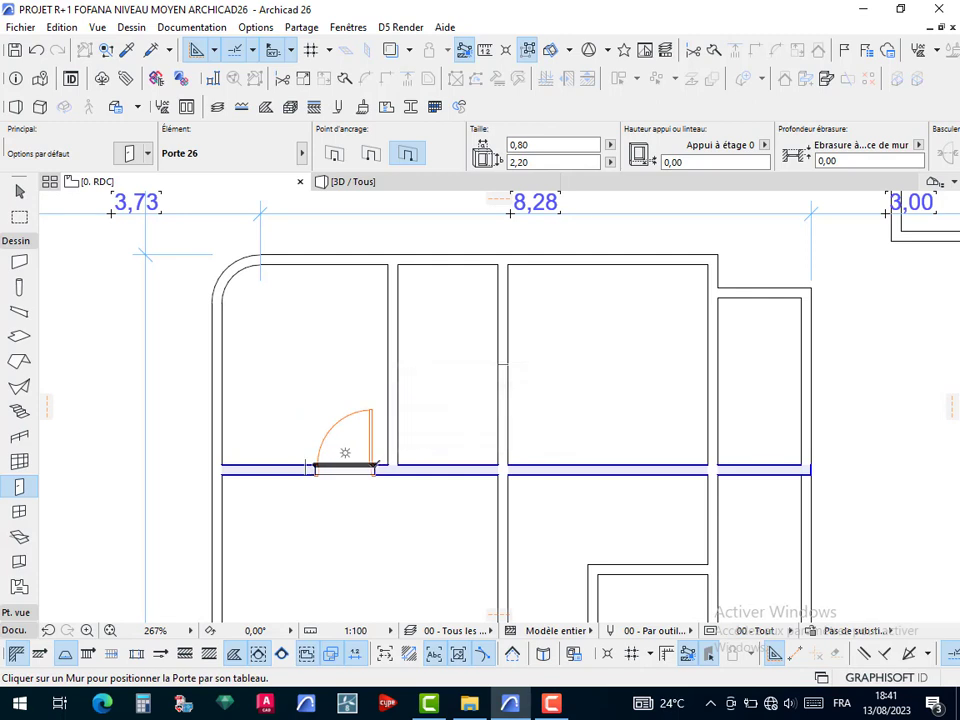
{"action": "key", "text": "Escape"}
{"action": "left_click", "coordinate": [374, 466]}
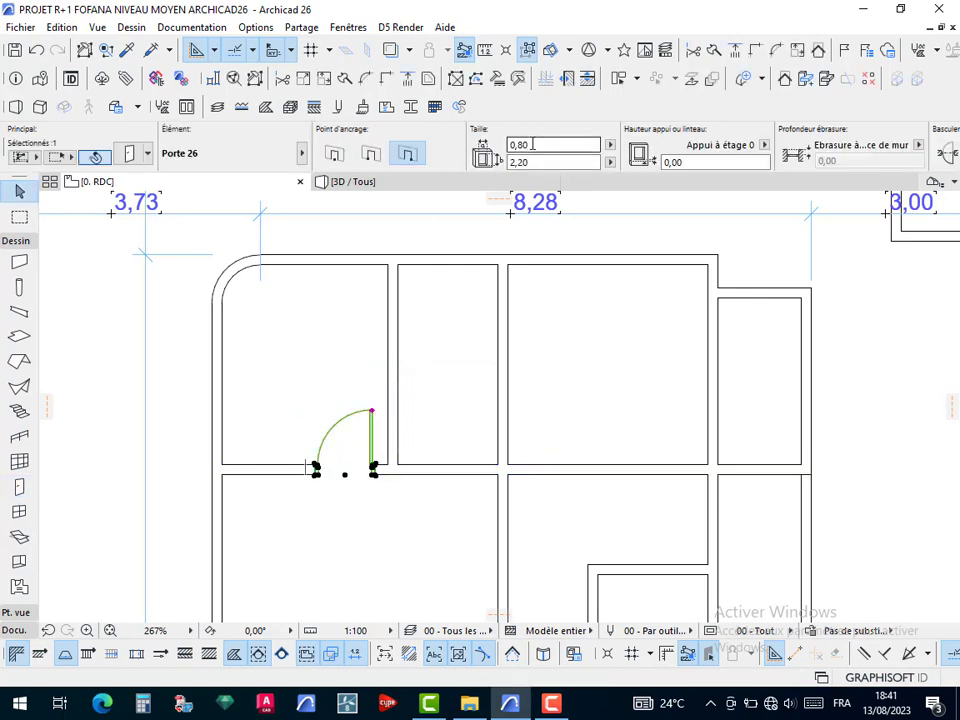
{"action": "left_click", "coordinate": [523, 146]}
{"action": "type", "text": "7"}
{"action": "left_click", "coordinate": [566, 357]}
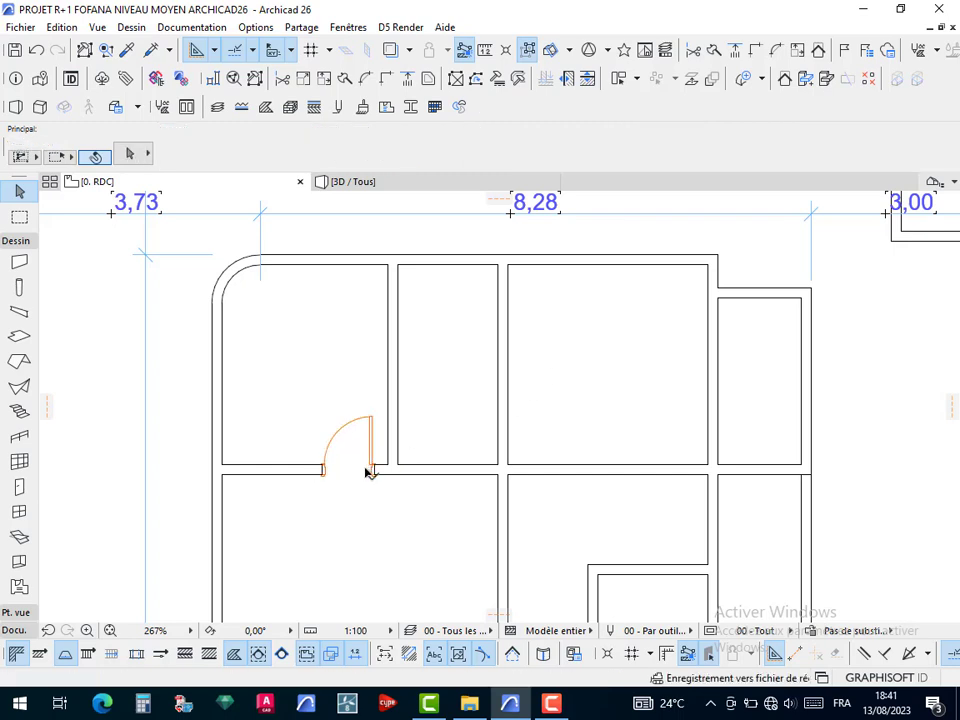
{"action": "scroll", "coordinate": [367, 468], "scroll_direction": "up", "scroll_amount": 5}
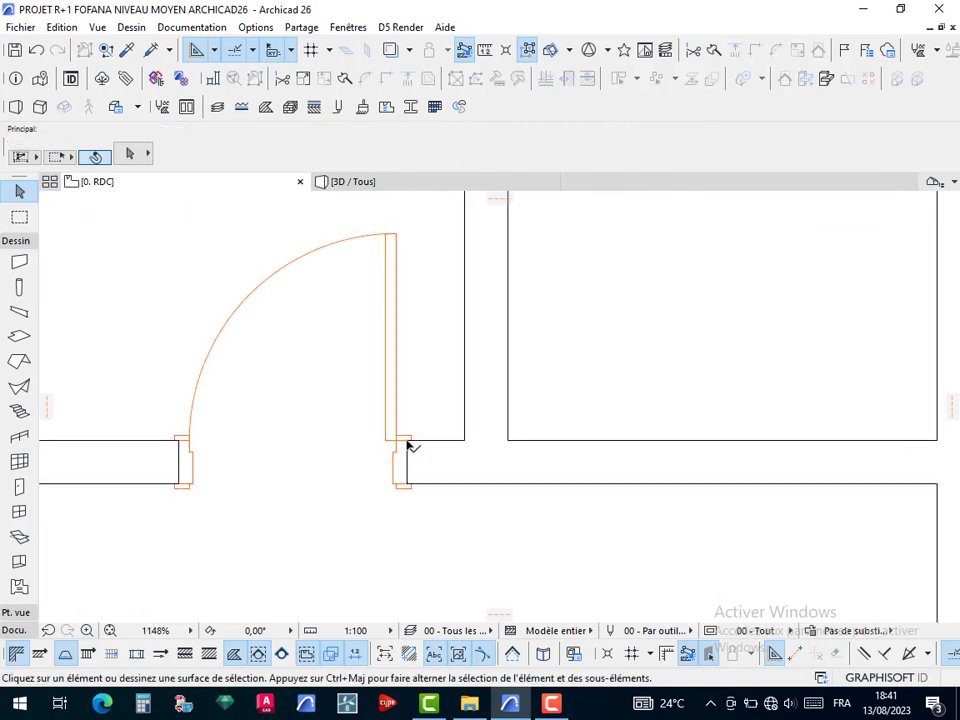
Place a 0,70 m wide Porte 26 door in the wall between the narrow middle room and the adjoining larger room, swinging into the narrow room
{"action": "left_click", "coordinate": [408, 446]}
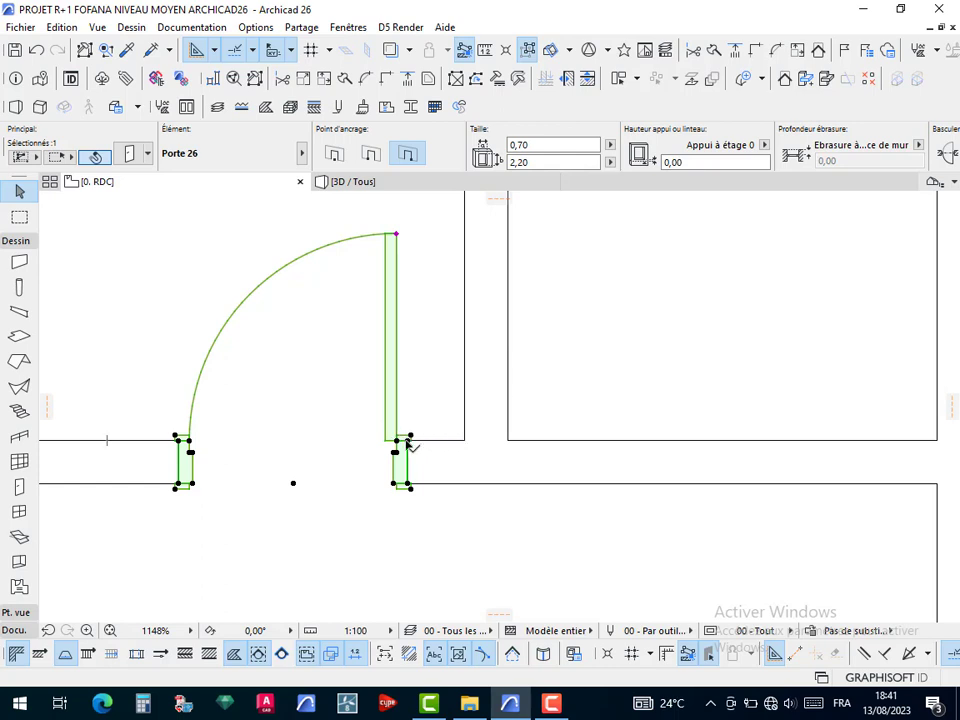
{"action": "scroll", "coordinate": [418, 395], "scroll_direction": "down", "scroll_amount": 4}
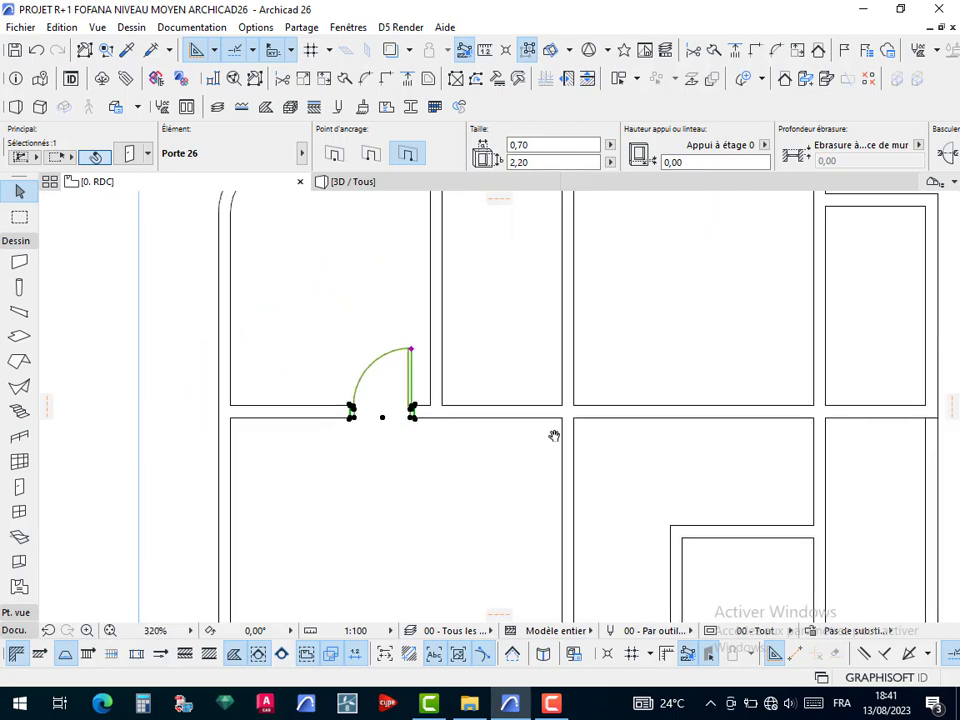
{"action": "left_click", "coordinate": [508, 443]}
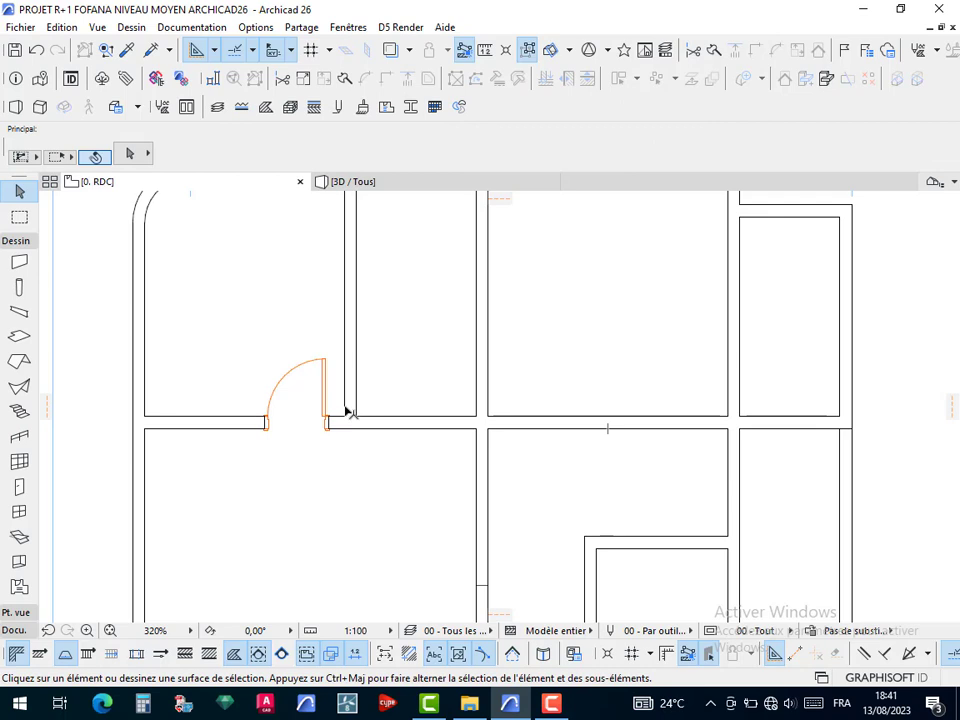
{"action": "left_click", "coordinate": [332, 355], "text": "alt"}
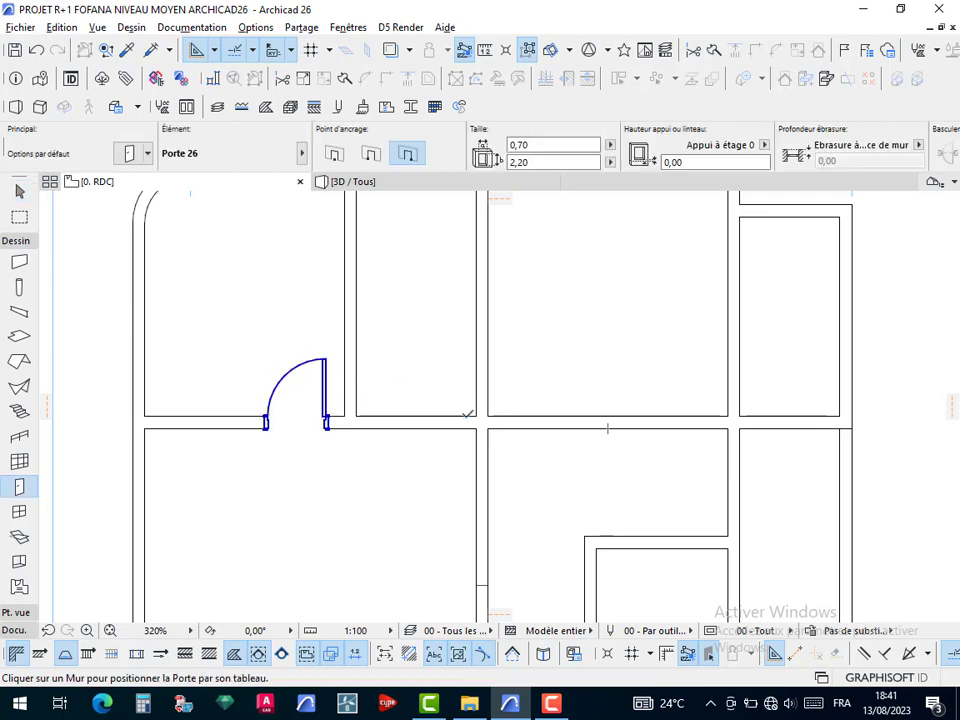
{"action": "scroll", "coordinate": [476, 400], "scroll_direction": "up", "scroll_amount": 5}
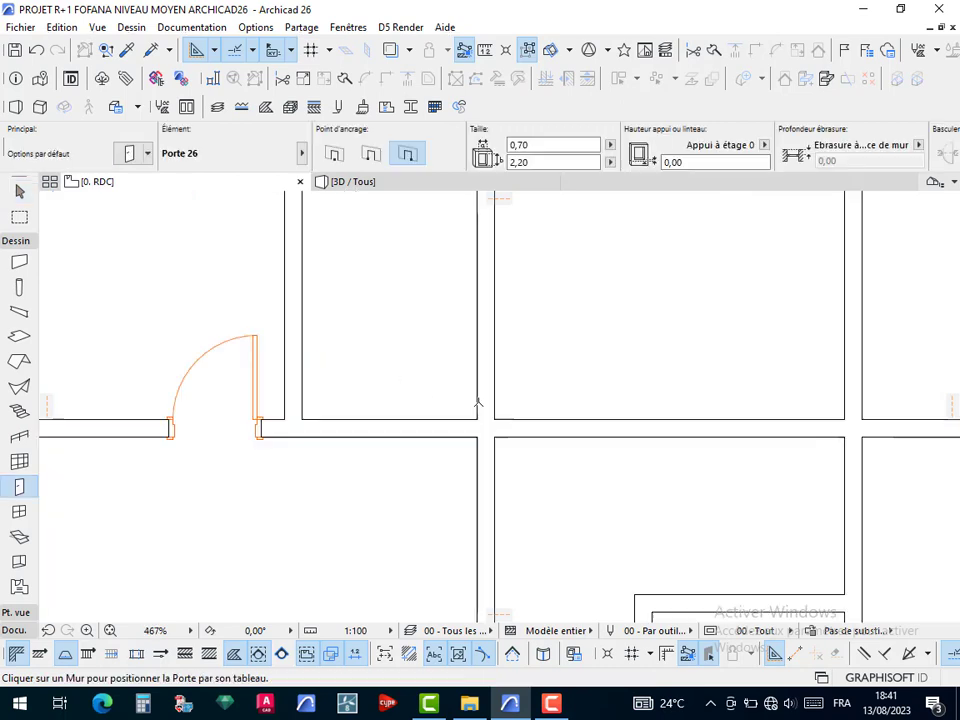
{"action": "left_click", "coordinate": [474, 340]}
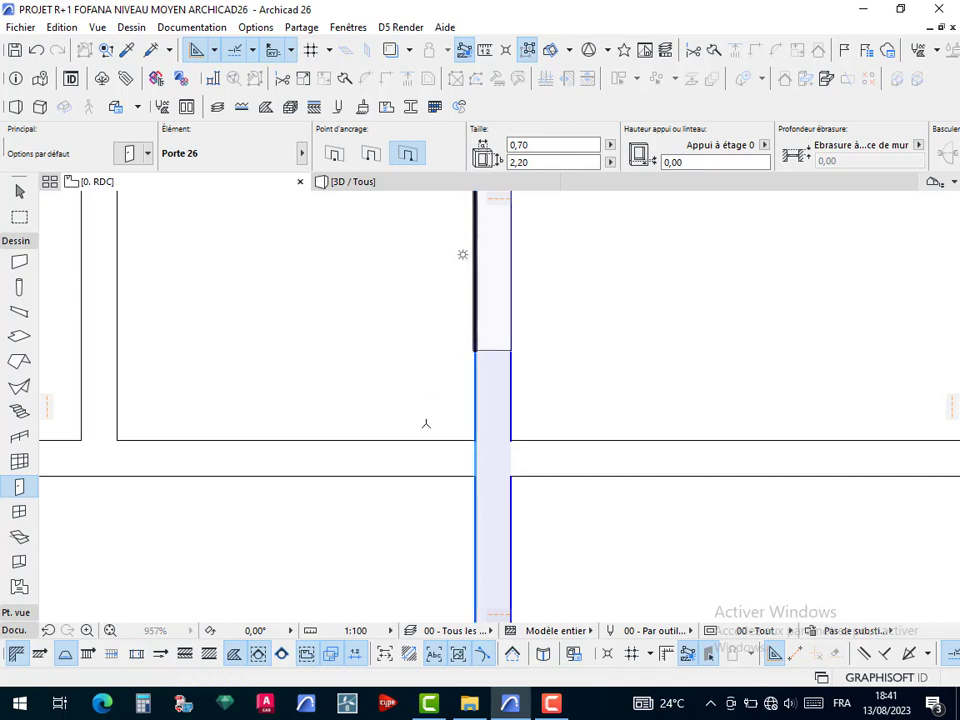
{"action": "left_click", "coordinate": [404, 520]}
{"action": "scroll", "coordinate": [437, 440], "scroll_direction": "down", "scroll_amount": 8}
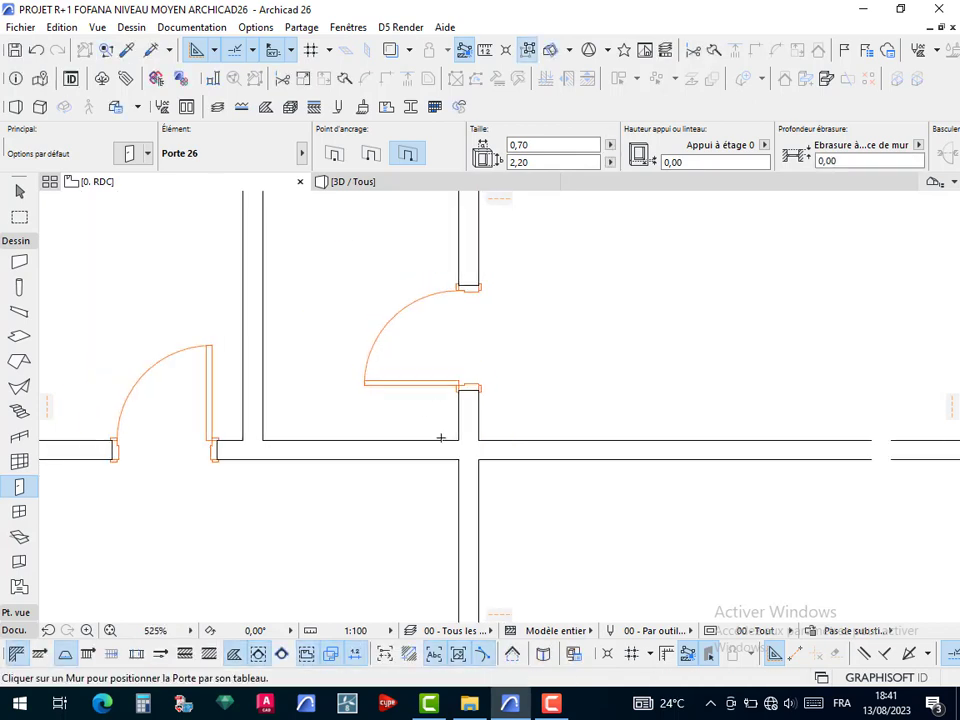
{"action": "scroll", "coordinate": [405, 455], "scroll_direction": "up", "scroll_amount": 3}
{"action": "scroll", "coordinate": [418, 445], "scroll_direction": "up", "scroll_amount": 3}
{"action": "scroll", "coordinate": [459, 413], "scroll_direction": "down", "scroll_amount": 6}
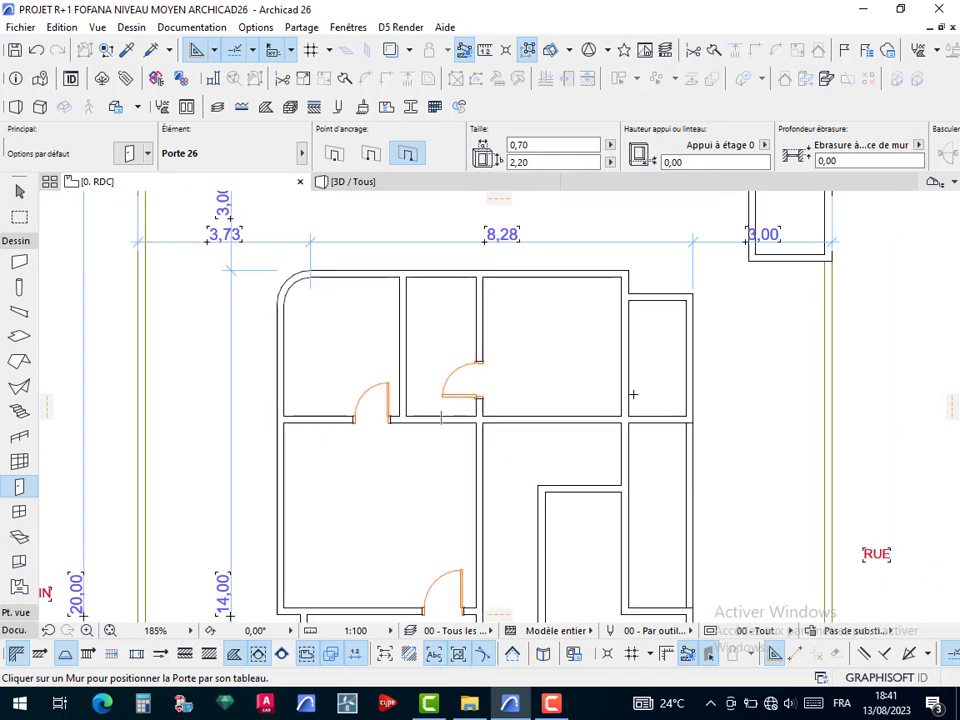
Switch the door's anchor to its first jamb and place a door in the larger upper room's lower wall near the partition, swinging into that room
{"action": "scroll", "coordinate": [630, 405], "scroll_direction": "up", "scroll_amount": 3}
{"action": "scroll", "coordinate": [662, 420], "scroll_direction": "up", "scroll_amount": 3}
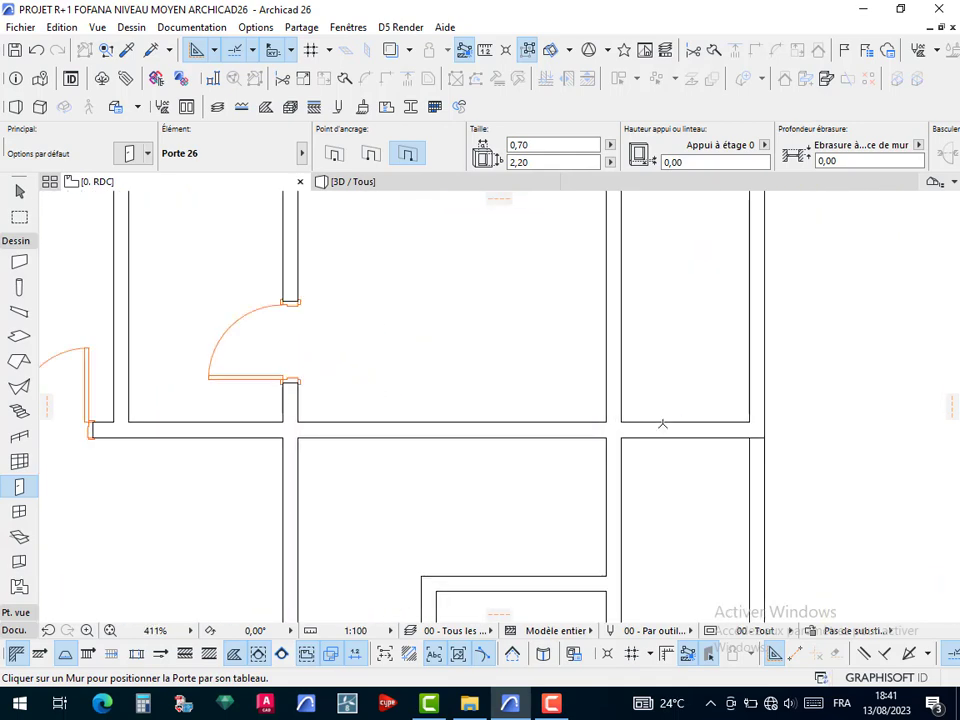
{"action": "scroll", "coordinate": [592, 393], "scroll_direction": "down", "scroll_amount": 8}
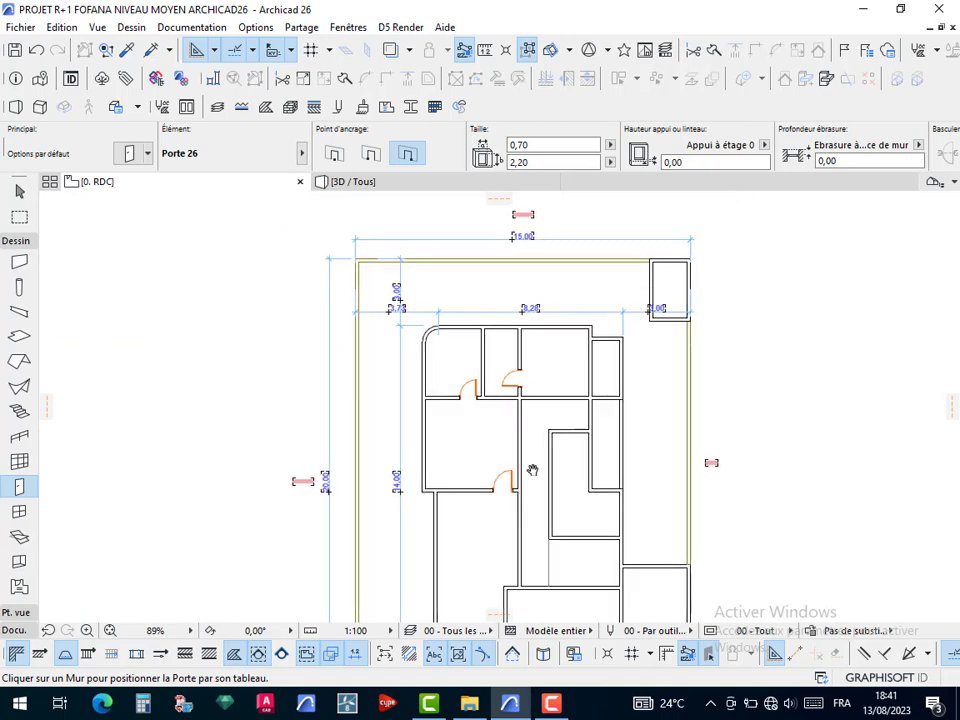
{"action": "middle_click_drag", "start_coordinate": [531, 467], "coordinate": [507, 411]}
{"action": "scroll", "coordinate": [501, 294], "scroll_direction": "up", "scroll_amount": 9}
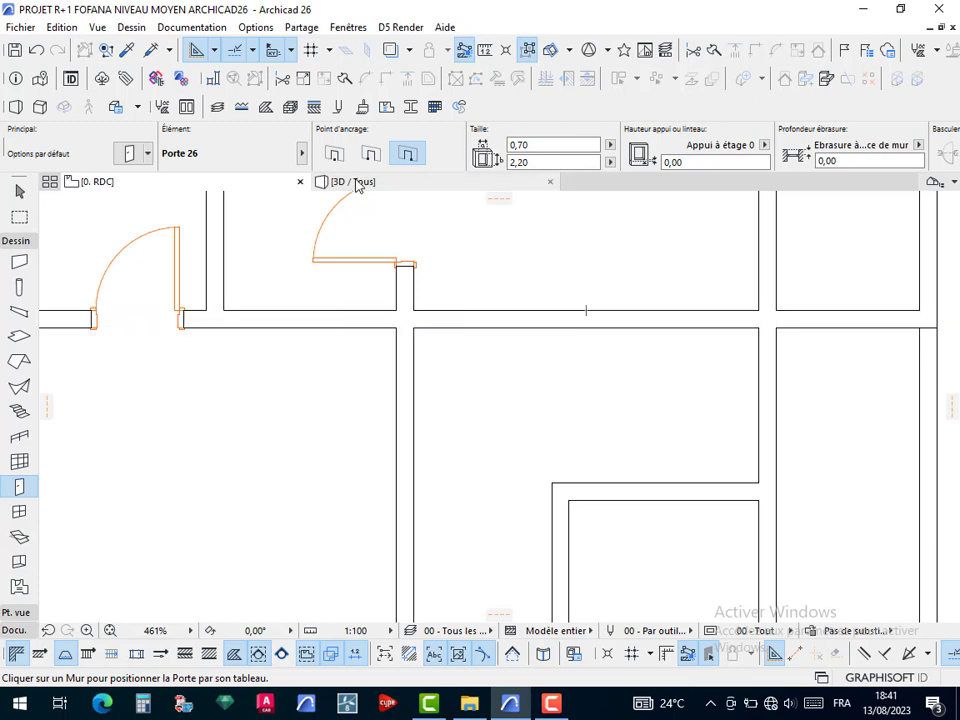
{"action": "left_click", "coordinate": [370, 153]}
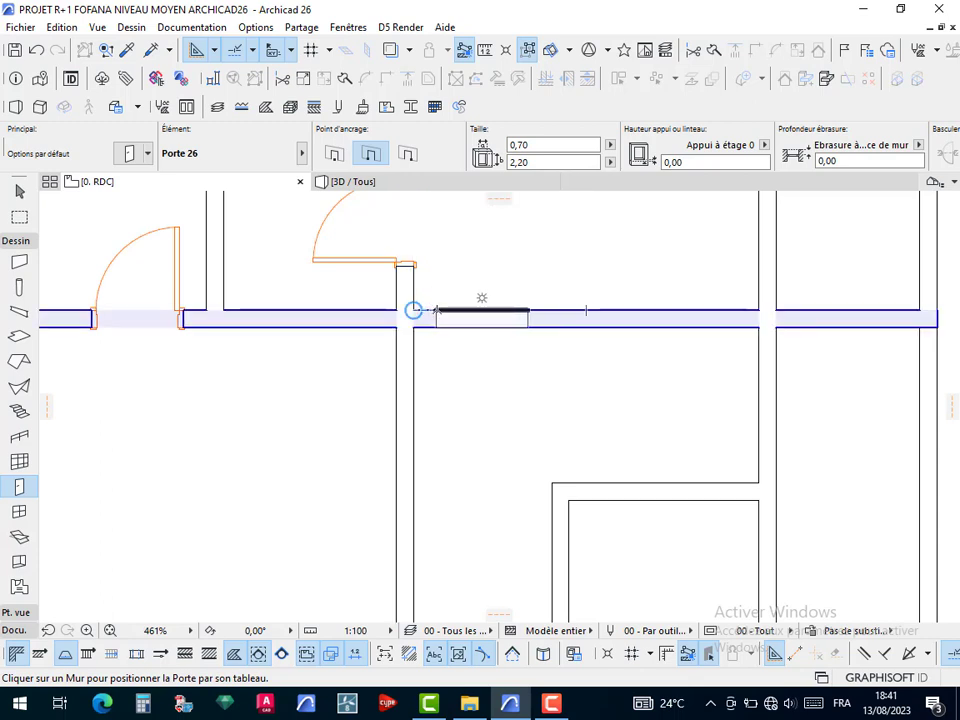
{"action": "scroll", "coordinate": [443, 311], "scroll_direction": "up", "scroll_amount": 3}
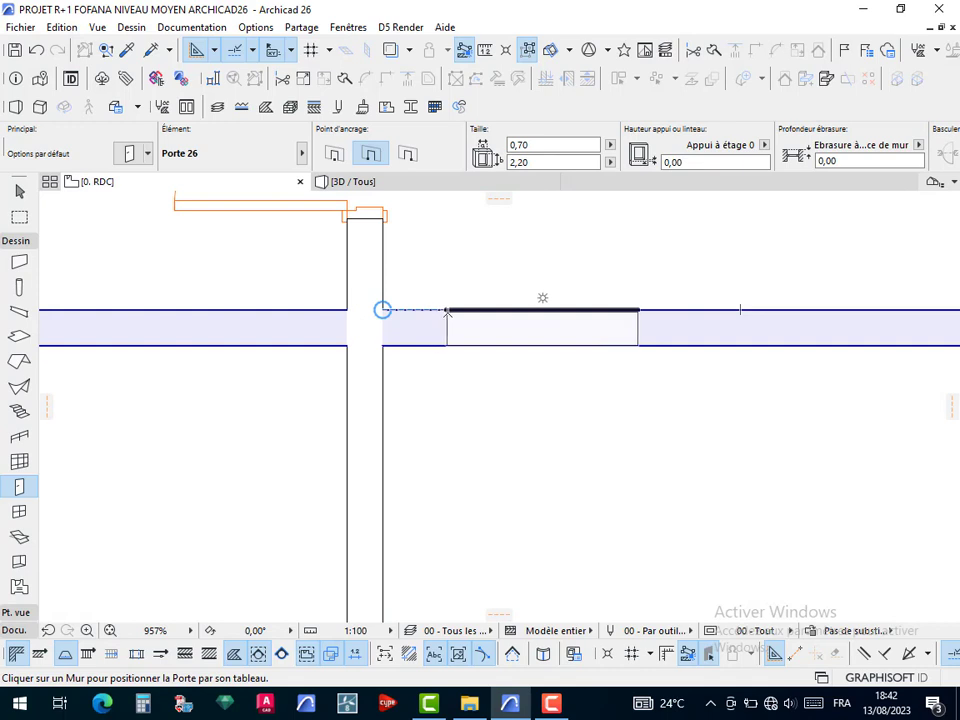
{"action": "left_click", "coordinate": [452, 312]}
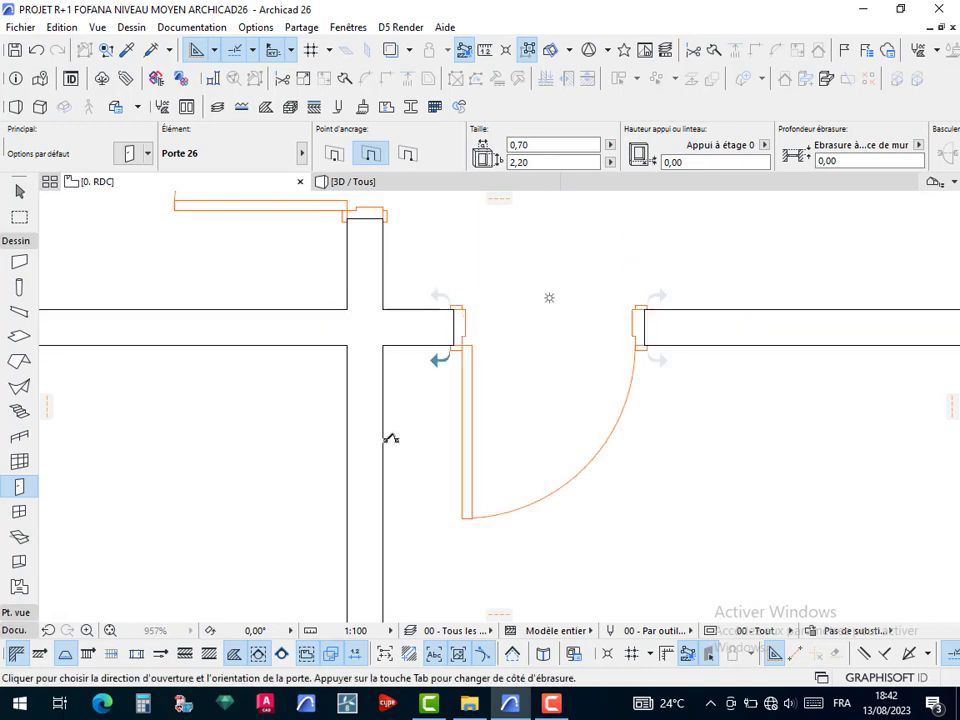
{"action": "left_click", "coordinate": [407, 288]}
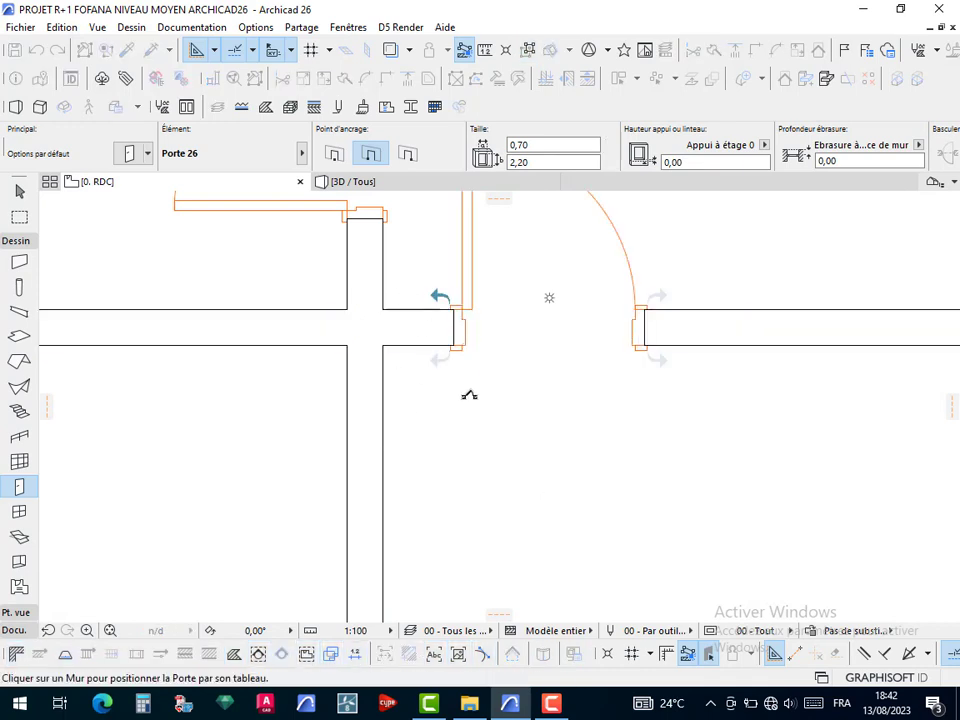
{"action": "scroll", "coordinate": [481, 420], "scroll_direction": "down", "scroll_amount": 2}
{"action": "scroll", "coordinate": [481, 420], "scroll_direction": "down", "scroll_amount": 4}
{"action": "scroll", "coordinate": [473, 384], "scroll_direction": "up", "scroll_amount": 6}
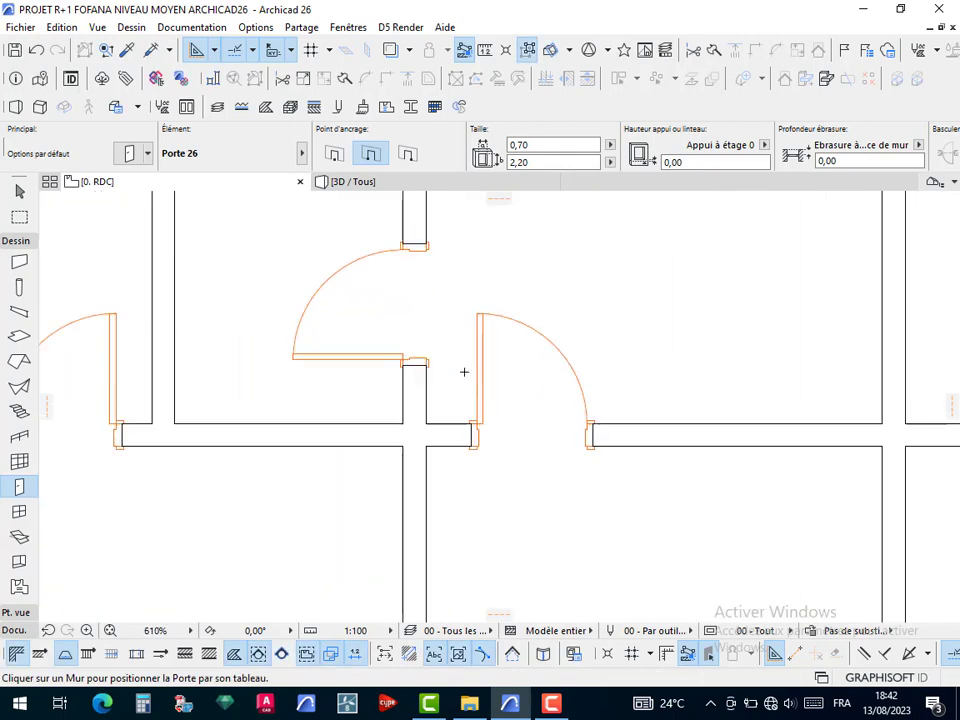
Move the narrow room's door along its wall away from the corner, level with the leaf tip of the adjacent door
{"action": "key", "text": "Escape"}
{"action": "left_click", "coordinate": [410, 366]}
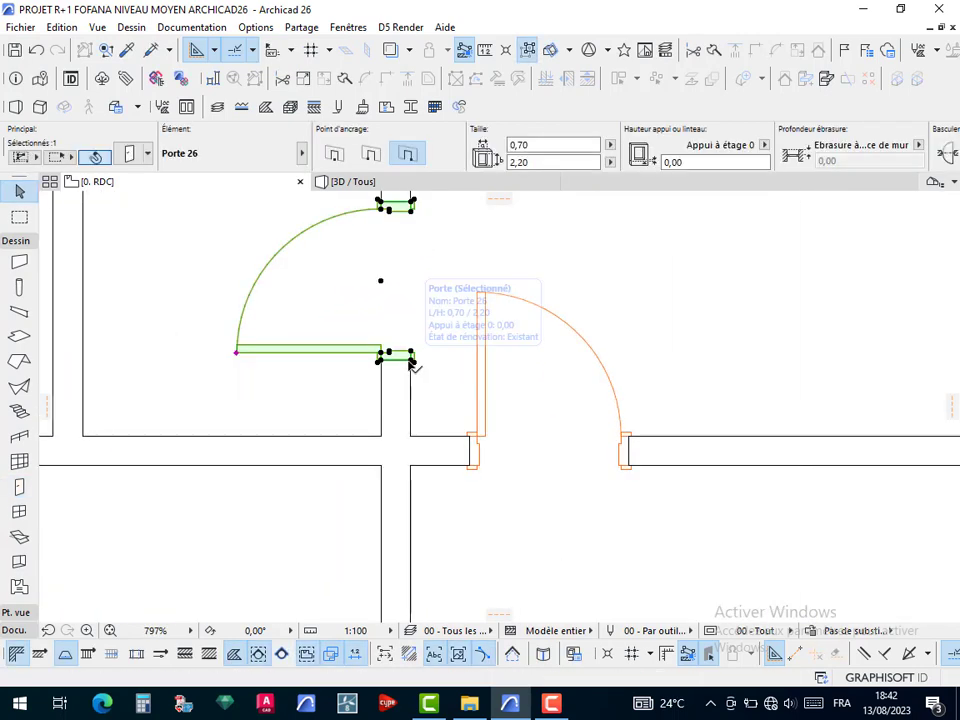
{"action": "left_click", "coordinate": [413, 364]}
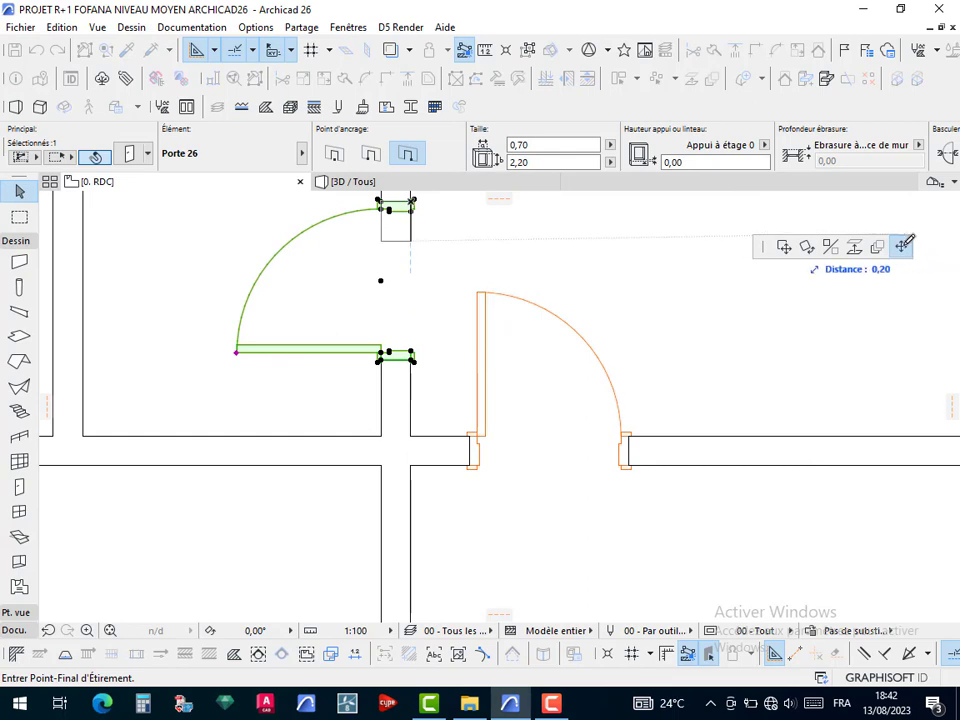
{"action": "left_click", "coordinate": [784, 249]}
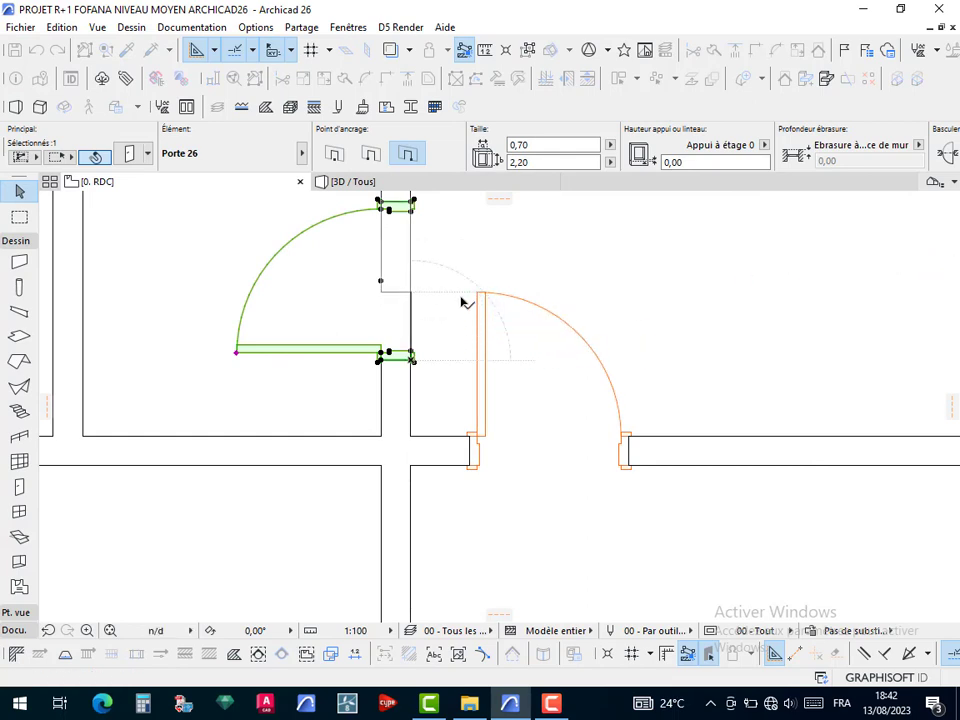
{"action": "left_click", "coordinate": [463, 300]}
Move the larger upper room's door 0,15 m toward the partition and set its width to 0,80 m
{"action": "left_click", "coordinate": [474, 443]}
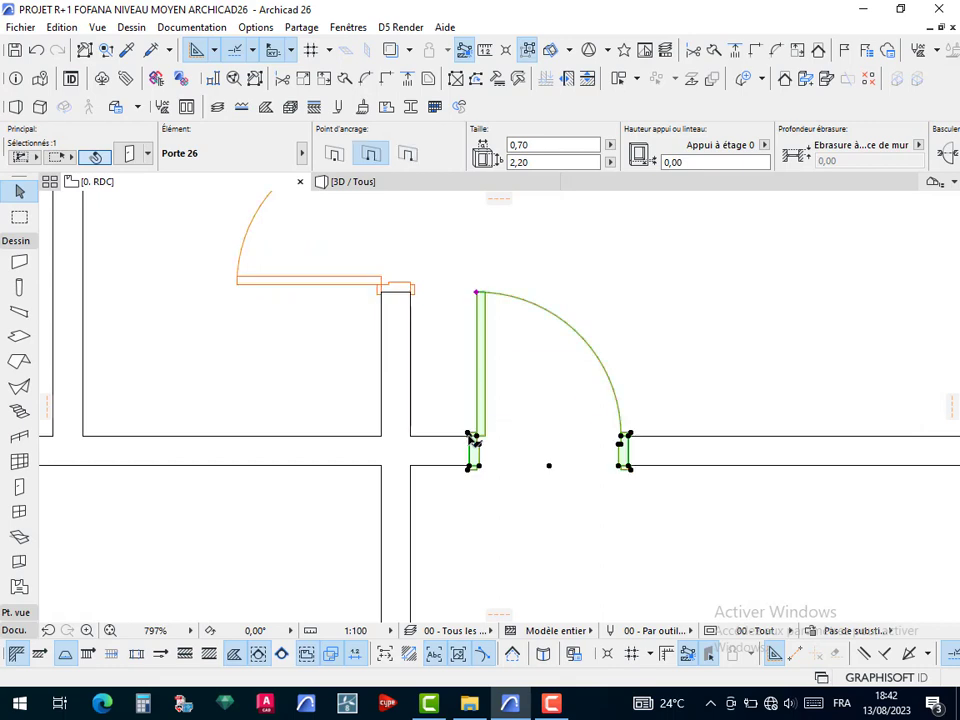
{"action": "left_click", "coordinate": [474, 443]}
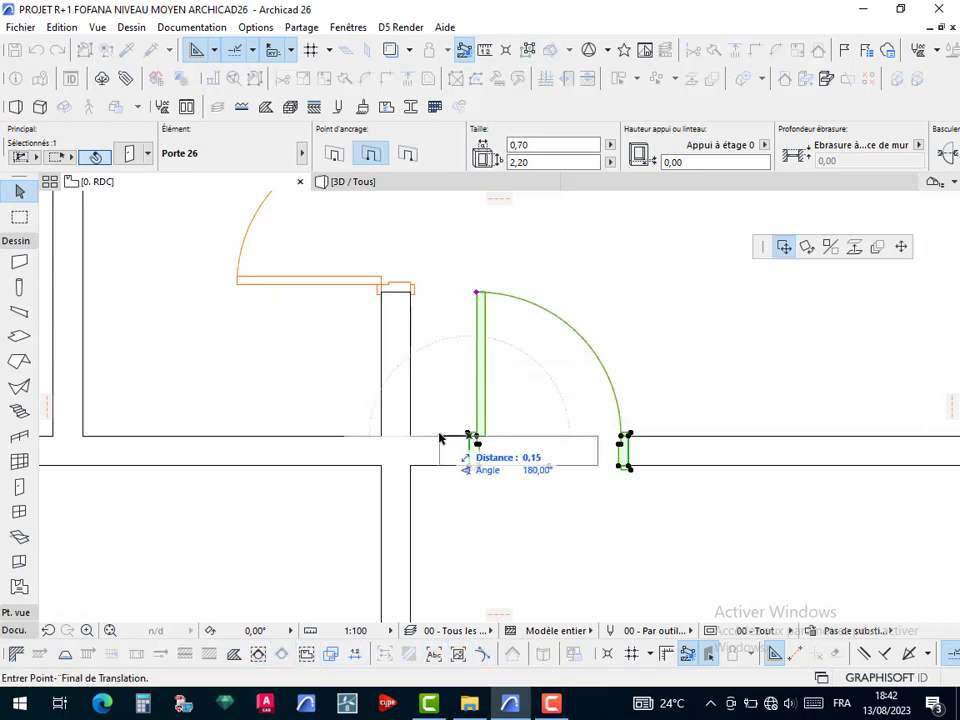
{"action": "left_click", "coordinate": [441, 438]}
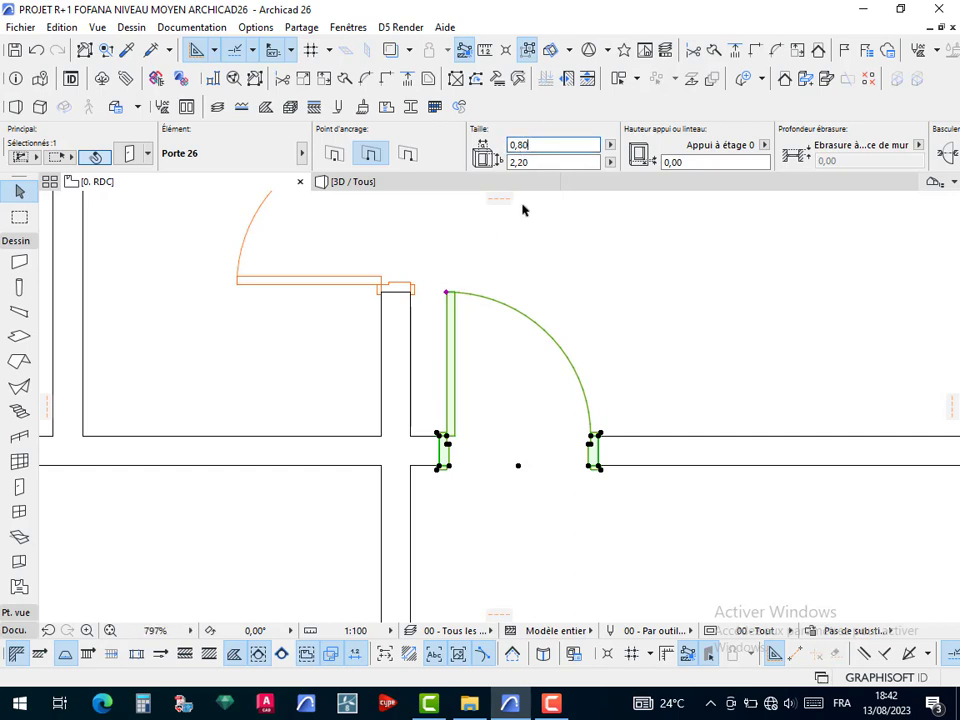
{"action": "key", "text": "Return"}
Shift the narrow room's door slightly farther up its wall to align with the widened door's leaf tip
{"action": "middle_click_drag", "start_coordinate": [476, 391], "coordinate": [465, 522]}
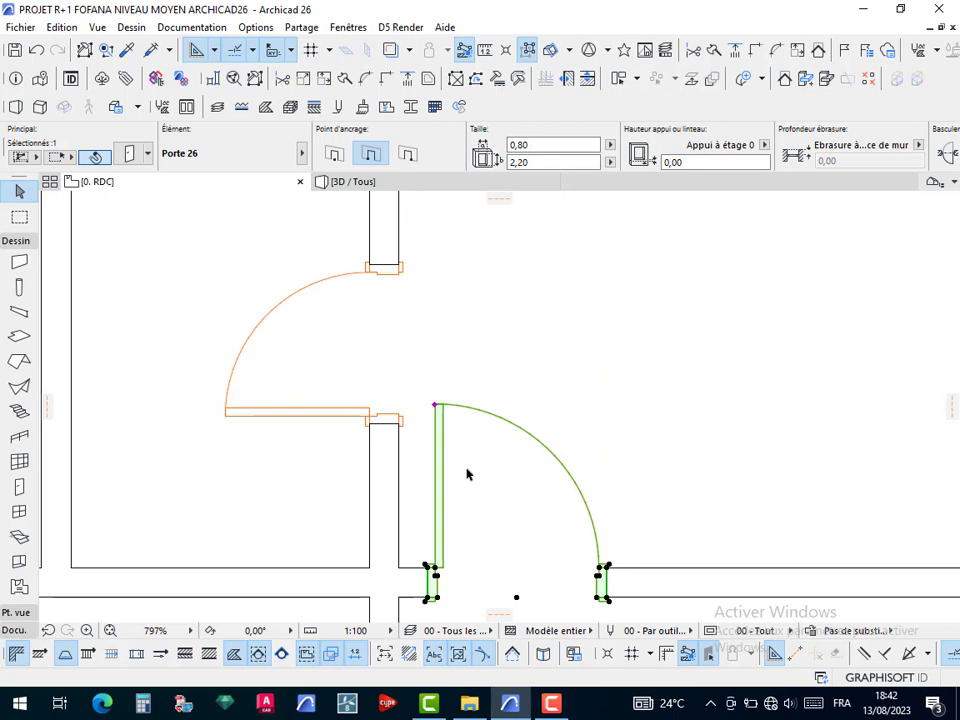
{"action": "left_click", "coordinate": [399, 426]}
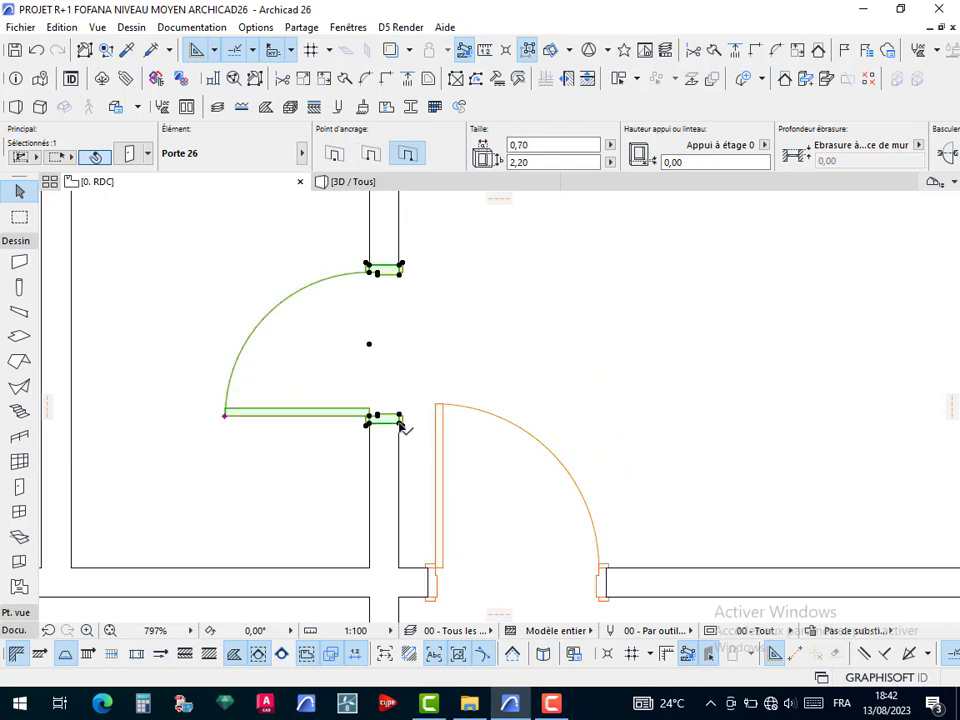
{"action": "left_click", "coordinate": [400, 424]}
{"action": "left_click", "coordinate": [401, 403]}
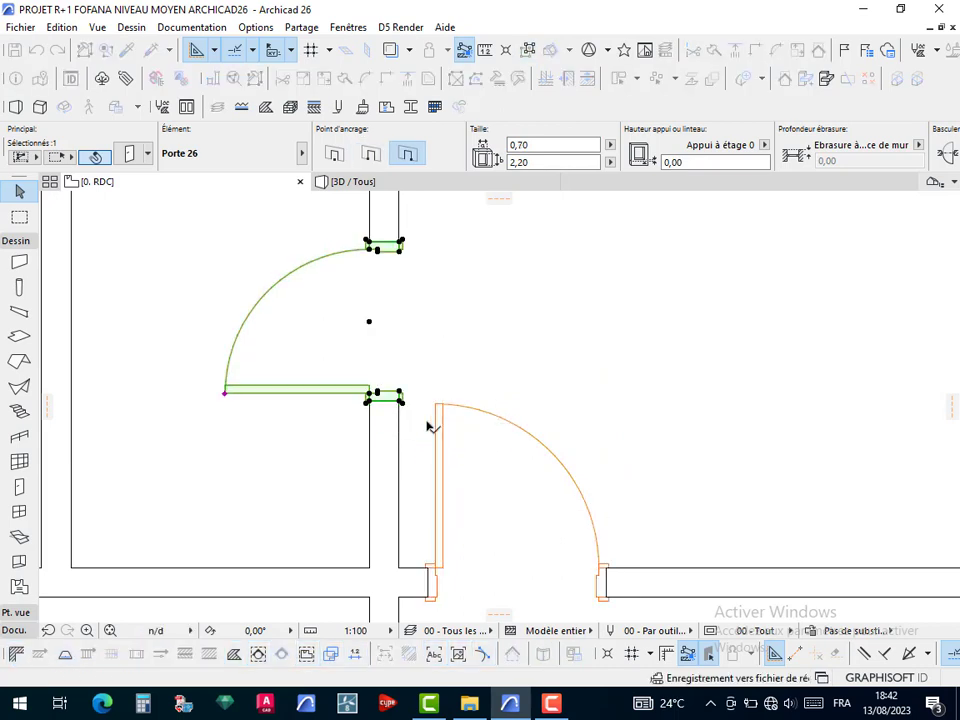
{"action": "left_click", "coordinate": [501, 349]}
{"action": "scroll", "coordinate": [336, 381], "scroll_direction": "down", "scroll_amount": 3}
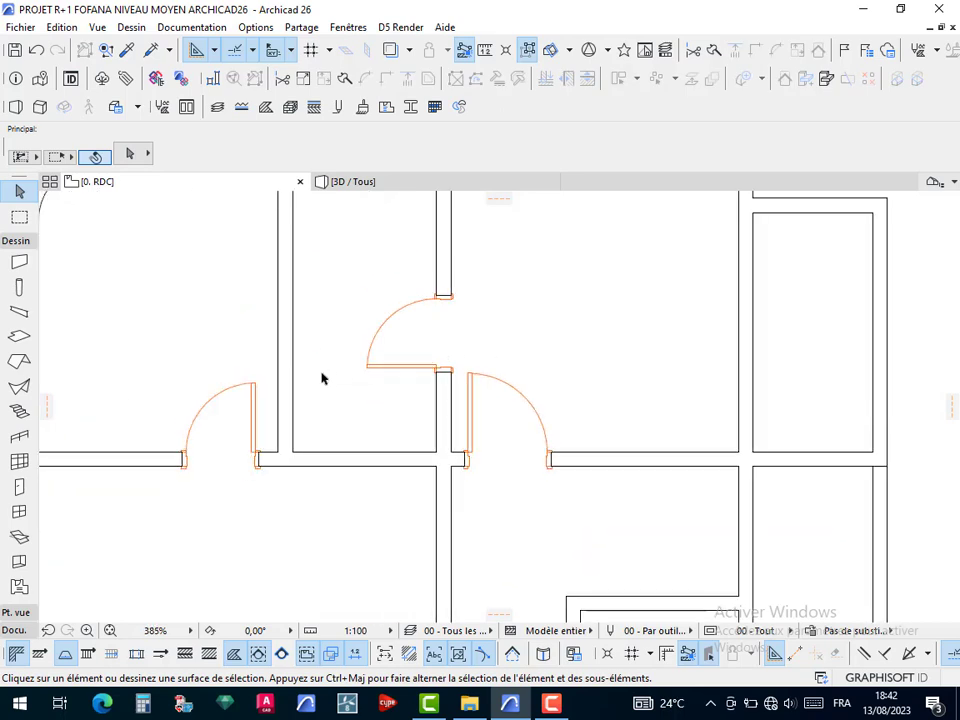
Draw a line across the narrow room from the door's lower jamb, and two crossing diagonals in the rectangle below it
{"action": "key", "text": "l"}
{"action": "left_click", "coordinate": [437, 371]}
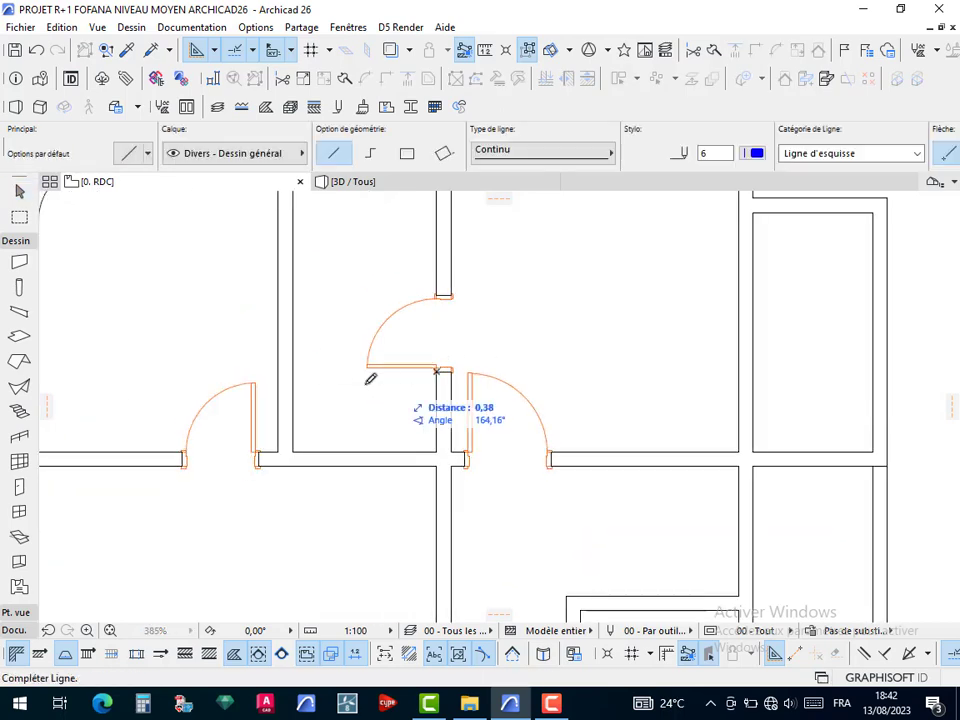
{"action": "left_click", "coordinate": [293, 371]}
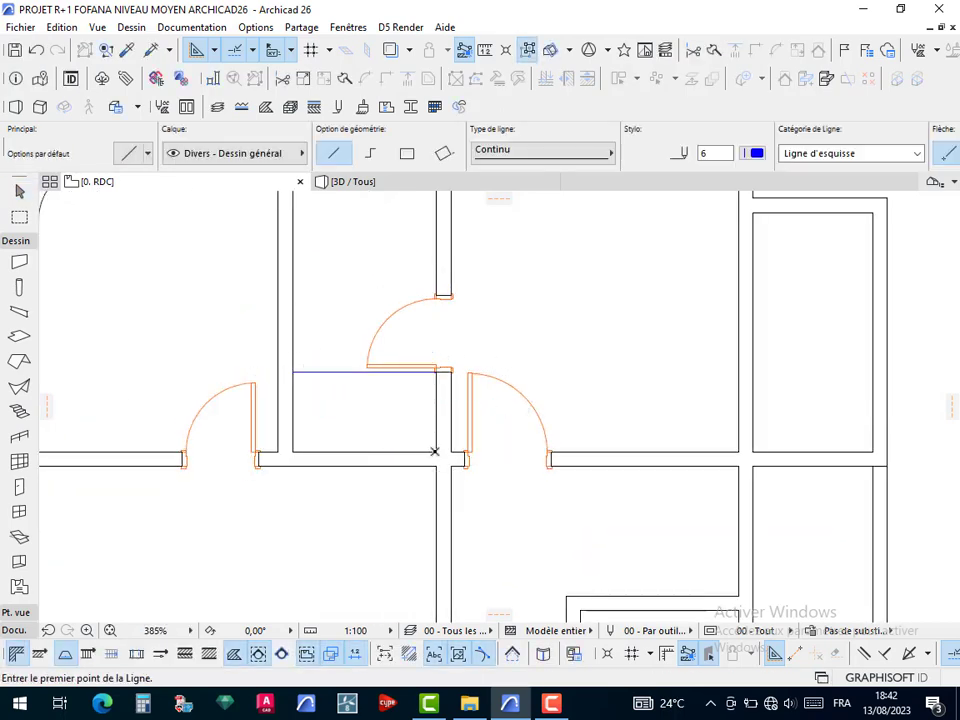
{"action": "left_click", "coordinate": [435, 451]}
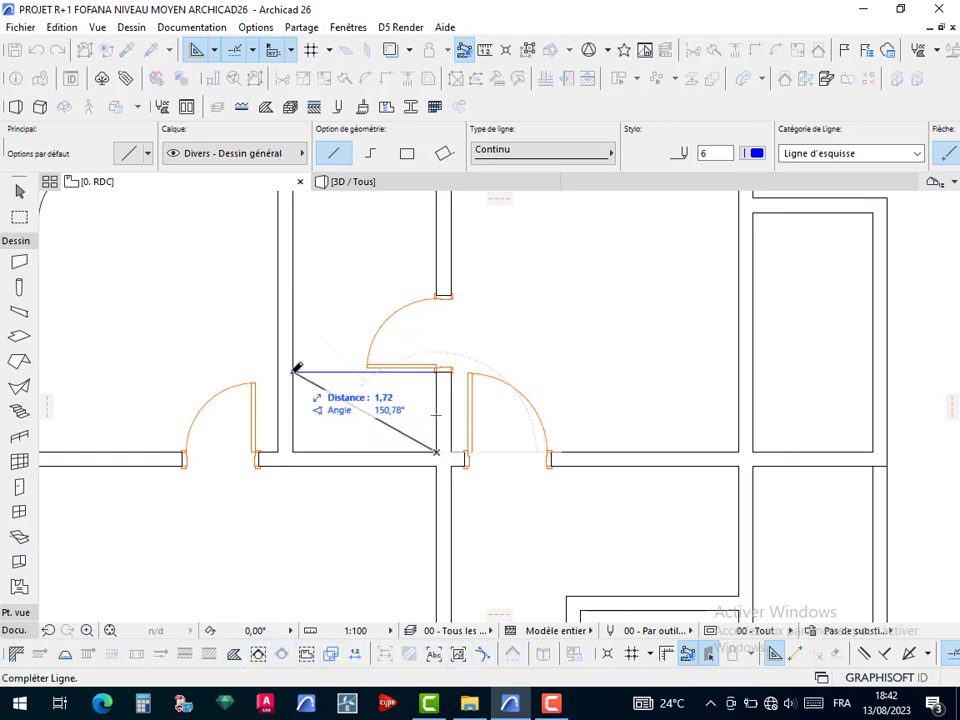
{"action": "left_click", "coordinate": [293, 372]}
{"action": "left_click", "coordinate": [292, 451]}
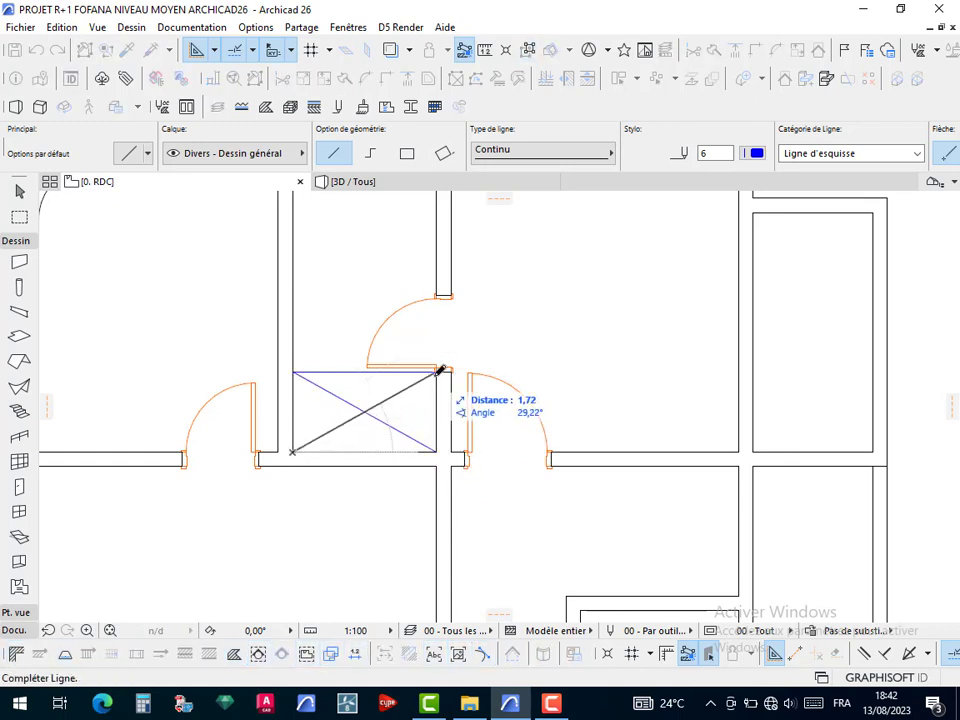
{"action": "left_click", "coordinate": [437, 370]}
{"action": "key", "text": "Escape"}
Set the pen of the crossed rectangle's three lines to 101
{"action": "left_click", "coordinate": [335, 360]}
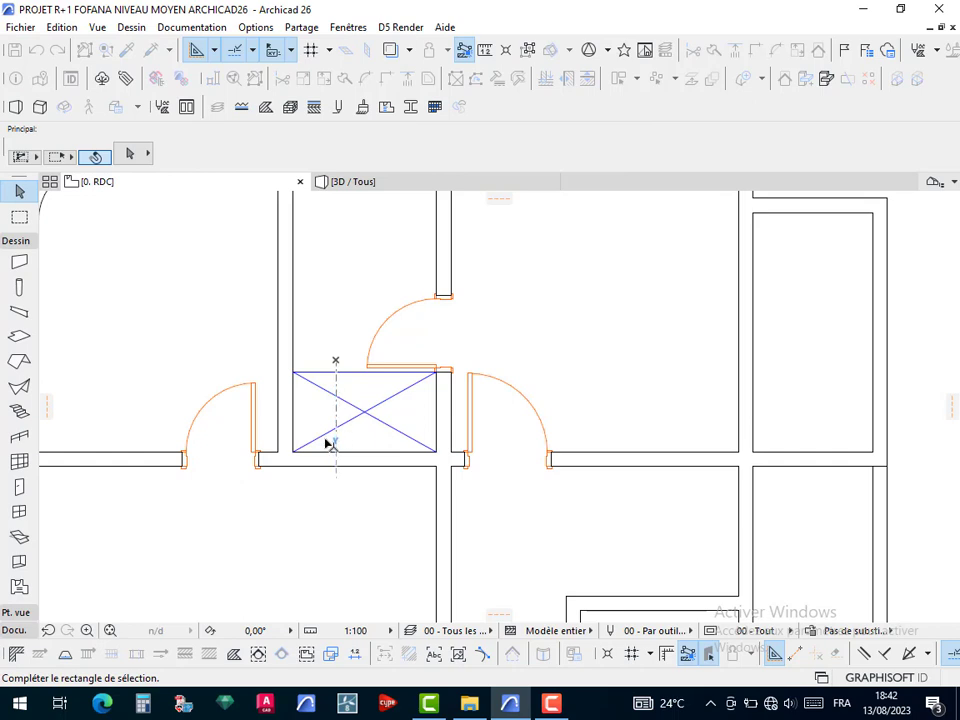
{"action": "left_click", "coordinate": [327, 414]}
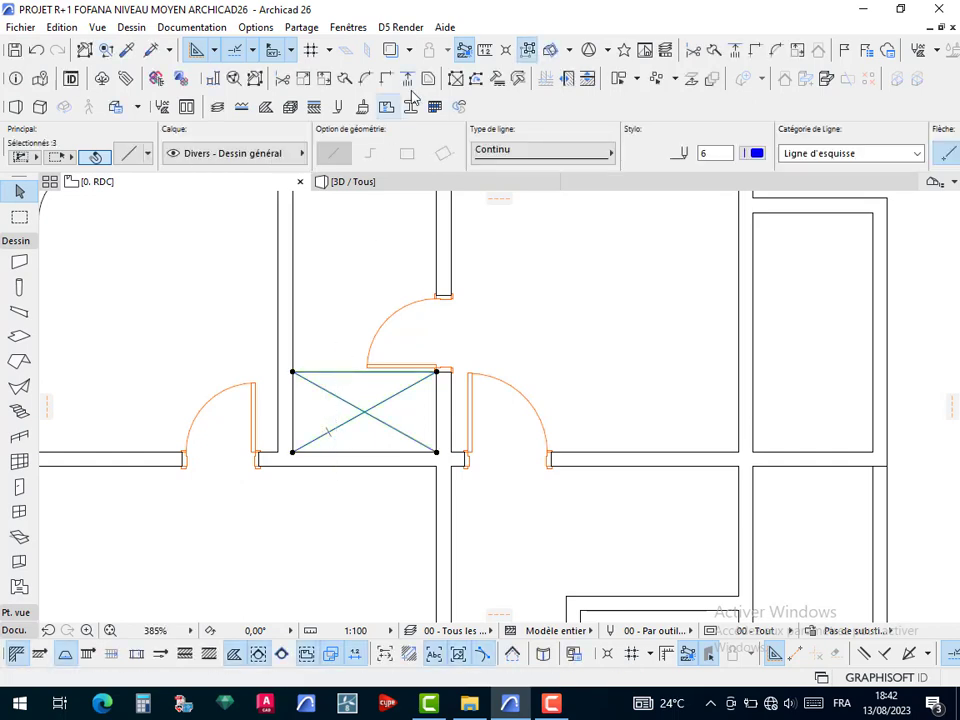
{"action": "left_click", "coordinate": [752, 153]}
{"action": "left_click", "coordinate": [475, 268]}
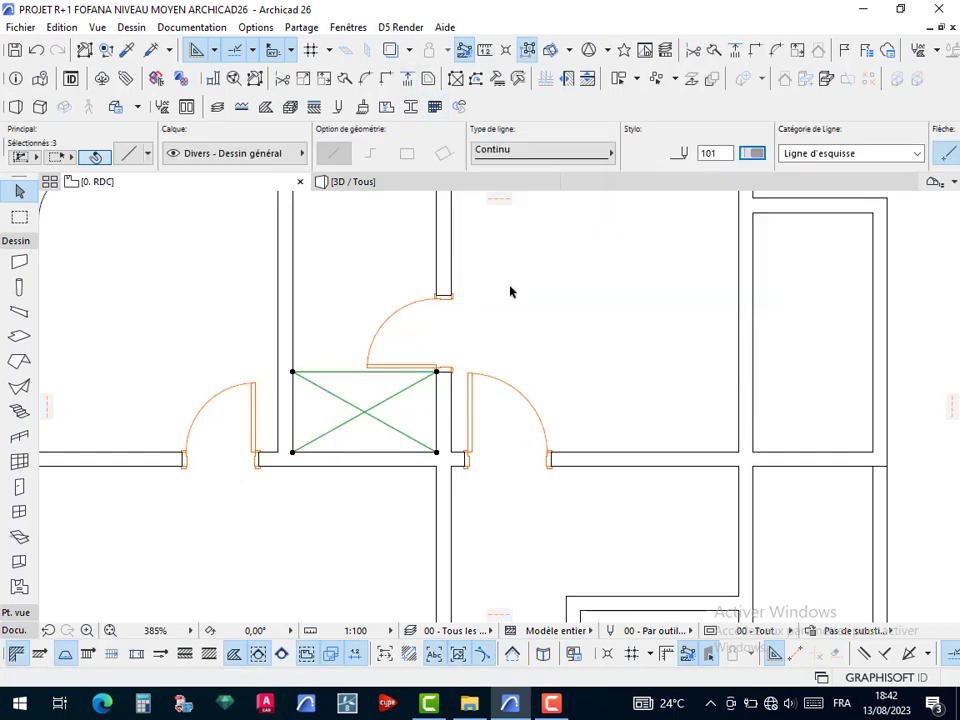
{"action": "key", "text": "Escape"}
{"action": "scroll", "coordinate": [512, 292], "scroll_direction": "down", "scroll_amount": 5}
{"action": "scroll", "coordinate": [553, 386], "scroll_direction": "up", "scroll_amount": 3}
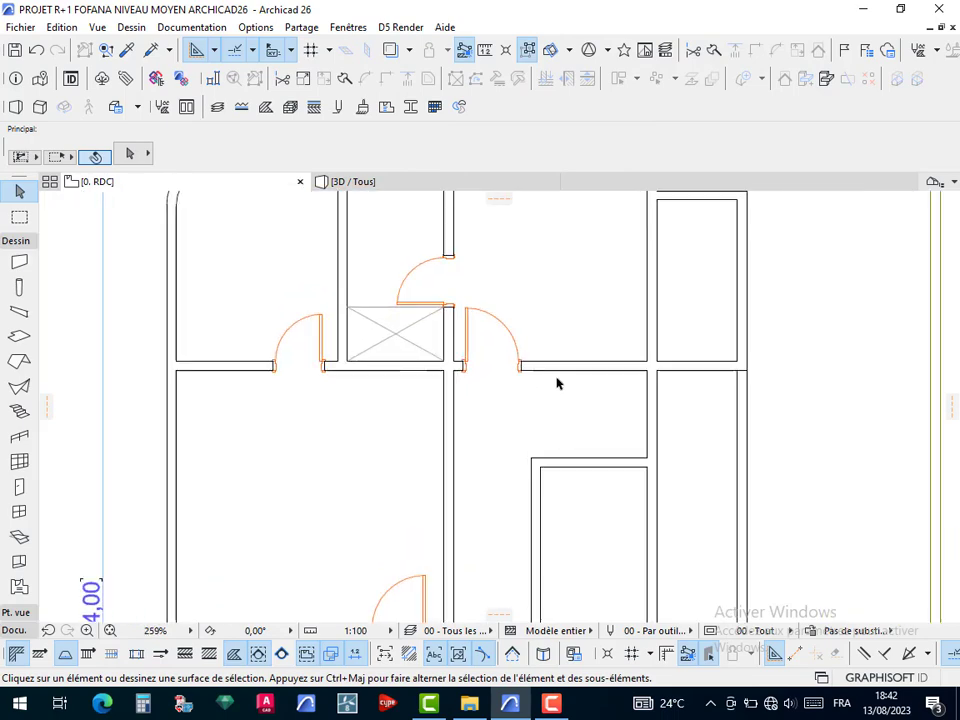
{"action": "scroll", "coordinate": [508, 400], "scroll_direction": "down", "scroll_amount": 4}
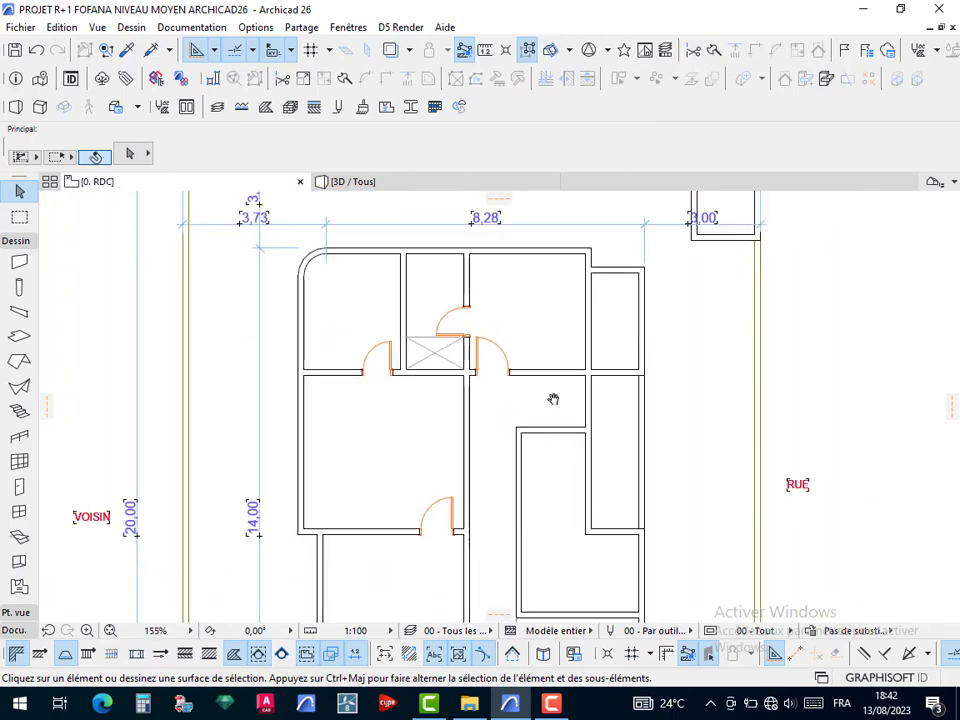
Activate the Door tool from the existing Porte 26 door at the corridor's upper end and open its default settings
{"action": "middle_click_drag", "start_coordinate": [553, 399], "coordinate": [547, 235]}
{"action": "middle_click_drag", "start_coordinate": [506, 496], "coordinate": [499, 599]}
{"action": "scroll", "coordinate": [487, 537], "scroll_direction": "up", "scroll_amount": 5}
{"action": "scroll", "coordinate": [472, 505], "scroll_direction": "up", "scroll_amount": 2}
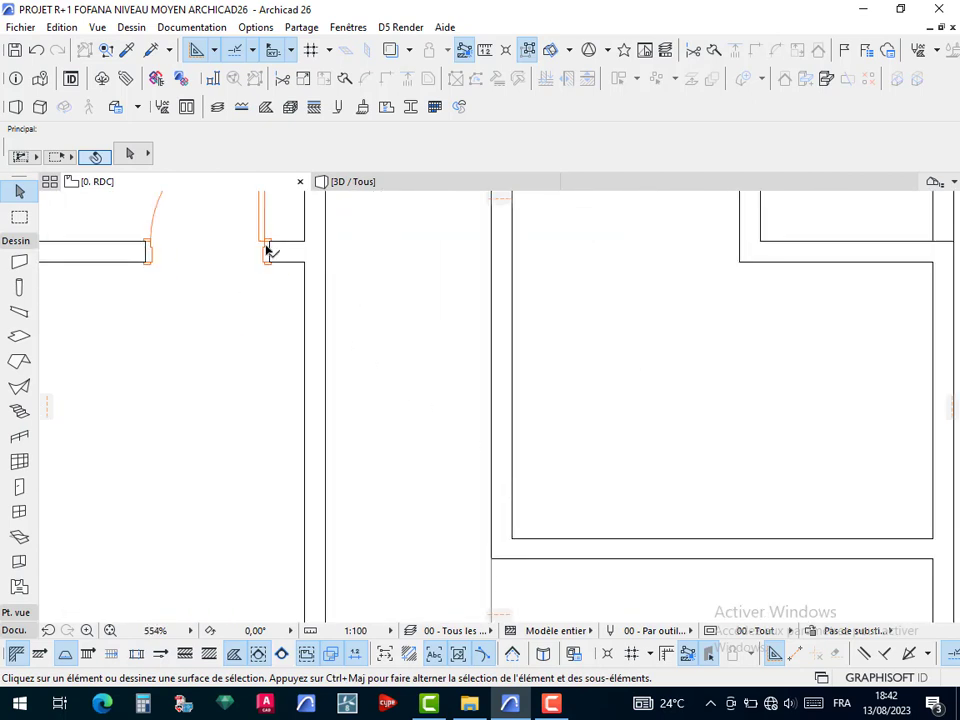
{"action": "scroll", "coordinate": [348, 369], "scroll_direction": "down", "scroll_amount": 6}
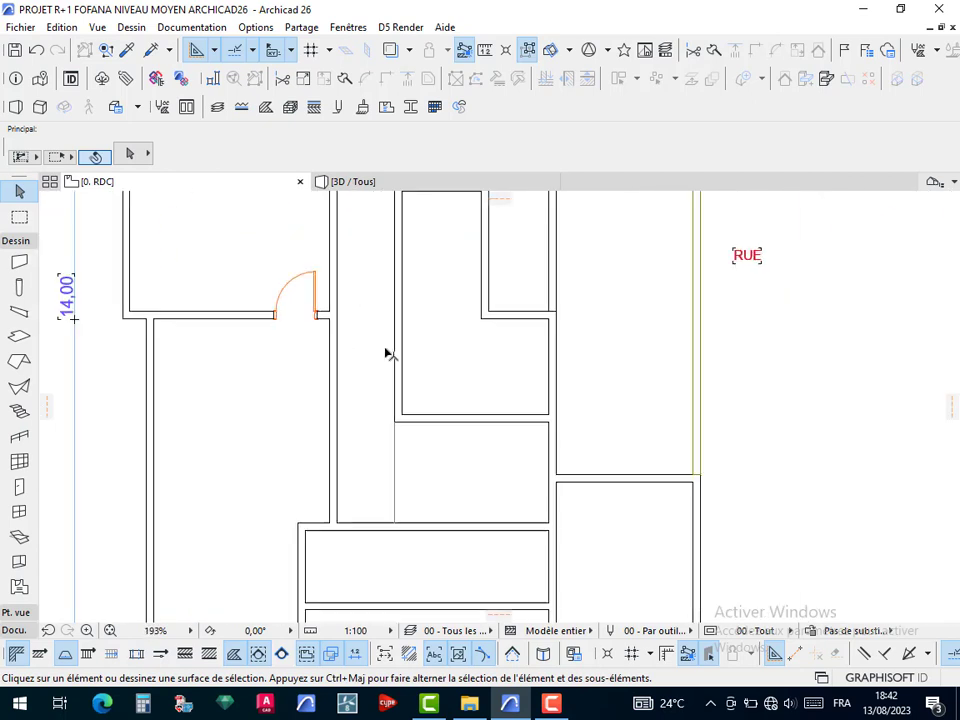
{"action": "middle_click_drag", "start_coordinate": [386, 354], "coordinate": [388, 422]}
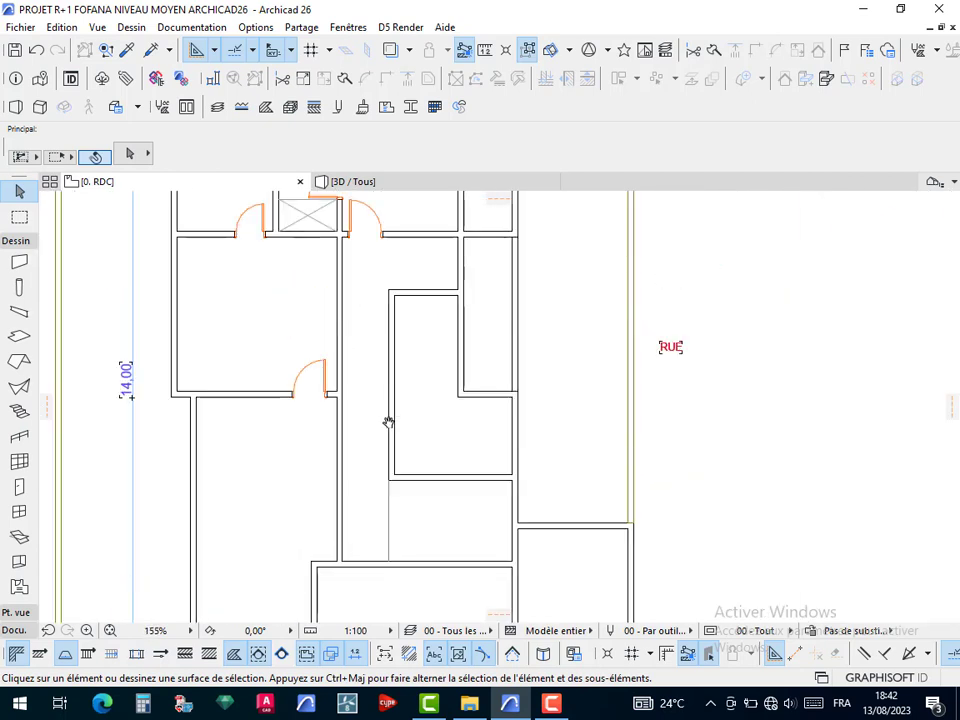
{"action": "left_click", "coordinate": [353, 233], "text": "alt"}
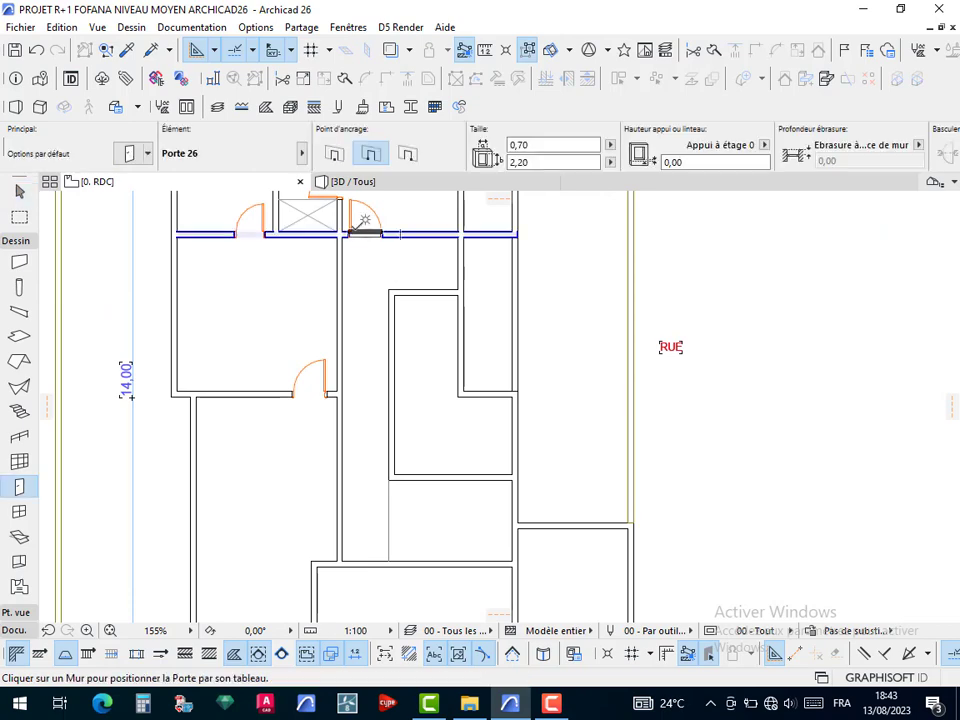
{"action": "key", "text": "ctrl+t"}
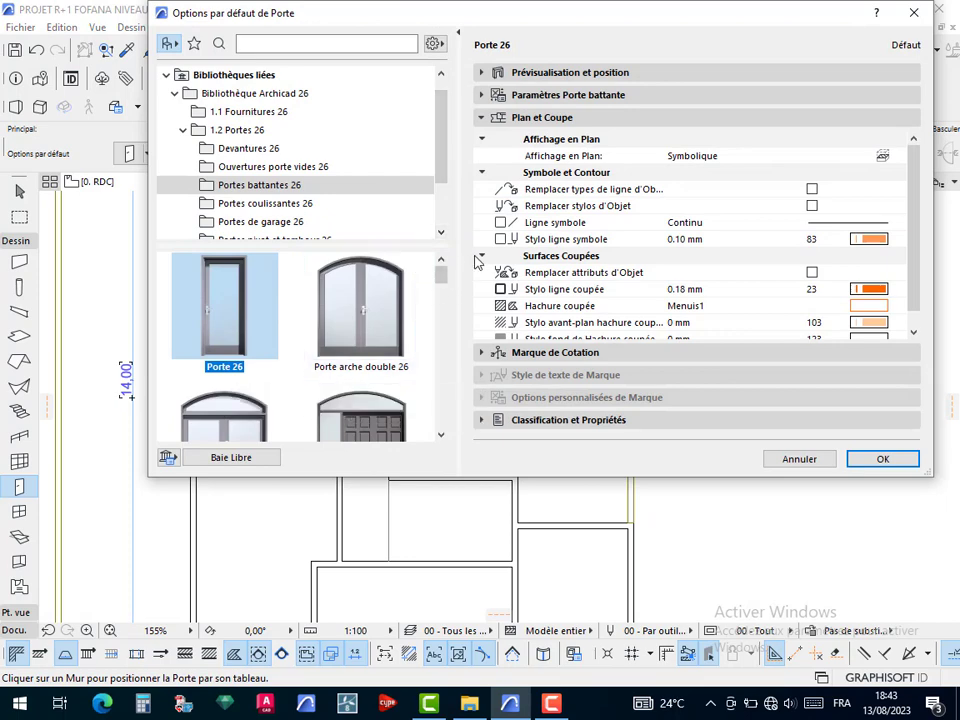
Bring up the Options et ouverture de porte page in the swing-door parameters of Porte 26
{"action": "left_click", "coordinate": [483, 74]}
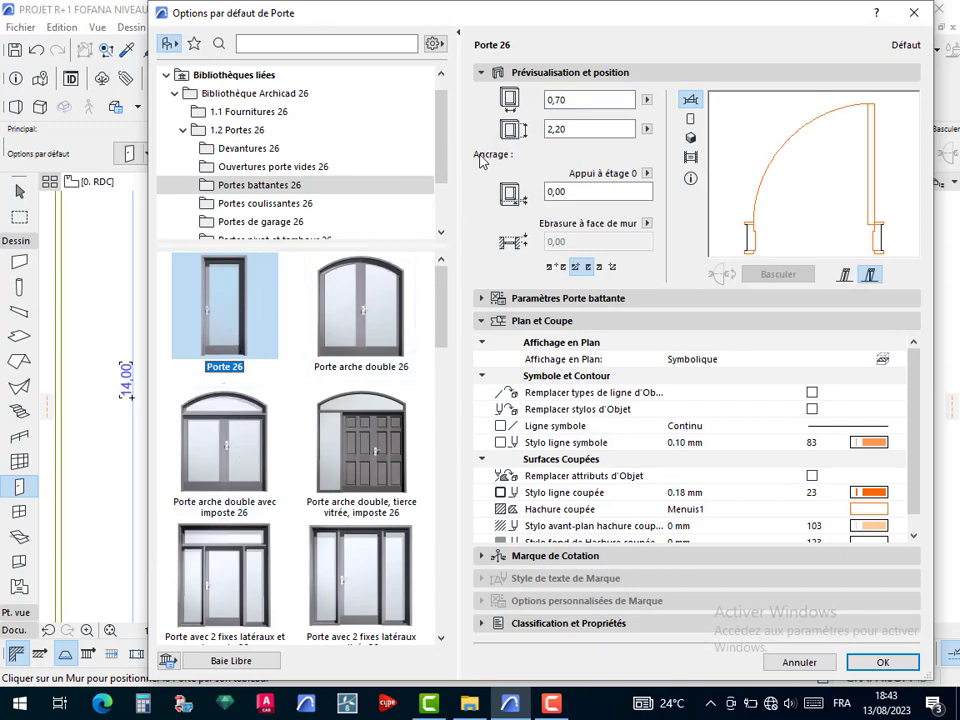
{"action": "left_click", "coordinate": [490, 302]}
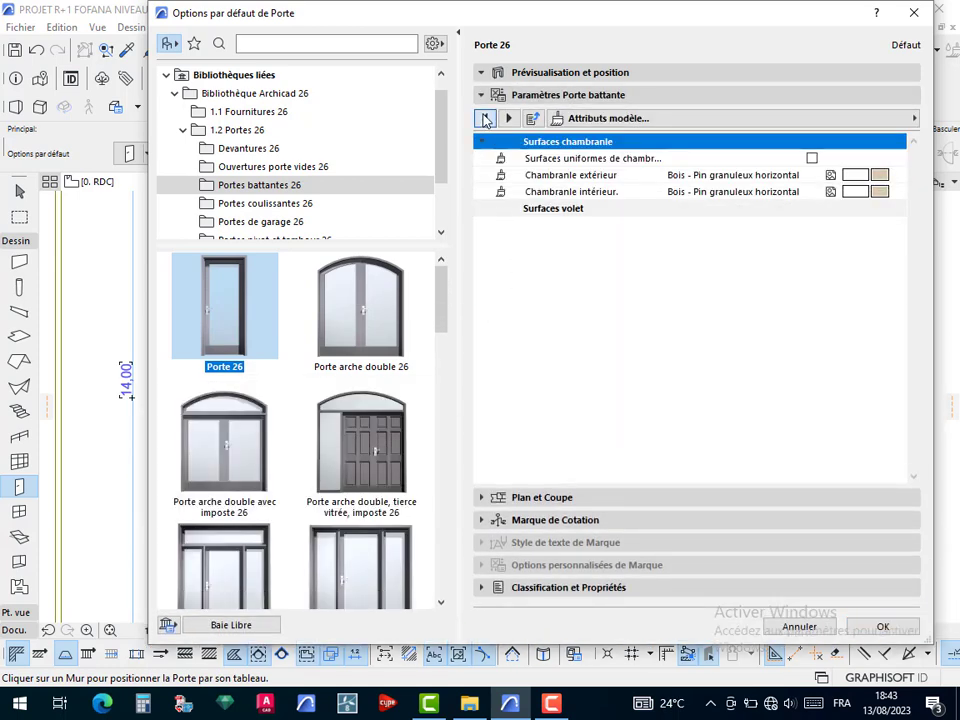
{"action": "left_click", "coordinate": [486, 119]}
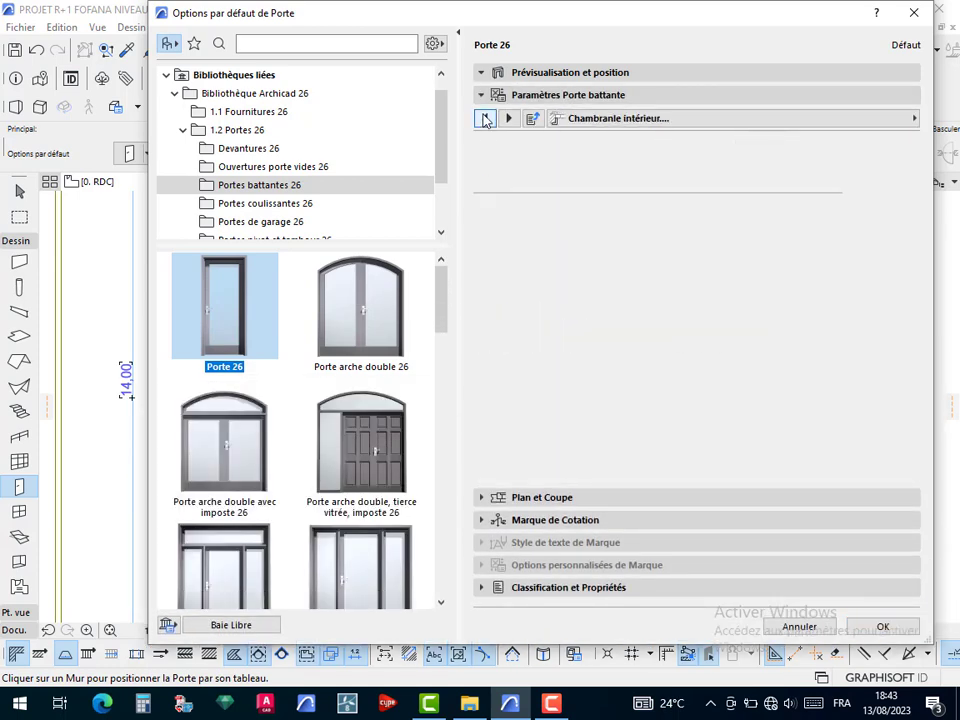
{"action": "left_click", "coordinate": [486, 119]}
{"action": "left_click", "coordinate": [486, 119]}
{"action": "left_click", "coordinate": [485, 118]}
{"action": "left_click", "coordinate": [484, 118]}
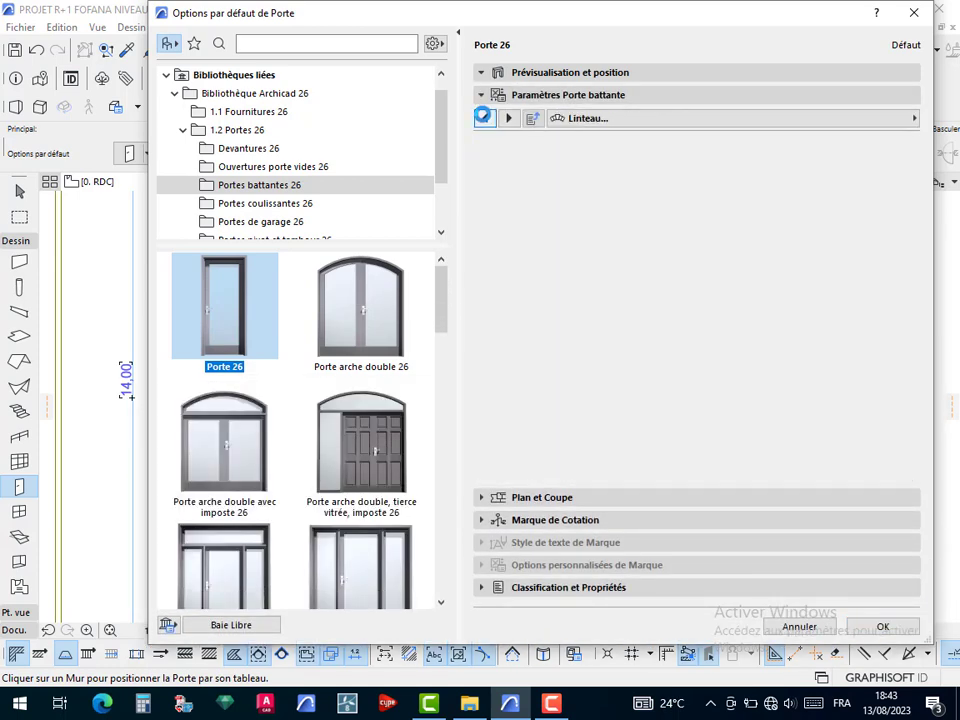
{"action": "left_click", "coordinate": [484, 118]}
{"action": "left_click", "coordinate": [484, 118]}
{"action": "left_click", "coordinate": [484, 118]}
{"action": "left_click", "coordinate": [484, 118]}
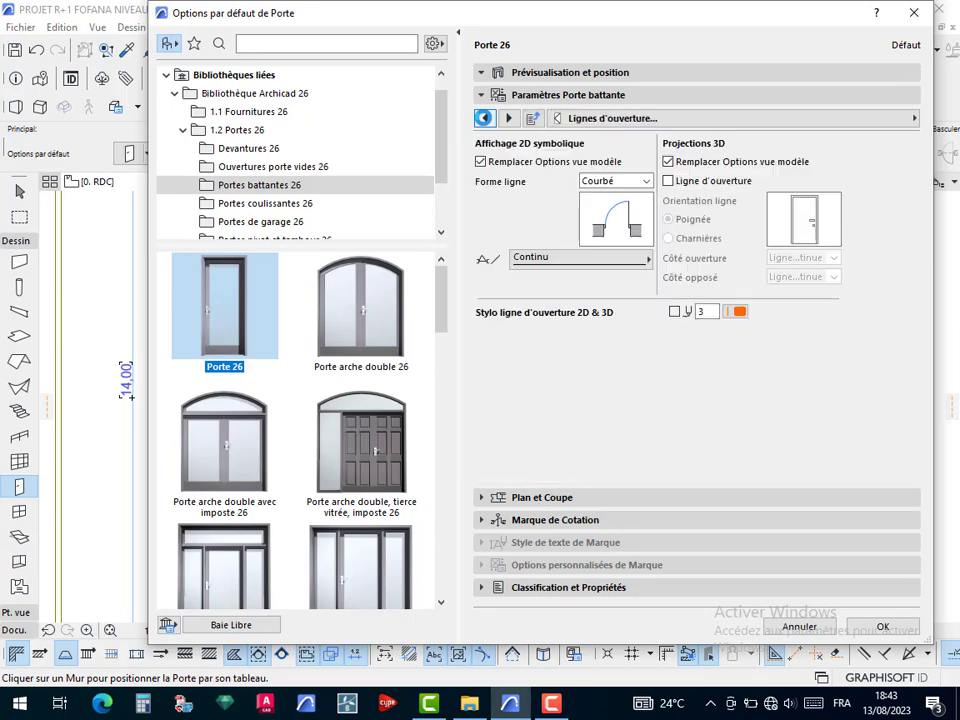
{"action": "left_click", "coordinate": [484, 118]}
{"action": "left_click", "coordinate": [484, 118]}
{"action": "left_click", "coordinate": [484, 118]}
{"action": "left_click", "coordinate": [484, 118]}
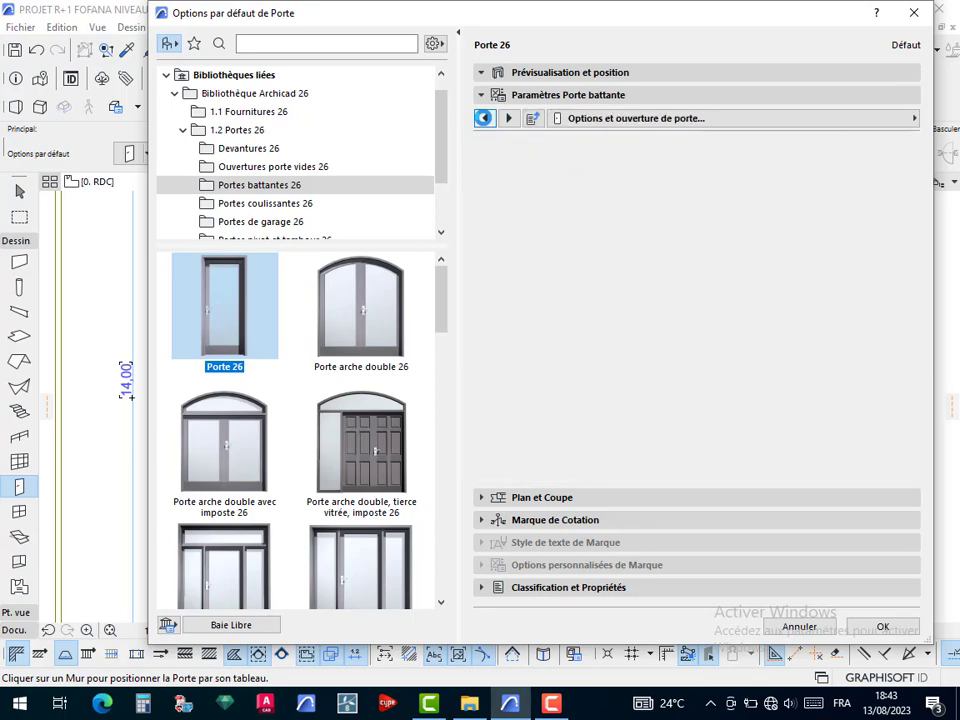
{"action": "left_click", "coordinate": [484, 118]}
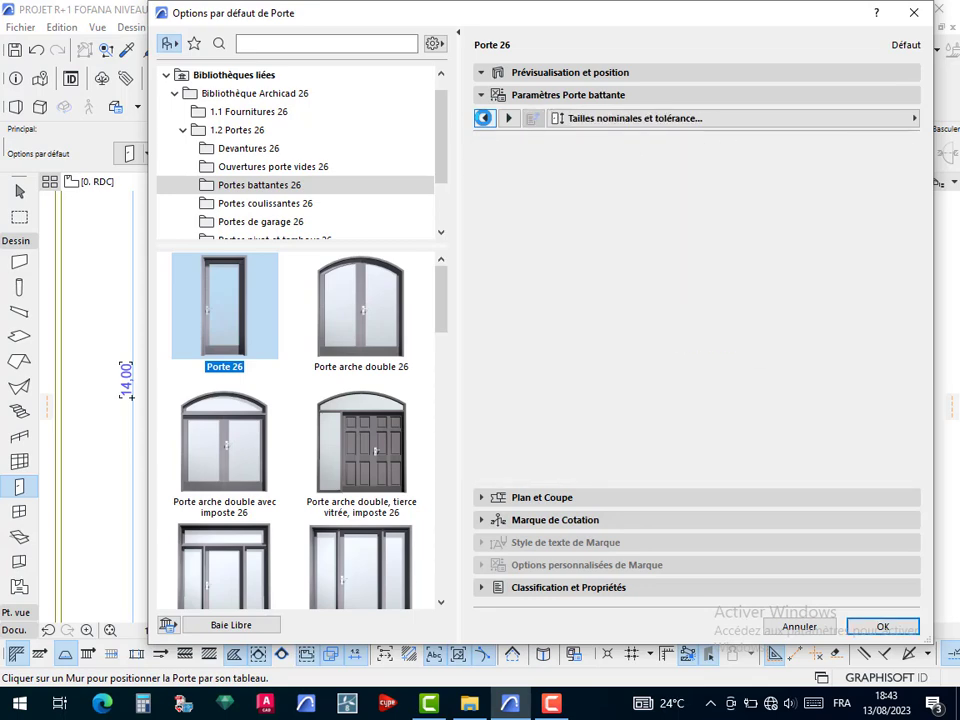
{"action": "left_click", "coordinate": [511, 118]}
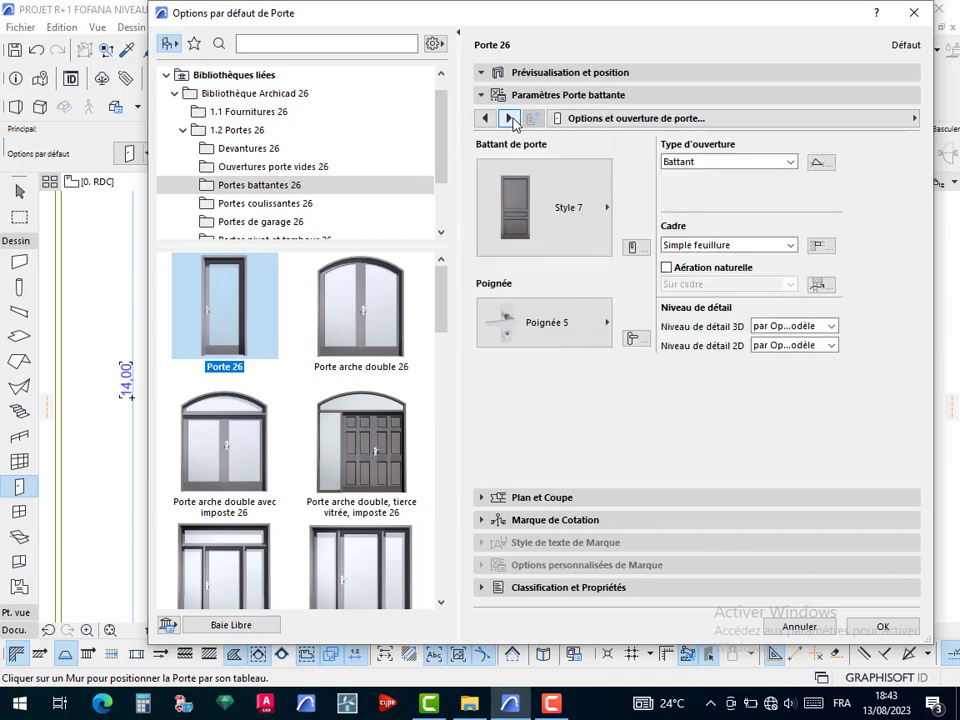
Choose Style 33 as the default door leaf and set the door width to 0,90 m
{"action": "left_click", "coordinate": [515, 210]}
{"action": "scroll", "coordinate": [641, 306], "scroll_direction": "down", "scroll_amount": 3}
{"action": "scroll", "coordinate": [700, 385], "scroll_direction": "down", "scroll_amount": 3}
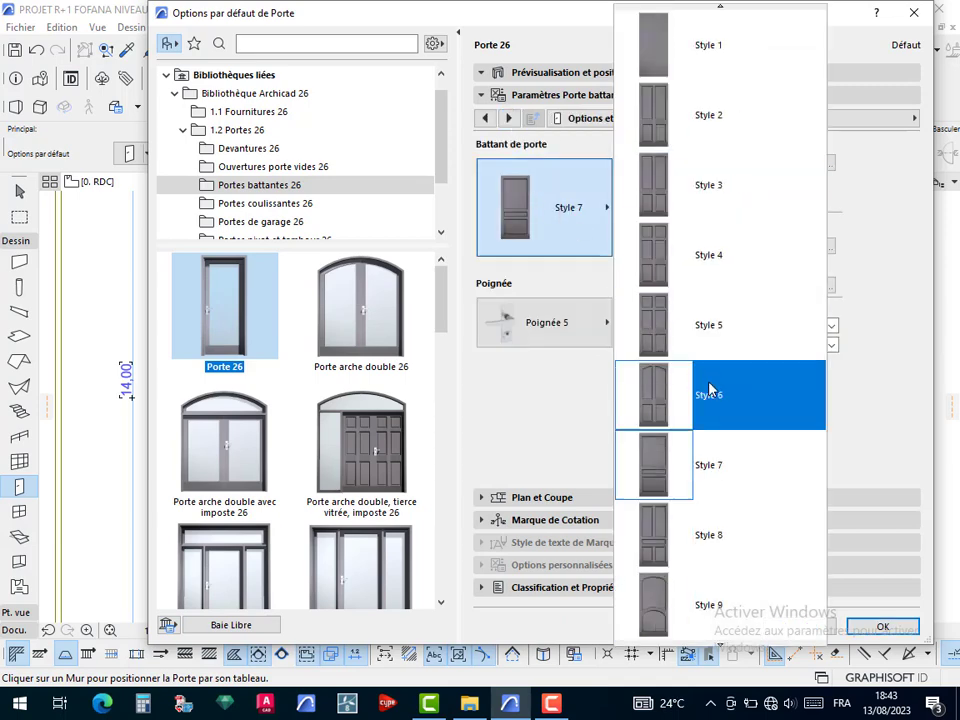
{"action": "scroll", "coordinate": [700, 405], "scroll_direction": "down", "scroll_amount": 3}
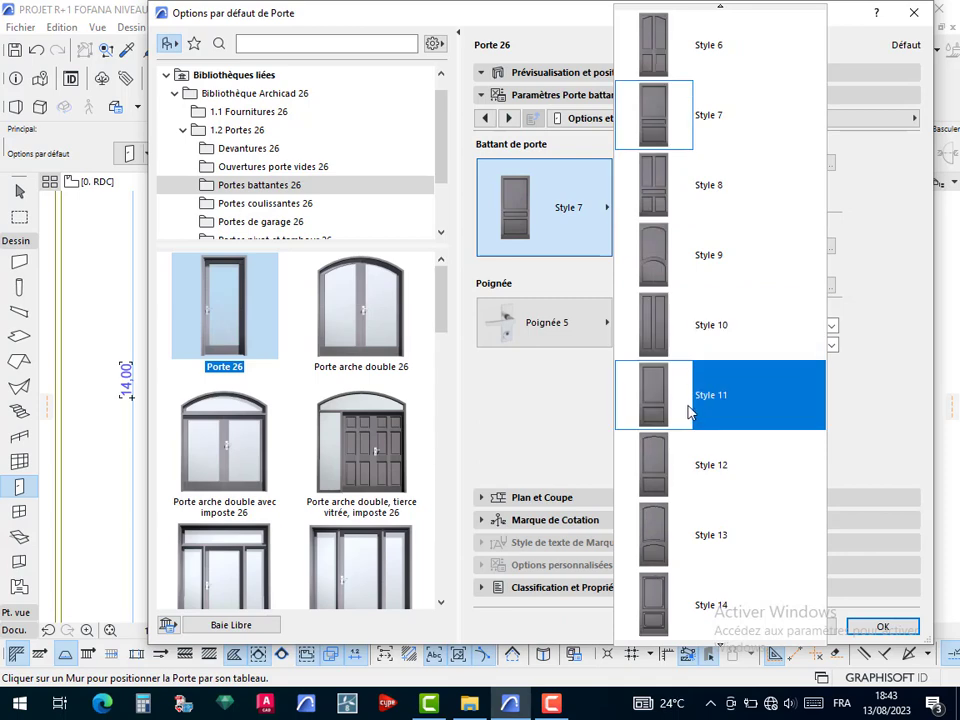
{"action": "scroll", "coordinate": [690, 407], "scroll_direction": "down", "scroll_amount": 9}
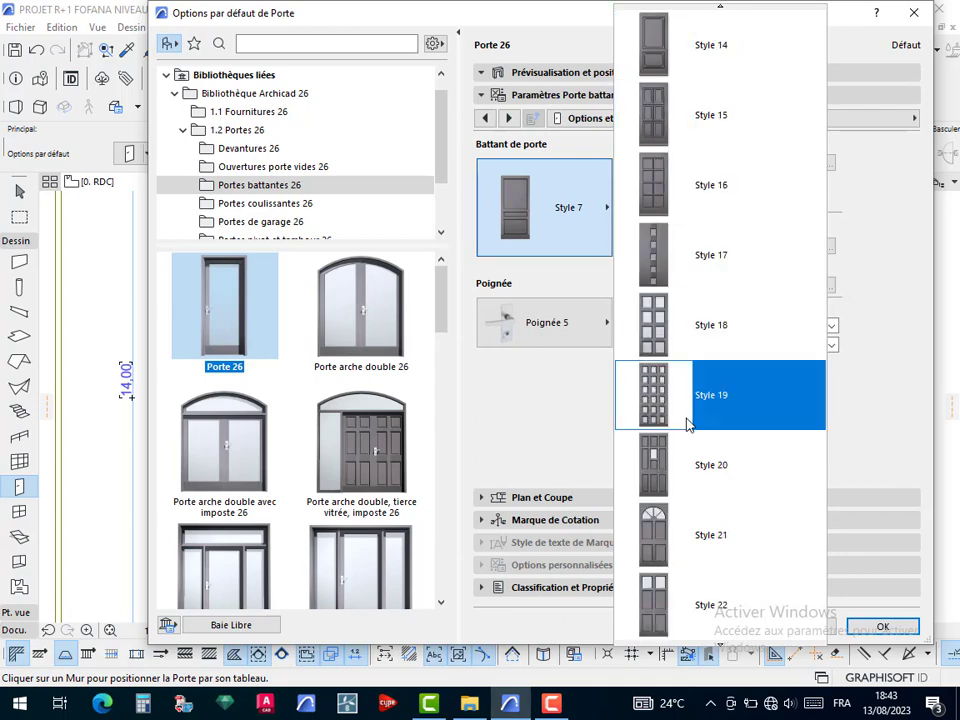
{"action": "scroll", "coordinate": [683, 440], "scroll_direction": "down", "scroll_amount": 7}
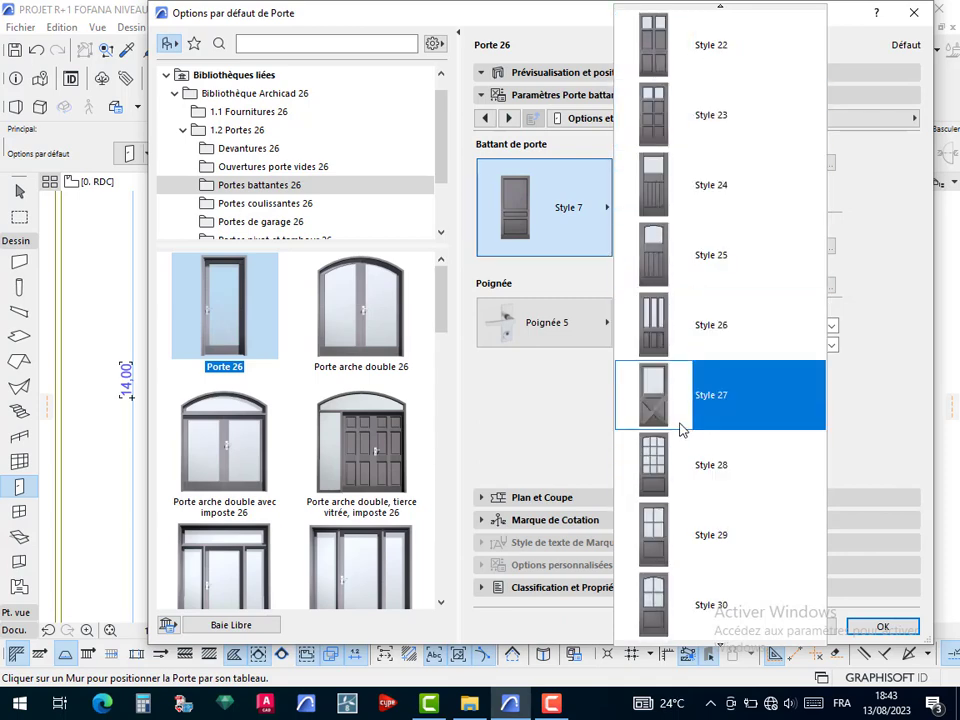
{"action": "scroll", "coordinate": [675, 478], "scroll_direction": "down", "scroll_amount": 4}
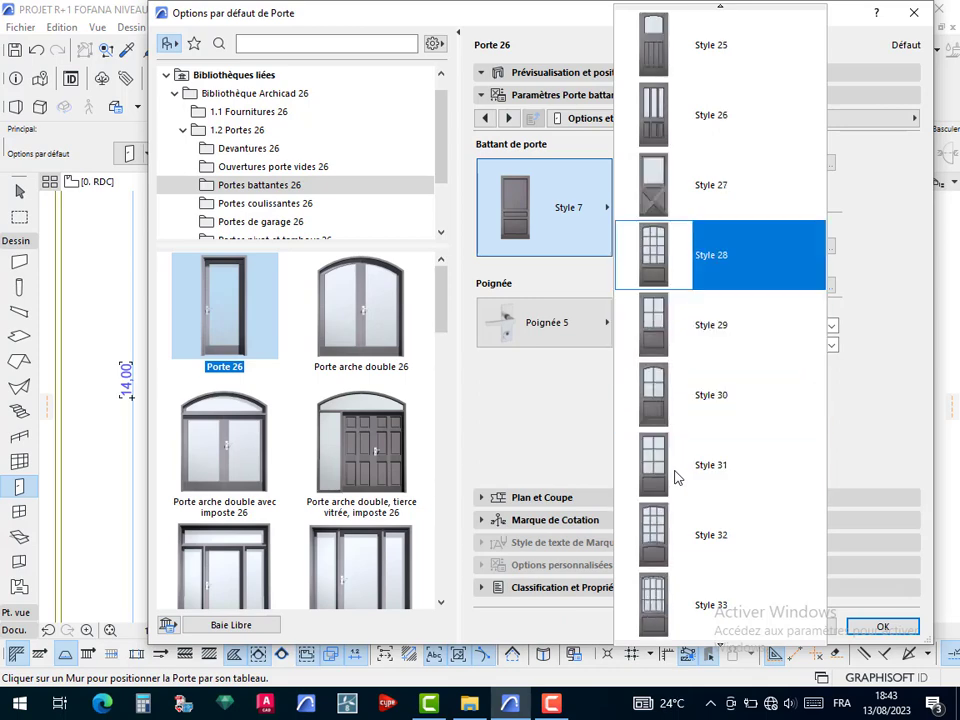
{"action": "left_click", "coordinate": [698, 532]}
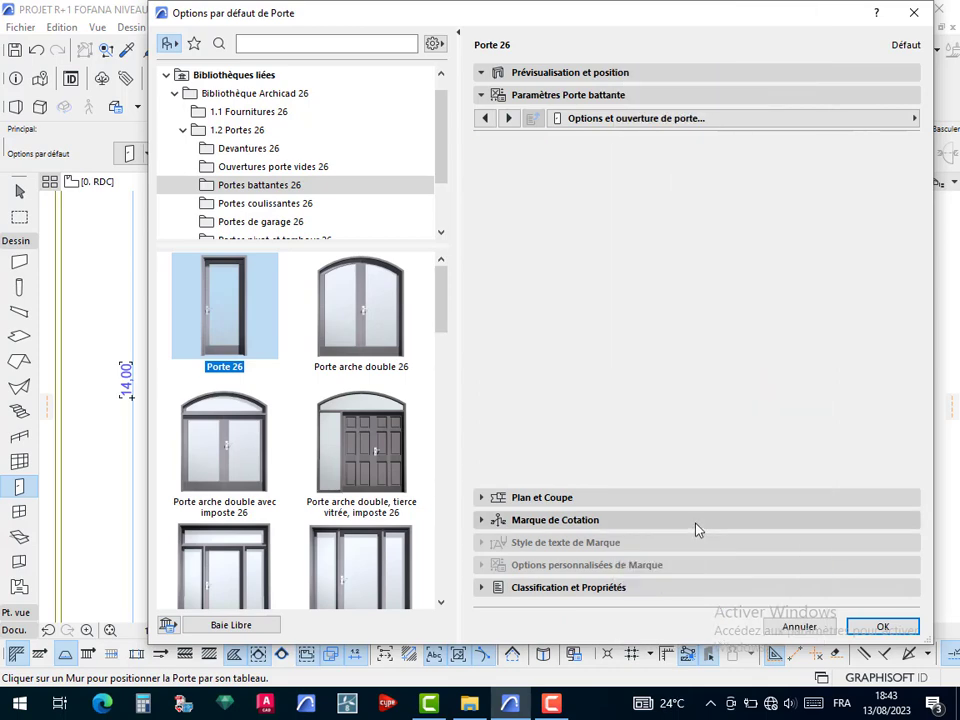
{"action": "left_click", "coordinate": [517, 80]}
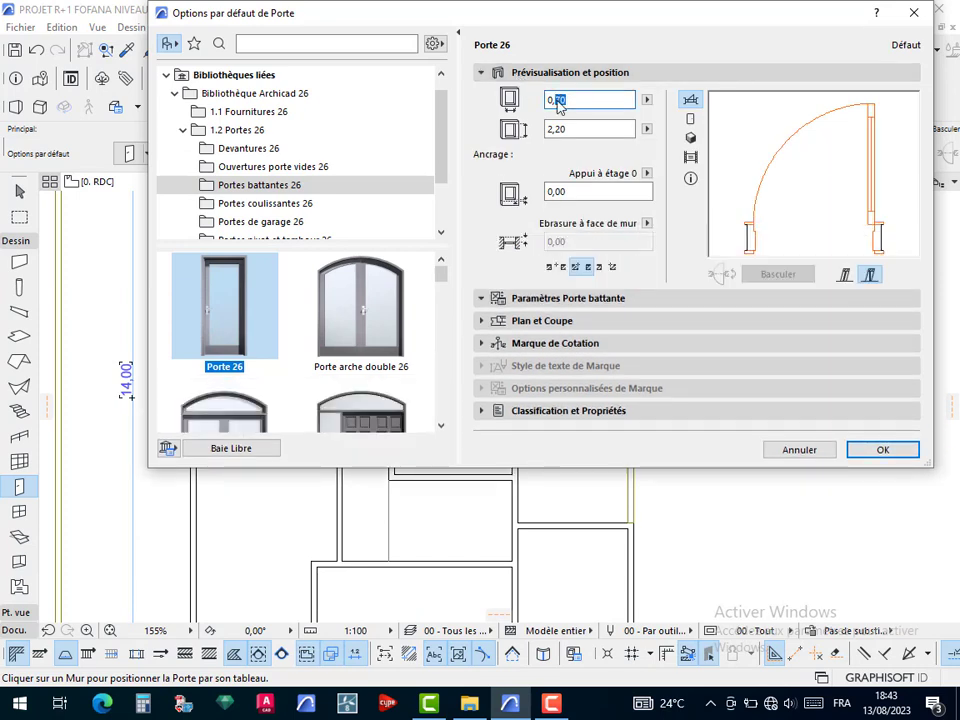
{"action": "type", "text": "0"}
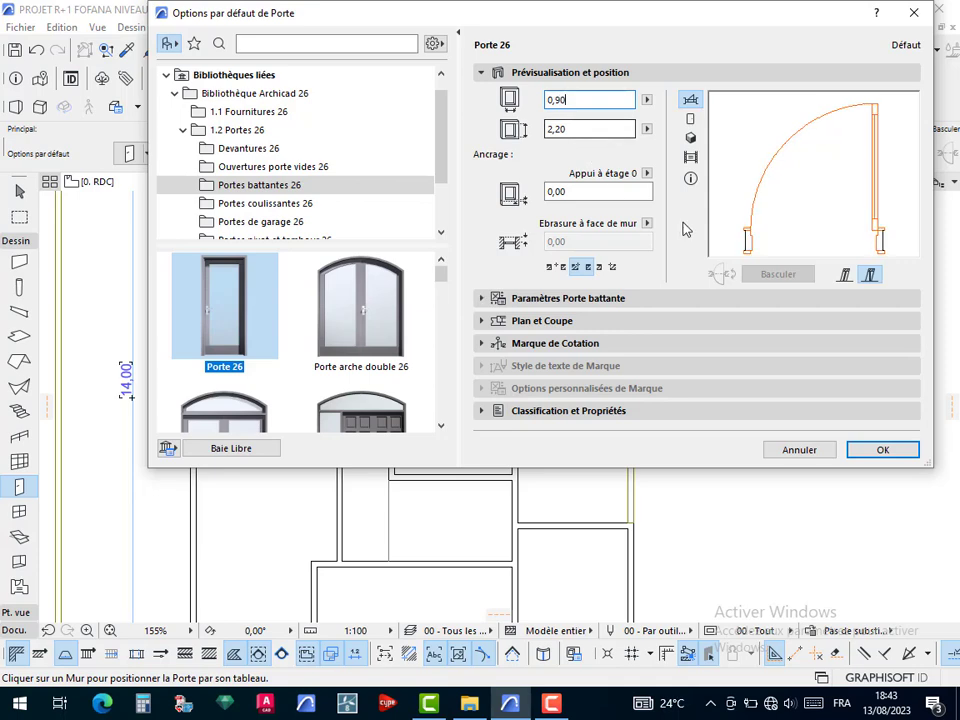
Set the default door's uniform frame and leaf surface to Métal - Aluminium and accept the door settings
{"action": "left_click", "coordinate": [482, 300]}
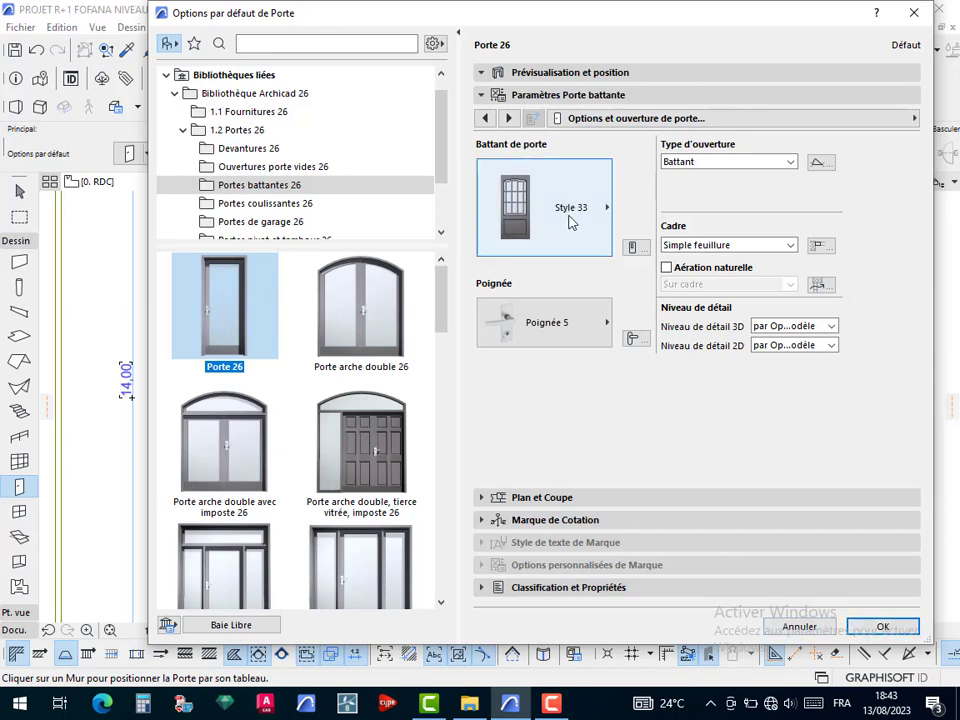
{"action": "left_click", "coordinate": [509, 118]}
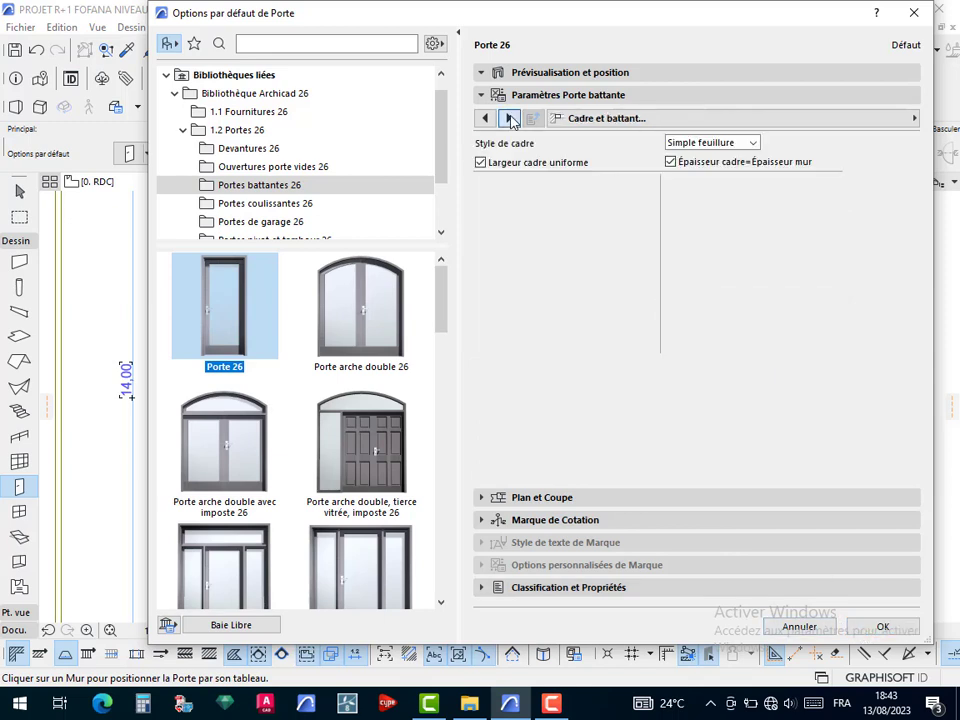
{"action": "left_click", "coordinate": [510, 118]}
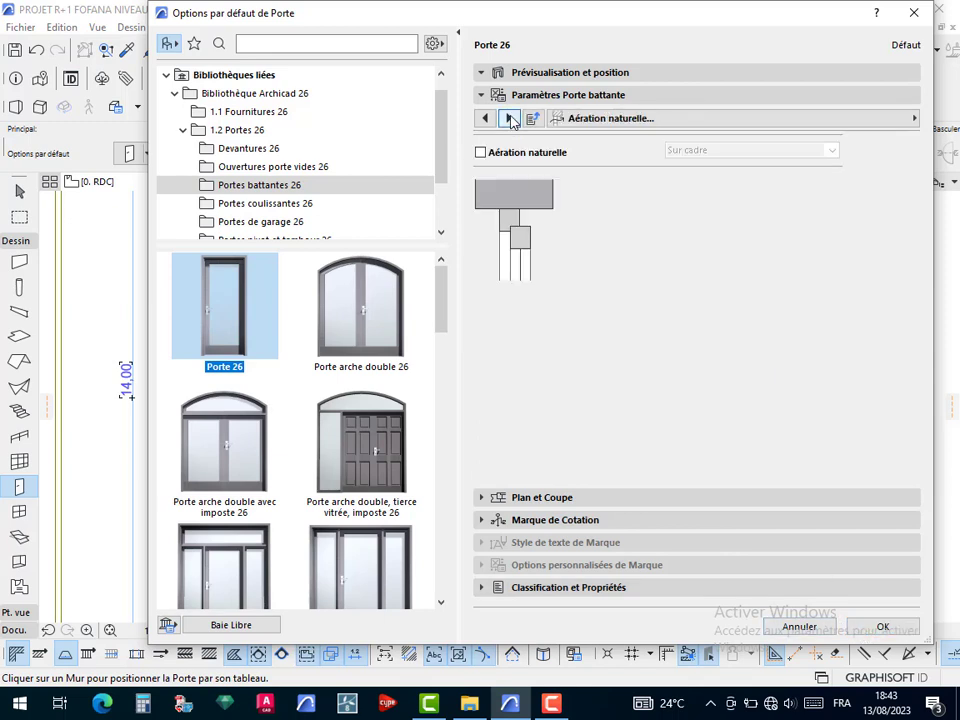
{"action": "left_click", "coordinate": [510, 118]}
{"action": "left_click", "coordinate": [510, 118]}
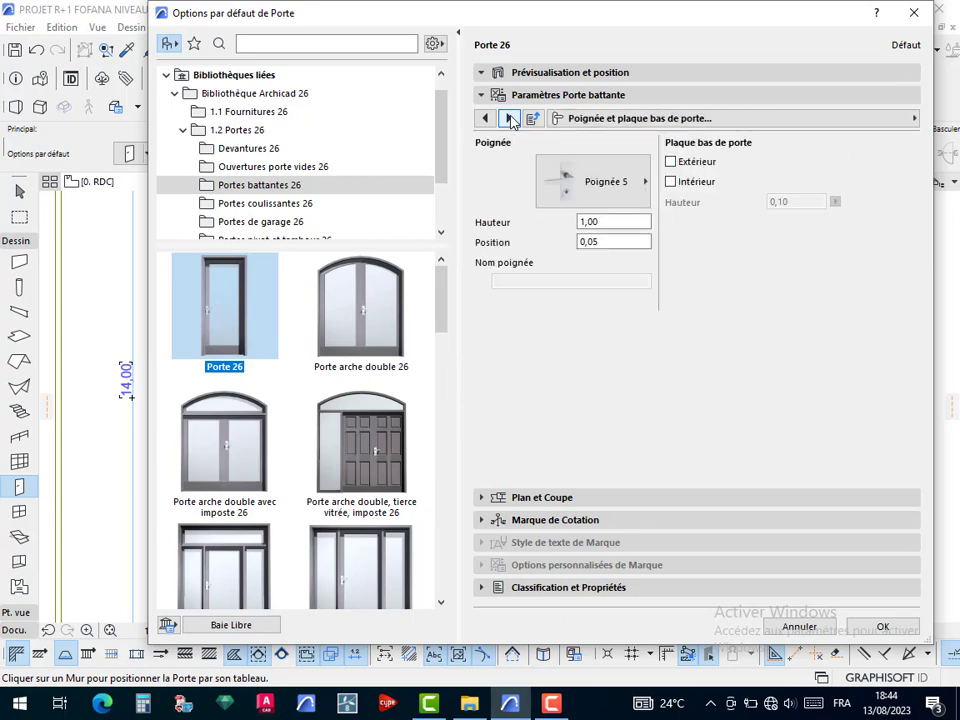
{"action": "left_click", "coordinate": [510, 118]}
{"action": "left_click", "coordinate": [510, 118]}
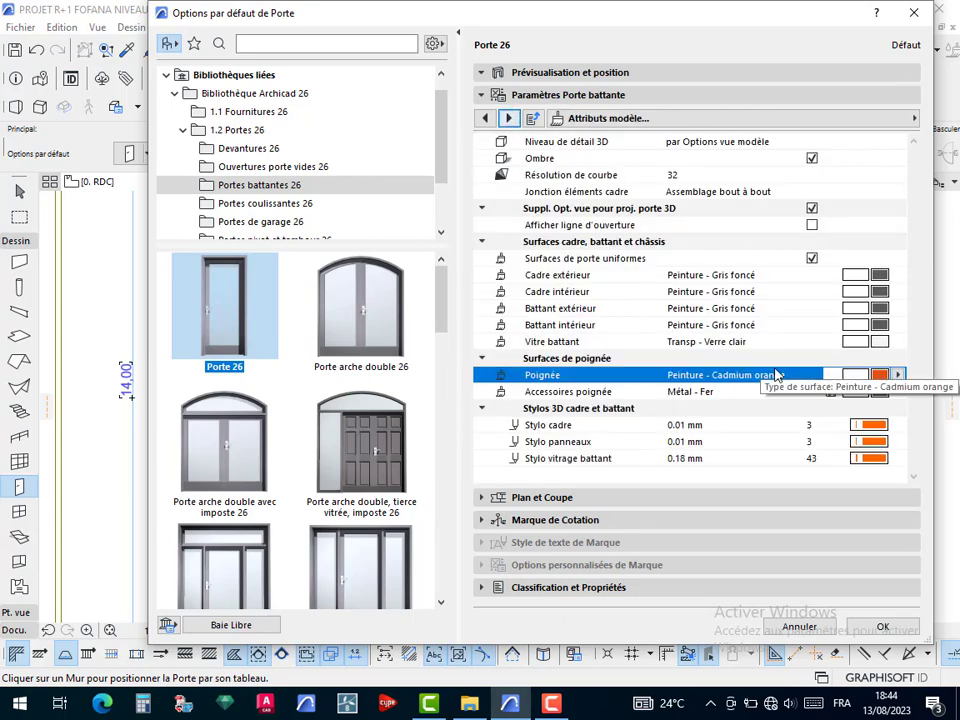
{"action": "left_click", "coordinate": [904, 281]}
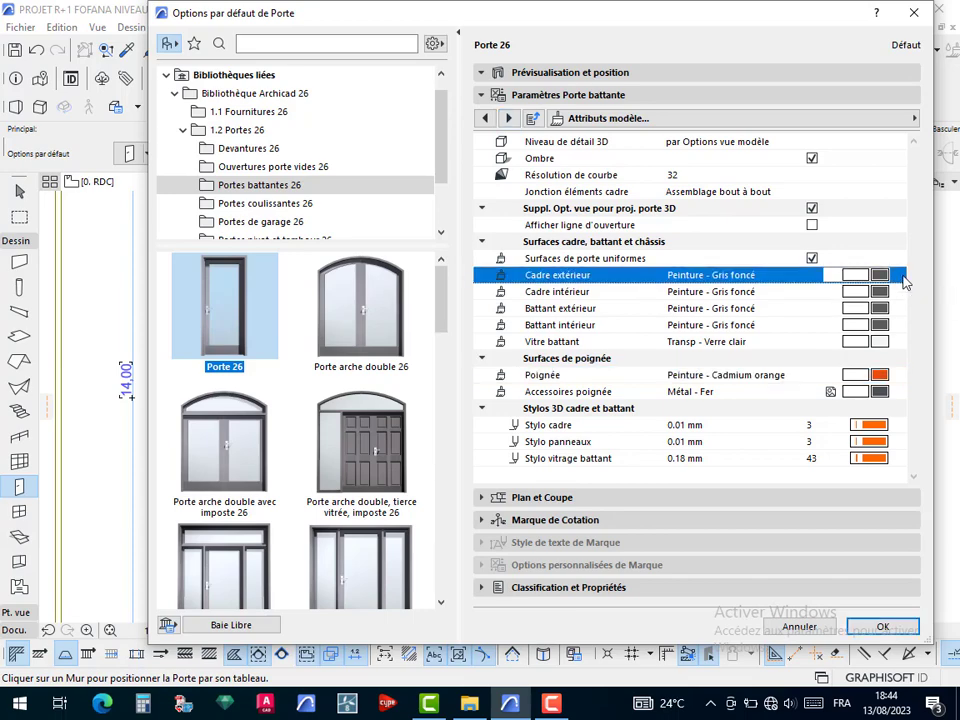
{"action": "left_click", "coordinate": [904, 281]}
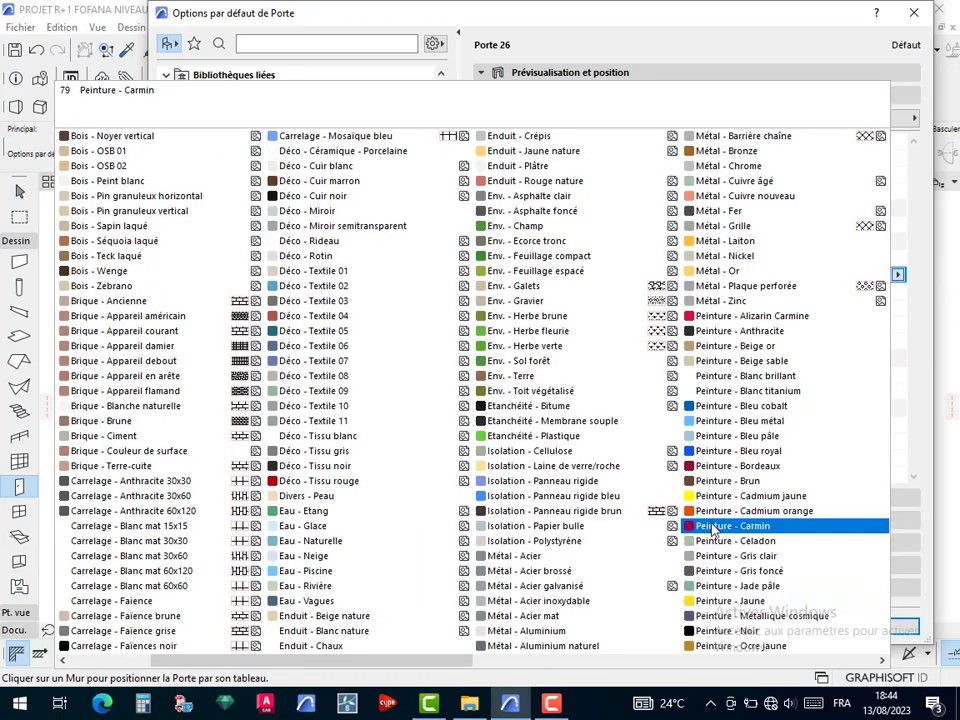
{"action": "scroll", "coordinate": [713, 531], "scroll_direction": "right", "scroll_amount": 3}
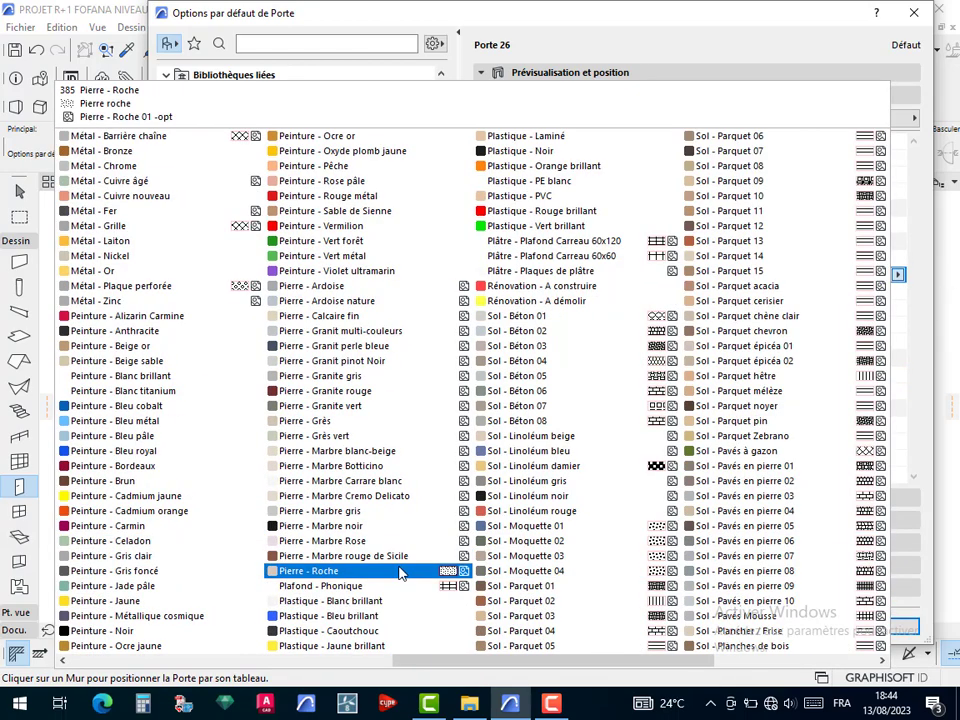
{"action": "scroll", "coordinate": [405, 600], "scroll_direction": "right", "scroll_amount": 2}
{"action": "scroll", "coordinate": [425, 568], "scroll_direction": "left", "scroll_amount": 3}
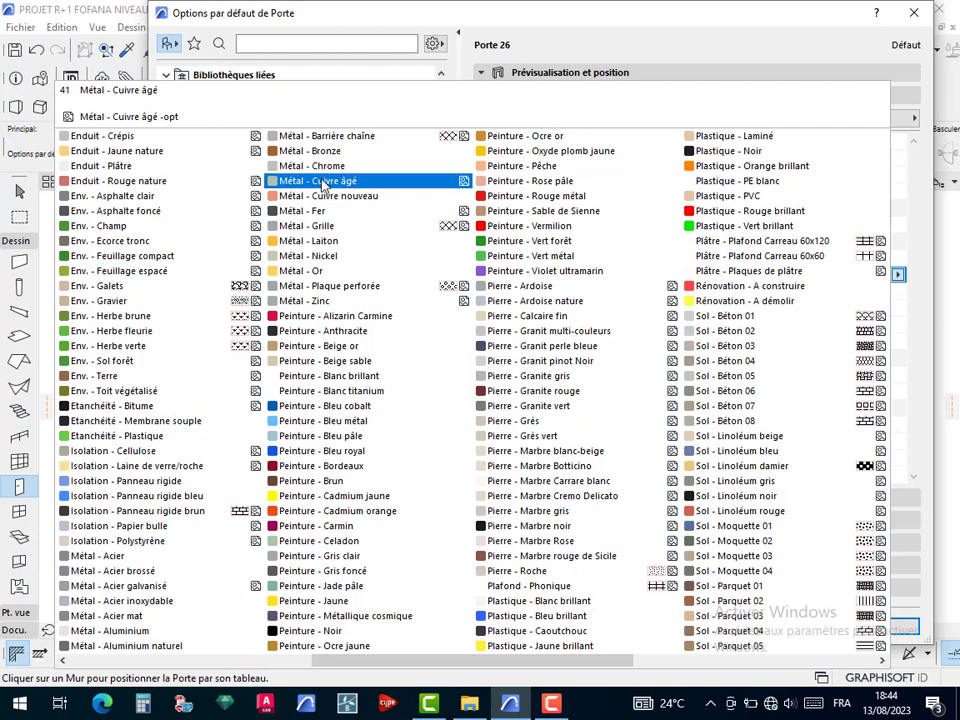
{"action": "left_click", "coordinate": [108, 631]}
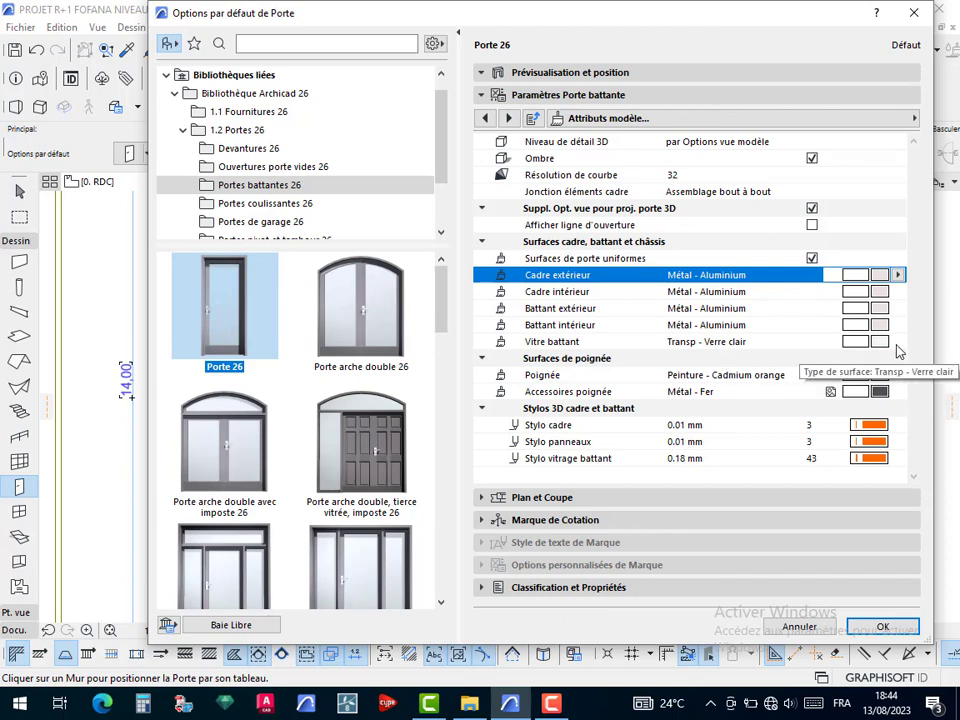
{"action": "left_click", "coordinate": [867, 633]}
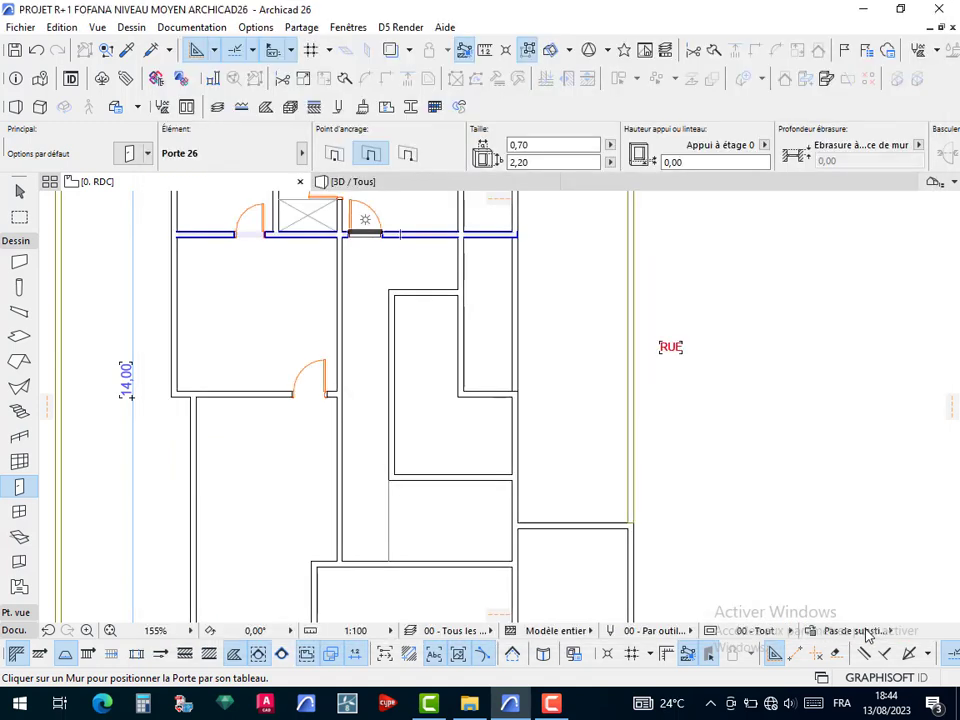
Place a 0,90 × 2,20 door with centre anchoring at the lower end of the corridor-side wall, swinging into the inner room
{"action": "scroll", "coordinate": [408, 424], "scroll_direction": "up", "scroll_amount": 5}
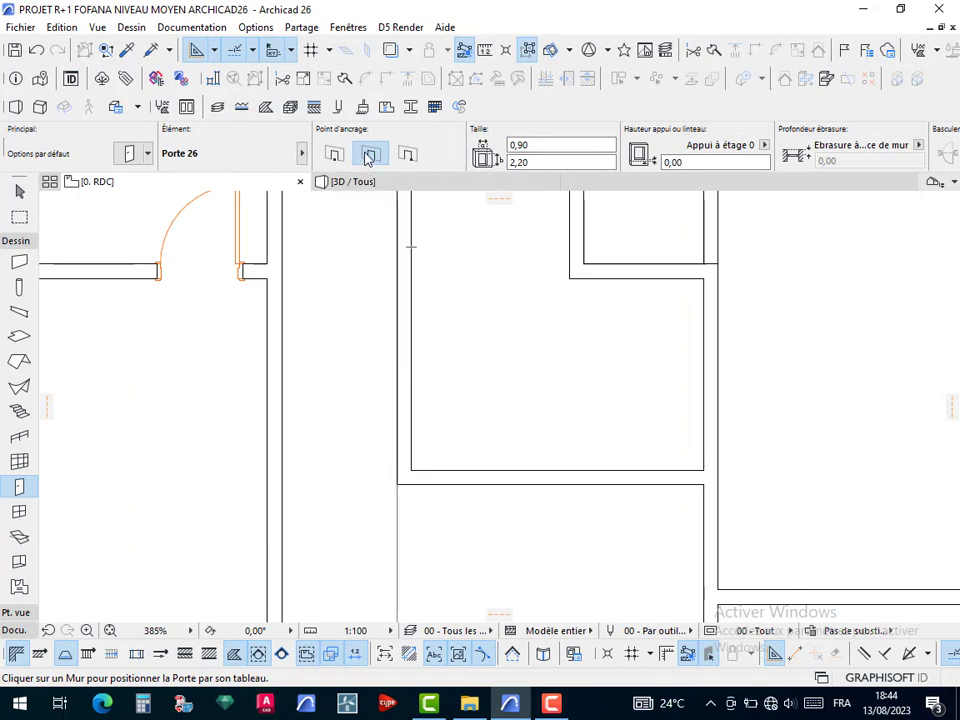
{"action": "left_click", "coordinate": [334, 153]}
{"action": "scroll", "coordinate": [410, 424], "scroll_direction": "up", "scroll_amount": 4}
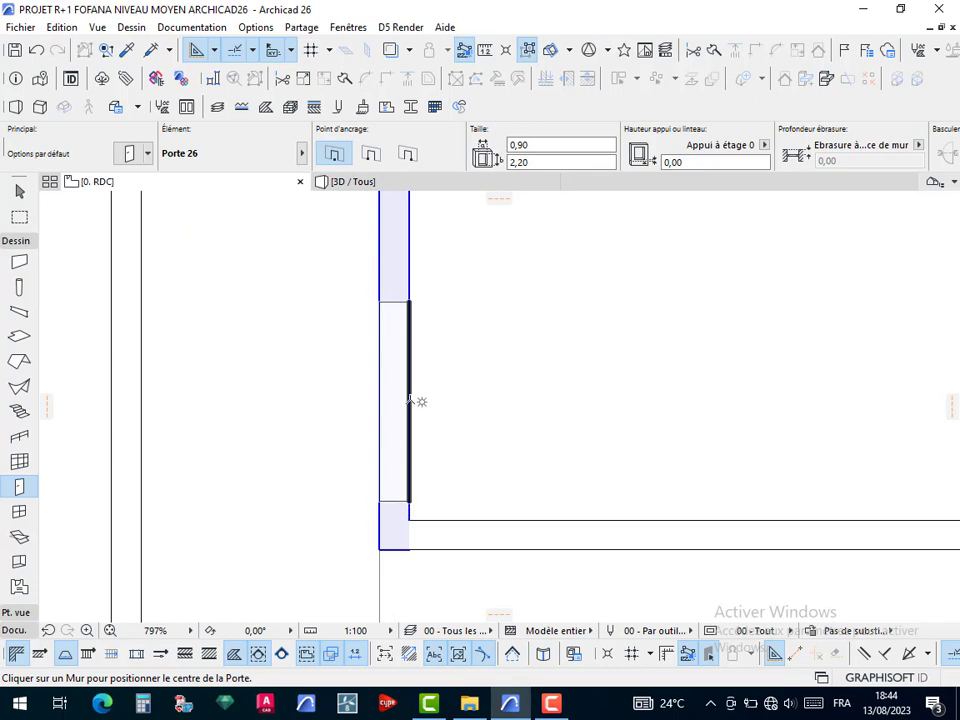
{"action": "left_click", "coordinate": [410, 400]}
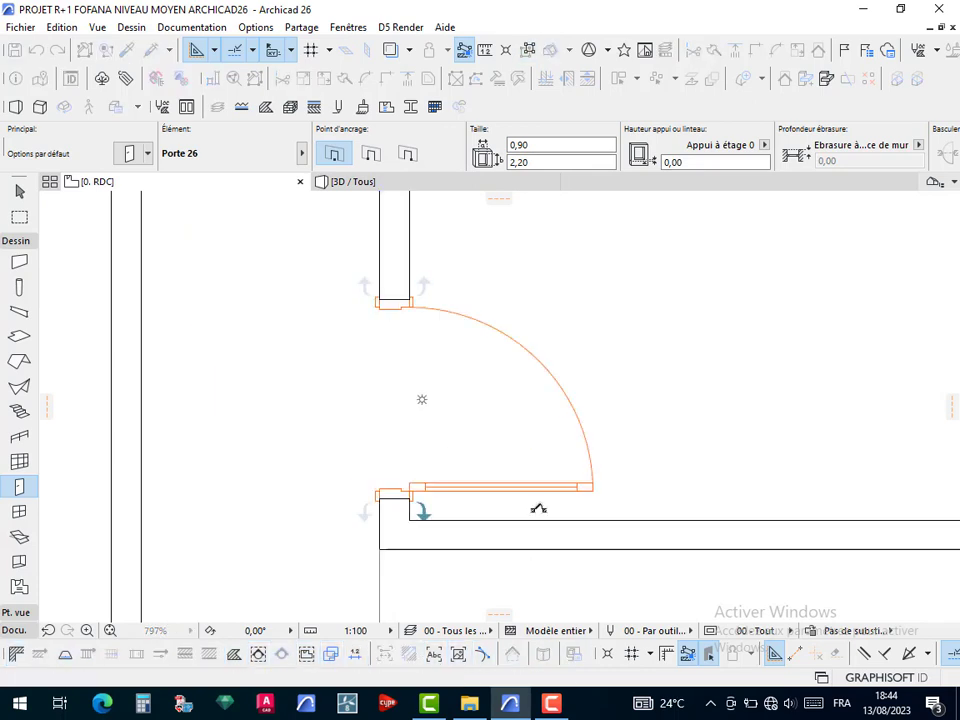
{"action": "left_click", "coordinate": [540, 508]}
{"action": "scroll", "coordinate": [512, 475], "scroll_direction": "down", "scroll_amount": 5}
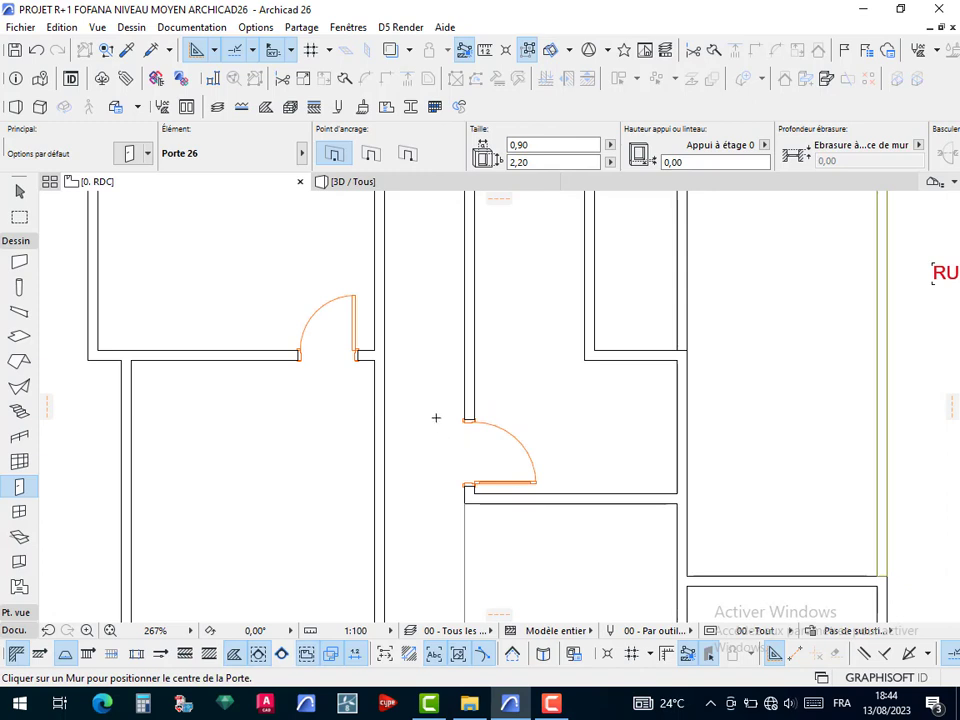
Place another 0,90 m door in the inner room's opposite vertical wall, hinged at its lower end and opening towards the narrow outer room
{"action": "middle_click_drag", "start_coordinate": [441, 432], "coordinate": [406, 487]}
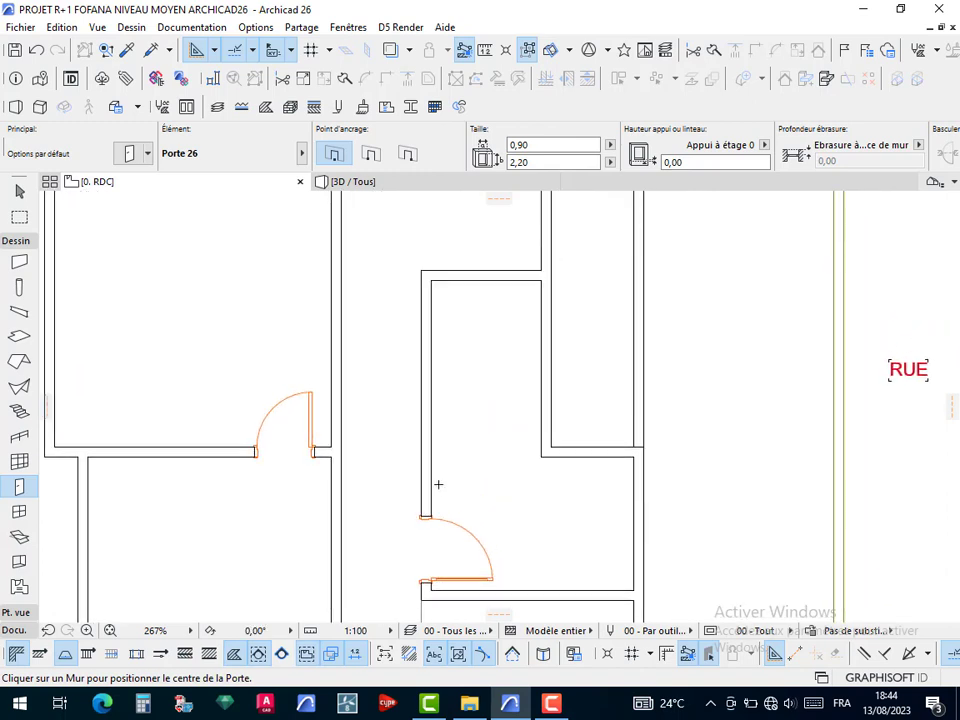
{"action": "scroll", "coordinate": [506, 441], "scroll_direction": "down", "scroll_amount": 2}
{"action": "scroll", "coordinate": [510, 399], "scroll_direction": "up", "scroll_amount": 3}
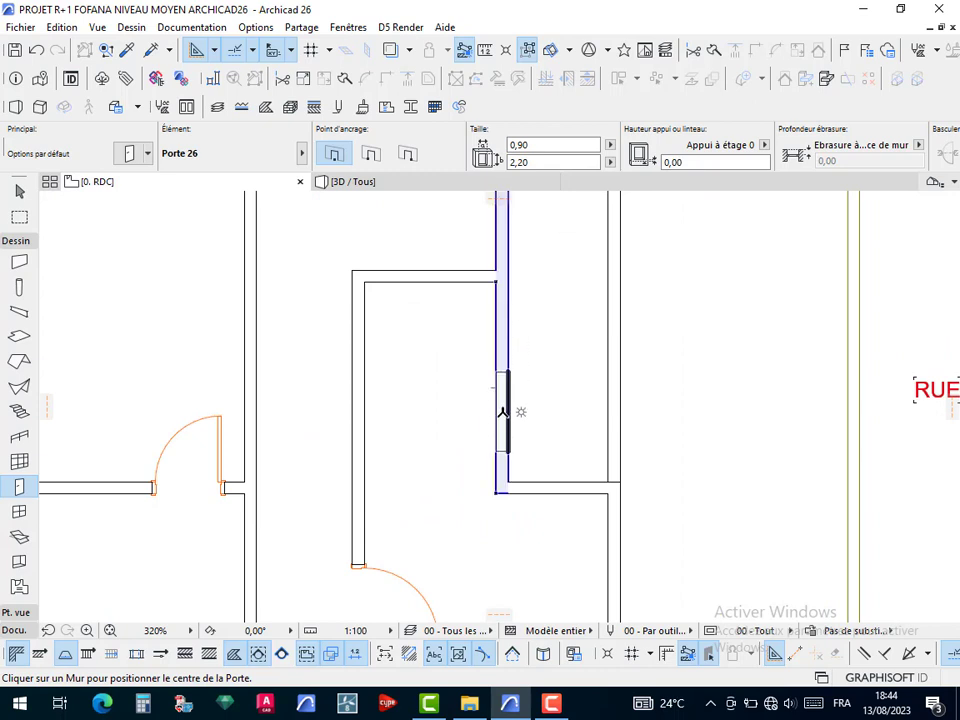
{"action": "left_click", "coordinate": [503, 414]}
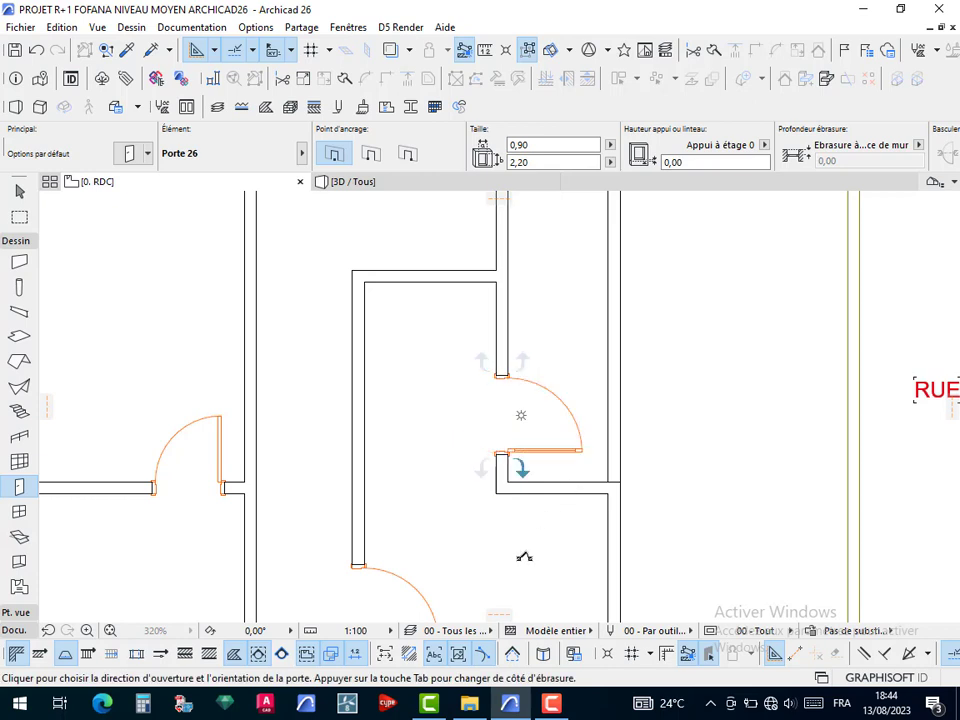
{"action": "left_click", "coordinate": [521, 463]}
Move the narrow room's new door down along its wall, closer to the lower wall corner, and deselect it
{"action": "scroll", "coordinate": [521, 465], "scroll_direction": "up", "scroll_amount": 6}
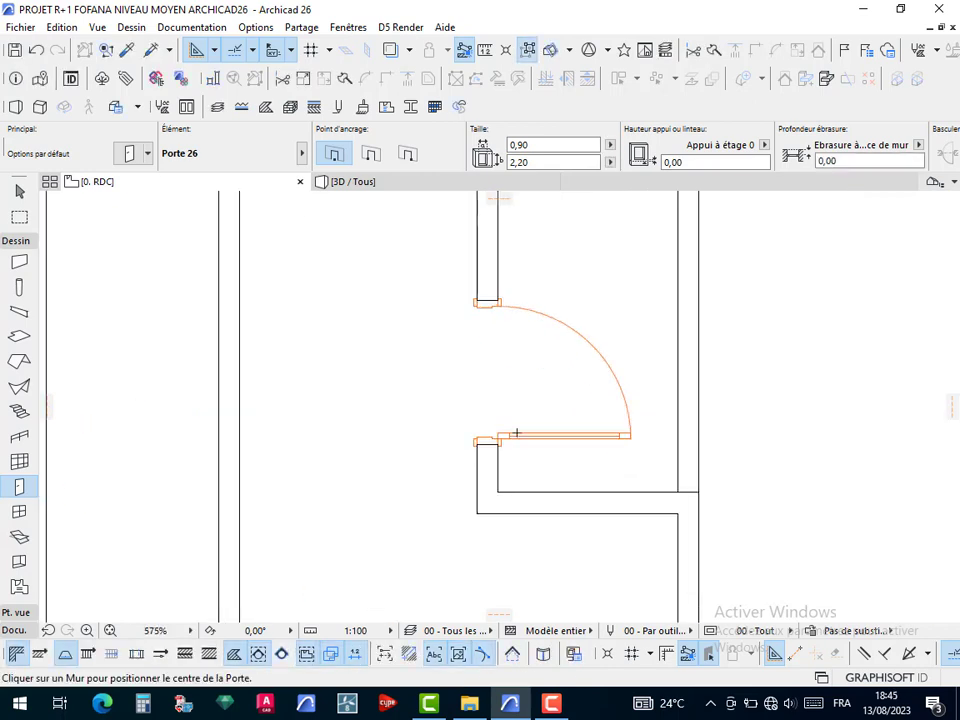
{"action": "key", "text": "Escape"}
{"action": "left_click", "coordinate": [497, 437]}
{"action": "left_click", "coordinate": [497, 437]}
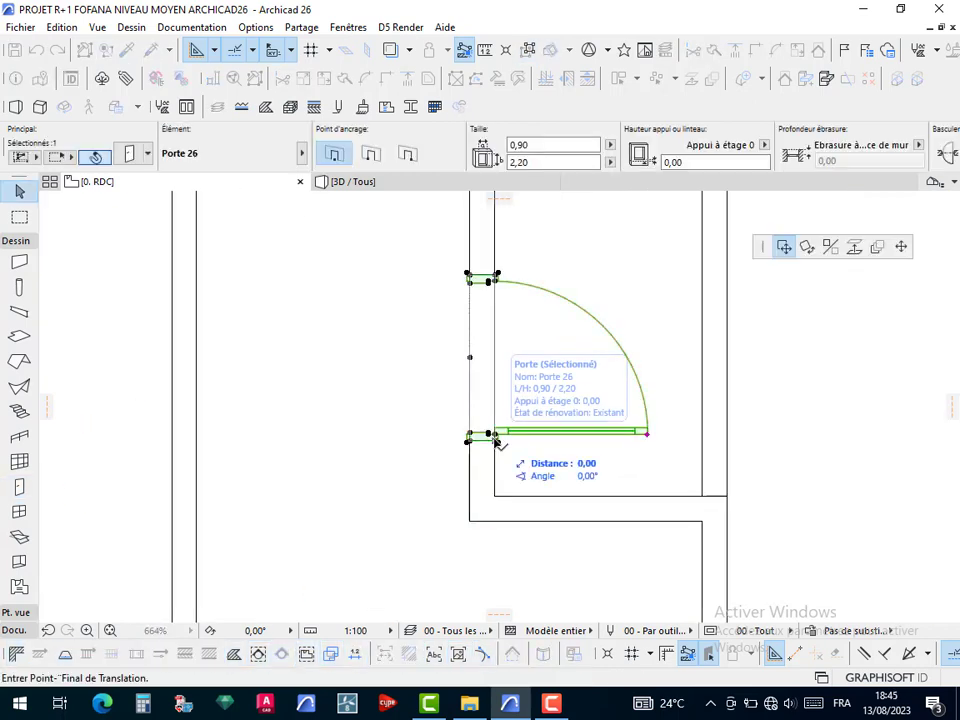
{"action": "left_click", "coordinate": [526, 477]}
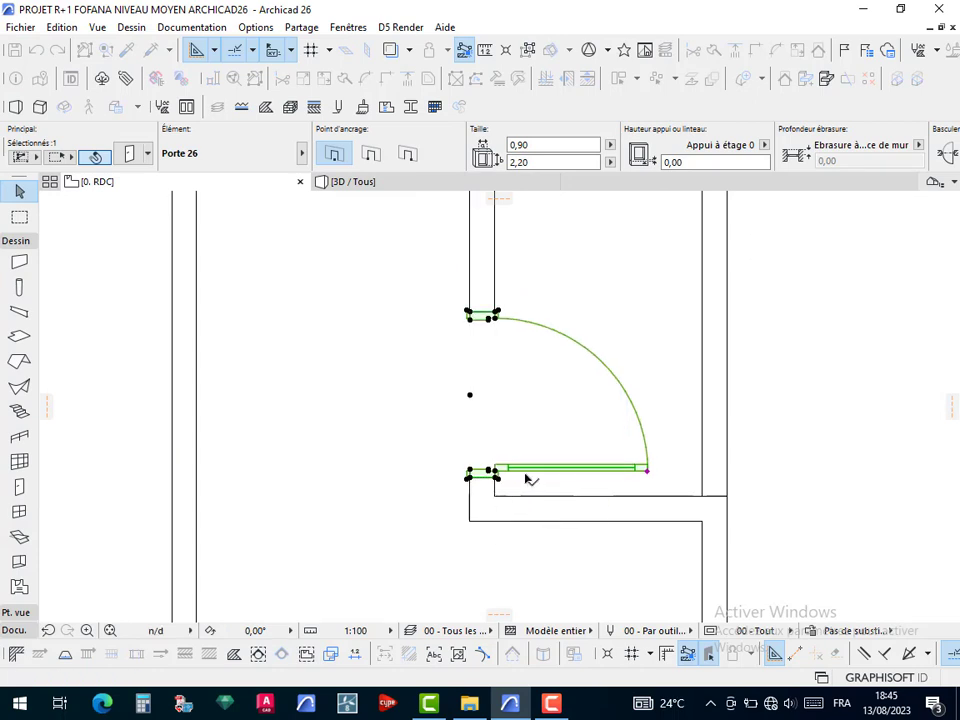
{"action": "key", "text": "Escape"}
{"action": "scroll", "coordinate": [752, 407], "scroll_direction": "down", "scroll_amount": 6}
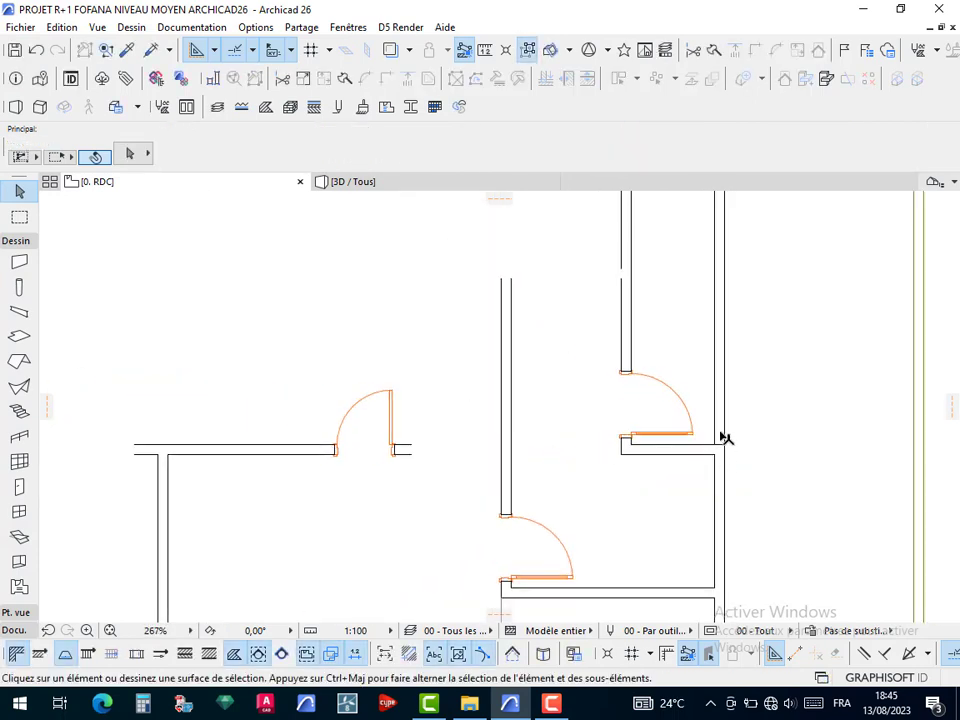
{"action": "scroll", "coordinate": [665, 390], "scroll_direction": "down", "scroll_amount": 2}
{"action": "middle_click_drag", "start_coordinate": [661, 358], "coordinate": [657, 425]}
{"action": "scroll", "coordinate": [673, 375], "scroll_direction": "up", "scroll_amount": 3}
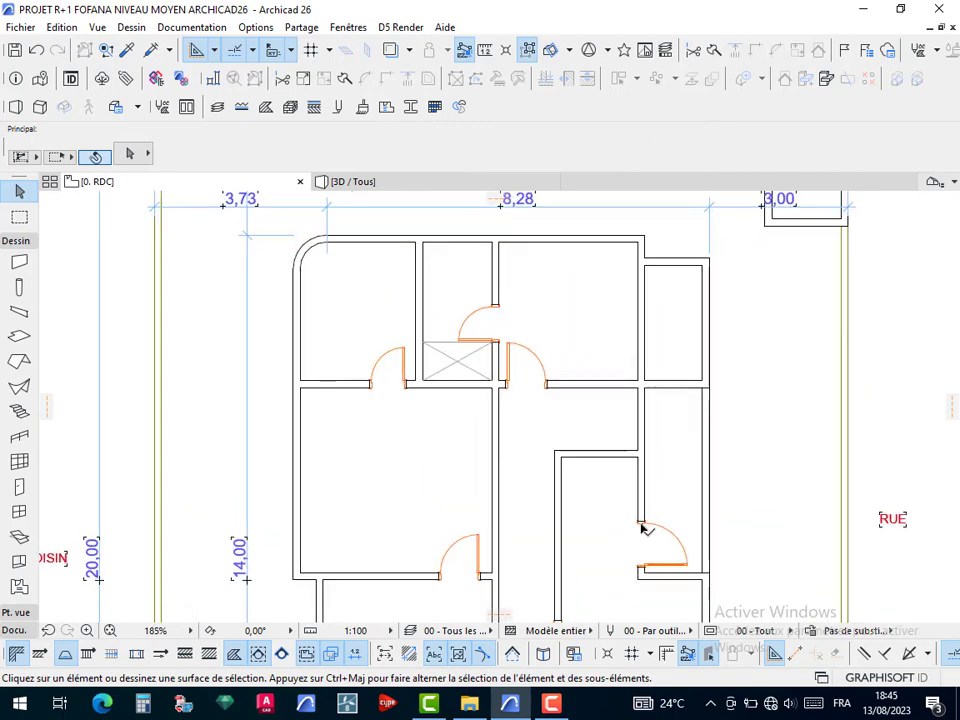
{"action": "left_click", "coordinate": [690, 553], "text": "alt"}
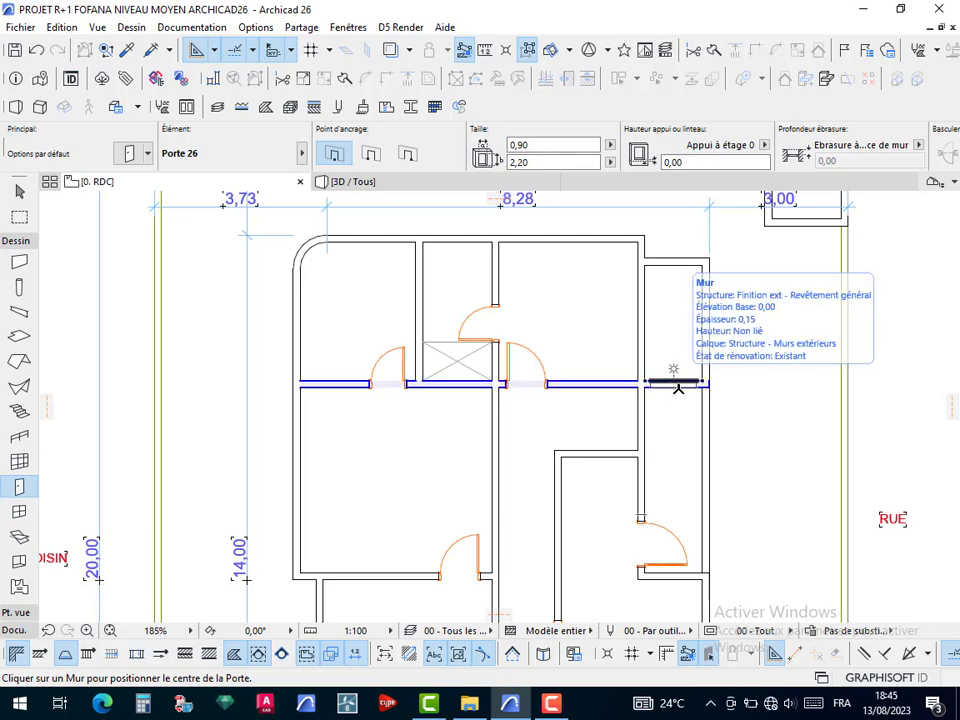
{"action": "scroll", "coordinate": [665, 560], "scroll_direction": "up", "scroll_amount": 7}
{"action": "scroll", "coordinate": [643, 429], "scroll_direction": "down", "scroll_amount": 3}
{"action": "middle_click_drag", "start_coordinate": [643, 429], "coordinate": [630, 321]}
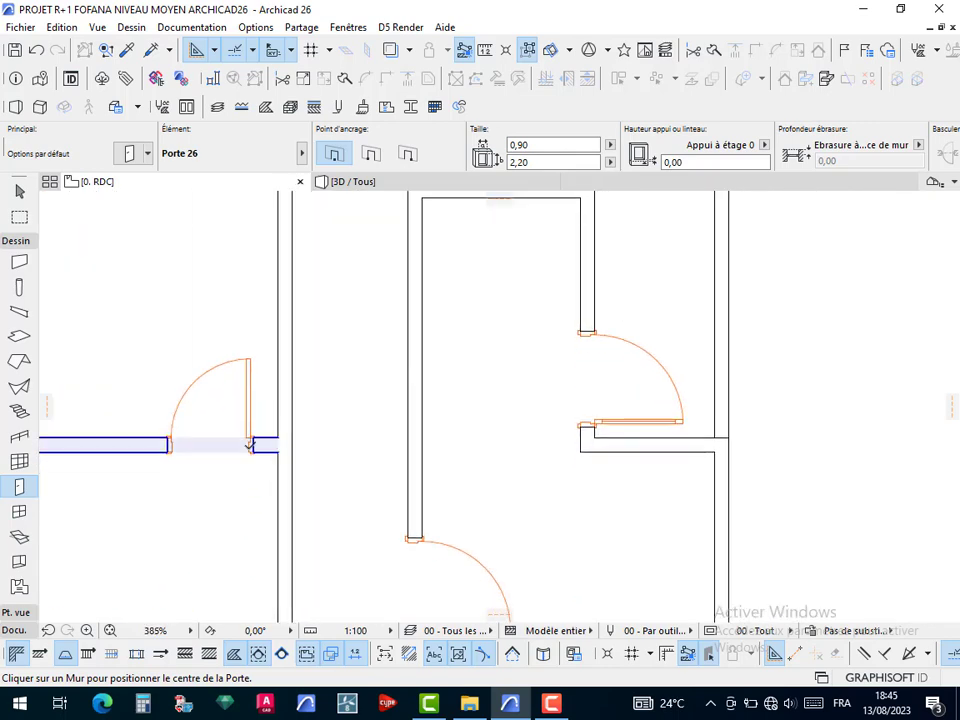
{"action": "key", "text": "Escape"}
Select the glazed door between the inner room and the narrow outer room
{"action": "left_click", "coordinate": [598, 428]}
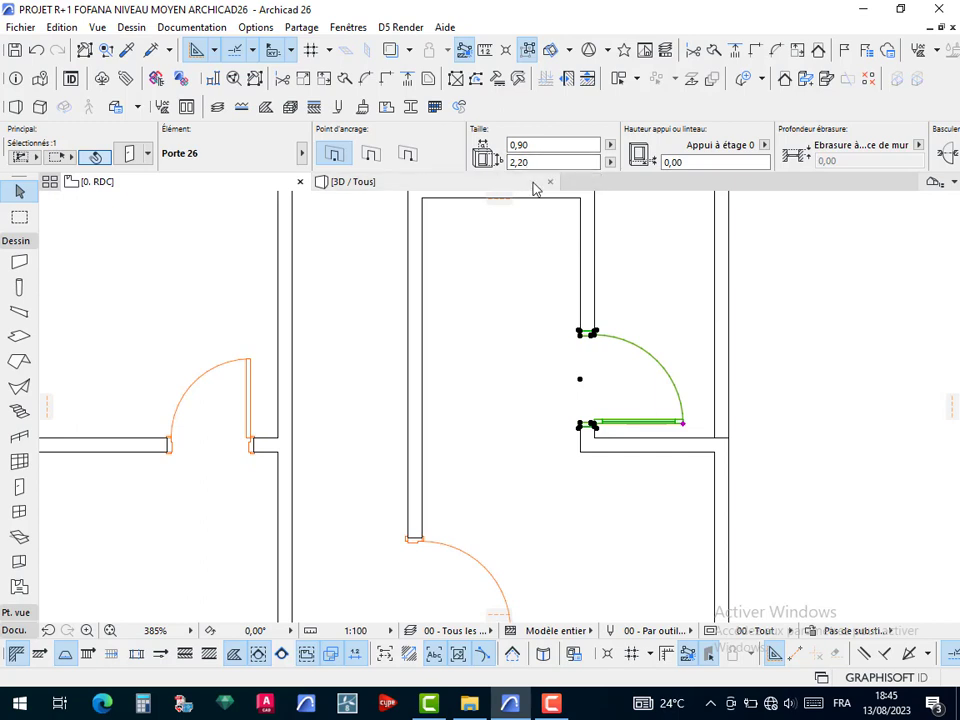
{"action": "mouse_move", "coordinate": [534, 188]}
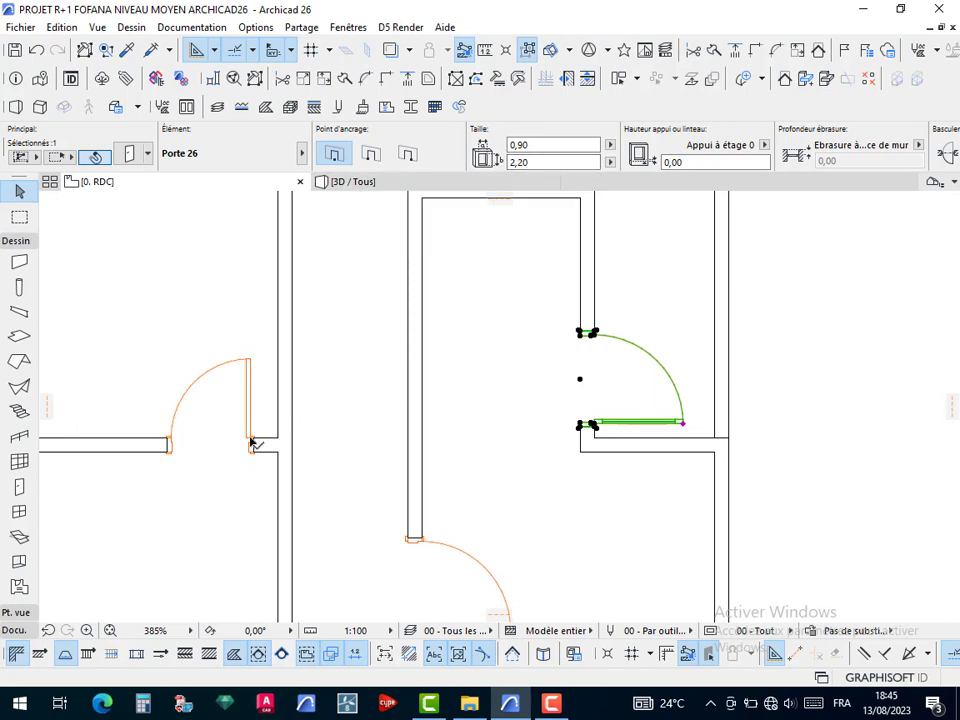
Place a Porte 26 door 0,80 wide in the short horizontal wall closing the narrow outer corridor, opening toward the corridor side
{"action": "left_click", "coordinate": [251, 441]}
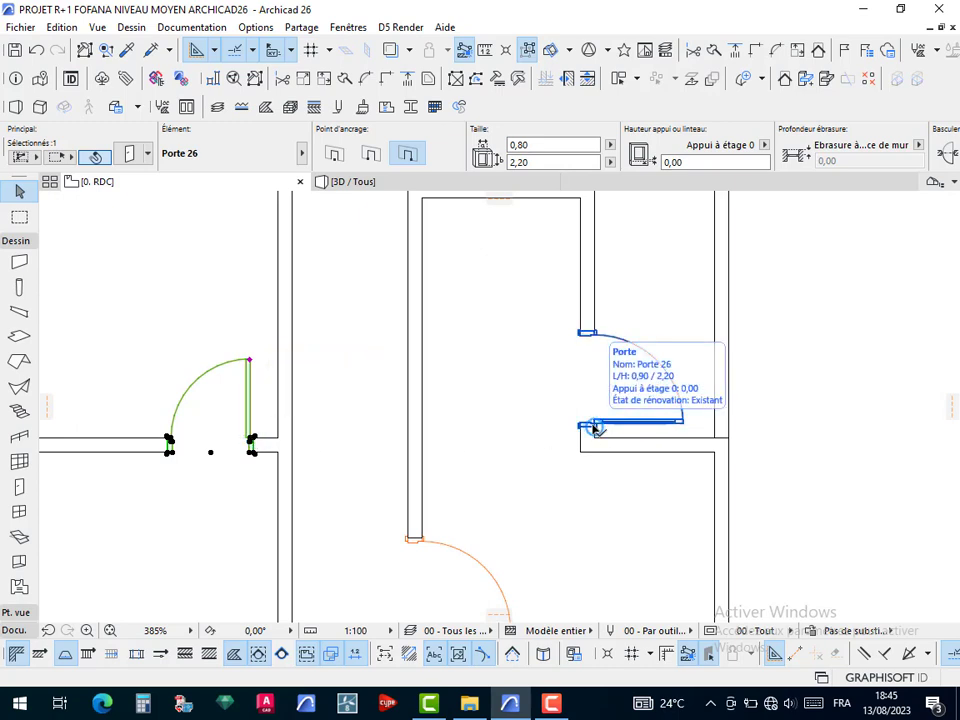
{"action": "left_click", "coordinate": [637, 319]}
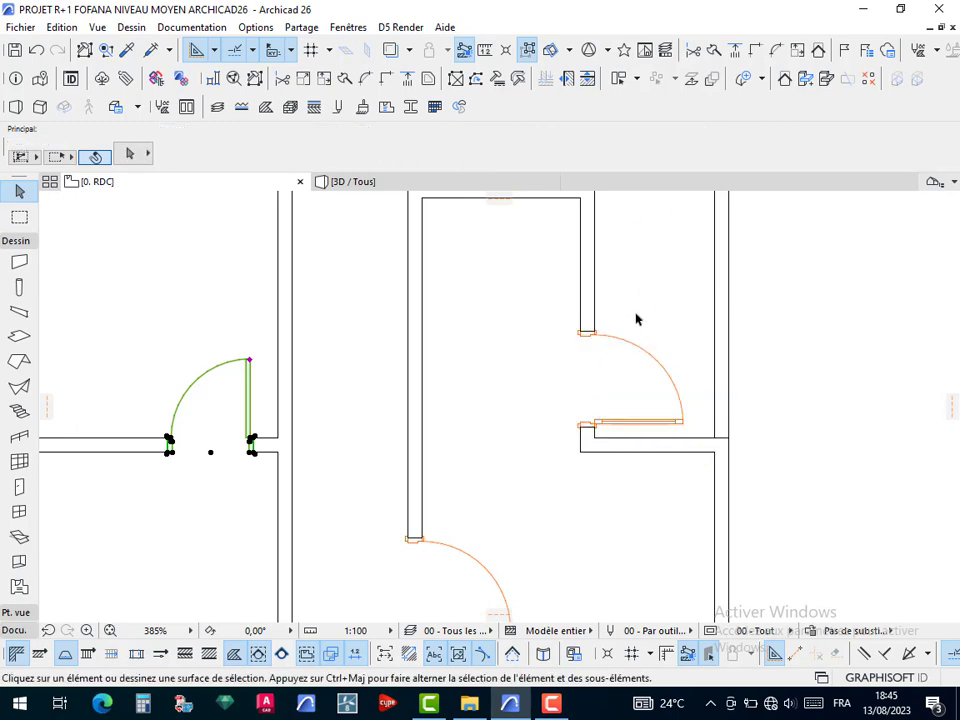
{"action": "key", "text": "w"}
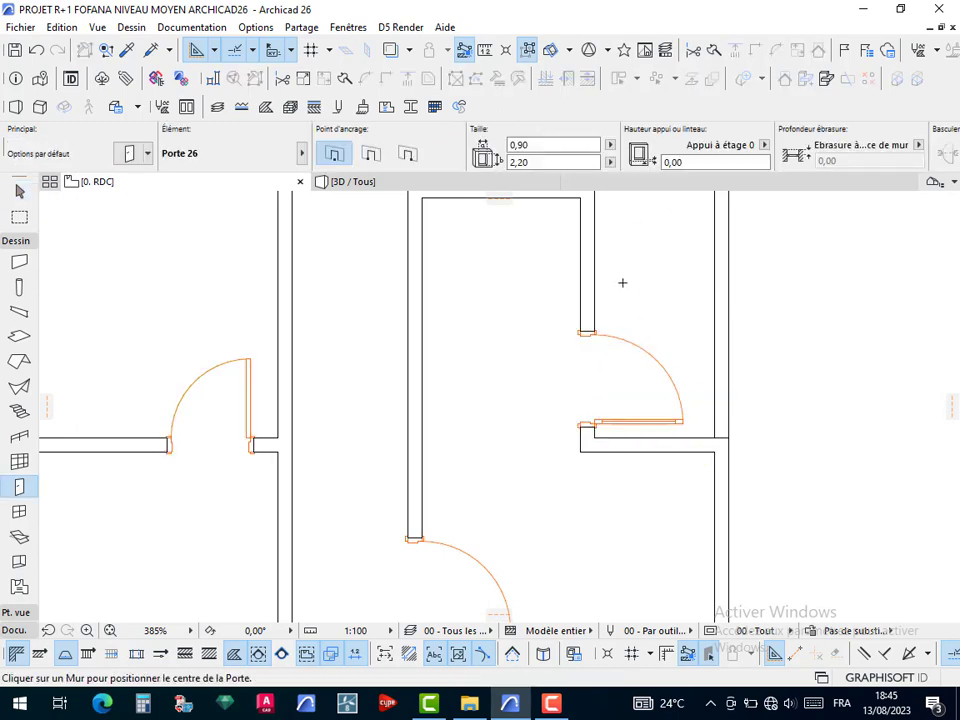
{"action": "scroll", "coordinate": [612, 285], "scroll_direction": "down", "scroll_amount": 4}
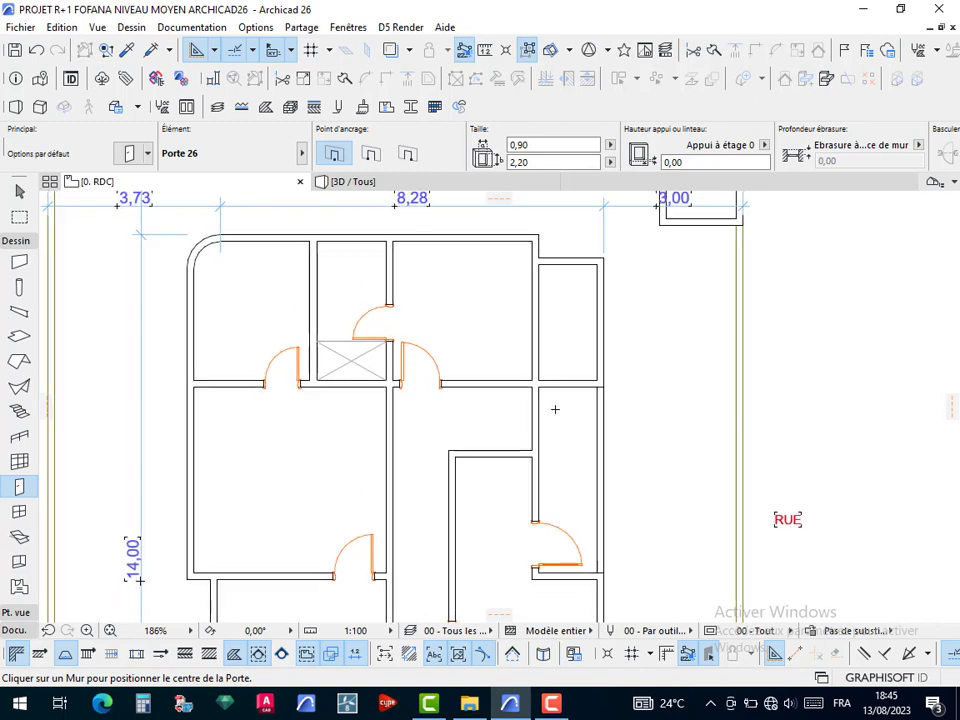
{"action": "scroll", "coordinate": [560, 330], "scroll_direction": "up", "scroll_amount": 4}
{"action": "left_click", "coordinate": [524, 145]}
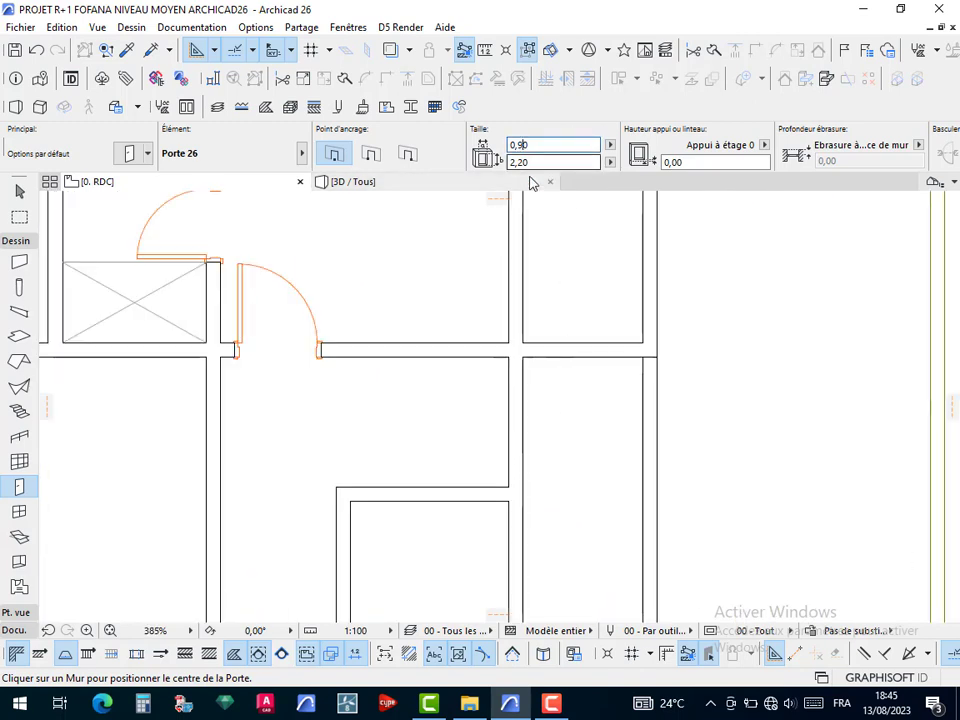
{"action": "key", "text": "BackSpace"}
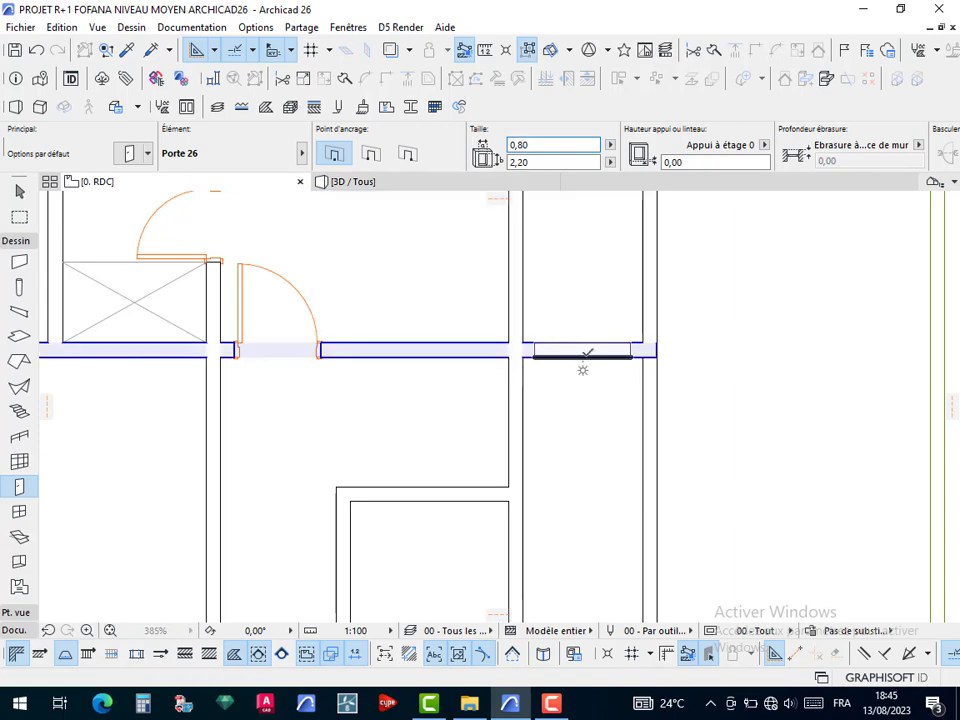
{"action": "left_click", "coordinate": [583, 369]}
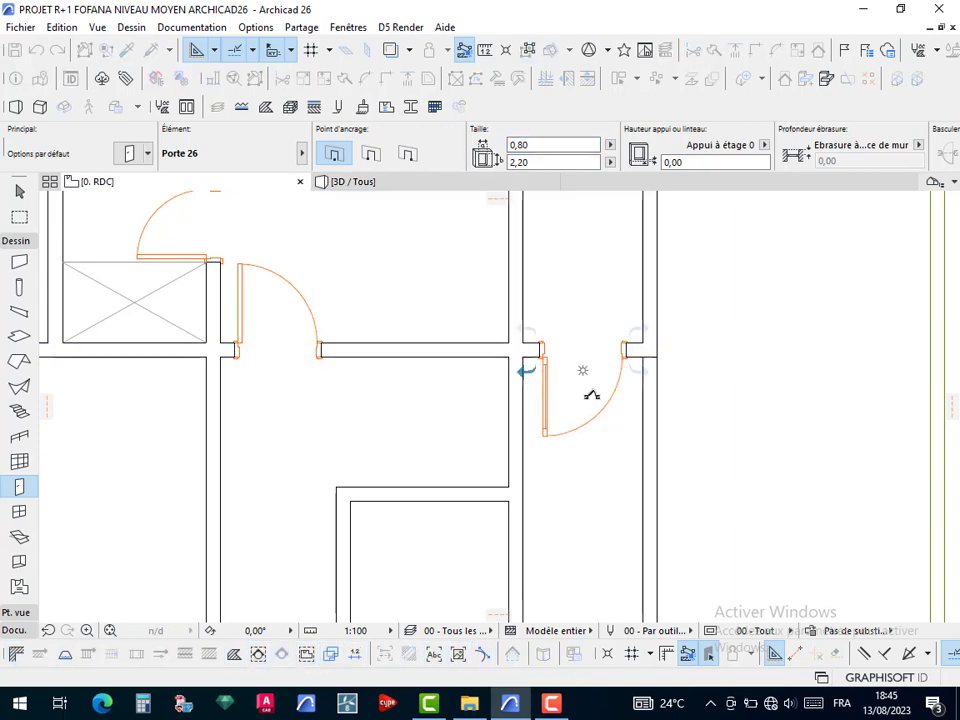
{"action": "left_click", "coordinate": [580, 396]}
Open the default door settings and choose the Porte double 26 model from the Portes battantes 26 library folder
{"action": "scroll", "coordinate": [578, 398], "scroll_direction": "down", "scroll_amount": 4}
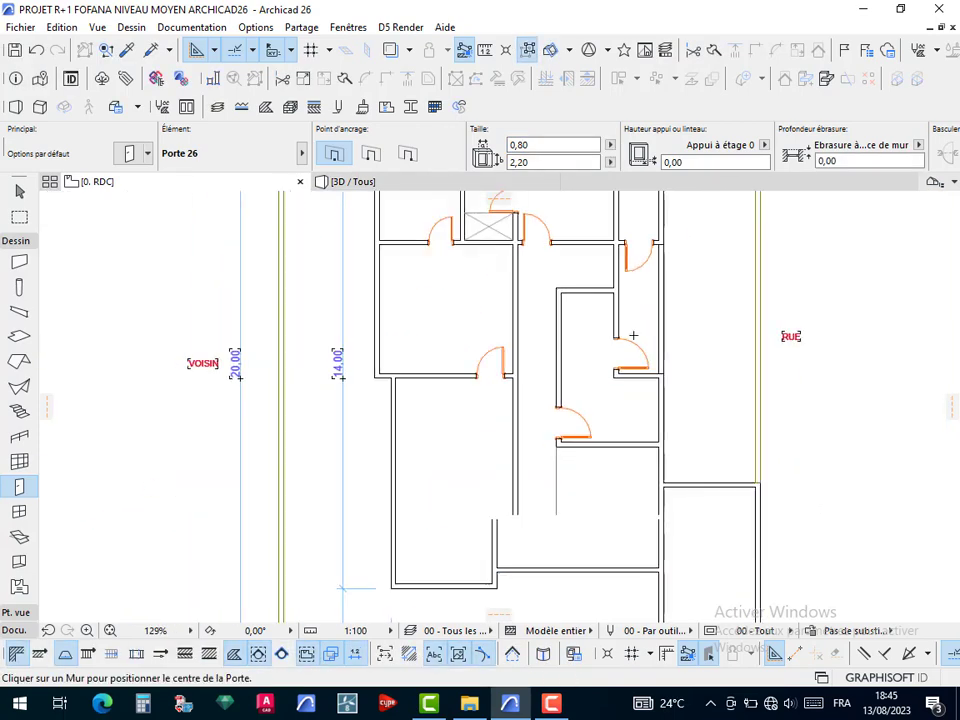
{"action": "scroll", "coordinate": [559, 549], "scroll_direction": "up", "scroll_amount": 4}
{"action": "scroll", "coordinate": [572, 509], "scroll_direction": "down", "scroll_amount": 4}
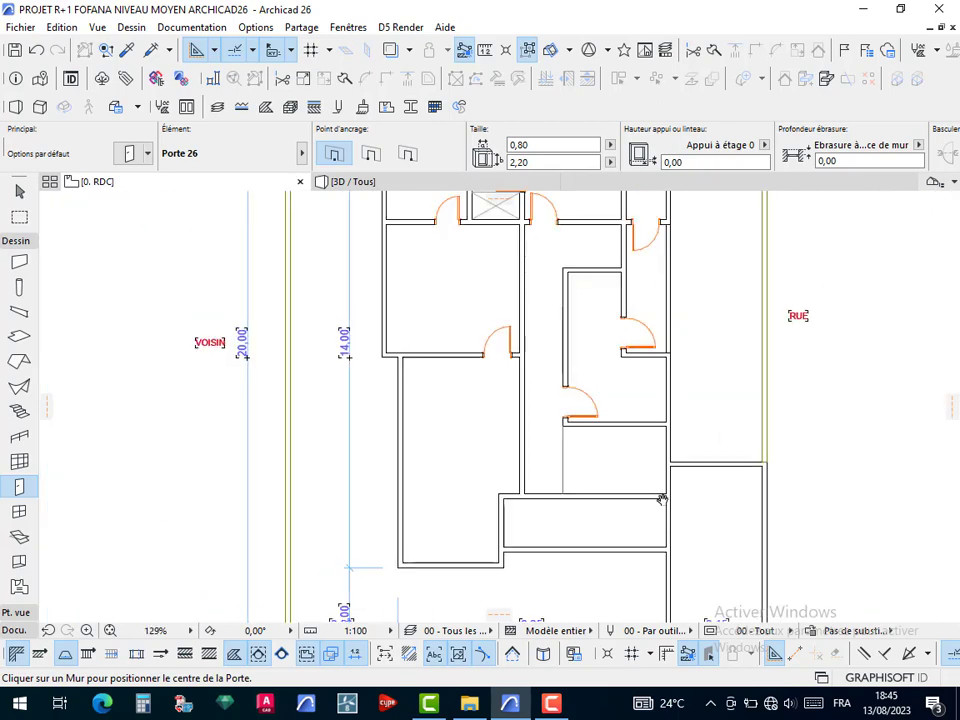
{"action": "middle_click_drag", "start_coordinate": [662, 498], "coordinate": [619, 432]}
{"action": "scroll", "coordinate": [484, 486], "scroll_direction": "up", "scroll_amount": 5}
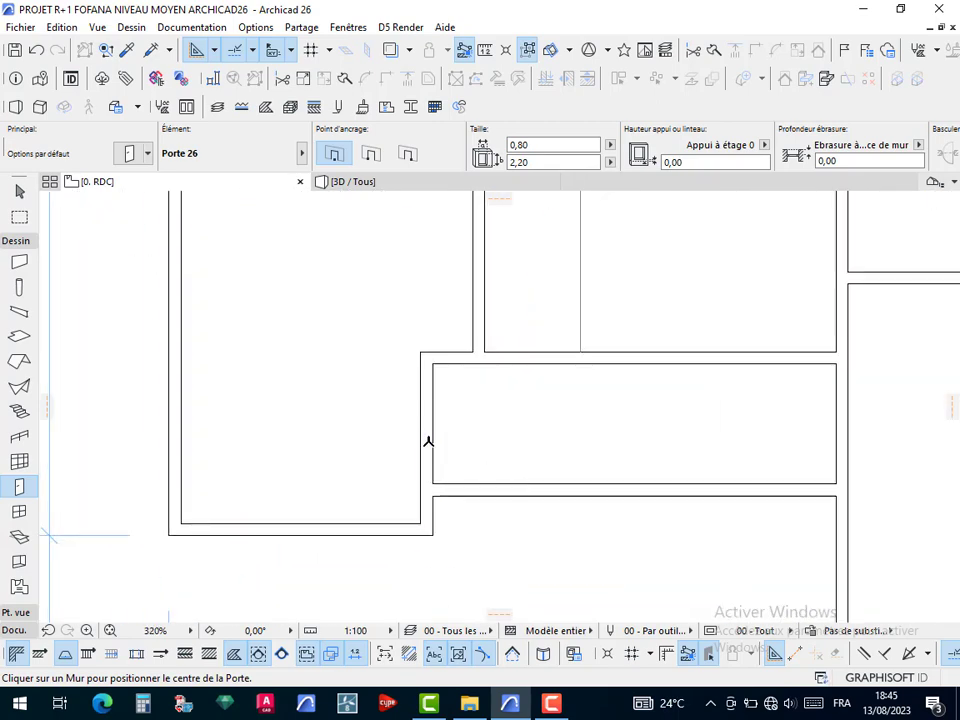
{"action": "key", "text": "Escape"}
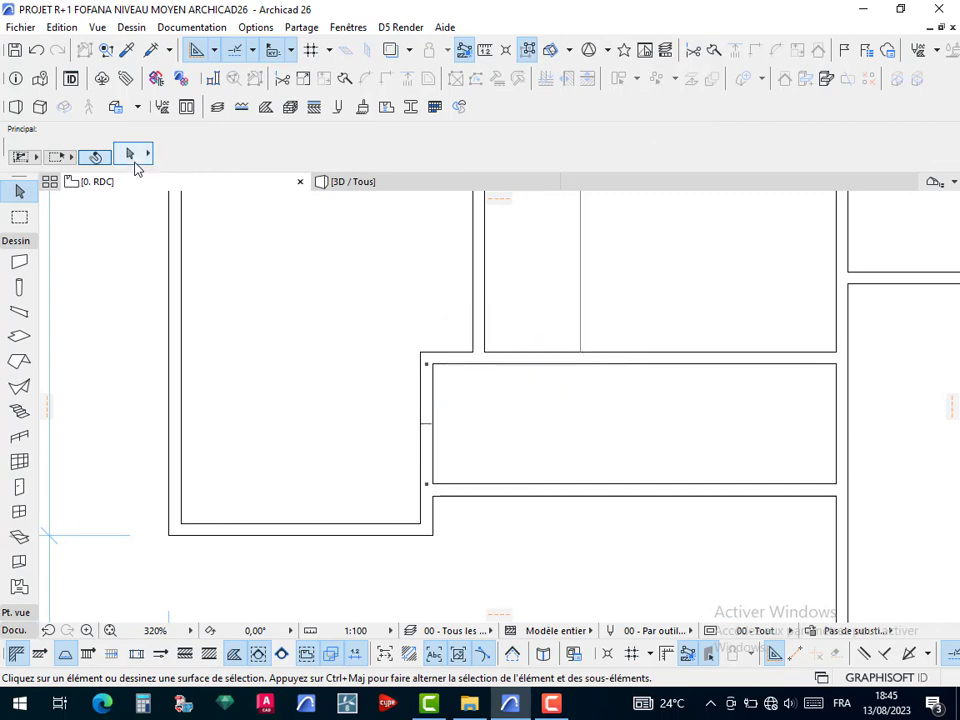
{"action": "key", "text": "w"}
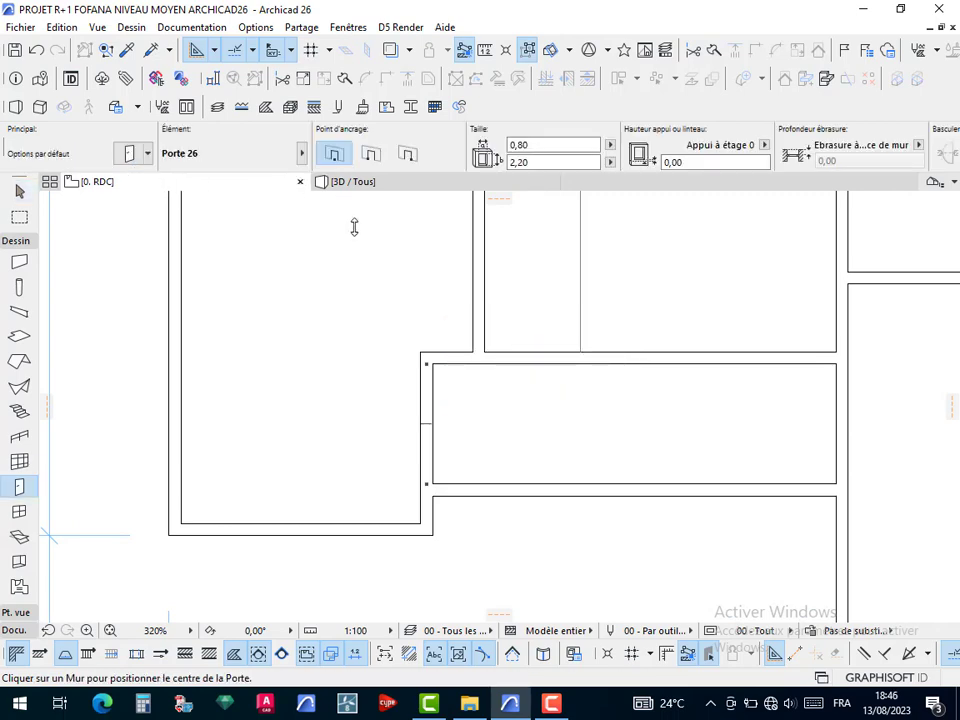
{"action": "scroll", "coordinate": [247, 395], "scroll_direction": "down", "scroll_amount": 3}
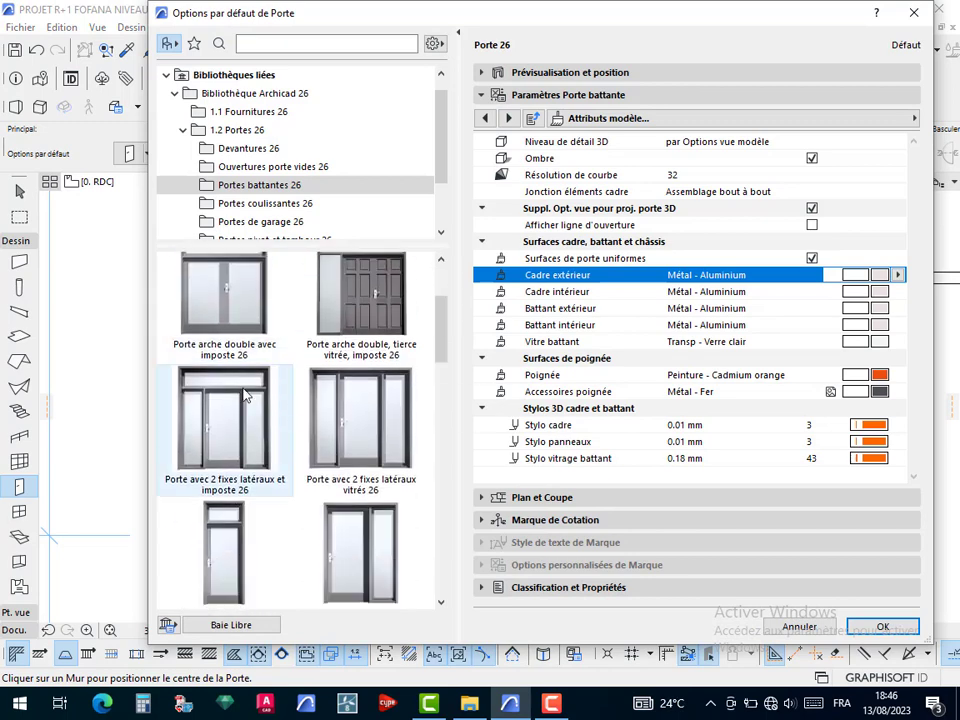
{"action": "scroll", "coordinate": [247, 395], "scroll_direction": "down", "scroll_amount": 8}
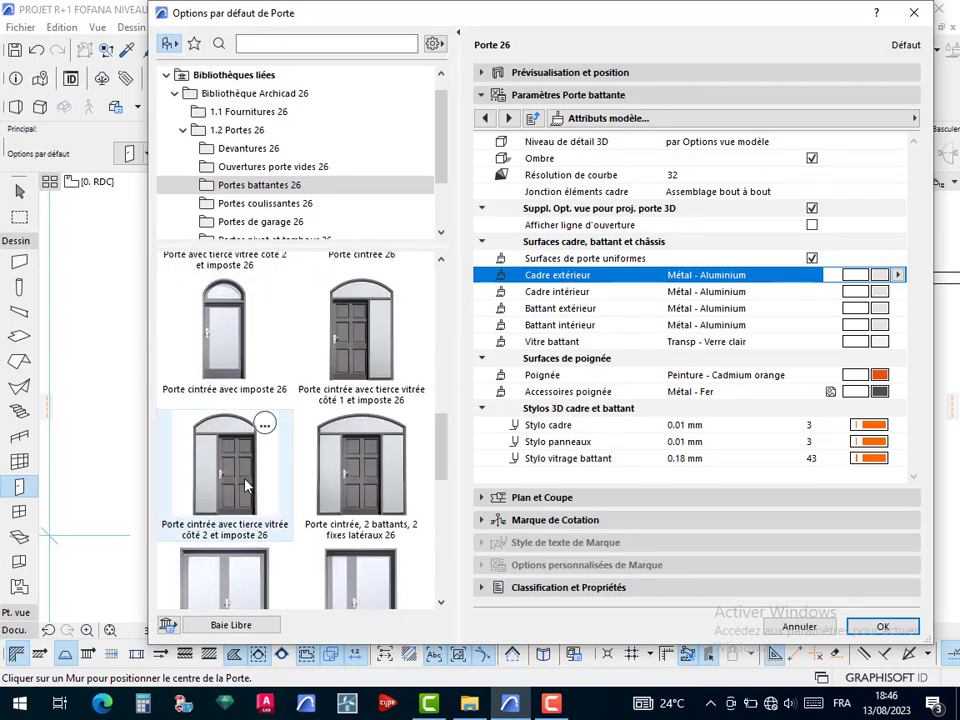
{"action": "scroll", "coordinate": [247, 485], "scroll_direction": "down", "scroll_amount": 2}
{"action": "left_click", "coordinate": [236, 471]}
Look through the other hinged door models in Portes battantes 26 to compare them with Porte double 26
{"action": "scroll", "coordinate": [237, 473], "scroll_direction": "down", "scroll_amount": 1}
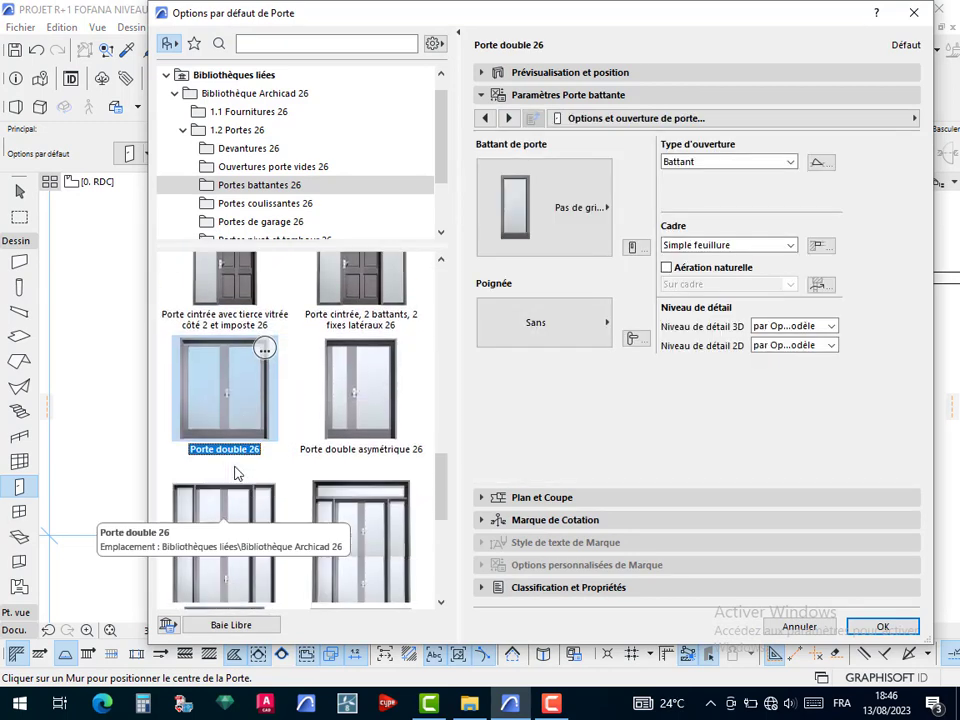
{"action": "scroll", "coordinate": [236, 472], "scroll_direction": "down", "scroll_amount": 2}
{"action": "scroll", "coordinate": [242, 468], "scroll_direction": "up", "scroll_amount": 3}
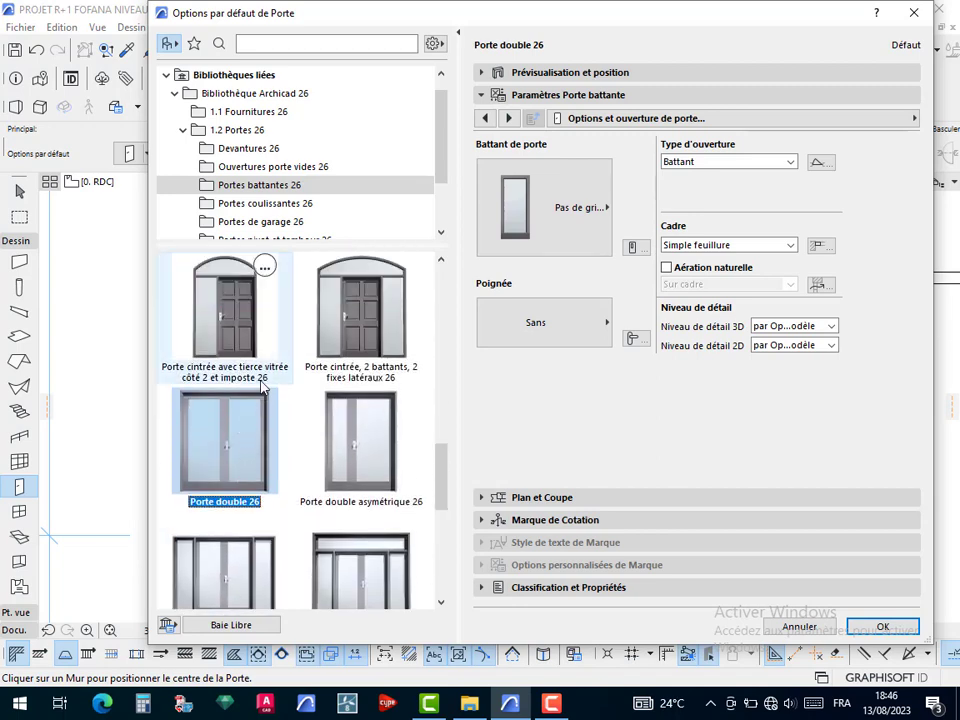
{"action": "scroll", "coordinate": [245, 483], "scroll_direction": "down", "scroll_amount": 1}
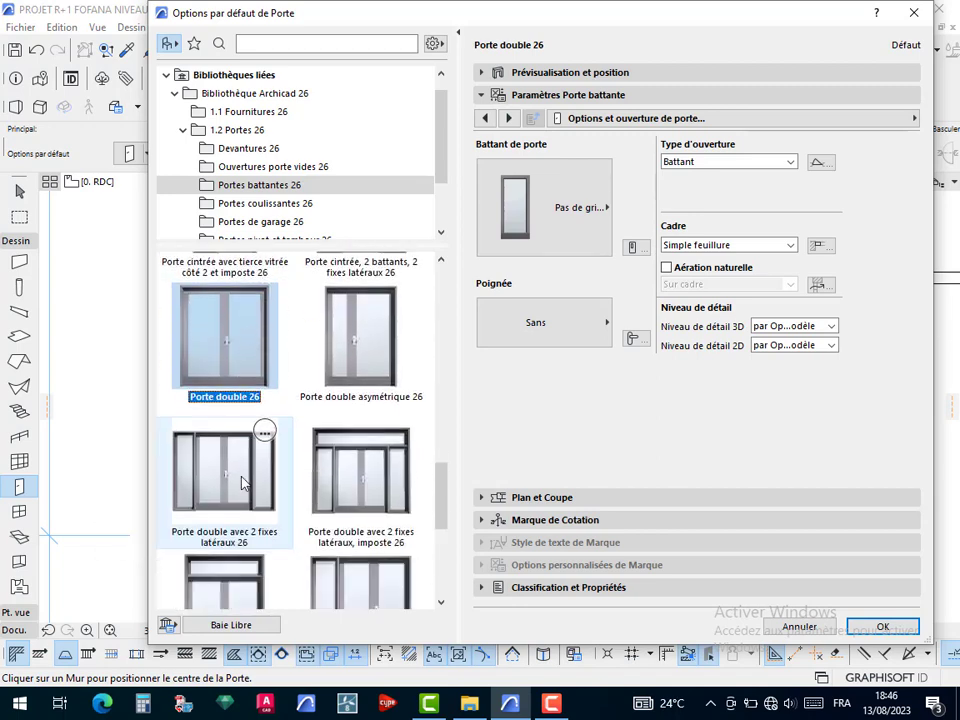
{"action": "scroll", "coordinate": [243, 483], "scroll_direction": "down", "scroll_amount": 3}
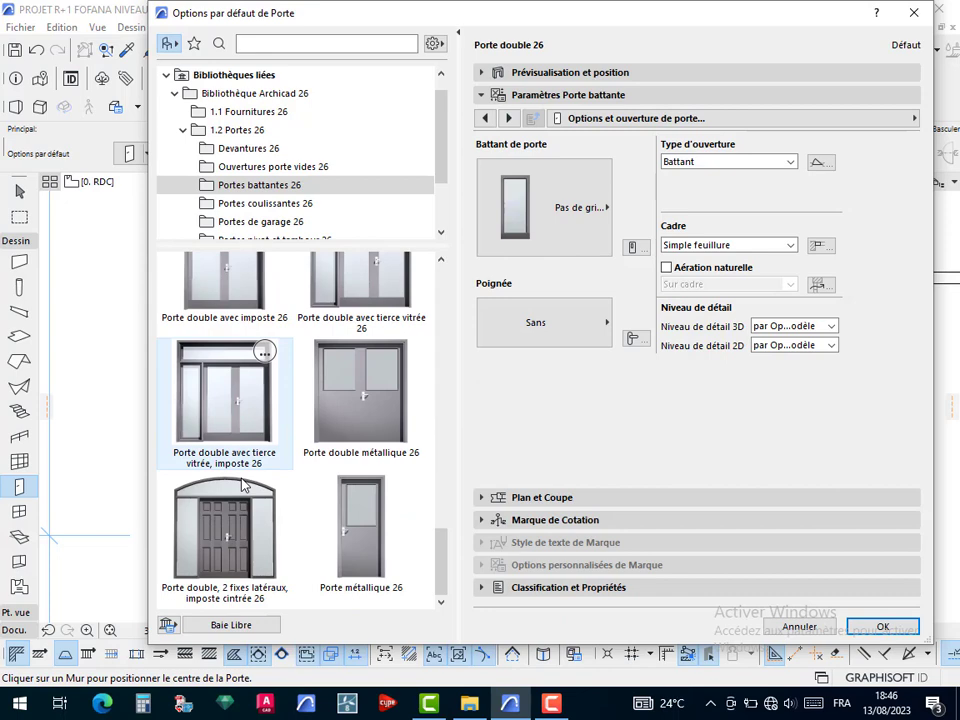
{"action": "scroll", "coordinate": [242, 486], "scroll_direction": "up", "scroll_amount": 5}
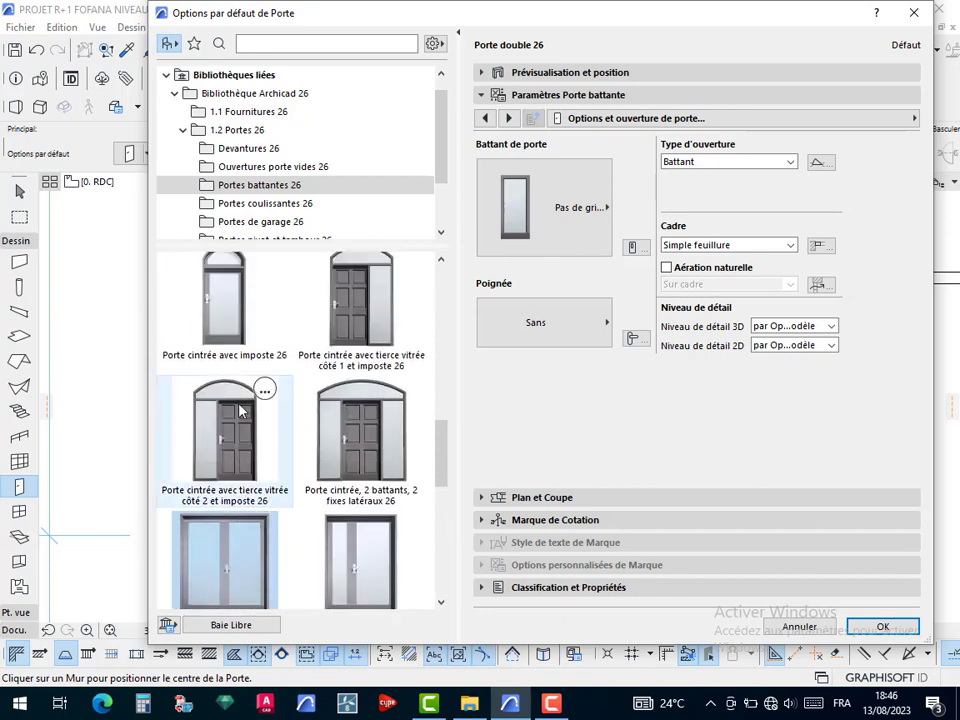
{"action": "scroll", "coordinate": [240, 409], "scroll_direction": "up", "scroll_amount": 4}
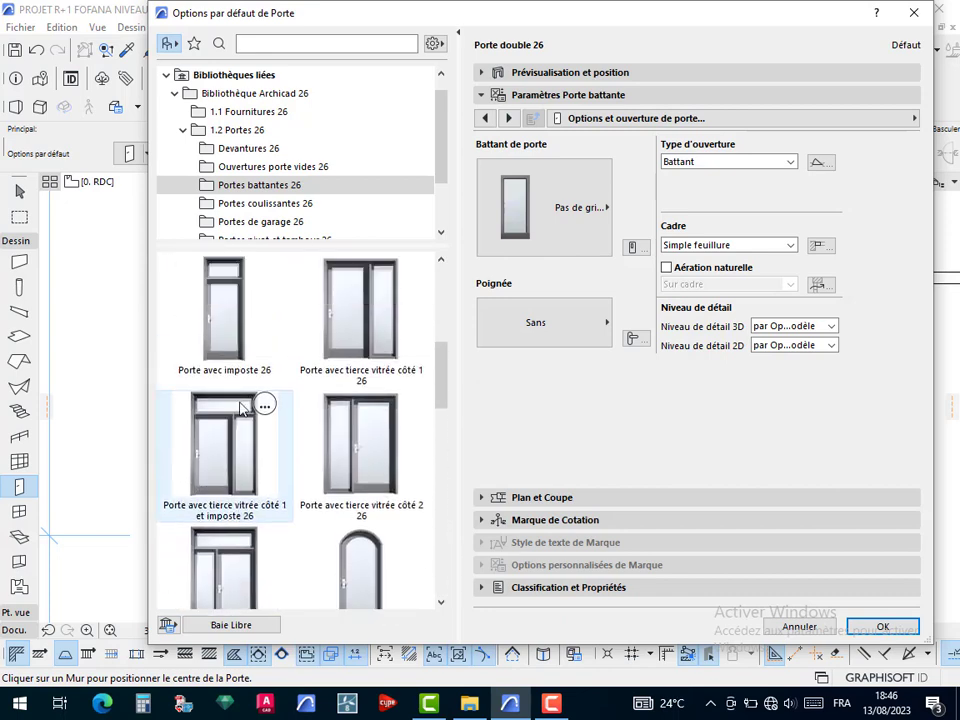
{"action": "scroll", "coordinate": [240, 409], "scroll_direction": "up", "scroll_amount": 4}
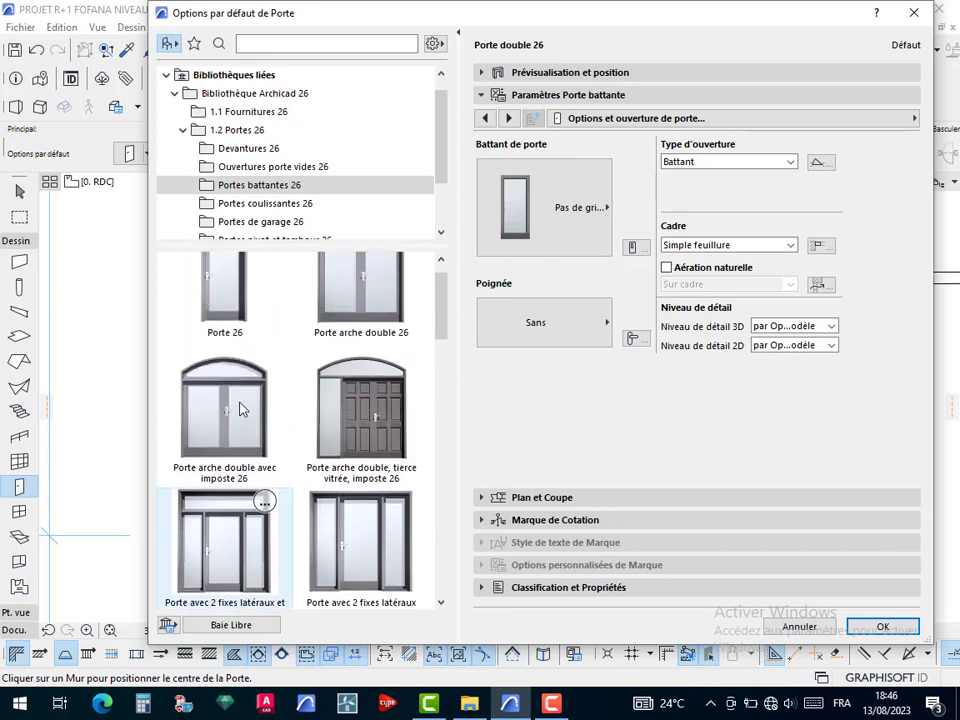
{"action": "scroll", "coordinate": [240, 409], "scroll_direction": "down", "scroll_amount": 5}
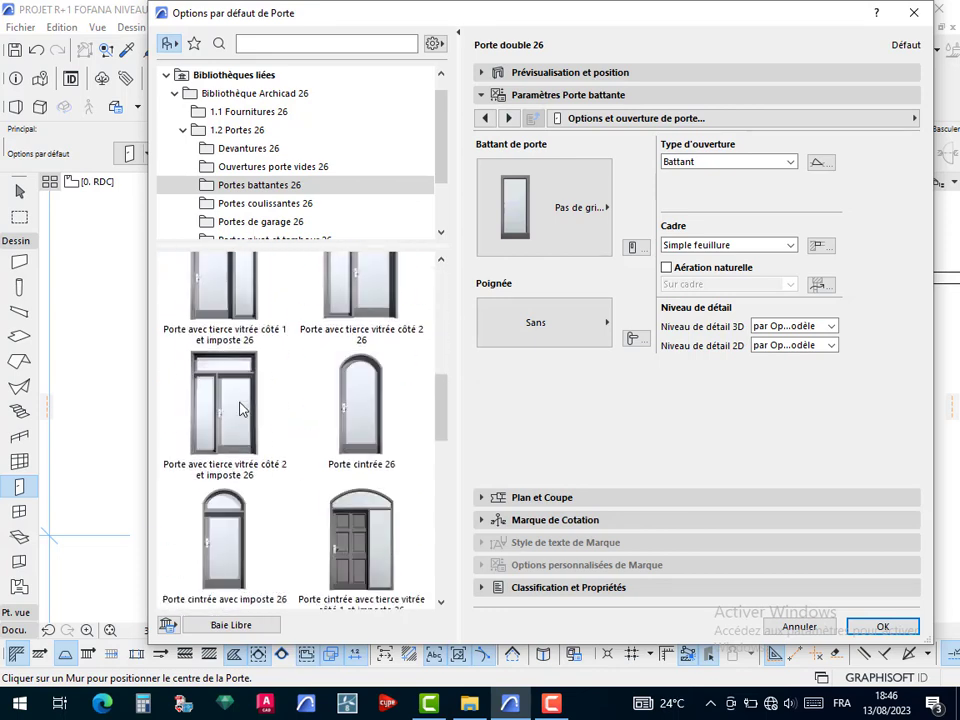
{"action": "scroll", "coordinate": [240, 409], "scroll_direction": "down", "scroll_amount": 3}
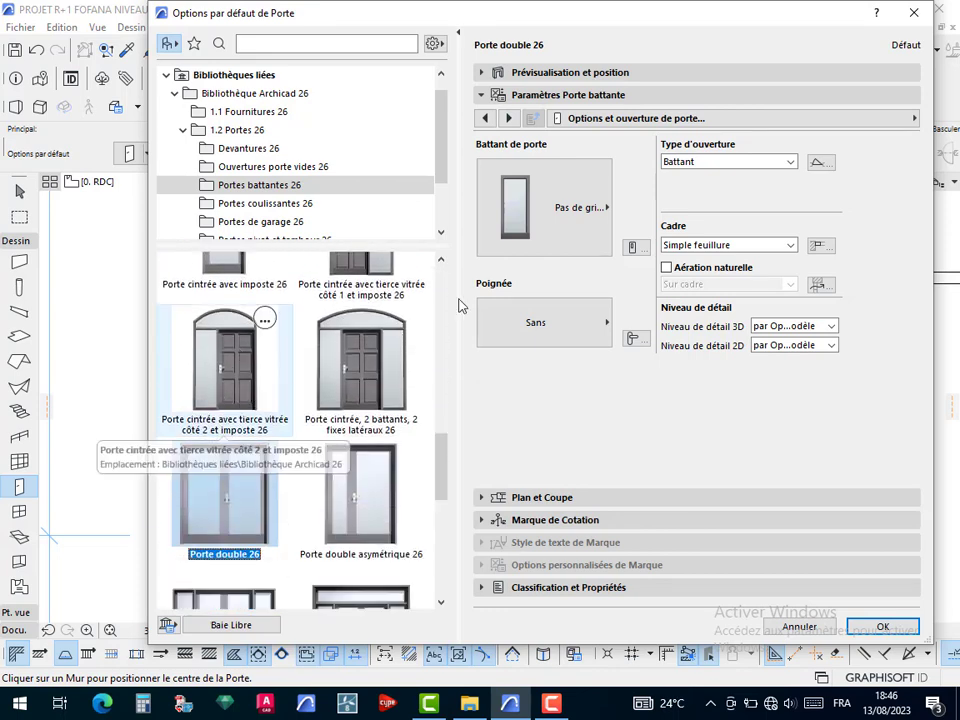
Set the double door's handle to Poignée 2 and browse the available door leaf styles
{"action": "left_click", "coordinate": [537, 324]}
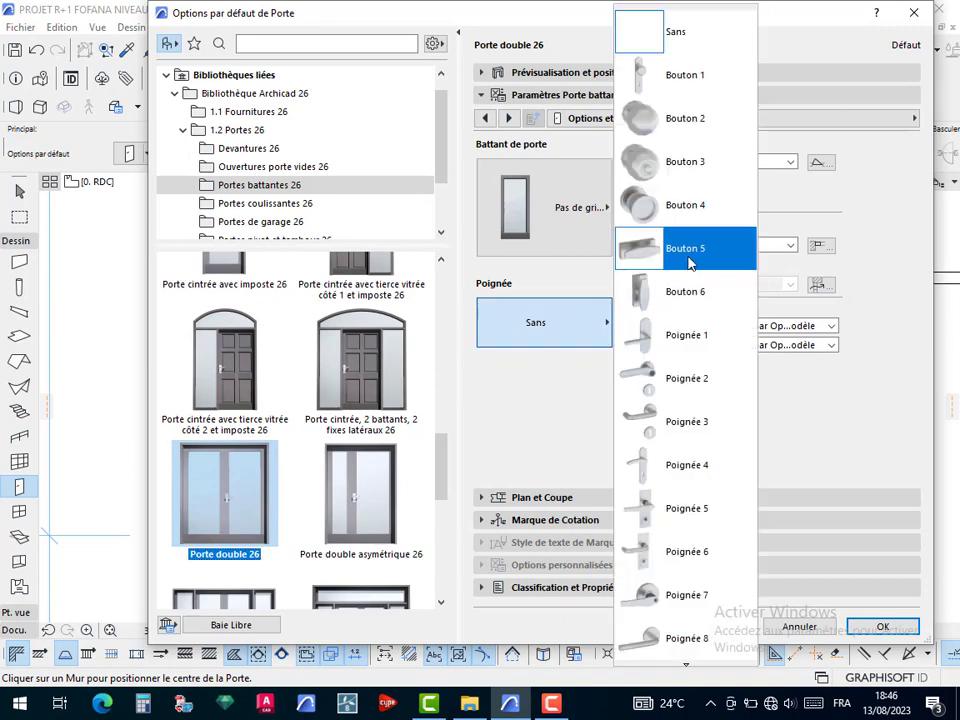
{"action": "left_click", "coordinate": [690, 376]}
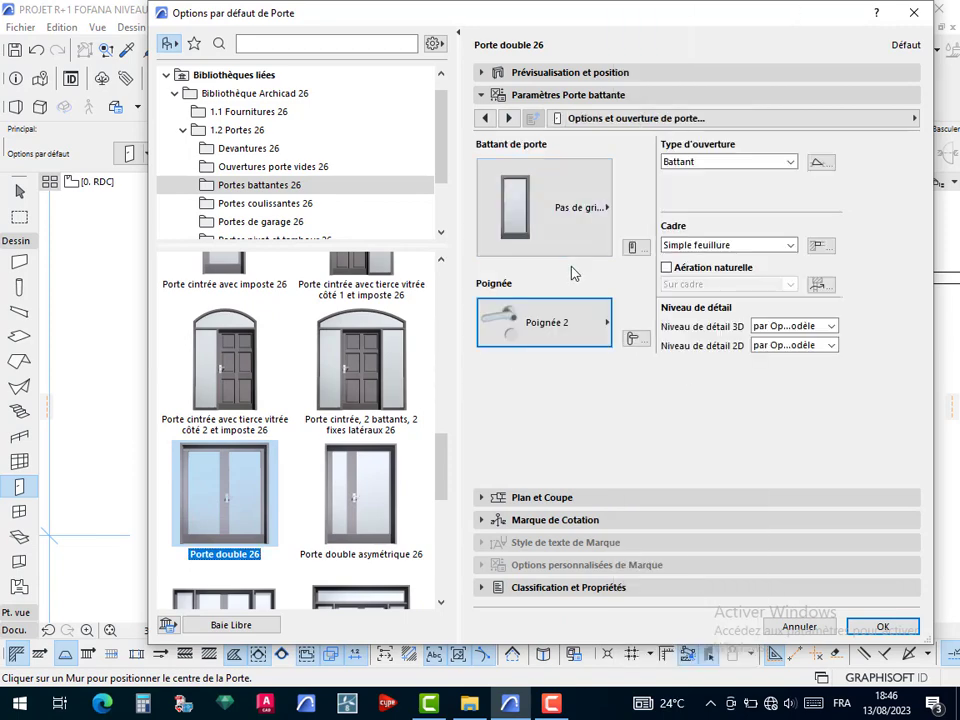
{"action": "left_click", "coordinate": [558, 208]}
{"action": "scroll", "coordinate": [686, 440], "scroll_direction": "down", "scroll_amount": 10}
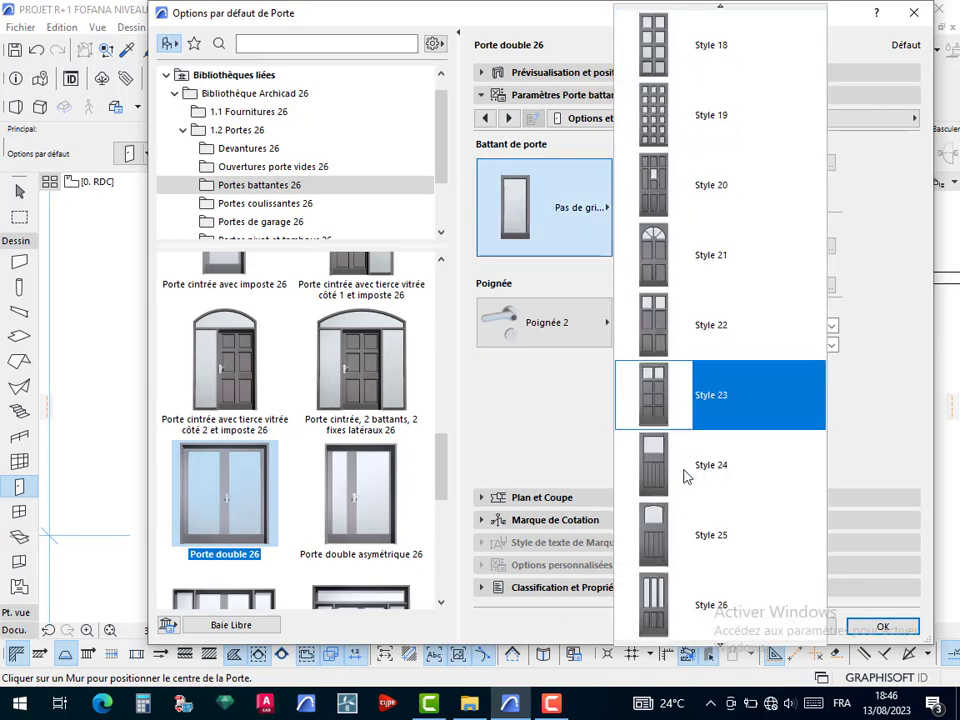
{"action": "scroll", "coordinate": [690, 470], "scroll_direction": "down", "scroll_amount": 5}
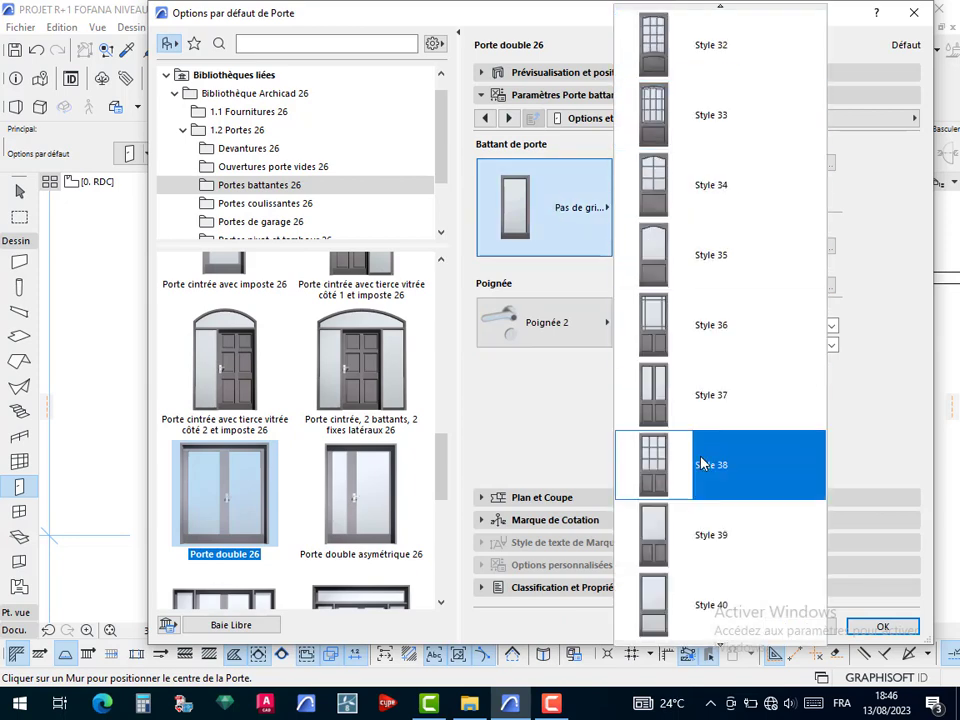
{"action": "left_click", "coordinate": [713, 129]}
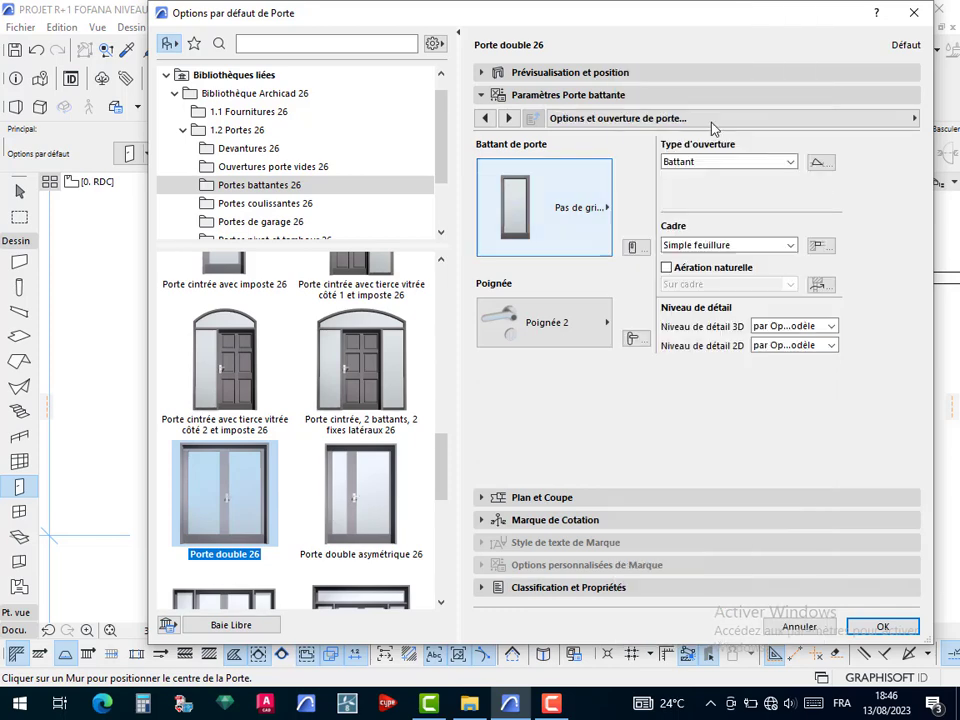
Enable uniform handles for both leaves in the double door's handle and kick plate settings
{"action": "left_click", "coordinate": [509, 118]}
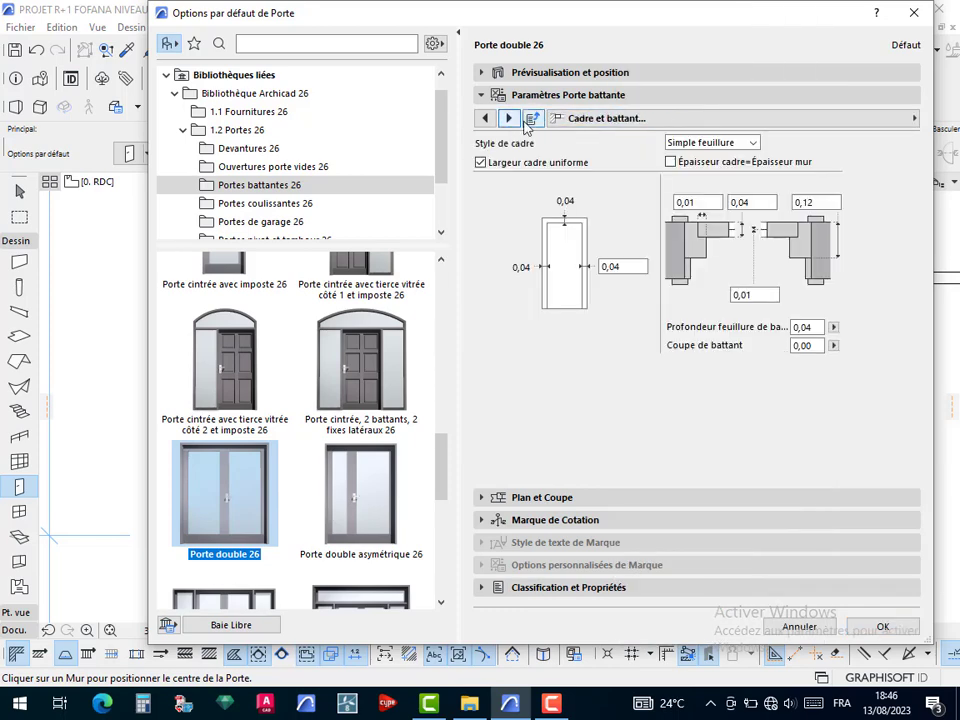
{"action": "left_click", "coordinate": [510, 118]}
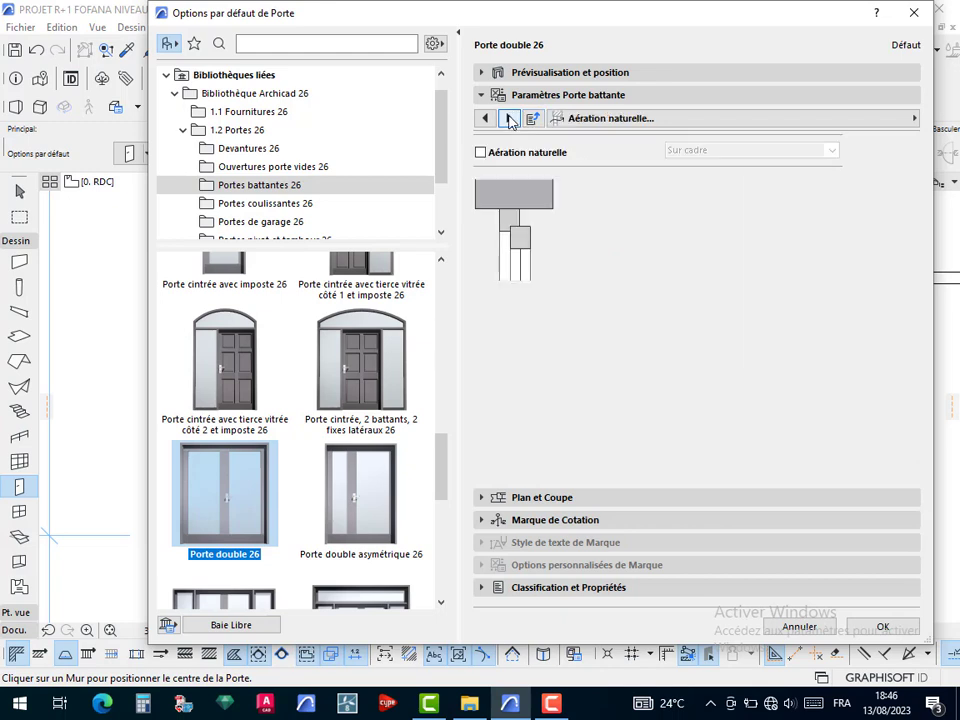
{"action": "left_click", "coordinate": [510, 118]}
{"action": "left_click", "coordinate": [510, 118]}
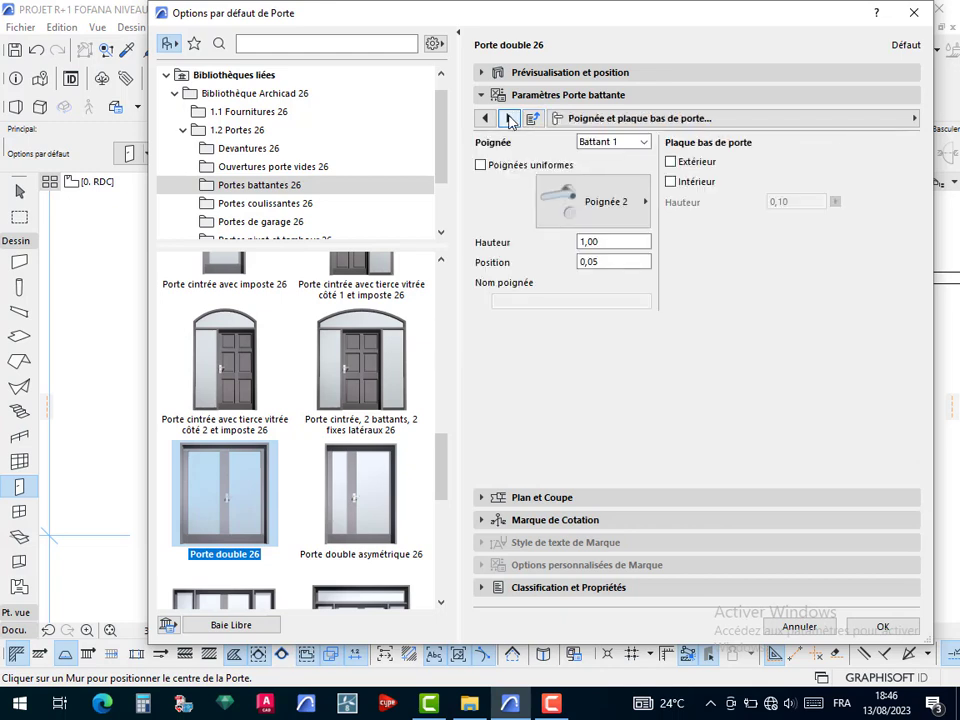
{"action": "left_click", "coordinate": [481, 165]}
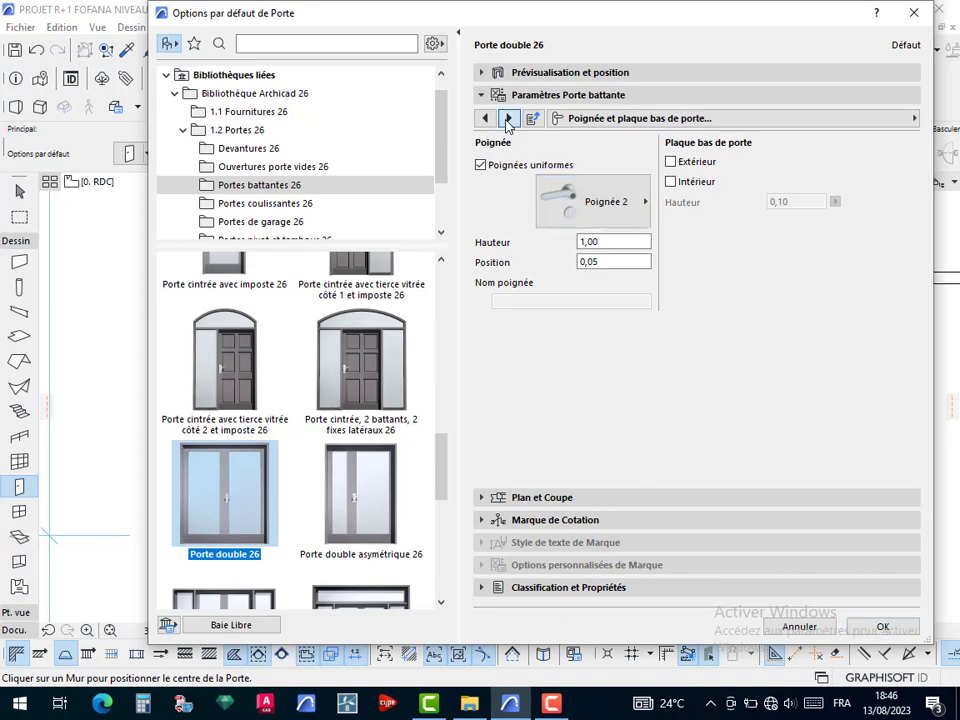
Override the model view options for the door's 2D and 3D opening lines, and disable the 3D opening line
{"action": "left_click", "coordinate": [509, 118]}
{"action": "left_click", "coordinate": [508, 118]}
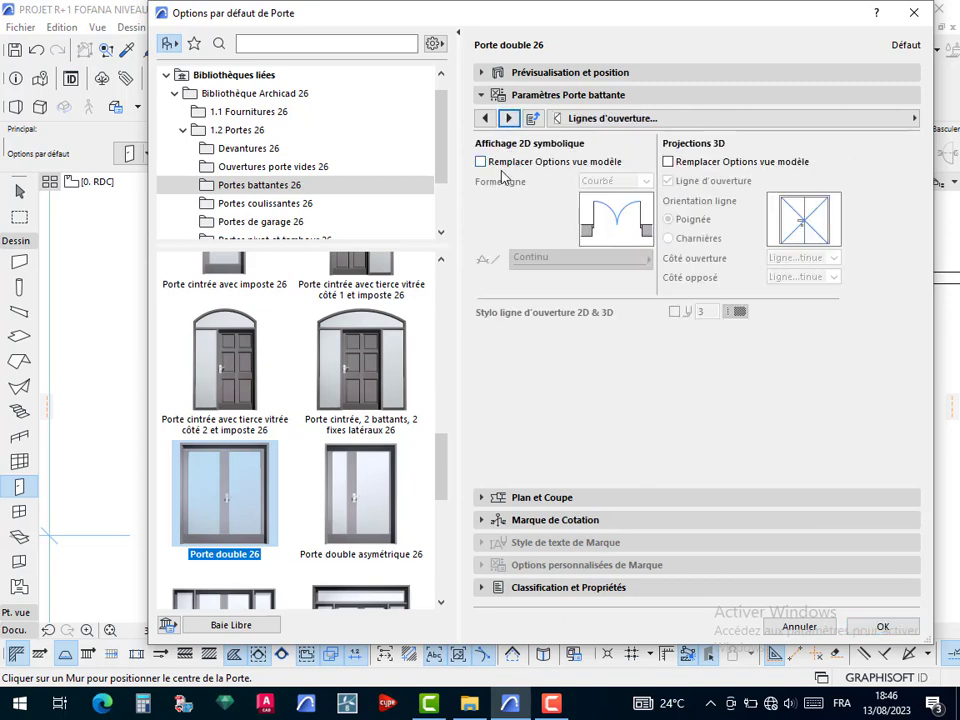
{"action": "left_click", "coordinate": [501, 168]}
{"action": "left_click", "coordinate": [669, 162]}
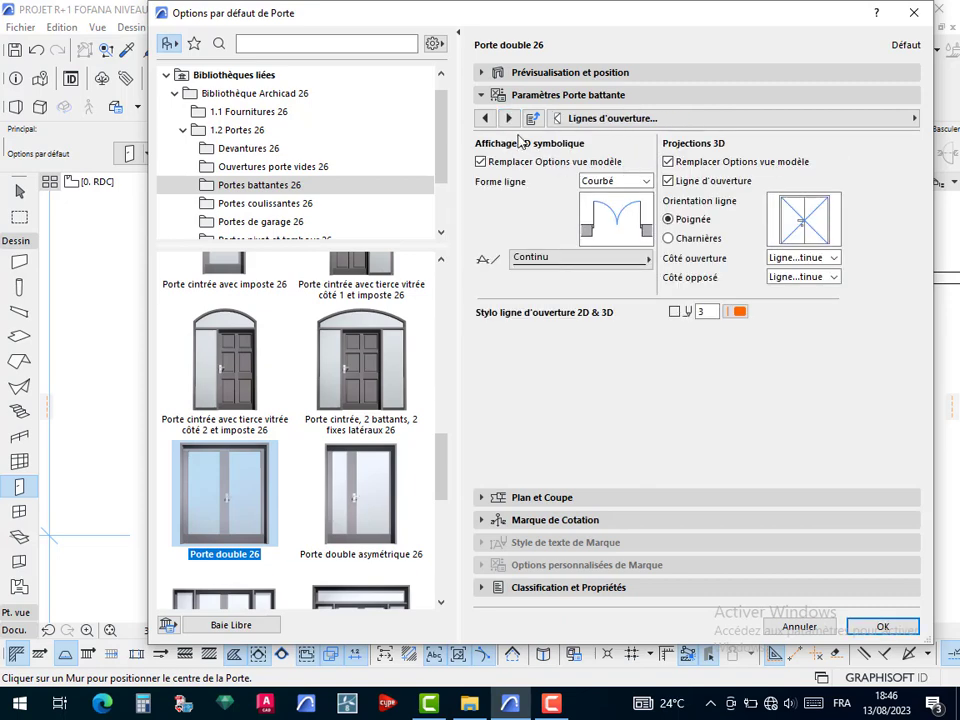
{"action": "left_click", "coordinate": [676, 183]}
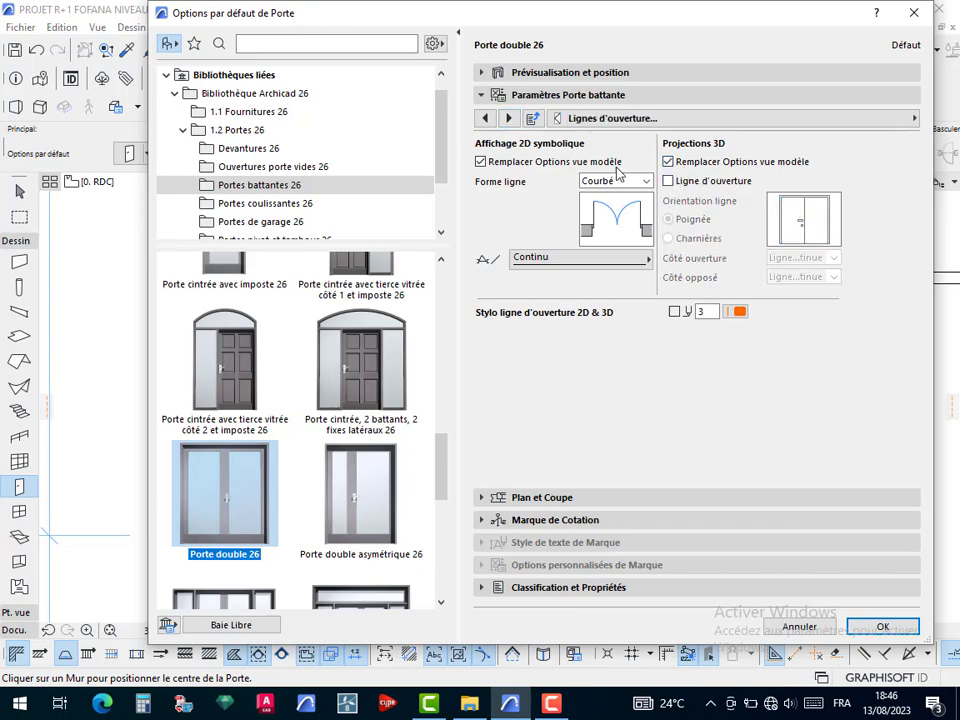
Enable uniform door surfaces for the double door and set the exterior frame surface to Métal - Aluminium
{"action": "left_click", "coordinate": [508, 118]}
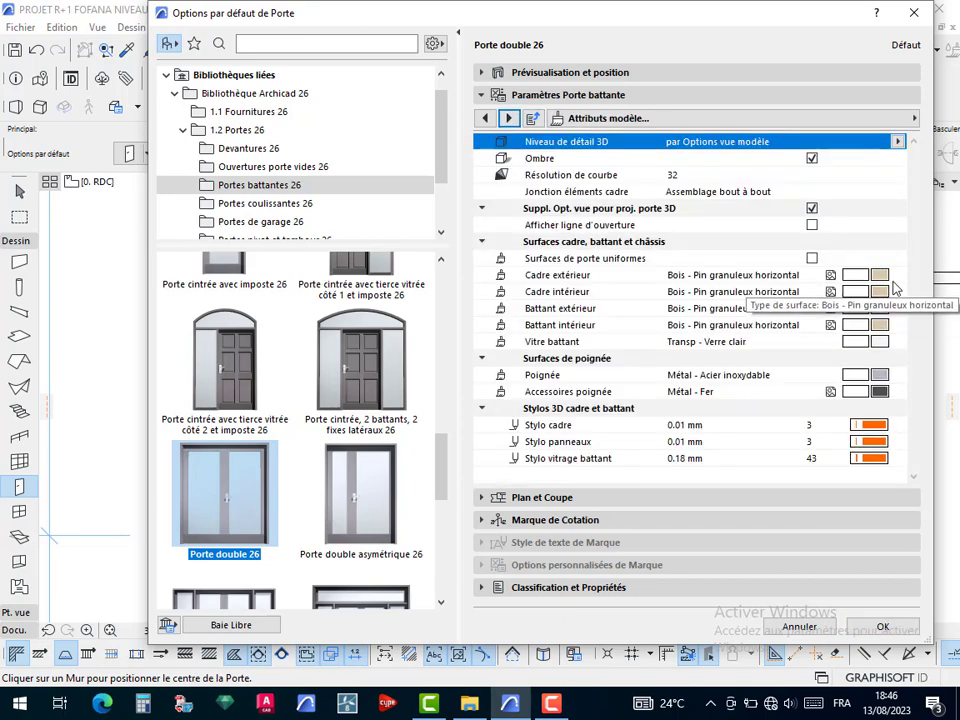
{"action": "left_click", "coordinate": [812, 259]}
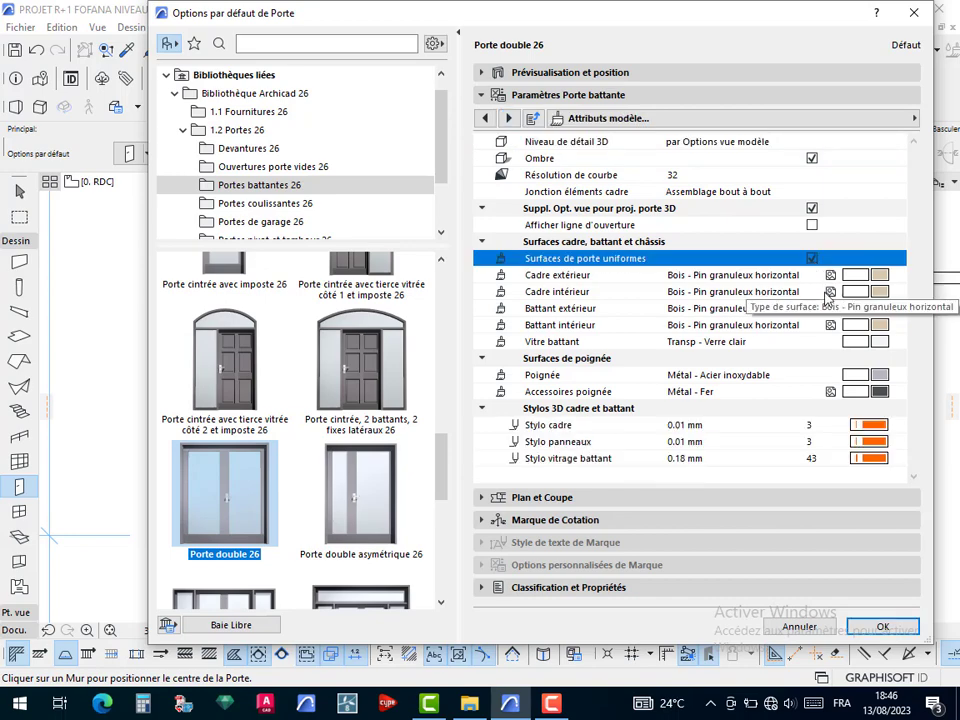
{"action": "left_click", "coordinate": [899, 283]}
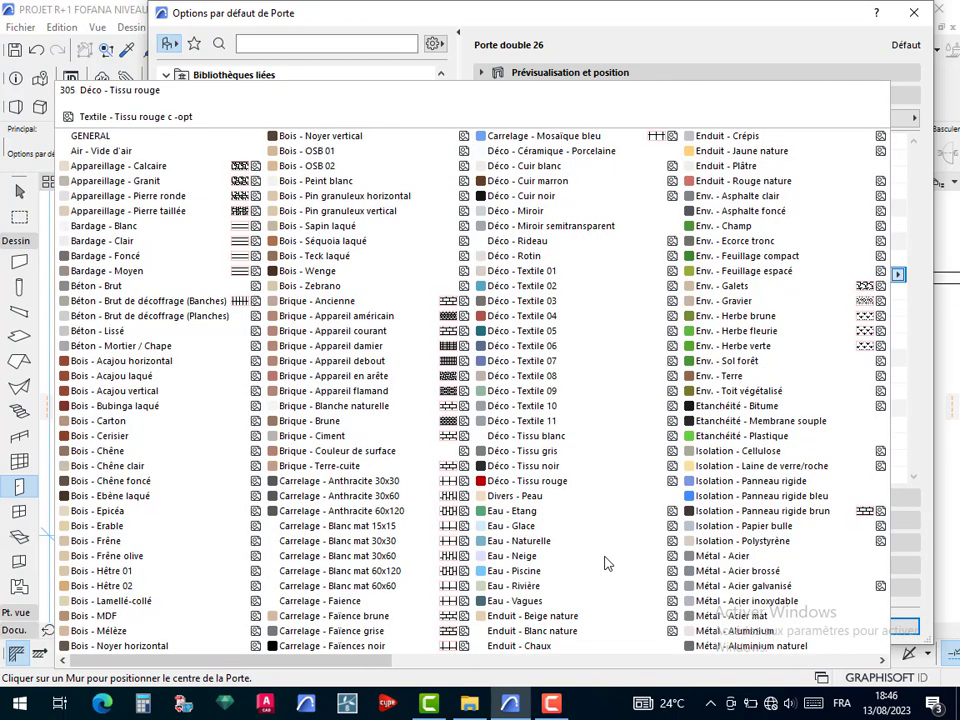
{"action": "left_click", "coordinate": [740, 631]}
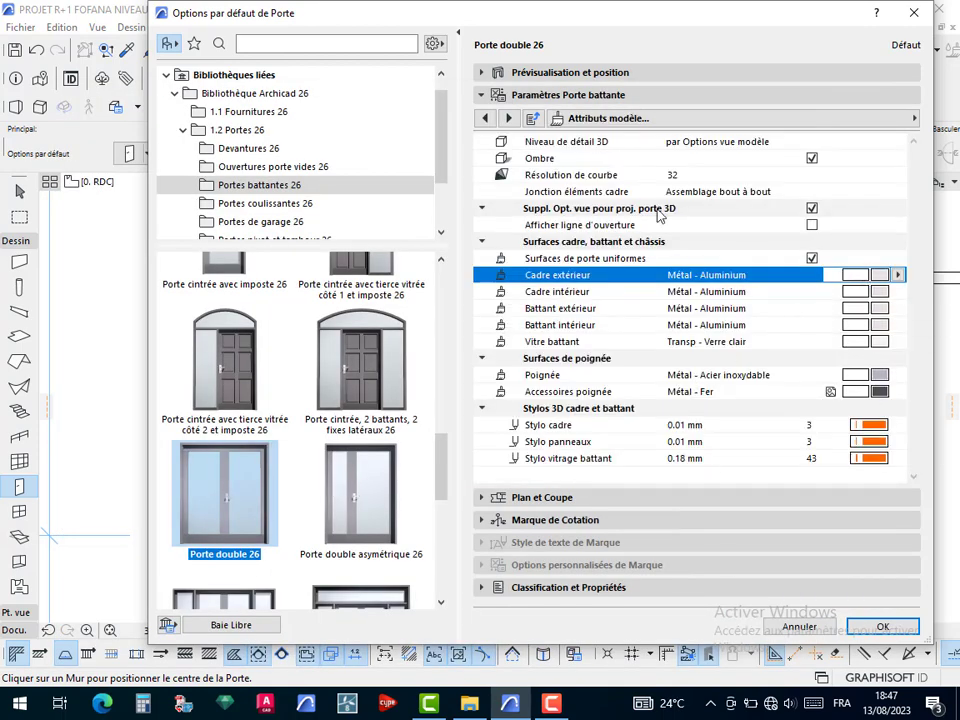
Review the double door's remaining parameter pages through to the casing surfaces, and accept the default door settings
{"action": "left_click", "coordinate": [509, 118]}
{"action": "left_click", "coordinate": [509, 118]}
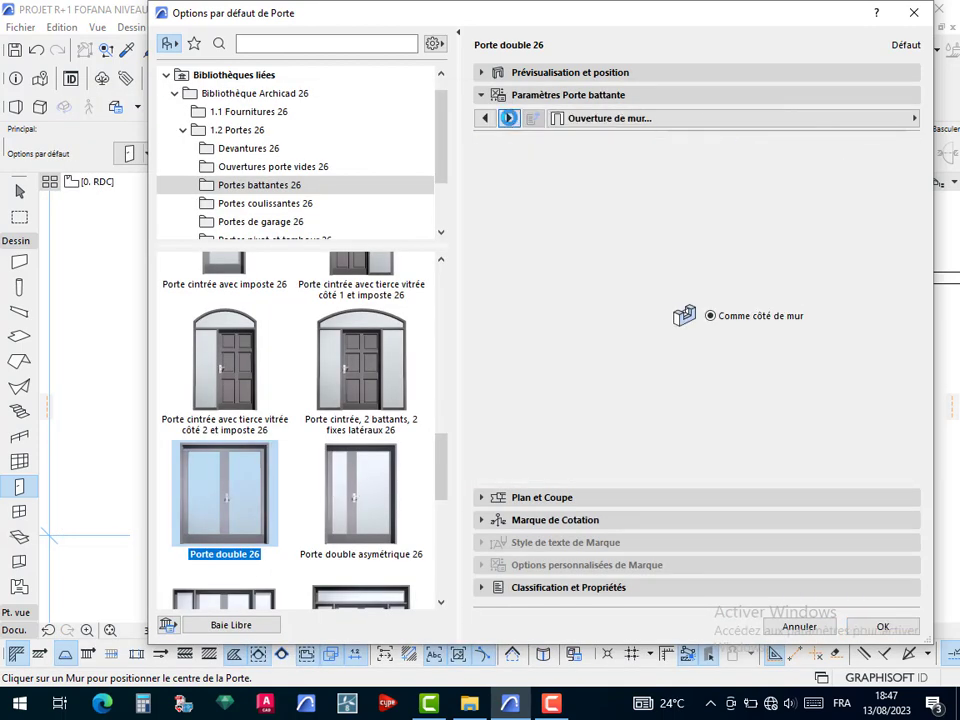
{"action": "left_click", "coordinate": [509, 118]}
{"action": "left_click", "coordinate": [509, 118]}
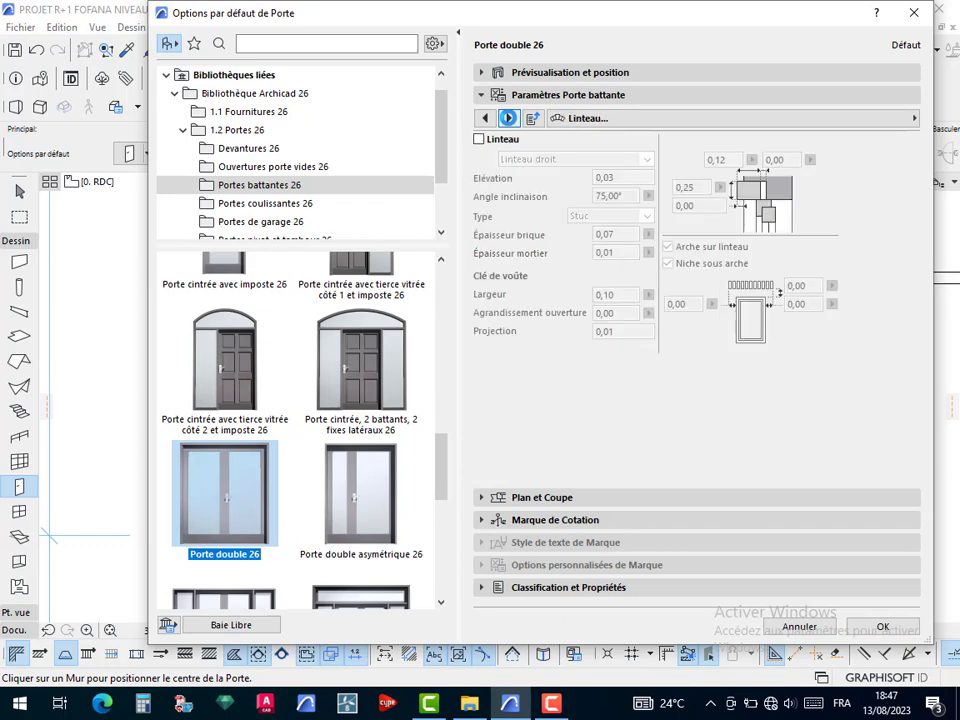
{"action": "left_click", "coordinate": [509, 118]}
{"action": "left_click", "coordinate": [509, 118]}
{"action": "left_click", "coordinate": [509, 118]}
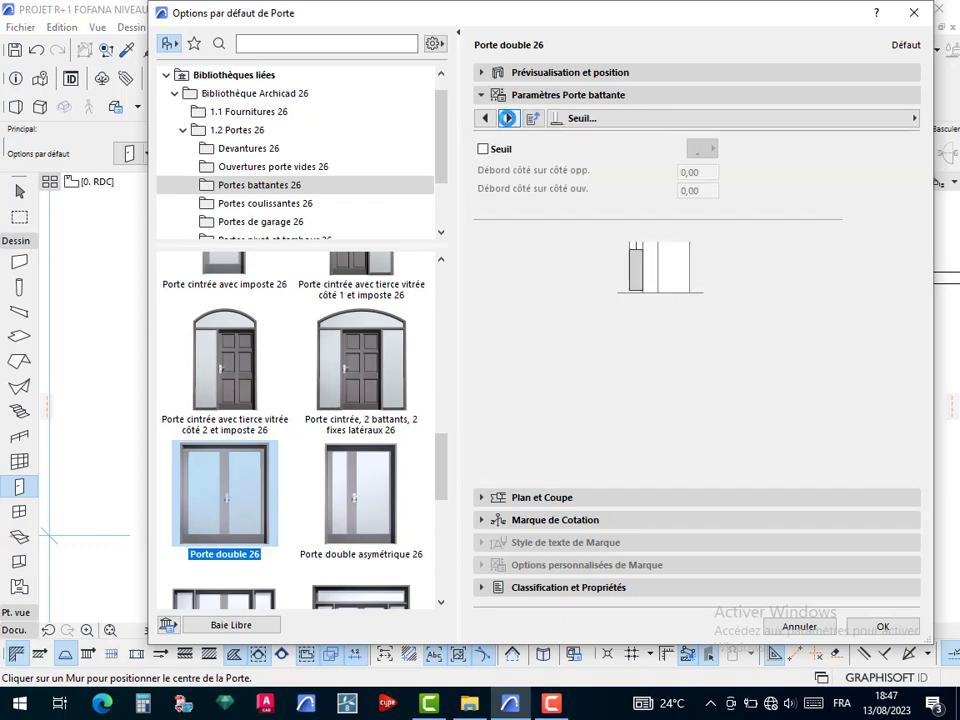
{"action": "left_click", "coordinate": [509, 118]}
{"action": "left_click", "coordinate": [509, 118]}
{"action": "left_click", "coordinate": [509, 118]}
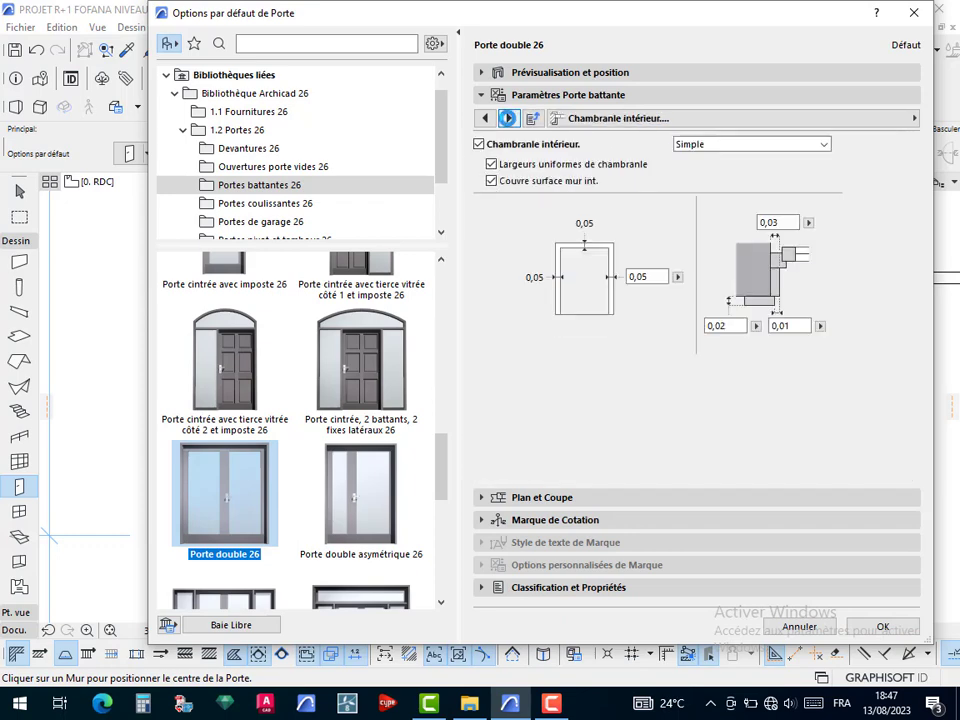
{"action": "left_click", "coordinate": [509, 118]}
{"action": "left_click", "coordinate": [509, 118]}
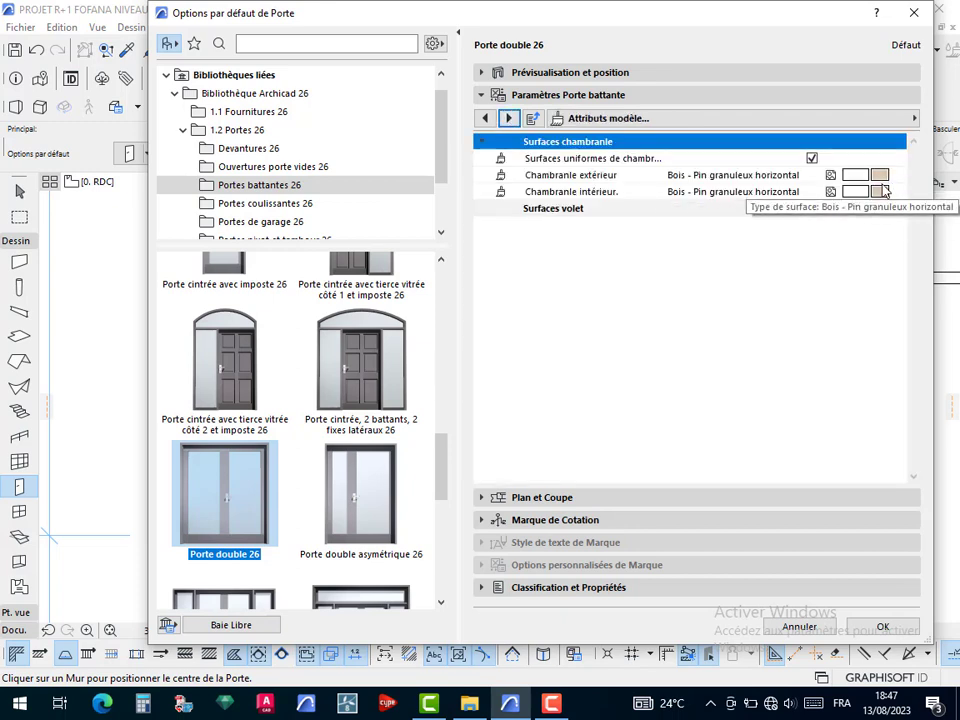
{"action": "left_click", "coordinate": [876, 625]}
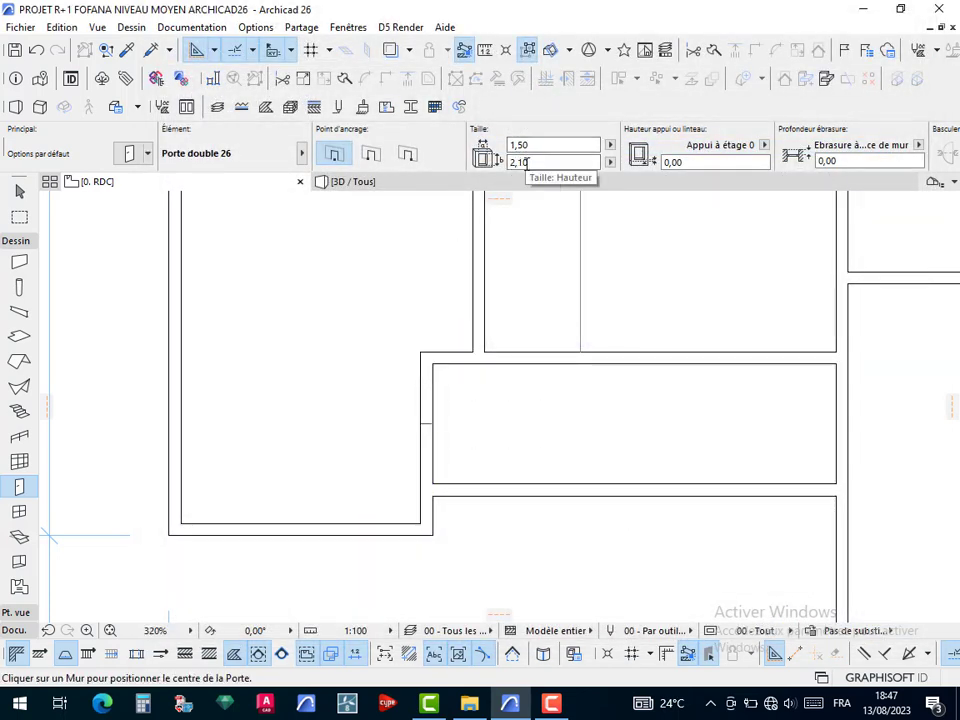
Set the door height to 2,20 and place a 1,50 wide double door in the short wall closing the corridor's end, opening inward
{"action": "left_click", "coordinate": [523, 162]}
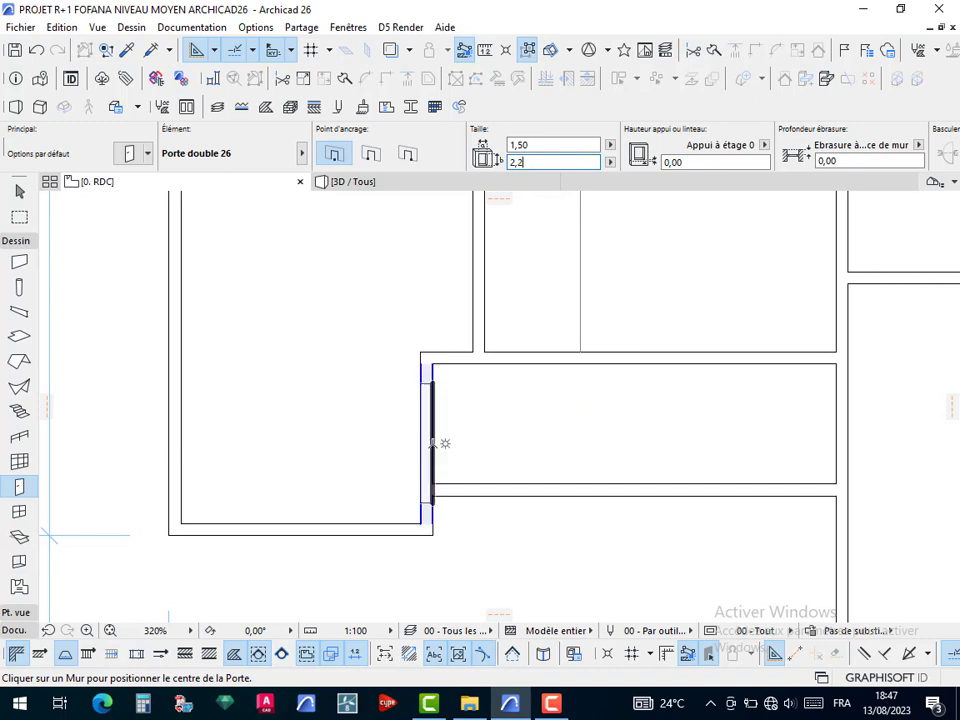
{"action": "scroll", "coordinate": [440, 435], "scroll_direction": "up", "scroll_amount": 2}
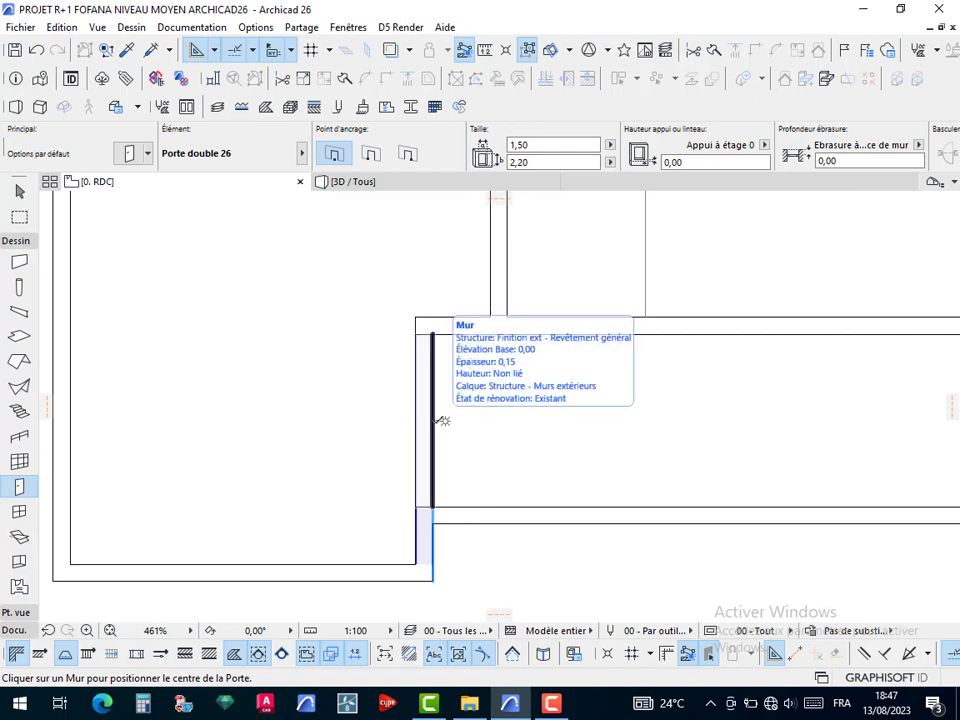
{"action": "left_click", "coordinate": [441, 421]}
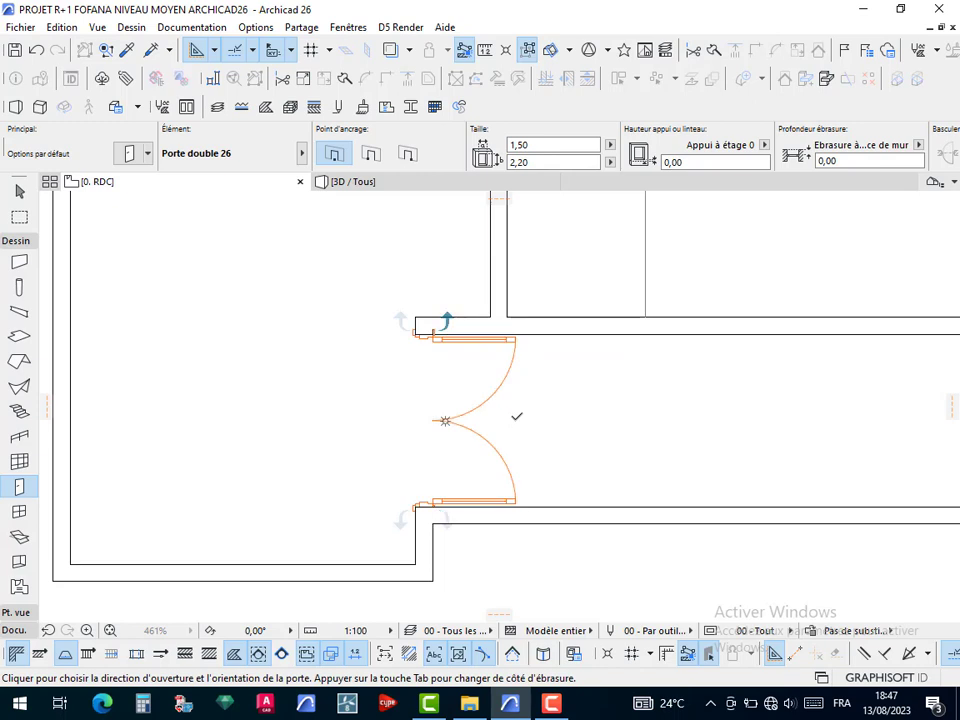
{"action": "left_click", "coordinate": [517, 416]}
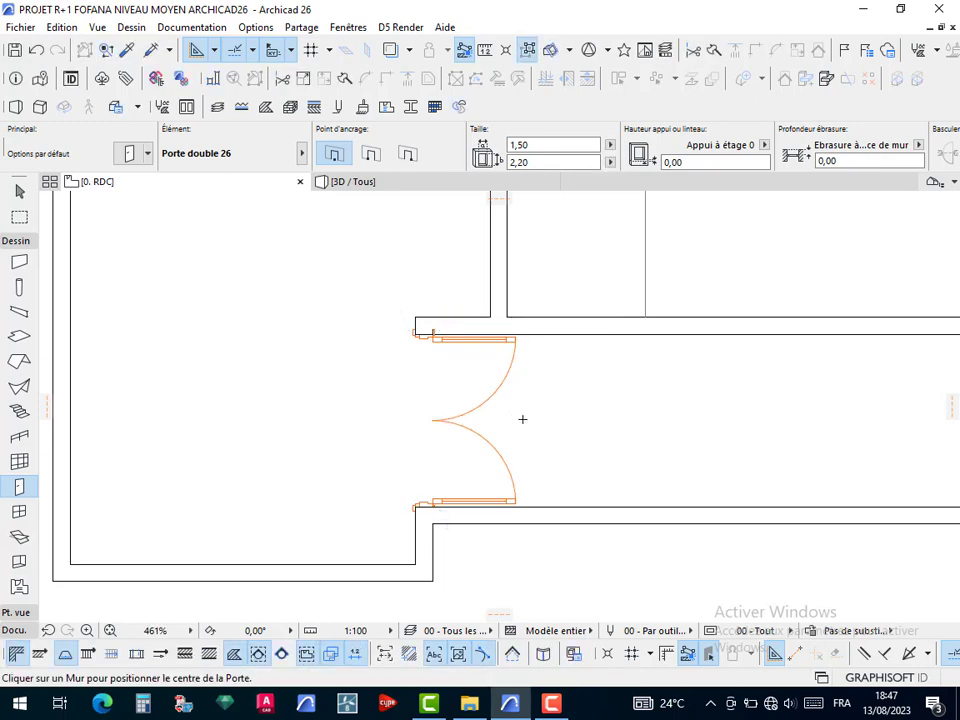
Set the door width to 1,20 and place a second double door in the corridor's upper wall, centred on the adjoining passage and opening into the corridor
{"action": "scroll", "coordinate": [588, 392], "scroll_direction": "down", "scroll_amount": 3}
{"action": "middle_click_drag", "start_coordinate": [620, 431], "coordinate": [541, 590]}
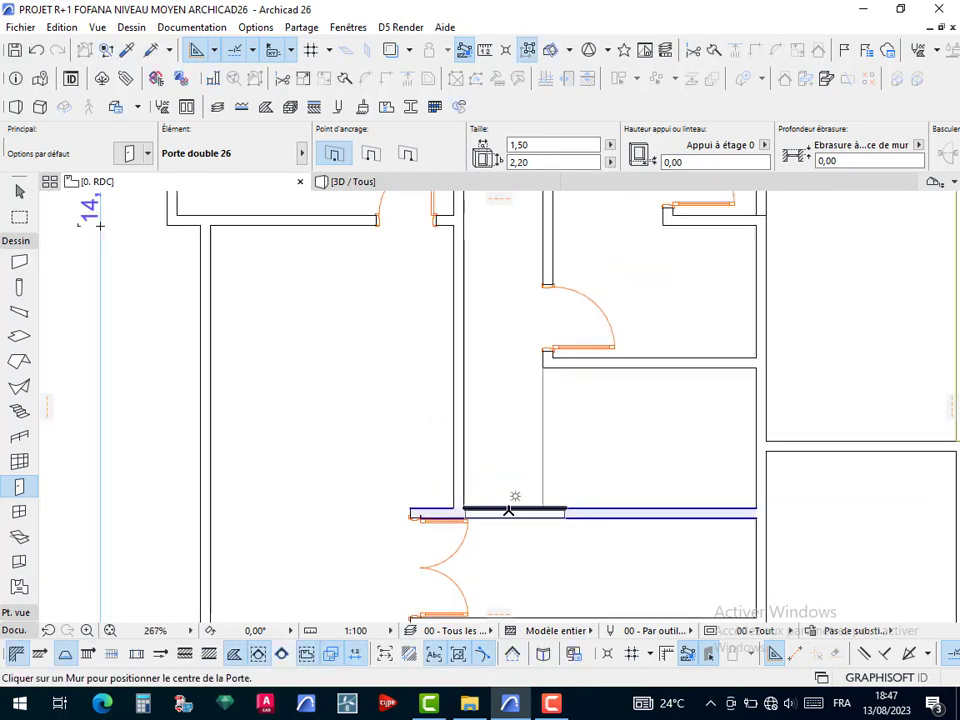
{"action": "left_click", "coordinate": [527, 145]}
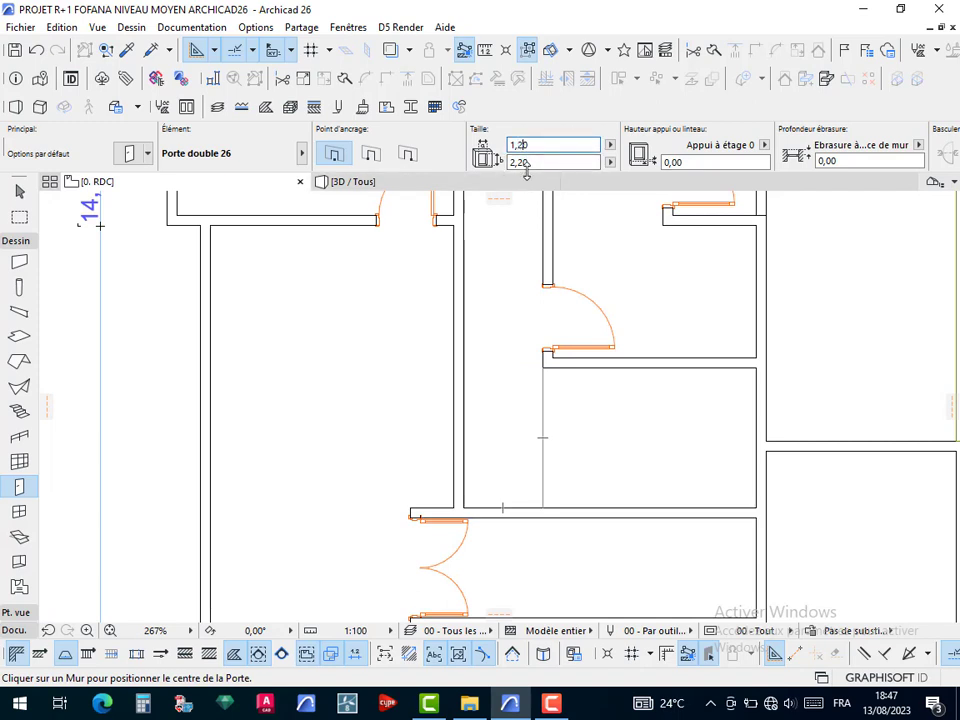
{"action": "key", "text": "Return"}
{"action": "scroll", "coordinate": [494, 510], "scroll_direction": "up", "scroll_amount": 3}
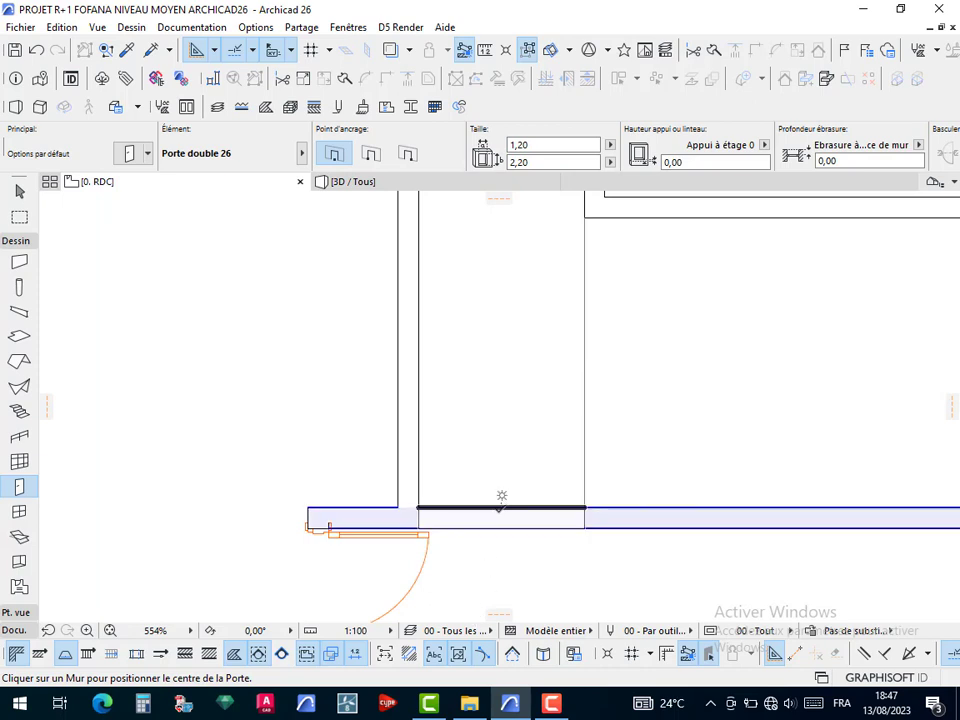
{"action": "left_click", "coordinate": [501, 506]}
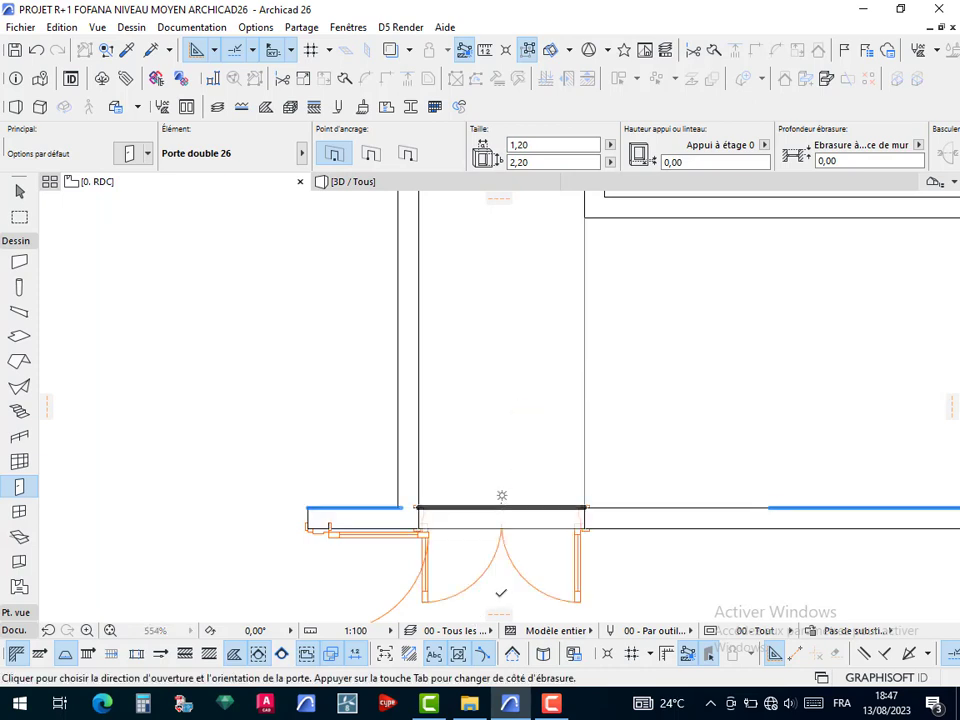
{"action": "left_click", "coordinate": [501, 592]}
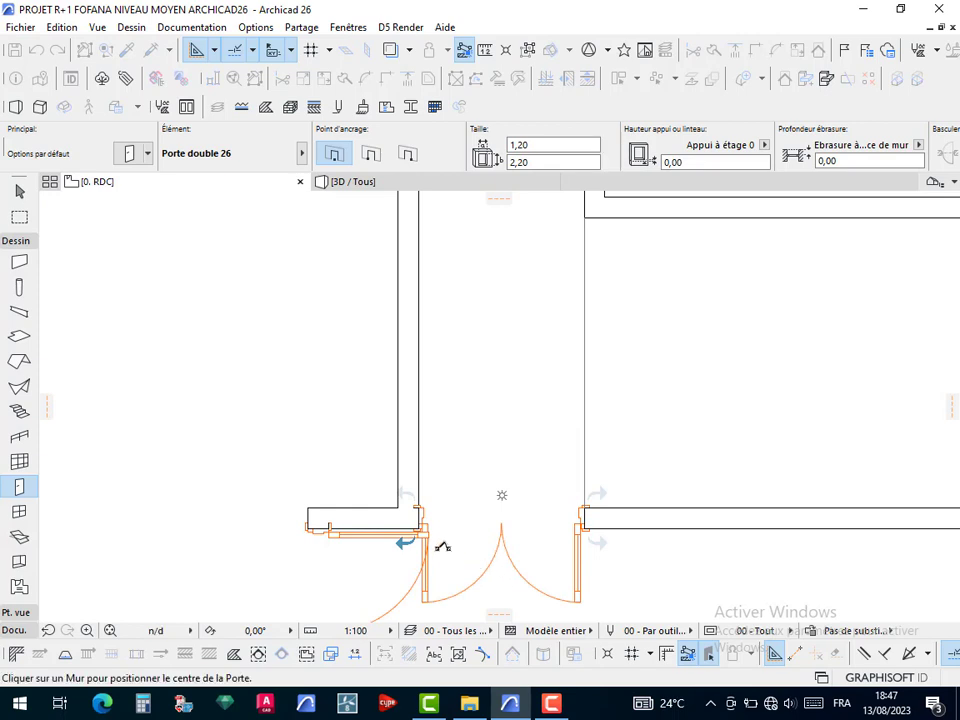
Set the width of the double door at the corridor's end to 1,20 and flip its leaves to open outward
{"action": "middle_click_drag", "start_coordinate": [442, 547], "coordinate": [540, 381]}
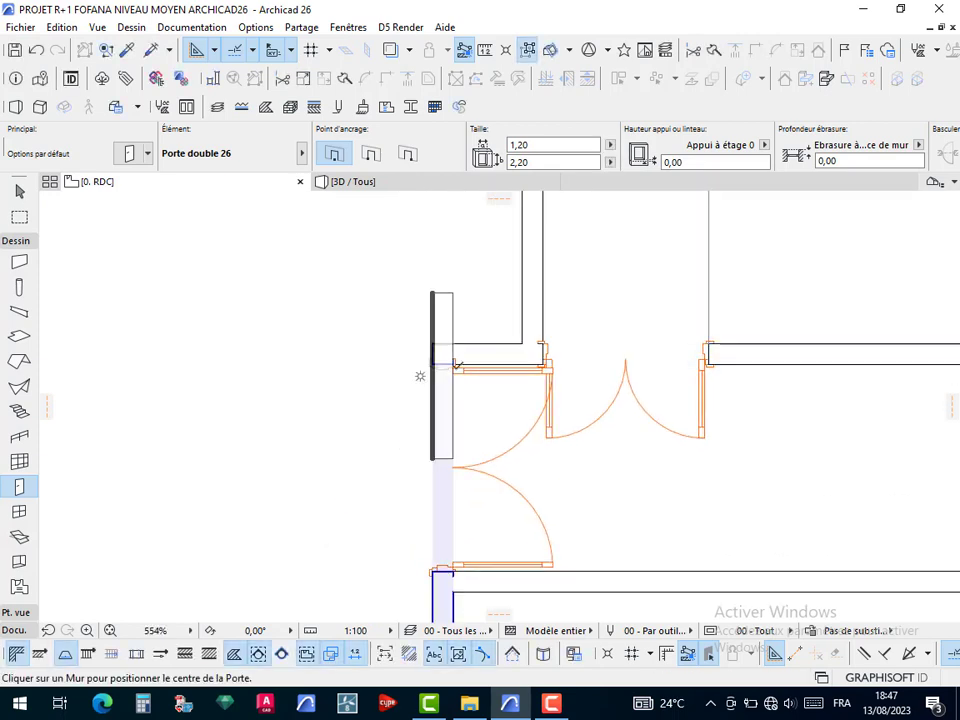
{"action": "key", "text": "Escape"}
{"action": "left_click", "coordinate": [457, 369]}
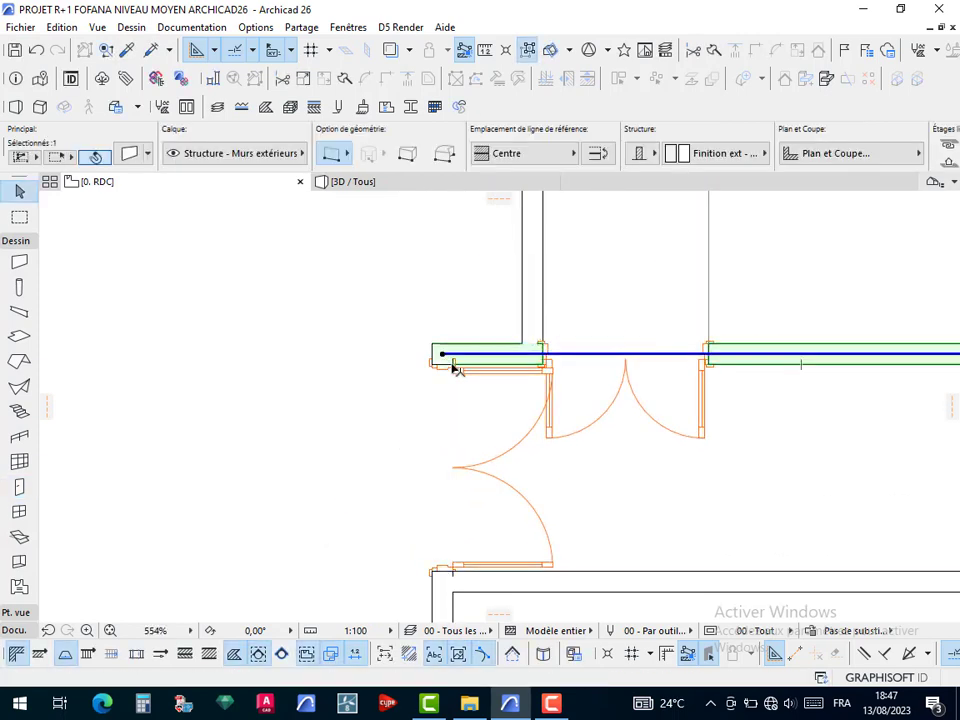
{"action": "left_click", "coordinate": [452, 367]}
{"action": "key", "text": "Escape"}
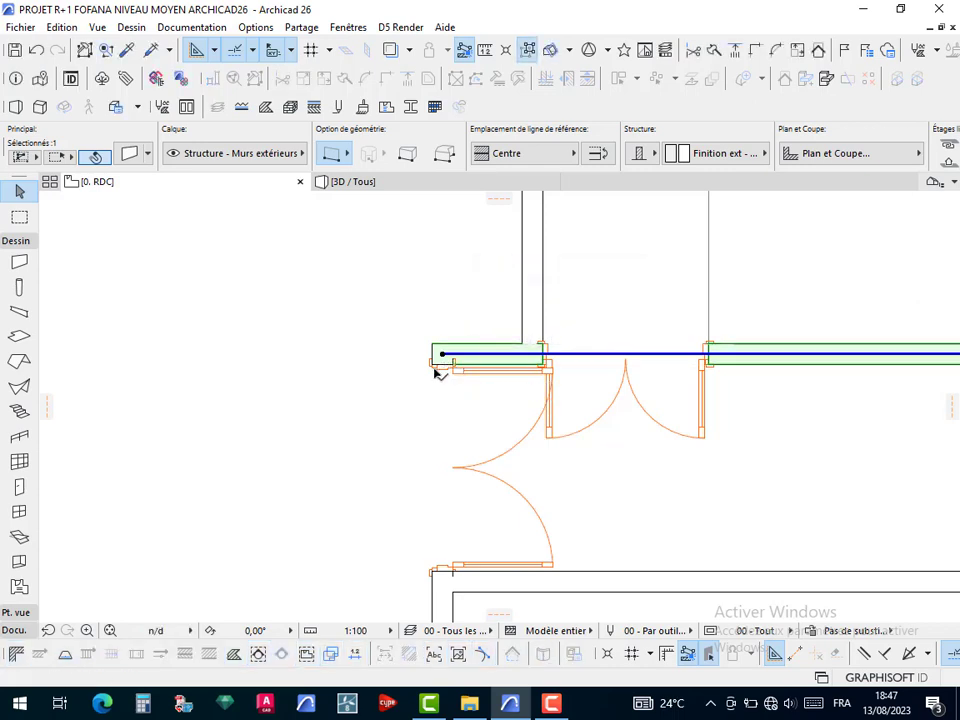
{"action": "left_click", "coordinate": [432, 368]}
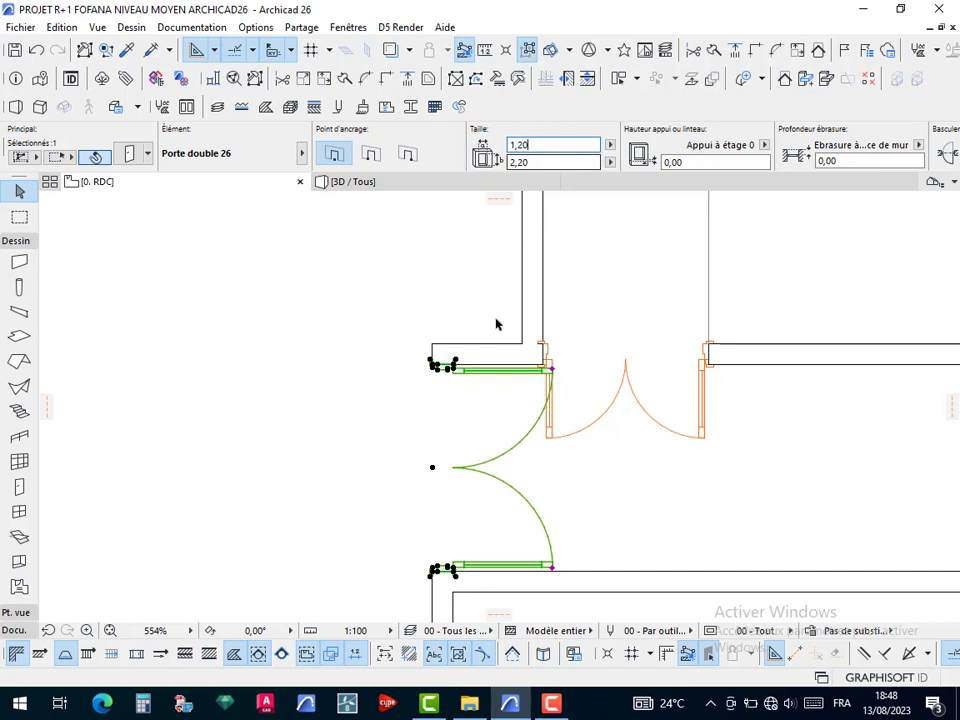
{"action": "key", "text": "Return"}
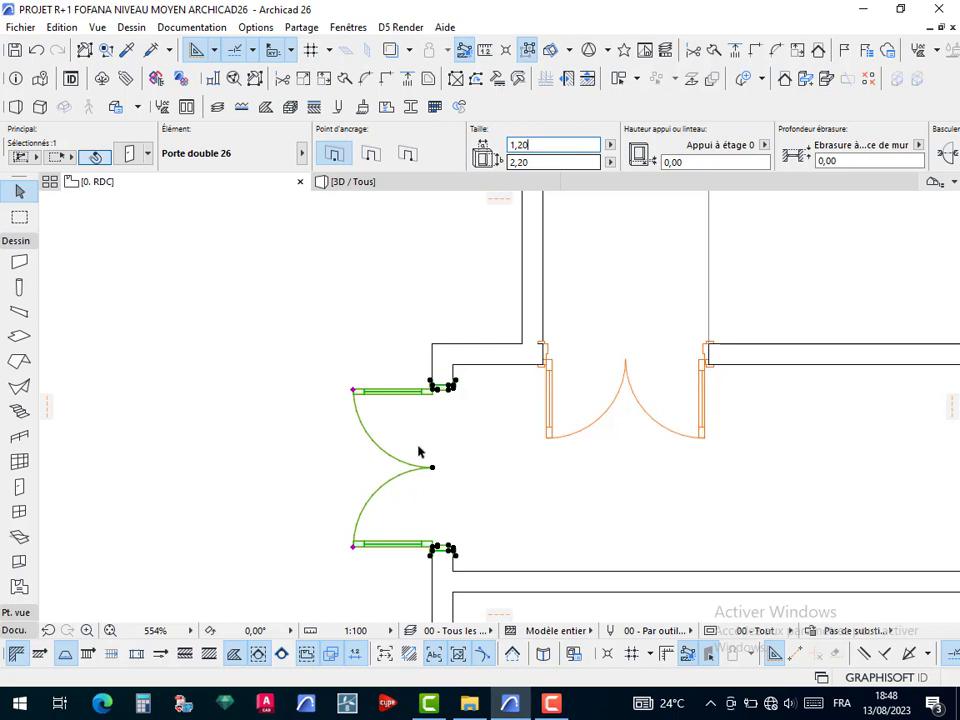
Reduce the 2D opening angle of both leaves of the corridor-end double door to about 21° and 22°
{"action": "scroll", "coordinate": [419, 452], "scroll_direction": "down", "scroll_amount": 3}
{"action": "scroll", "coordinate": [350, 318], "scroll_direction": "up", "scroll_amount": 5}
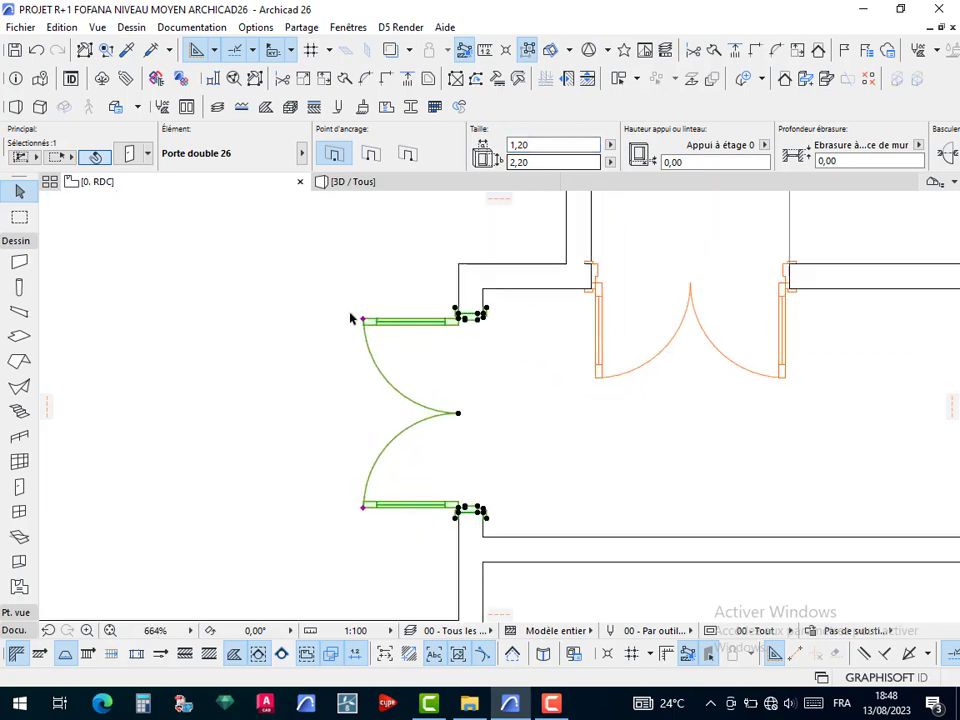
{"action": "left_click", "coordinate": [365, 321]}
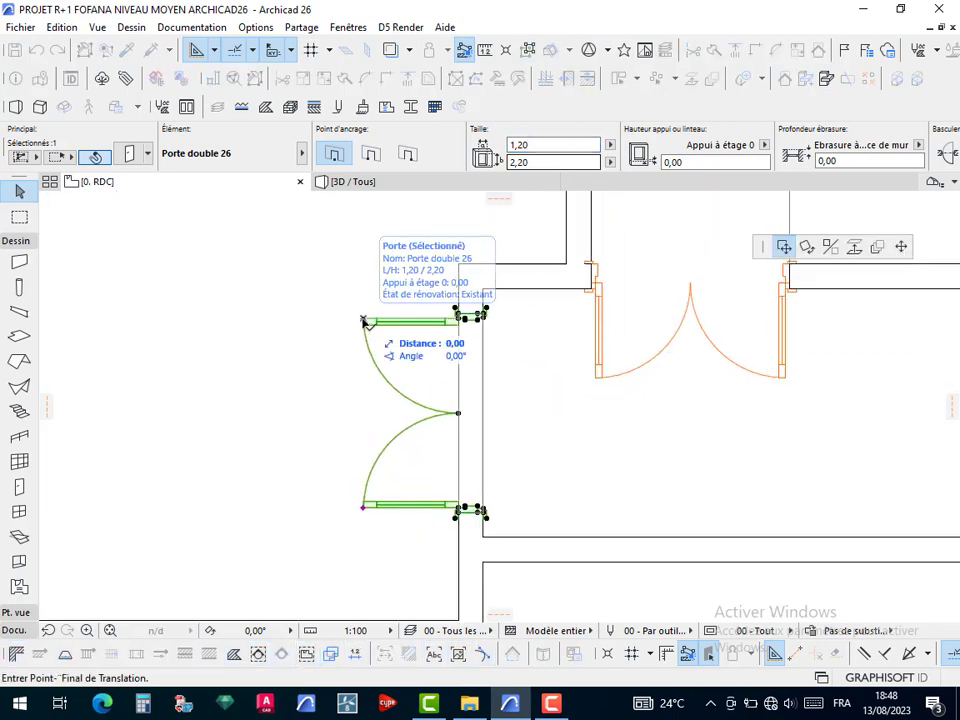
{"action": "left_click", "coordinate": [901, 246]}
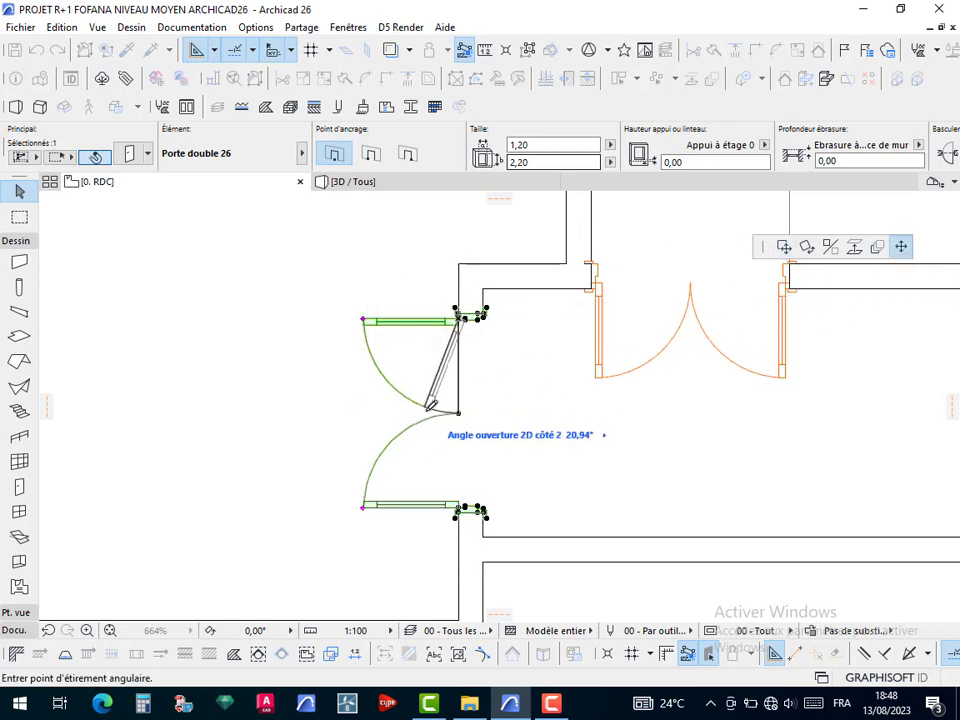
{"action": "left_click", "coordinate": [430, 407]}
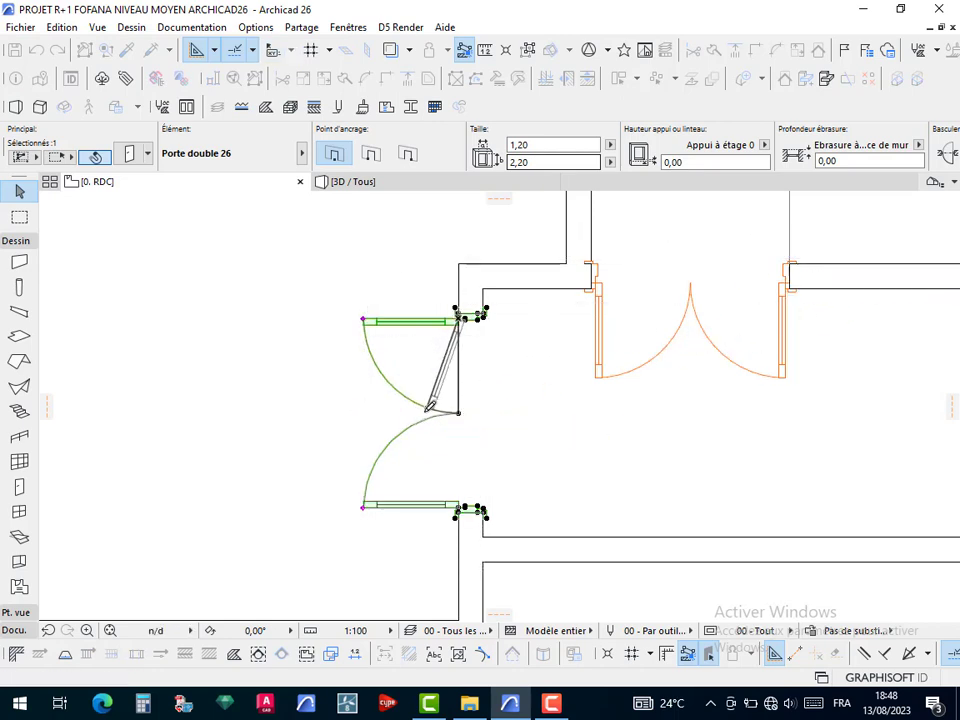
{"action": "left_click", "coordinate": [364, 510]}
{"action": "left_click", "coordinate": [519, 584]}
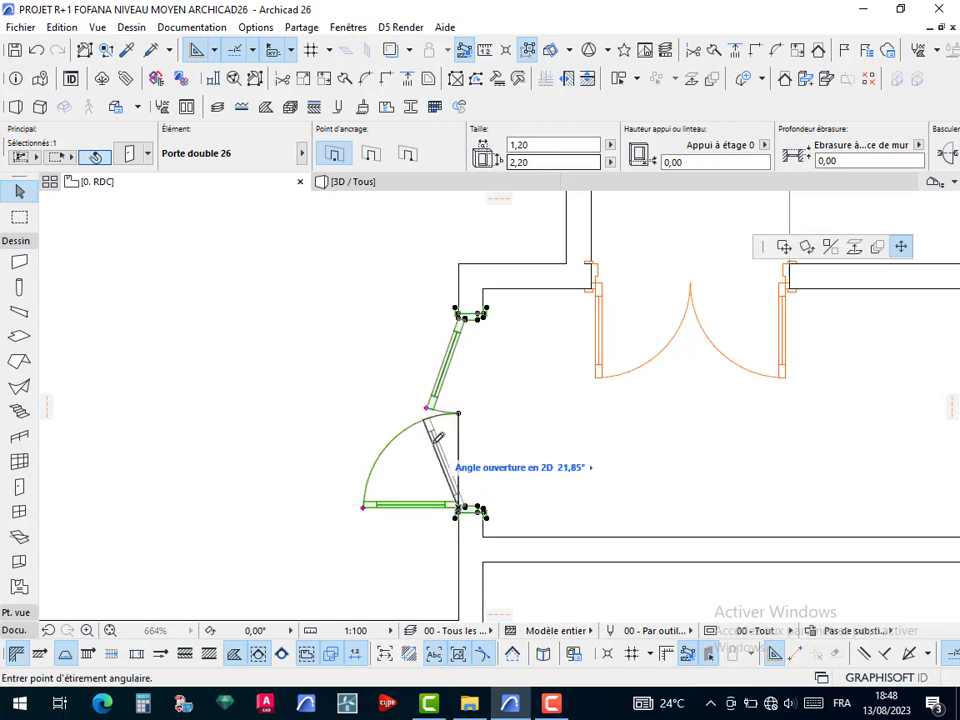
{"action": "left_click", "coordinate": [438, 436]}
Partly close both leaves of the double door in the corridor's upper wall by reducing their 2D opening angles
{"action": "middle_click_drag", "start_coordinate": [608, 332], "coordinate": [465, 477]}
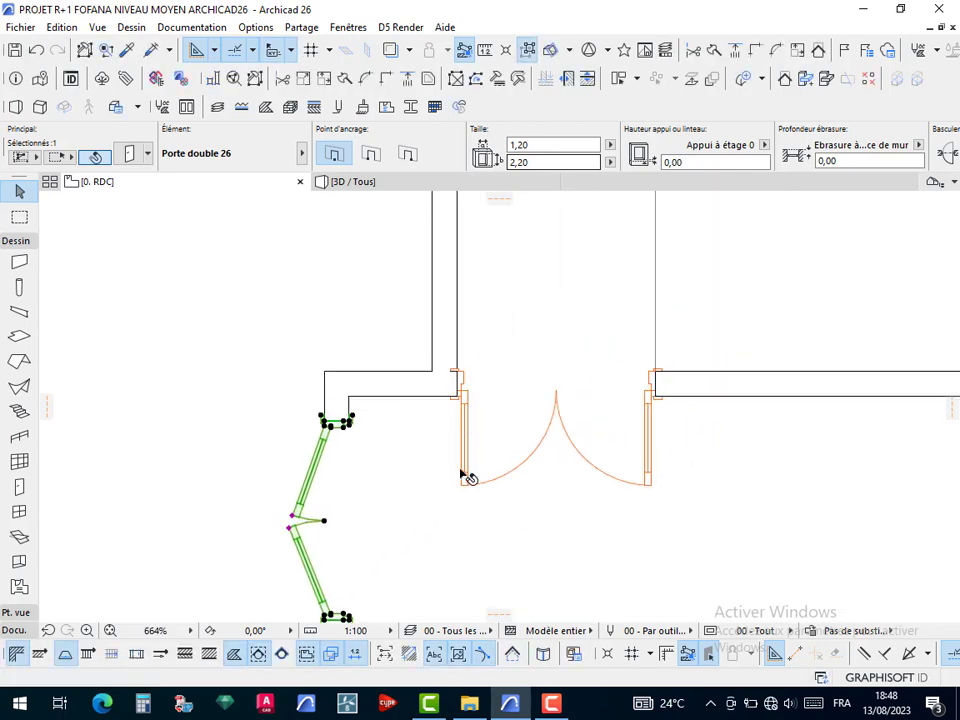
{"action": "left_click", "coordinate": [464, 484]}
{"action": "left_click", "coordinate": [463, 490]}
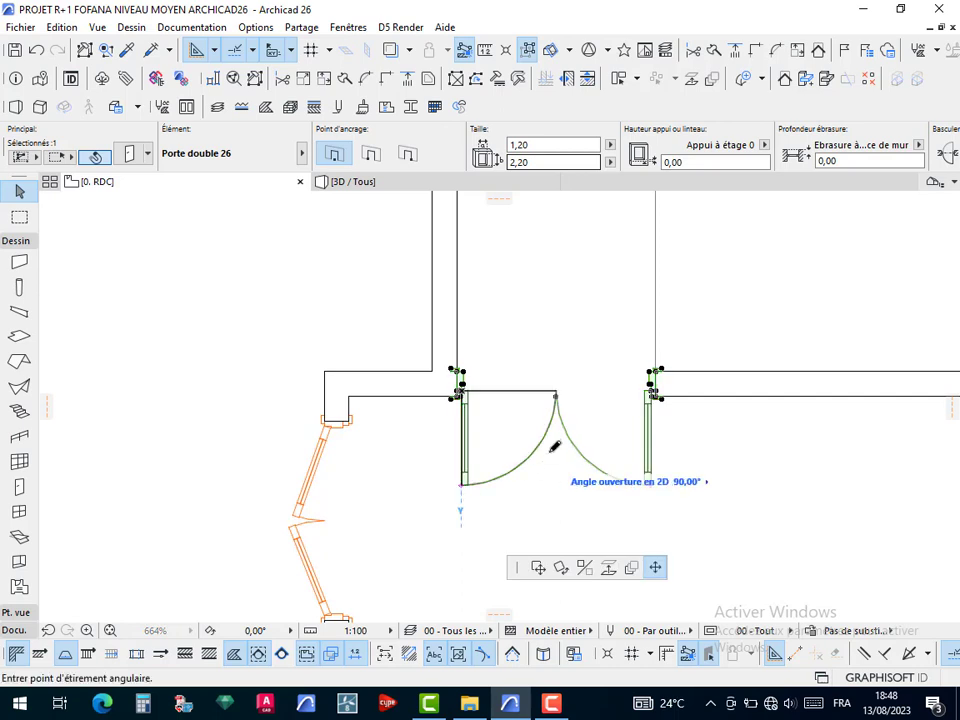
{"action": "left_click", "coordinate": [653, 488]}
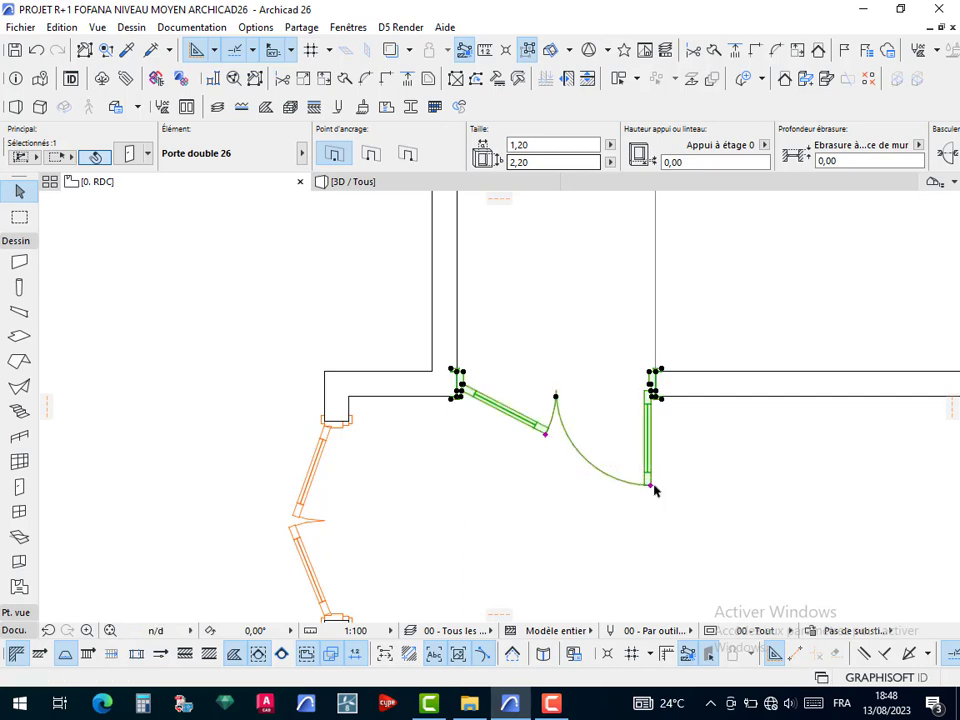
{"action": "left_click", "coordinate": [651, 487]}
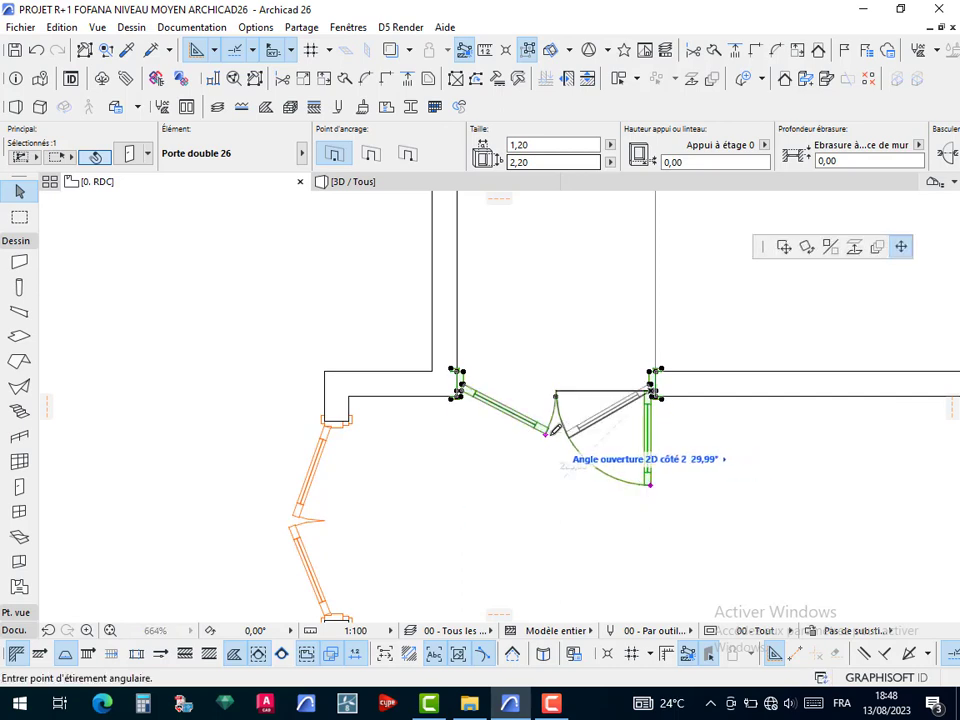
{"action": "left_click", "coordinate": [551, 434]}
{"action": "left_click", "coordinate": [722, 468]}
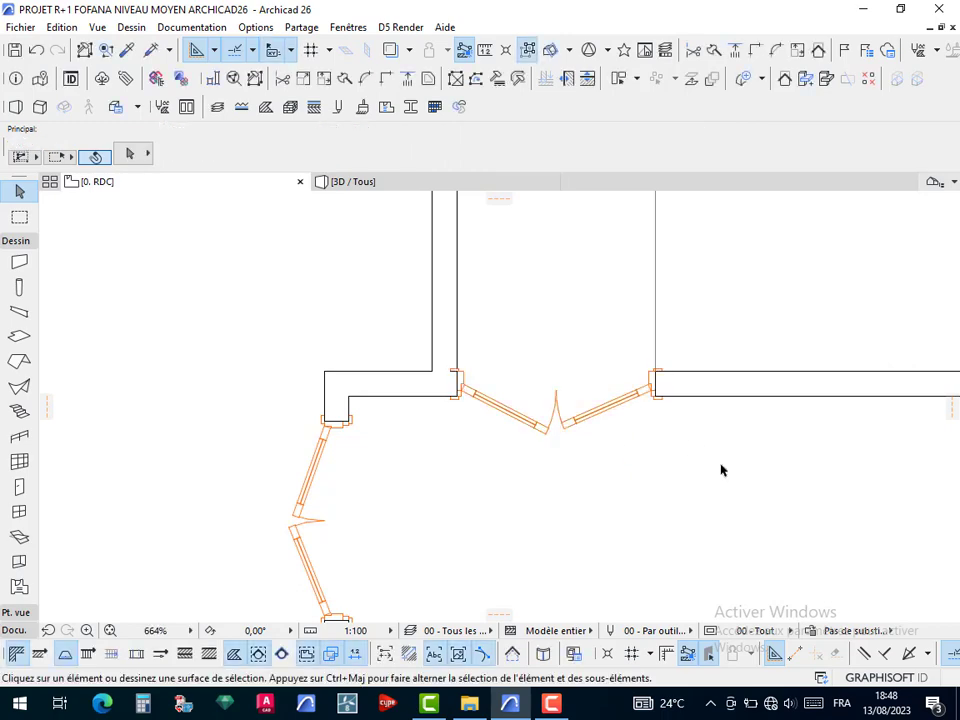
{"action": "scroll", "coordinate": [606, 447], "scroll_direction": "down", "scroll_amount": 3}
{"action": "scroll", "coordinate": [510, 410], "scroll_direction": "down", "scroll_amount": 3}
{"action": "middle_click_drag", "start_coordinate": [611, 466], "coordinate": [515, 449]}
{"action": "scroll", "coordinate": [690, 452], "scroll_direction": "up", "scroll_amount": 3}
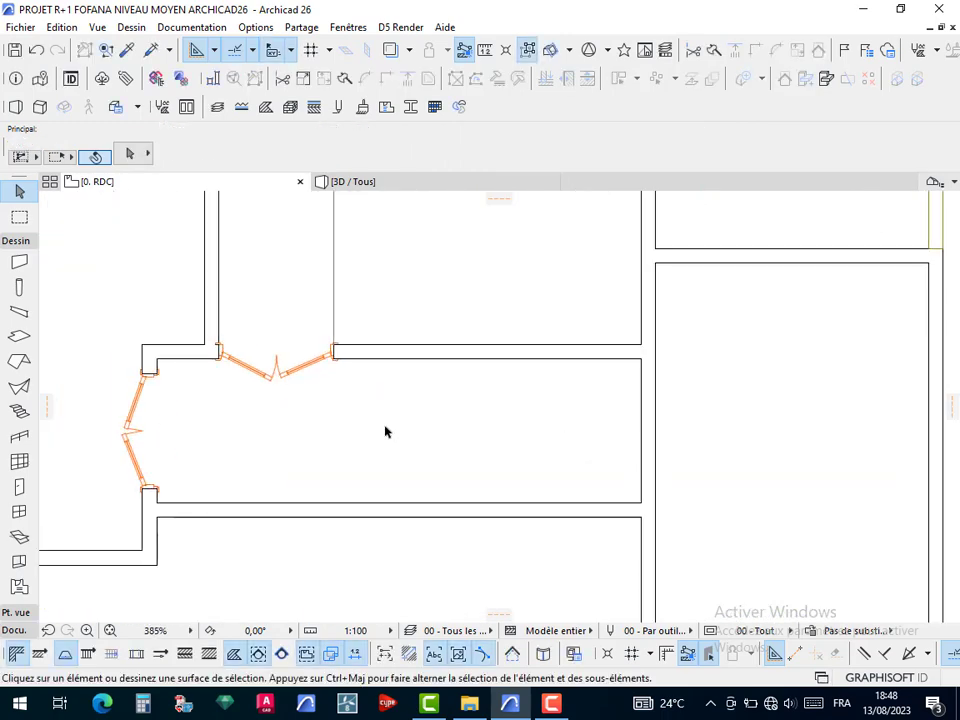
Look over the doors placed across the ground floor plan, down to the street-side wall of the 3,15 m wide bay
{"action": "scroll", "coordinate": [478, 388], "scroll_direction": "down", "scroll_amount": 5}
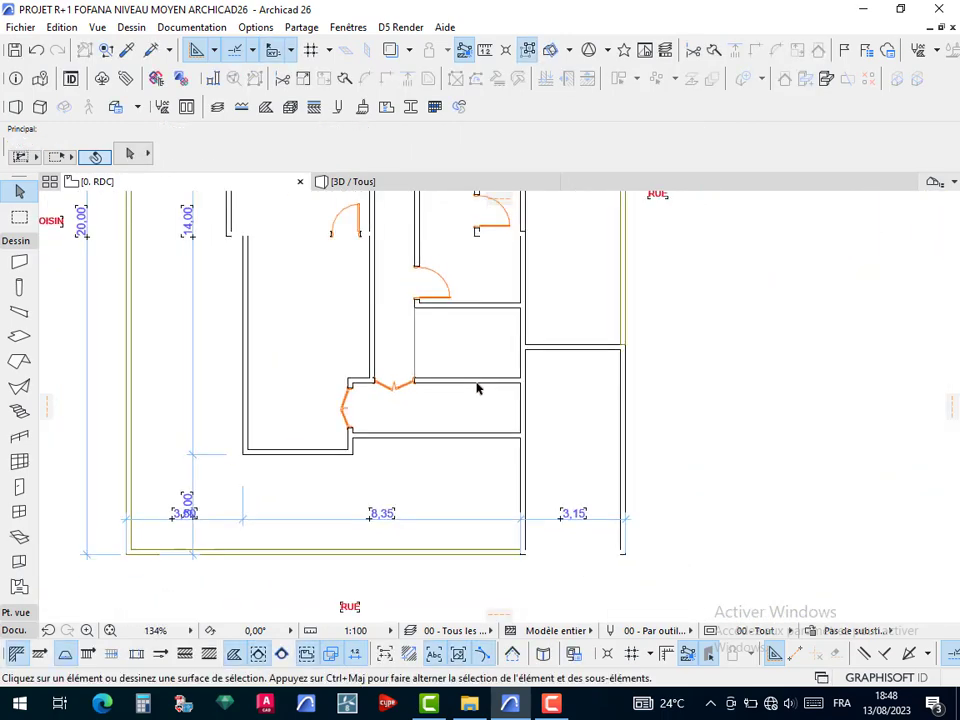
{"action": "middle_click_drag", "start_coordinate": [478, 388], "coordinate": [499, 476]}
{"action": "middle_click_drag", "start_coordinate": [355, 360], "coordinate": [399, 424]}
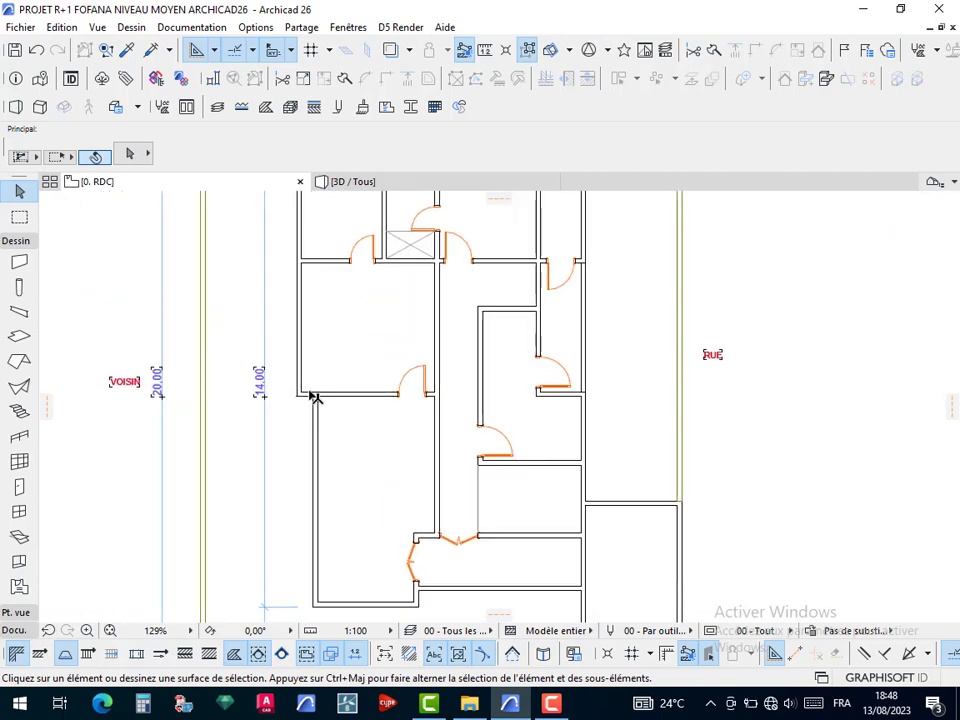
{"action": "scroll", "coordinate": [338, 385], "scroll_direction": "up", "scroll_amount": 5}
{"action": "scroll", "coordinate": [349, 389], "scroll_direction": "down", "scroll_amount": 4}
{"action": "scroll", "coordinate": [350, 391], "scroll_direction": "up", "scroll_amount": 1}
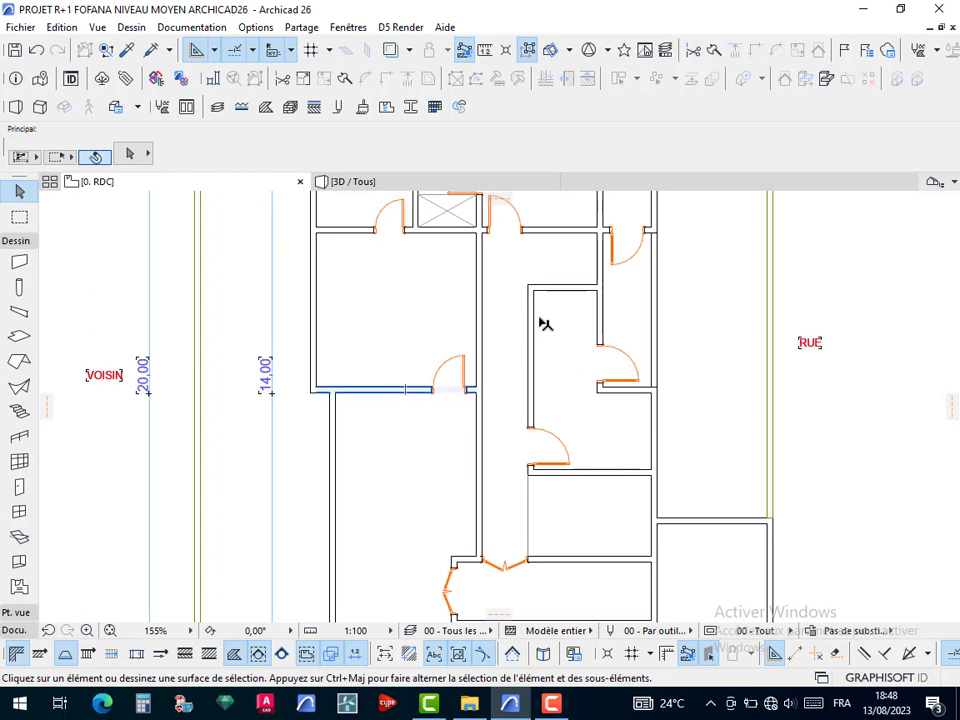
{"action": "scroll", "coordinate": [610, 335], "scroll_direction": "down", "scroll_amount": 3}
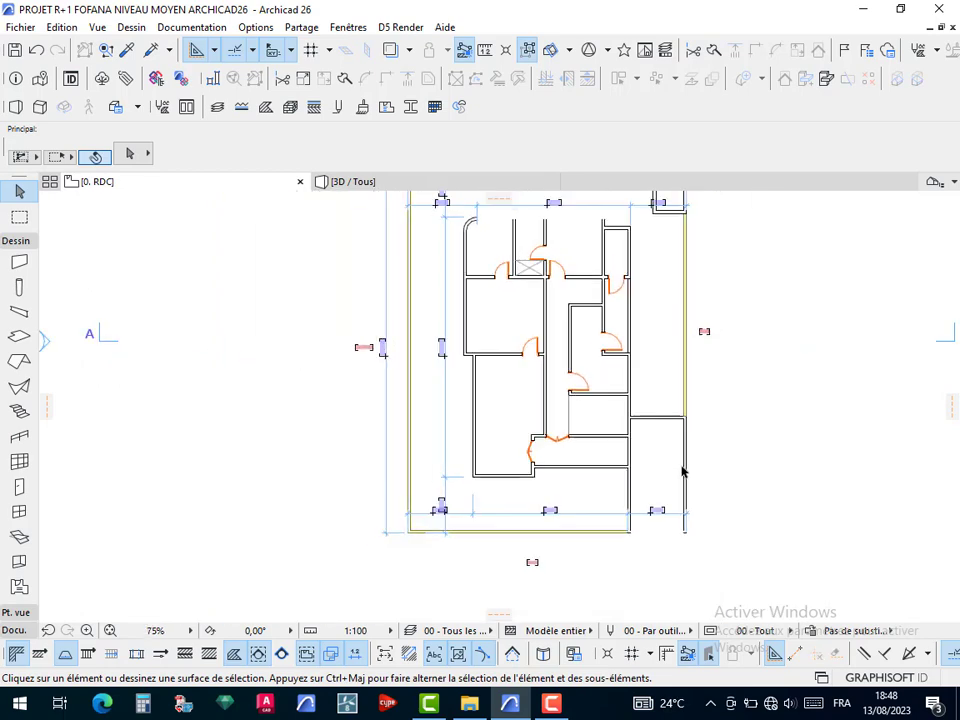
{"action": "middle_click_drag", "start_coordinate": [681, 467], "coordinate": [557, 420]}
{"action": "scroll", "coordinate": [548, 456], "scroll_direction": "up", "scroll_amount": 1}
{"action": "scroll", "coordinate": [548, 456], "scroll_direction": "up", "scroll_amount": 4}
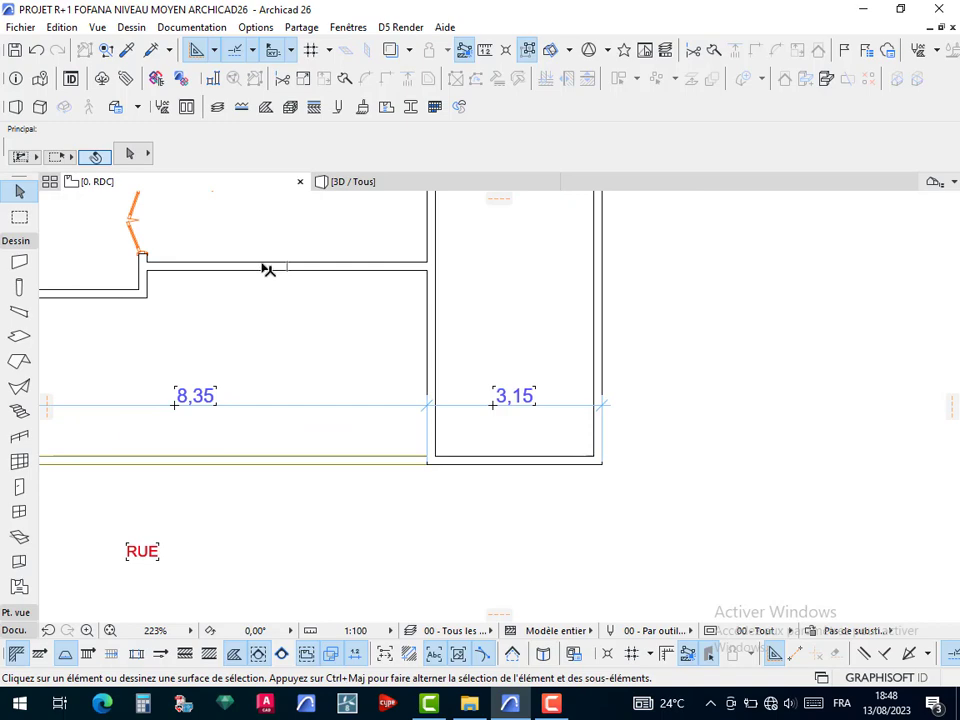
Start a new door and choose the library model Porte double garage 26 from the garage doors as its default type
{"action": "key", "text": "w"}
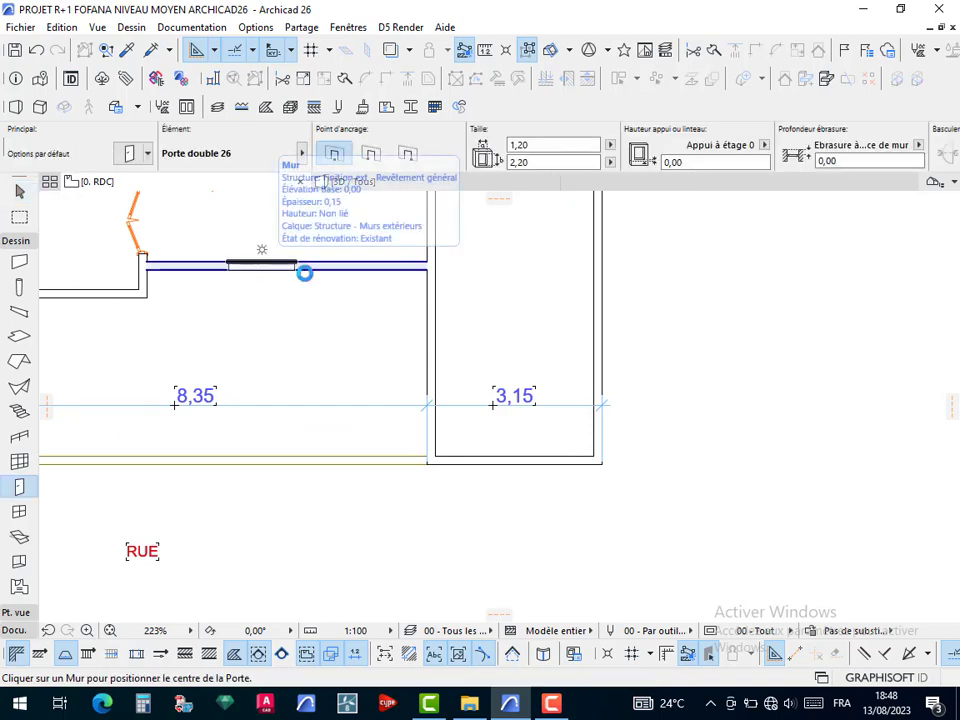
{"action": "key", "text": "ctrl+t"}
{"action": "scroll", "coordinate": [377, 320], "scroll_direction": "down", "scroll_amount": 1}
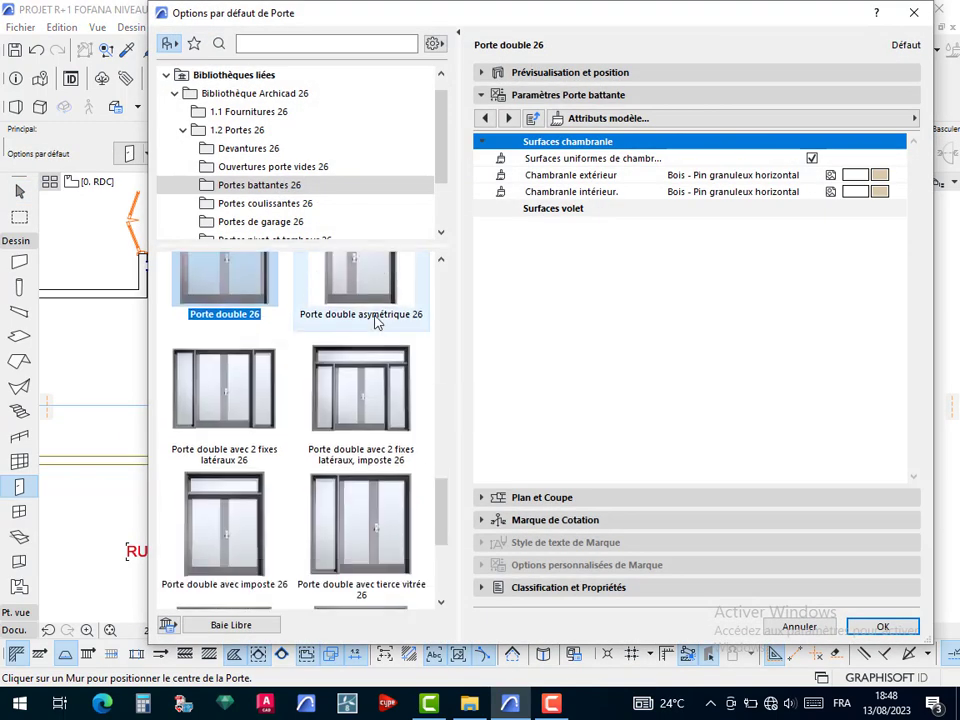
{"action": "left_click", "coordinate": [256, 209]}
{"action": "left_click", "coordinate": [256, 222]}
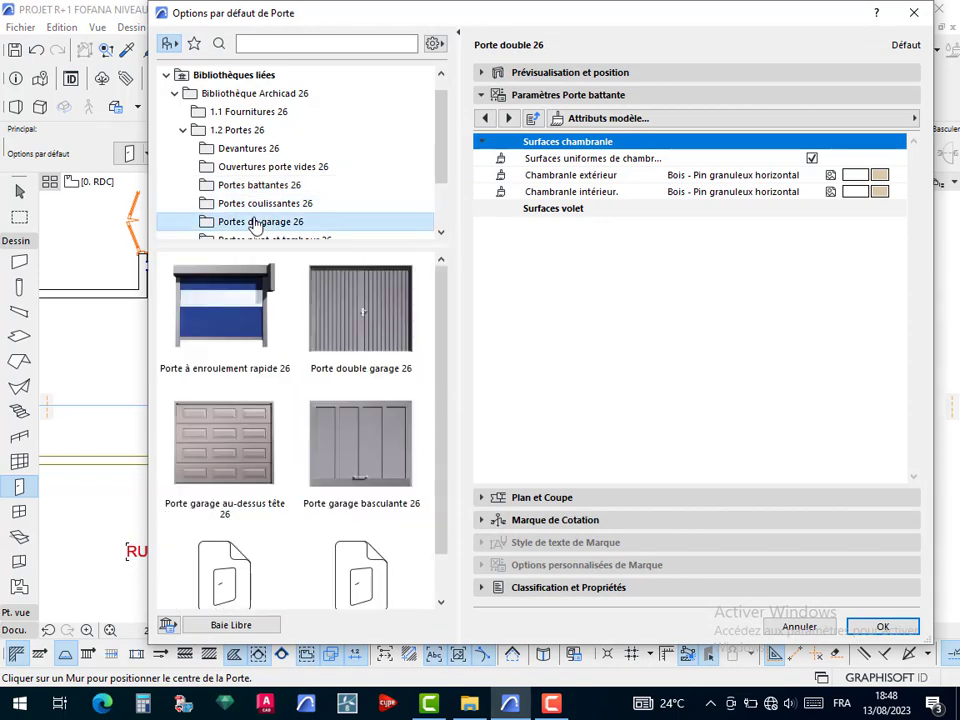
{"action": "scroll", "coordinate": [257, 221], "scroll_direction": "down", "scroll_amount": 1}
{"action": "left_click", "coordinate": [368, 317]}
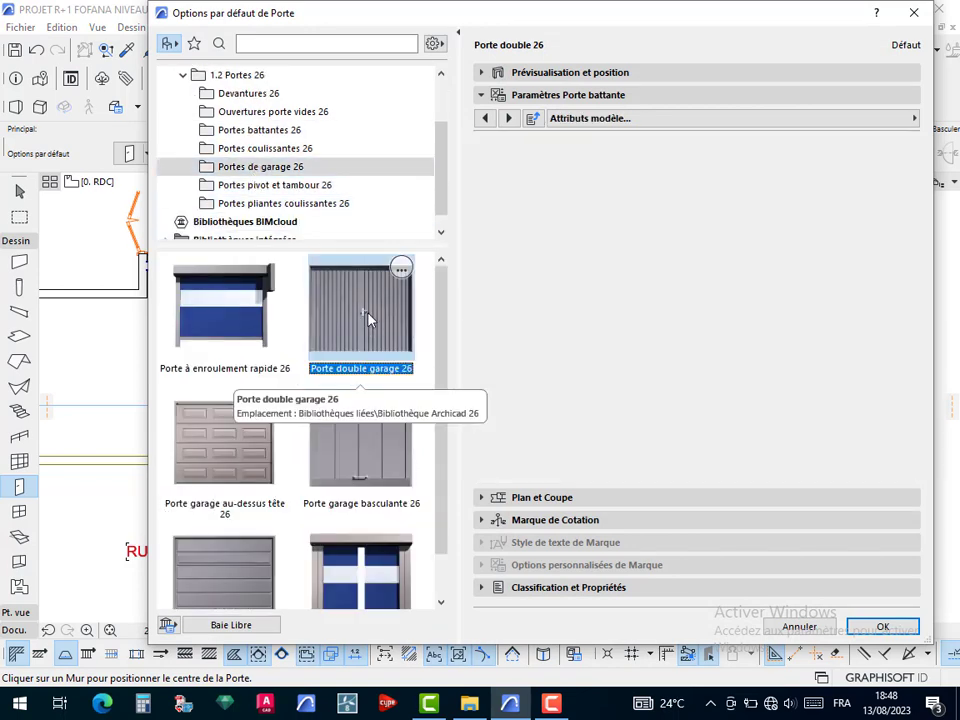
{"action": "scroll", "coordinate": [368, 317], "scroll_direction": "down", "scroll_amount": 1}
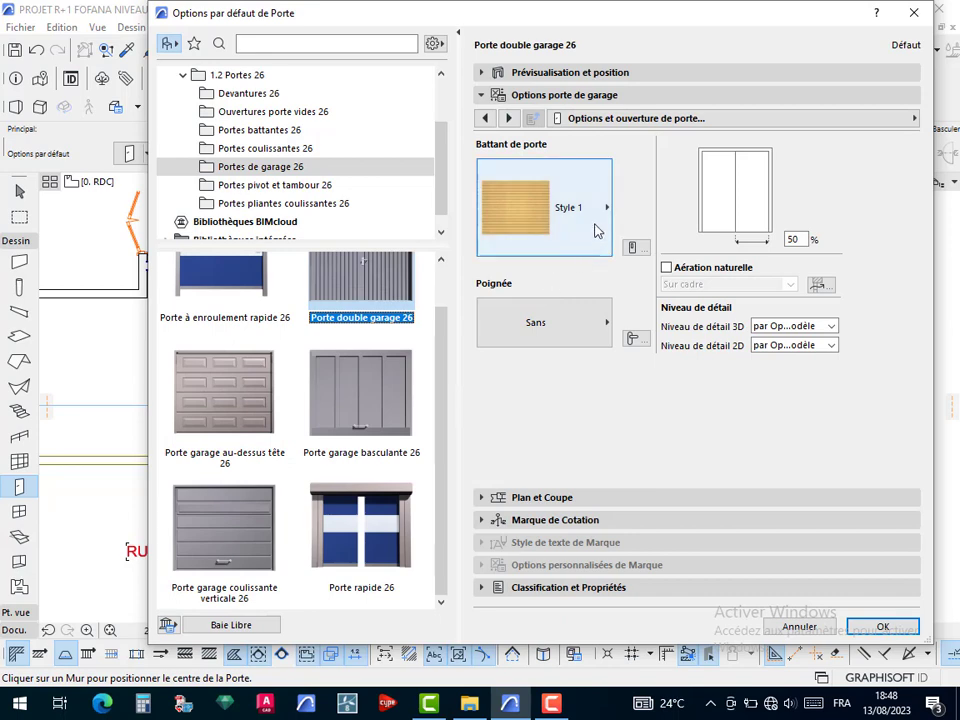
Give the garage door the Style 5 leaf and the Poignée fixe 2 handle
{"action": "left_click", "coordinate": [597, 231]}
{"action": "left_click", "coordinate": [671, 317]}
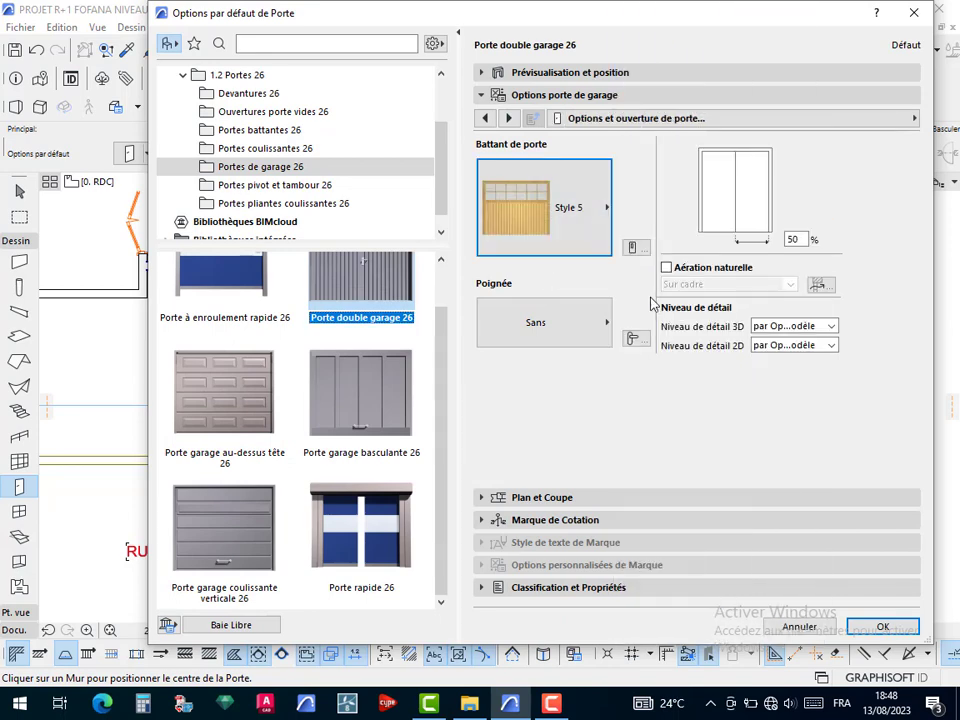
{"action": "left_click", "coordinate": [578, 316]}
{"action": "scroll", "coordinate": [640, 545], "scroll_direction": "down", "scroll_amount": 2}
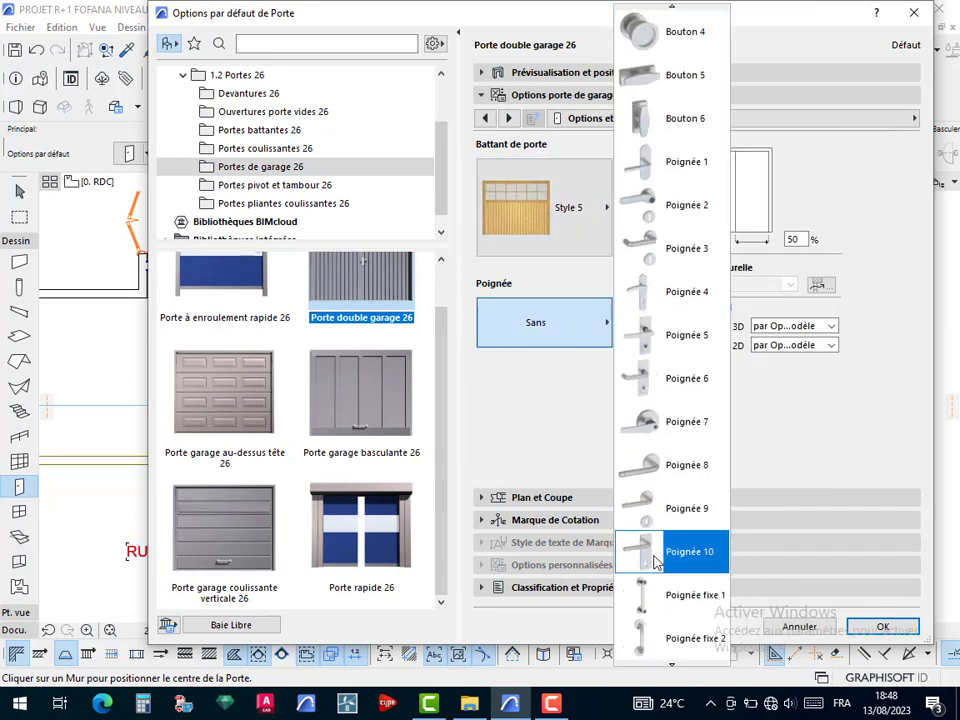
{"action": "scroll", "coordinate": [657, 563], "scroll_direction": "down", "scroll_amount": 2}
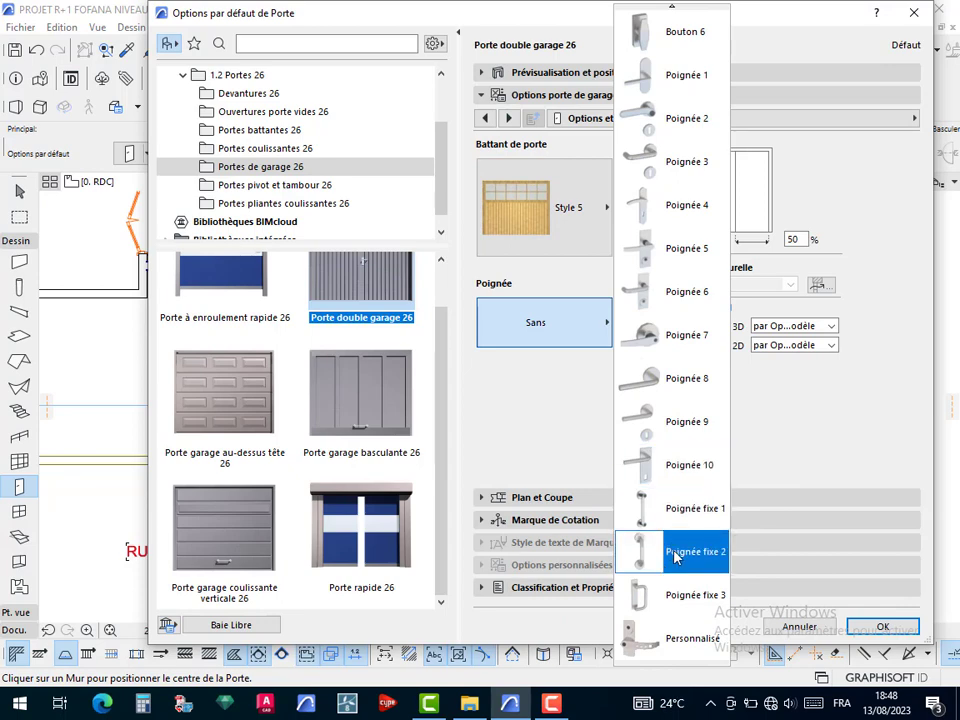
{"action": "left_click", "coordinate": [675, 557]}
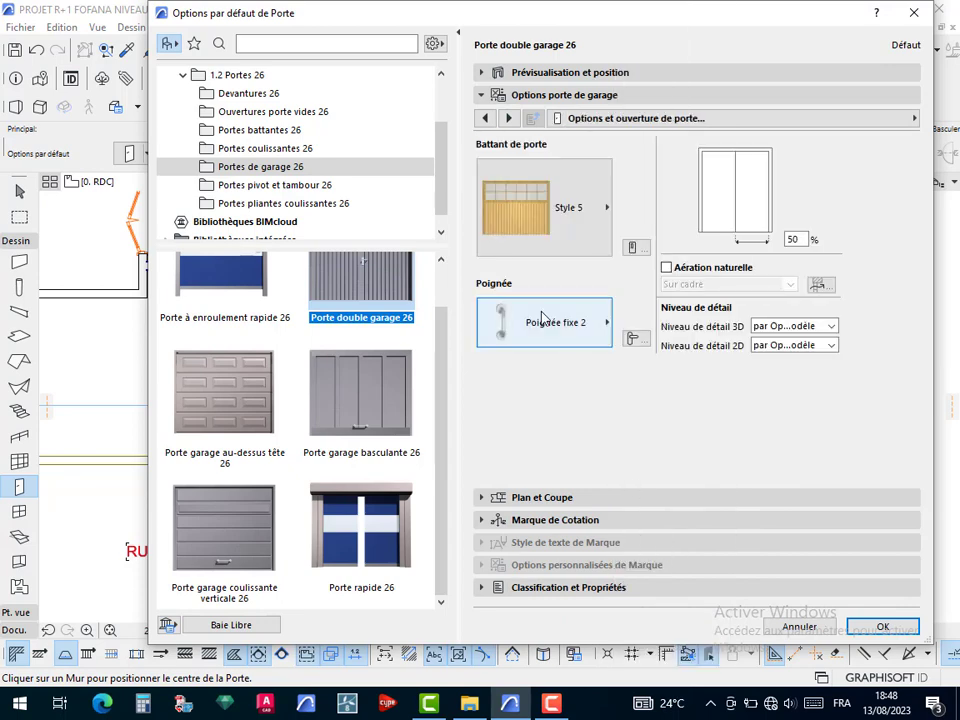
Override the model view options for the garage door's 2D and 3D opening display and turn off its 3D opening line
{"action": "left_click", "coordinate": [506, 118]}
{"action": "left_click", "coordinate": [487, 119]}
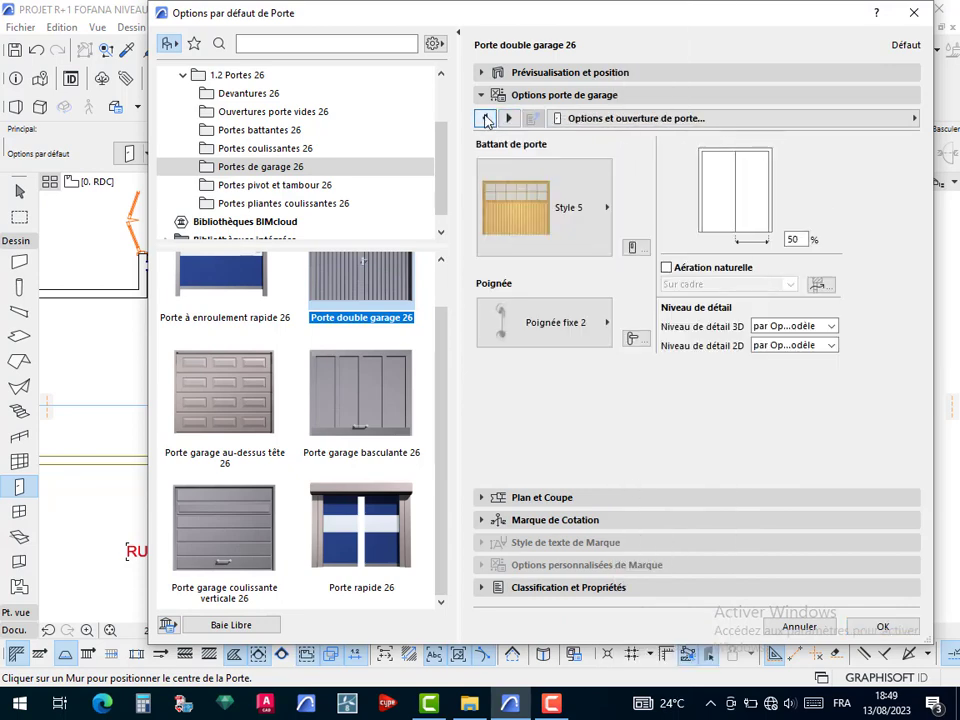
{"action": "left_click", "coordinate": [508, 118]}
{"action": "left_click", "coordinate": [508, 118]}
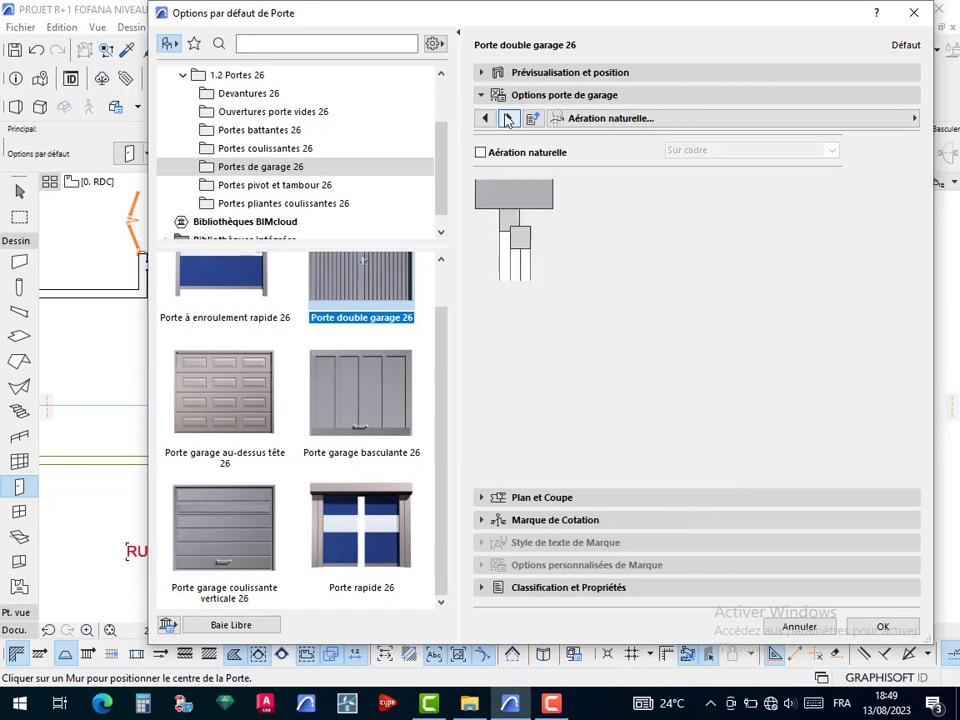
{"action": "left_click", "coordinate": [508, 118]}
{"action": "left_click", "coordinate": [507, 118]}
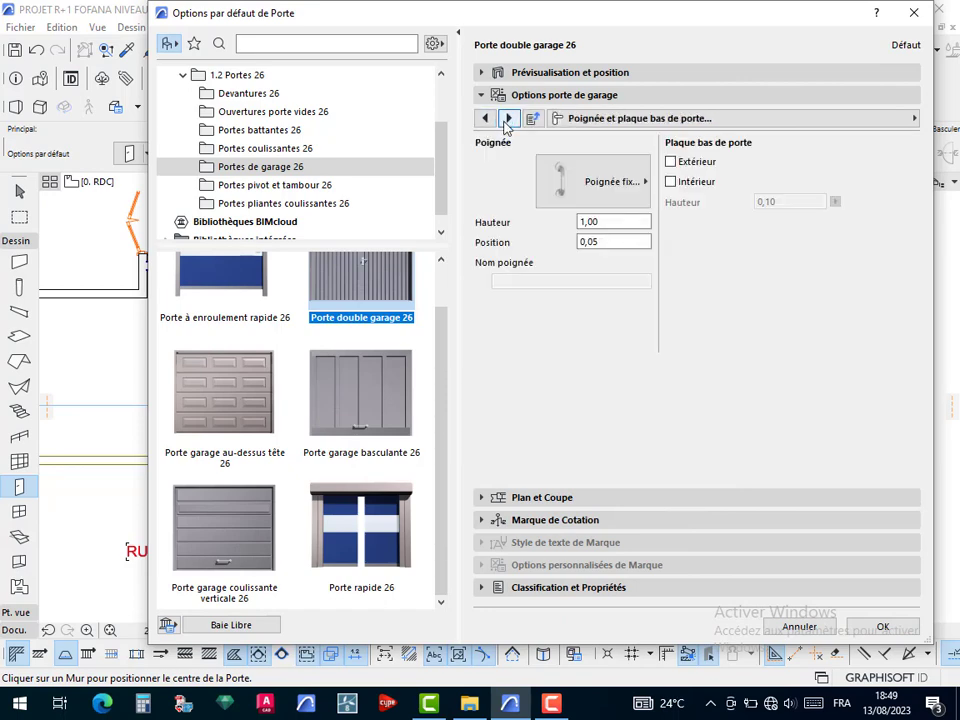
{"action": "left_click", "coordinate": [508, 118]}
{"action": "left_click", "coordinate": [481, 181]}
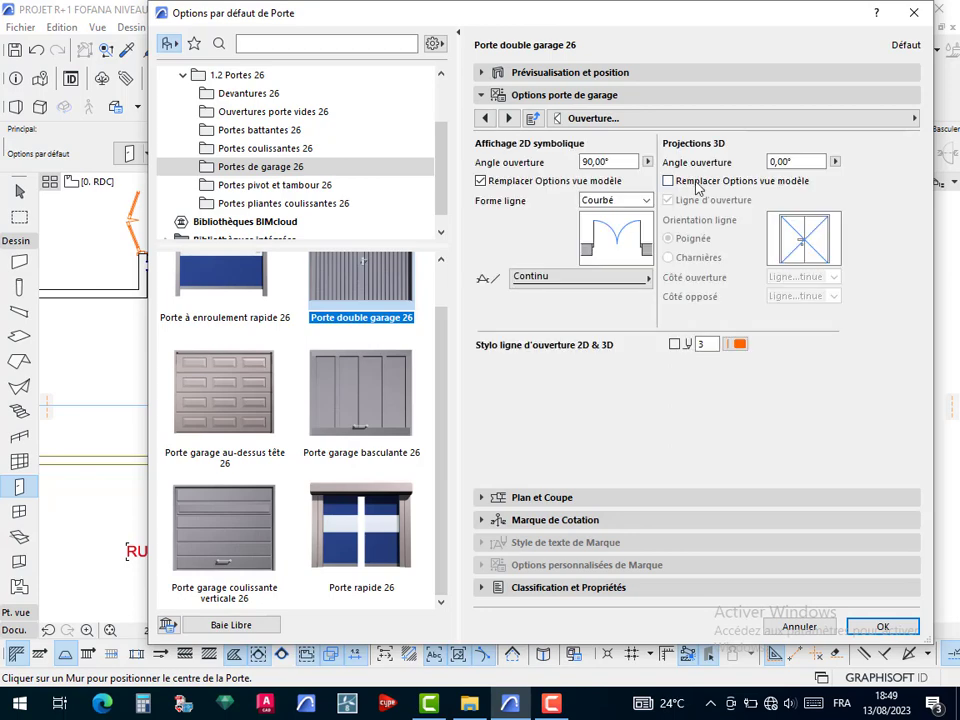
{"action": "left_click", "coordinate": [668, 181]}
{"action": "left_click", "coordinate": [668, 199]}
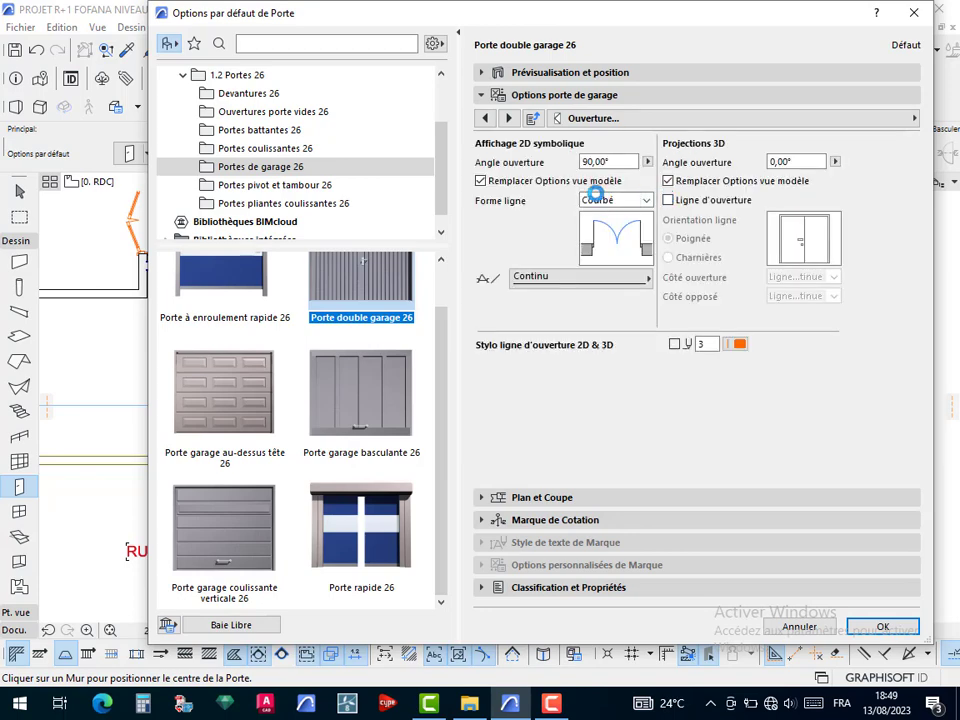
Make the garage door's surfaces uniform and assign Métal - Acier to its frame and leaves
{"action": "left_click", "coordinate": [509, 118]}
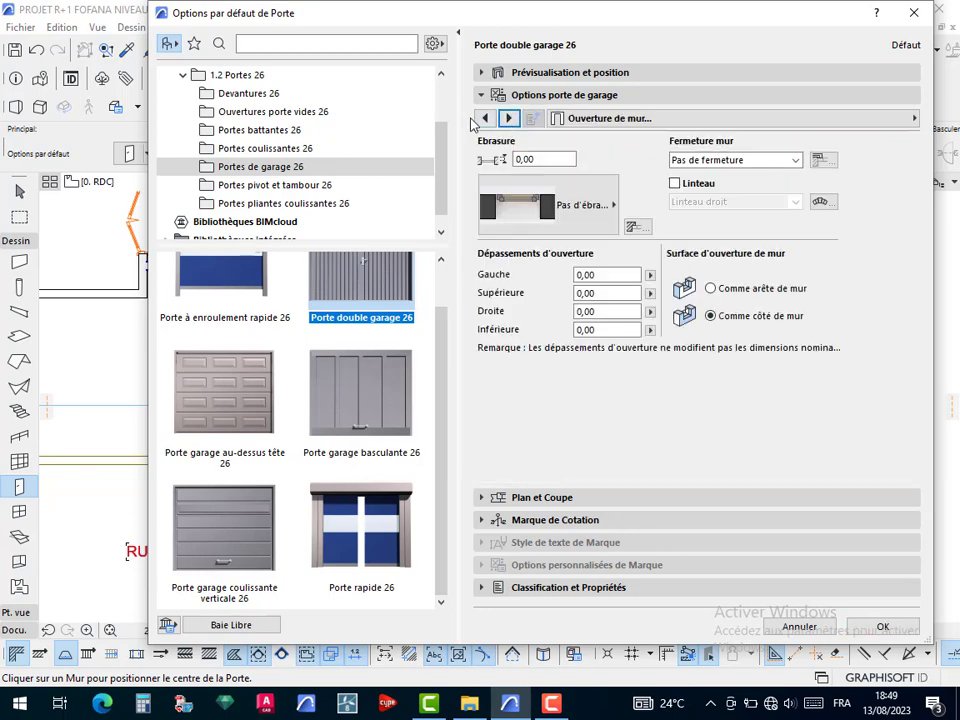
{"action": "left_click", "coordinate": [509, 118]}
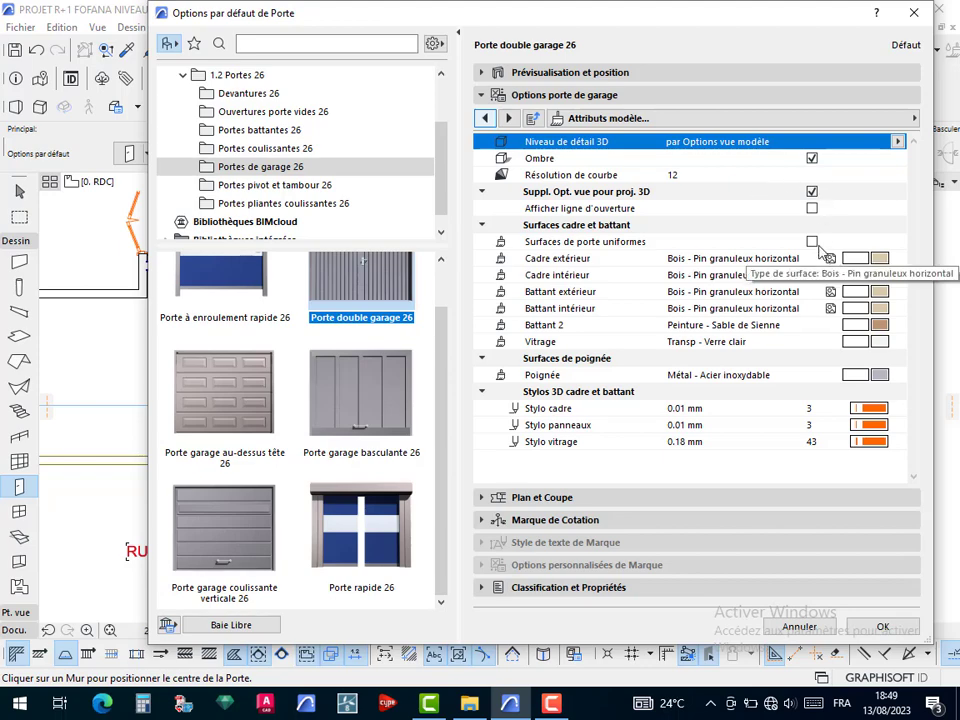
{"action": "left_click", "coordinate": [815, 243]}
{"action": "left_click", "coordinate": [855, 259]}
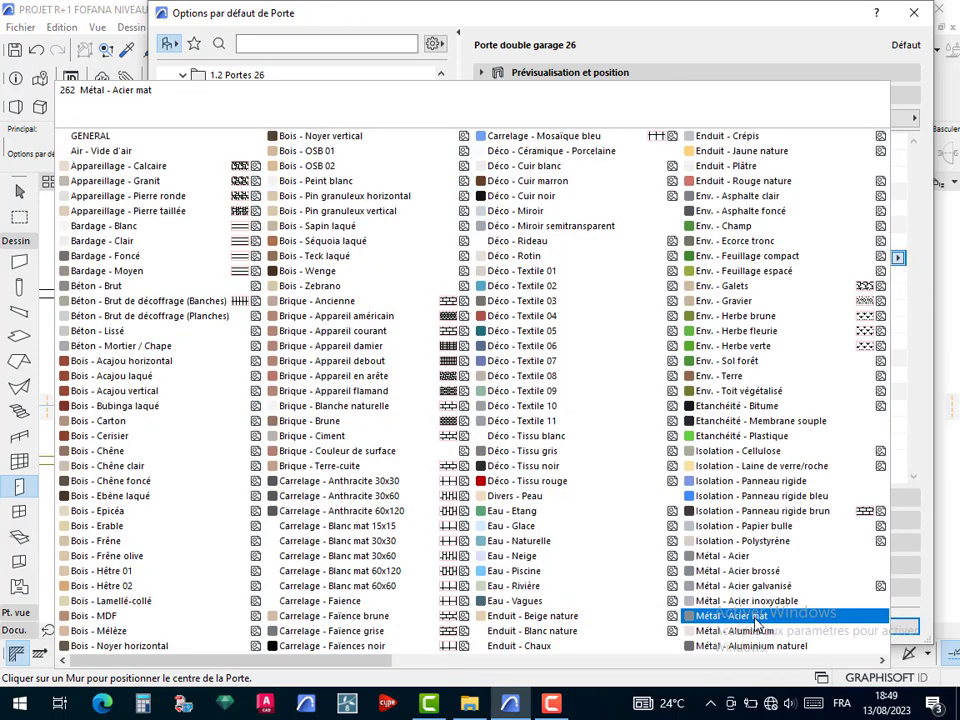
{"action": "left_click", "coordinate": [737, 566]}
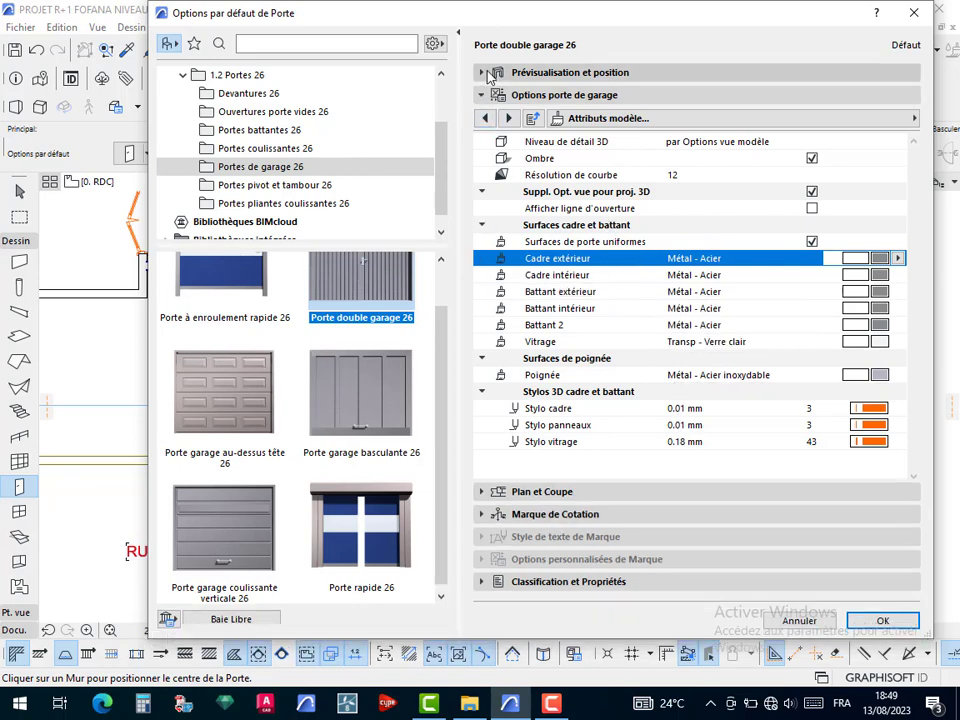
Set the default garage door size to 3,00 wide and 2,60 high and accept the door settings
{"action": "left_click", "coordinate": [565, 72]}
{"action": "left_click_drag", "start_coordinate": [574, 98], "coordinate": [508, 100]}
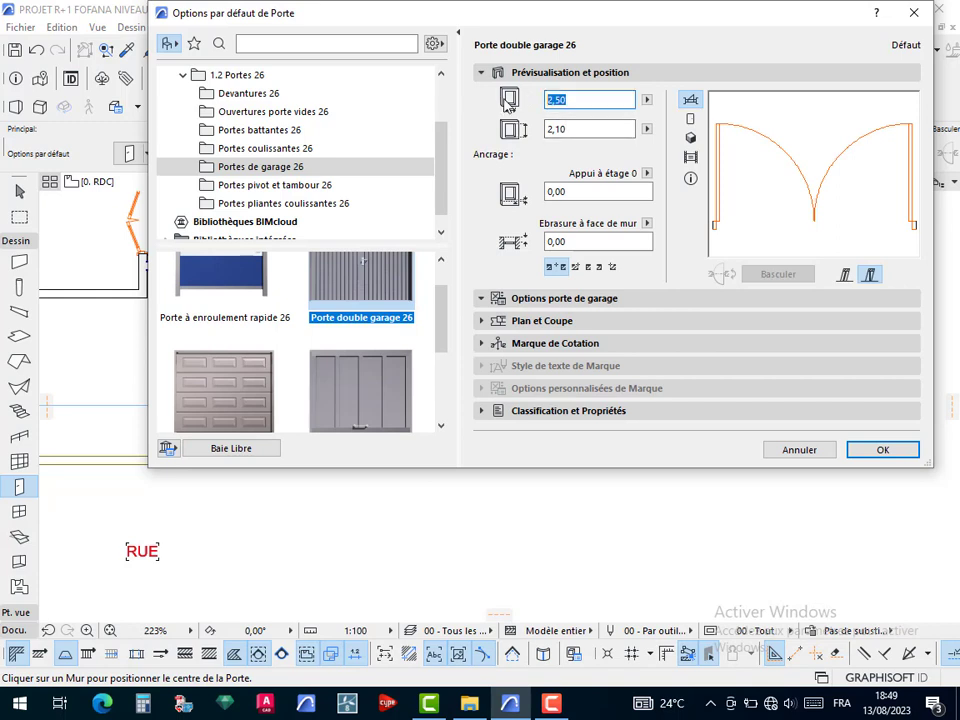
{"action": "type", "text": "3,00"}
{"action": "left_click_drag", "start_coordinate": [574, 130], "coordinate": [551, 130]}
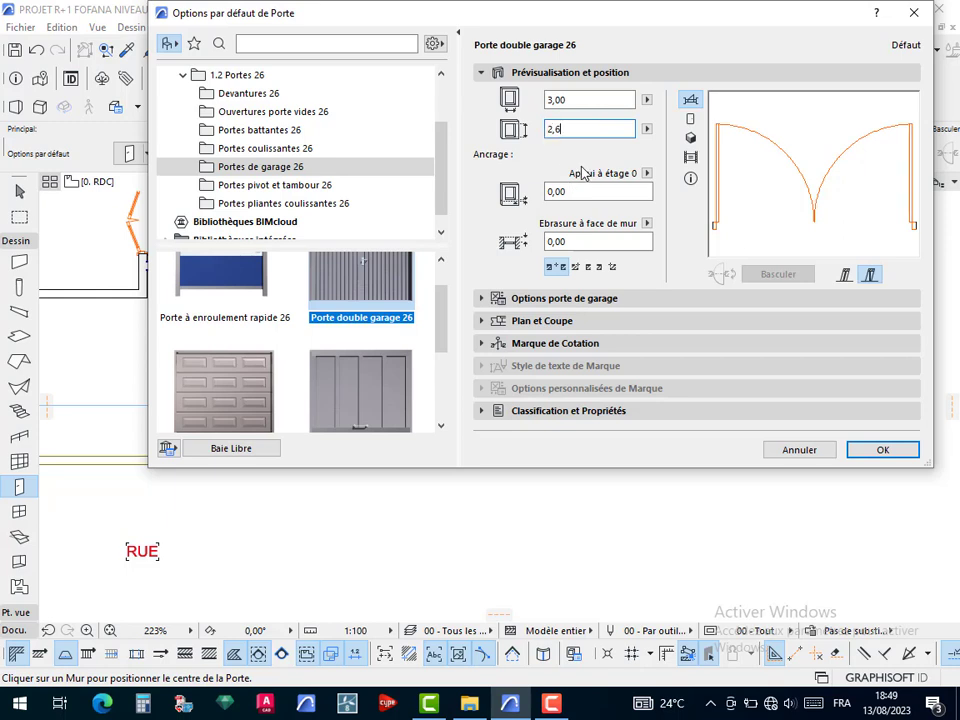
{"action": "left_click", "coordinate": [882, 450]}
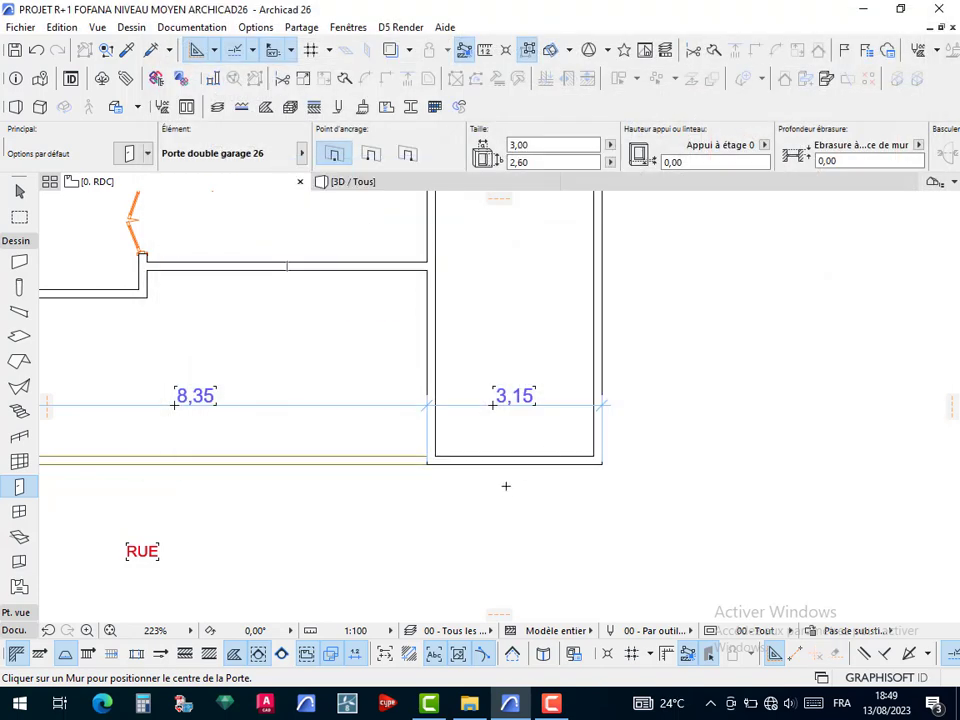
Set the garage door width to 2,85 and place it centred in the 3,15 m bay's street-side wall, opening outward
{"action": "scroll", "coordinate": [506, 486], "scroll_direction": "up", "scroll_amount": 3}
{"action": "scroll", "coordinate": [510, 475], "scroll_direction": "up", "scroll_amount": 1}
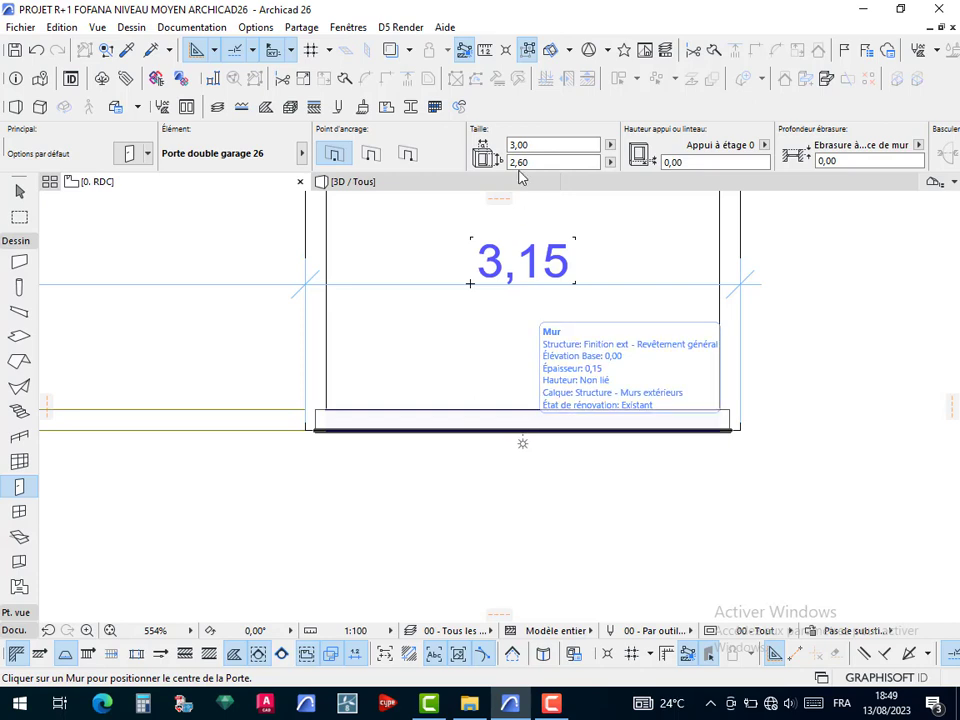
{"action": "left_click", "coordinate": [541, 147]}
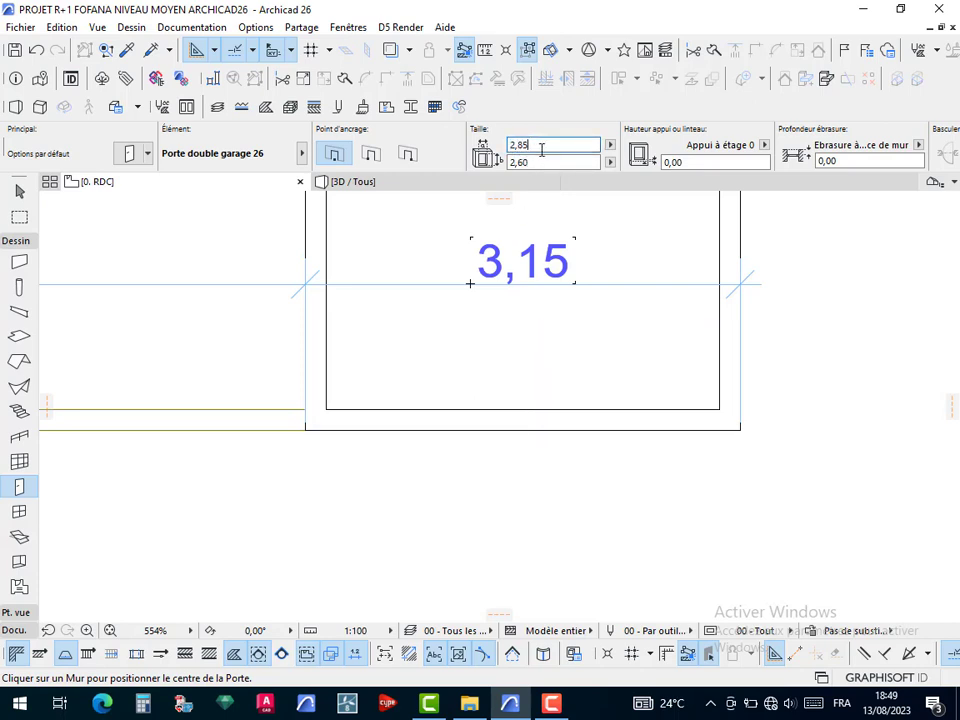
{"action": "left_click", "coordinate": [522, 431]}
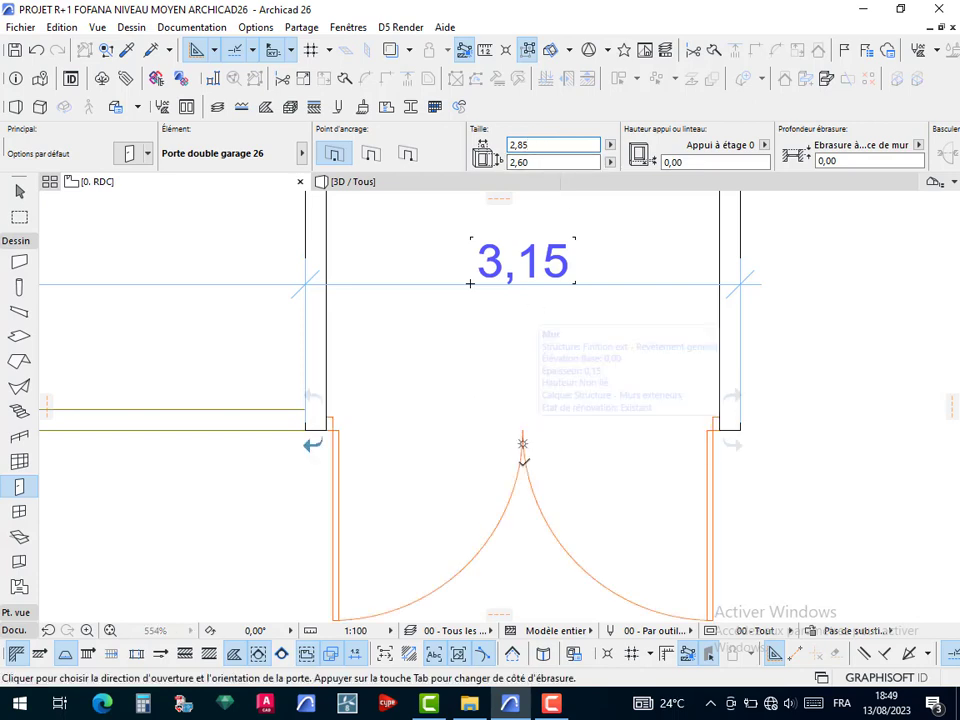
{"action": "left_click", "coordinate": [525, 544]}
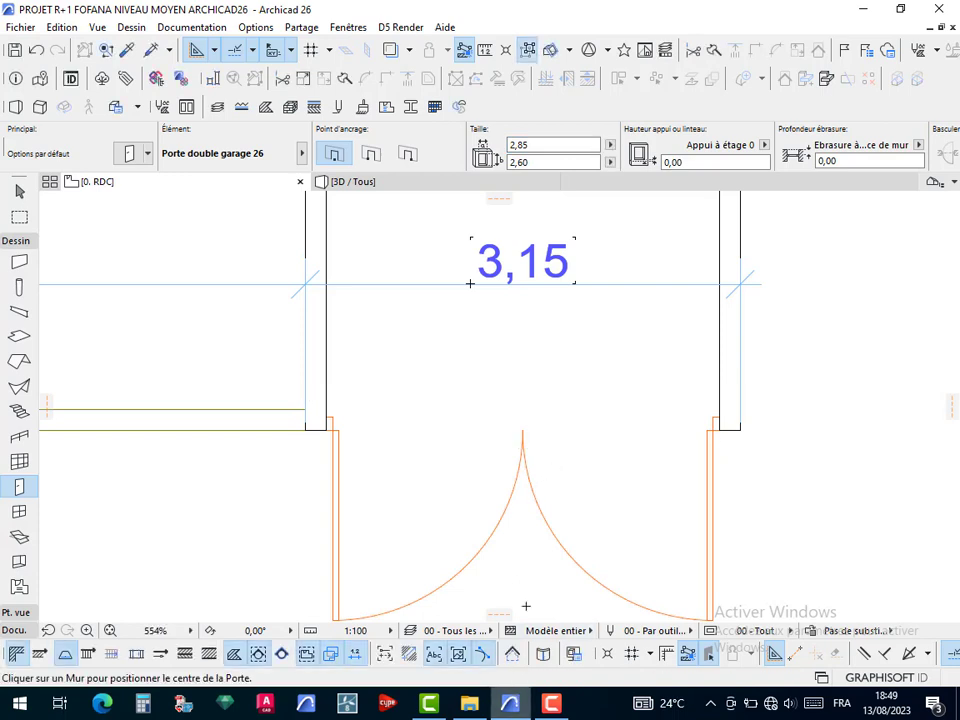
Partly close both leaves of the garage door by reducing their 2D opening angle, and deselect the door
{"action": "scroll", "coordinate": [590, 520], "scroll_direction": "down", "scroll_amount": 3}
{"action": "key", "text": "Escape"}
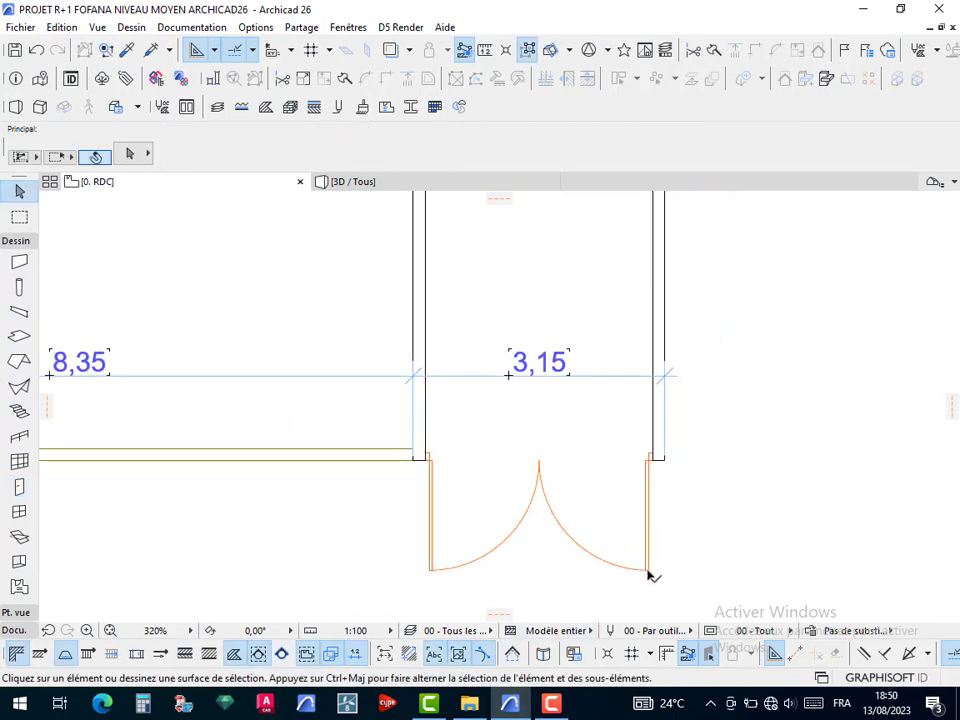
{"action": "left_click", "coordinate": [650, 575]}
{"action": "left_click", "coordinate": [649, 570]}
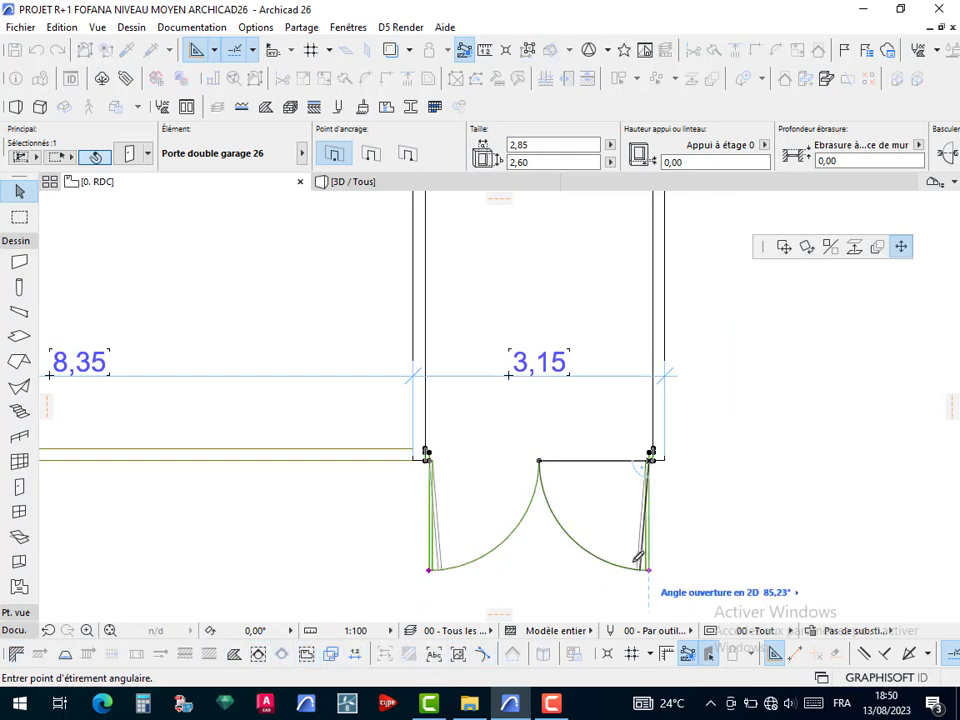
{"action": "left_click", "coordinate": [543, 487]}
{"action": "left_click", "coordinate": [563, 696]}
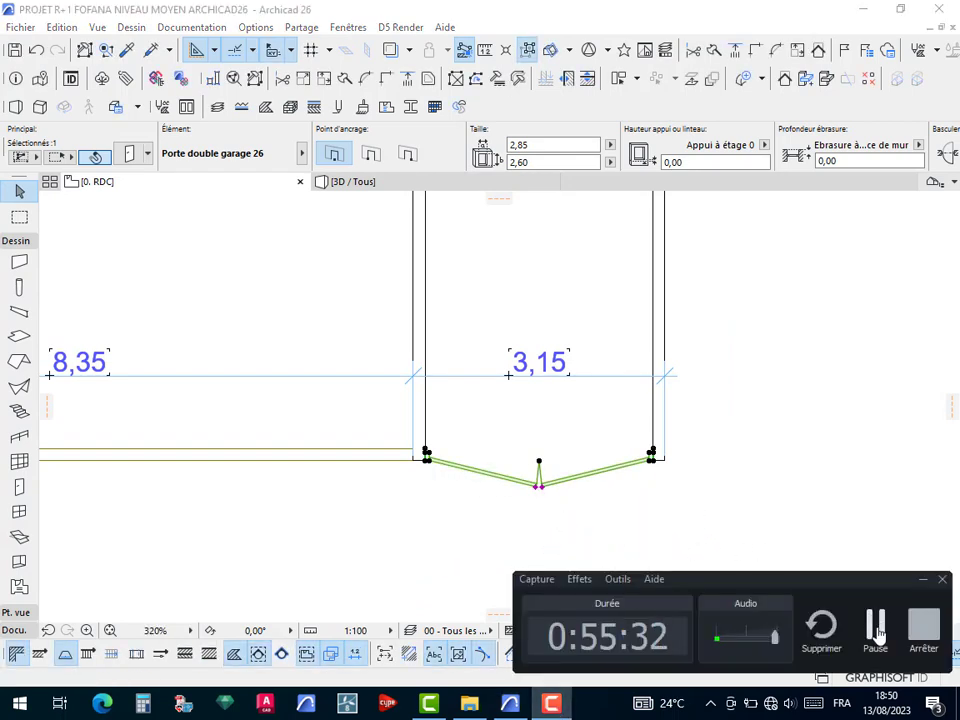
{"action": "left_click", "coordinate": [877, 628]}
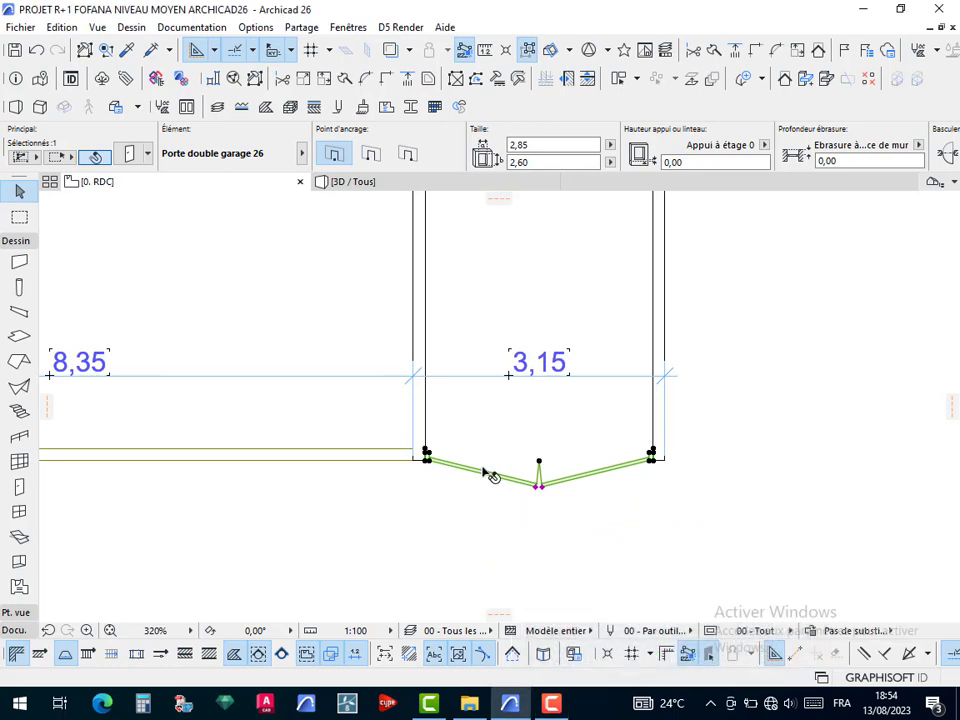
{"action": "left_click", "coordinate": [300, 268]}
{"action": "scroll", "coordinate": [396, 359], "scroll_direction": "down", "scroll_amount": 5}
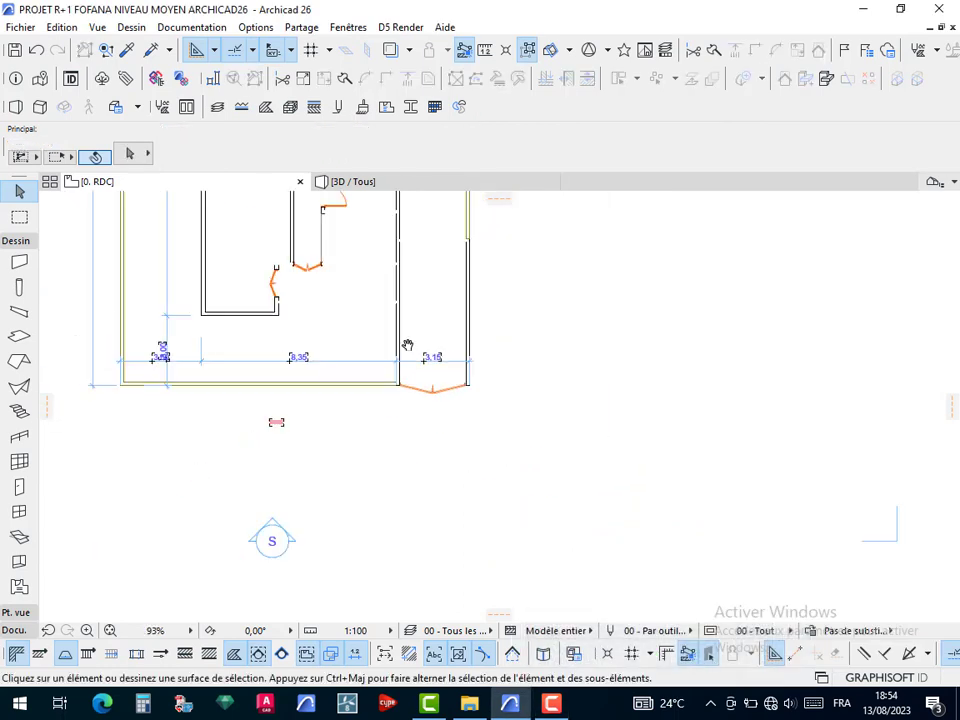
Choose Fenêtre châssis double 26 from the basic windows as the default window type
{"action": "middle_click_drag", "start_coordinate": [407, 345], "coordinate": [544, 507]}
{"action": "scroll", "coordinate": [510, 475], "scroll_direction": "up", "scroll_amount": 3}
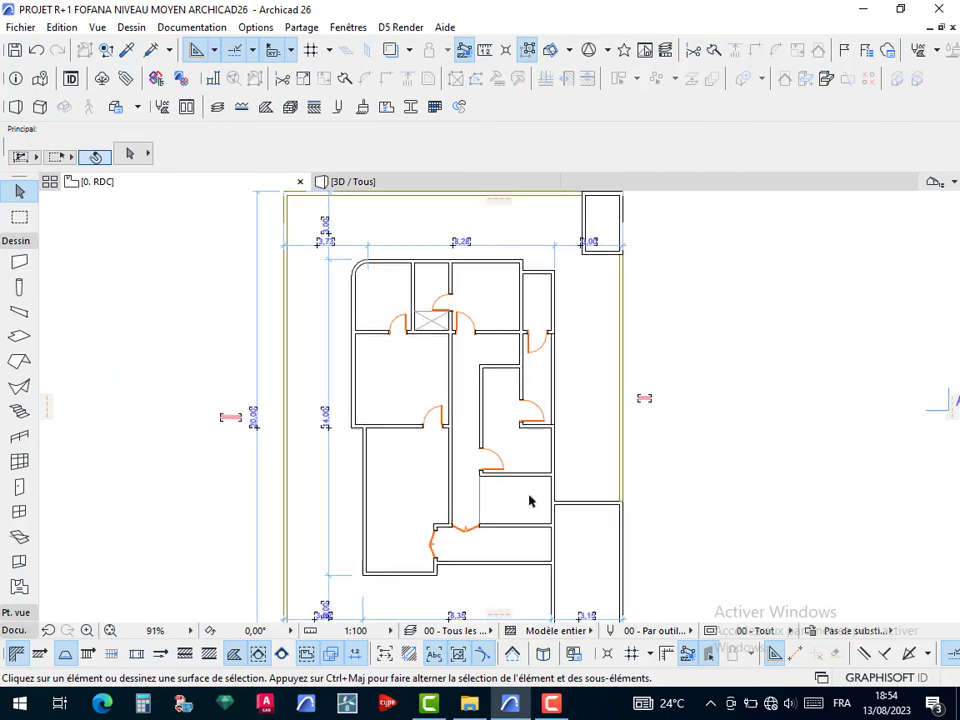
{"action": "scroll", "coordinate": [546, 430], "scroll_direction": "up", "scroll_amount": 1}
{"action": "middle_click_drag", "start_coordinate": [596, 388], "coordinate": [588, 457]}
{"action": "scroll", "coordinate": [588, 457], "scroll_direction": "down", "scroll_amount": 2}
{"action": "middle_click_drag", "start_coordinate": [443, 309], "coordinate": [441, 377]}
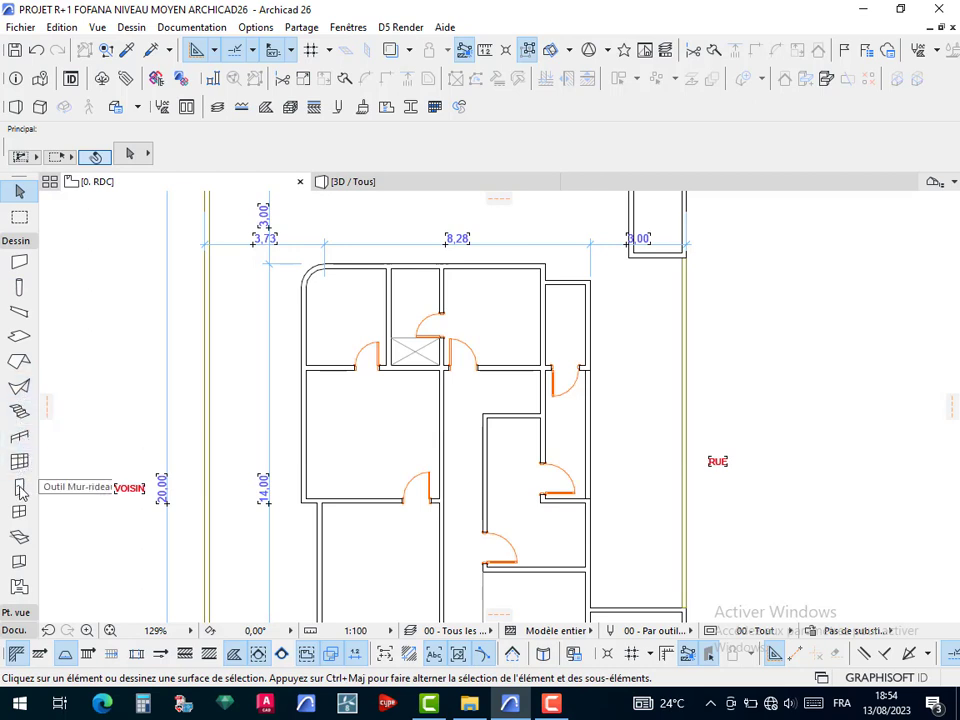
{"action": "left_click", "coordinate": [20, 512]}
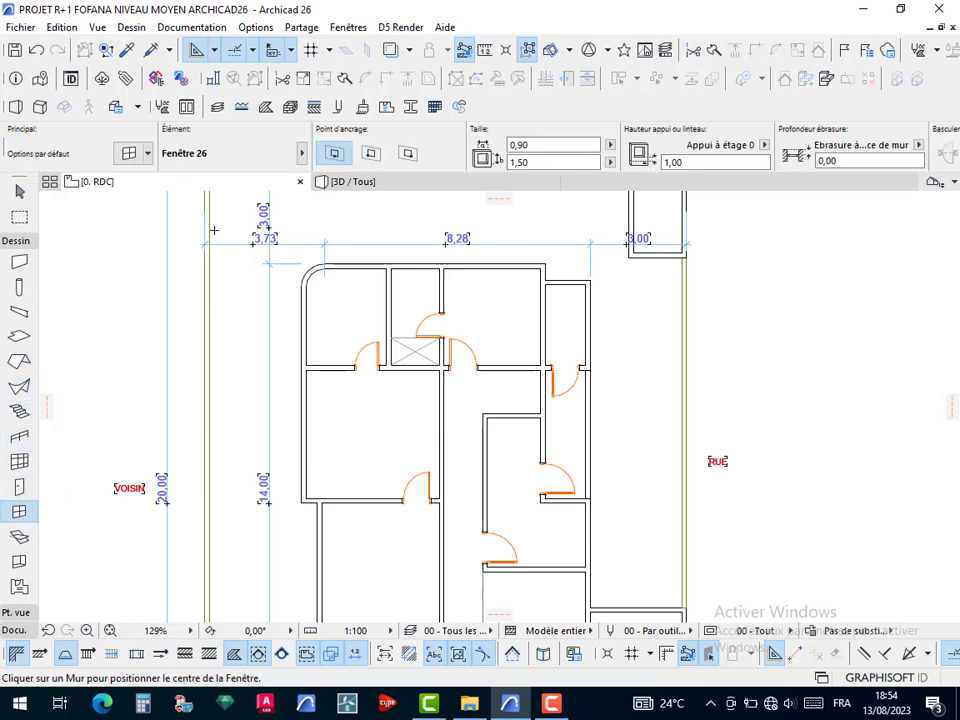
{"action": "left_click", "coordinate": [131, 155]}
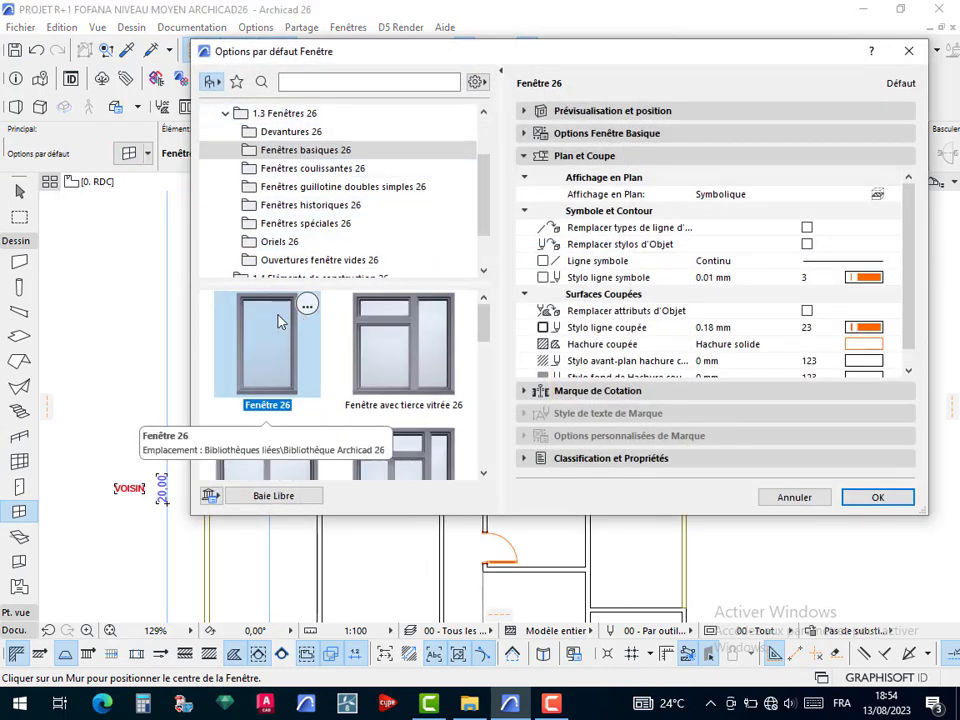
{"action": "scroll", "coordinate": [281, 321], "scroll_direction": "down", "scroll_amount": 2}
{"action": "left_click", "coordinate": [280, 345]}
{"action": "scroll", "coordinate": [281, 379], "scroll_direction": "down", "scroll_amount": 1}
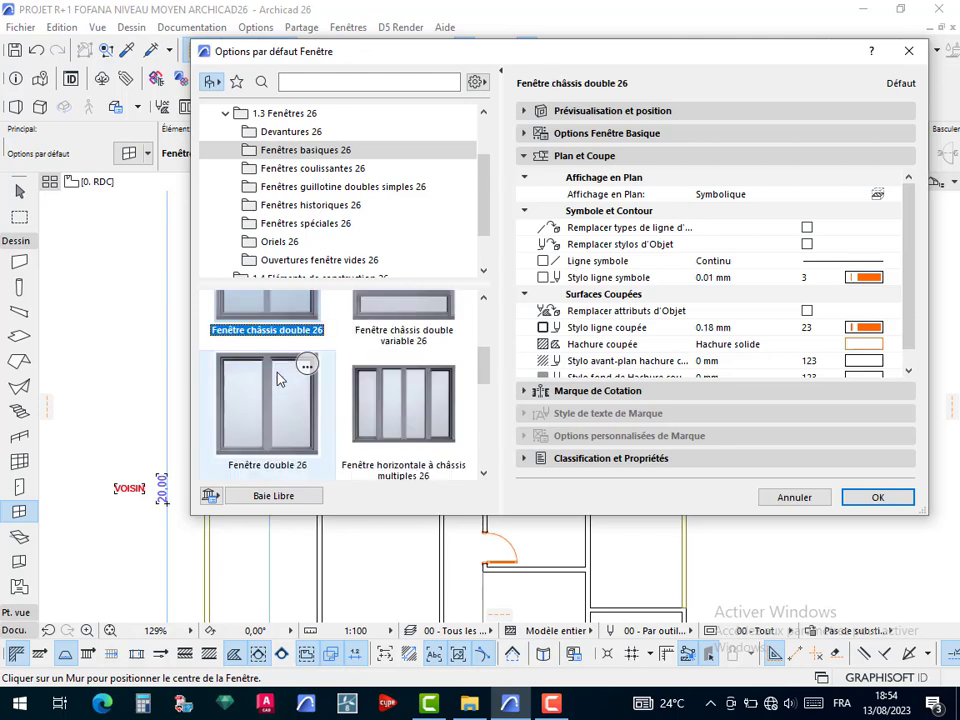
{"action": "scroll", "coordinate": [279, 378], "scroll_direction": "down", "scroll_amount": 1}
{"action": "left_click", "coordinate": [279, 378]}
{"action": "scroll", "coordinate": [279, 380], "scroll_direction": "down", "scroll_amount": 2}
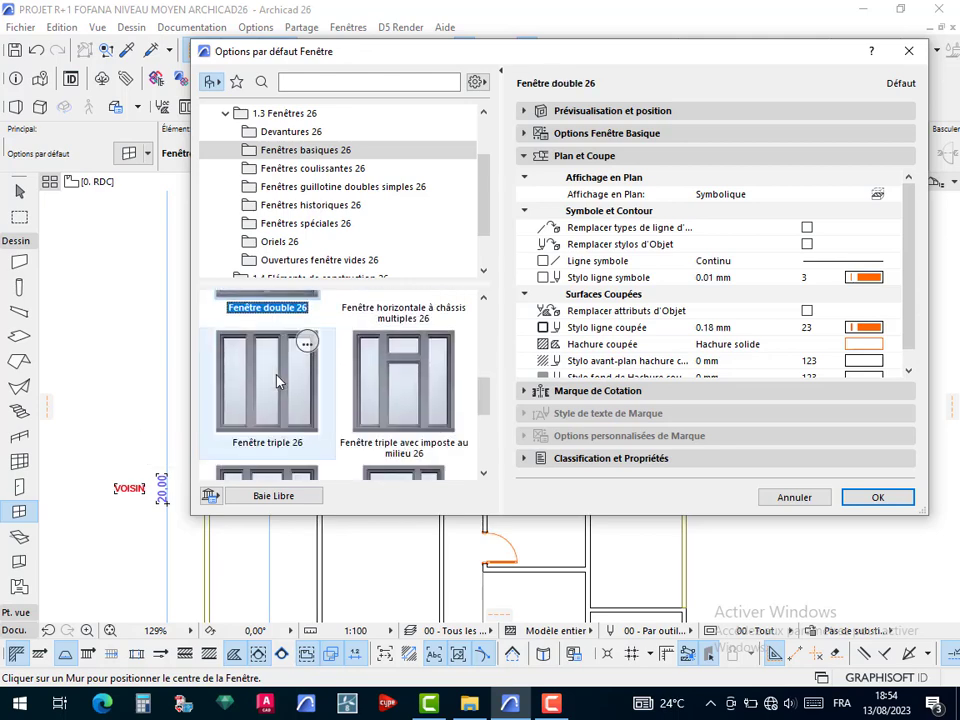
{"action": "scroll", "coordinate": [279, 385], "scroll_direction": "down", "scroll_amount": 1}
{"action": "scroll", "coordinate": [279, 385], "scroll_direction": "up", "scroll_amount": 4}
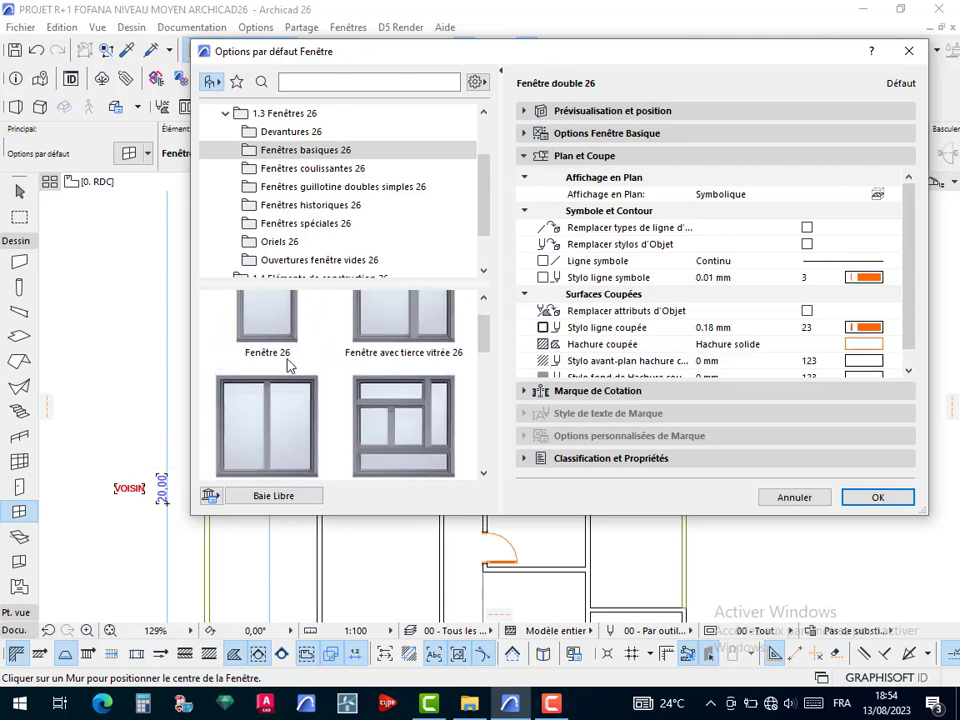
{"action": "scroll", "coordinate": [287, 377], "scroll_direction": "down", "scroll_amount": 1}
{"action": "left_click", "coordinate": [285, 377]}
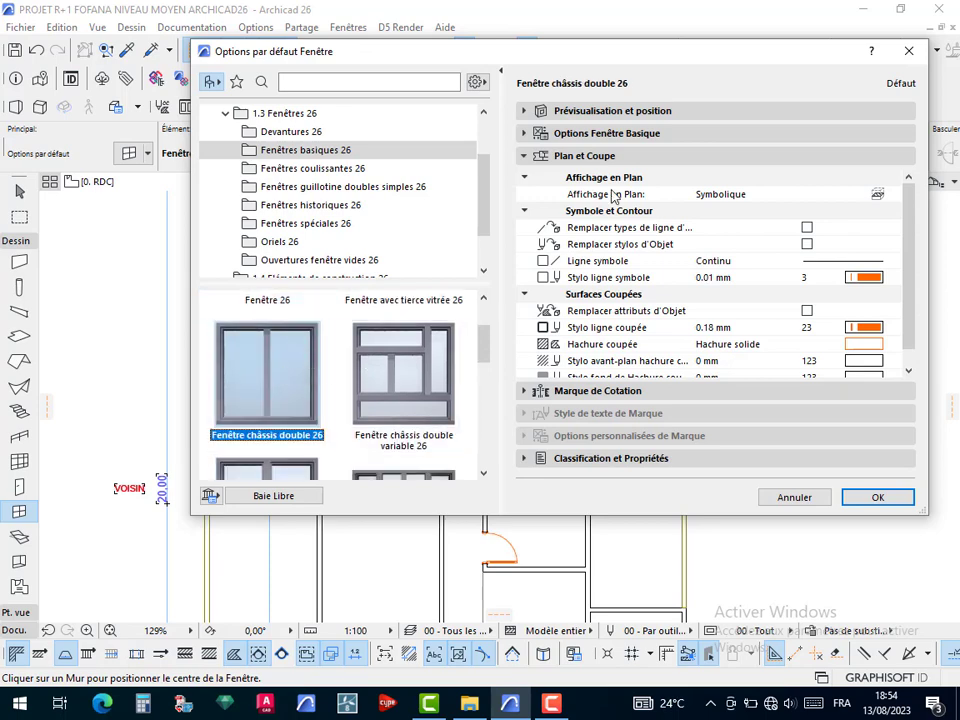
Set the default window size to 1,20 wide and 1,10 high with a sill height of 1,10
{"action": "left_click", "coordinate": [605, 110]}
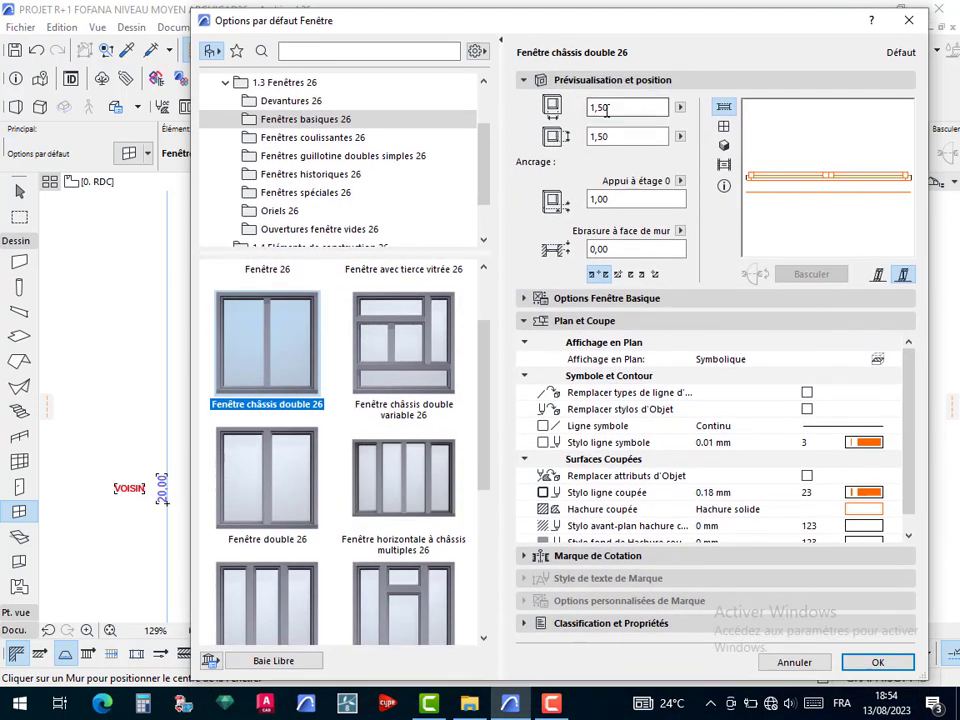
{"action": "left_click", "coordinate": [604, 108]}
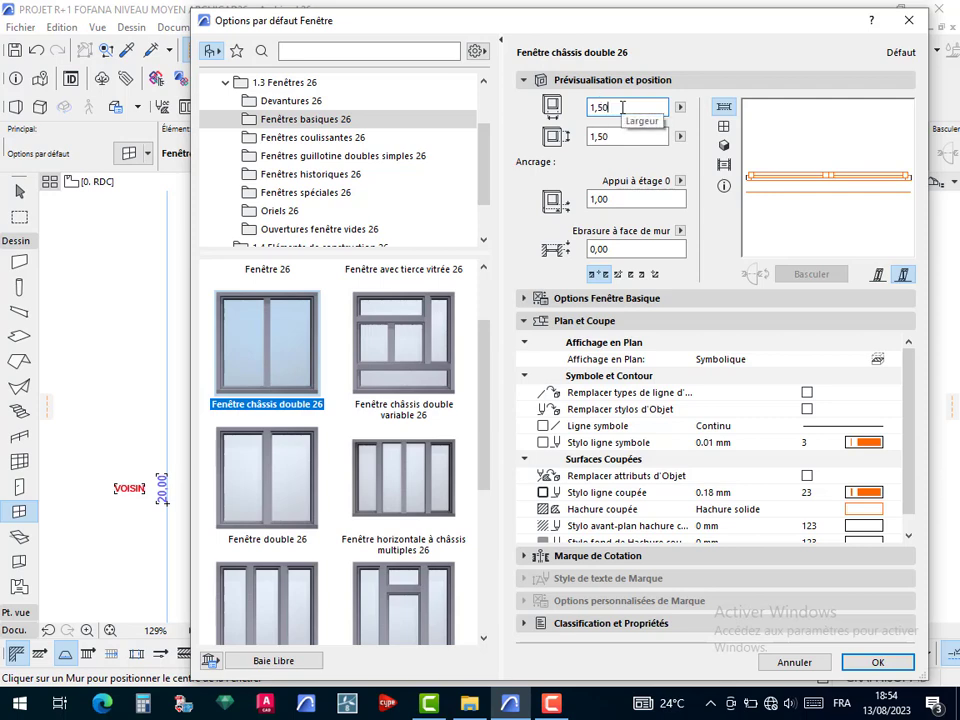
{"action": "type", "text": "2"}
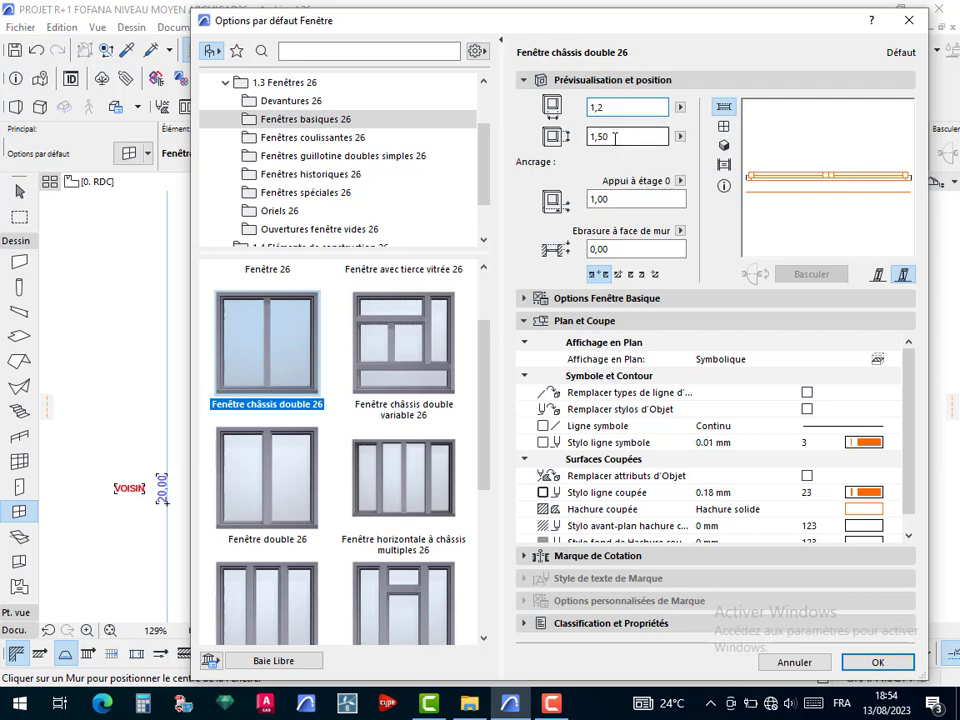
{"action": "type", "text": "0"}
{"action": "key", "text": "Tab"}
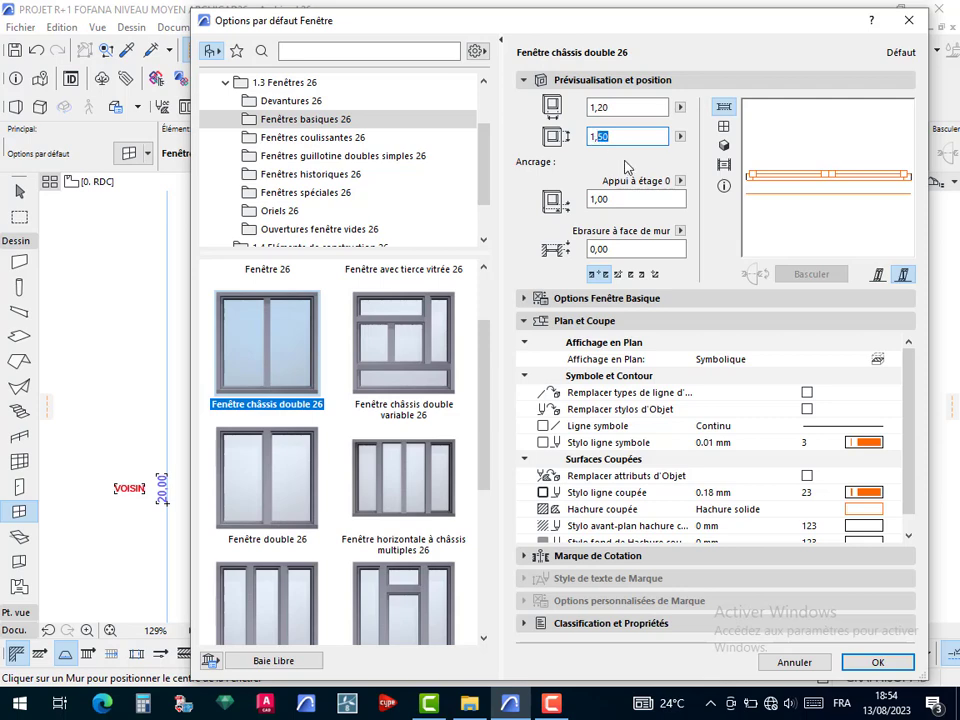
{"action": "type", "text": "1,10"}
{"action": "left_click", "coordinate": [617, 203]}
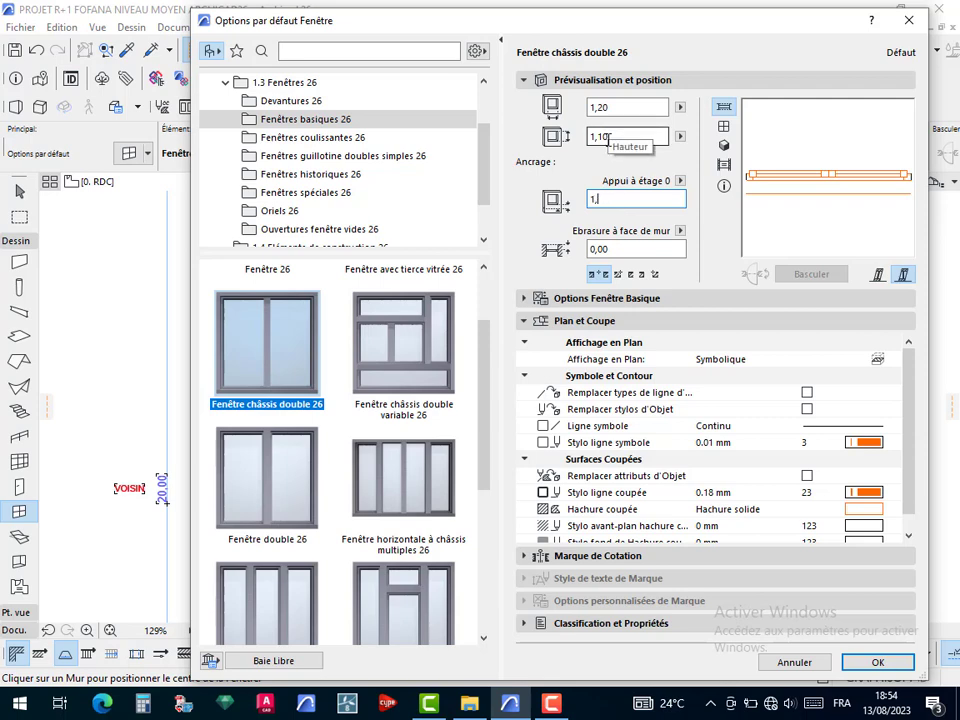
{"action": "type", "text": "1,10"}
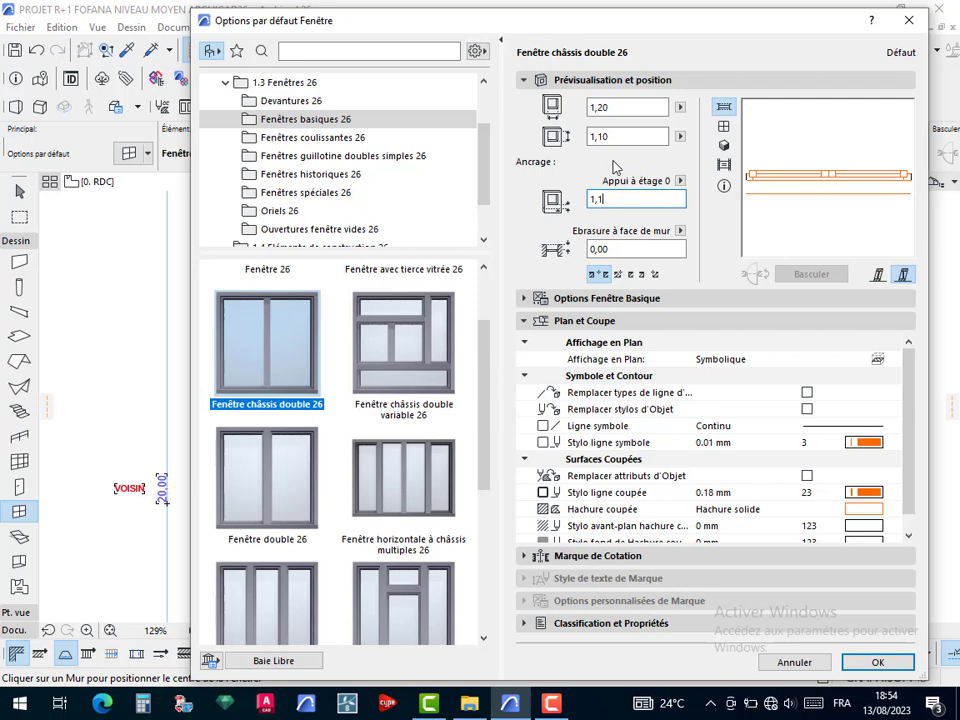
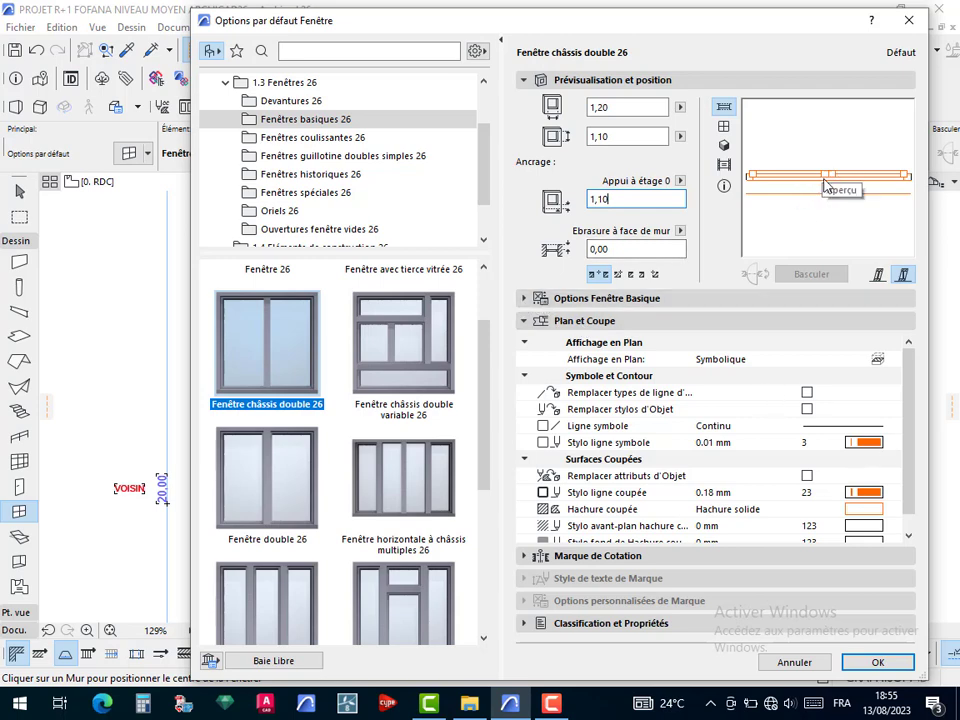
Set the window's symbol line pen to blue pen 6 and enable overriding the object's own pens
{"action": "left_click", "coordinate": [878, 444]}
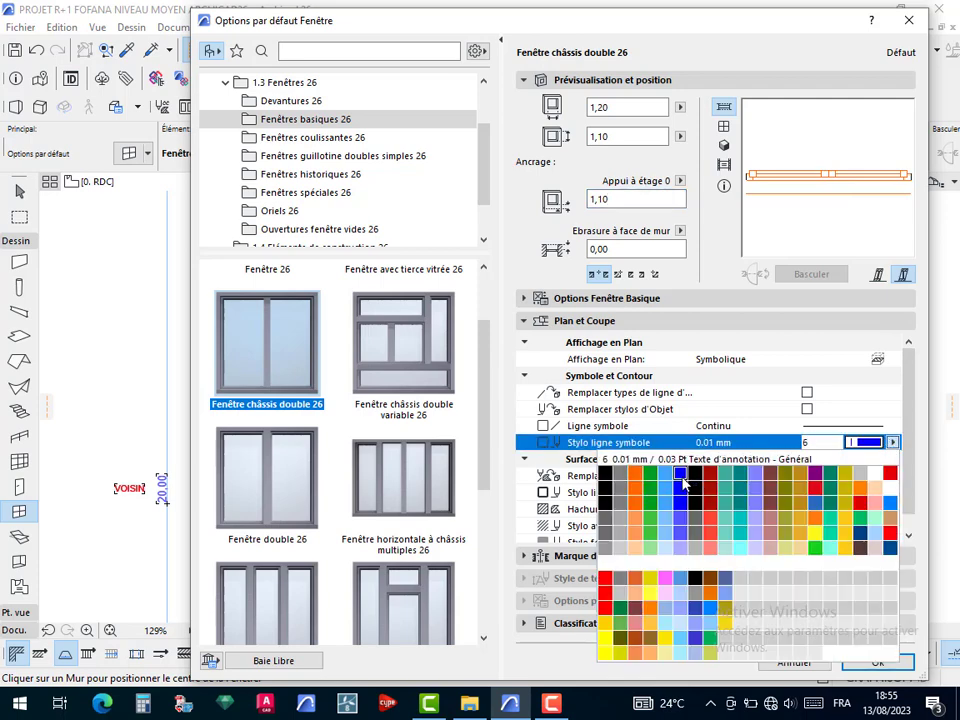
{"action": "left_click", "coordinate": [681, 486]}
{"action": "left_click", "coordinate": [807, 411]}
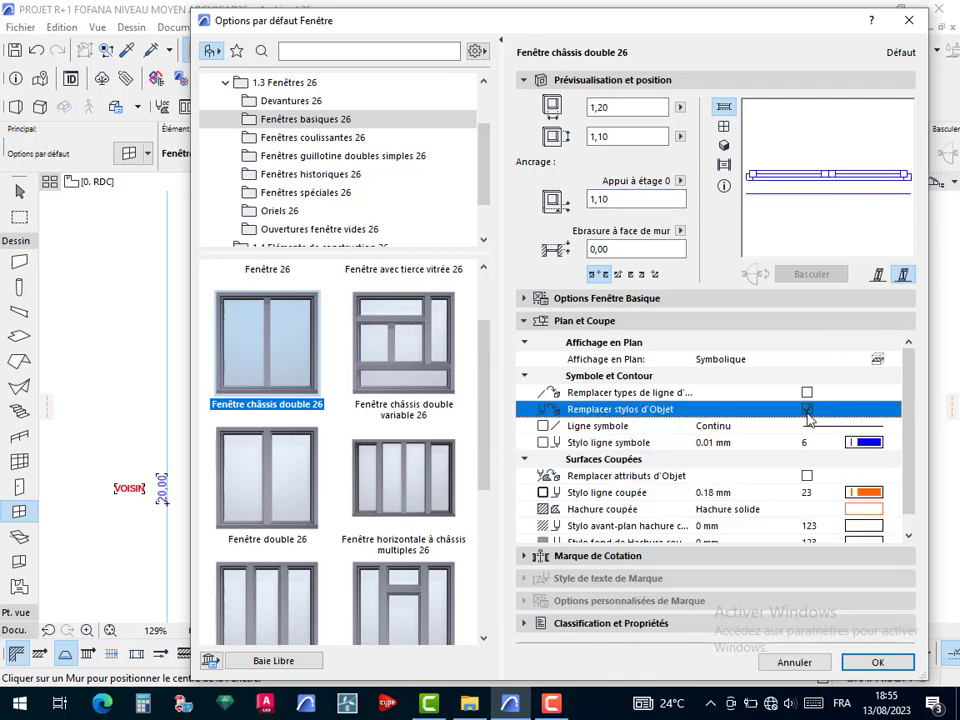
{"action": "left_click", "coordinate": [808, 414]}
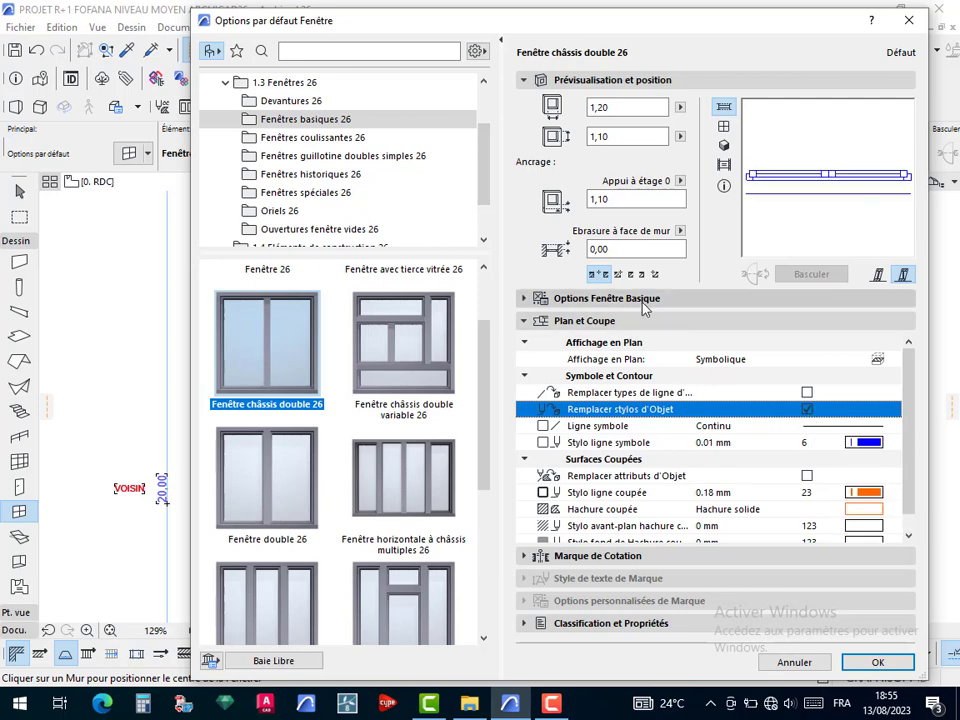
{"action": "scroll", "coordinate": [562, 433], "scroll_direction": "down", "scroll_amount": 1}
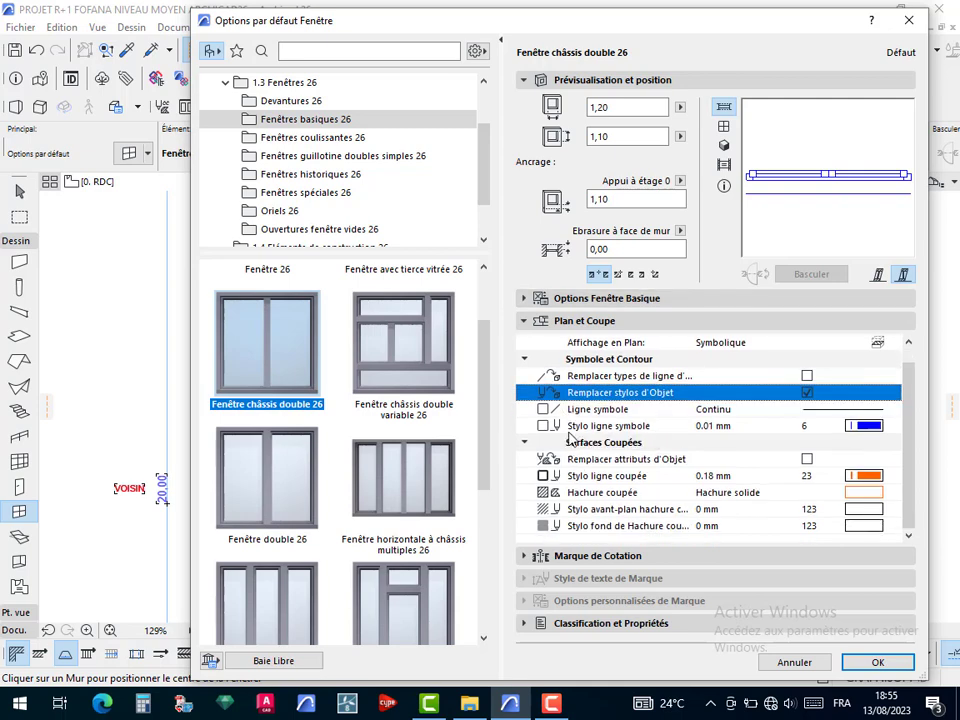
Make the window's frame width and sashes uniform, and enable the window handle
{"action": "left_click", "coordinate": [525, 300]}
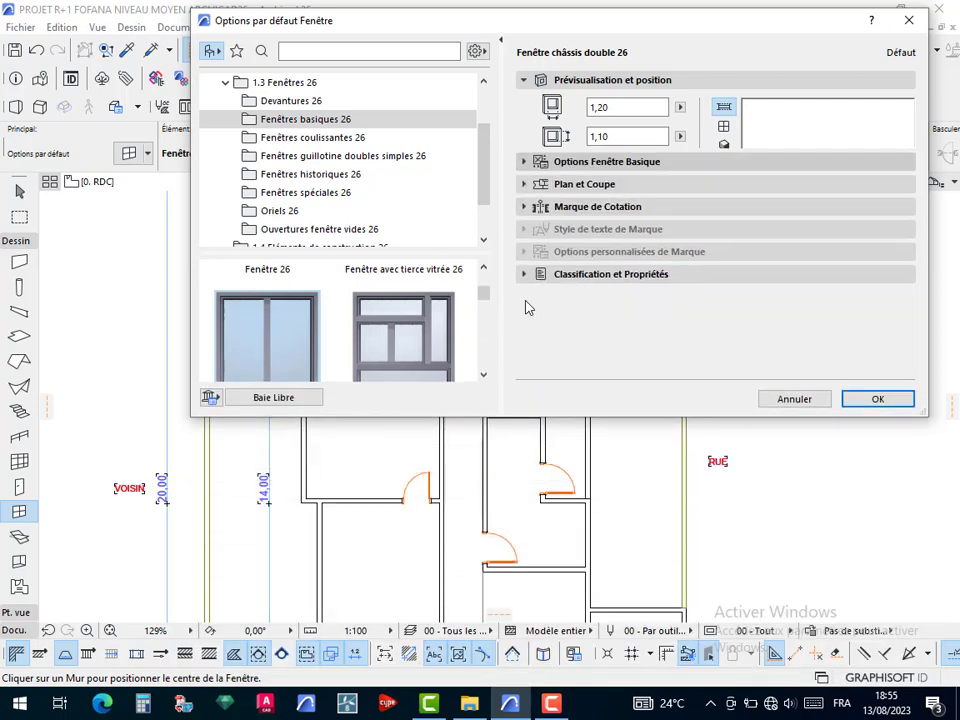
{"action": "left_click", "coordinate": [551, 127]}
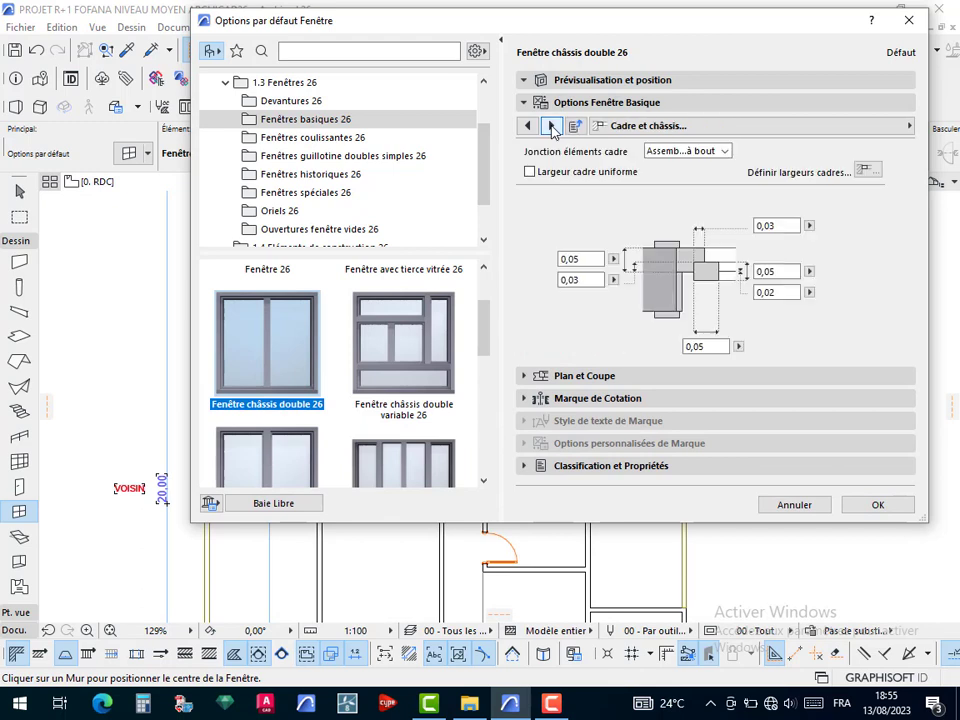
{"action": "left_click", "coordinate": [530, 174]}
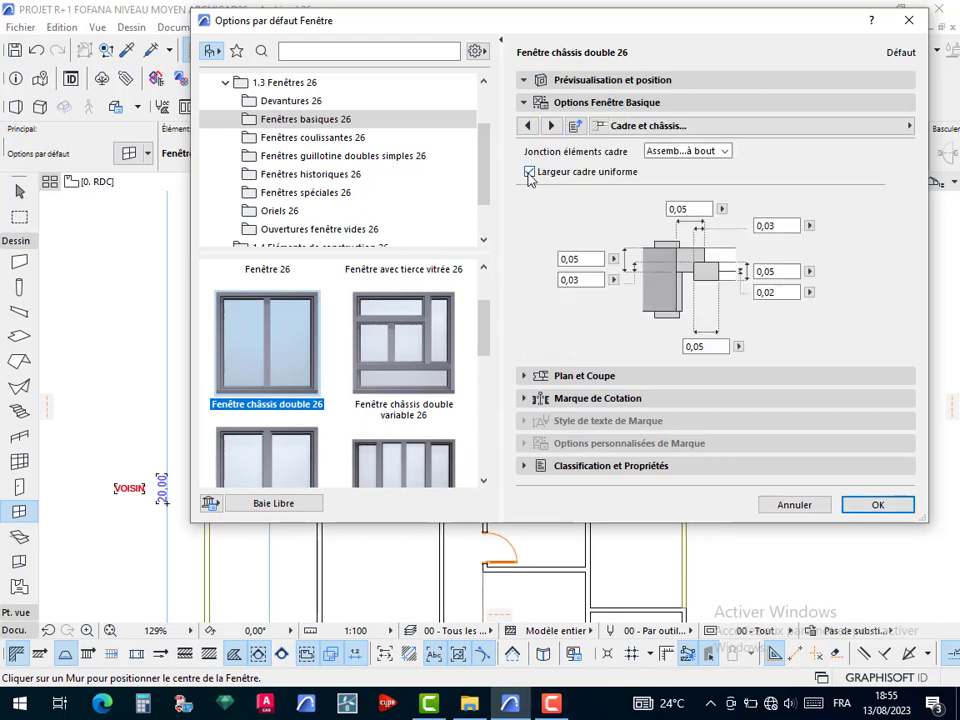
{"action": "left_click", "coordinate": [551, 127]}
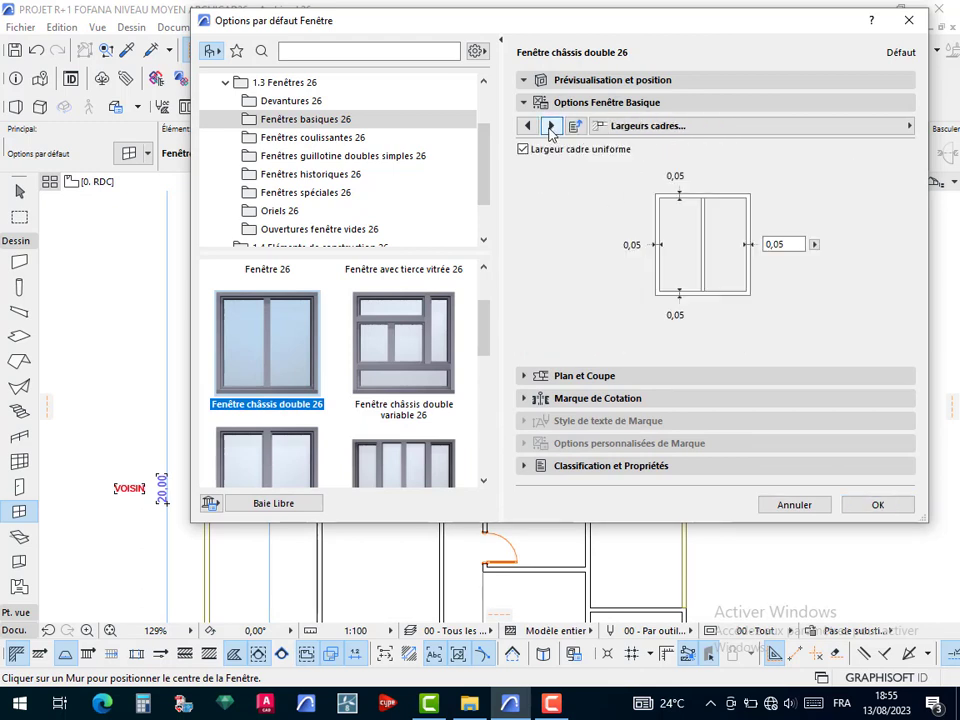
{"action": "left_click", "coordinate": [551, 127]}
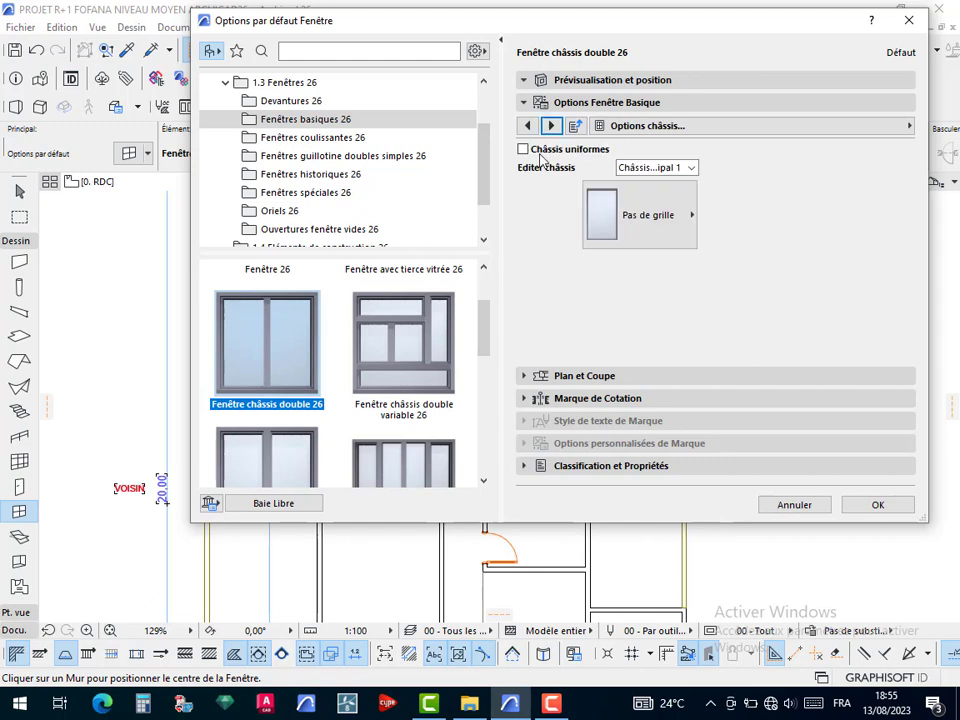
{"action": "left_click", "coordinate": [538, 150]}
{"action": "left_click", "coordinate": [550, 127]}
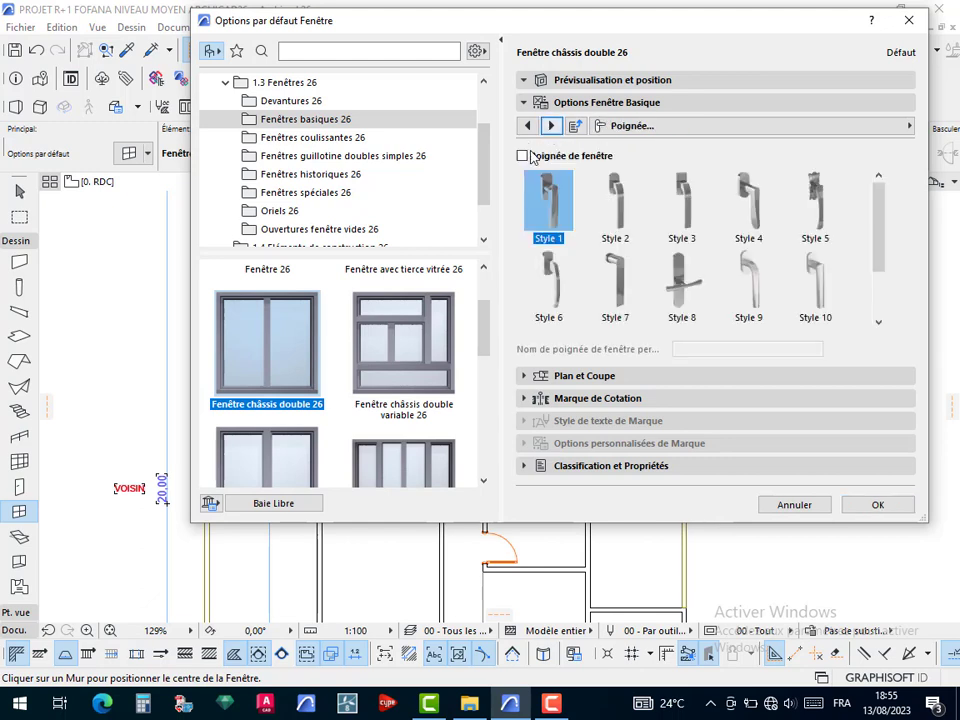
{"action": "left_click", "coordinate": [528, 156]}
Override the model view options for the window's 2D and 3D opening lines, and turn off the 3D opening line
{"action": "left_click", "coordinate": [550, 127]}
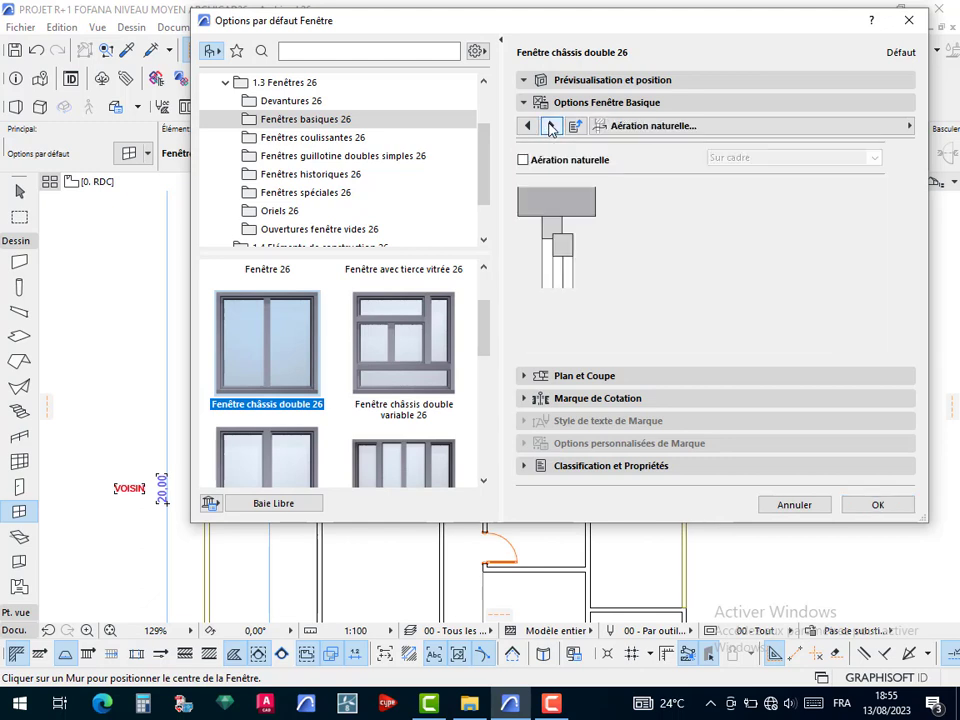
{"action": "left_click", "coordinate": [550, 127]}
{"action": "left_click", "coordinate": [550, 127]}
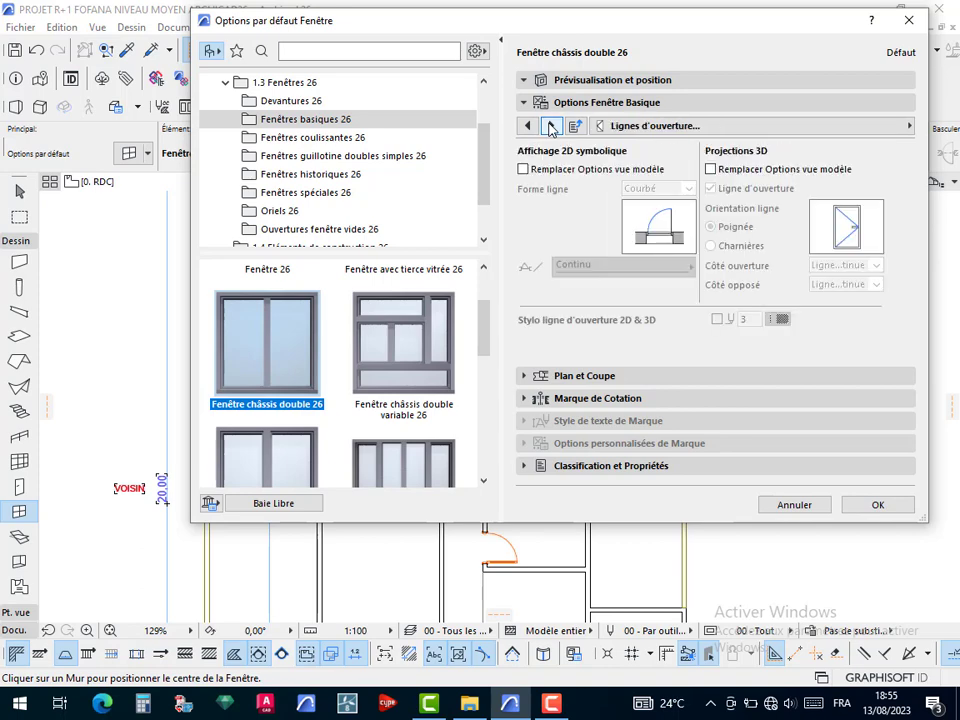
{"action": "left_click", "coordinate": [547, 168]}
{"action": "left_click", "coordinate": [712, 169]}
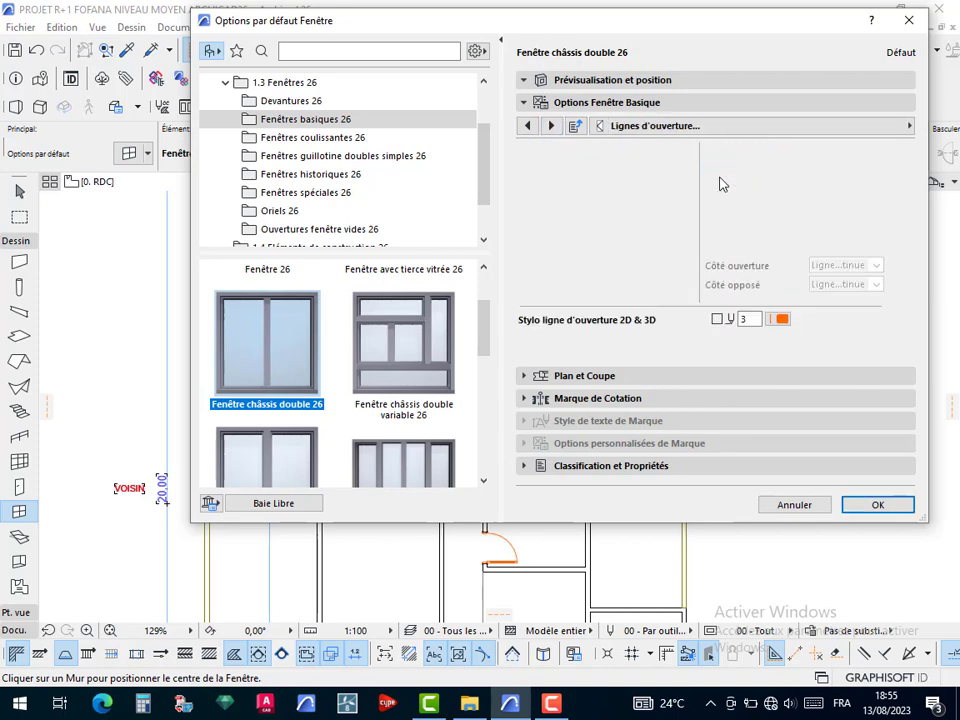
{"action": "left_click", "coordinate": [711, 189]}
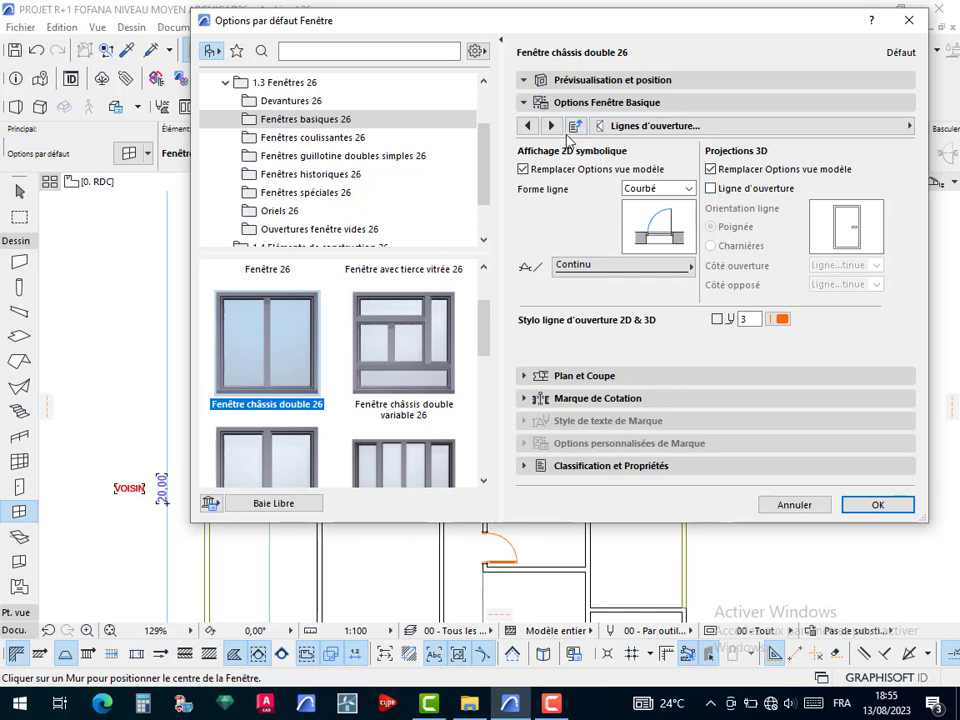
Assign Métal - Aluminium to the window's frame and sashes as uniform surfaces, and to its handle
{"action": "left_click", "coordinate": [550, 127]}
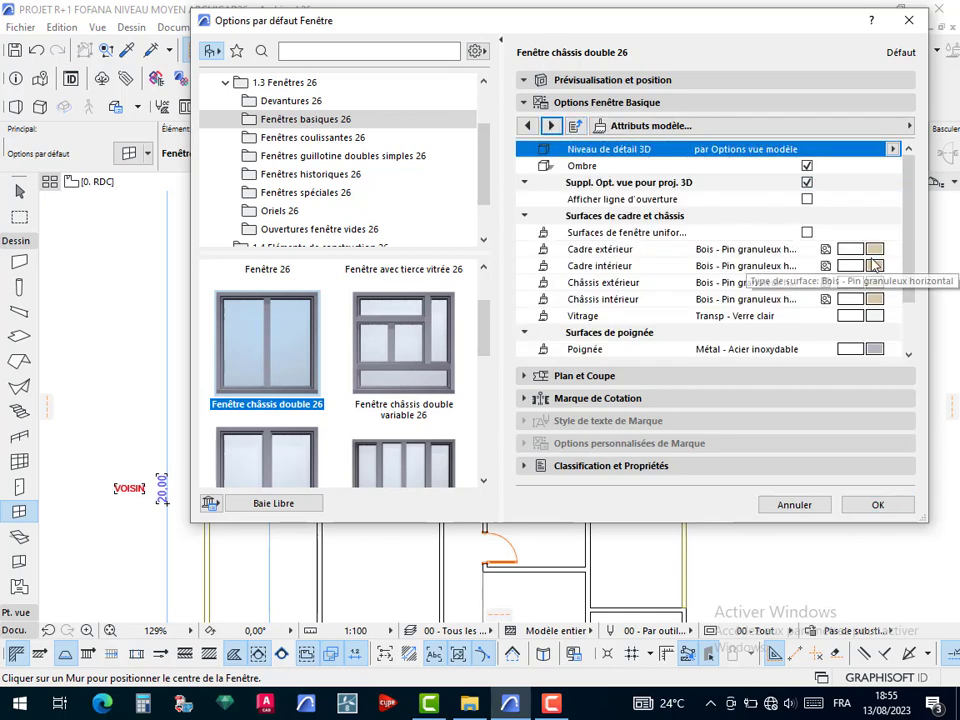
{"action": "left_click", "coordinate": [826, 249]}
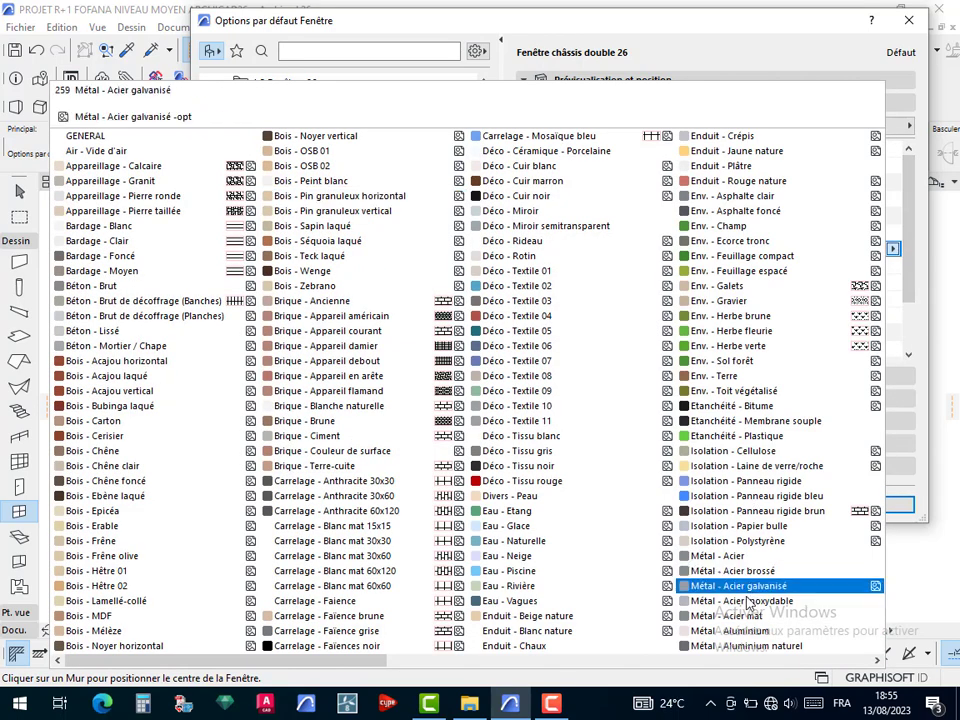
{"action": "left_click", "coordinate": [740, 630]}
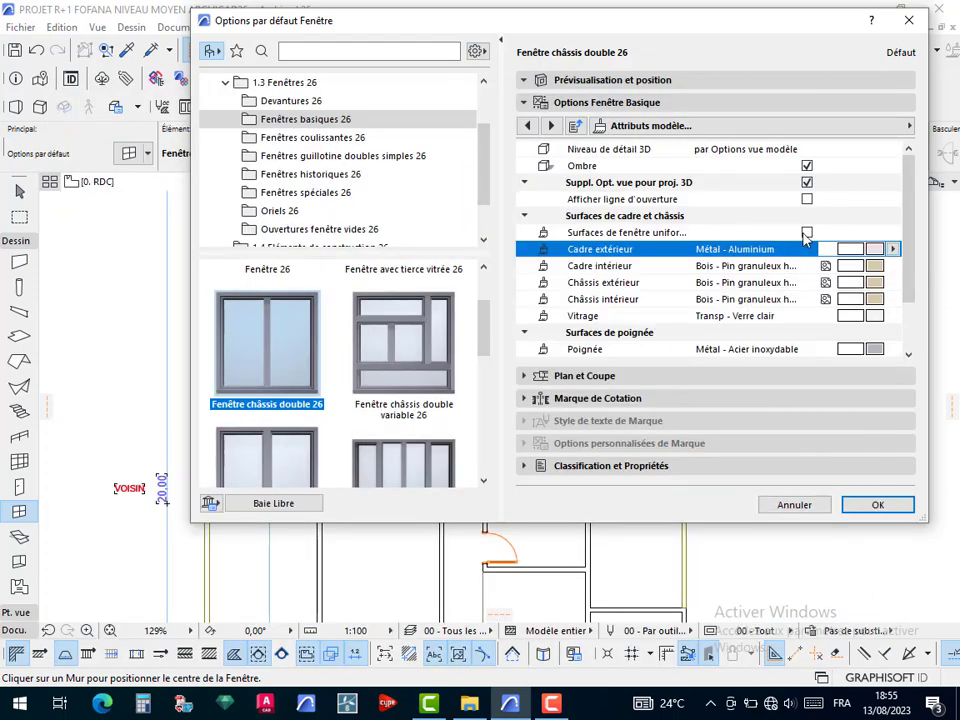
{"action": "left_click", "coordinate": [806, 232]}
{"action": "scroll", "coordinate": [786, 313], "scroll_direction": "down", "scroll_amount": 1}
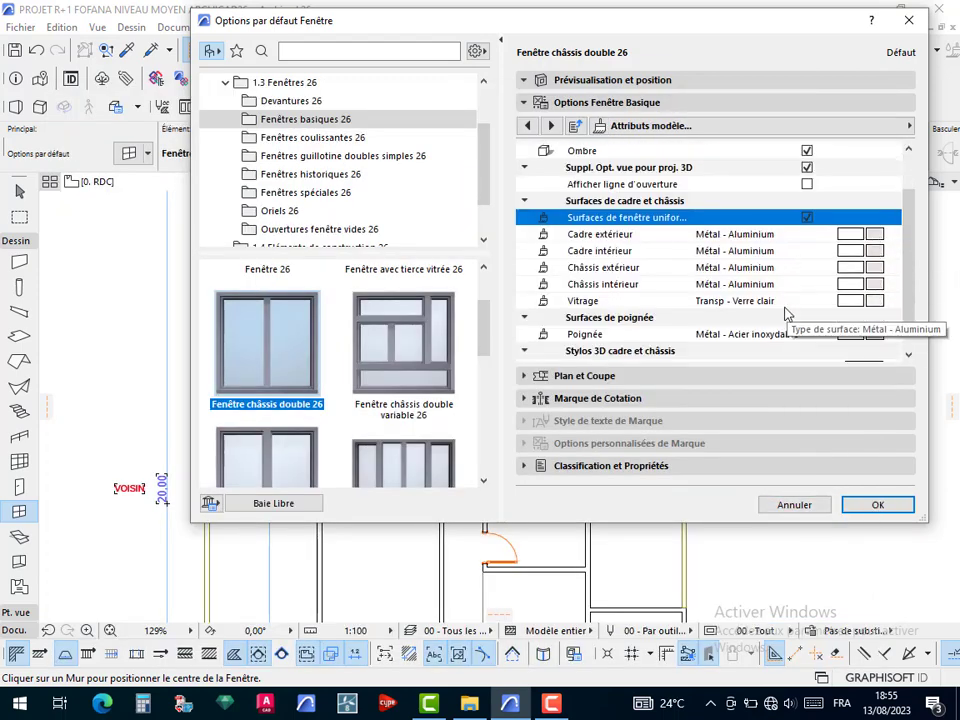
{"action": "scroll", "coordinate": [786, 313], "scroll_direction": "down", "scroll_amount": 1}
{"action": "left_click", "coordinate": [857, 300]}
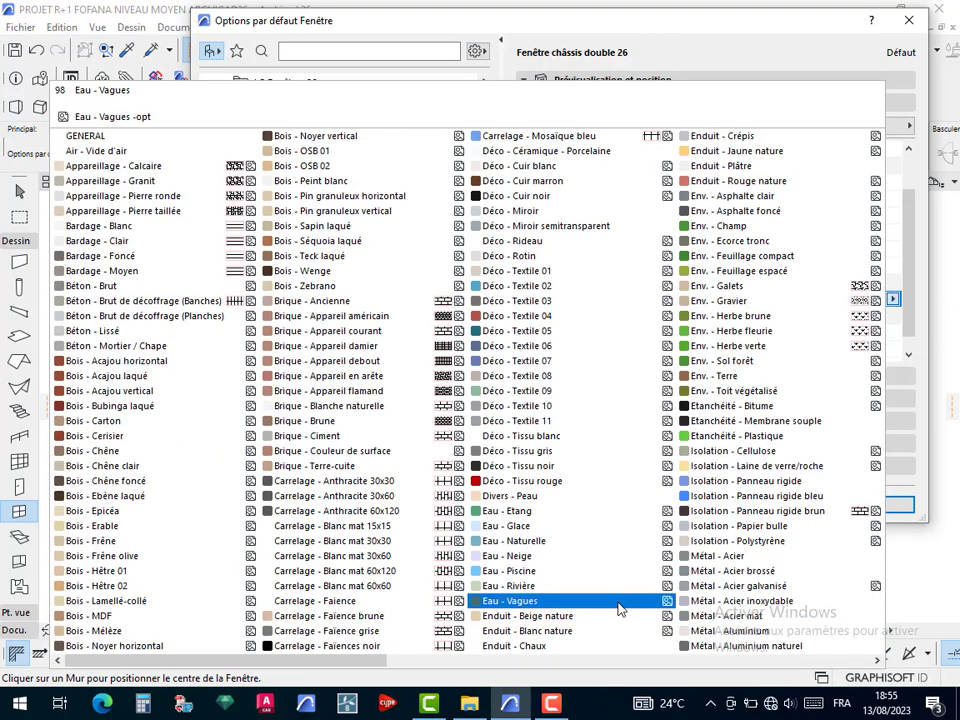
{"action": "left_click", "coordinate": [752, 631]}
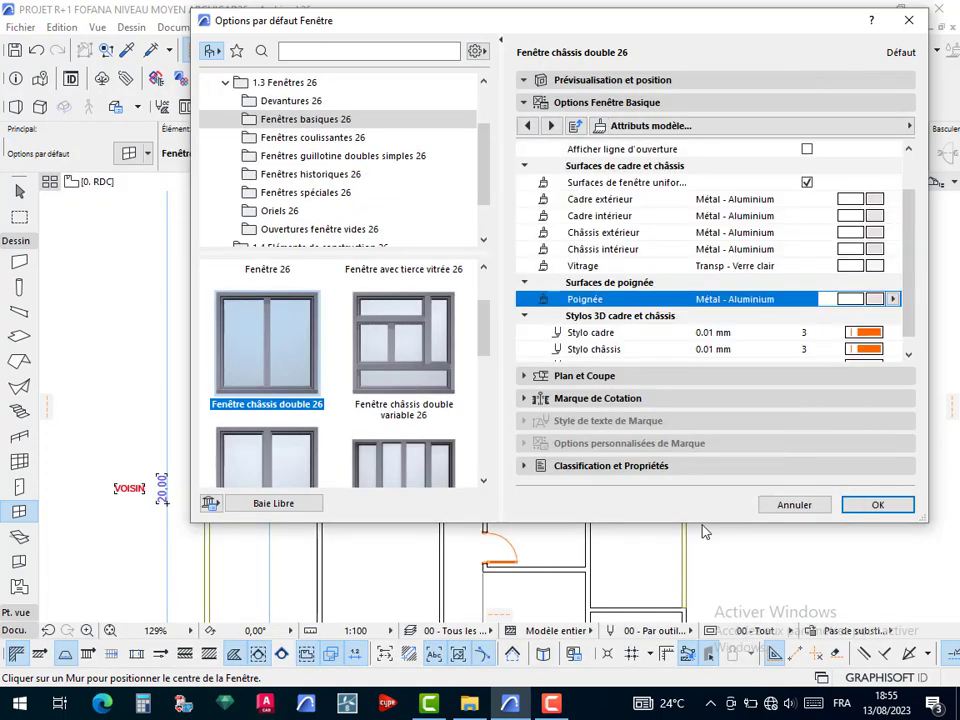
Check the window's reveal, plan and section, and position settings, and accept the default window options
{"action": "scroll", "coordinate": [650, 330], "scroll_direction": "down", "scroll_amount": 1}
{"action": "scroll", "coordinate": [645, 335], "scroll_direction": "up", "scroll_amount": 4}
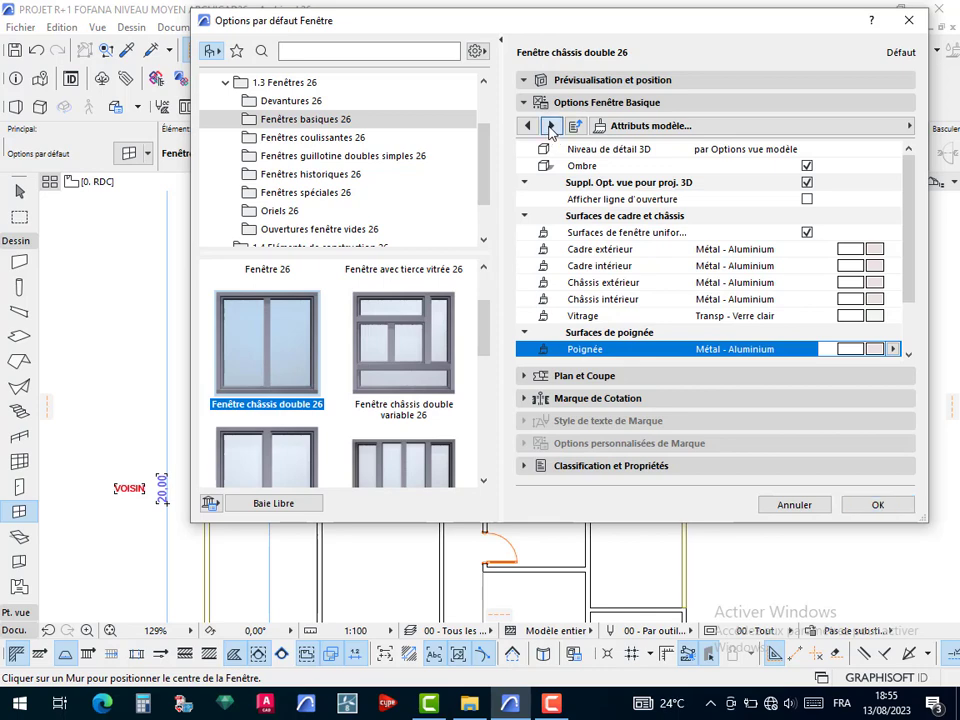
{"action": "left_click", "coordinate": [550, 126]}
{"action": "left_click", "coordinate": [550, 126]}
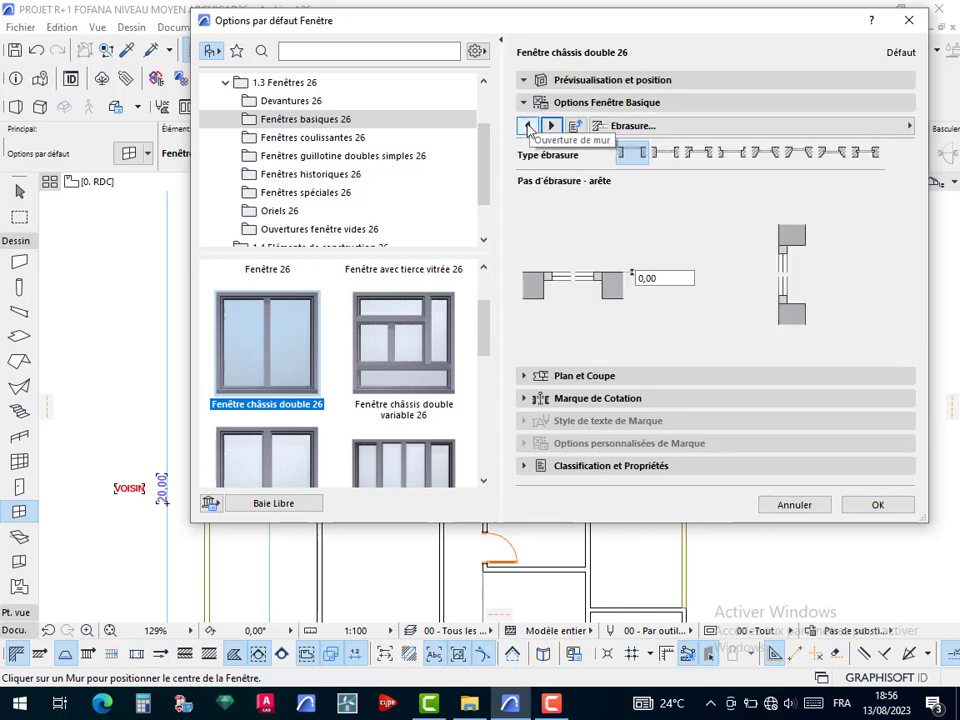
{"action": "left_click", "coordinate": [527, 126]}
{"action": "left_click", "coordinate": [555, 101]}
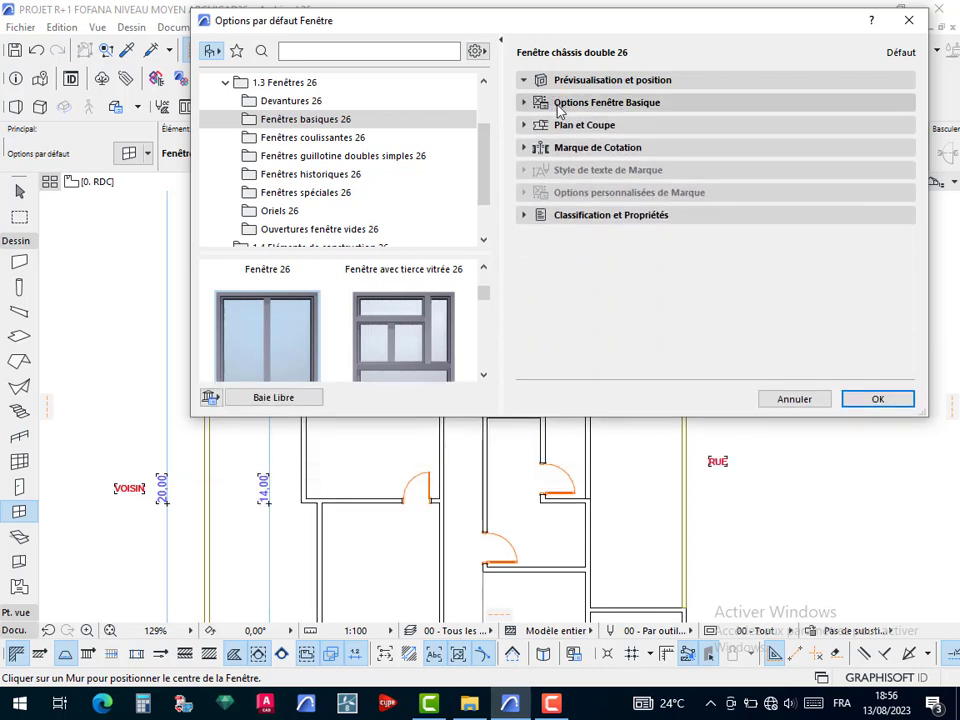
{"action": "left_click", "coordinate": [555, 125]}
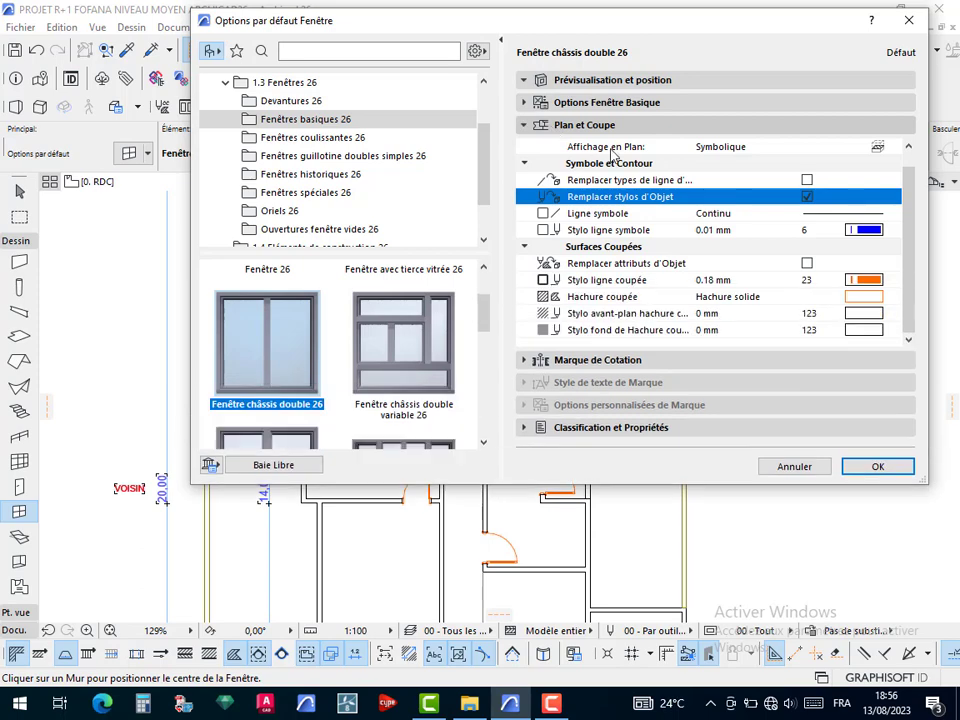
{"action": "left_click", "coordinate": [588, 360]}
{"action": "left_click", "coordinate": [528, 81]}
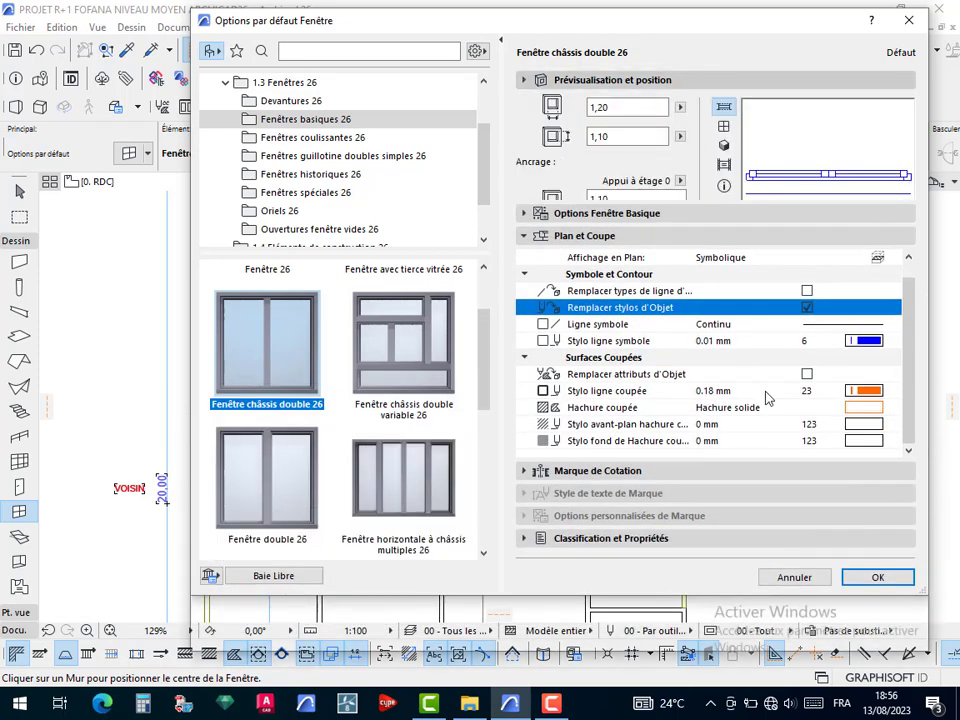
{"action": "left_click", "coordinate": [874, 662]}
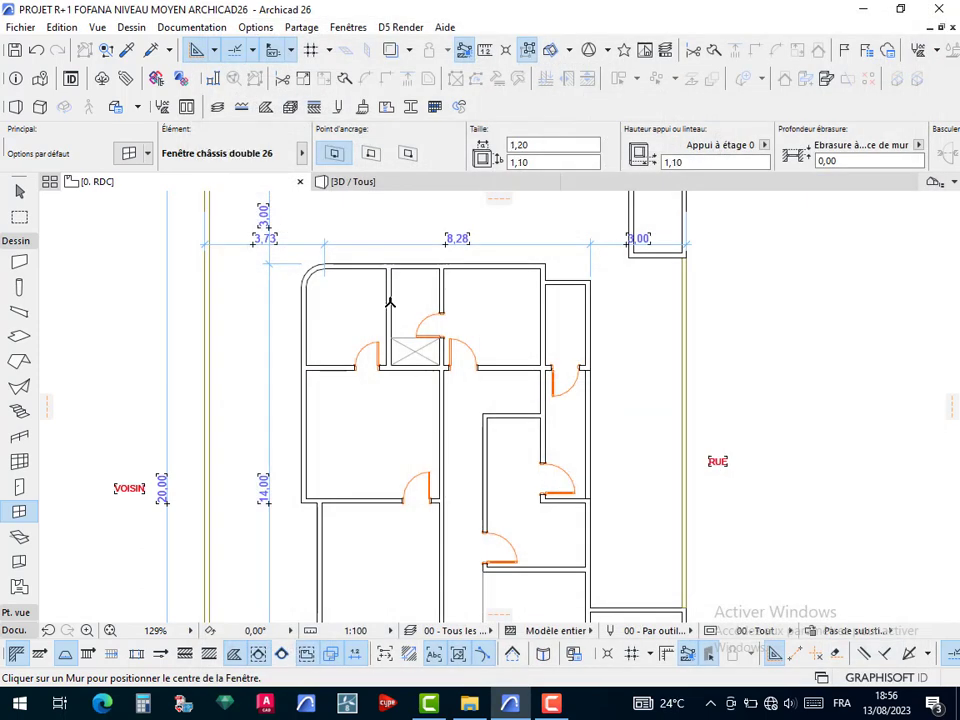
Place a 1.20 by 1.10 m double-sash window in the upper exterior wall of the largest top room, oriented toward the room
{"action": "scroll", "coordinate": [364, 279], "scroll_direction": "up", "scroll_amount": 5}
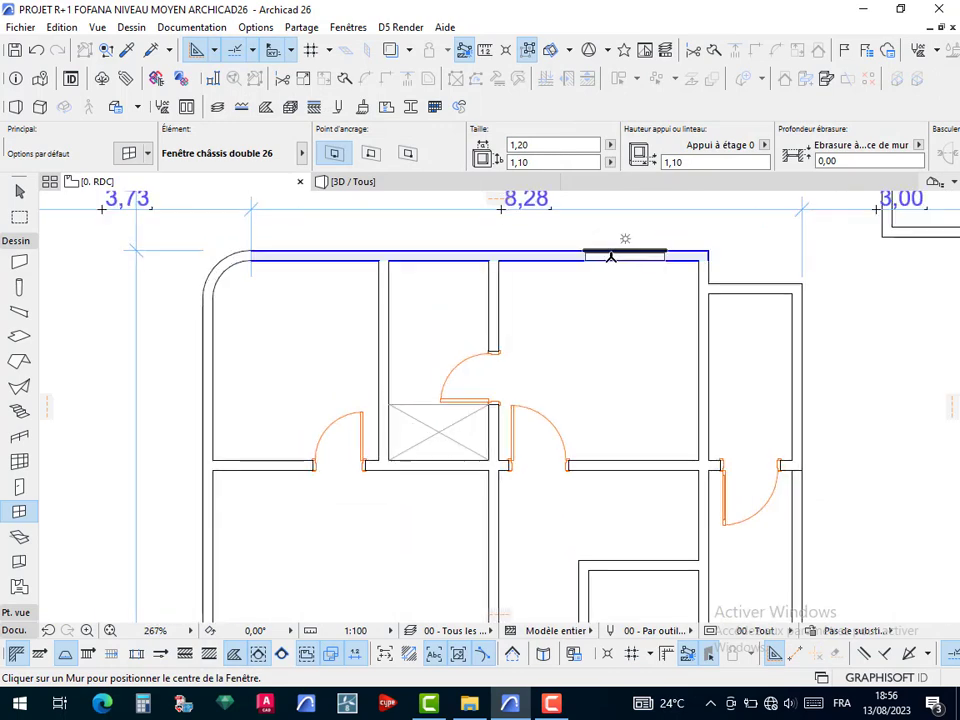
{"action": "scroll", "coordinate": [613, 268], "scroll_direction": "up", "scroll_amount": 3}
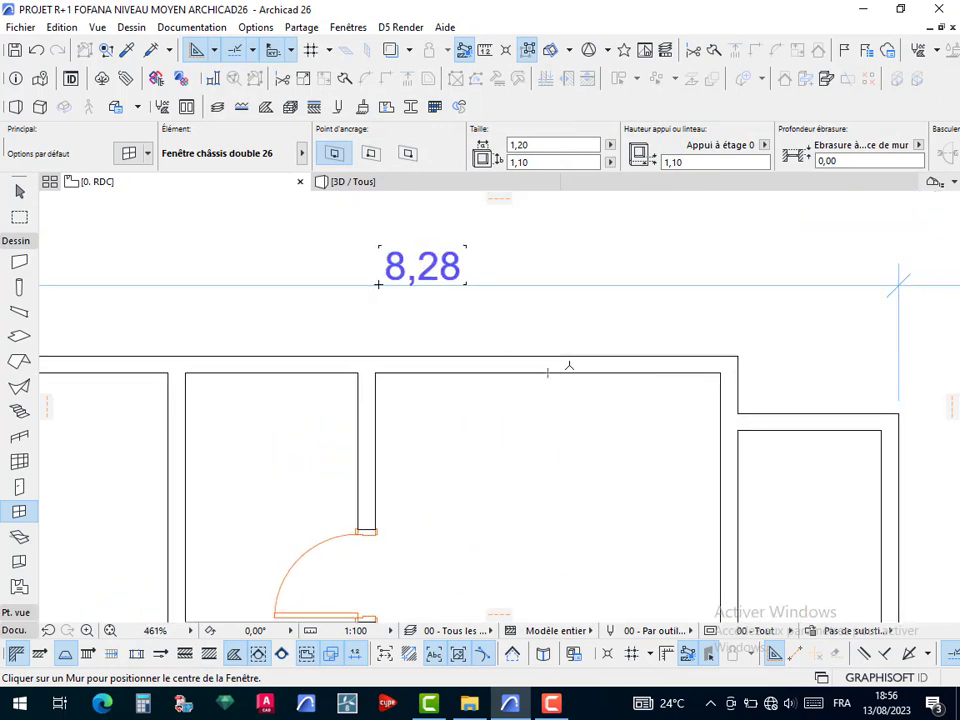
{"action": "left_click", "coordinate": [547, 385]}
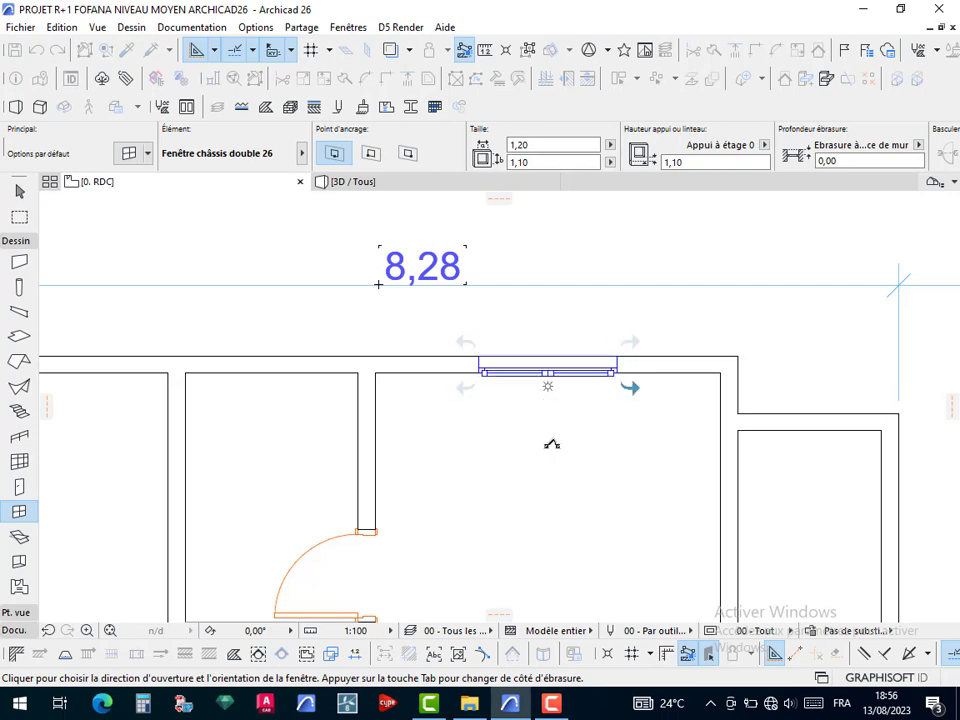
{"action": "left_click", "coordinate": [551, 444]}
Try placing a window from the outer face of the left exterior wall in the room below the curved-corner room, and undo it
{"action": "scroll", "coordinate": [565, 435], "scroll_direction": "down", "scroll_amount": 5}
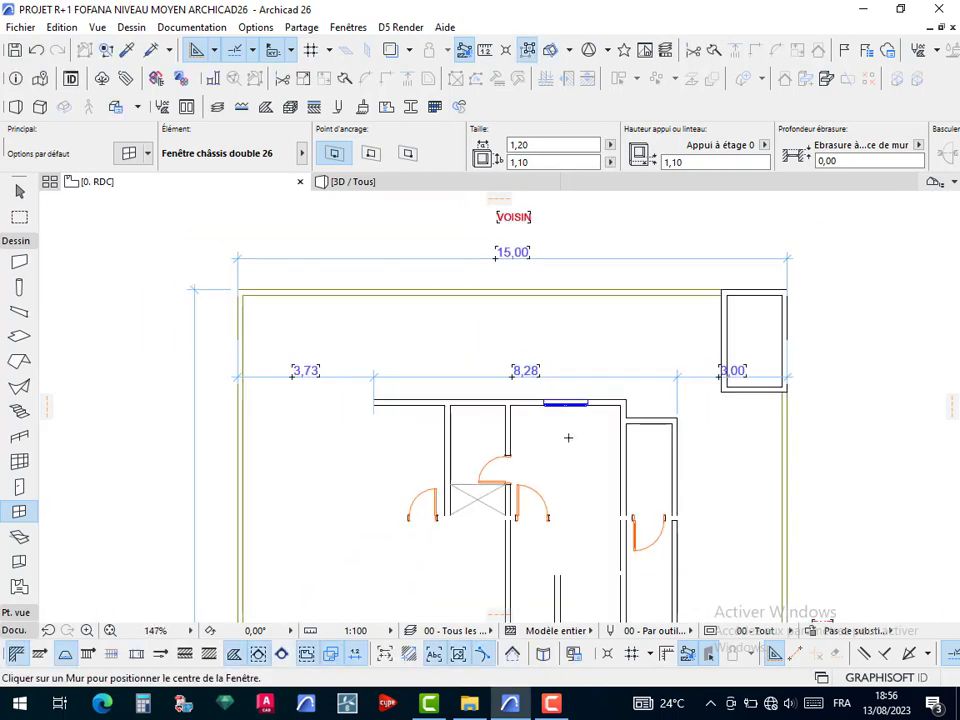
{"action": "scroll", "coordinate": [568, 437], "scroll_direction": "down", "scroll_amount": 1}
{"action": "middle_click_drag", "start_coordinate": [553, 465], "coordinate": [548, 321]}
{"action": "scroll", "coordinate": [401, 434], "scroll_direction": "up", "scroll_amount": 6}
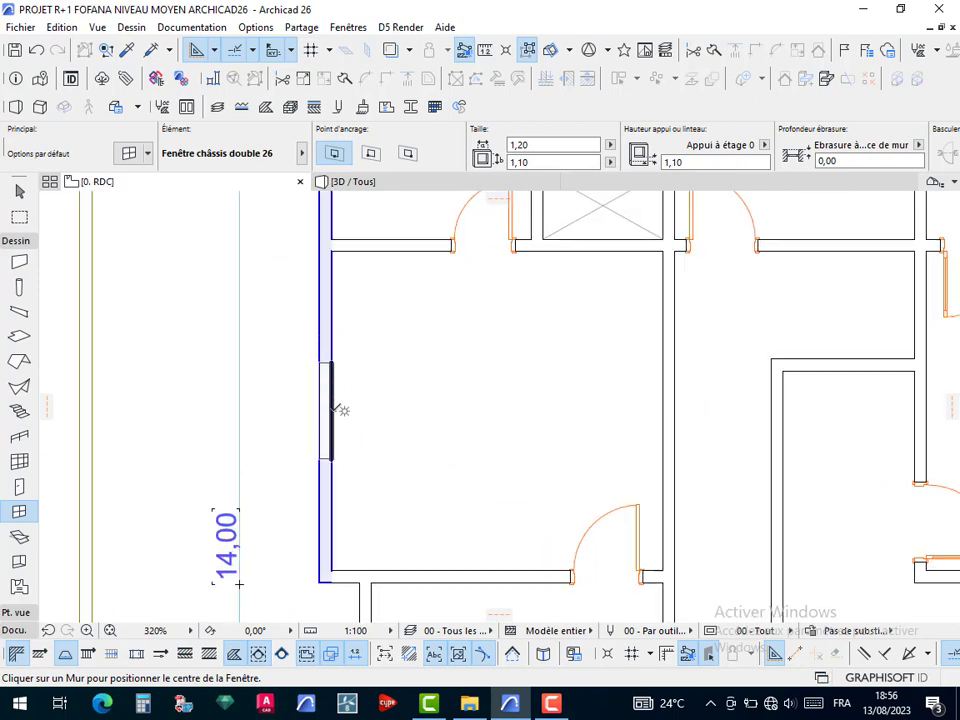
{"action": "left_click", "coordinate": [320, 410]}
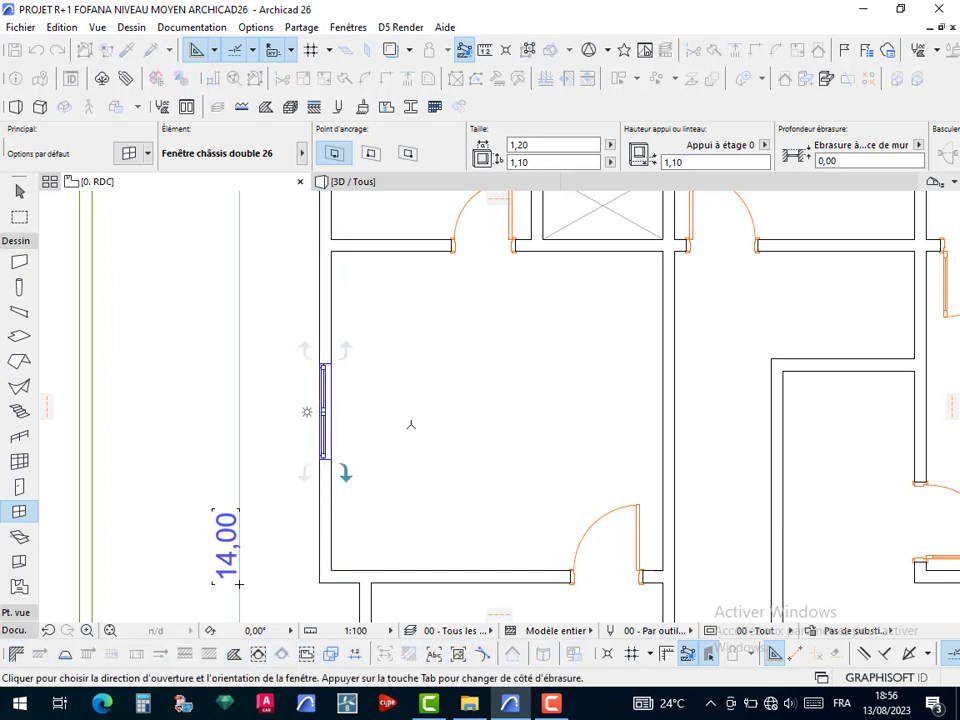
{"action": "left_click", "coordinate": [410, 424]}
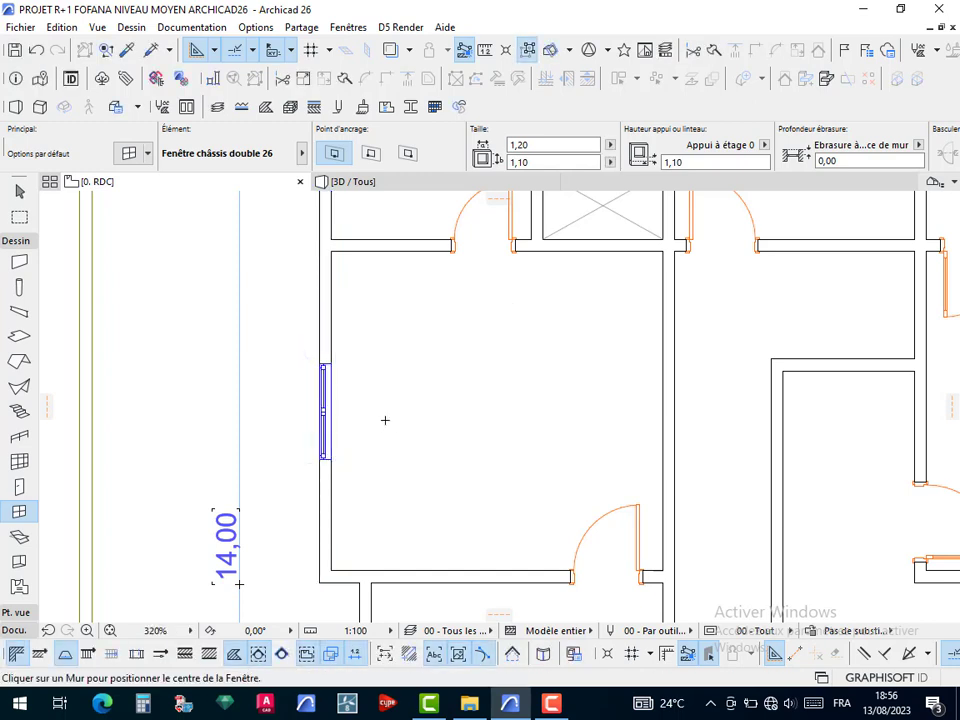
{"action": "key", "text": "ctrl+z"}
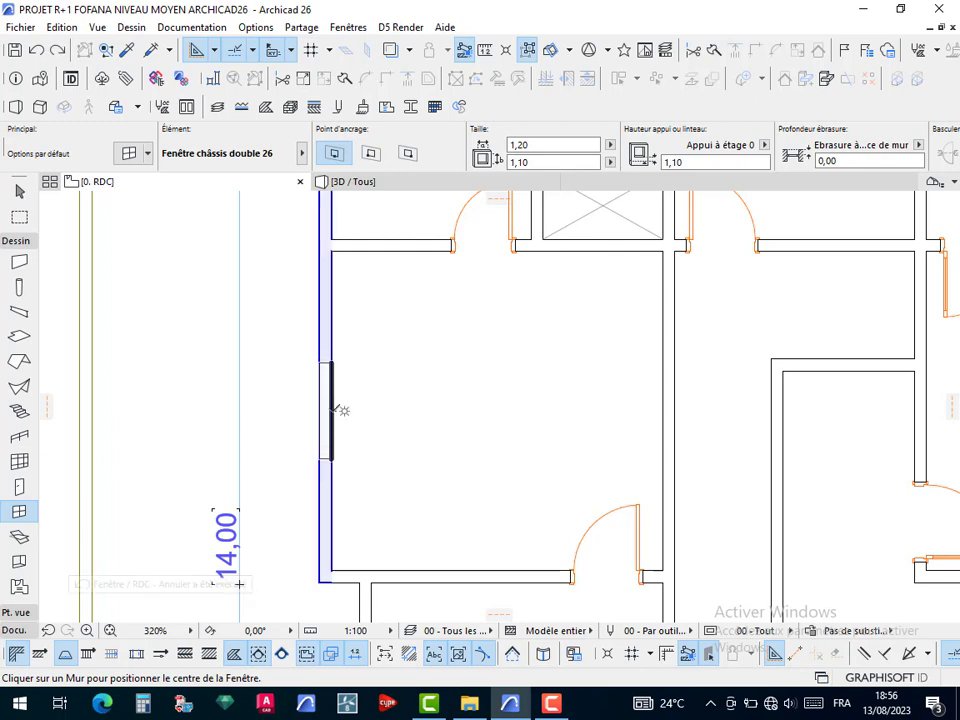
Place 1.20 by 1.10 m windows from the inner face of the left exterior walls in the middle room and the room below it
{"action": "left_click", "coordinate": [340, 410]}
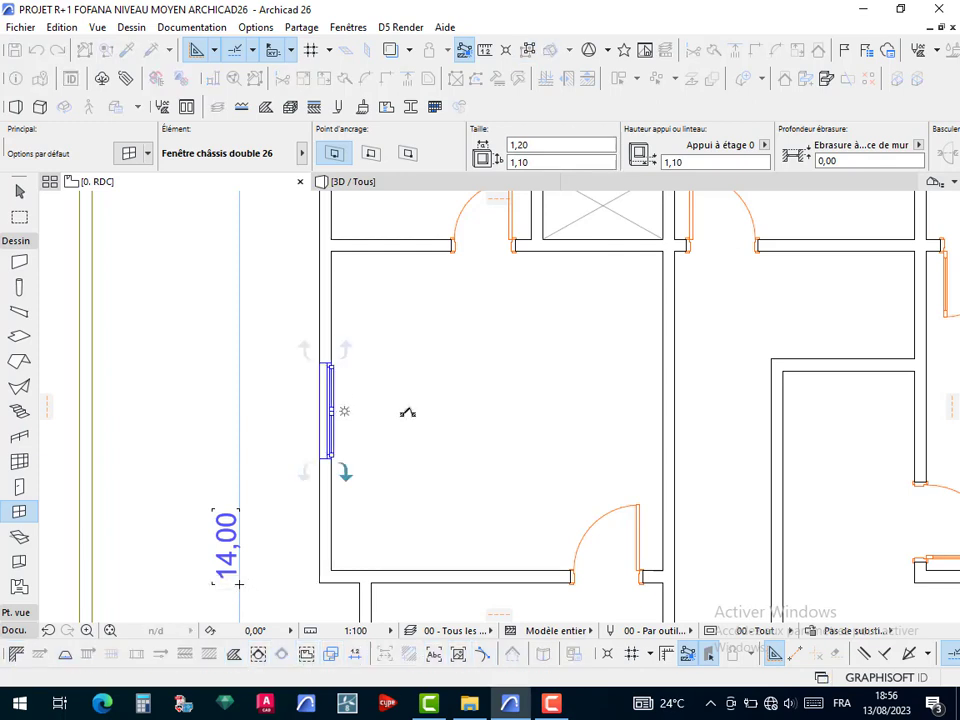
{"action": "left_click", "coordinate": [408, 412]}
{"action": "scroll", "coordinate": [424, 413], "scroll_direction": "down", "scroll_amount": 3}
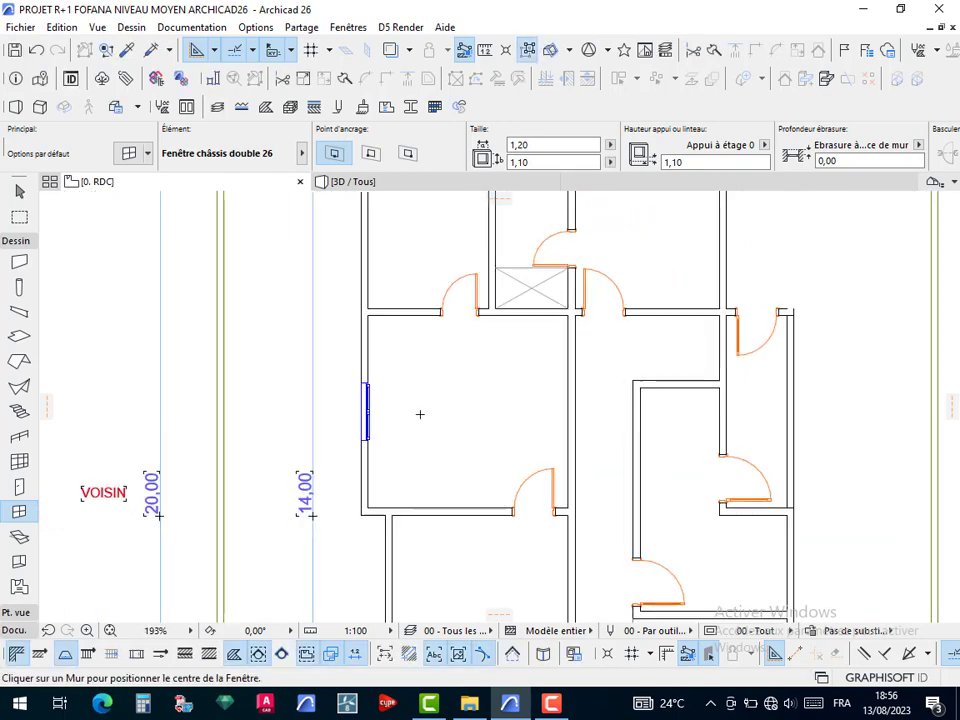
{"action": "scroll", "coordinate": [414, 429], "scroll_direction": "down", "scroll_amount": 2}
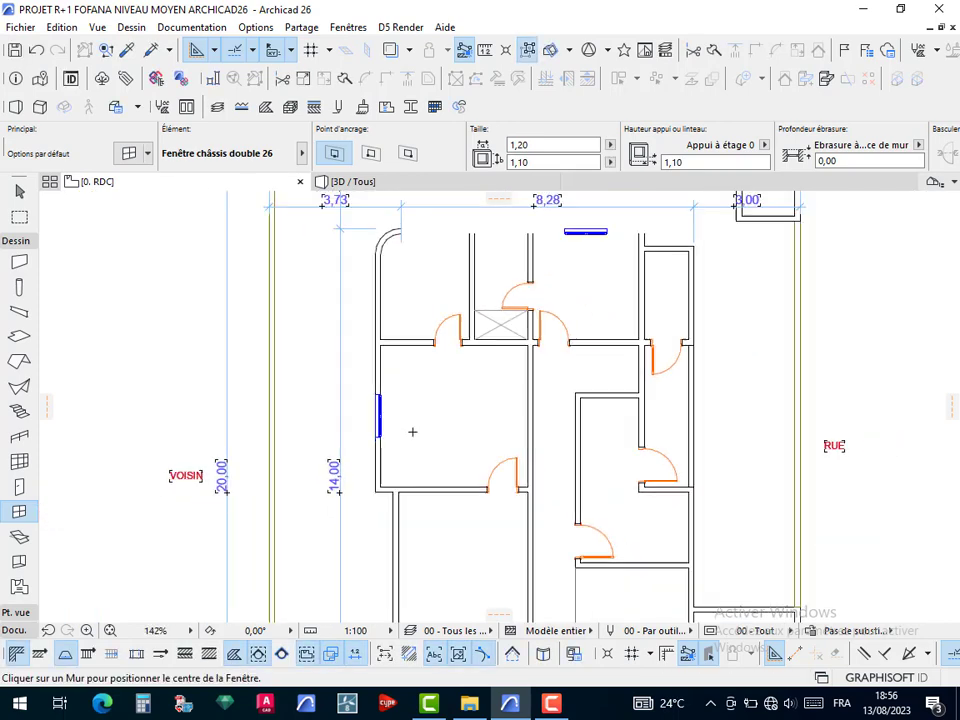
{"action": "middle_click_drag", "start_coordinate": [439, 491], "coordinate": [448, 377]}
{"action": "scroll", "coordinate": [412, 415], "scroll_direction": "up", "scroll_amount": 3}
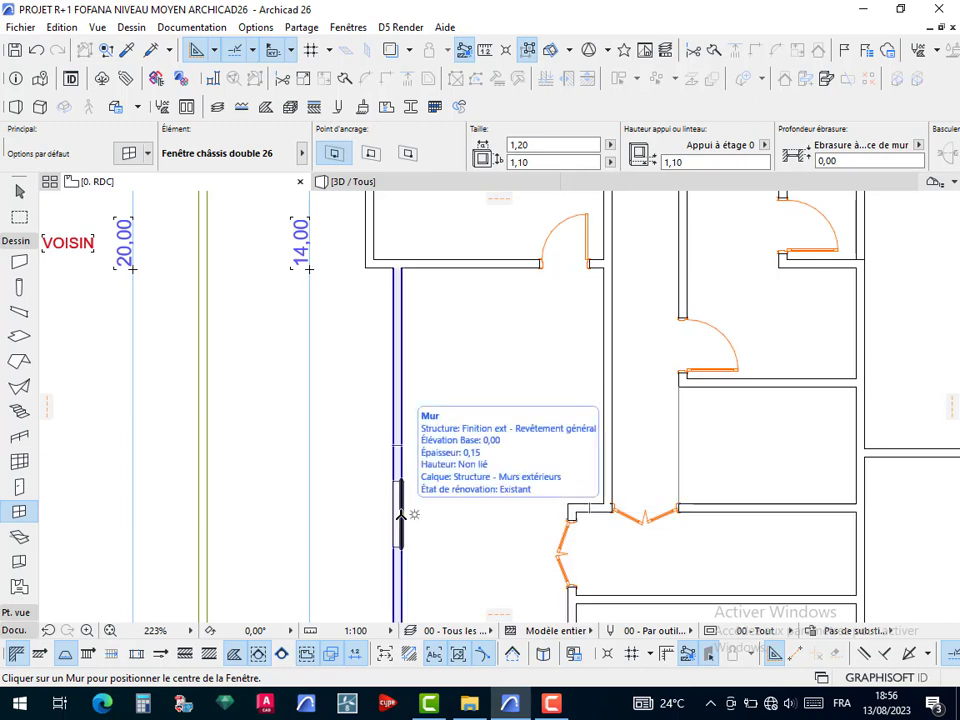
{"action": "left_click", "coordinate": [401, 377]}
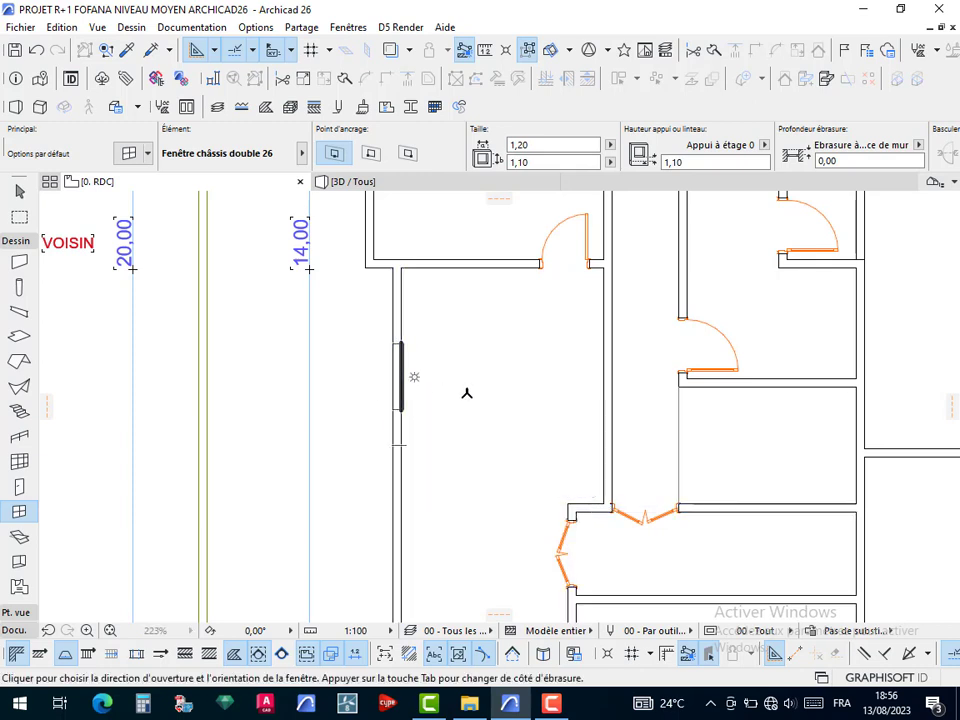
{"action": "left_click", "coordinate": [467, 390]}
Place a 1.20 by 1.10 m window in the bottom wall of the lower-left room, oriented toward the interior
{"action": "scroll", "coordinate": [467, 390], "scroll_direction": "down", "scroll_amount": 4}
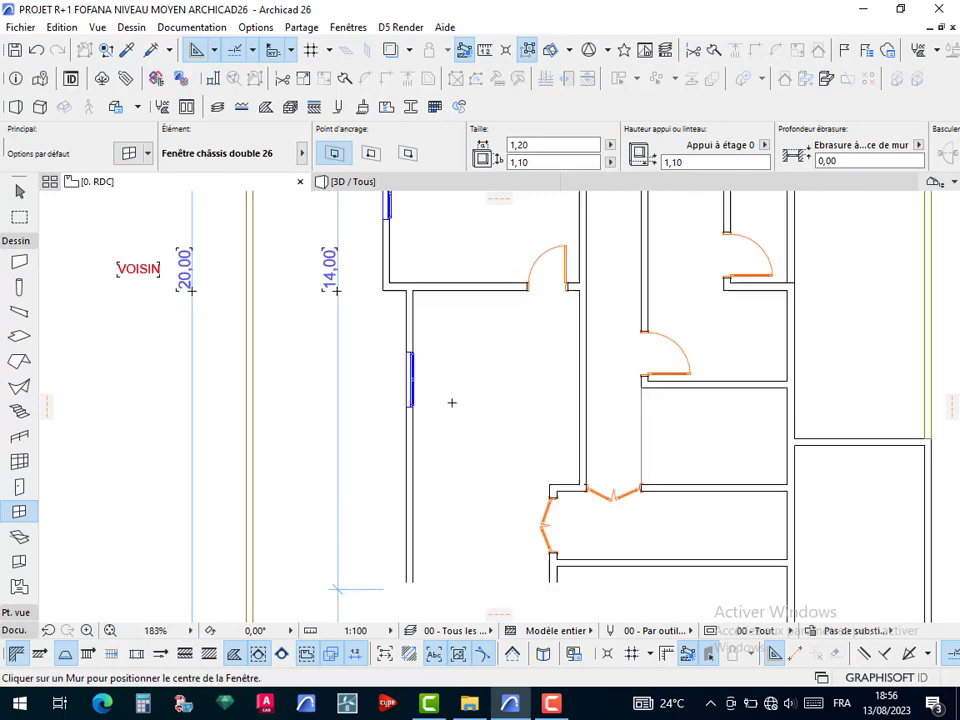
{"action": "scroll", "coordinate": [471, 524], "scroll_direction": "up", "scroll_amount": 5}
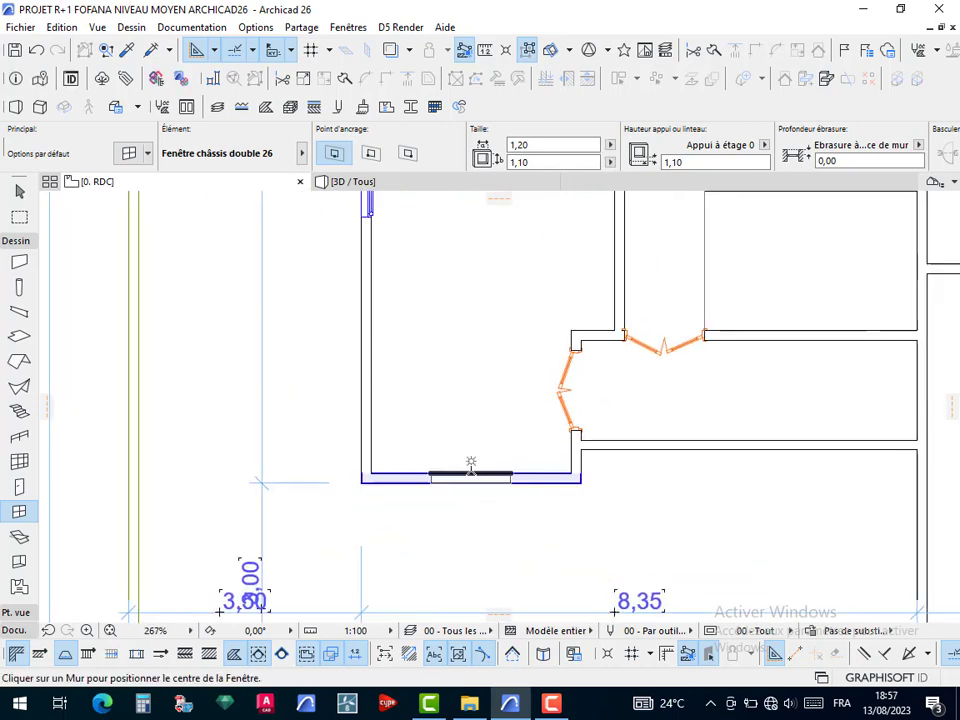
{"action": "left_click", "coordinate": [471, 472]}
{"action": "left_click", "coordinate": [471, 424]}
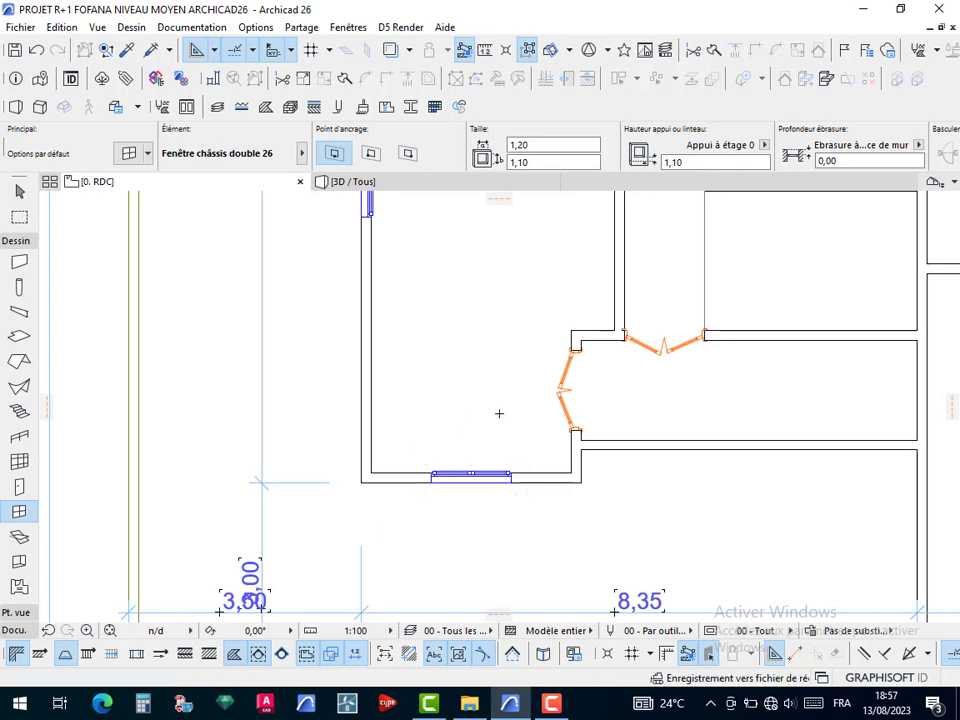
Place a 1.20 by 1.10 m window in the street-side exterior wall of the L-shaped room at the middle of the plan
{"action": "scroll", "coordinate": [503, 412], "scroll_direction": "down", "scroll_amount": 4}
{"action": "middle_click_drag", "start_coordinate": [510, 413], "coordinate": [430, 563]}
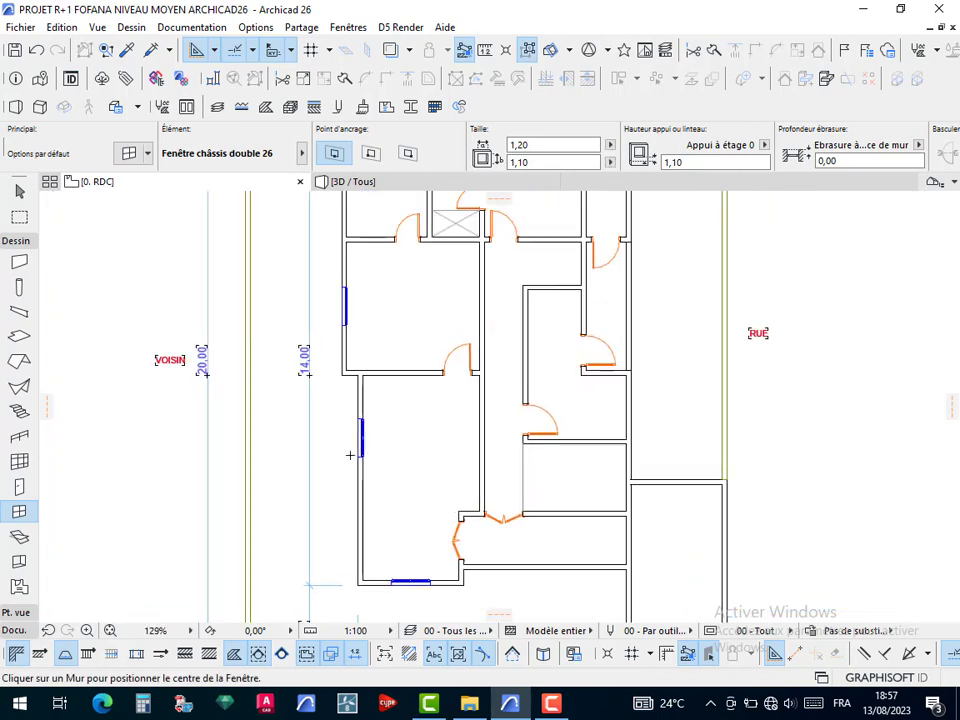
{"action": "middle_click_drag", "start_coordinate": [573, 393], "coordinate": [488, 511]}
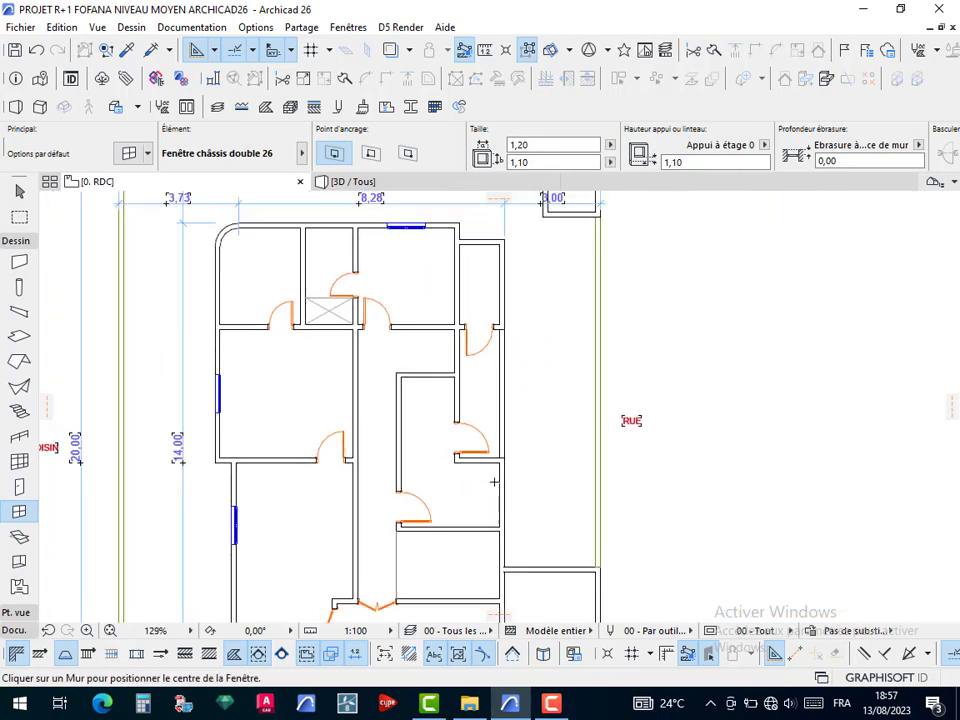
{"action": "scroll", "coordinate": [494, 482], "scroll_direction": "up", "scroll_amount": 5}
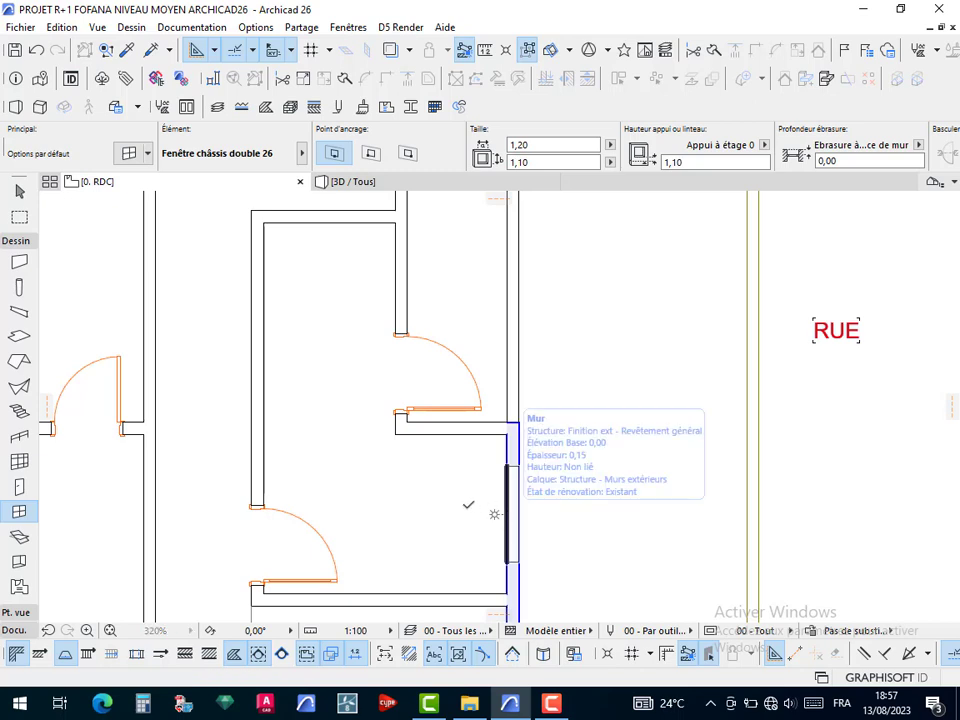
{"action": "left_click", "coordinate": [494, 514]}
{"action": "left_click", "coordinate": [478, 347]}
Set the window size to 0.70 by 0.70 m with a 1.20 m sill, and place one in the narrow top-right room's upper wall
{"action": "middle_click_drag", "start_coordinate": [482, 369], "coordinate": [518, 622]}
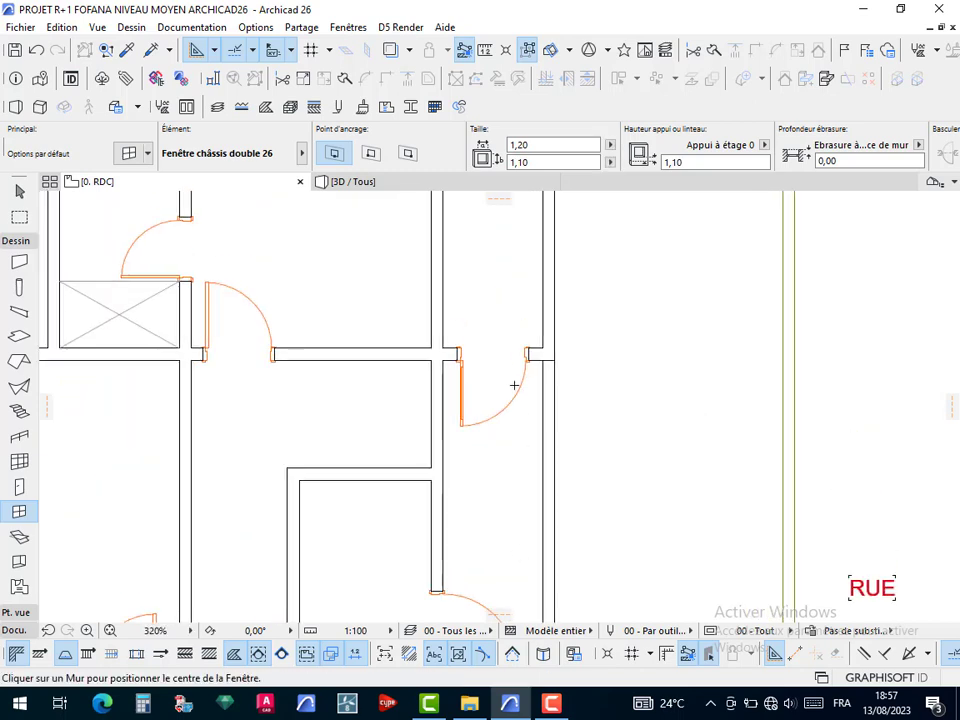
{"action": "middle_click_drag", "start_coordinate": [526, 420], "coordinate": [589, 652]}
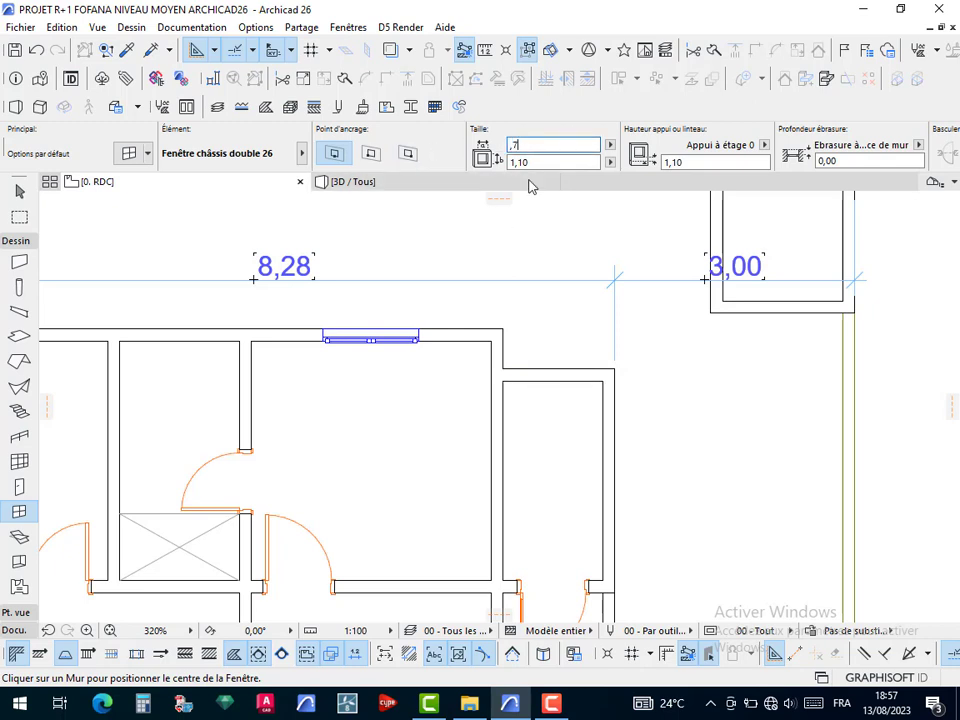
{"action": "key", "text": "Tab"}
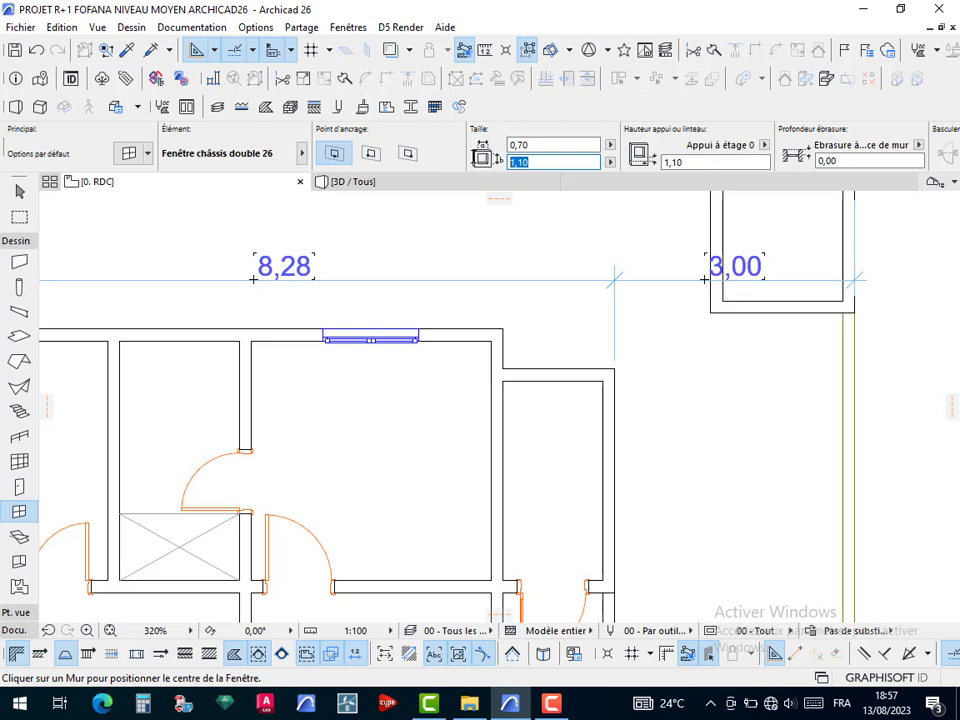
{"action": "left_click", "coordinate": [675, 163]}
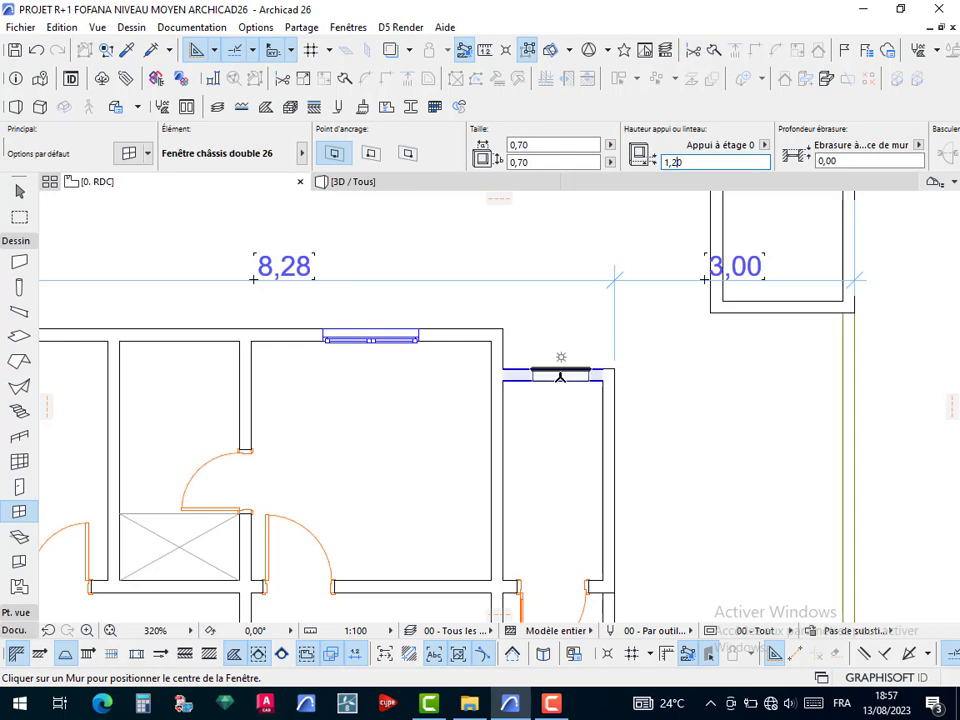
{"action": "left_click", "coordinate": [553, 392]}
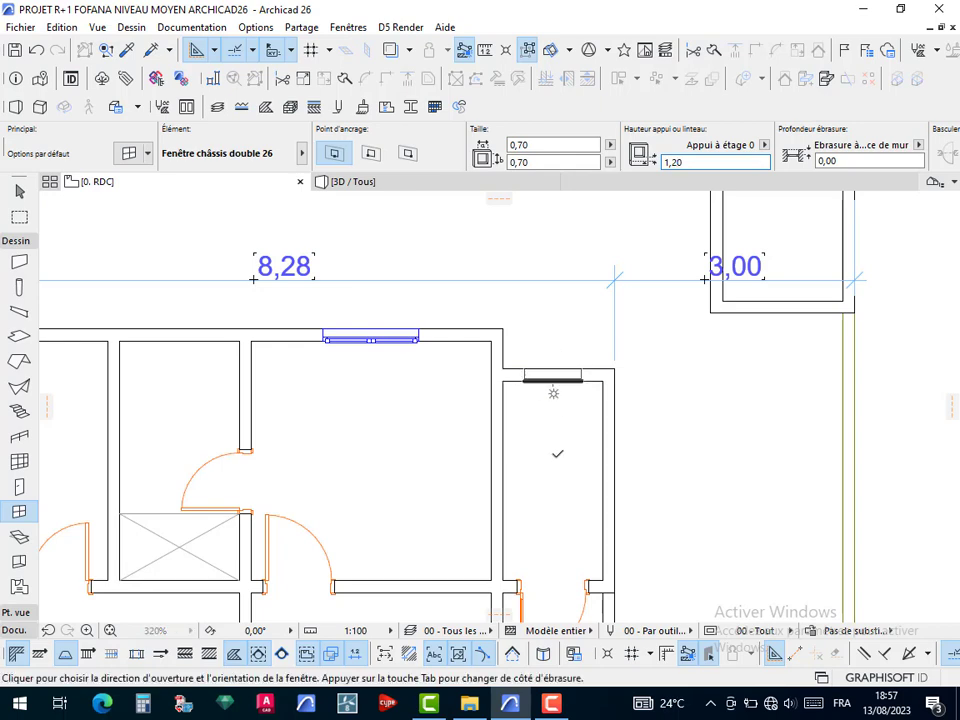
{"action": "left_click", "coordinate": [555, 452]}
Place 0.70 by 0.70 m windows in the upper exterior wall of the small room beside the crossed shaft and of the rounded-corner room
{"action": "scroll", "coordinate": [604, 420], "scroll_direction": "down", "scroll_amount": 3}
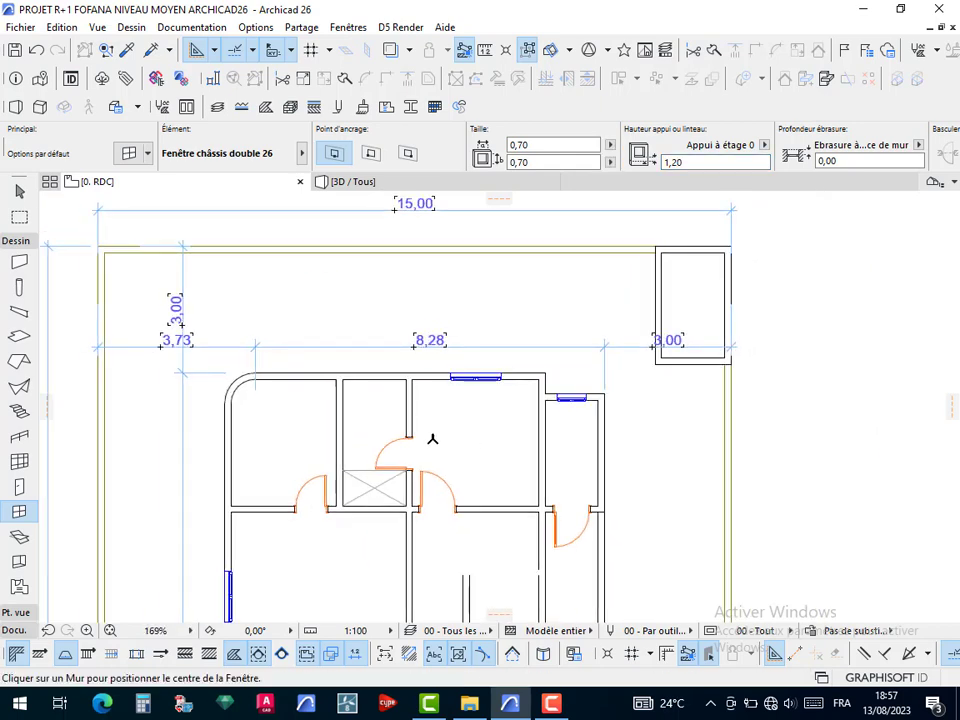
{"action": "scroll", "coordinate": [431, 439], "scroll_direction": "up", "scroll_amount": 1}
{"action": "scroll", "coordinate": [385, 378], "scroll_direction": "up", "scroll_amount": 2}
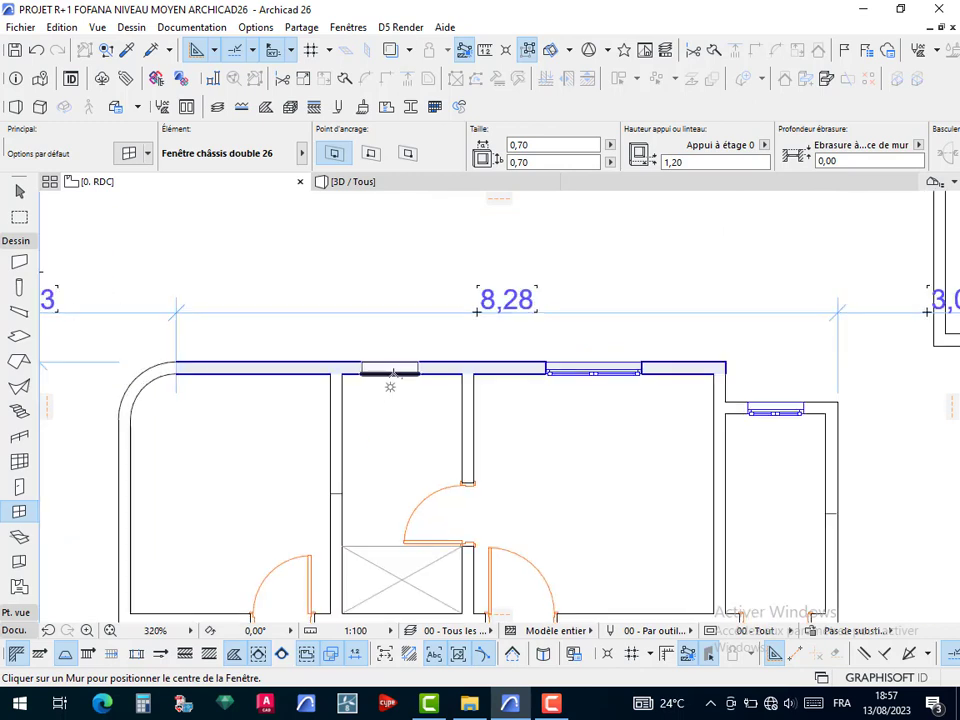
{"action": "left_click", "coordinate": [401, 386]}
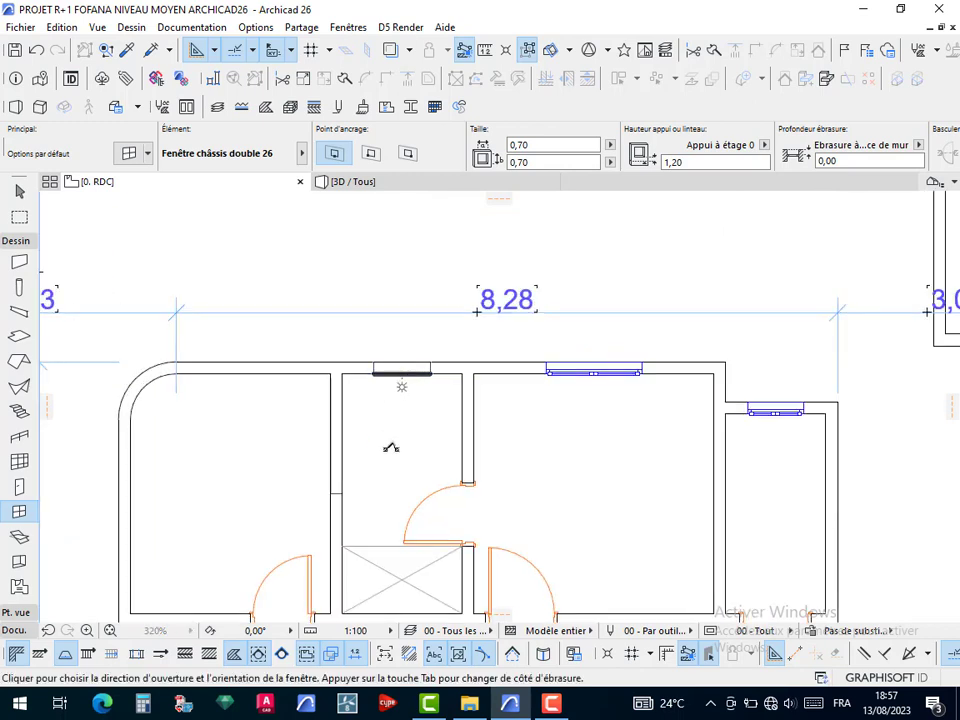
{"action": "left_click", "coordinate": [392, 446]}
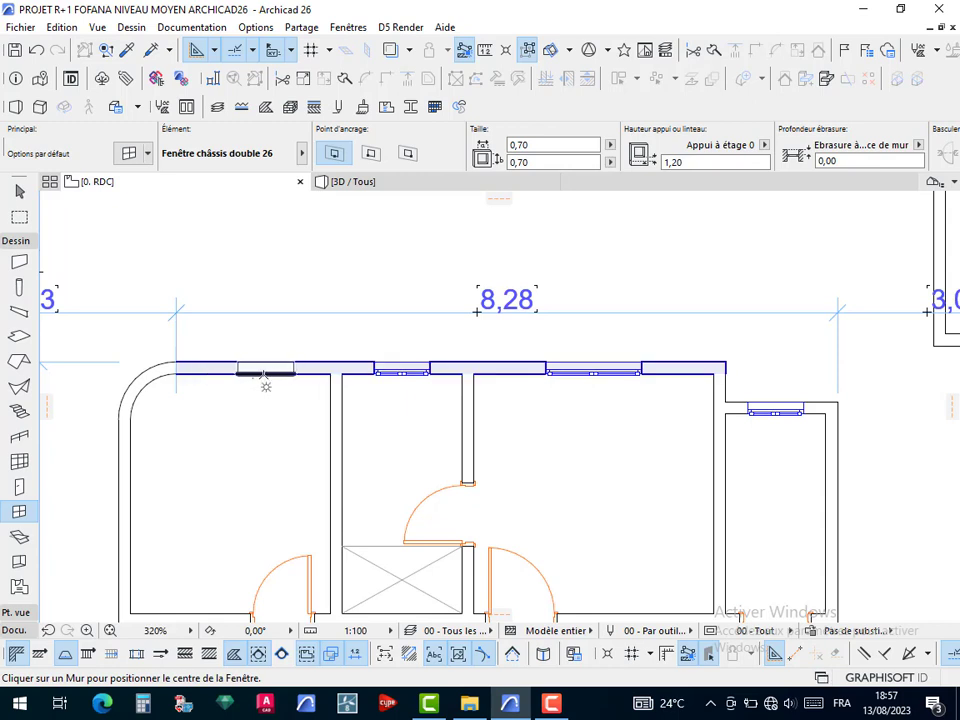
{"action": "left_click", "coordinate": [253, 387]}
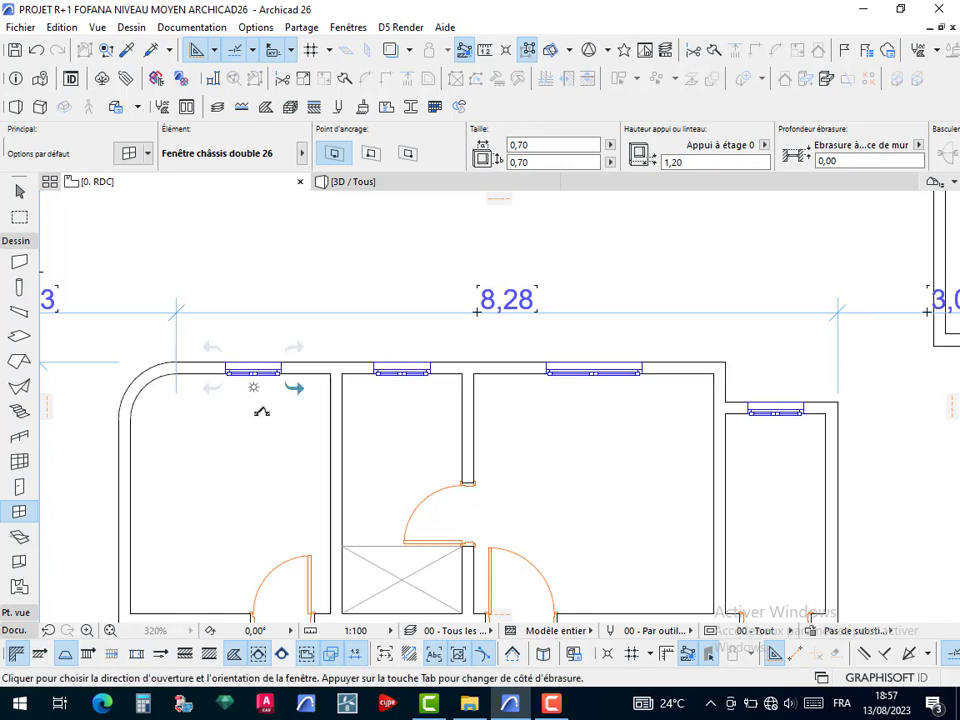
{"action": "left_click", "coordinate": [265, 410]}
Place a 0.70 by 0.70 m window from the inner face of the street-side exterior wall in the room directly below the L-shaped room
{"action": "scroll", "coordinate": [509, 408], "scroll_direction": "down", "scroll_amount": 2}
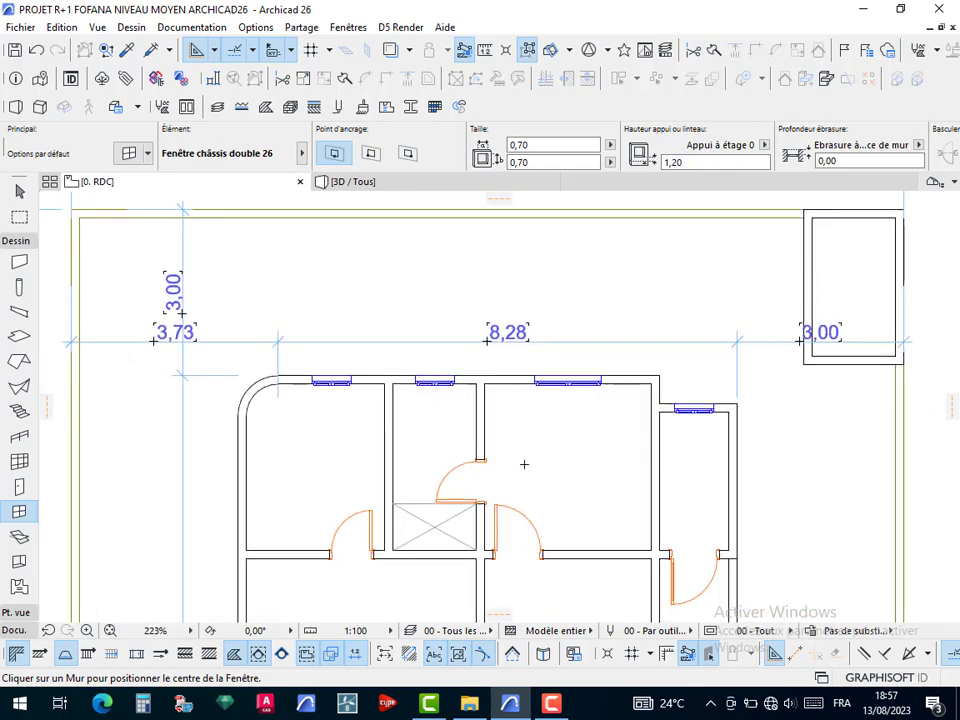
{"action": "middle_click_drag", "start_coordinate": [539, 413], "coordinate": [565, 236]}
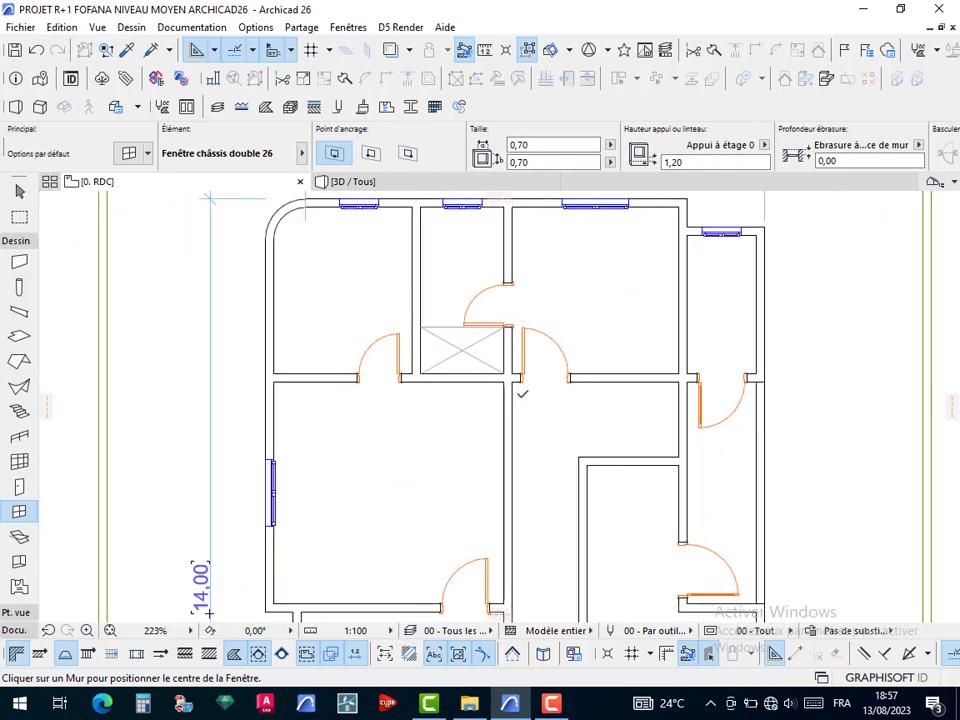
{"action": "scroll", "coordinate": [521, 395], "scroll_direction": "down", "scroll_amount": 3}
{"action": "middle_click_drag", "start_coordinate": [521, 444], "coordinate": [496, 342]}
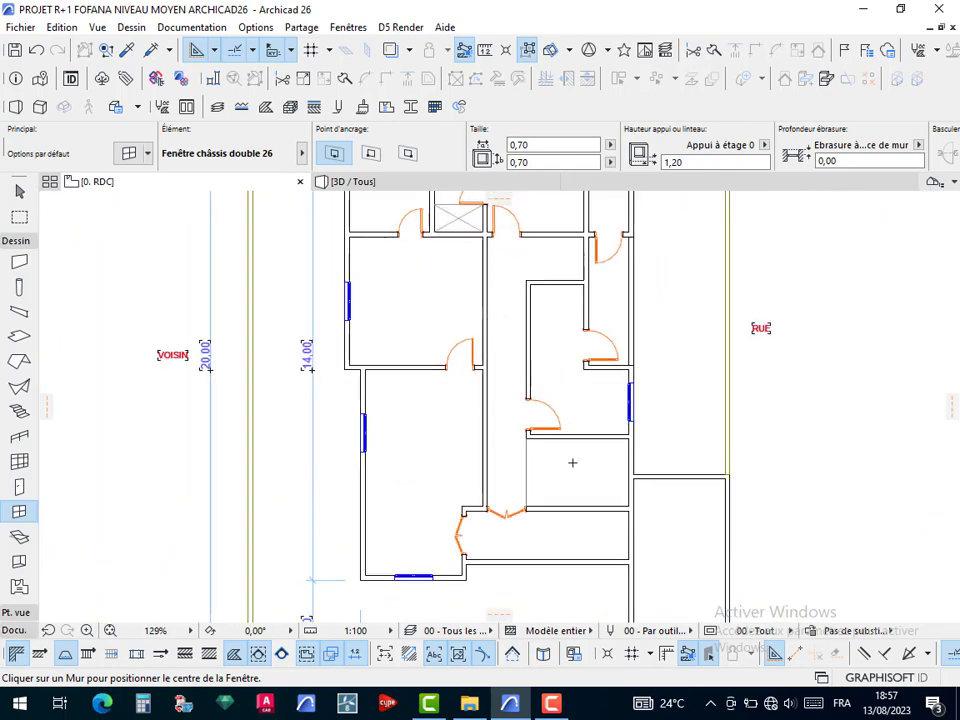
{"action": "scroll", "coordinate": [600, 540], "scroll_direction": "up", "scroll_amount": 4}
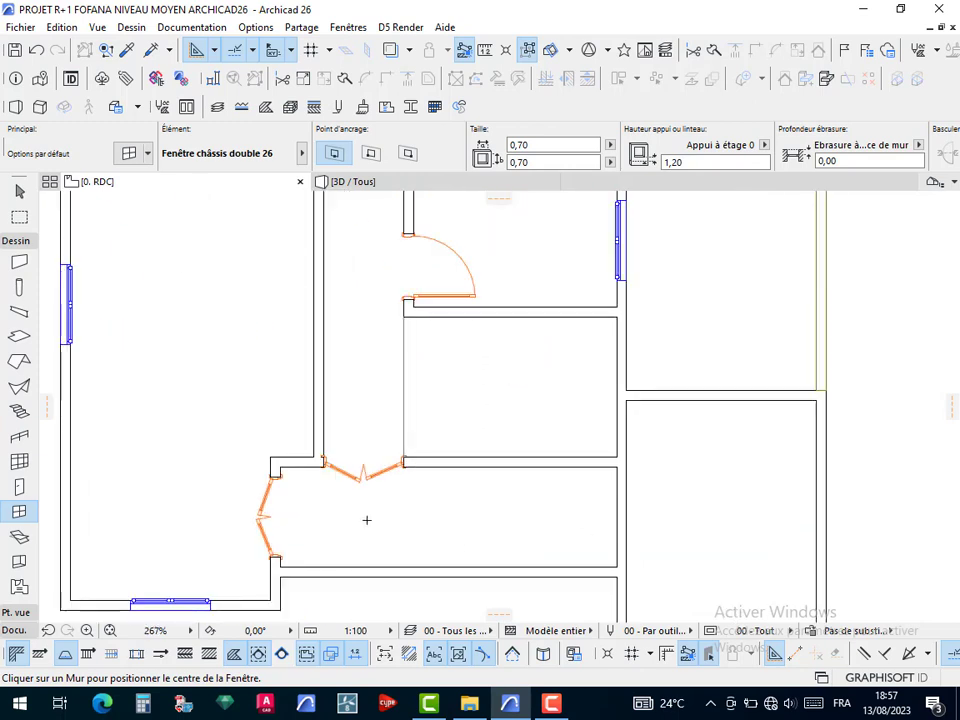
{"action": "middle_click_drag", "start_coordinate": [369, 519], "coordinate": [667, 481]}
{"action": "middle_click_drag", "start_coordinate": [510, 416], "coordinate": [373, 463]}
{"action": "middle_click_drag", "start_coordinate": [676, 401], "coordinate": [565, 473]}
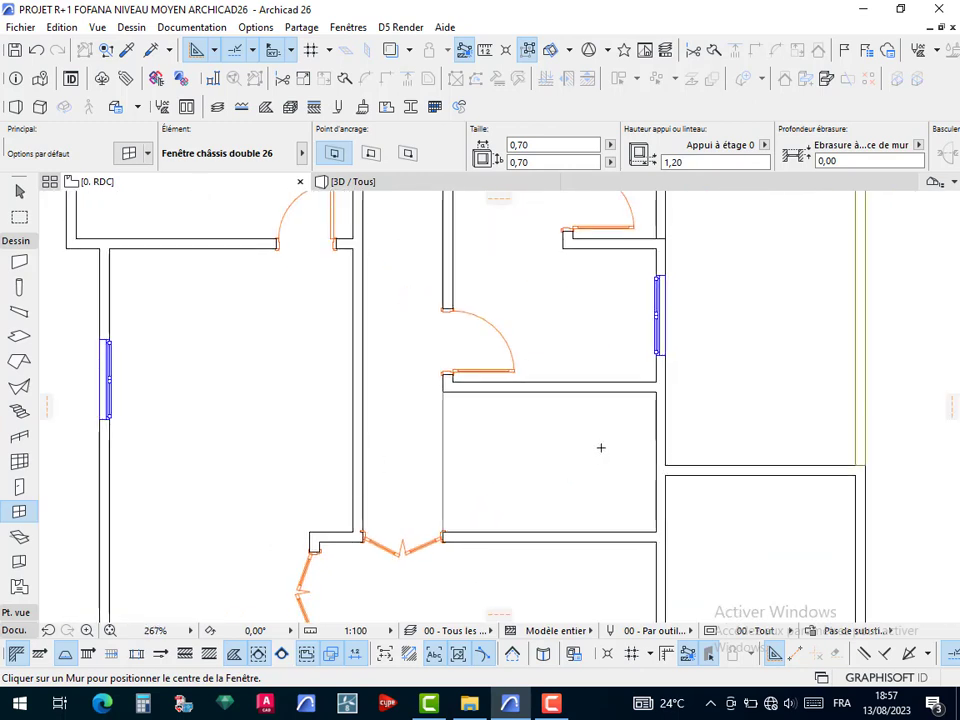
{"action": "scroll", "coordinate": [601, 447], "scroll_direction": "up", "scroll_amount": 4}
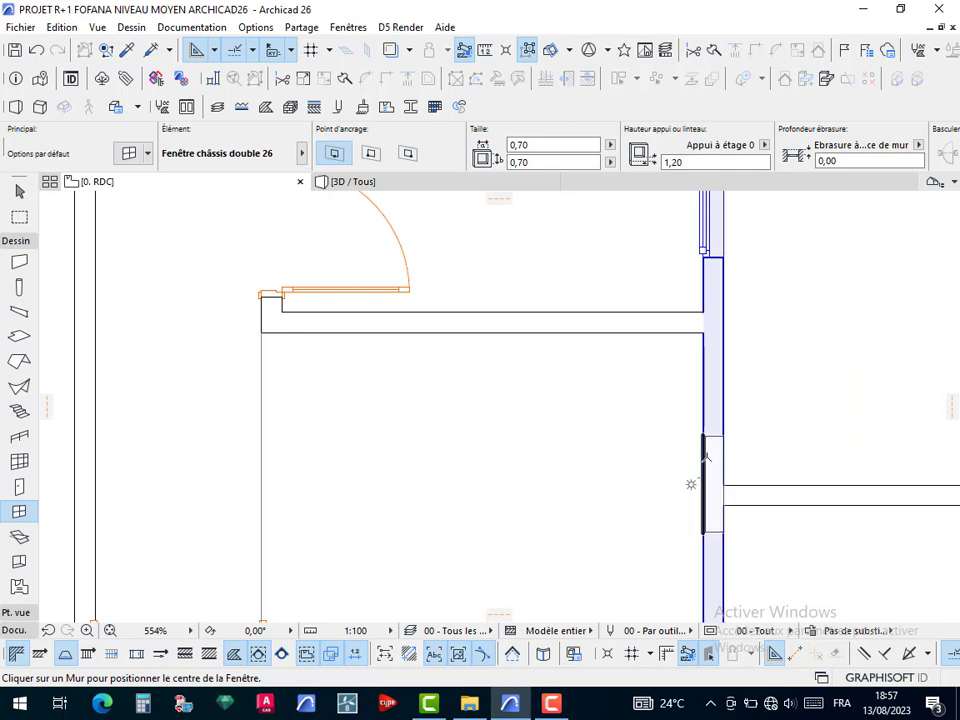
{"action": "left_click", "coordinate": [691, 403]}
{"action": "left_click", "coordinate": [629, 423]}
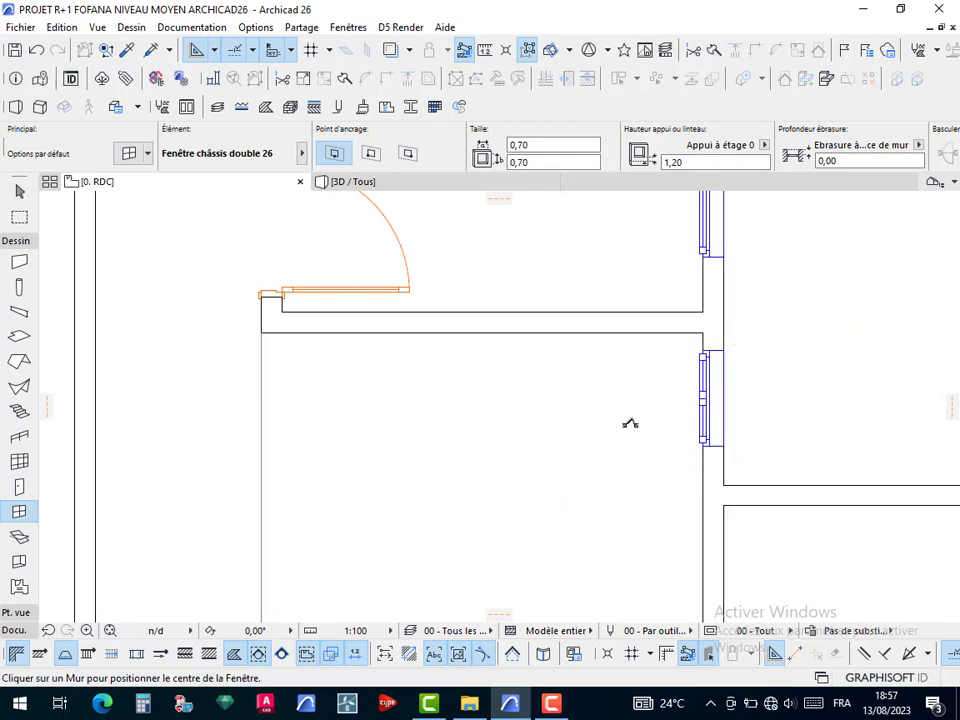
Stretch that window to 1.10 m wide, from the partition wall's lower face down to the corner with the adjoining outer wall
{"action": "key", "text": "Escape"}
{"action": "left_click", "coordinate": [709, 351]}
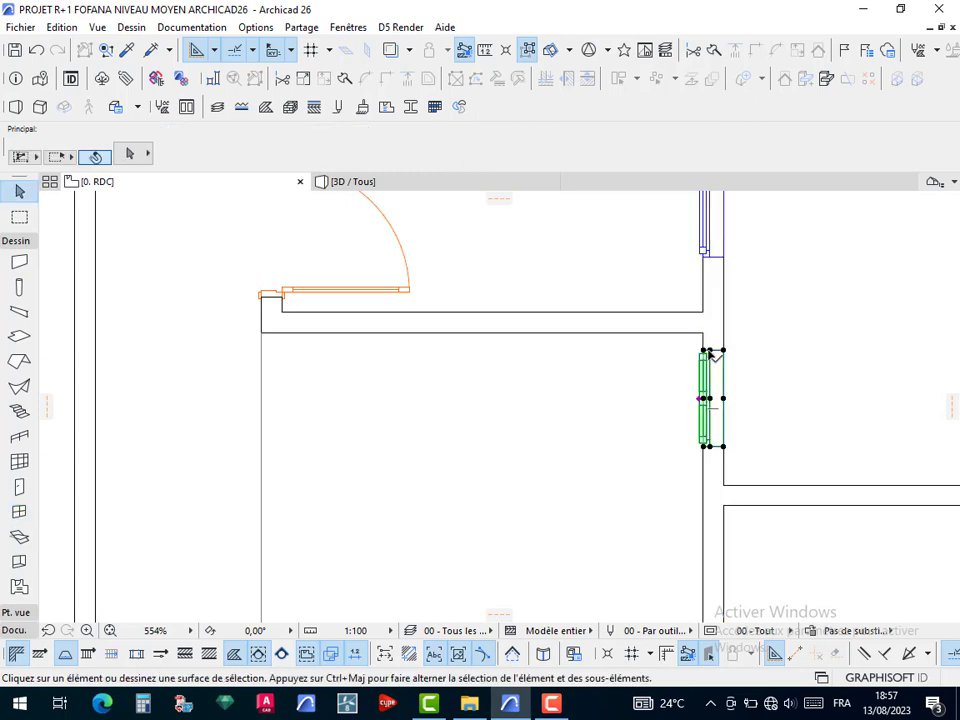
{"action": "left_click", "coordinate": [706, 351]}
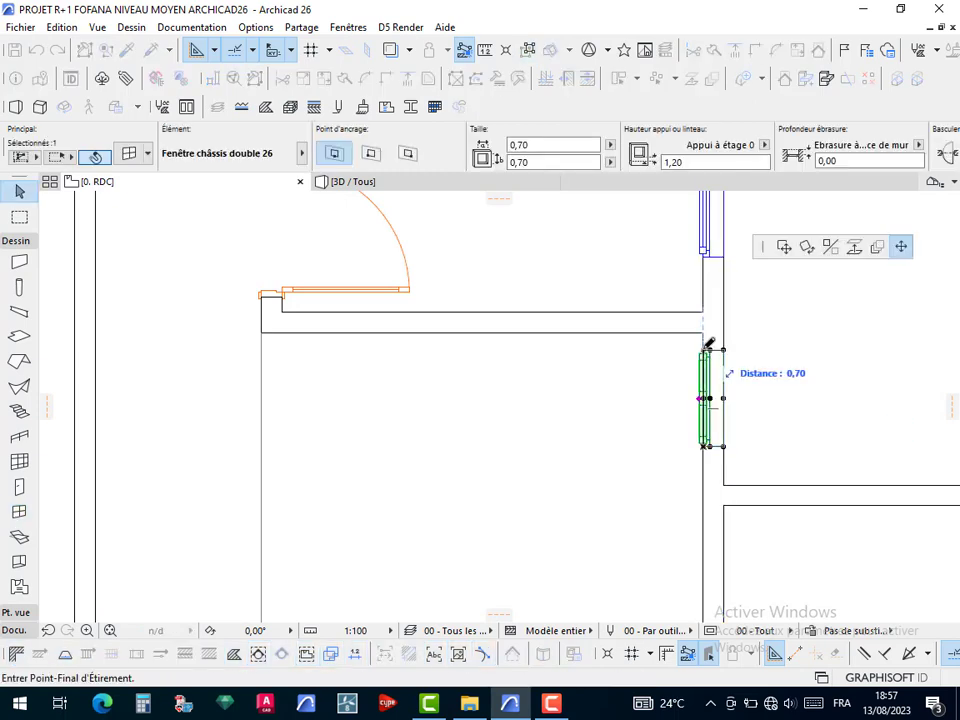
{"action": "left_click", "coordinate": [709, 447]}
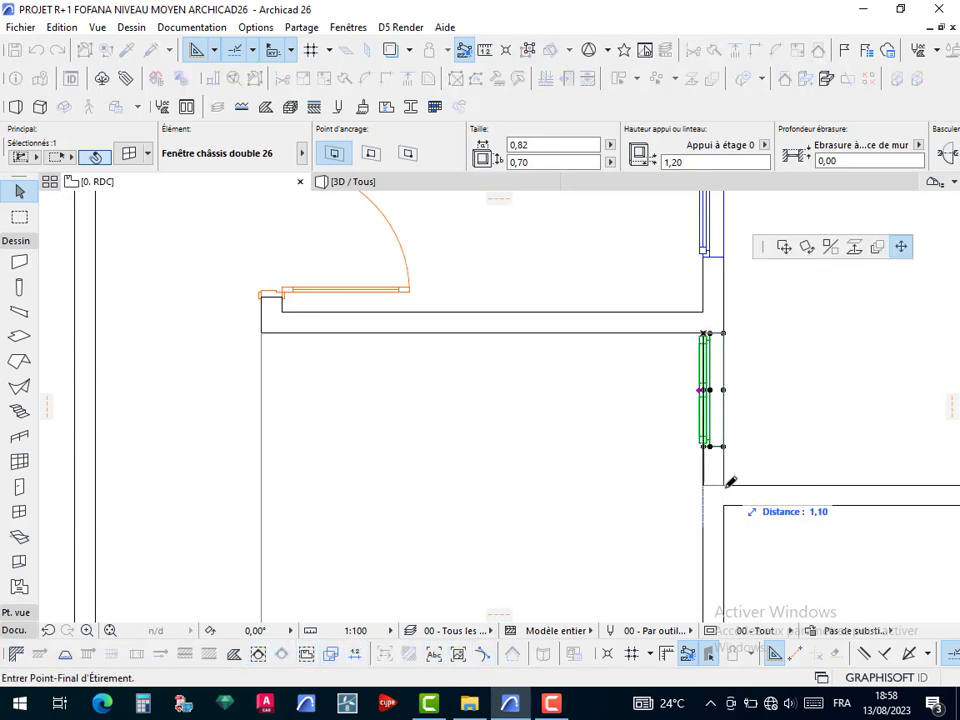
{"action": "left_click", "coordinate": [730, 483]}
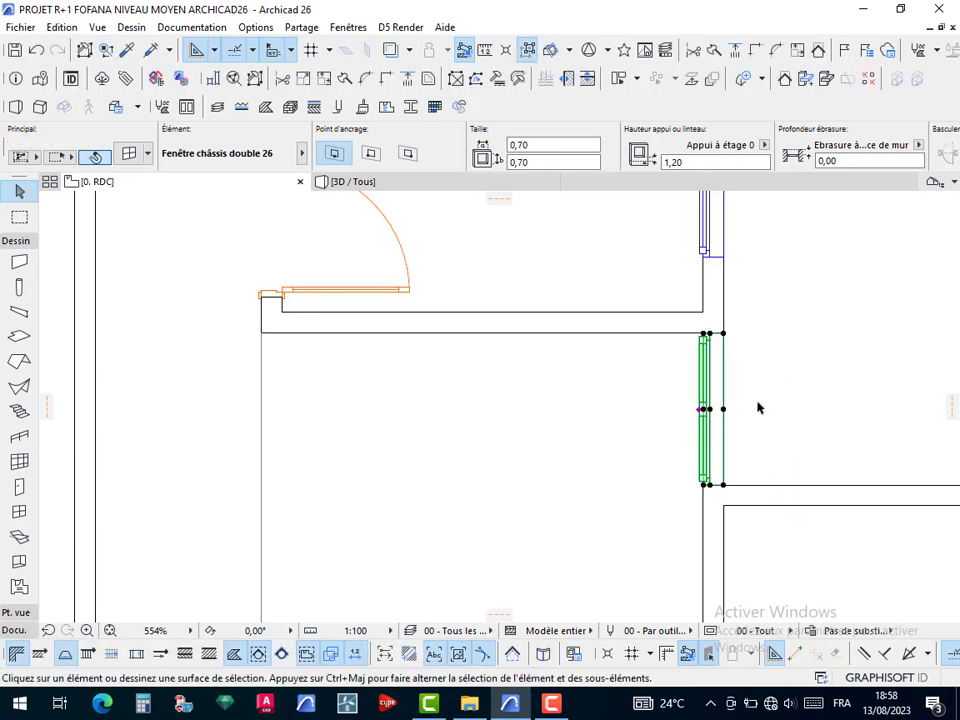
{"action": "left_click", "coordinate": [636, 441]}
Set the width of the window in the lower-left room's bottom wall to 2.00 m
{"action": "scroll", "coordinate": [617, 381], "scroll_direction": "down", "scroll_amount": 5}
{"action": "middle_click_drag", "start_coordinate": [595, 496], "coordinate": [594, 515]}
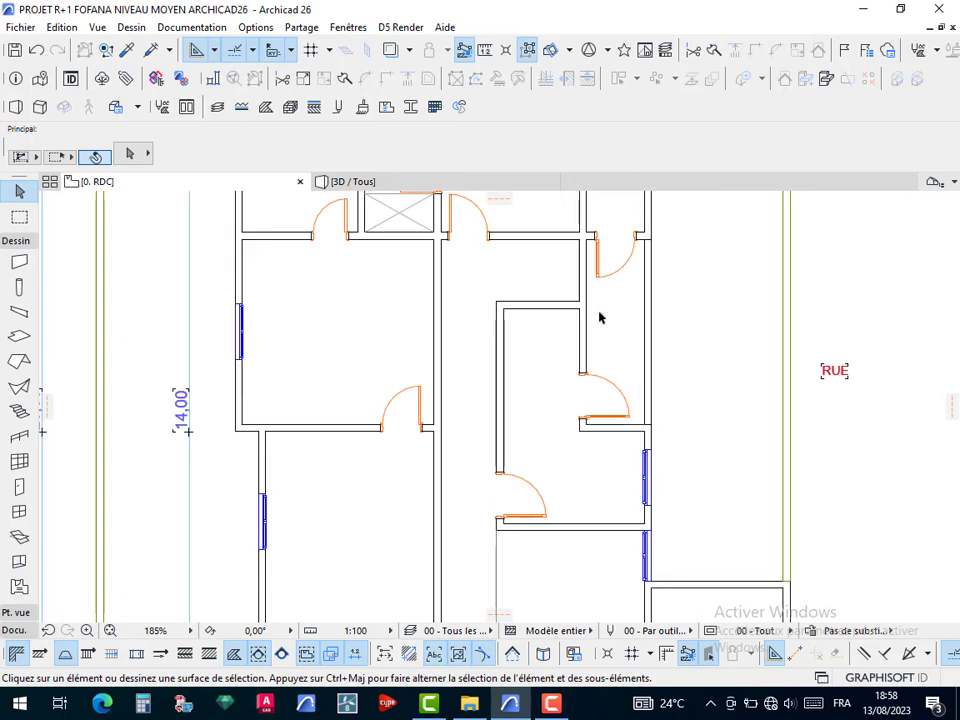
{"action": "middle_click_drag", "start_coordinate": [611, 348], "coordinate": [655, 488]}
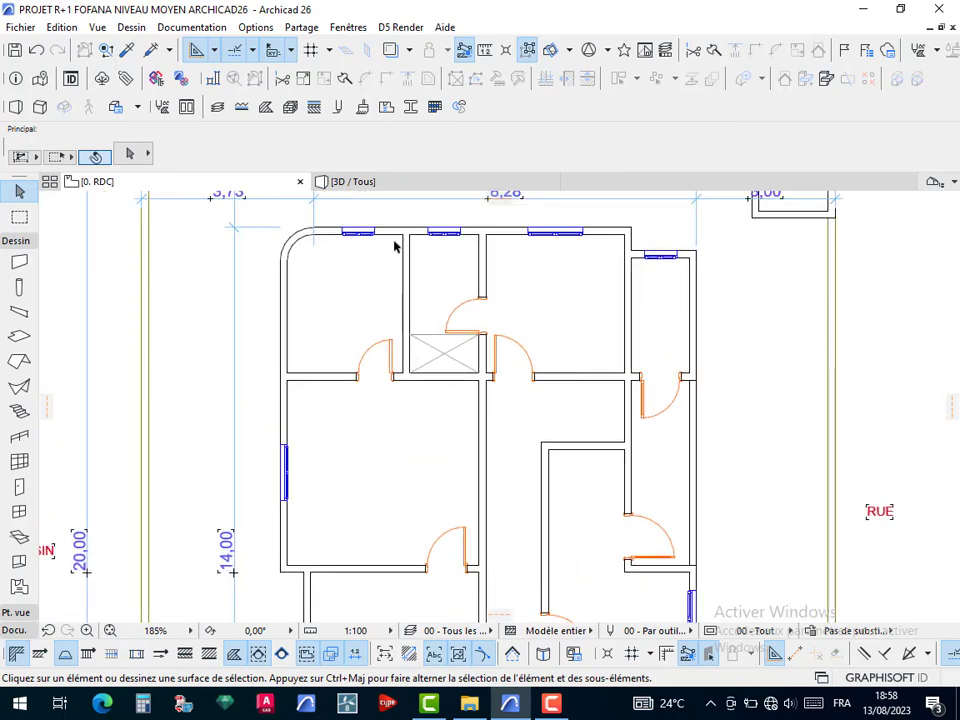
{"action": "scroll", "coordinate": [446, 375], "scroll_direction": "down", "scroll_amount": 3}
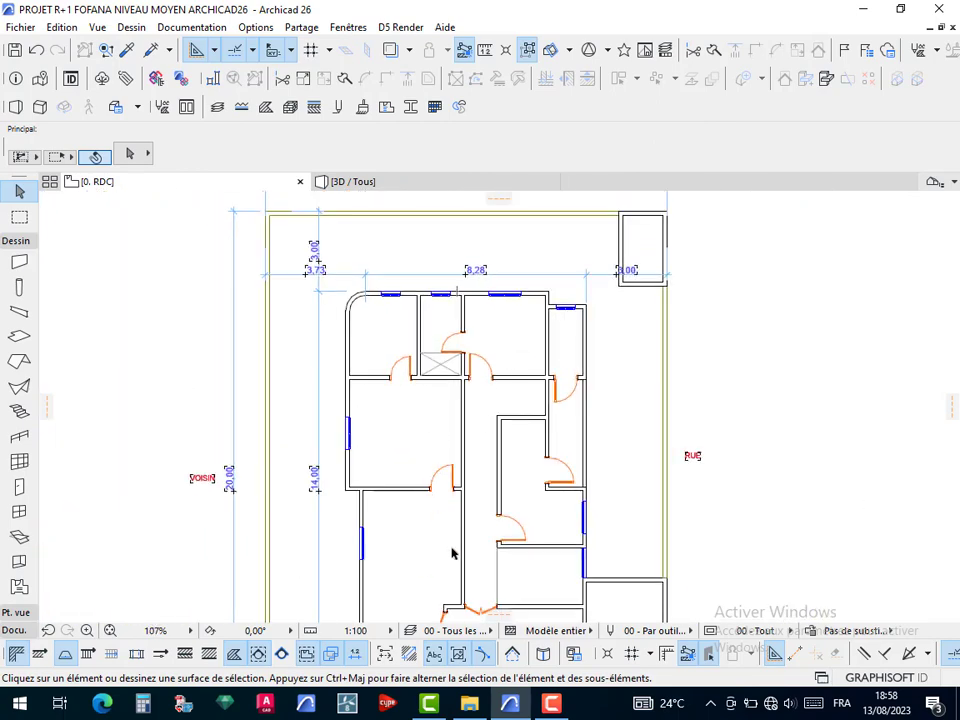
{"action": "middle_click_drag", "start_coordinate": [452, 553], "coordinate": [553, 357]}
{"action": "scroll", "coordinate": [519, 478], "scroll_direction": "up", "scroll_amount": 5}
{"action": "left_click", "coordinate": [531, 477]}
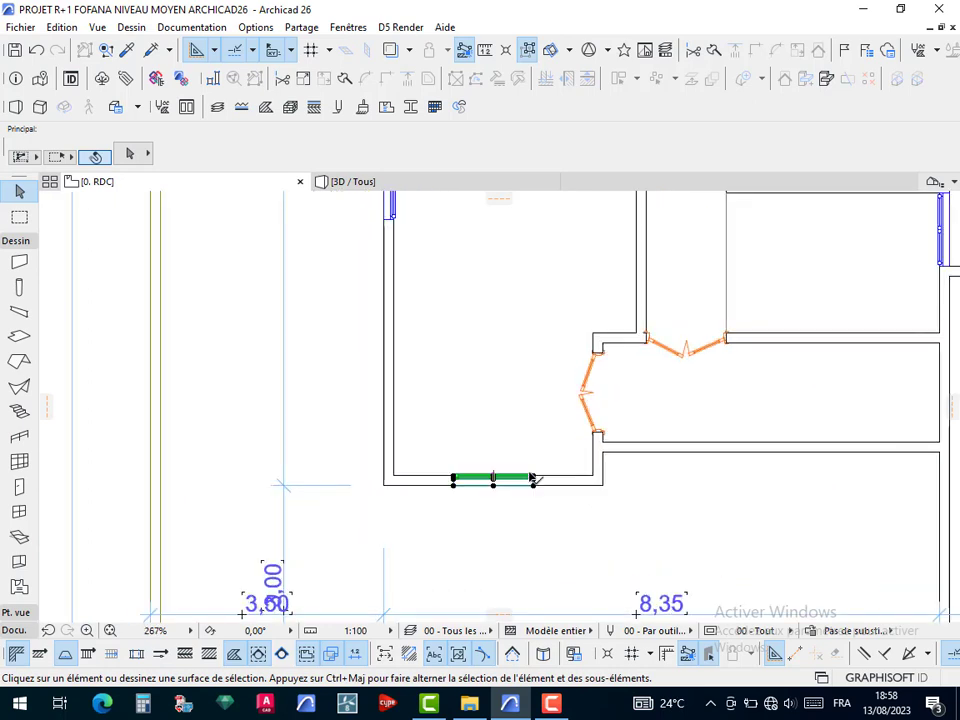
{"action": "left_click", "coordinate": [525, 145]}
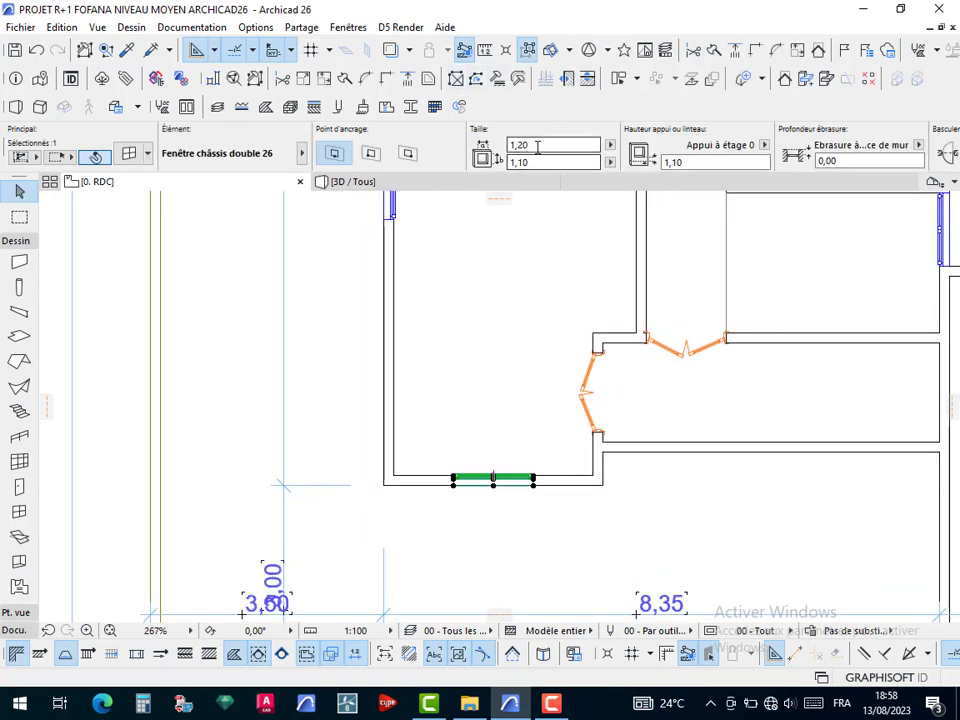
{"action": "type", "text": "2"}
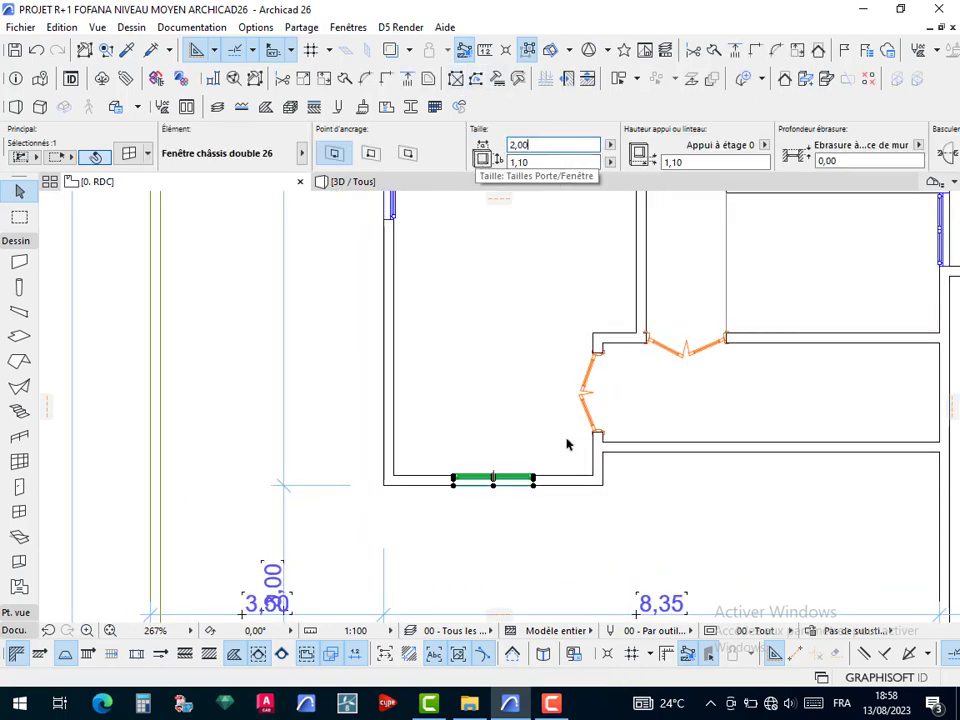
{"action": "key", "text": "Return"}
Set the width of the window in the lower-left room's left exterior wall to 2.00 m
{"action": "middle_click_drag", "start_coordinate": [488, 341], "coordinate": [539, 530]}
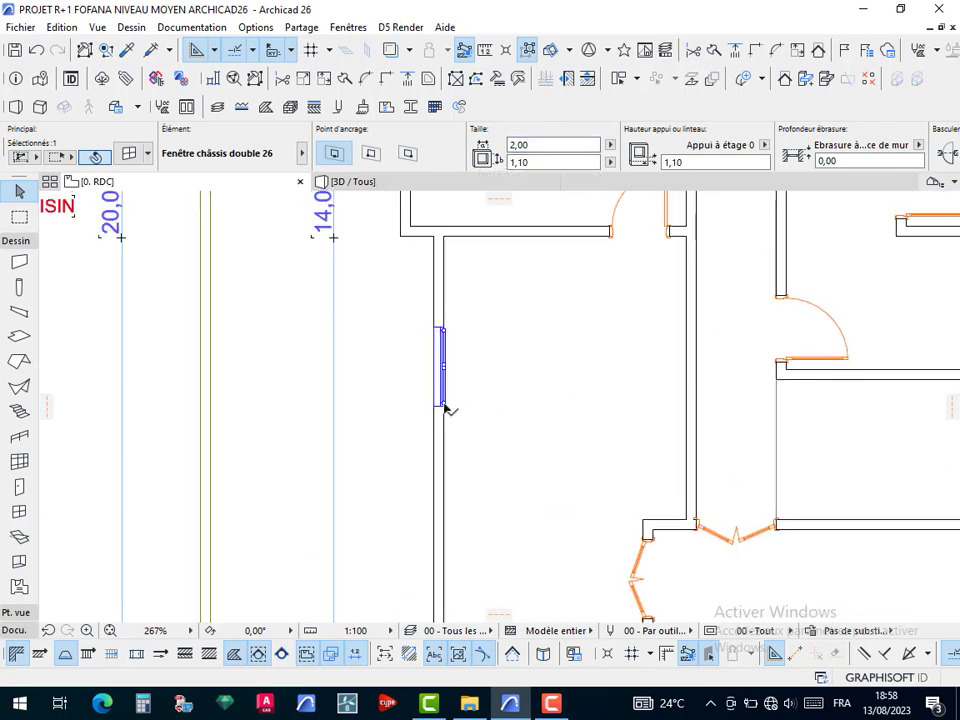
{"action": "left_click", "coordinate": [445, 406]}
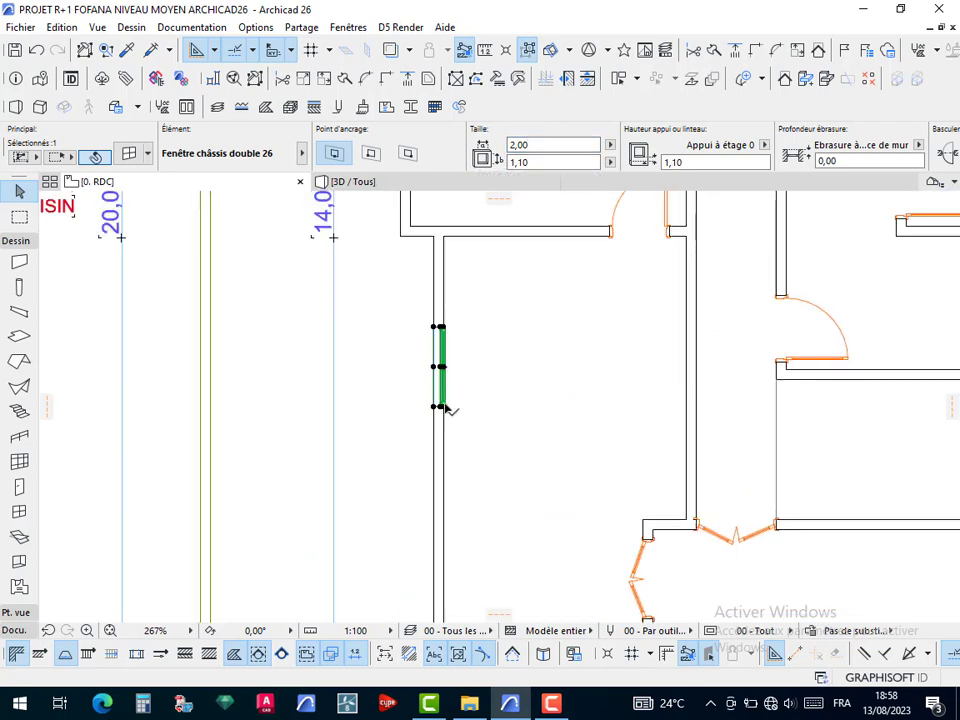
{"action": "left_click", "coordinate": [438, 328]}
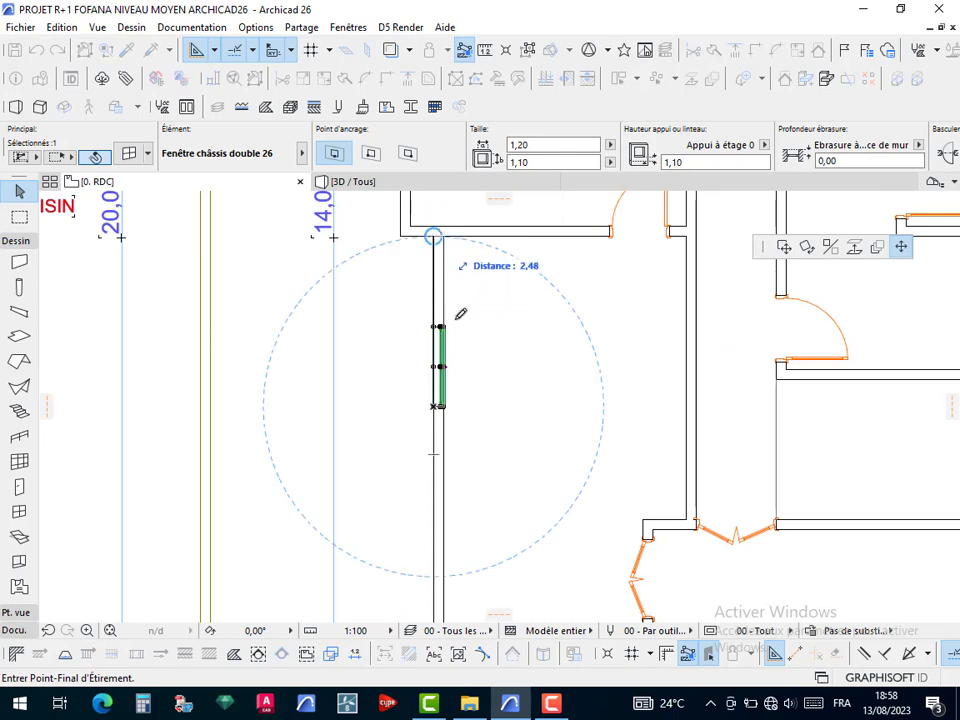
{"action": "left_click", "coordinate": [527, 145]}
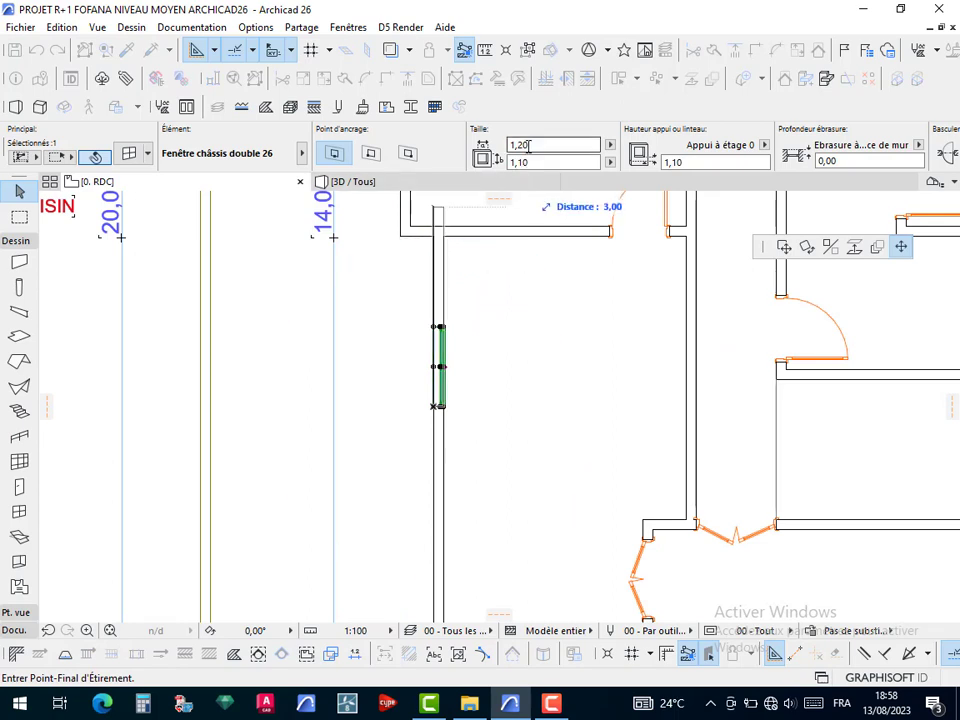
{"action": "left_click_drag", "start_coordinate": [528, 145], "coordinate": [512, 146]}
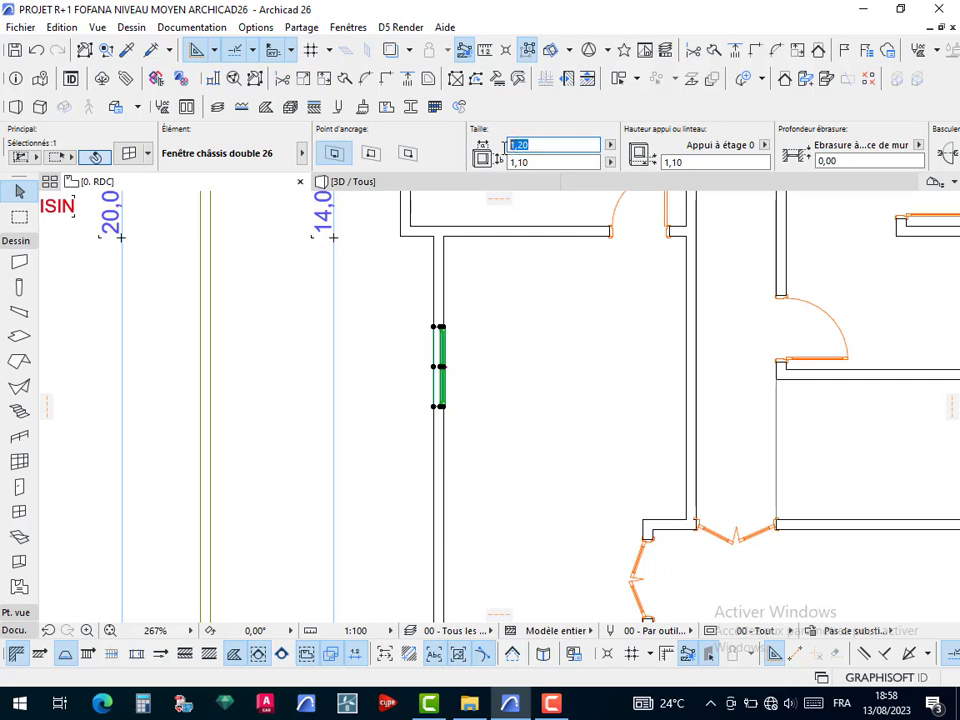
{"action": "type", "text": "1.20"}
{"action": "key", "text": "Return"}
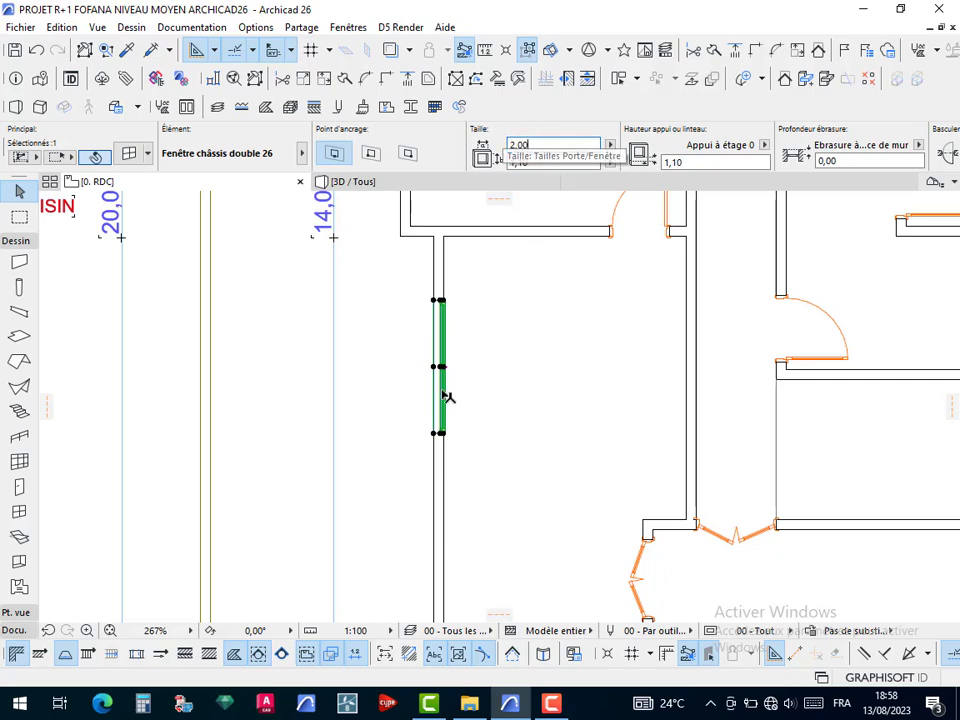
Move the left-wall window up along its wall until its upper end meets the corner with the room's upper wall
{"action": "left_click", "coordinate": [438, 302]}
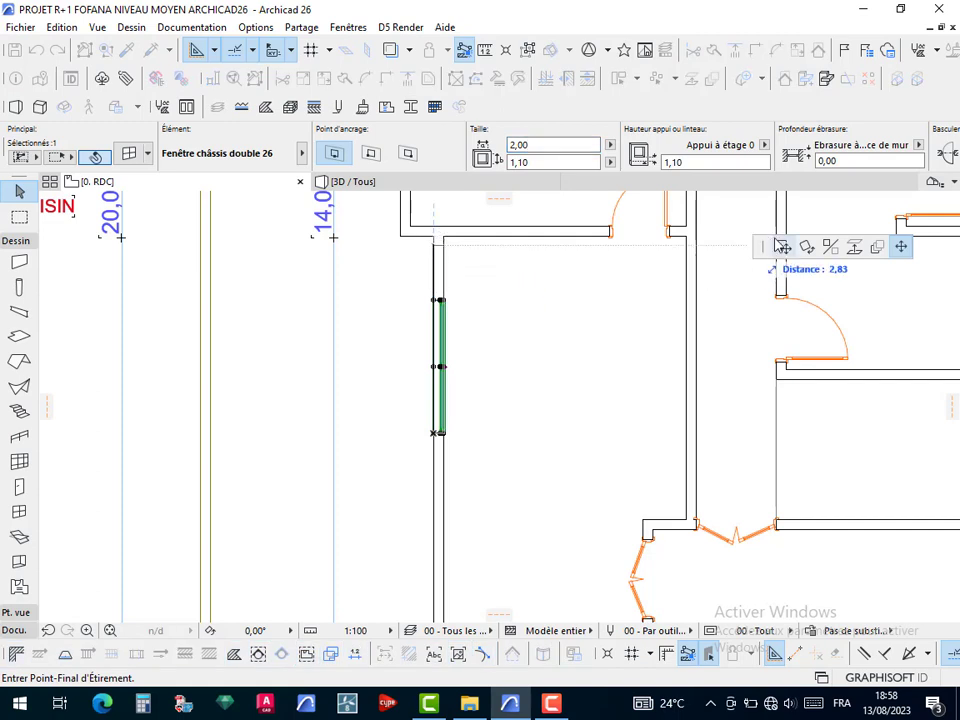
{"action": "left_click", "coordinate": [784, 246]}
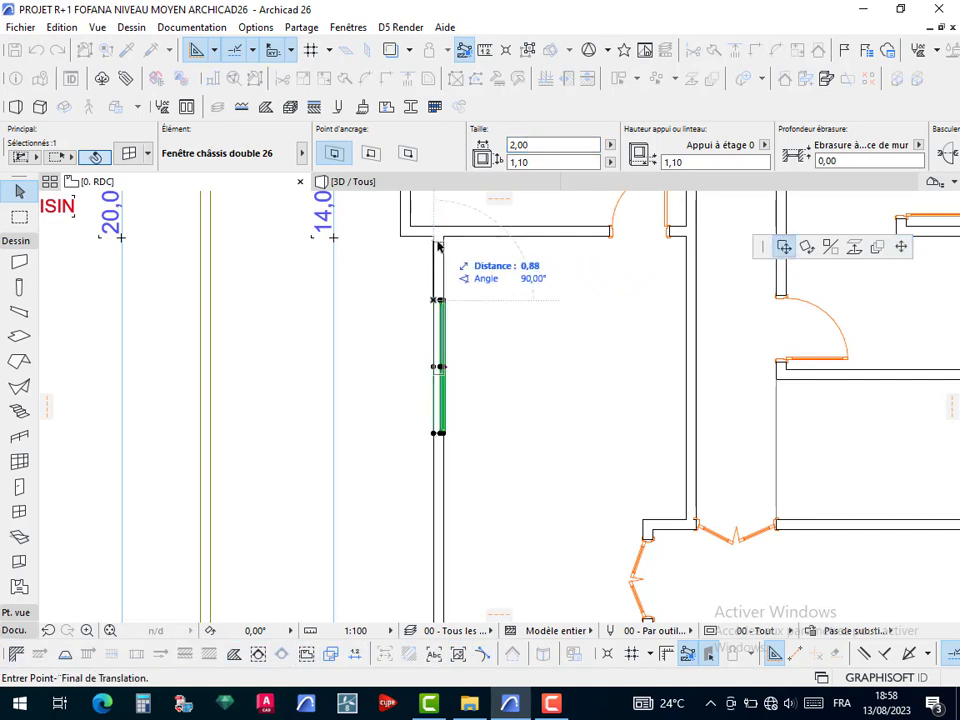
{"action": "key", "text": "Escape"}
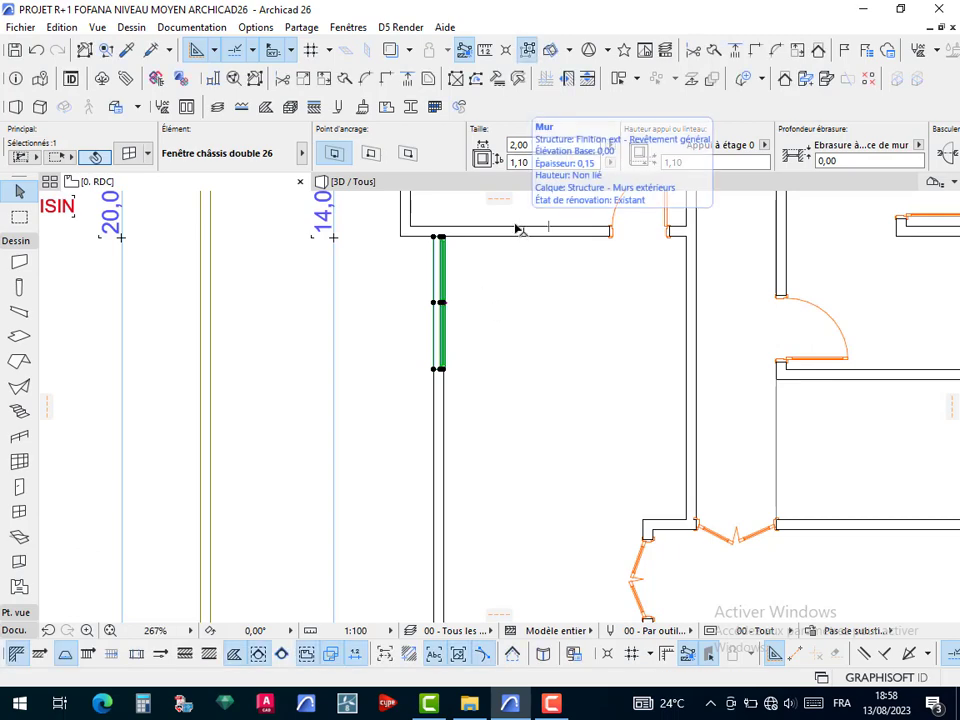
Deselect the window and examine the windows and doors in the lower part of the ground floor plan
{"action": "scroll", "coordinate": [514, 298], "scroll_direction": "down", "scroll_amount": 4}
{"action": "scroll", "coordinate": [531, 339], "scroll_direction": "up", "scroll_amount": 3}
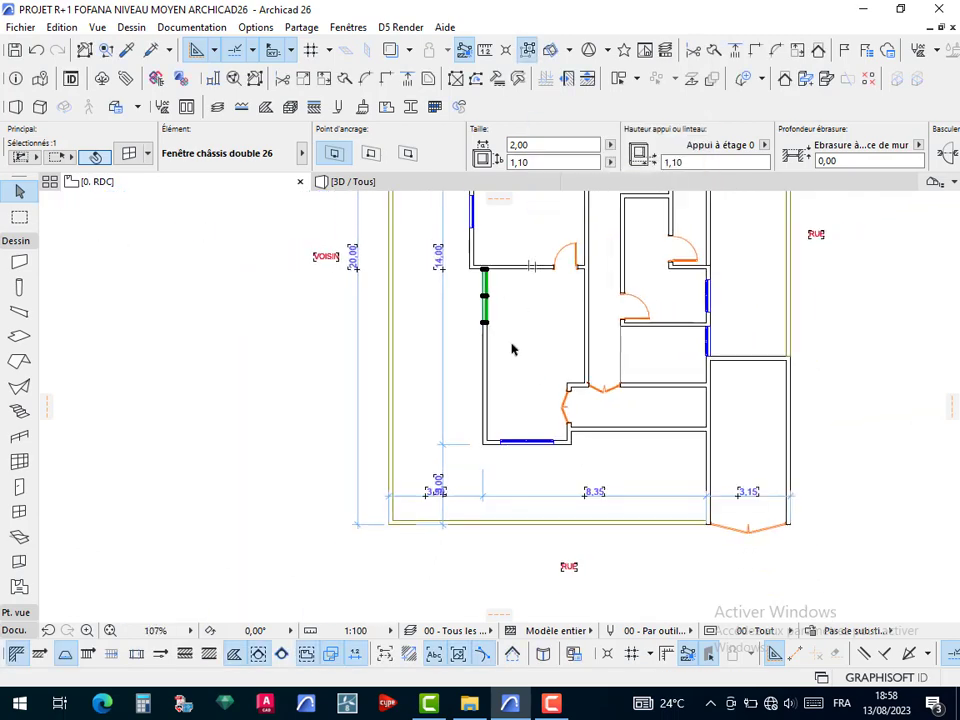
{"action": "scroll", "coordinate": [489, 346], "scroll_direction": "up", "scroll_amount": 3}
{"action": "scroll", "coordinate": [463, 317], "scroll_direction": "down", "scroll_amount": 5}
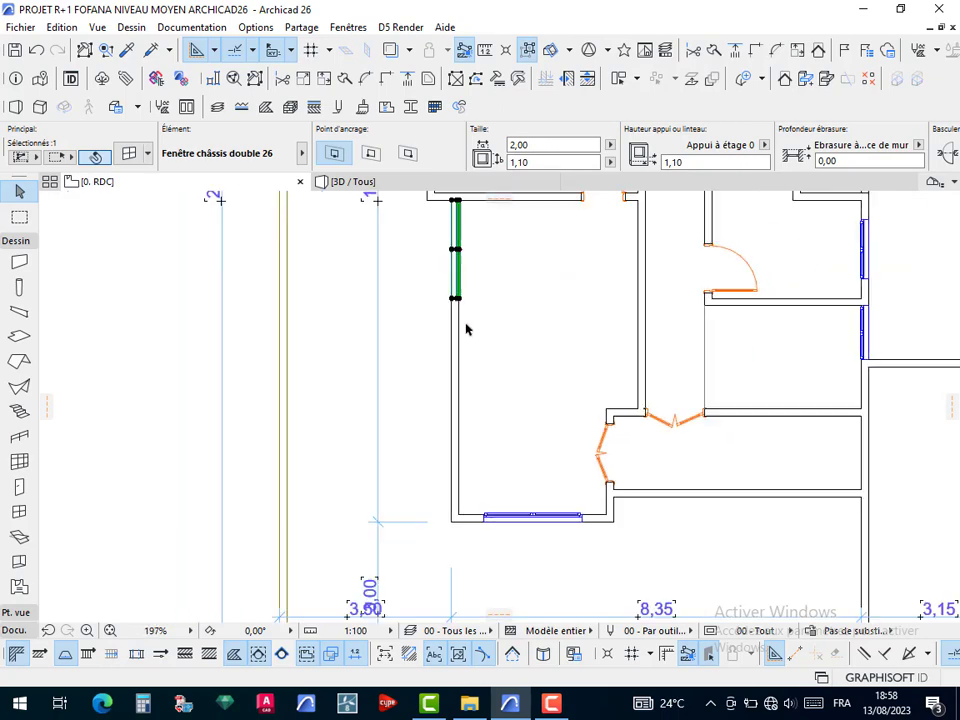
{"action": "scroll", "coordinate": [407, 369], "scroll_direction": "up", "scroll_amount": 1}
{"action": "key", "text": "Escape"}
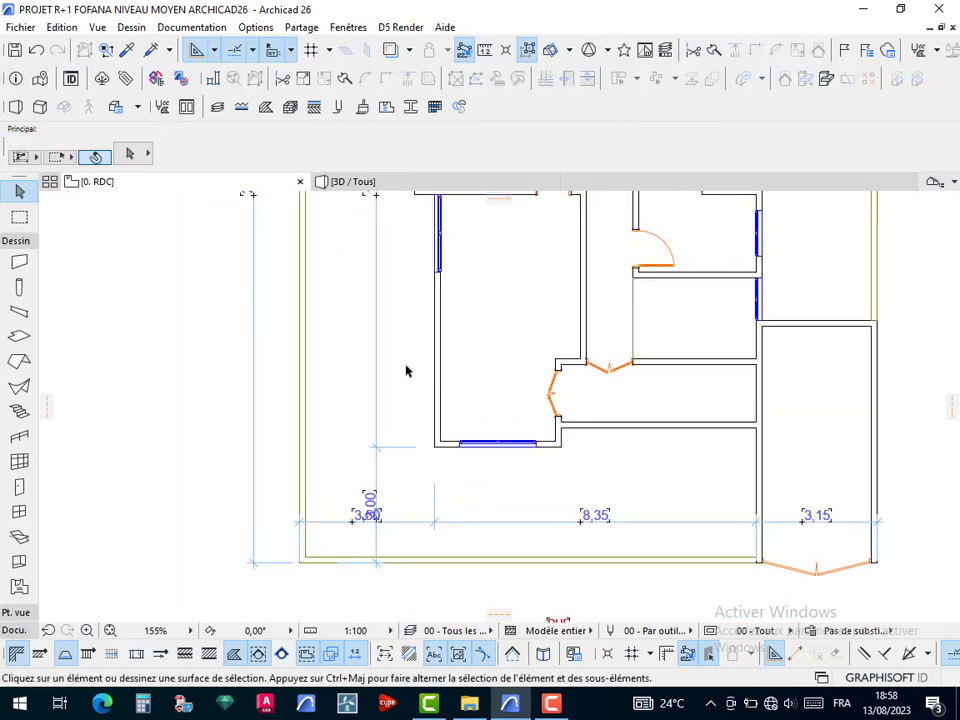
{"action": "scroll", "coordinate": [452, 339], "scroll_direction": "down", "scroll_amount": 3}
{"action": "scroll", "coordinate": [485, 340], "scroll_direction": "up", "scroll_amount": 6}
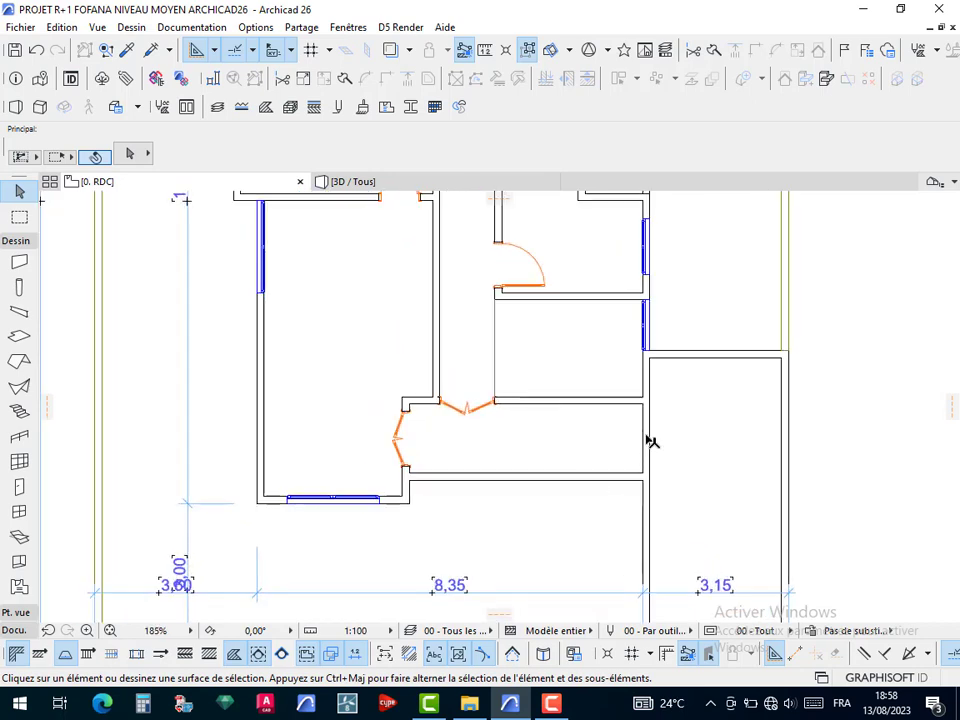
Split the right exterior wall at the lower face of the corridor's upper wall and clear the portion closing the corridor's end
{"action": "left_click", "coordinate": [647, 441]}
{"action": "scroll", "coordinate": [692, 454], "scroll_direction": "up", "scroll_amount": 4}
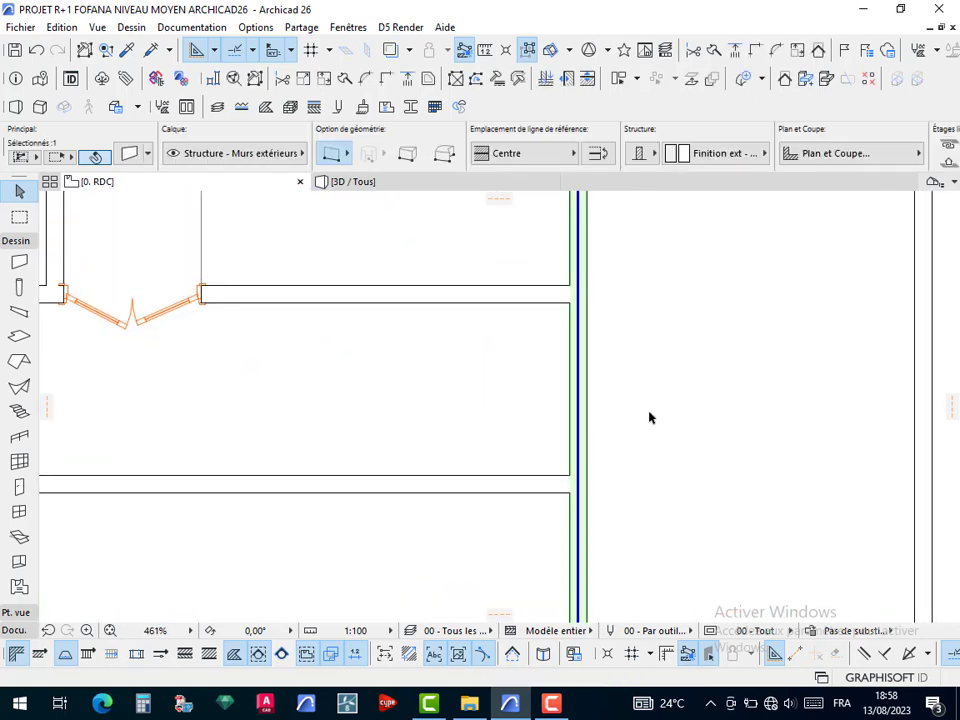
{"action": "middle_click_drag", "start_coordinate": [591, 341], "coordinate": [543, 340]}
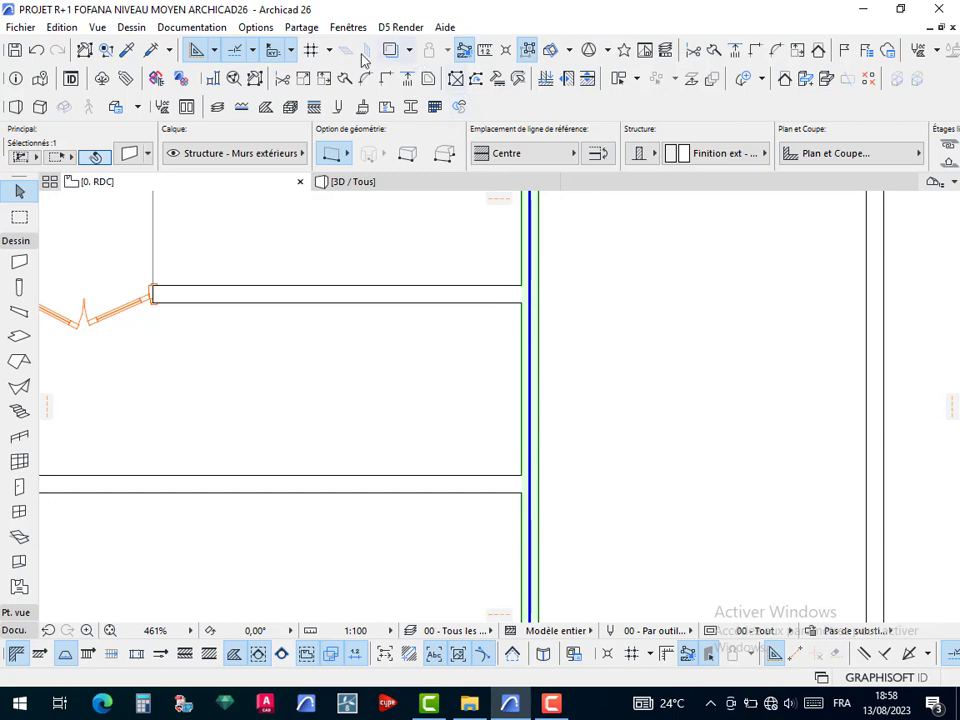
{"action": "left_click", "coordinate": [713, 81]}
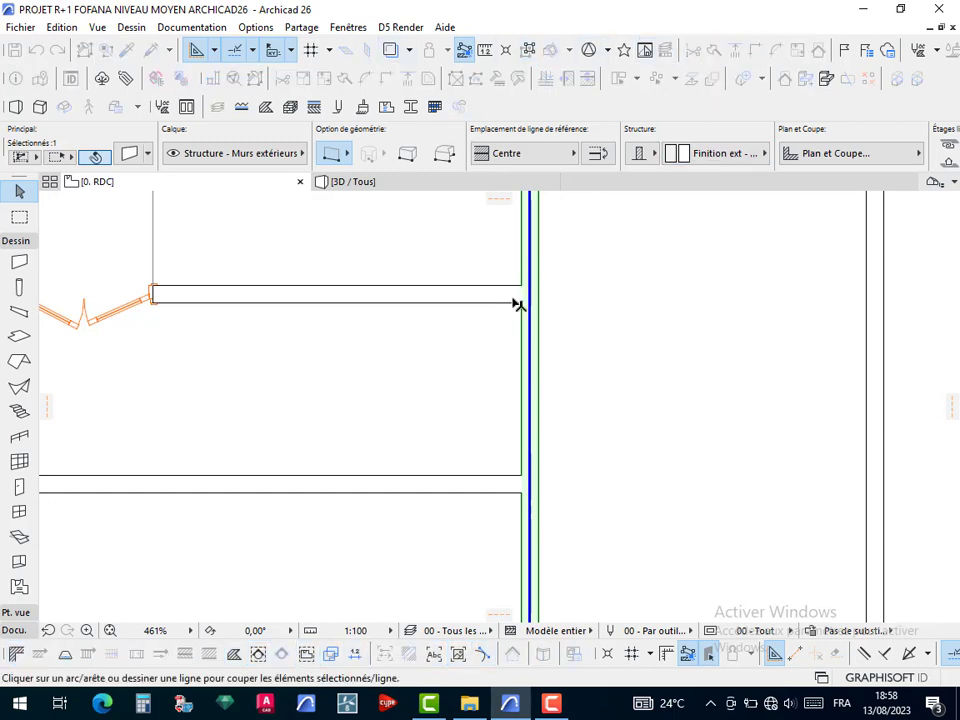
{"action": "left_click", "coordinate": [620, 310]}
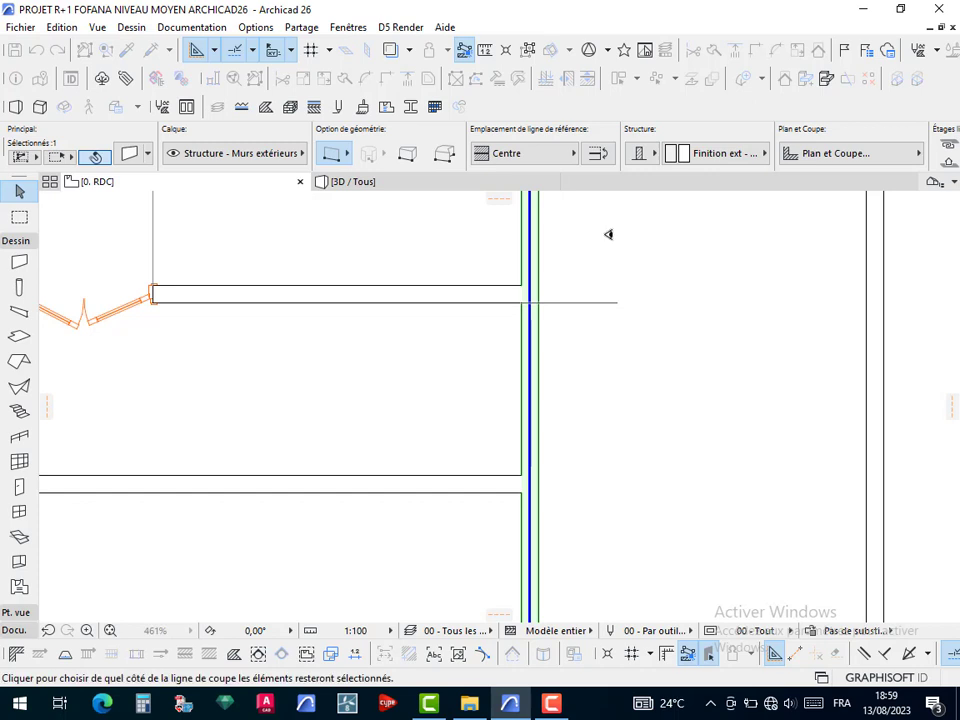
{"action": "left_click", "coordinate": [479, 298]}
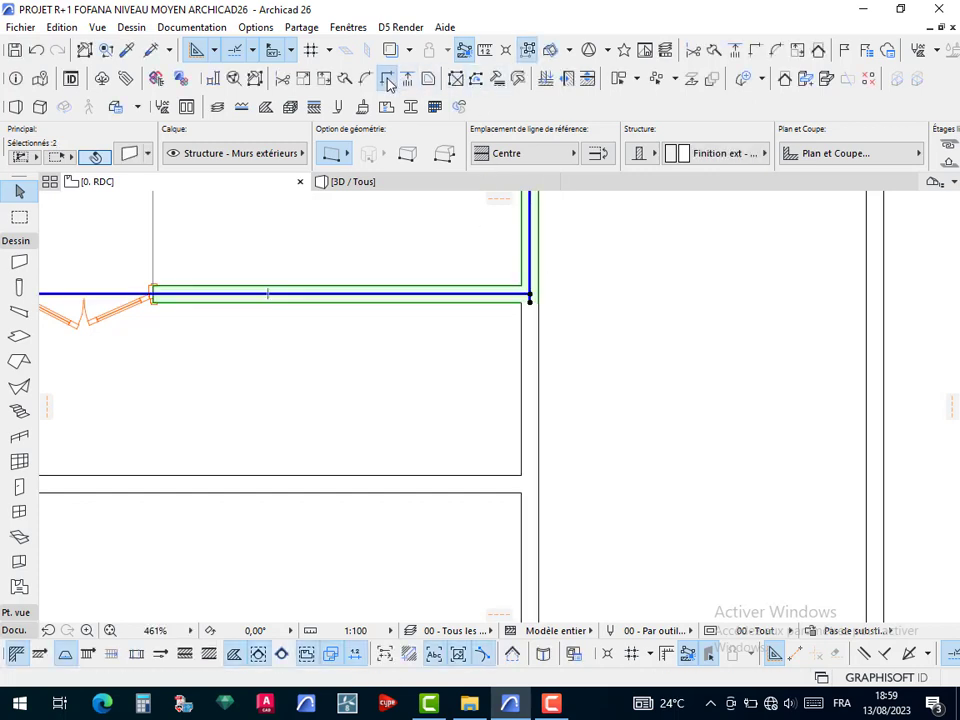
{"action": "left_click", "coordinate": [534, 408]}
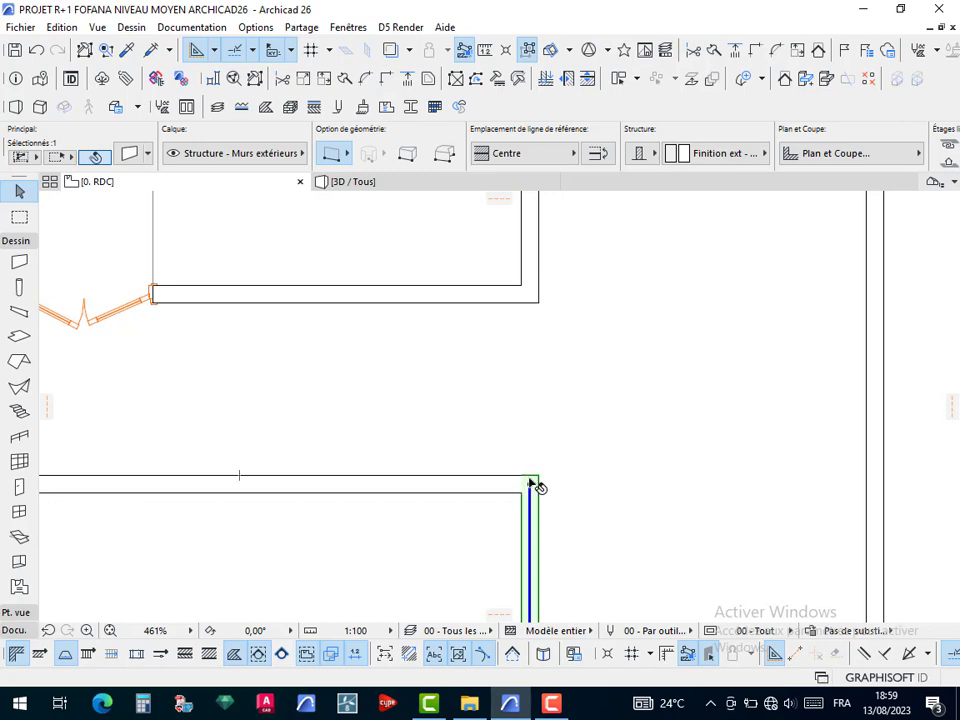
Shorten the corridor's lower wall to the right wall's inner face and extend the right wall up to the corridor wall's upper face
{"action": "left_click", "coordinate": [556, 453]}
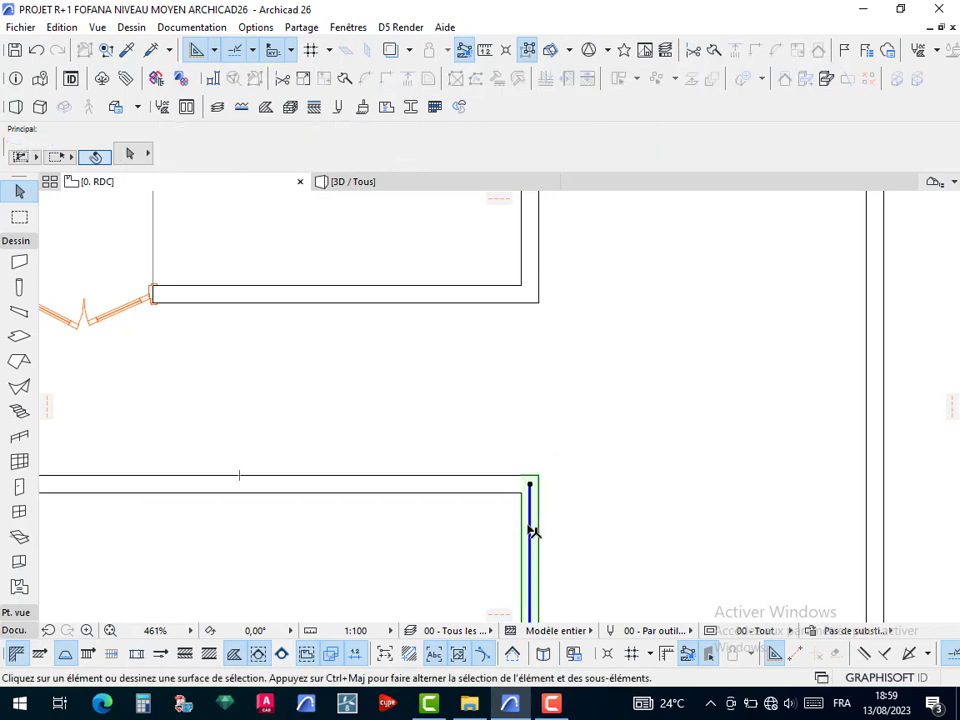
{"action": "left_click", "coordinate": [532, 530]}
{"action": "left_click", "coordinate": [513, 489]}
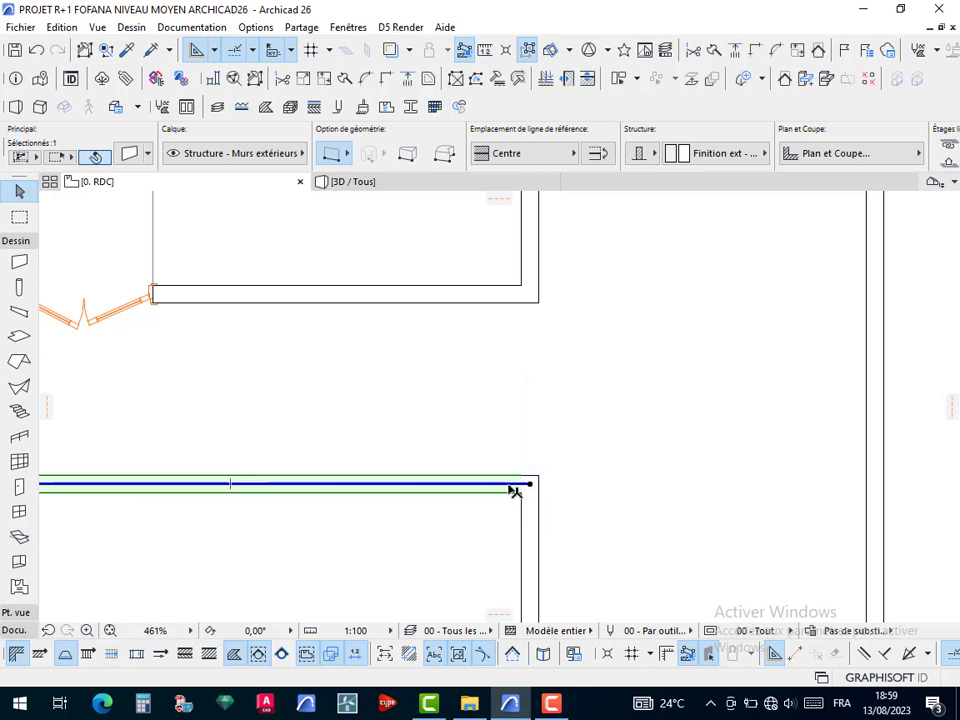
{"action": "scroll", "coordinate": [540, 495], "scroll_direction": "up", "scroll_amount": 5}
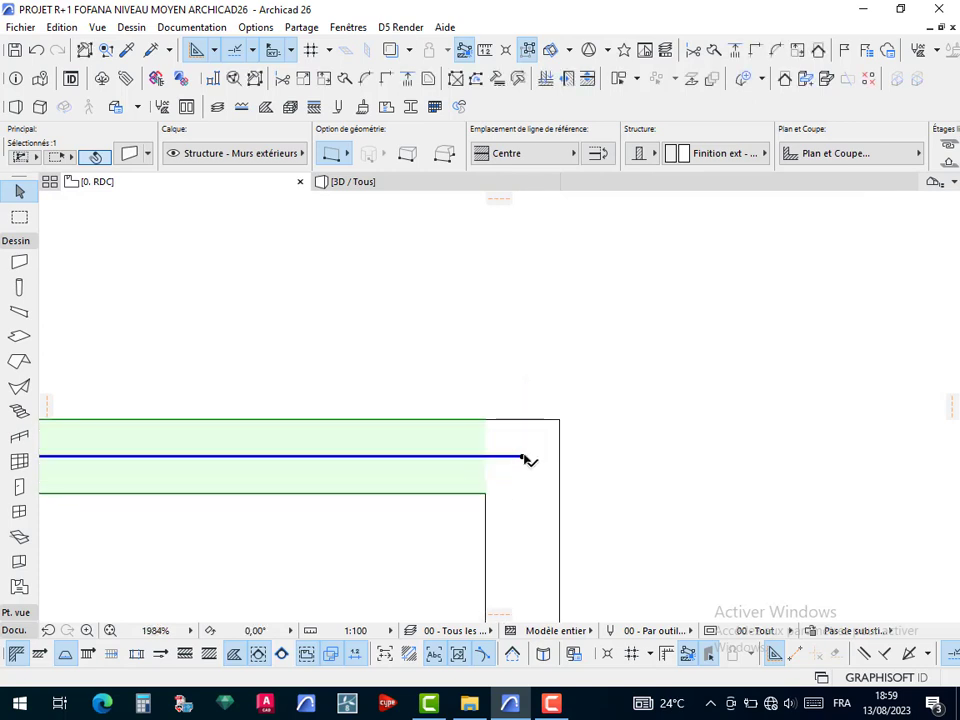
{"action": "left_click", "coordinate": [523, 457]}
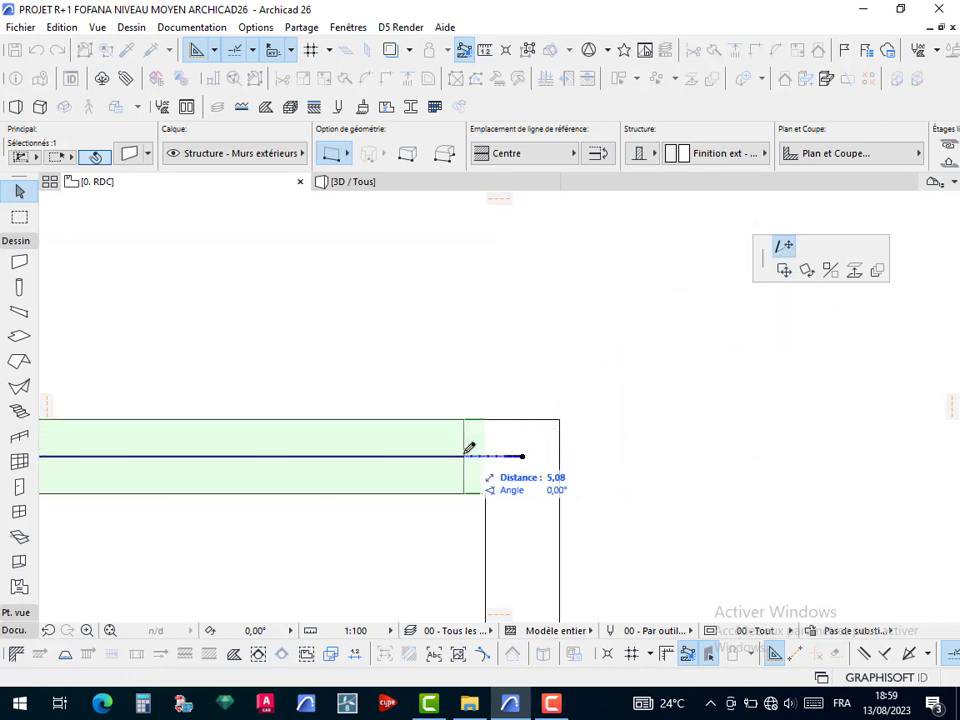
{"action": "key", "text": "Escape"}
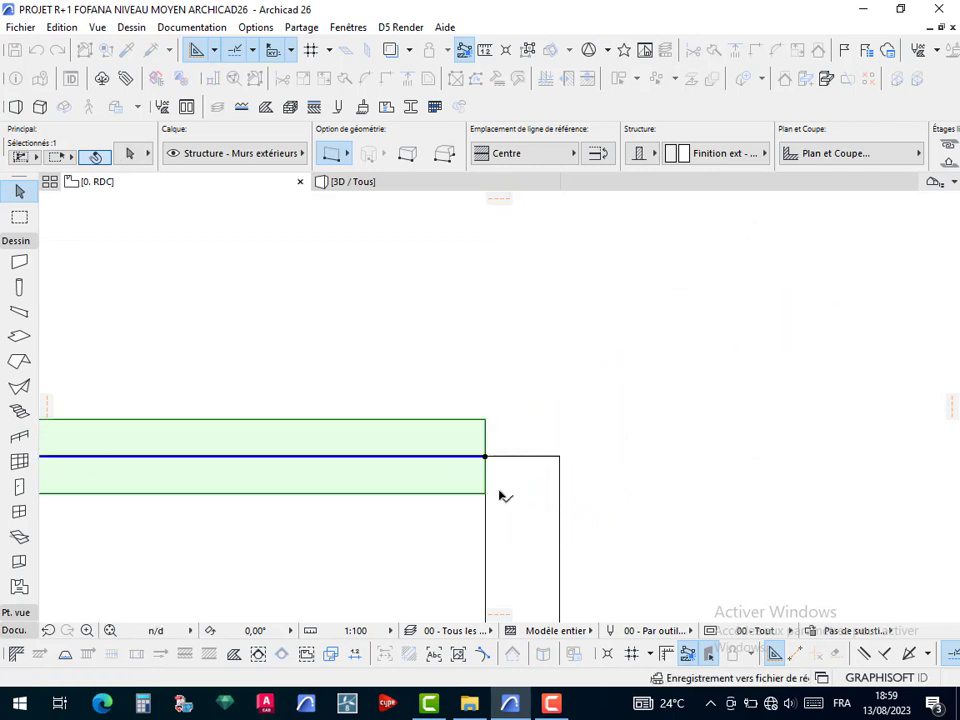
{"action": "left_click", "coordinate": [522, 460]}
{"action": "left_click", "coordinate": [522, 460]}
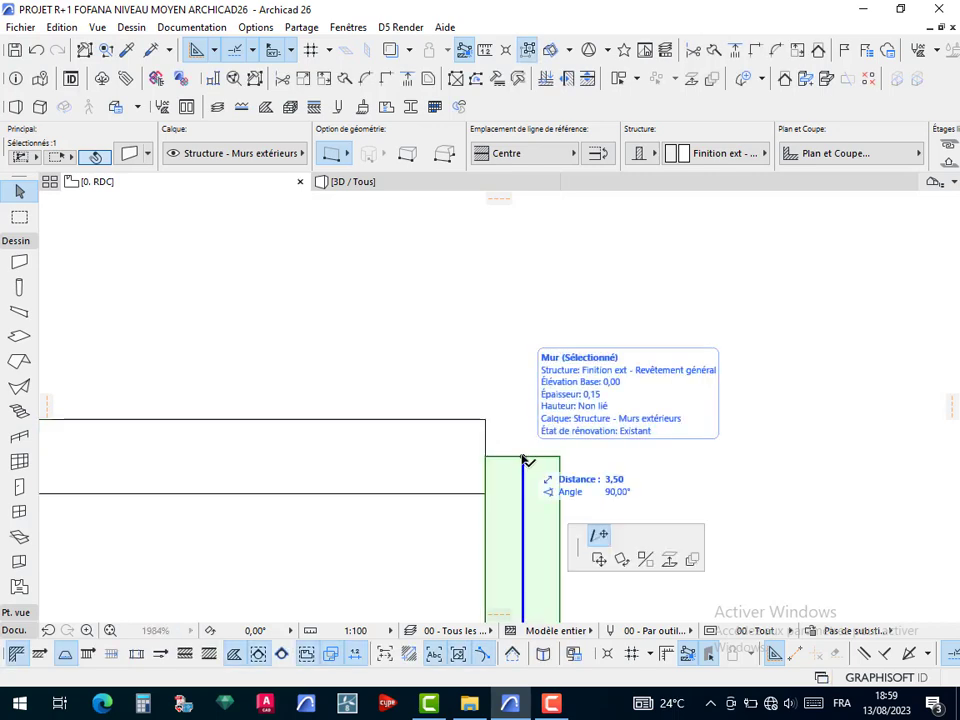
{"action": "left_click", "coordinate": [490, 415]}
{"action": "scroll", "coordinate": [516, 480], "scroll_direction": "up", "scroll_amount": 5}
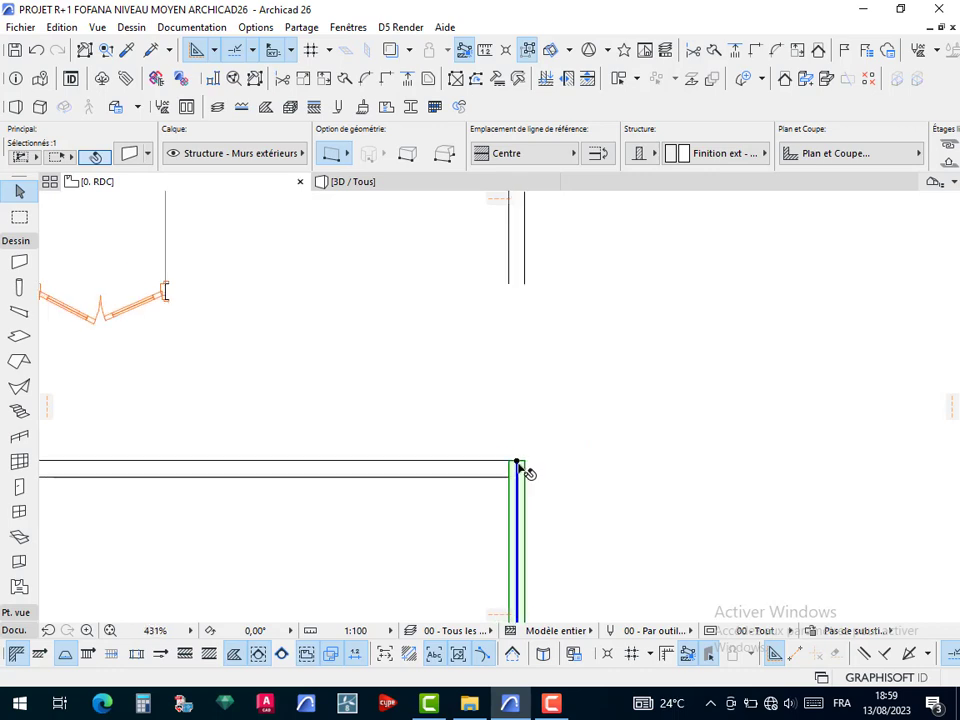
{"action": "scroll", "coordinate": [517, 461], "scroll_direction": "down", "scroll_amount": 2}
{"action": "middle_click_drag", "start_coordinate": [544, 371], "coordinate": [552, 389]}
{"action": "key", "text": "Escape"}
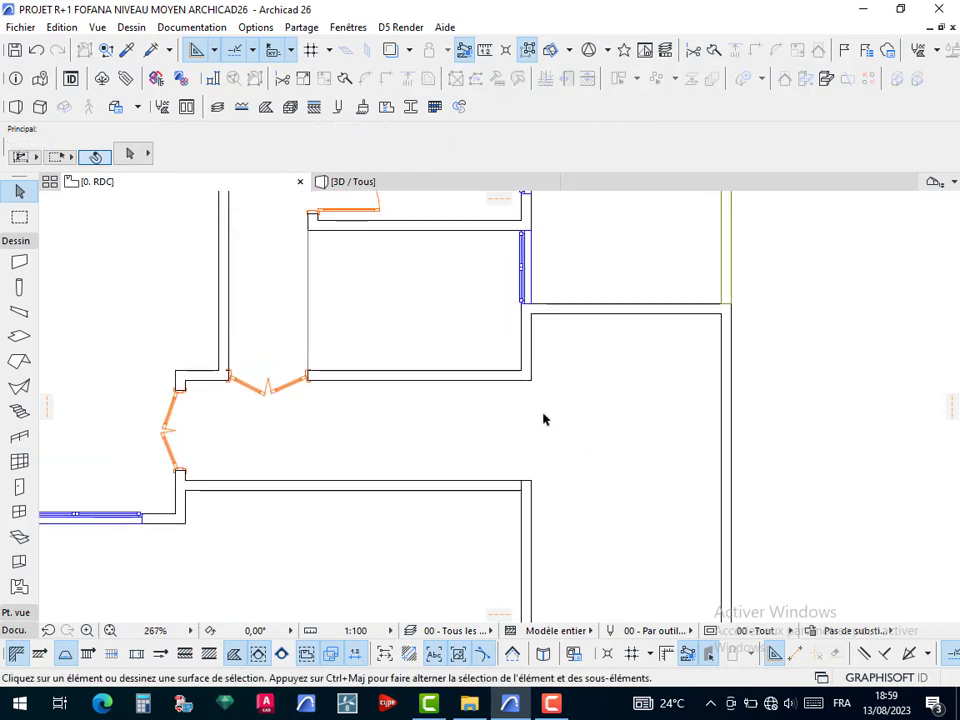
Draw a line across the corridor's open right end between the two outer wall corners and set its pen to 101
{"action": "key", "text": "l"}
{"action": "scroll", "coordinate": [526, 404], "scroll_direction": "up", "scroll_amount": 5}
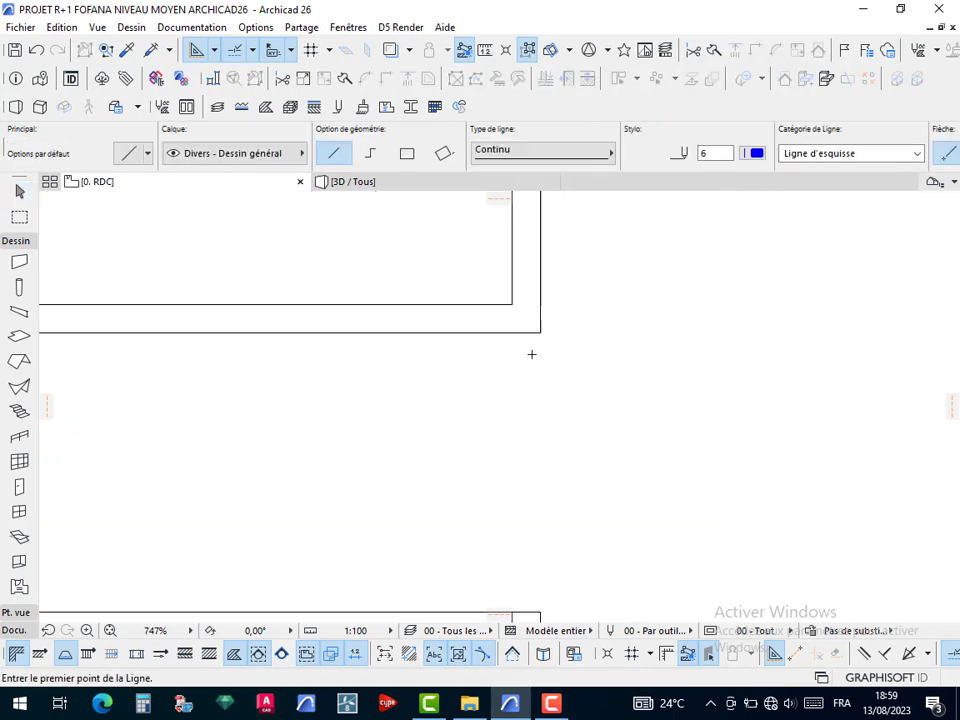
{"action": "scroll", "coordinate": [542, 482], "scroll_direction": "down", "scroll_amount": 3}
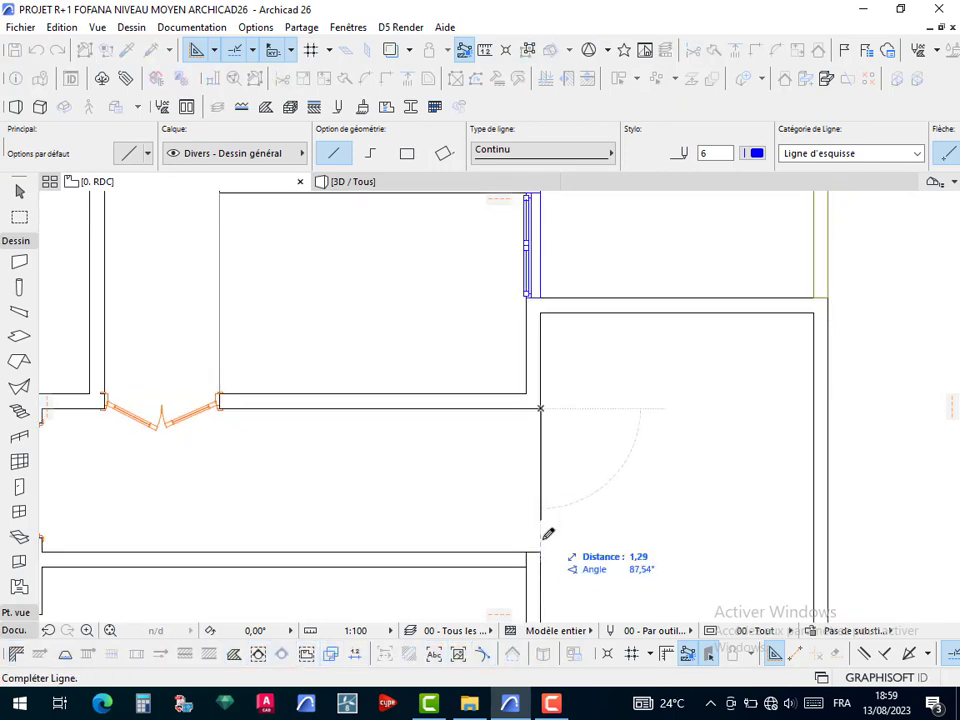
{"action": "left_click", "coordinate": [540, 549]}
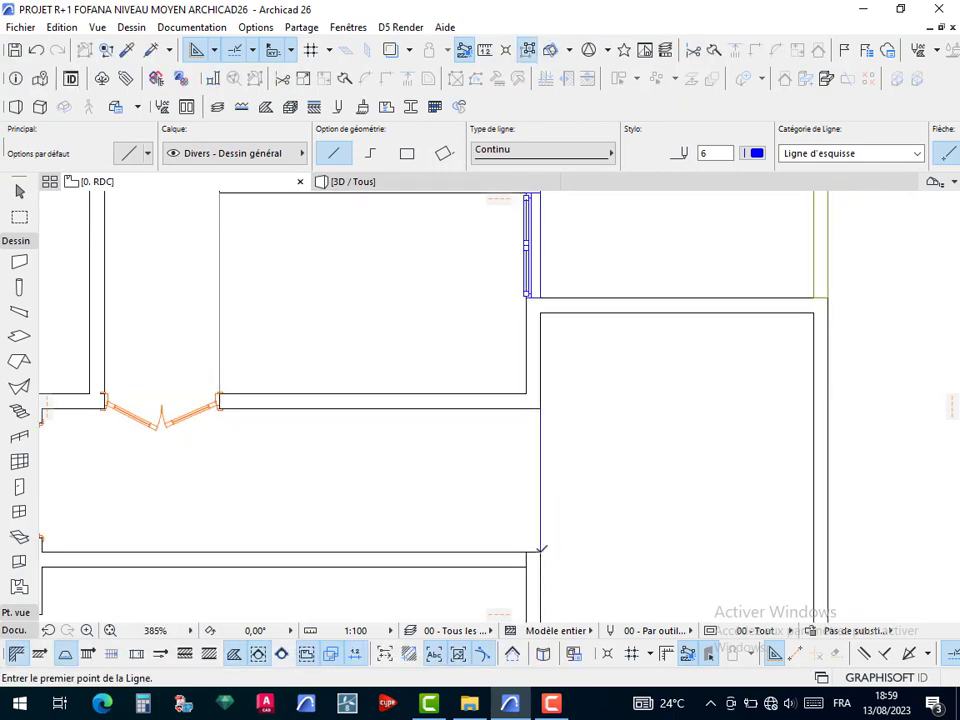
{"action": "key", "text": "Escape"}
{"action": "left_click", "coordinate": [541, 470]}
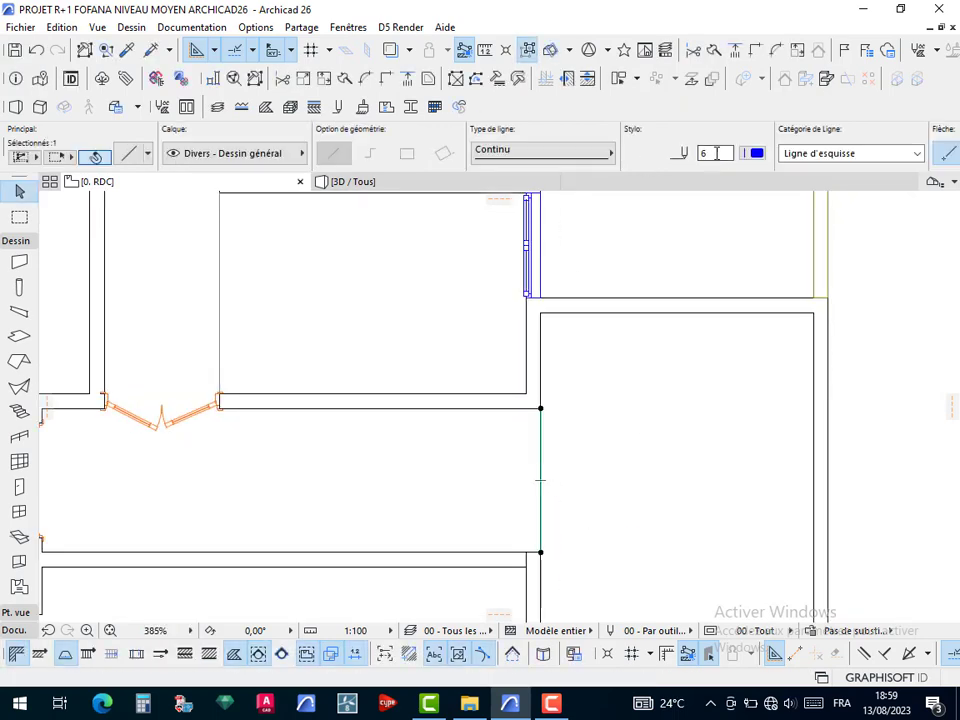
{"action": "left_click", "coordinate": [752, 154]}
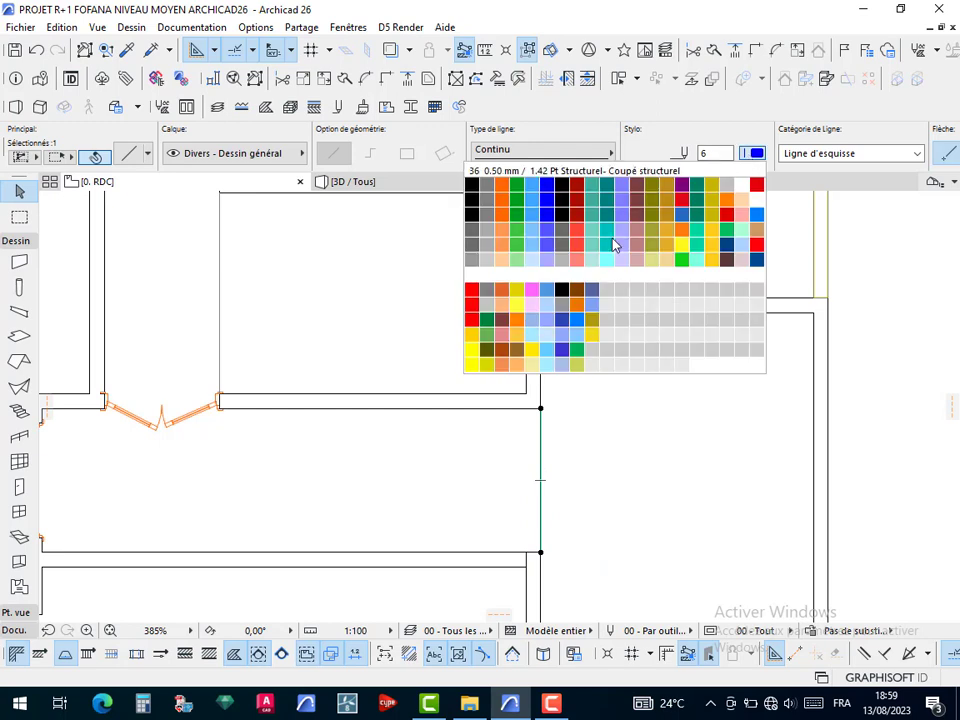
{"action": "left_click", "coordinate": [475, 261]}
Copy the line across the corridor opening 0.3 m horizontally into the corridor
{"action": "left_click", "coordinate": [542, 493]}
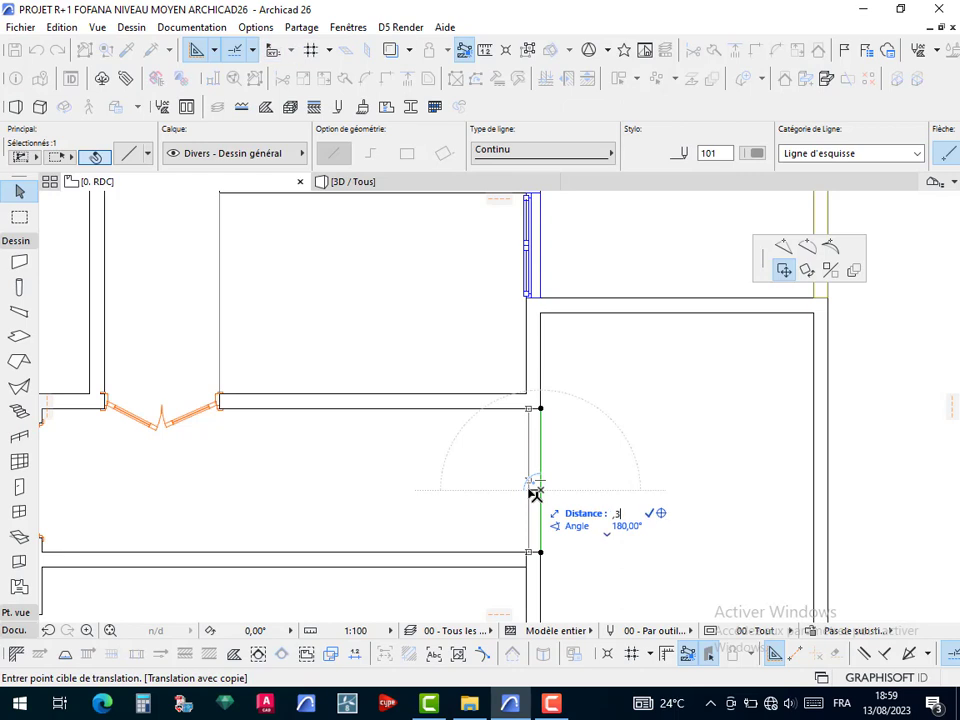
{"action": "key", "text": "Return"}
{"action": "scroll", "coordinate": [523, 474], "scroll_direction": "up", "scroll_amount": 5}
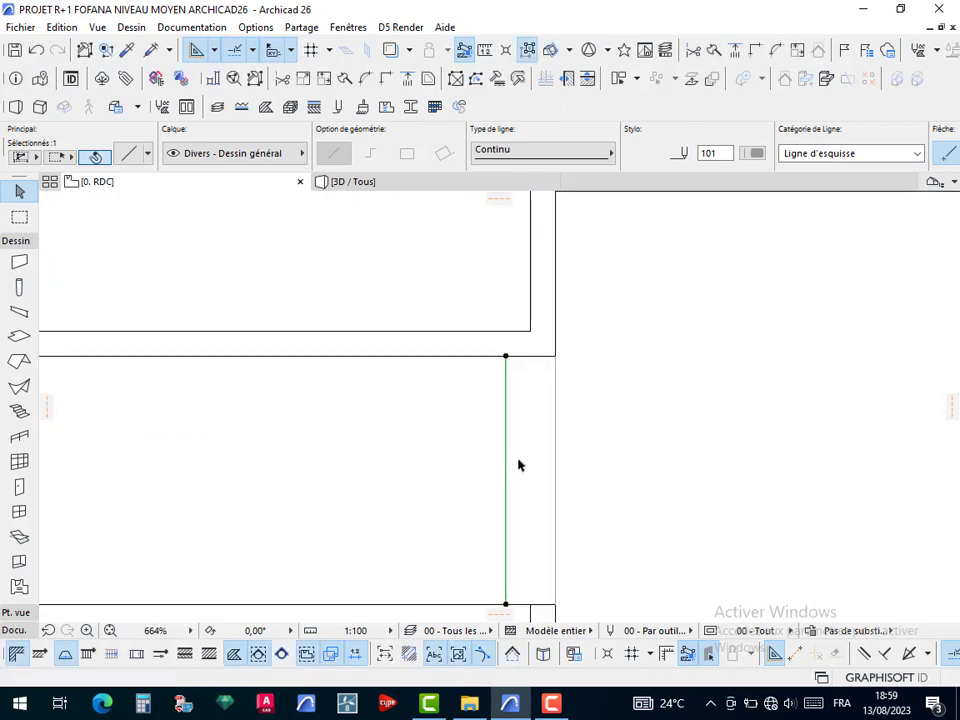
{"action": "scroll", "coordinate": [673, 415], "scroll_direction": "down", "scroll_amount": 5}
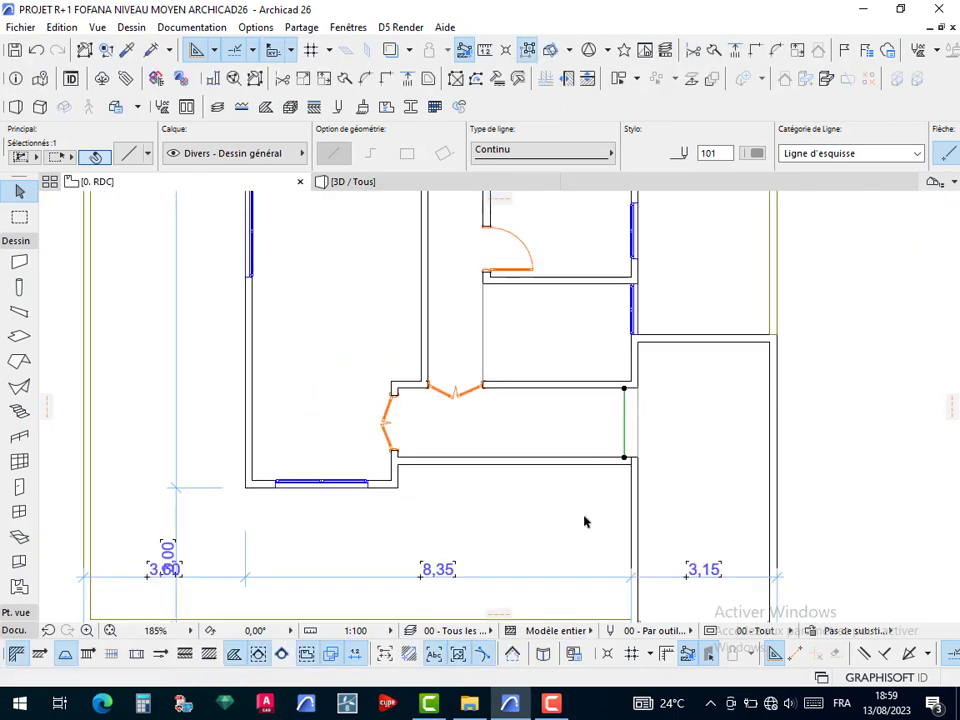
{"action": "left_click", "coordinate": [606, 483]}
Examine the corridor and the junction of its lower wall with the lower-left room's wall
{"action": "scroll", "coordinate": [588, 482], "scroll_direction": "down", "scroll_amount": 4}
{"action": "scroll", "coordinate": [518, 474], "scroll_direction": "up", "scroll_amount": 5}
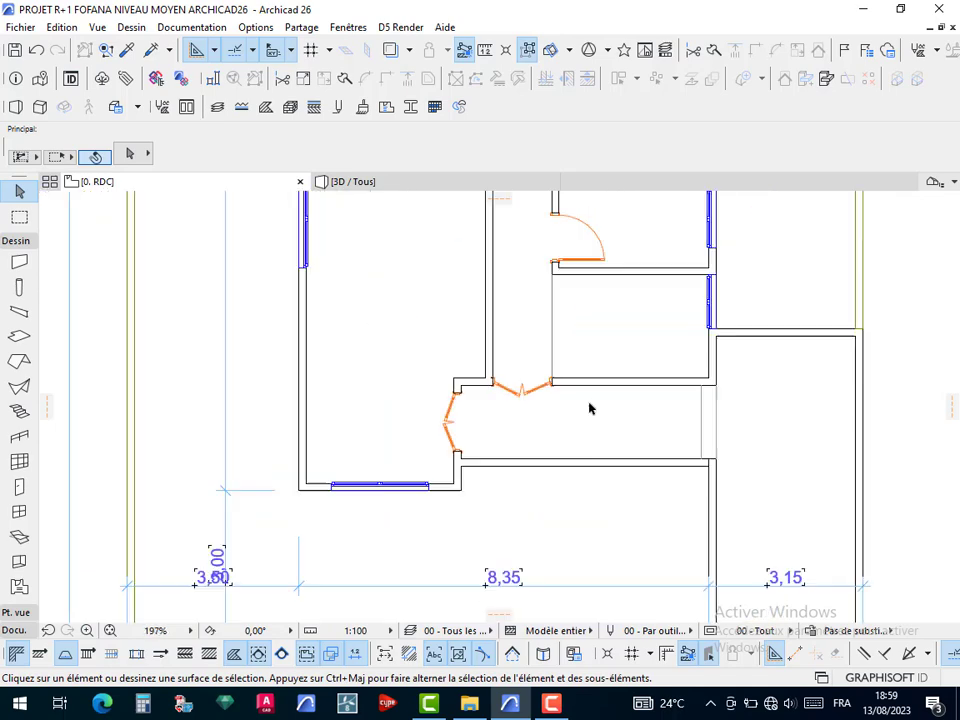
{"action": "middle_click_drag", "start_coordinate": [561, 459], "coordinate": [342, 429]}
{"action": "scroll", "coordinate": [250, 450], "scroll_direction": "up", "scroll_amount": 1}
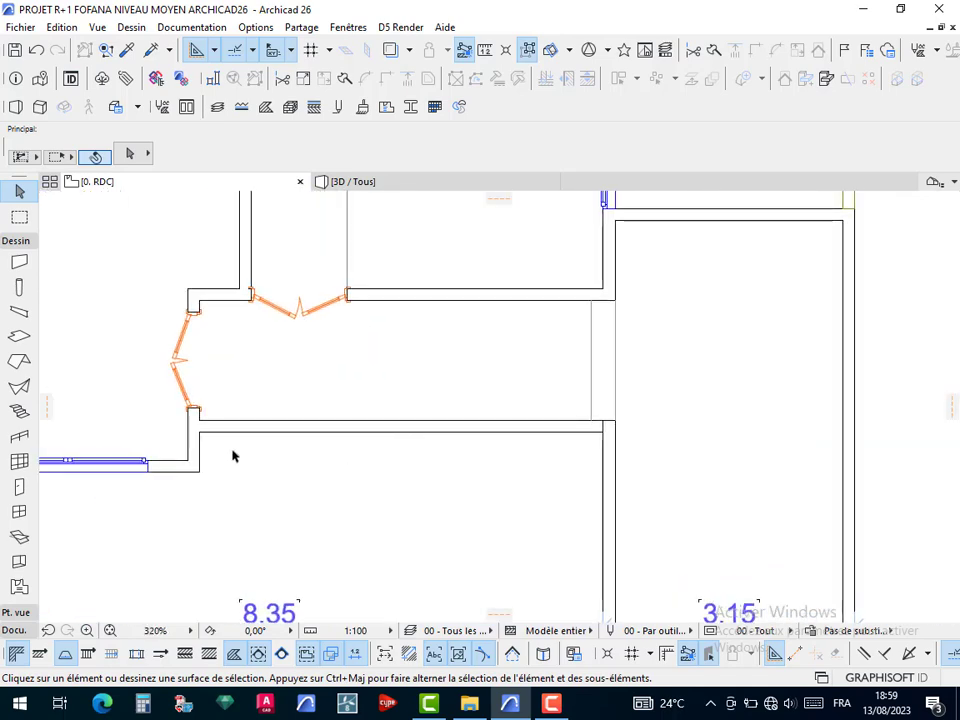
{"action": "left_click", "coordinate": [197, 431]}
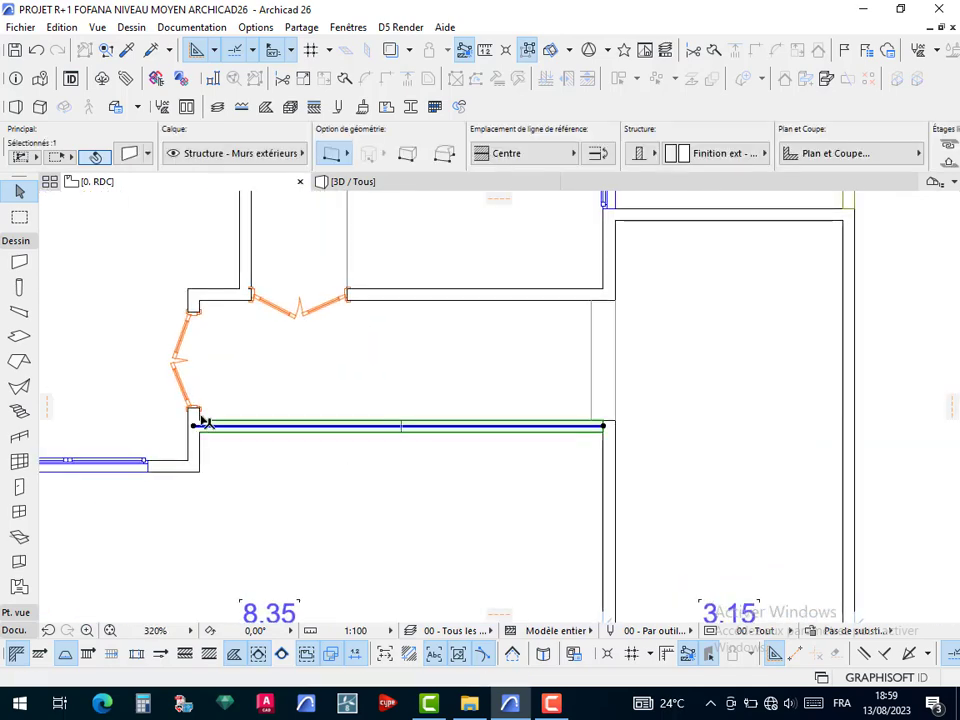
{"action": "scroll", "coordinate": [197, 432], "scroll_direction": "up", "scroll_amount": 6}
{"action": "scroll", "coordinate": [216, 424], "scroll_direction": "down", "scroll_amount": 7}
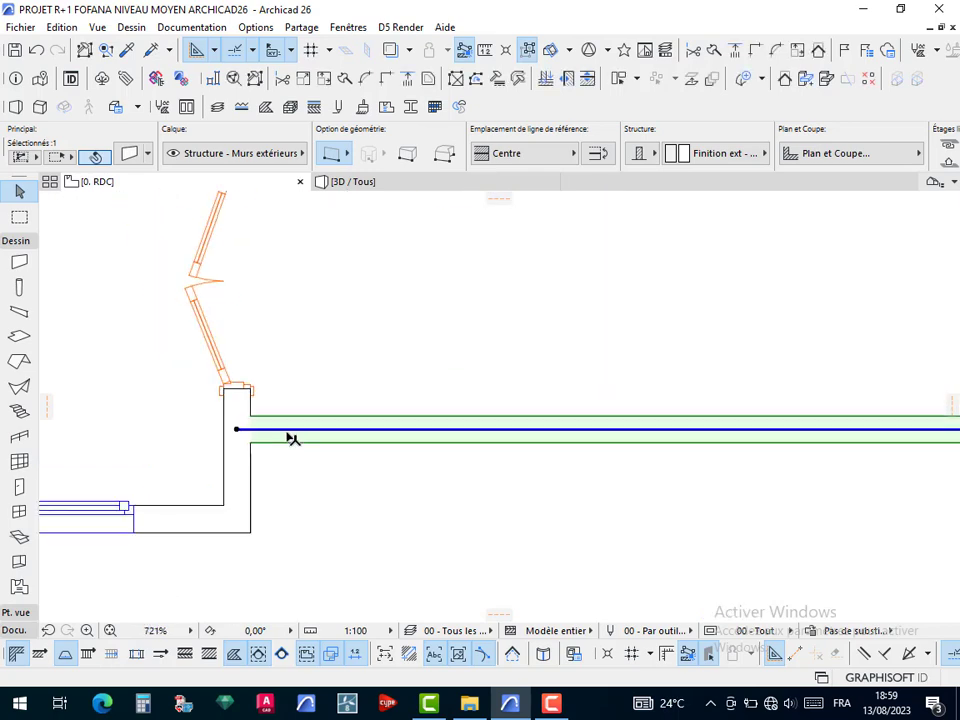
{"action": "left_click", "coordinate": [423, 490]}
{"action": "scroll", "coordinate": [424, 485], "scroll_direction": "down", "scroll_amount": 3}
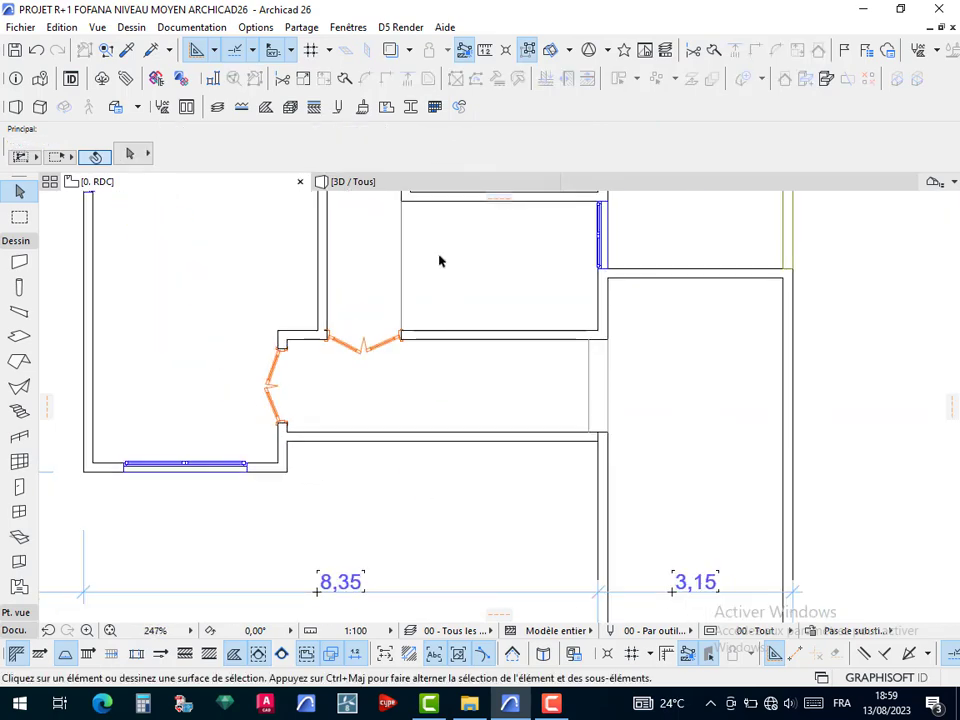
Show the house in 3D and inspect its doors, windows and surrounding walls from several sides
{"action": "left_click", "coordinate": [386, 185]}
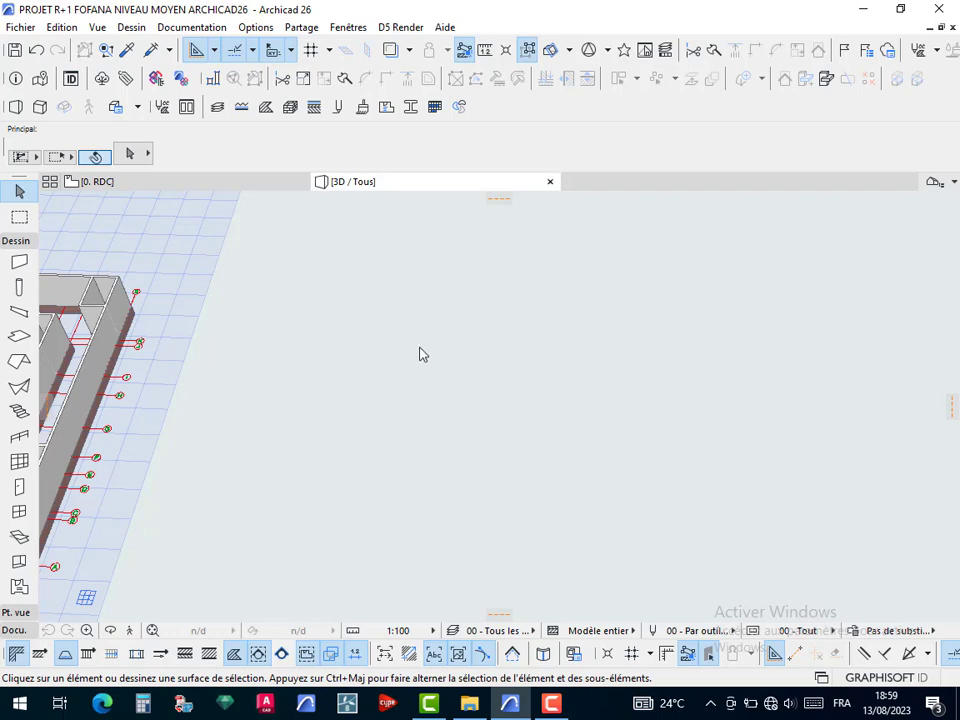
{"action": "scroll", "coordinate": [514, 469], "scroll_direction": "down", "scroll_amount": 1}
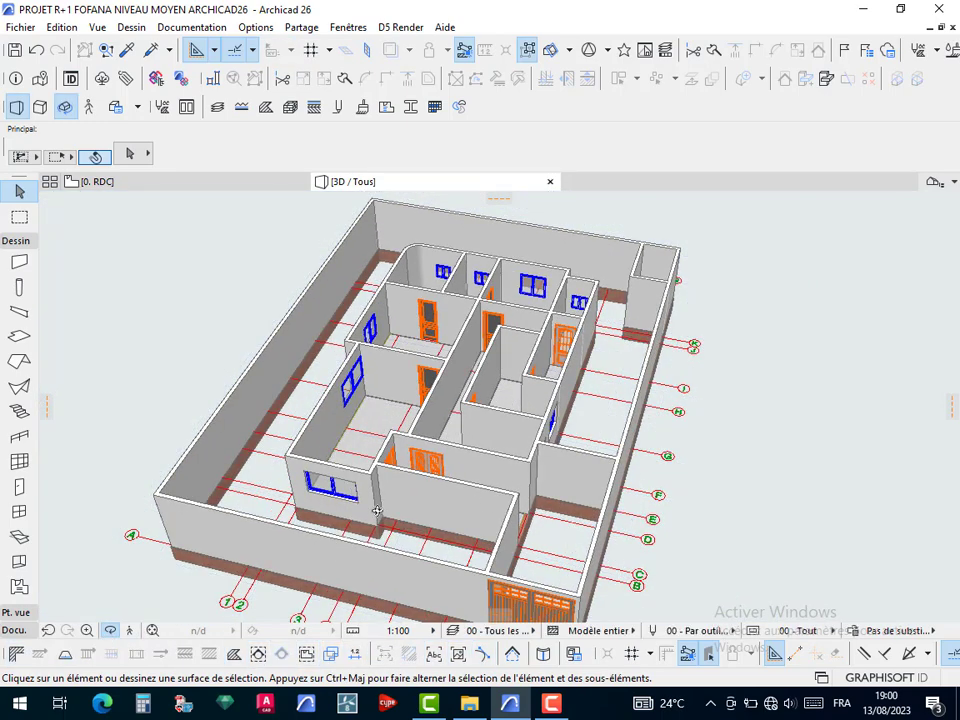
{"action": "left_click_drag", "start_coordinate": [576, 493], "coordinate": [758, 415]}
{"action": "scroll", "coordinate": [585, 426], "scroll_direction": "up", "scroll_amount": 5}
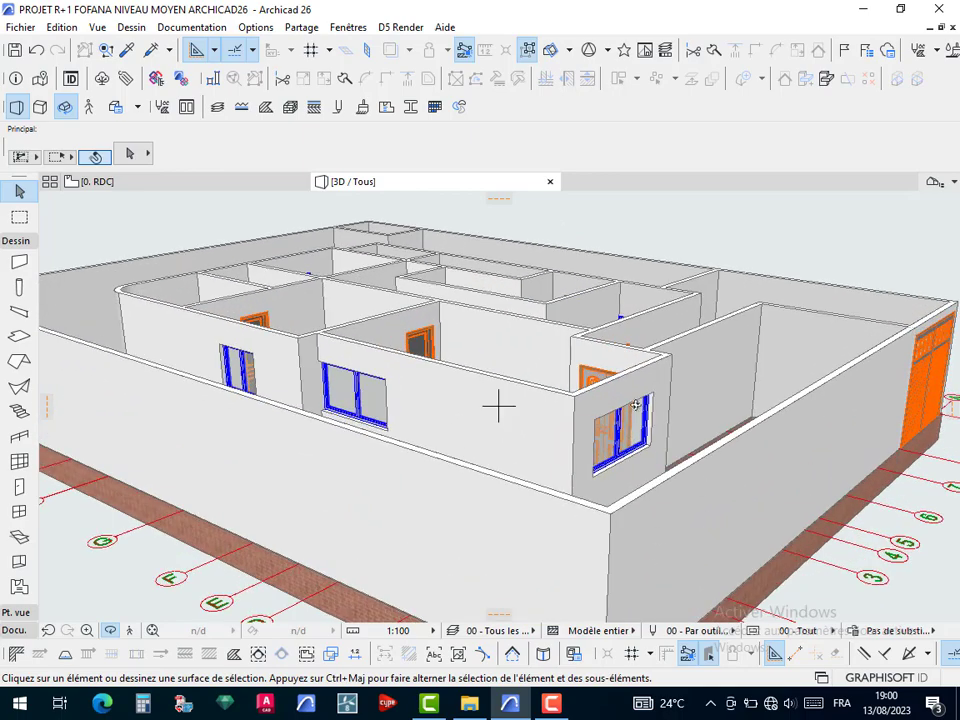
{"action": "left_click_drag", "start_coordinate": [636, 405], "coordinate": [499, 401]}
{"action": "scroll", "coordinate": [545, 395], "scroll_direction": "down", "scroll_amount": 5}
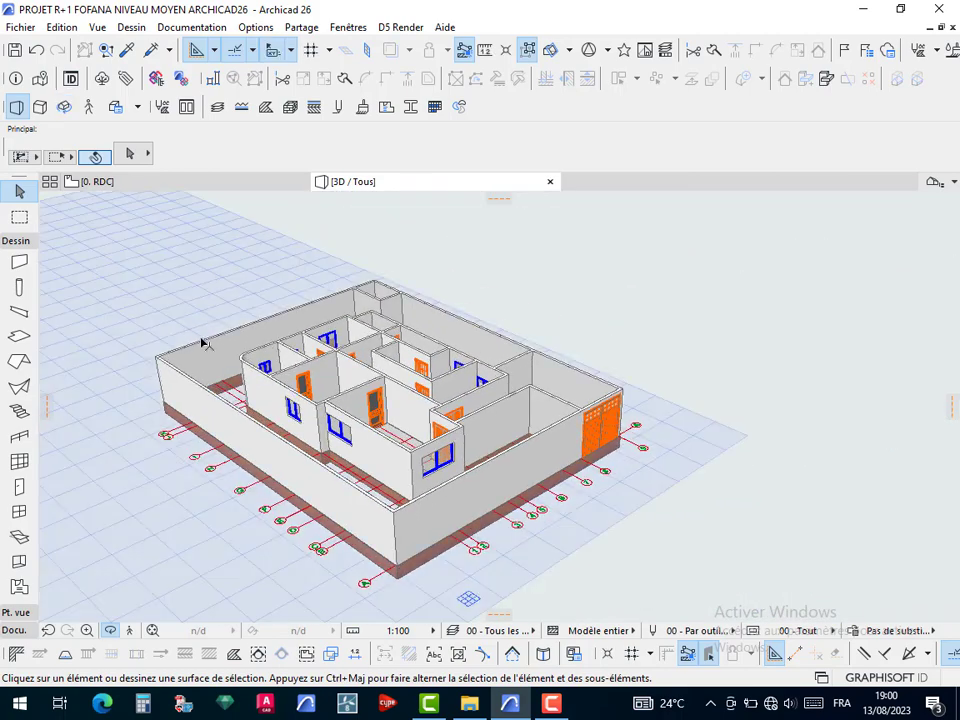
Set the height of the back, front and two side boundary walls around the house to 0.35 m
{"action": "left_click", "coordinate": [205, 357]}
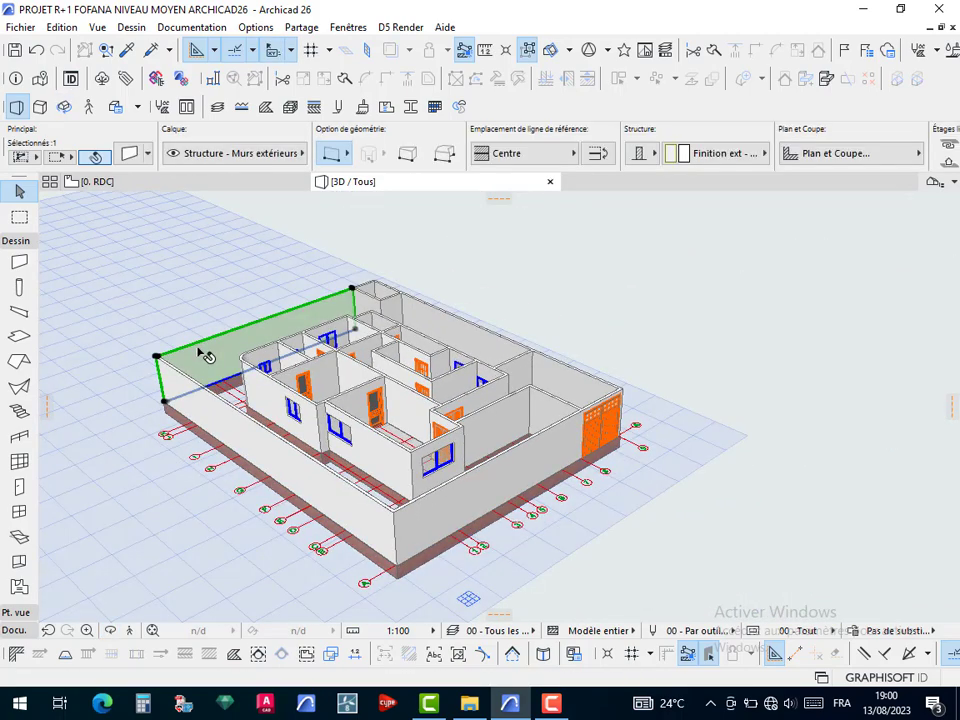
{"action": "left_click", "coordinate": [220, 410], "text": "shift"}
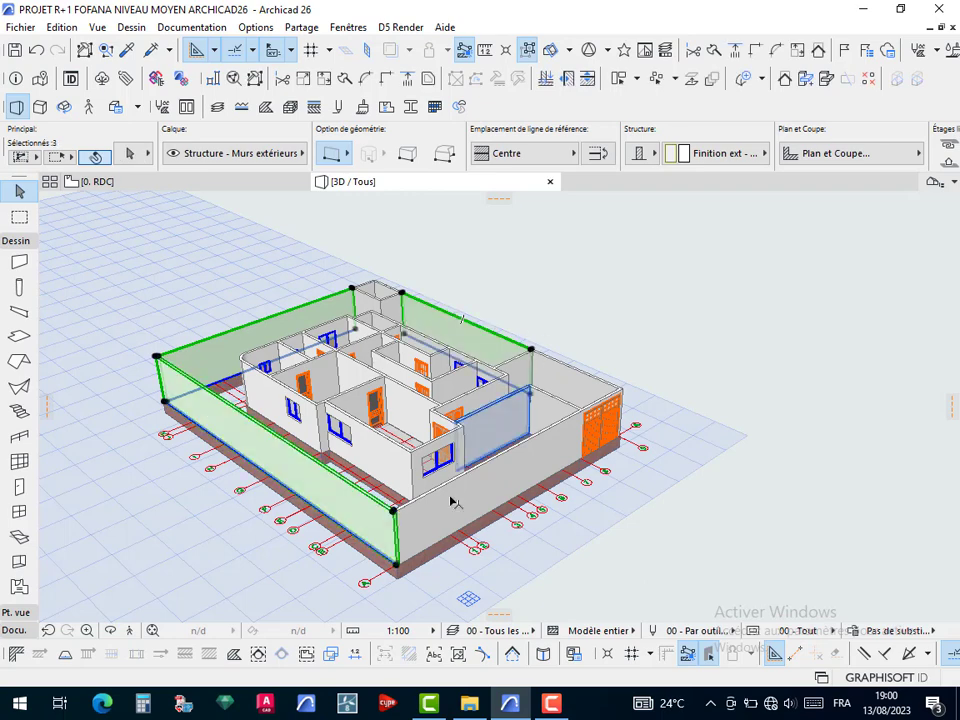
{"action": "scroll", "coordinate": [540, 154], "scroll_direction": "down", "scroll_amount": 6}
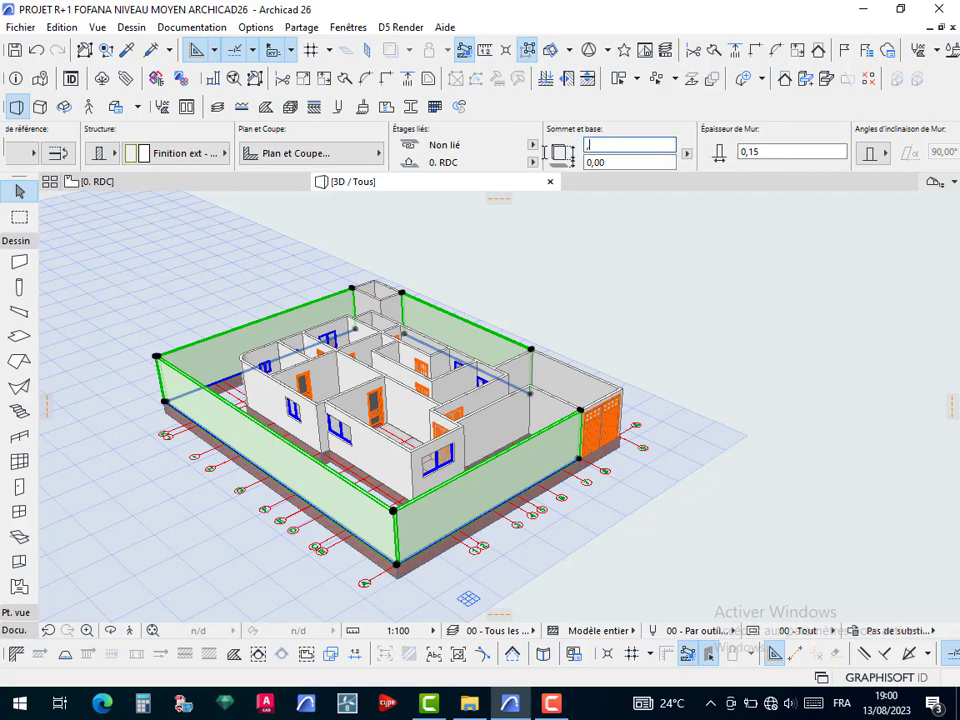
{"action": "key", "text": "Return"}
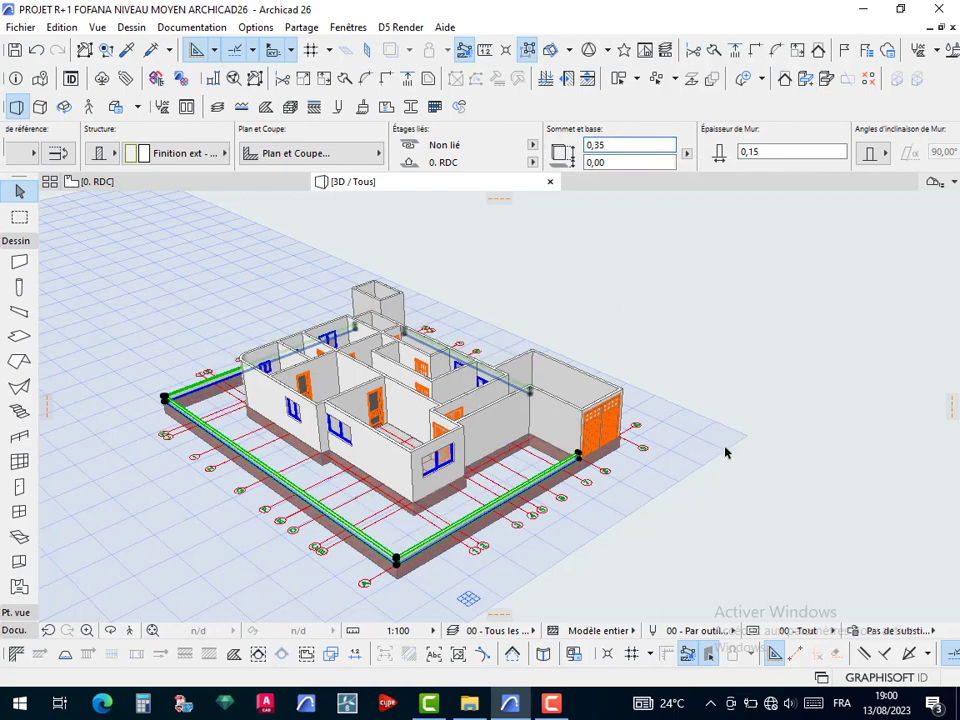
Deselect the boundary walls and open the 3D view "Perspective générique" from the project views
{"action": "key", "text": "Escape"}
{"action": "scroll", "coordinate": [395, 440], "scroll_direction": "up", "scroll_amount": 6}
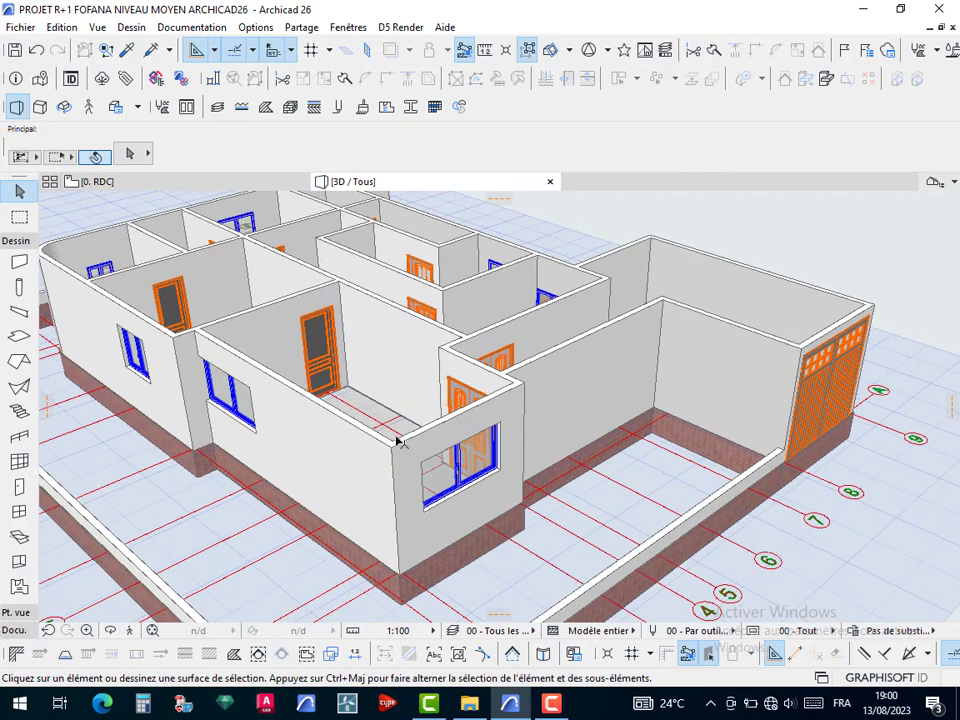
{"action": "middle_click_drag", "start_coordinate": [390, 391], "coordinate": [270, 435], "text": "shift"}
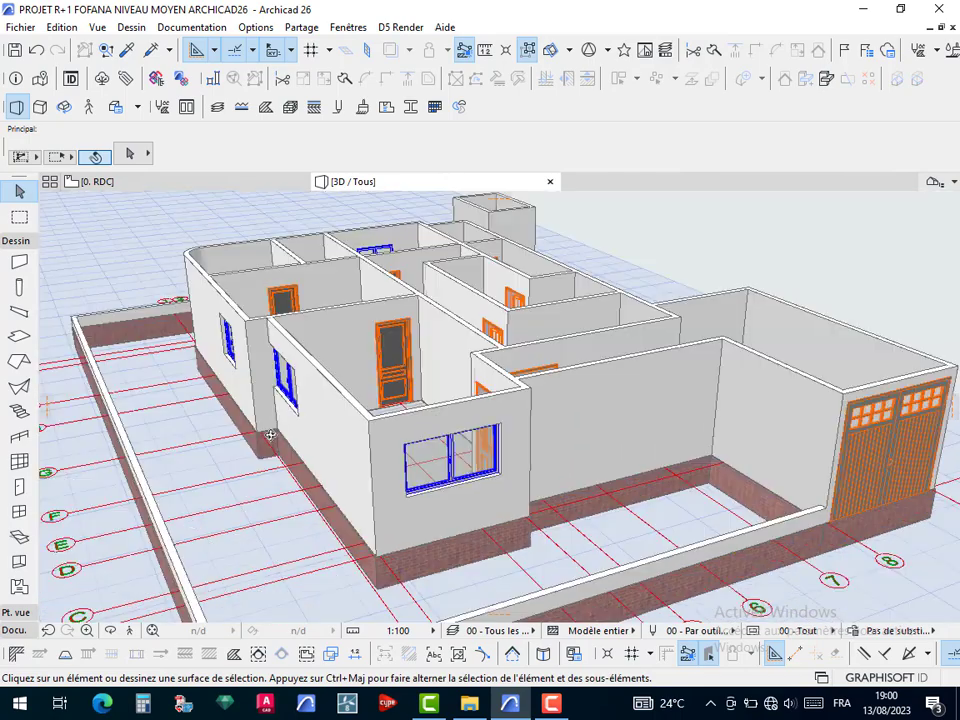
{"action": "scroll", "coordinate": [321, 429], "scroll_direction": "down", "scroll_amount": 5}
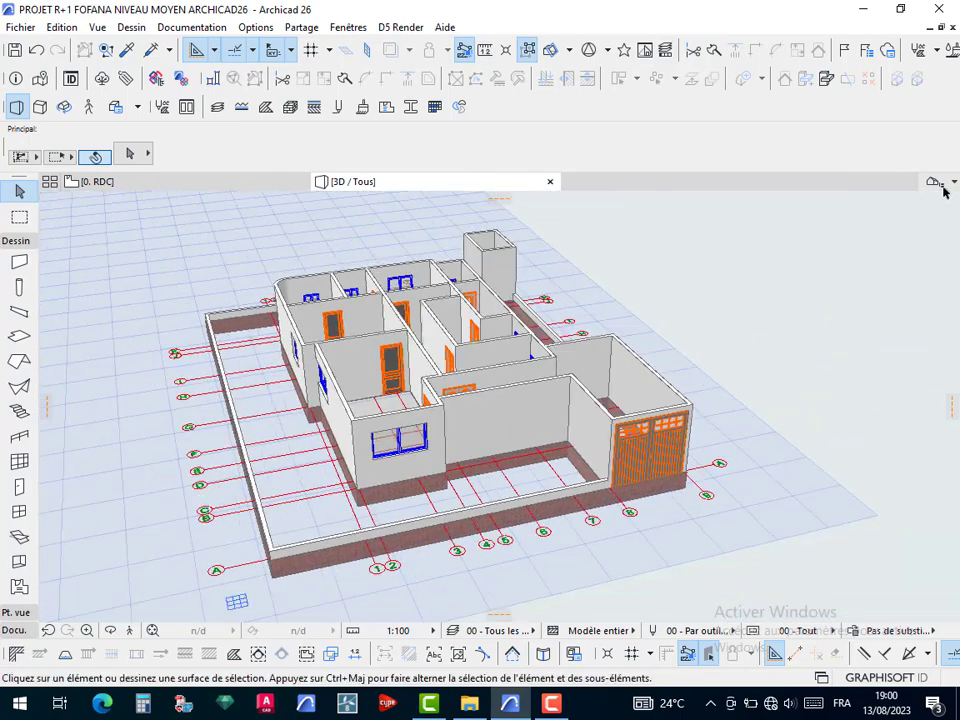
{"action": "left_click", "coordinate": [955, 186]}
{"action": "scroll", "coordinate": [838, 540], "scroll_direction": "down", "scroll_amount": 5}
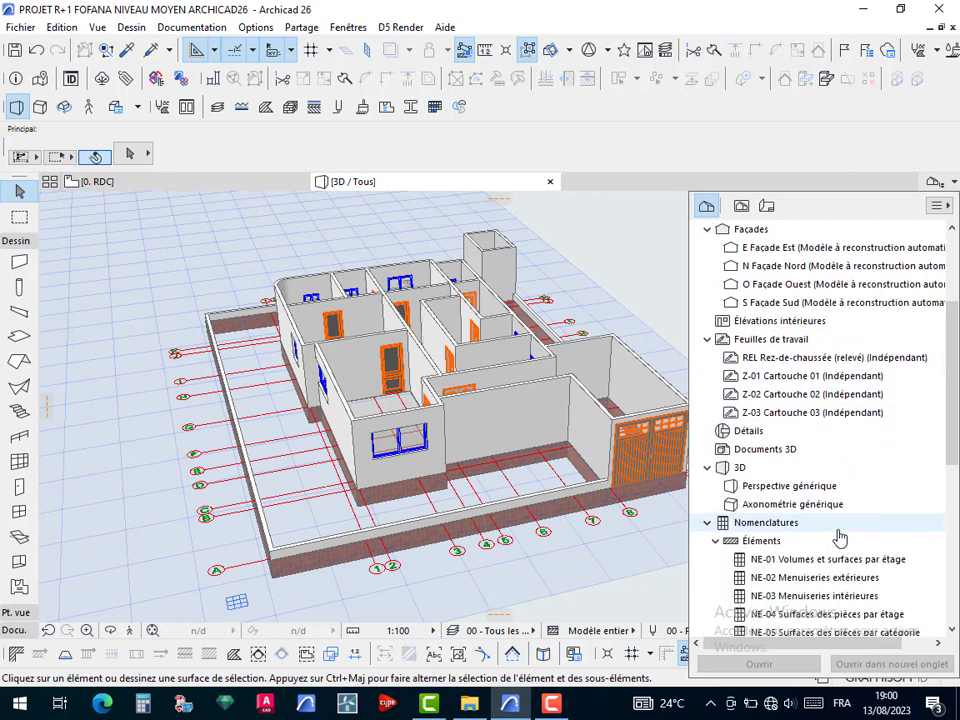
{"action": "scroll", "coordinate": [840, 540], "scroll_direction": "down", "scroll_amount": 6}
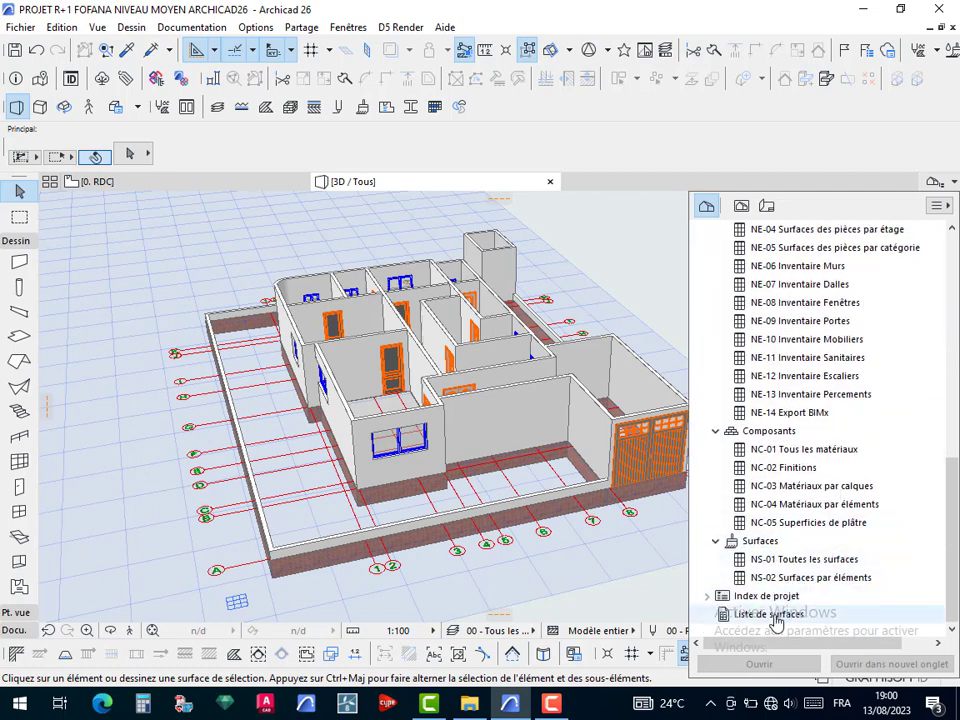
{"action": "scroll", "coordinate": [795, 440], "scroll_direction": "up", "scroll_amount": 3}
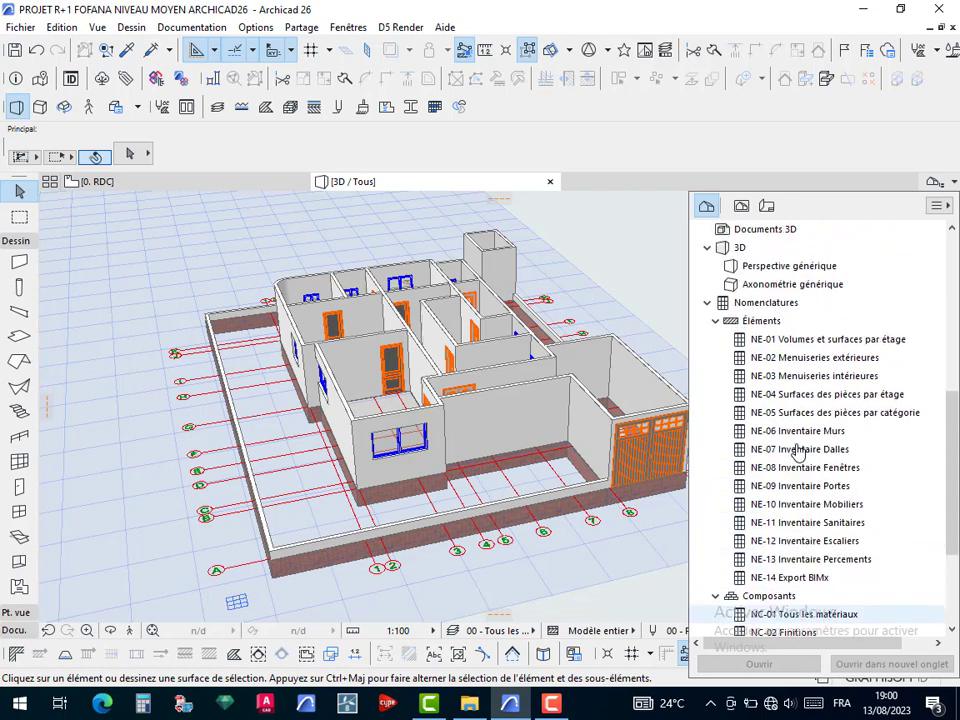
{"action": "scroll", "coordinate": [797, 428], "scroll_direction": "up", "scroll_amount": 1}
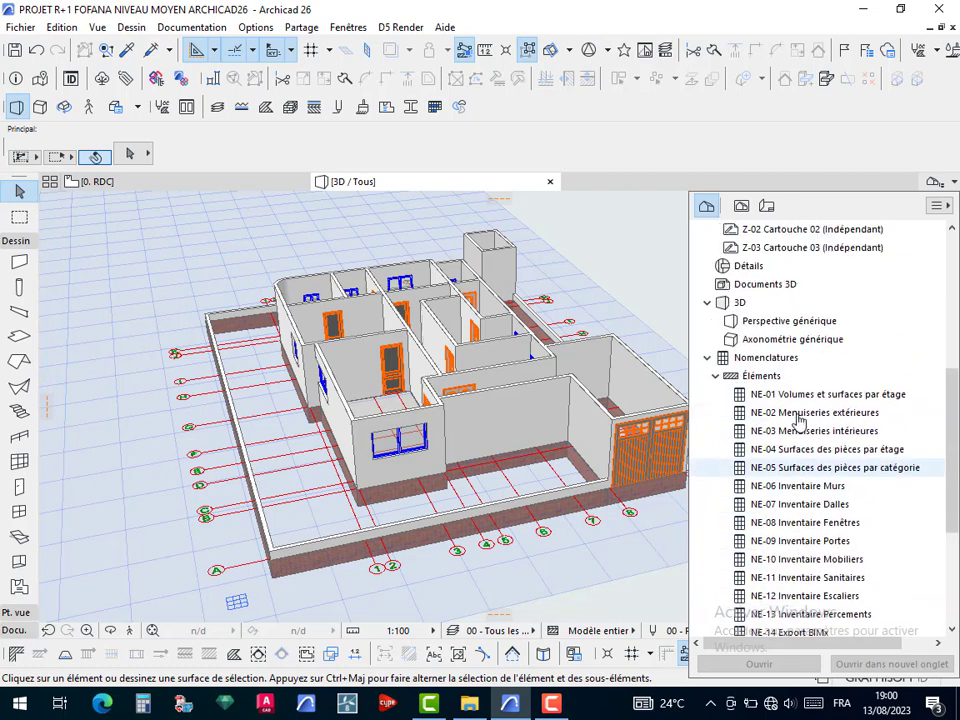
{"action": "double_click", "coordinate": [801, 322]}
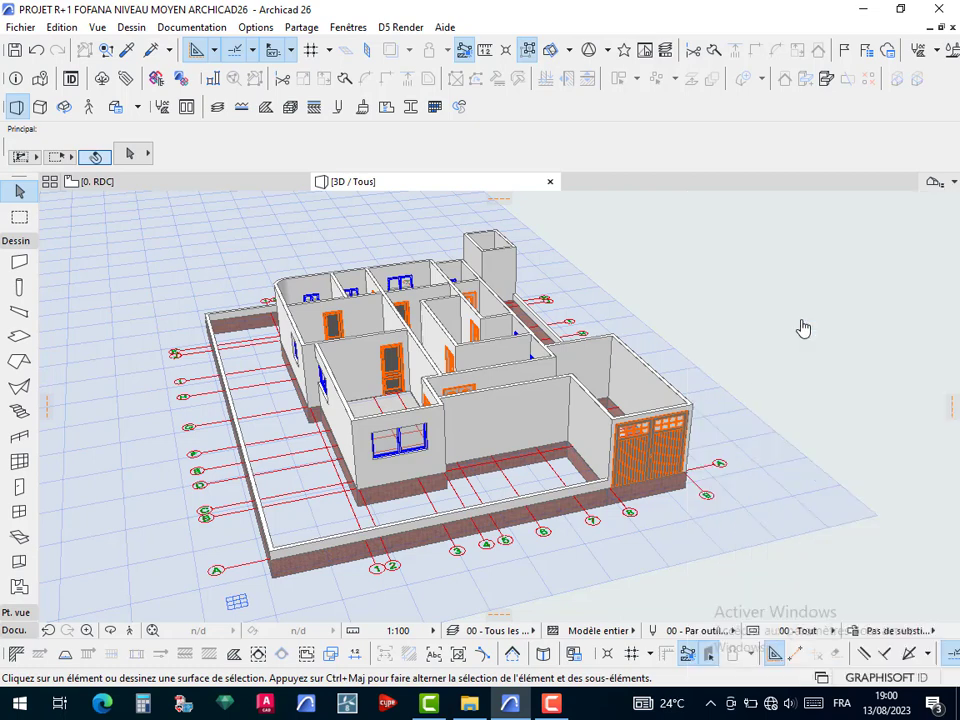
Inspect the house in 3D from the front, the rear and above, including its rooms, openings and low boundary walls
{"action": "scroll", "coordinate": [432, 428], "scroll_direction": "up", "scroll_amount": 3}
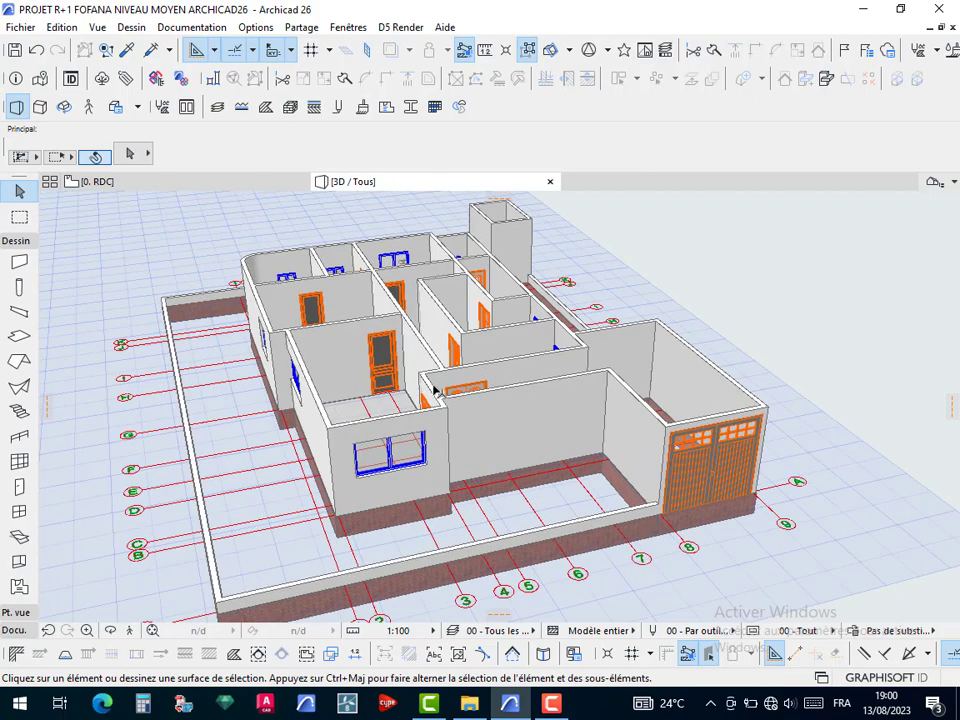
{"action": "left_click", "coordinate": [109, 631]}
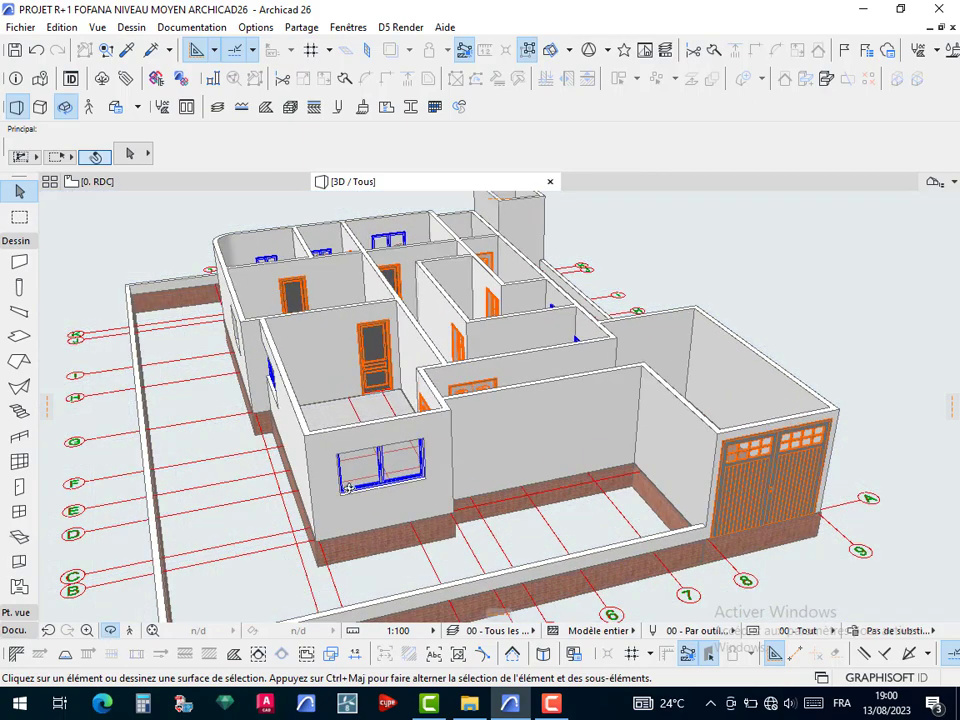
{"action": "left_click_drag", "start_coordinate": [347, 487], "coordinate": [663, 356]}
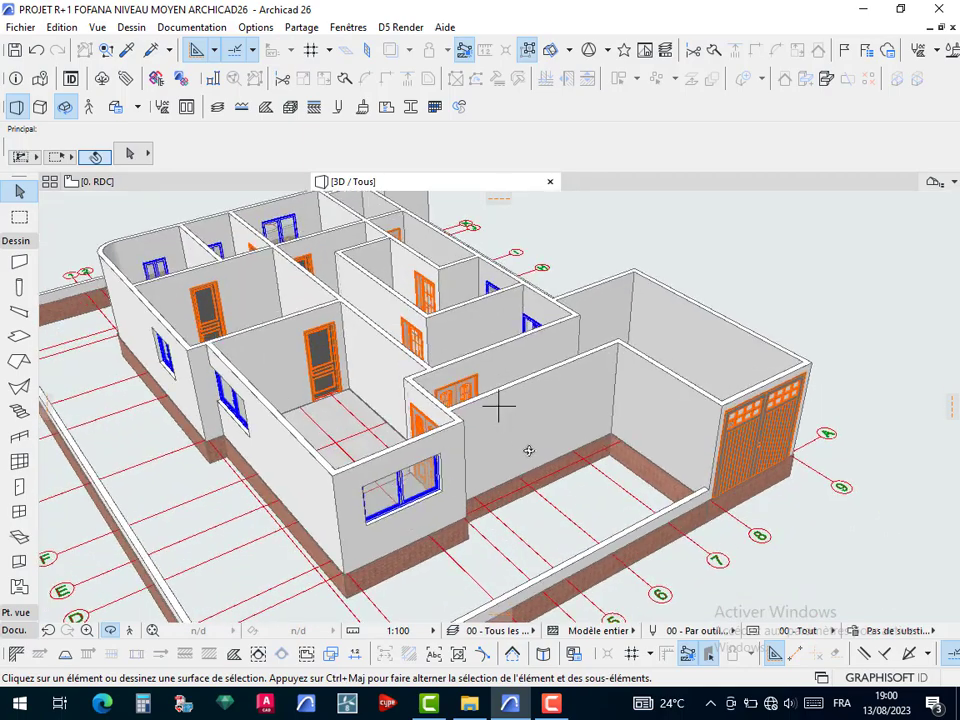
{"action": "left_click_drag", "start_coordinate": [529, 451], "coordinate": [475, 561]}
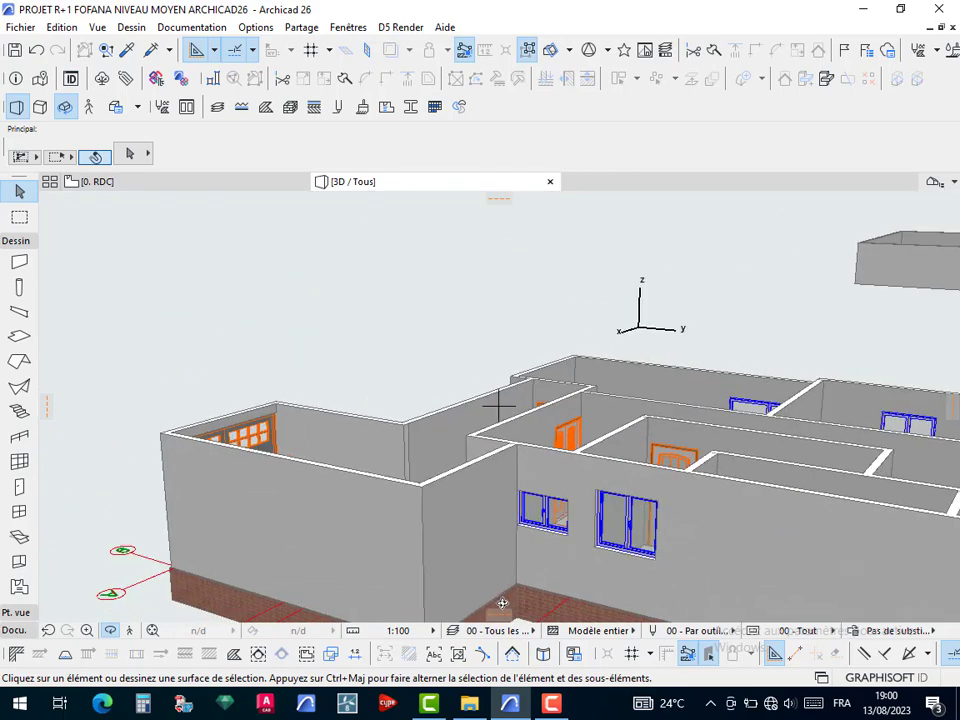
{"action": "left_click_drag", "start_coordinate": [547, 577], "coordinate": [900, 458]}
{"action": "scroll", "coordinate": [506, 464], "scroll_direction": "up", "scroll_amount": 5}
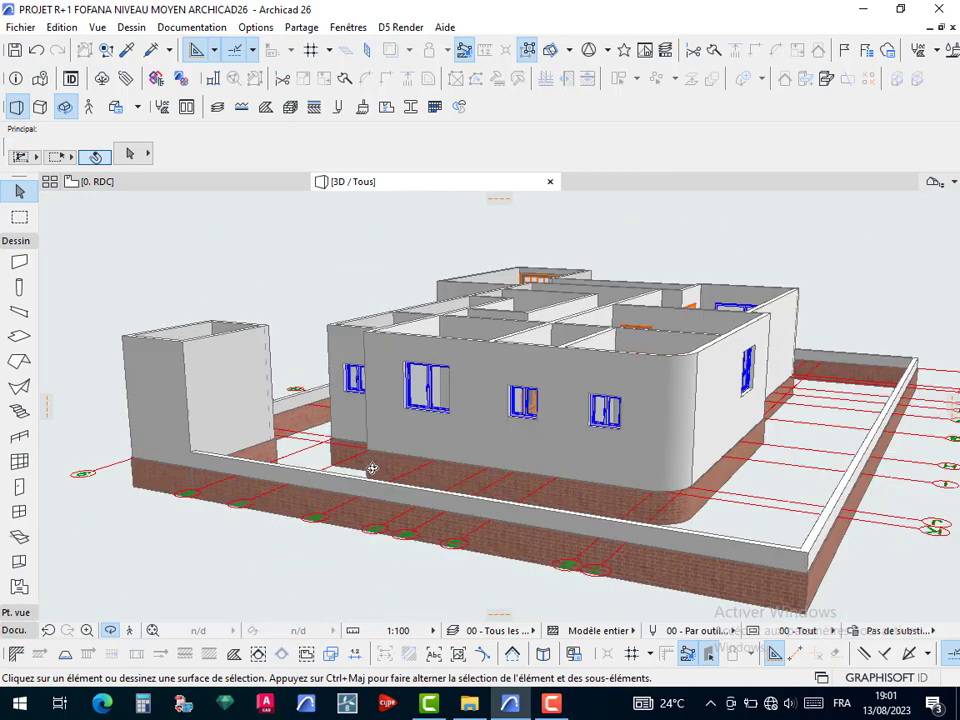
{"action": "left_click_drag", "start_coordinate": [371, 469], "coordinate": [576, 344]}
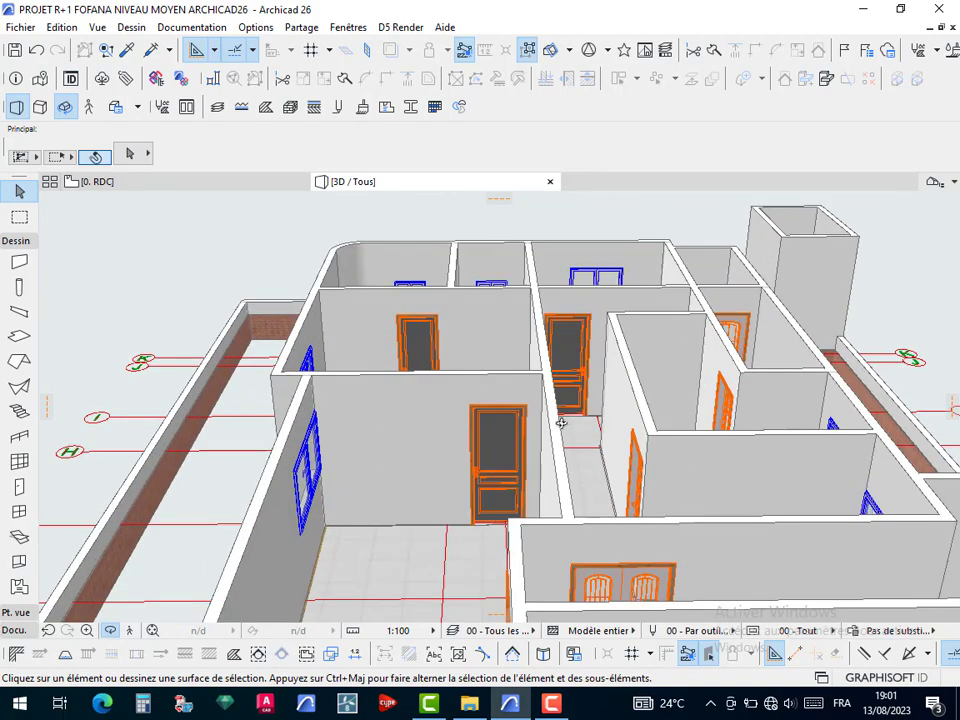
{"action": "left_click_drag", "start_coordinate": [562, 424], "coordinate": [498, 406]}
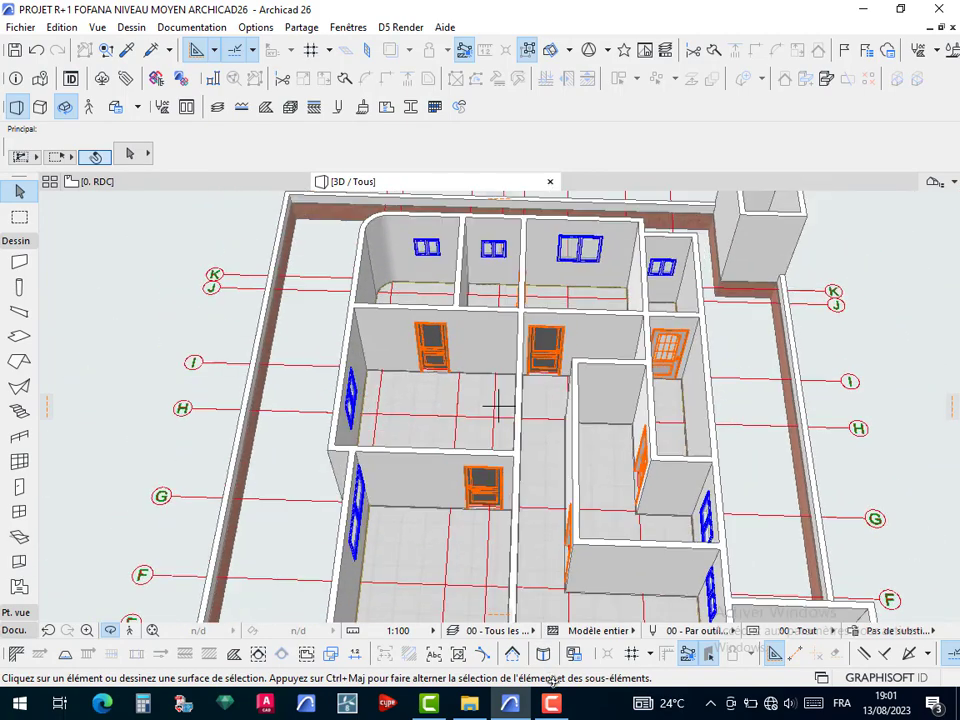
{"action": "left_click", "coordinate": [551, 703]}
{"action": "left_click", "coordinate": [549, 702]}
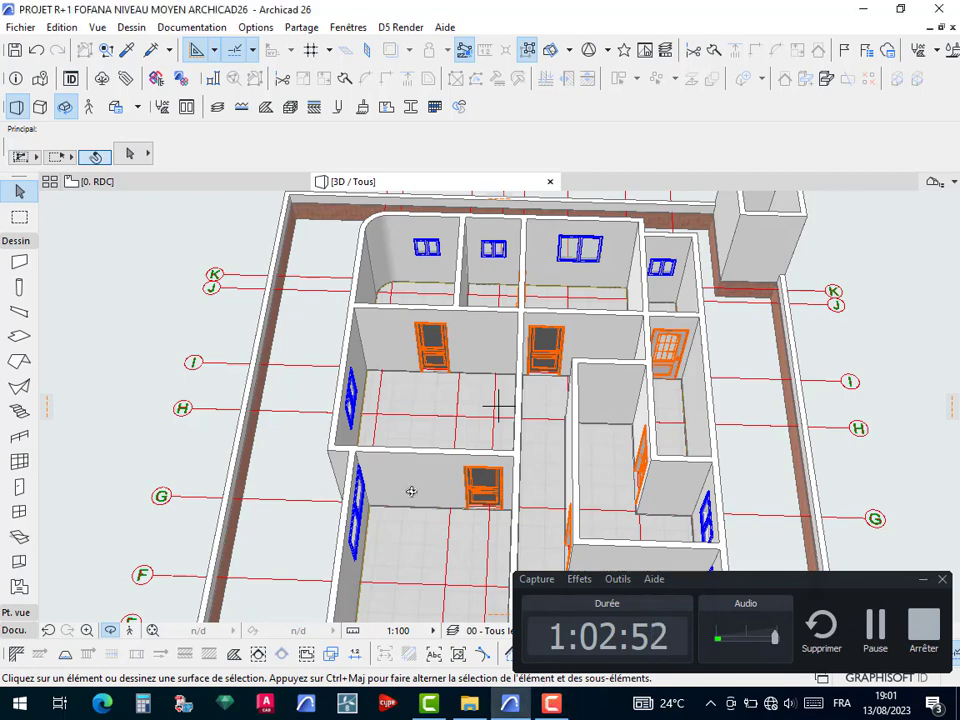
{"action": "left_click_drag", "start_coordinate": [386, 537], "coordinate": [503, 441]}
{"action": "scroll", "coordinate": [503, 441], "scroll_direction": "down", "scroll_amount": 1}
{"action": "middle_click_drag", "start_coordinate": [503, 441], "coordinate": [393, 433]}
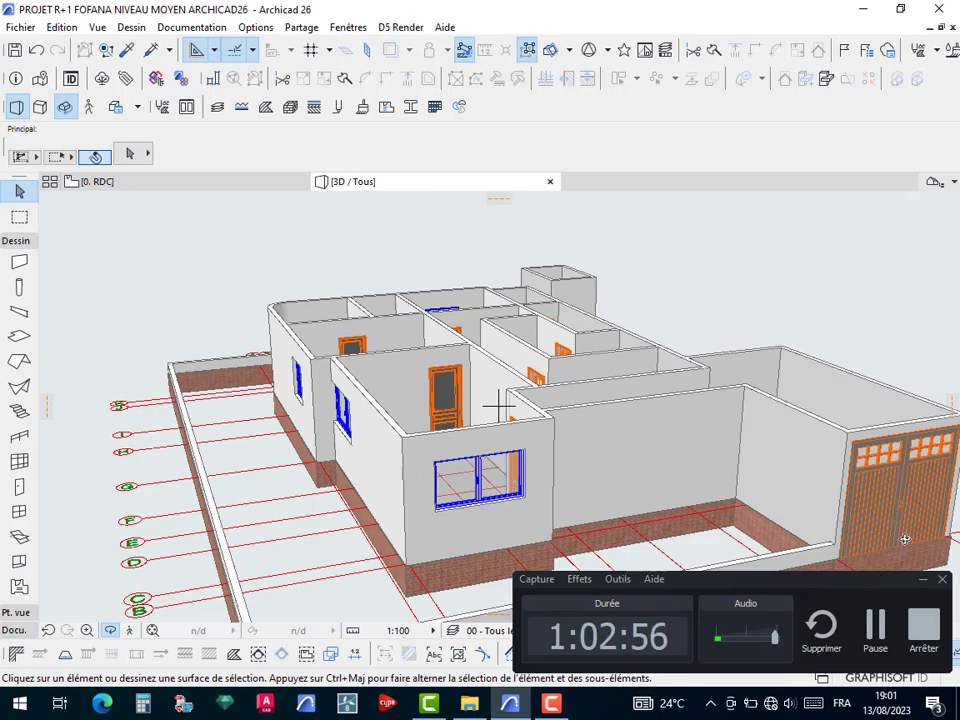
{"action": "left_click", "coordinate": [922, 581]}
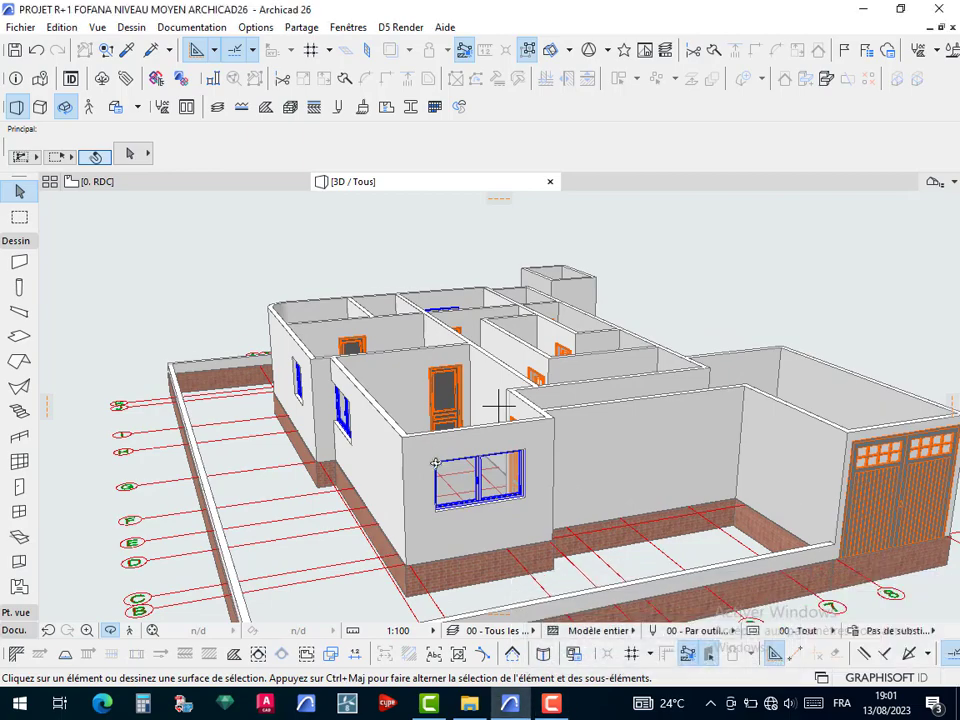
Examine the interior partitions, doors and windows from above and from the curved-corner side of the house
{"action": "middle_click_drag", "start_coordinate": [435, 463], "coordinate": [418, 416], "text": "shift"}
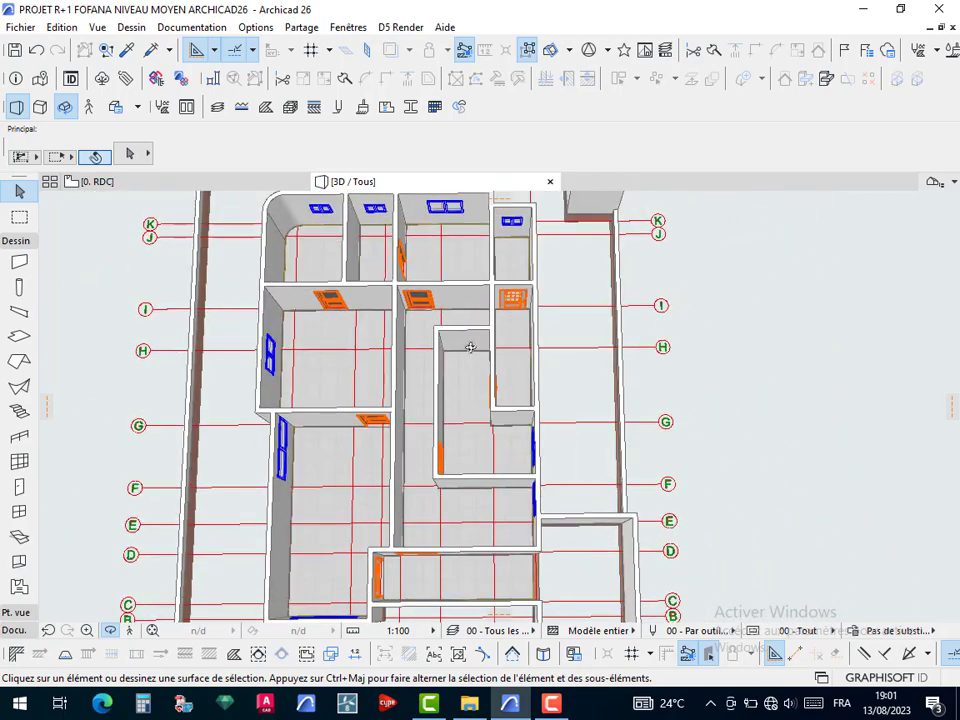
{"action": "middle_click_drag", "start_coordinate": [470, 347], "coordinate": [335, 306], "text": "shift"}
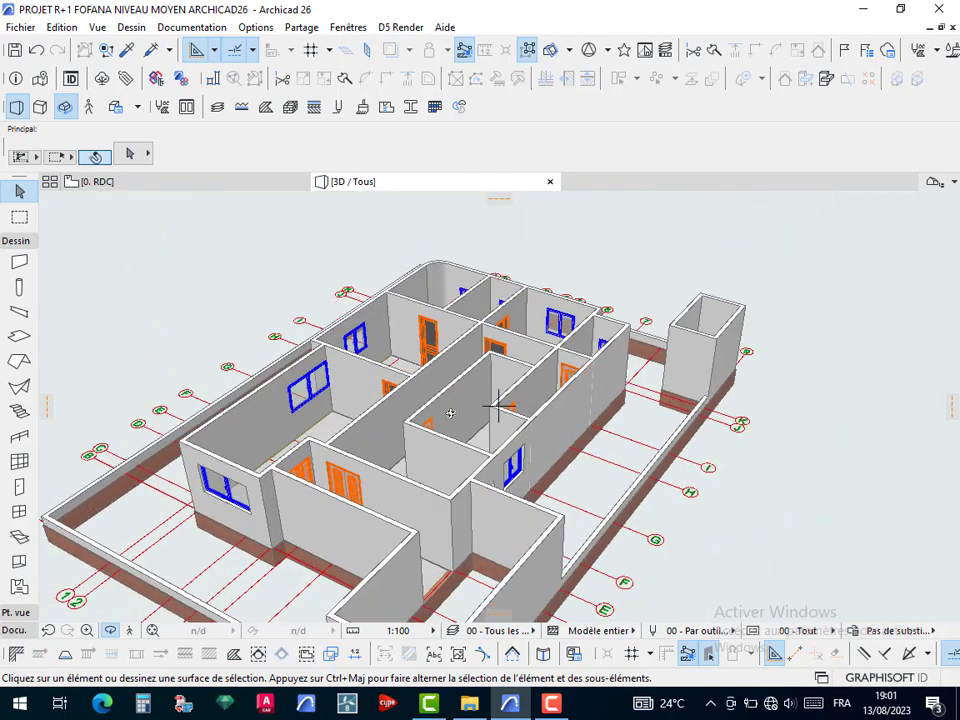
{"action": "middle_click_drag", "start_coordinate": [473, 410], "coordinate": [472, 365], "text": "shift"}
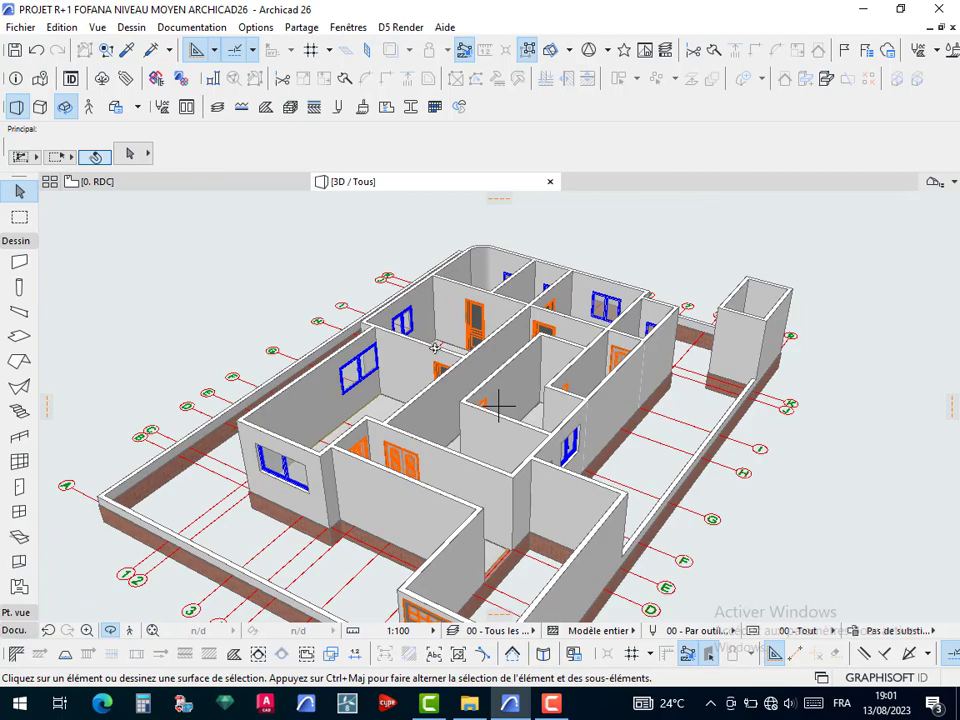
{"action": "scroll", "coordinate": [435, 347], "scroll_direction": "up", "scroll_amount": 6}
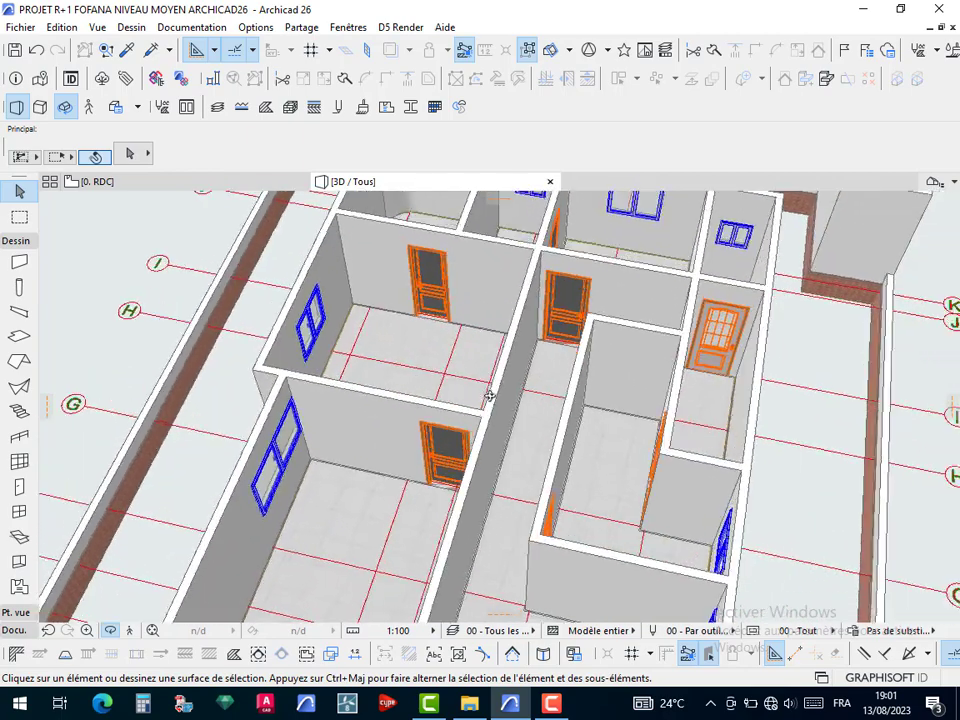
{"action": "middle_click_drag", "start_coordinate": [489, 395], "coordinate": [494, 395], "text": "shift"}
{"action": "middle_click_drag", "start_coordinate": [435, 334], "coordinate": [617, 388]}
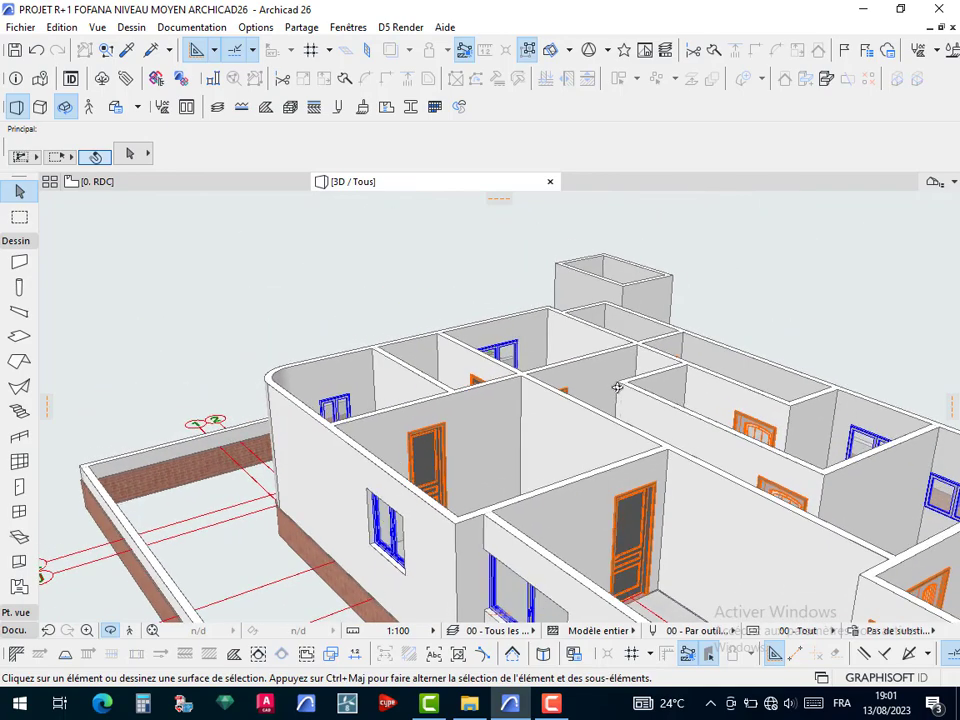
Override the exterior face surface of the front room's long side wall with "Peinture - Pêche" from the Revêtements folder
{"action": "scroll", "coordinate": [566, 386], "scroll_direction": "down", "scroll_amount": 3}
{"action": "middle_click_drag", "start_coordinate": [425, 327], "coordinate": [480, 423]}
{"action": "left_click", "coordinate": [399, 444]}
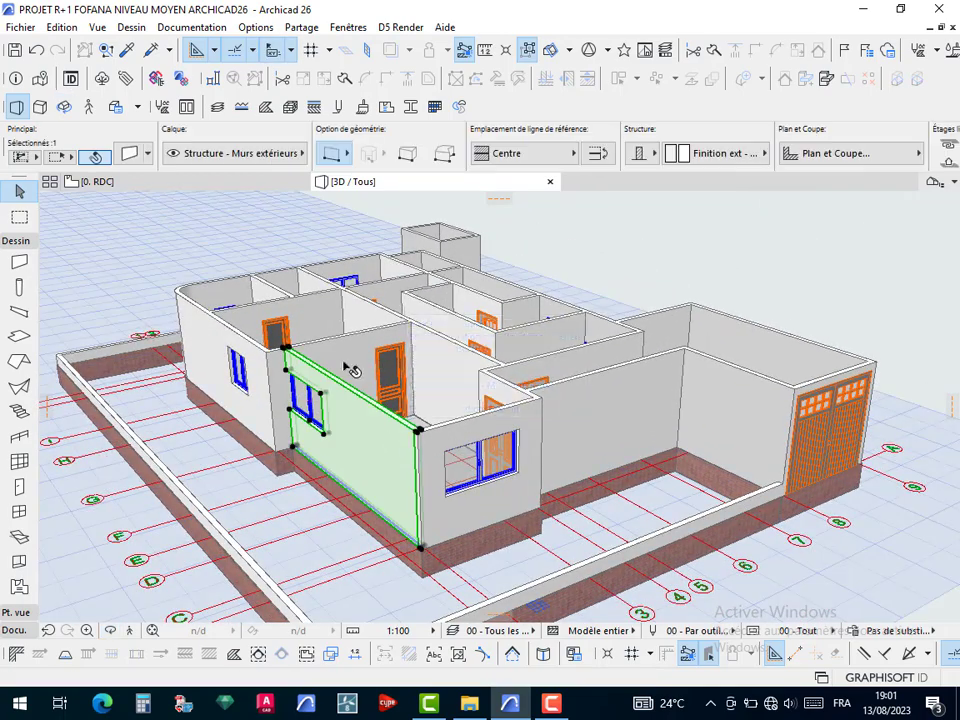
{"action": "left_click", "coordinate": [128, 156]}
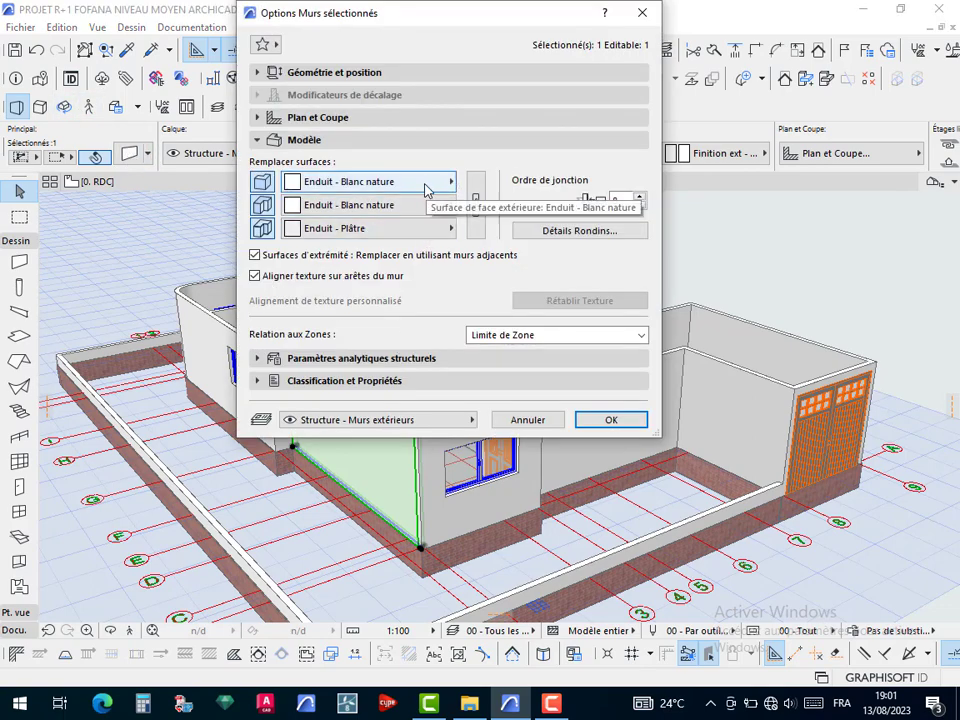
{"action": "left_click", "coordinate": [425, 190]}
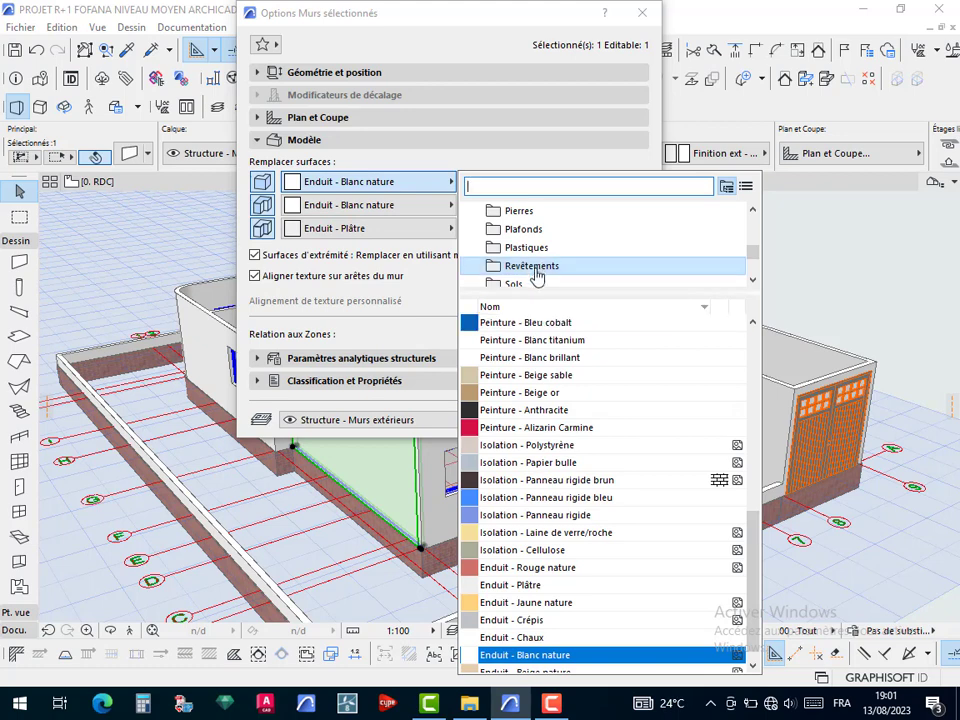
{"action": "left_click", "coordinate": [530, 230]}
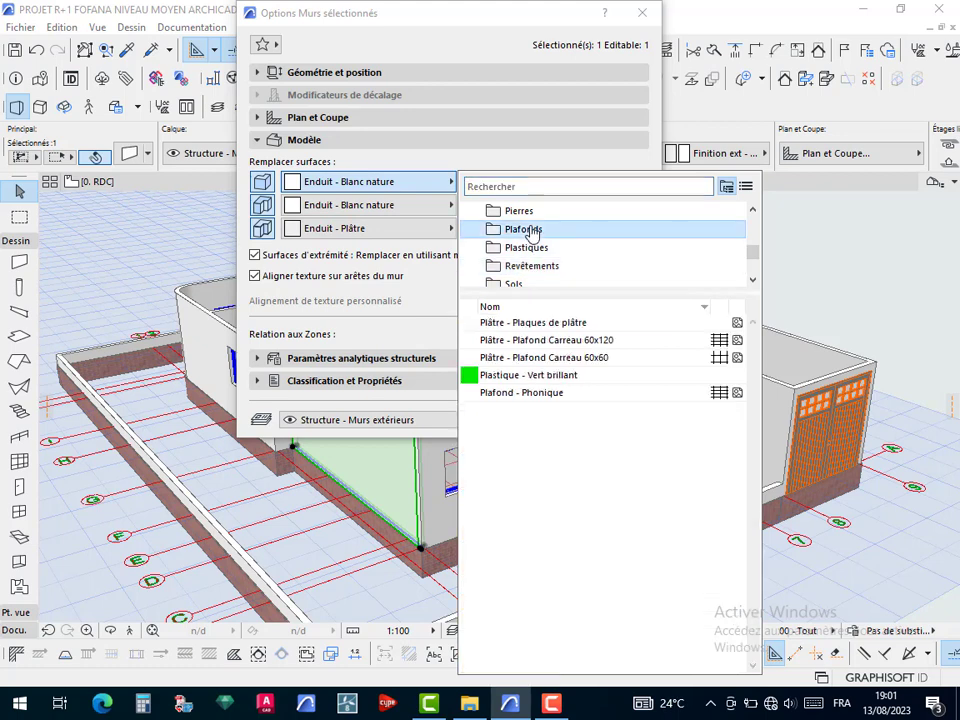
{"action": "scroll", "coordinate": [530, 230], "scroll_direction": "down", "scroll_amount": 1}
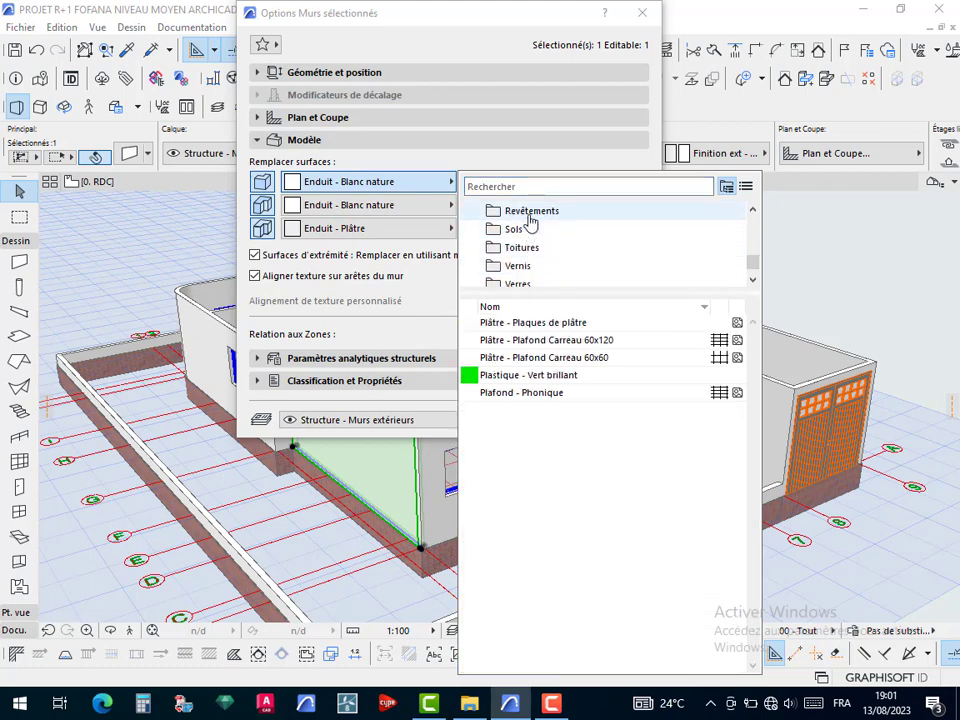
{"action": "left_click", "coordinate": [529, 215]}
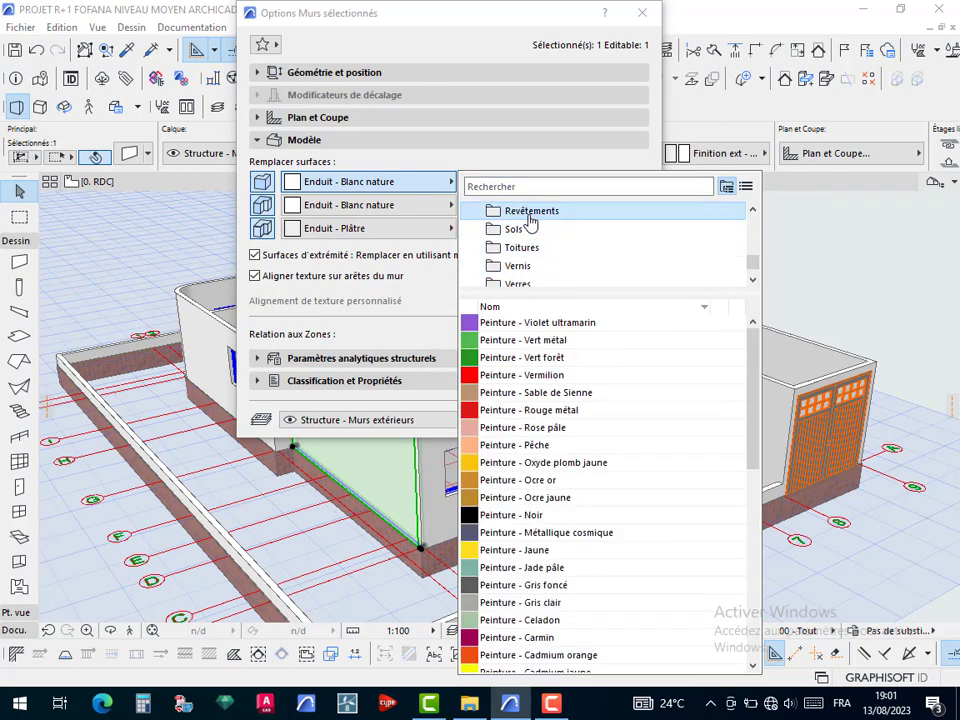
{"action": "left_click", "coordinate": [505, 446]}
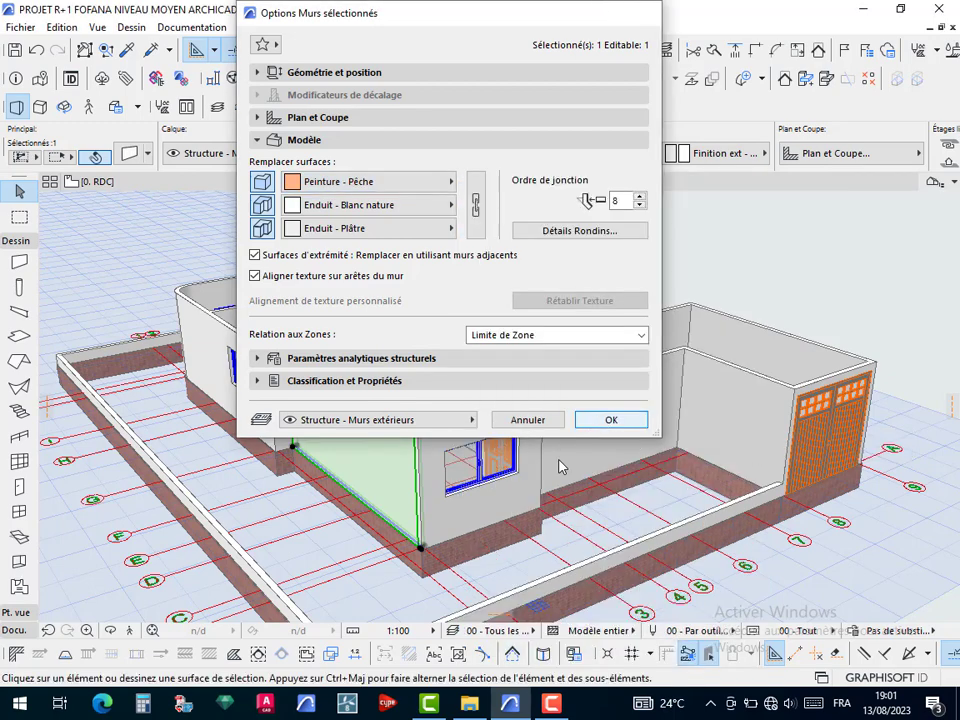
{"action": "left_click", "coordinate": [600, 419]}
{"action": "scroll", "coordinate": [400, 475], "scroll_direction": "up", "scroll_amount": 3}
{"action": "scroll", "coordinate": [372, 461], "scroll_direction": "up", "scroll_amount": 5}
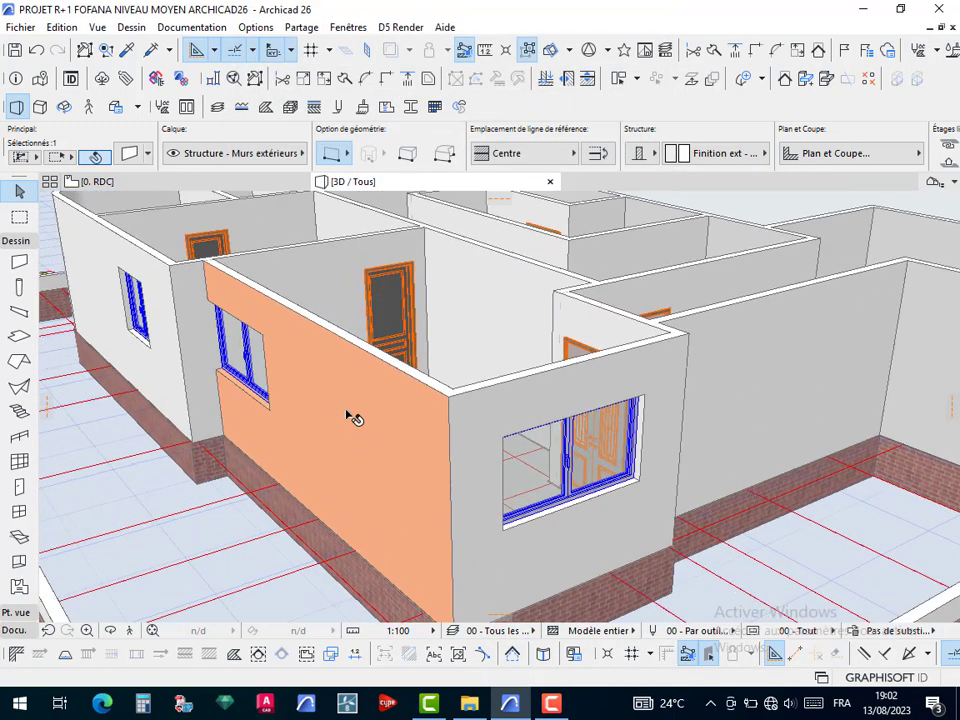
{"action": "scroll", "coordinate": [360, 412], "scroll_direction": "down", "scroll_amount": 5}
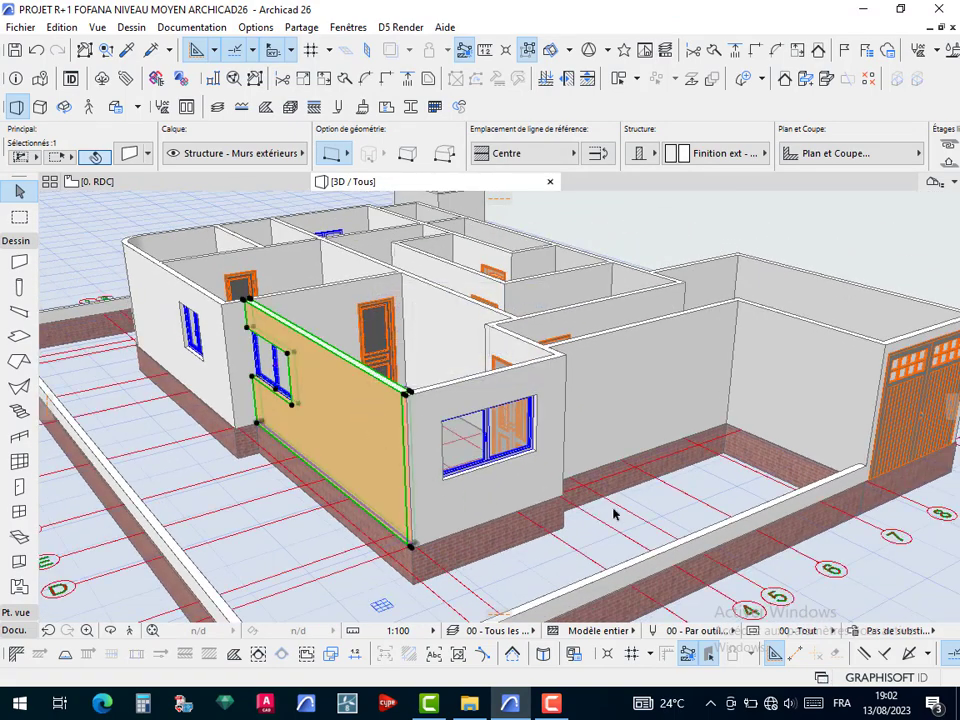
Open the Peindre Surface palette, place it clear of the front room and deselect the wall
{"action": "left_click", "coordinate": [614, 513]}
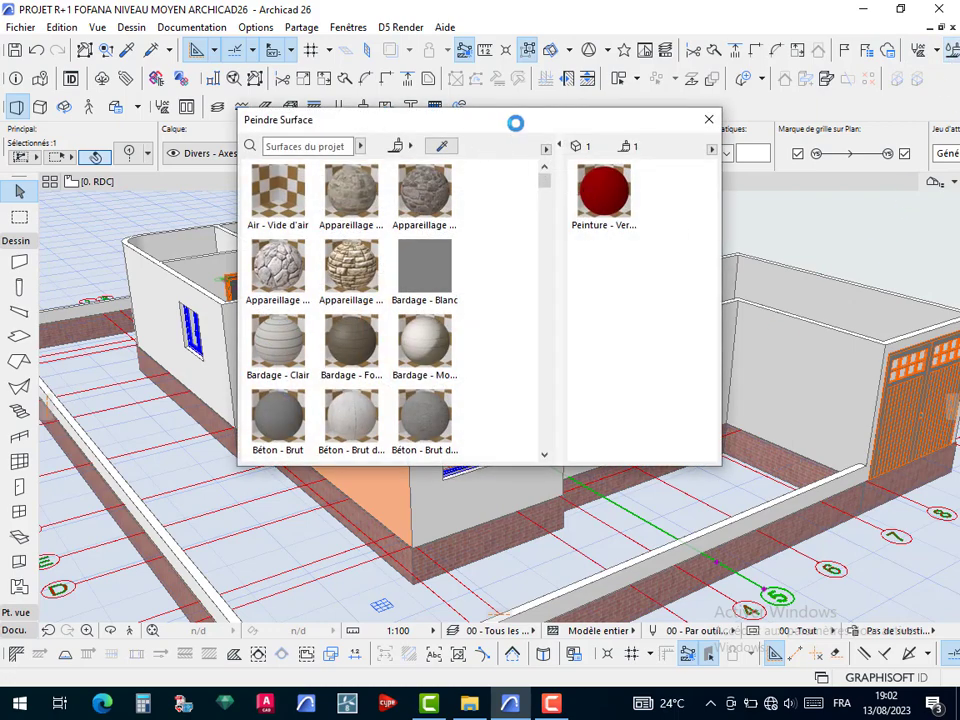
{"action": "left_click_drag", "start_coordinate": [752, 113], "coordinate": [683, 68]}
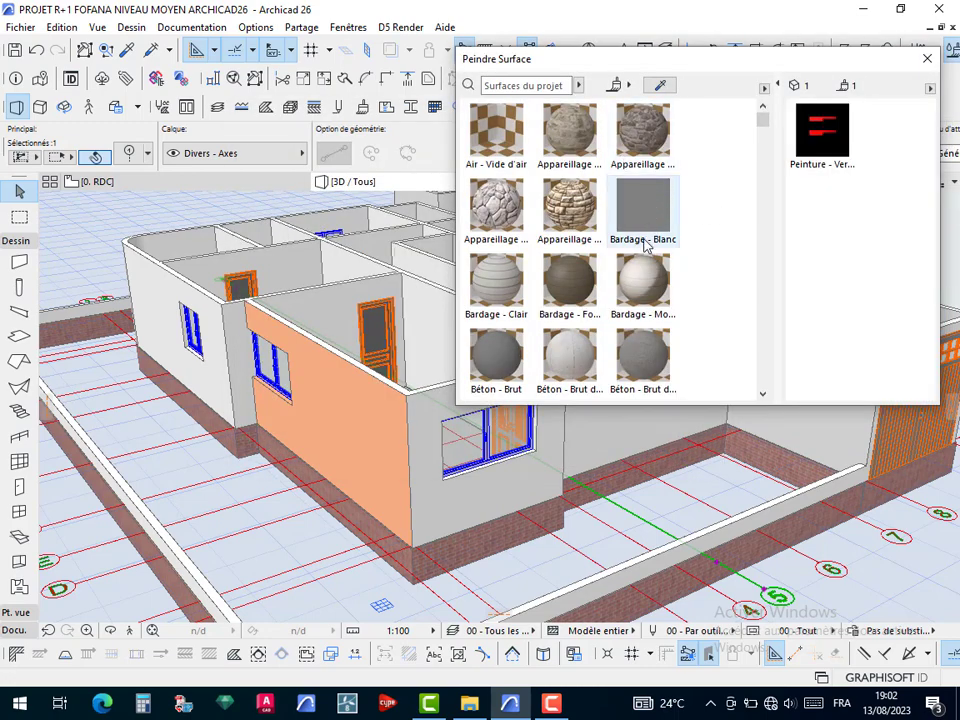
{"action": "scroll", "coordinate": [645, 245], "scroll_direction": "down", "scroll_amount": 3}
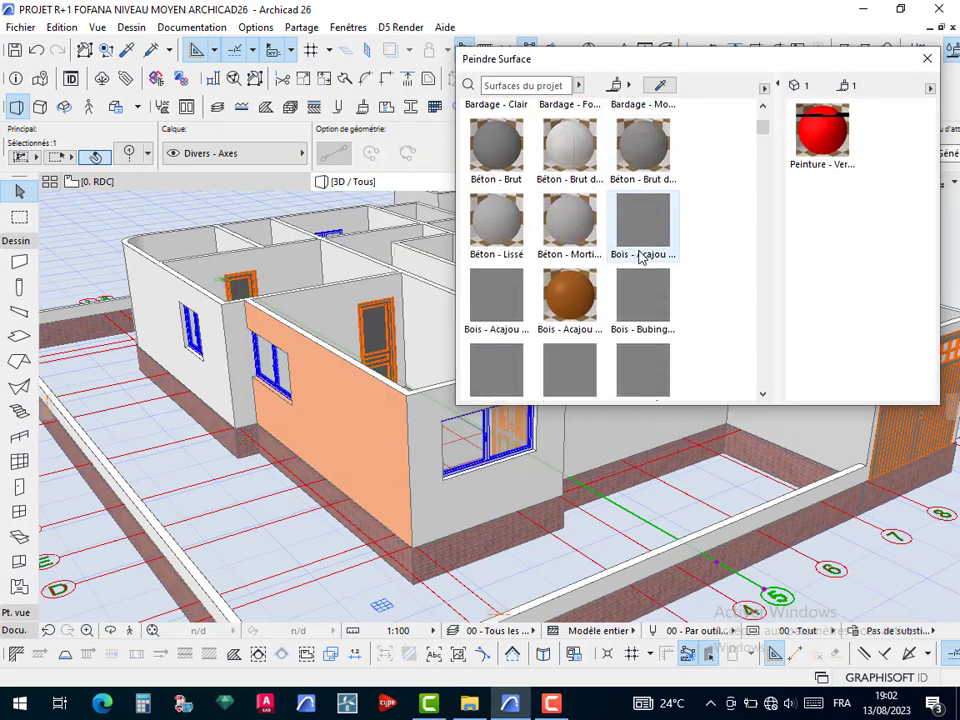
{"action": "left_click", "coordinate": [378, 426]}
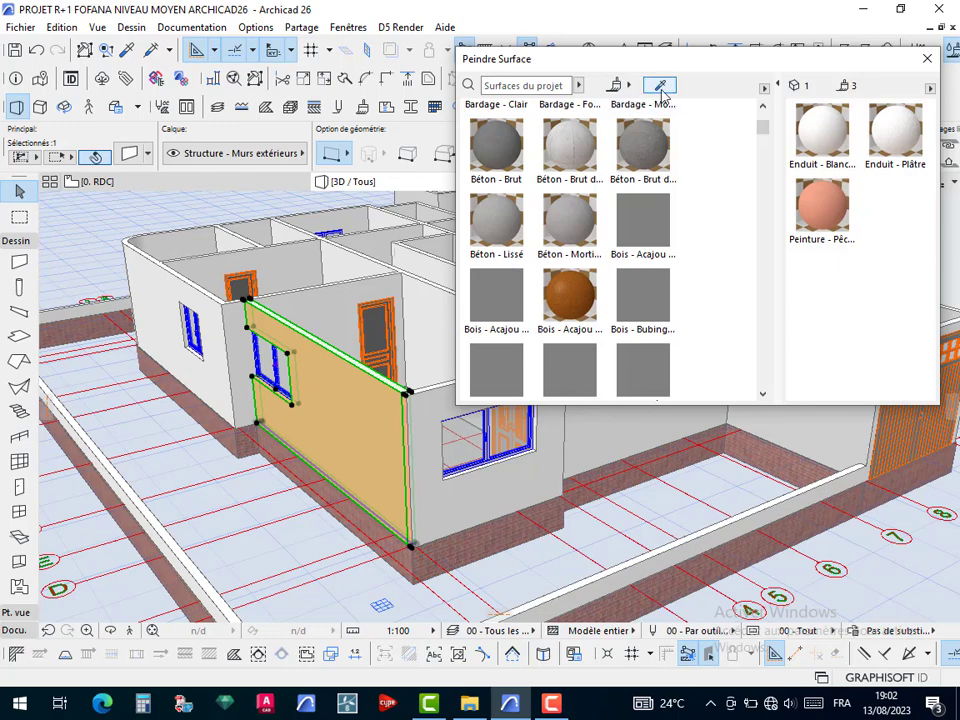
{"action": "key", "text": "Escape"}
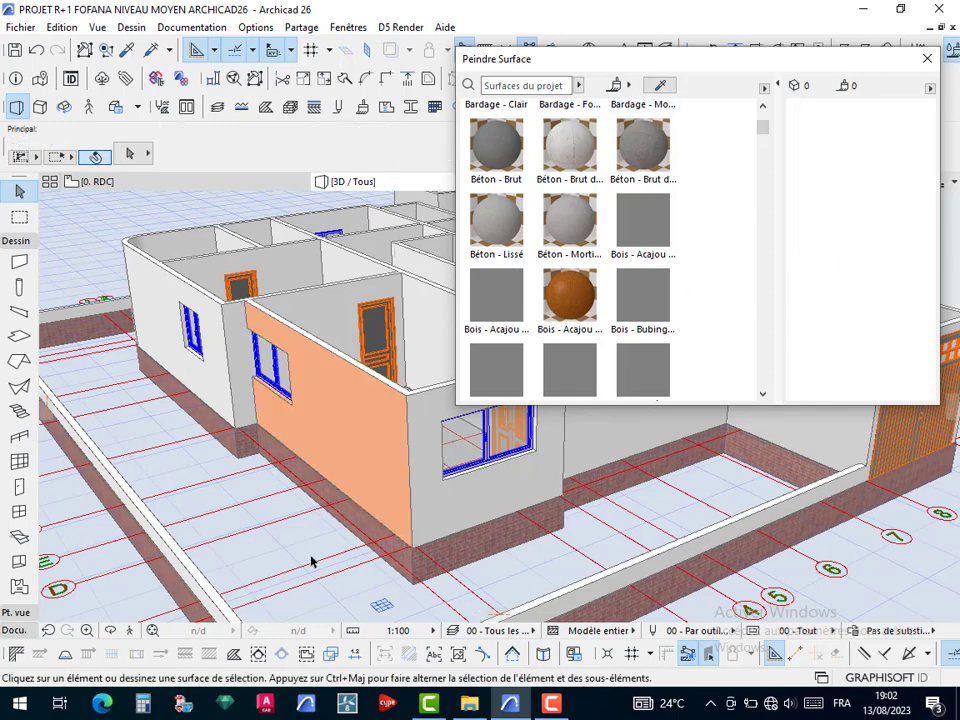
Paint the exterior face of the front room's short wall with the large window in "Peinture - Pêche"
{"action": "scroll", "coordinate": [607, 170], "scroll_direction": "down", "scroll_amount": 8}
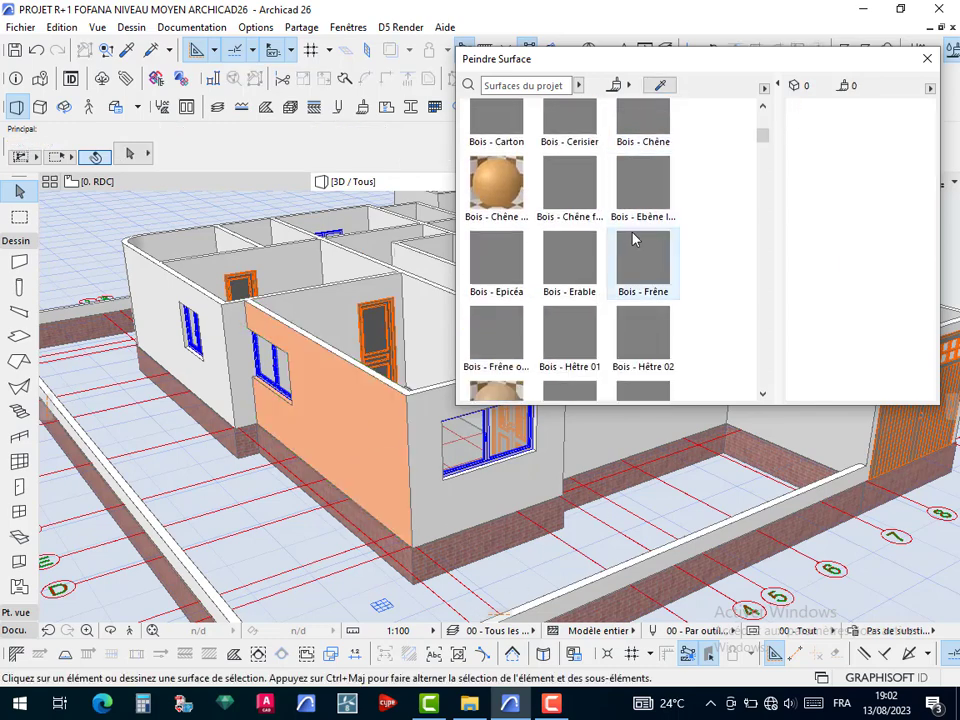
{"action": "scroll", "coordinate": [603, 250], "scroll_direction": "down", "scroll_amount": 5}
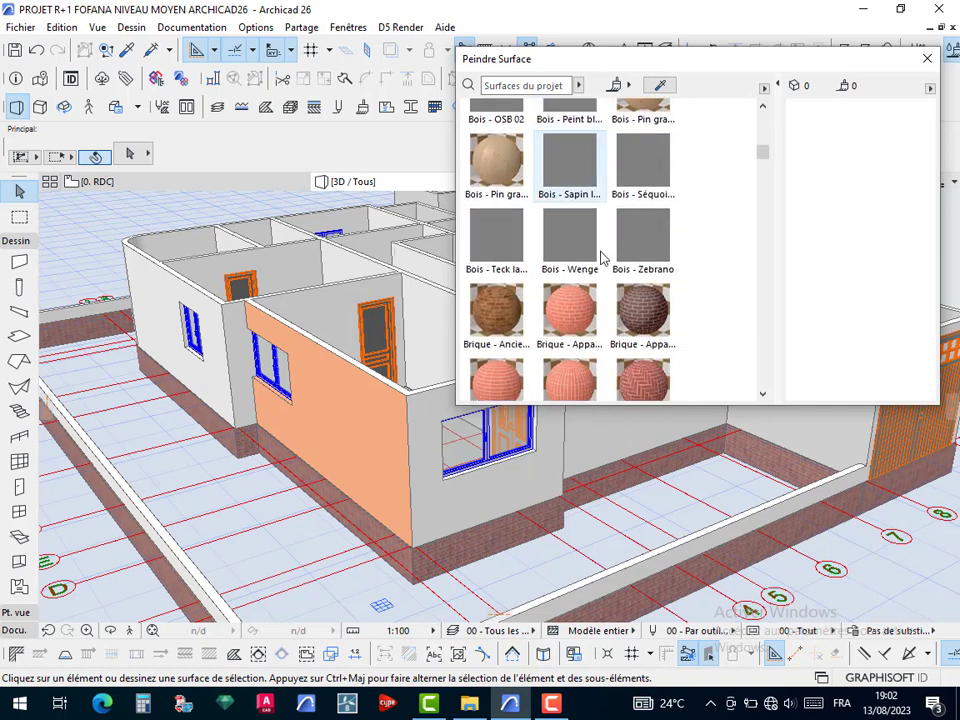
{"action": "scroll", "coordinate": [603, 260], "scroll_direction": "down", "scroll_amount": 10}
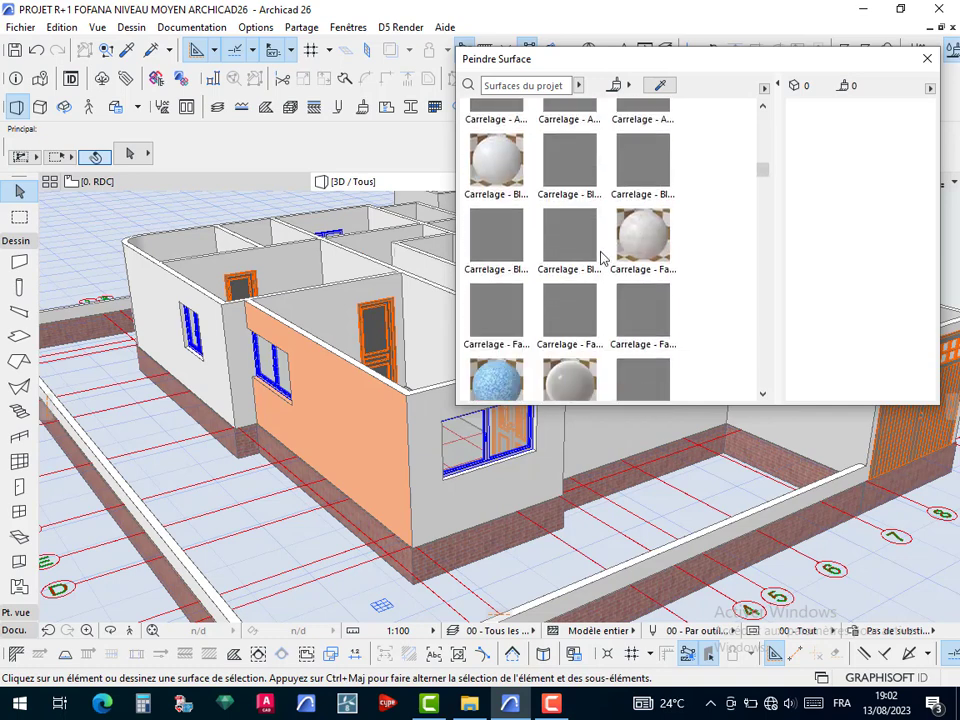
{"action": "scroll", "coordinate": [603, 260], "scroll_direction": "down", "scroll_amount": 10}
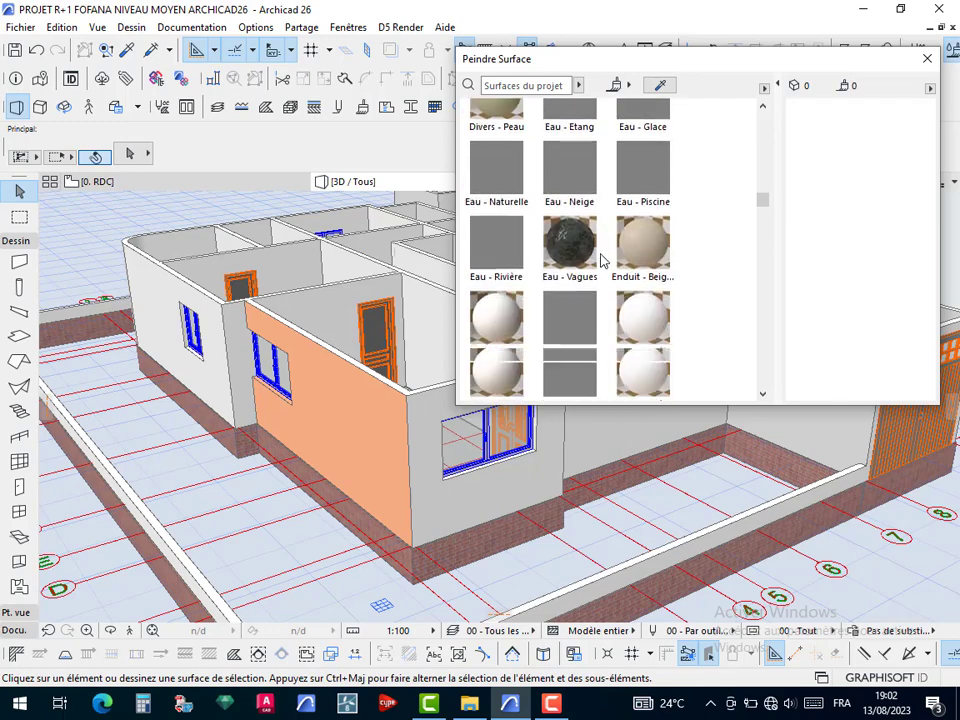
{"action": "scroll", "coordinate": [603, 262], "scroll_direction": "down", "scroll_amount": 10}
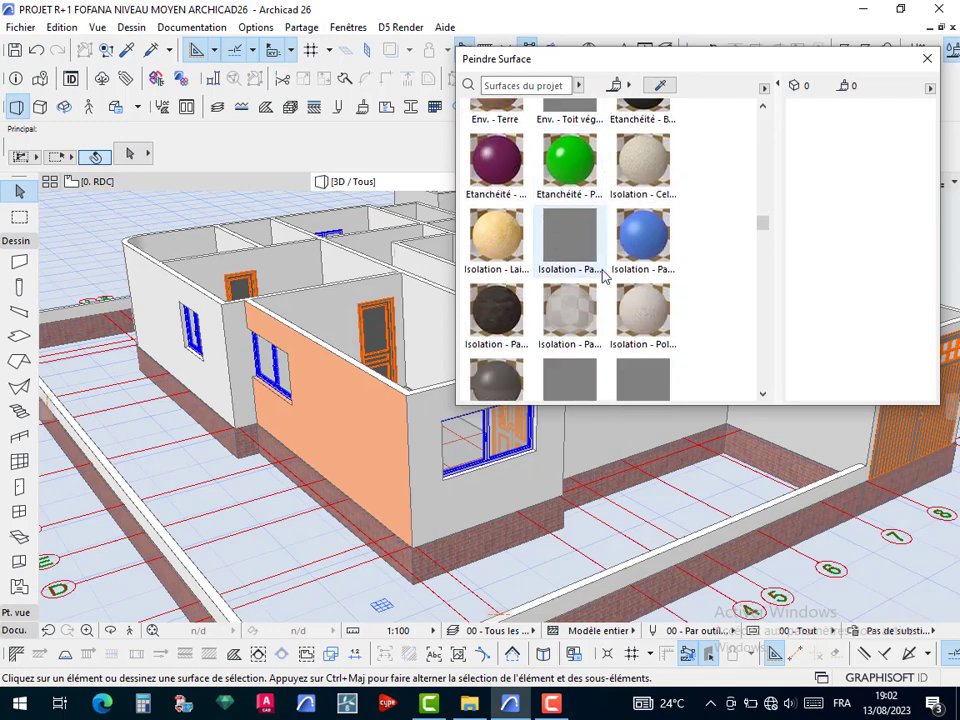
{"action": "scroll", "coordinate": [603, 290], "scroll_direction": "down", "scroll_amount": 8}
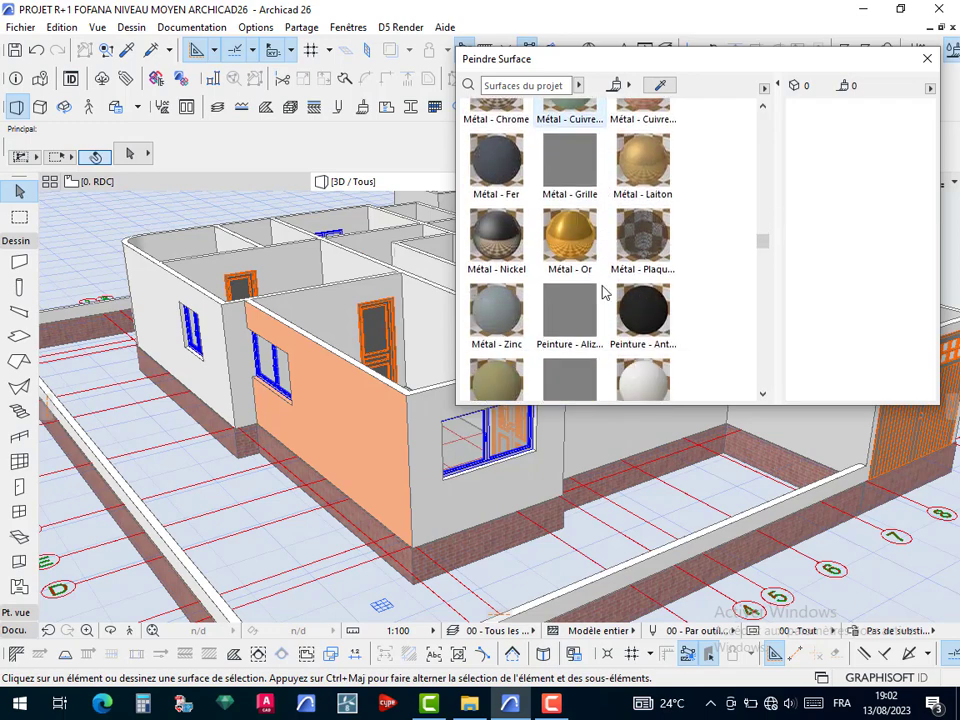
{"action": "scroll", "coordinate": [603, 296], "scroll_direction": "down", "scroll_amount": 3}
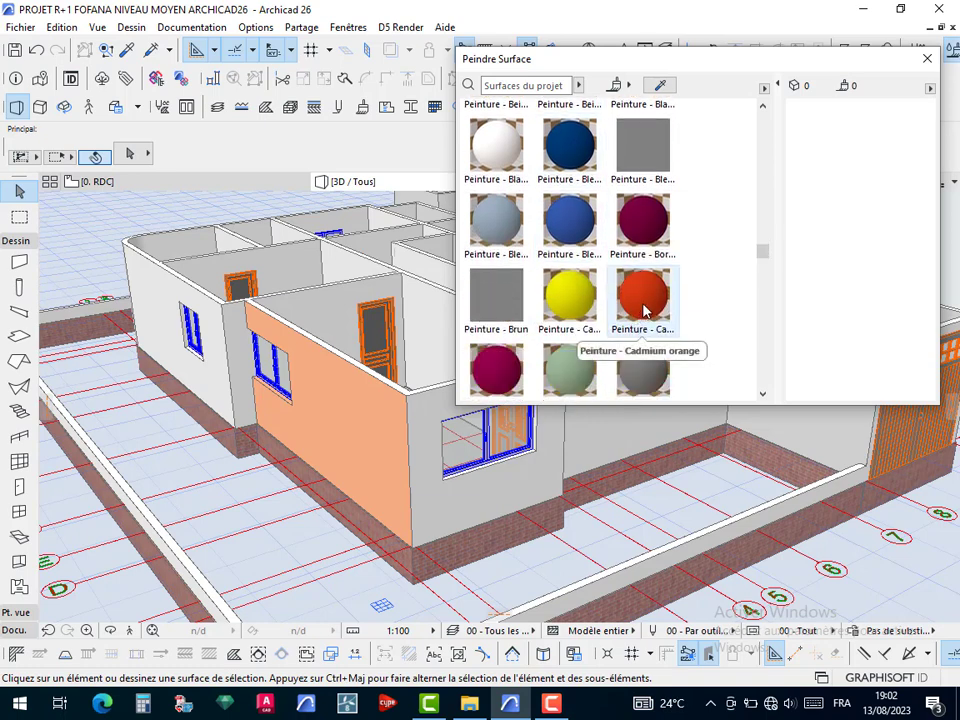
{"action": "scroll", "coordinate": [643, 311], "scroll_direction": "down", "scroll_amount": 5}
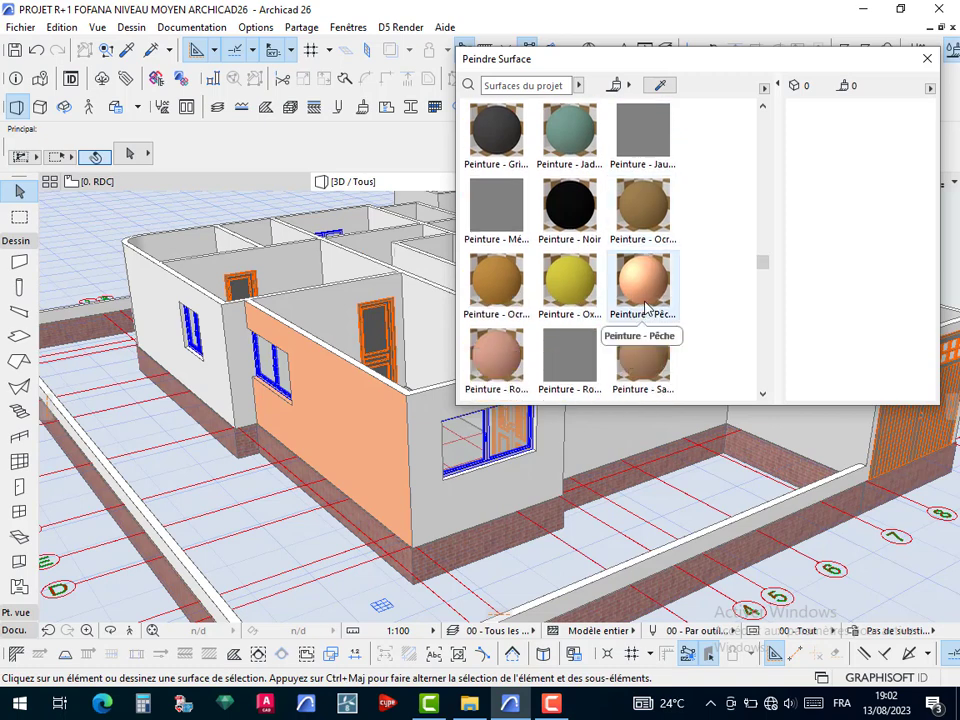
{"action": "left_click", "coordinate": [643, 290]}
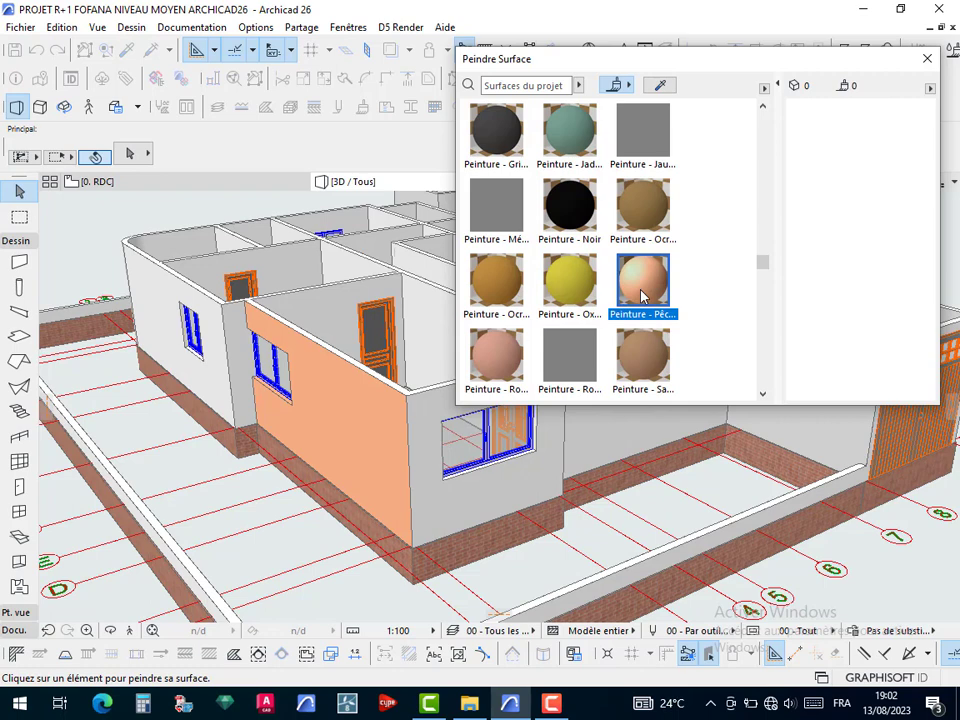
{"action": "left_click", "coordinate": [462, 495]}
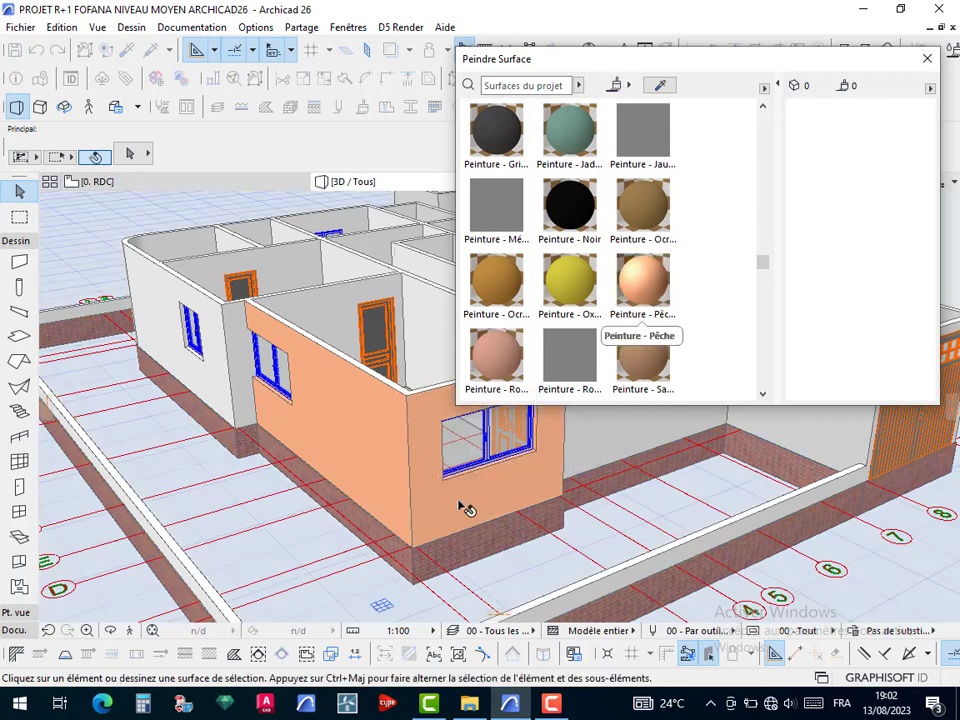
Apply "Peinture - Pêche" to the side wall near the curved corner and the two blank walls enclosing the front courtyard
{"action": "left_click", "coordinate": [643, 285]}
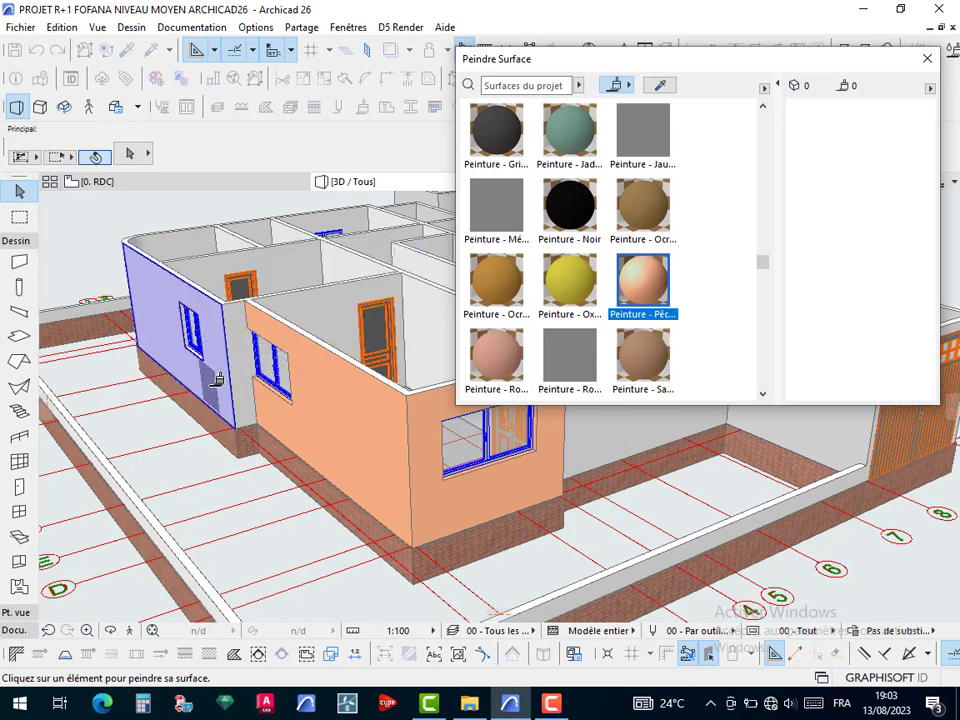
{"action": "left_click", "coordinate": [212, 377]}
{"action": "middle_click_drag", "start_coordinate": [500, 452], "coordinate": [95, 438]}
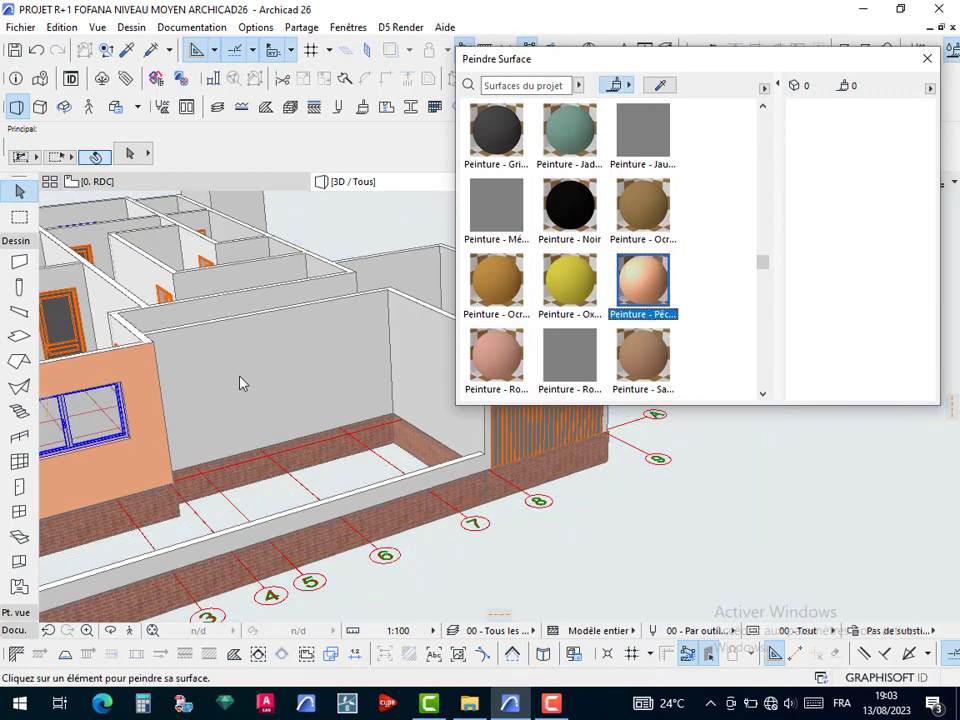
{"action": "left_click", "coordinate": [242, 380]}
{"action": "left_click", "coordinate": [644, 285]}
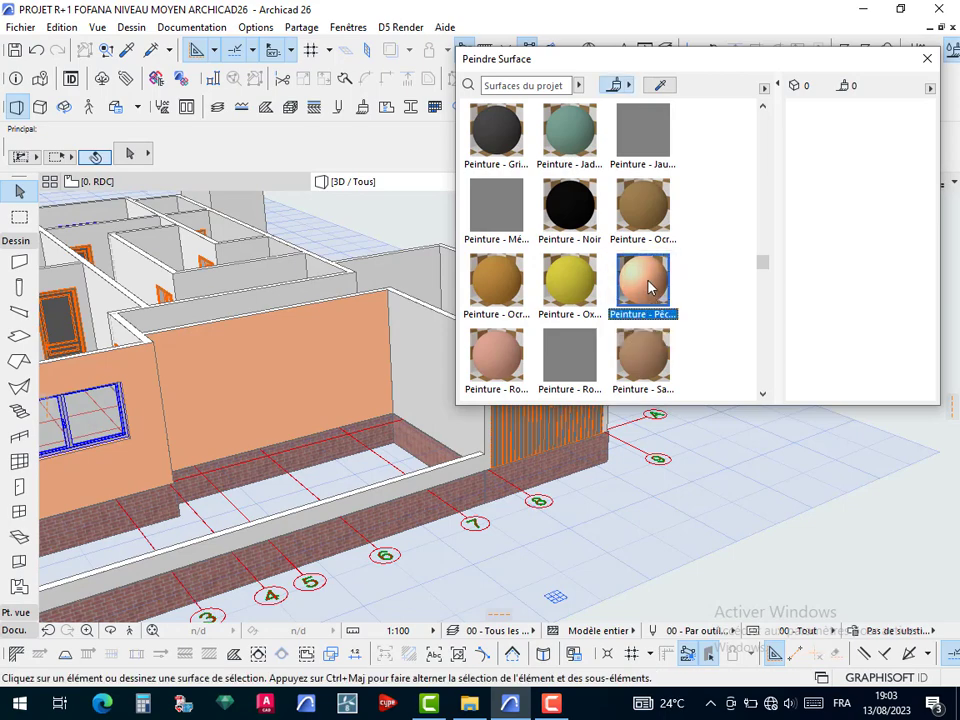
{"action": "left_click", "coordinate": [436, 356]}
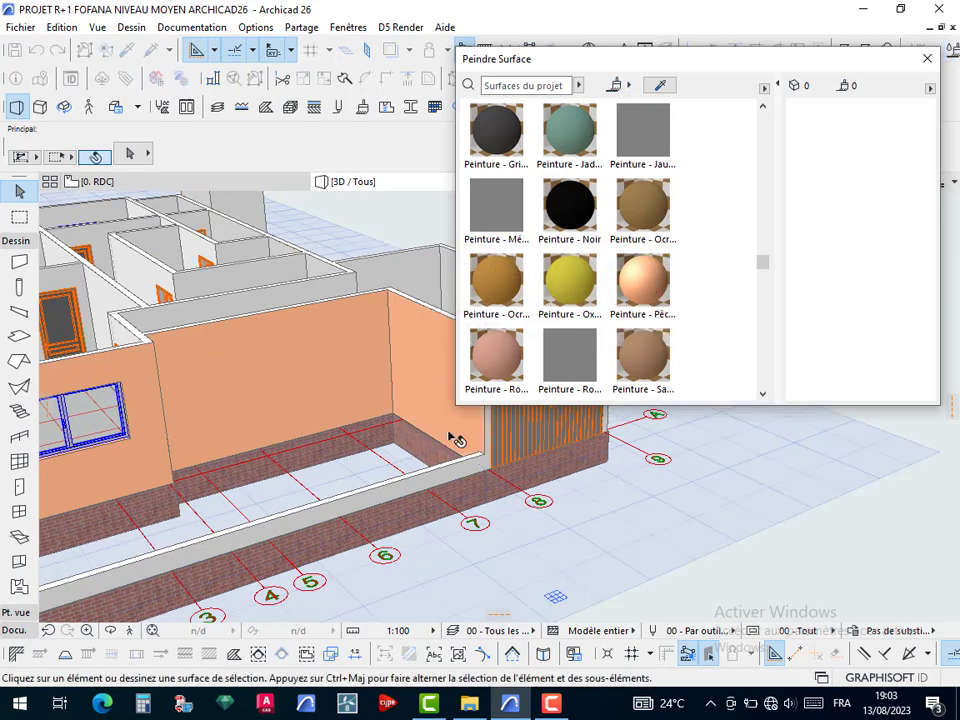
Paint all three segments of the long opposite facade, including the one with two windows, in "Peinture - Pêche"
{"action": "middle_click_drag", "start_coordinate": [540, 440], "coordinate": [520, 444], "text": "shift"}
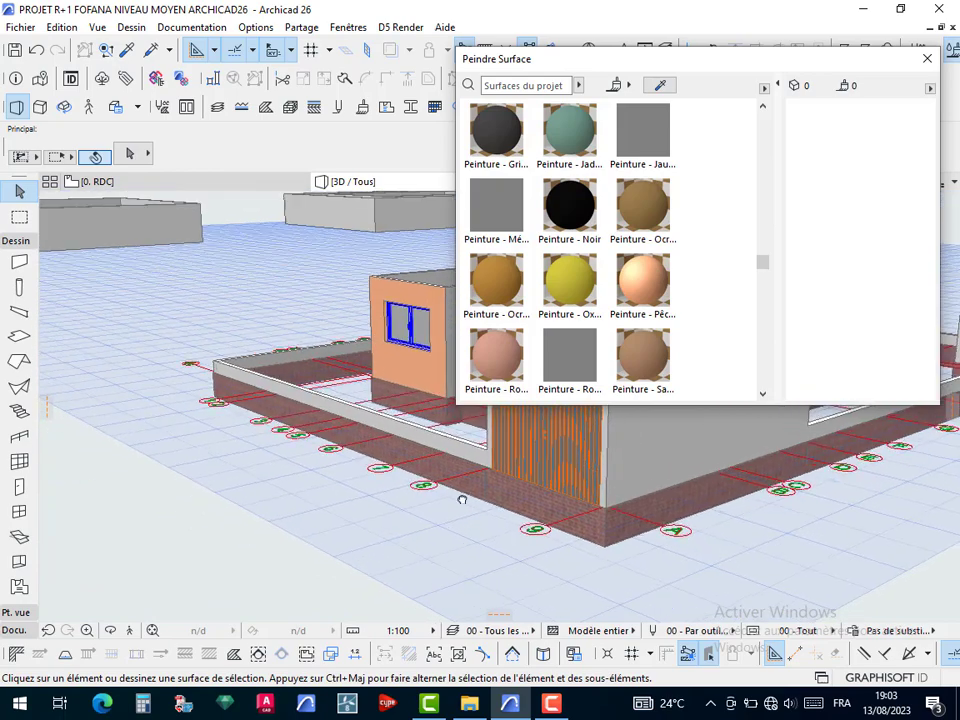
{"action": "middle_click_drag", "start_coordinate": [462, 499], "coordinate": [513, 347], "text": "shift"}
{"action": "middle_click_drag", "start_coordinate": [585, 502], "coordinate": [688, 331], "text": "shift"}
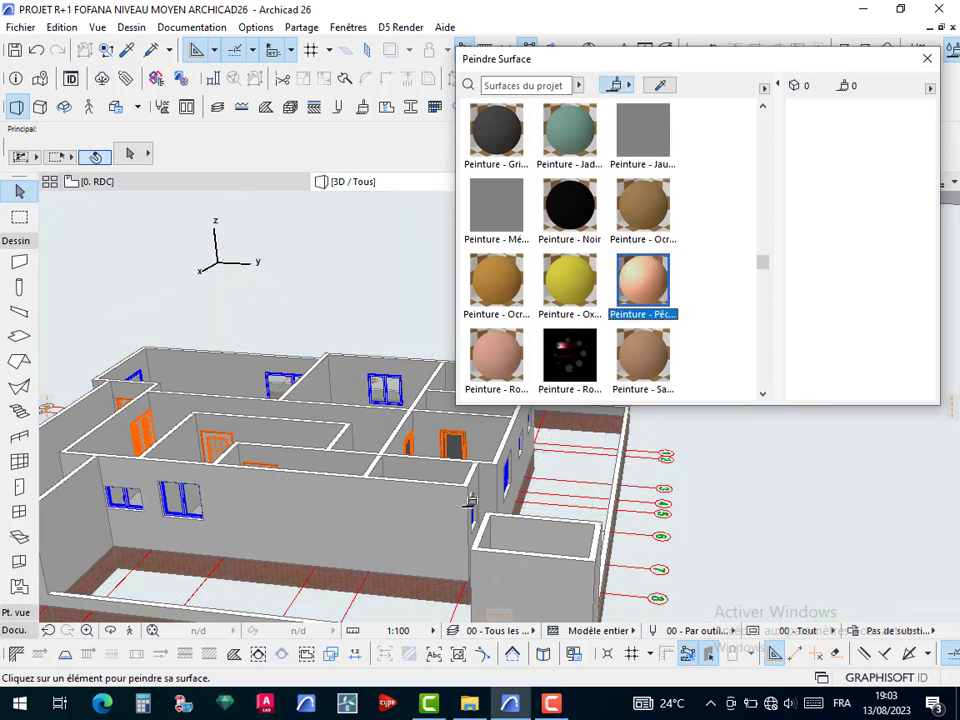
{"action": "left_click", "coordinate": [446, 506]}
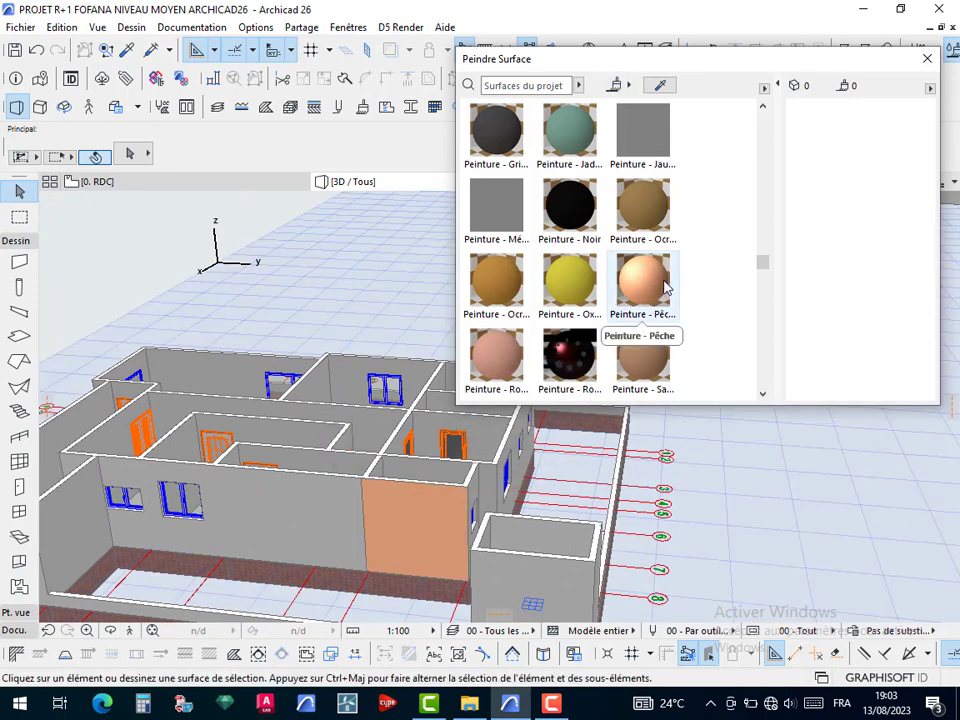
{"action": "left_click", "coordinate": [666, 287]}
{"action": "left_click", "coordinate": [300, 489]}
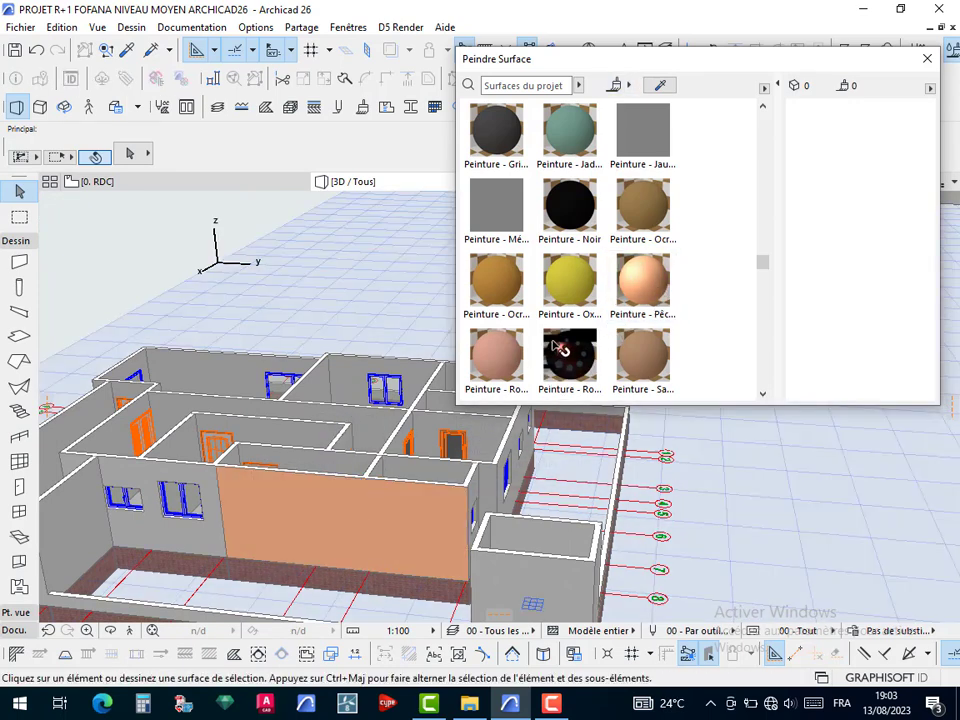
{"action": "left_click", "coordinate": [629, 290]}
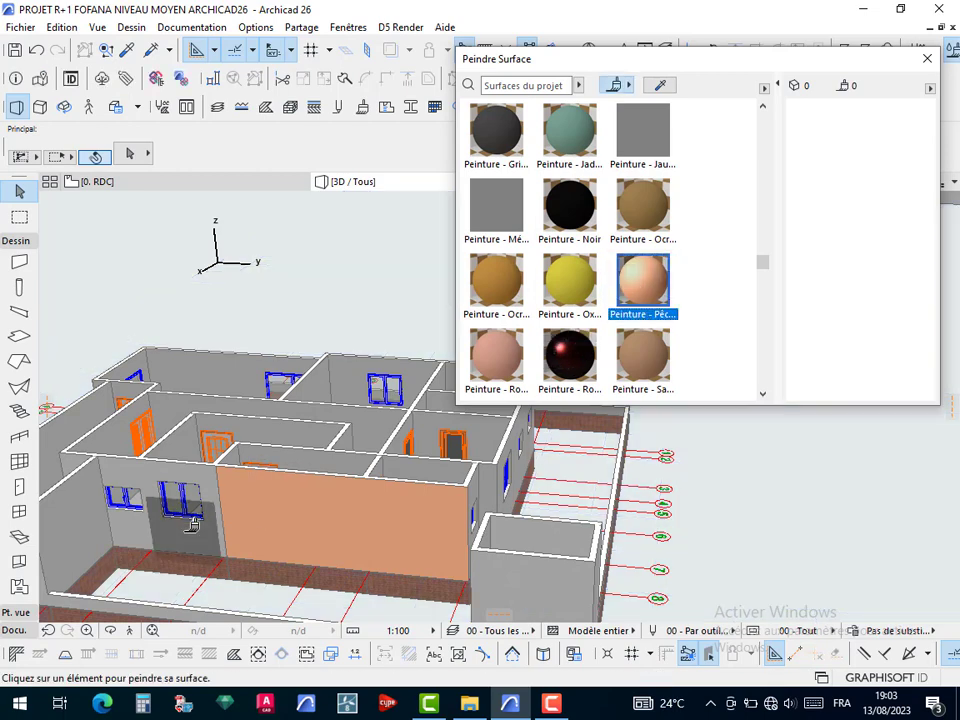
{"action": "left_click", "coordinate": [68, 495]}
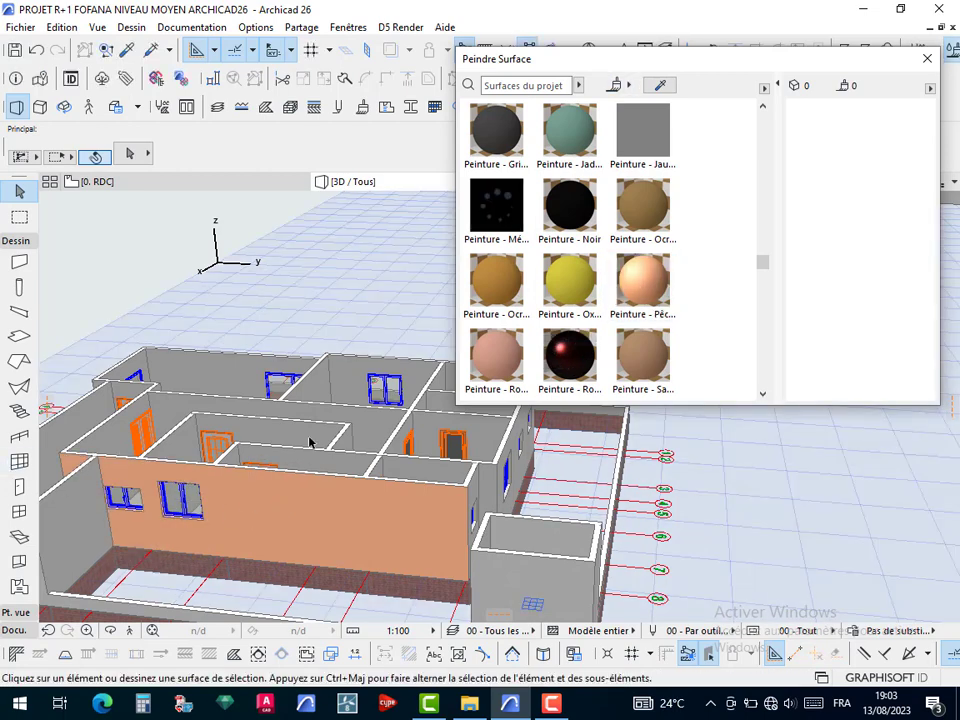
Apply "Peinture - Pêche" to the garage wall perpendicular to that facade and to the narrow window wall beside the small outbuilding
{"action": "left_click", "coordinate": [662, 297]}
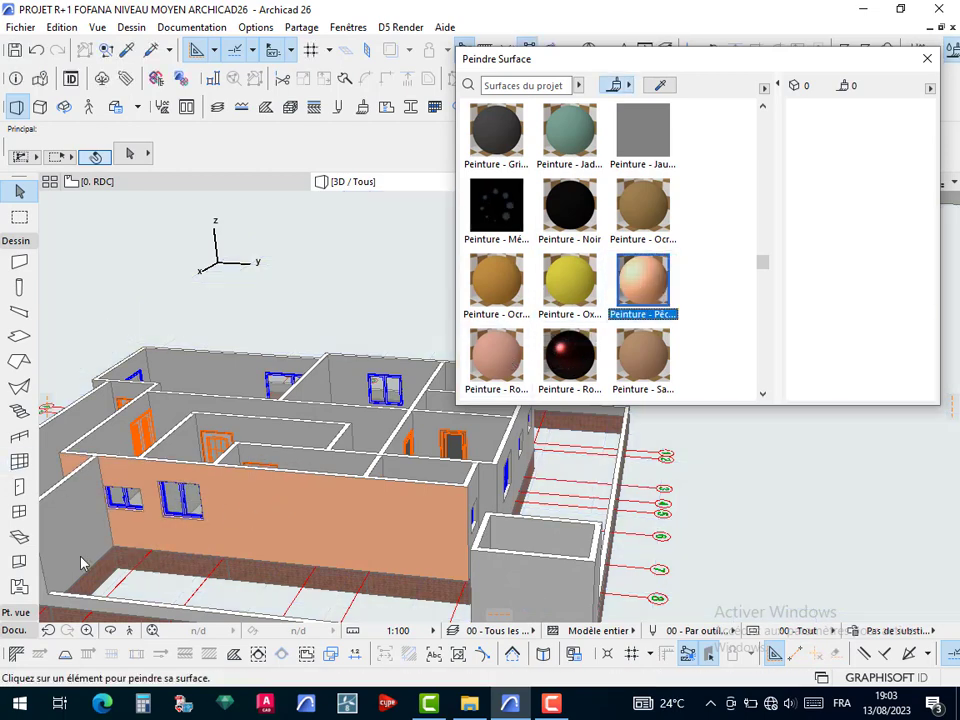
{"action": "left_click", "coordinate": [73, 509]}
{"action": "left_click", "coordinate": [641, 310]}
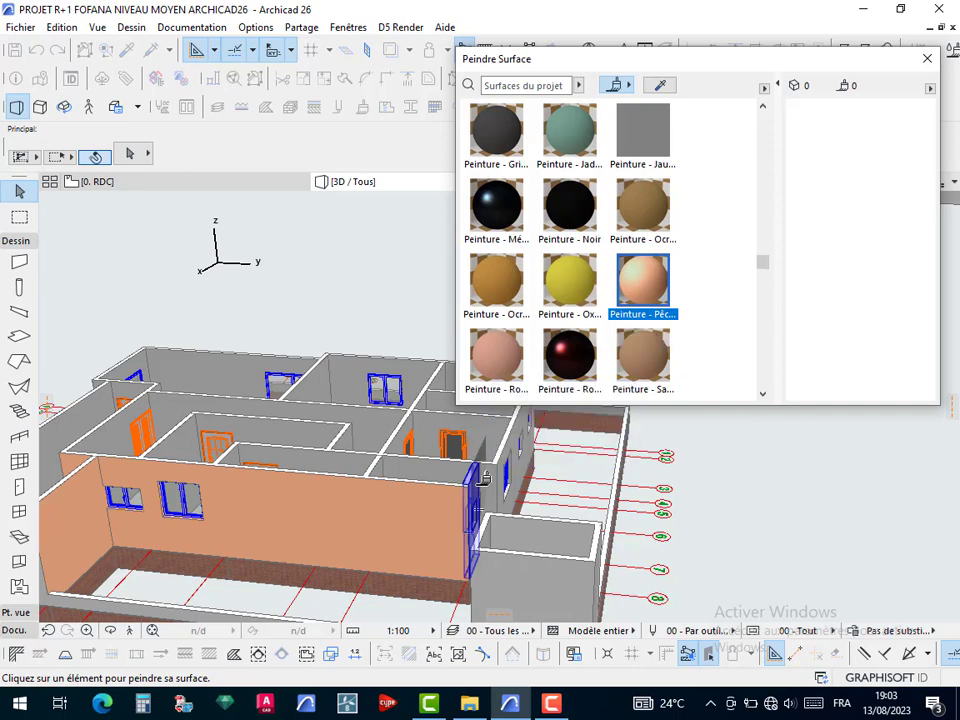
{"action": "left_click", "coordinate": [483, 479]}
Paint the plain return wall near the outbuilding and the adjoining long wall with several windows in "Peinture - Pêche"
{"action": "left_click", "coordinate": [657, 282]}
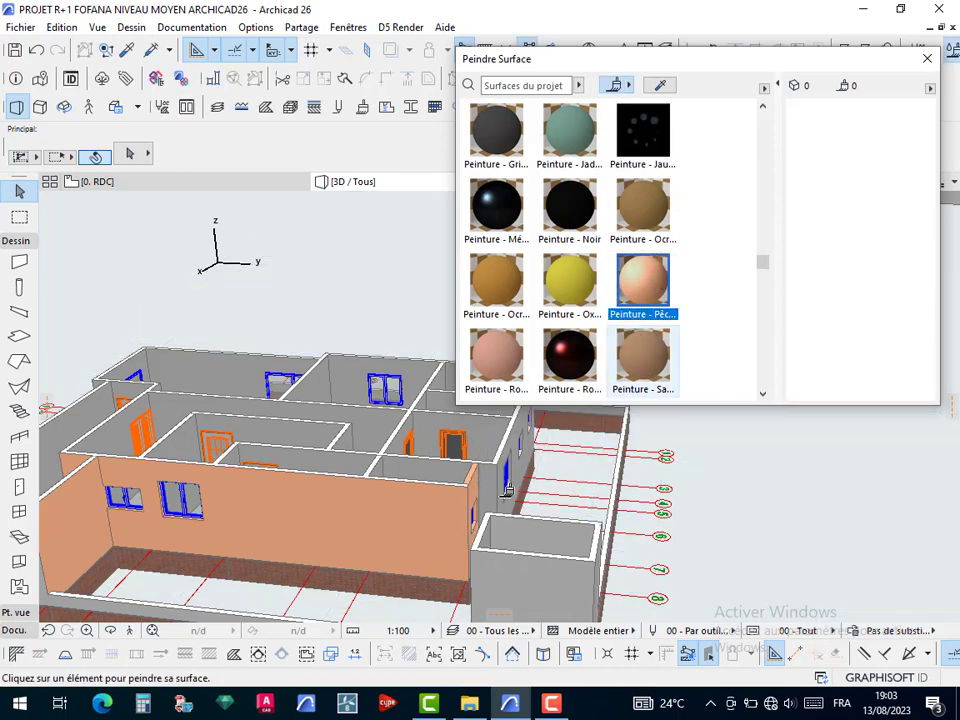
{"action": "scroll", "coordinate": [503, 490], "scroll_direction": "up", "scroll_amount": 5}
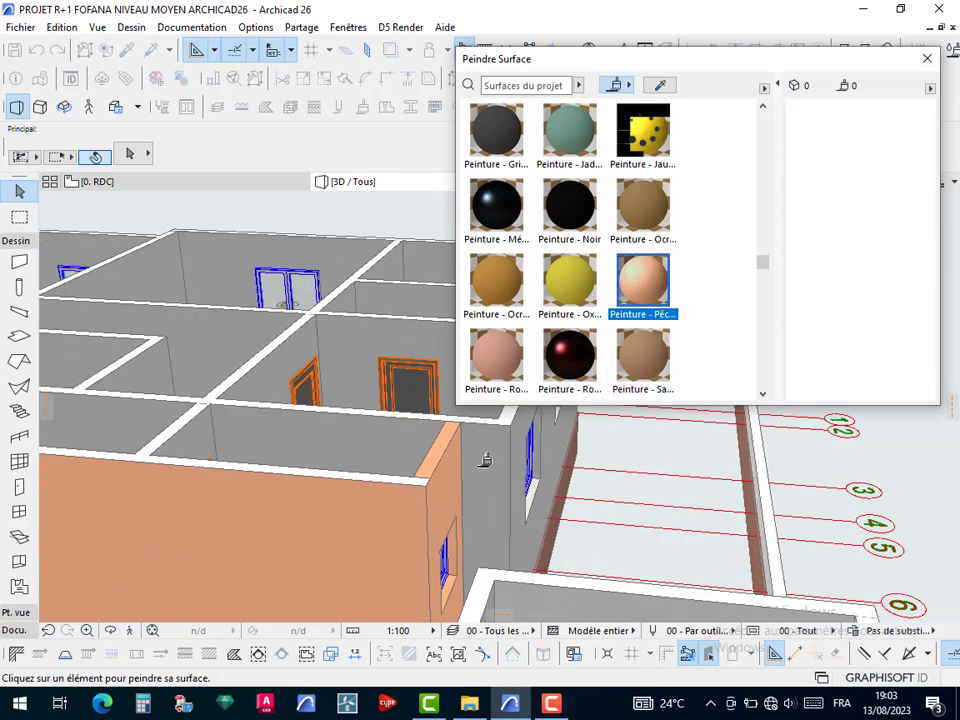
{"action": "left_click", "coordinate": [483, 459]}
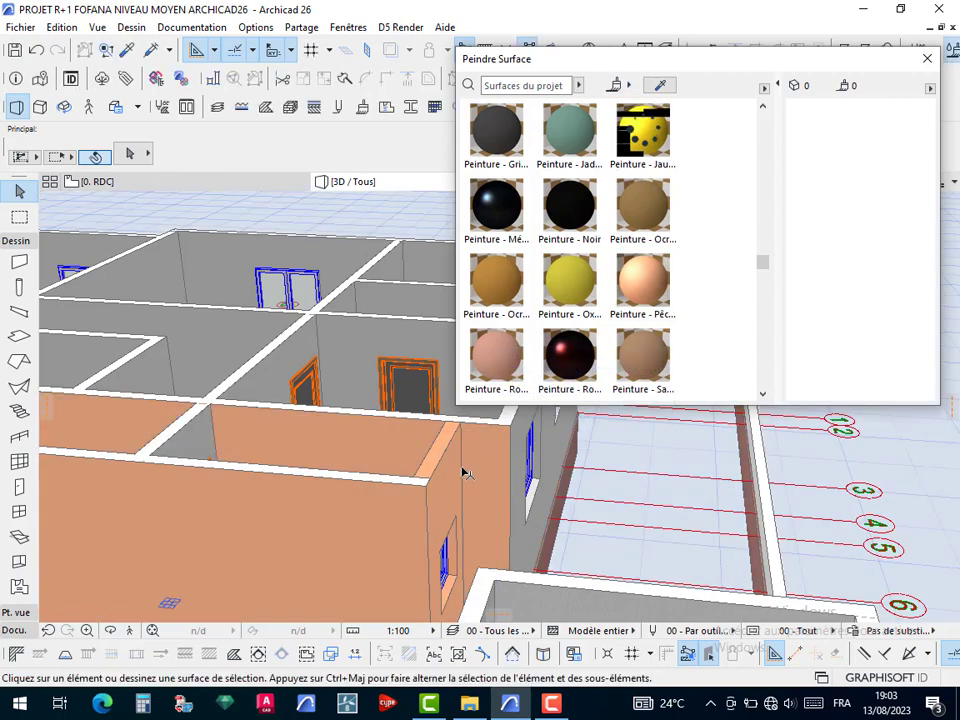
{"action": "left_click", "coordinate": [655, 283]}
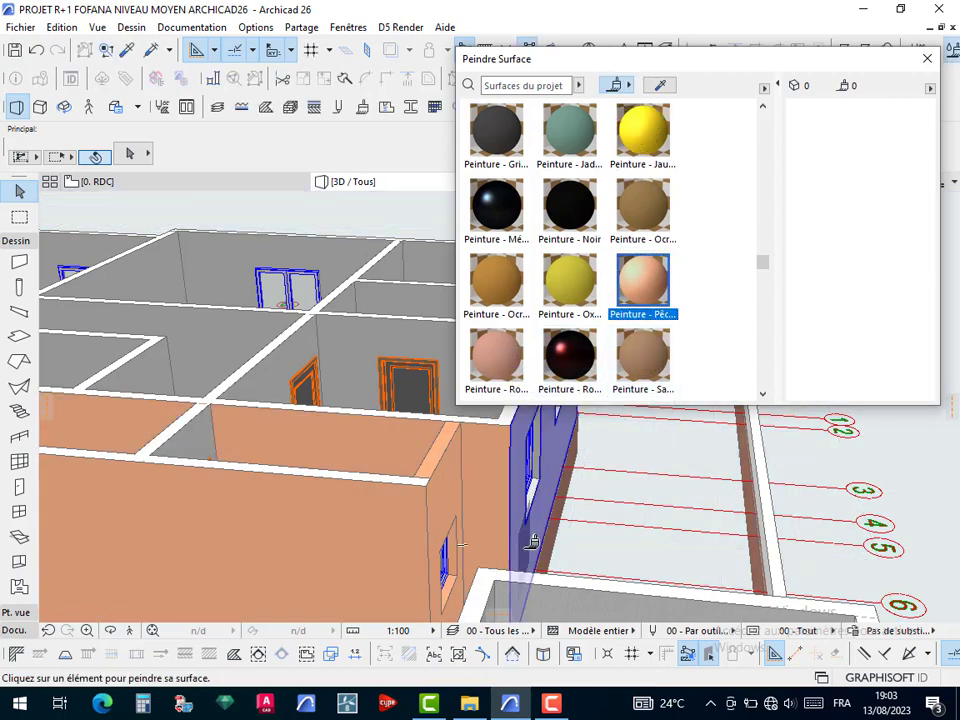
{"action": "left_click", "coordinate": [533, 541]}
Paint the exterior face of the curved corner wall in "Peinture - Pêche"
{"action": "scroll", "coordinate": [446, 524], "scroll_direction": "down", "scroll_amount": 5}
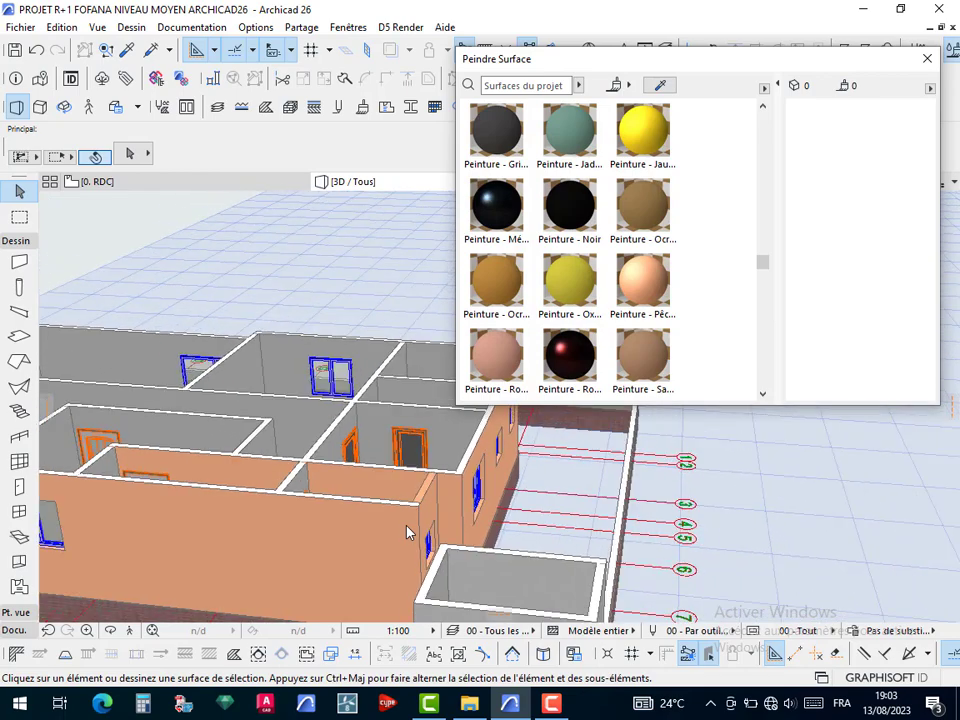
{"action": "middle_click_drag", "start_coordinate": [446, 524], "coordinate": [538, 469], "text": "shift"}
{"action": "left_click", "coordinate": [667, 292]}
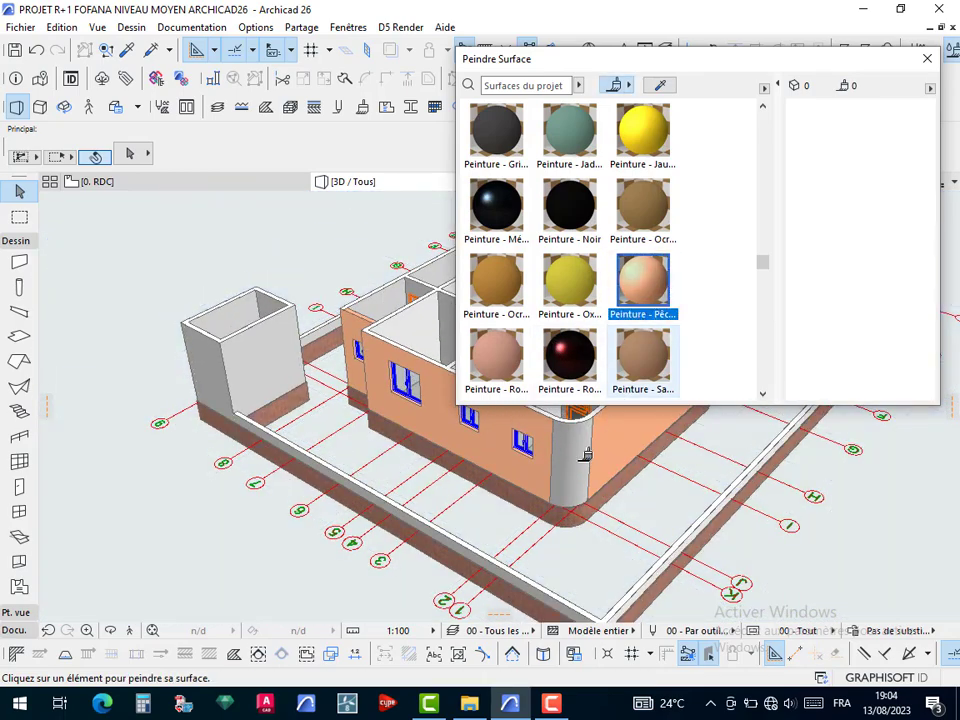
{"action": "left_click", "coordinate": [578, 465]}
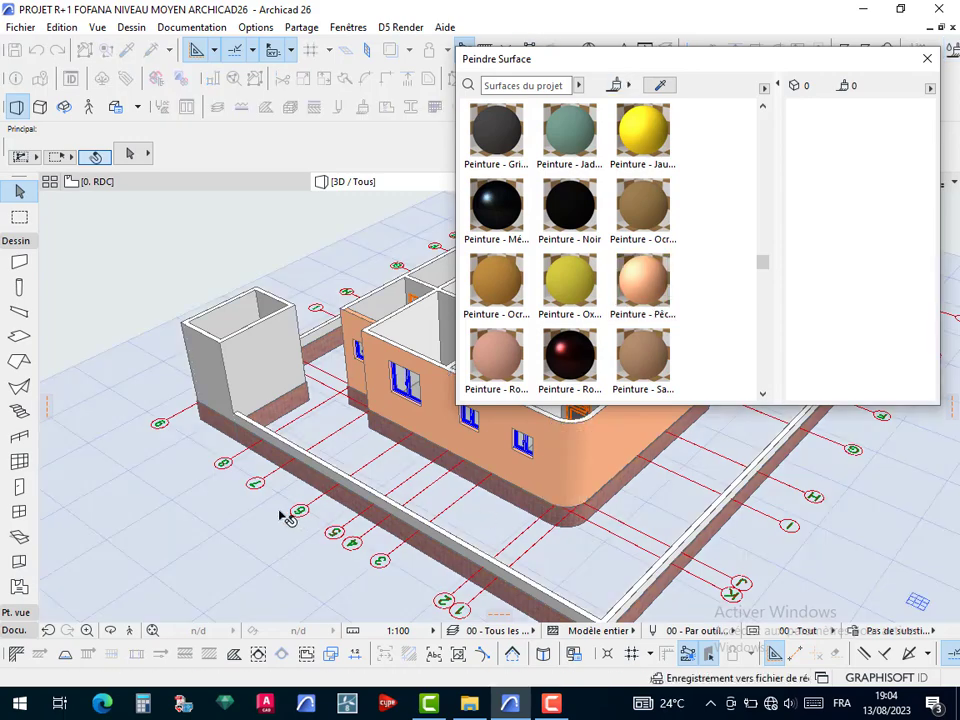
Paint the exterior face of the garage's long windowless side wall in "Peinture - Pêche"
{"action": "middle_click_drag", "start_coordinate": [456, 531], "coordinate": [530, 523], "text": "shift"}
{"action": "middle_click_drag", "start_coordinate": [331, 522], "coordinate": [489, 499], "text": "shift"}
{"action": "scroll", "coordinate": [487, 498], "scroll_direction": "up", "scroll_amount": 2}
{"action": "scroll", "coordinate": [262, 485], "scroll_direction": "up", "scroll_amount": 1}
{"action": "mouse_move", "coordinate": [335, 499]}
{"action": "middle_mouse_down"}
{"action": "mouse_move", "coordinate": [504, 493]}
{"action": "mouse_move", "coordinate": [566, 530]}
{"action": "middle_mouse_up"}
{"action": "left_click", "coordinate": [638, 297]}
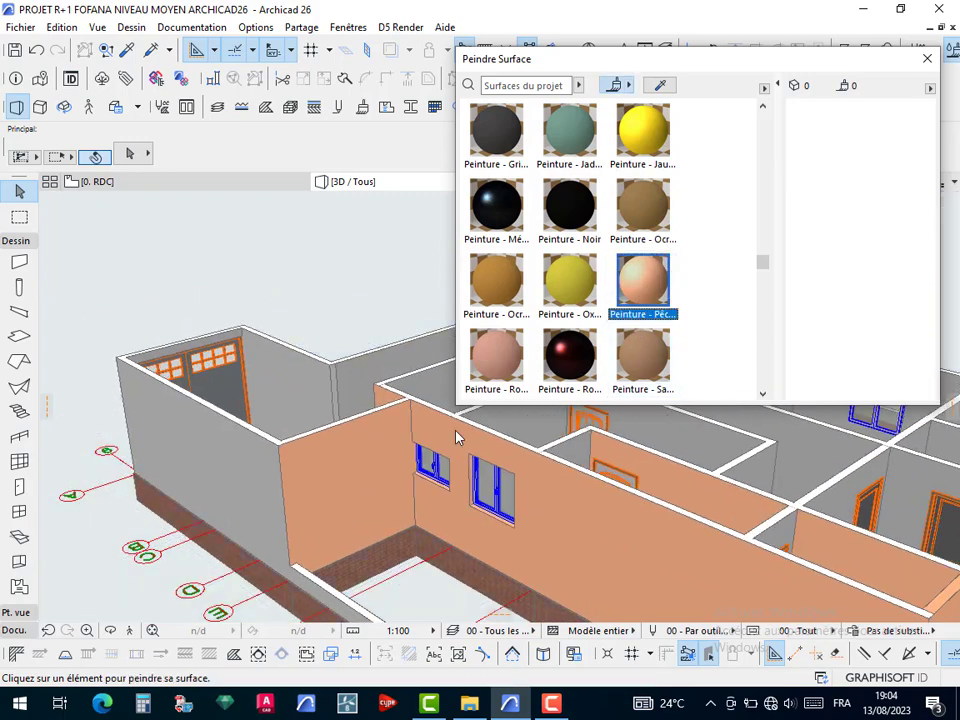
{"action": "left_click", "coordinate": [255, 467]}
Check the painted facades around to the garage door side, and close the surface painting palette
{"action": "scroll", "coordinate": [305, 508], "scroll_direction": "down", "scroll_amount": 2}
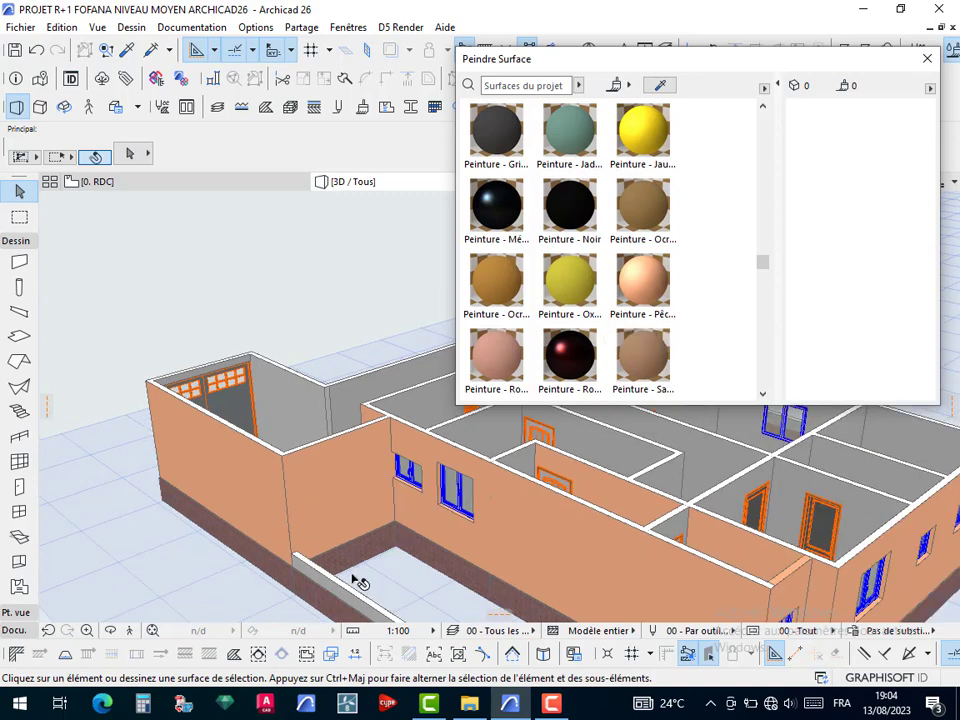
{"action": "scroll", "coordinate": [130, 610], "scroll_direction": "down", "scroll_amount": 2}
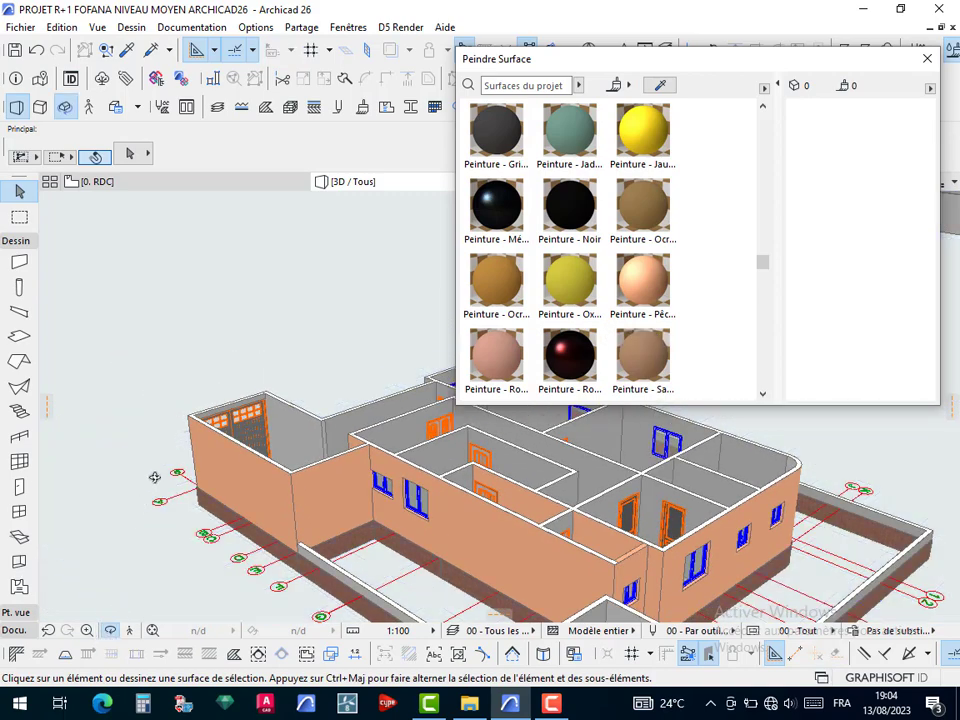
{"action": "middle_click_drag", "start_coordinate": [145, 497], "coordinate": [366, 560], "text": "shift"}
{"action": "scroll", "coordinate": [421, 499], "scroll_direction": "up", "scroll_amount": 3}
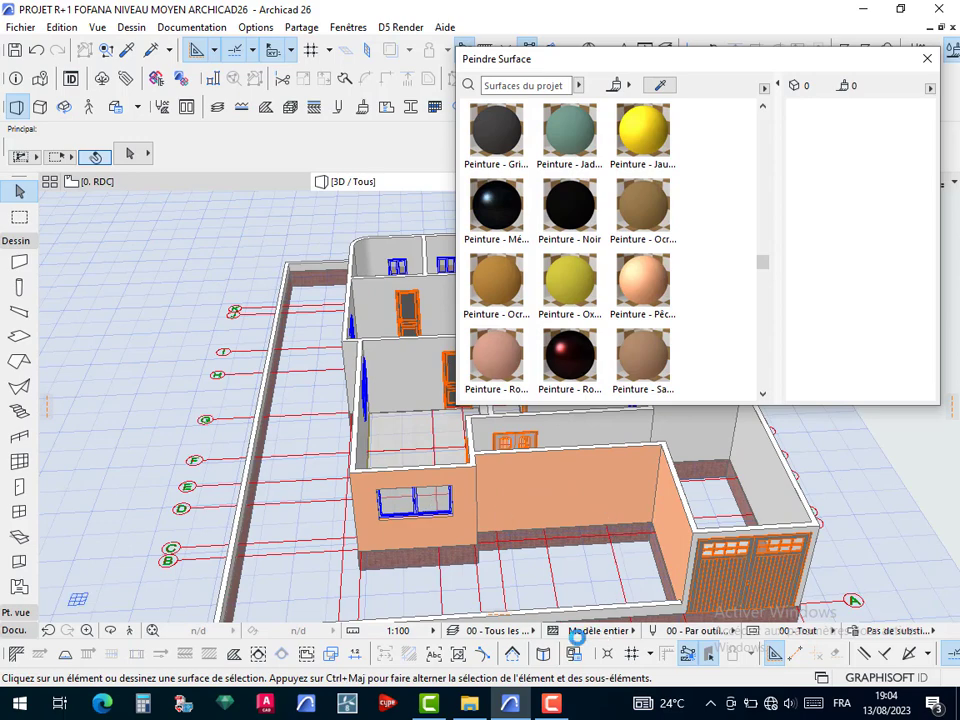
{"action": "middle_click_drag", "start_coordinate": [500, 490], "coordinate": [480, 492], "text": "shift"}
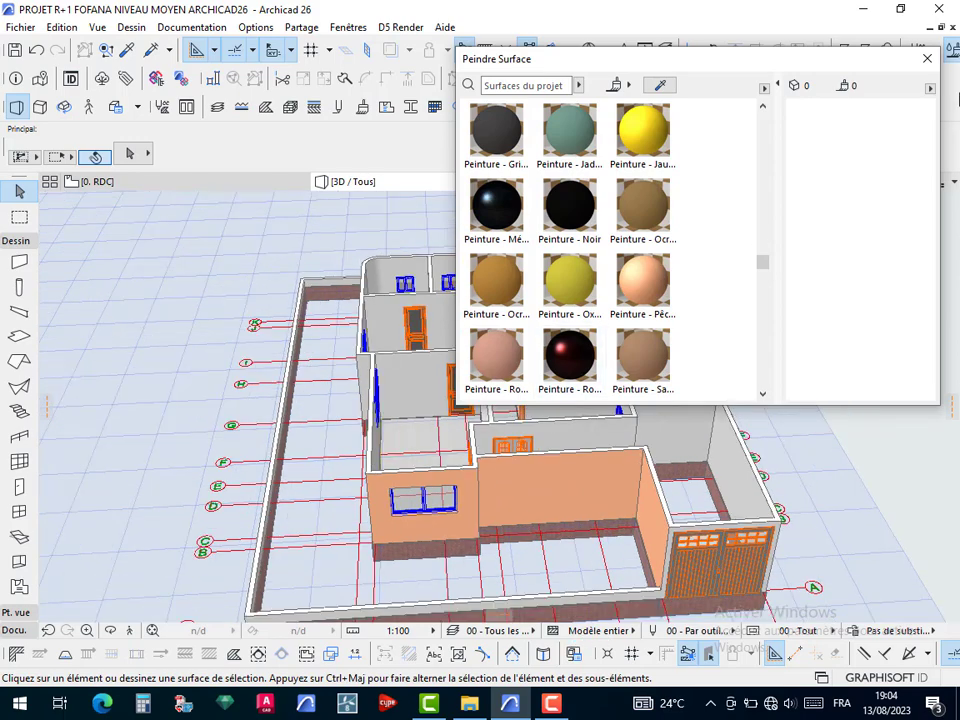
{"action": "left_click", "coordinate": [927, 58]}
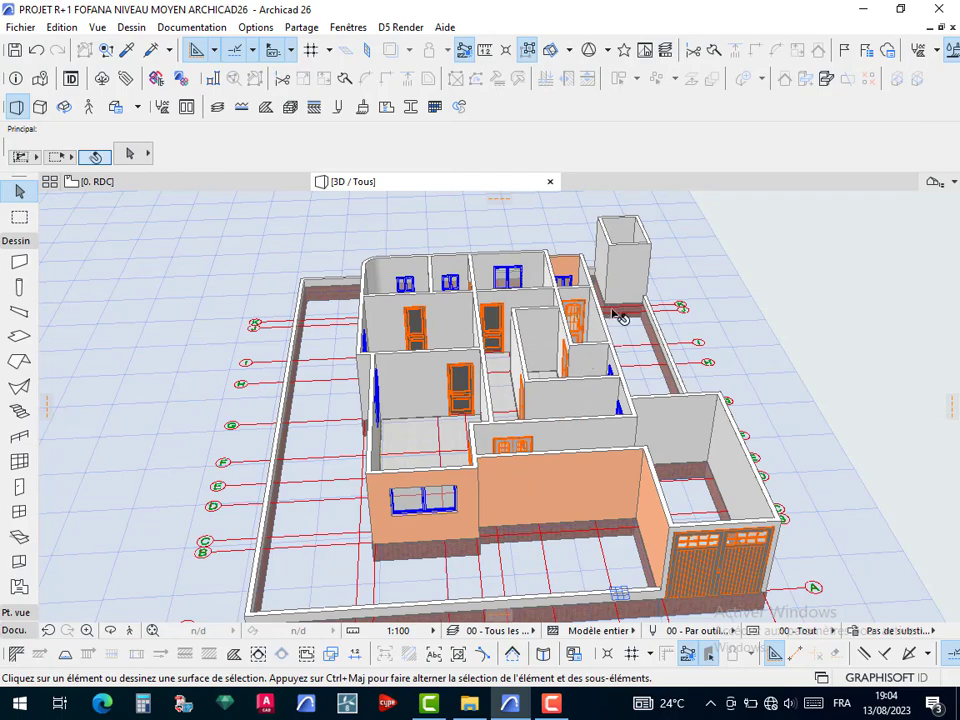
Examine the interior rooms and their unpainted wall faces in 3D from above
{"action": "scroll", "coordinate": [581, 367], "scroll_direction": "up", "scroll_amount": 5}
{"action": "left_click", "coordinate": [110, 630]}
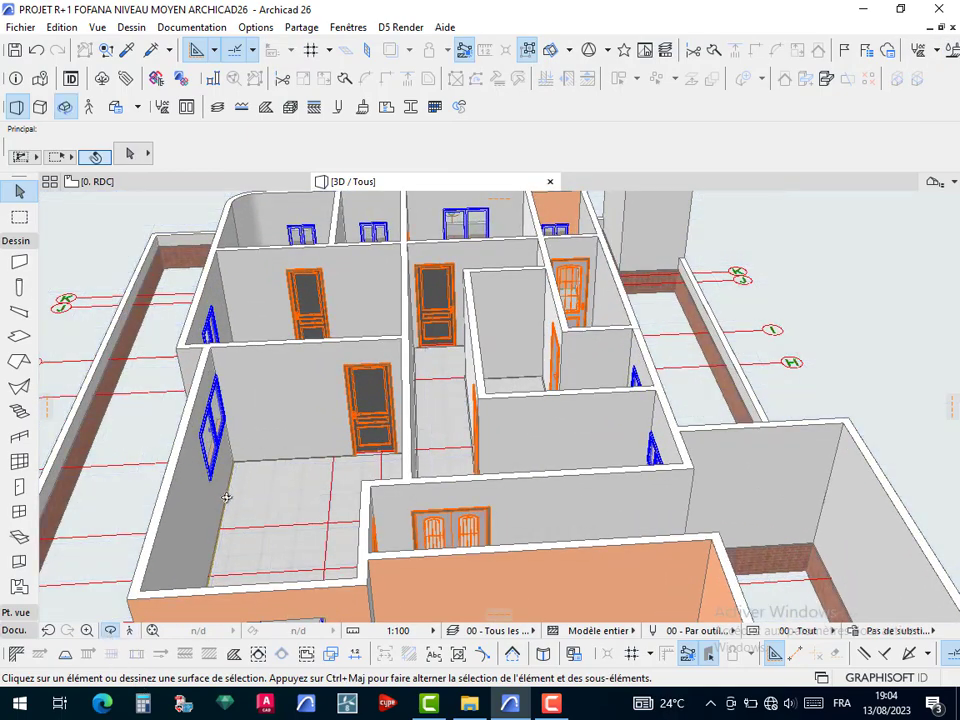